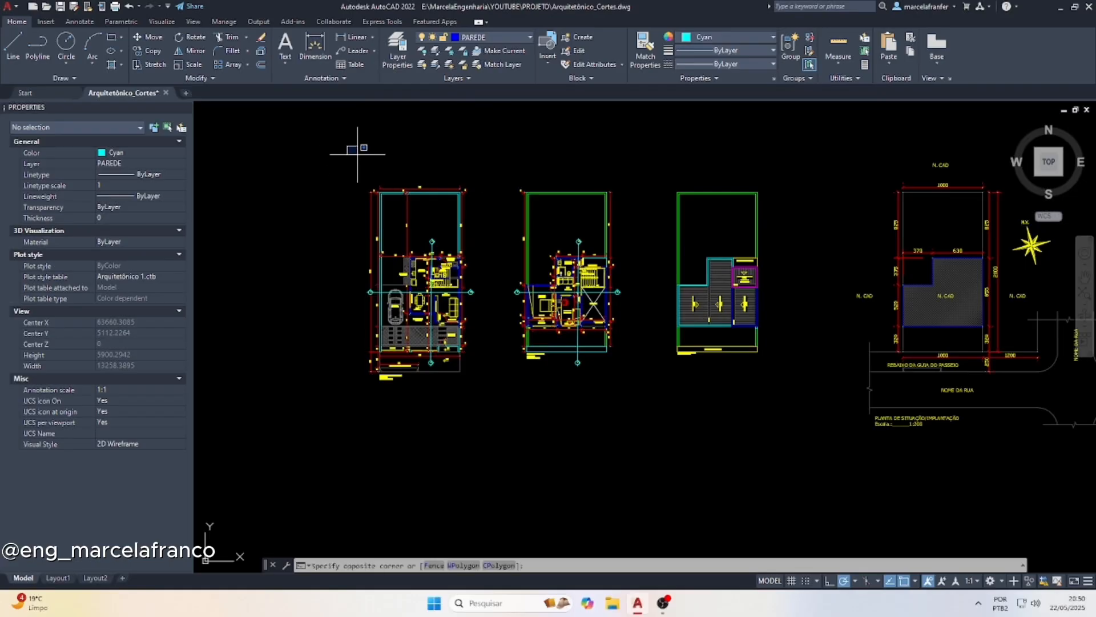
Copy the ground-floor and first-floor plans with their section lines to the empty area below the originals
left_click(637, 420)
type("c")
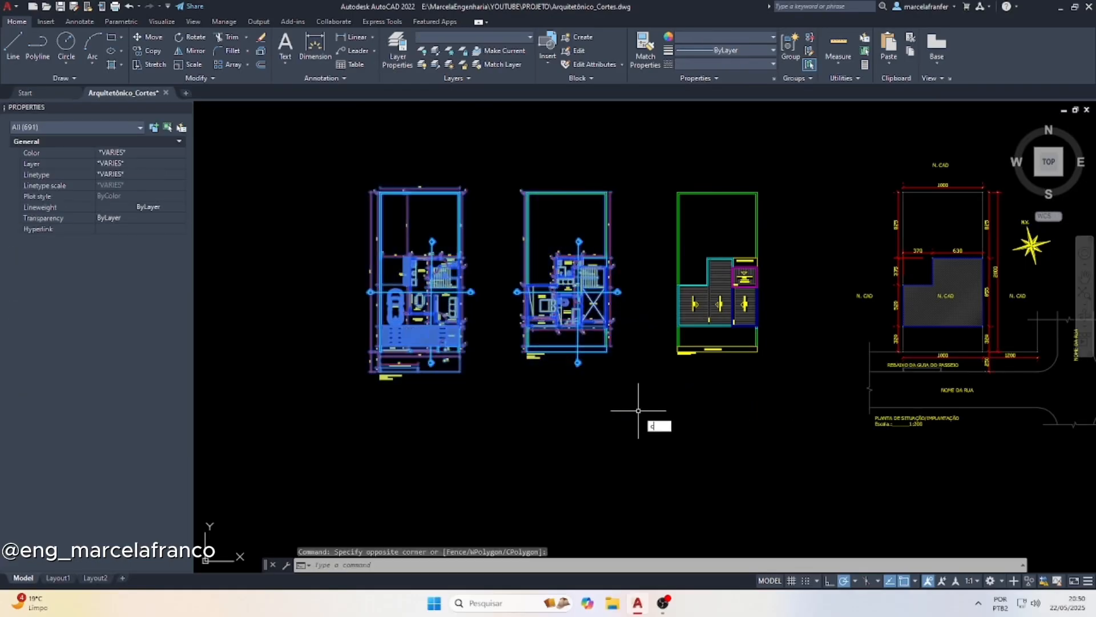
type("o")
key("Return")
left_click(502, 232)
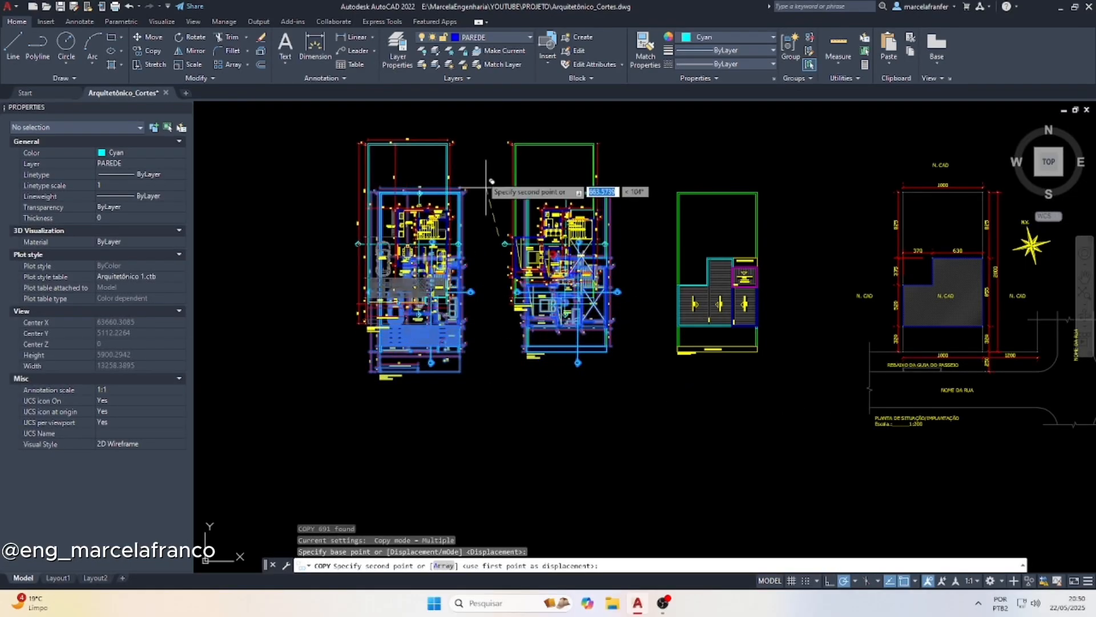
scroll(491, 181, "down", 3)
scroll(477, 294, "up", 3)
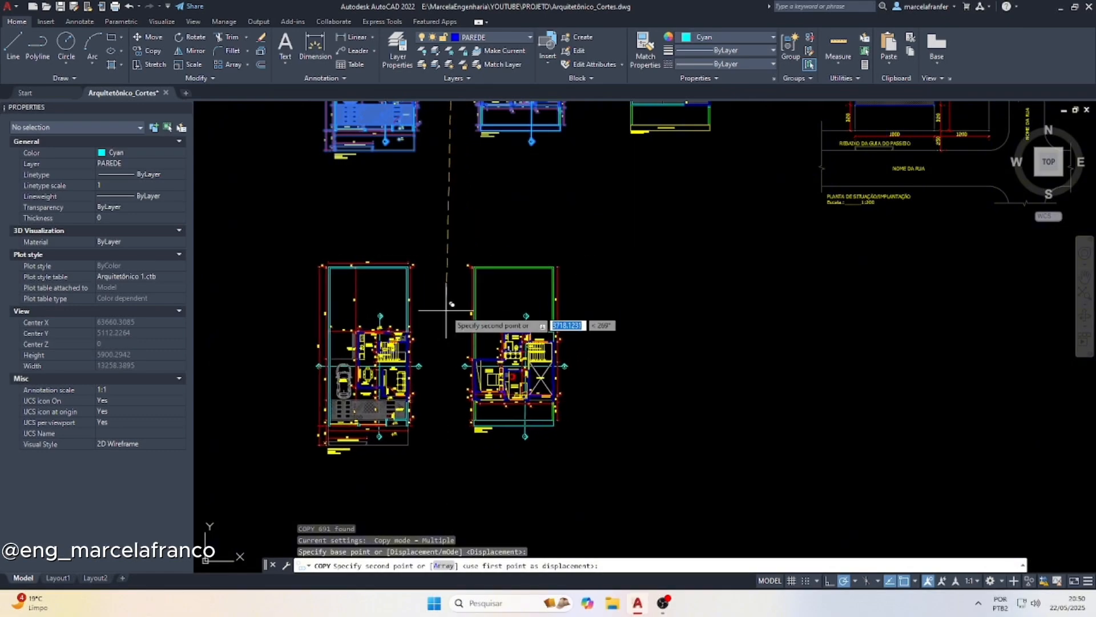
left_click(451, 311)
key("Escape")
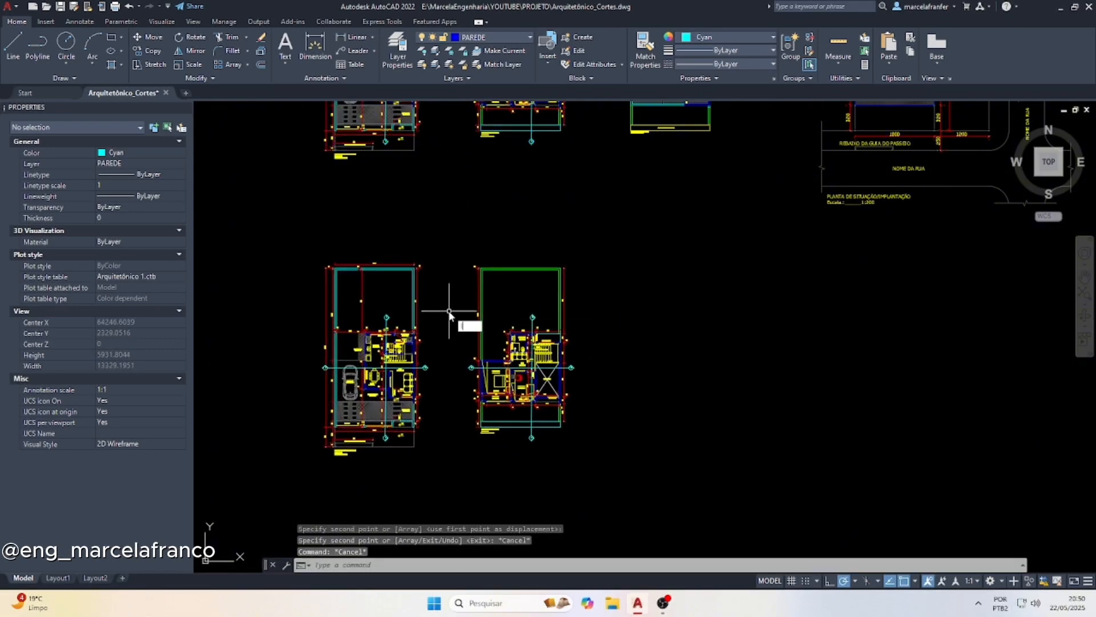
Draw a vertical line from where section line A meets the garage-side outer wall of the copied ground-floor plan down past the plan
type("l")
key("Return")
scroll(318, 382, "up", 4)
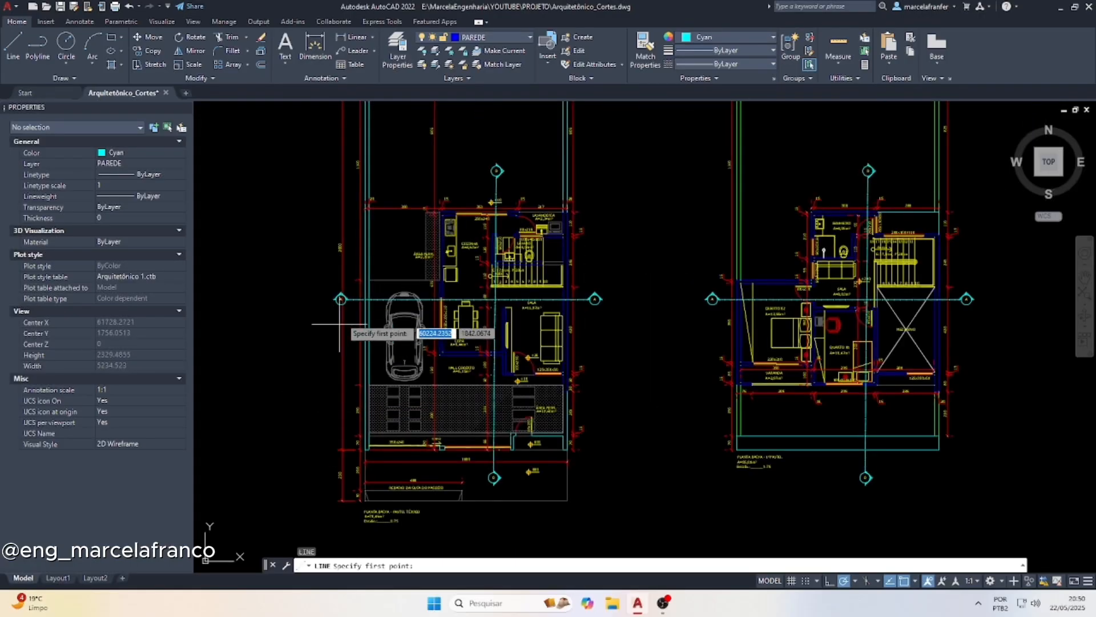
scroll(343, 307, "up", 1)
left_click(401, 287)
scroll(425, 173, "down", 3)
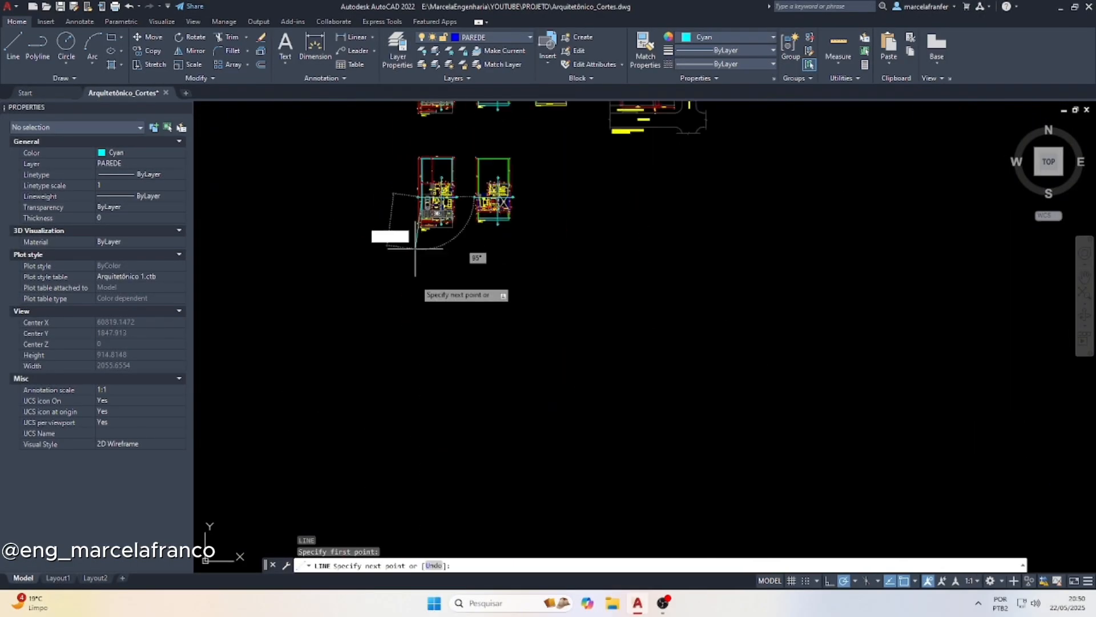
scroll(415, 248, "up", 2)
left_click(426, 298)
key("Escape")
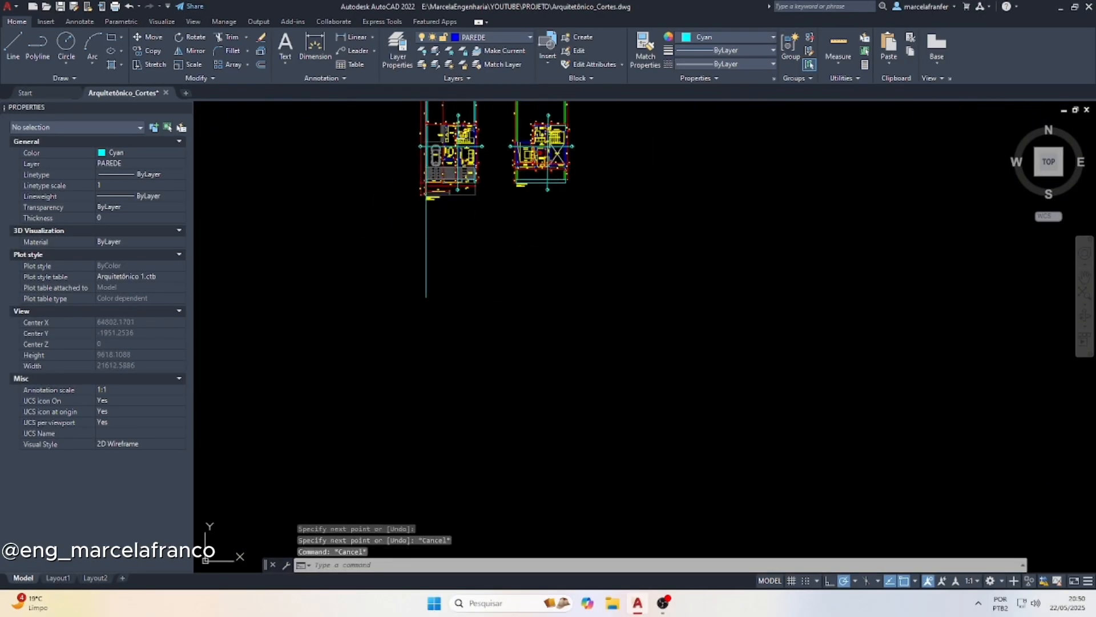
Change the new vertical line's color to blue and make blue the current drawing color
scroll(440, 233, "up", 2)
left_click(477, 254)
left_click(408, 235)
left_click(727, 36)
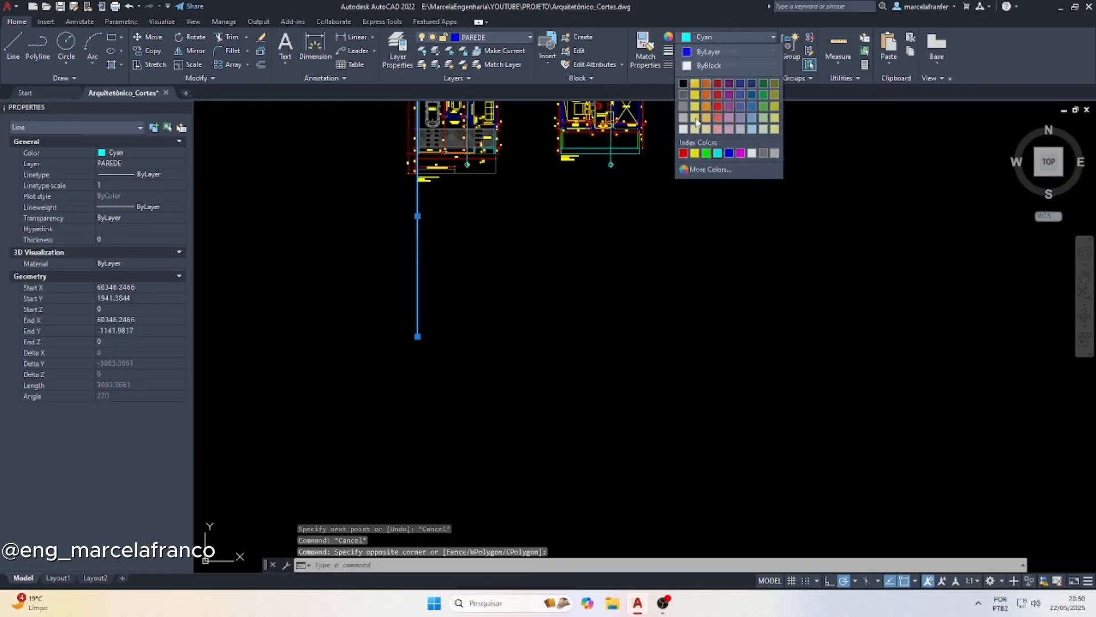
left_click(727, 158)
key("Escape")
left_click(728, 37)
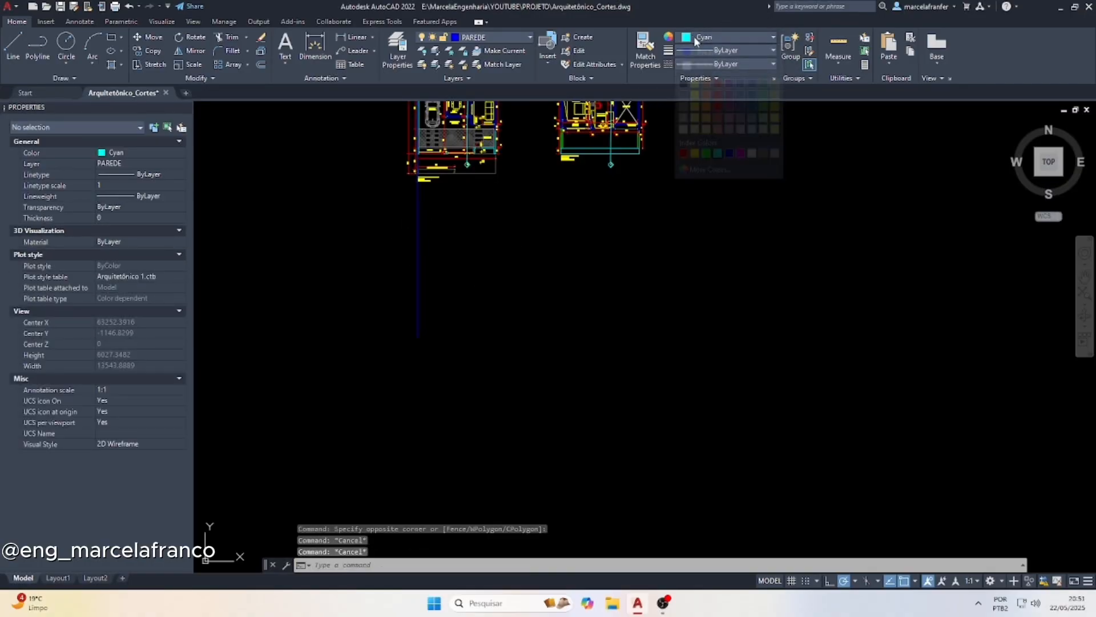
left_click(726, 150)
Copy the blue vertical line along section line A to the remaining faces of the two outer walls
scroll(434, 260, "down", 2)
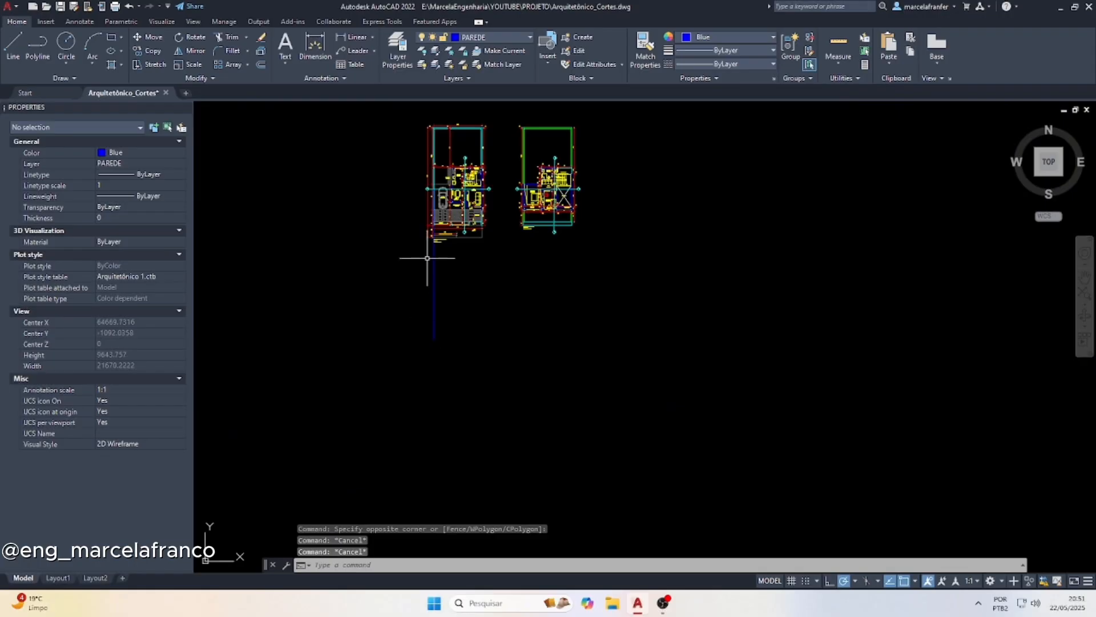
scroll(451, 223, "up", 10)
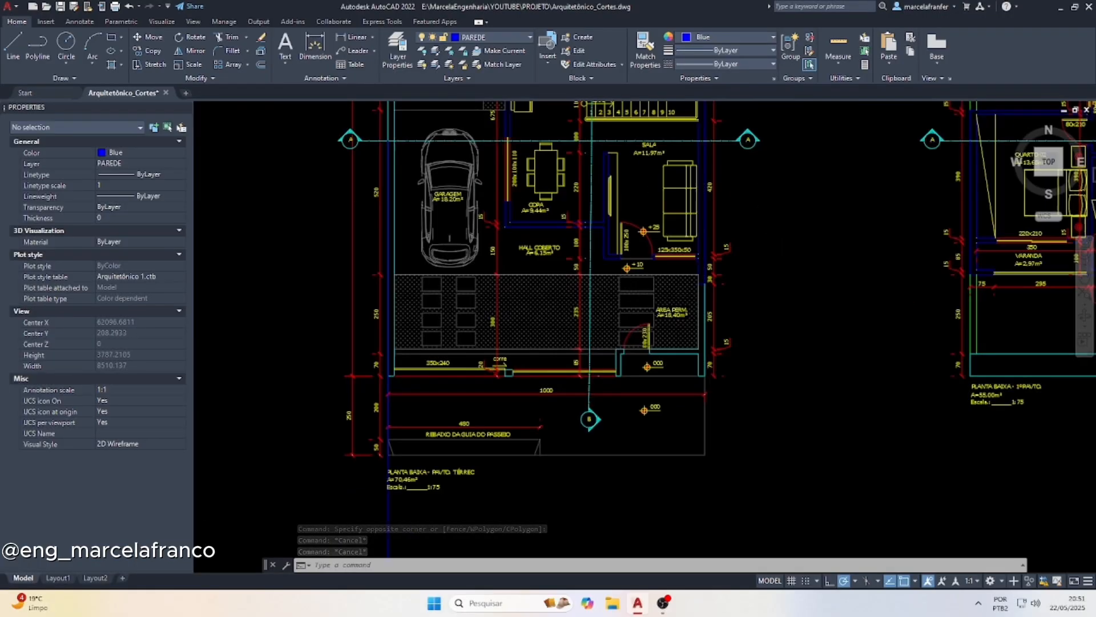
scroll(337, 160, "up", 2)
scroll(349, 160, "down", 8)
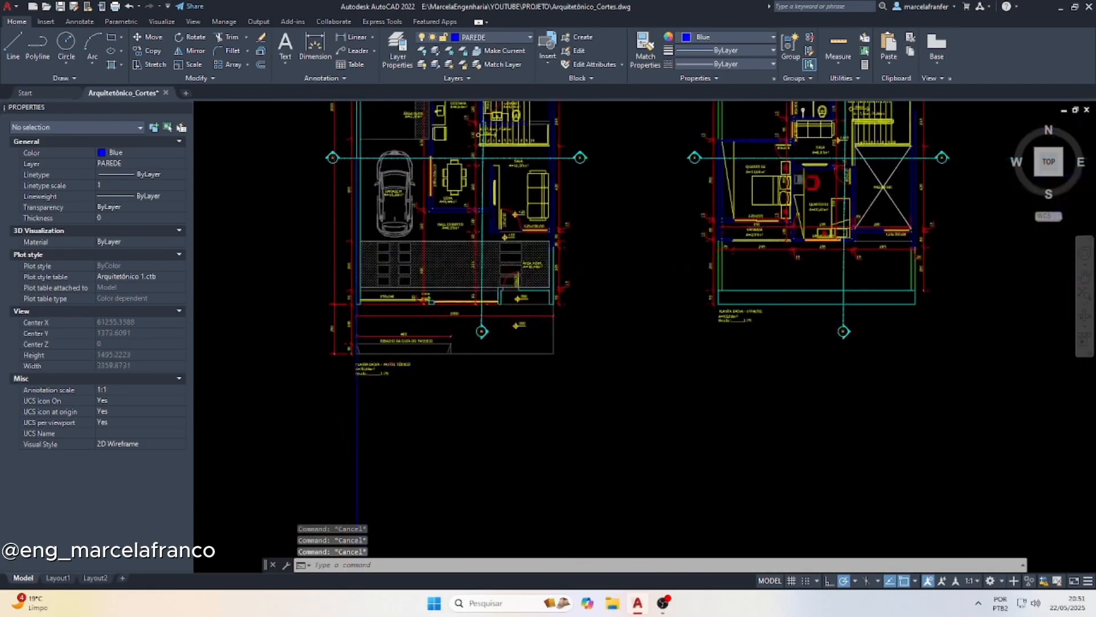
left_click(429, 409)
left_click(297, 407)
type("cp")
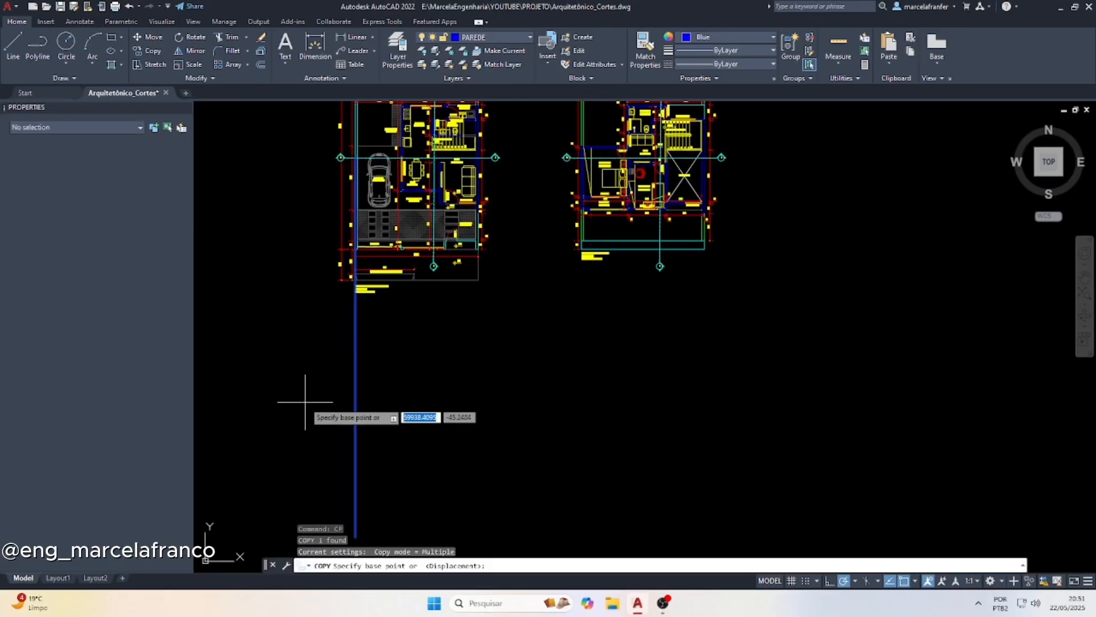
key("Return")
scroll(349, 109, "up", 5)
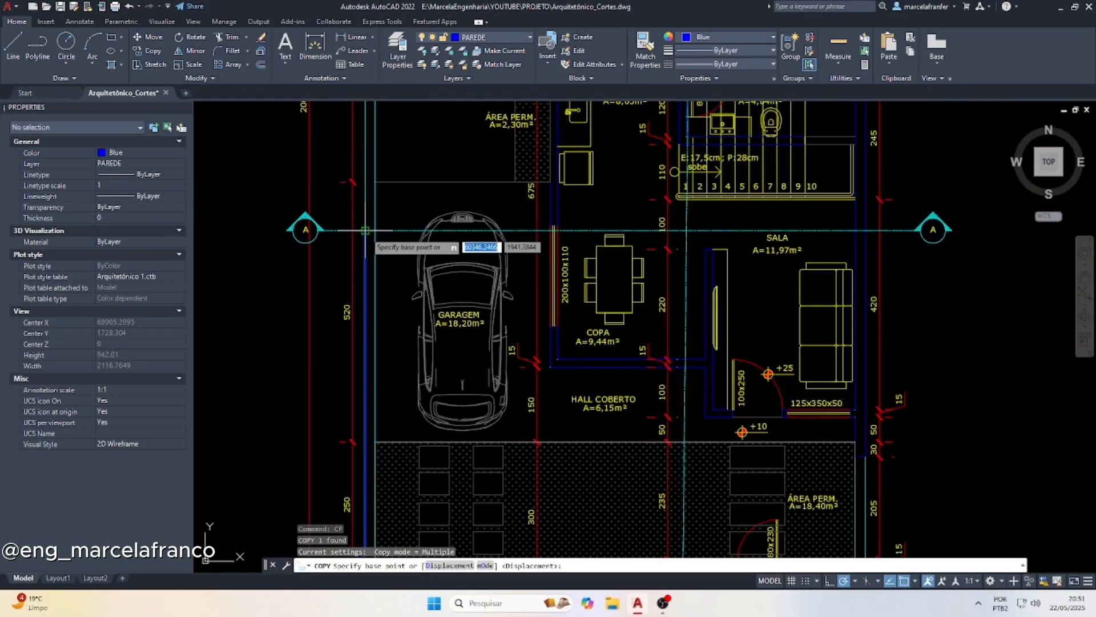
left_click(365, 230)
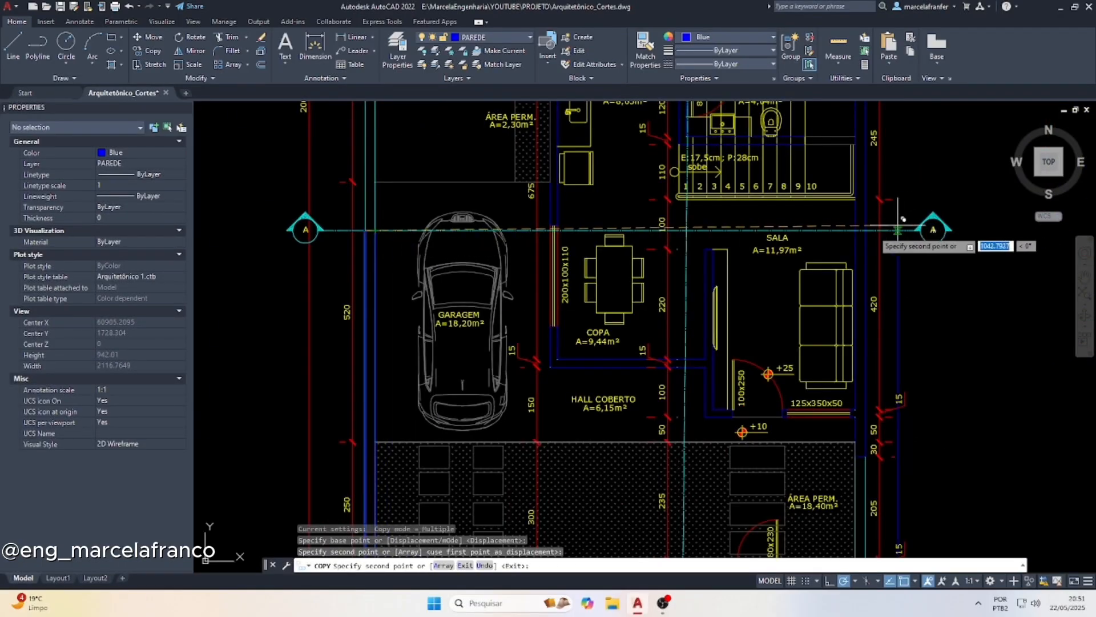
left_click(848, 230)
left_click(857, 230)
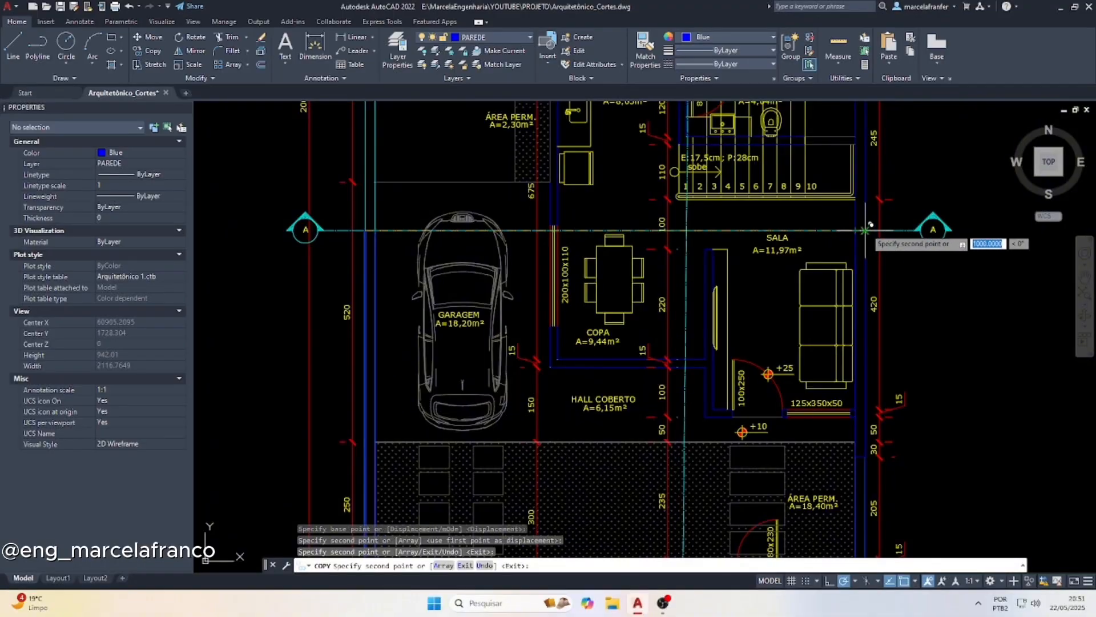
Copy the same vertical line to both faces of the wall between the garage and the copa
scroll(530, 237, "up", 4)
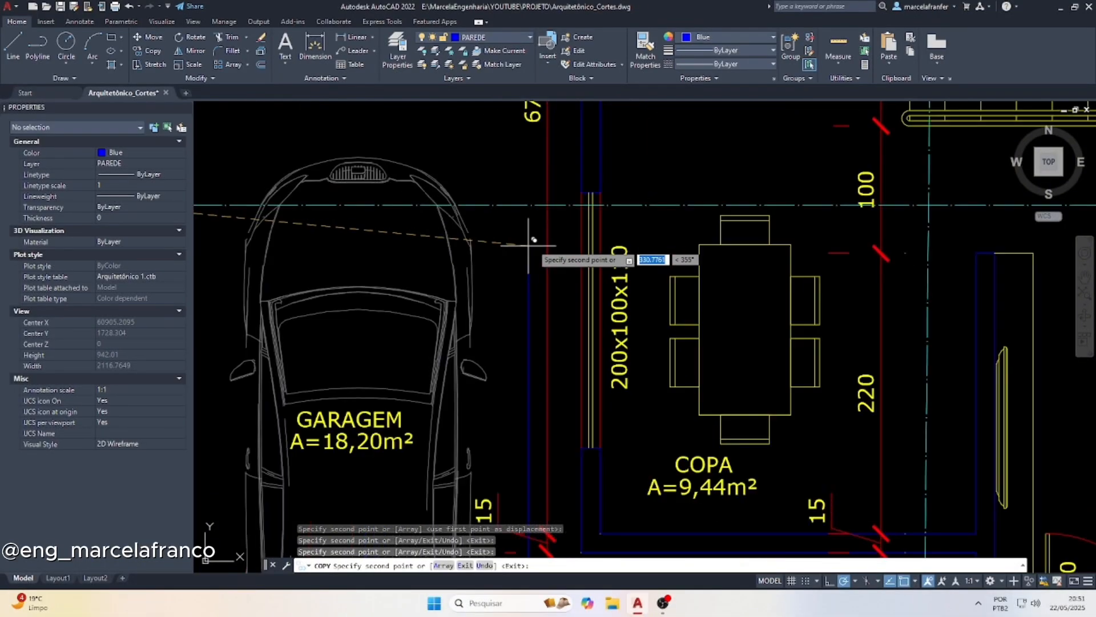
left_click(588, 200)
scroll(593, 201, "down", 5)
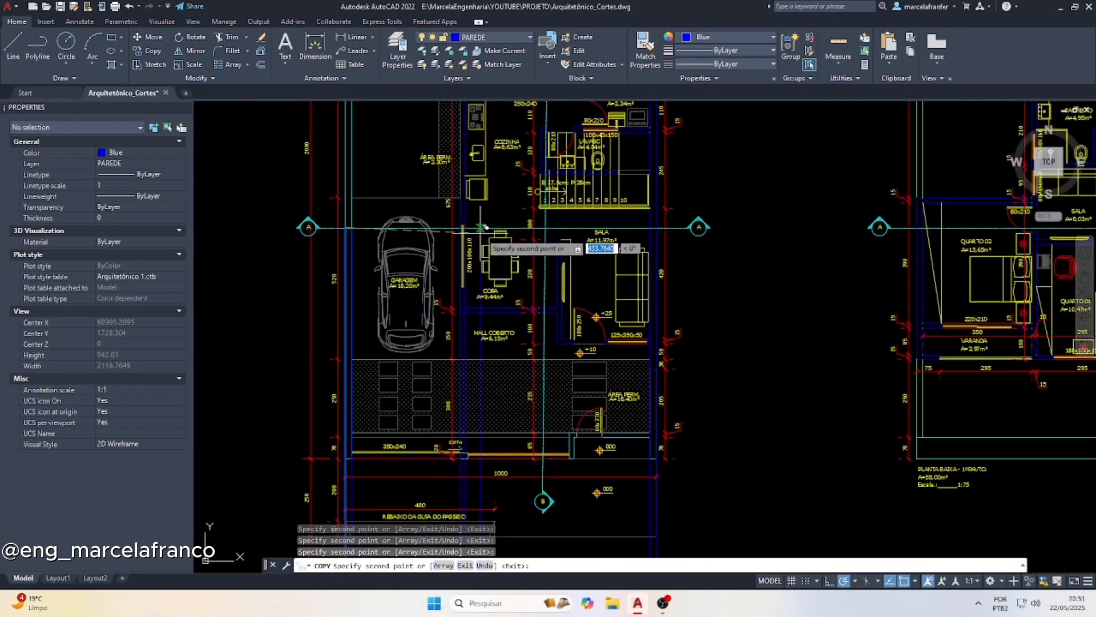
scroll(571, 183, "down", 4)
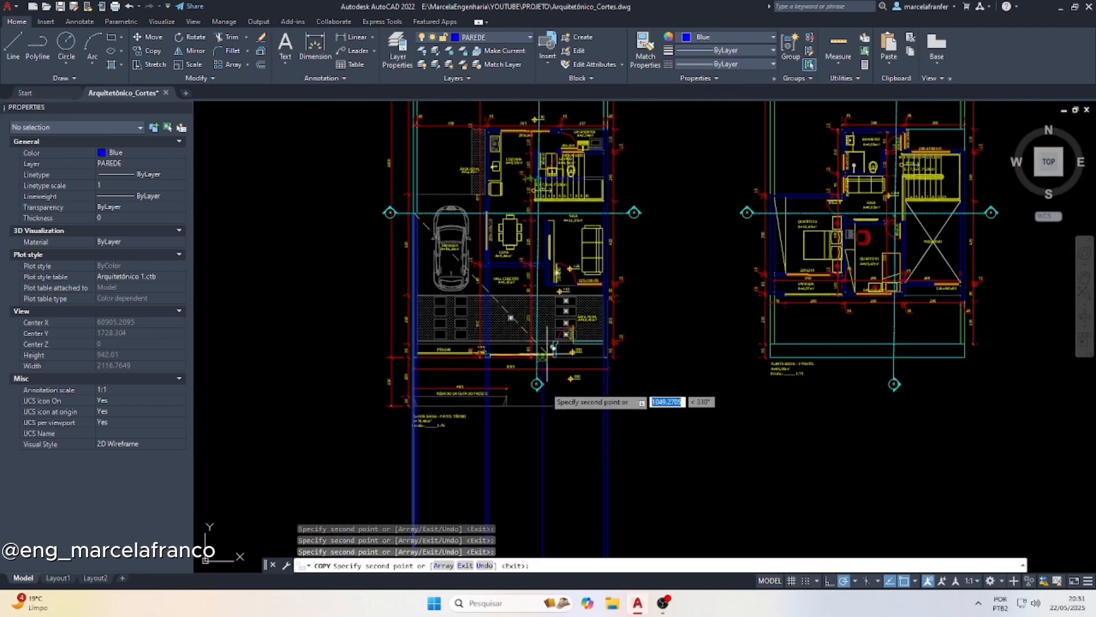
key("Escape")
key("Escape")
scroll(543, 333, "down", 3)
scroll(493, 404, "up", 3)
key("Escape")
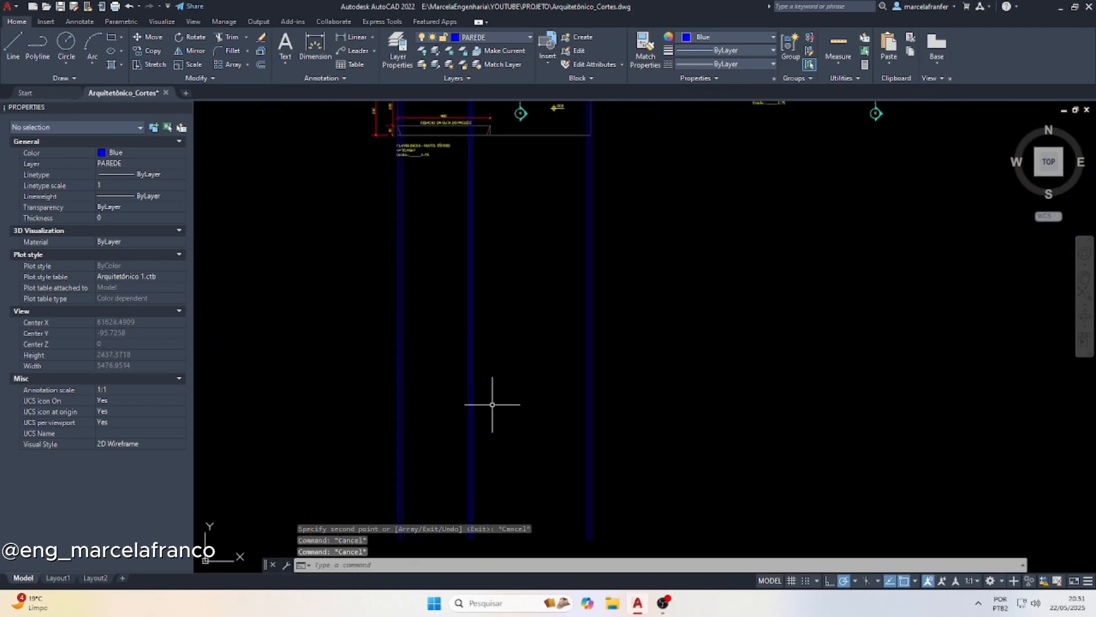
Draw a horizontal line across all the vertical projection lines below the ground-floor plan
type("l")
key("Return")
left_click(381, 389)
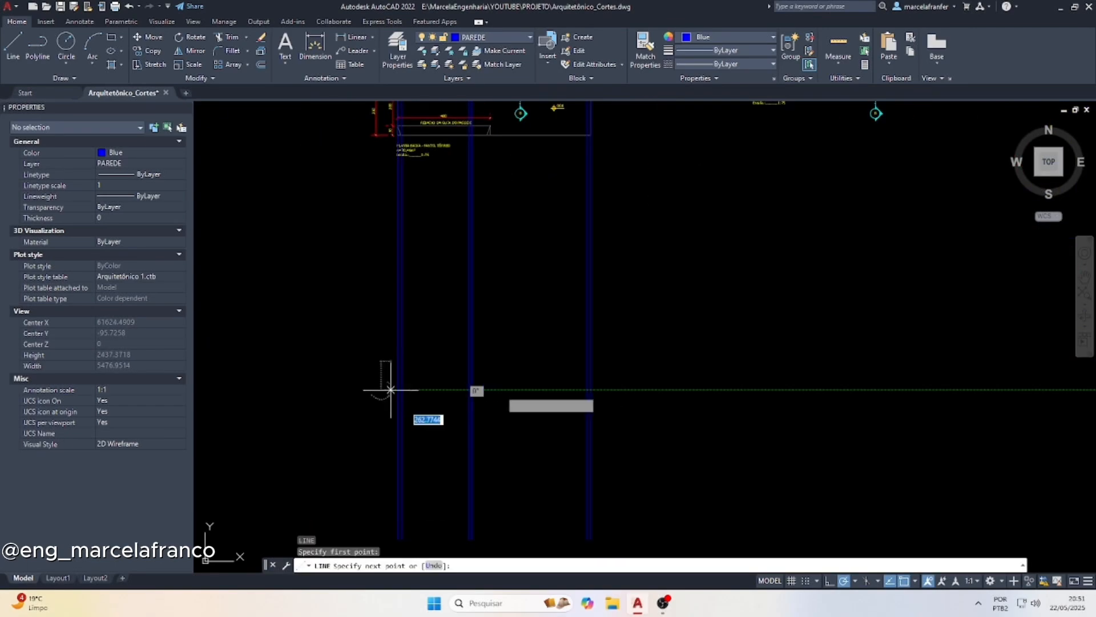
left_click(593, 389)
key("Escape")
key("Escape")
key("Escape")
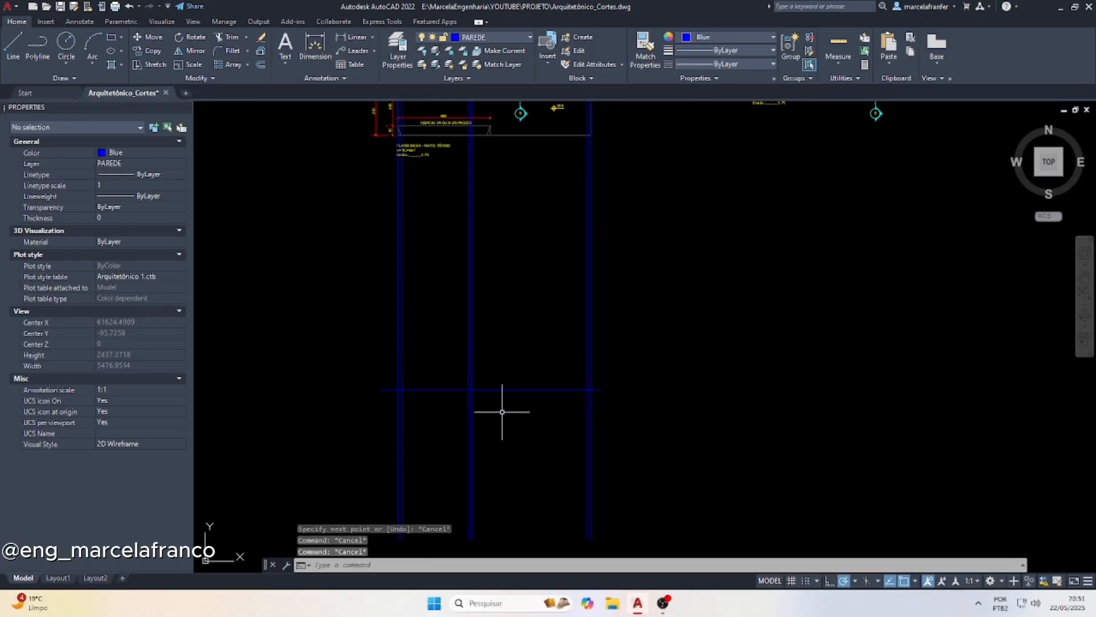
Trim the horizontal line's overhanging ends and the parts of the vertical lines below it
type("tr")
key("Return")
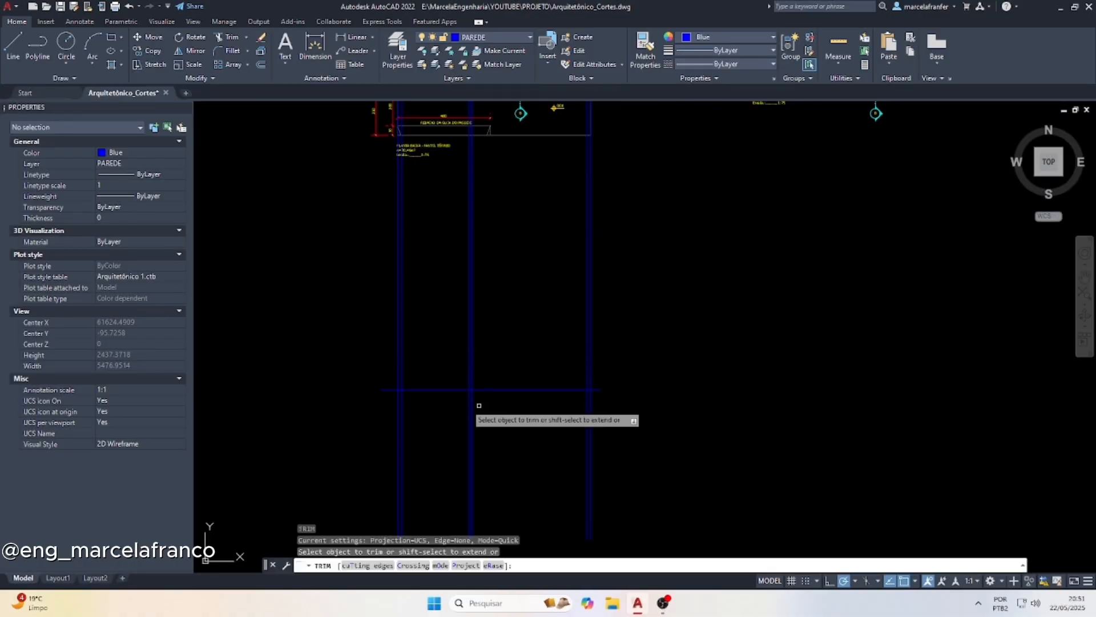
scroll(414, 398, "up", 2)
left_click(368, 379)
left_click(370, 394)
left_click(378, 406)
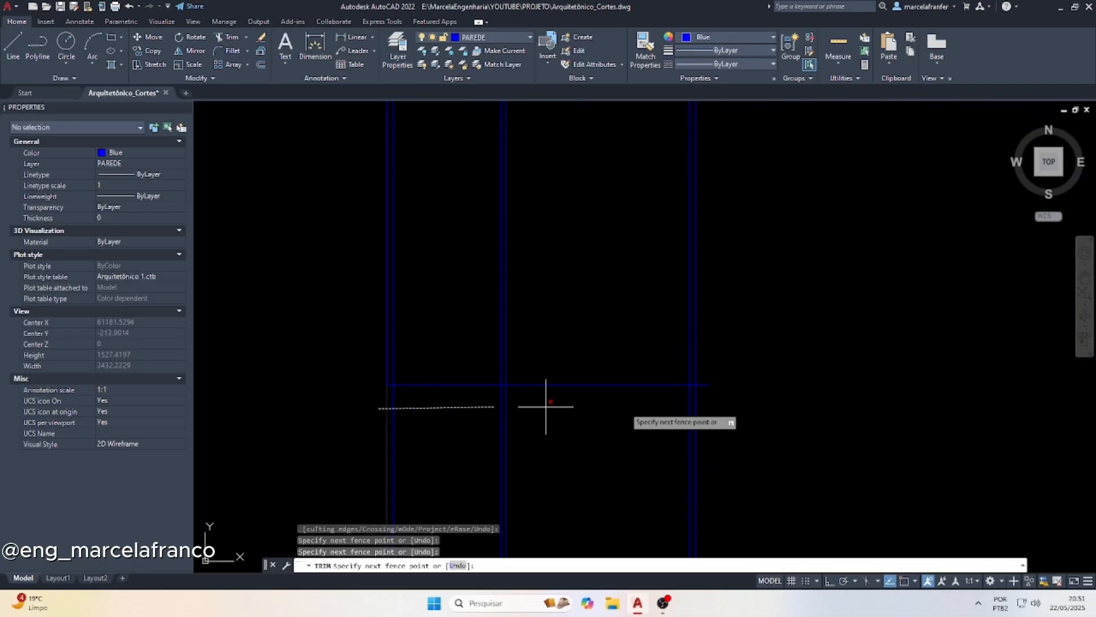
left_click(729, 401)
key("Escape")
key("Escape")
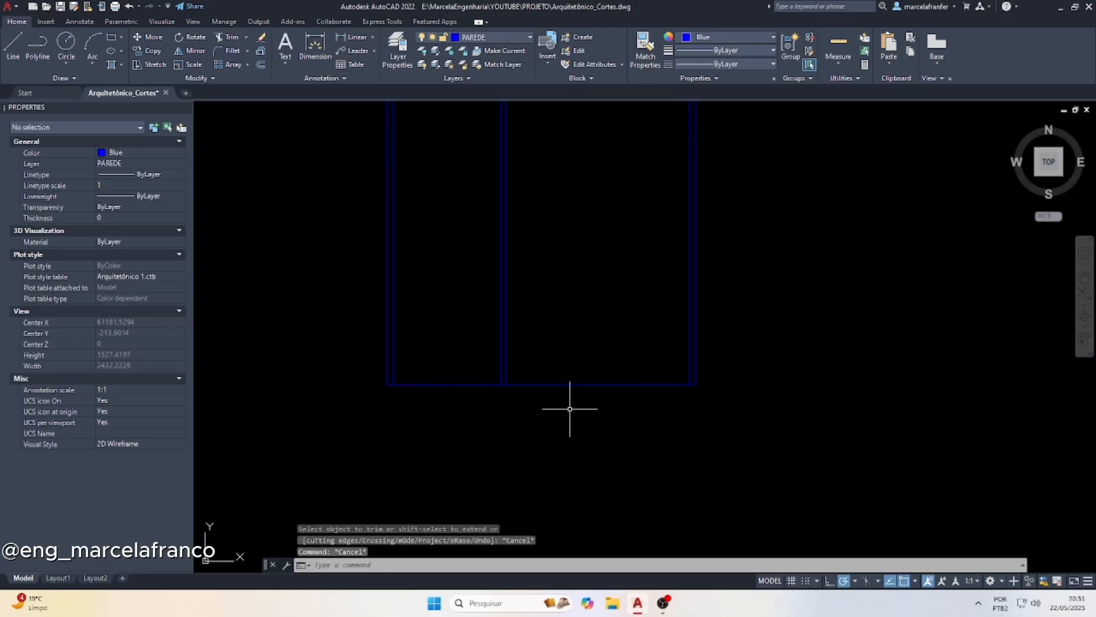
Offset the horizontal base line downward by 15
type("o")
key("Return")
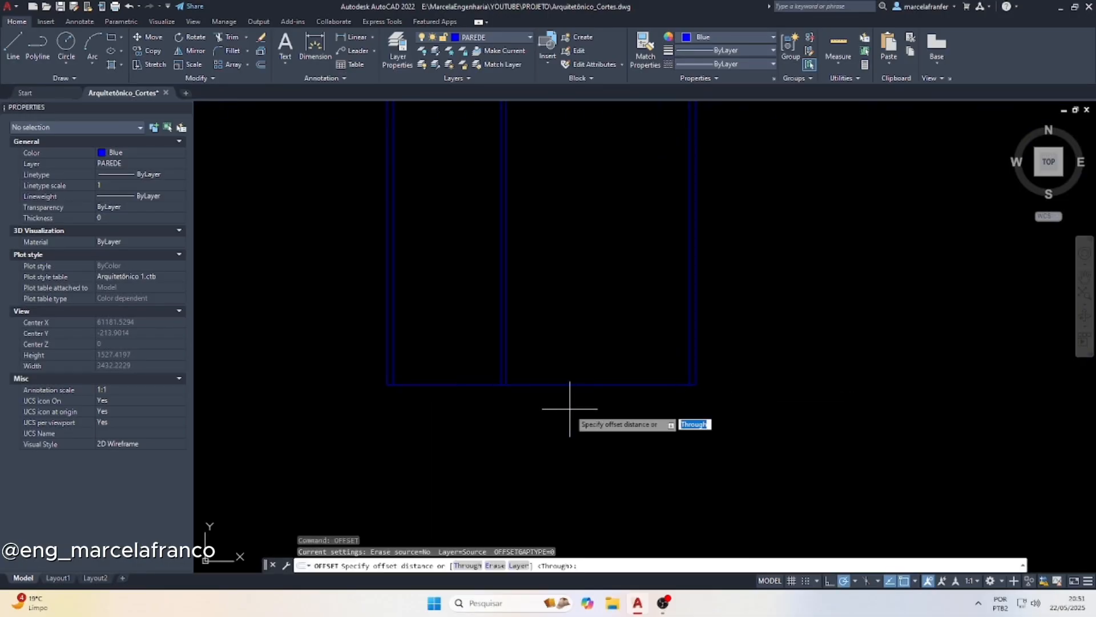
type("15")
key("Return")
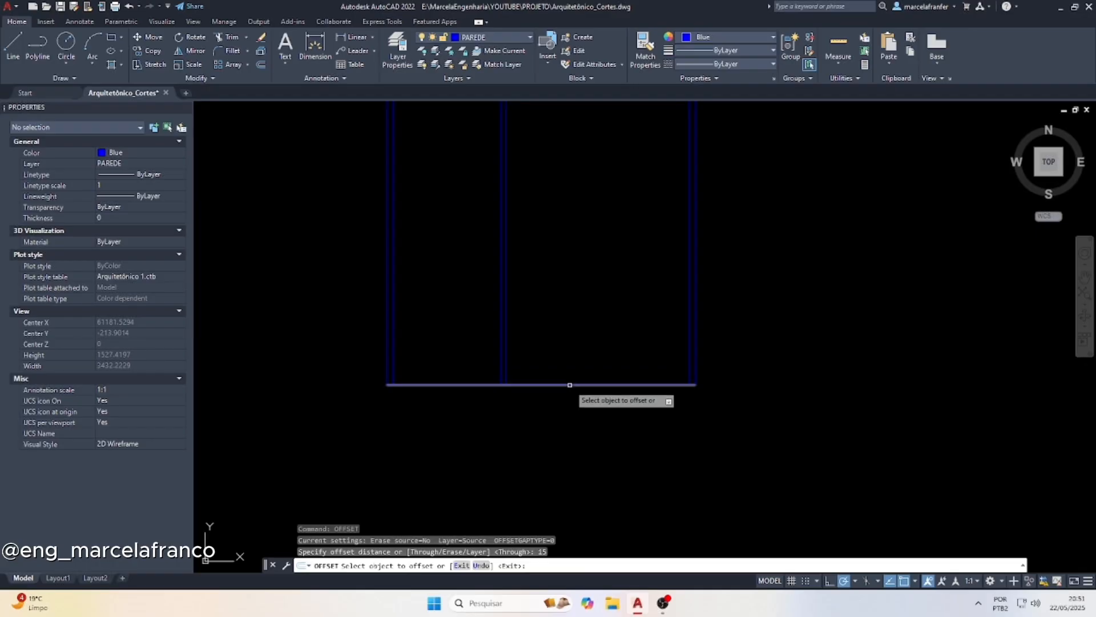
left_click(571, 384)
left_click(570, 417)
key("Escape")
Check the floor level marks on both plans and switch to the Calculator app to subtract 25 from 340
scroll(549, 453, "down", 4)
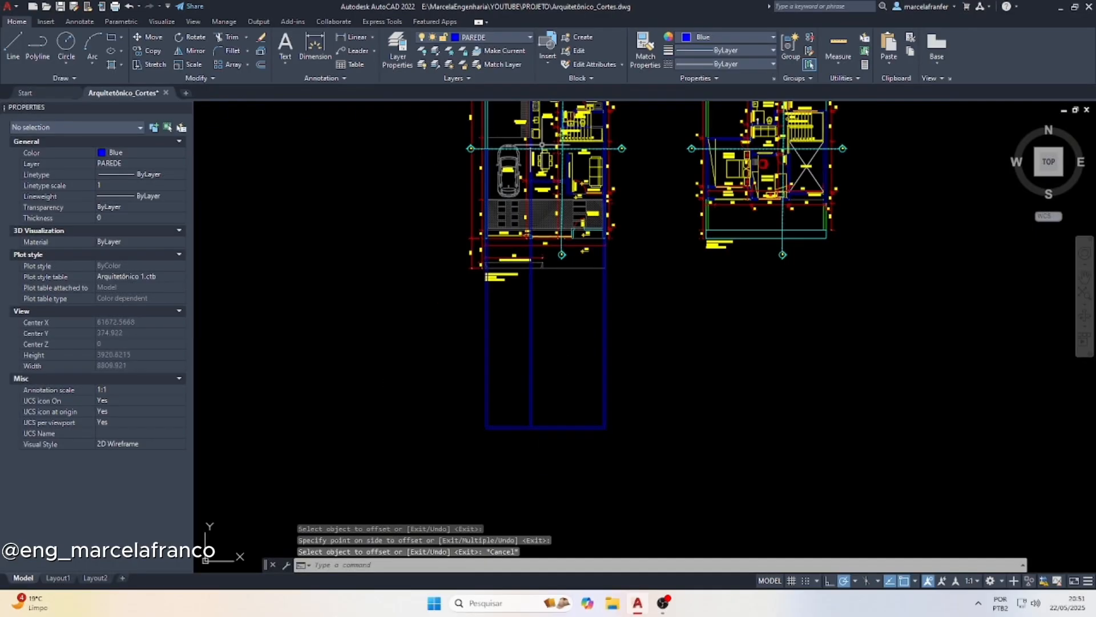
scroll(566, 151, "up", 4)
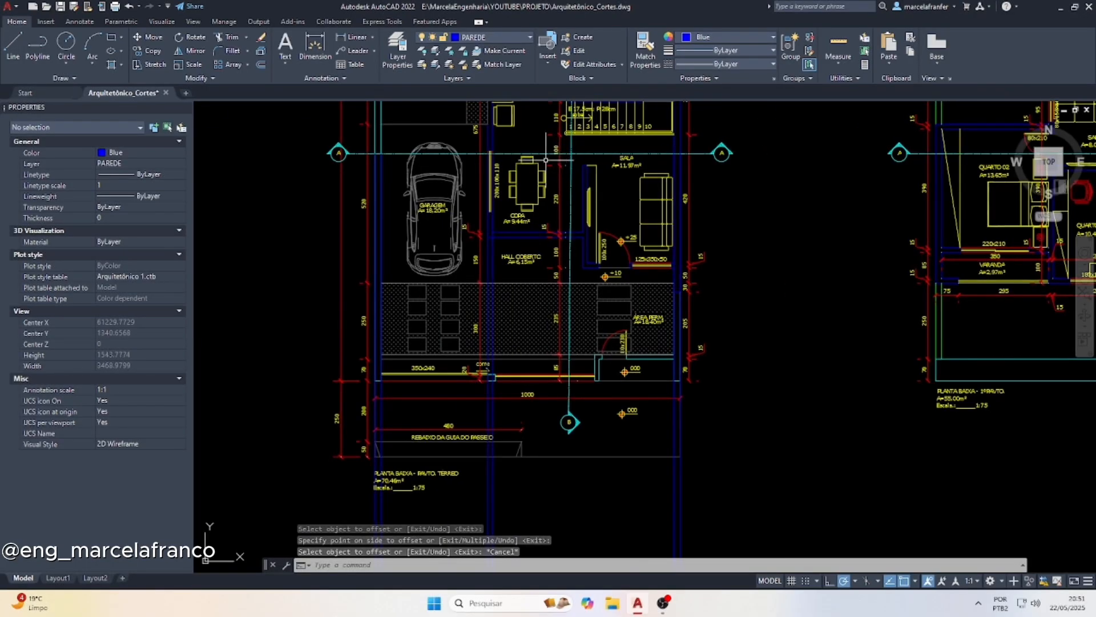
scroll(544, 265, "down", 4)
scroll(549, 203, "up", 4)
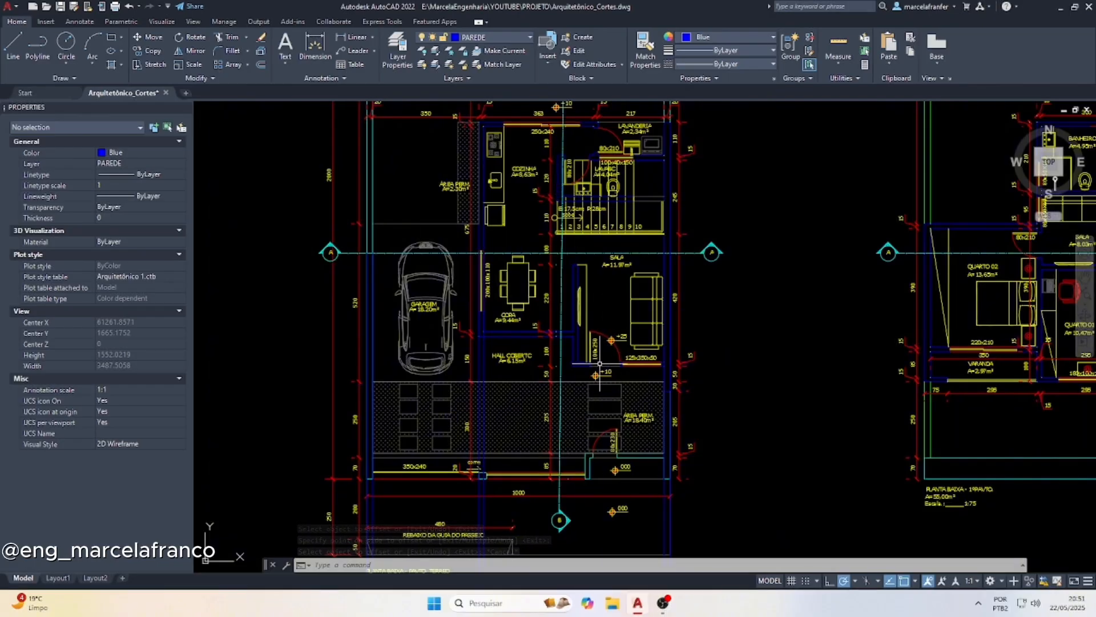
scroll(608, 331, "up", 3)
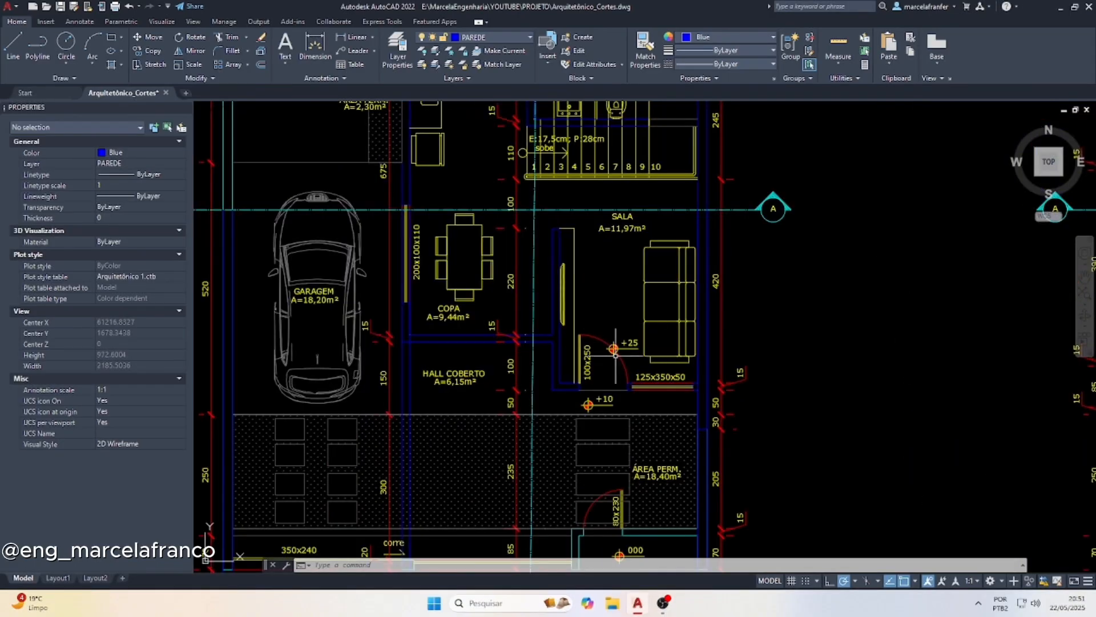
scroll(448, 296, "down", 5)
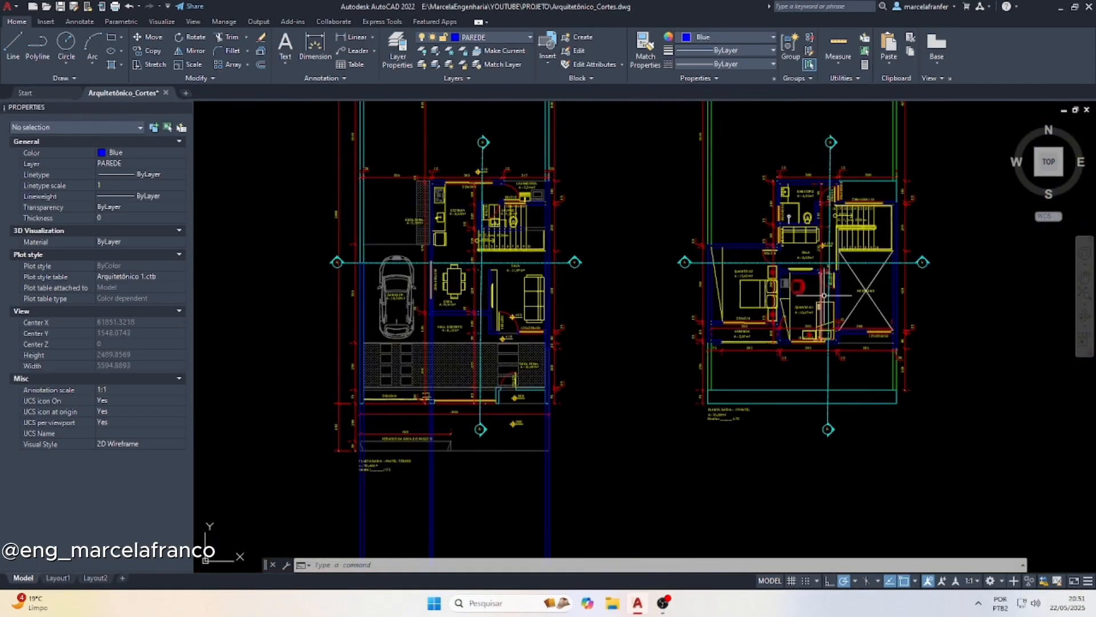
scroll(832, 251, "up", 2)
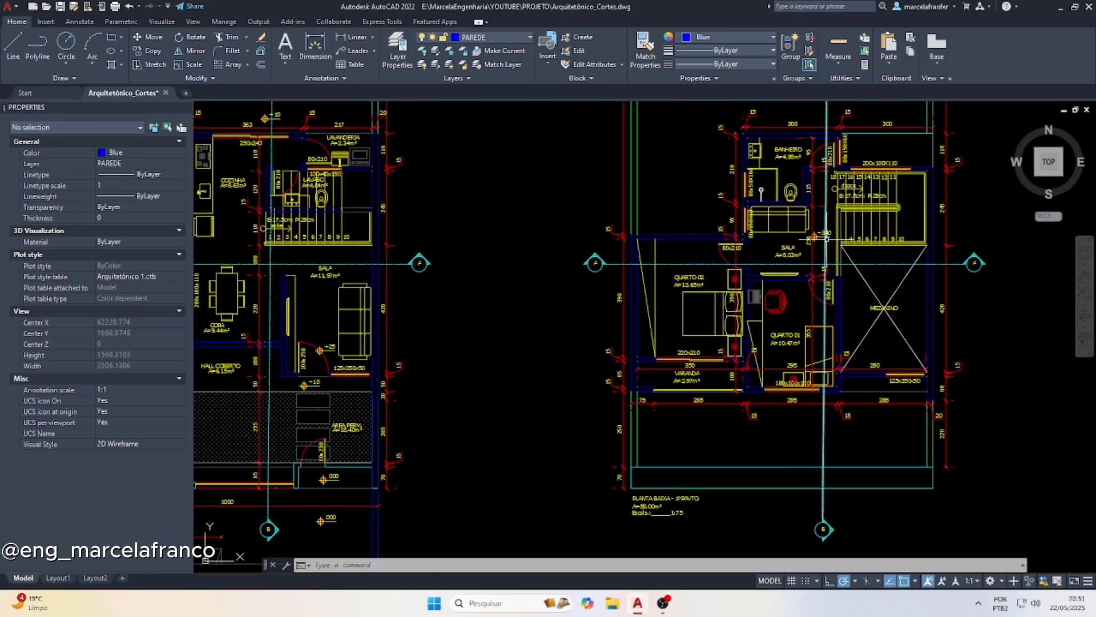
left_click(500, 597)
type("cal")
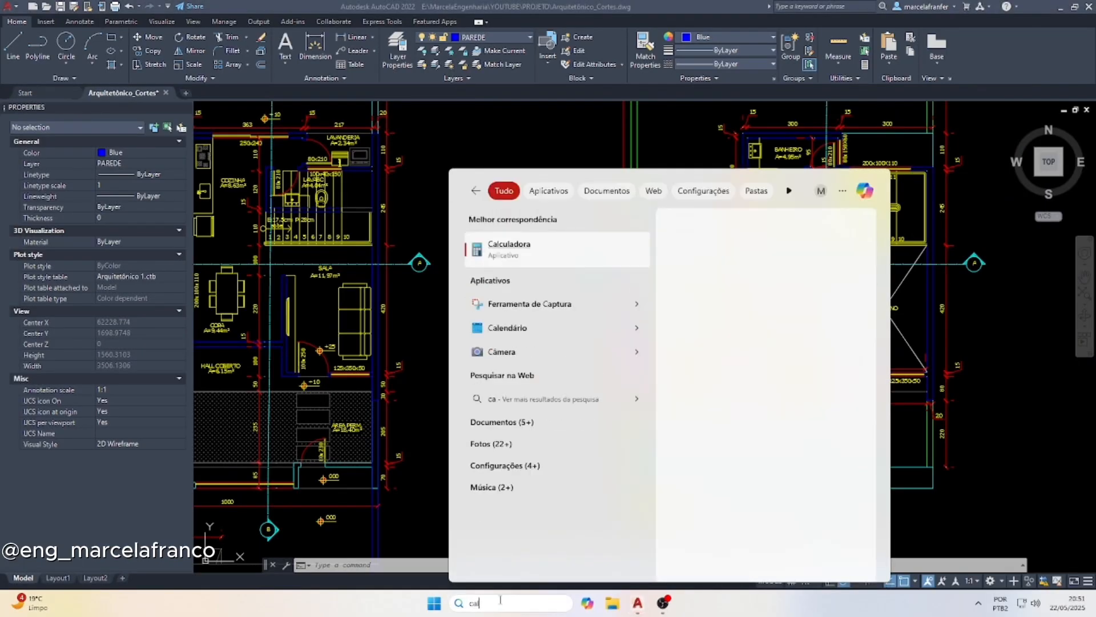
left_click(565, 250)
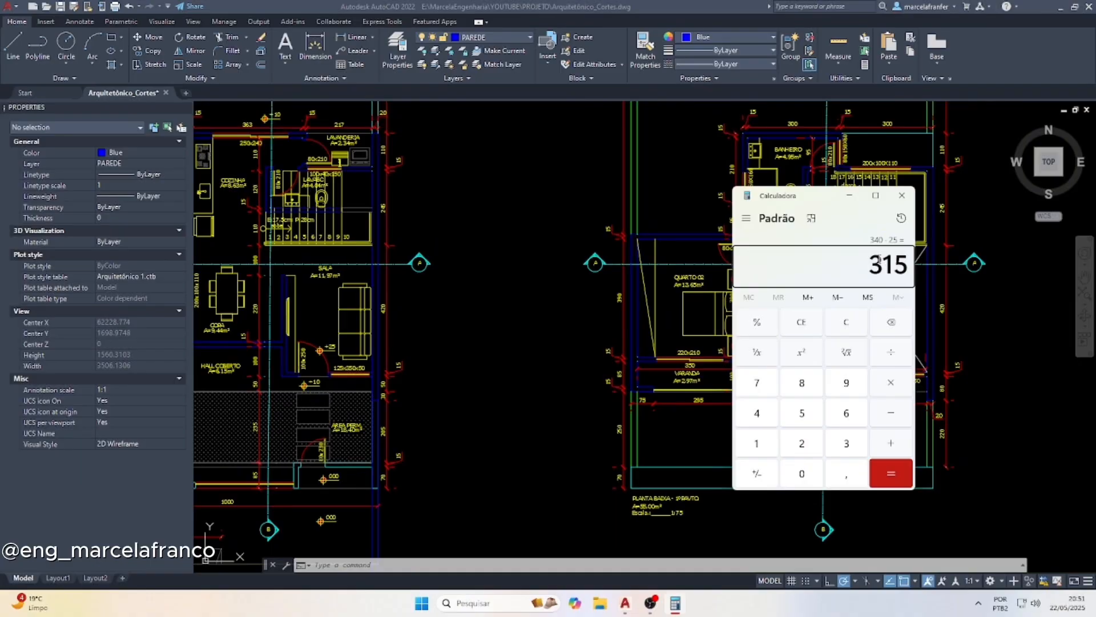
Multiply 18 by 17.5 in the calculator to check the floor height, and close the calculator
mouse_move(829, 202)
left_mouse_down()
mouse_move(518, 168)
mouse_move(555, 140)
left_mouse_up()
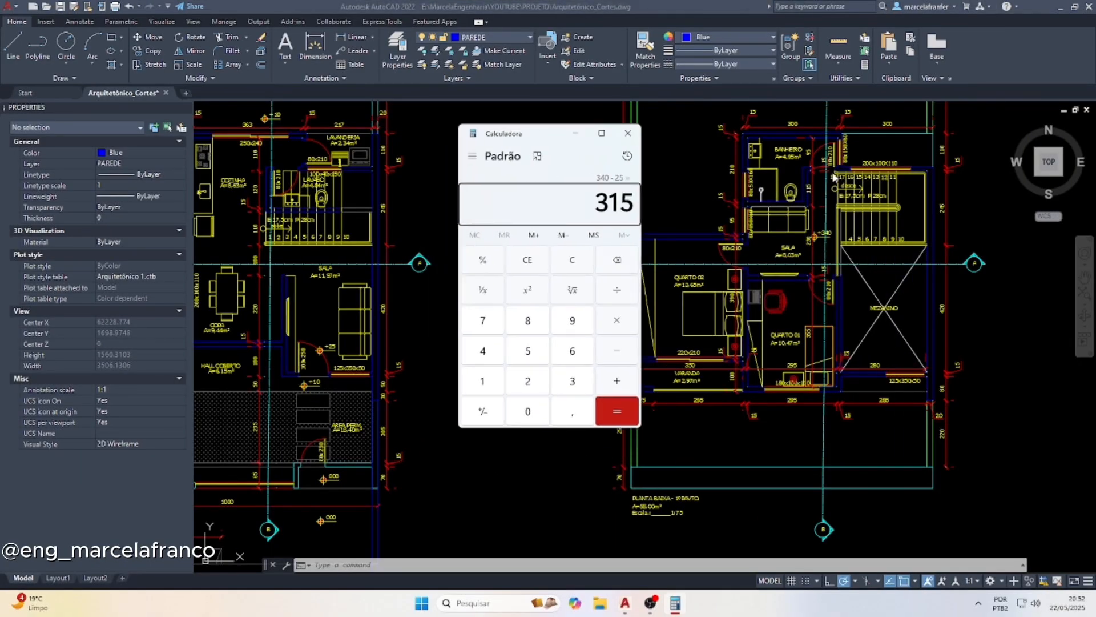
left_click(536, 260)
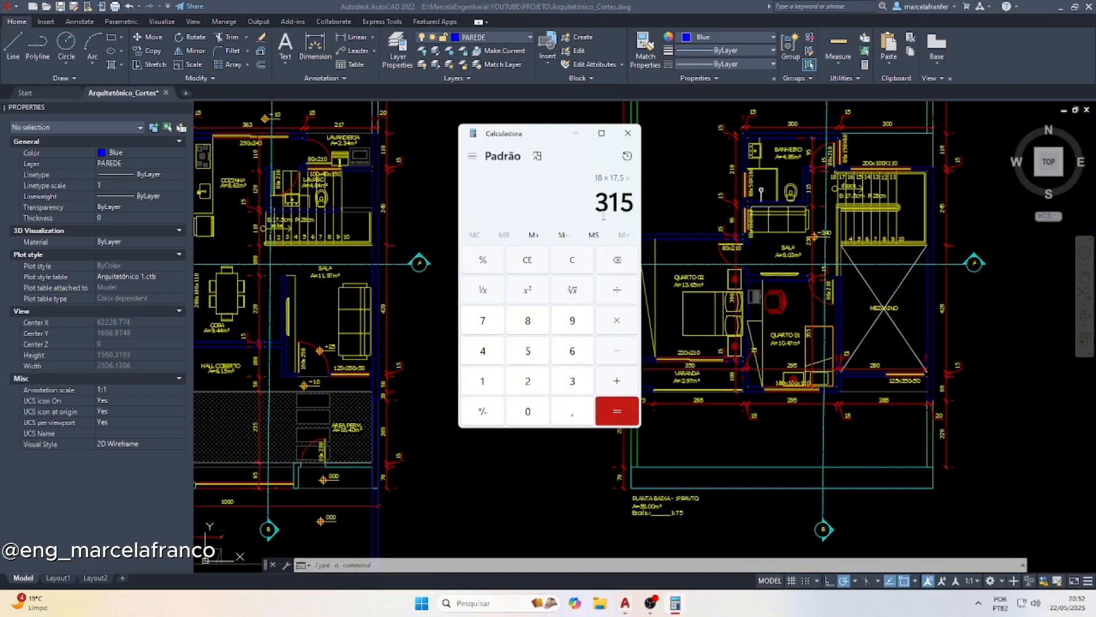
left_click(627, 133)
Offset the section's upper base line upward by 315 to set out the upper floor level
scroll(569, 331, "down", 6)
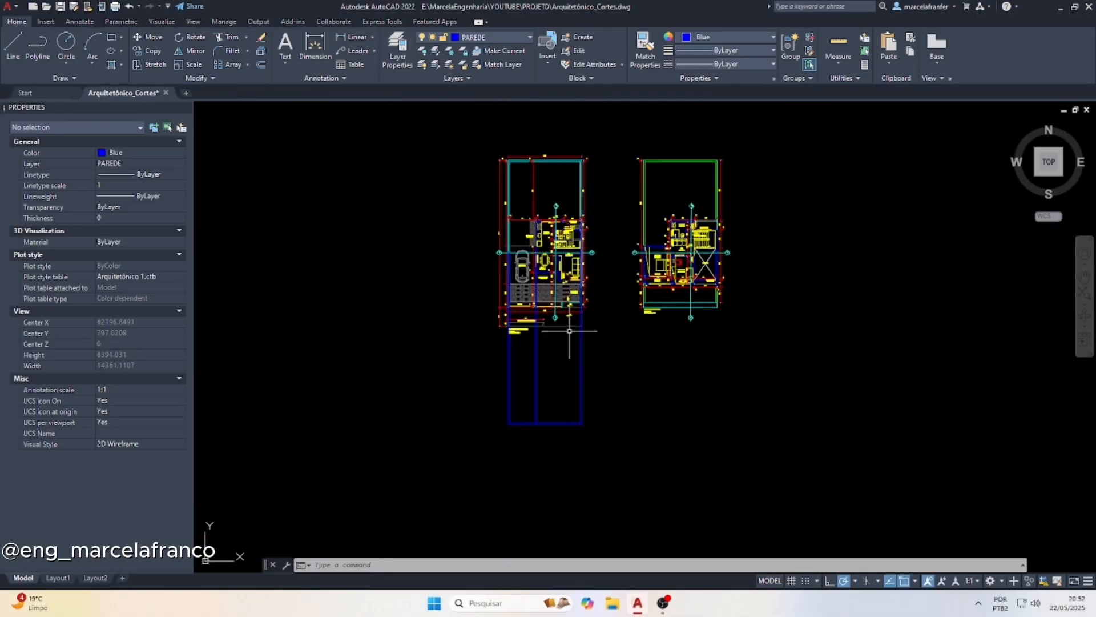
scroll(540, 434, "up", 8)
key("Escape")
key("Escape")
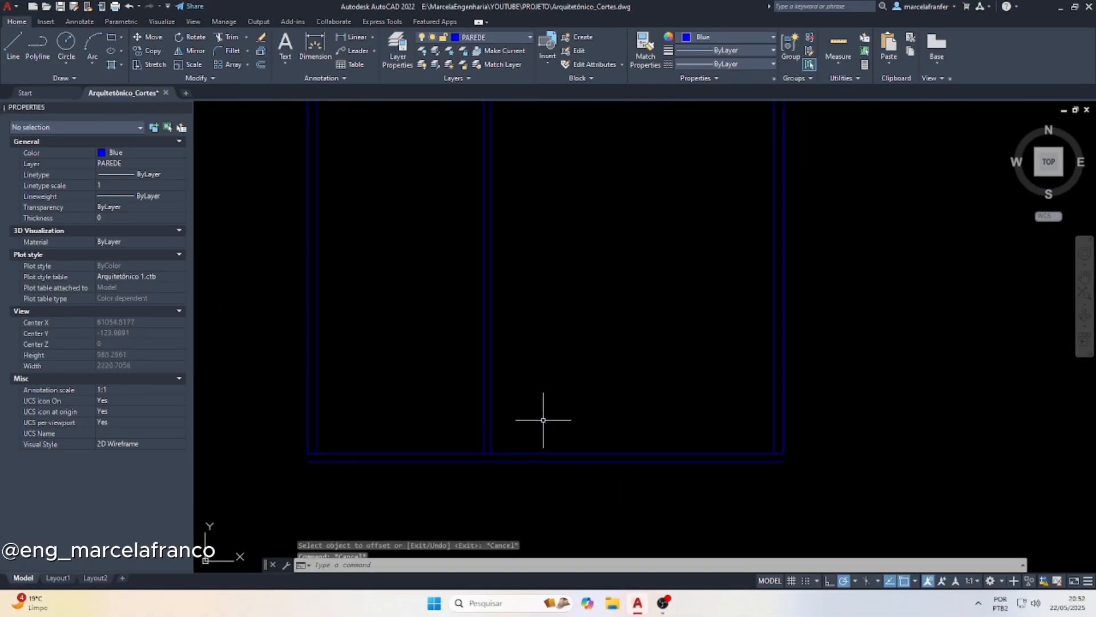
type("o")
key("Return")
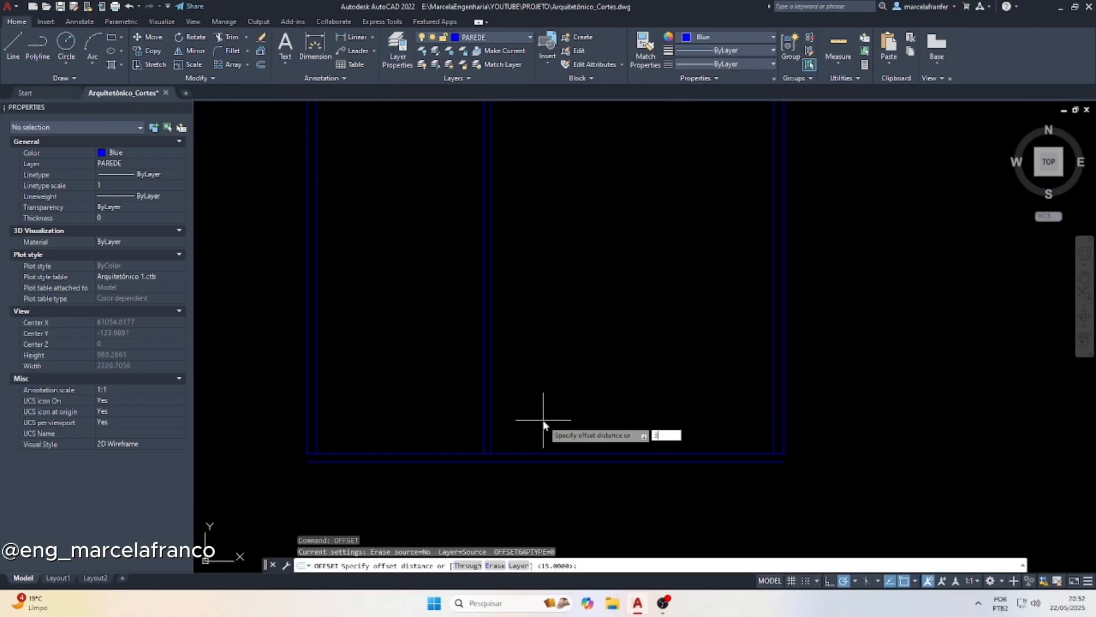
type("315")
key("Return")
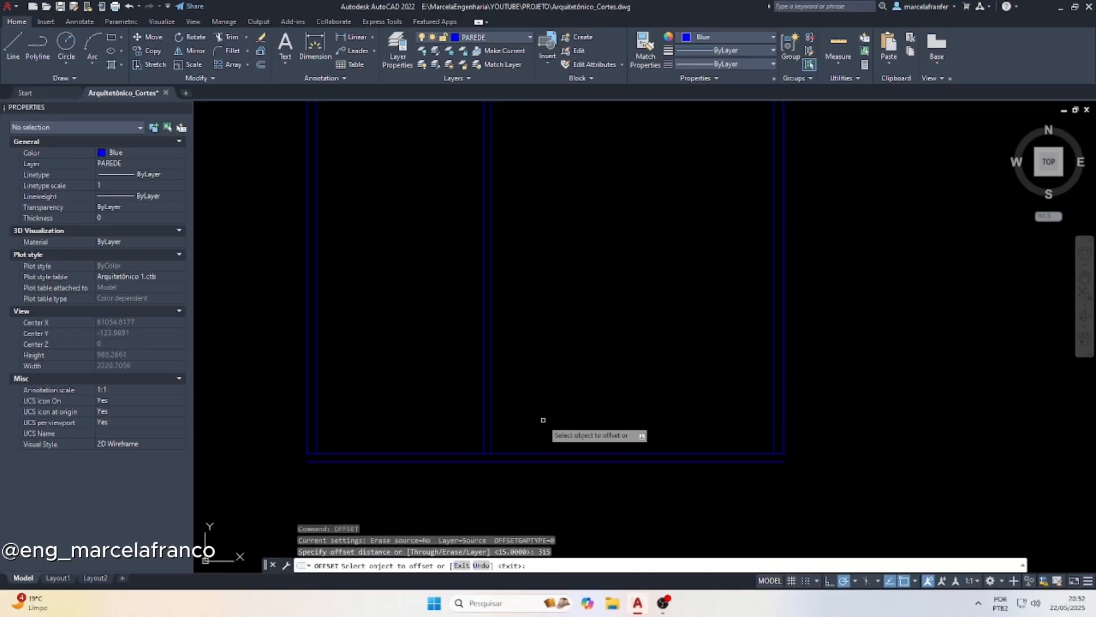
left_click(592, 454)
key("Escape")
key("Escape")
key("Escape")
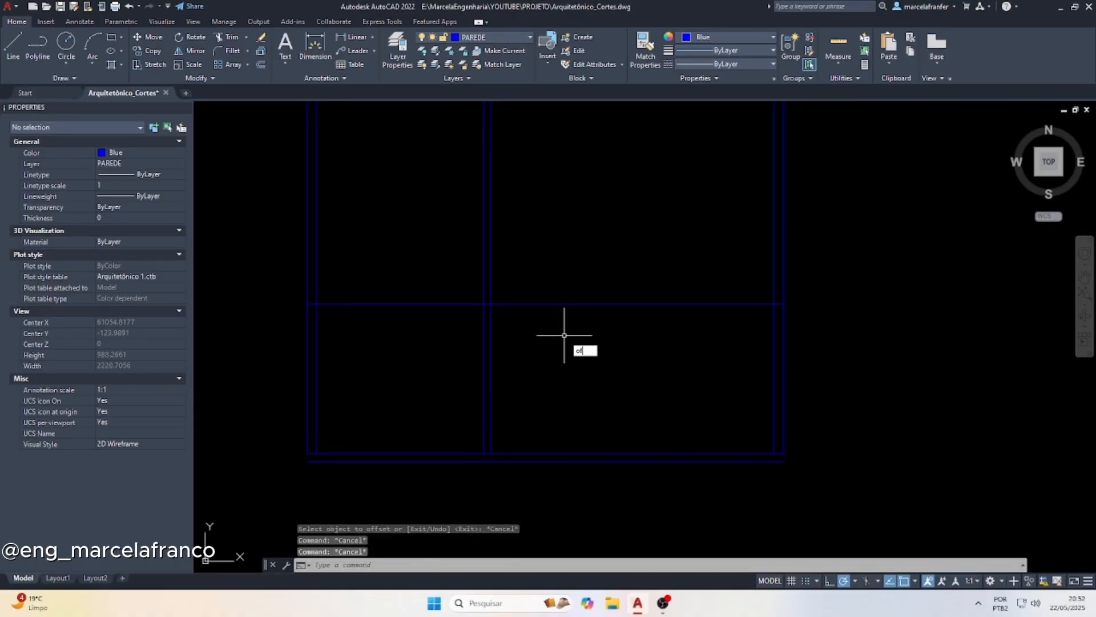
Offset the upper floor line downward by 15 to form the slab thickness
key("Return")
type("15")
key("Return")
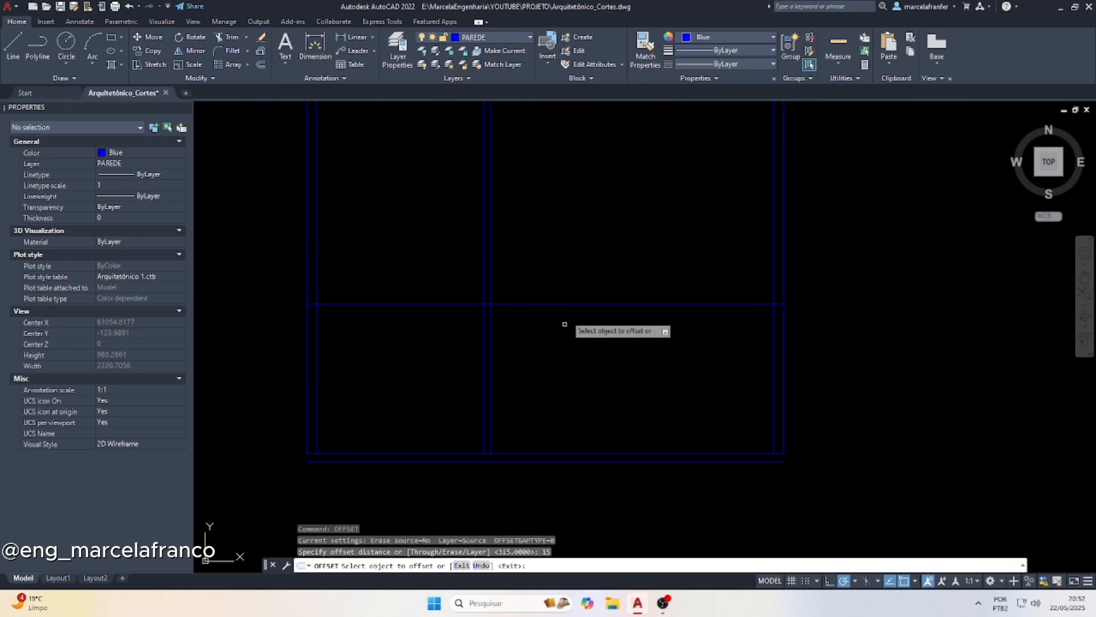
left_click(565, 304)
left_click(557, 342)
key("Escape")
Trim the middle wall's two lines above the upper floor line
type("tr")
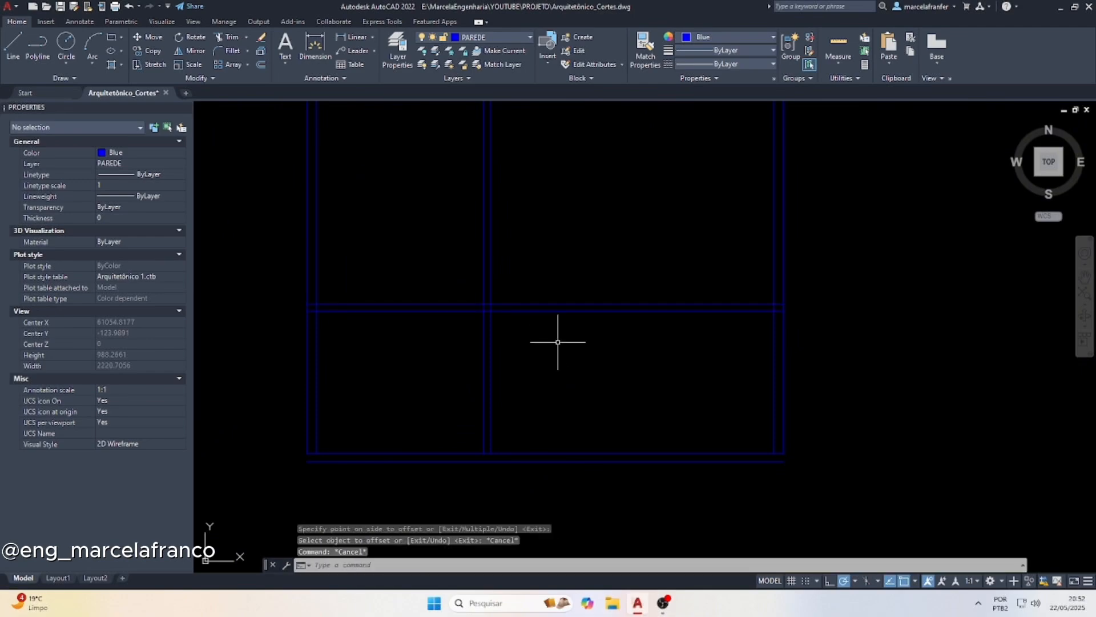
key("Return")
left_click(380, 234)
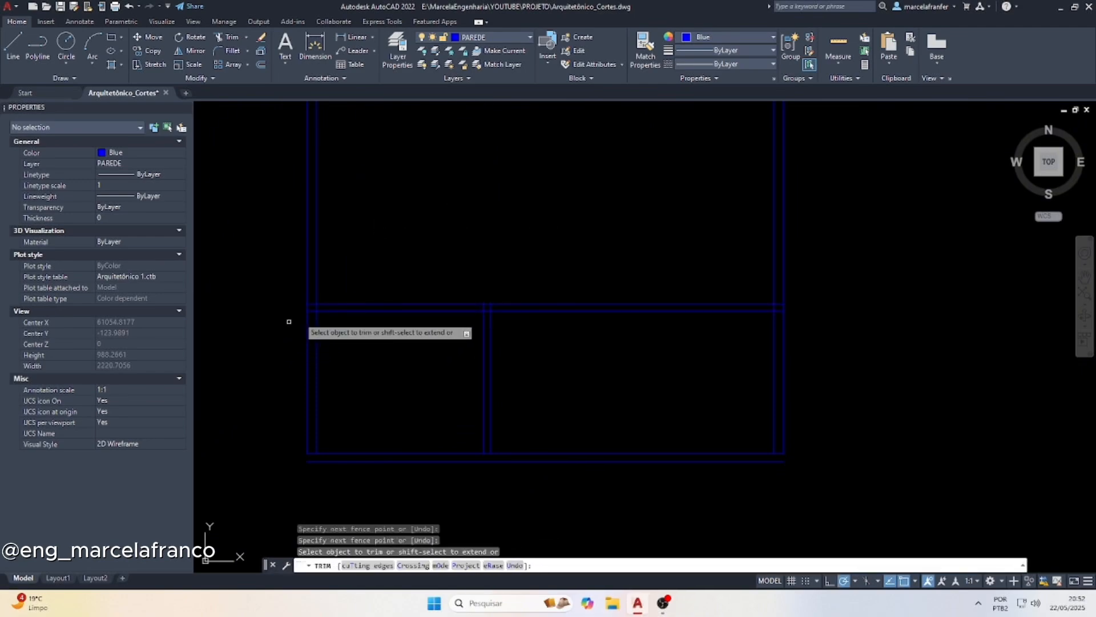
Trim the lines crossing inside the upper slab and at its junctions with the outer and middle walls
scroll(302, 315, "up", 5)
scroll(240, 279, "down", 6)
left_click_drag(365, 275, 463, 249)
scroll(448, 284, "up", 8)
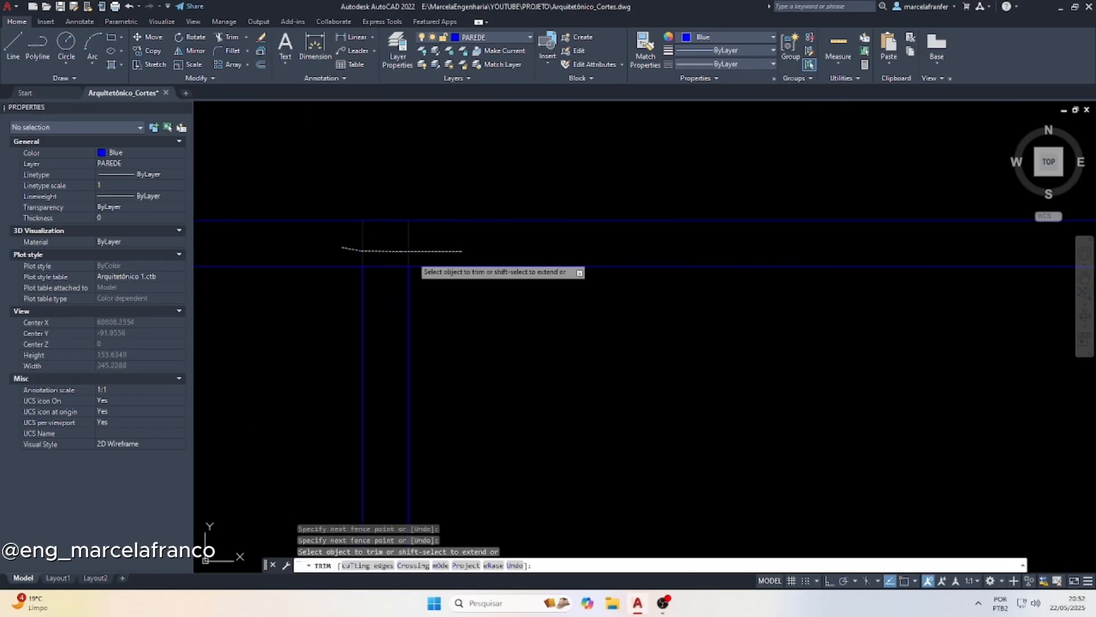
left_click(386, 266)
scroll(332, 283, "down", 8)
scroll(630, 287, "up", 5)
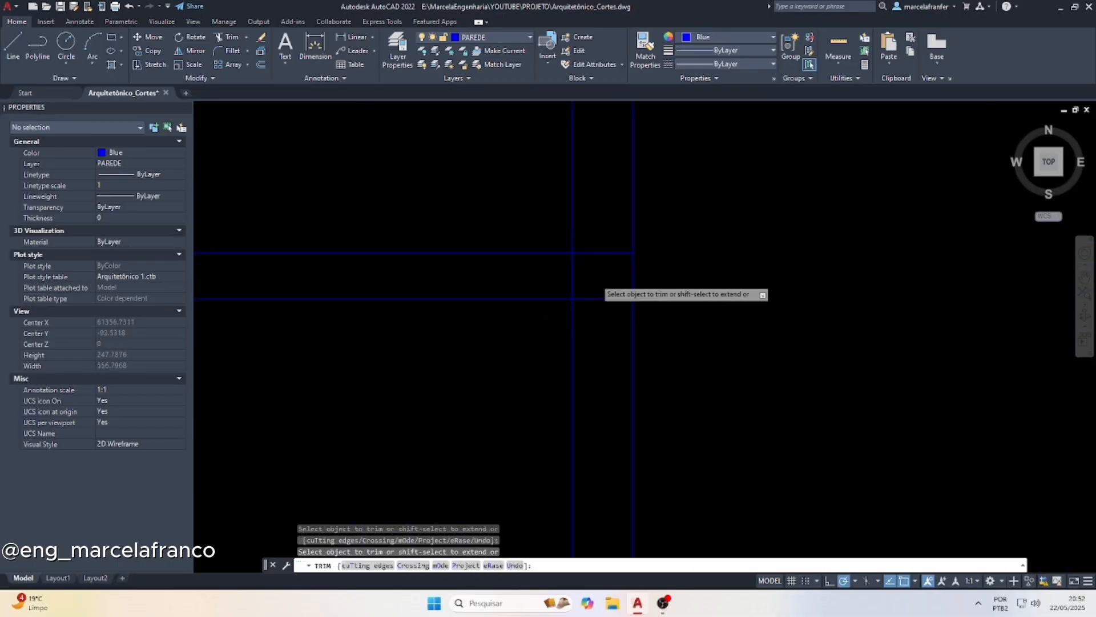
left_click(582, 277)
scroll(628, 308, "down", 6)
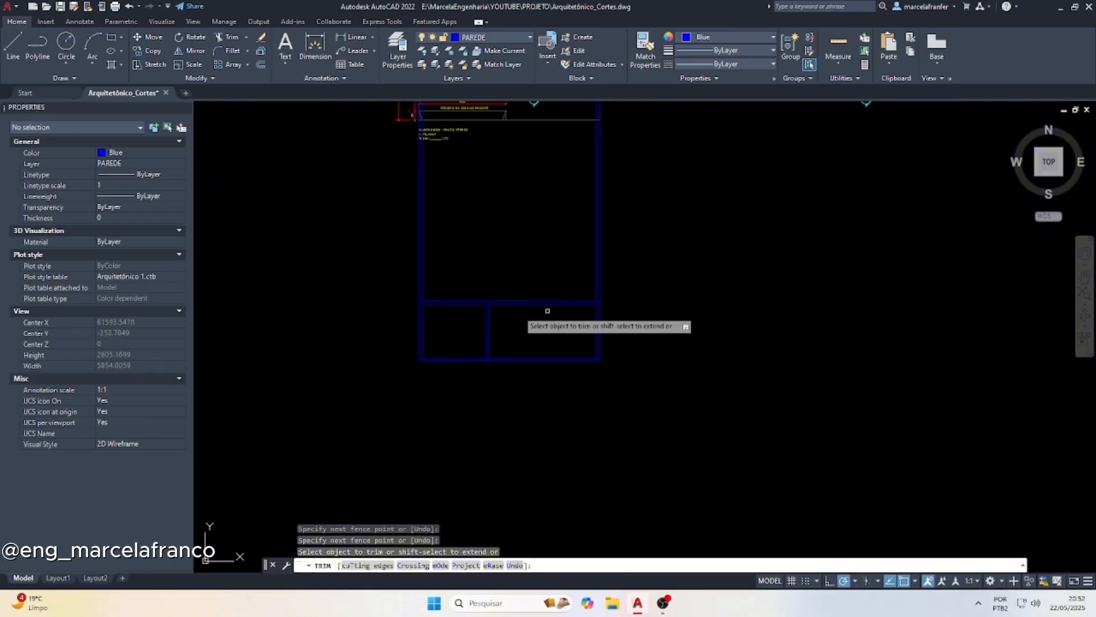
scroll(460, 314, "up", 4)
key("Escape")
key("Escape")
key("Escape")
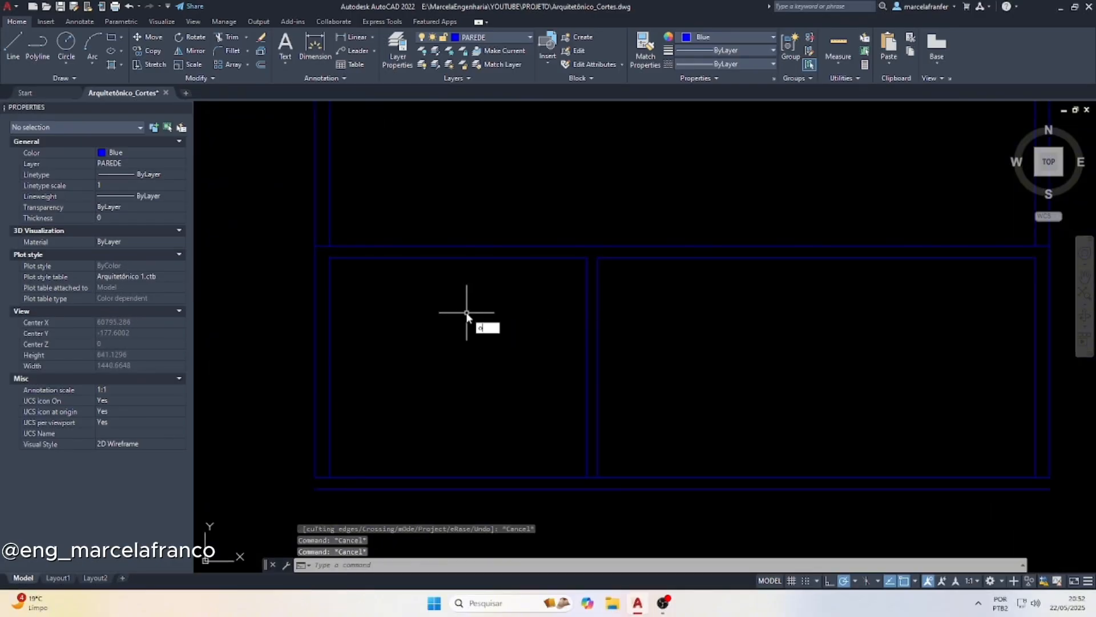
Offset the upper floor line downward by 40 to mark the beam depth
key("Return")
key("Return")
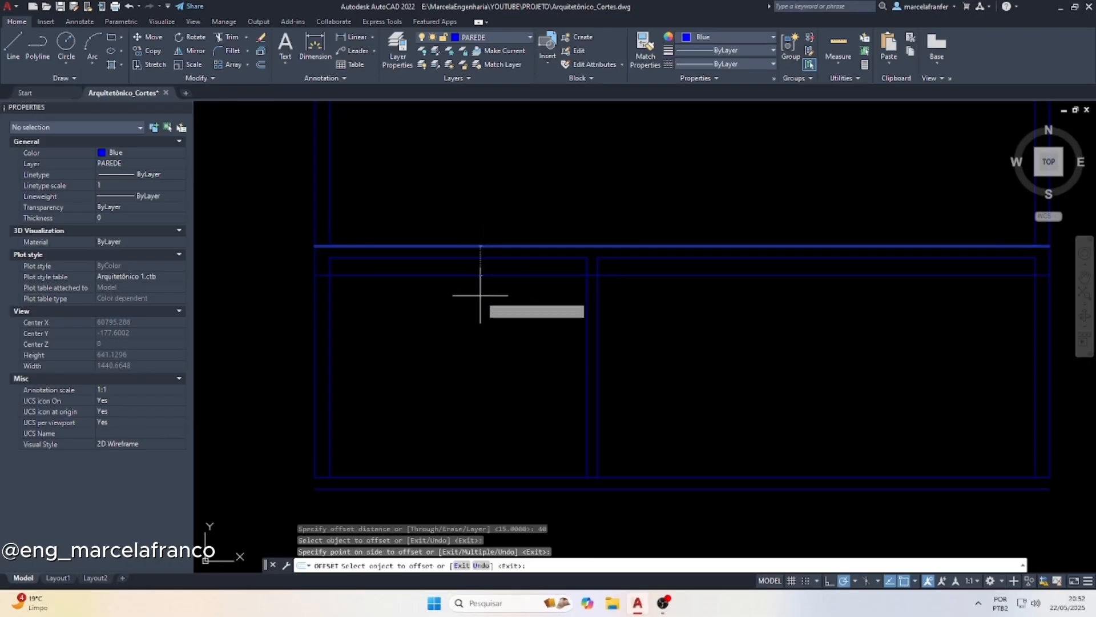
left_click(479, 303)
key("Escape")
Trim the beam line across both rooms, keeping it only within the wall thicknesses
type("tr")
key("Return")
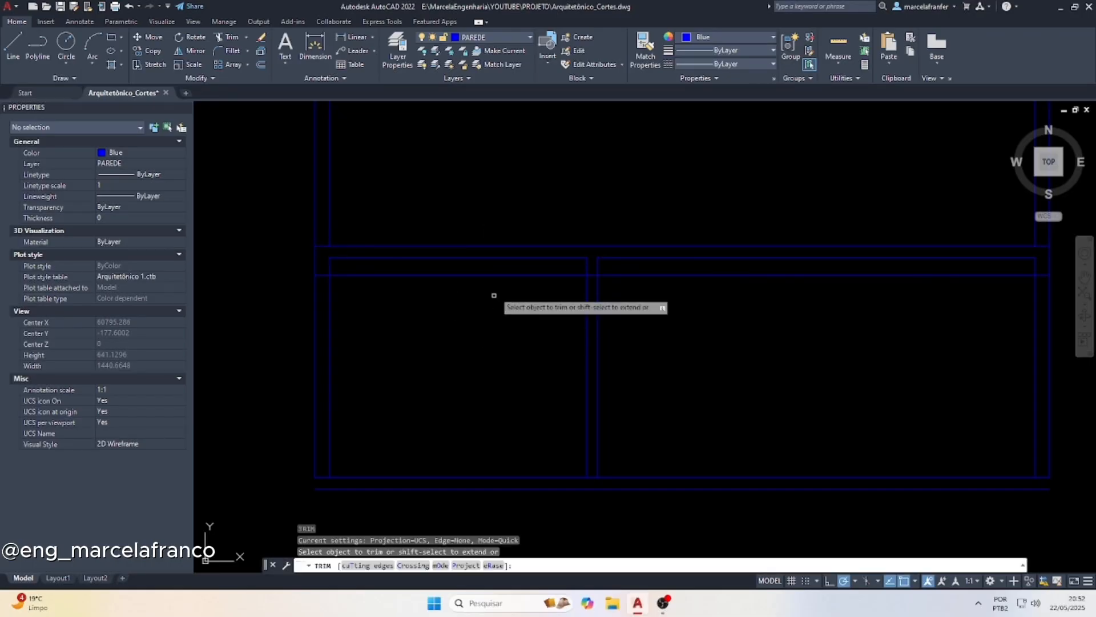
left_click(495, 279)
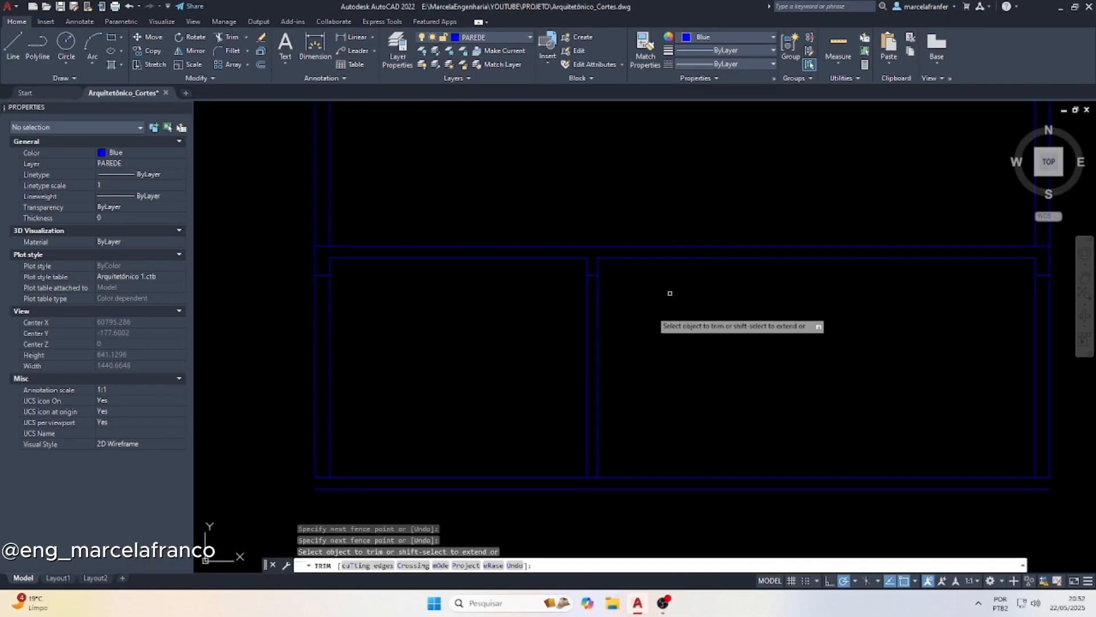
key("Escape")
Extend the outer lines of both outer walls down to the lower base line
scroll(304, 311, "down", 2)
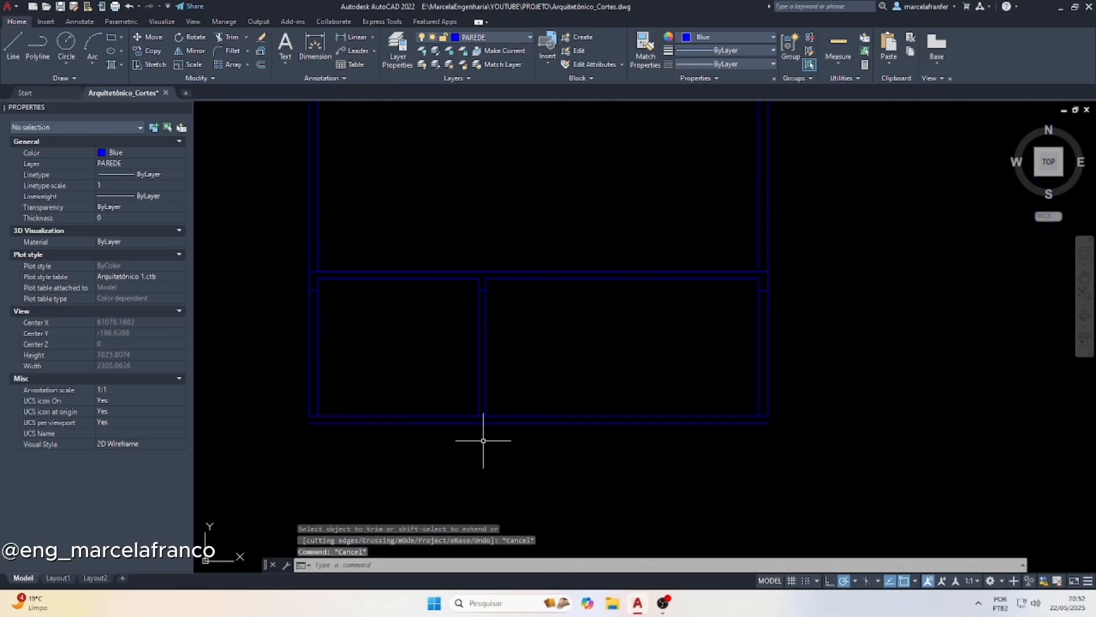
scroll(443, 430, "up", 2)
left_click(425, 417)
type("ex")
key("Return")
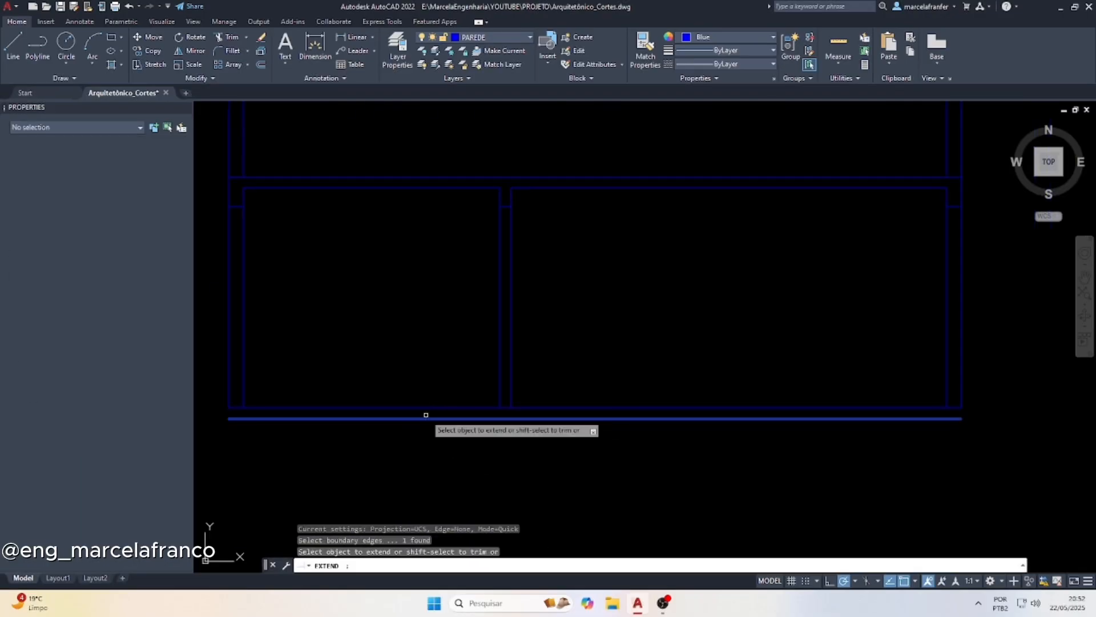
left_click_drag(233, 344, 225, 337)
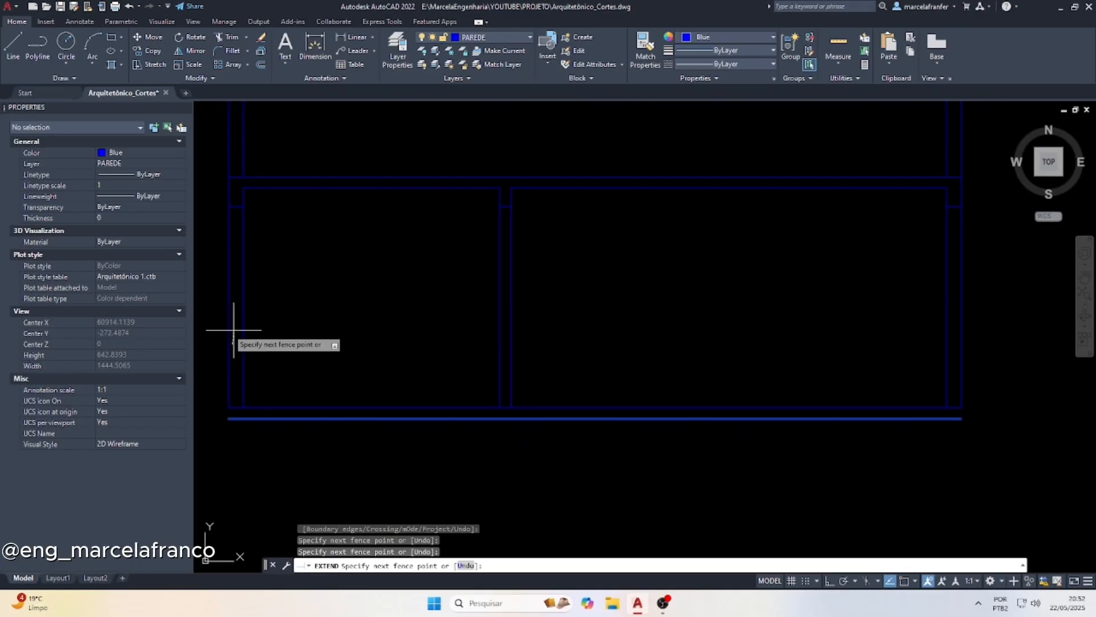
key("Return")
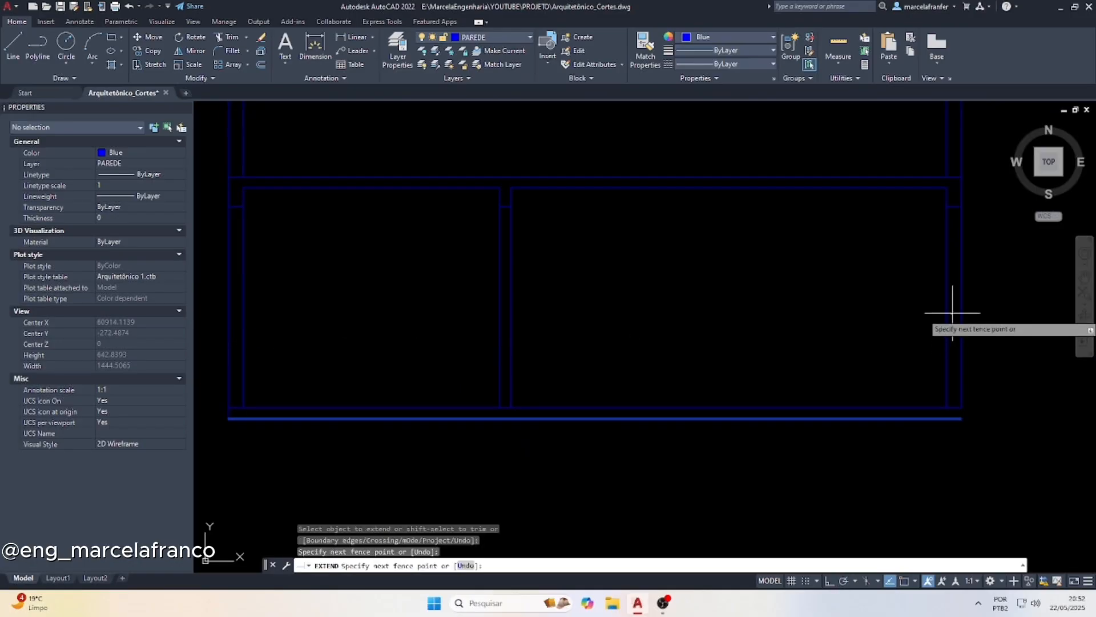
key("Escape")
Check the Copa window's dimensions on the ground-floor plan and offset the section's floor line upward by its 110 sill height
scroll(717, 371, "down", 5)
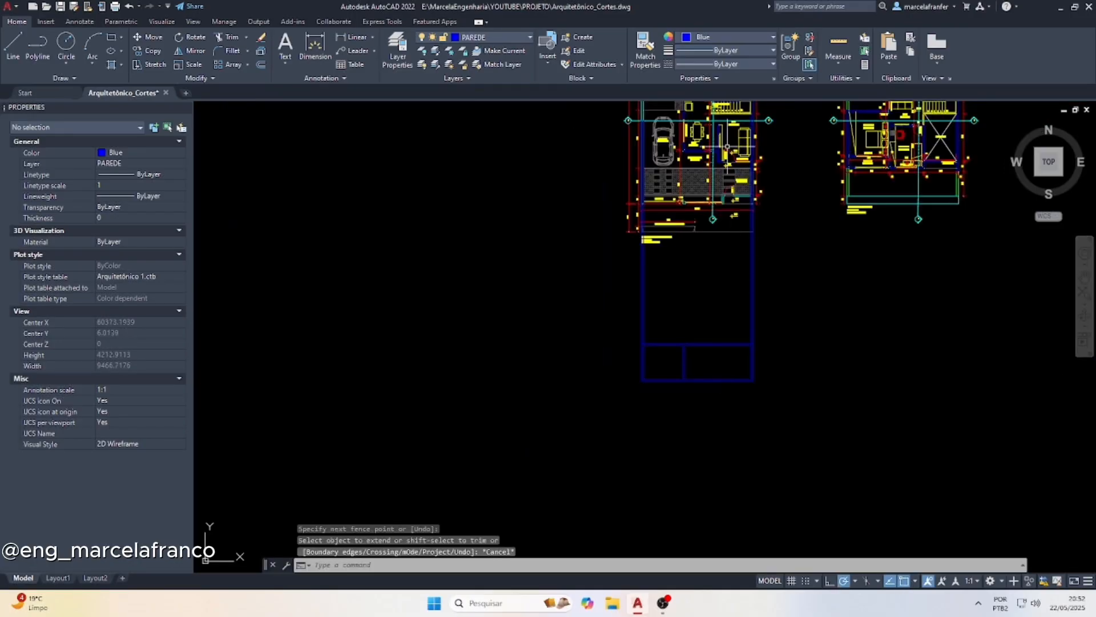
scroll(727, 147, "up", 6)
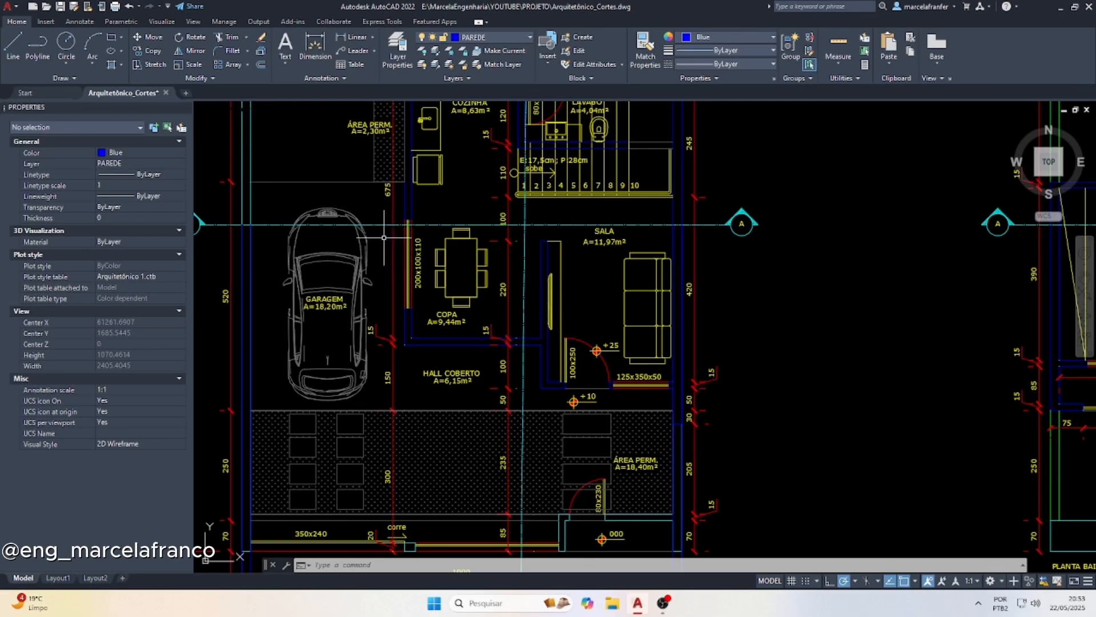
scroll(396, 251, "up", 4)
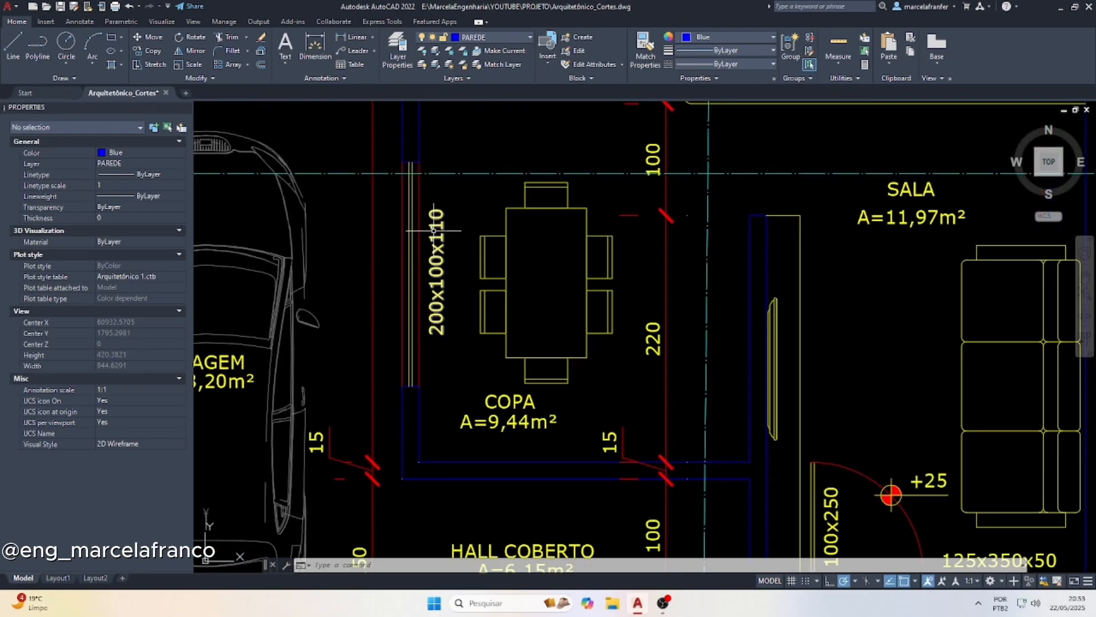
scroll(437, 274, "down", 10)
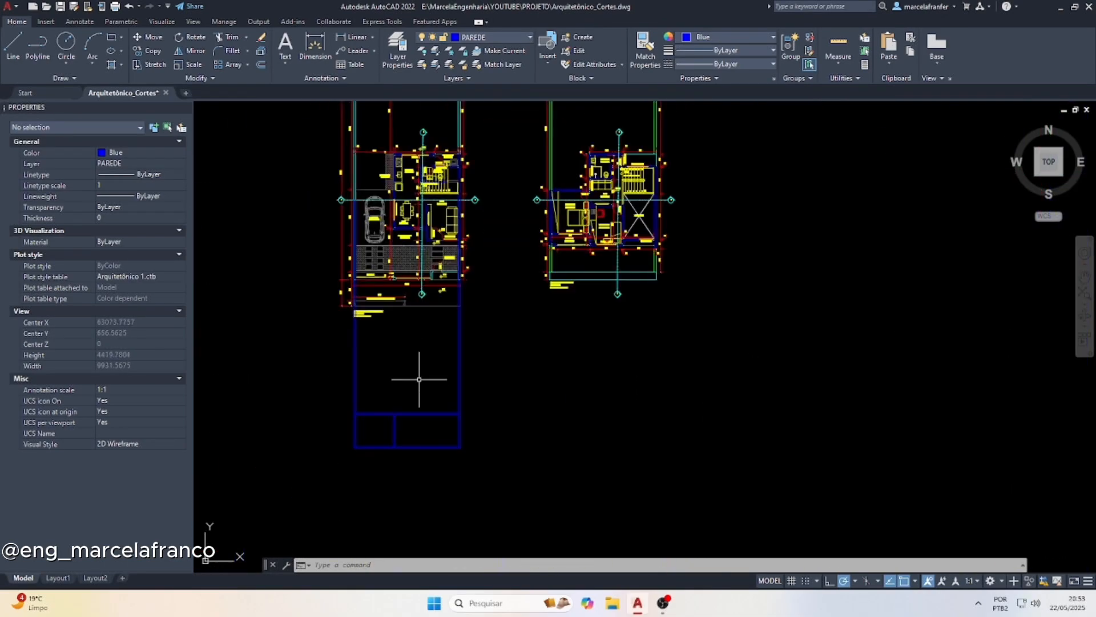
scroll(395, 463, "up", 10)
key("Escape")
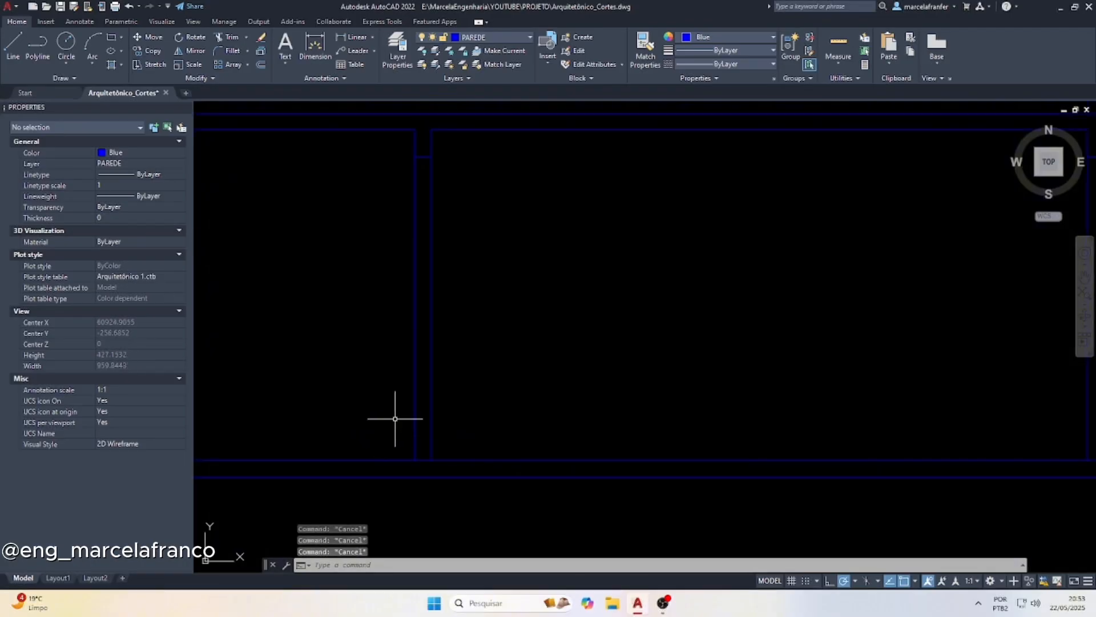
type("of")
key("Return")
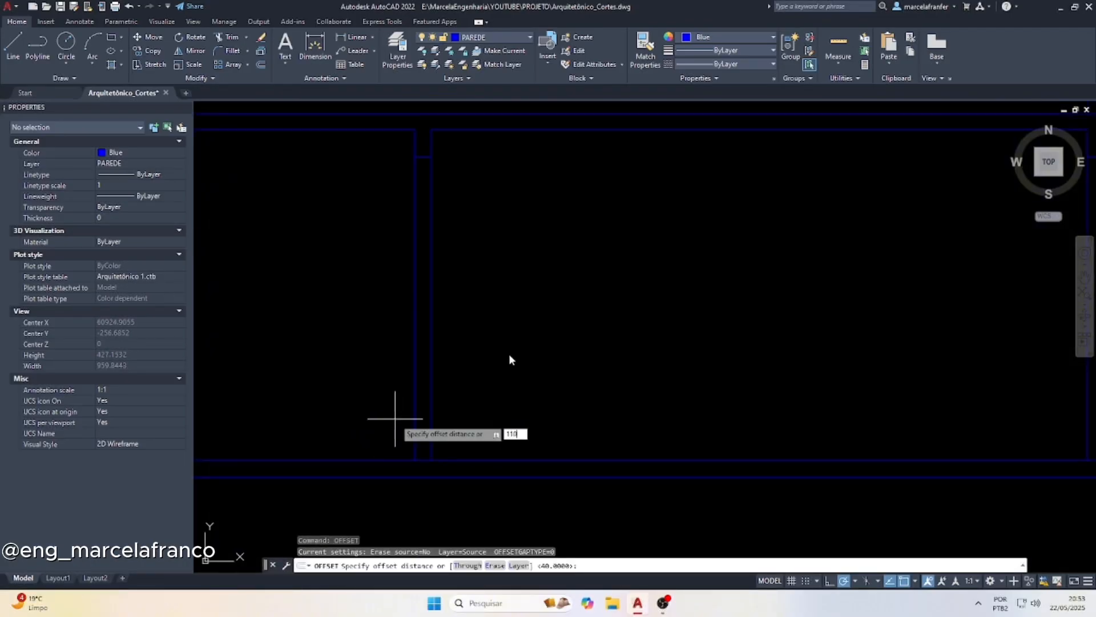
key("Return")
left_click(452, 460)
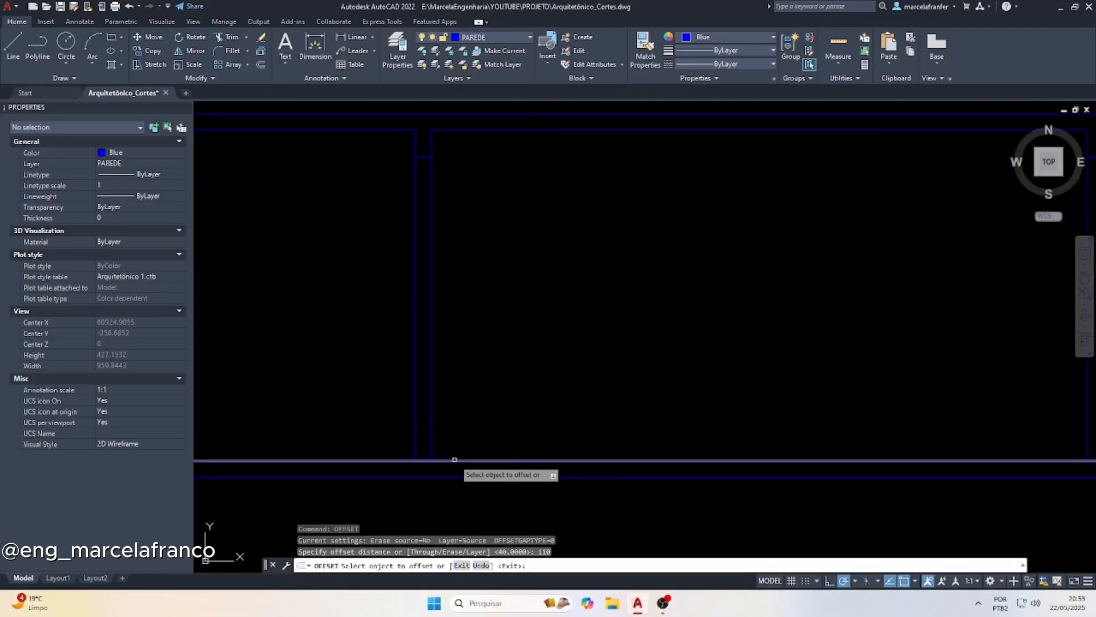
left_click(452, 377)
key("Return")
Trim the sill line on both sides of the middle wall, keeping only the piece inside the wall
type("tr")
key("Return")
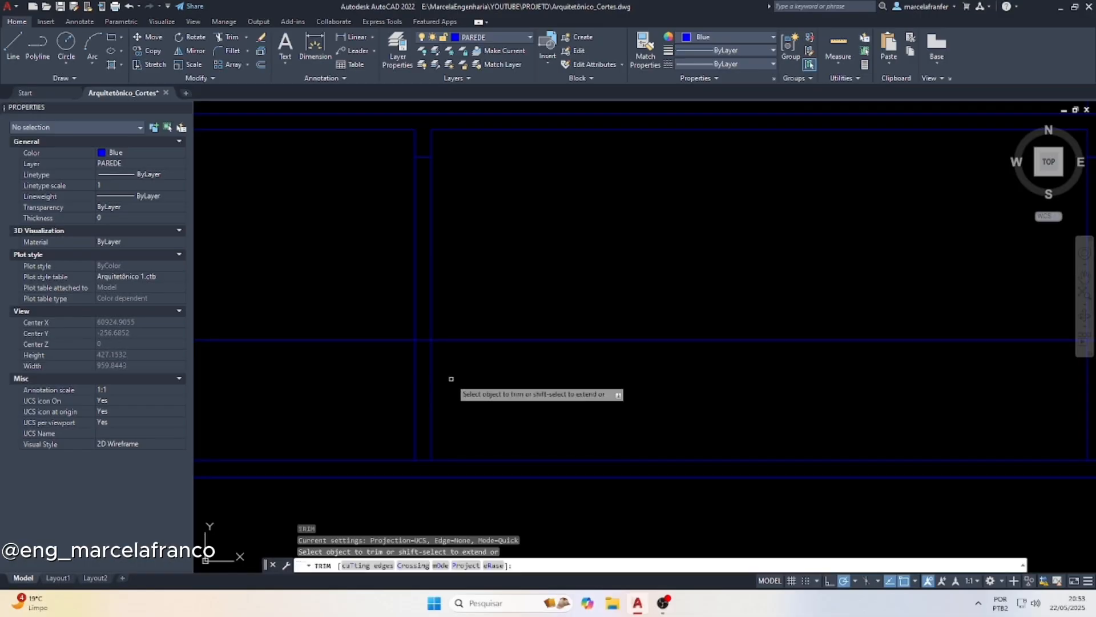
left_click(451, 339)
left_click(385, 340)
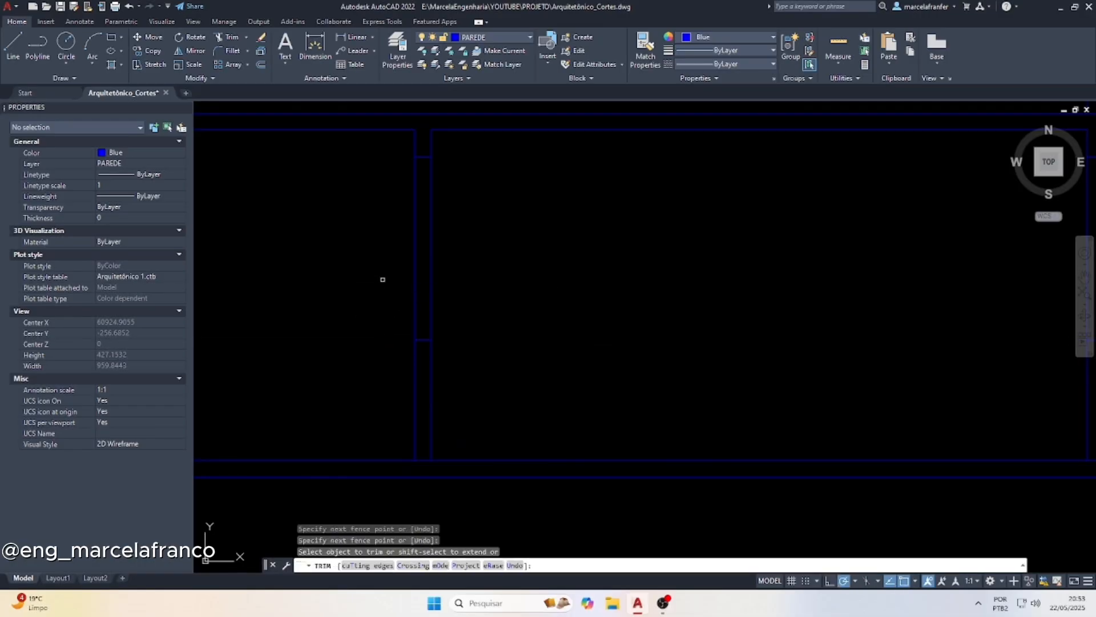
key("Escape")
Offset the sill line upward by 100 inside the middle wall to mark the top of the Copa window
type("o")
key("Return")
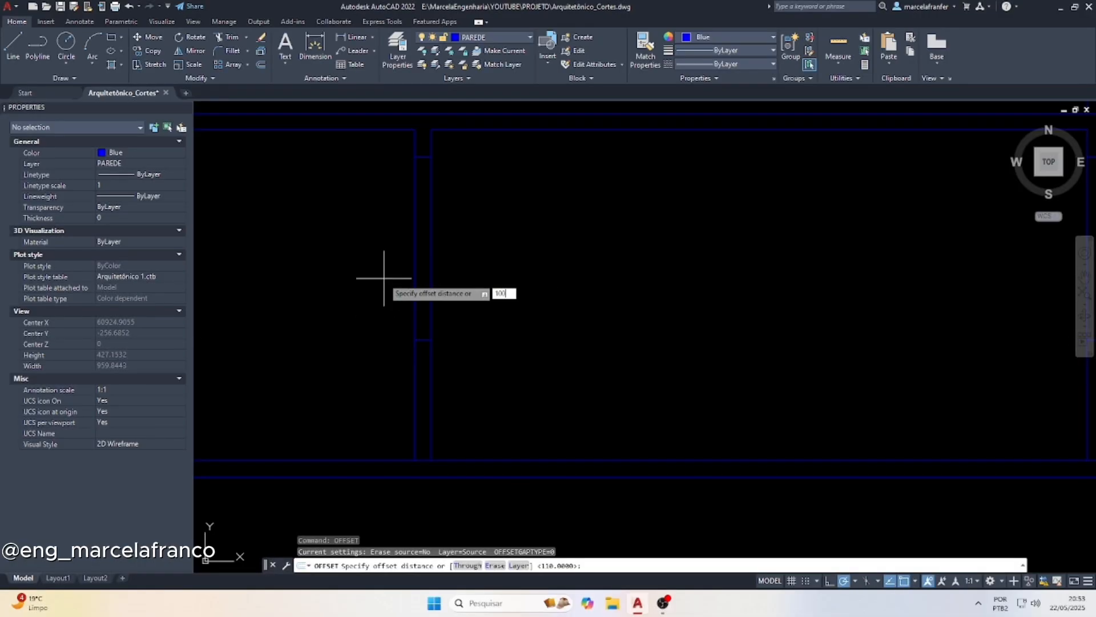
key("Return")
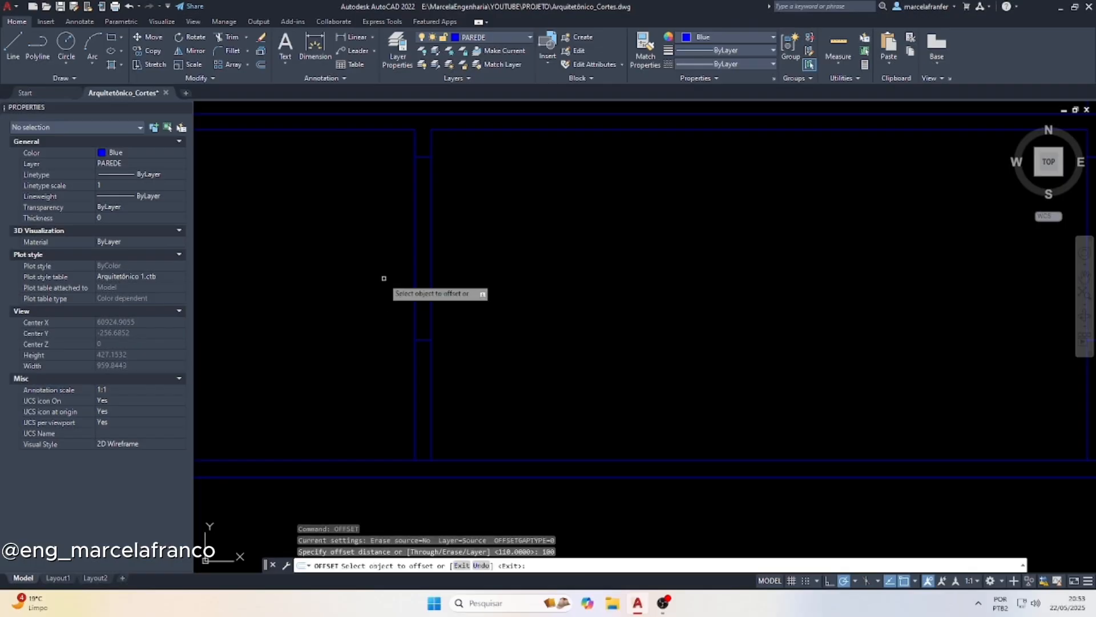
left_click(422, 340)
left_click(415, 286)
key("Escape")
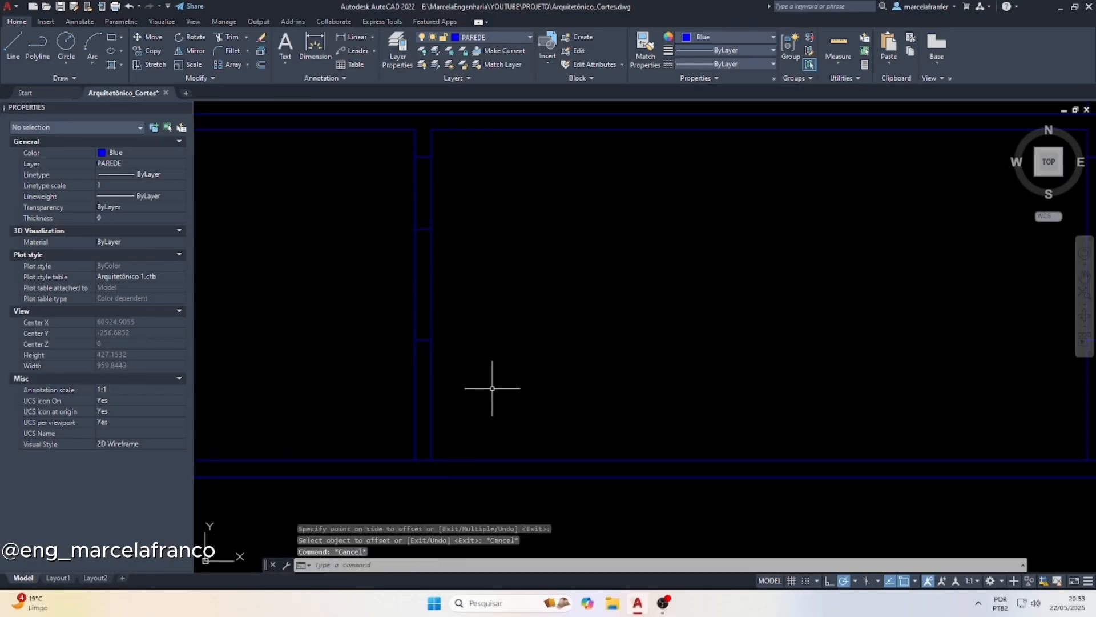
scroll(492, 388, "down", 5)
scroll(568, 296, "up", 5)
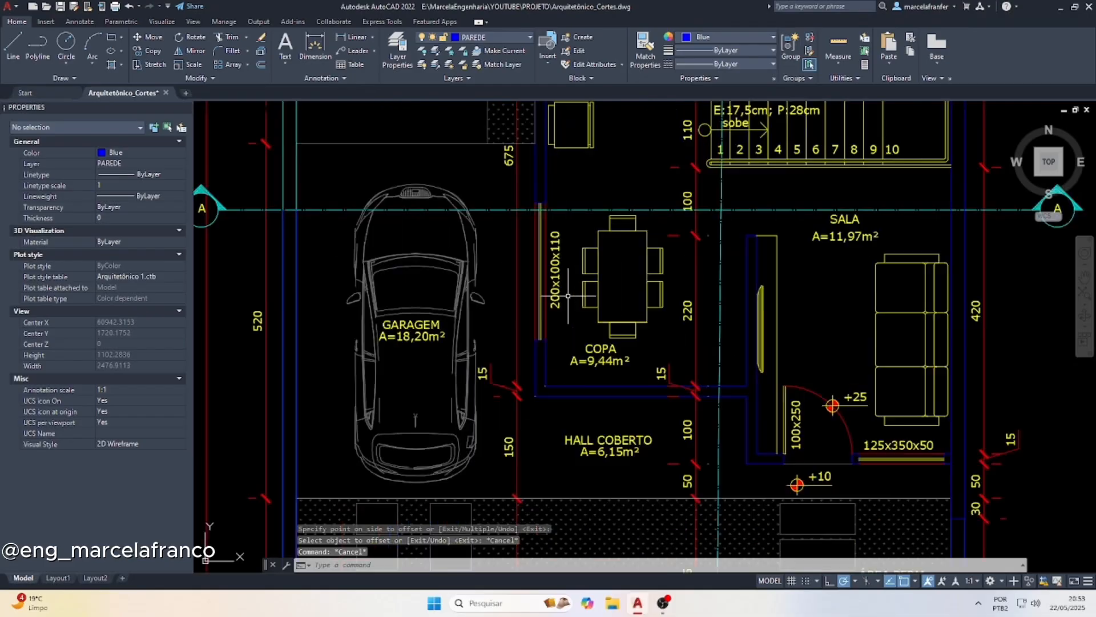
scroll(502, 217, "down", 8)
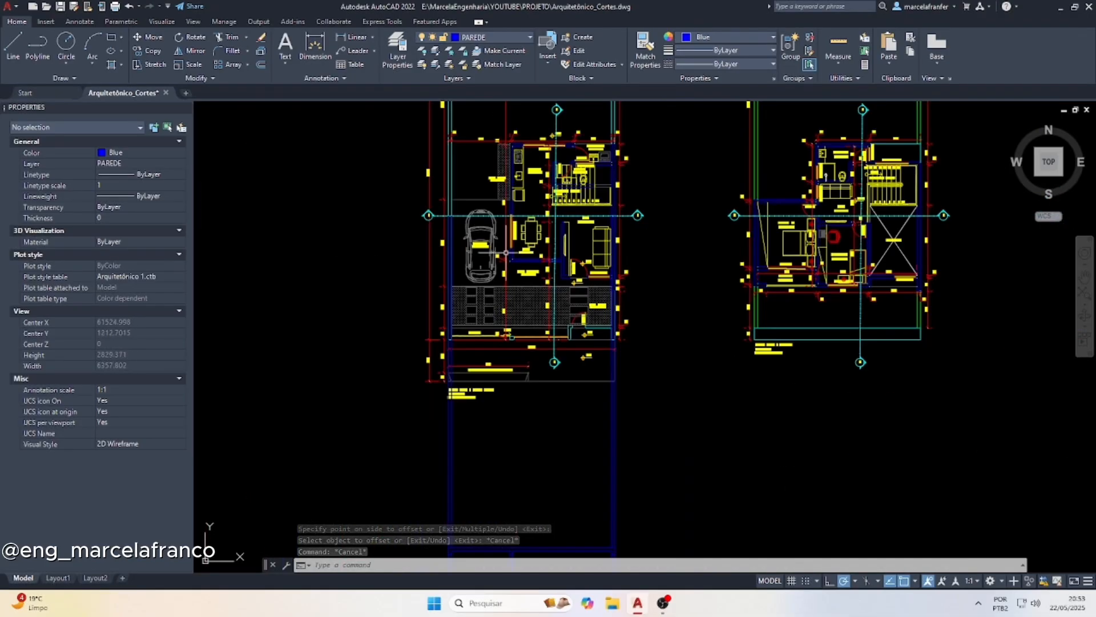
Measure the Copa window's sill height above the floor and its opening height in the middle wall of the section
scroll(514, 469, "up", 8)
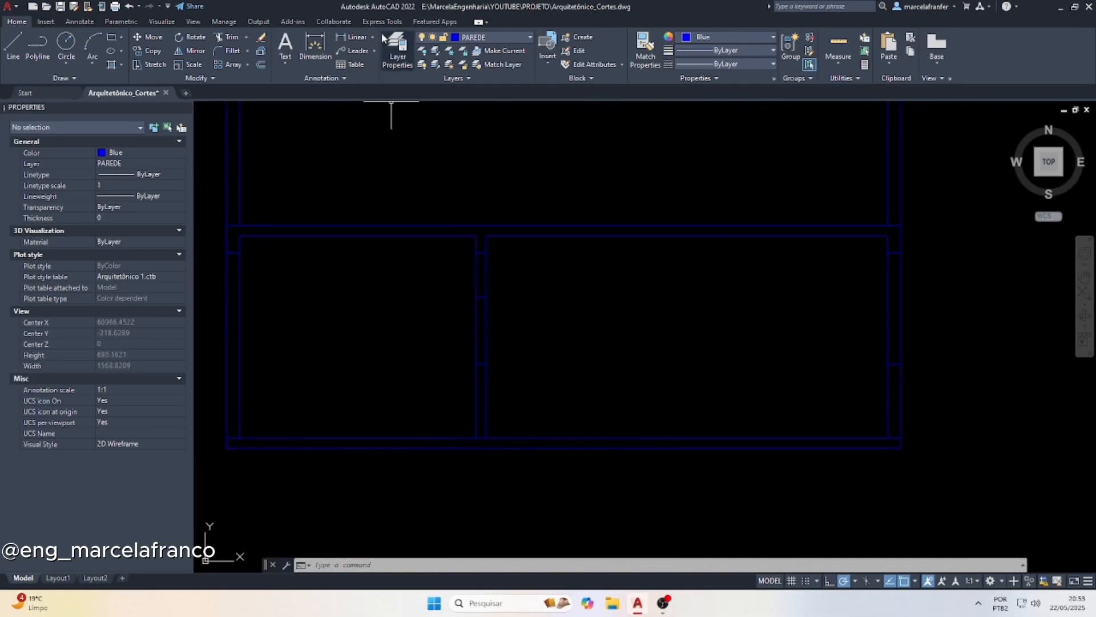
left_click(351, 36)
left_click(486, 438)
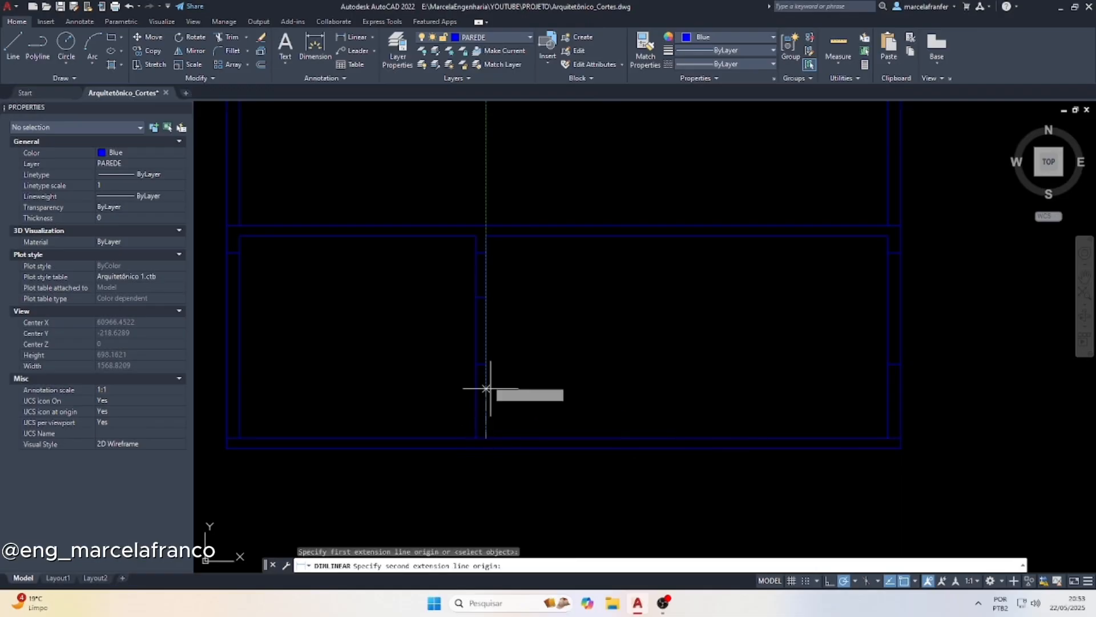
left_click(486, 364)
key("Escape")
key("Return")
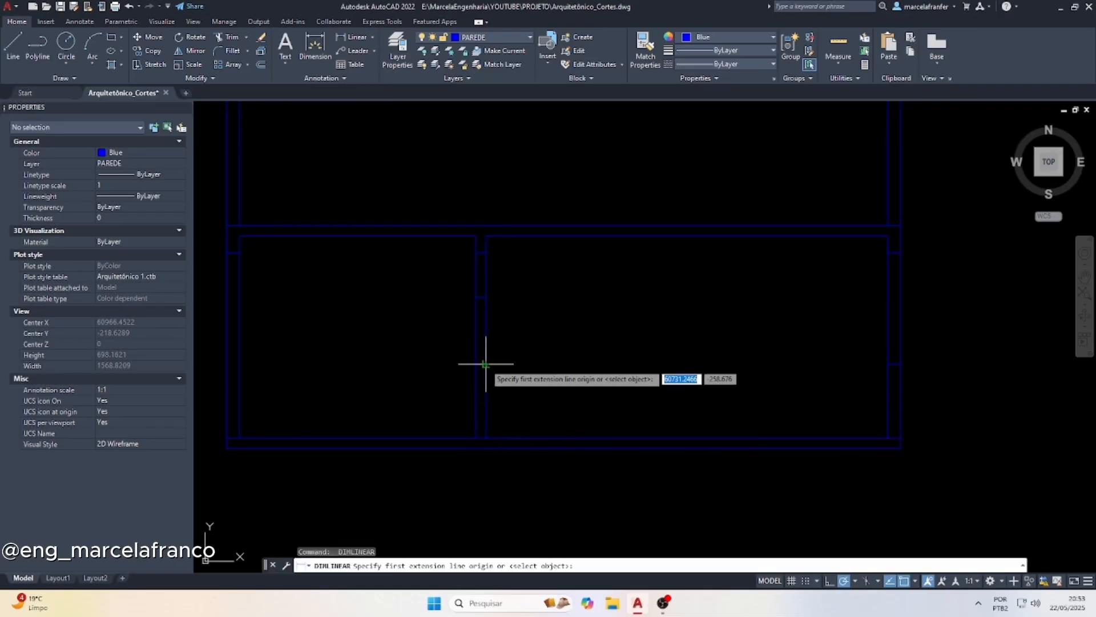
left_click(486, 364)
left_click(485, 297)
key("Escape")
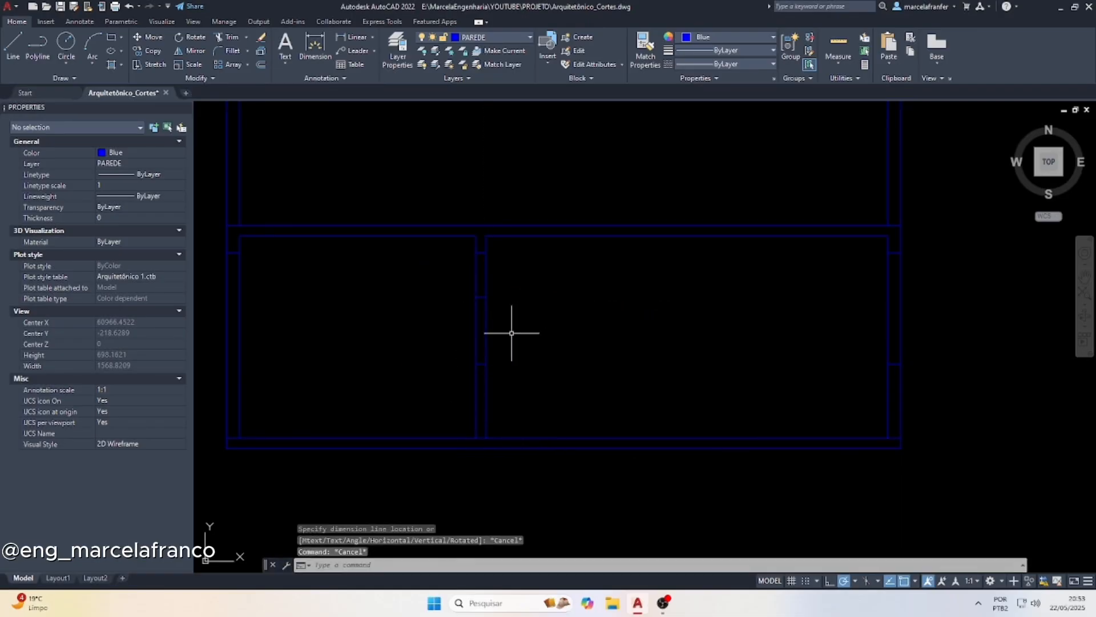
key("Escape")
Trim both faces of the middle wall between the sill and head lines to open the Copa window
type("tr")
key("Return")
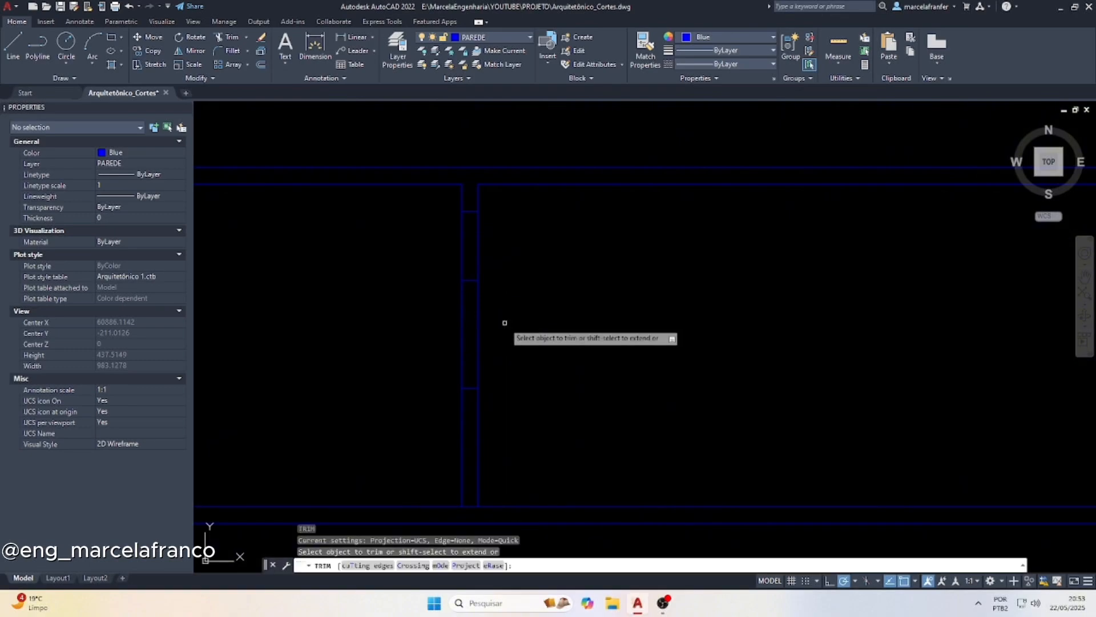
left_click(511, 323)
left_click(422, 311)
key("Escape")
key("Escape")
key("Escape")
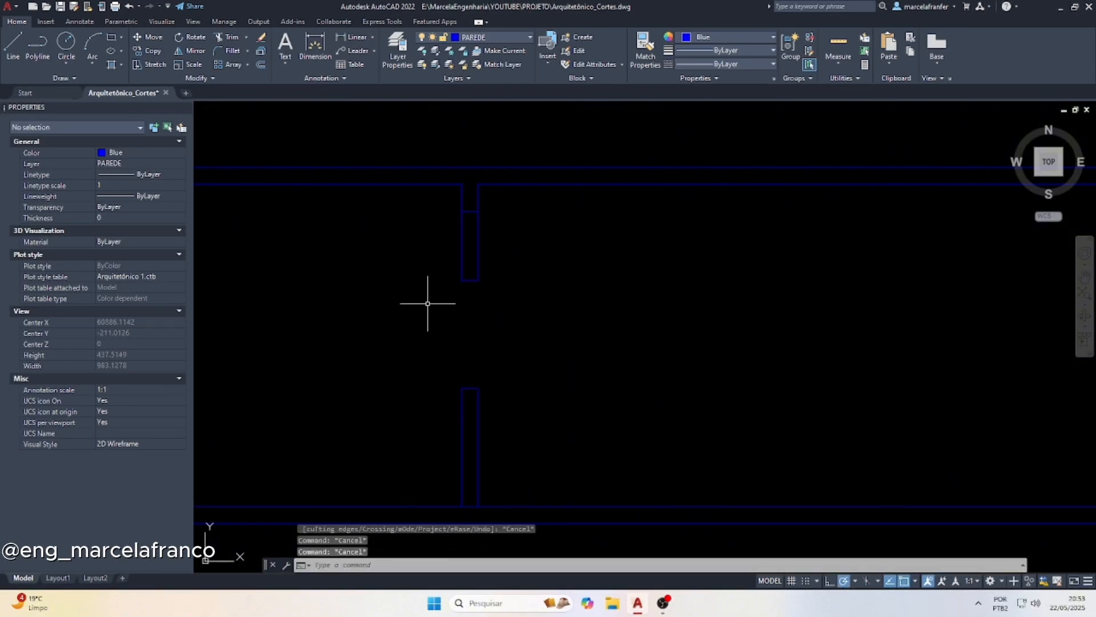
Draw vertical lines from head to sill along both wall faces, closing the sides of the window opening
key("Return")
left_click(462, 281)
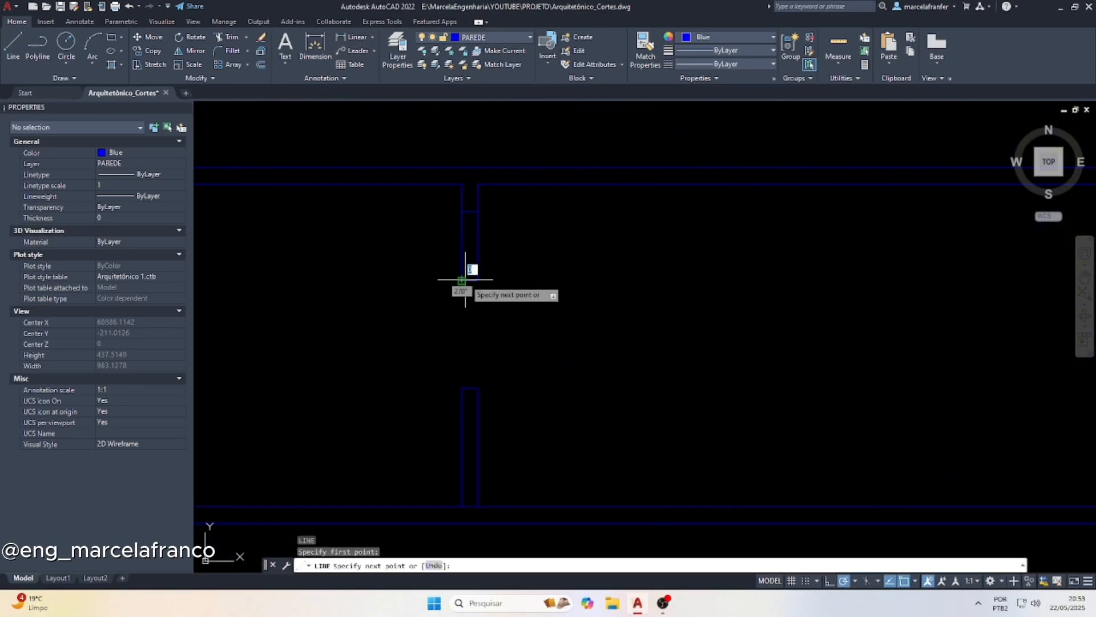
key("Escape")
key("Return")
left_click(478, 388)
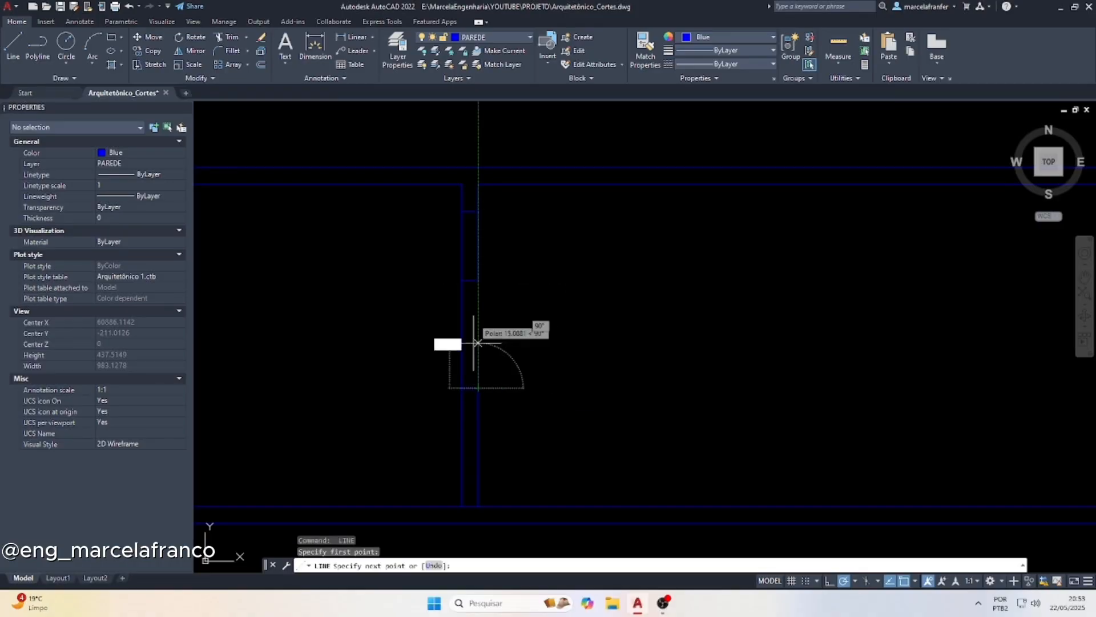
key("Escape")
key("Escape")
Offset both side lines of the window opening inward by 6 to form the window's inner lines
scroll(463, 279, "up", 5)
type("of")
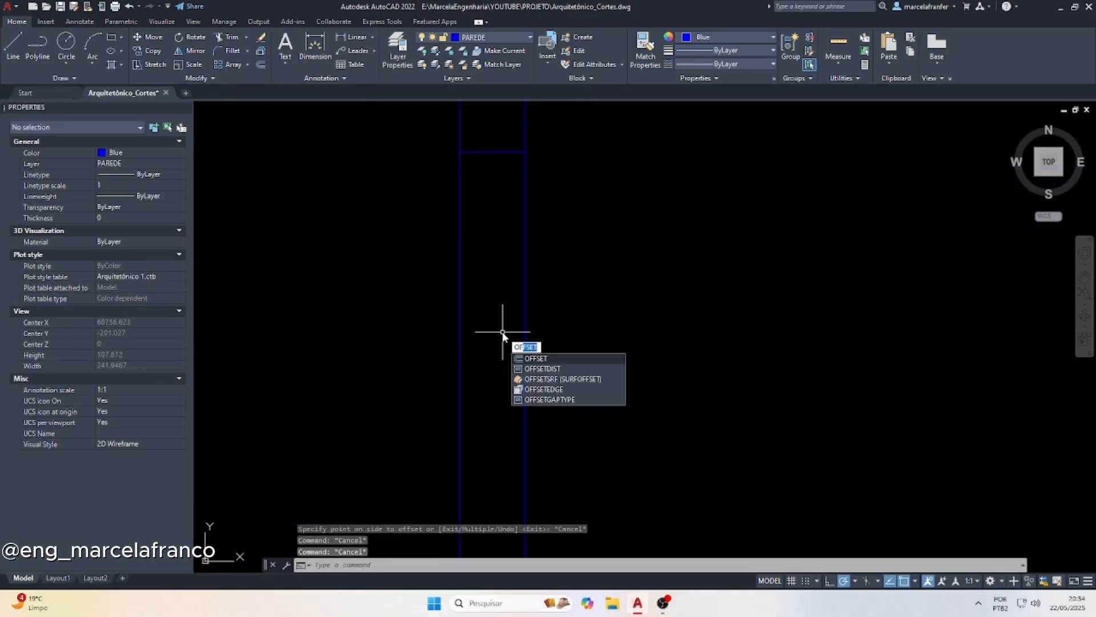
key("Return")
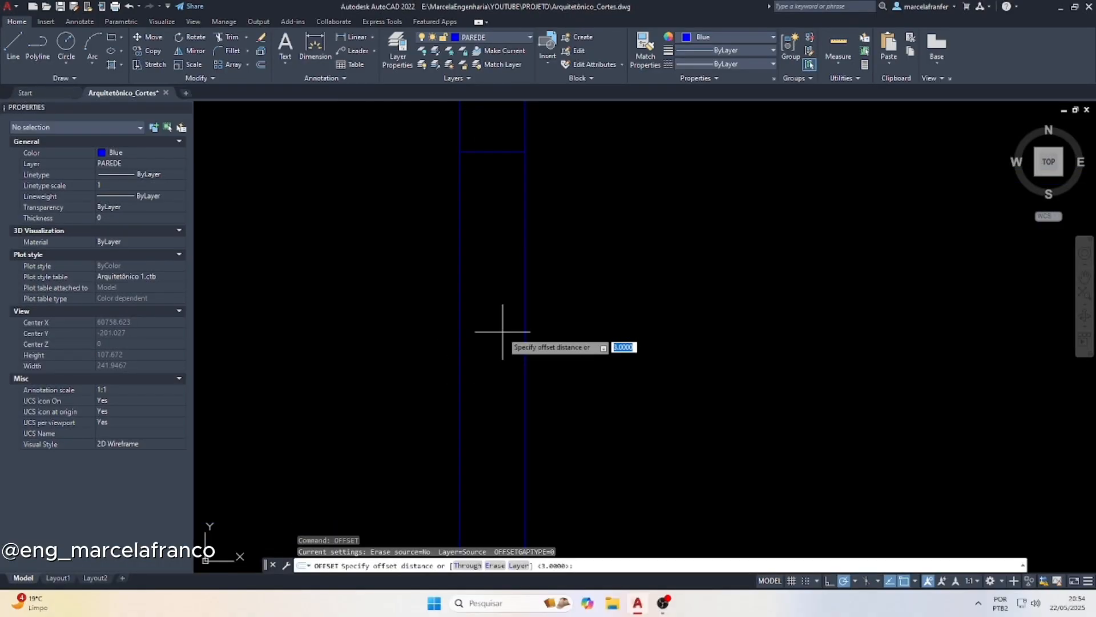
key("Return")
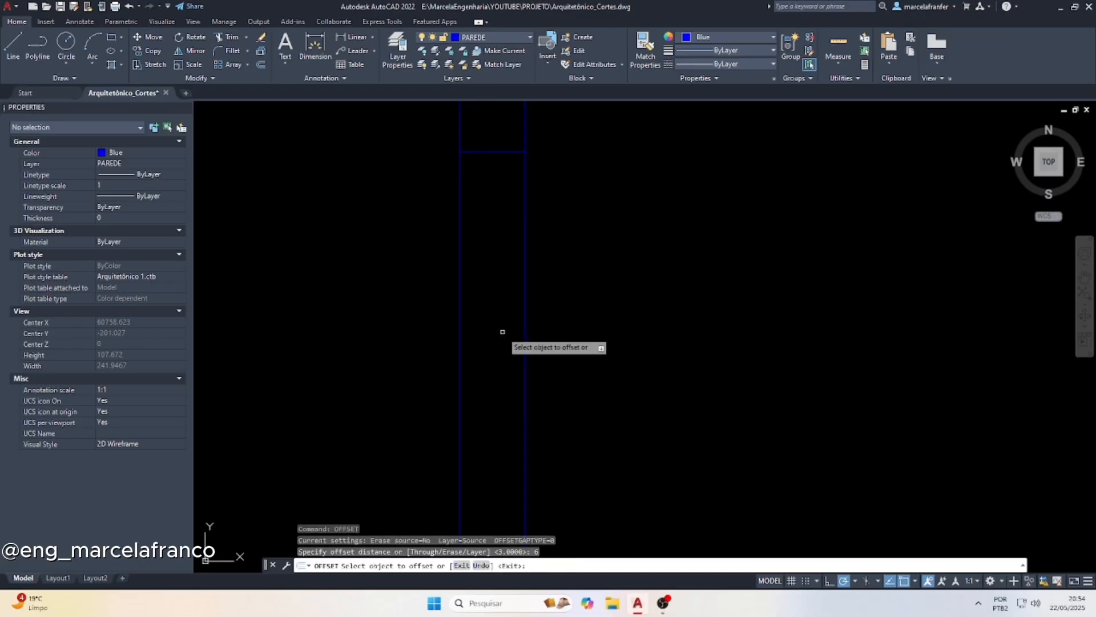
left_click(460, 233)
left_click(485, 232)
left_click(522, 242)
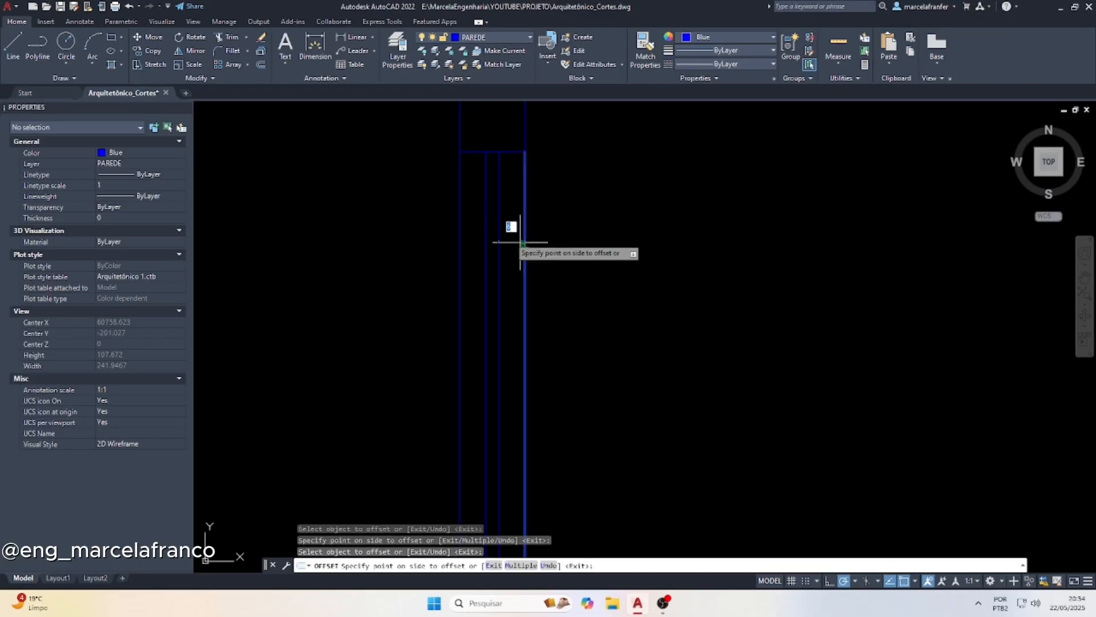
left_click(501, 235)
key("Escape")
key("Escape")
Change the colour of the window's two inner lines to yellow
left_click(502, 232)
left_click(471, 219)
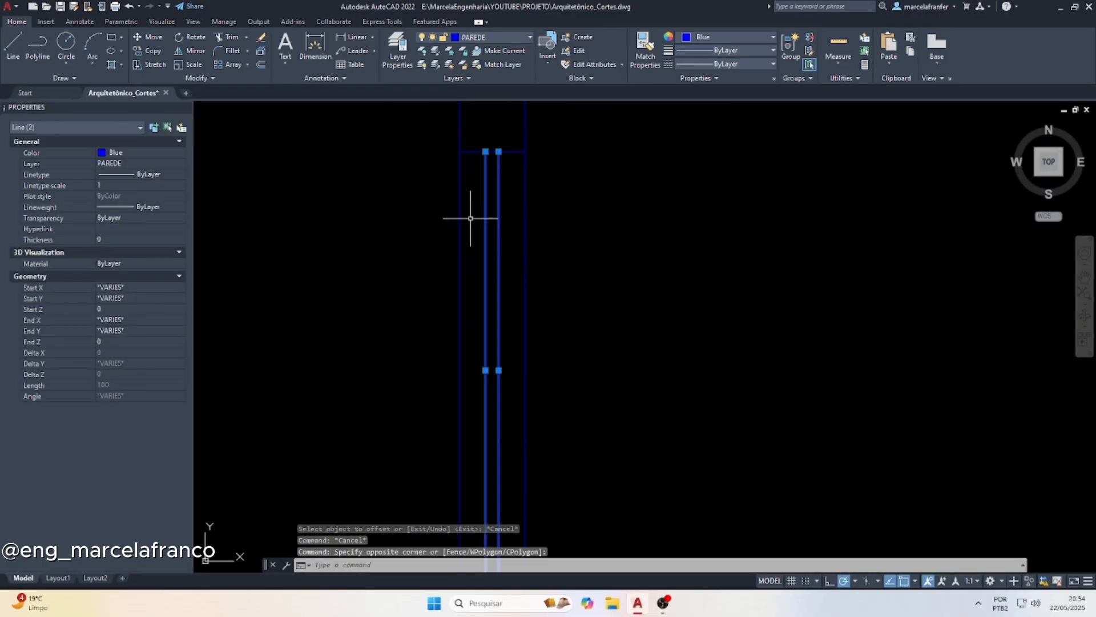
left_click(701, 39)
left_click(699, 153)
key("Escape")
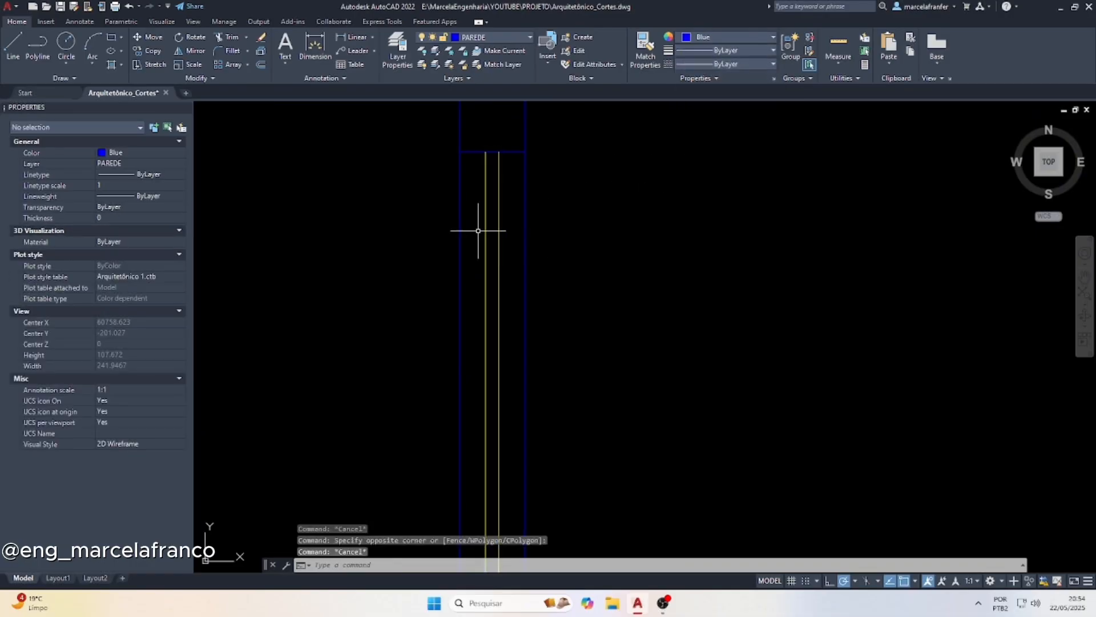
Change the colour of the window's two outer lines on the wall faces to red
left_click(461, 209)
left_click(526, 215)
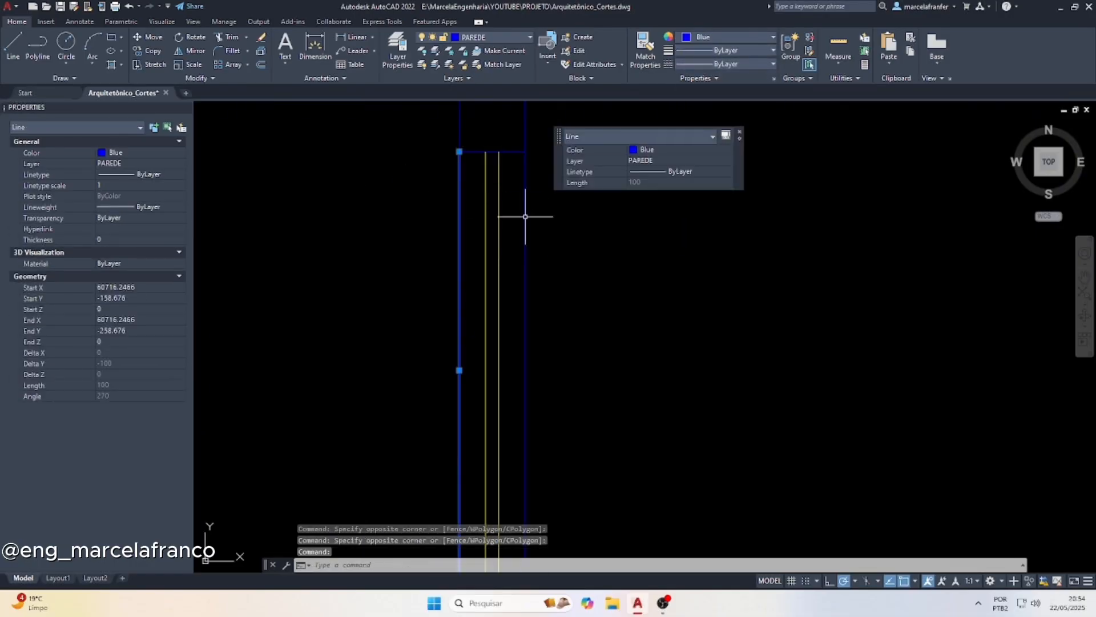
left_click(567, 250)
left_click(510, 217)
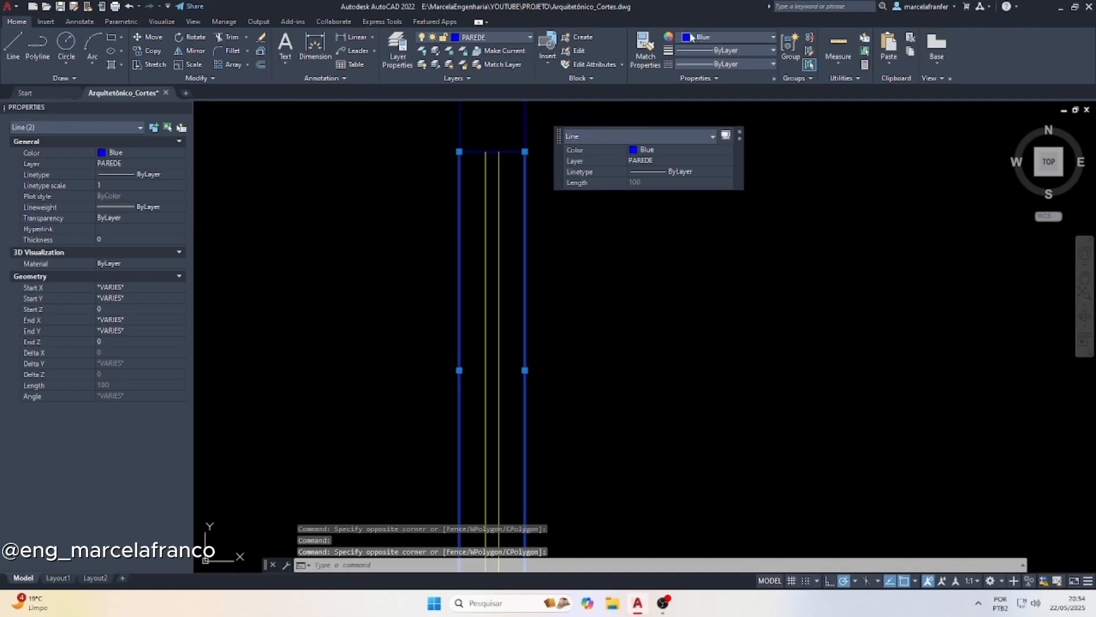
left_click(691, 37)
left_click(689, 152)
key("Escape")
key("Escape")
Draw a vertical line from the left end of the kitchen's 250x240 door on the ground-floor plan down to the section's floor line
scroll(445, 237, "down", 5)
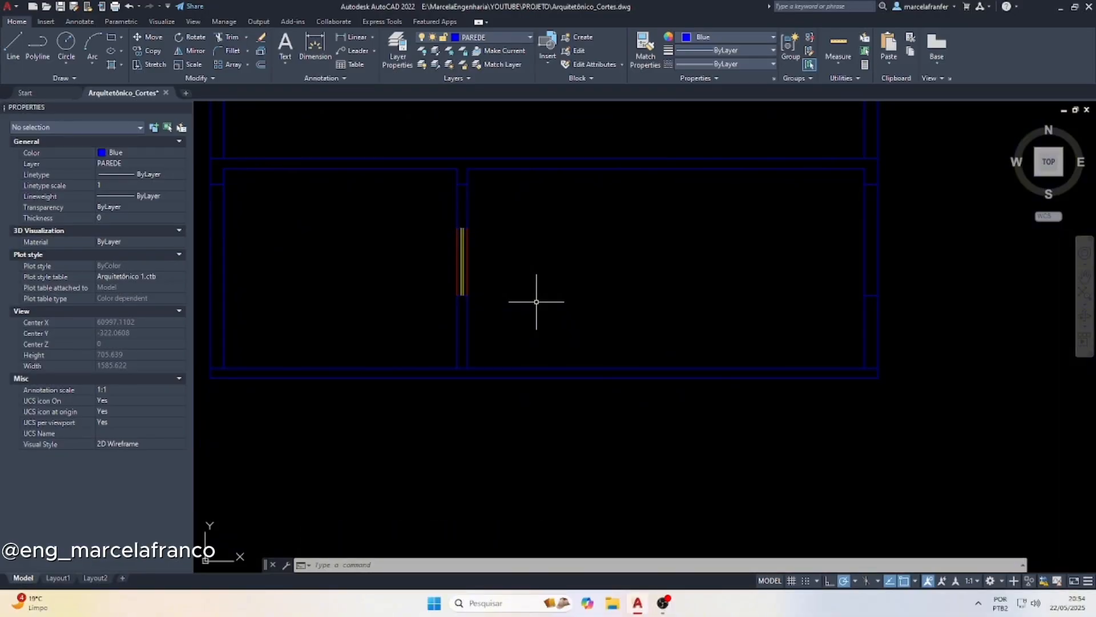
scroll(536, 302, "down", 5)
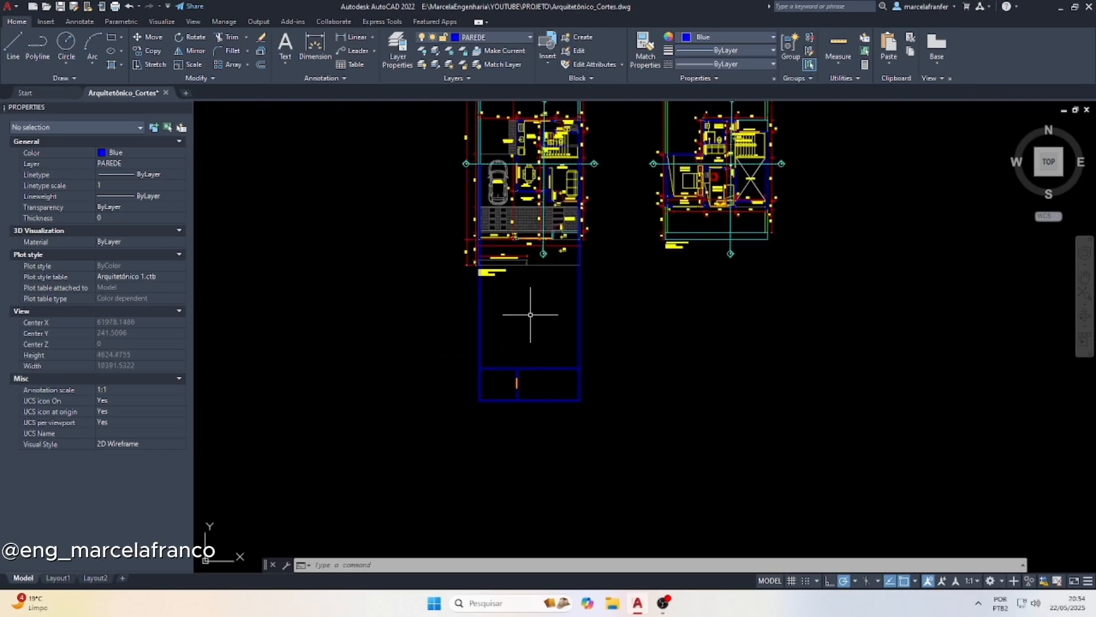
scroll(530, 174, "up", 3)
scroll(509, 269, "up", 2)
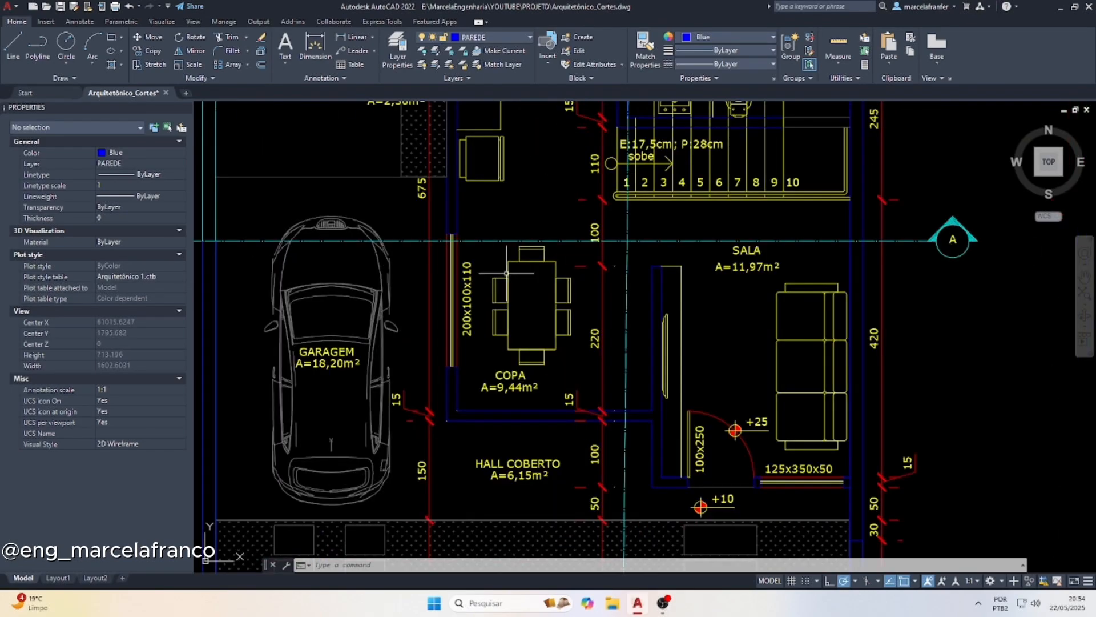
scroll(507, 273, "down", 5)
scroll(528, 144, "up", 1)
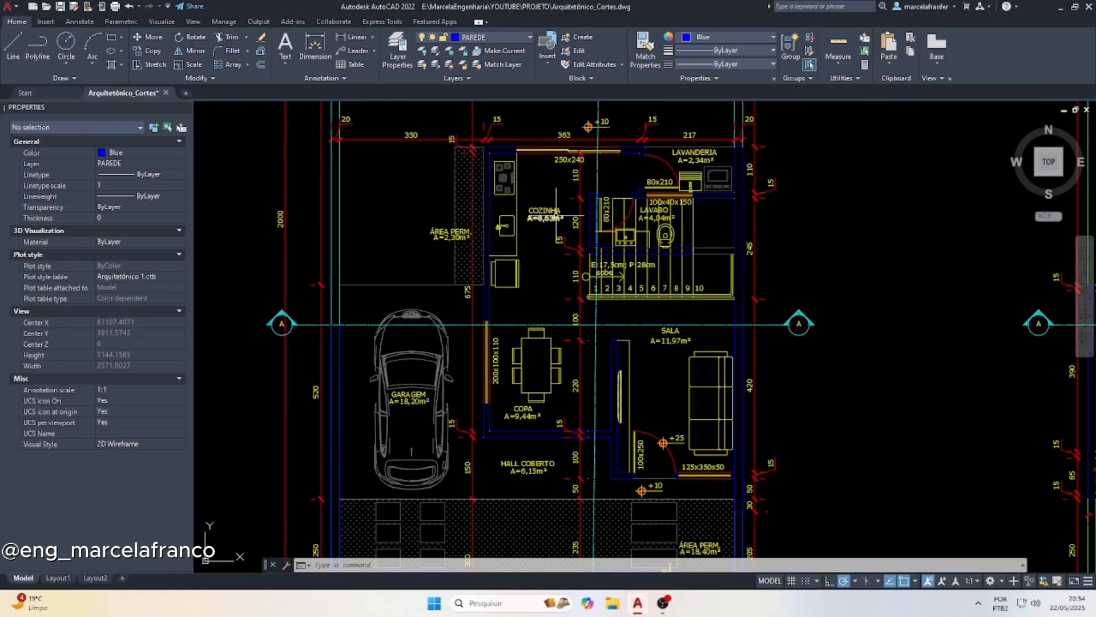
type("l")
key("Return")
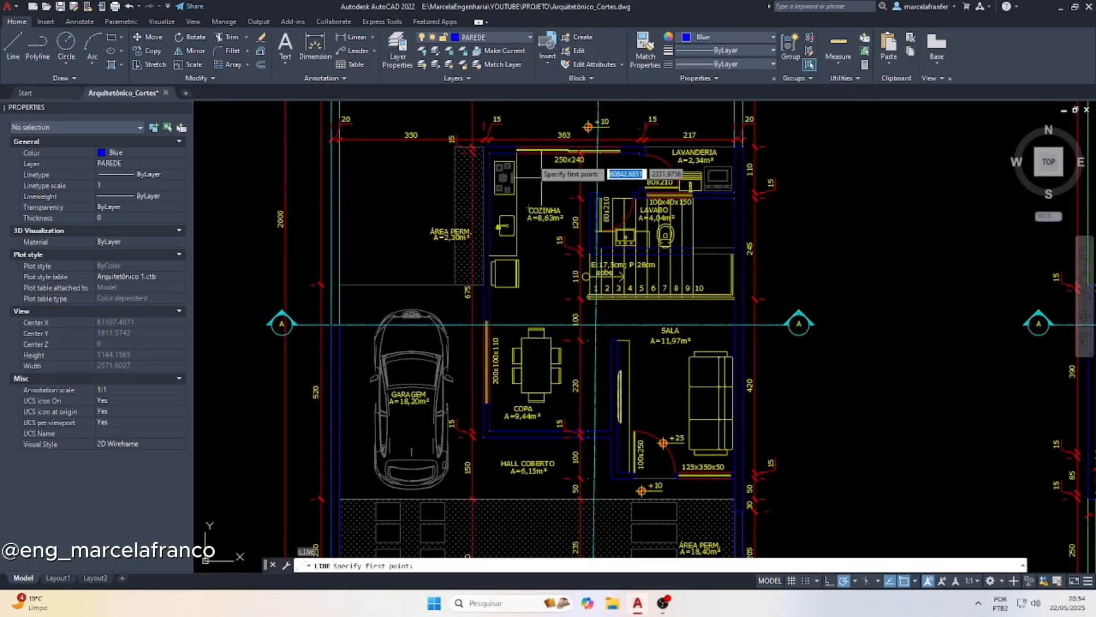
scroll(531, 150, "up", 2)
scroll(508, 154, "down", 8)
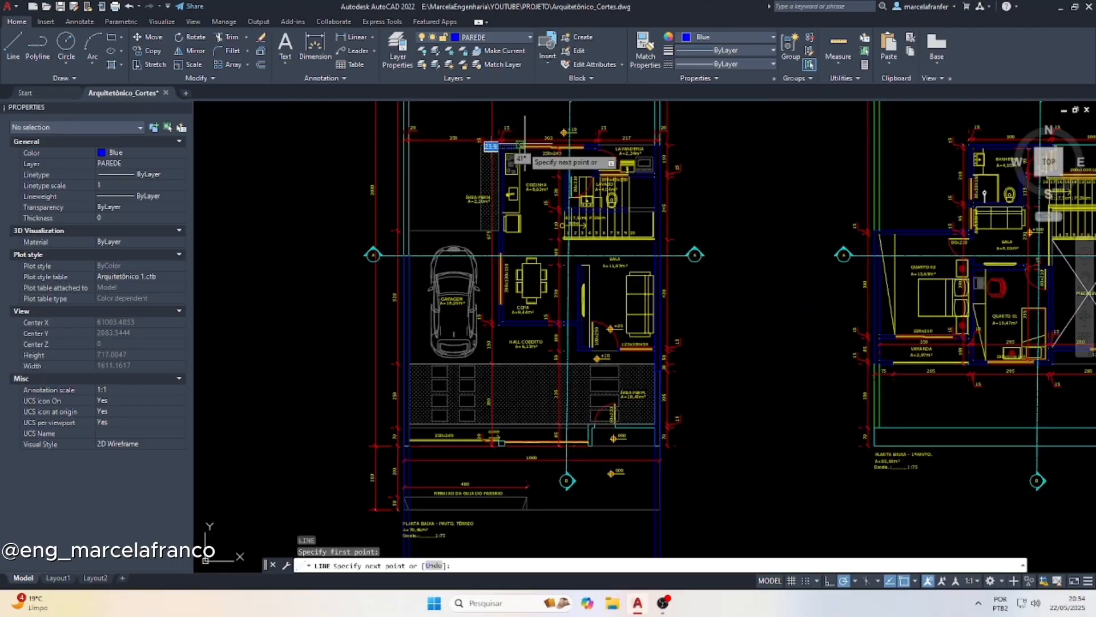
scroll(502, 476, "down", 2)
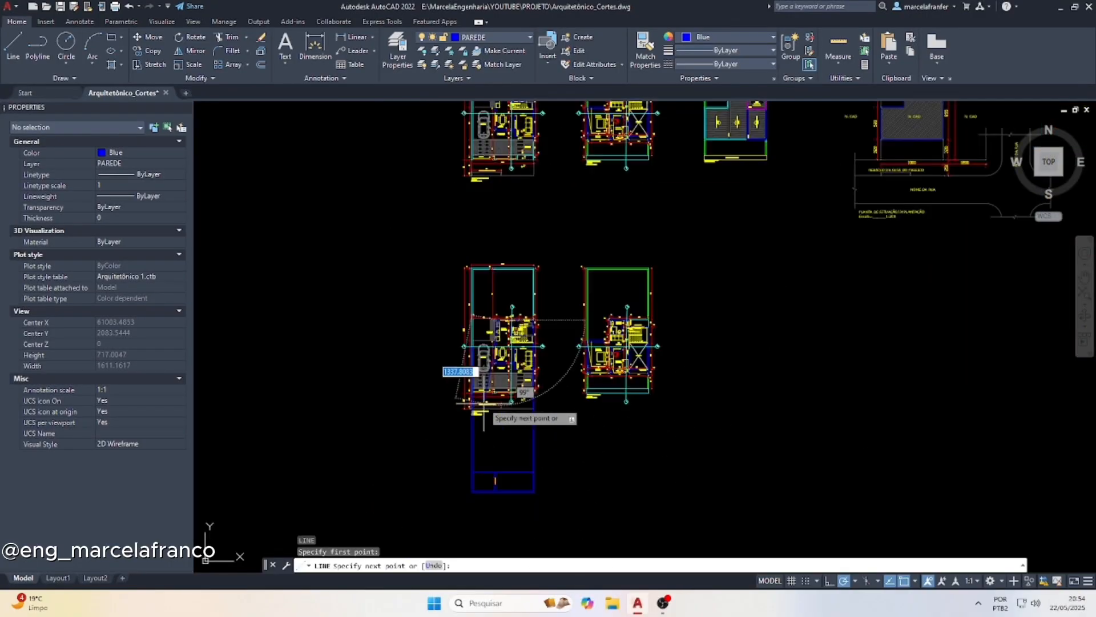
scroll(491, 457, "up", 7)
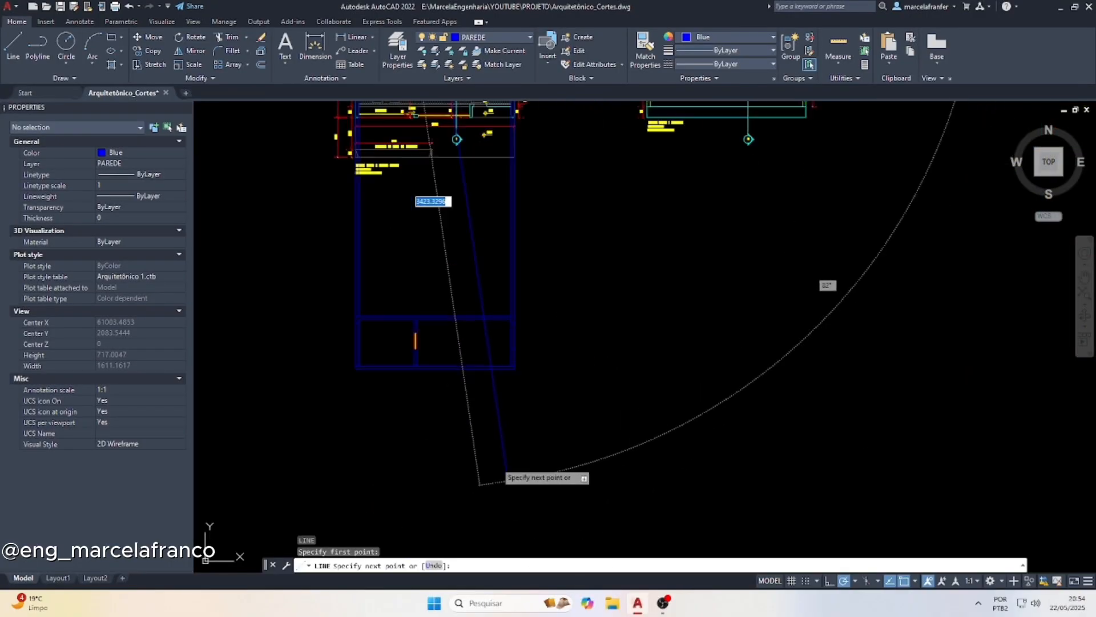
scroll(414, 349, "up", 3)
left_click(419, 370)
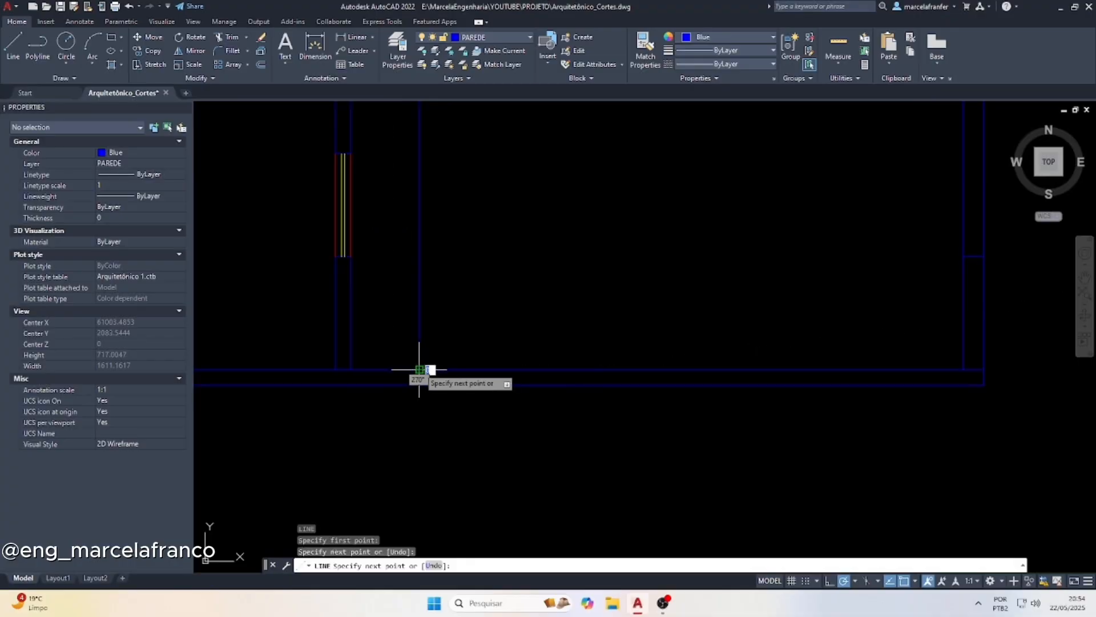
key("Escape")
Select the new projection line and check its position against the kitchen's 250x240 door and the Lavabo wall on the ground-floor plan
left_click(438, 327)
left_click(403, 291)
scroll(463, 521, "down", 2)
scroll(451, 479, "down", 4)
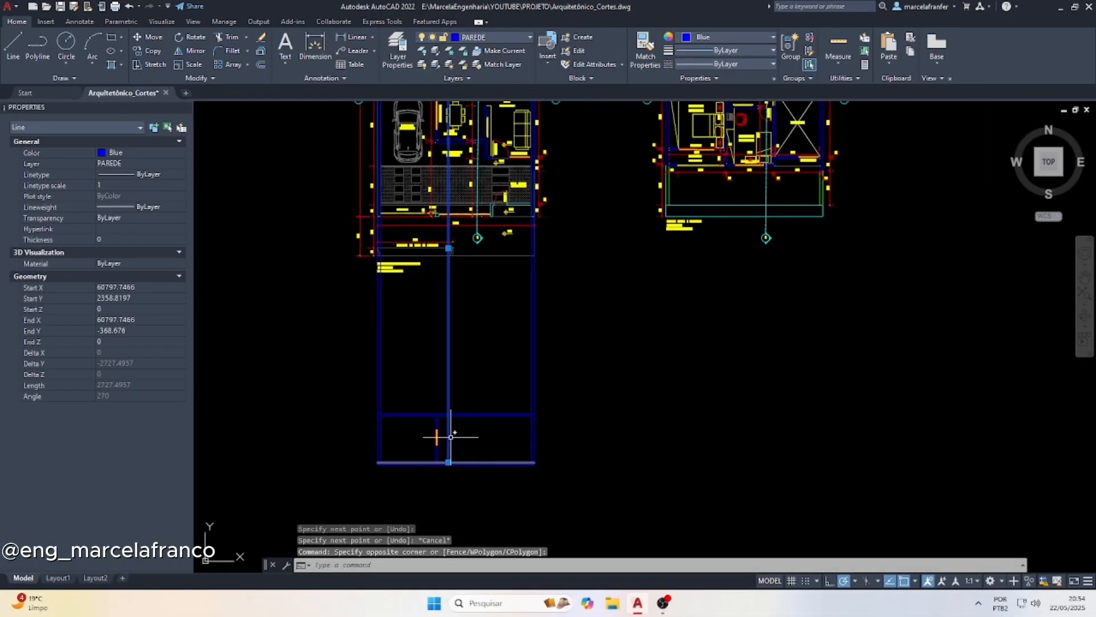
scroll(445, 257, "up", 5)
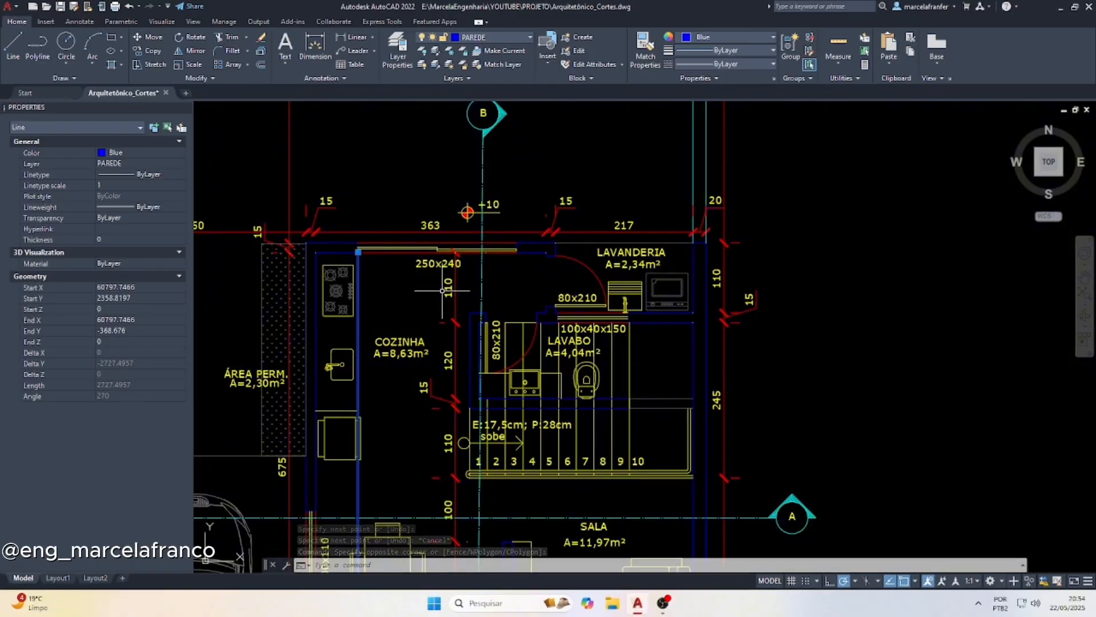
scroll(438, 291, "up", 2)
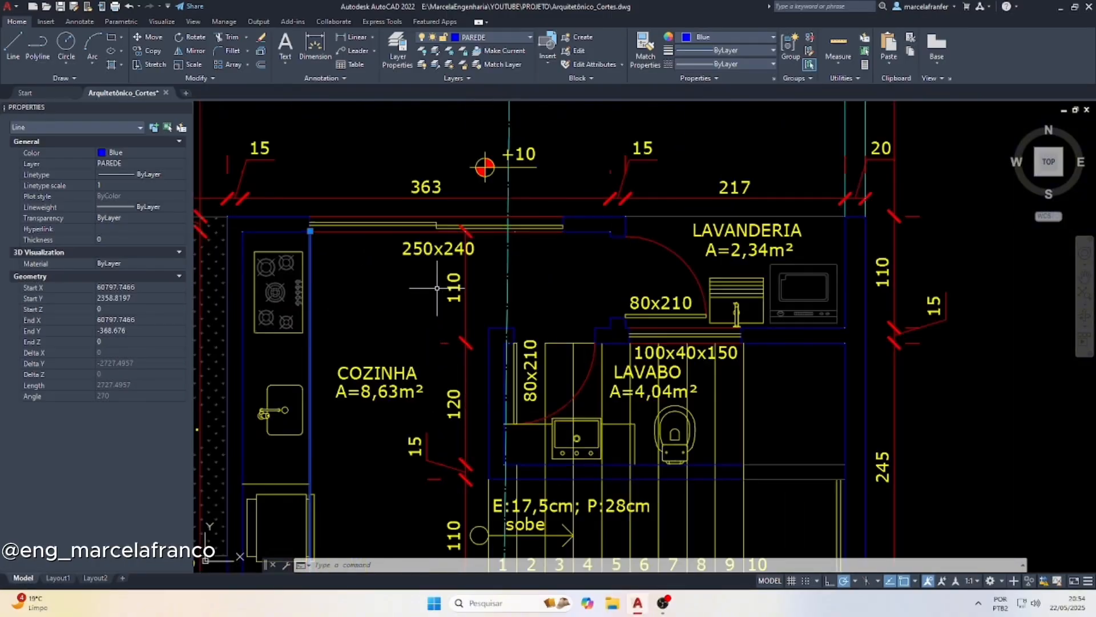
left_click(437, 288)
key("Escape")
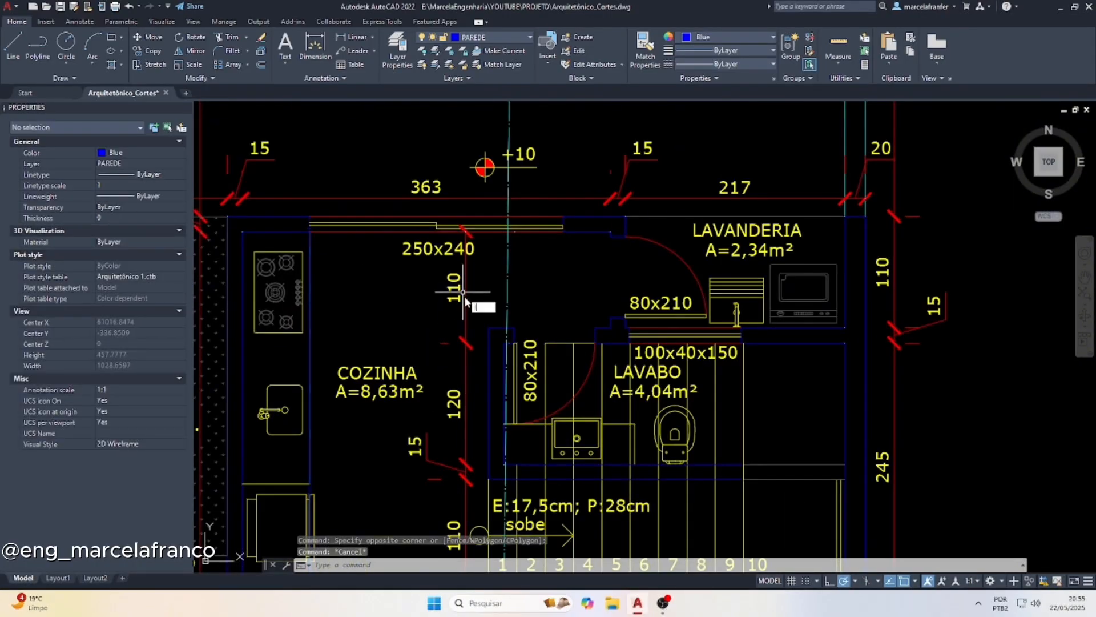
Draw a vertical line from the Lavabo wall corner beside the stairs on the ground-floor plan down to the section's floor line
type("l")
key("Return")
scroll(468, 337, "down", 2)
scroll(474, 384, "up", 4)
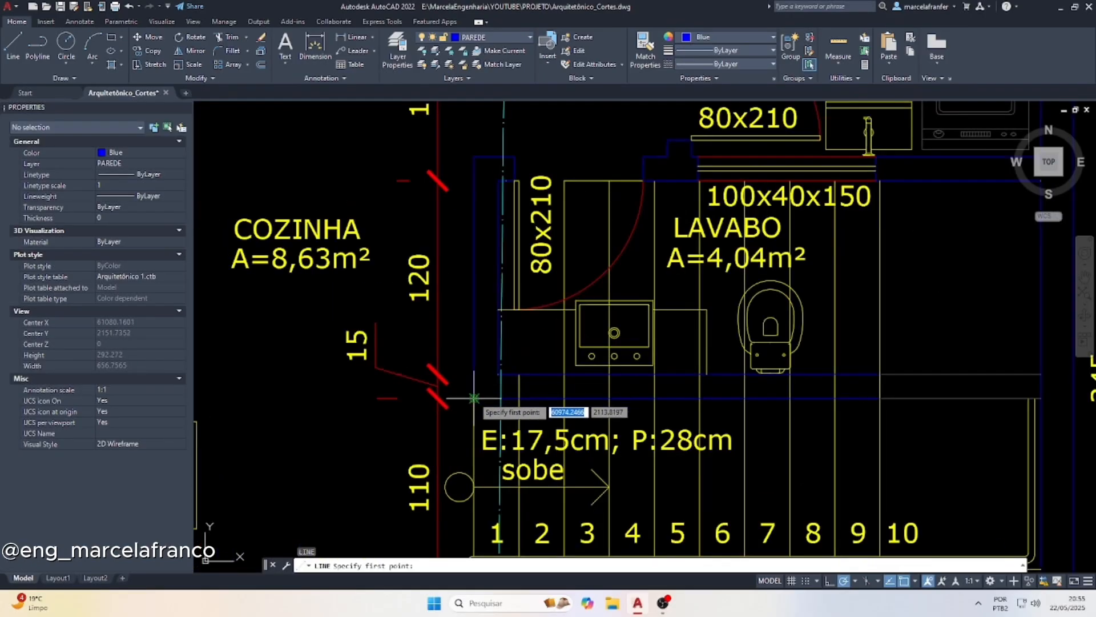
left_click(474, 398)
scroll(465, 286, "down", 3)
scroll(484, 169, "up", 2)
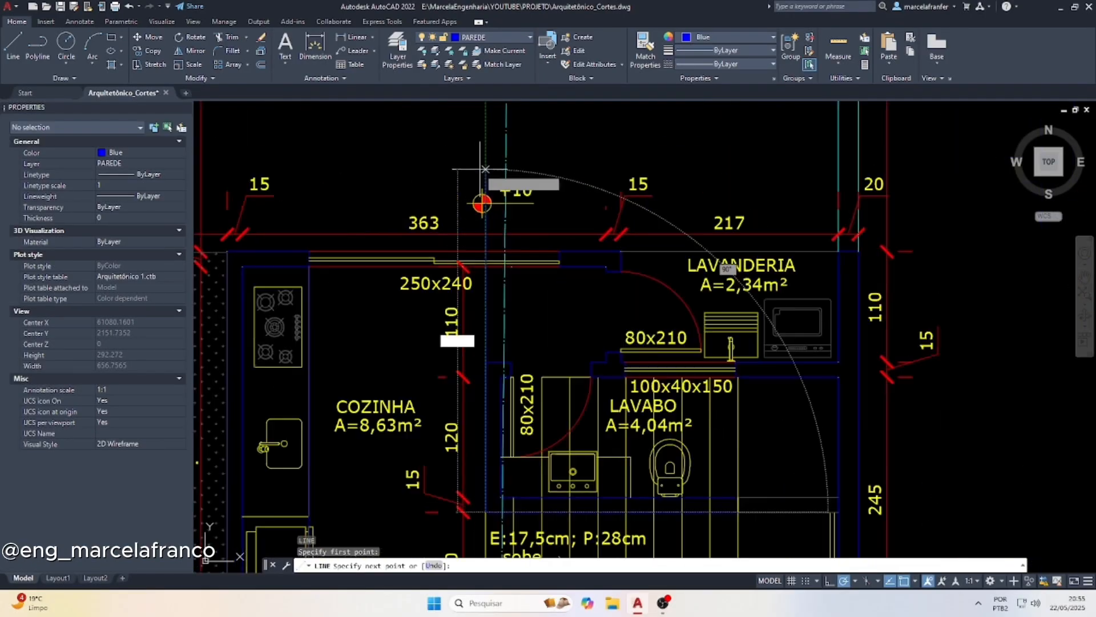
scroll(464, 190, "down", 3)
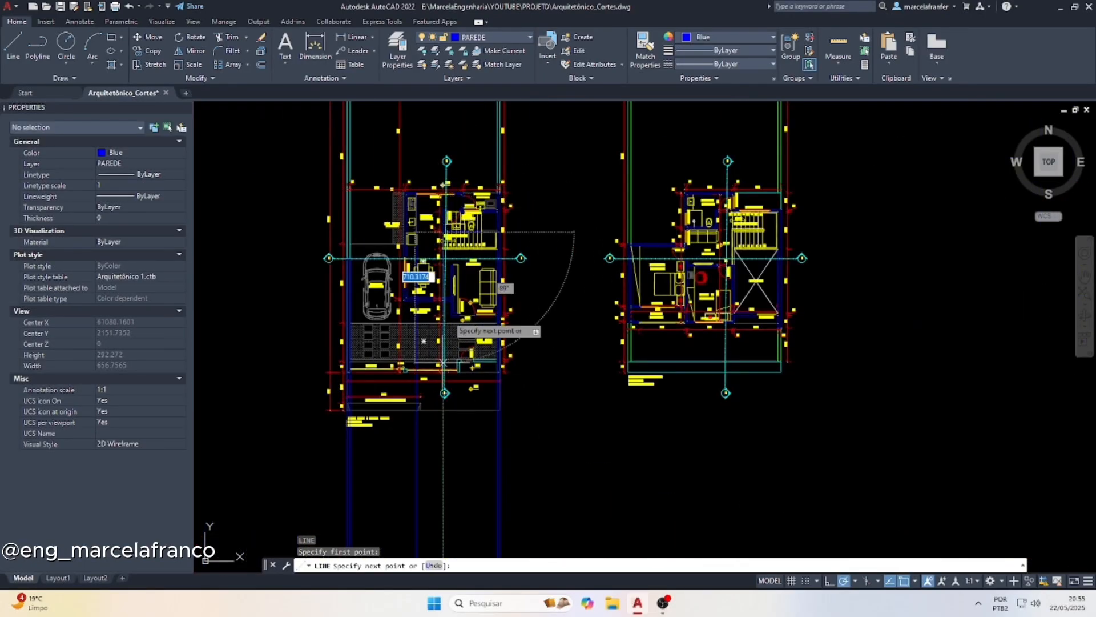
scroll(464, 318, "down", 2)
scroll(502, 368, "up", 6)
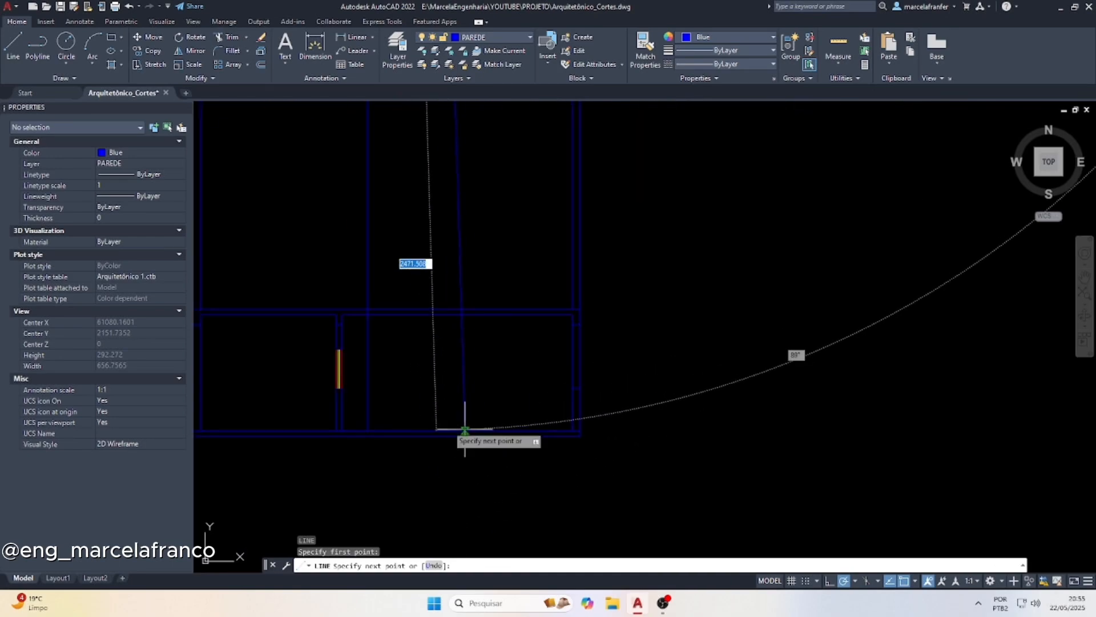
scroll(465, 428, "down", 4)
key("Escape")
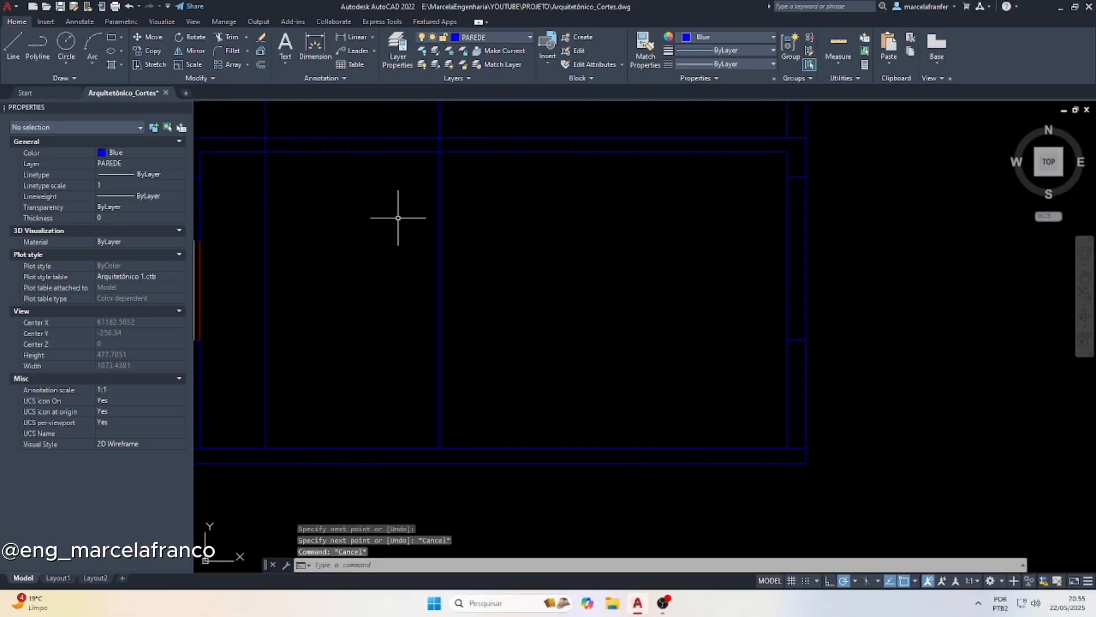
Trim off the parts of the door and Lavabo wall projection lines above the underside of the section's slab
type("tr")
key("Return")
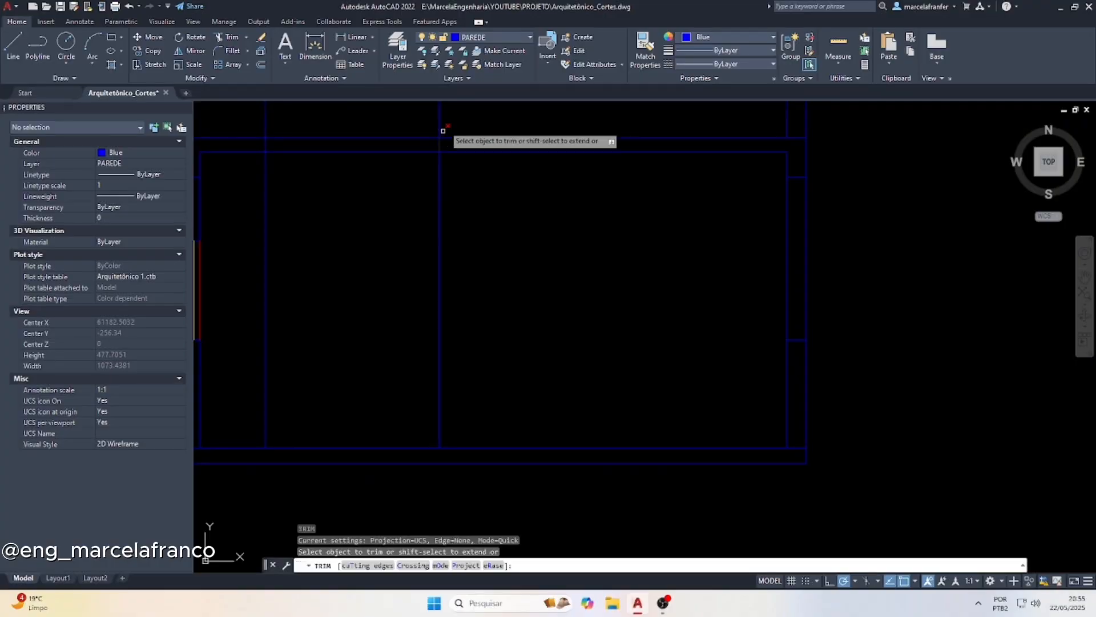
left_click(456, 119)
key("Return")
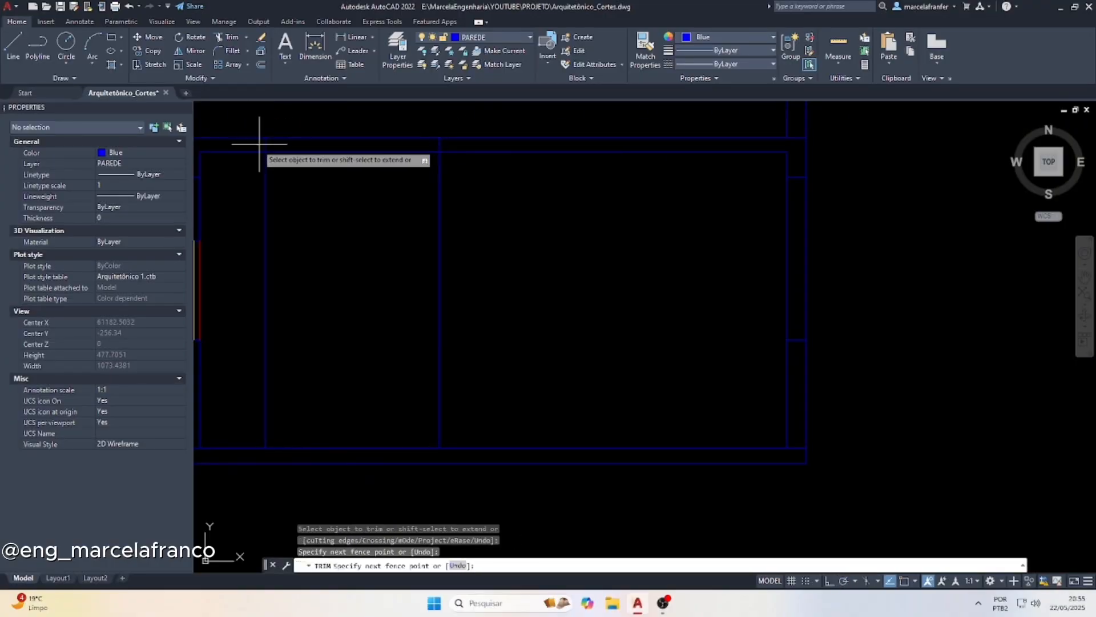
key("Escape")
Change the colour of the Lavabo wall corner's projection line in the section to cyan
left_click(476, 268)
left_click(393, 221)
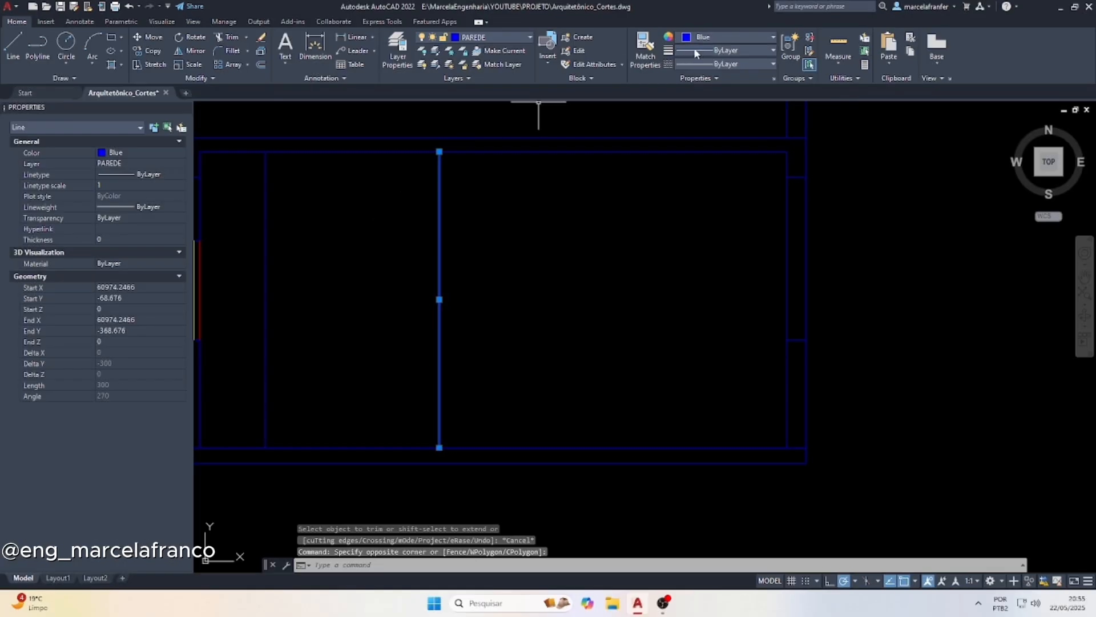
left_click(708, 37)
left_click(729, 153)
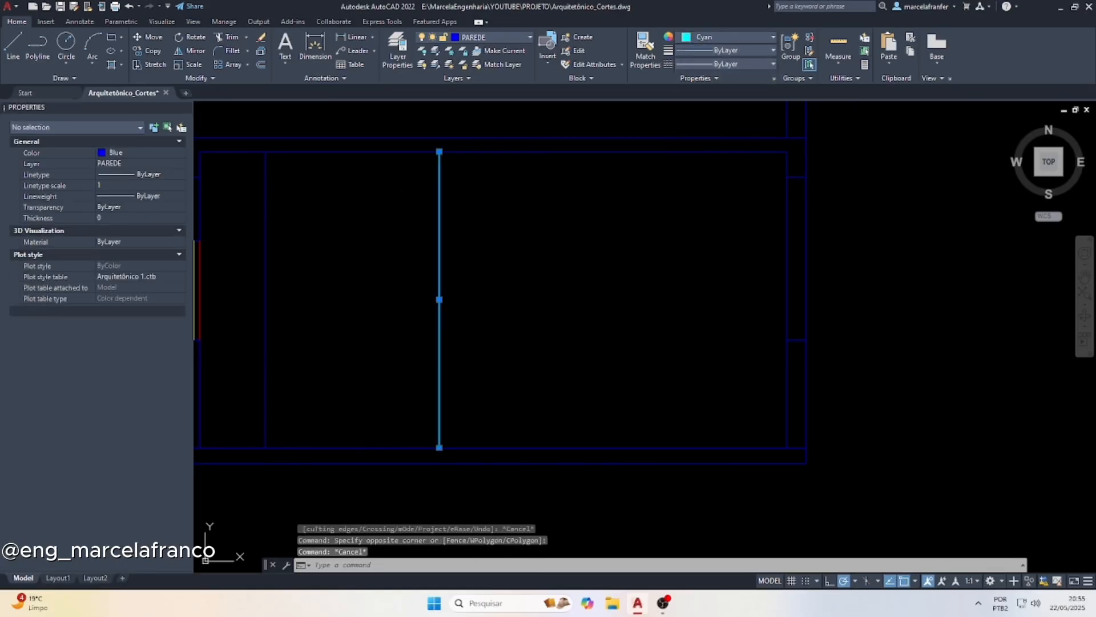
key("Escape")
Check the kitchen door's size on the ground-floor plan and offset the section's floor line 240 upward for the door's top
scroll(440, 452, "down", 6)
scroll(450, 190, "up", 2)
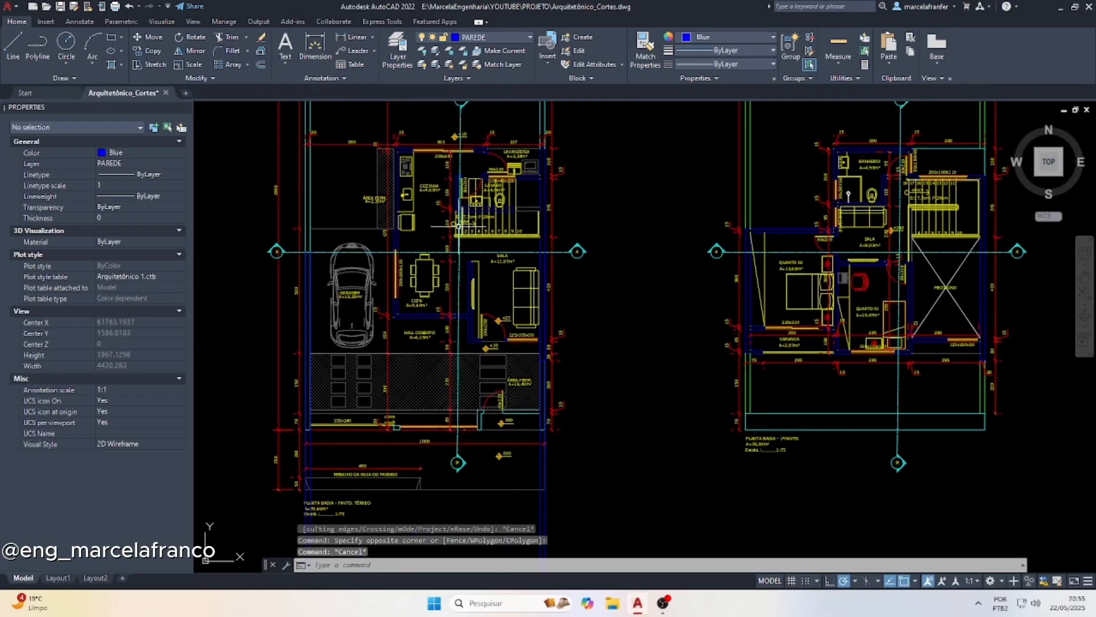
scroll(457, 192, "up", 4)
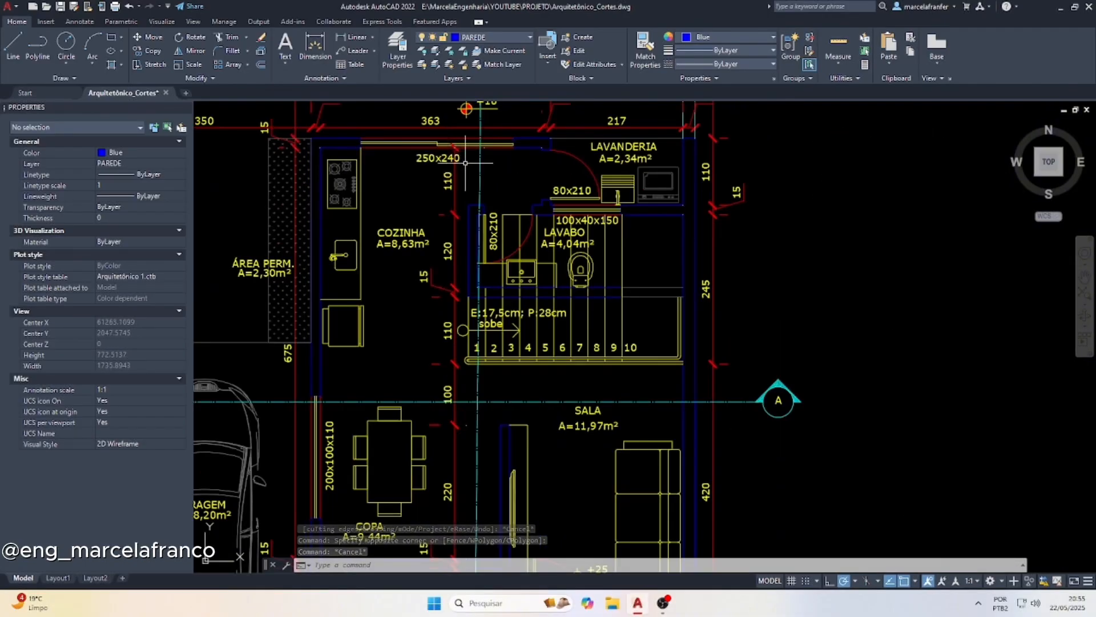
scroll(432, 154, "down", 8)
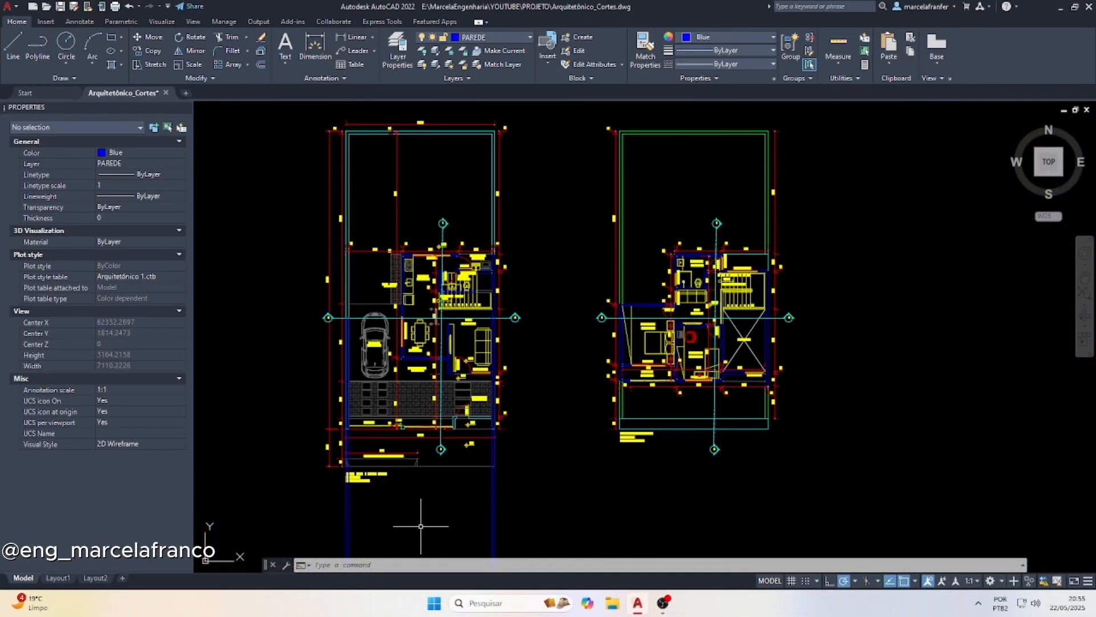
scroll(436, 513, "up", 6)
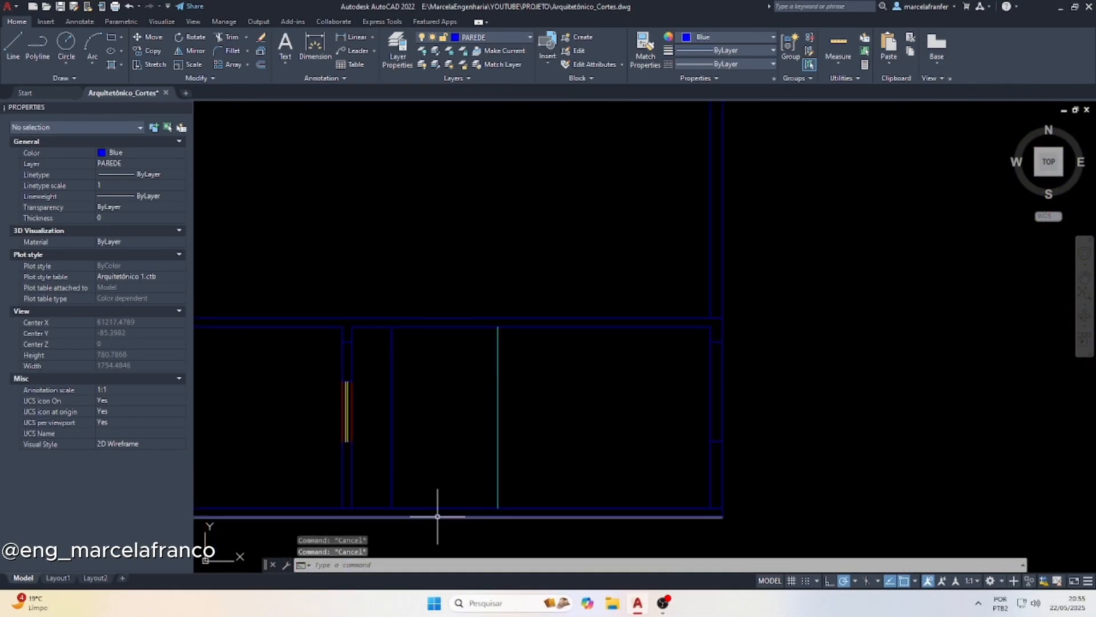
key("Return")
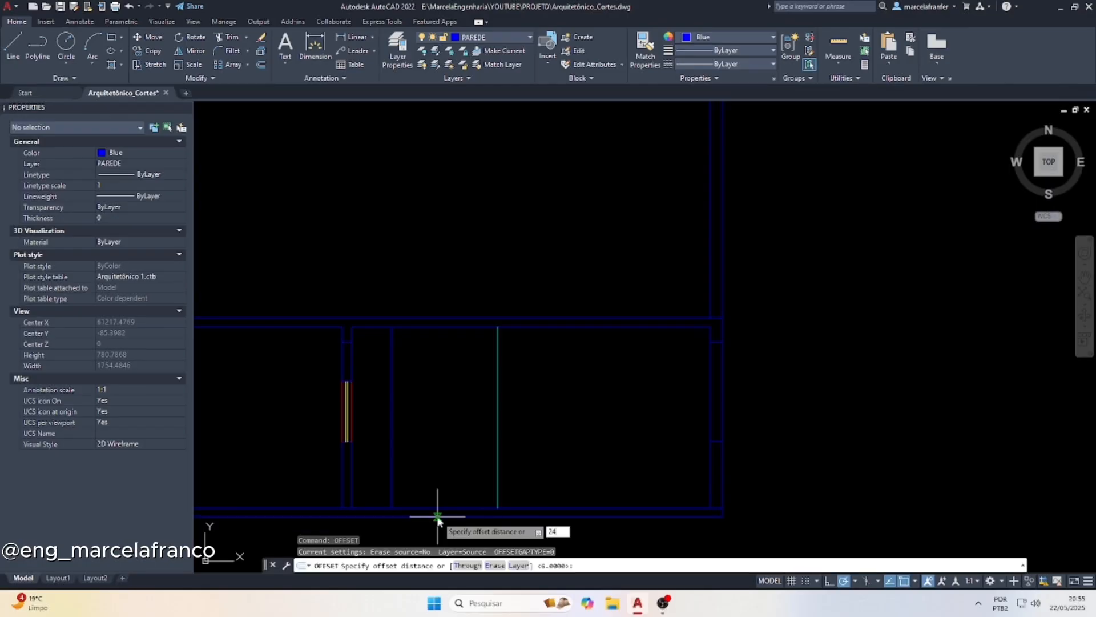
type("240")
key("Return")
left_click(463, 508)
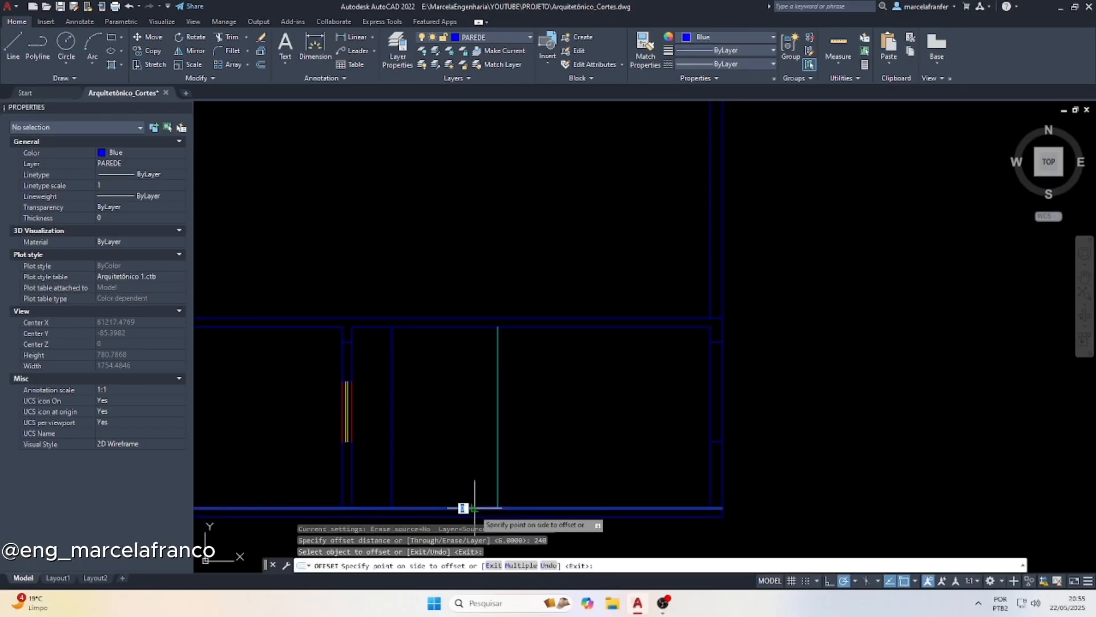
key("Escape")
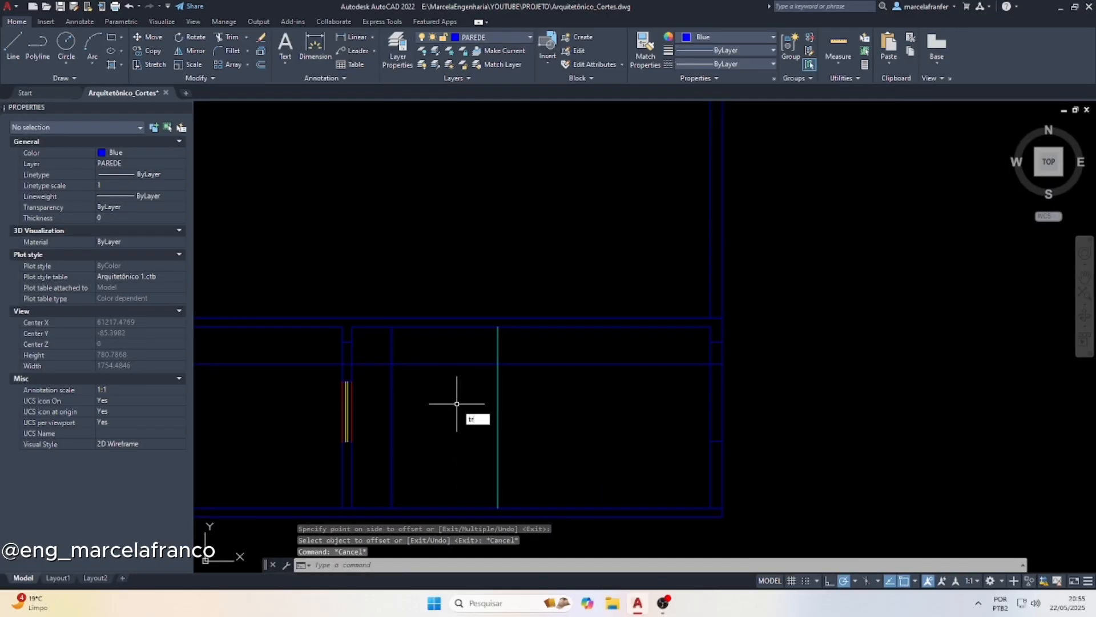
Trim the offset line and the door's left projection line into the door outline, ending at the cyan Lavabo wall line
key("Return")
scroll(443, 401, "up", 10)
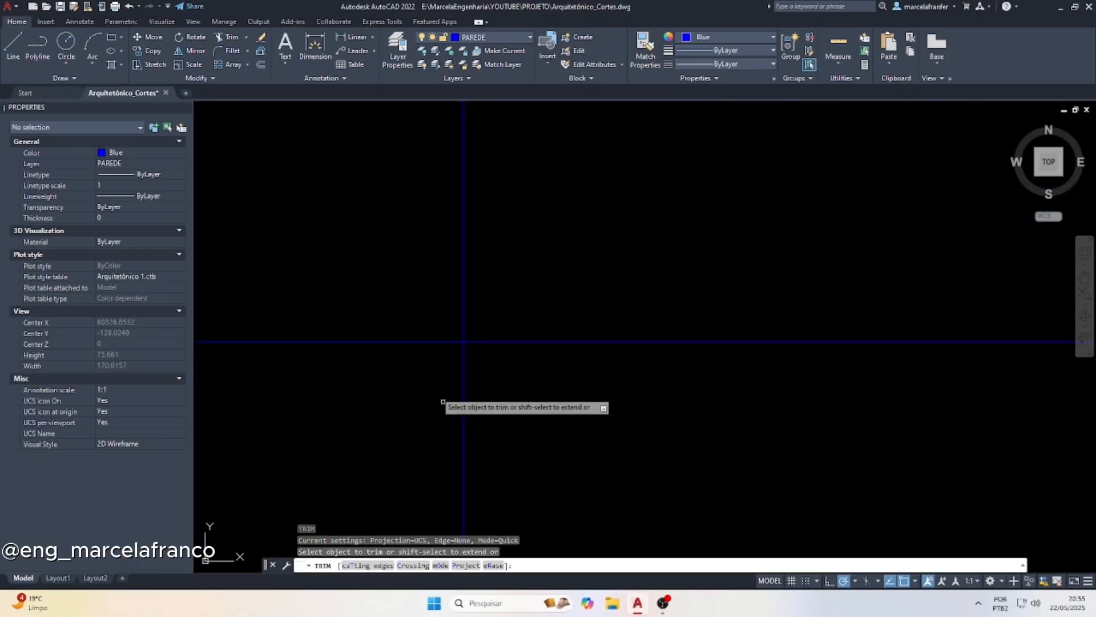
mouse_move(443, 402)
left_mouse_down()
mouse_move(519, 252)
mouse_move(530, 264)
left_mouse_up()
scroll(646, 338, "down", 6)
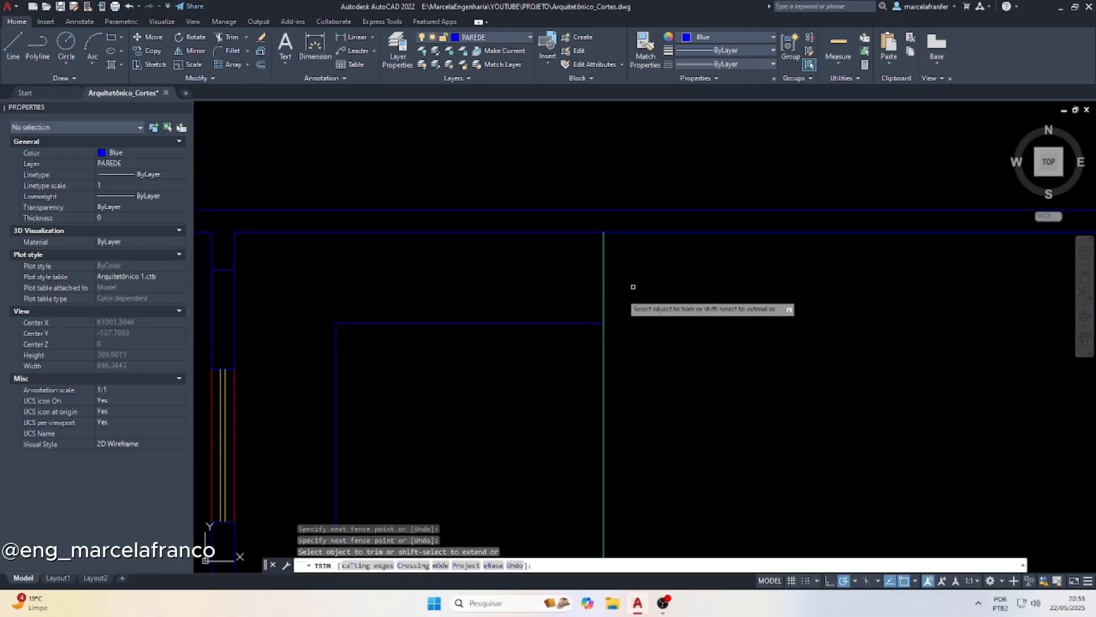
scroll(448, 306, "down", 3)
scroll(294, 379, "up", 3)
scroll(313, 380, "down", 3)
key("Escape")
Match the door's top and left side lines to the properties of the yellow window line
left_click(314, 380)
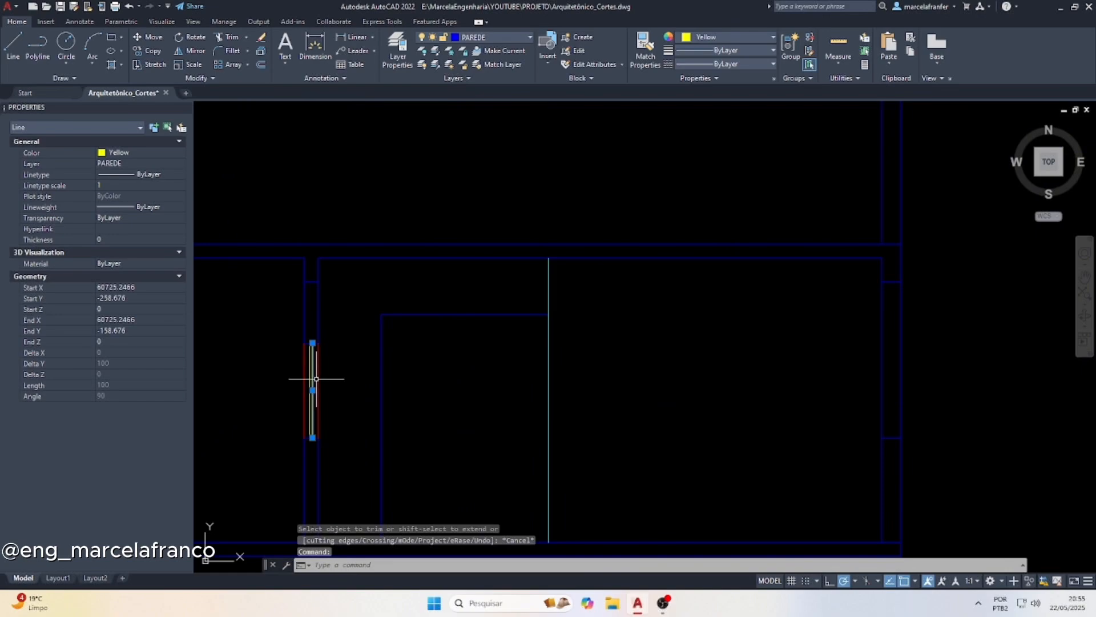
type("ma")
key("Return")
left_click(409, 350)
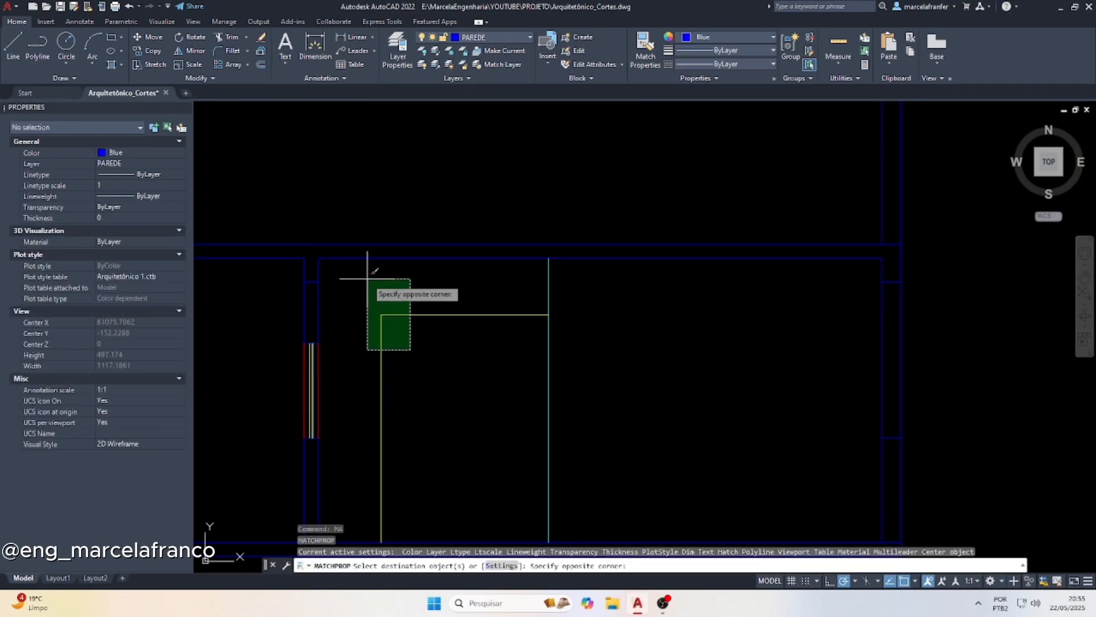
left_click(366, 276)
key("Escape")
key("Escape")
Draw a vertical line from the middle of the kitchen's 250x240 door on the ground-floor plan down to the section's floor line
type("l")
key("Return")
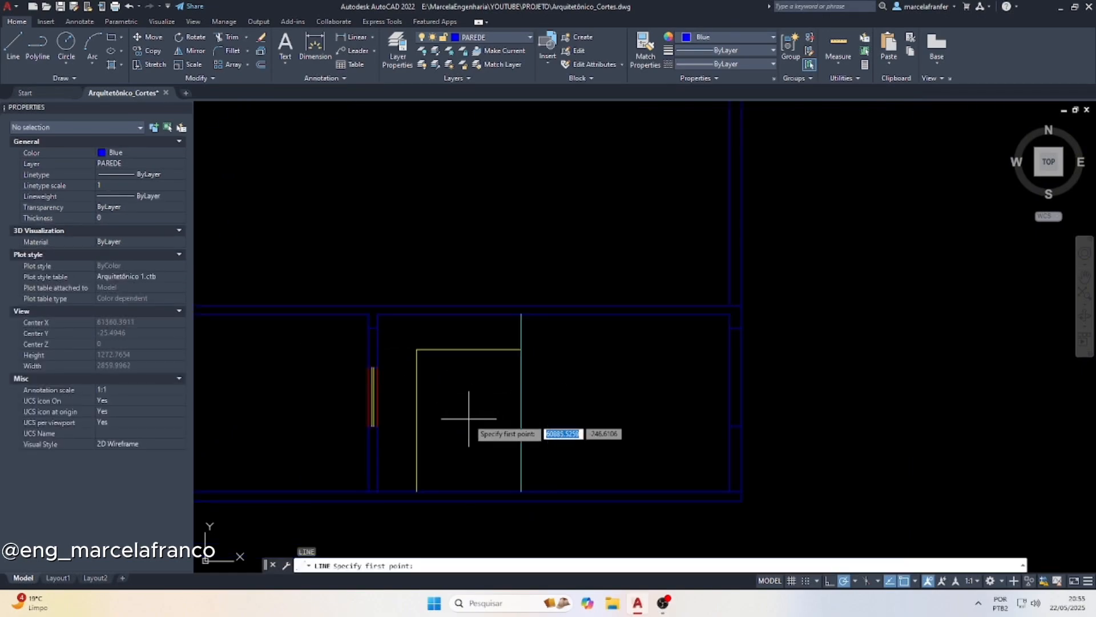
scroll(474, 228, "down", 6)
scroll(457, 163, "up", 8)
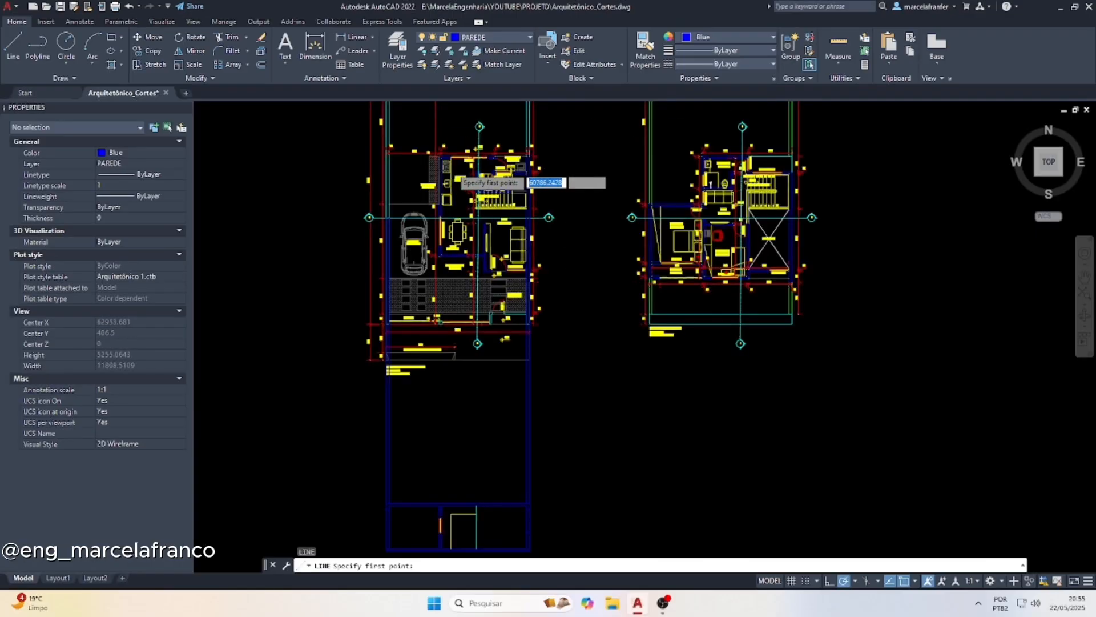
left_click(472, 159)
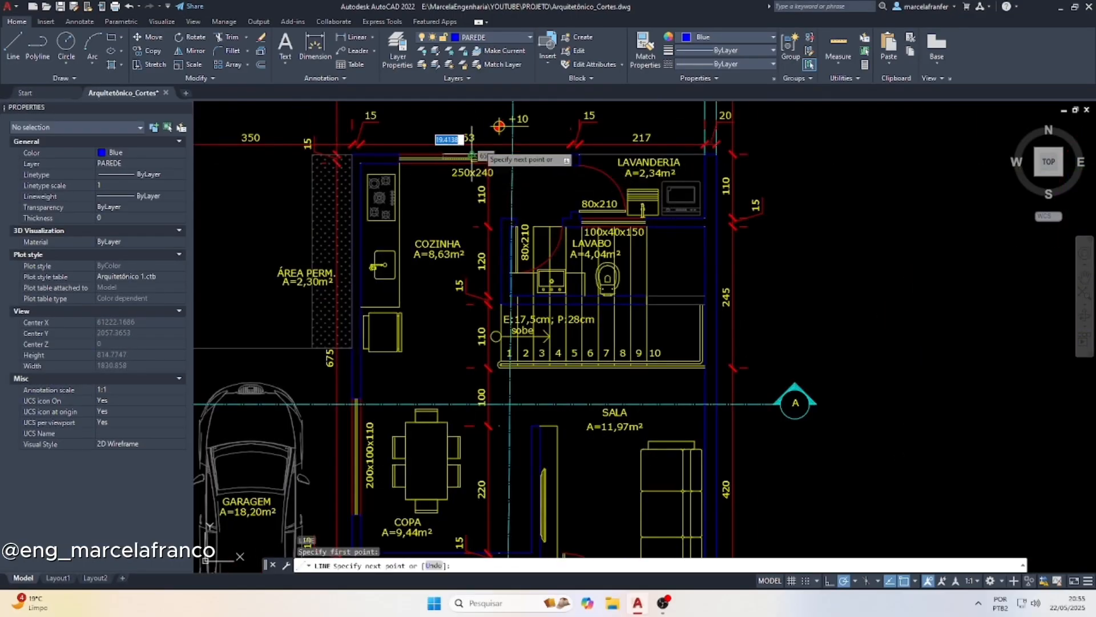
scroll(473, 163, "down", 6)
scroll(477, 381, "up", 6)
scroll(476, 381, "up", 2)
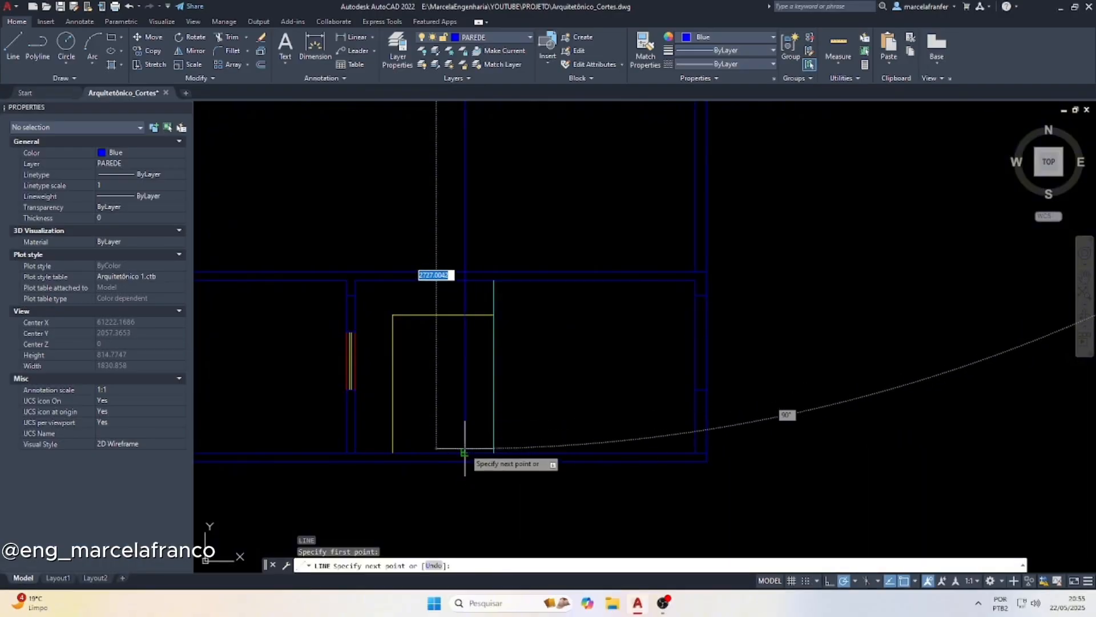
key("Escape")
key("Escape")
Match the door's middle projection line to the properties of the door's yellow top line
scroll(450, 352, "up", 2)
left_click(453, 314)
left_click(410, 261)
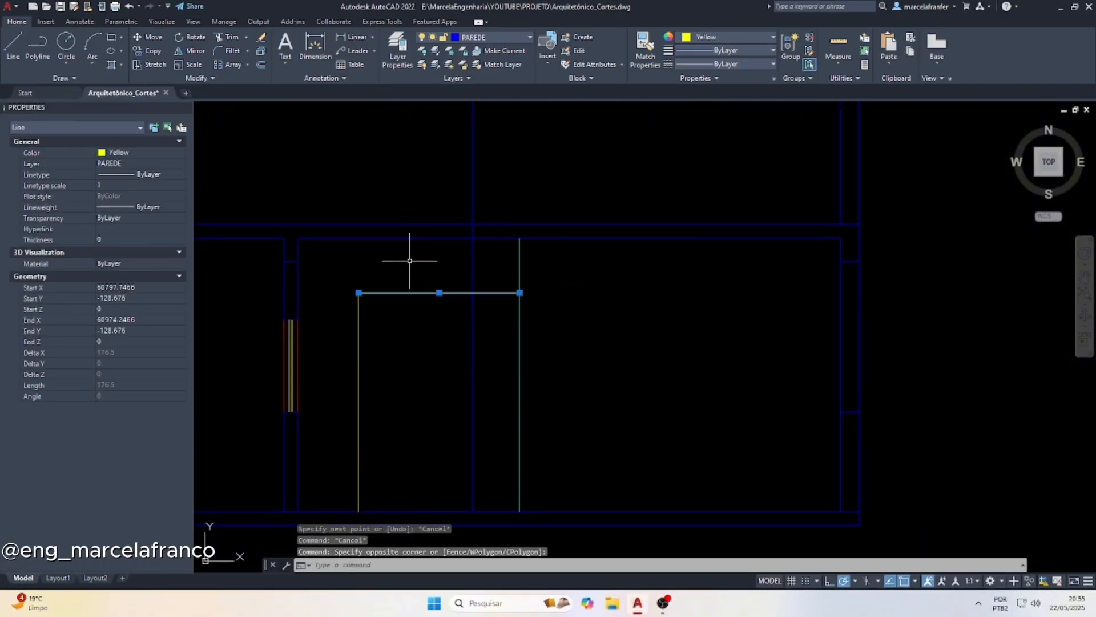
type("MA")
key("Return")
left_click(472, 343)
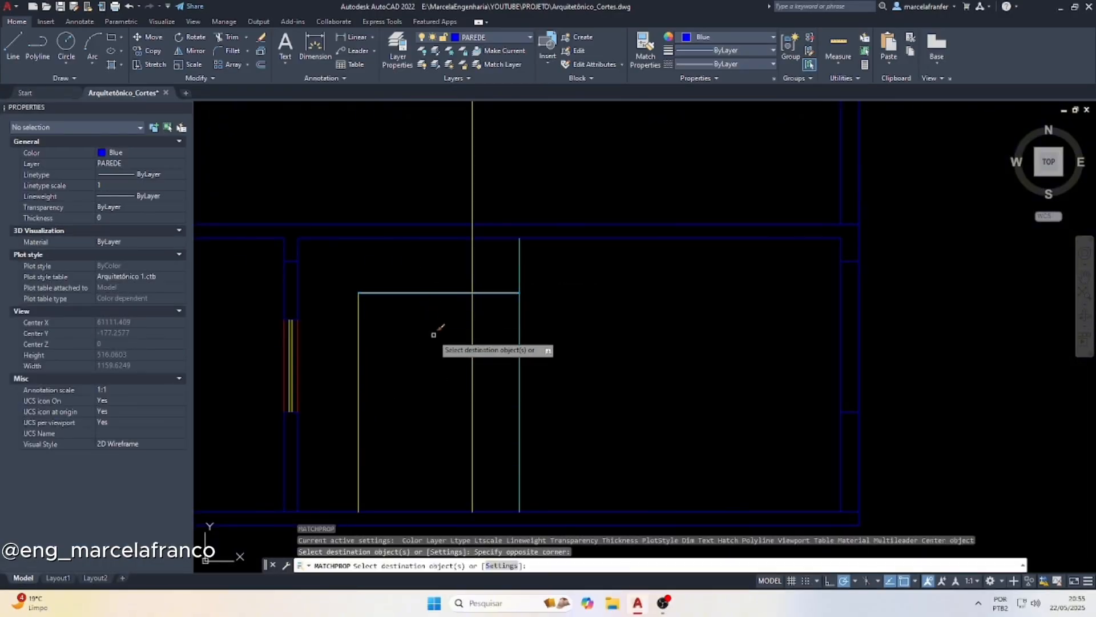
key("Return")
Trim off the part of the door's middle line above the door's top line
type("TR")
key("Return")
scroll(435, 332, "up", 5)
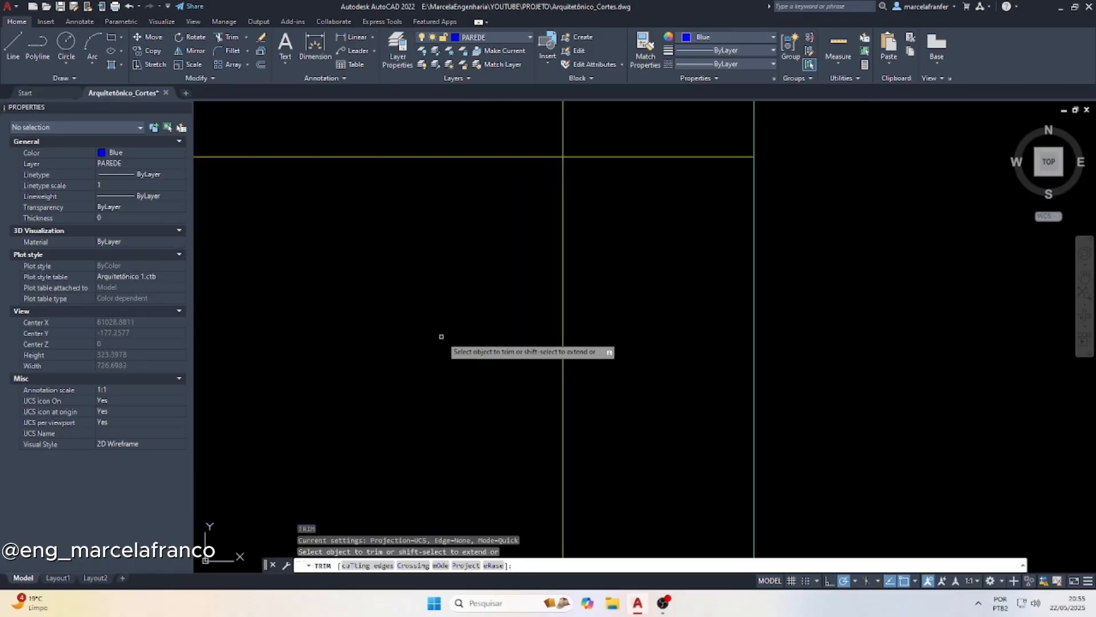
left_click(583, 126)
key("Escape")
scroll(533, 237, "down", 8)
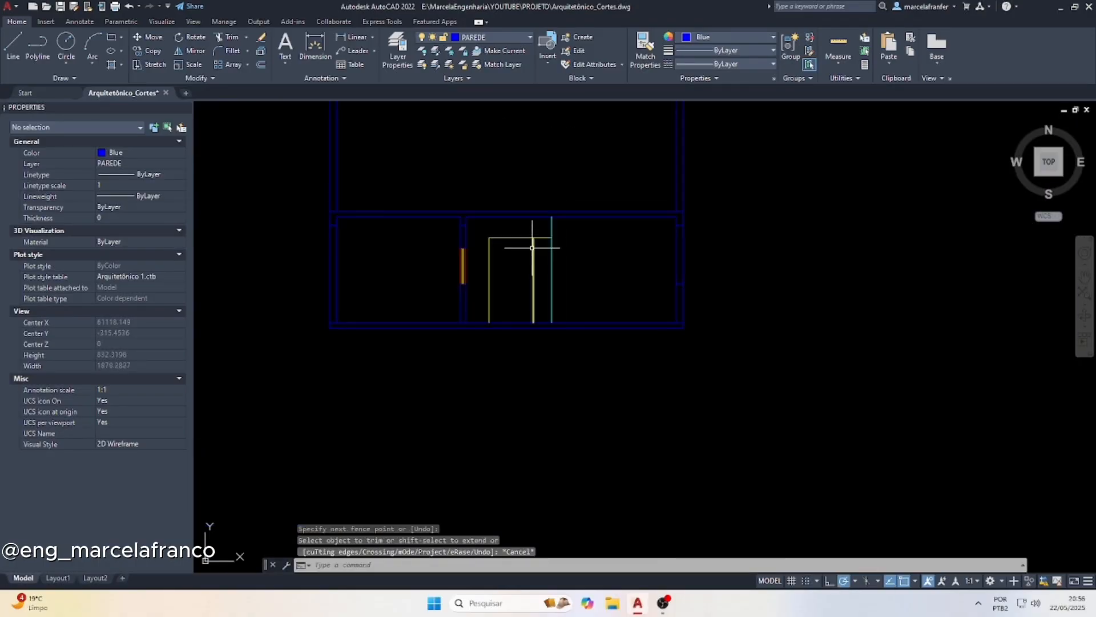
key("Escape")
Copy the GARAGEM, COPA and SALA labels from the ground-floor plan to the section, with GARAGEM just above the floor line
scroll(466, 392, "down", 3)
scroll(470, 141, "up", 6)
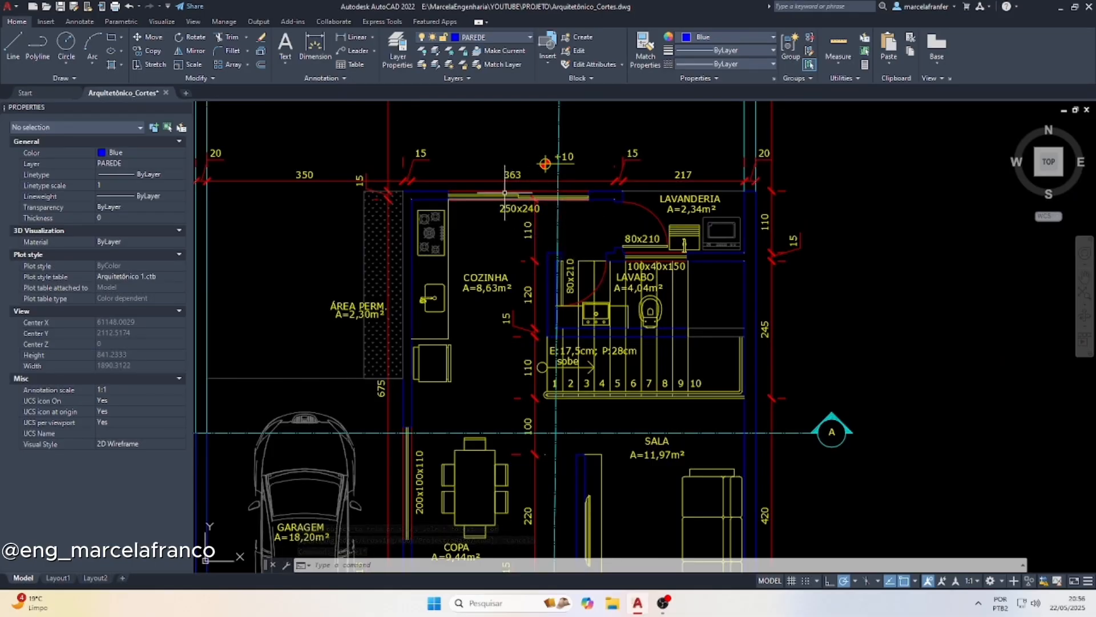
scroll(467, 167, "down", 5)
scroll(457, 275, "up", 5)
left_click(341, 251)
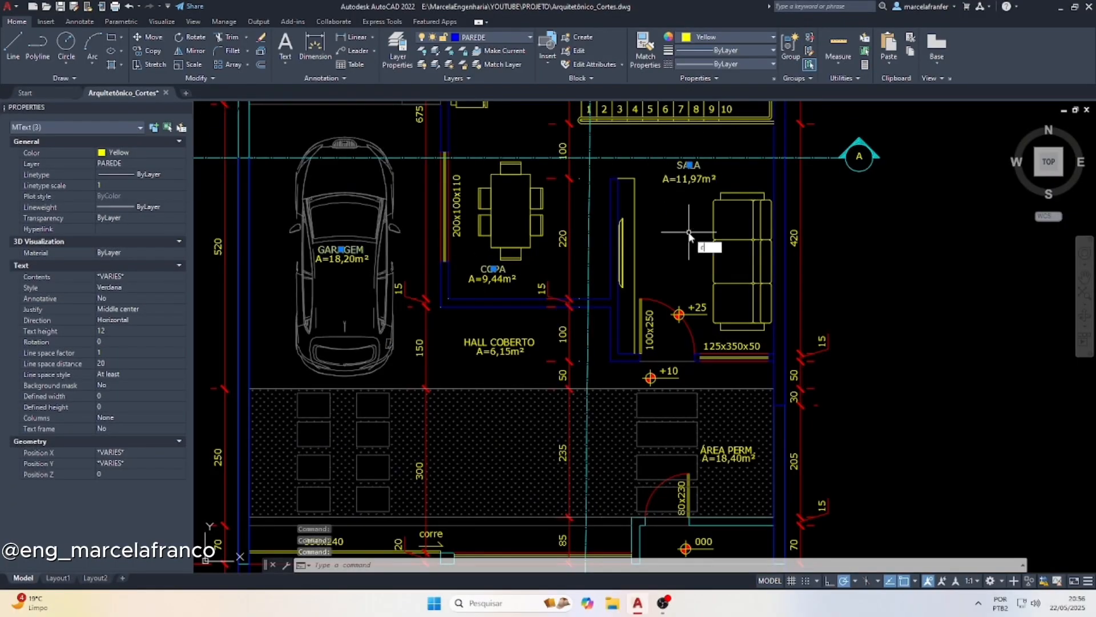
type("p")
key("Return")
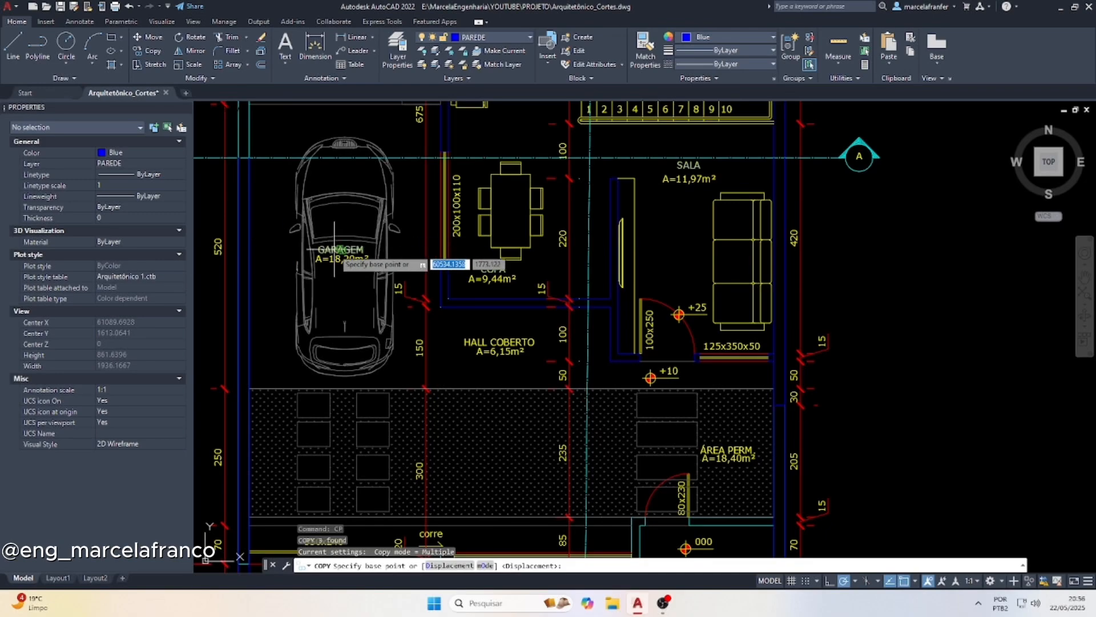
left_click(335, 249)
scroll(334, 250, "down", 5)
scroll(400, 439, "up", 8)
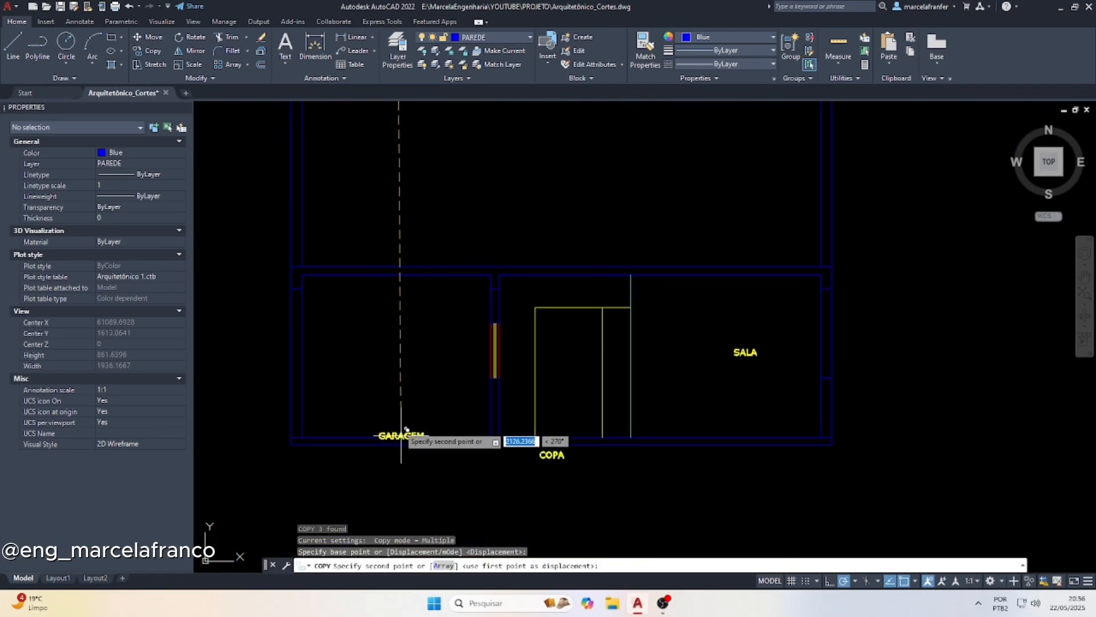
scroll(405, 429, "up", 4)
left_click(392, 441)
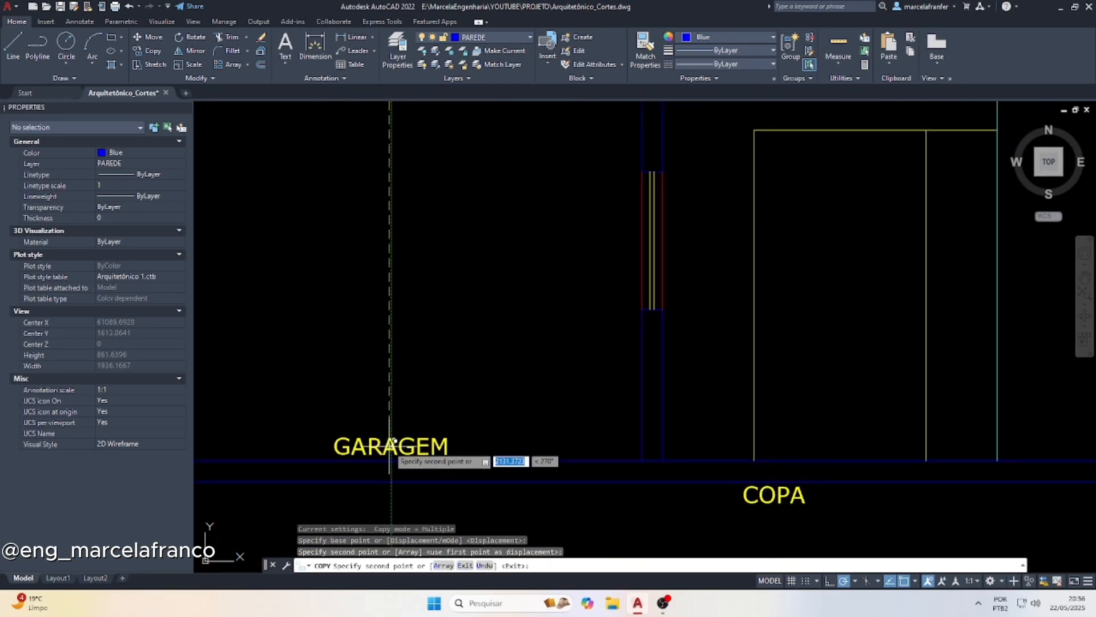
key("Escape")
Move the copied COPA label to just above the floor line, inside the door outline
left_click(792, 497)
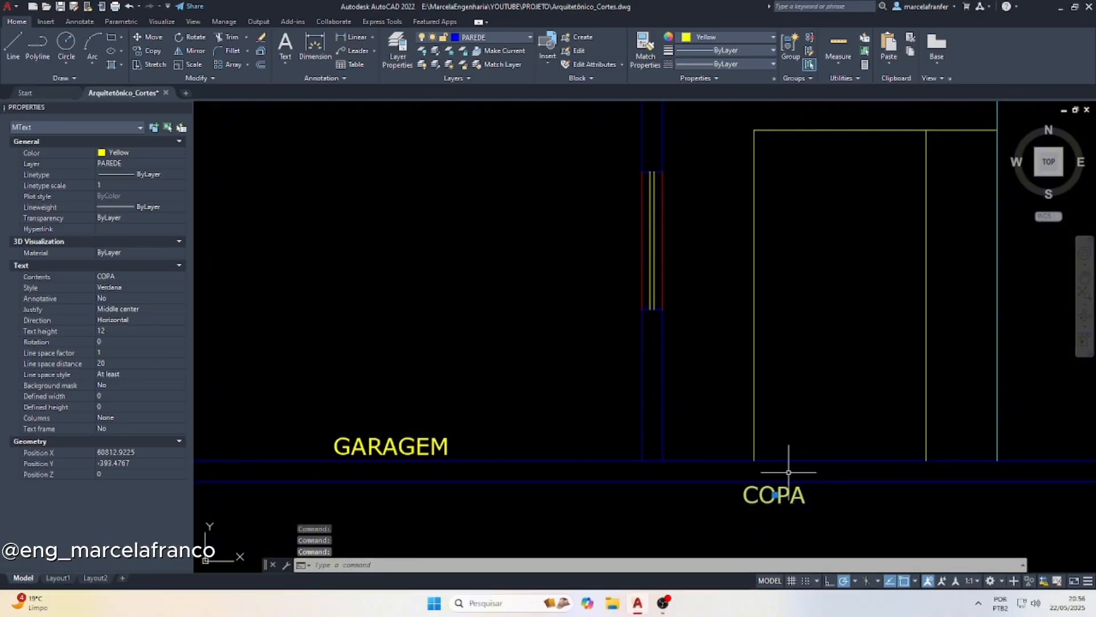
left_click(774, 495)
scroll(799, 456, "up", 2)
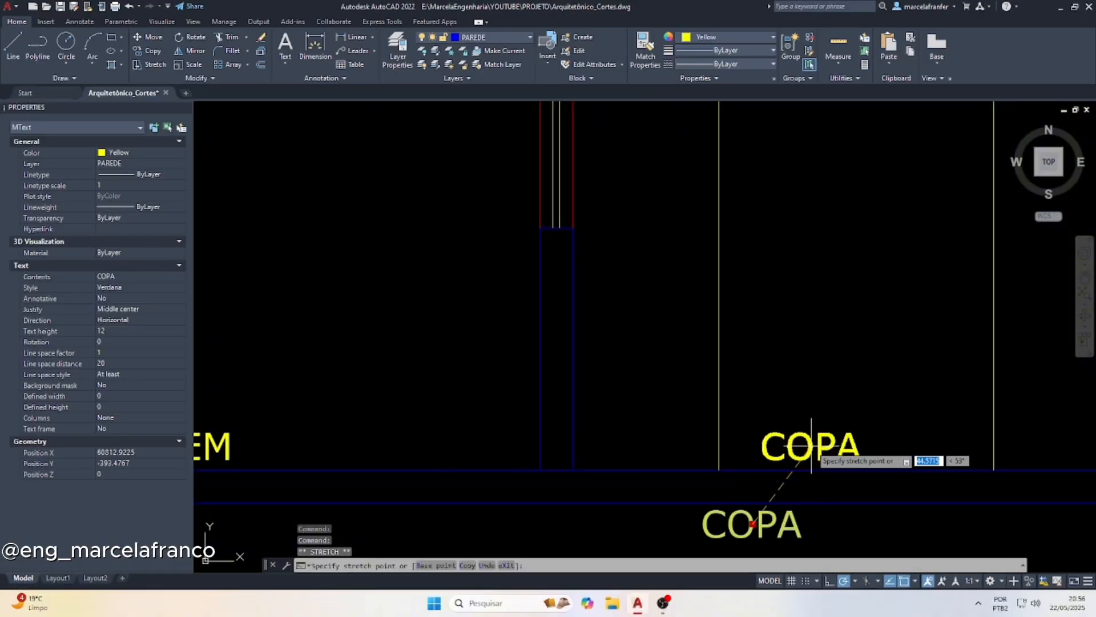
scroll(742, 446, "down", 5)
middle_click_drag(775, 405, 710, 417)
key("Escape")
Move the copied SALA label down to just above the section's floor line
left_click(729, 409)
left_click(691, 362)
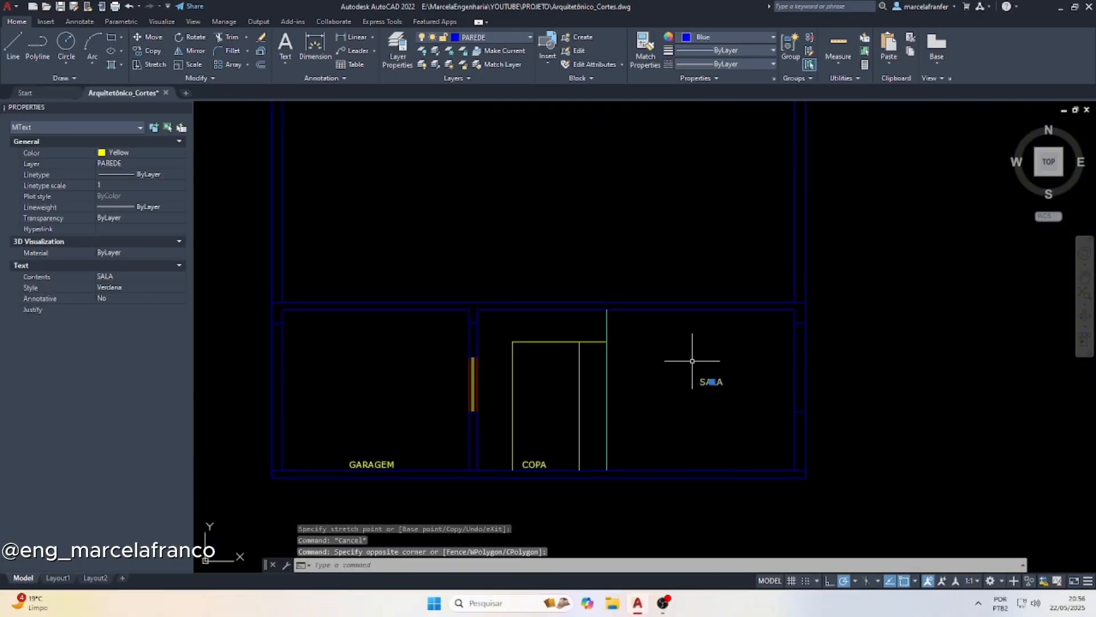
left_click(712, 382)
scroll(708, 451, "up", 3)
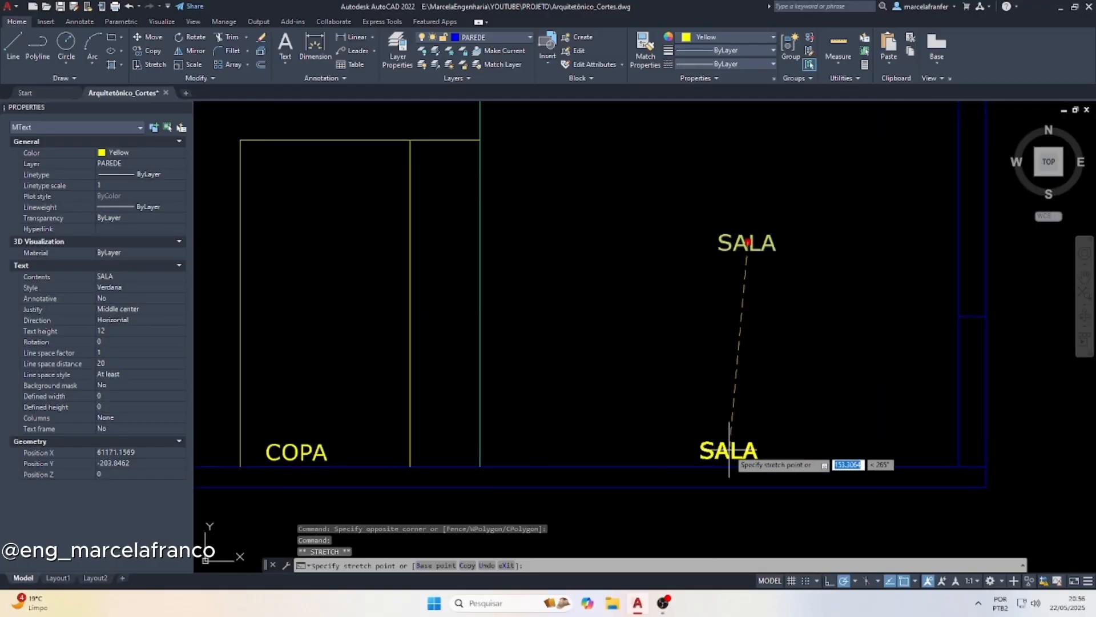
key("Escape")
Draw a vertical line from the first riser of the stairs on the ground-floor plan down past the section's floor slab
scroll(607, 434, "down", 6)
scroll(653, 217, "up", 8)
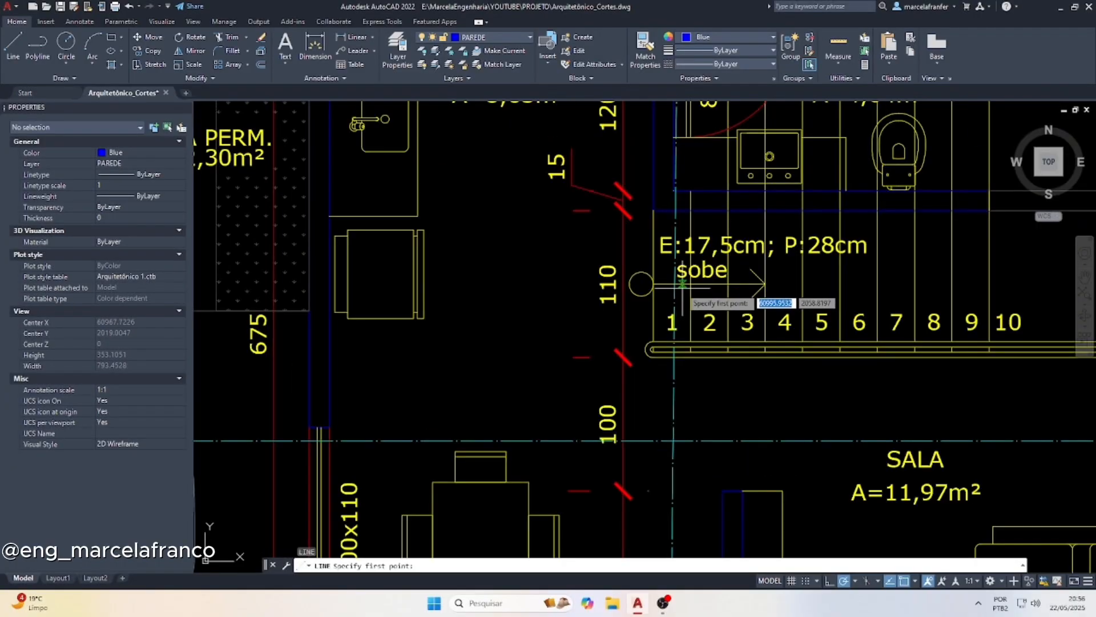
type("l")
key("Return")
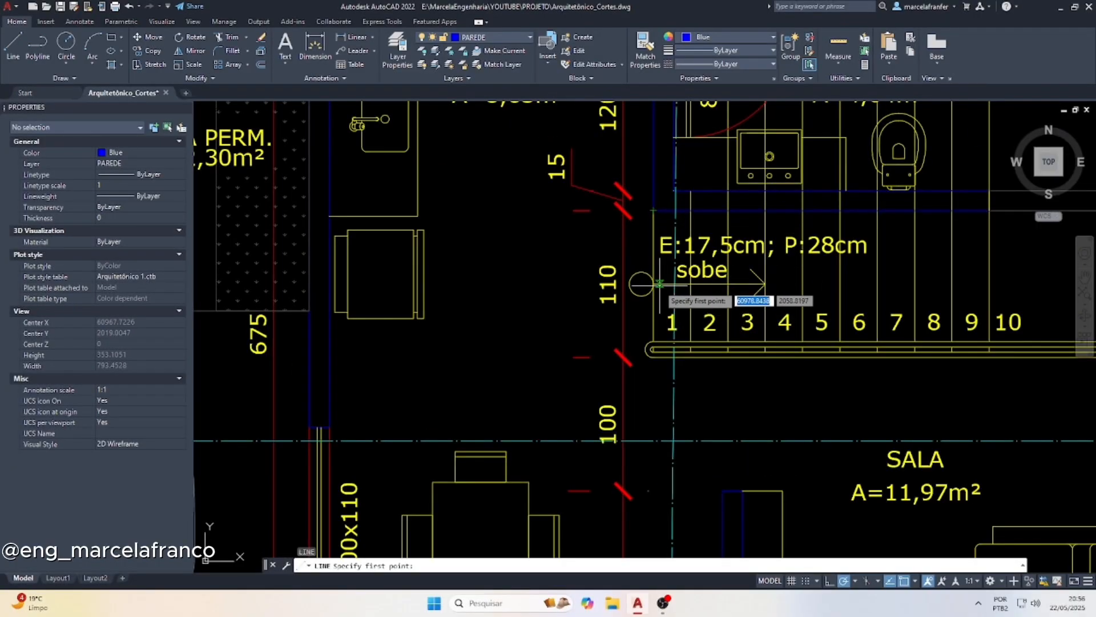
left_click(654, 210)
scroll(654, 210, "down", 4)
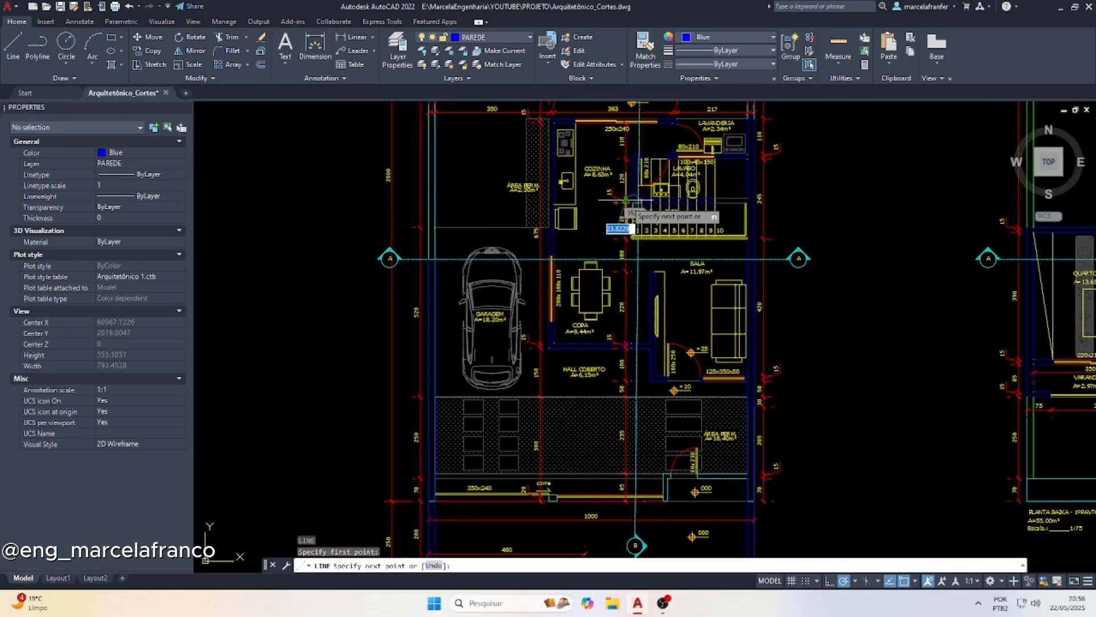
scroll(627, 200, "down", 7)
scroll(635, 447, "up", 7)
left_click(619, 445)
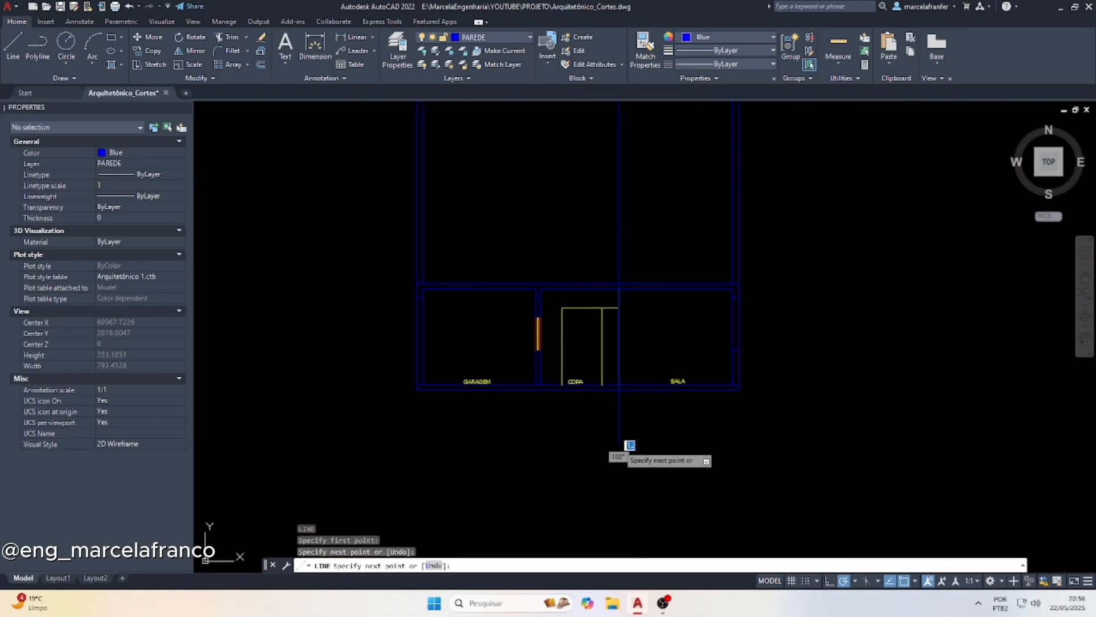
key("Escape")
Copy the projected riser line onto each following riser of the ground-floor stairs, up to the line between steps 9 and 10
left_click(656, 445)
left_click(598, 441)
scroll(598, 441, "down", 7)
scroll(624, 218, "up", 8)
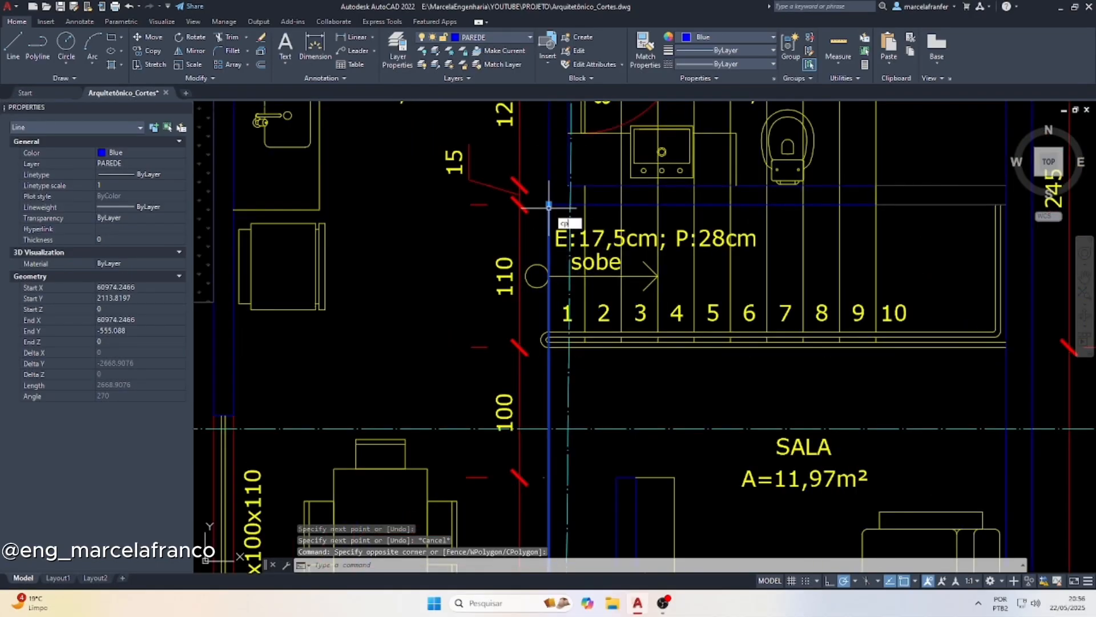
type("cp")
key("Return")
scroll(549, 204, "up", 2)
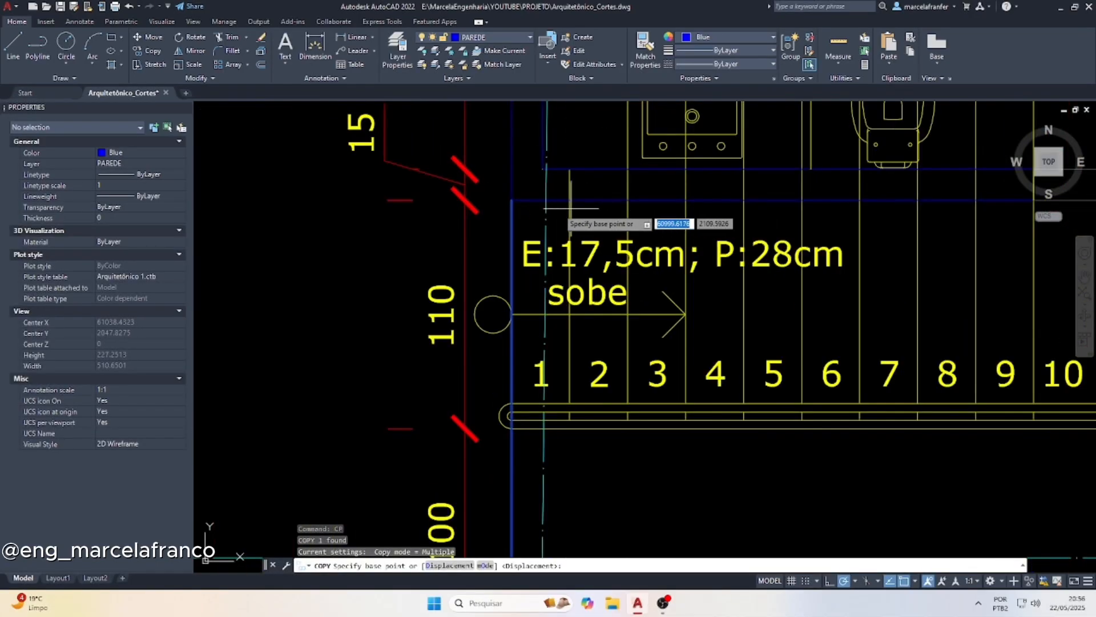
left_click(511, 201)
left_click(569, 200)
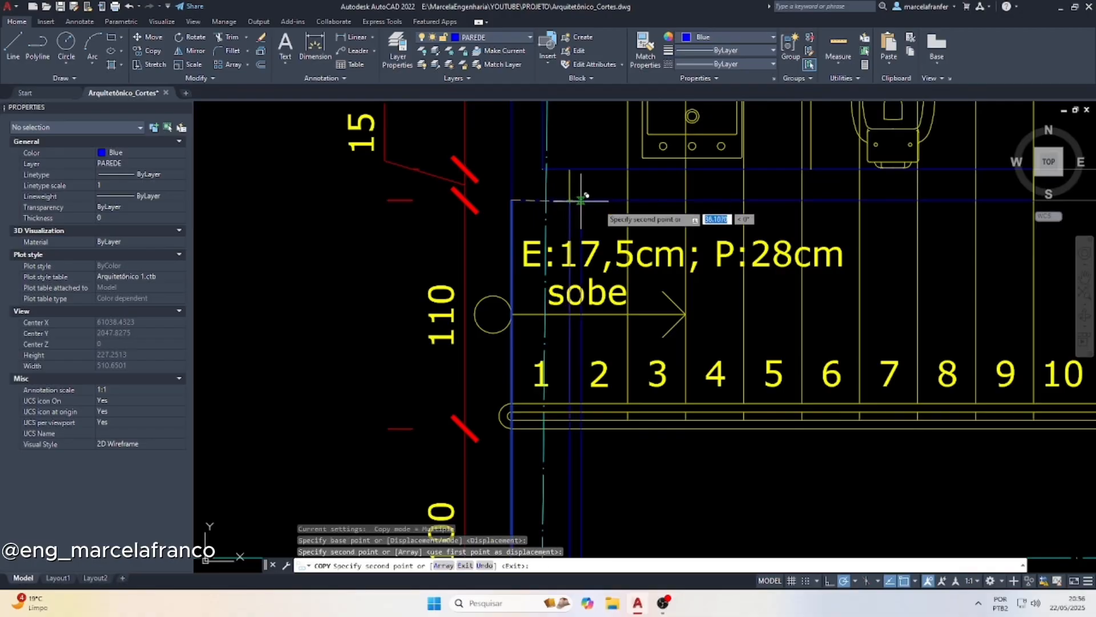
left_click(632, 200)
left_click(694, 200)
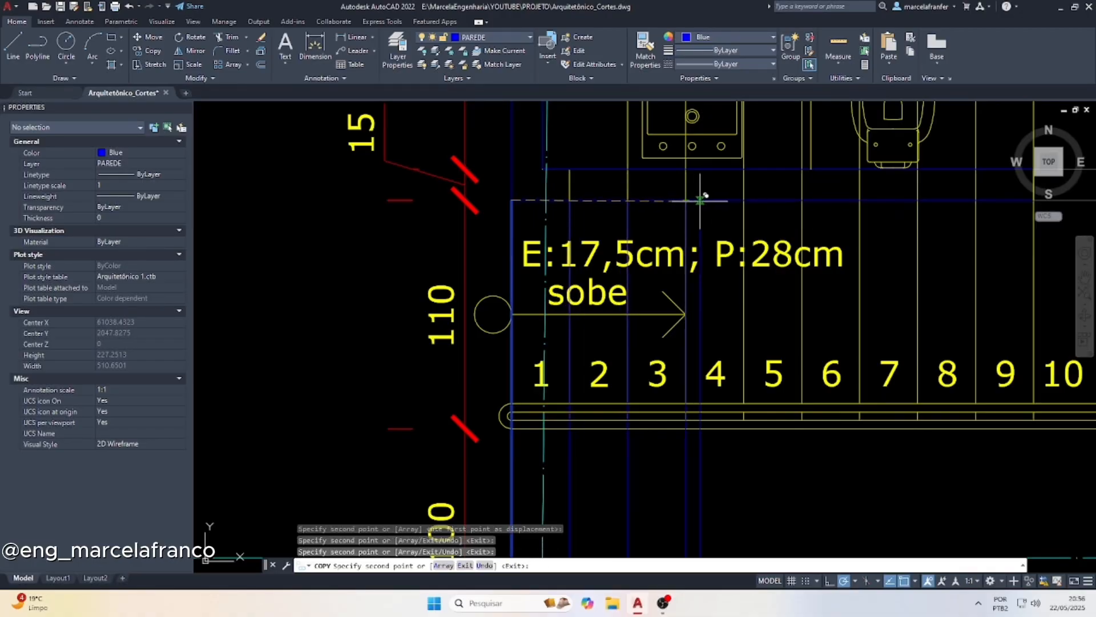
left_click(744, 200)
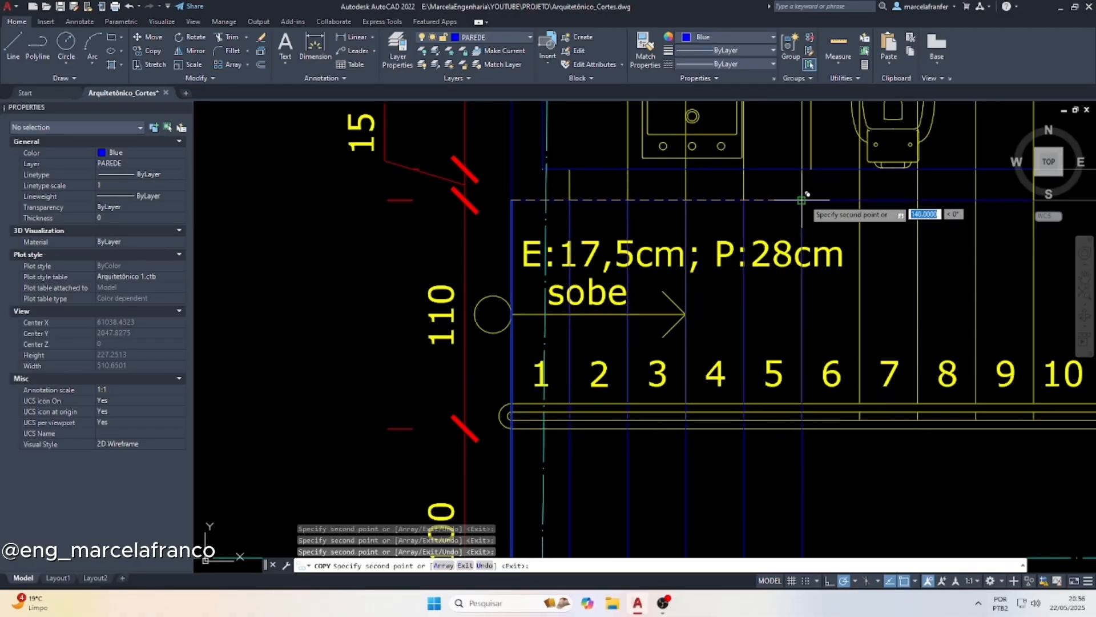
scroll(856, 194, "down", 3)
scroll(693, 206, "up", 3)
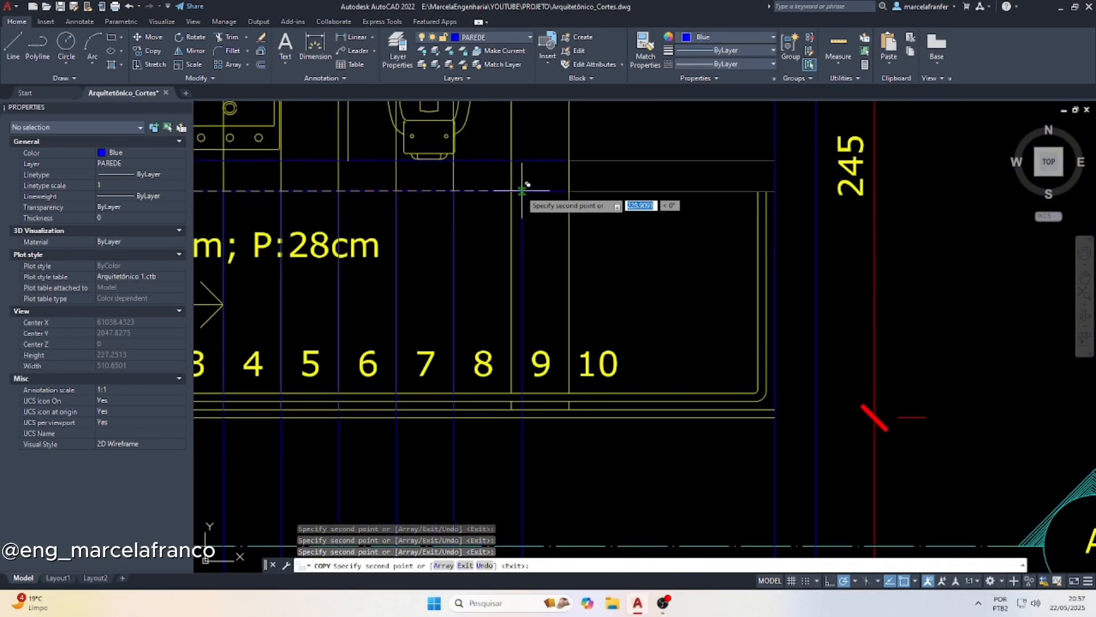
key("Escape")
Trim the projected riser lines below the section's floor line, including the pieces inside the floor slab
scroll(764, 207, "down", 2)
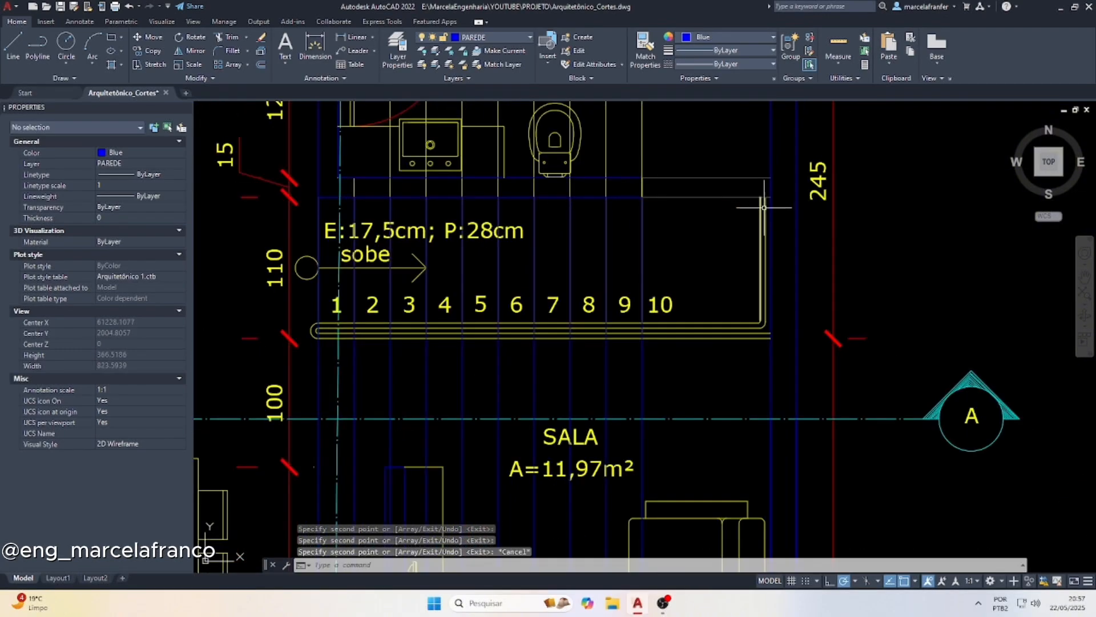
scroll(379, 251, "up", 2)
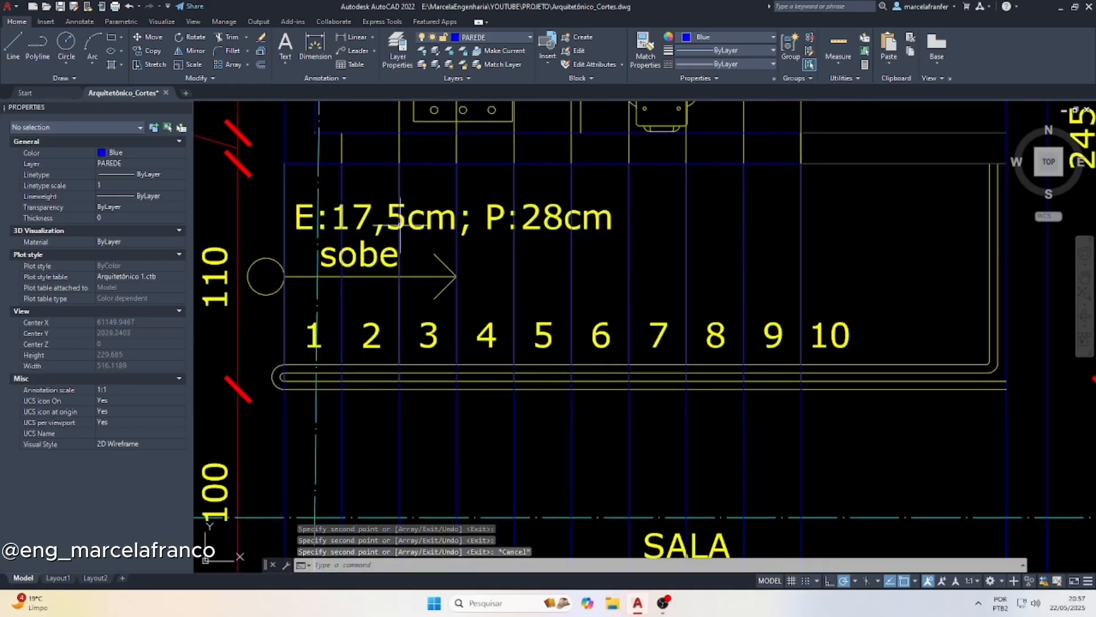
scroll(400, 228, "down", 6)
scroll(539, 435, "up", 4)
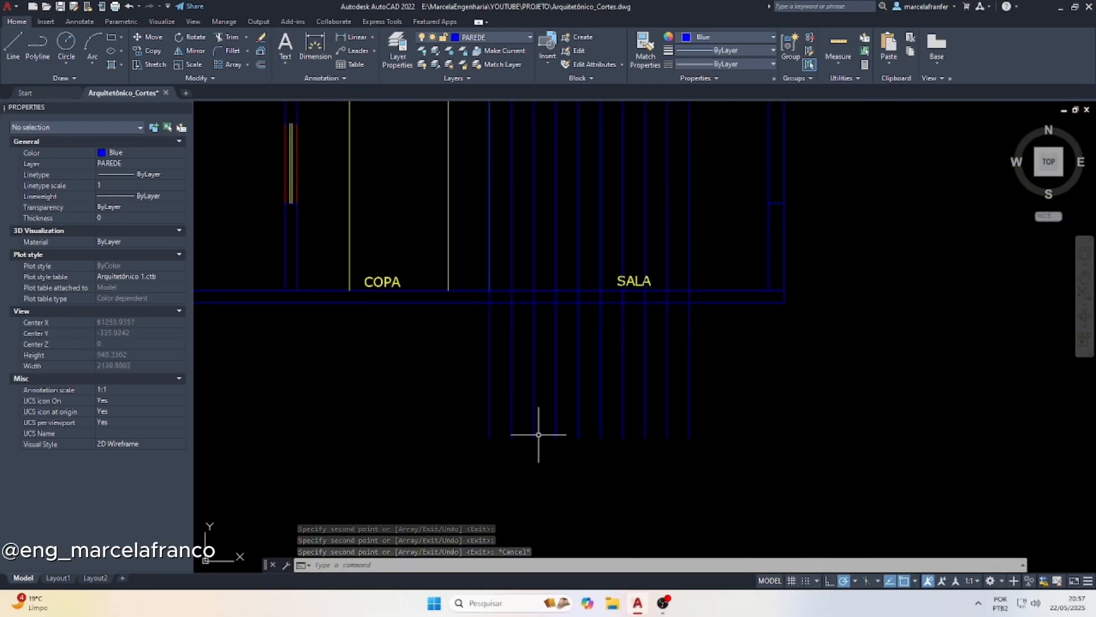
scroll(440, 331, "up", 4)
key("Escape")
key("Return")
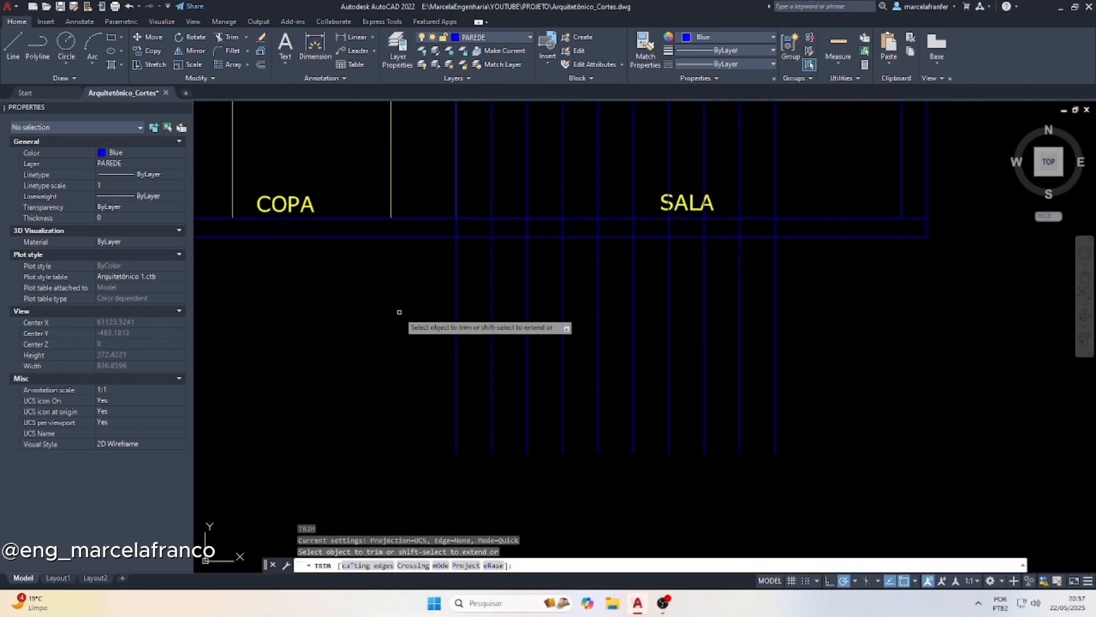
left_click(403, 307)
left_click(882, 317)
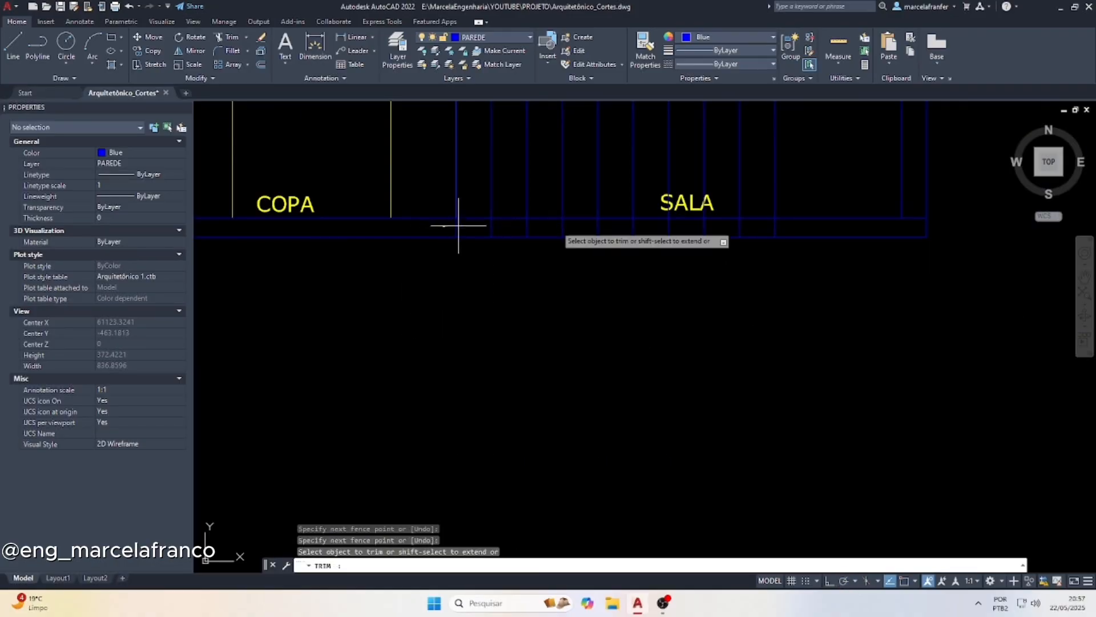
left_click(783, 225)
key("Escape")
key("Escape")
key("Escape")
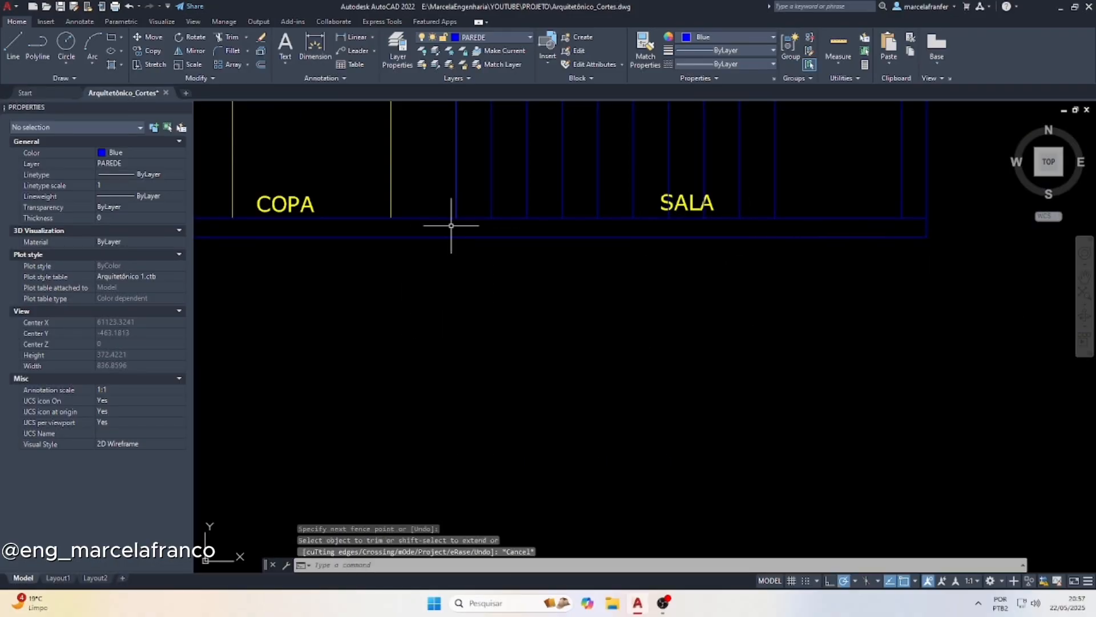
Offset the section's floor line upward by 17.5 to mark the height of the first step
type("of")
key("Return")
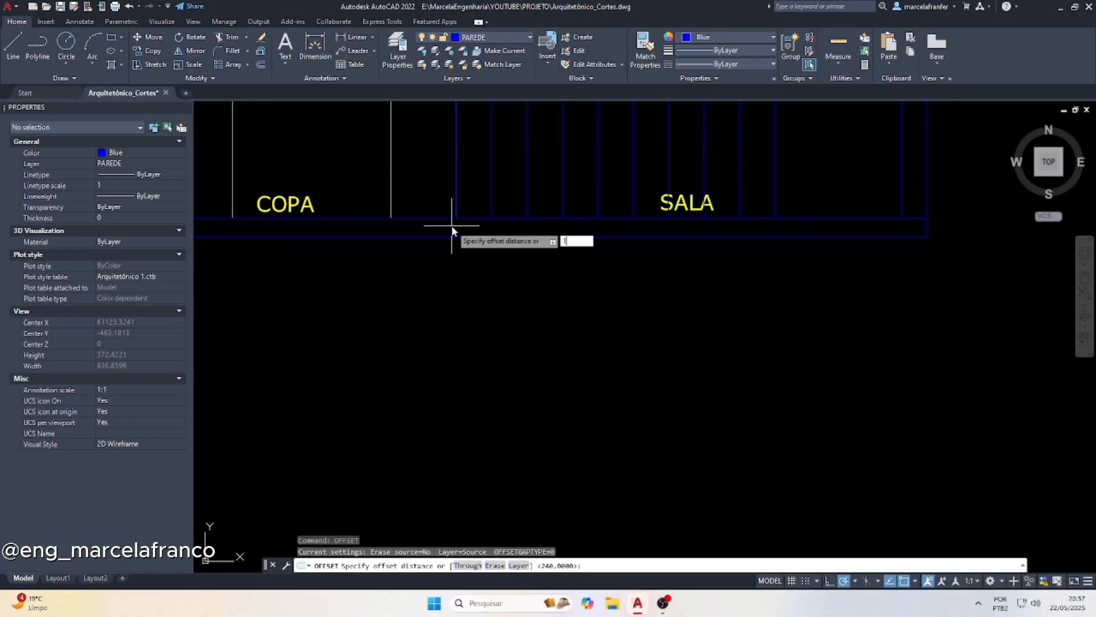
type("17.5")
key("Return")
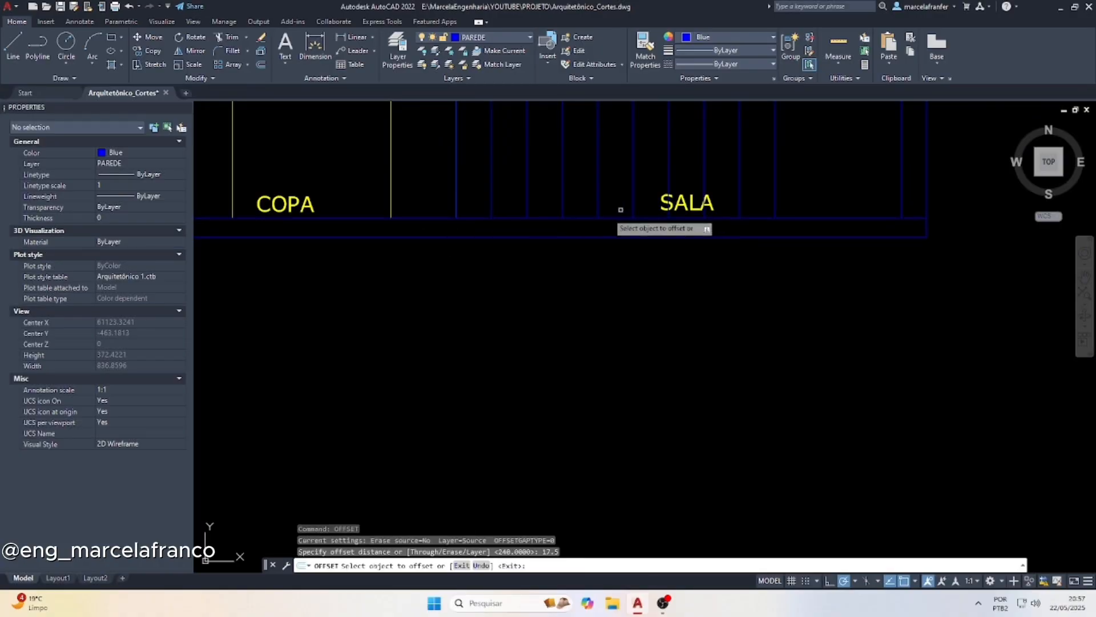
left_click(581, 217)
left_click(533, 171)
key("Return")
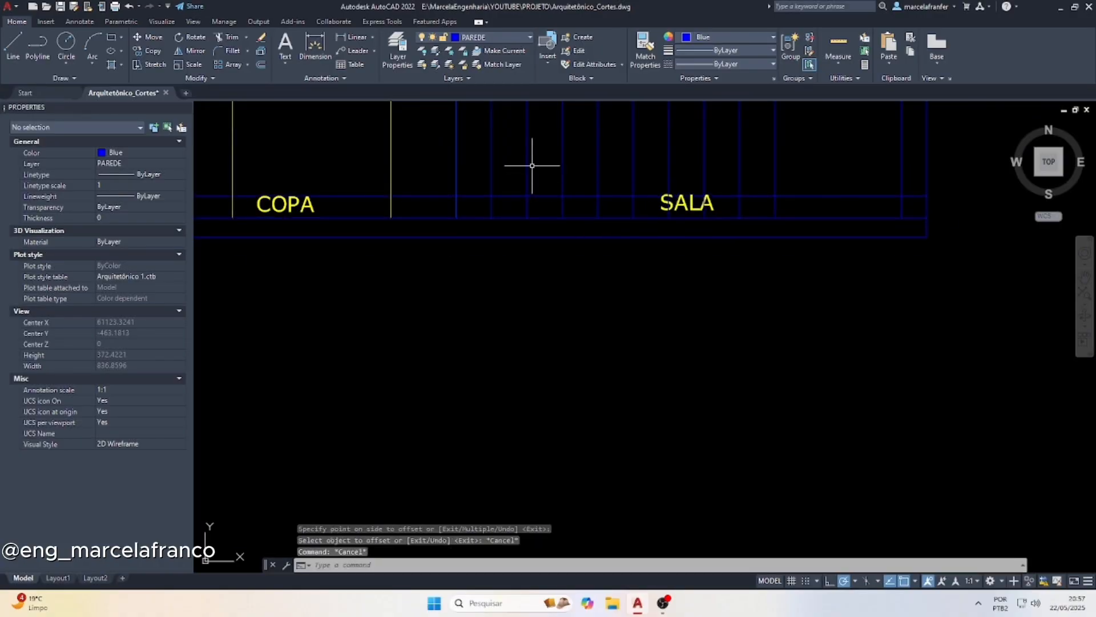
Trim off the part of the first-step height line on the COPA side of the first riser line
type("tr")
key("Return")
scroll(431, 192, "up", 6)
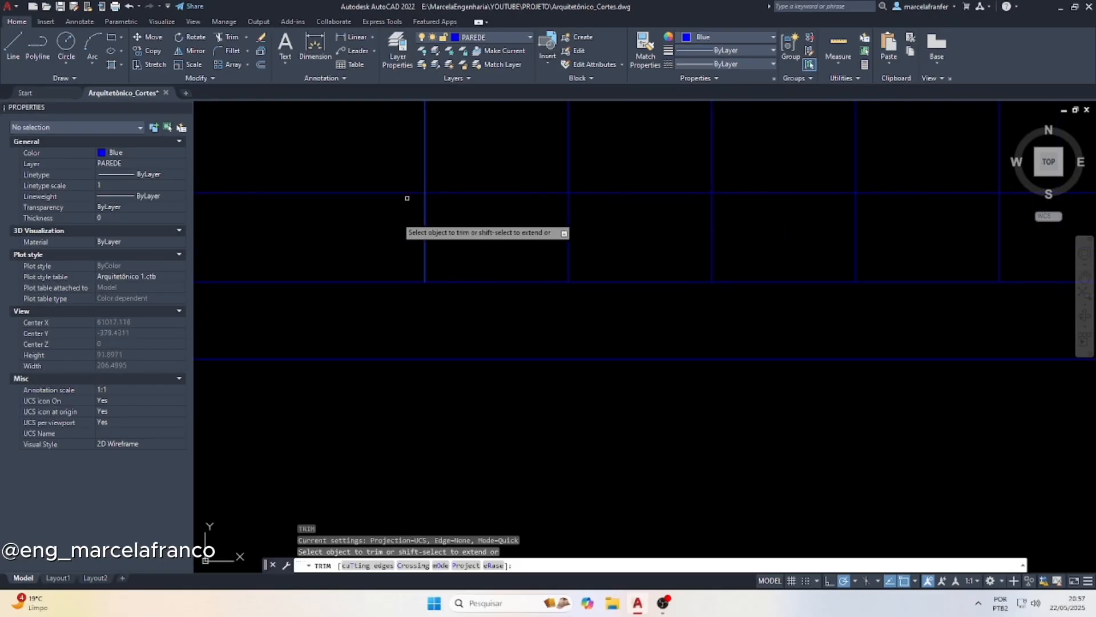
left_click_drag(390, 225, 385, 150)
key("Escape")
Break the first projected riser line at the first-step height and delete the part above it
left_click(425, 159)
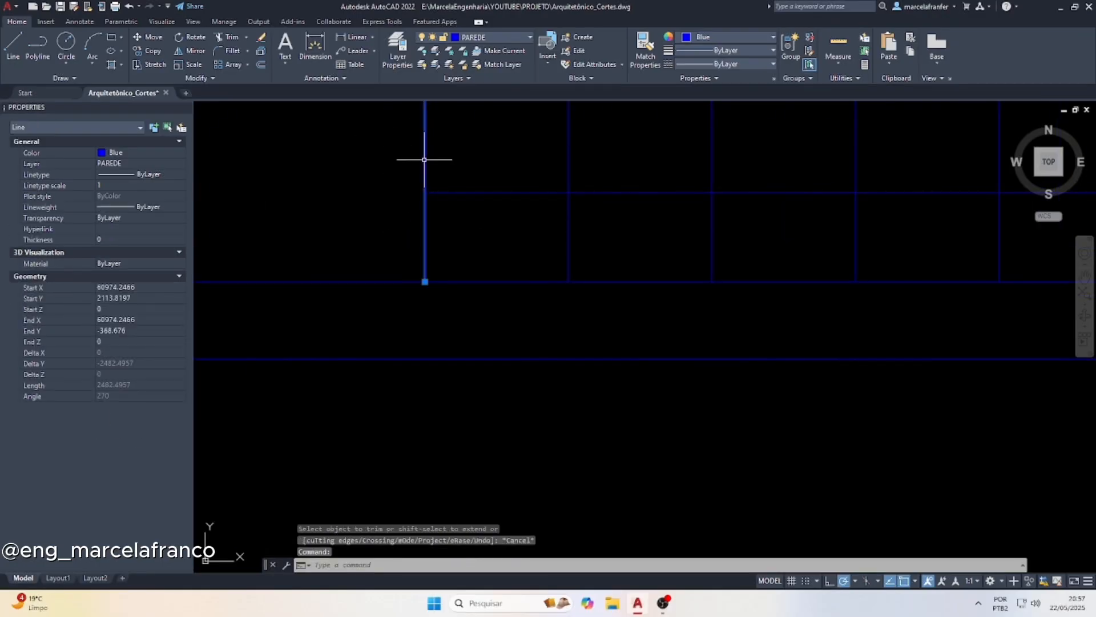
scroll(480, 301, "down", 6)
scroll(478, 244, "down", 4)
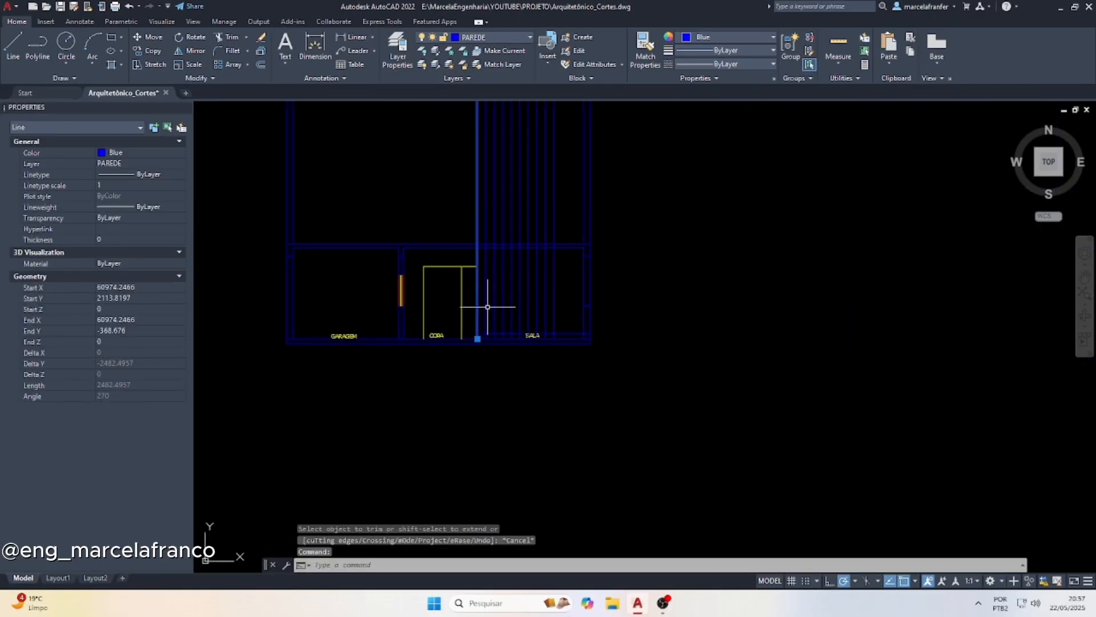
scroll(489, 298, "up", 2)
scroll(481, 314, "up", 2)
scroll(474, 365, "up", 3)
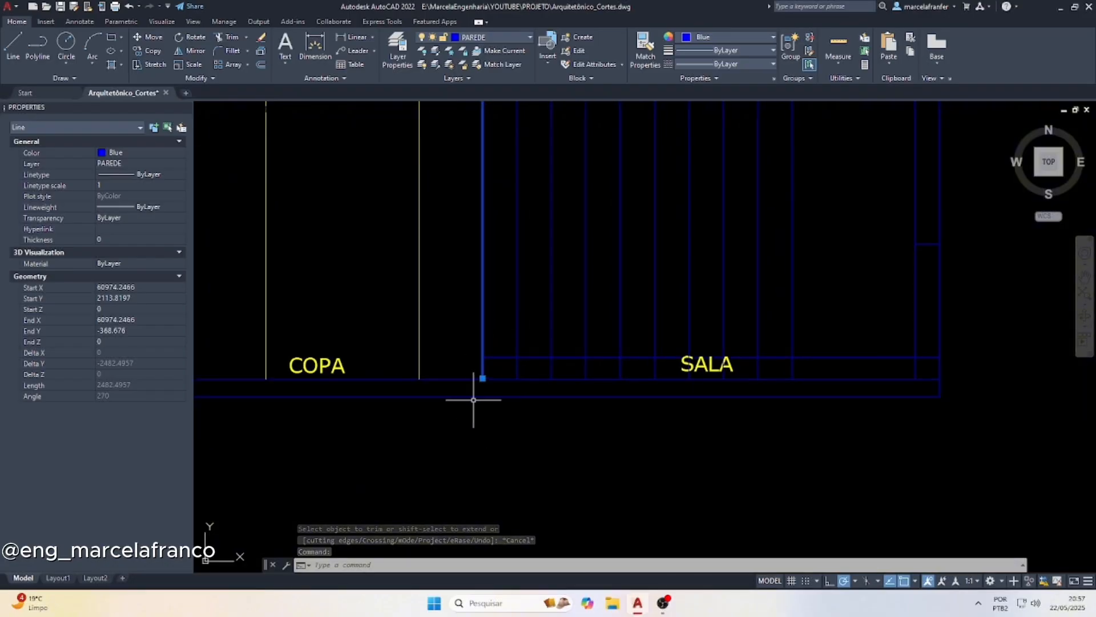
key("Escape")
type("r")
key("Return")
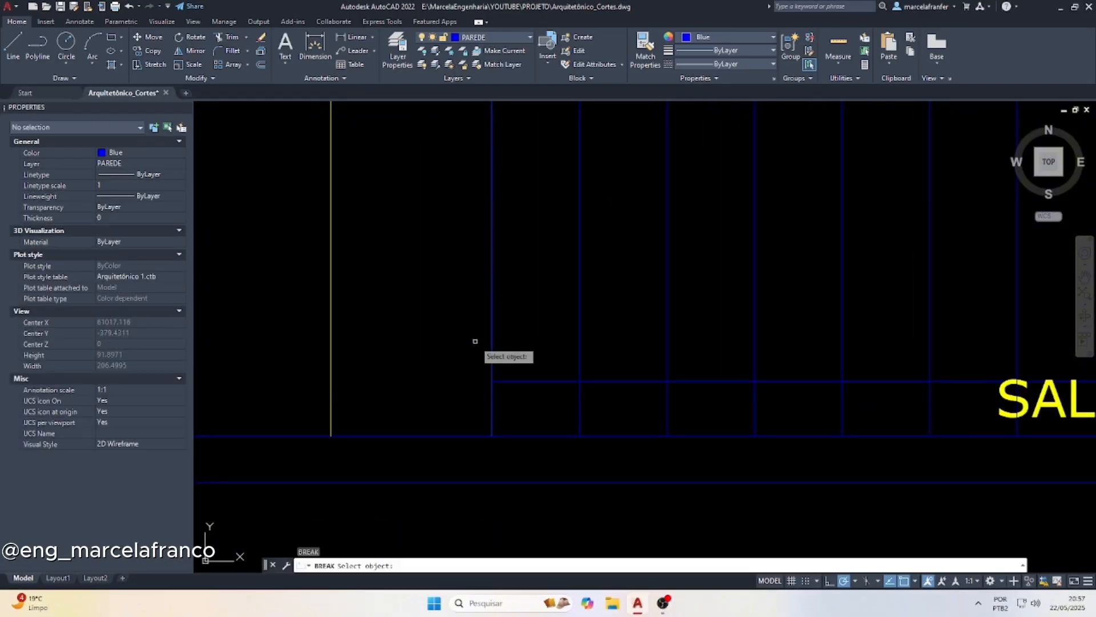
left_click(490, 351)
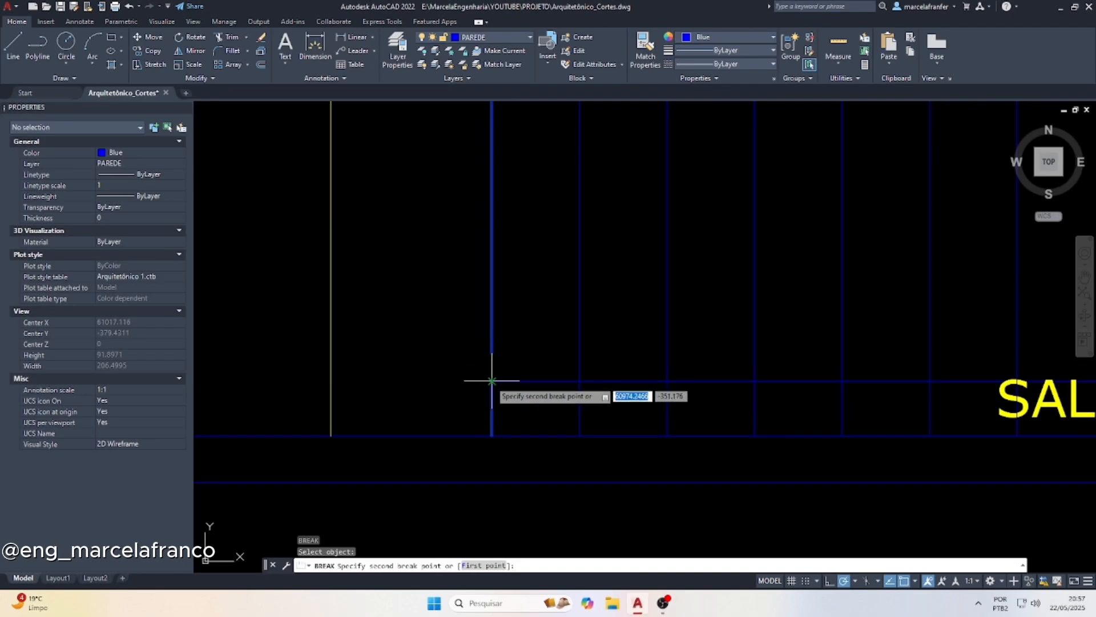
key("Escape")
left_click(492, 349)
key("Delete")
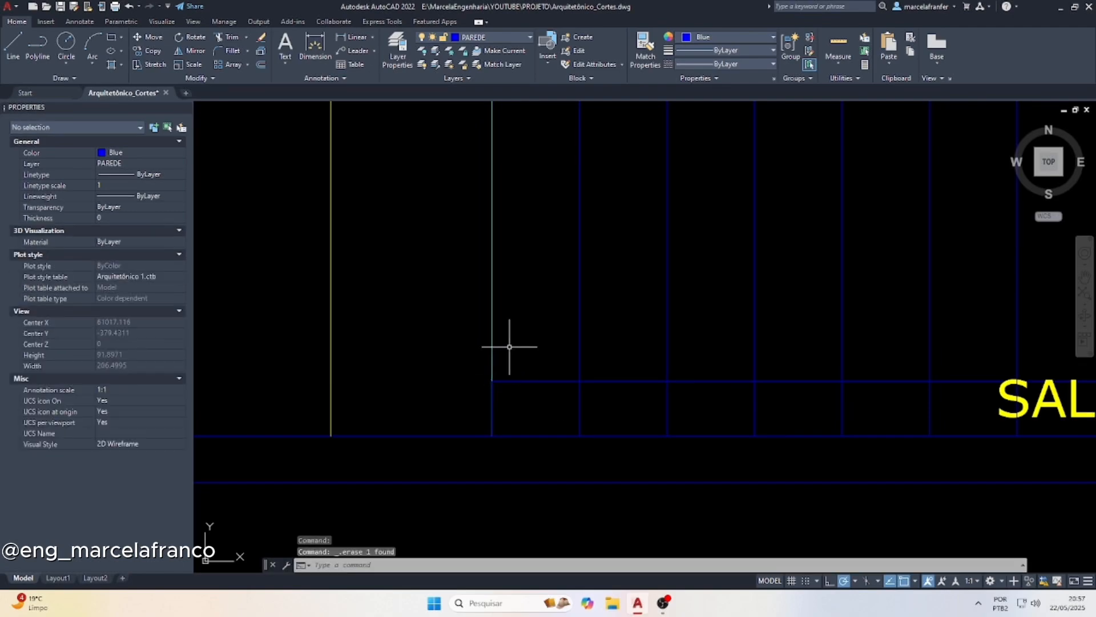
Offset the first-step height line upward ten times at 17.5 spacing, each from the previous line, to mark the remaining step heights
scroll(411, 358, "down", 1)
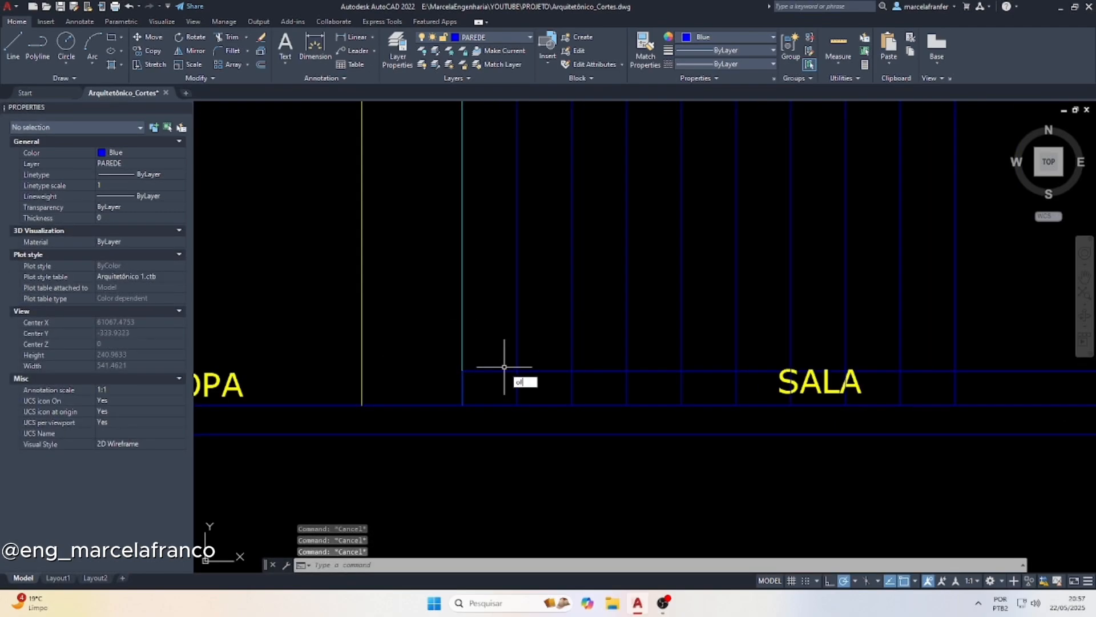
key("Return")
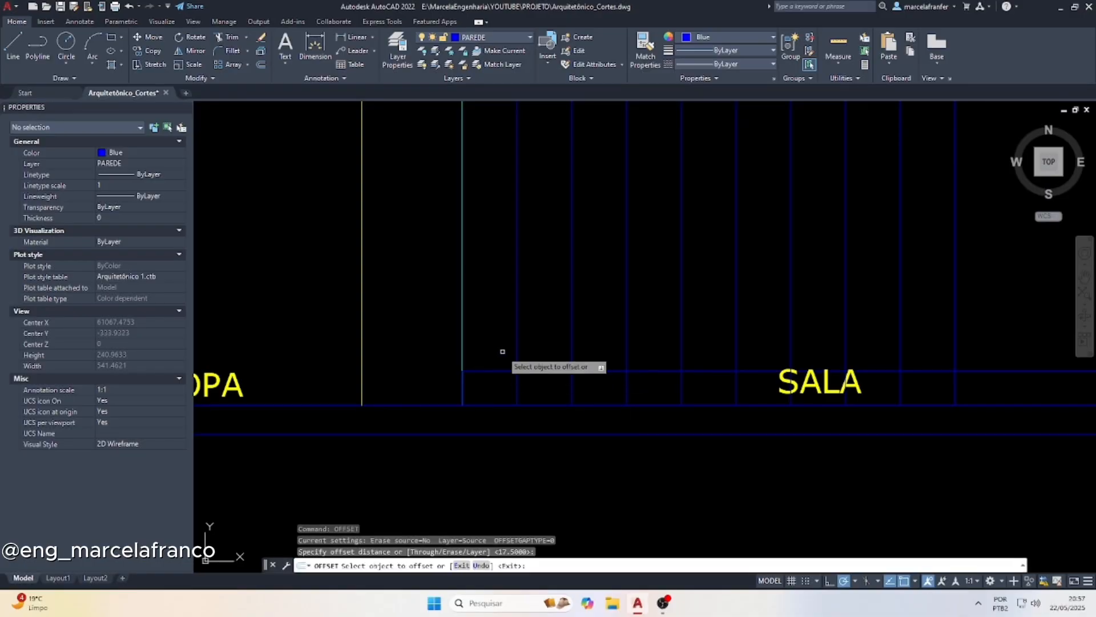
left_click(531, 368)
left_click(535, 346)
left_click(538, 337)
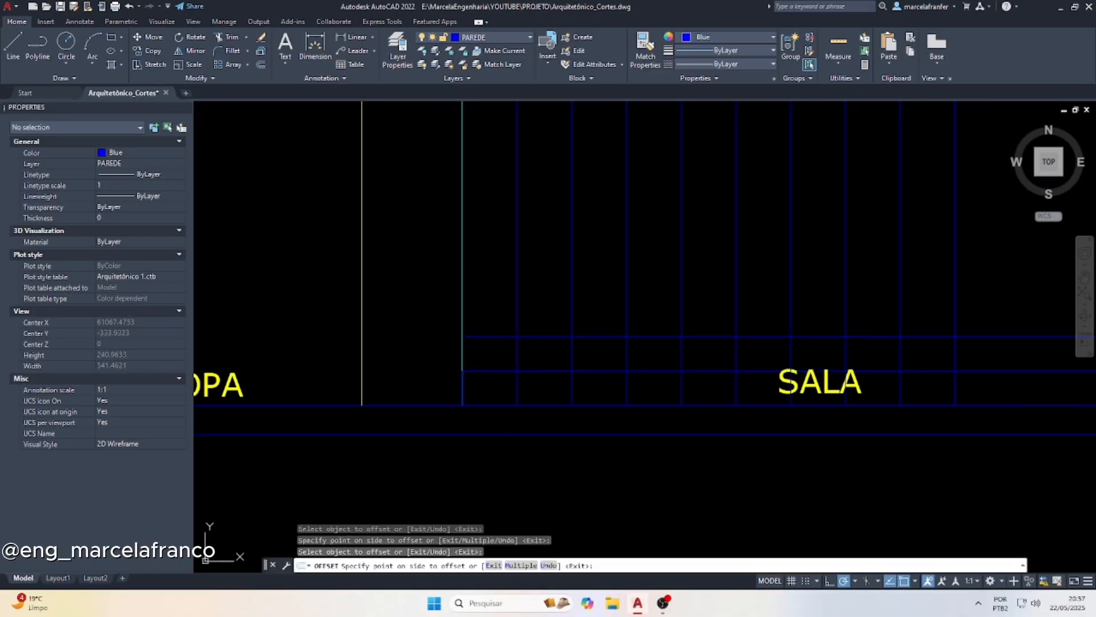
left_click(541, 296)
left_click(540, 302)
left_click(542, 266)
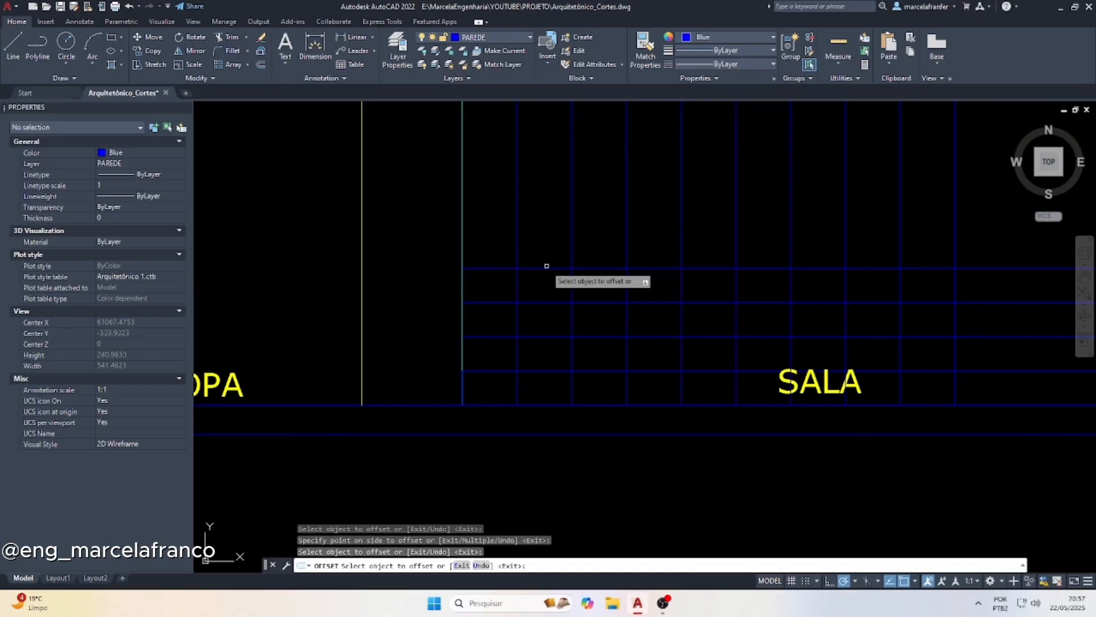
left_click(542, 268)
left_click(549, 251)
left_click(545, 234)
left_click(545, 209)
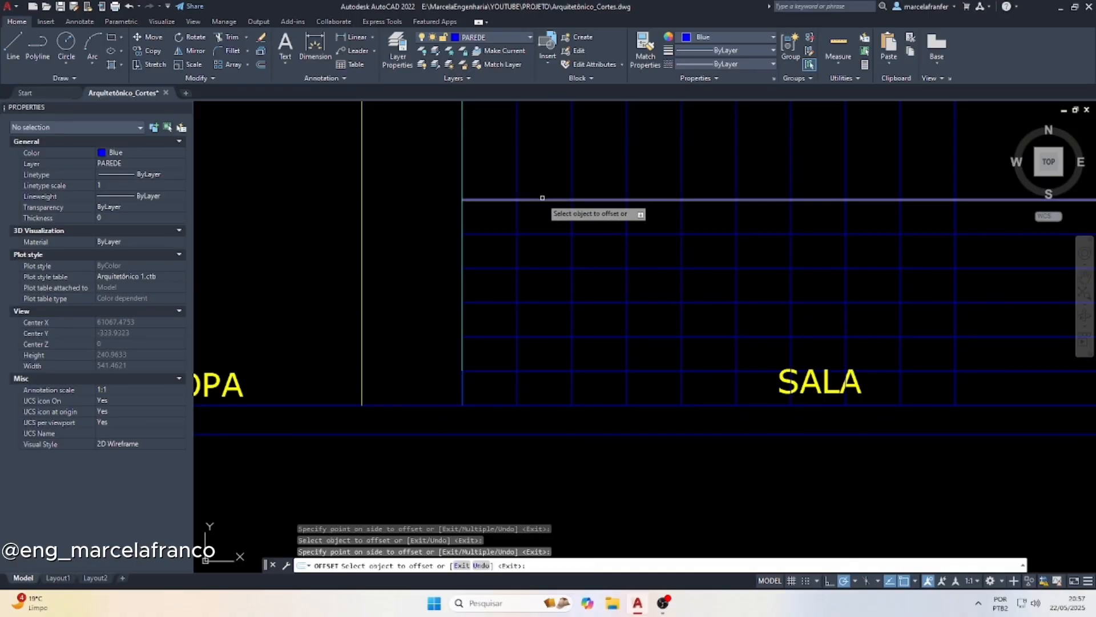
left_click(543, 198)
left_click(542, 169)
scroll(528, 286, "down", 2)
middle_click_drag(600, 197, 532, 293)
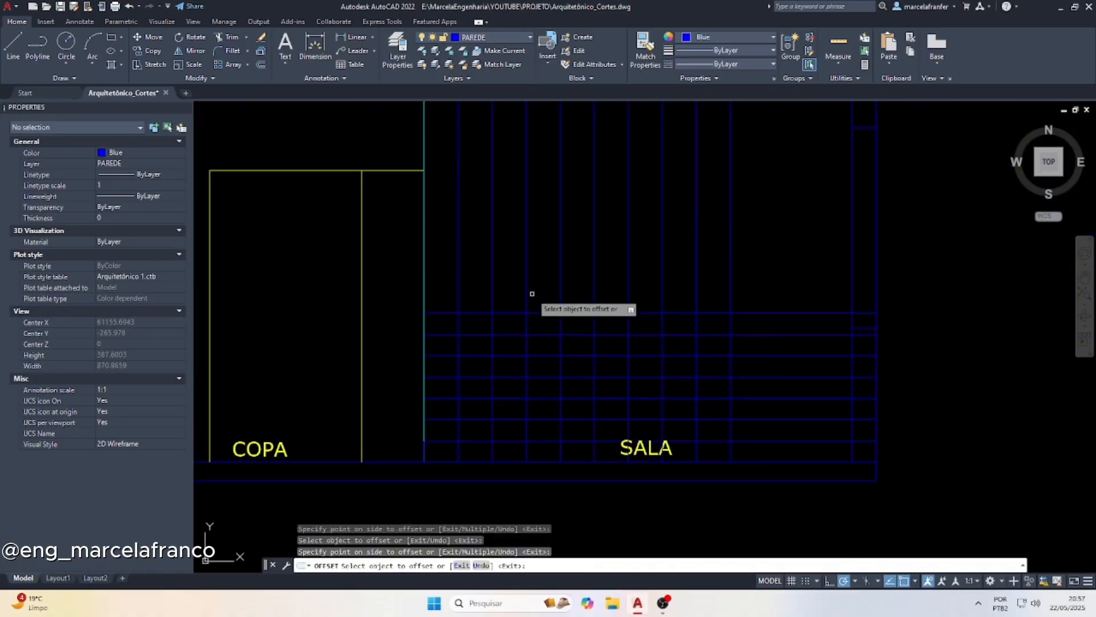
left_click(465, 314)
left_click(477, 287)
left_click(480, 292)
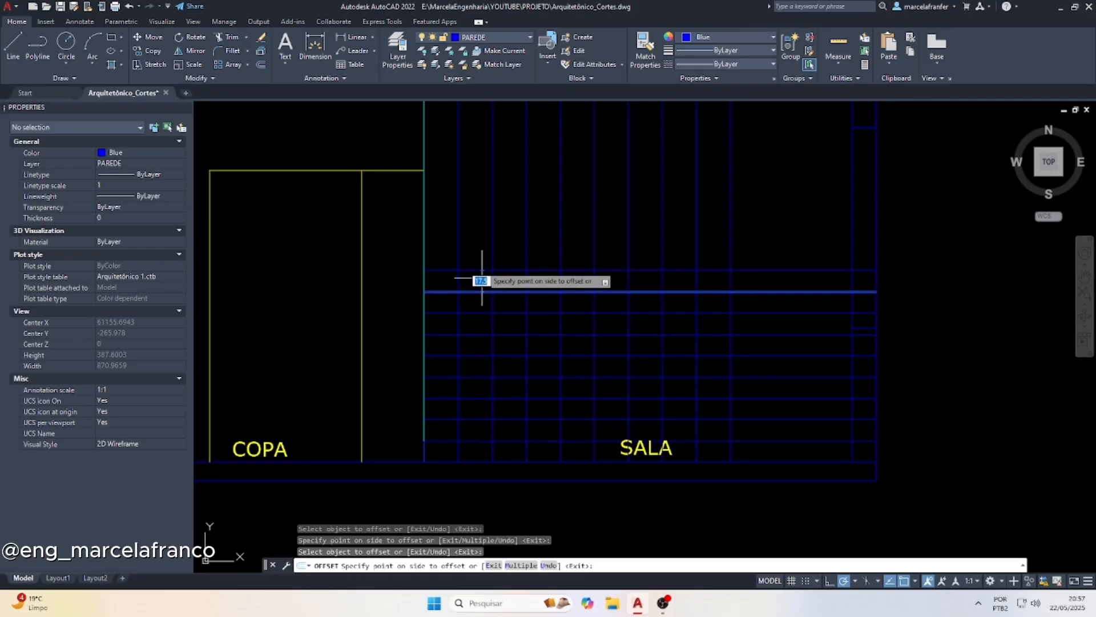
left_click(480, 268)
left_click(479, 269)
left_click(480, 239)
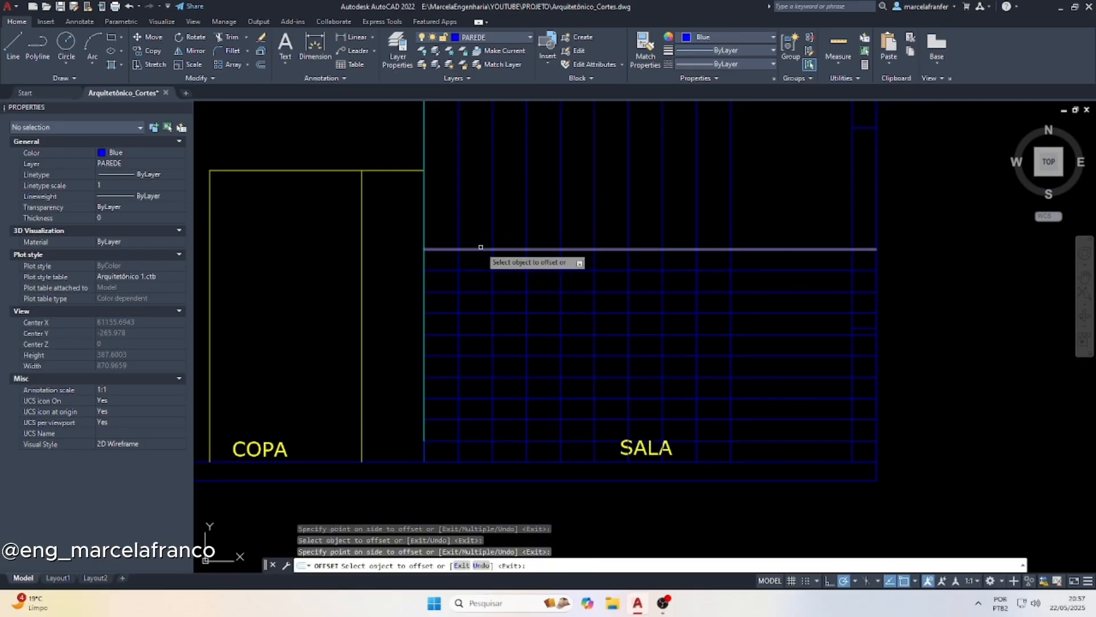
left_click(480, 248)
left_click(480, 220)
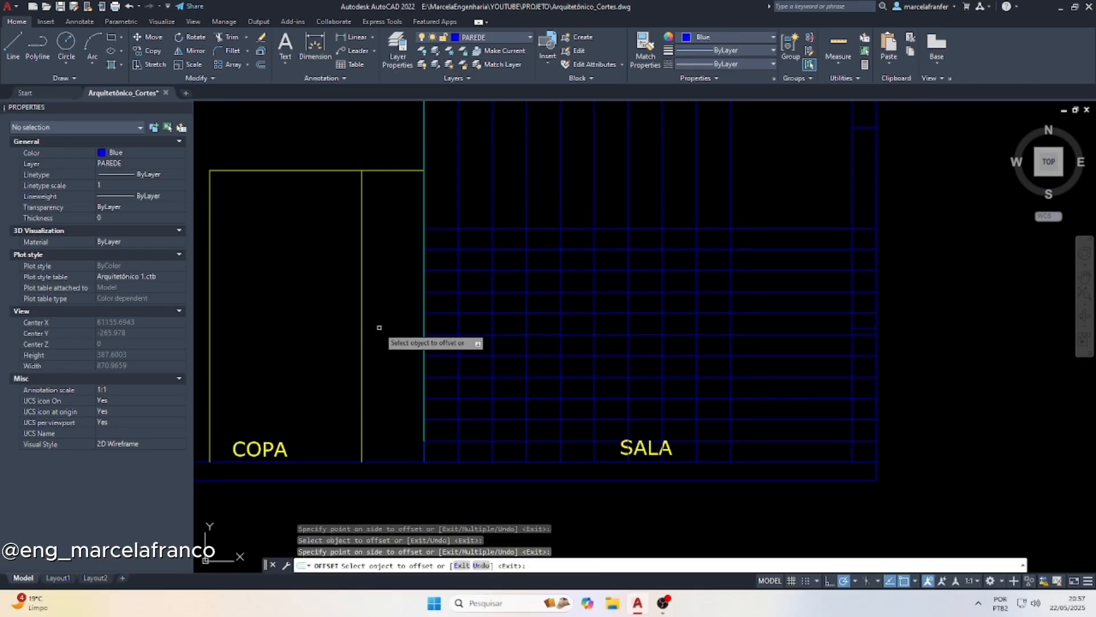
Trim the step-height and riser lines in SALA step by step, cutting away the excess on the COPA side to form the stair profile
key("Escape")
type("tr")
key("Return")
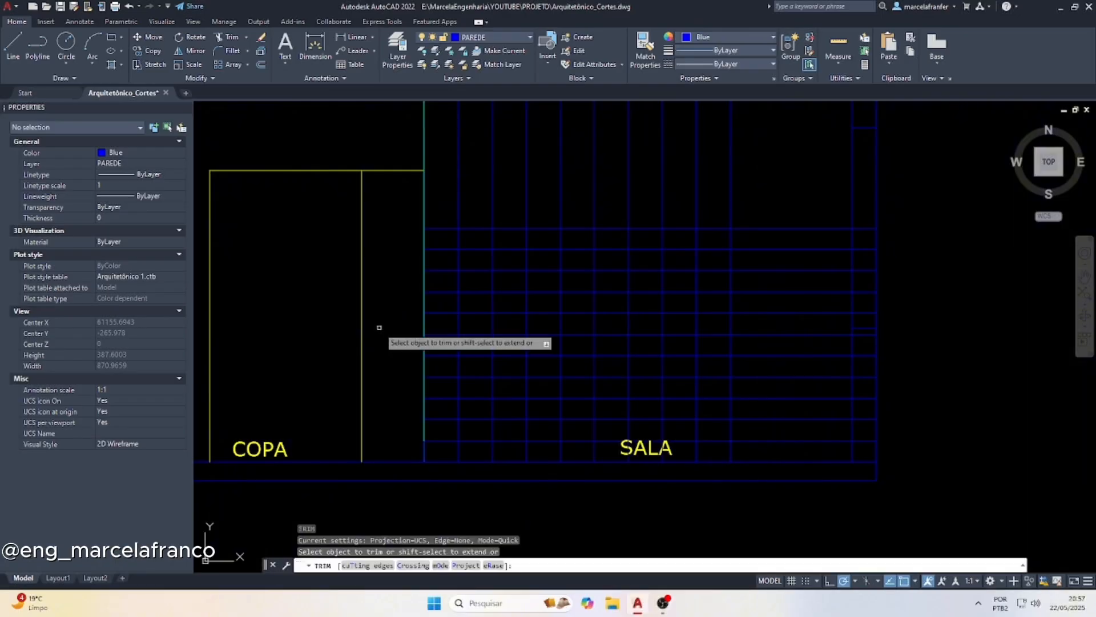
mouse_move(441, 433)
left_mouse_down()
mouse_move(429, 225)
mouse_move(438, 197)
left_mouse_up()
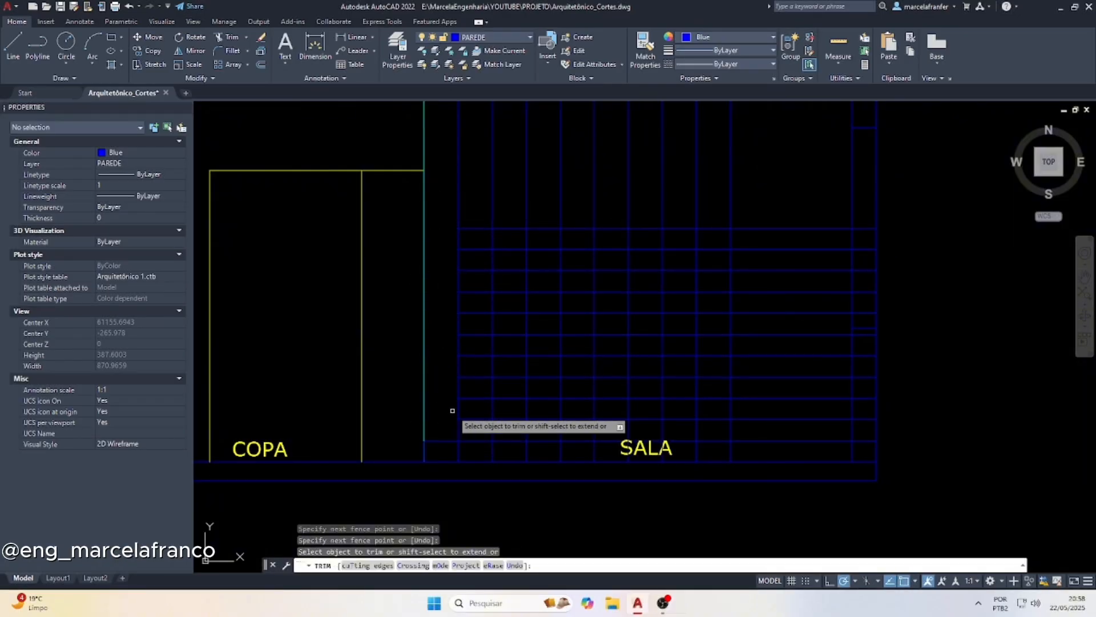
mouse_move(452, 411)
left_mouse_down()
mouse_move(467, 403)
mouse_move(464, 367)
left_mouse_up()
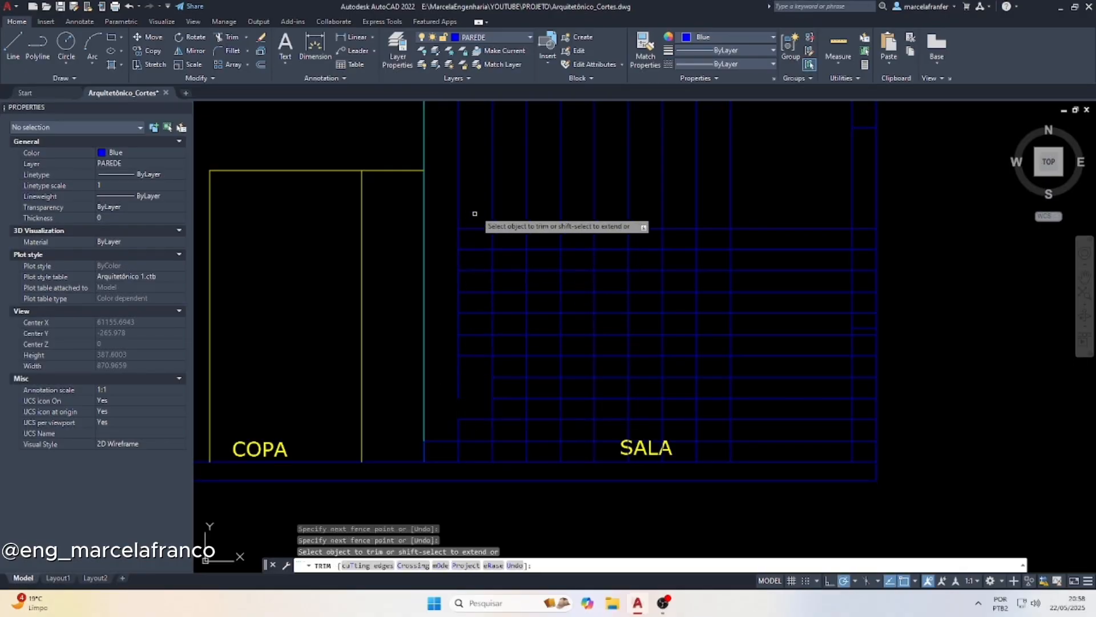
mouse_move(475, 213)
left_mouse_down()
mouse_move(464, 367)
mouse_move(495, 386)
mouse_move(513, 384)
mouse_move(478, 243)
mouse_move(509, 220)
left_mouse_up()
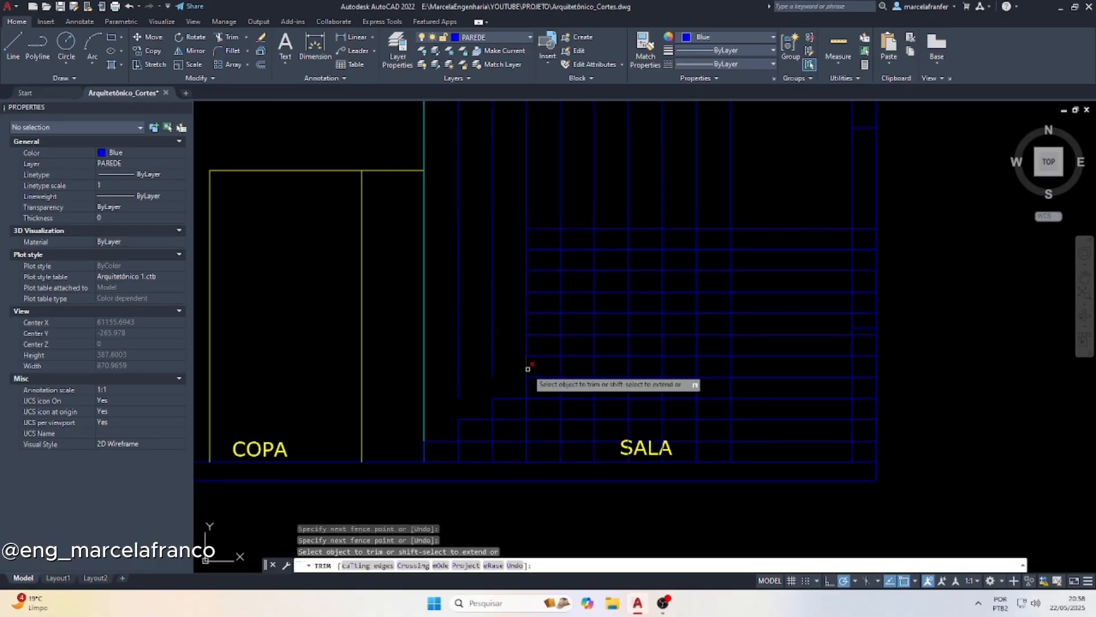
left_click_drag(548, 218, 537, 357)
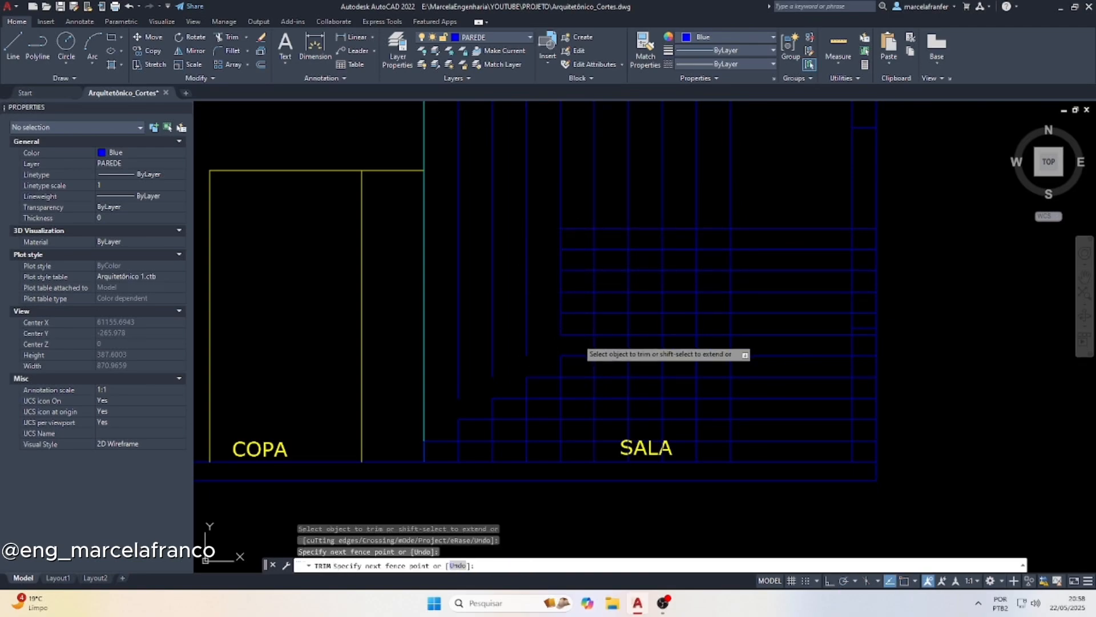
left_click_drag(588, 186, 589, 183)
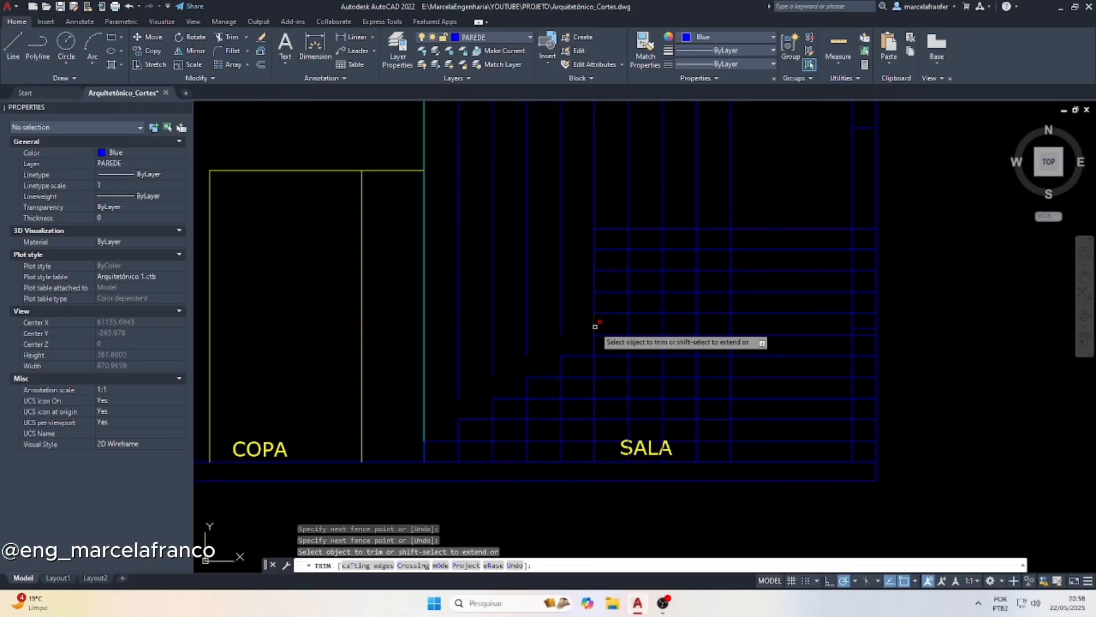
left_click_drag(607, 321, 629, 184)
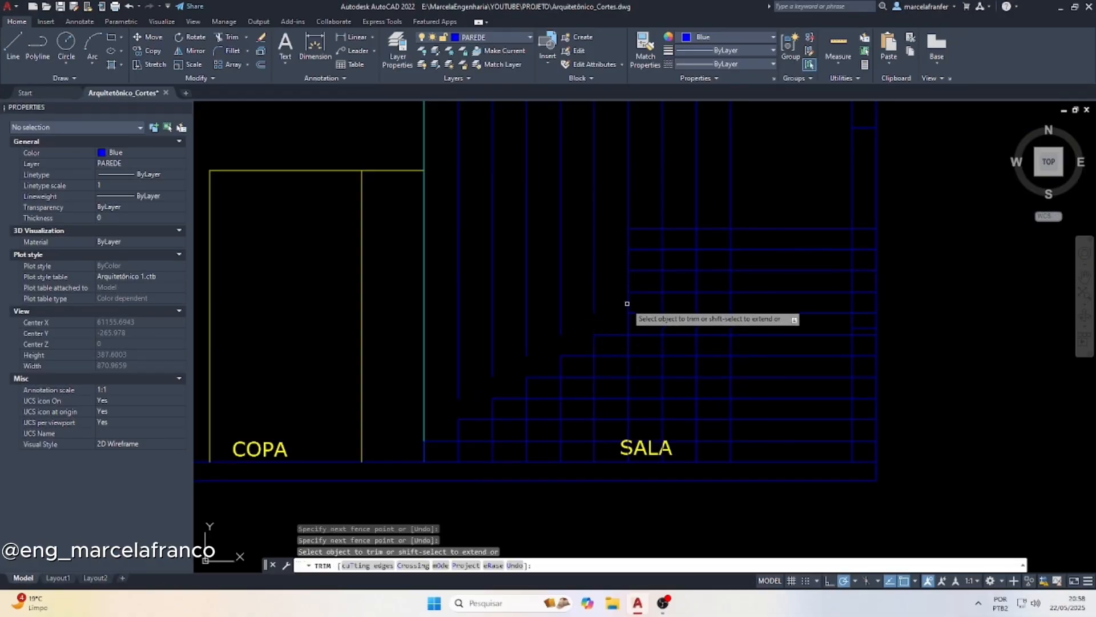
mouse_move(627, 303)
left_mouse_down()
mouse_move(646, 213)
mouse_move(657, 243)
left_mouse_up()
mouse_move(660, 281)
left_mouse_down()
mouse_move(703, 269)
mouse_move(693, 263)
mouse_move(707, 256)
mouse_move(715, 189)
left_mouse_up()
left_click_drag(744, 236, 718, 226)
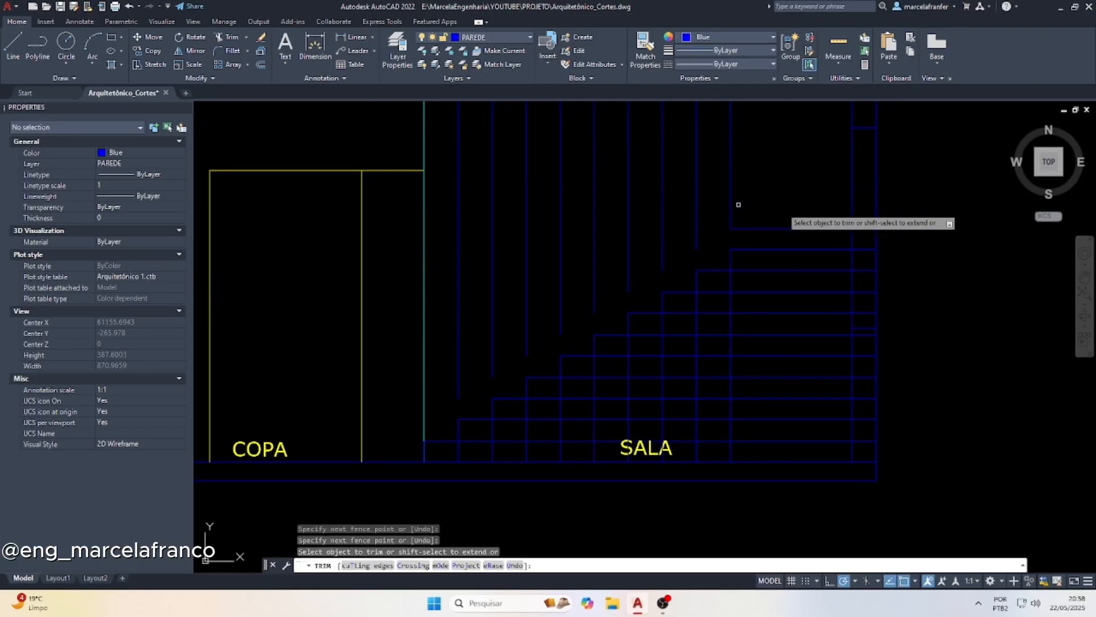
Delete the leftover riser pieces above the stair profile together with the topmost step-height line
key("Escape")
left_click(744, 235)
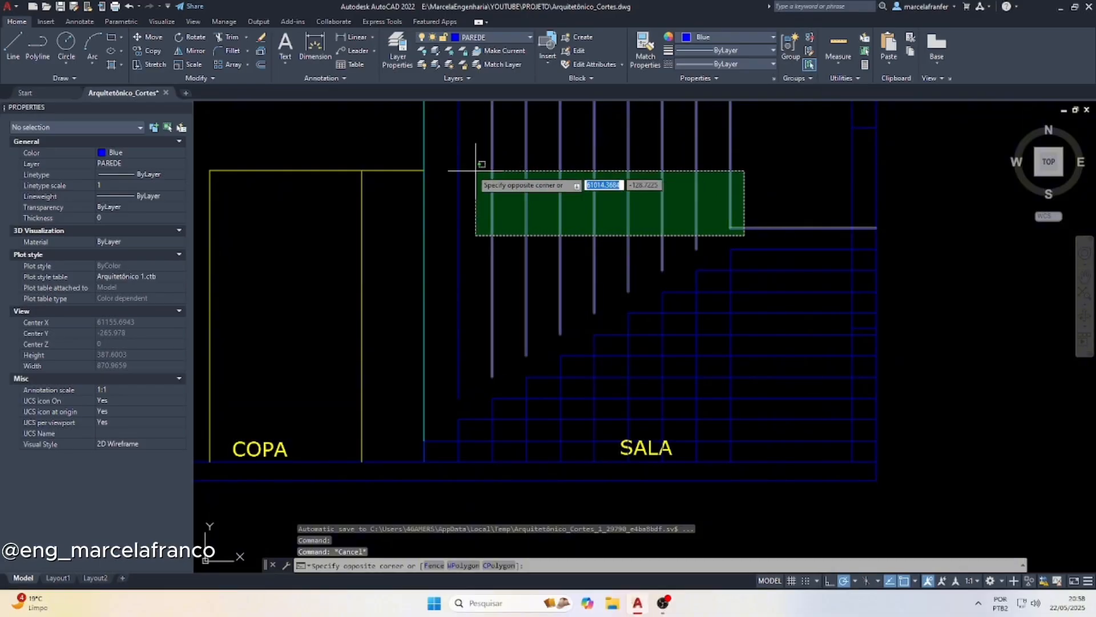
left_click(453, 163)
key("Delete")
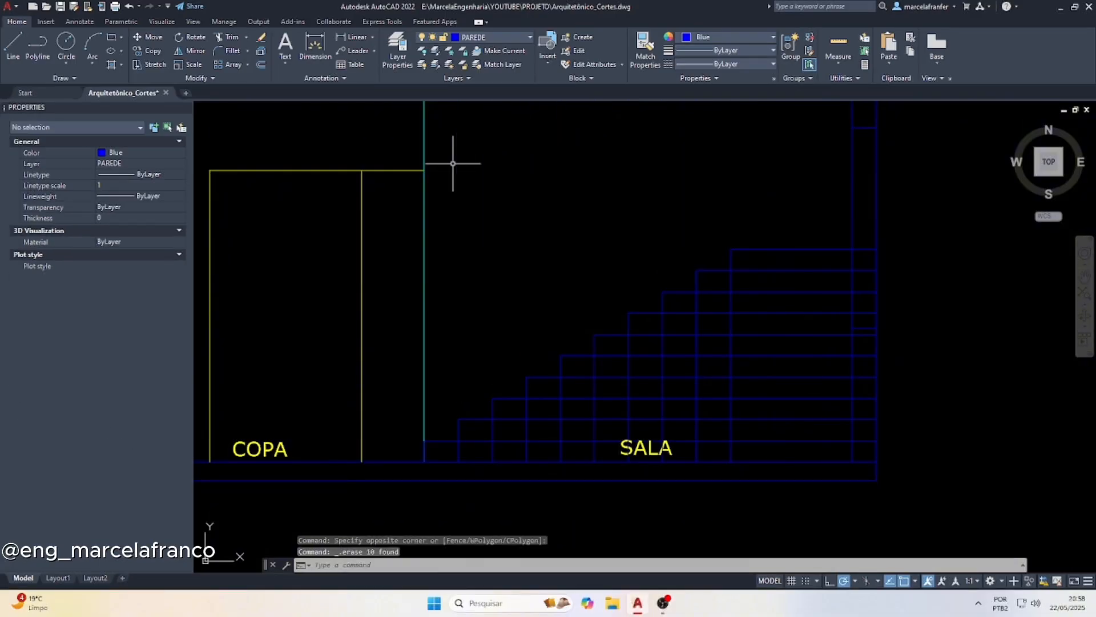
key("Escape")
key("Escape")
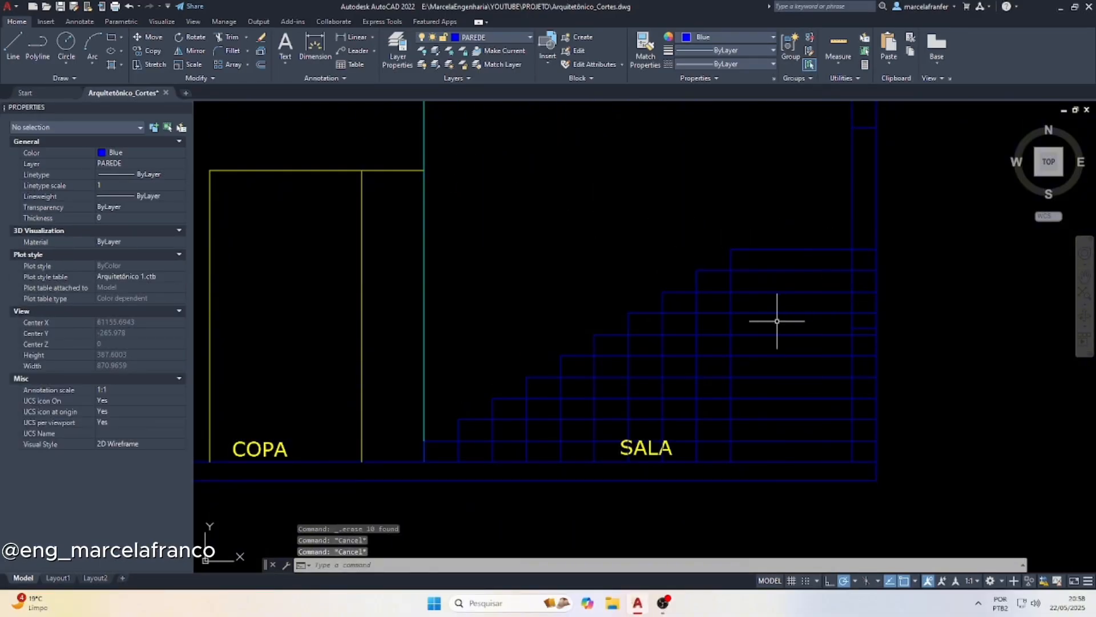
Trim the step-height and riser lines just beneath the stair profile along a diagonal fence from the top step to the first
type("tr")
key("space")
left_click(775, 262)
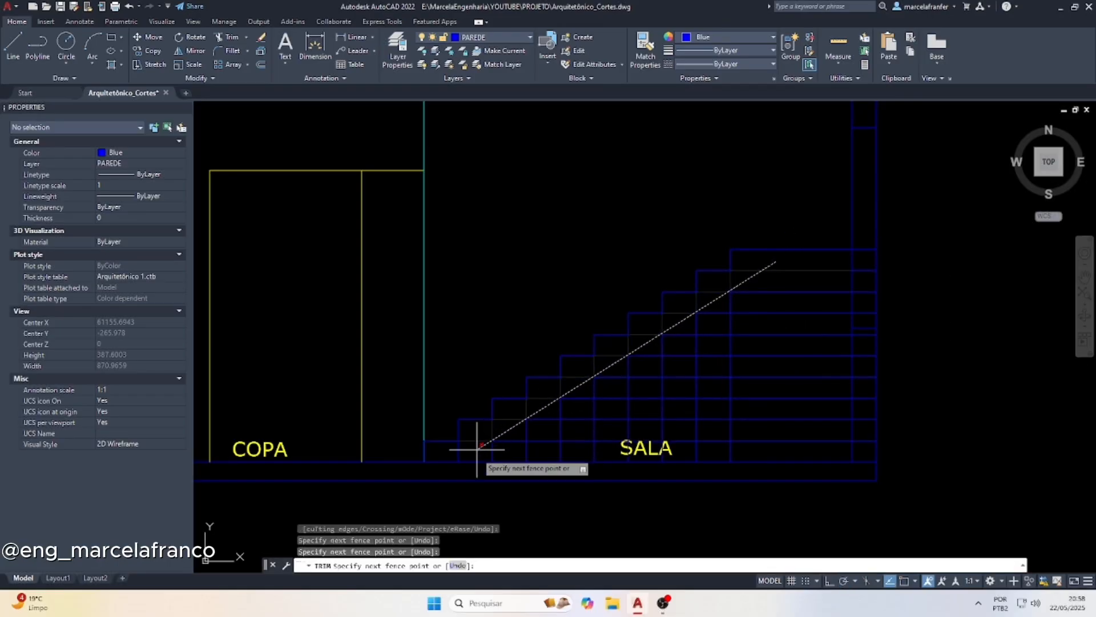
key("Return")
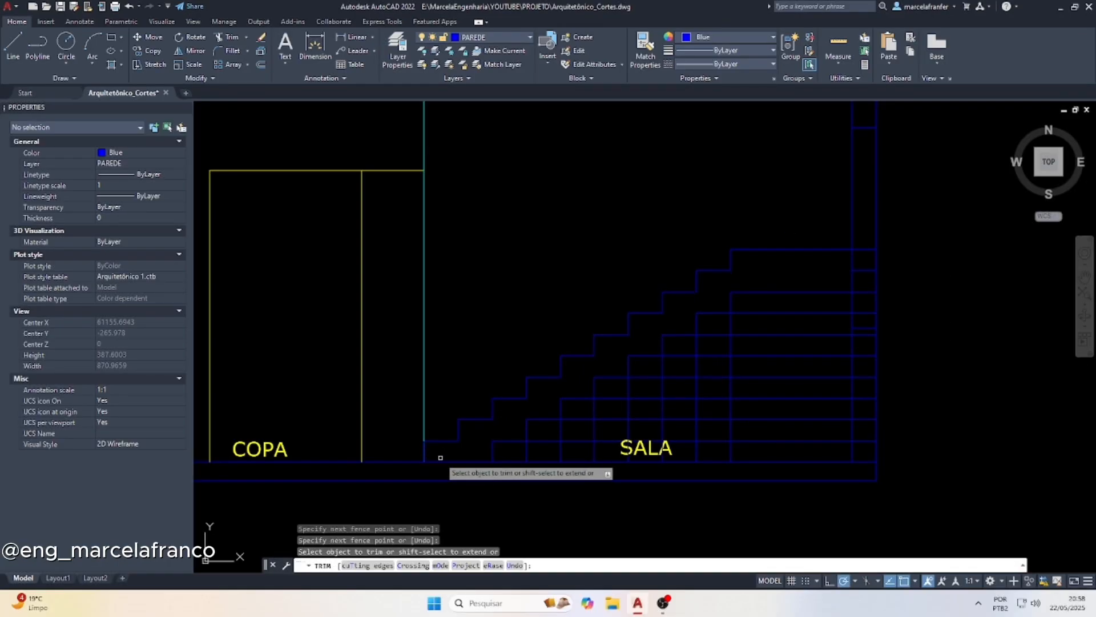
key("Escape")
key("Escape")
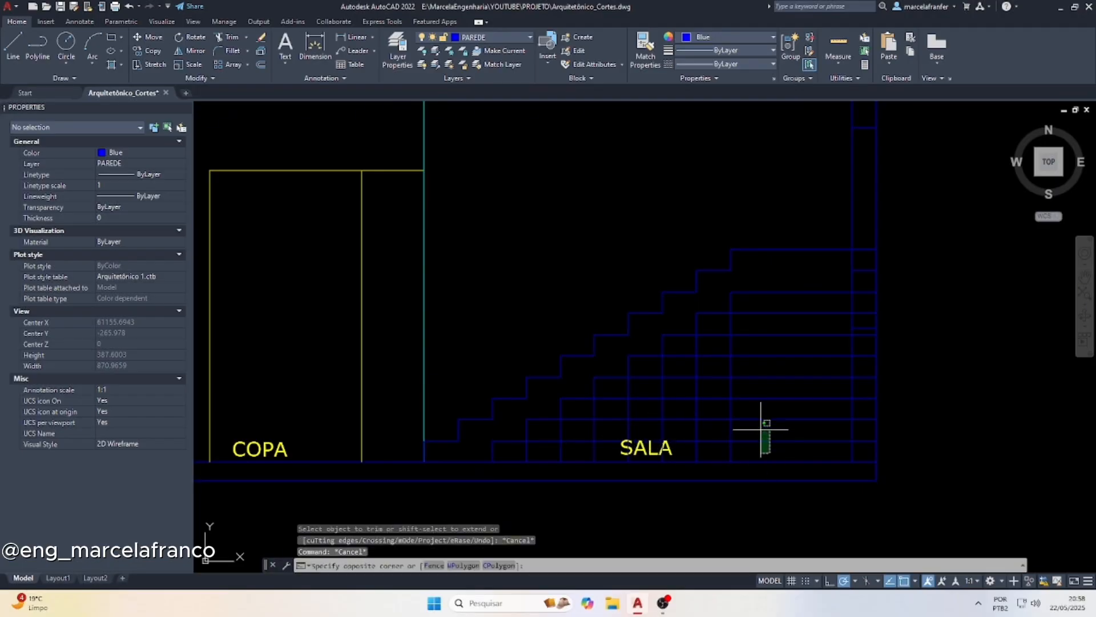
Delete the leftover horizontal step-height lines and vertical riser pieces beneath the stair profile in SALA
left_click(714, 294)
key("Delete")
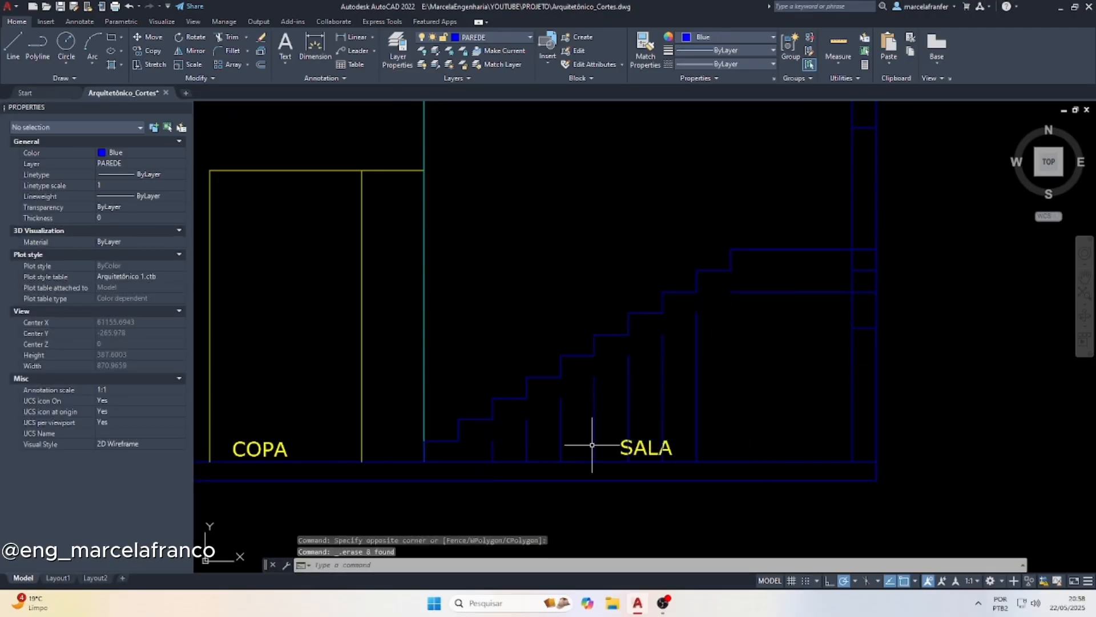
left_click(700, 421)
left_click(521, 435)
key("Delete")
left_click(501, 445)
left_click(495, 450)
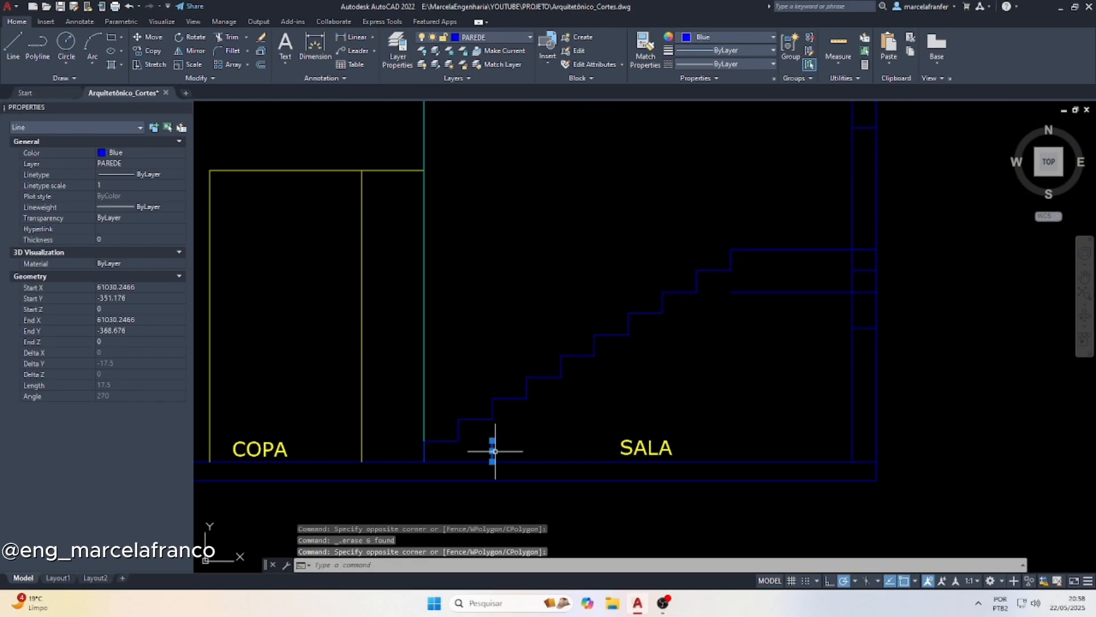
key("Delete")
Delete the remaining height line under the landing and the two short line pieces left inside the outer SALA wall
left_click(812, 330)
left_click(801, 270)
key("Delete")
left_click(833, 267)
left_click(898, 390)
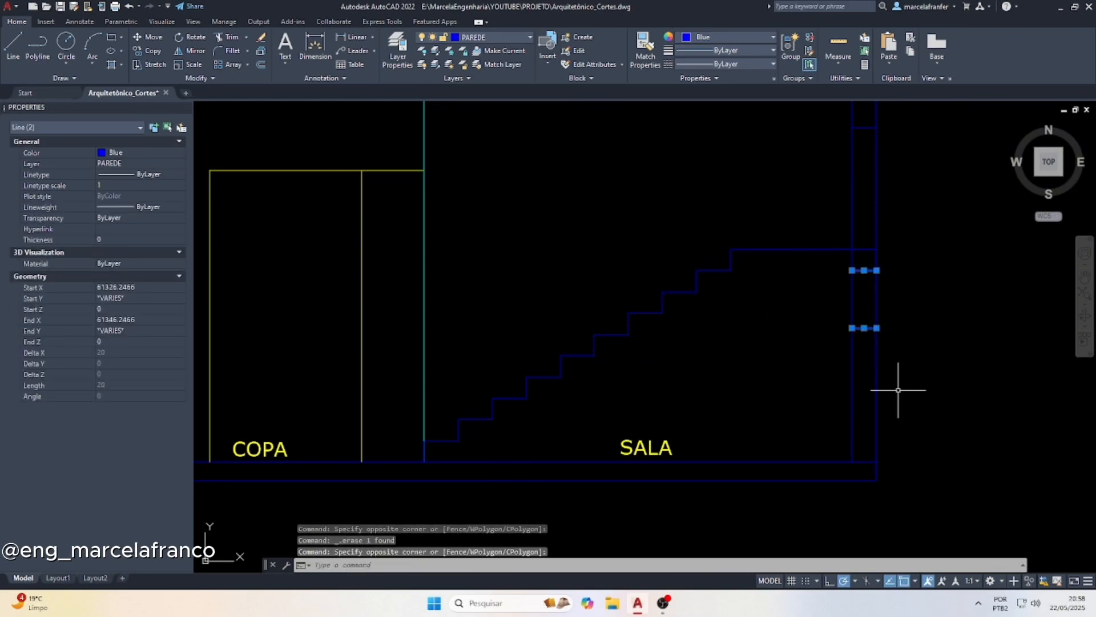
key("Delete")
Offset the stair landing line downward by 10 to give the landing its slab thickness
scroll(740, 385, "down", 3)
scroll(770, 335, "down", 2)
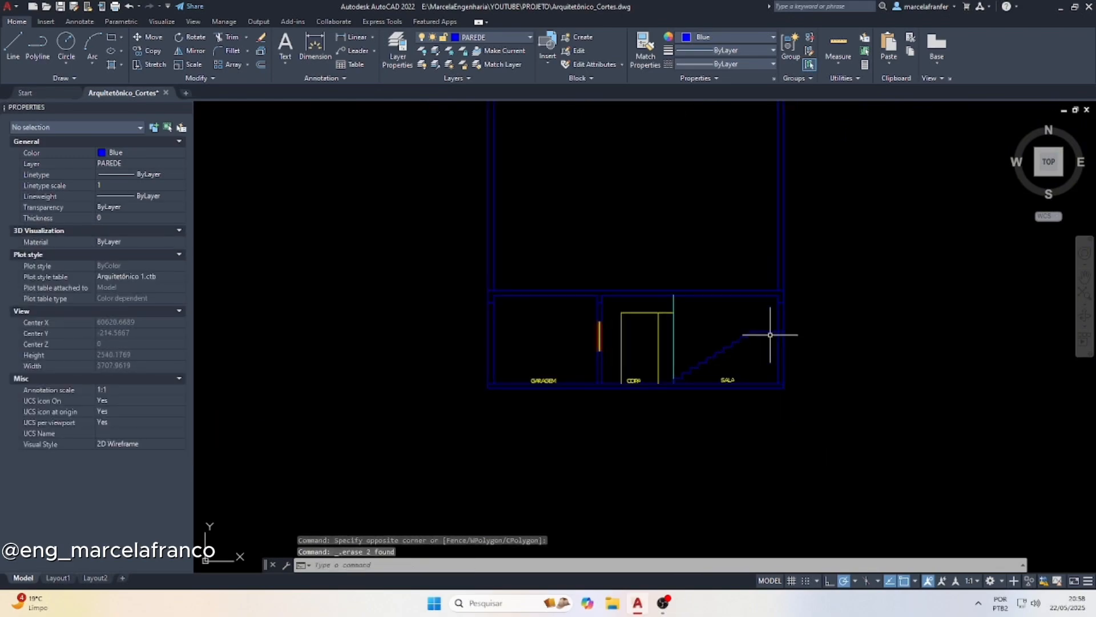
scroll(774, 335, "up", 2)
scroll(737, 367, "up", 2)
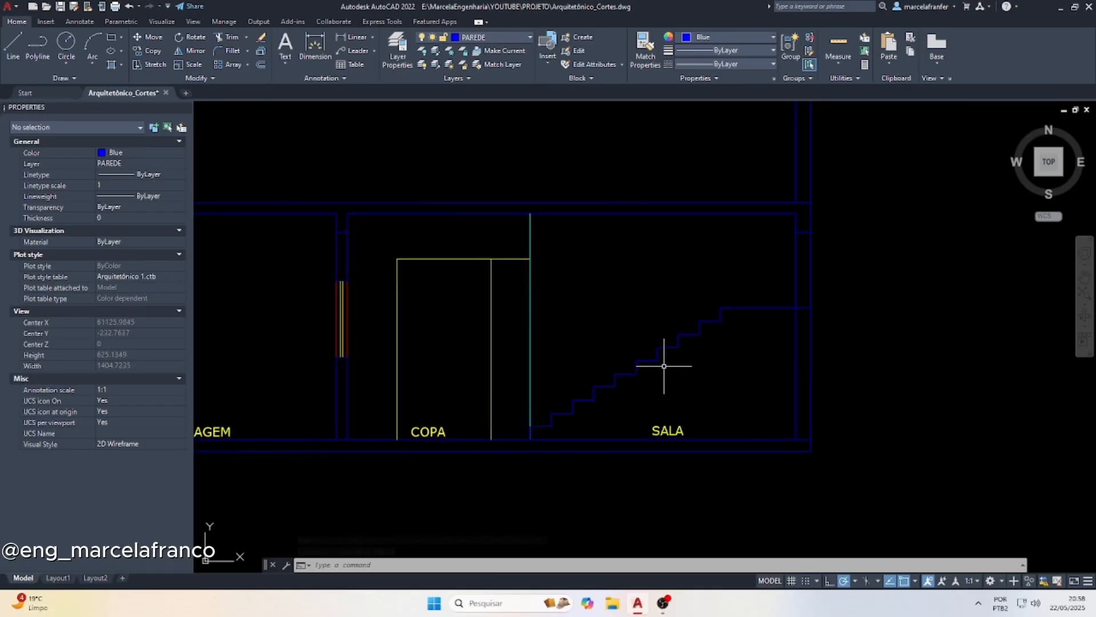
type("o")
key("Return")
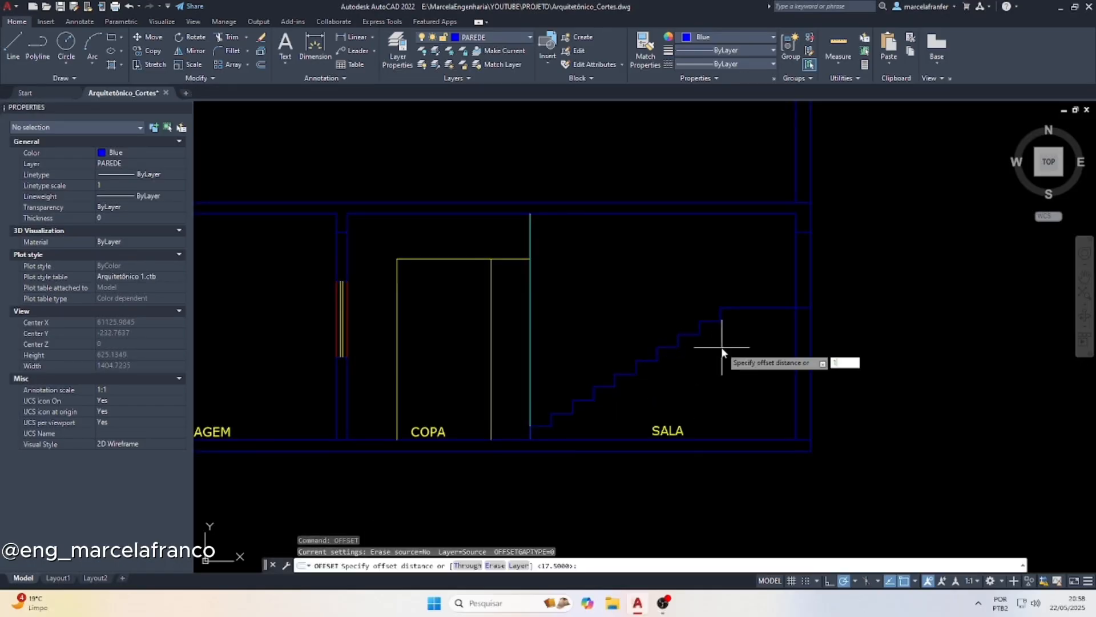
key("Return")
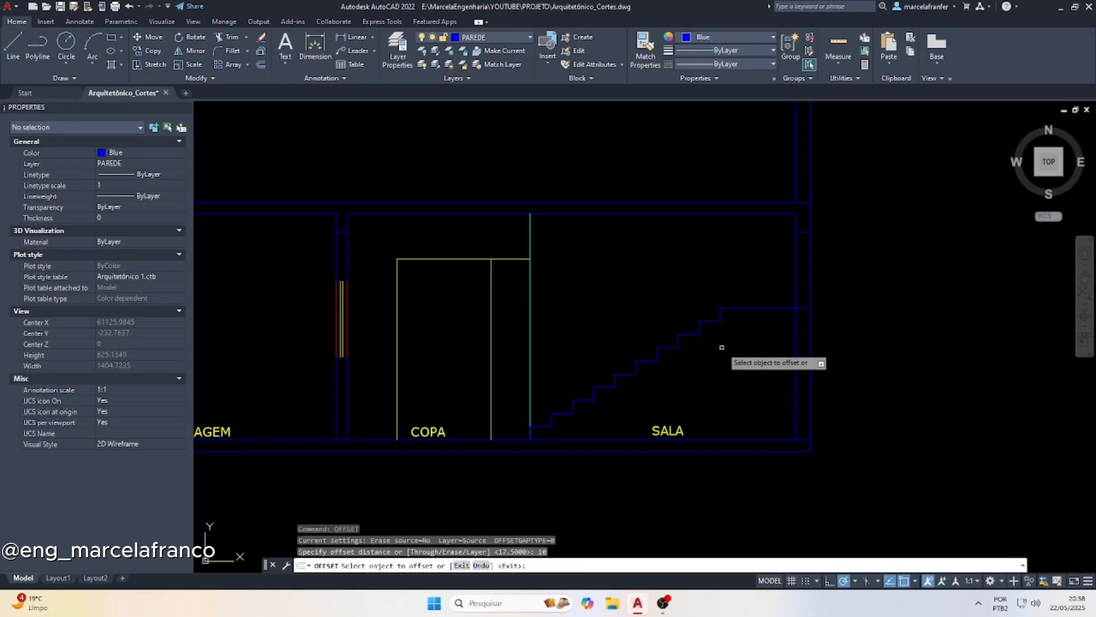
left_click(763, 307)
left_click(760, 355)
scroll(673, 388, "down", 6)
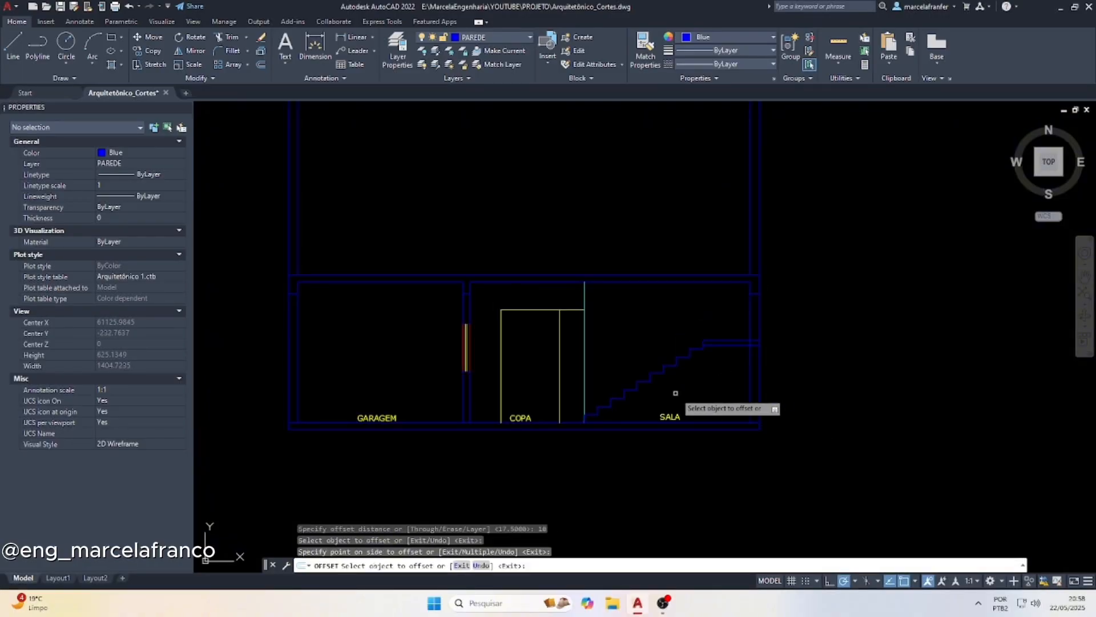
key("Escape")
key("Escape")
Draw a sloped line from the midpoint of the uppermost tread below the landing down to the midpoint of the first tread
middle_click_drag(689, 151, 641, 326)
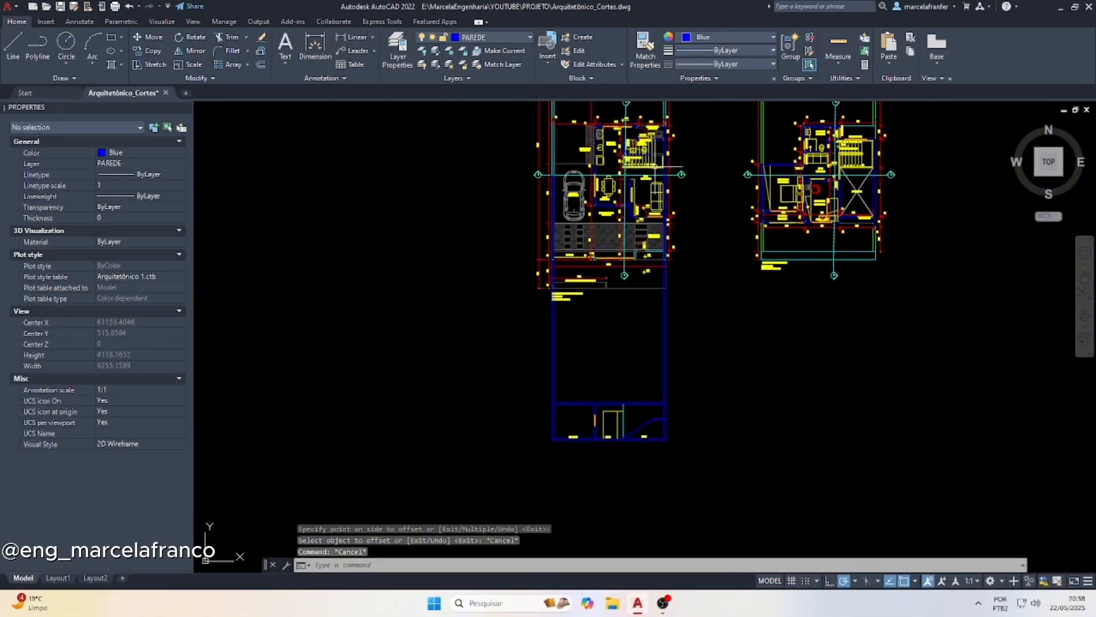
scroll(655, 167, "up", 3)
scroll(661, 163, "down", 6)
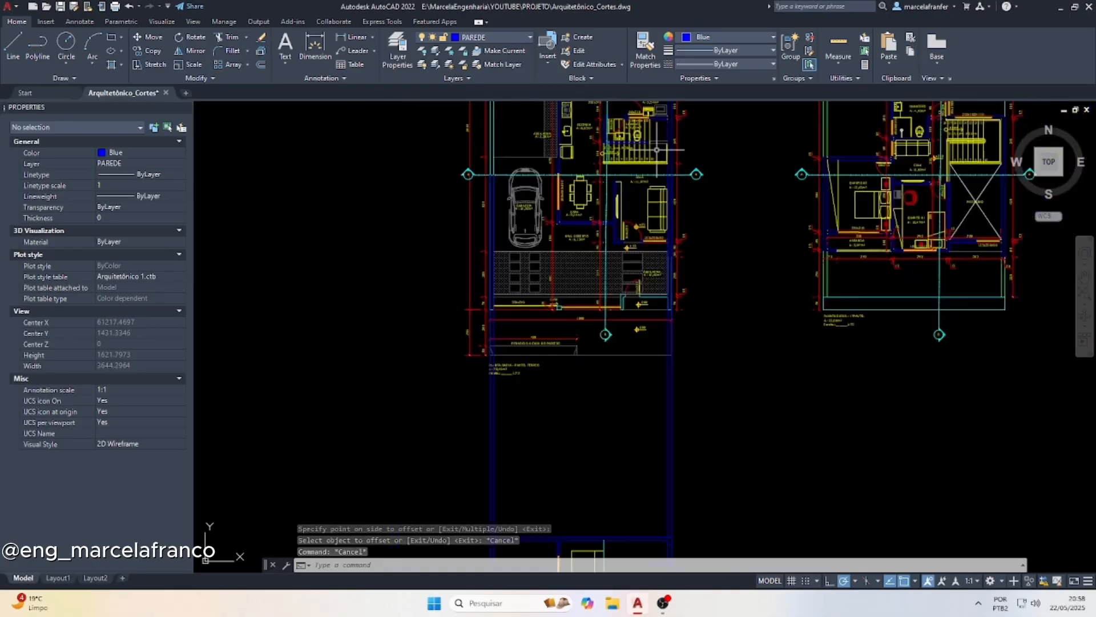
scroll(656, 343, "up", 6)
scroll(647, 320, "up", 5)
key("Escape")
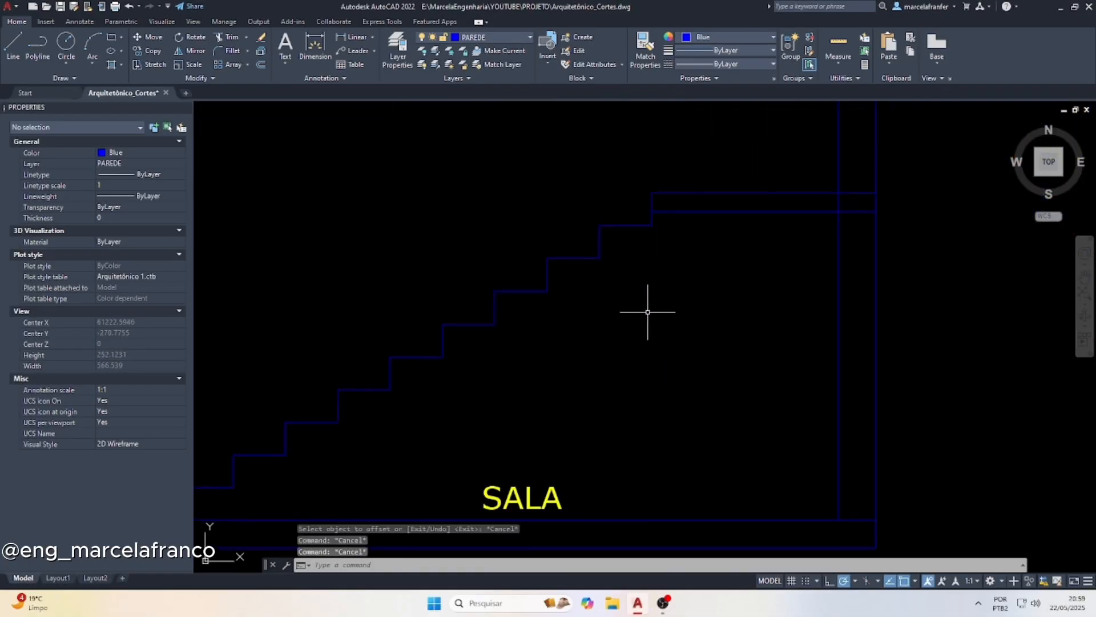
type("l")
key("Return")
left_click(652, 197)
scroll(685, 235, "down", 4)
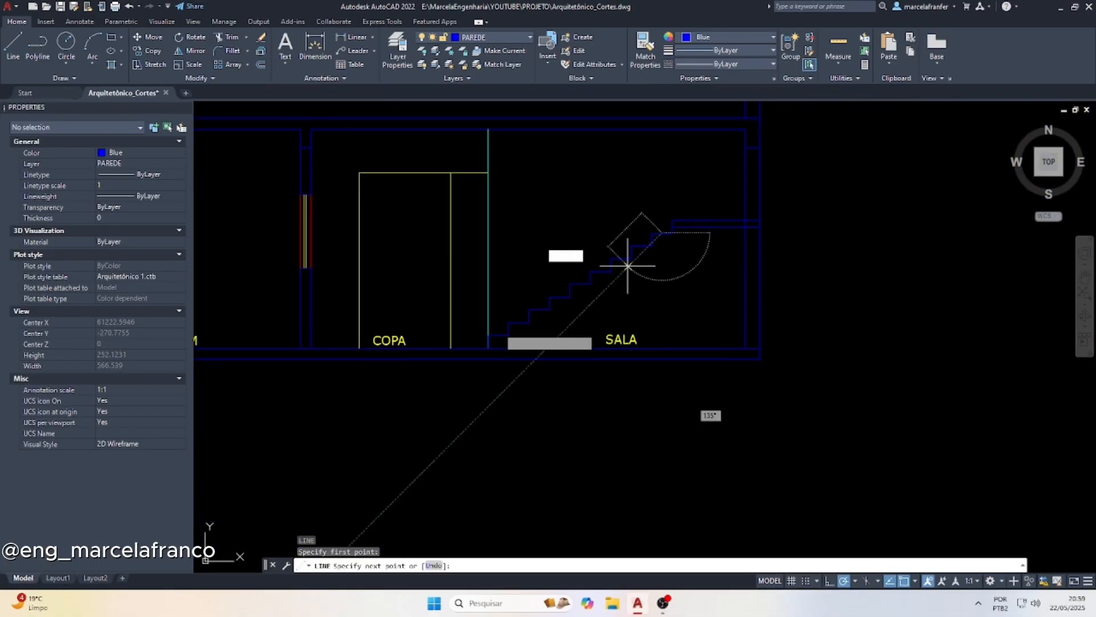
scroll(494, 342, "up", 4)
key("Escape")
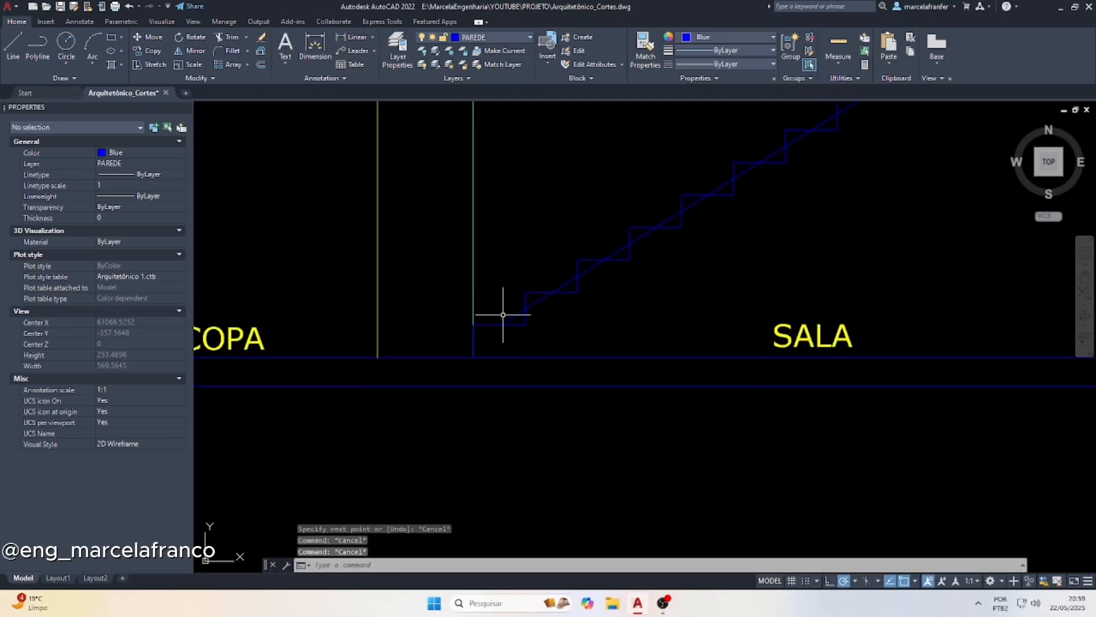
Offset the sloped line 20 toward the underside of the stairs and delete the original line running through the treads
type("of")
key("Return")
key("Return")
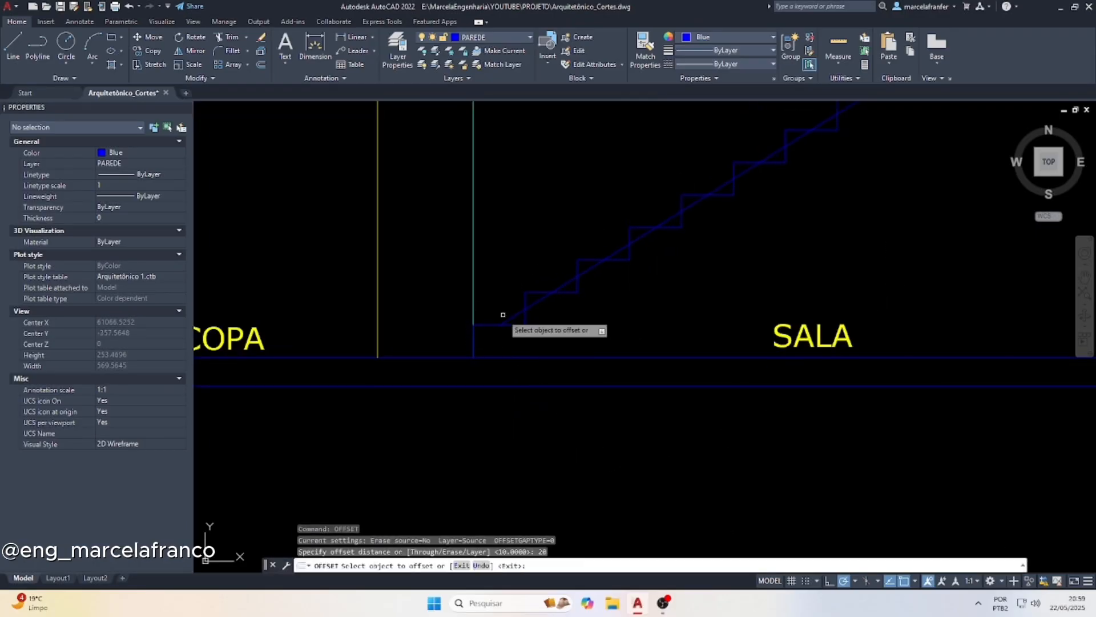
left_click(569, 283)
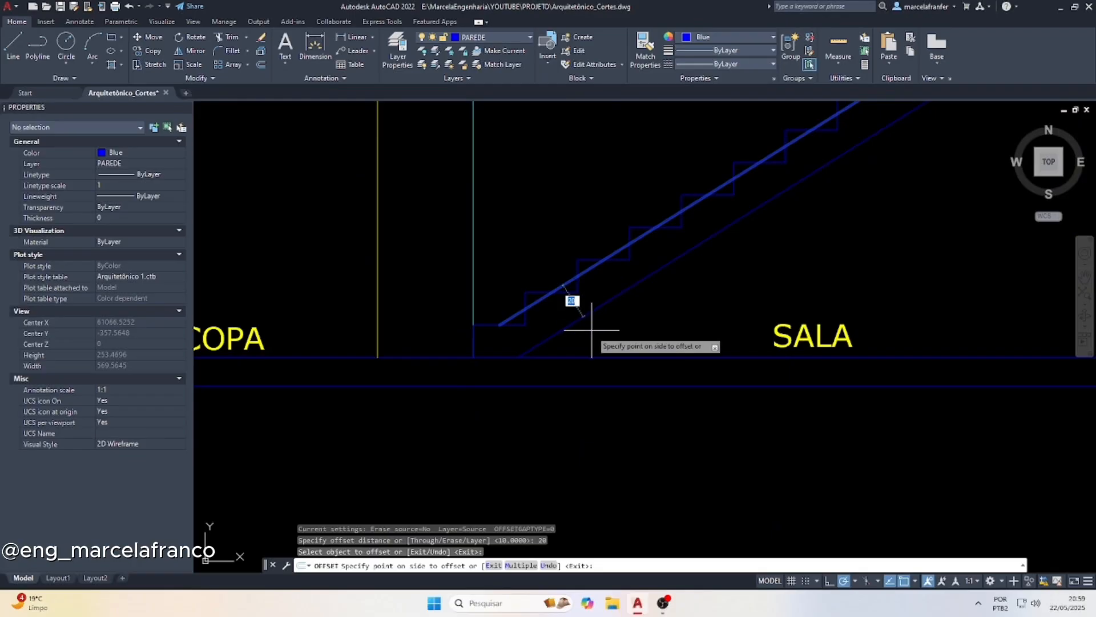
left_click(585, 317)
key("Escape")
left_click(566, 281)
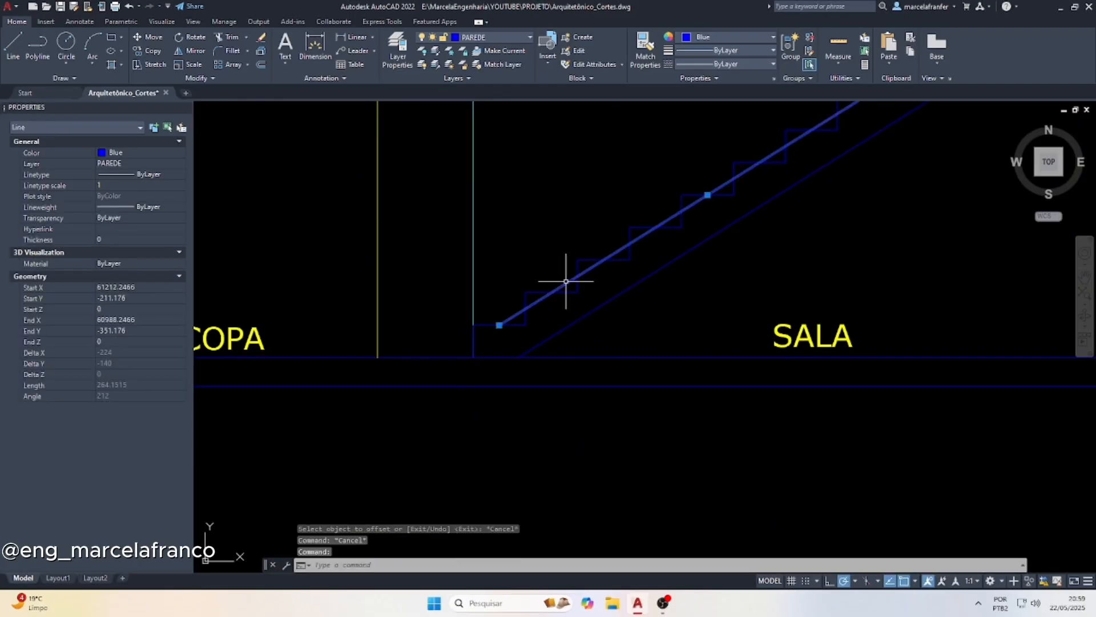
key("Delete")
Extend the lower end of the sloped stair underside line to the SALA floor line
left_click(590, 354)
type("e")
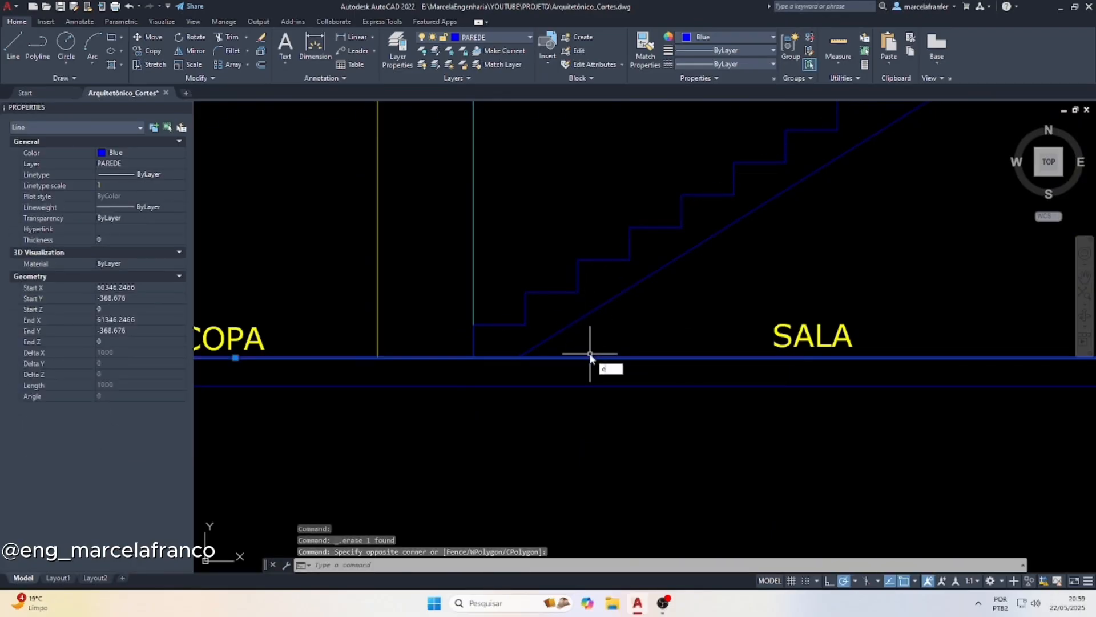
type("x")
key("Return")
left_click(588, 322)
left_click(553, 309)
scroll(540, 397, "down", 6)
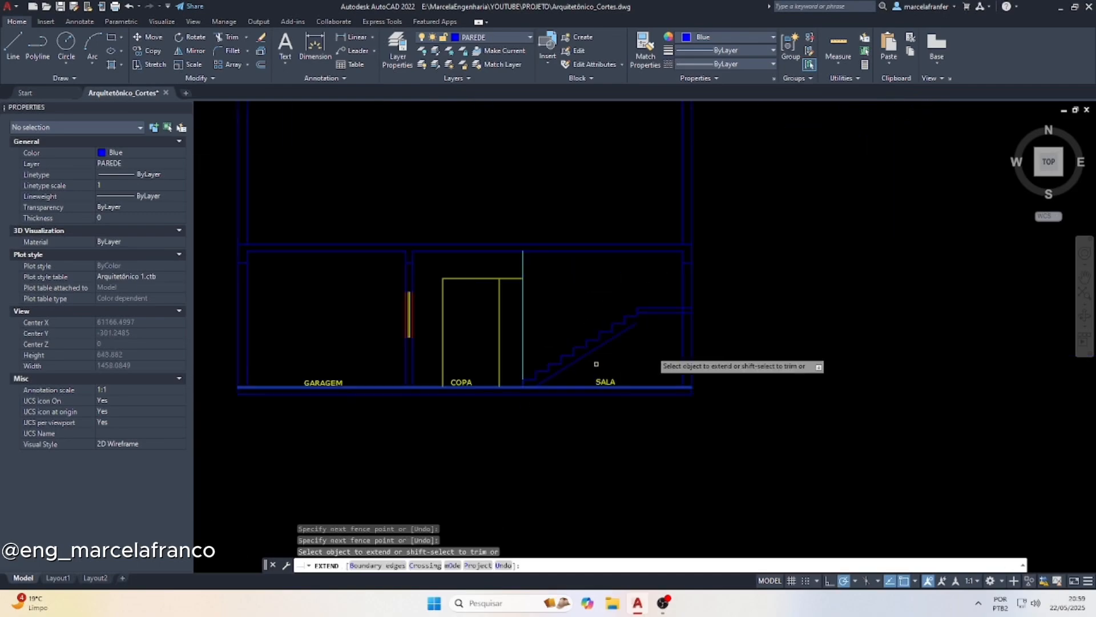
scroll(657, 315, "up", 10)
key("Escape")
Extend the upper end of the sloped stair underside line to the underside line of the landing
left_click(621, 316)
left_click(594, 282)
type("e")
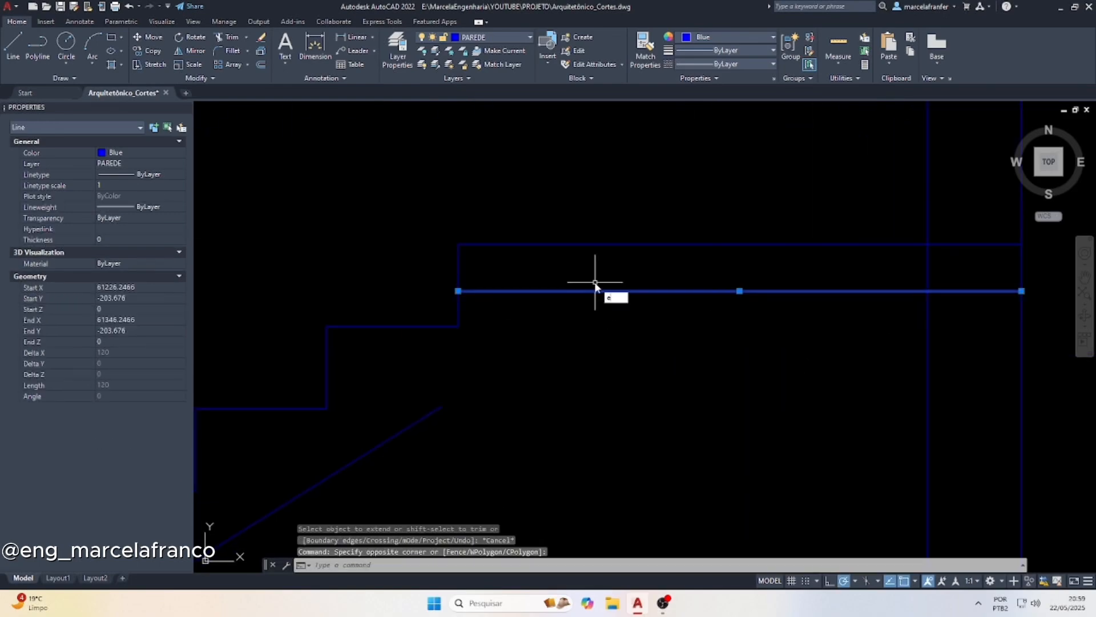
type("x")
key("Return")
left_click(438, 448)
left_click(398, 372)
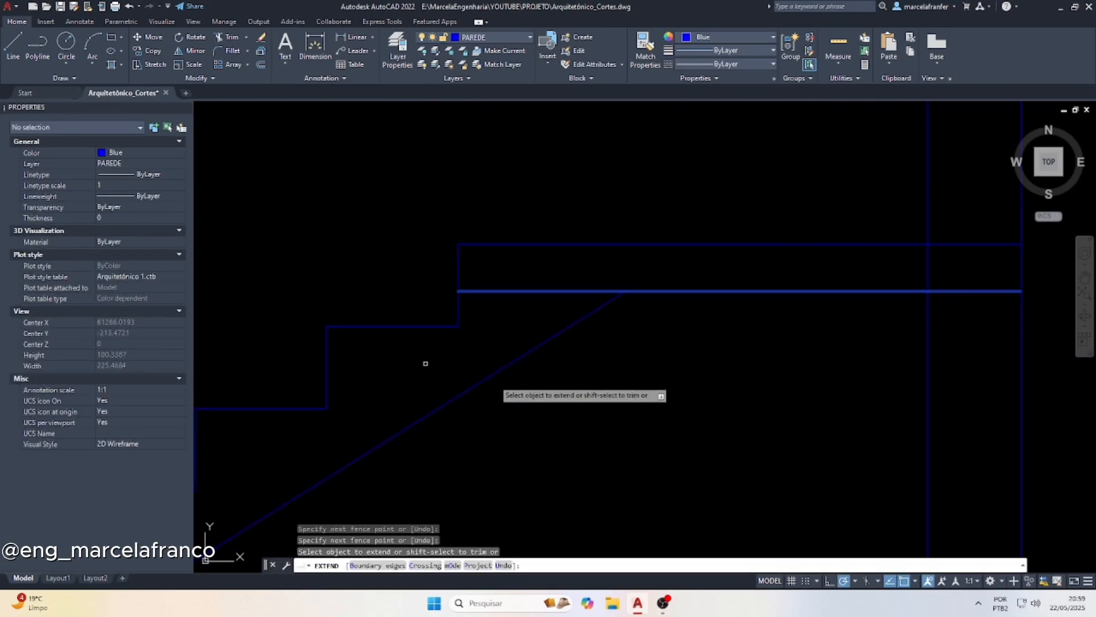
key("Escape")
Trim the landing underside stub between the last riser and the sloped line, and the inner wall segment crossing the landing
key("Return")
left_click(528, 303)
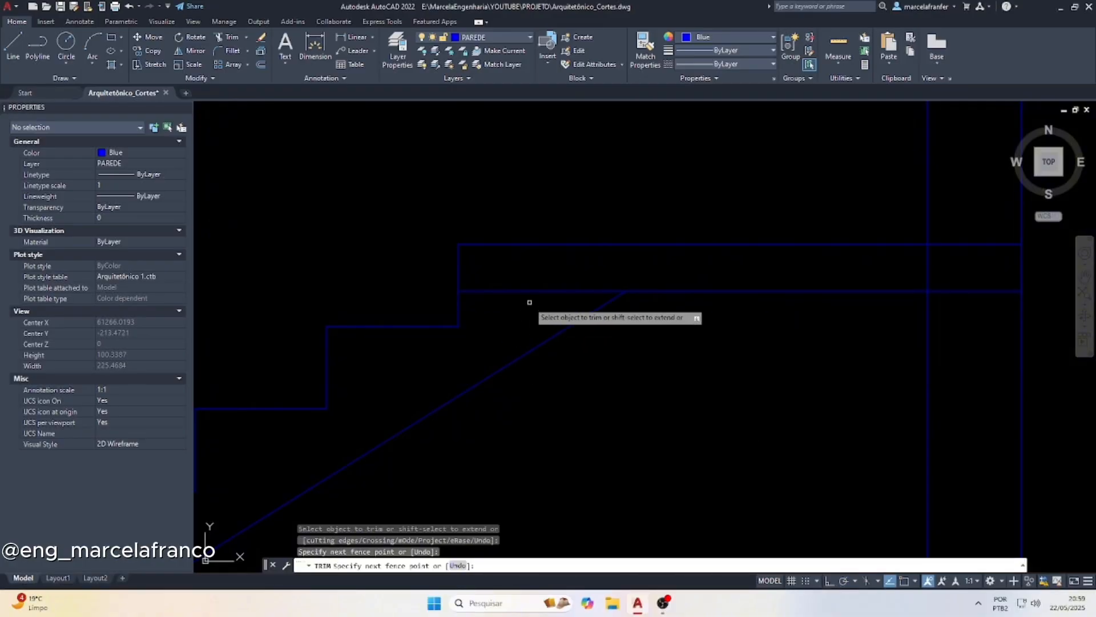
left_click(493, 255)
scroll(618, 301, "down", 3)
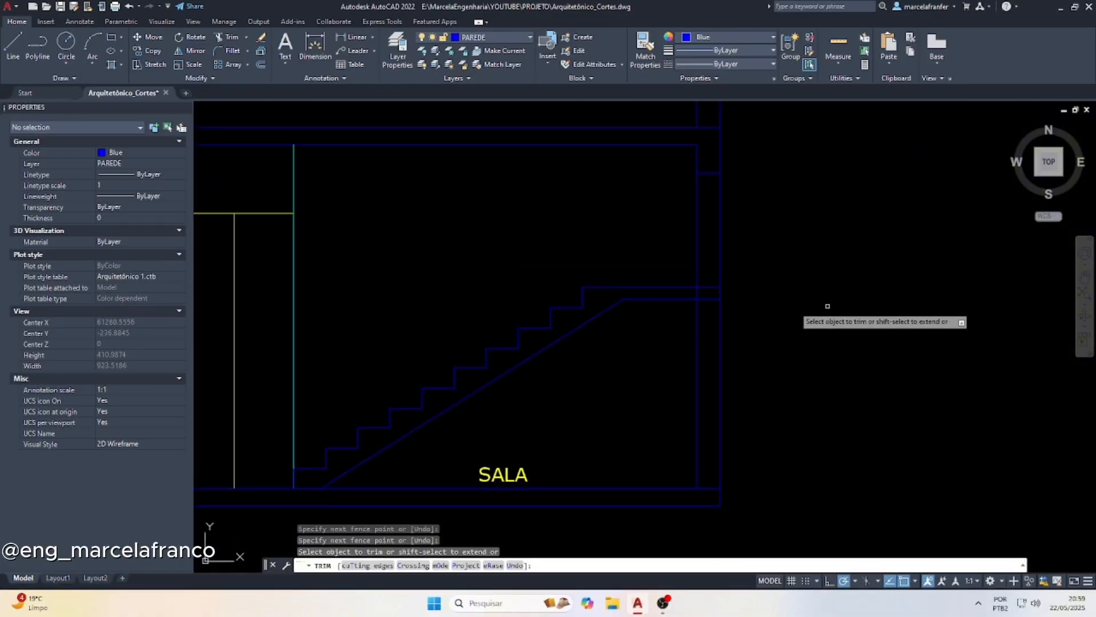
scroll(701, 296, "up", 4)
left_click(680, 290)
left_click(679, 289)
scroll(697, 293, "down", 5)
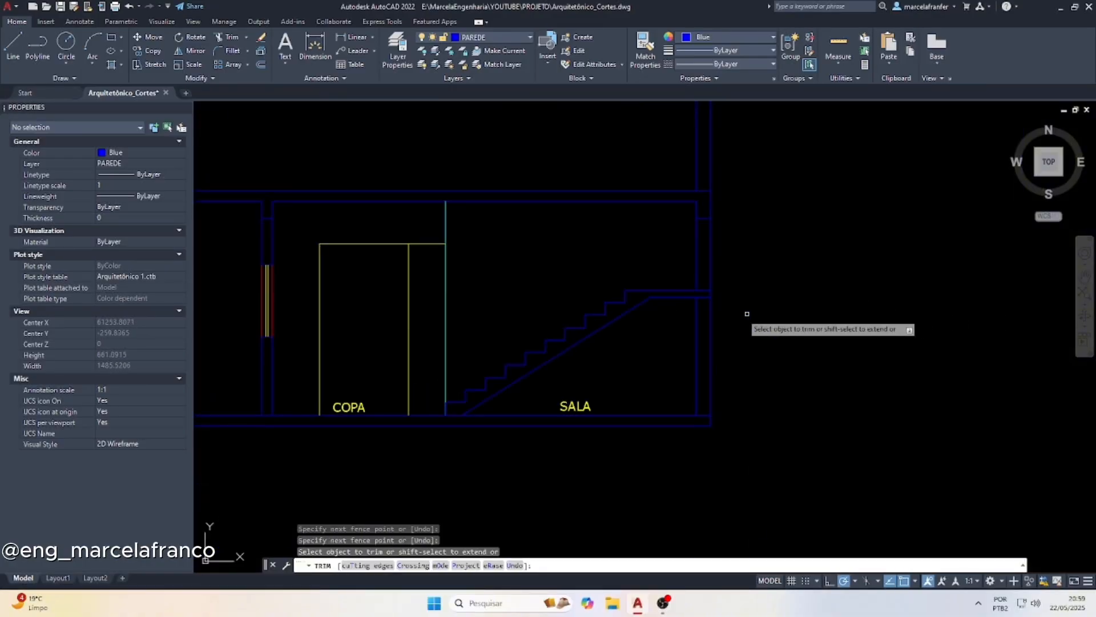
key("Escape")
Copy the ground-floor section with its projection lines under the upper-floor plan, aligned by the left wall's intersection with section line A
scroll(535, 439, "down", 2)
scroll(308, 355, "down", 3)
left_click(585, 454)
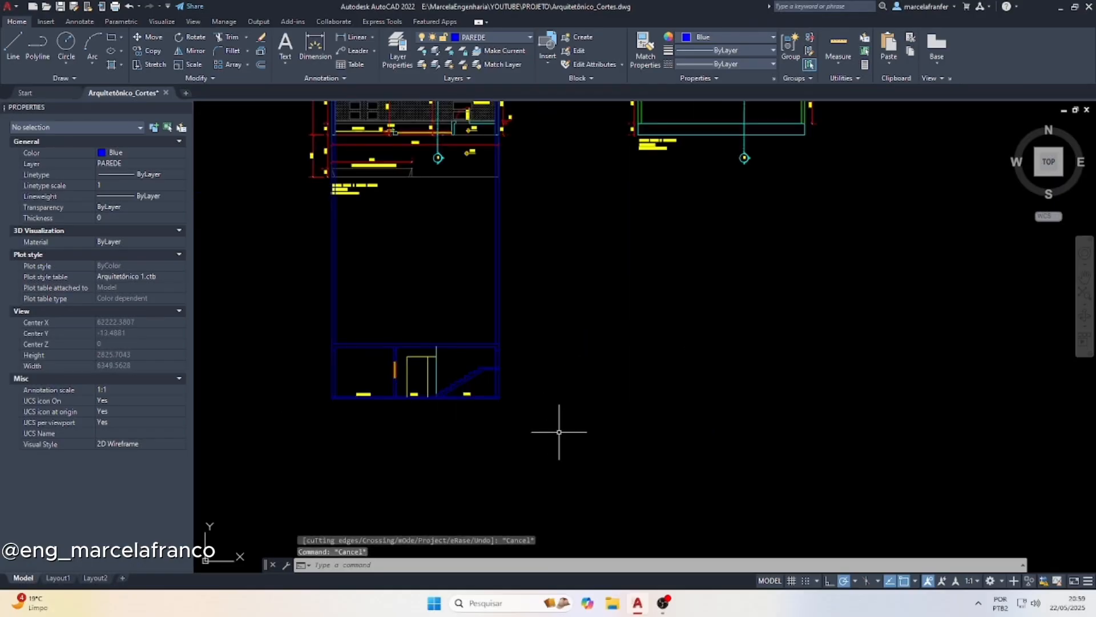
left_click(305, 313)
type("cp")
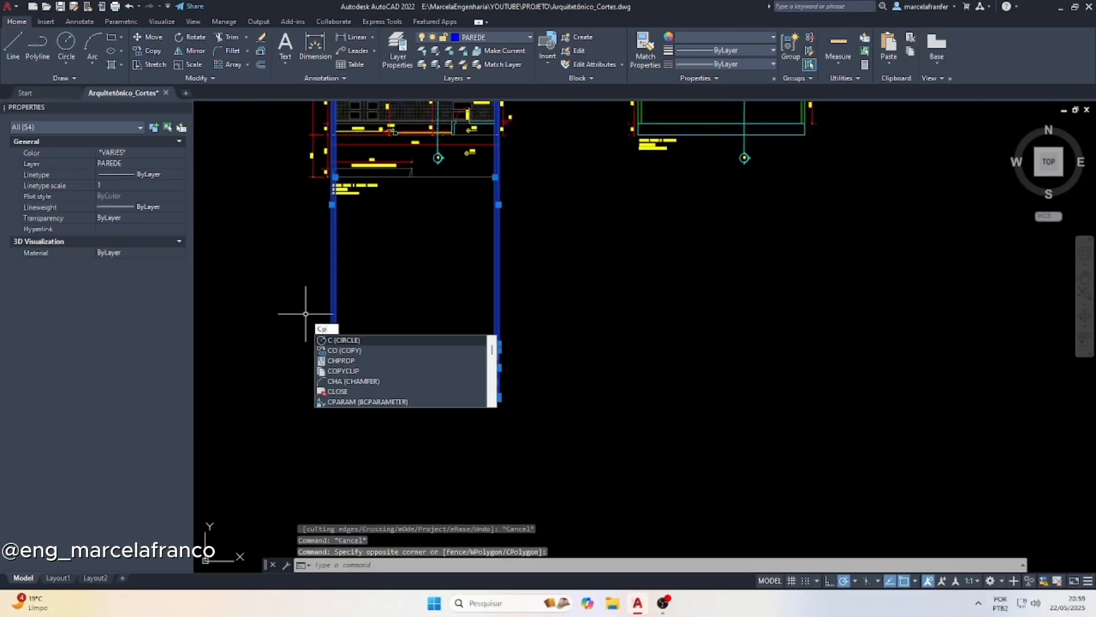
key("Return")
scroll(376, 388, "down", 2)
scroll(354, 152, "up", 2)
scroll(352, 152, "up", 2)
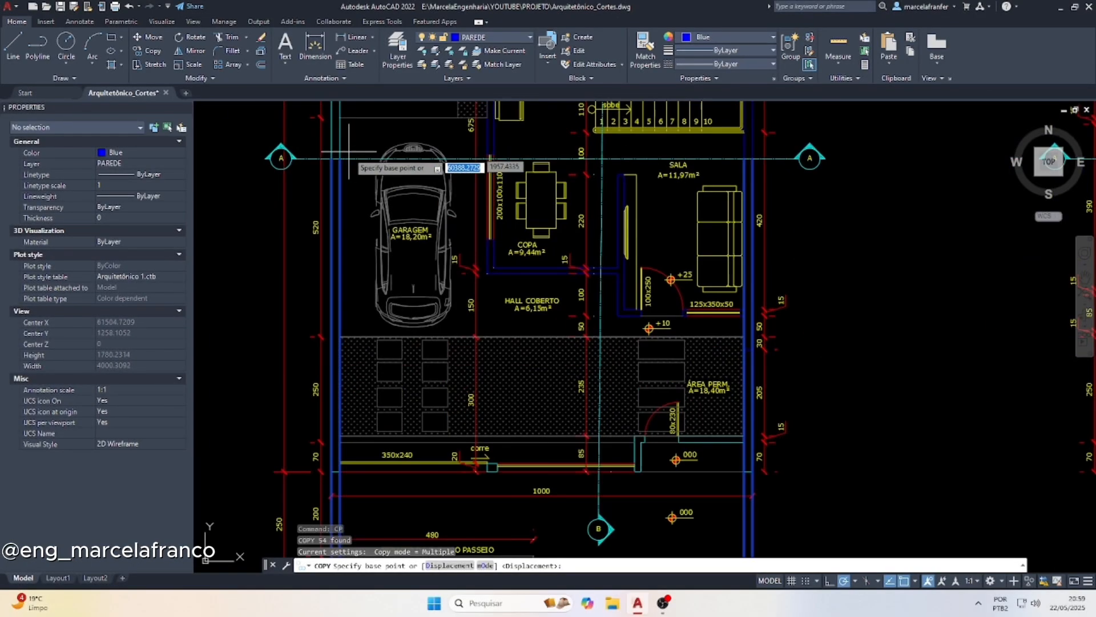
left_click(331, 158)
scroll(400, 229, "down", 3)
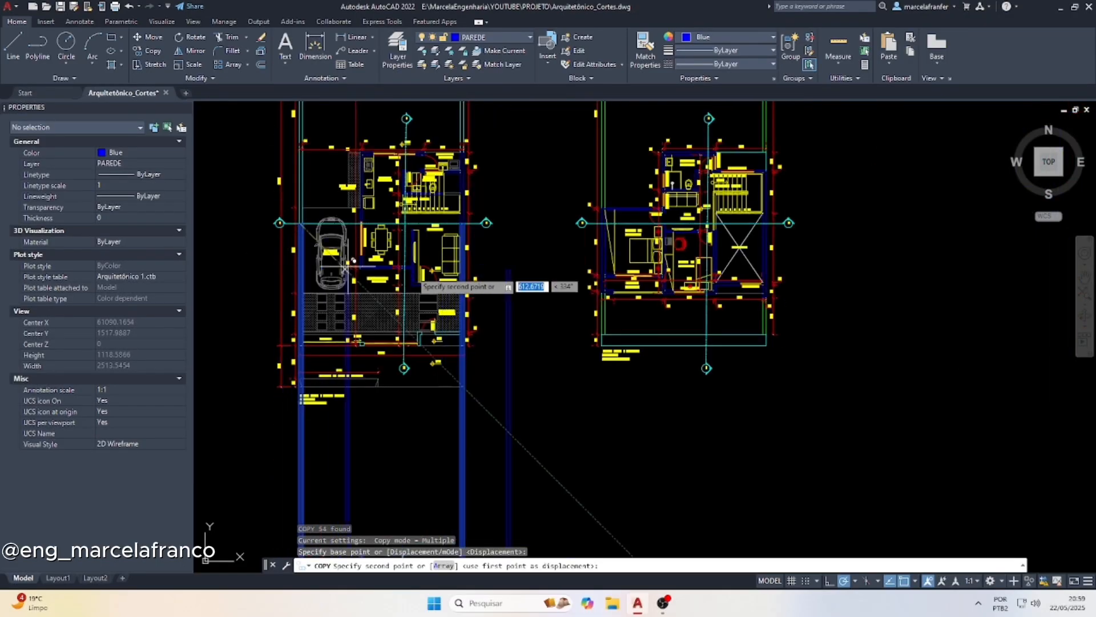
scroll(611, 222, "up", 4)
left_click(549, 221)
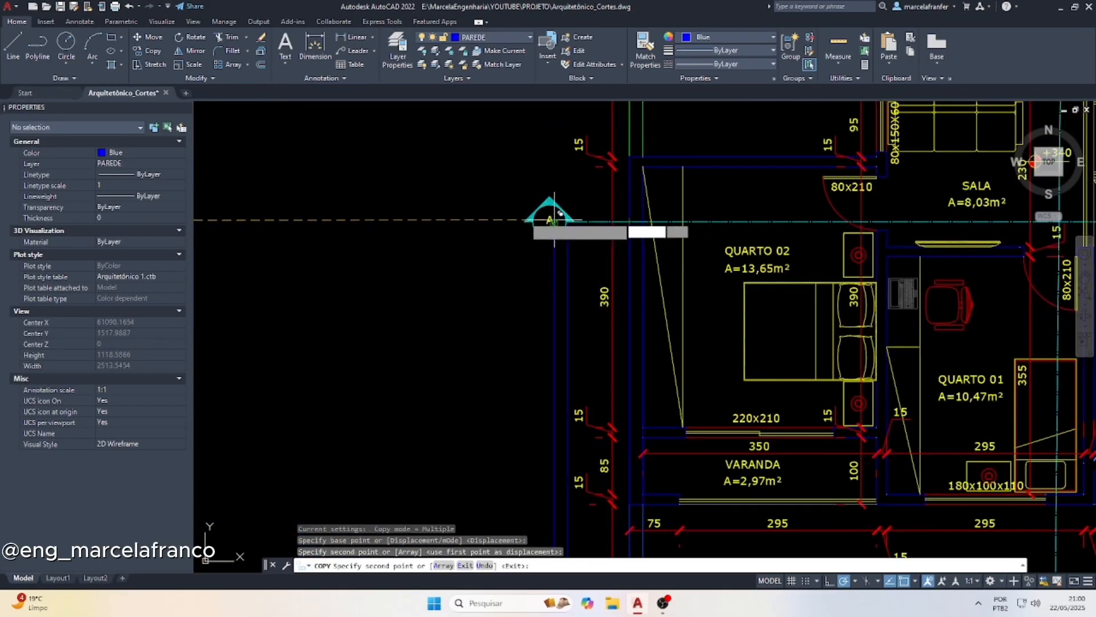
scroll(549, 220, "down", 3)
key("Escape")
key("Escape")
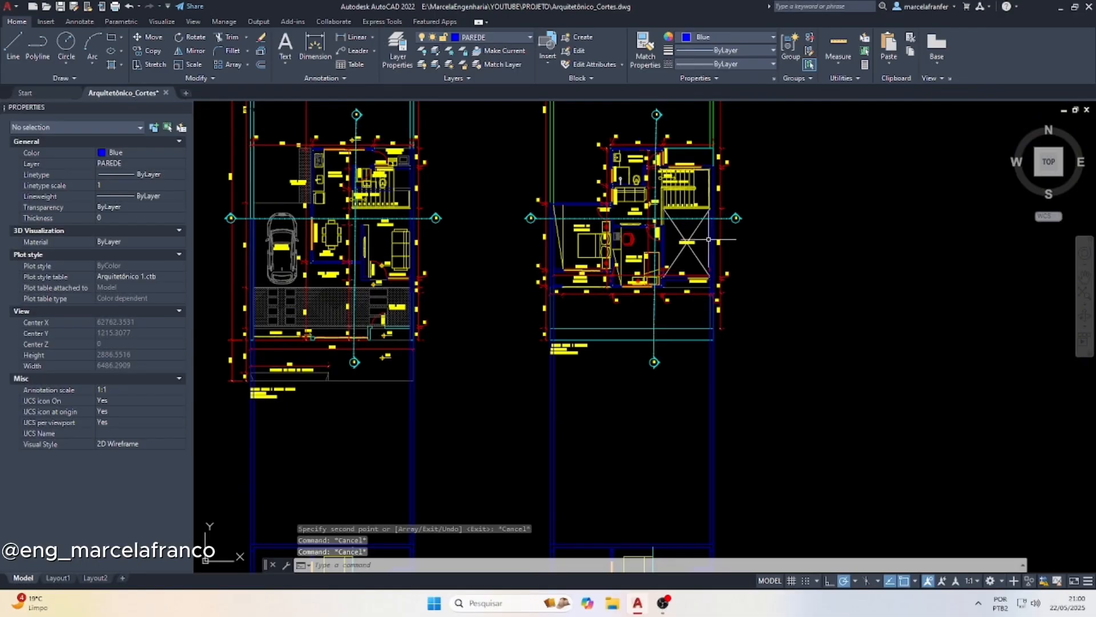
Draw a vertical projection line from the riser line beside step 11 in the upper-floor plan down to the landing edge in the copied section
scroll(709, 239, "up", 5)
scroll(613, 231, "down", 1)
scroll(653, 199, "up", 1)
scroll(661, 173, "down", 1)
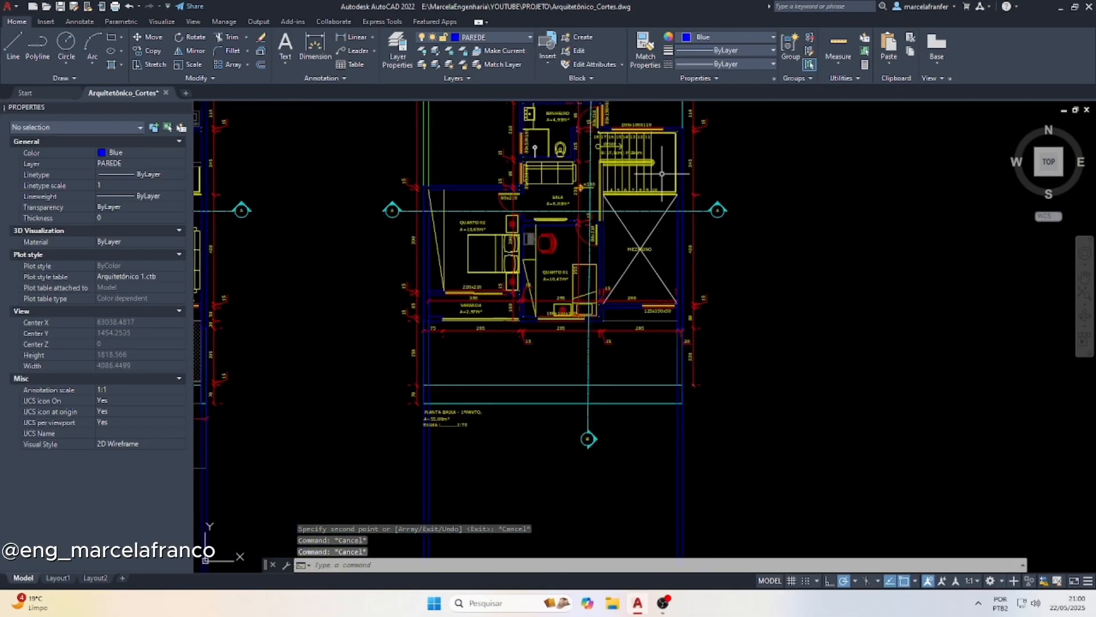
type("L")
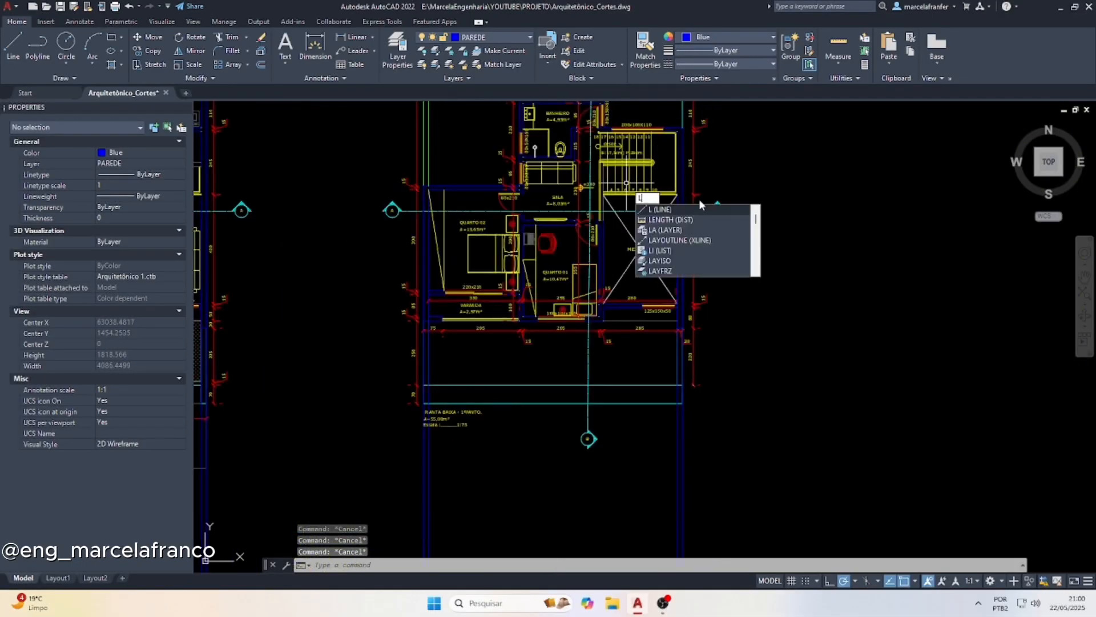
key("Return")
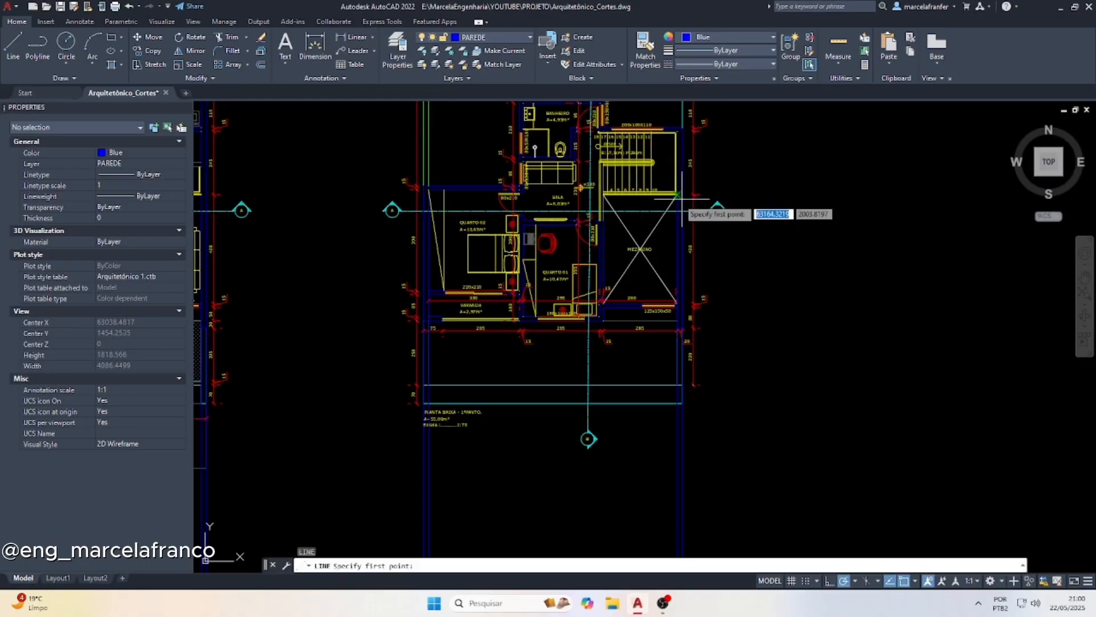
scroll(663, 143, "up", 5)
scroll(629, 140, "up", 4)
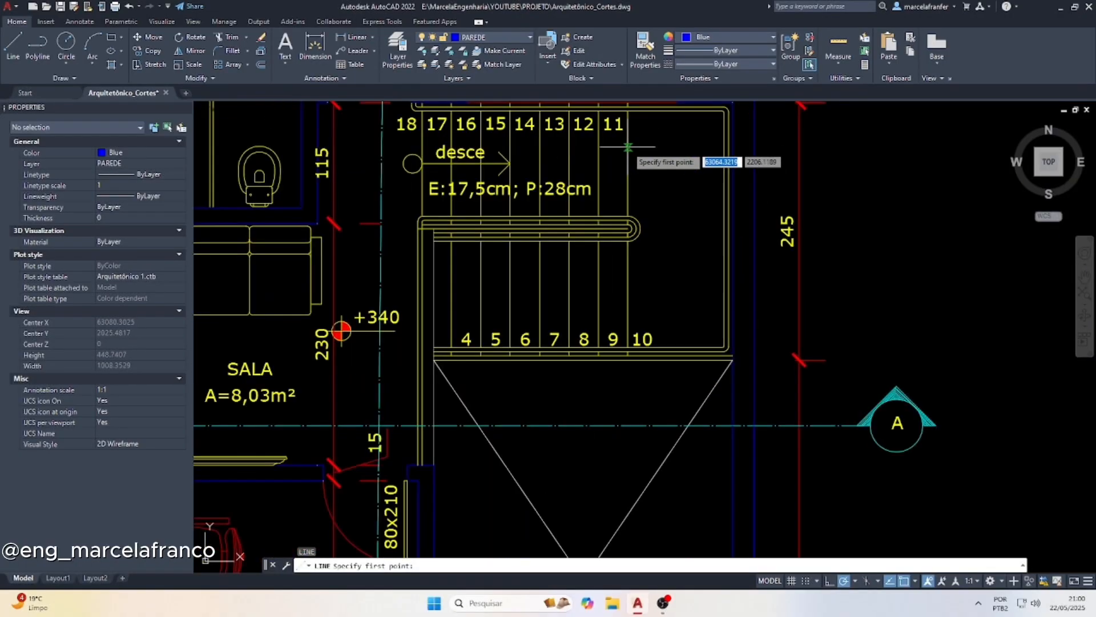
scroll(627, 147, "down", 8)
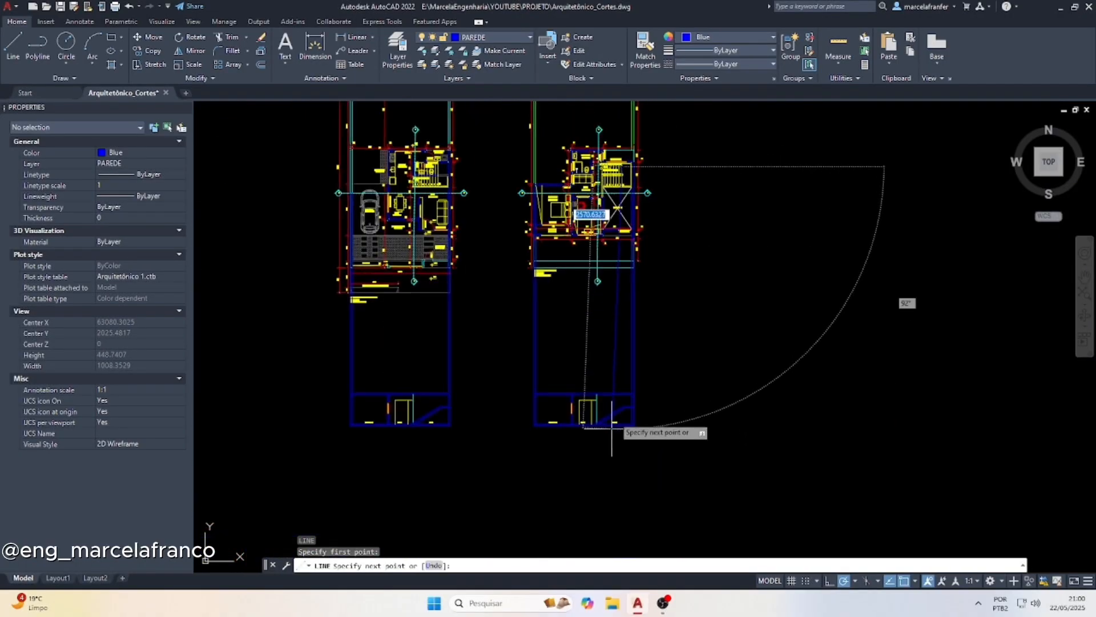
scroll(623, 383, "up", 5)
scroll(620, 394, "up", 3)
scroll(608, 420, "up", 3)
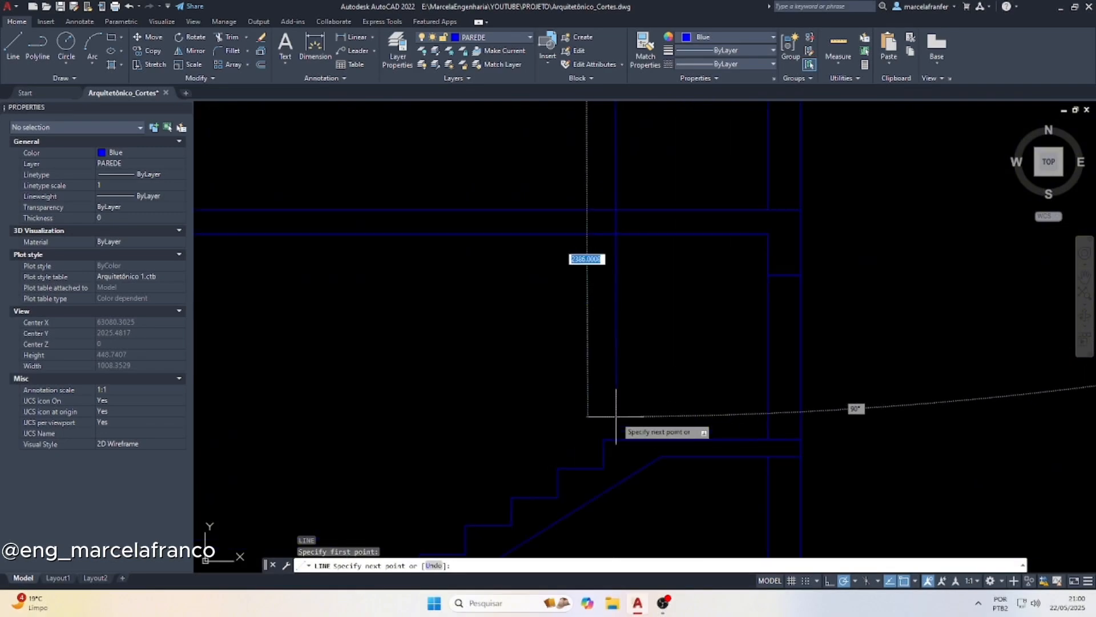
key("Escape")
key("Escape")
scroll(612, 411, "down", 3)
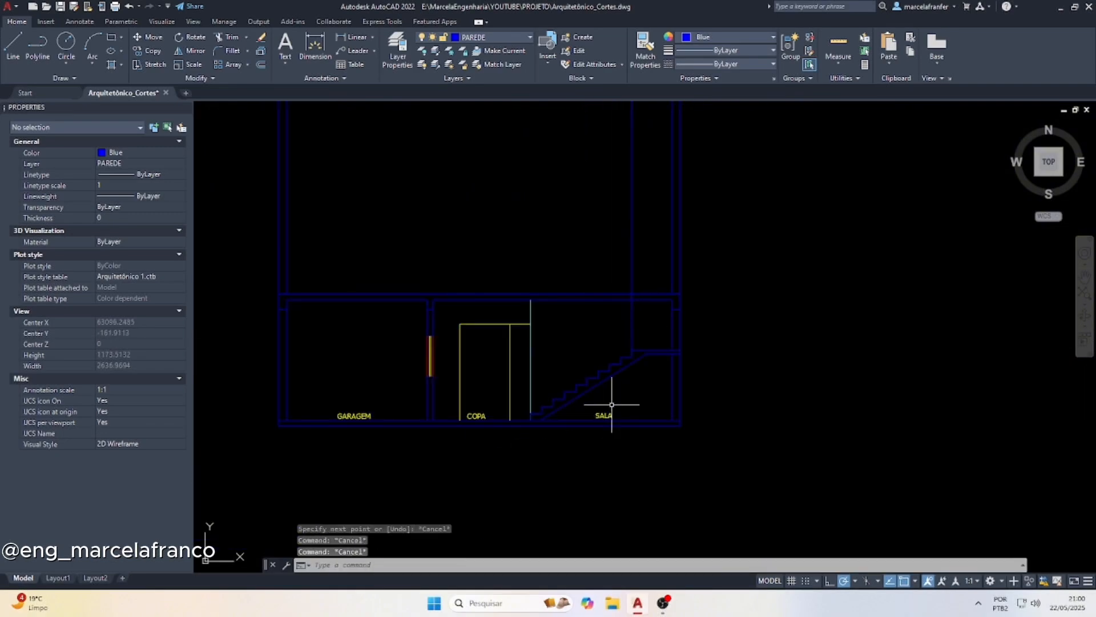
Change the colour of the vertical line between COPA and SALA in the copied section to green
scroll(545, 417, "up", 1)
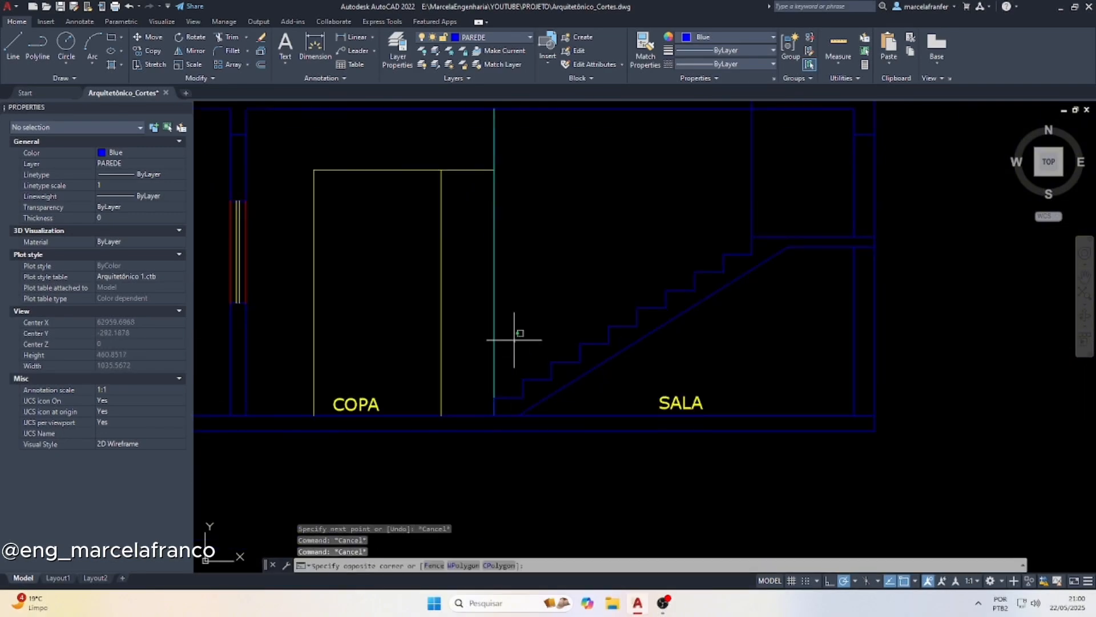
left_click(493, 279)
left_click(727, 37)
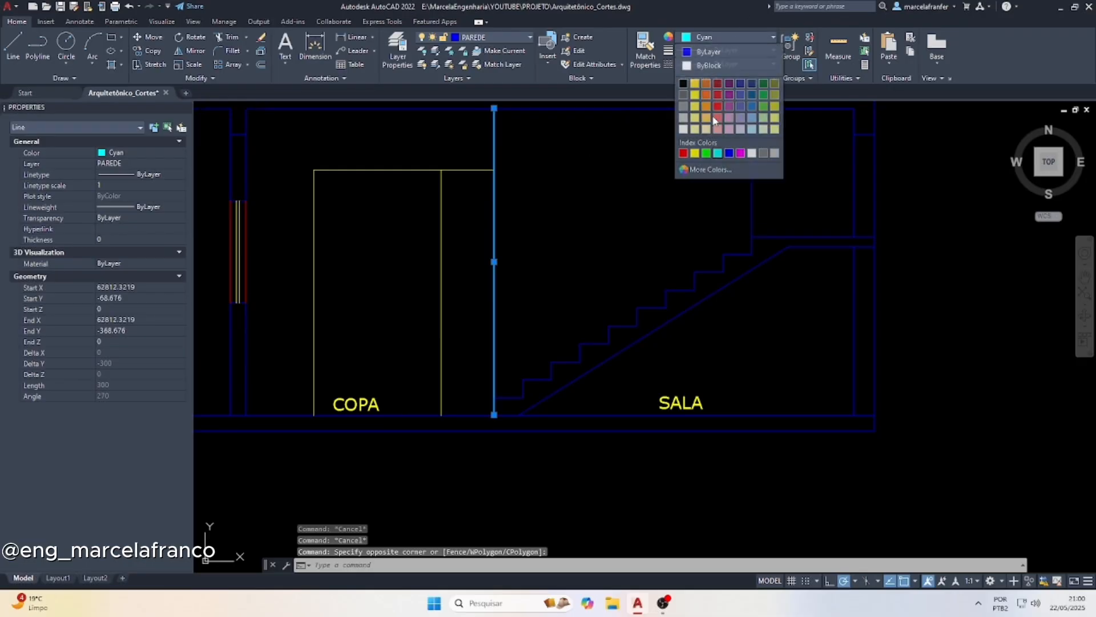
left_click(711, 157)
key("Escape")
Change the colour of all the stair, sloped underside and landing lines in the copied section to cyan
left_click(544, 407)
left_click(521, 346)
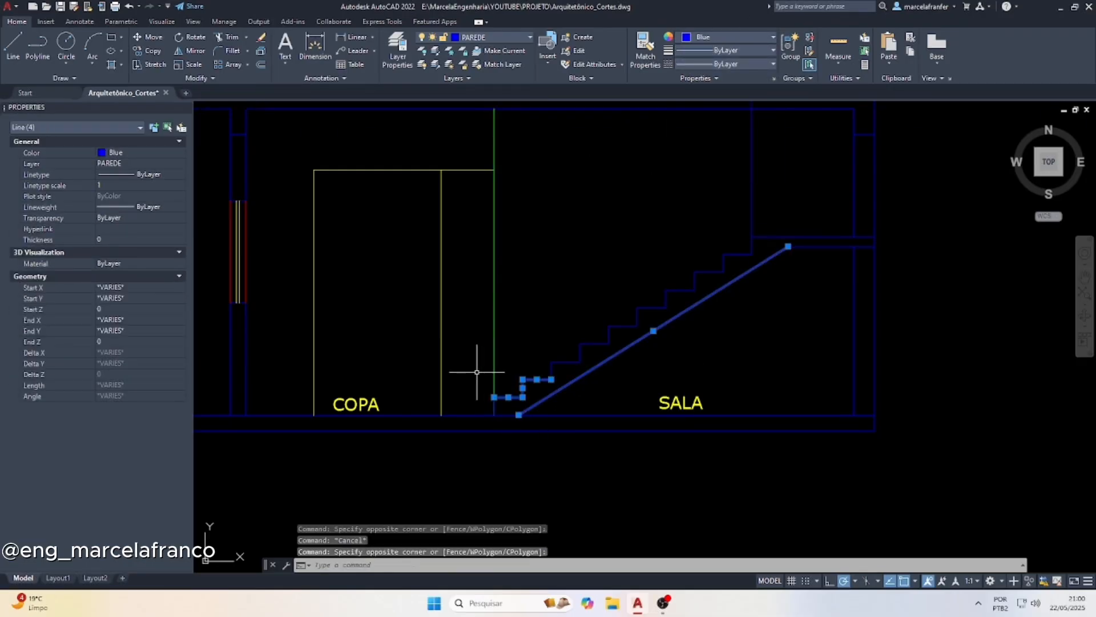
left_click(477, 372)
left_click(558, 416)
left_click(680, 371)
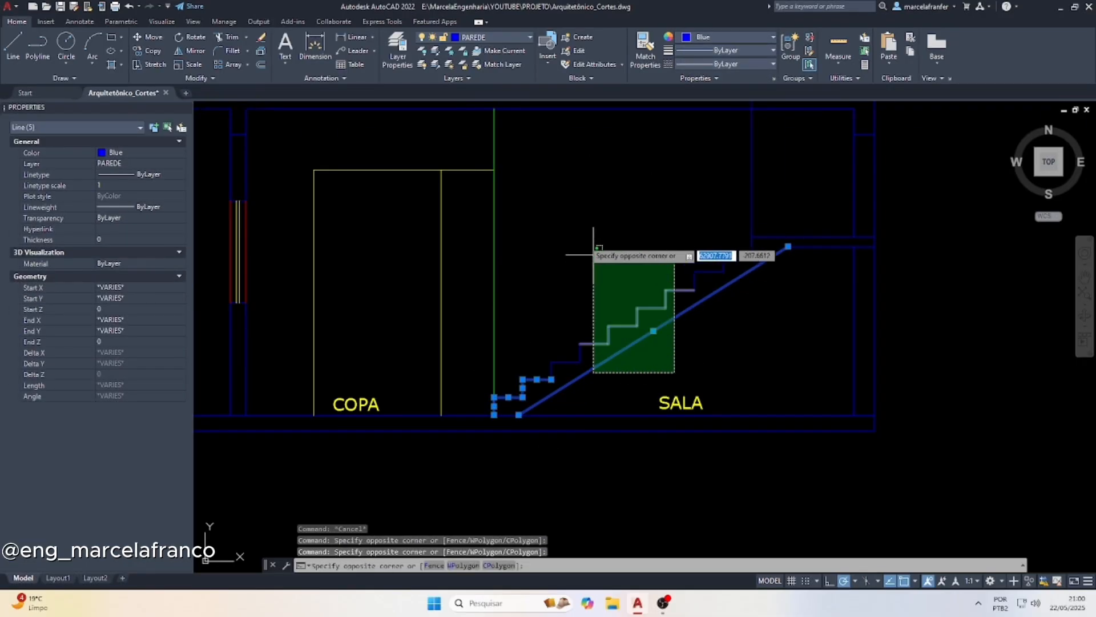
left_click(540, 198)
left_click(583, 179)
left_click(928, 305)
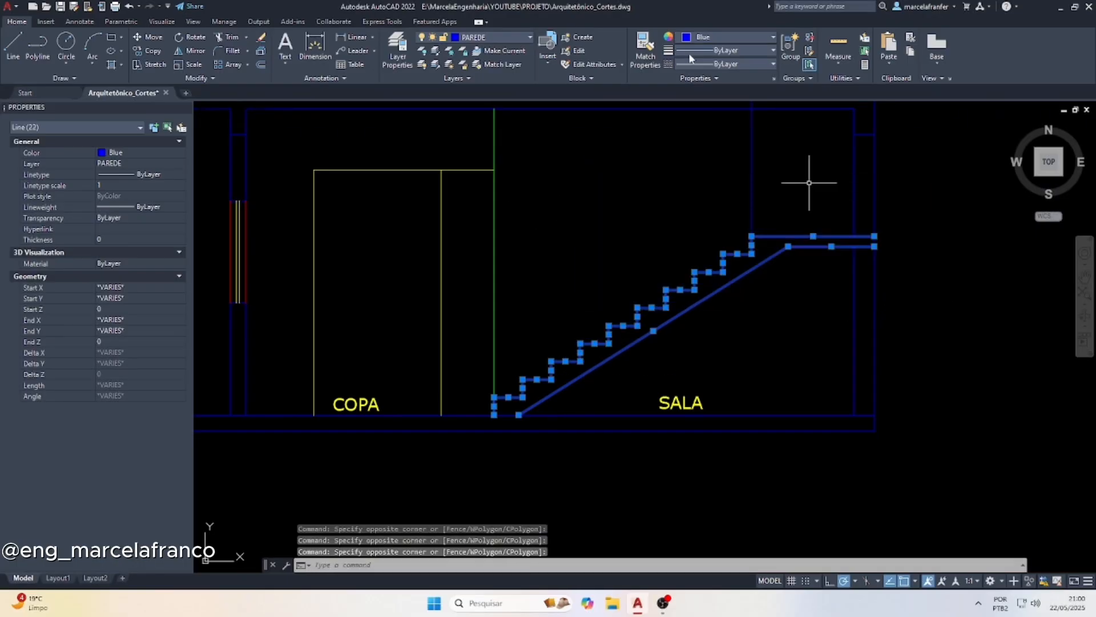
left_click(708, 37)
left_click(695, 153)
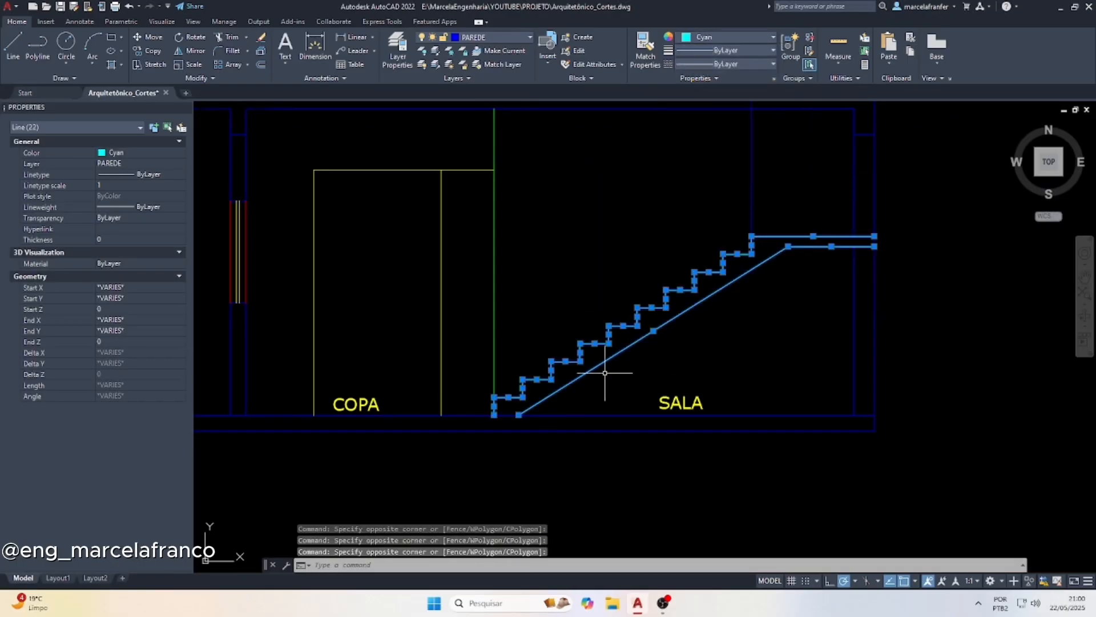
scroll(700, 324, "down", 3)
scroll(667, 289, "up", 4)
key("Escape")
Change the colour of the vertical projection line at the landing edge to yellow
left_click(665, 324)
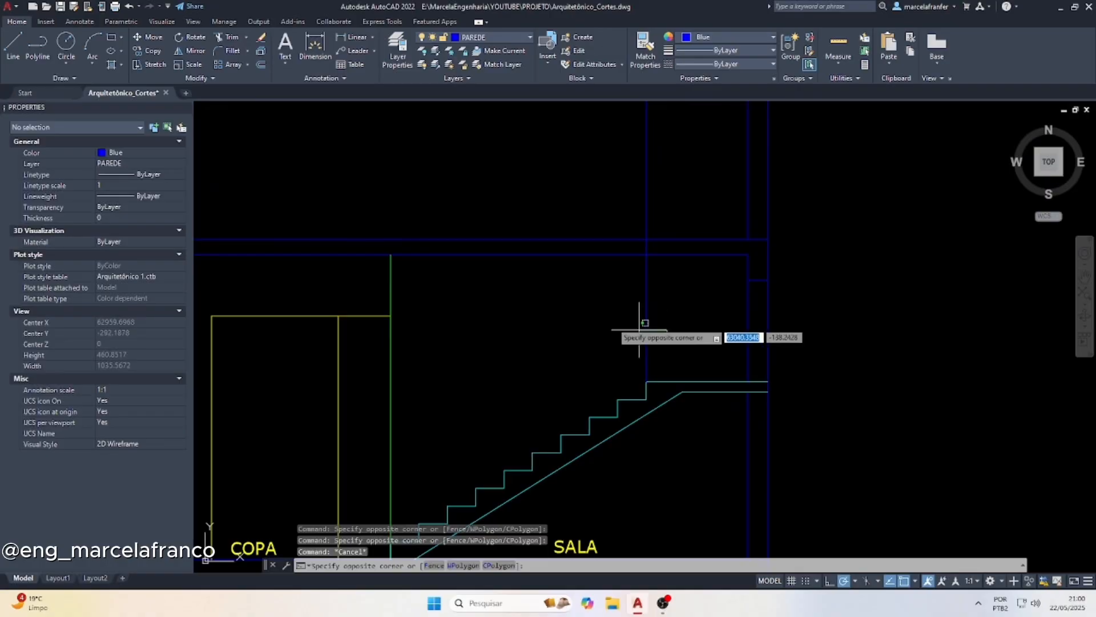
left_click(612, 323)
left_click(696, 37)
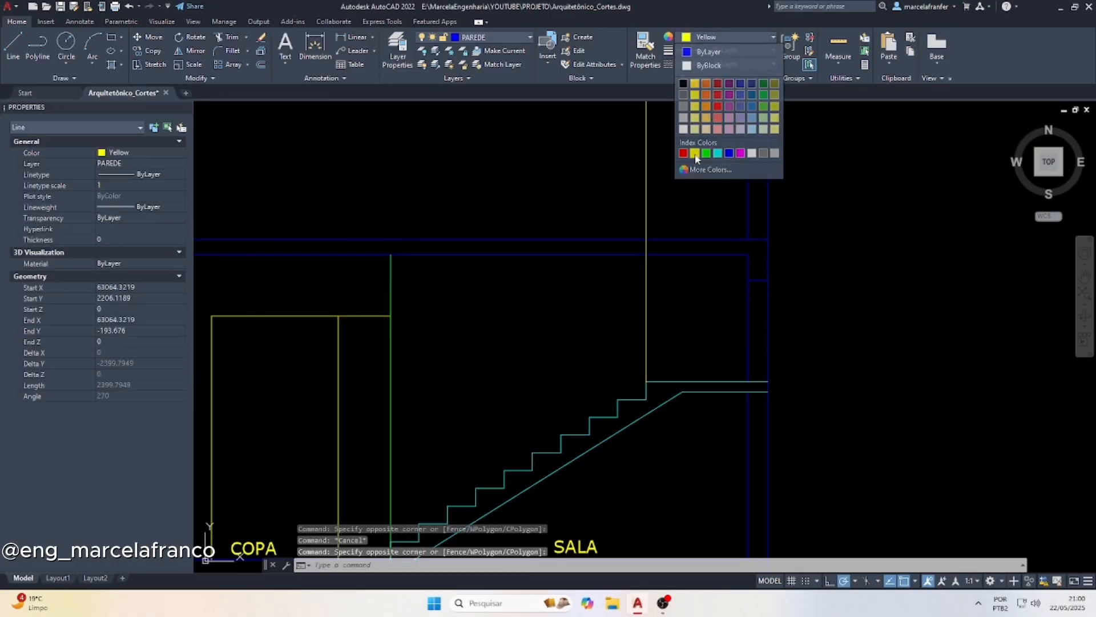
left_click(700, 156)
key("Escape")
Copy the yellow projection line from the step 11 riser line onto the successive riser lines of steps 12, 13 and 14 in the upper-floor plan
left_click(672, 211)
left_click(573, 216)
scroll(571, 194, "down", 5)
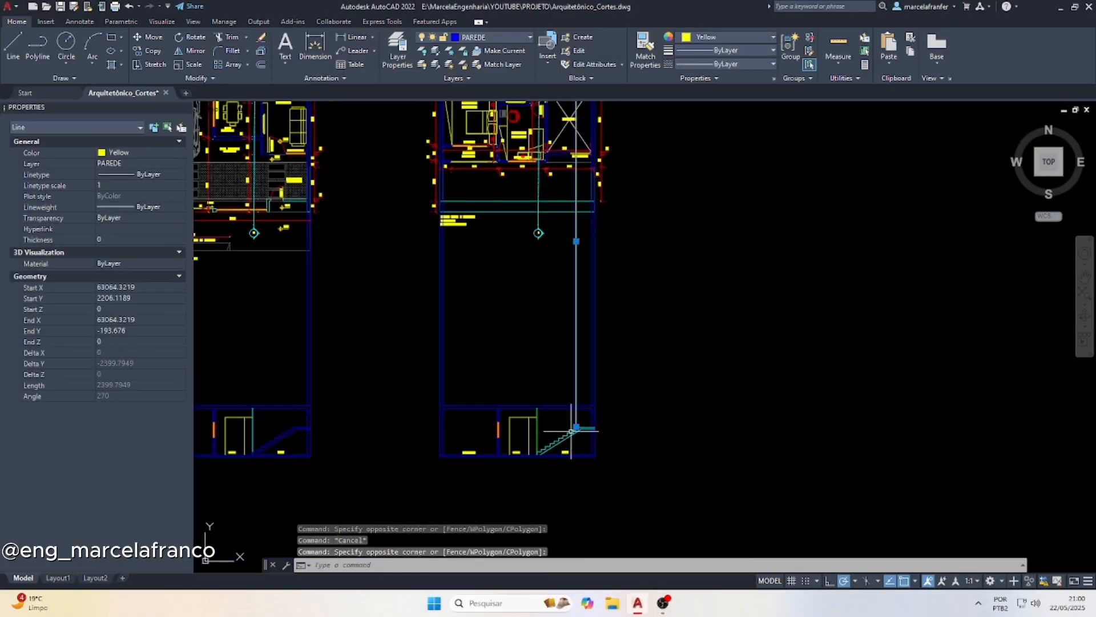
scroll(571, 167, "up", 8)
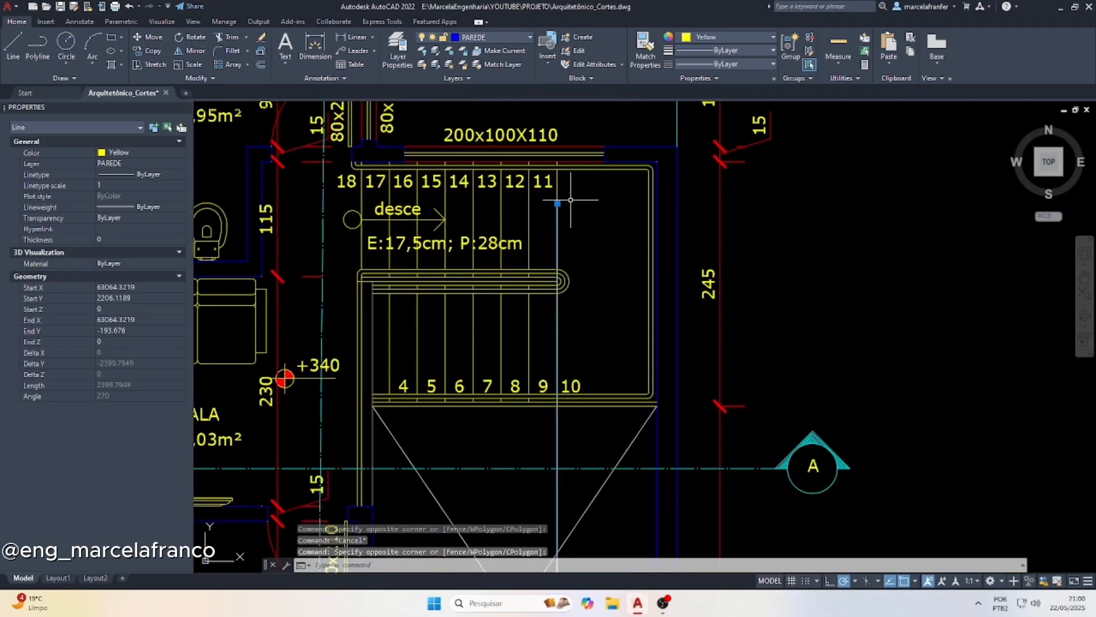
key("Return")
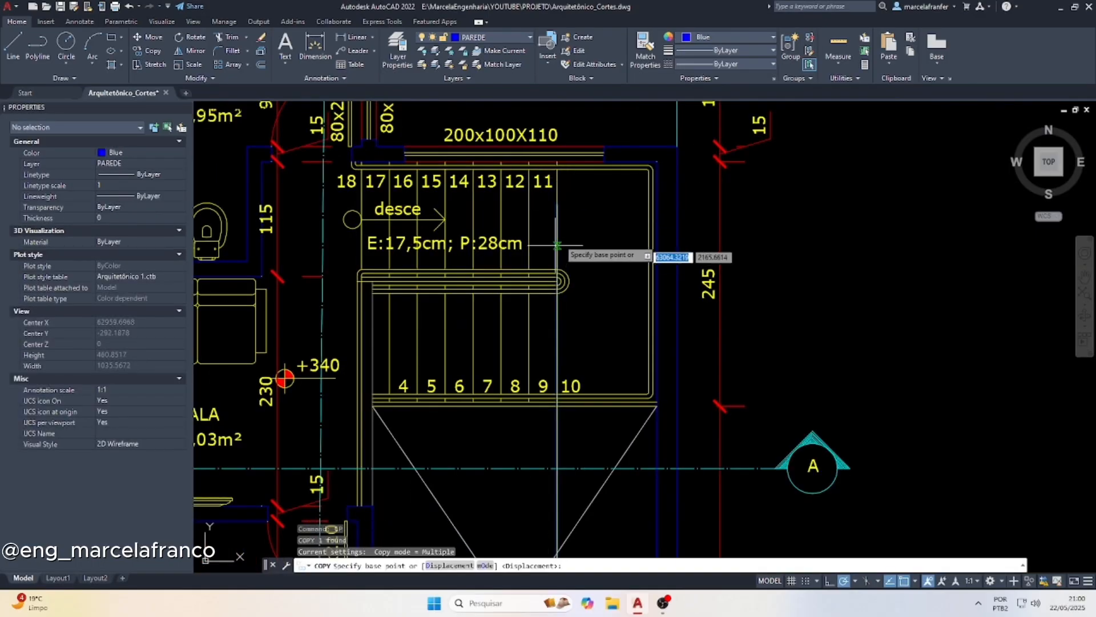
scroll(562, 202, "up", 4)
left_click(550, 200)
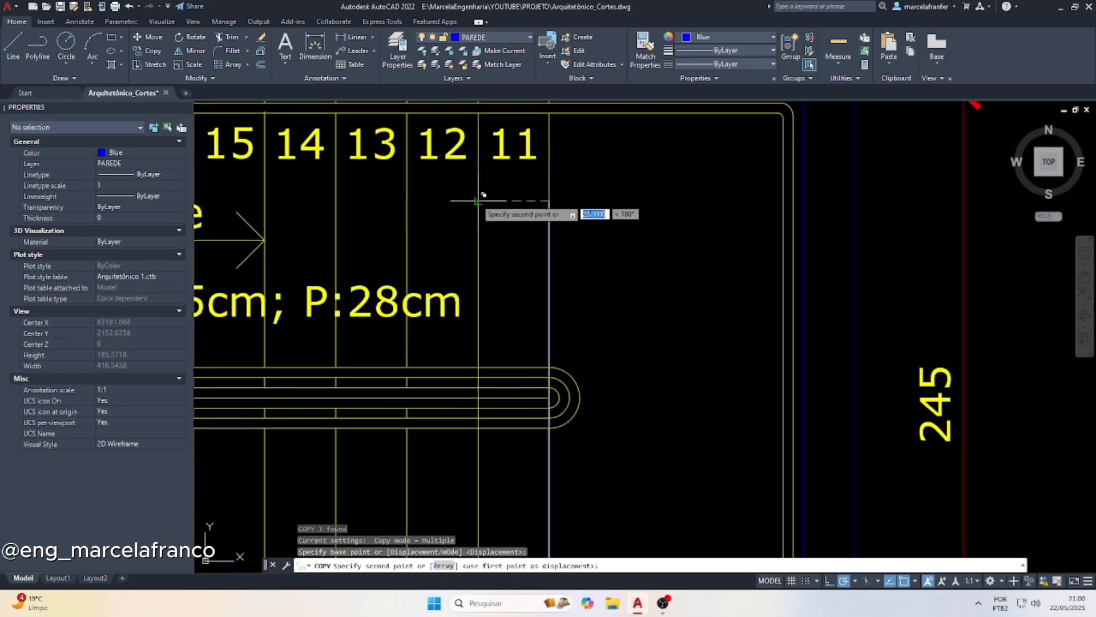
left_click(407, 200)
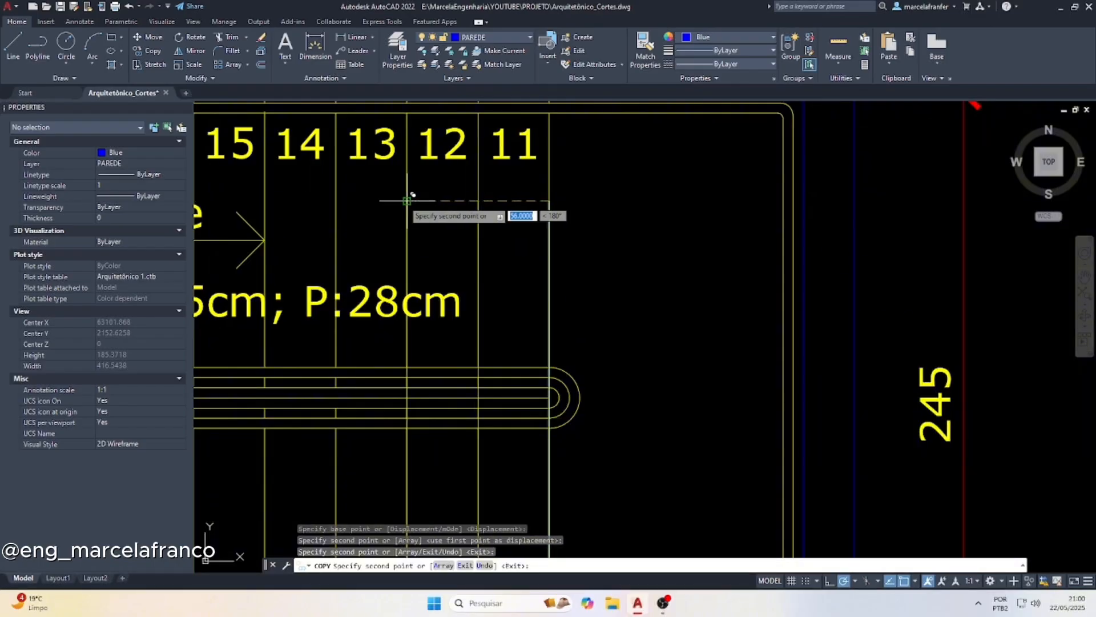
left_click(335, 201)
scroll(489, 201, "down", 2)
scroll(442, 206, "up", 2)
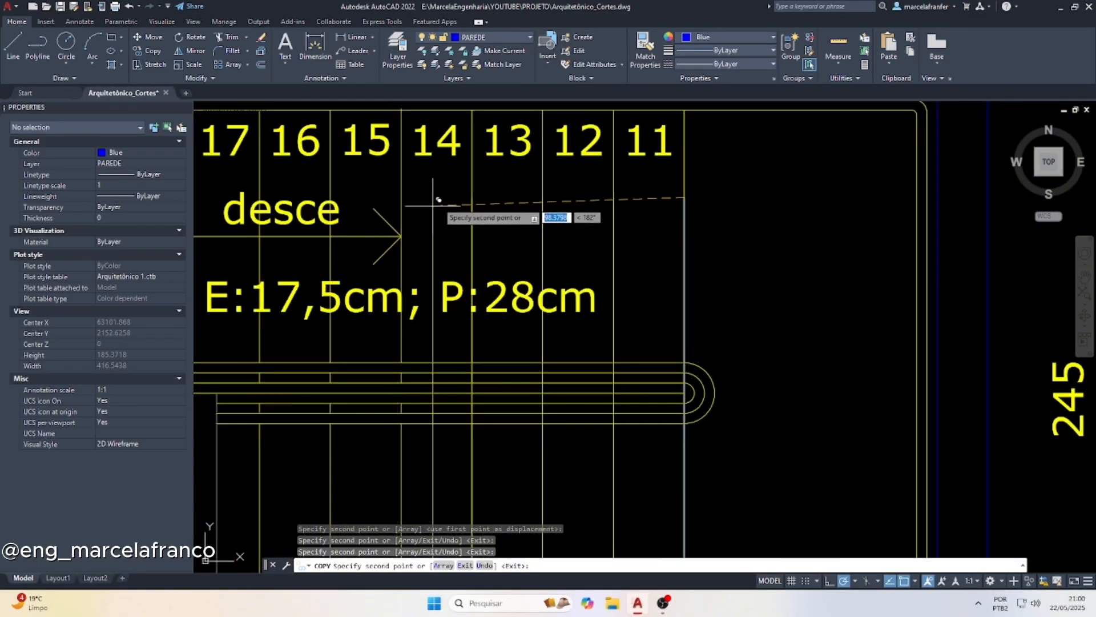
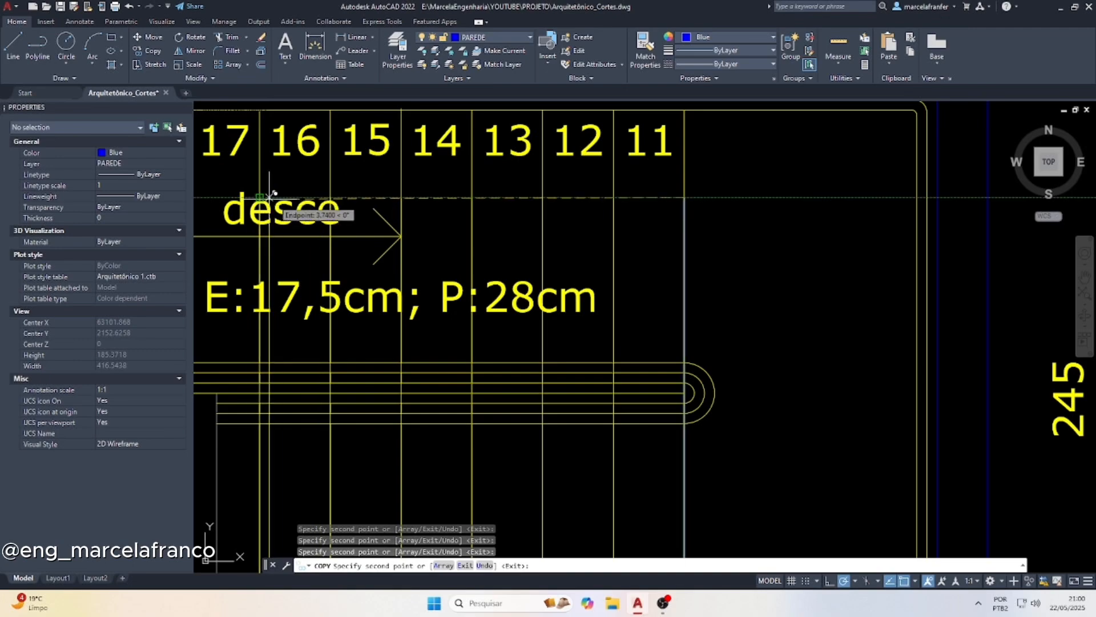
Copy the yellow projection line onto the remaining riser lines, up to the line between steps 17 and 18 in the upper-floor plan
scroll(345, 209, "down", 2)
scroll(344, 207, "up", 3)
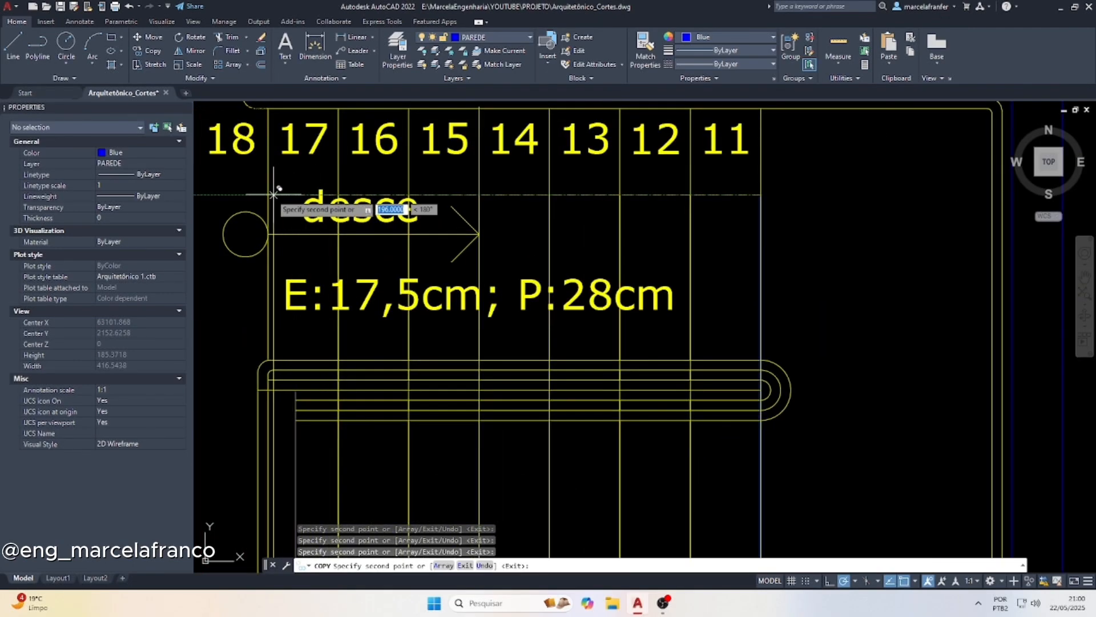
scroll(400, 197, "down", 8)
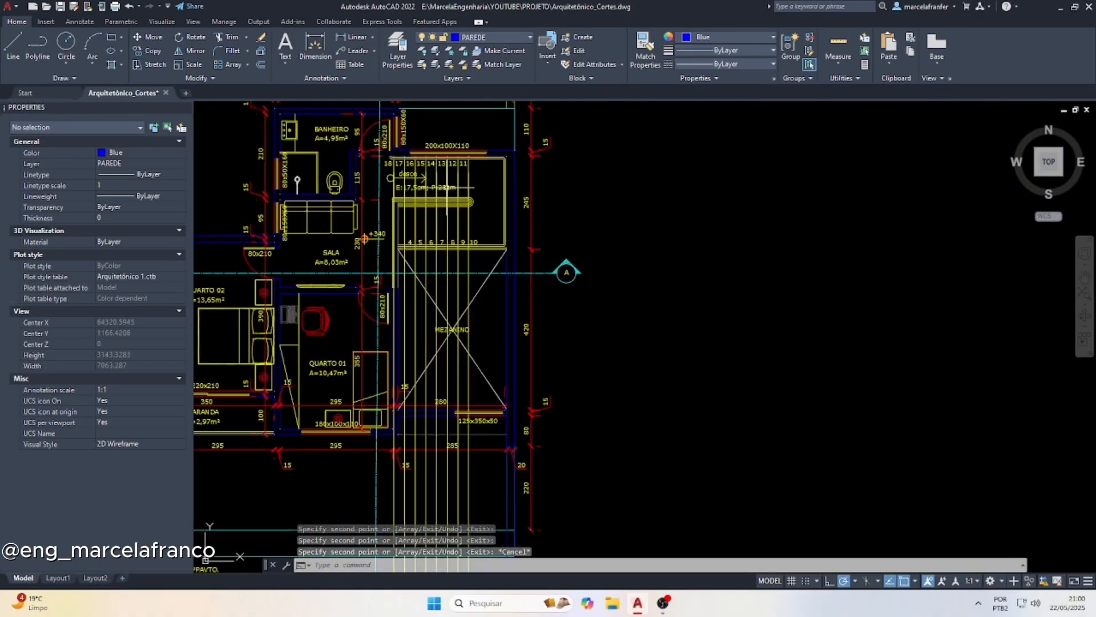
key("Escape")
Draw a horizontal line from the landing edge to the lower end of the farthest yellow projection line
scroll(444, 314, "up", 12)
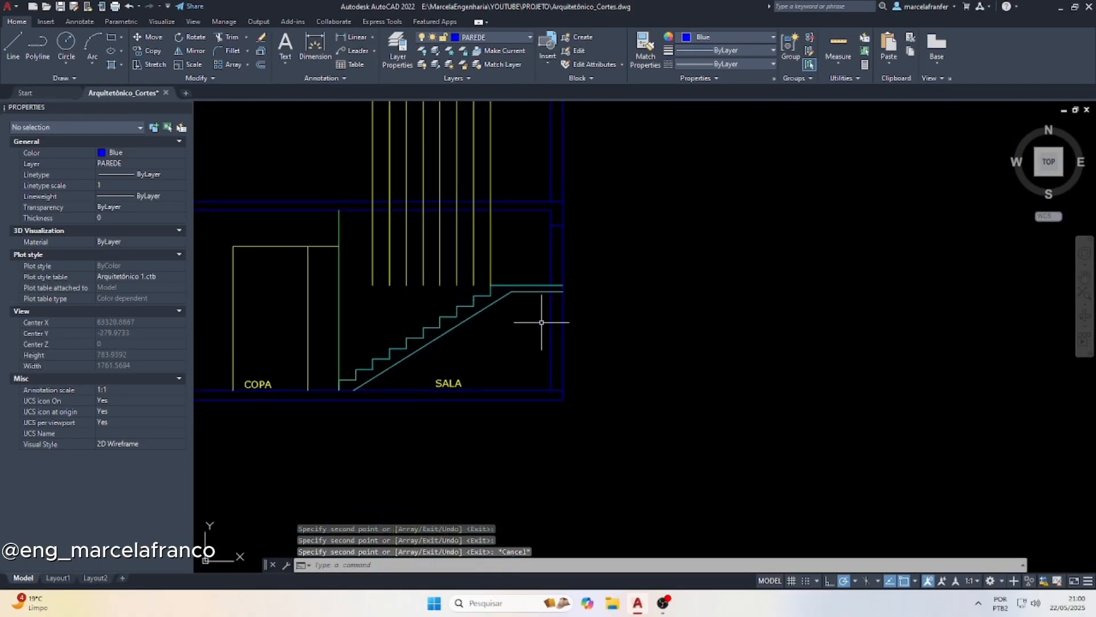
key("l")
key("Return")
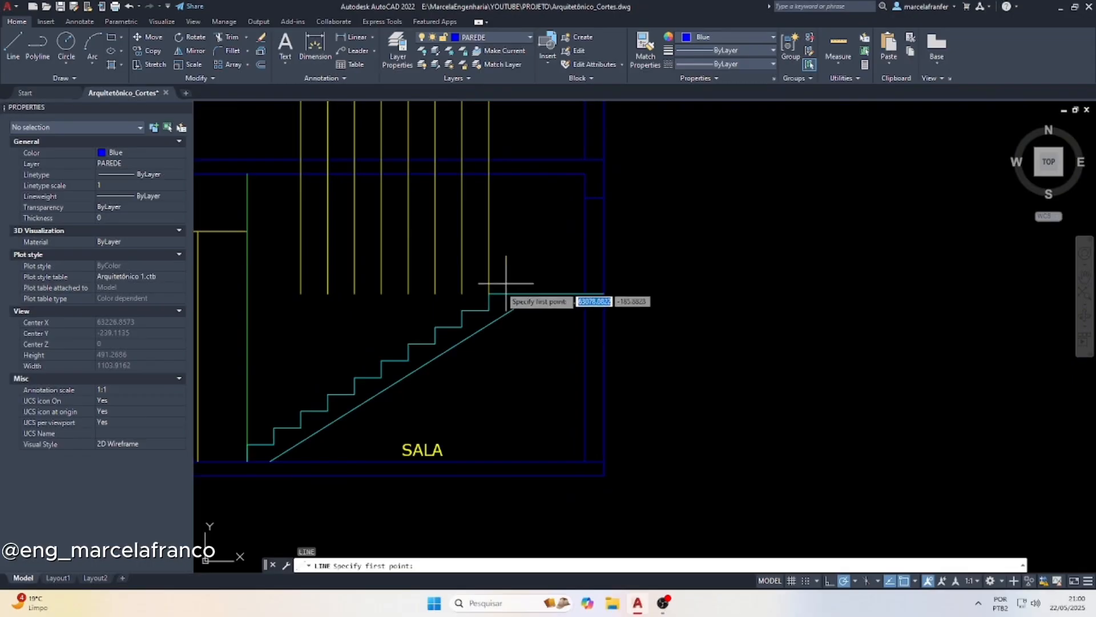
left_click(489, 294)
left_click(301, 293)
key("Escape")
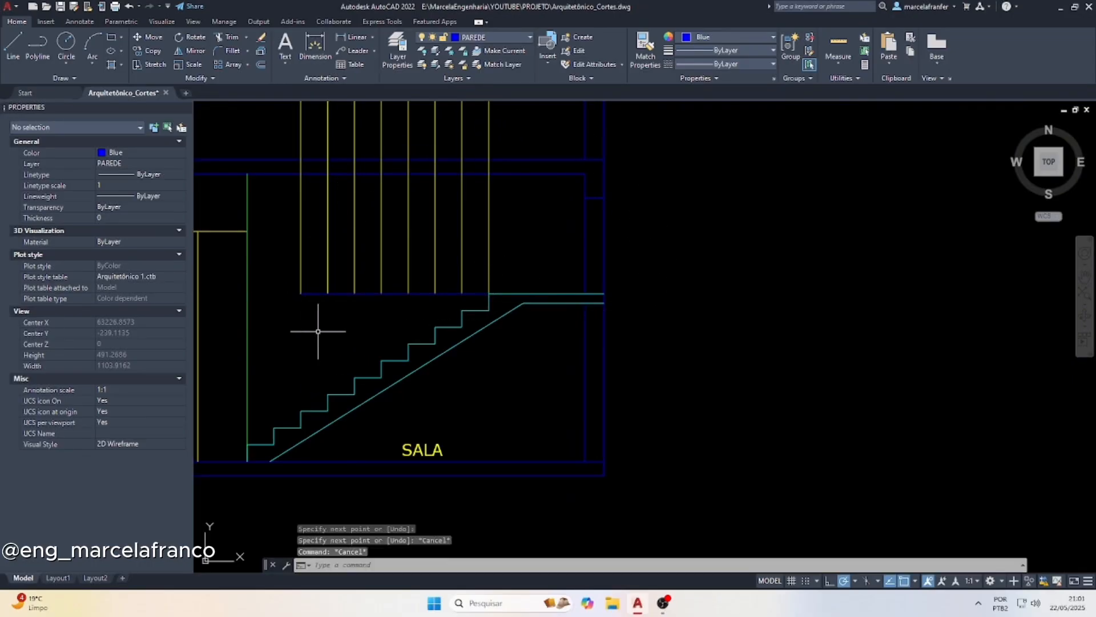
Offset the horizontal landing-level line upward by 17.5 seven times in succession to form the tread levels of the second flight
type("of")
key("Return")
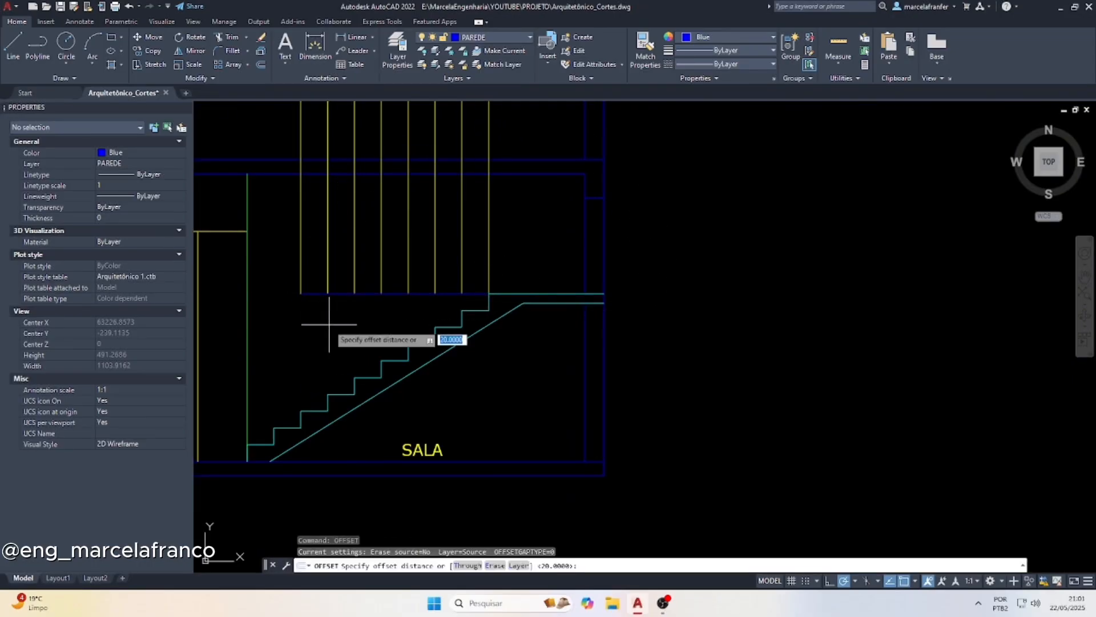
key("Return")
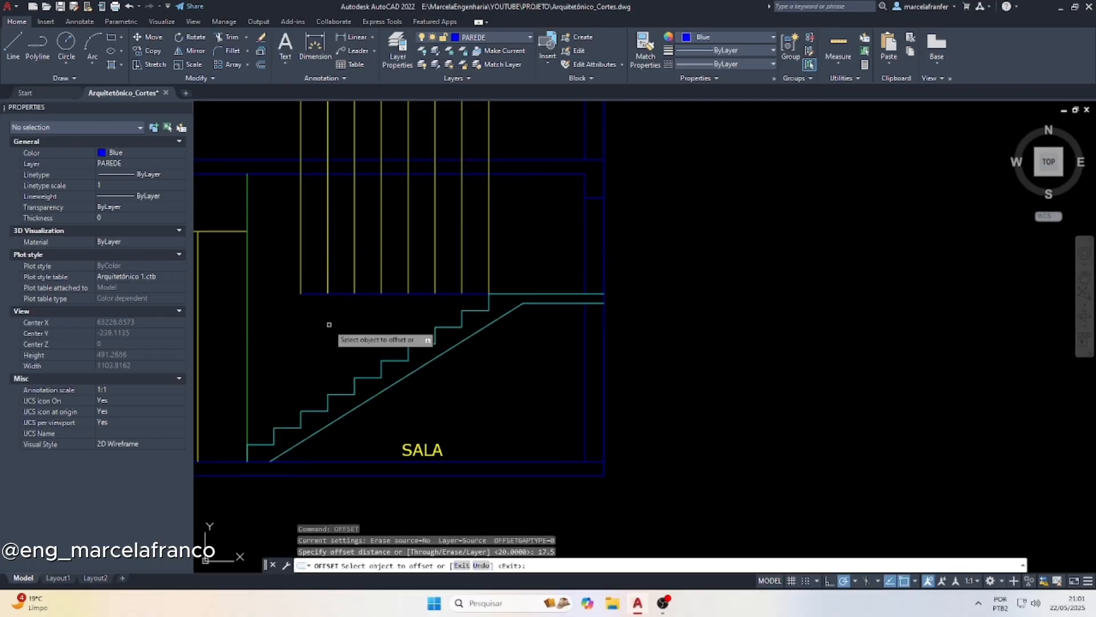
left_click(421, 292)
left_click(422, 269)
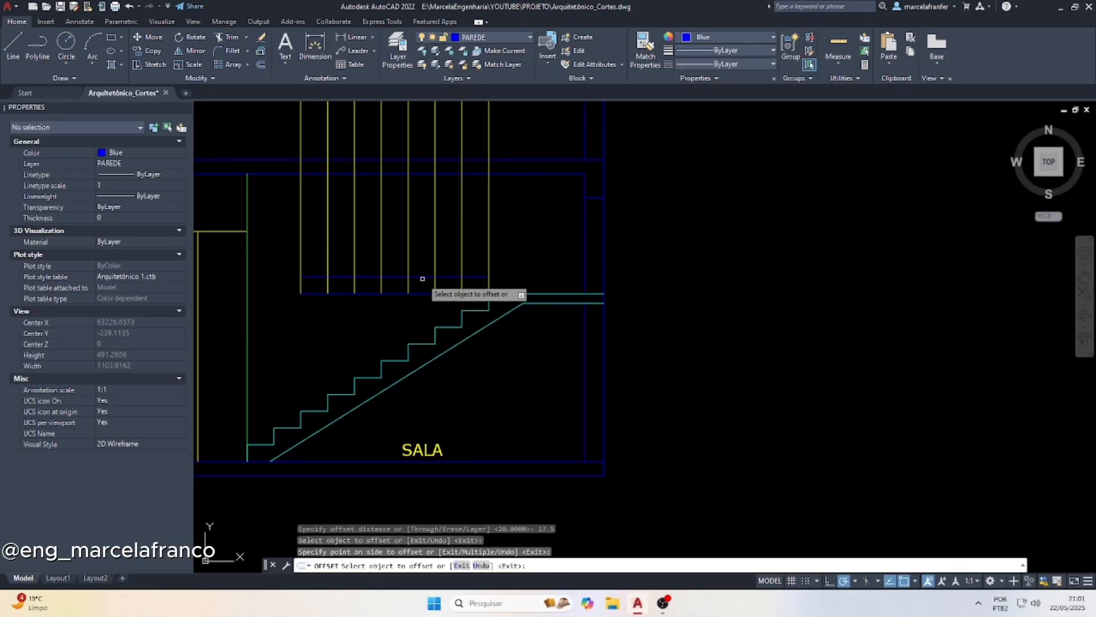
left_click(420, 276)
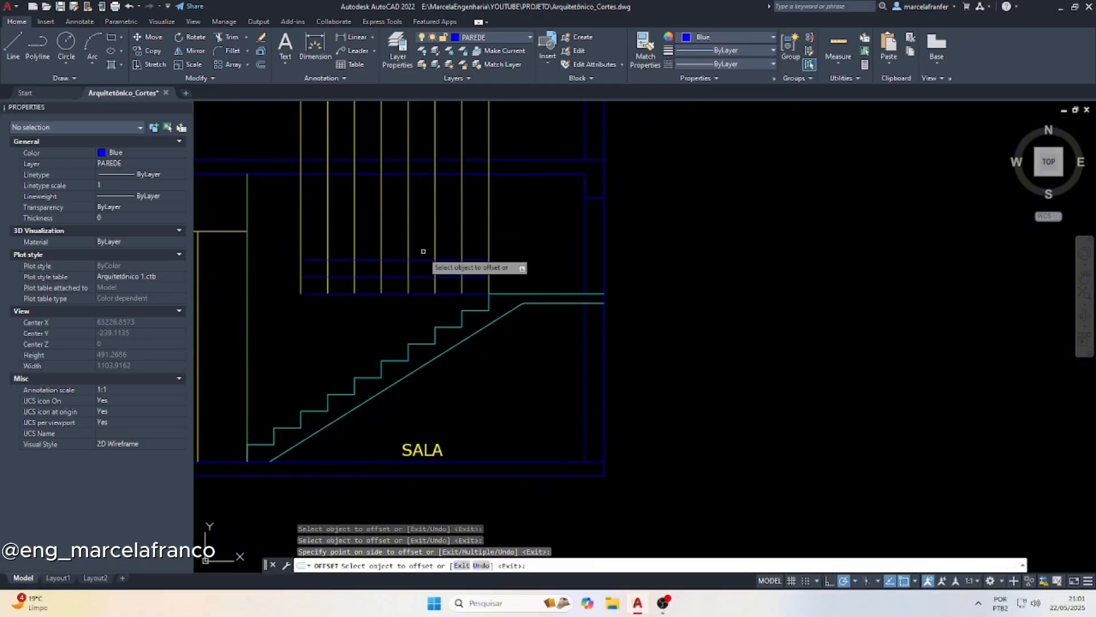
left_click(426, 248)
left_click(416, 260)
left_click(423, 243)
left_click(423, 243)
left_click(421, 226)
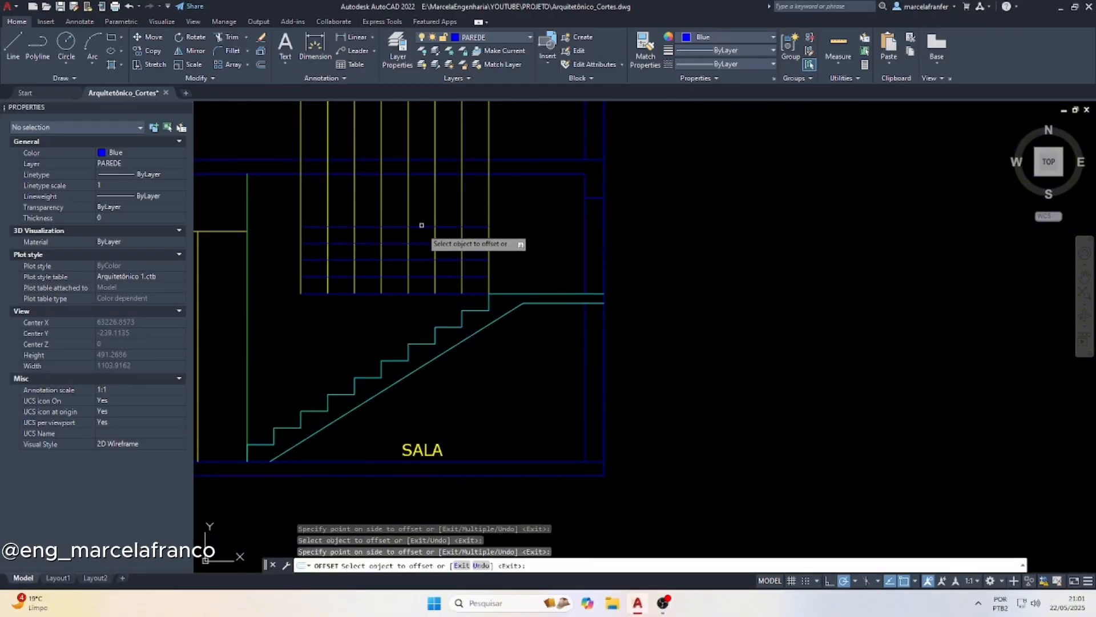
left_click(422, 226)
left_click(421, 209)
left_click(421, 209)
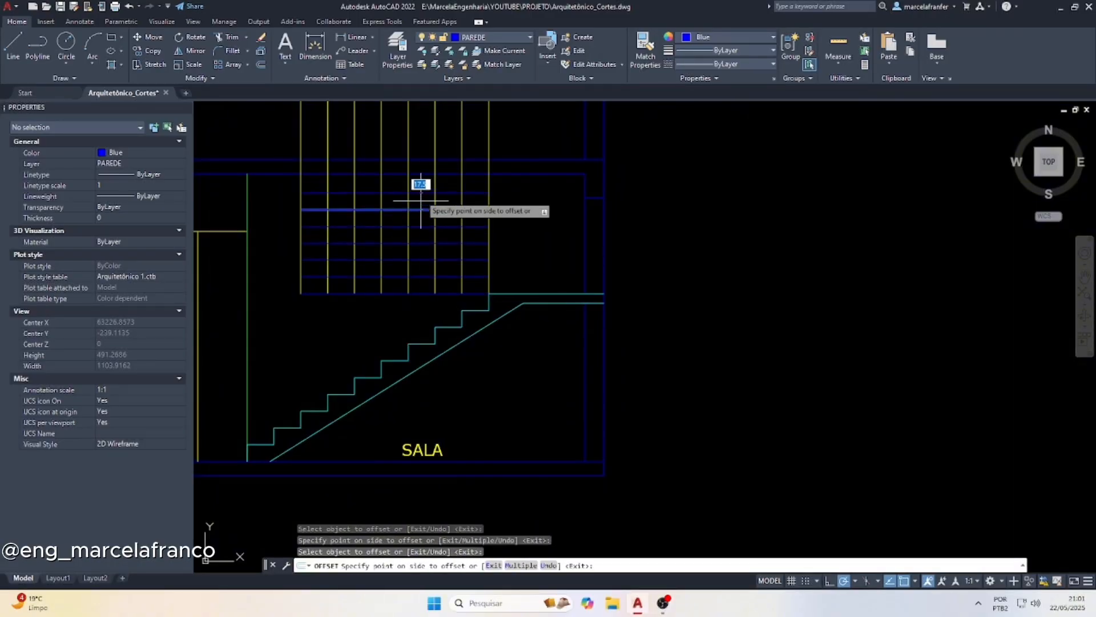
left_click(420, 192)
left_click(420, 192)
left_click(418, 190)
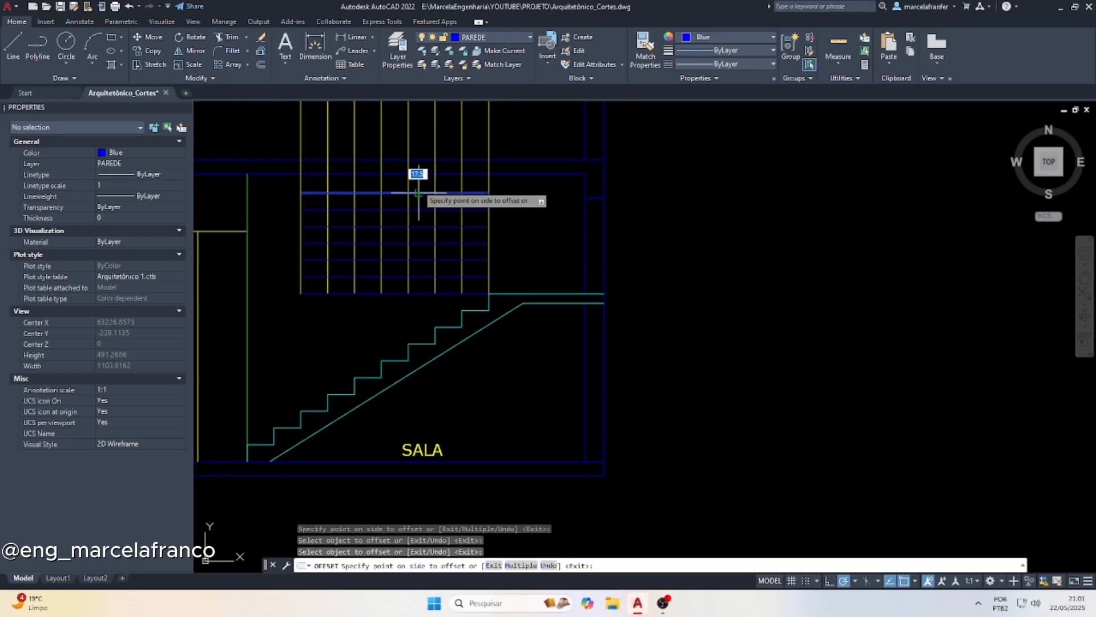
left_click(419, 177)
scroll(422, 191, "up", 6)
left_click(426, 198)
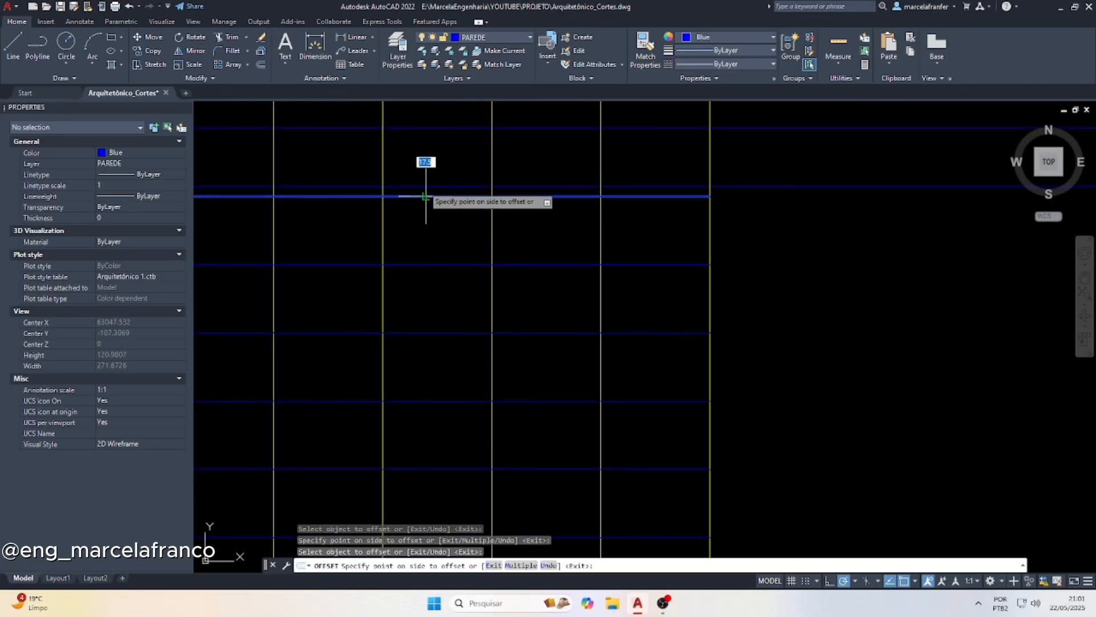
scroll(416, 142, "down", 4)
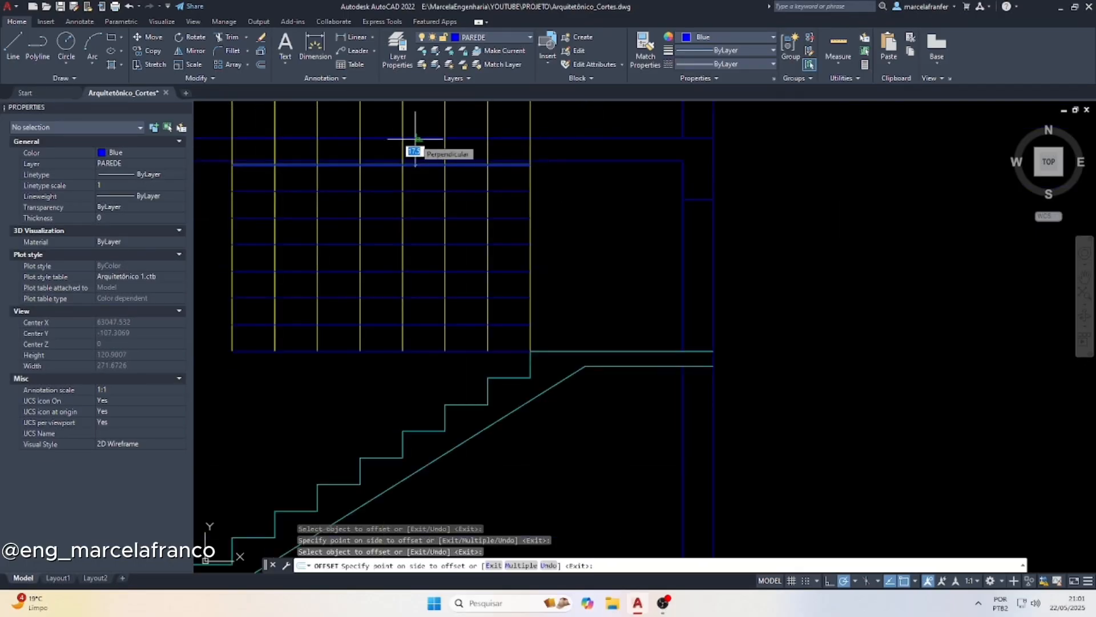
key("Escape")
key("Escape")
key("Escape")
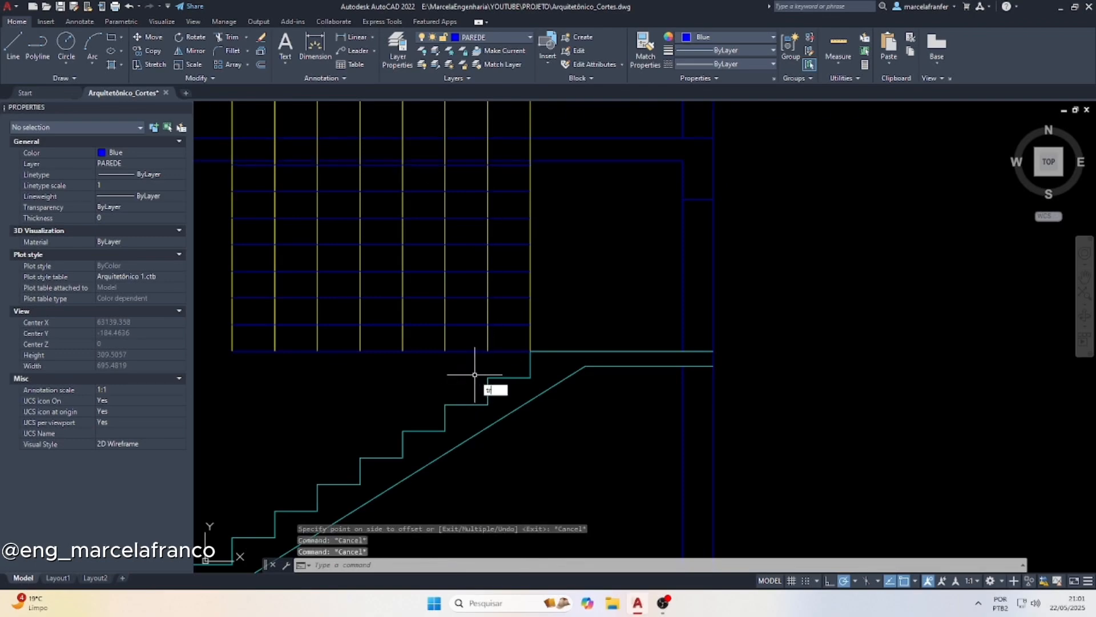
Trim the tread and projection lines just above the second flight's stepped profile, from the landing up to the slab
type("tr")
key("Return")
left_click(545, 308)
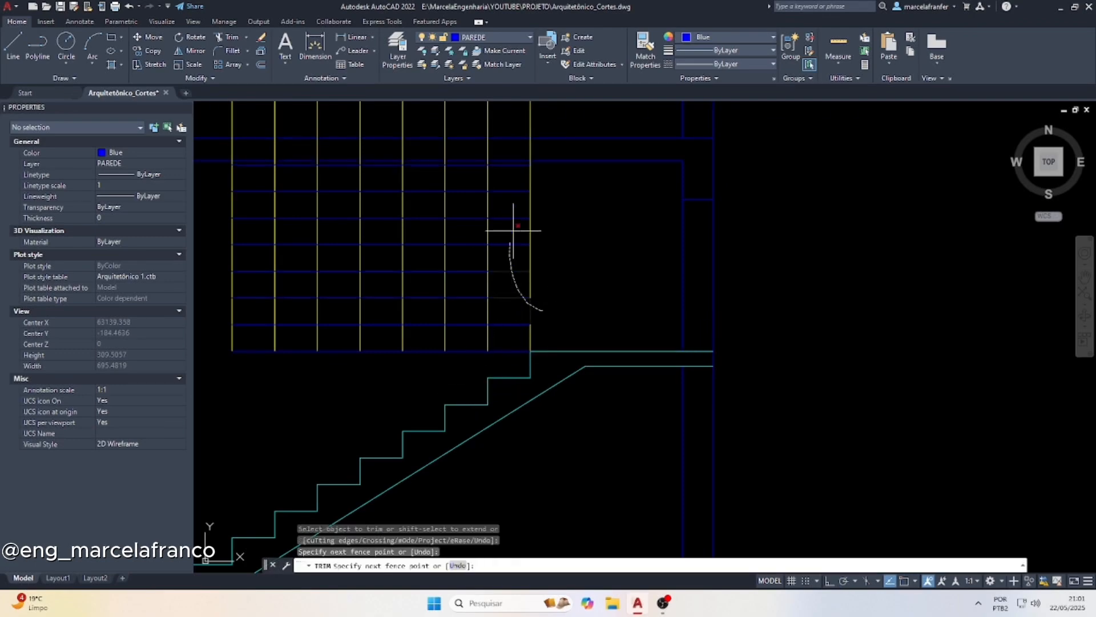
left_click_drag(513, 231, 515, 213)
left_click_drag(491, 284, 456, 213)
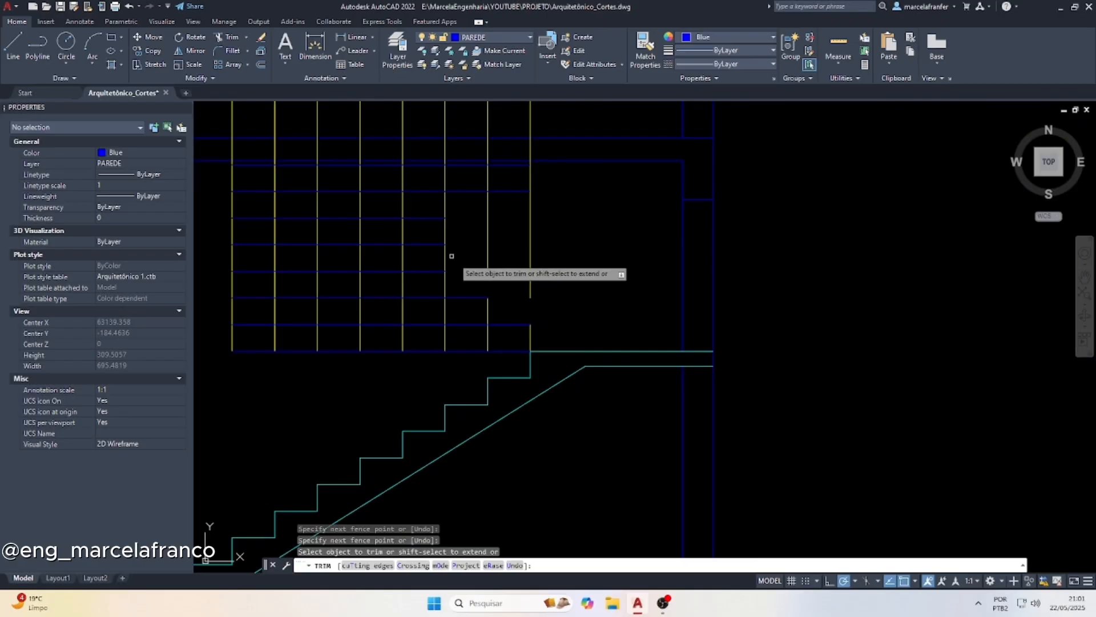
left_click_drag(452, 256, 428, 184)
mouse_move(410, 228)
left_mouse_down()
mouse_move(372, 176)
mouse_move(352, 186)
mouse_move(341, 153)
mouse_move(313, 156)
left_mouse_up()
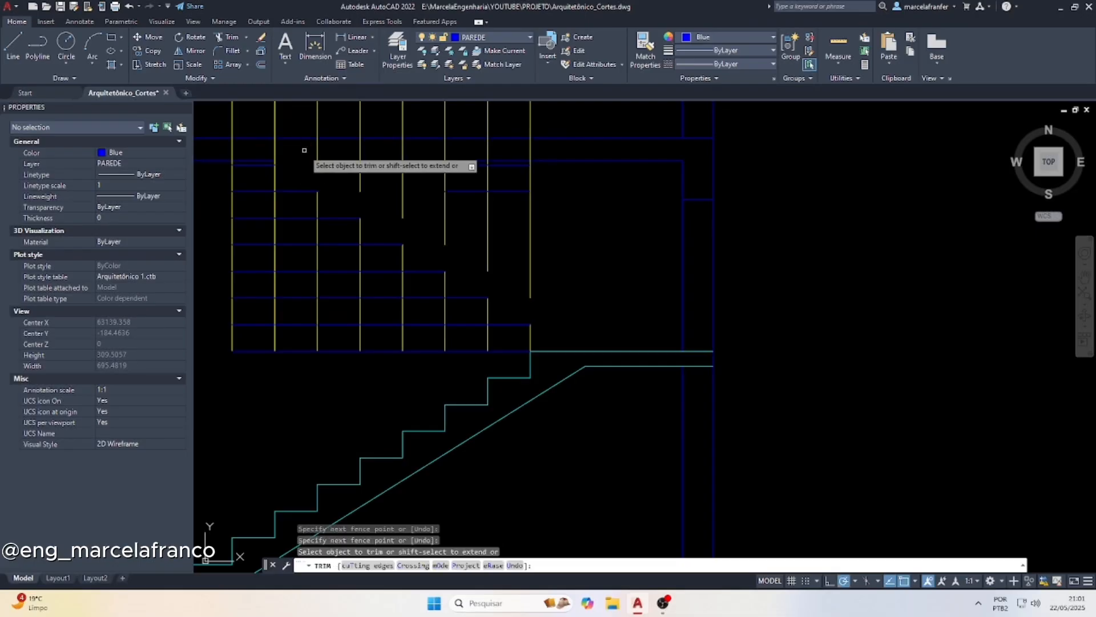
Trim the slab lines over the top step and cut the yellow projection lines off at the slab's upper line
scroll(355, 223, "down", 2)
scroll(360, 217, "up", 4)
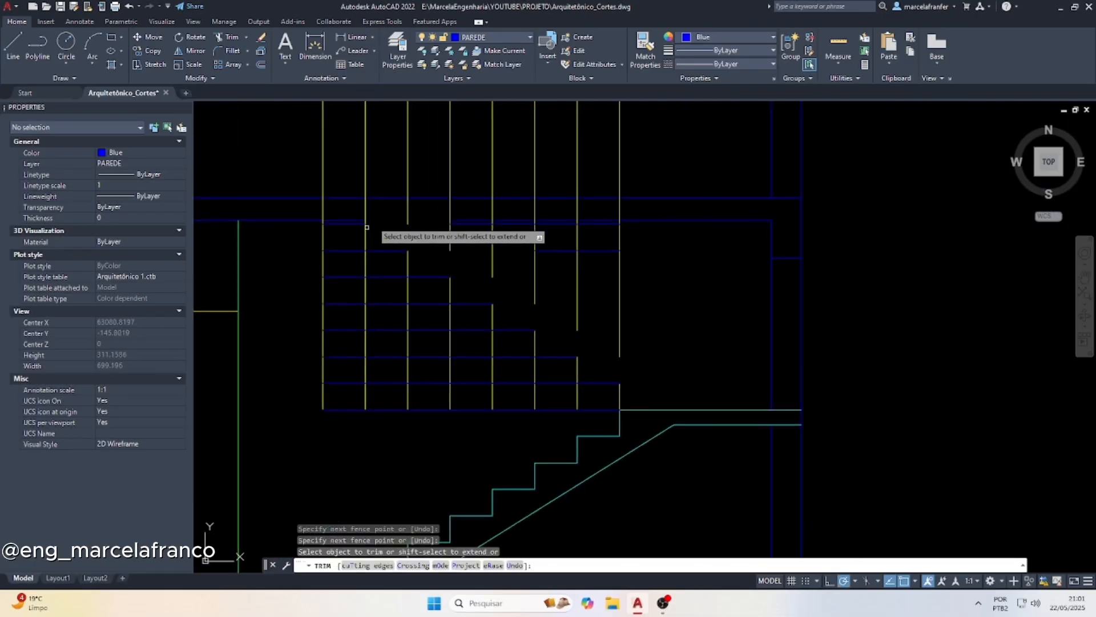
left_click_drag(370, 219, 369, 223)
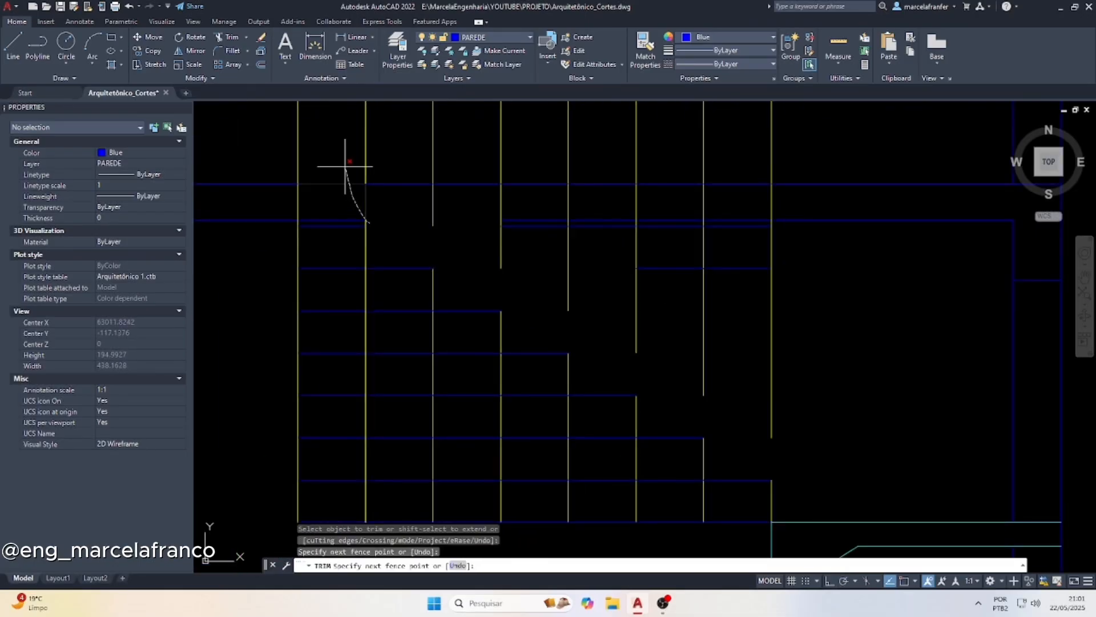
left_click_drag(346, 167, 333, 216)
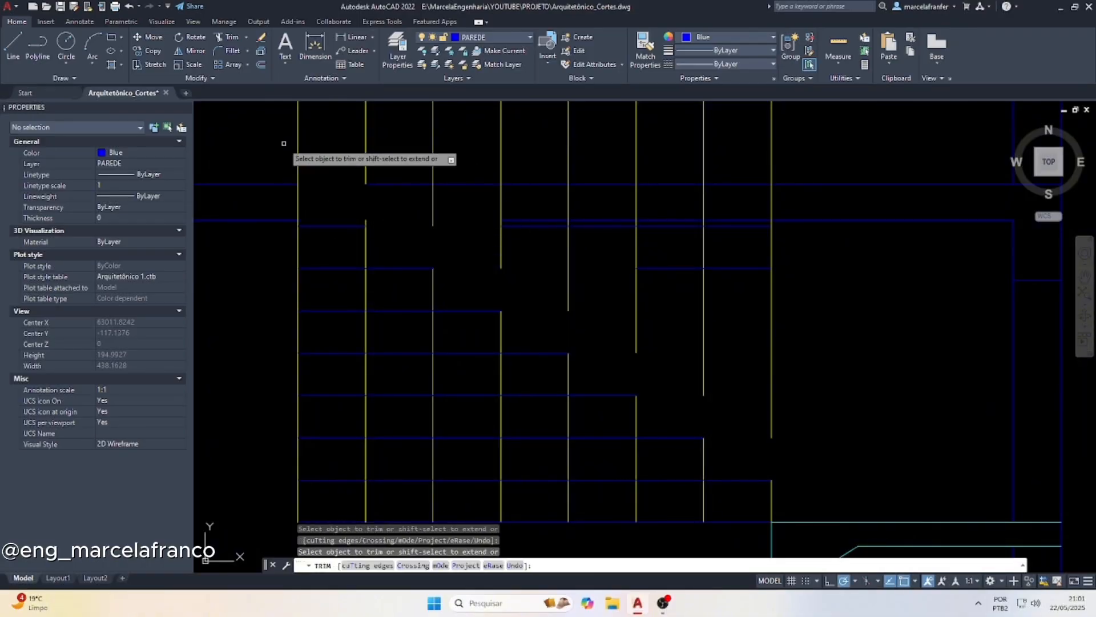
left_click_drag(284, 144, 288, 142)
left_click_drag(759, 139, 773, 147)
scroll(395, 235, "down", 2)
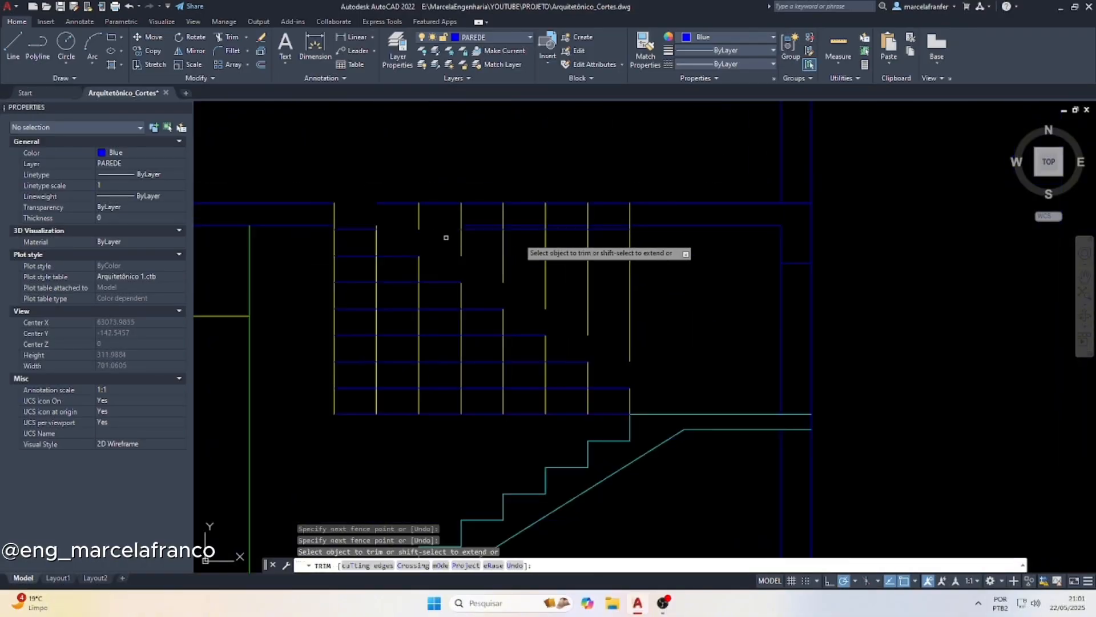
Trim the grid lines directly beneath the second flight's stepped profile with a diagonal fence from the landing to the top step
left_click(609, 417)
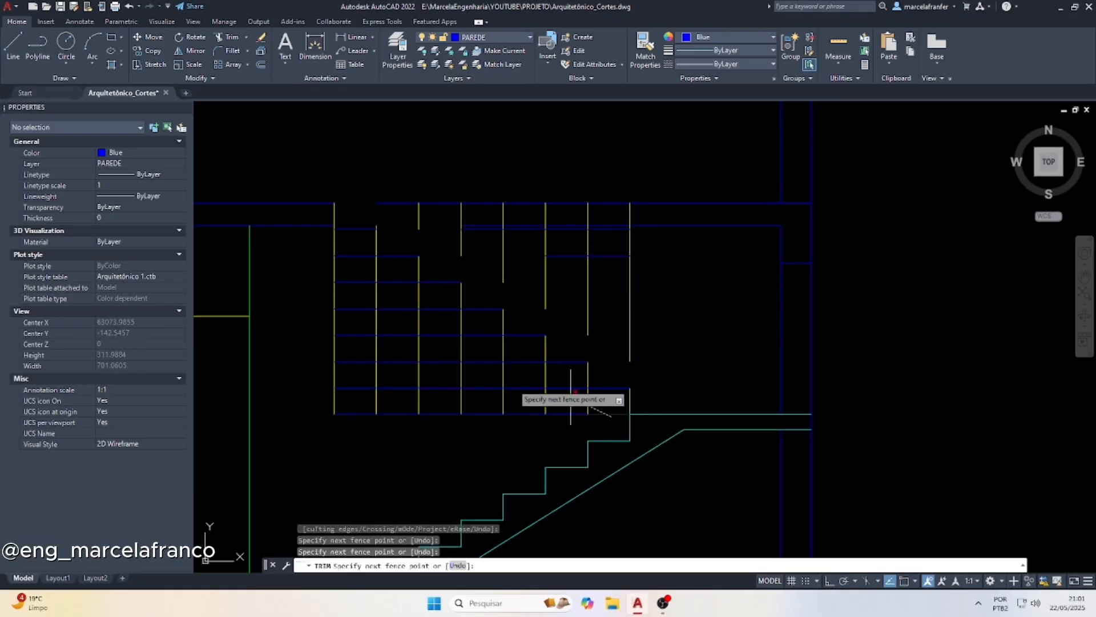
left_click(312, 231)
key("Return")
key("Escape")
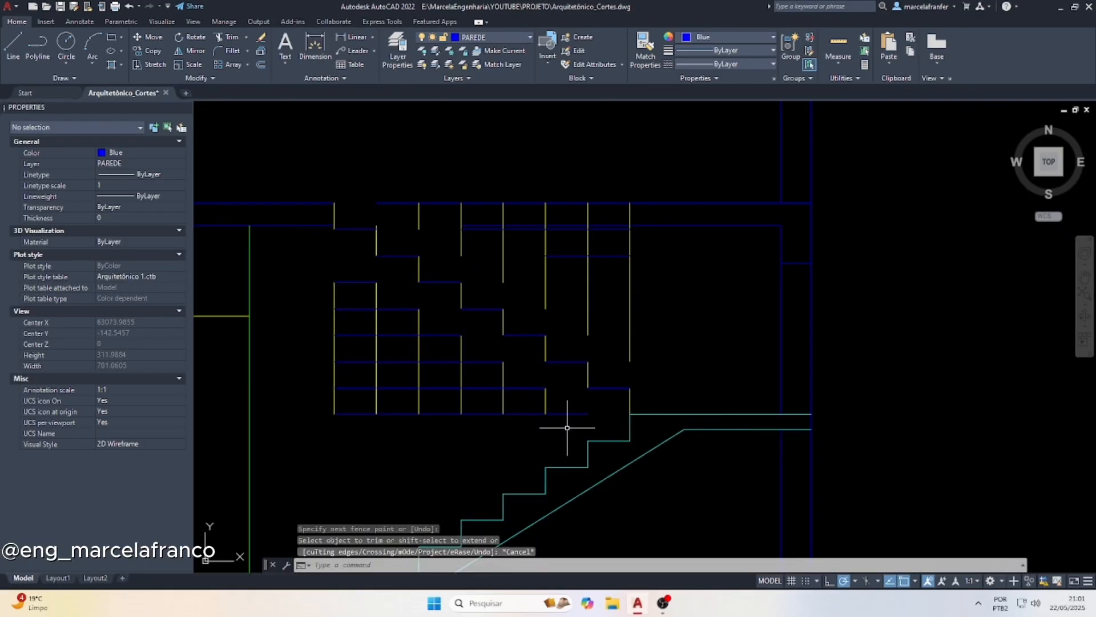
Delete the leftover vertical and horizontal grid lines below the second flight
left_click(562, 427)
left_click(319, 367)
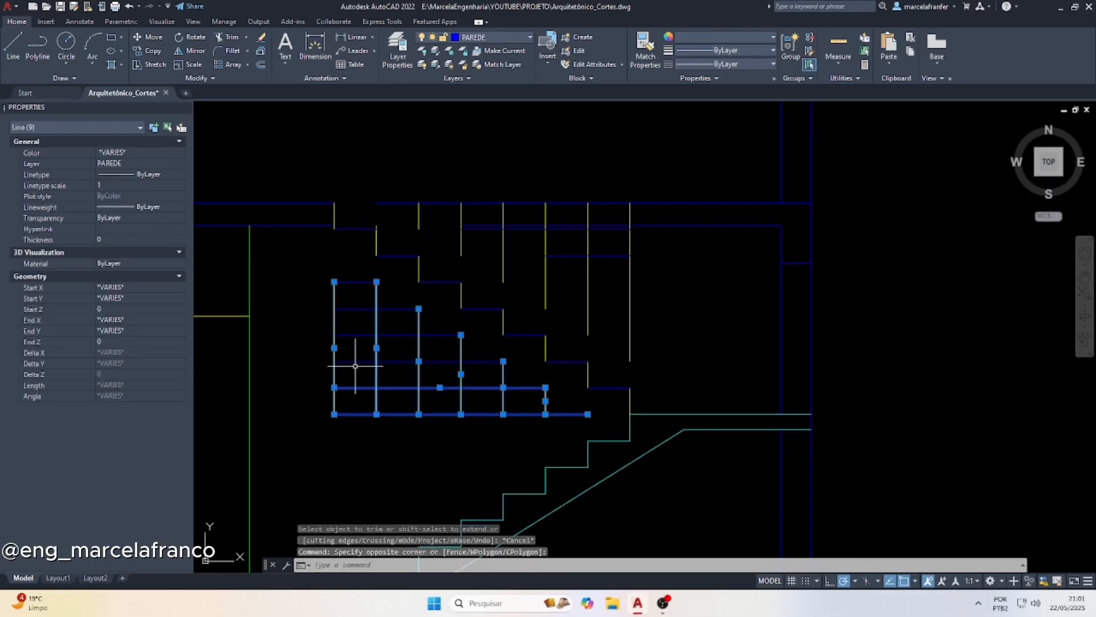
key("Delete")
left_click(310, 273)
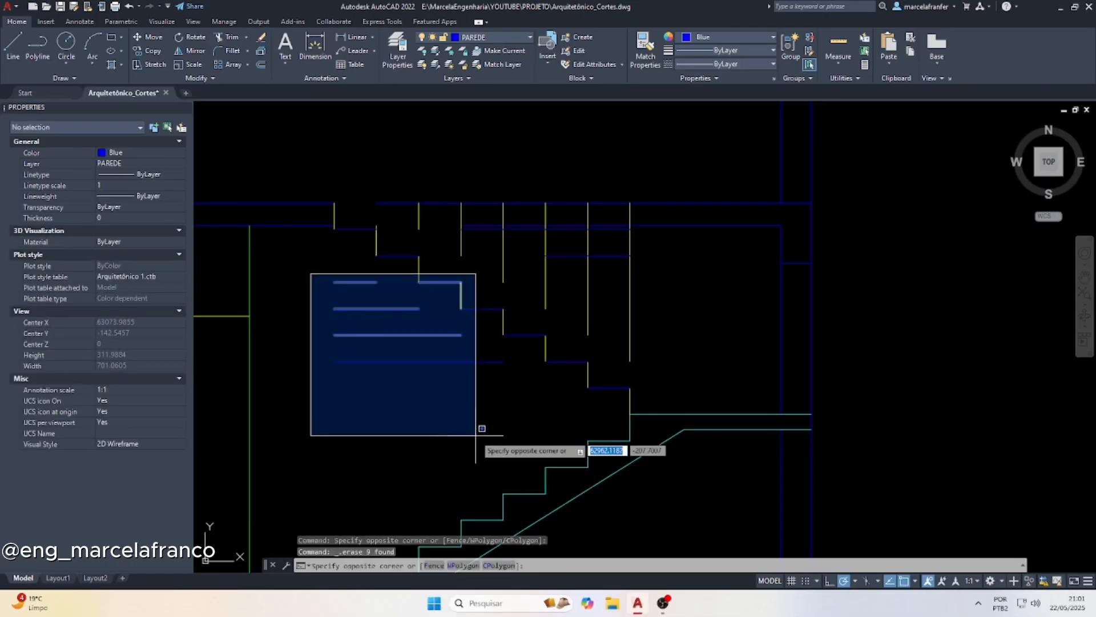
left_click(438, 434)
key("Delete")
left_click(421, 423)
left_click(363, 324)
key("Delete")
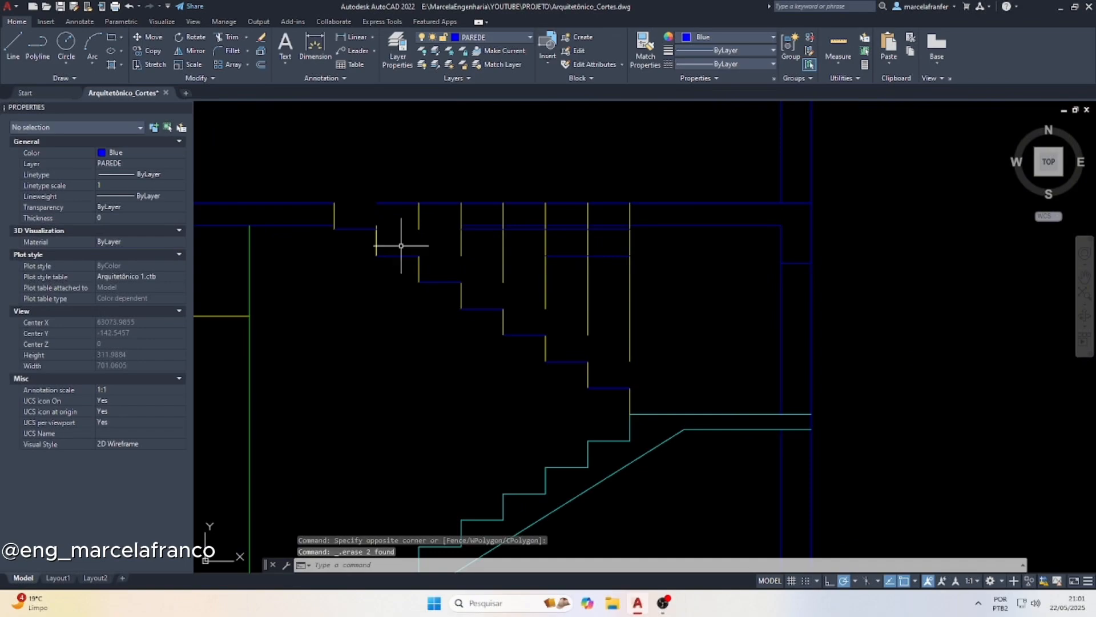
Stretch the upper end of the inner wall line beside the landing up to the slab's upper line
left_click(780, 248)
left_click(780, 225)
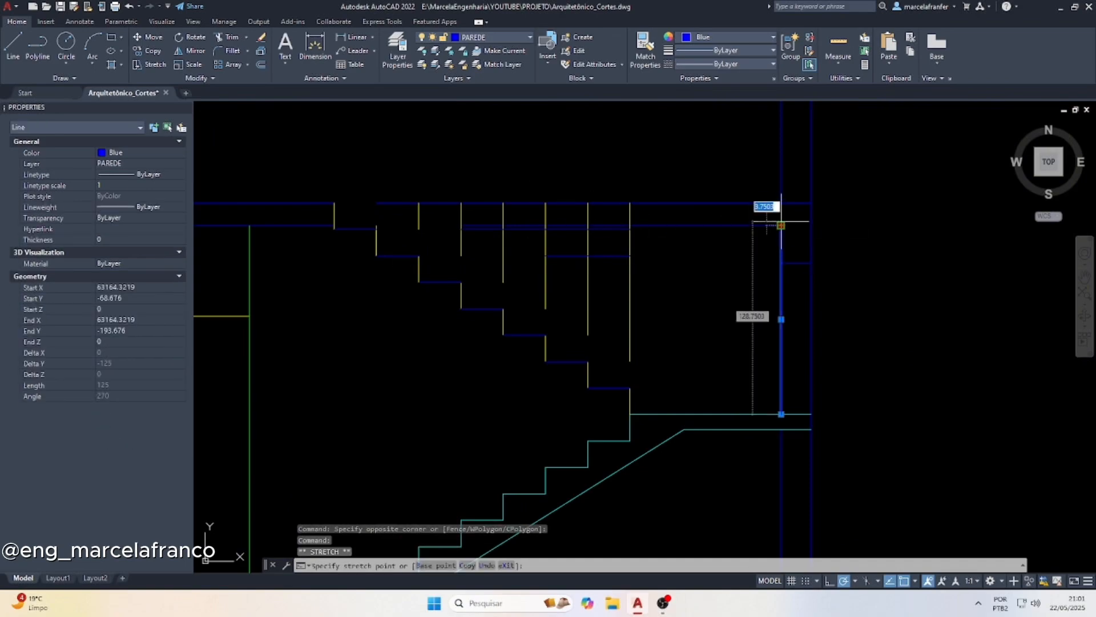
left_click(781, 203)
key("Escape")
key("Escape")
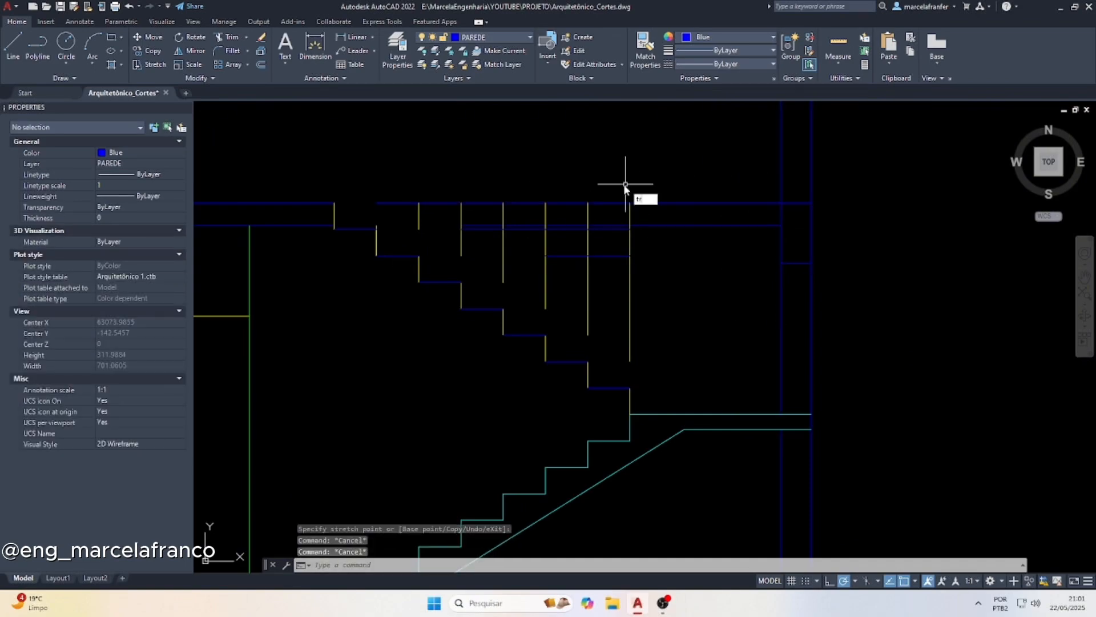
Delete the leftover slab, tread and projection lines above the second flight
type("tr")
key("Return")
left_click(692, 272)
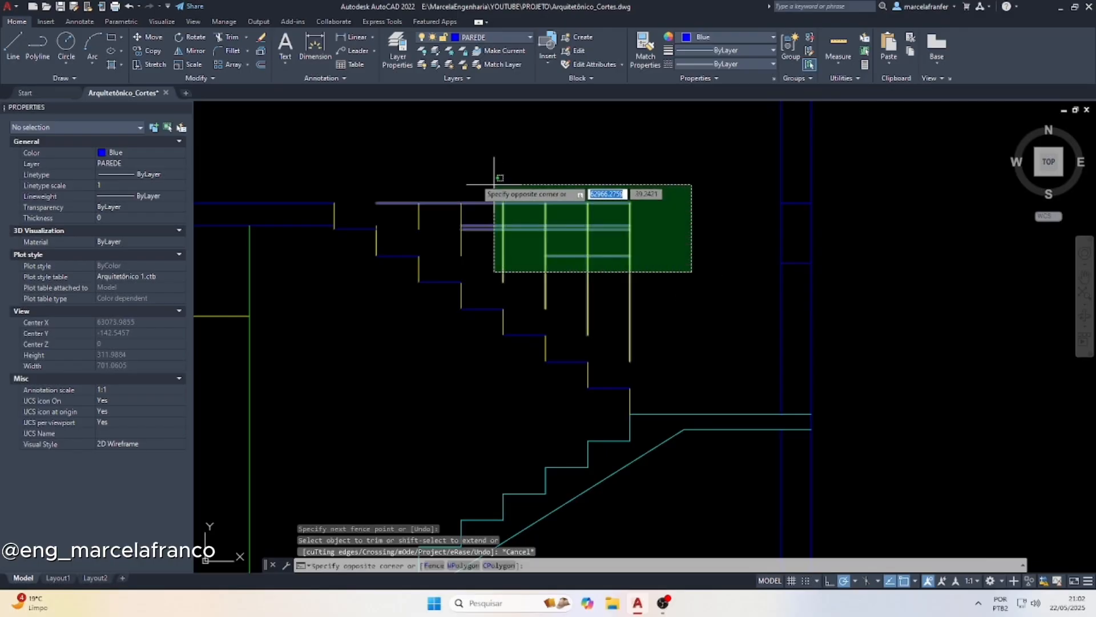
left_click(440, 166)
key("Delete")
left_click(486, 195)
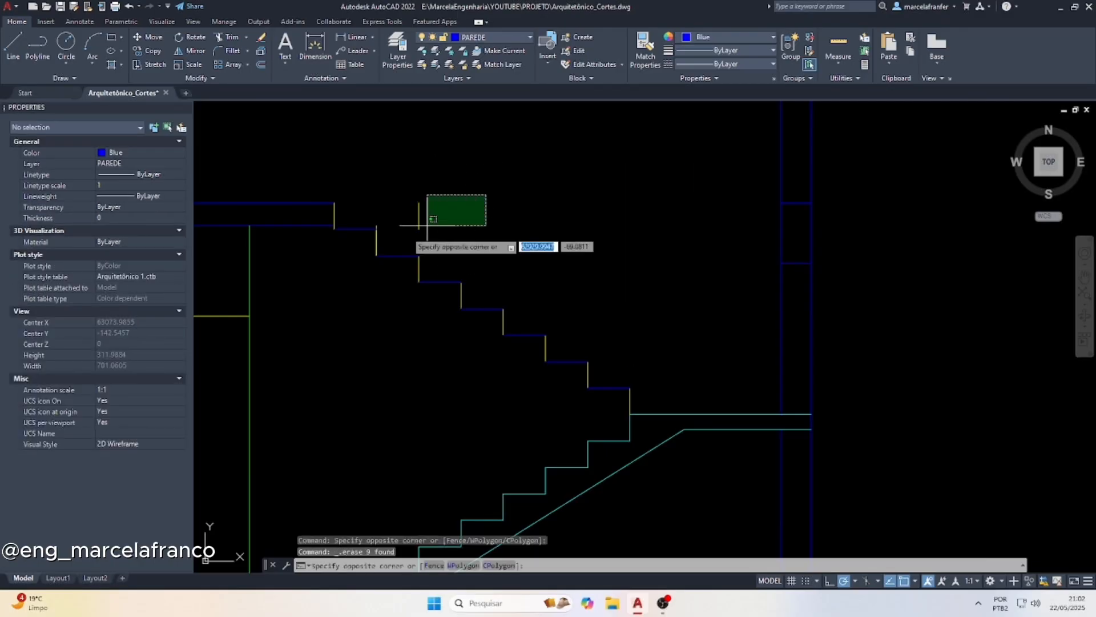
left_click(416, 226)
key("Delete")
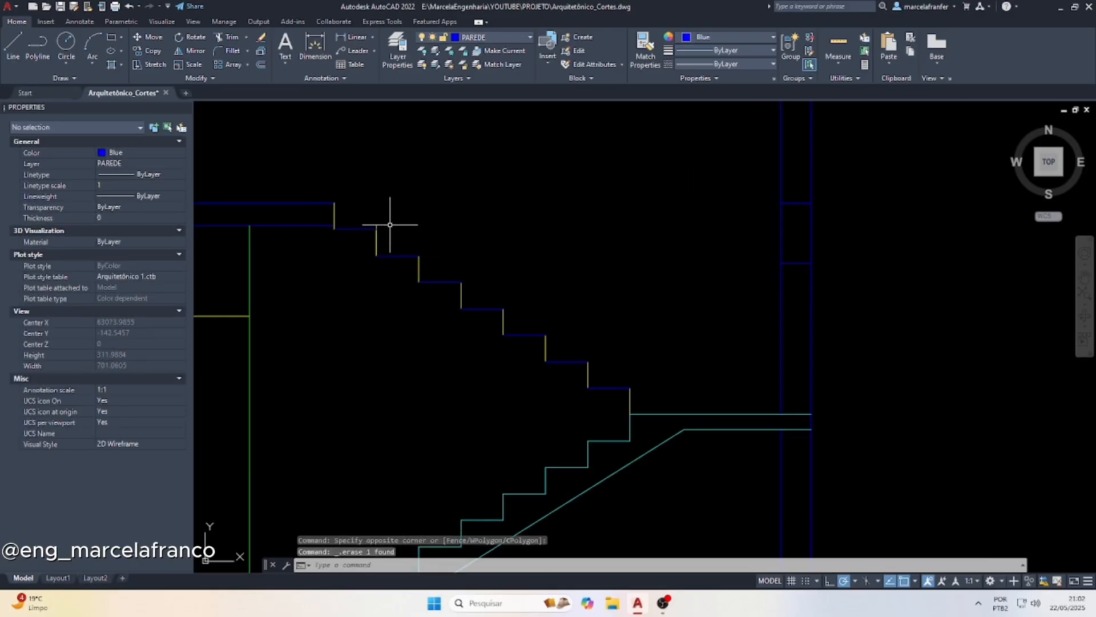
Trim the riser end that projects above the tread just below the slab
key("Escape")
key("Escape")
type("tr")
key("Return")
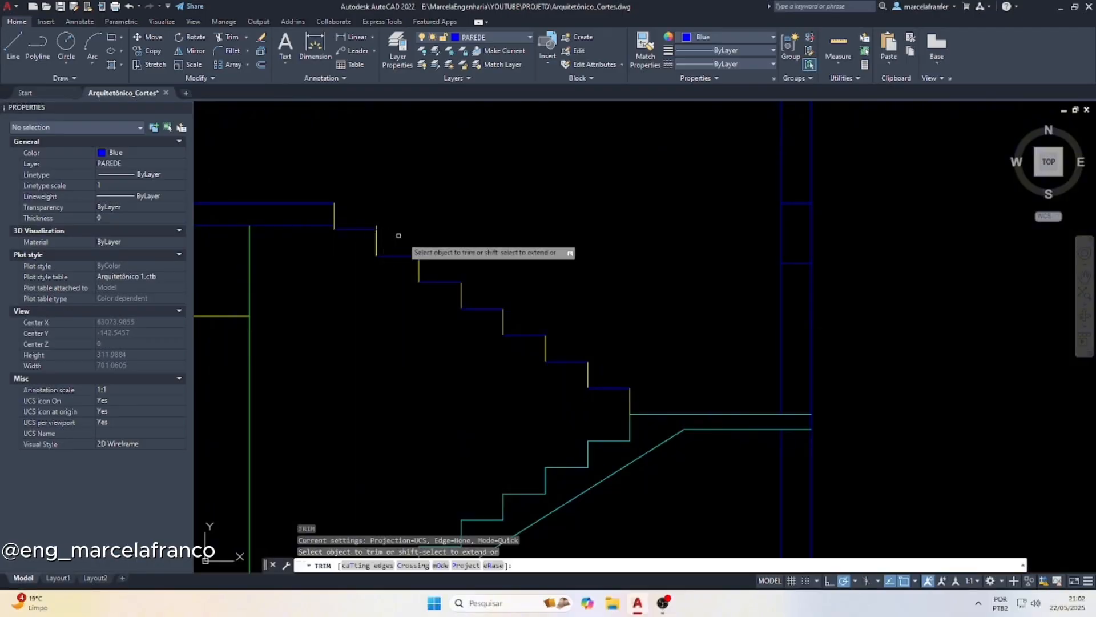
scroll(388, 236, "up", 4)
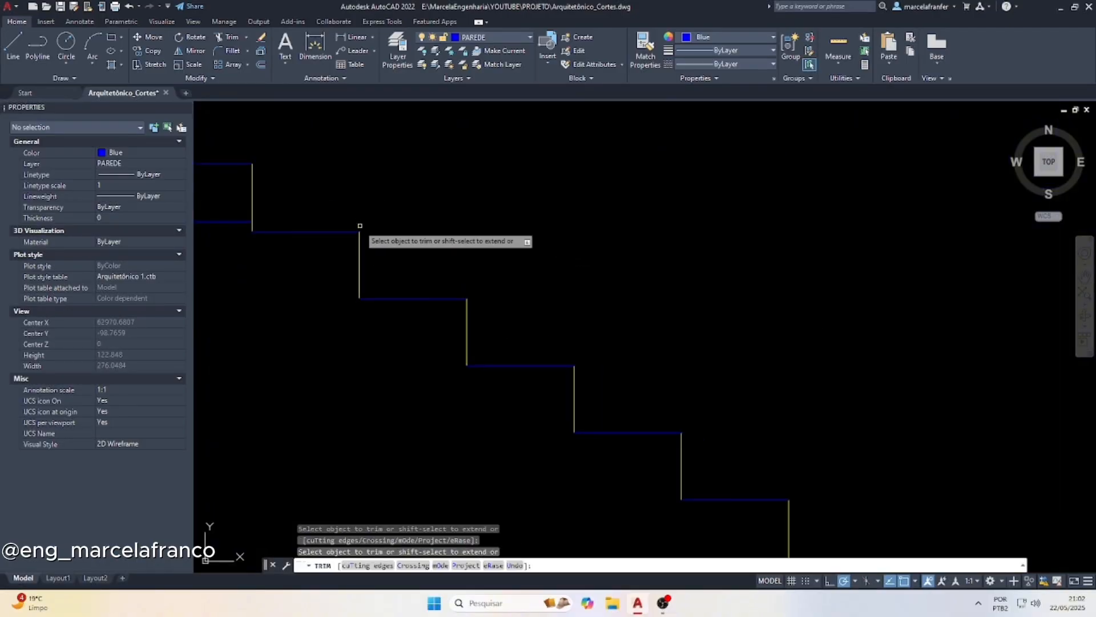
scroll(497, 363, "down", 8)
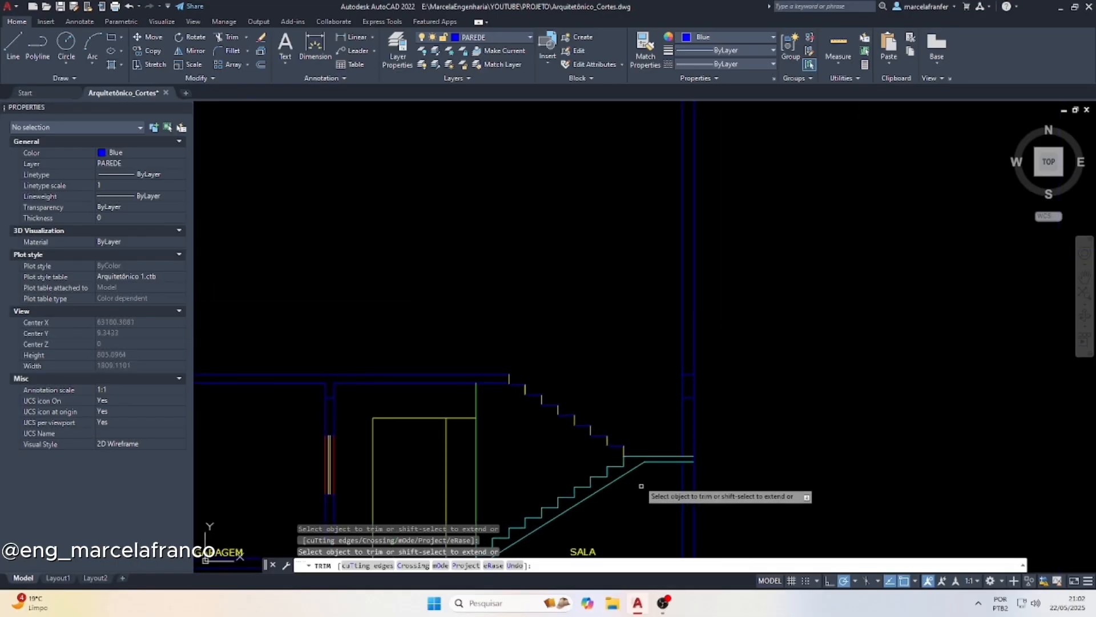
Examine the upper-floor plan along section line A, around the stair, mezzanine and bedrooms
key("Escape")
scroll(591, 451, "down", 10)
scroll(544, 221, "up", 2)
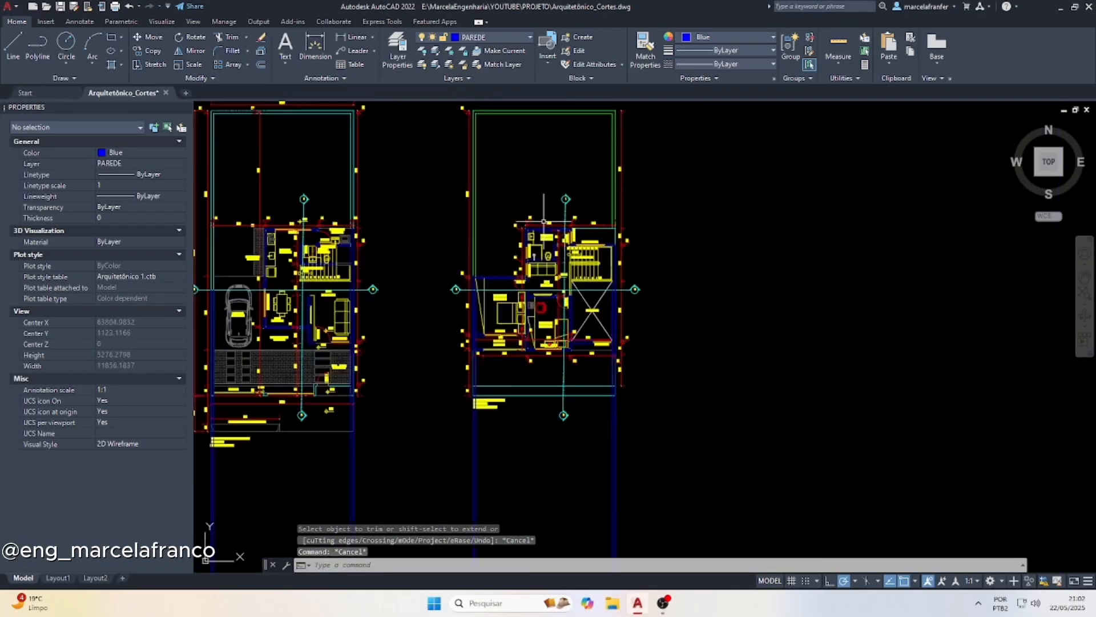
scroll(544, 221, "down", 1)
scroll(620, 220, "up", 5)
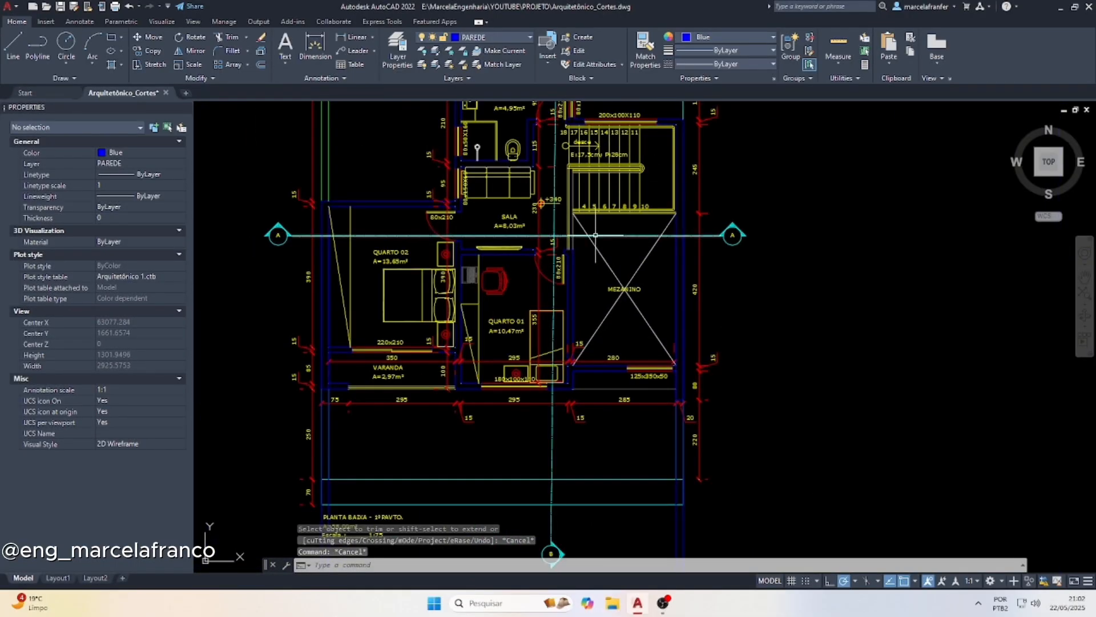
key("Escape")
scroll(568, 266, "down", 5)
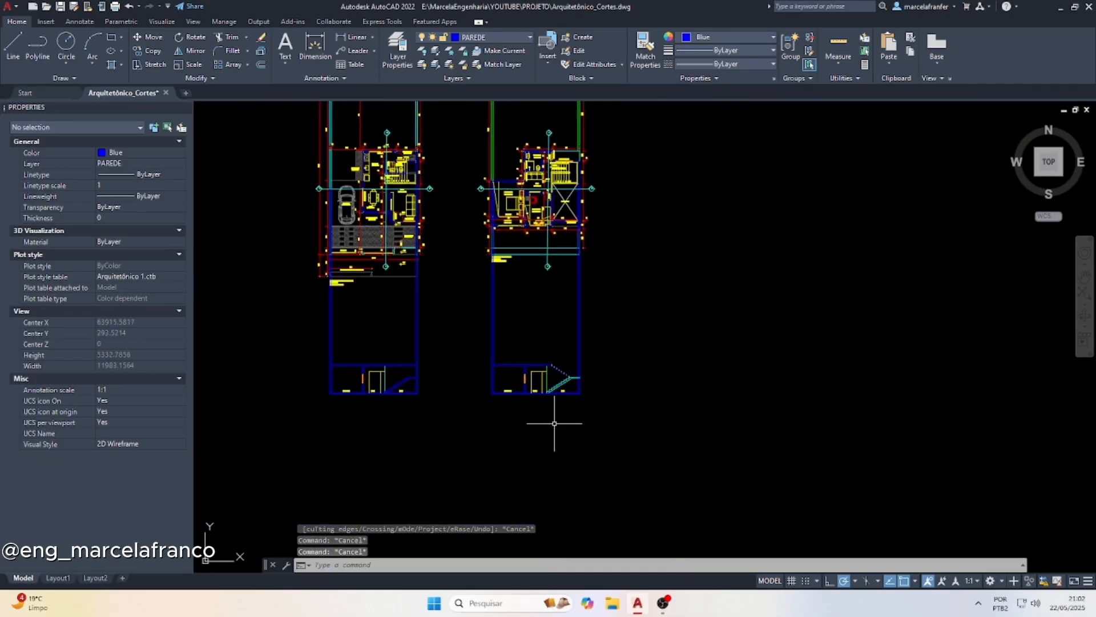
Shorten the uppermost riser of the second flight so its upper end sits on the slab's lower line
scroll(548, 388, "up", 2)
scroll(541, 361, "up", 8)
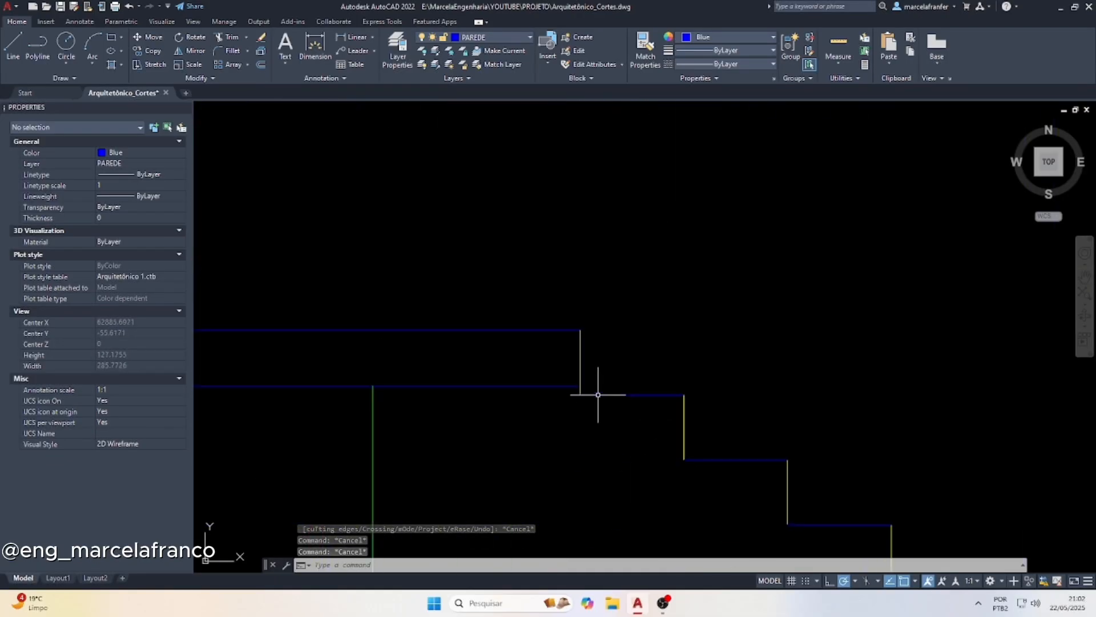
left_click(577, 343)
left_click(542, 291)
left_click(576, 298)
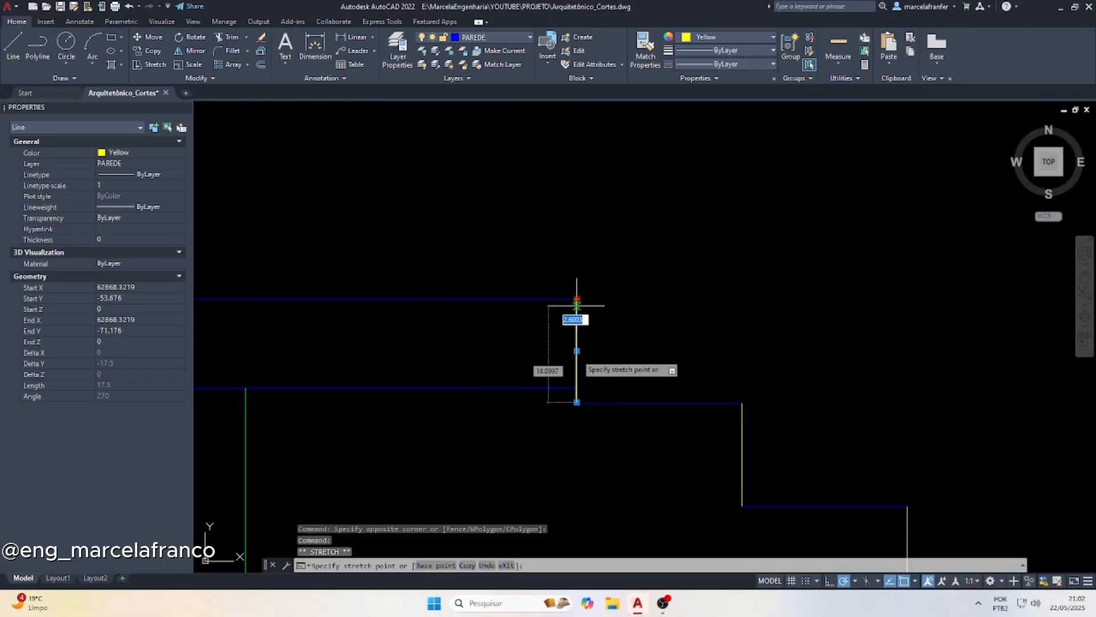
left_click(576, 388)
key("Escape")
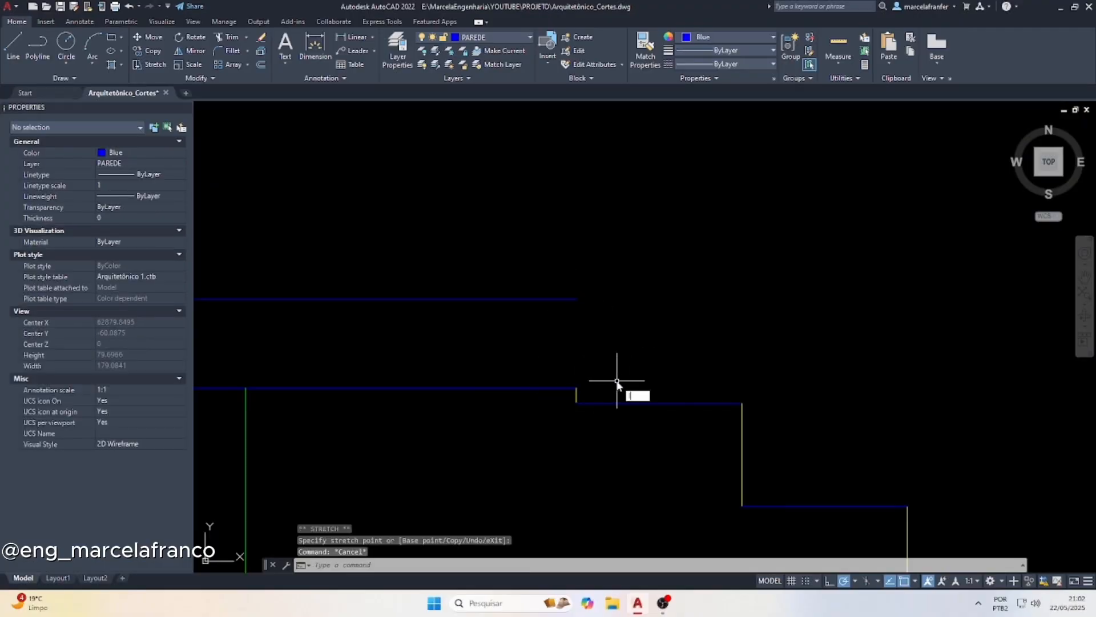
Close the end of the upper-floor slab with a vertical line from its upper line to its lower line
type("l")
key("Return")
left_click(577, 298)
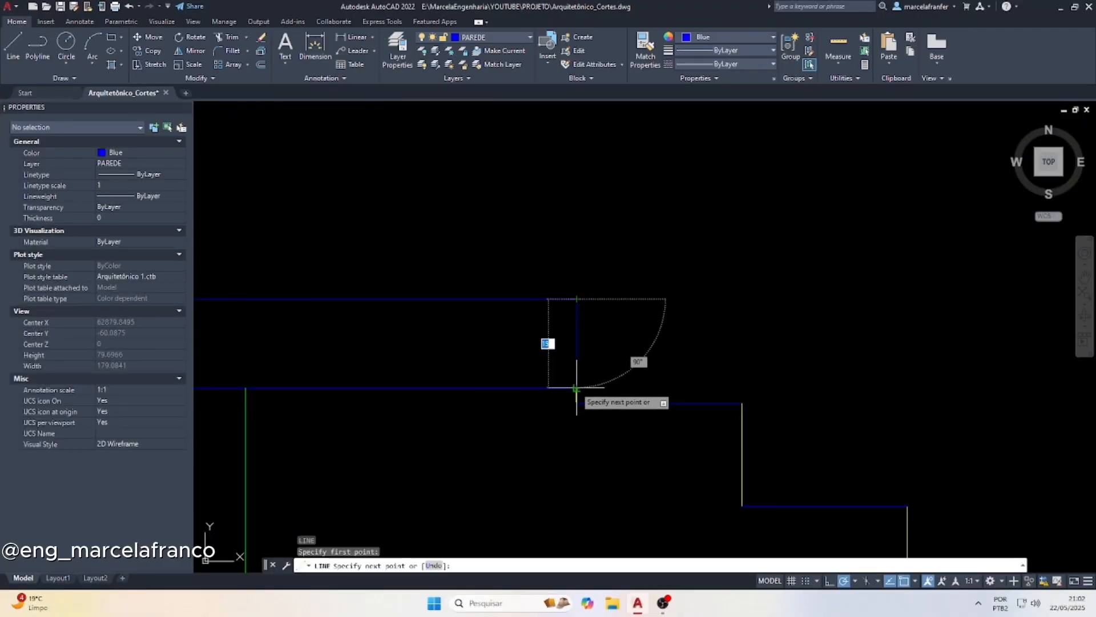
left_click(576, 388)
key("Escape")
key("Escape")
scroll(548, 400, "down", 4)
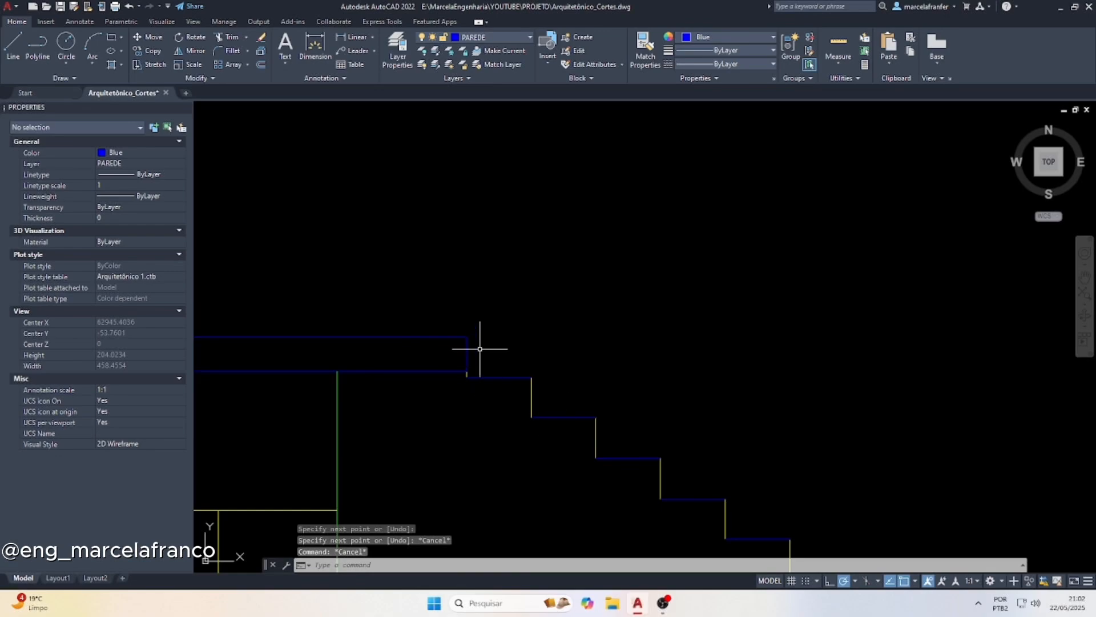
Match the blue treads of the second flight to the properties of its yellow risers
scroll(480, 348, "down", 3)
scroll(668, 434, "up", 3)
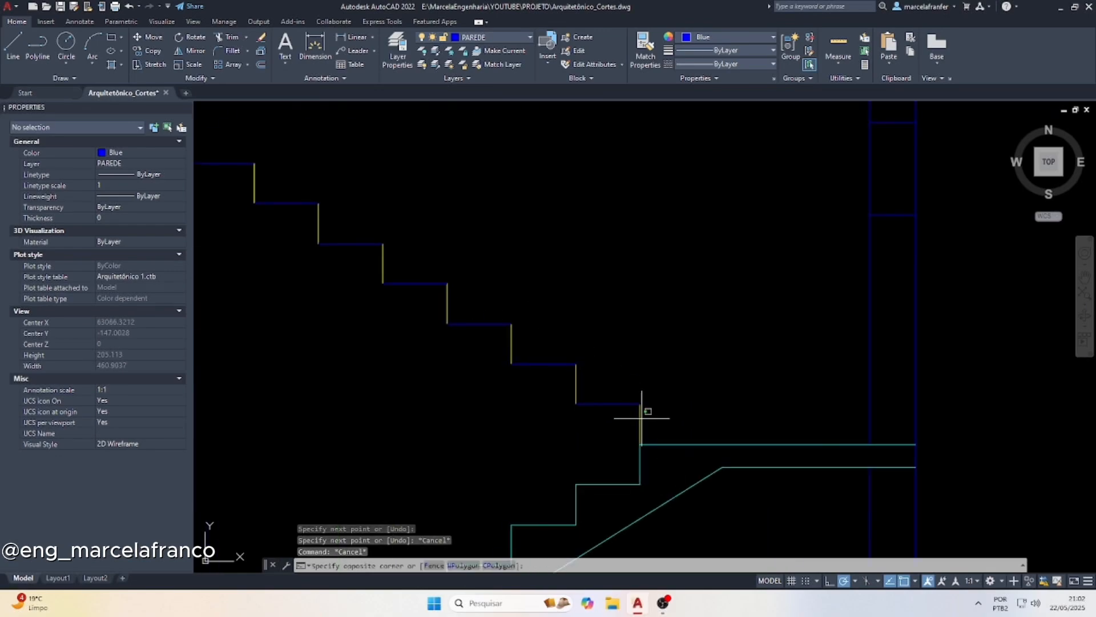
left_click(609, 424)
type("ma")
key("Return")
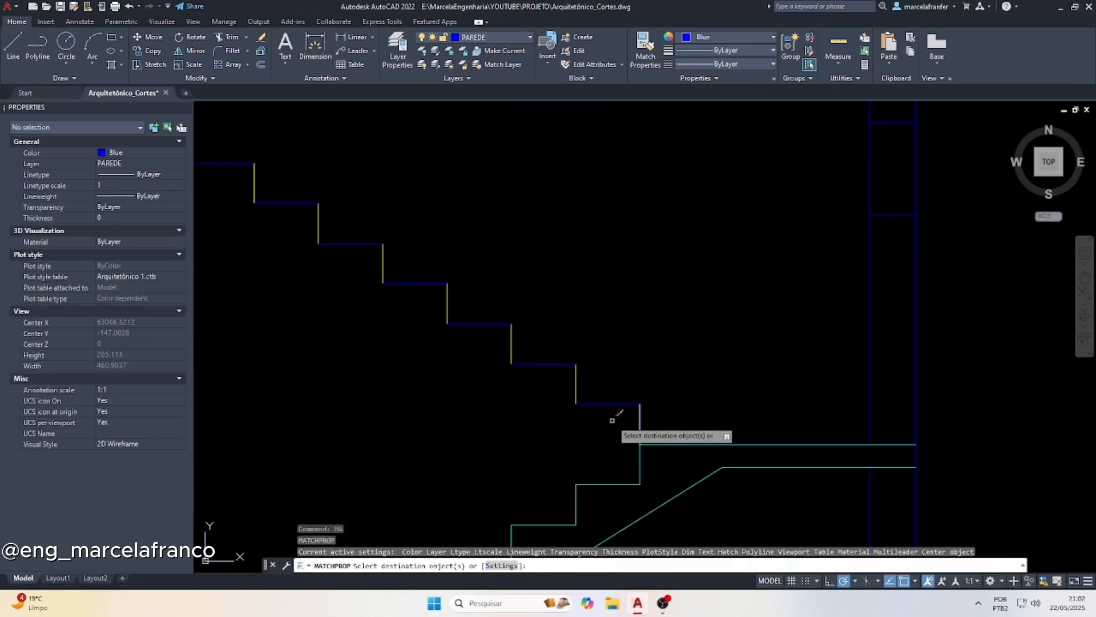
left_click(680, 427)
left_click(247, 165)
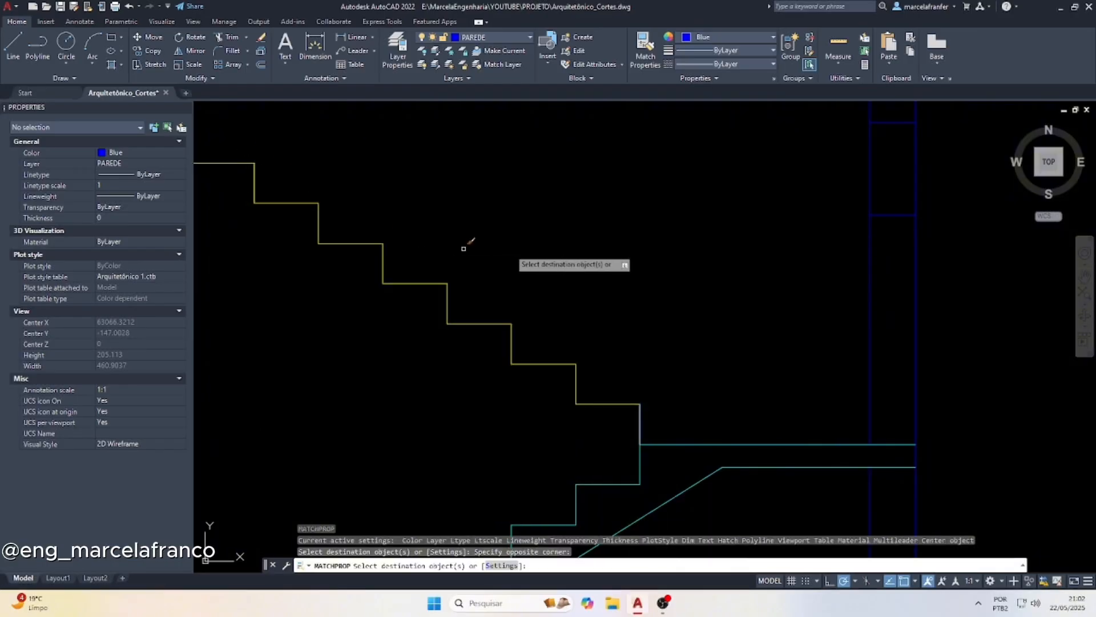
scroll(498, 257, "down", 4)
scroll(498, 258, "up", 2)
key("Escape")
key("Escape")
scroll(542, 318, "down", 3)
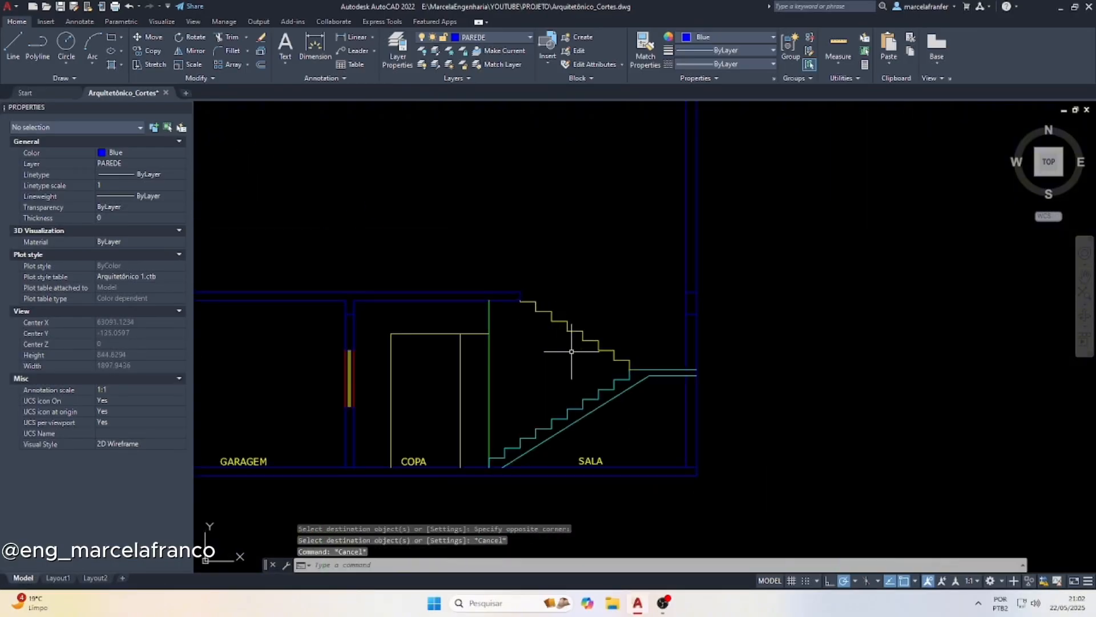
Draw a diagonal line from the midpoint of the second flight's lowest tread to the midpoint of its highest tread
scroll(577, 358, "up", 4)
type("l")
key("Return")
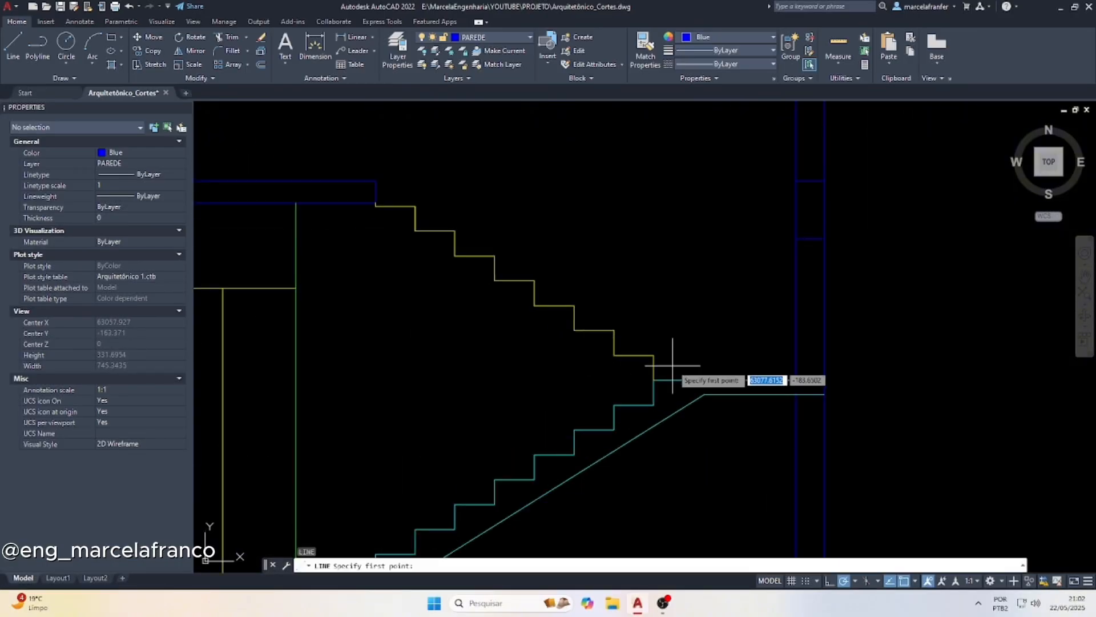
left_click(633, 354)
left_click(394, 207)
key("Escape")
key("Escape")
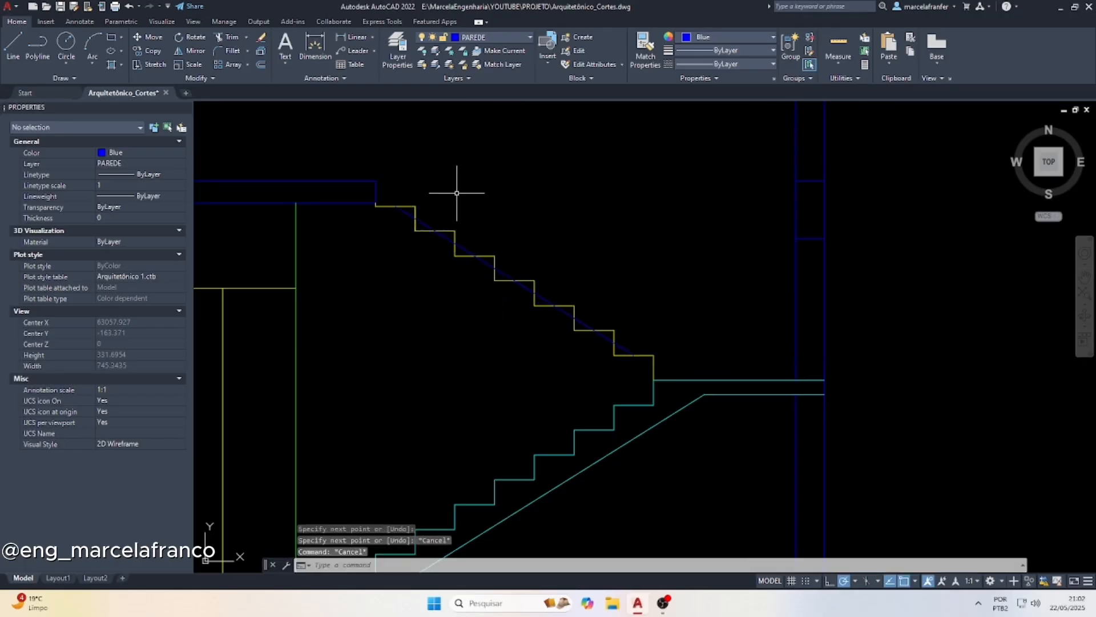
Offset the diagonal line 25 to the underside of the second flight and delete the original diagonal
type("o")
key("Return")
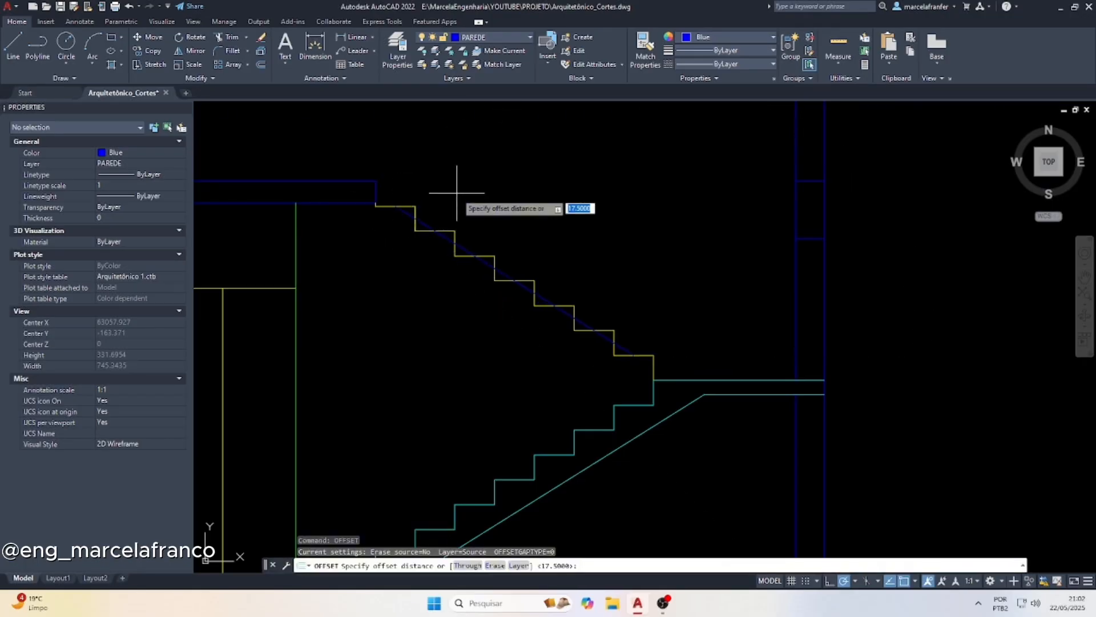
type("25")
key("Return")
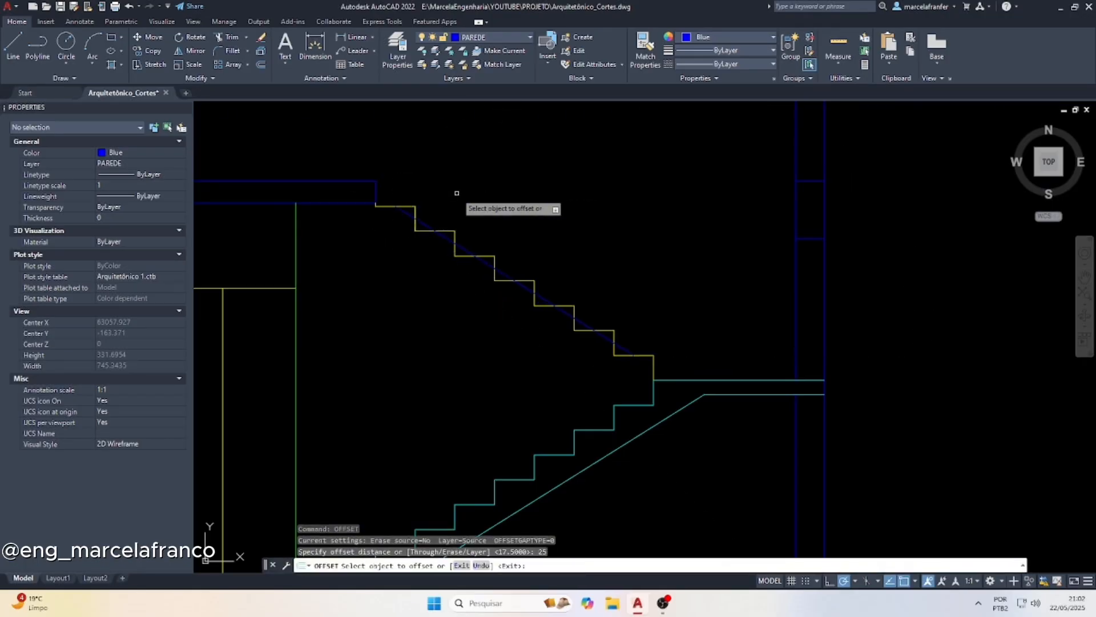
left_click(497, 271)
left_click(490, 291)
key("Escape")
left_click(503, 273)
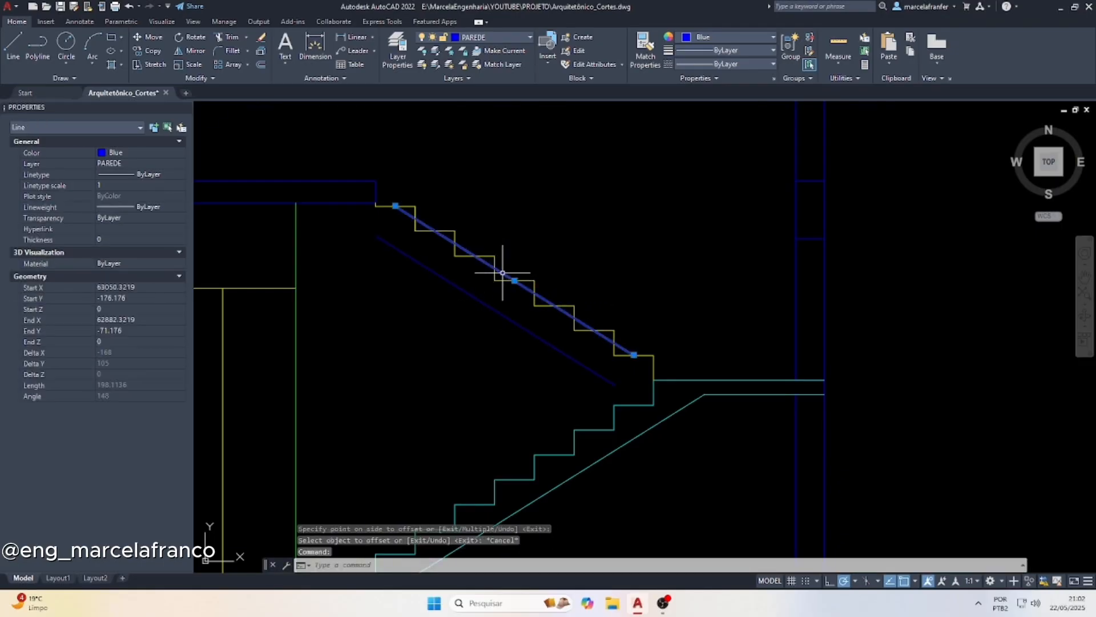
key("Delete")
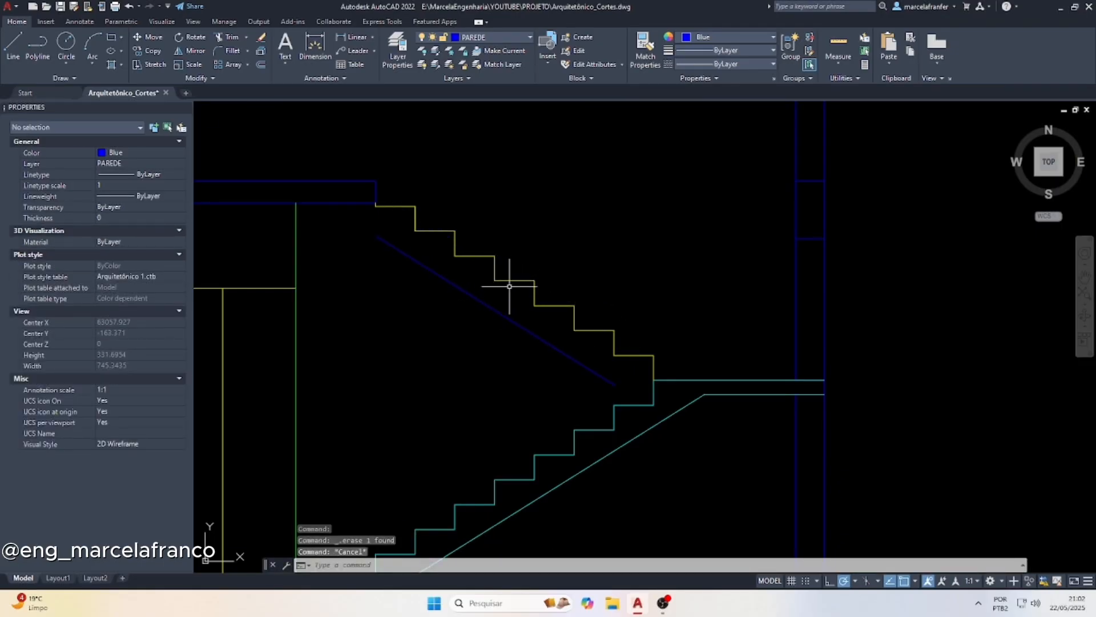
Match the second flight's diagonal underside line to the properties of the yellow treads
left_click(511, 286)
left_click(496, 247)
type("MA")
key("Return")
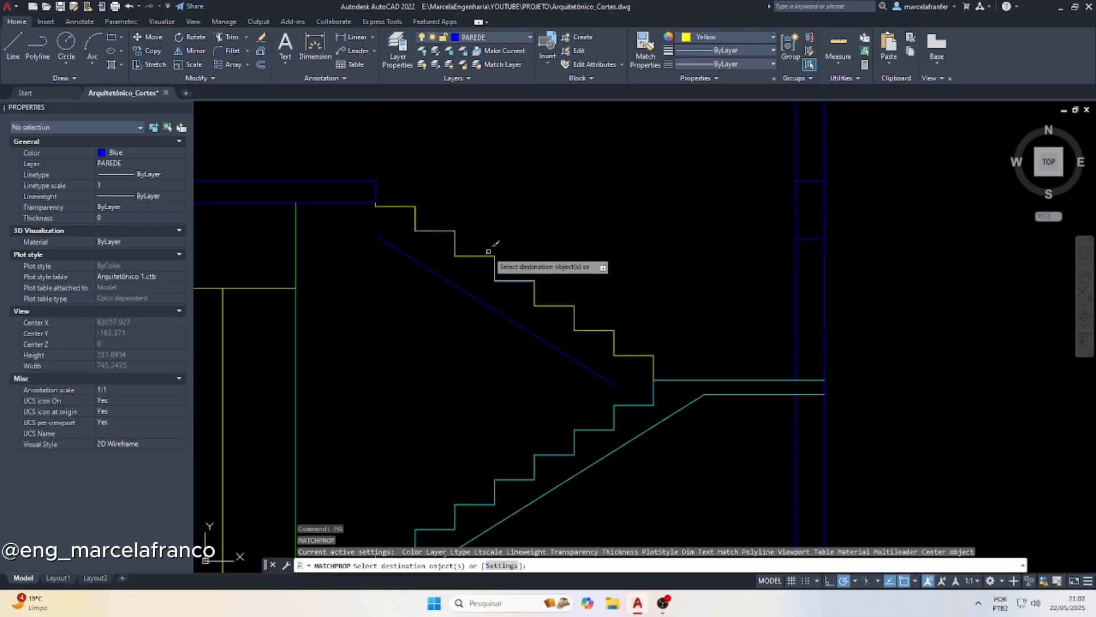
left_click(453, 271)
key("Escape")
Extend the diagonal underside line to the lower flight's top tread and to the slab's lower line
left_click(331, 193)
left_click(305, 221)
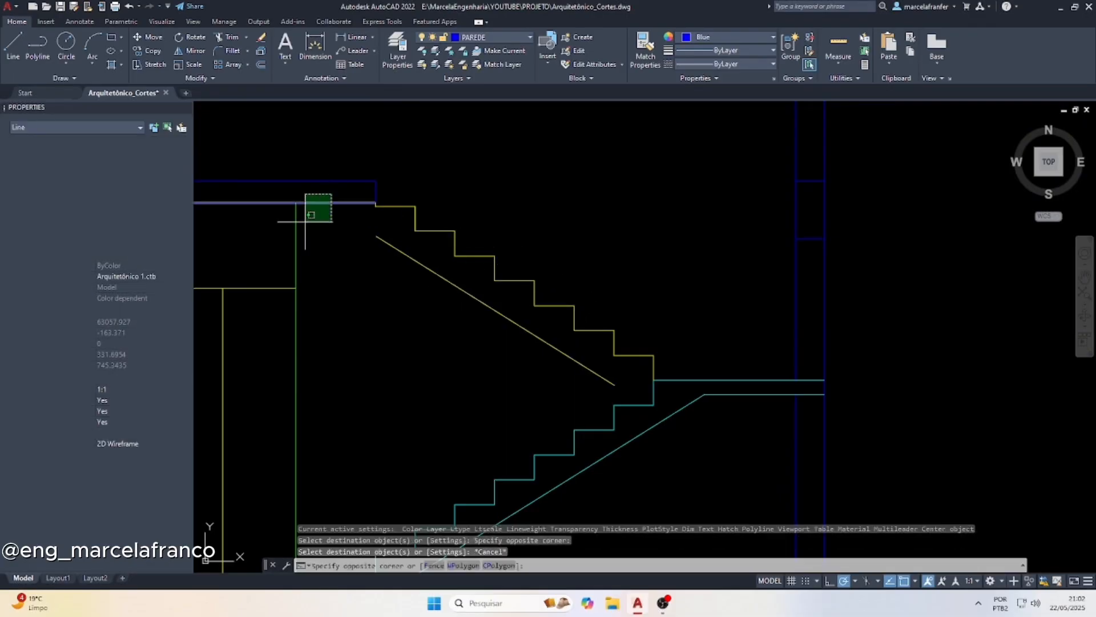
left_click(647, 410)
left_click(632, 395)
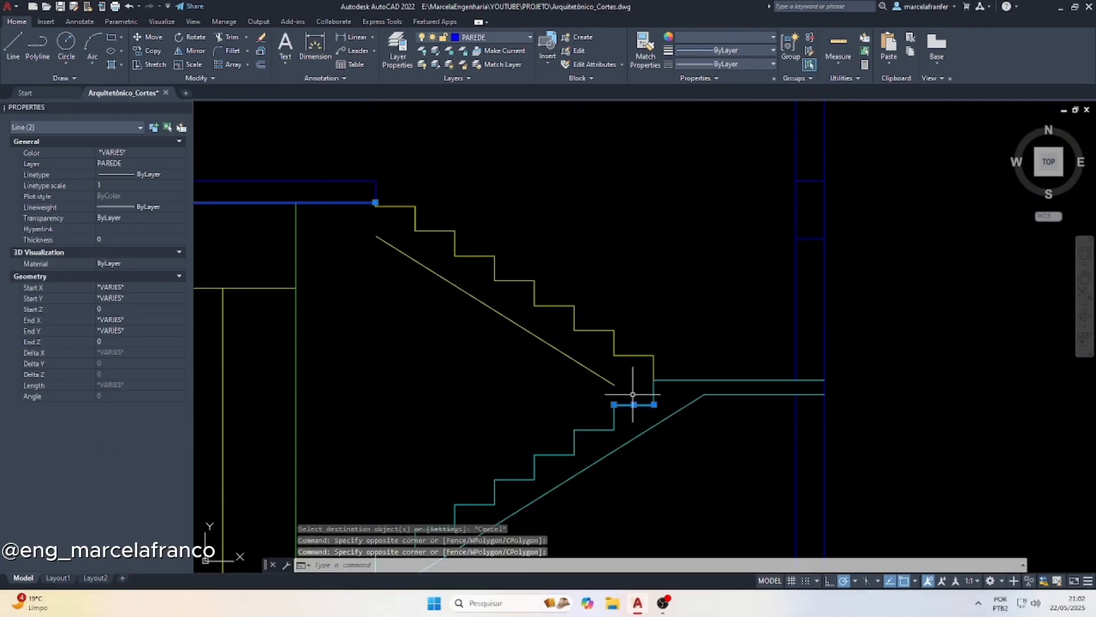
type("ext")
key("Return")
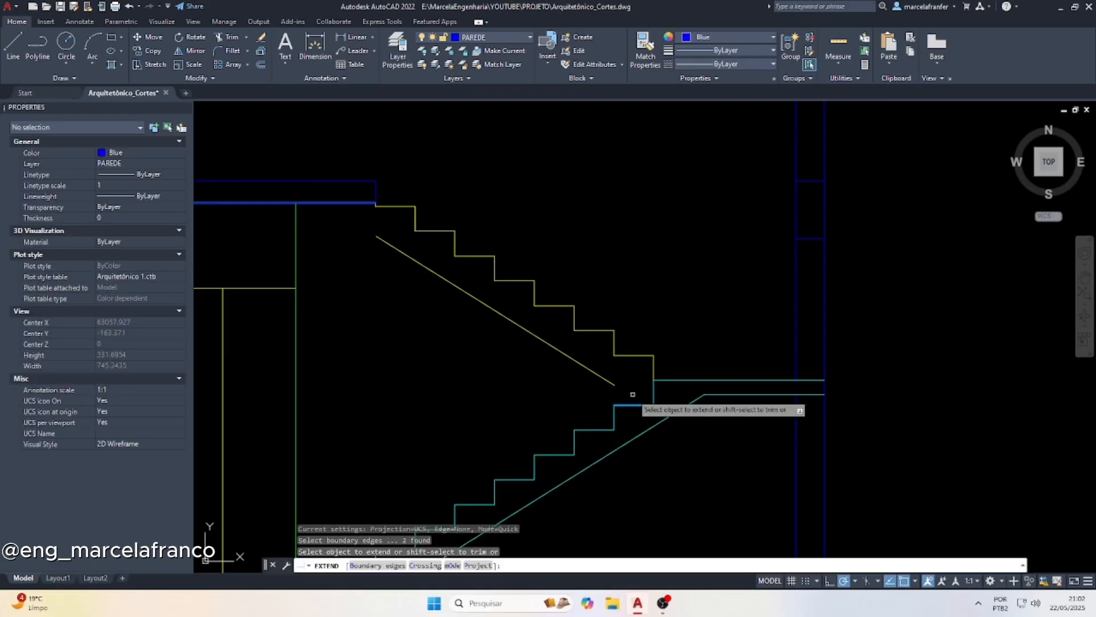
left_click(617, 386)
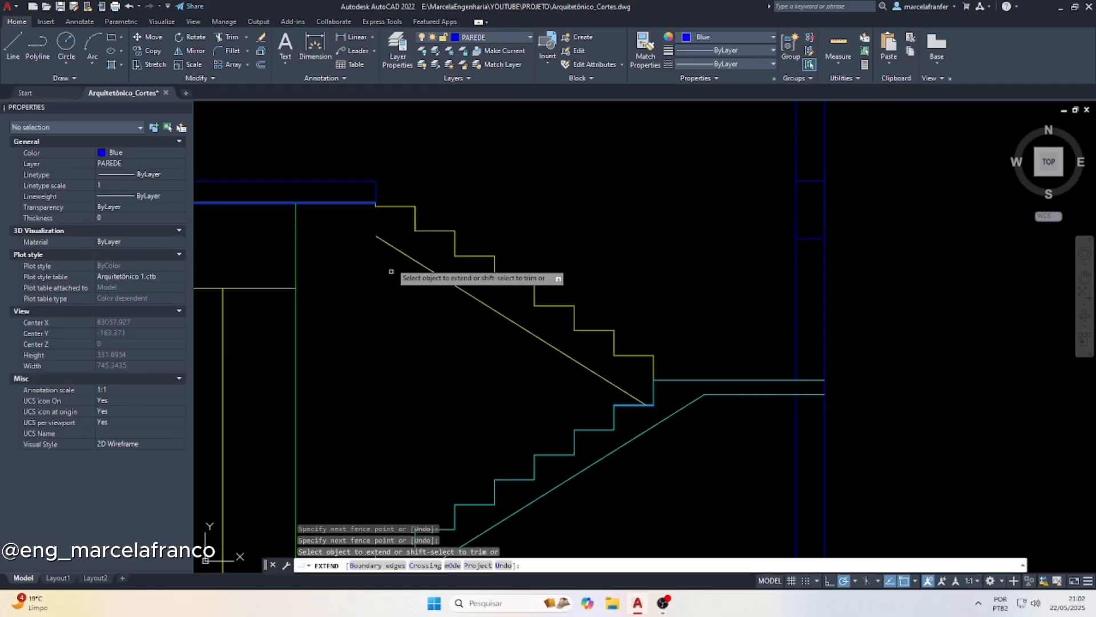
left_click(391, 248)
key("Return")
key("Escape")
Project a vertical line from the SALA-side wall face at the QUARTO 02 door down to the section's upper-floor slab
scroll(591, 377, "down", 5)
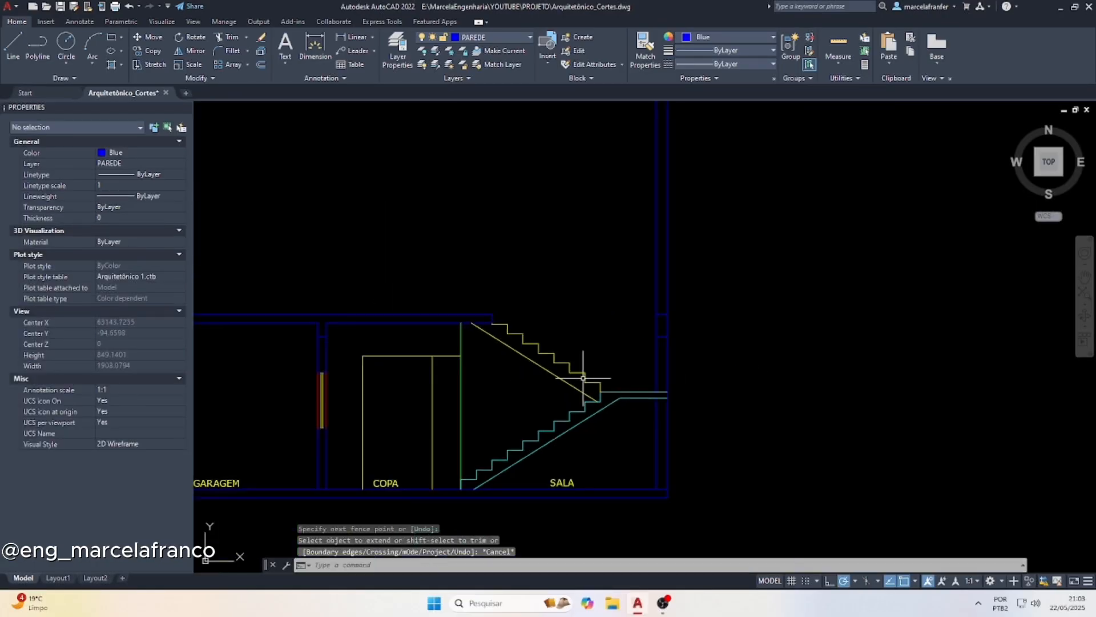
scroll(517, 462, "down", 4)
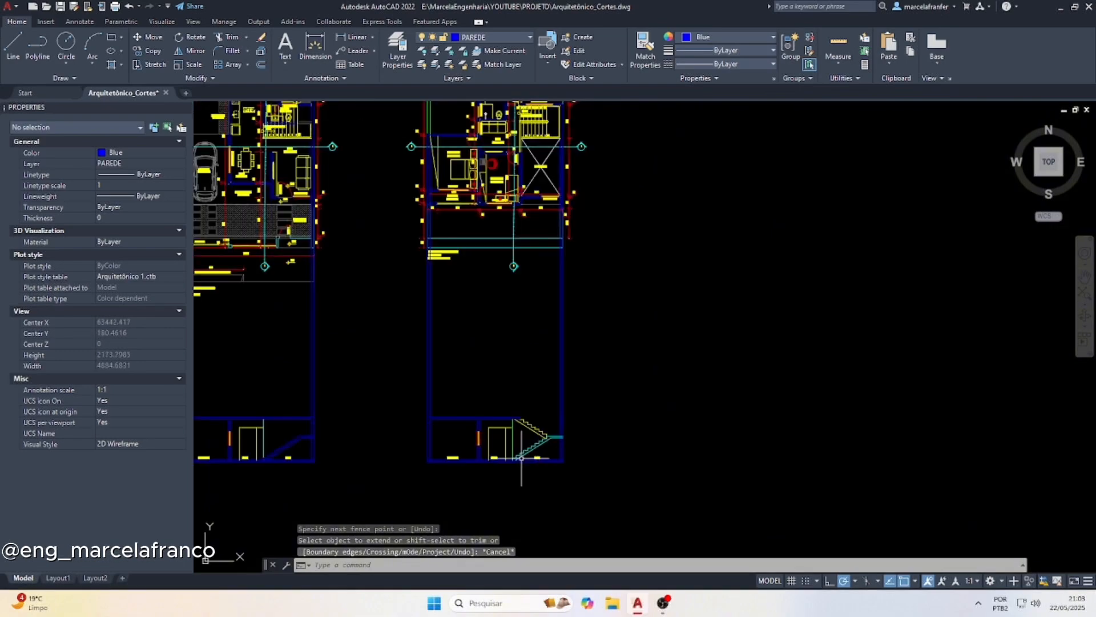
type("l")
key("Return")
scroll(456, 140, "up", 2)
middle_click_drag(445, 153, 497, 202)
scroll(541, 212, "up", 2)
scroll(540, 213, "up", 2)
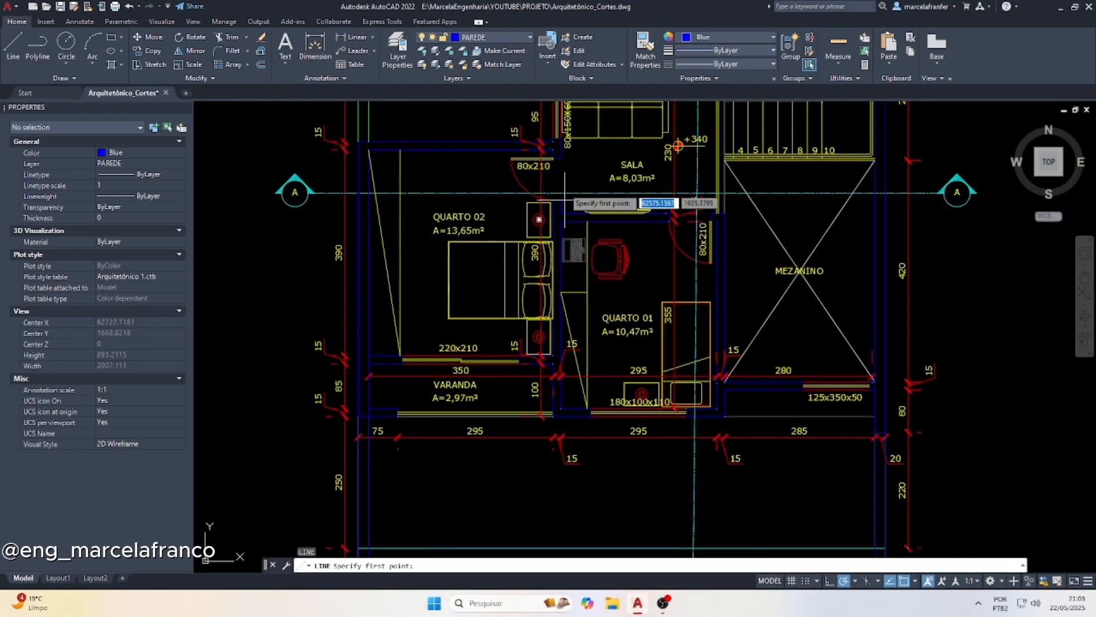
left_click(562, 156)
scroll(533, 380, "down", 5)
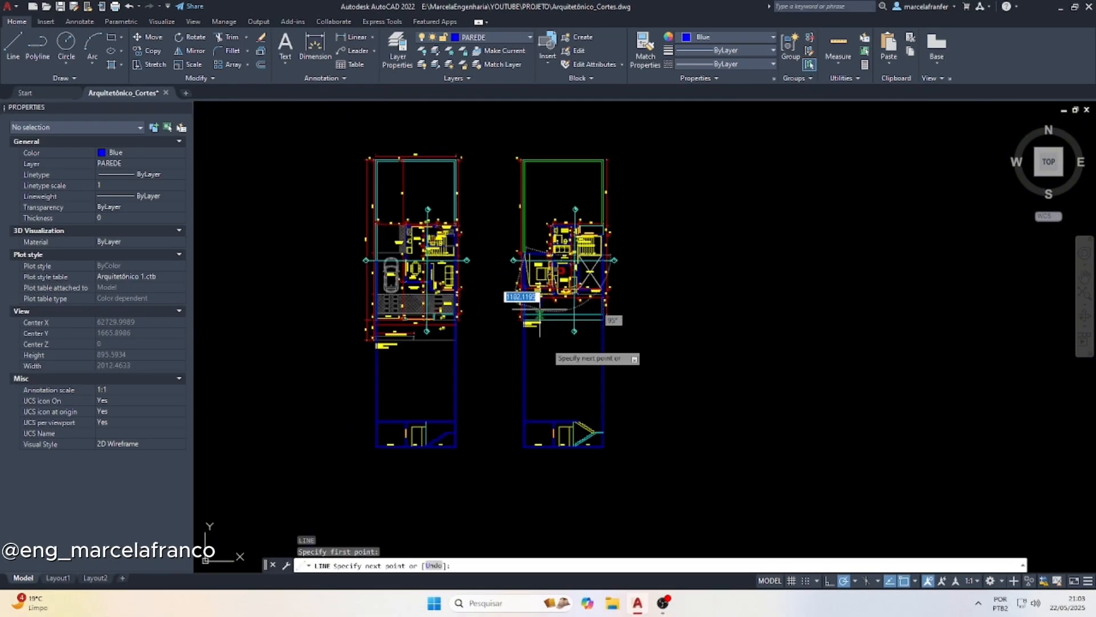
scroll(548, 424, "up", 4)
key("Escape")
scroll(548, 425, "up", 2)
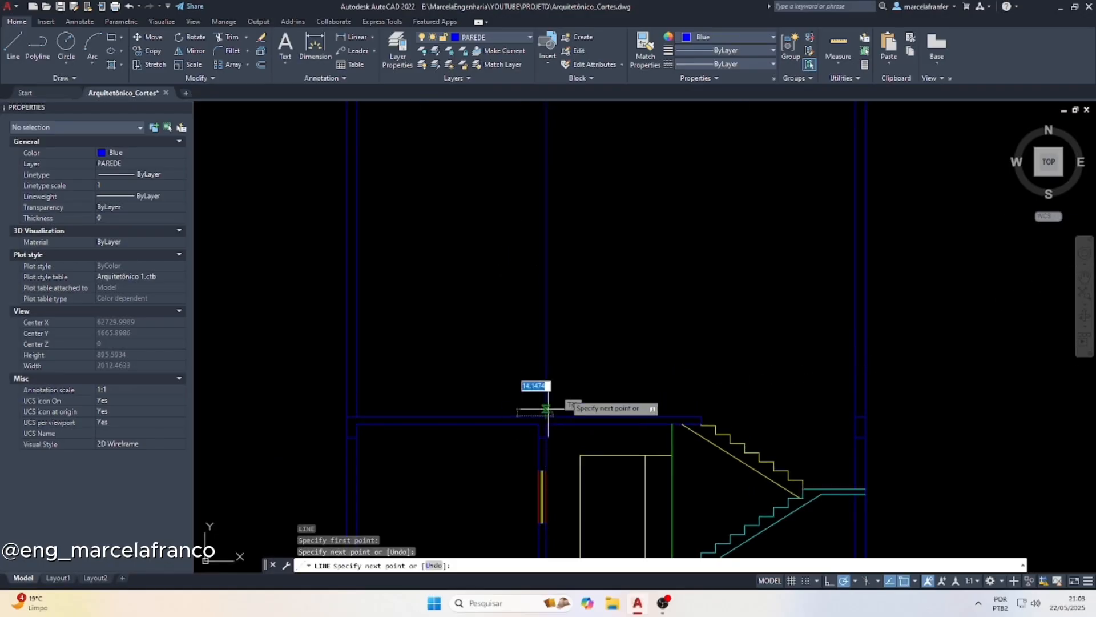
Copy the projection line 15 across the wall to its QUARTO 02 face
left_click(587, 378)
left_click(541, 344)
key("Return")
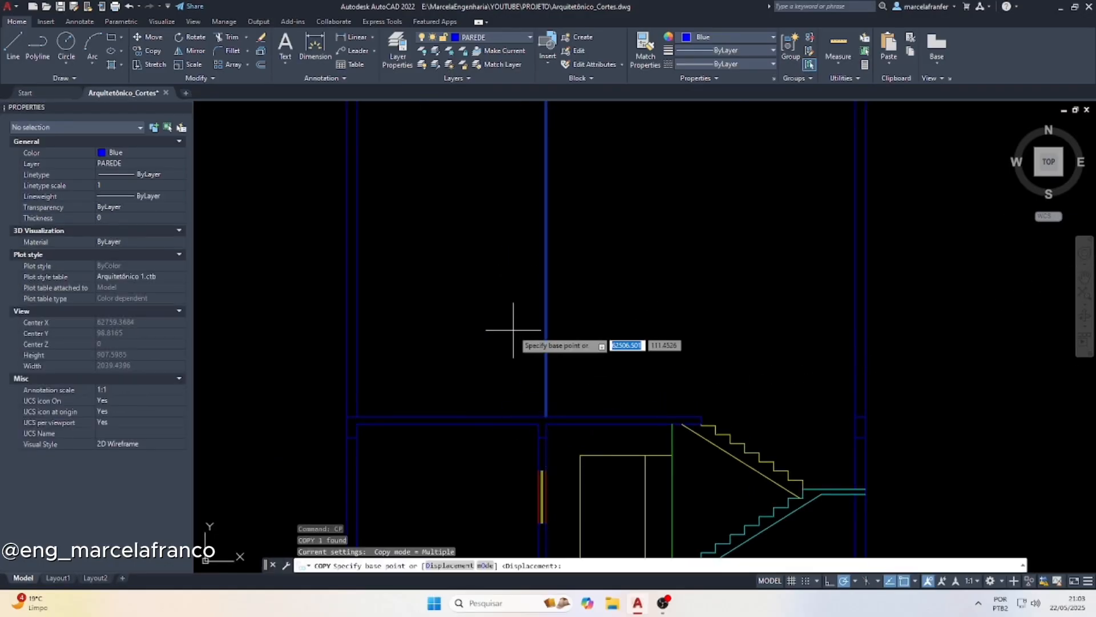
scroll(505, 379, "down", 4)
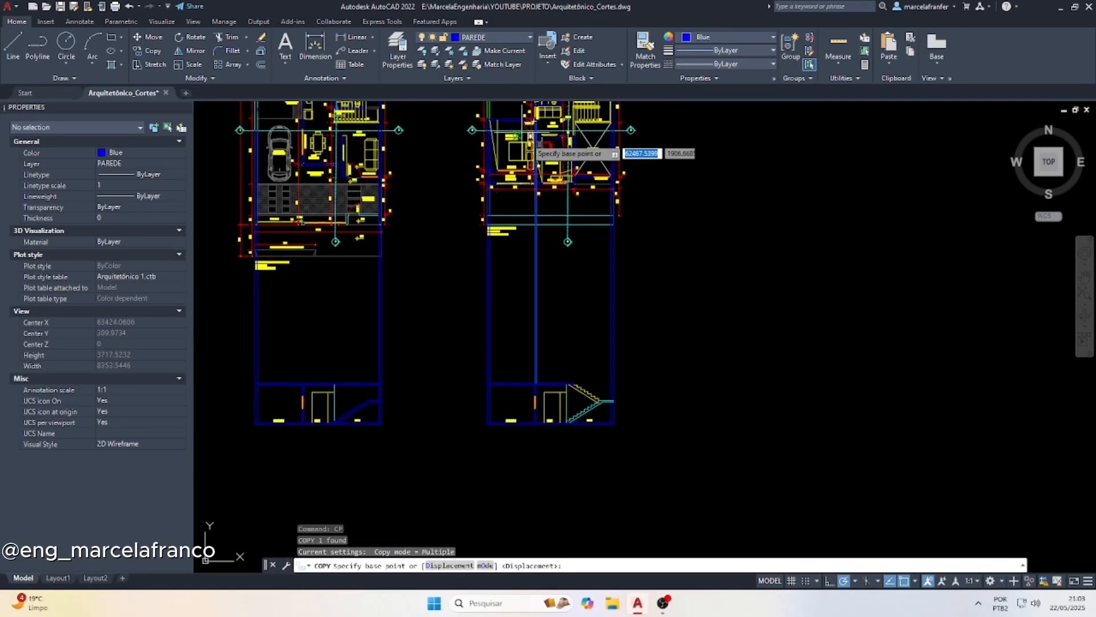
scroll(597, 139, "up", 4)
scroll(531, 145, "up", 8)
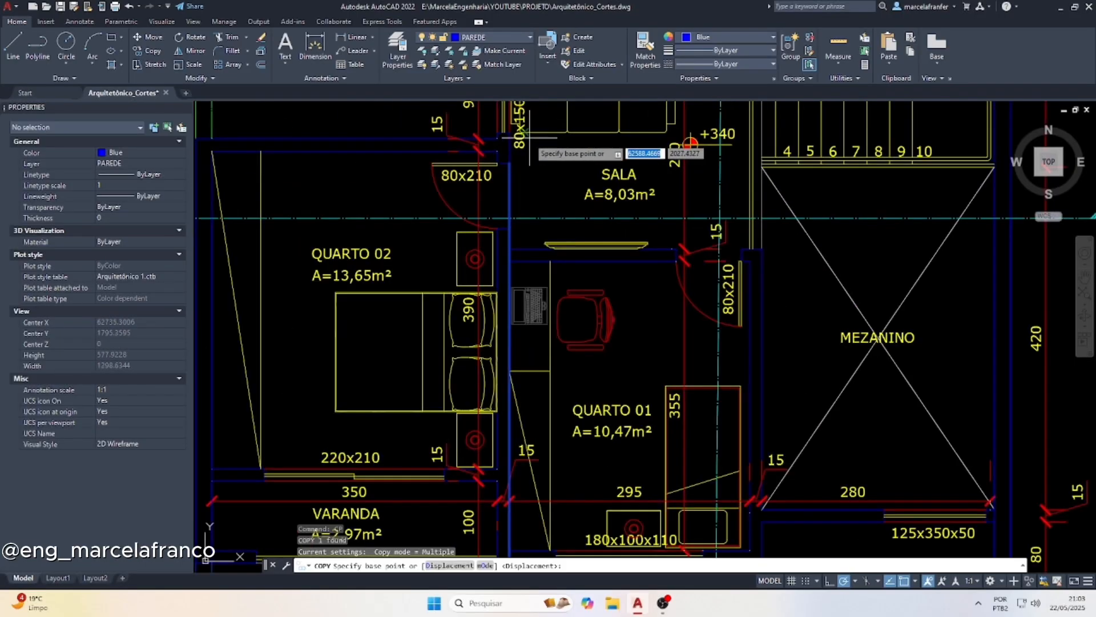
left_click(526, 147)
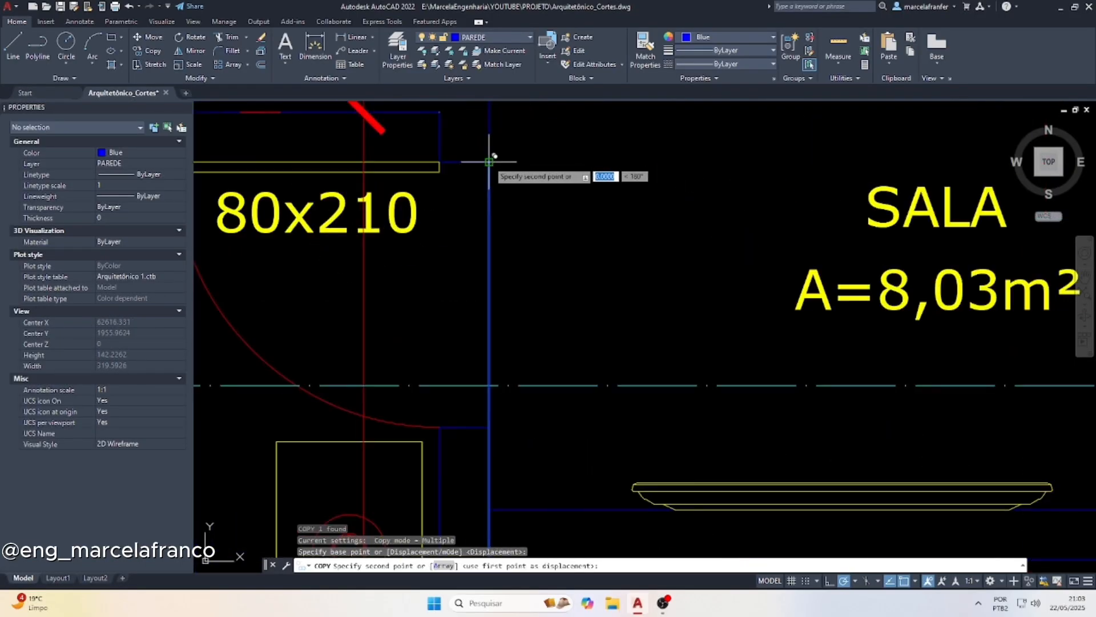
left_click(439, 162)
Place another copy of the projection line at the end of the bathroom wall beside the SALA sofa
scroll(445, 231, "down", 8)
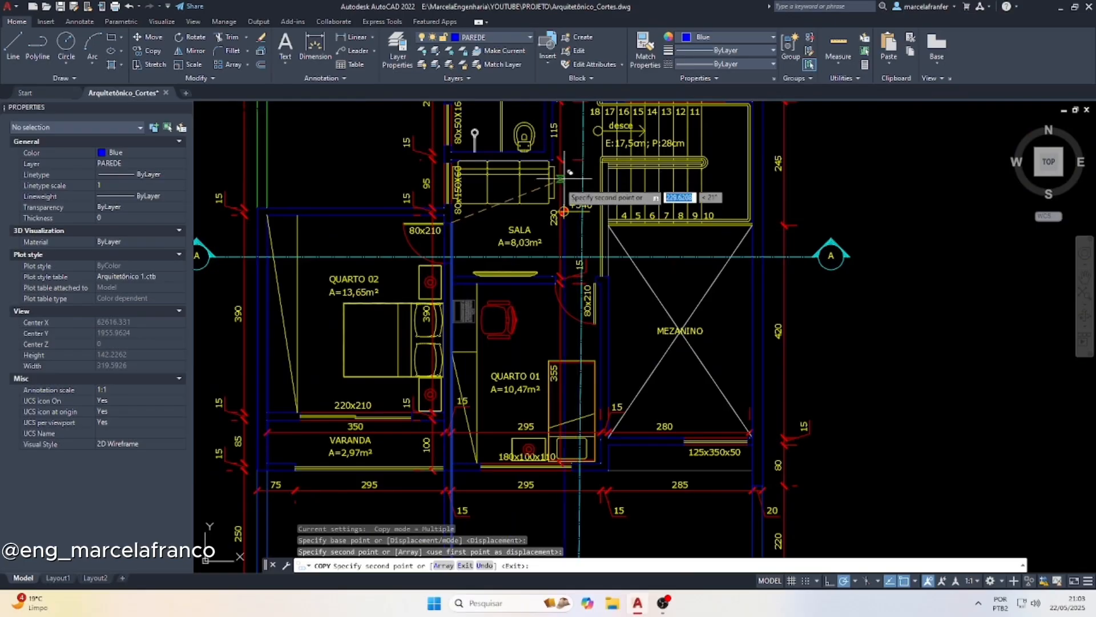
scroll(554, 180, "up", 2)
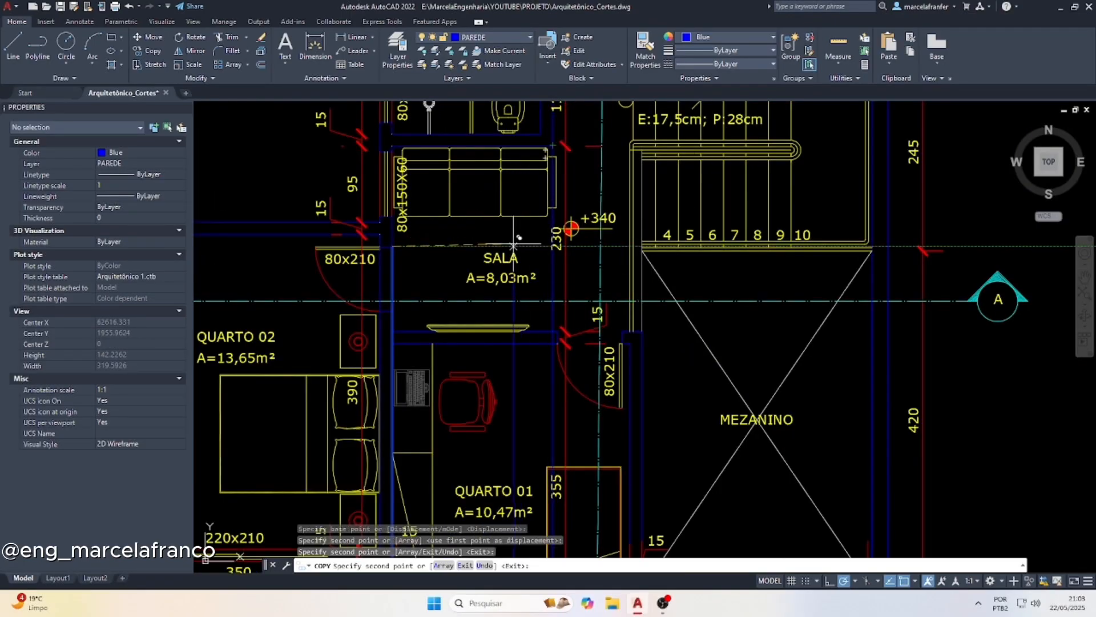
scroll(521, 244, "down", 4)
key("Escape")
key("Escape")
scroll(548, 263, "up", 4)
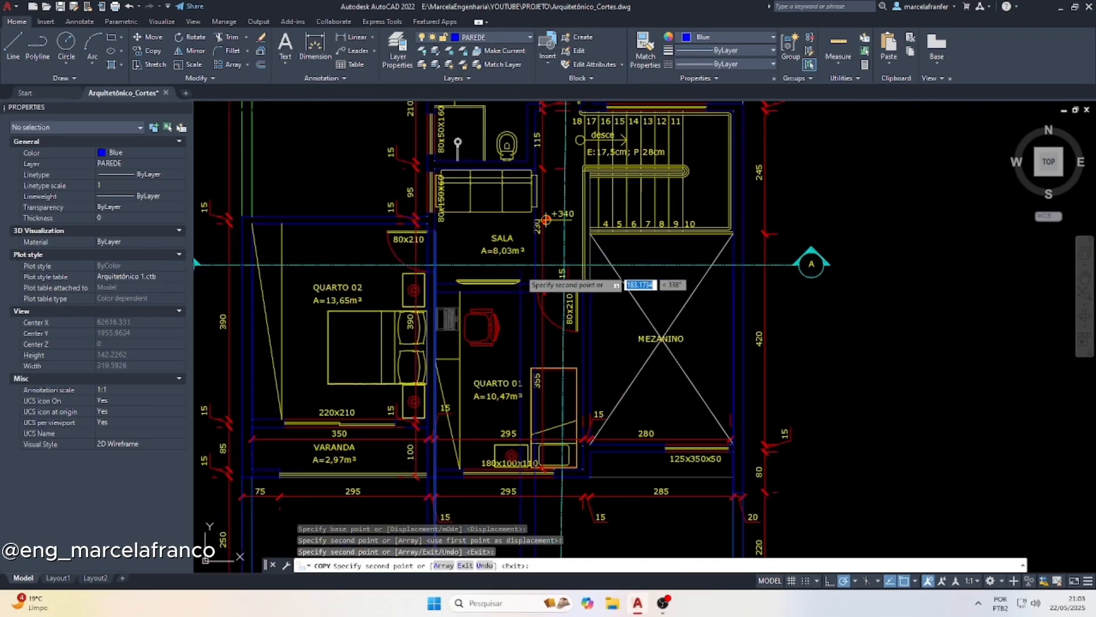
Change the copied projection line at the end of the bathroom wall beside the SALA sofa to cyan
left_click(549, 264)
left_click(522, 277)
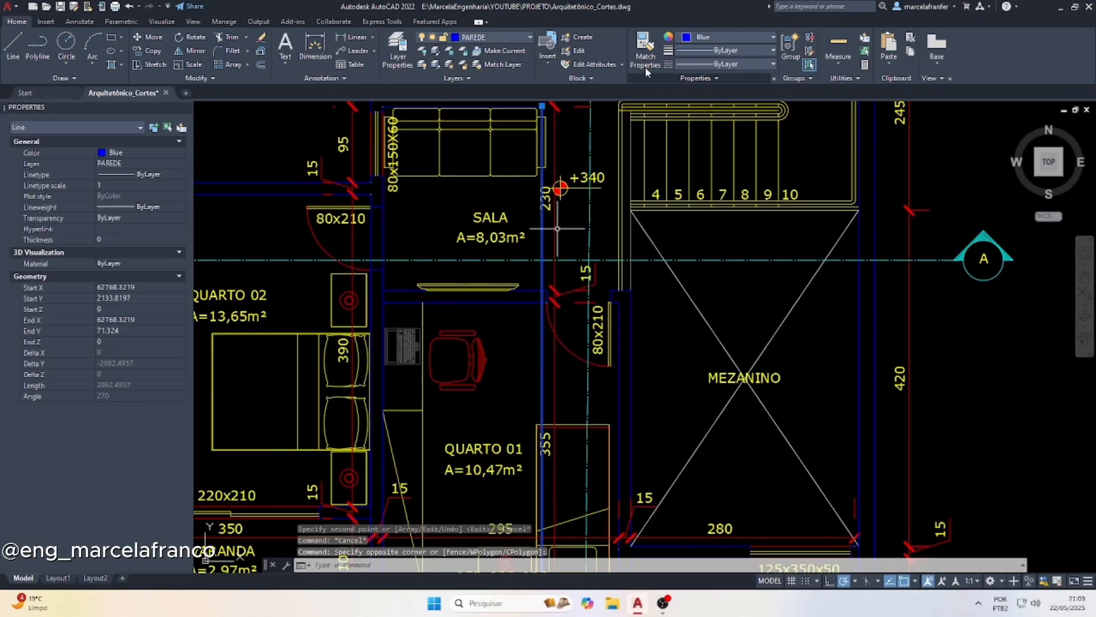
left_click(696, 37)
left_click(722, 156)
scroll(517, 232, "down", 4)
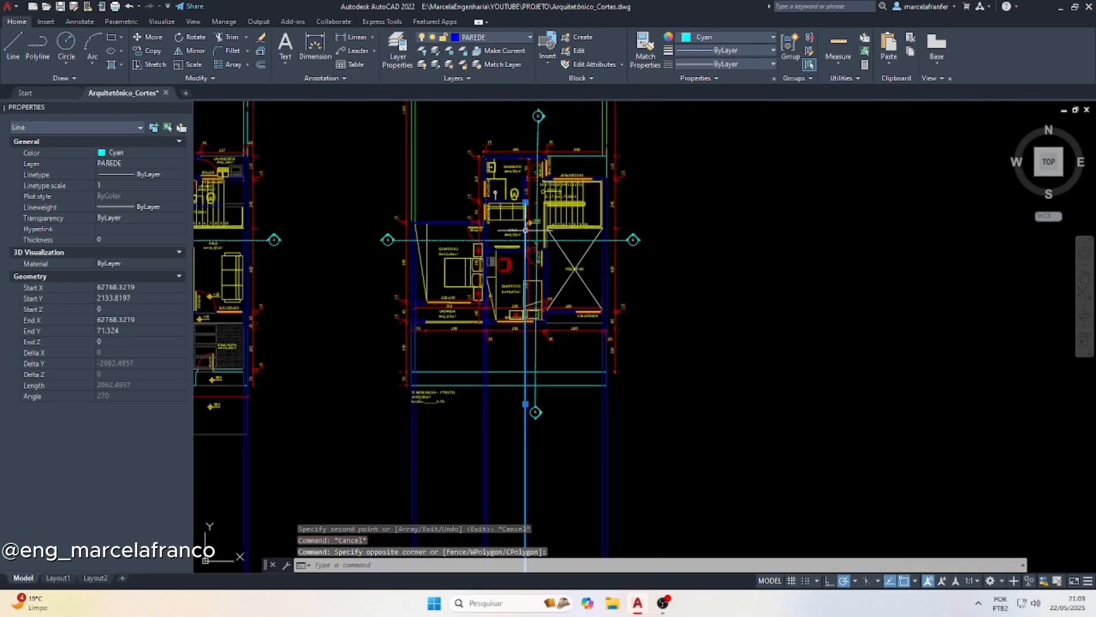
scroll(526, 230, "down", 2)
scroll(523, 496, "up", 9)
key("Escape")
Extend the cyan projection line down to the top line of the section's upper-floor slab
left_click(499, 408)
type("ex")
key("Return")
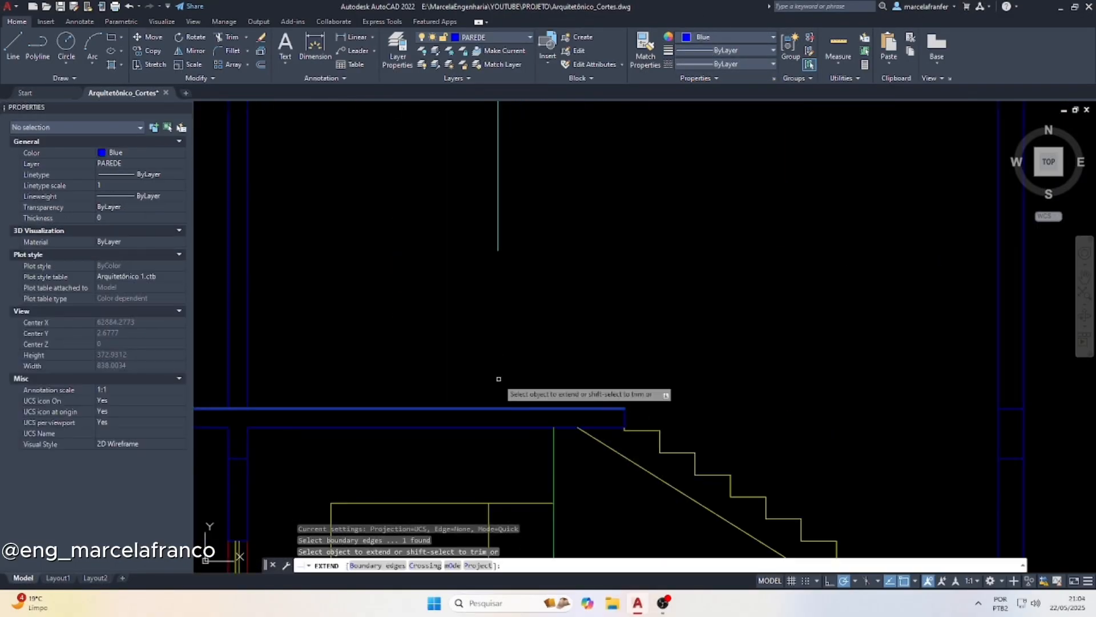
left_click(452, 213)
left_click(587, 233)
key("Return")
scroll(488, 360, "down", 4)
key("Escape")
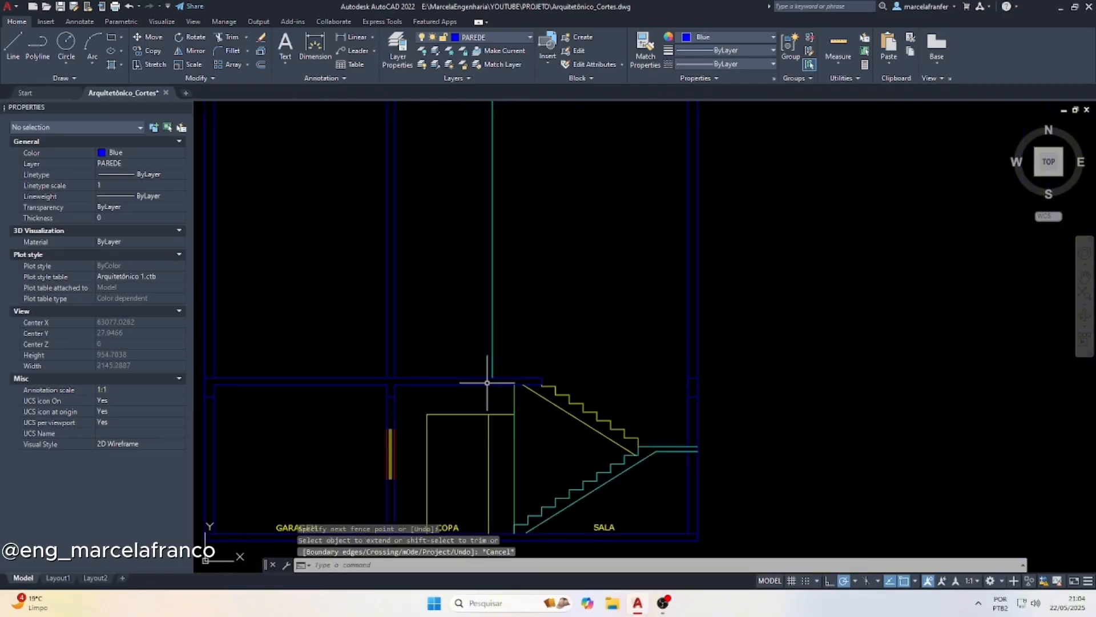
Offset the top line of the section's upper-floor slab 210 upward to mark the QUARTO 02 door height
scroll(487, 383, "down", 3)
scroll(425, 211, "up", 8)
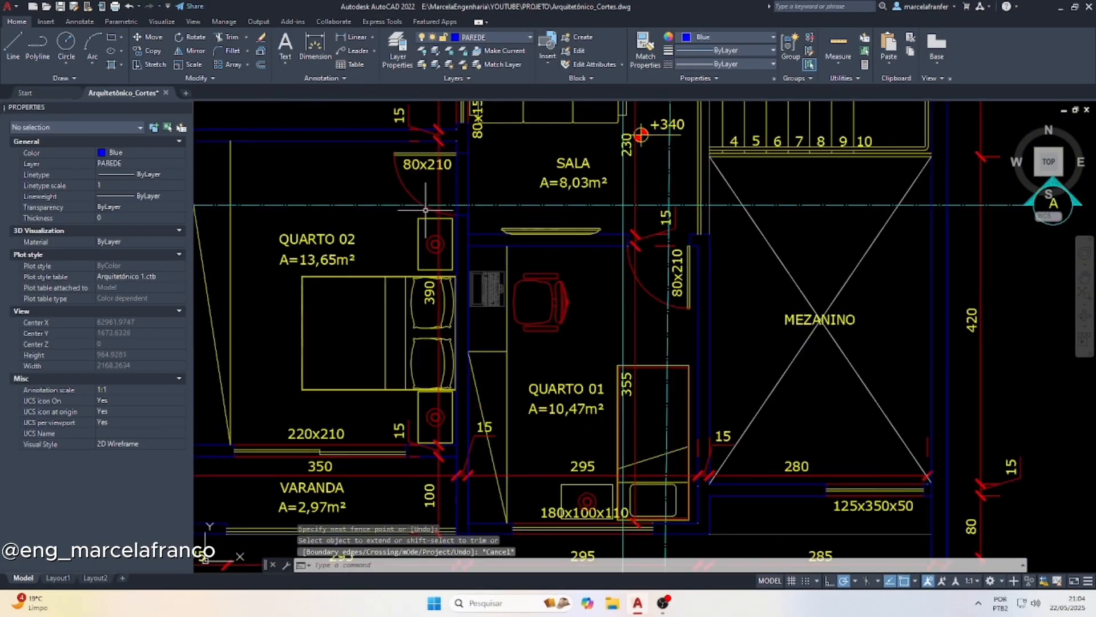
scroll(450, 174, "down", 10)
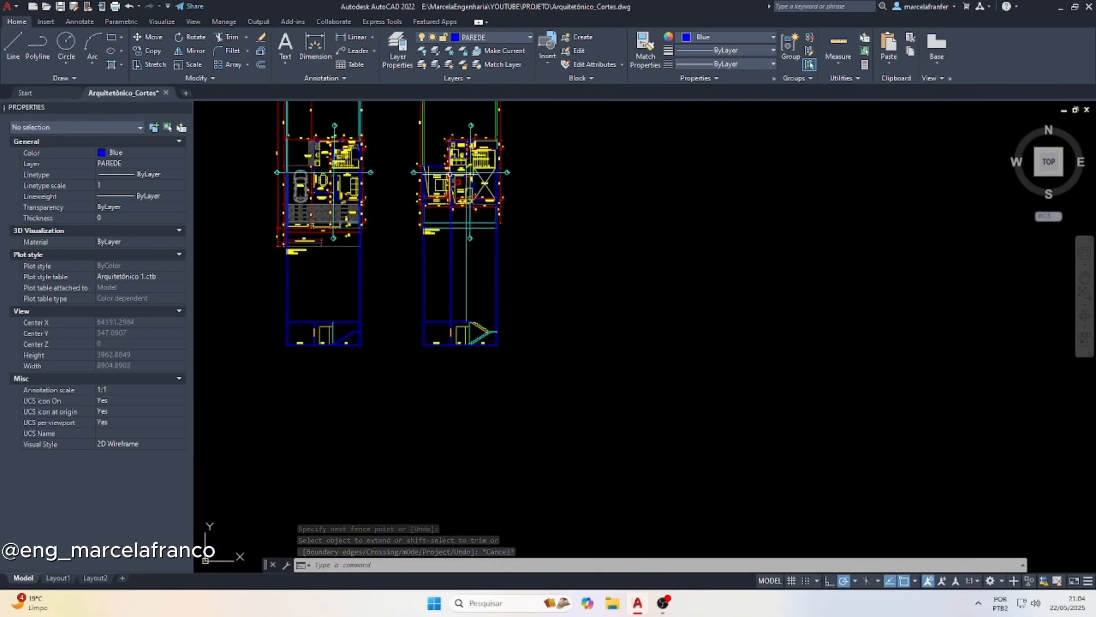
scroll(447, 307, "up", 6)
scroll(437, 285, "up", 4)
key("Escape")
key("Escape")
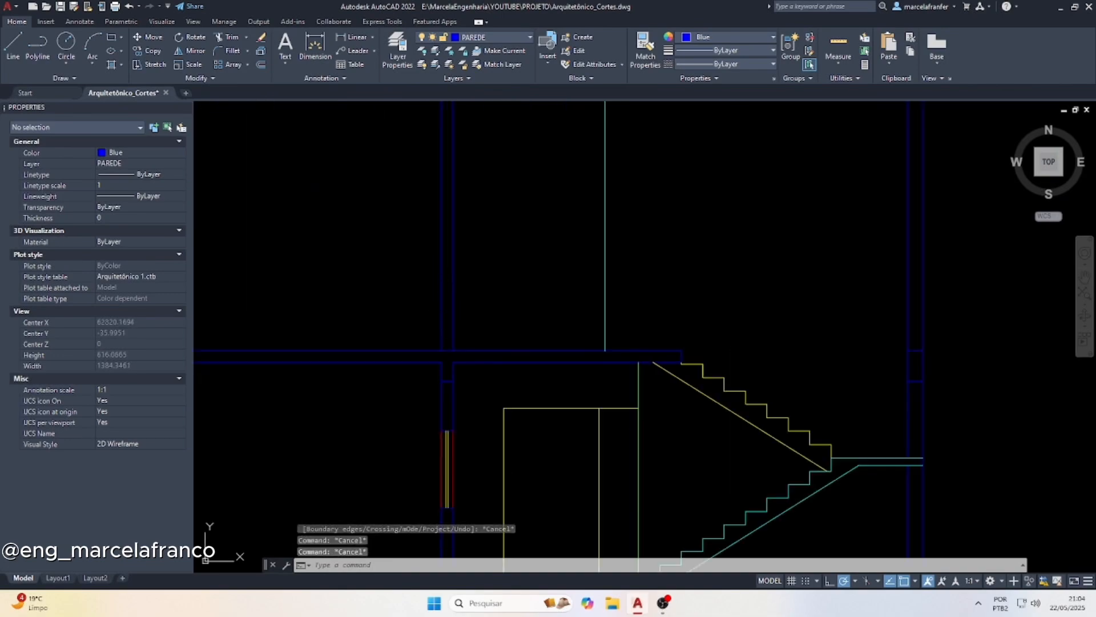
type("of")
key("Return")
type("2")
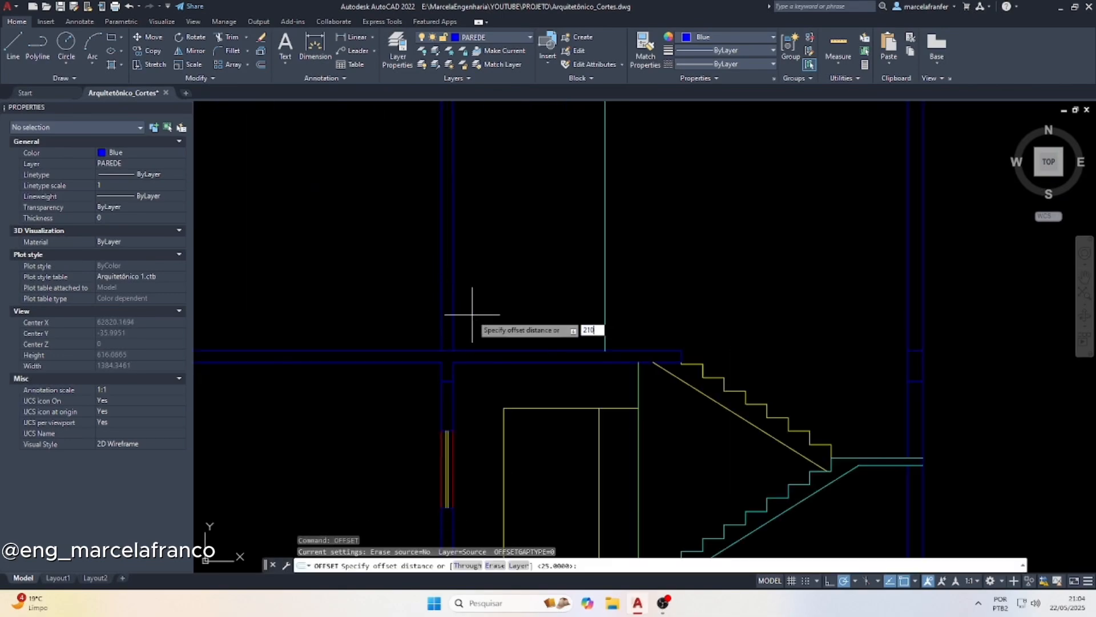
type("10")
key("Return")
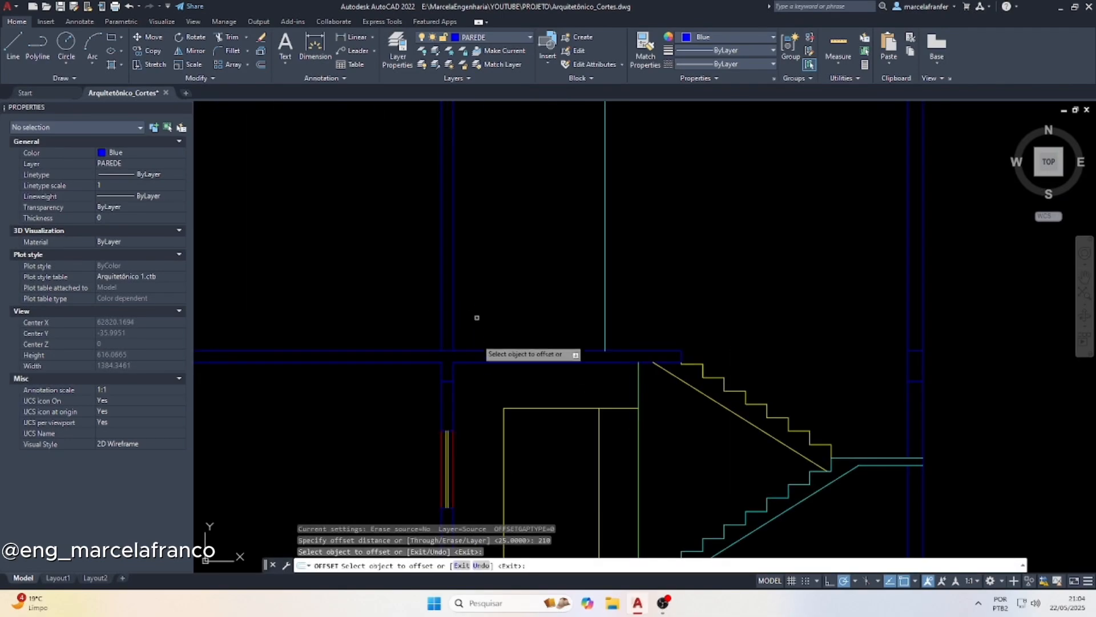
left_click(485, 349)
left_click(482, 277)
key("Escape")
key("Escape")
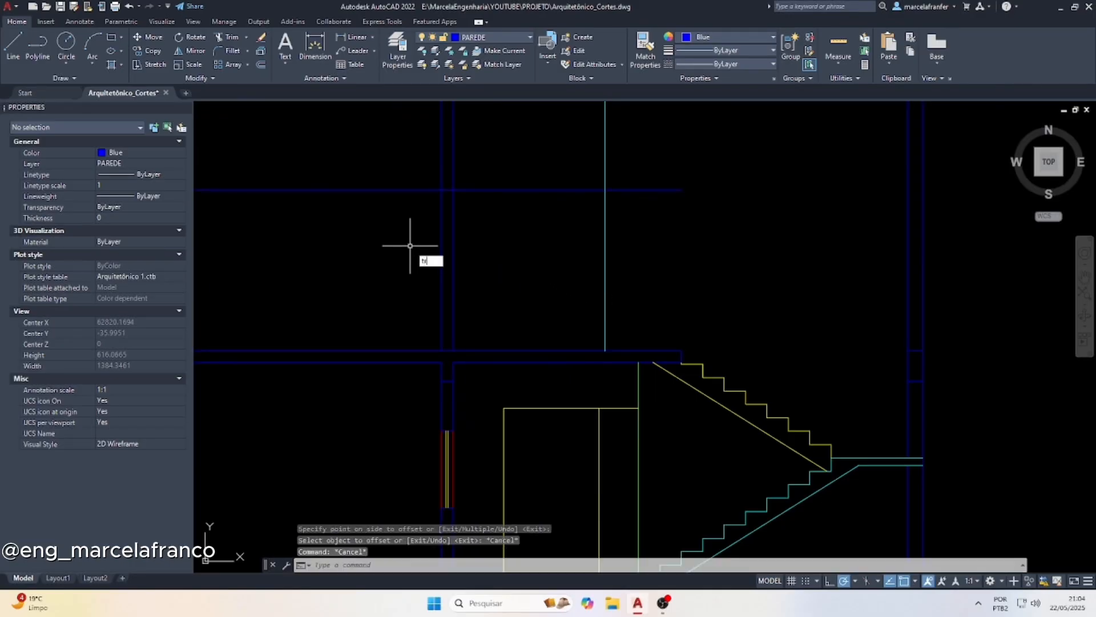
Trim the door-height line to the wall thickness, cut away the wall lines below it, and delete the leftover segment beside the cyan line
type("tr")
key("Return")
scroll(371, 172, "up", 5)
left_click(718, 264)
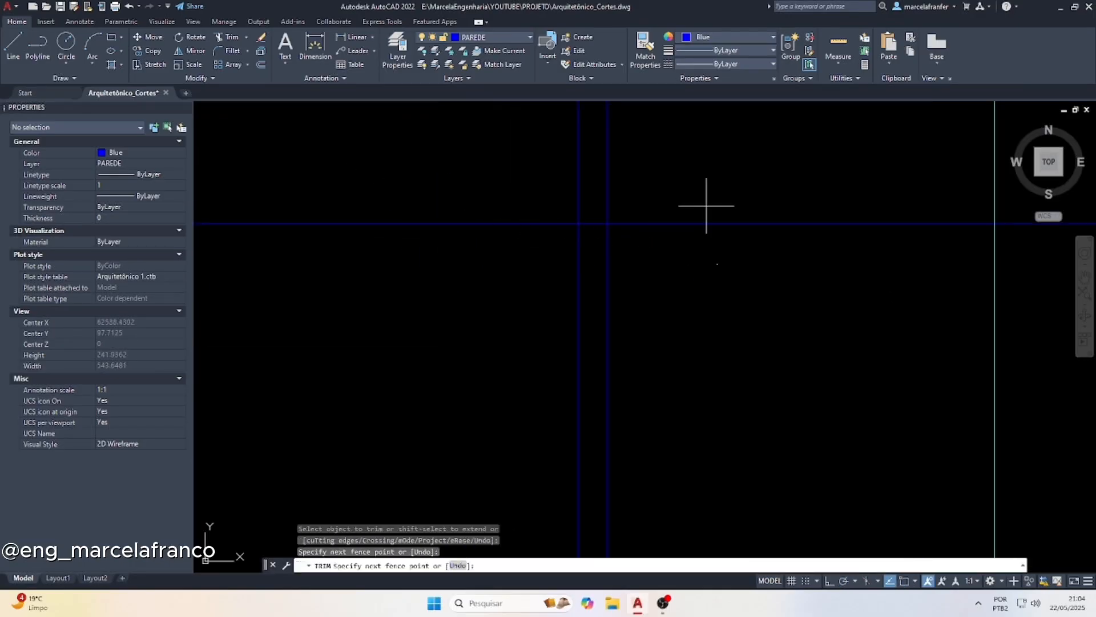
scroll(474, 294, "down", 2)
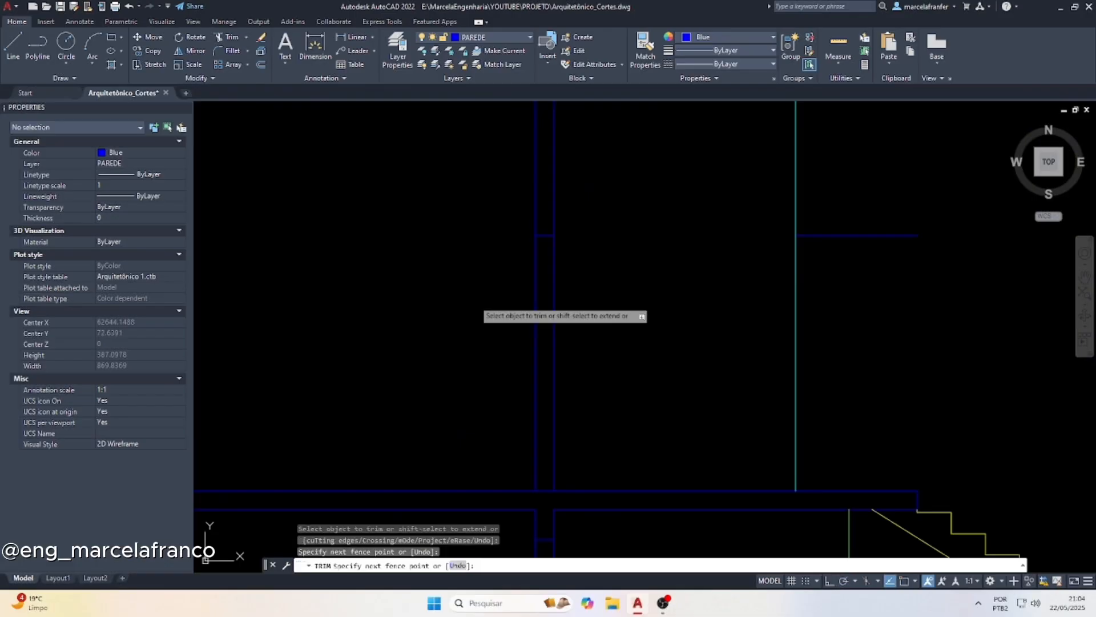
left_click(472, 302)
key("Escape")
left_click(881, 263)
left_click(844, 180)
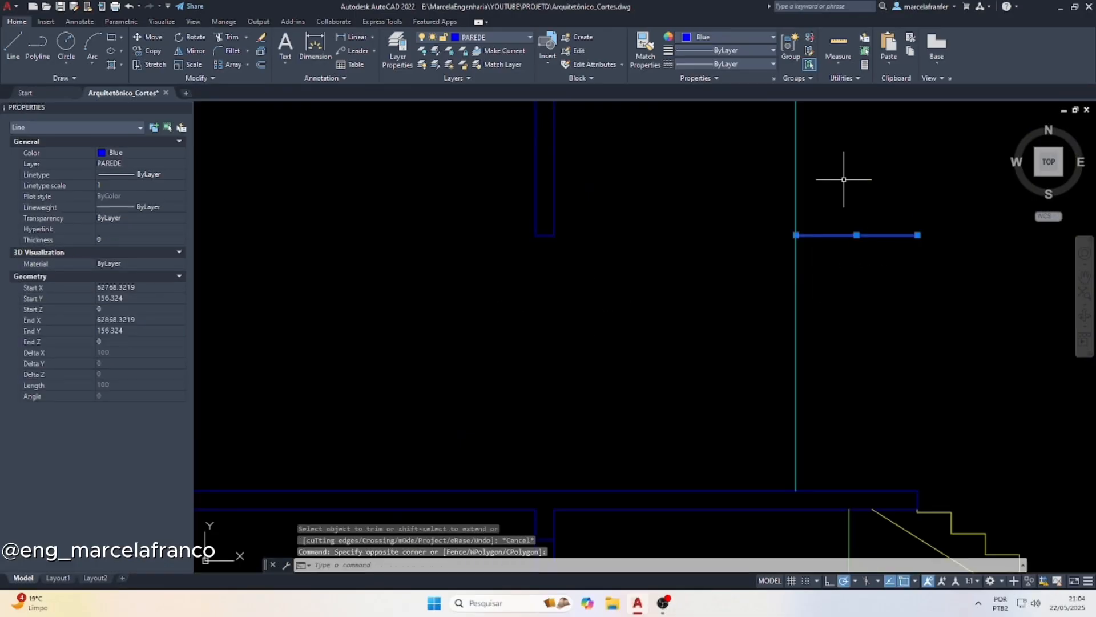
key("Delete")
Draw vertical lines from both ends of the door head down to the slab along the two wall faces
type("l")
key("Return")
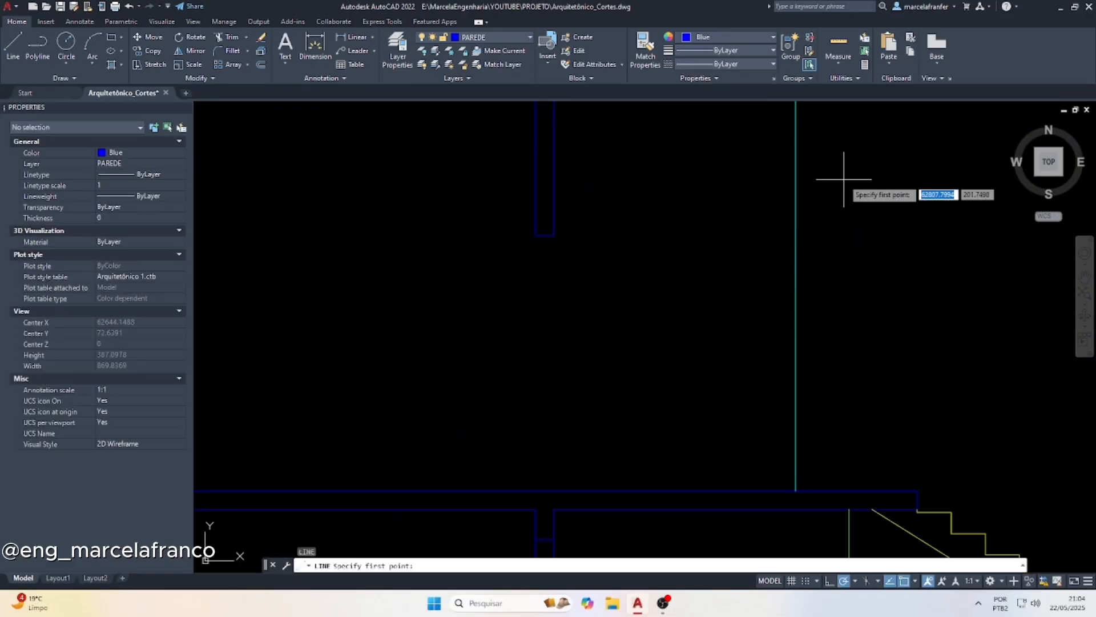
left_click(535, 235)
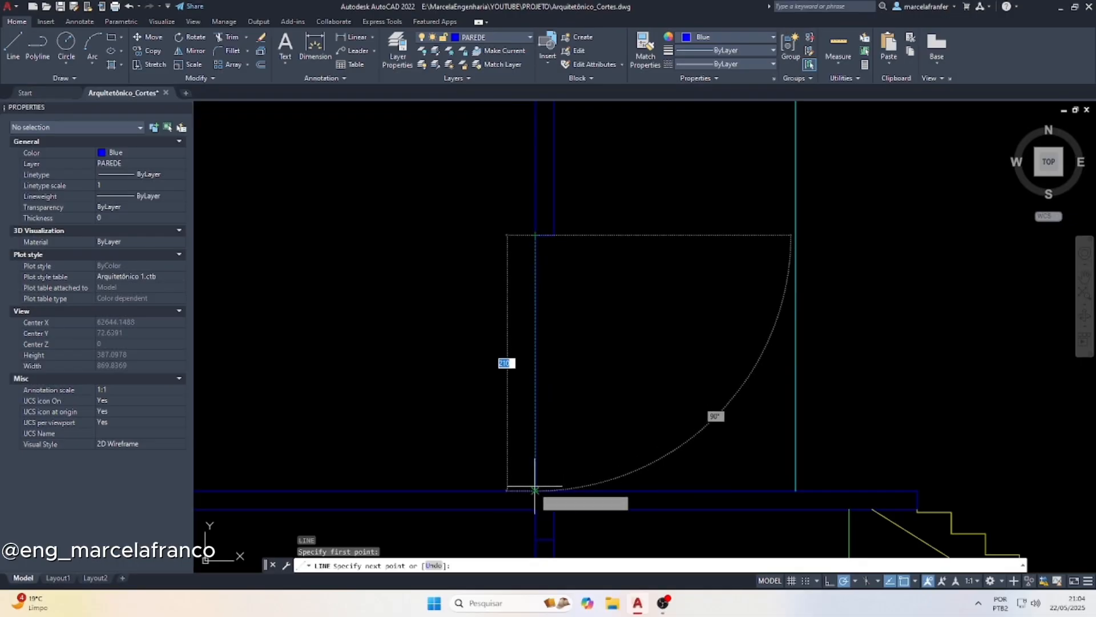
left_click(535, 489)
key("Escape")
key("Return")
left_click(553, 235)
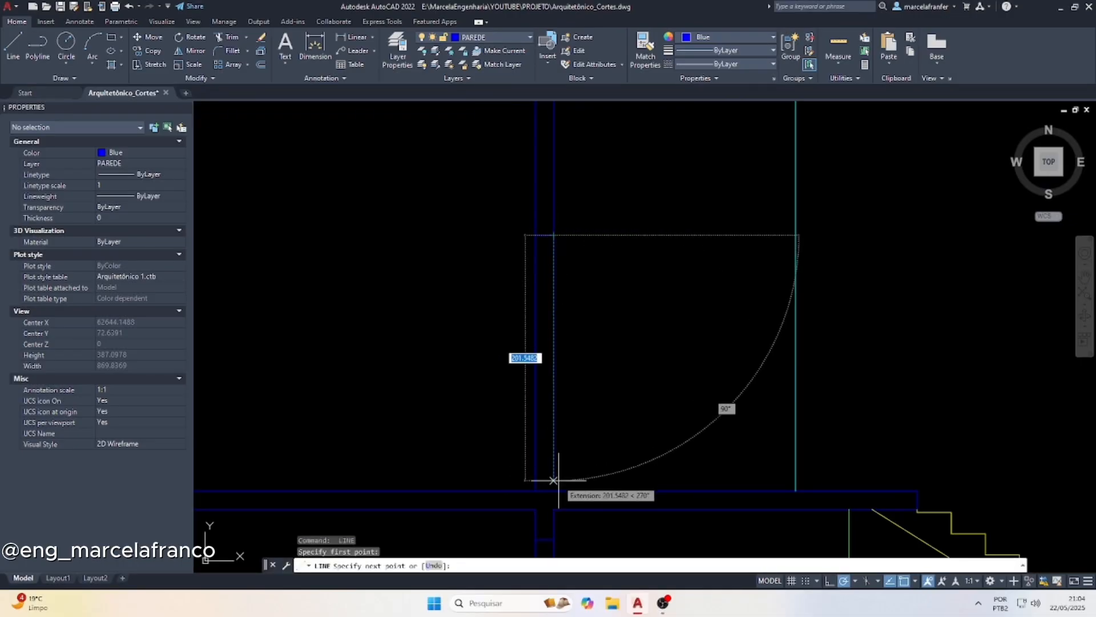
left_click(556, 485)
key("Escape")
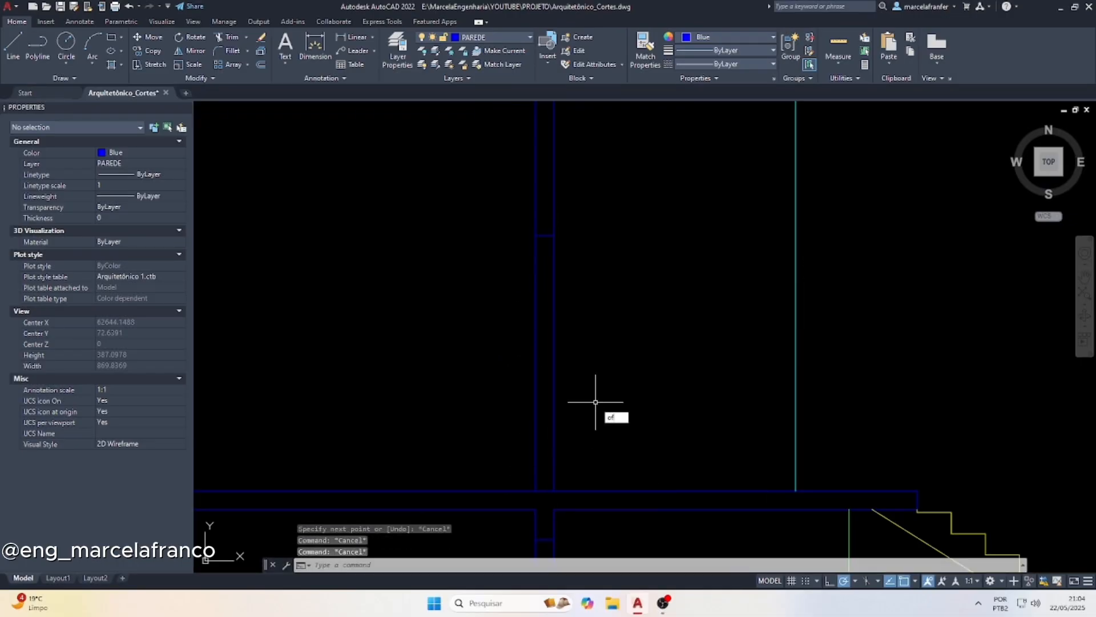
Offset both vertical lines of the door opening 6 inward to form the door leaf
type("of")
key("Return")
key("Return")
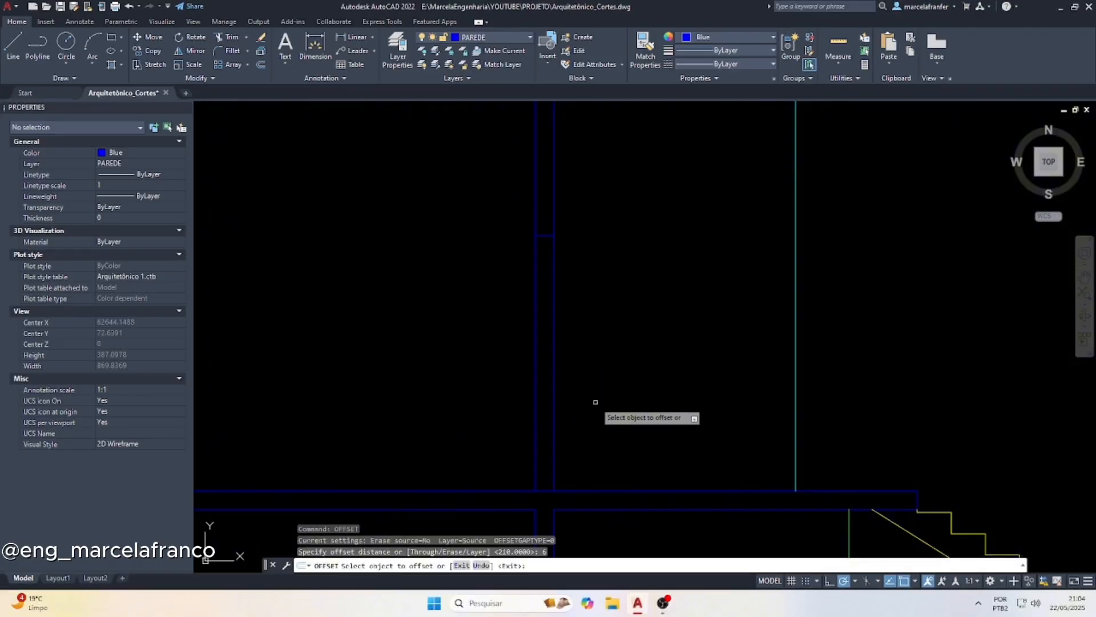
scroll(510, 287, "up", 2)
left_click(543, 264)
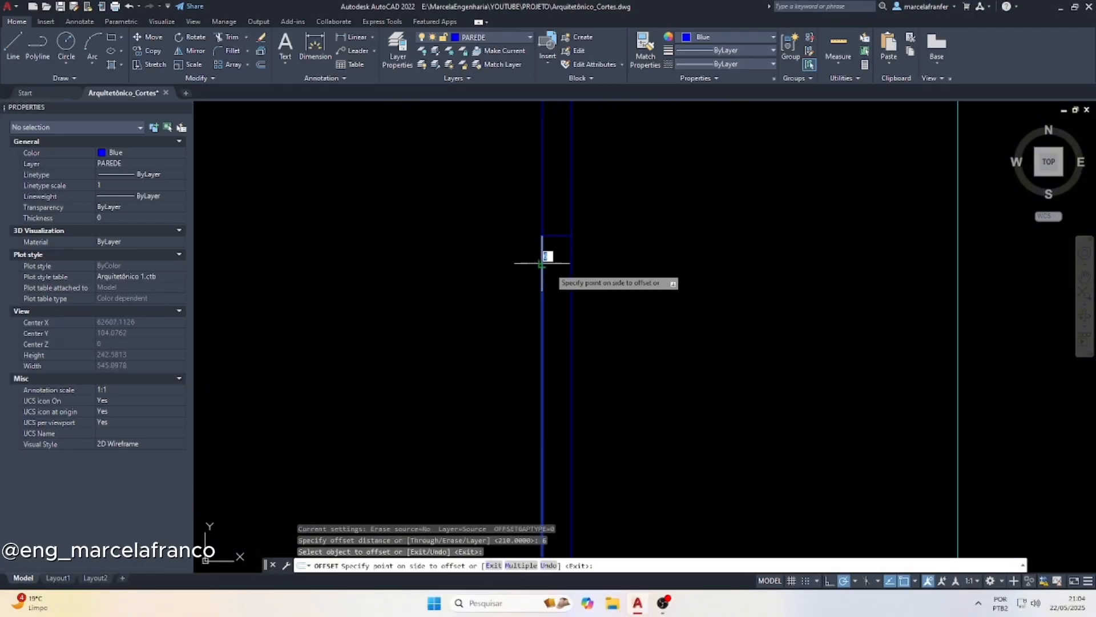
left_click(555, 277)
key("Escape")
Change the two inner door leaf lines to yellow
scroll(565, 277, "up", 2)
left_click(565, 277)
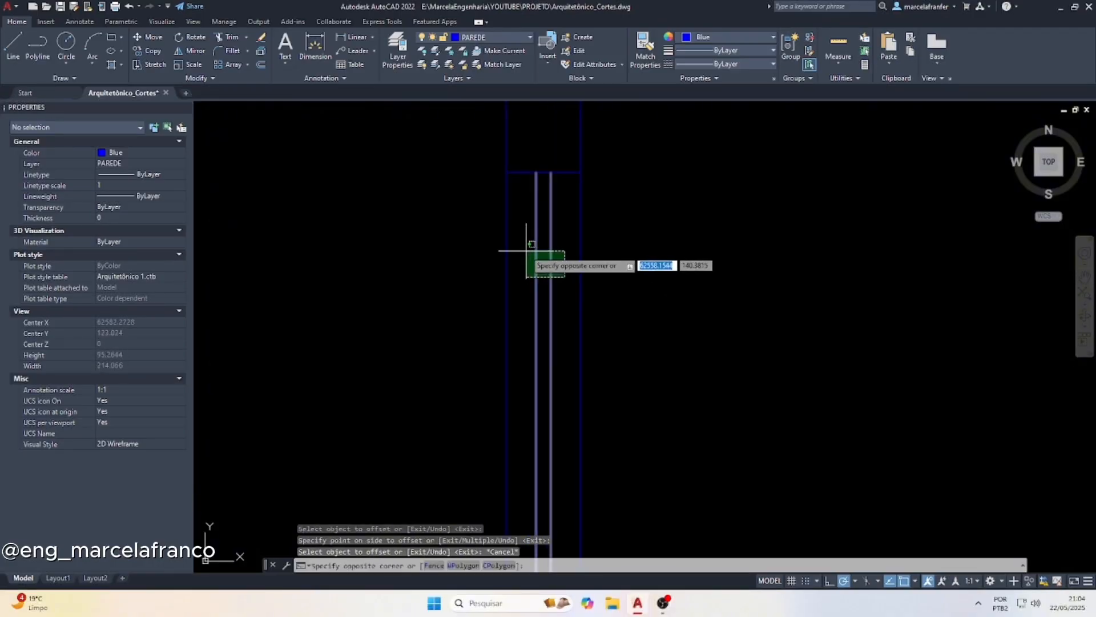
left_click(528, 245)
left_click(729, 39)
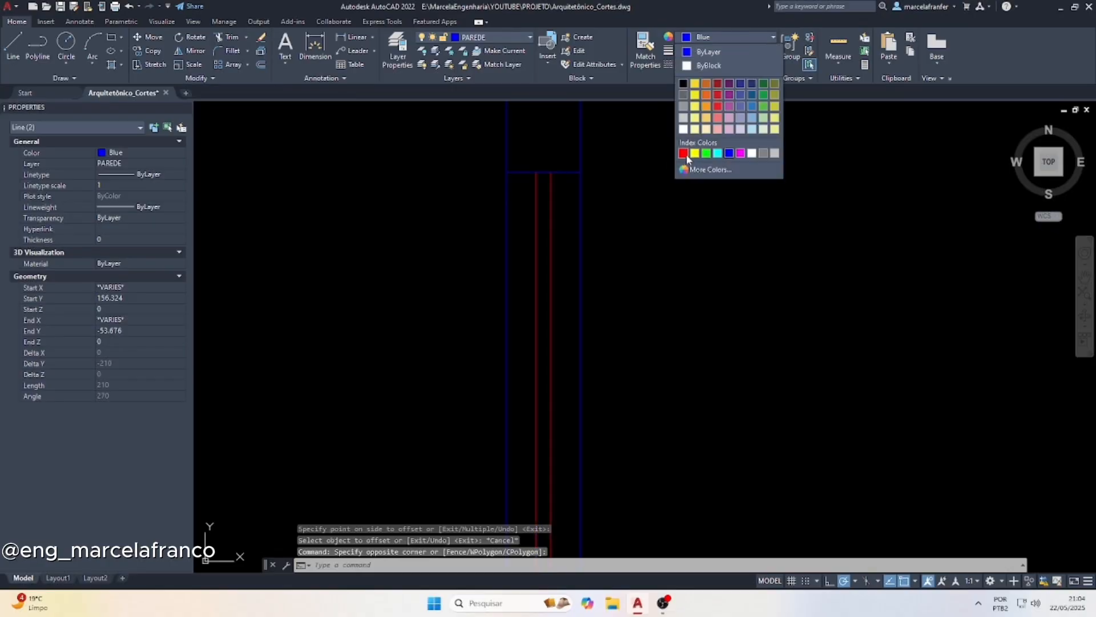
left_click(695, 153)
key("Escape")
Change the two outer lines of the door opening to red
left_click(475, 220)
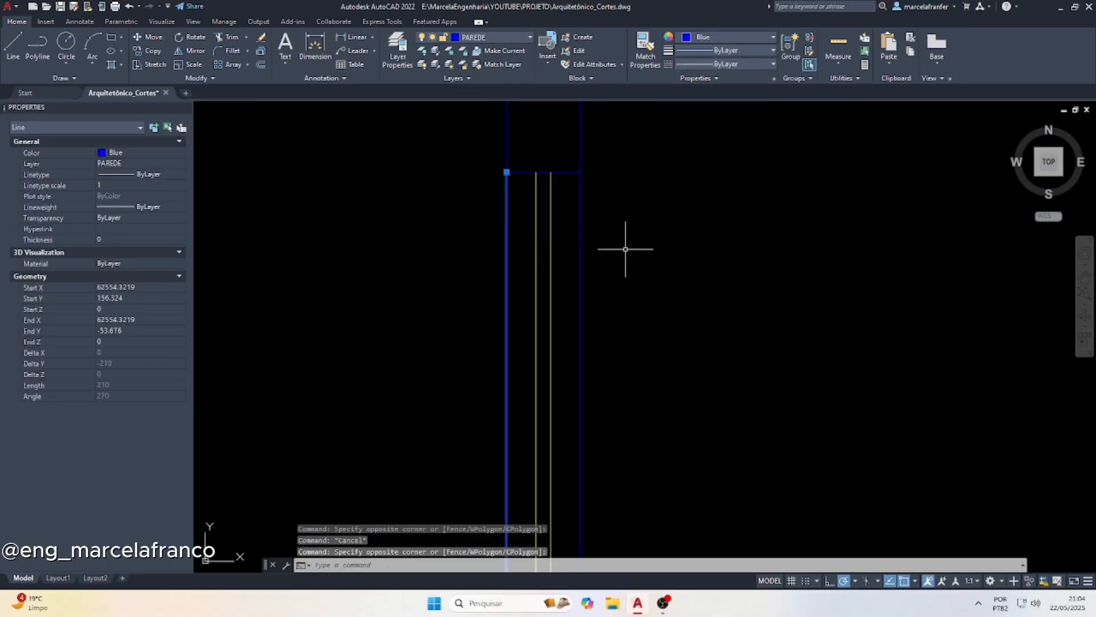
left_click(626, 249)
left_click(564, 215)
left_click(712, 39)
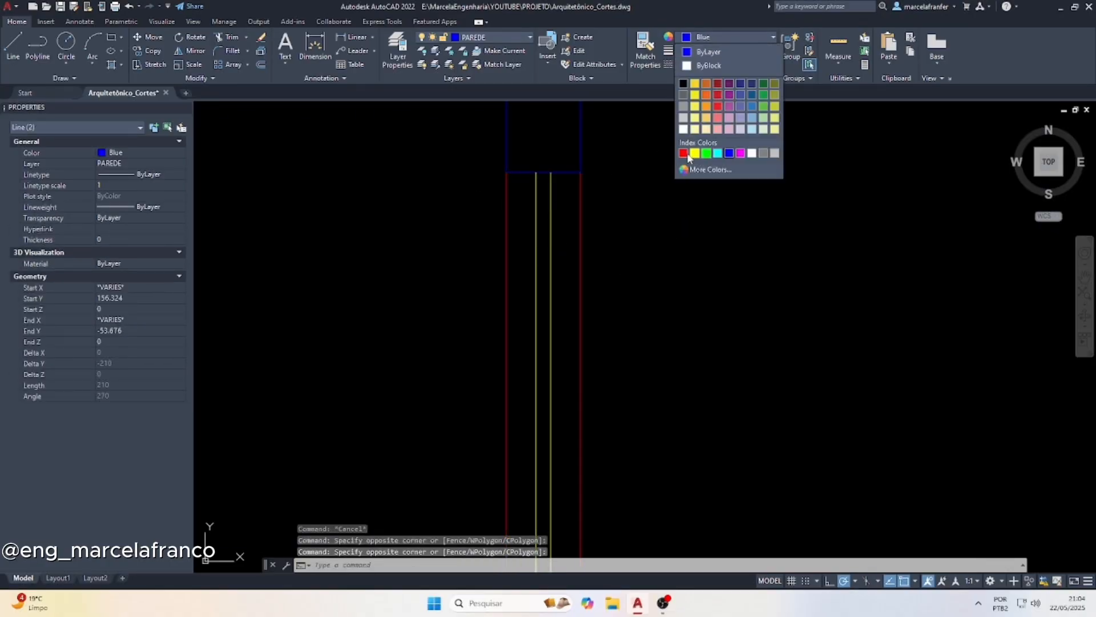
left_click(687, 154)
key("Escape")
Project a vertical line from the wall corner at stair step 18 down to the section's upper-floor slab
scroll(517, 280, "down", 12)
scroll(588, 177, "up", 6)
type("l")
key("Return")
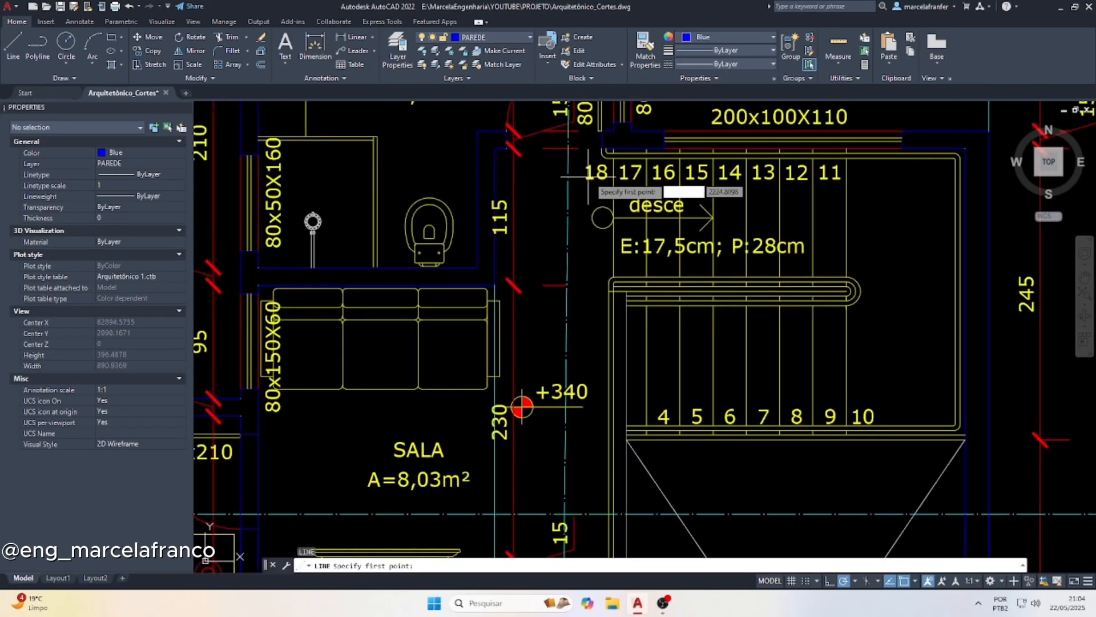
left_click(602, 150)
scroll(594, 165, "up", 5)
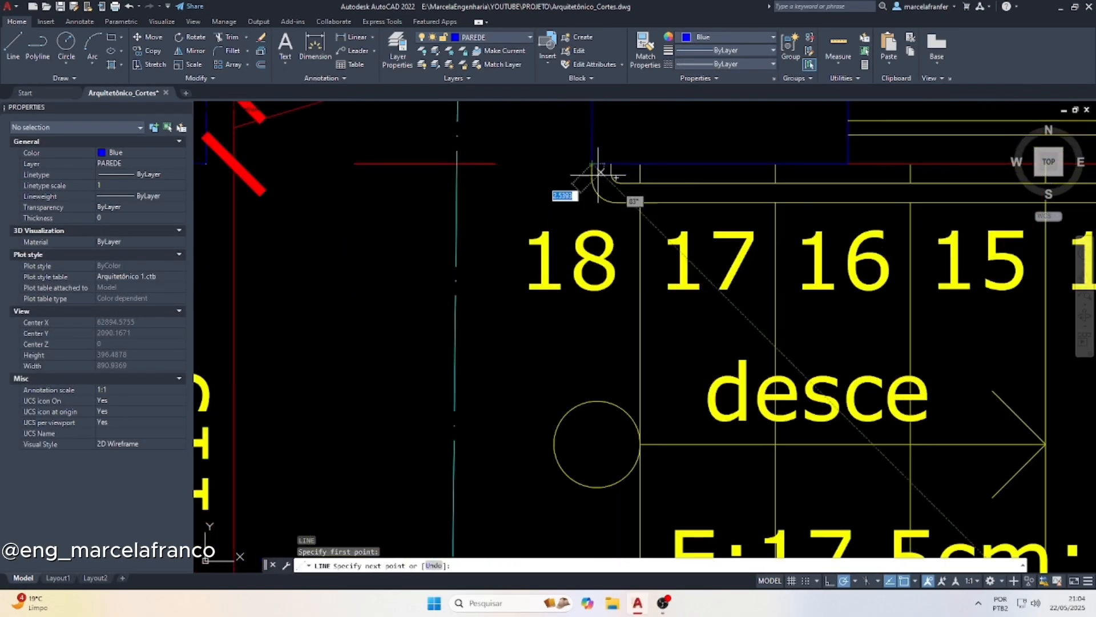
scroll(583, 234, "down", 8)
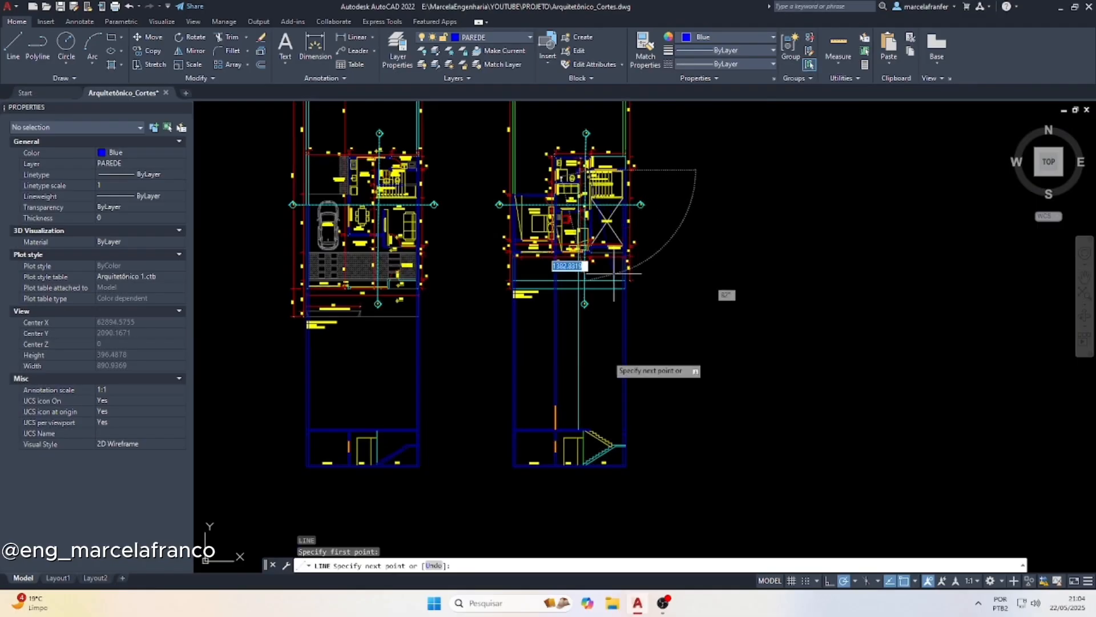
scroll(592, 461, "up", 8)
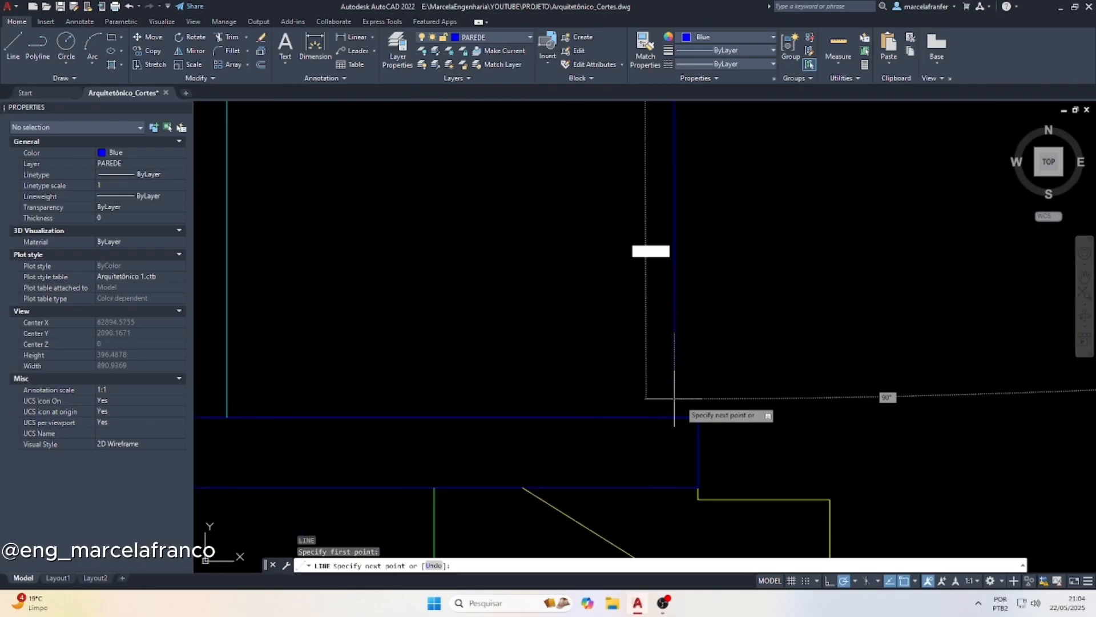
left_click(651, 417)
key("Escape")
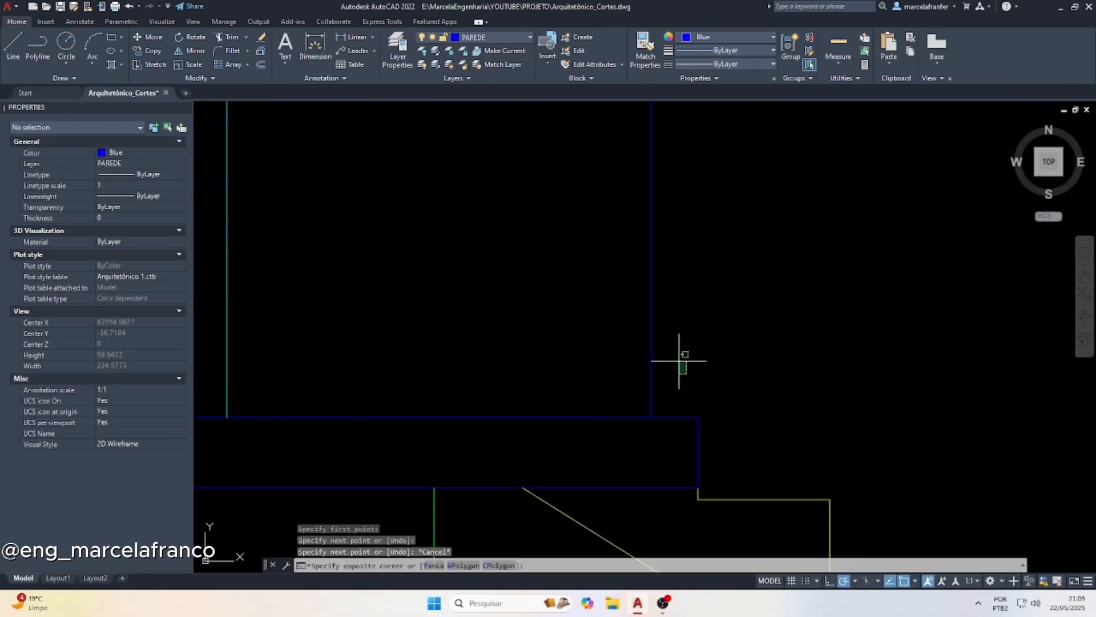
Change the projection line from the stair wall corner to green
left_click(680, 360)
left_click(614, 299)
left_click(731, 38)
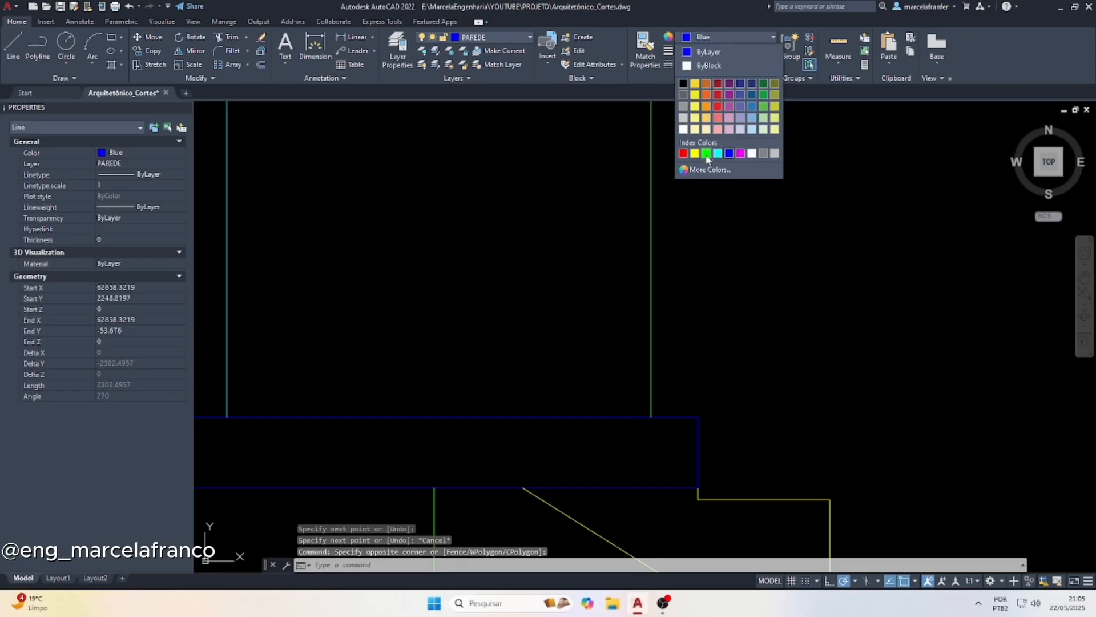
left_click(706, 153)
scroll(574, 391, "down", 4)
key("Escape")
Copy the green projection line from the wall corner at stair step 18 to the opposite jamb of the bathroom's 80x210 door
scroll(588, 294, "up", 2)
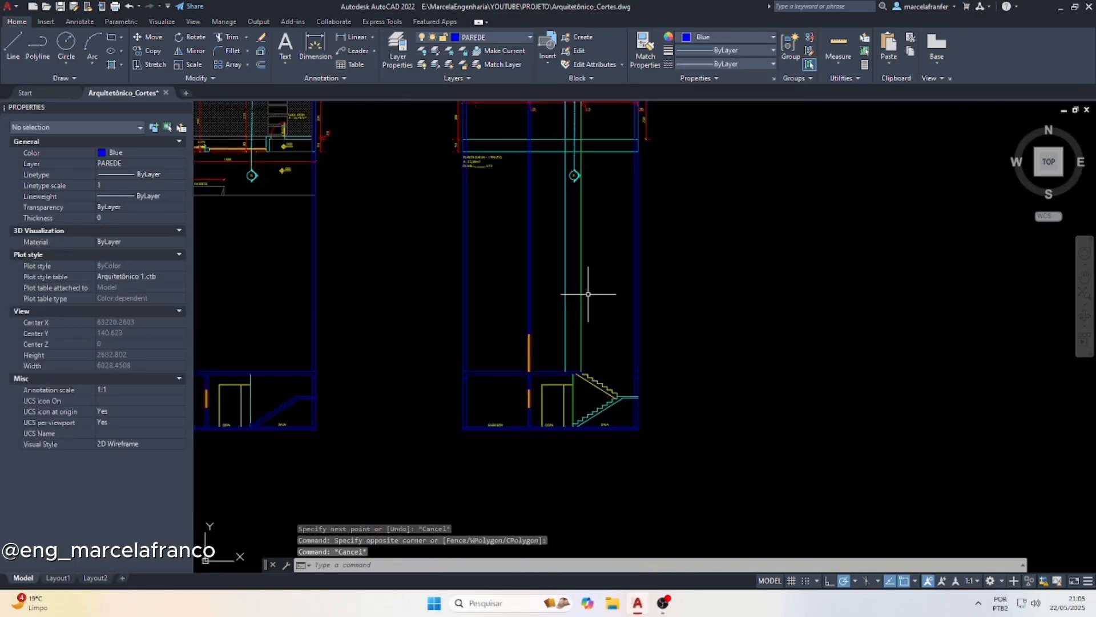
scroll(588, 294, "down", 2)
scroll(589, 316, "up", 2)
left_click(586, 317)
left_click(573, 315)
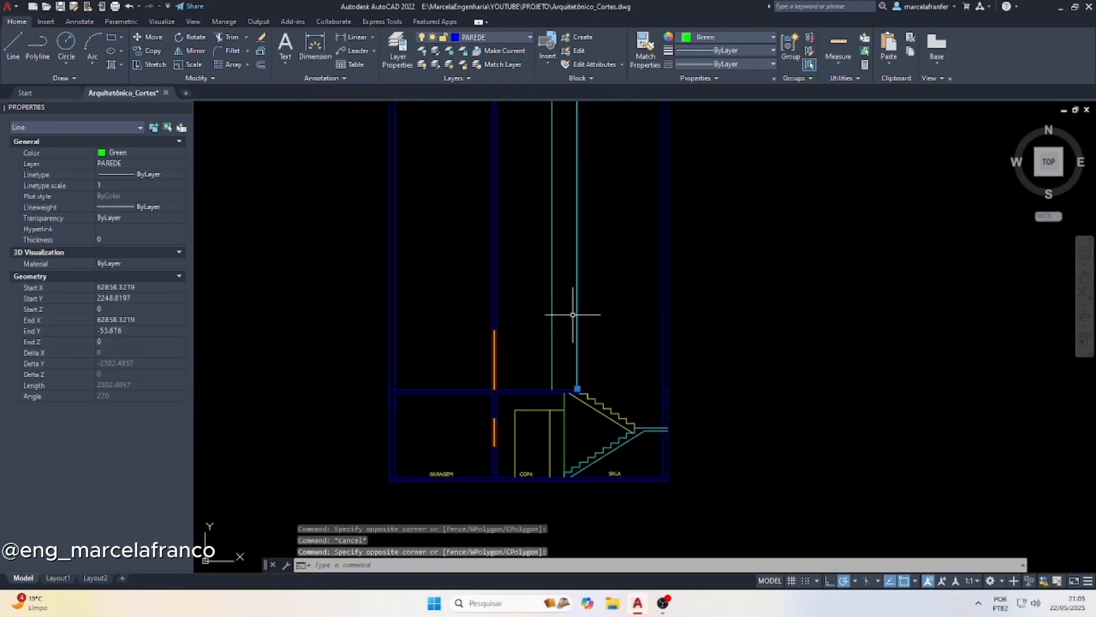
scroll(569, 374, "down", 3)
scroll(581, 165, "up", 4)
scroll(515, 419, "down", 3)
scroll(541, 366, "up", 5)
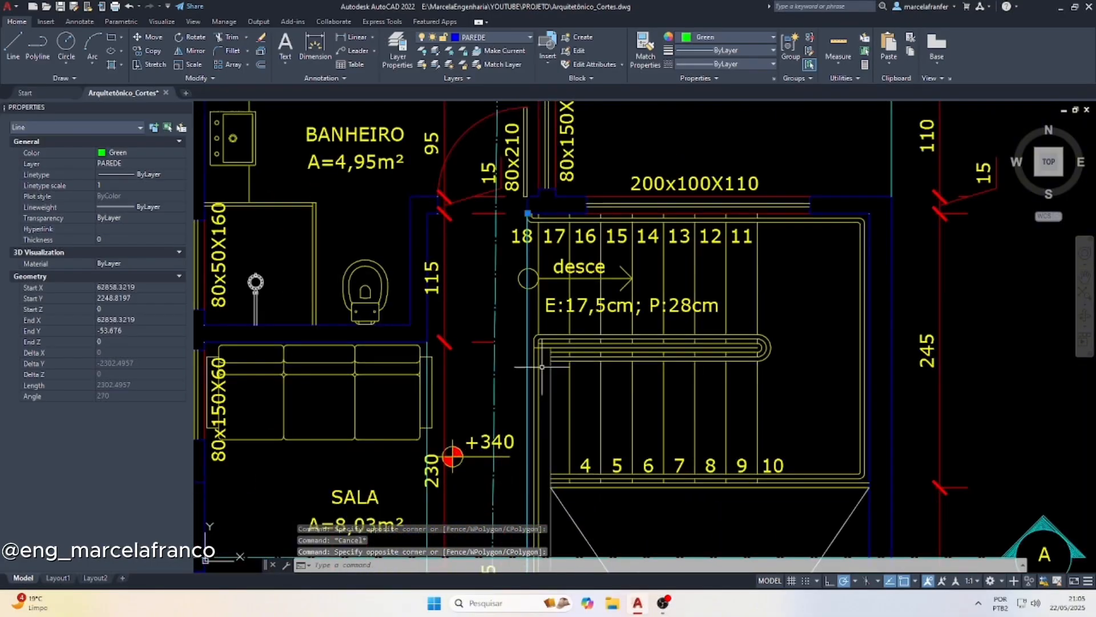
scroll(537, 177, "up", 5)
type("cp")
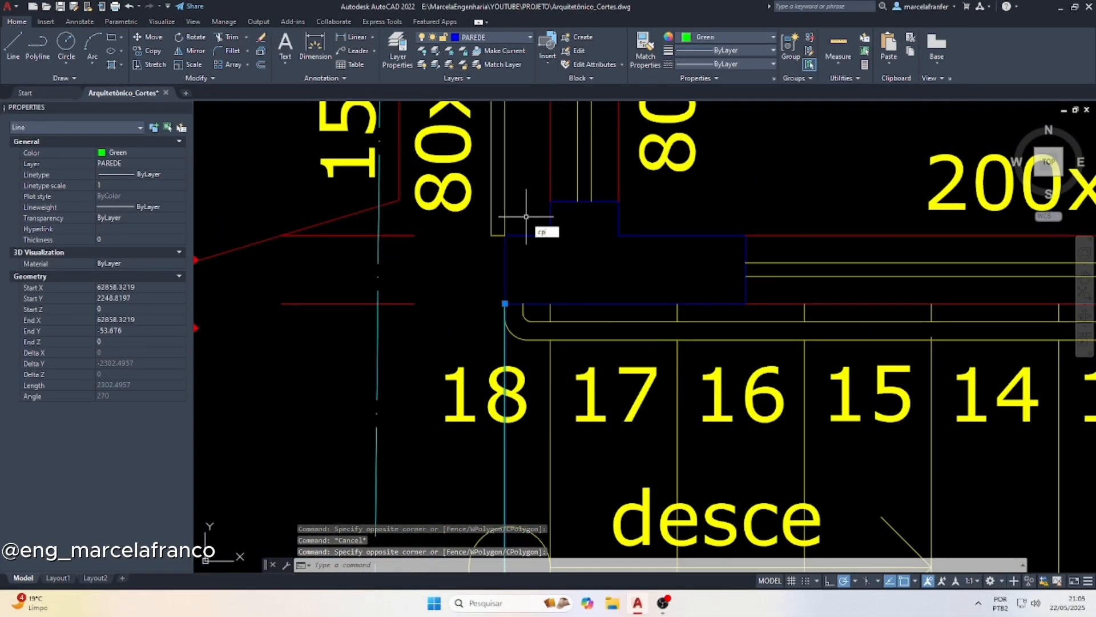
key("Return")
scroll(526, 217, "down", 3)
scroll(492, 279, "up", 3)
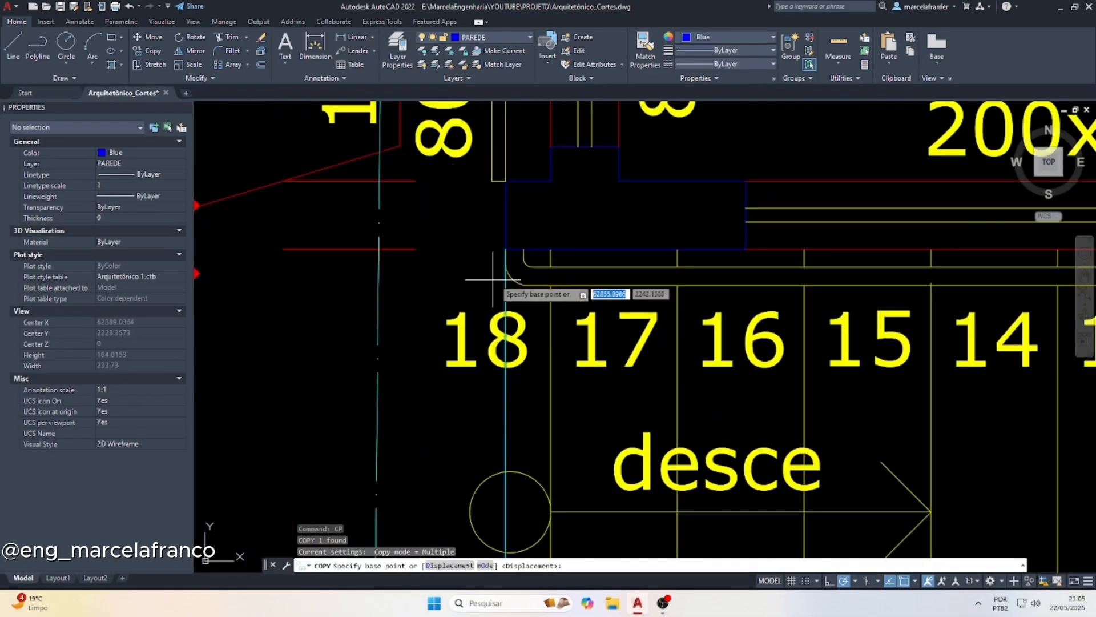
left_click(506, 249)
scroll(537, 246, "down", 2)
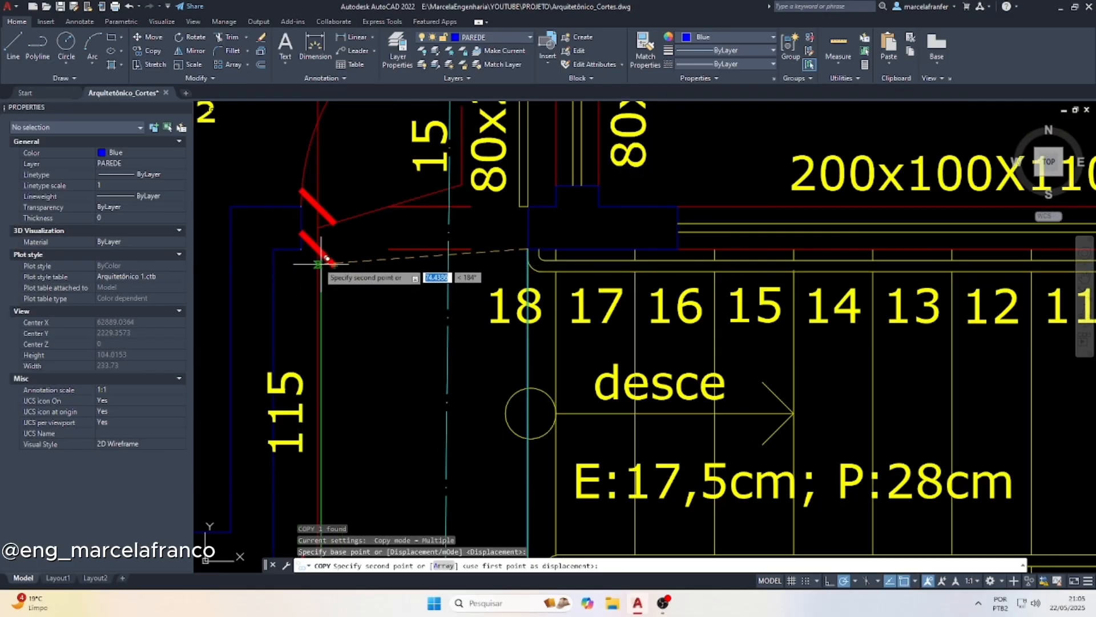
left_click(302, 245)
scroll(438, 245, "down", 4)
scroll(439, 245, "down", 5)
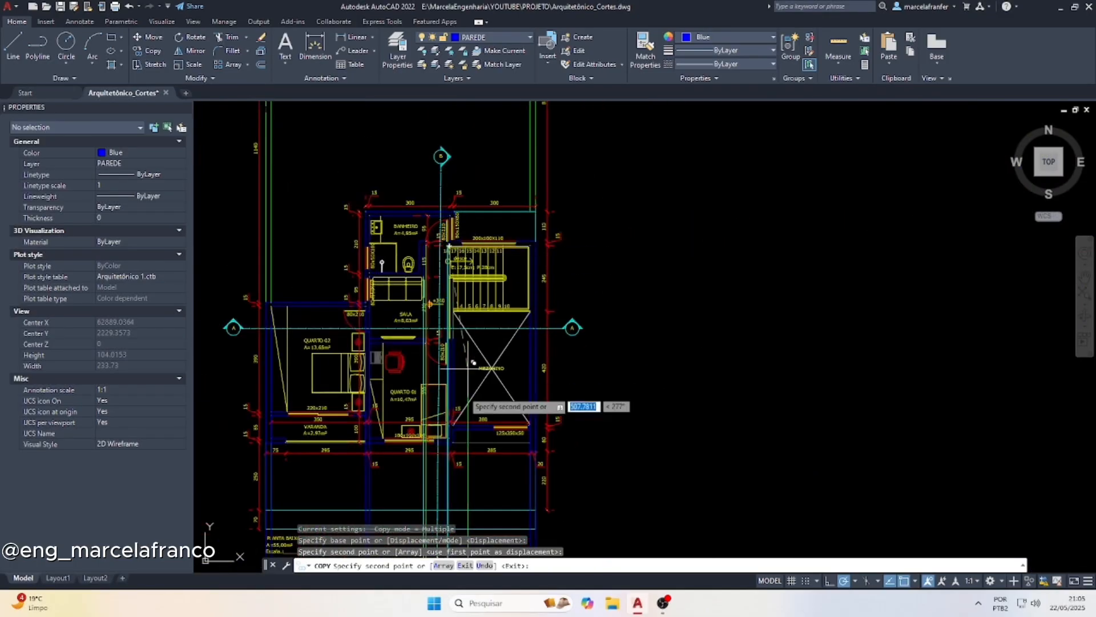
scroll(451, 491, "up", 8)
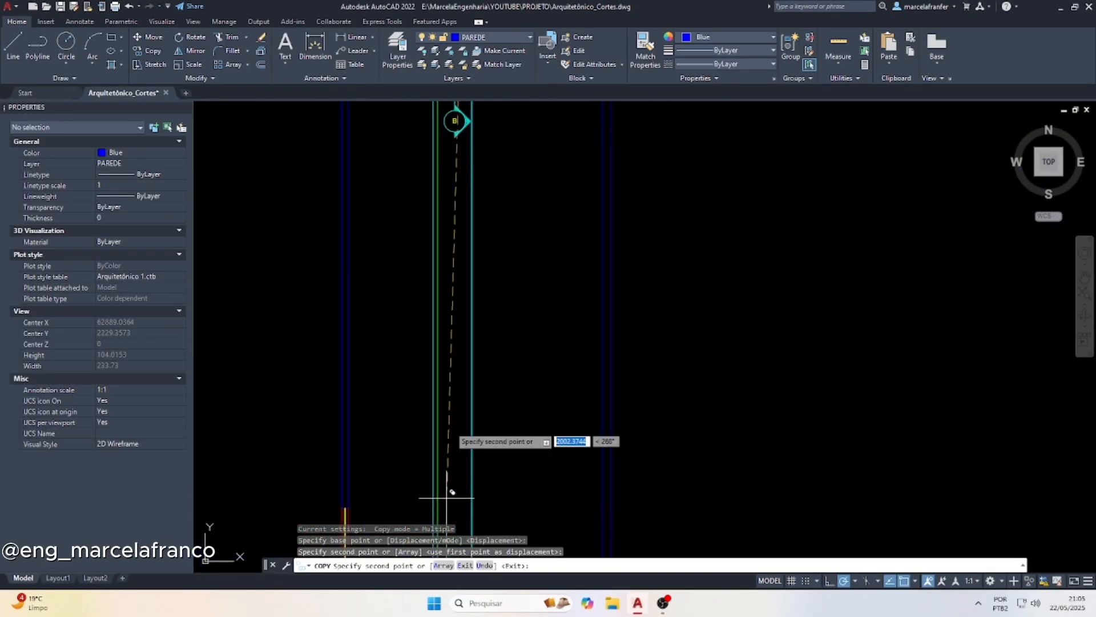
key("Escape")
key("Escape")
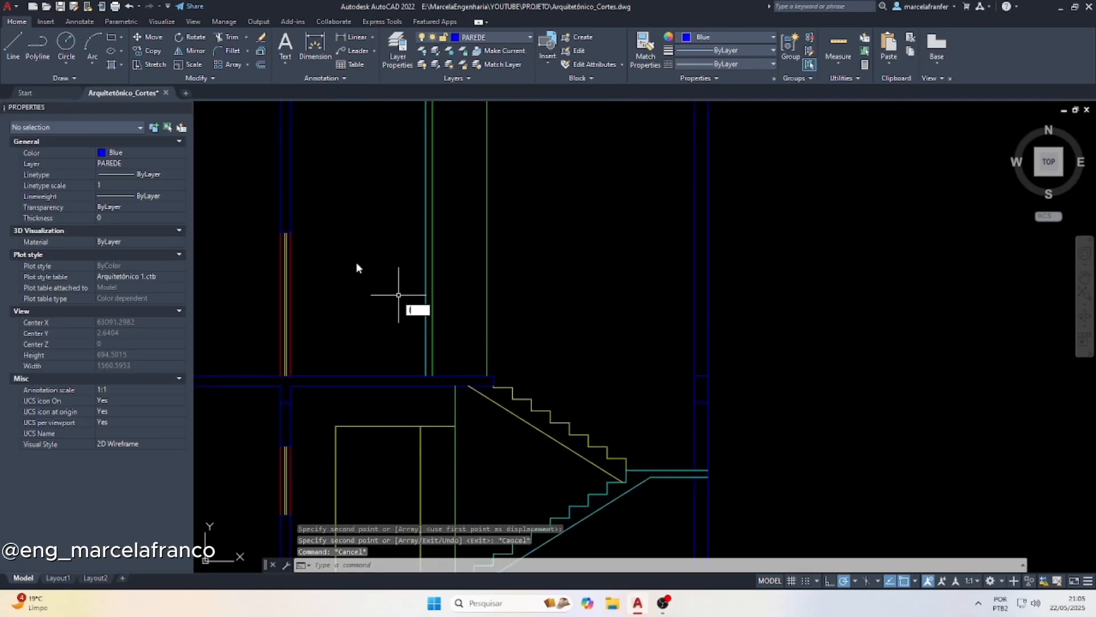
Draw a horizontal line from the top of the QUARTO 02 door to the projection line of the stair wall corner
type("l")
key("Return")
left_click(290, 231)
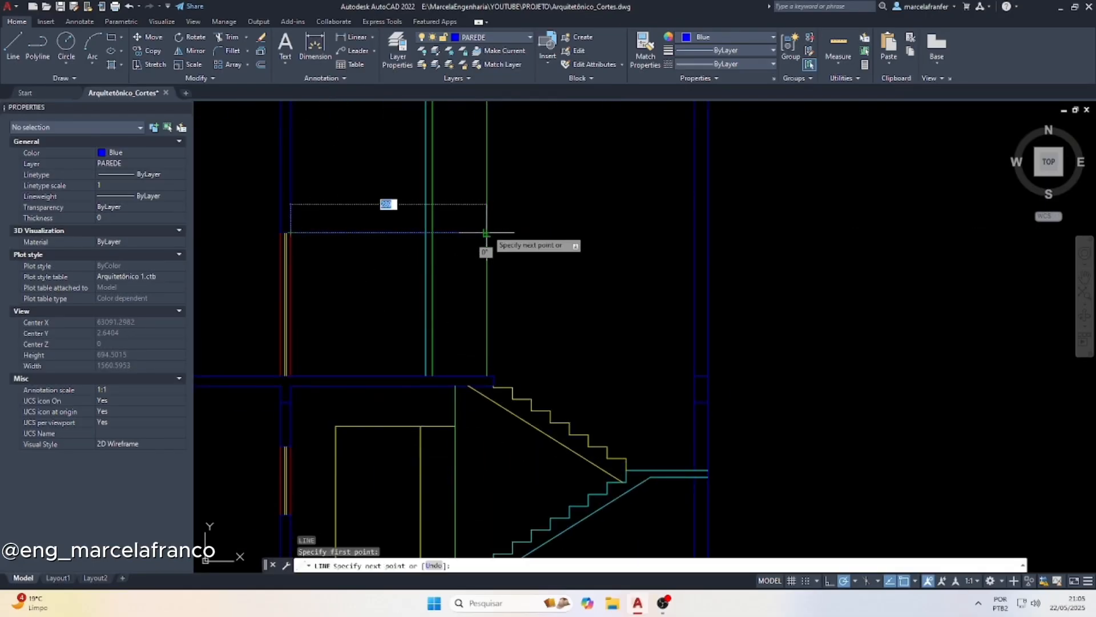
left_click(485, 232)
key("Escape")
Shorten the horizontal line so that it starts at the copied door jamb projection line
left_click(384, 247)
left_click(300, 237)
left_click(289, 233)
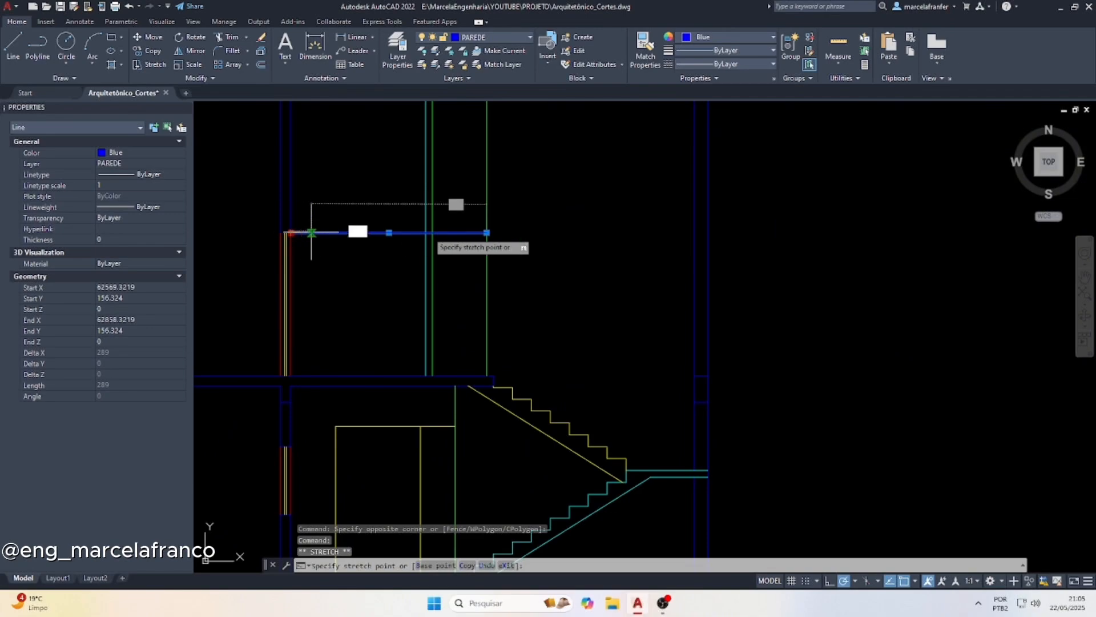
scroll(428, 236, "up", 6)
left_click(424, 239)
key("Escape")
key("Escape")
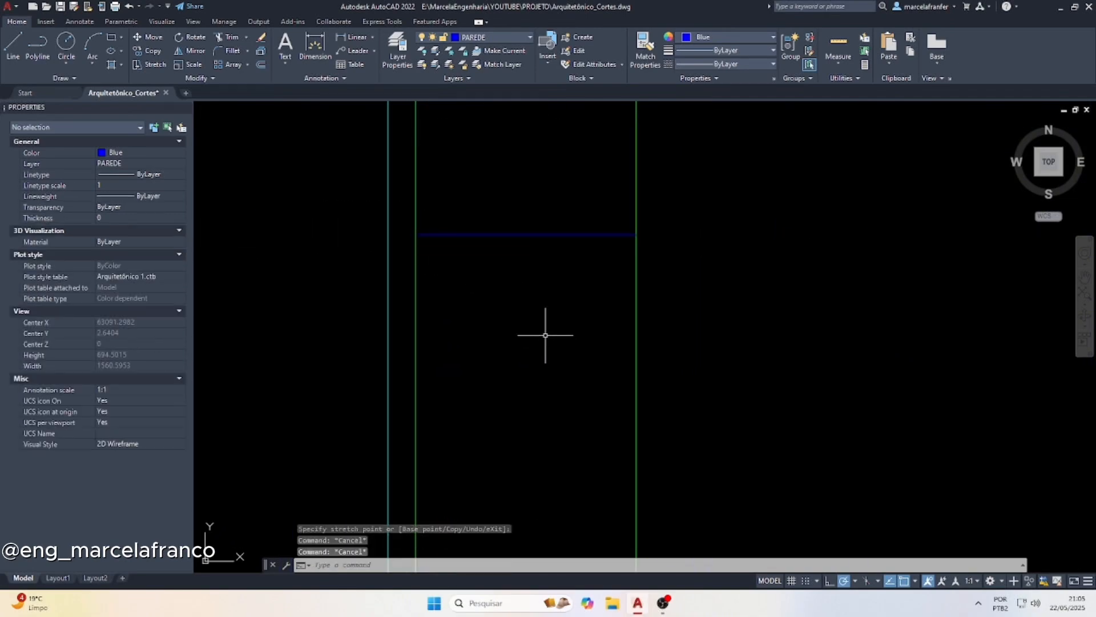
Trim both jamb projection lines above the bathroom door's head line in the section
type("tr")
key("Return")
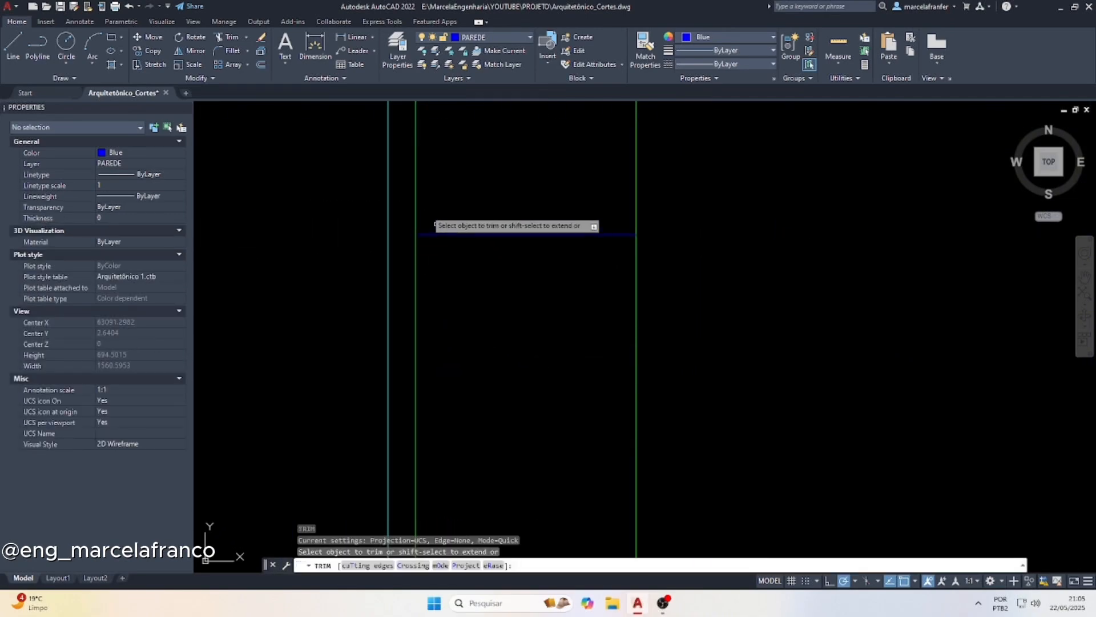
left_click(408, 197)
left_click_drag(625, 207, 657, 208)
key("Escape")
Change the bathroom door's head and two jamb lines in the section to yellow
left_click(665, 218)
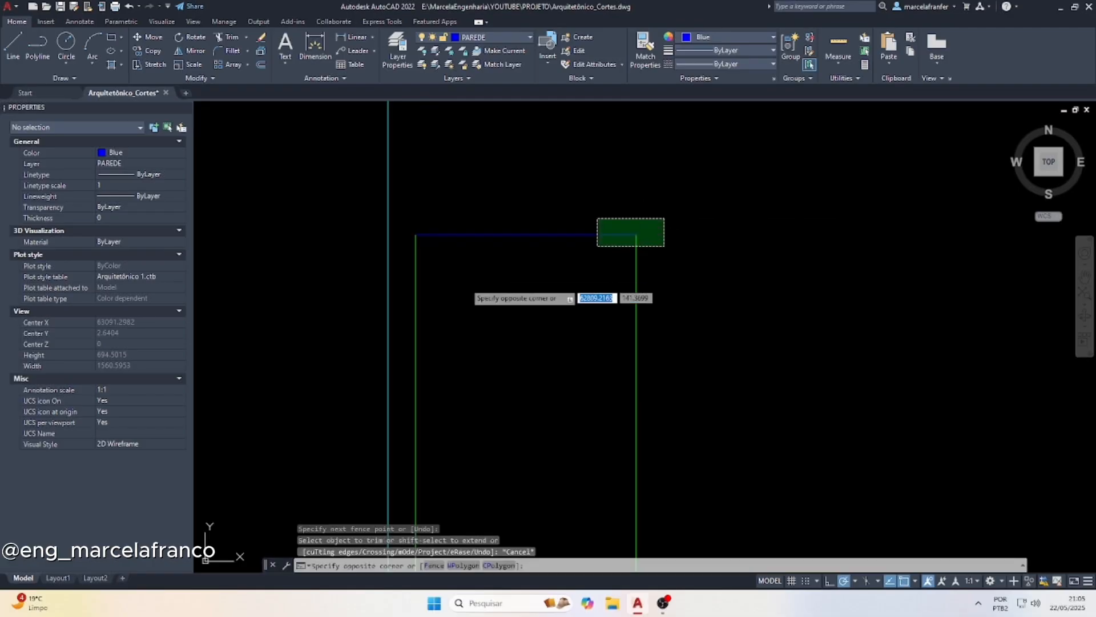
left_click(412, 294)
left_click(685, 37)
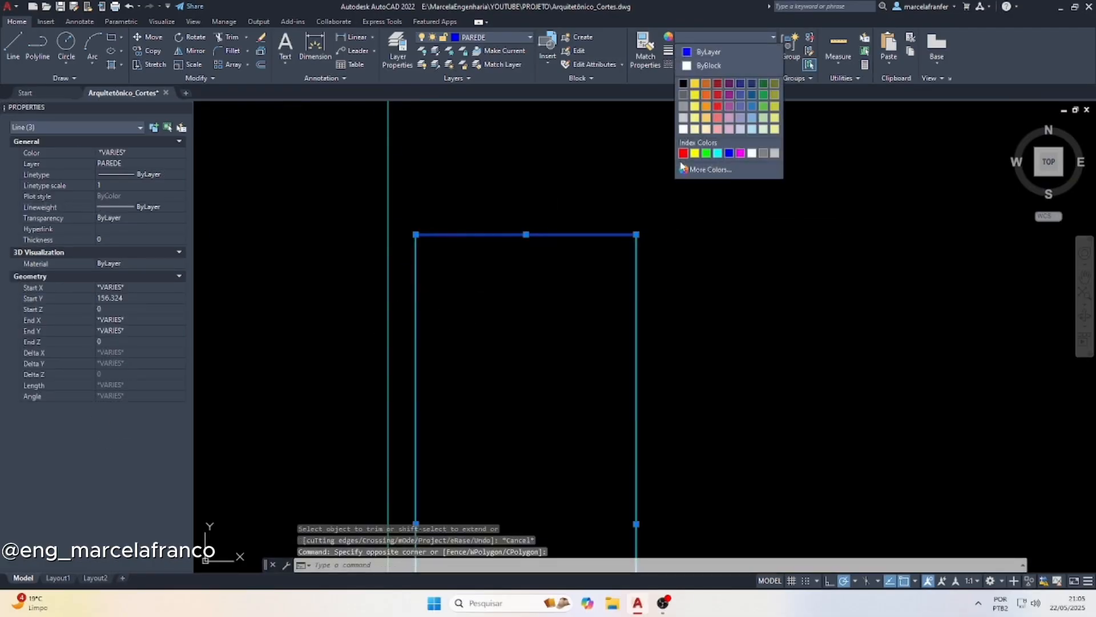
left_click(692, 153)
key("Escape")
scroll(378, 257, "down", 5)
key("Escape")
scroll(502, 274, "down", 4)
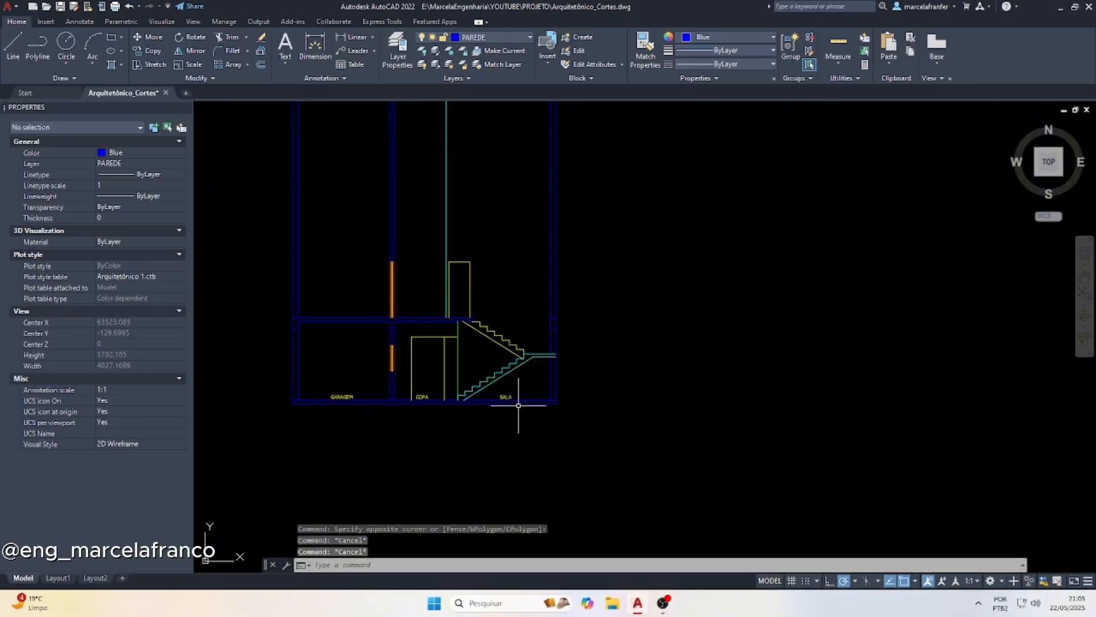
Draw a horizontal guide line about 236 long from the upper slab's top corner over the stair, at floor level
scroll(518, 405, "down", 2)
scroll(594, 447, "up", 6)
key("l")
key("Return")
left_click(540, 438)
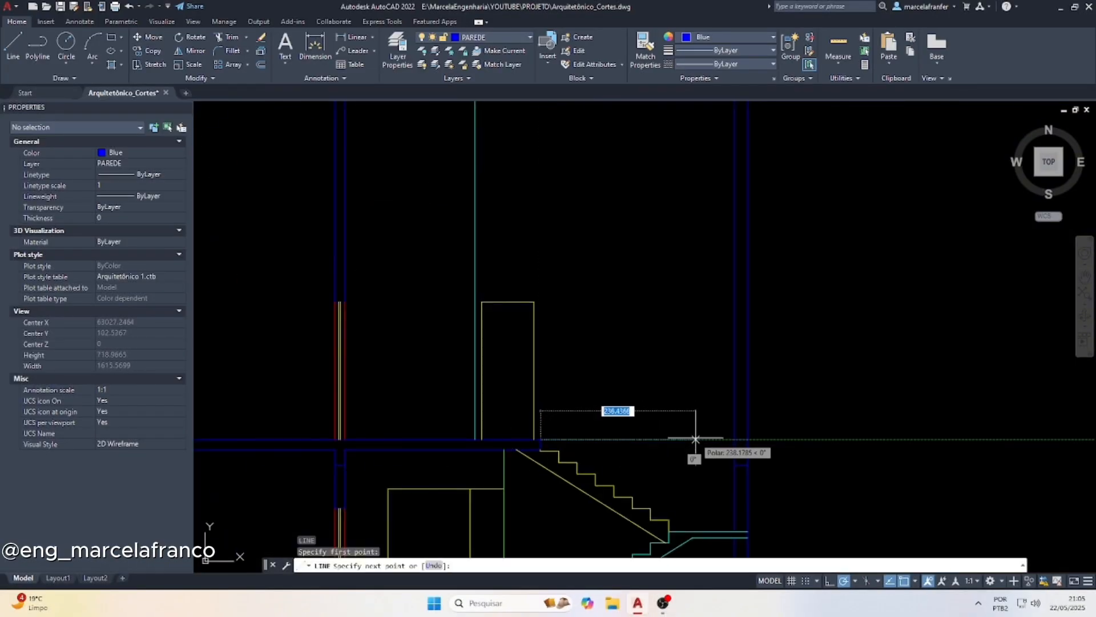
key("Escape")
Project a vertical line from the 200x100X110 window's jamb near stair step 16 down to the upper-floor level in the section
scroll(624, 444, "down", 4)
scroll(468, 386, "up", 5)
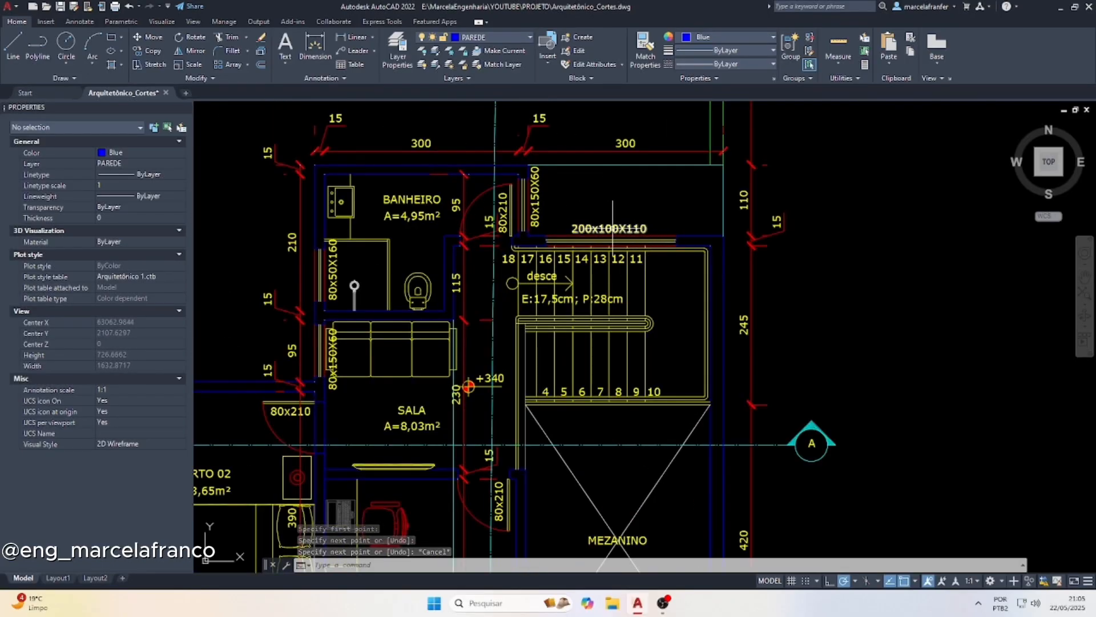
key("Escape")
scroll(579, 251, "up", 4)
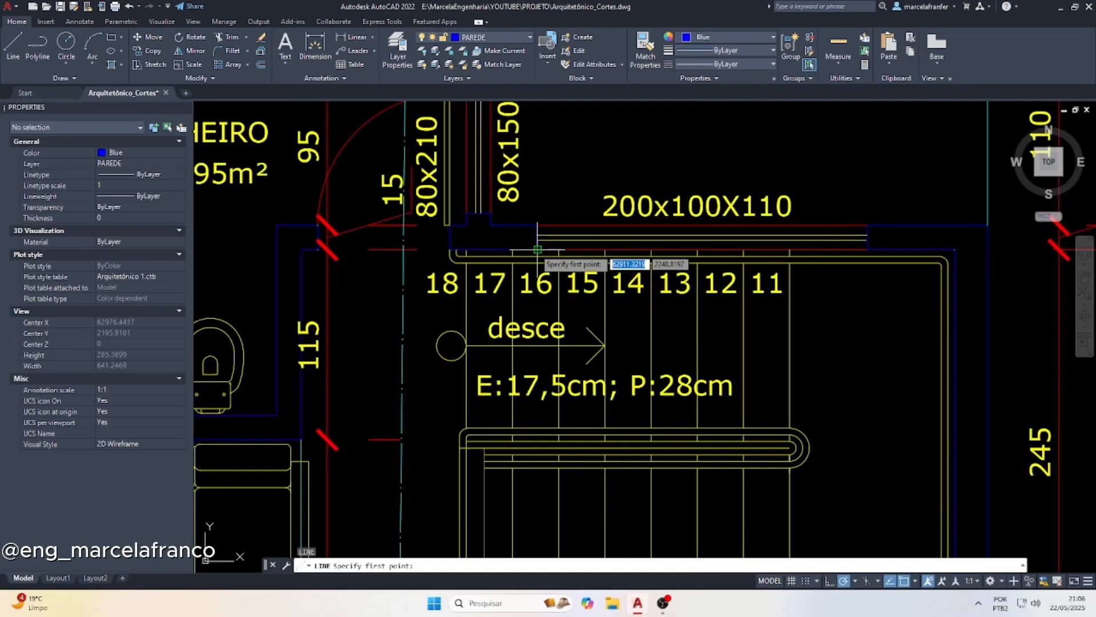
left_click(543, 229)
scroll(543, 228, "down", 10)
scroll(597, 394, "up", 5)
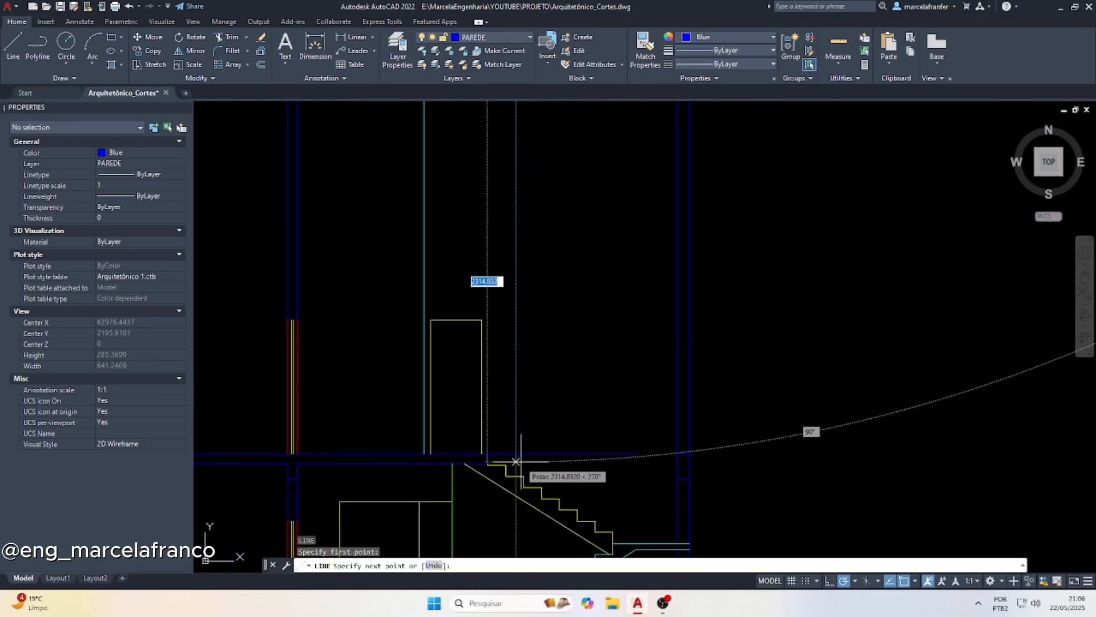
left_click(515, 461)
key("Escape")
Copy the window projection line to the window's opposite jamb, 200 away
left_click(545, 346)
left_click(492, 297)
scroll(533, 367, "down", 8)
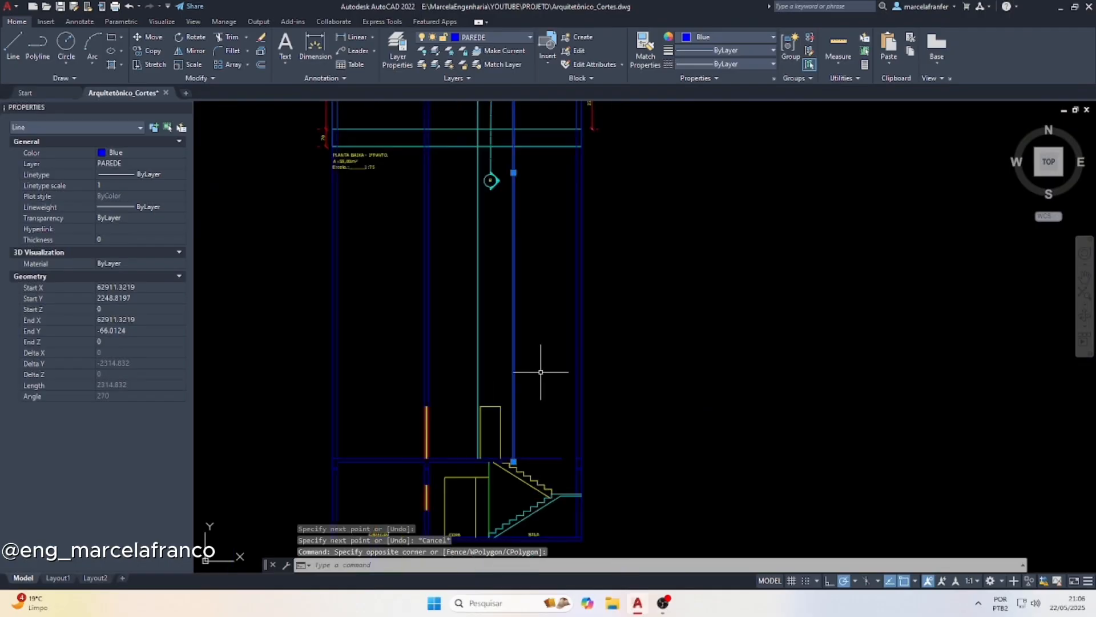
scroll(528, 152, "up", 8)
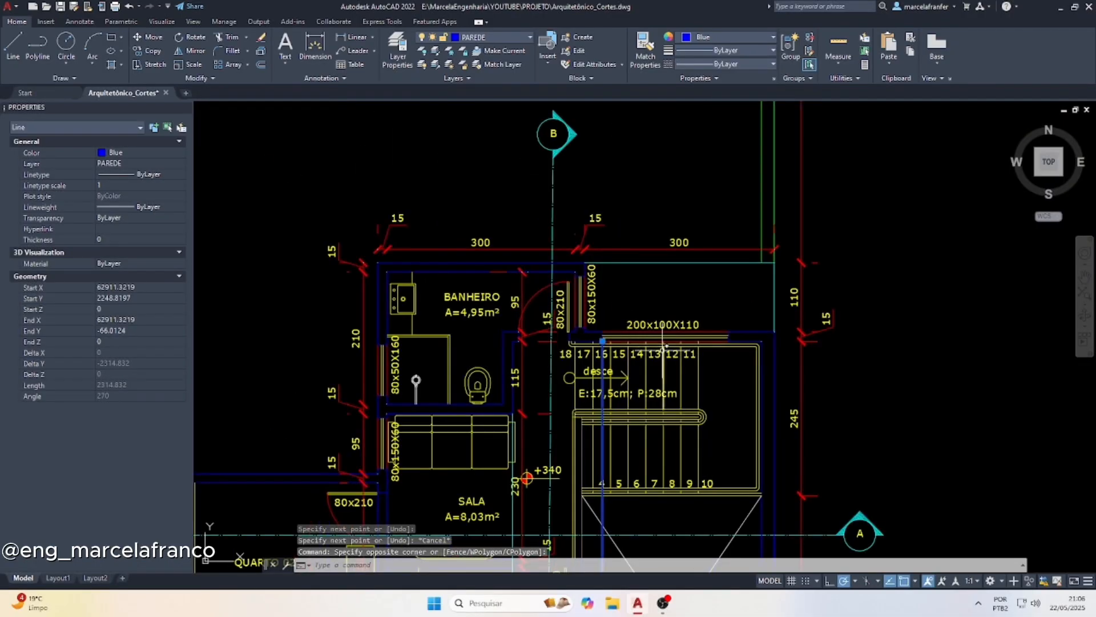
type("p")
key("Return")
scroll(599, 339, "up", 4)
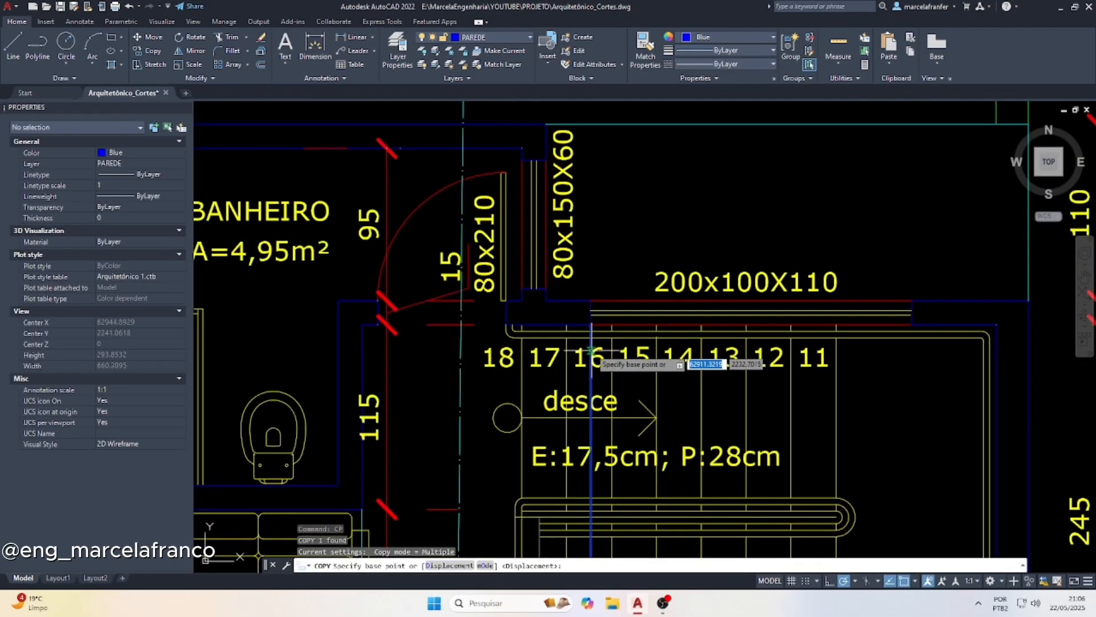
left_click(591, 325)
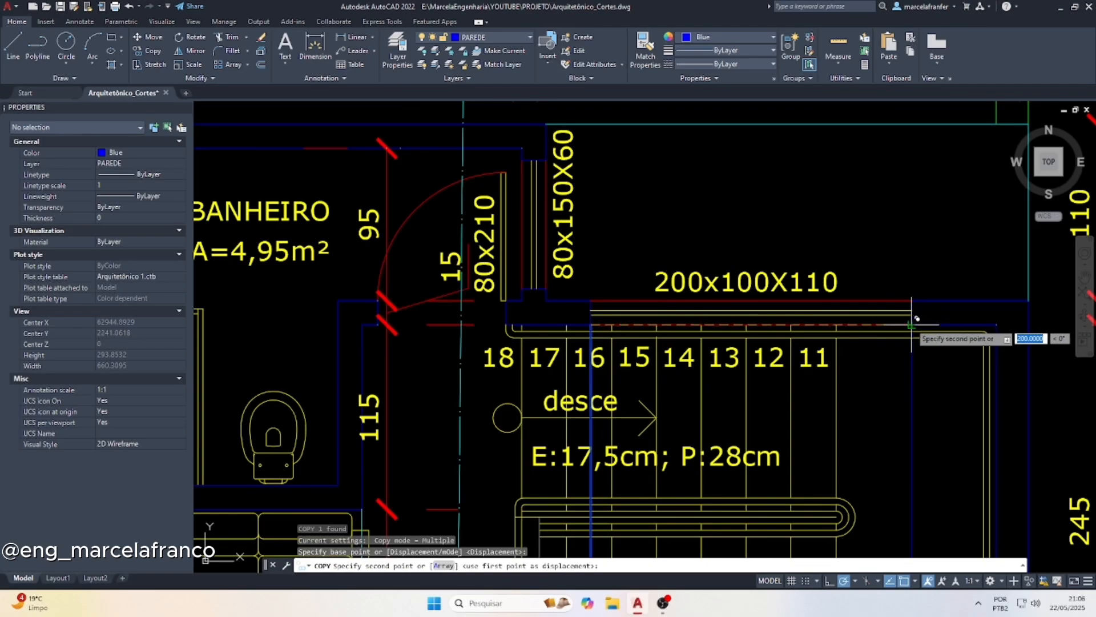
left_click(912, 325)
key("Escape")
Stretch both ends of the floor-level guide line to meet the two window jamb projection lines
scroll(605, 249, "down", 3)
scroll(606, 247, "down", 5)
scroll(569, 472, "up", 5)
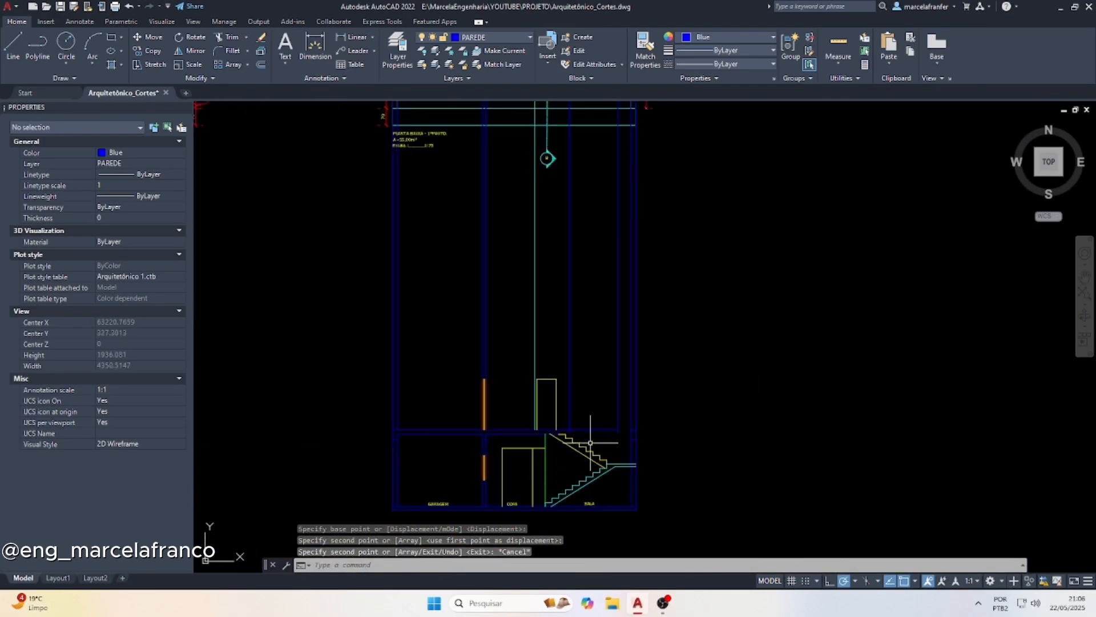
left_click(544, 437)
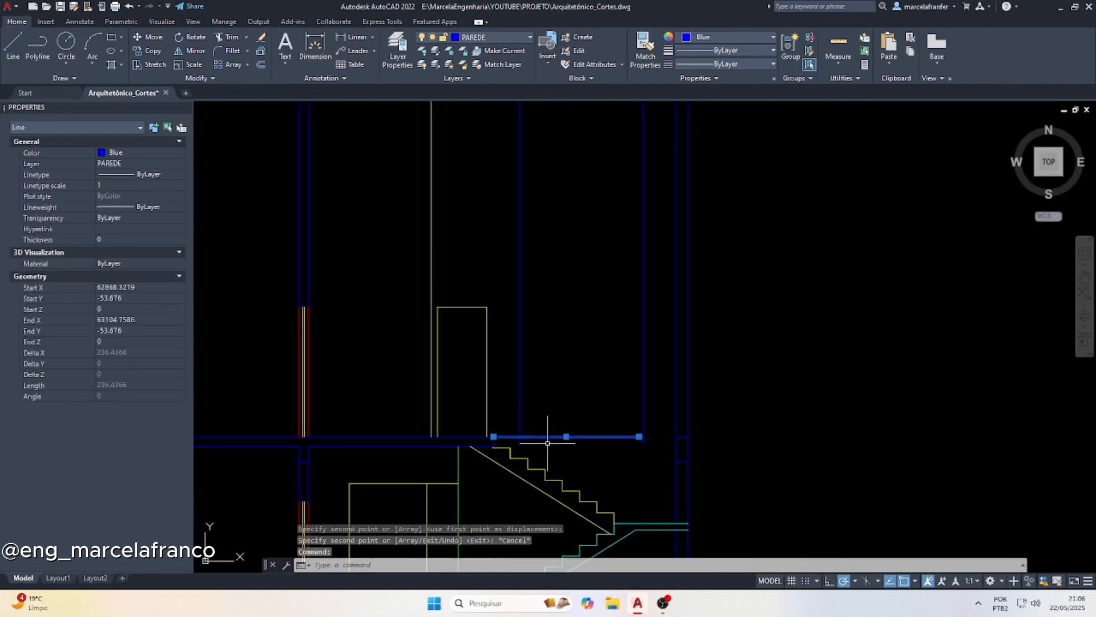
scroll(523, 404, "up", 3)
left_click(417, 425)
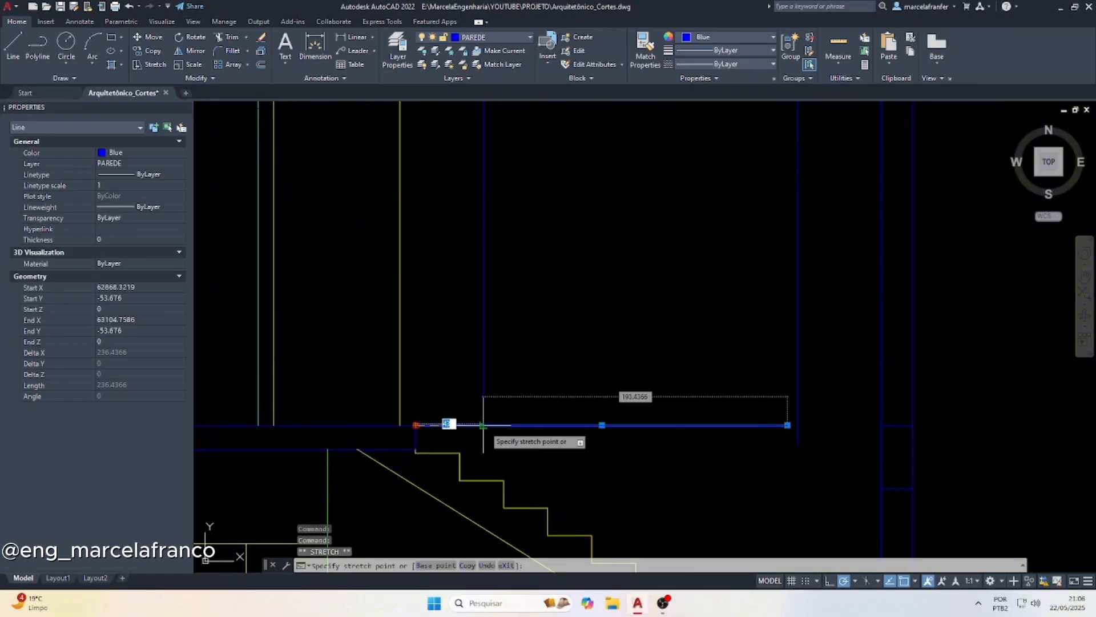
left_click(483, 425)
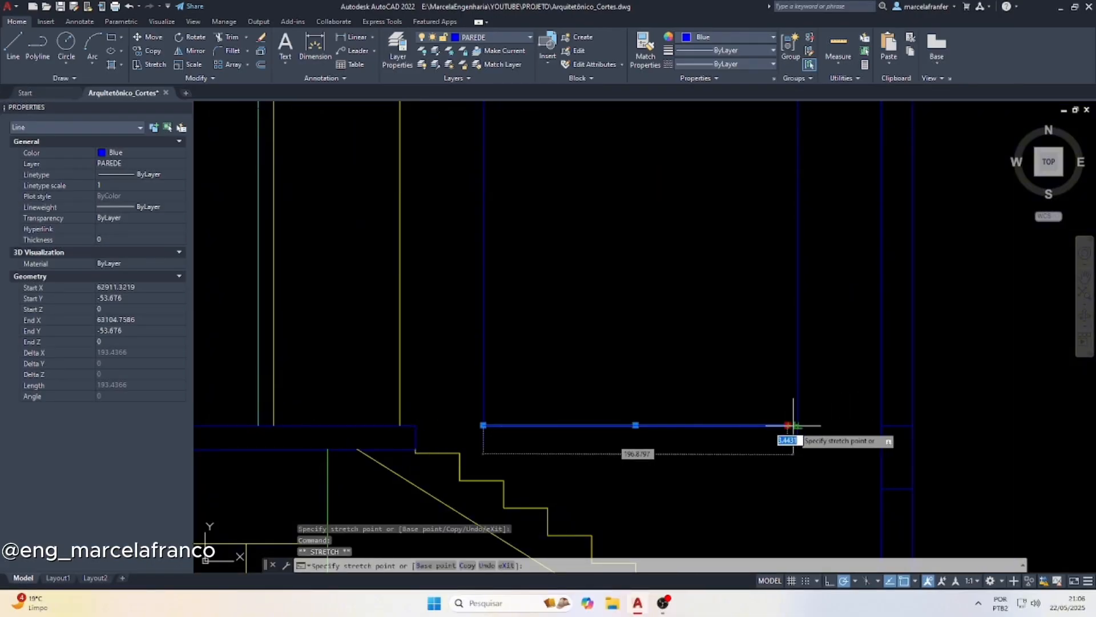
key("Escape")
key("Escape")
Offset the floor-level guide line upward by 110 to mark the window sill
key("Return")
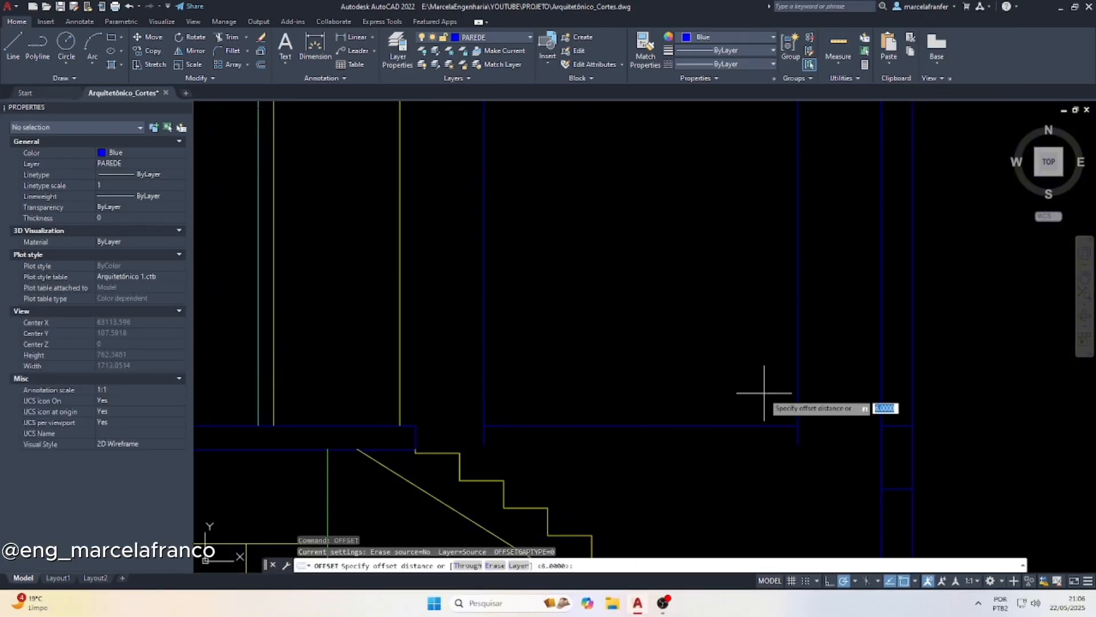
type("110")
key("Return")
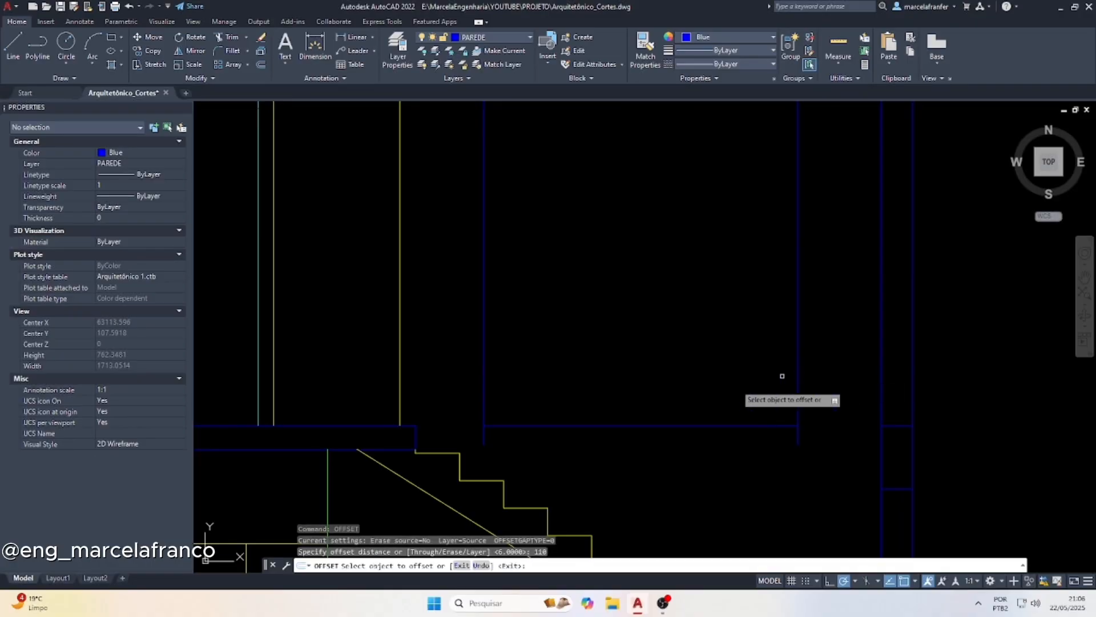
left_click(637, 428)
left_click(631, 343)
key("Return")
key("Return")
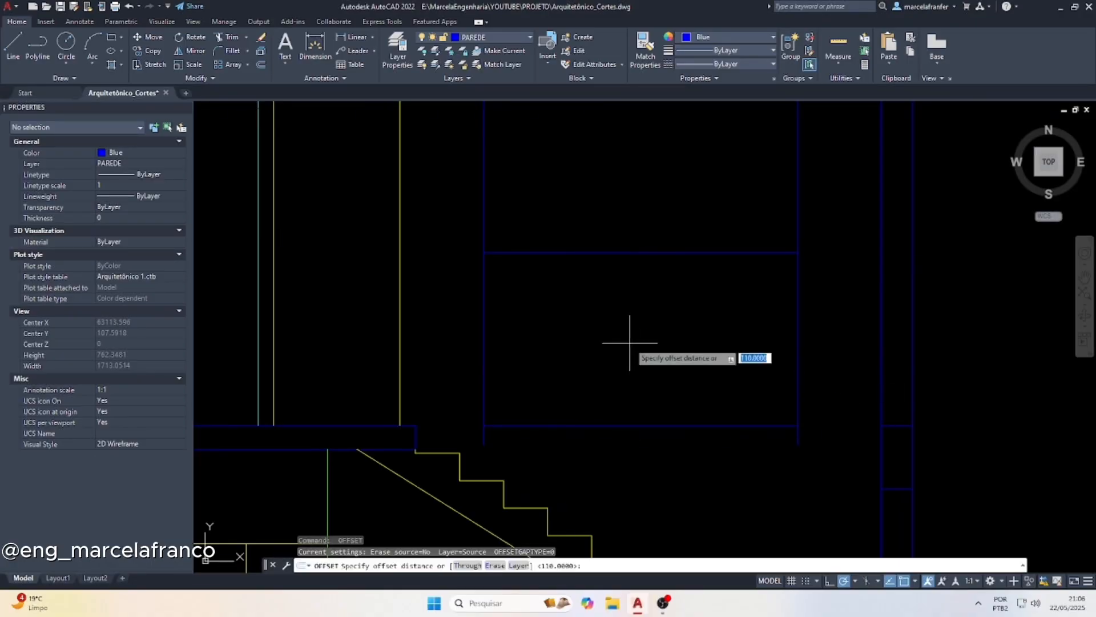
Offset the window sill line upward by 100 to mark the window head
key("Return")
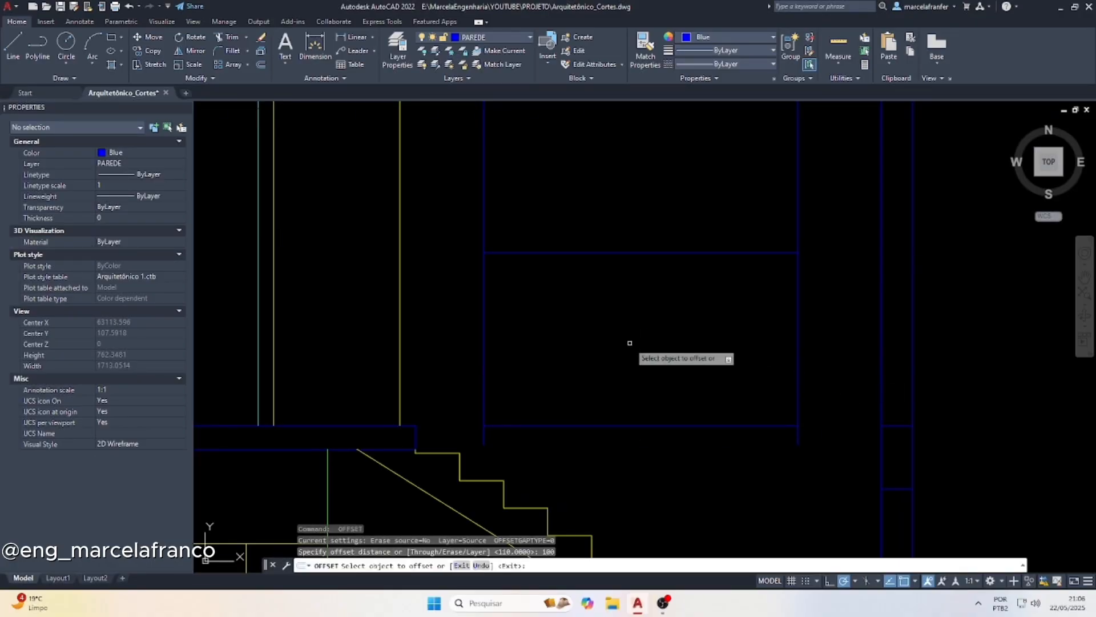
left_click(628, 254)
left_click(601, 216)
scroll(590, 344, "up", 2)
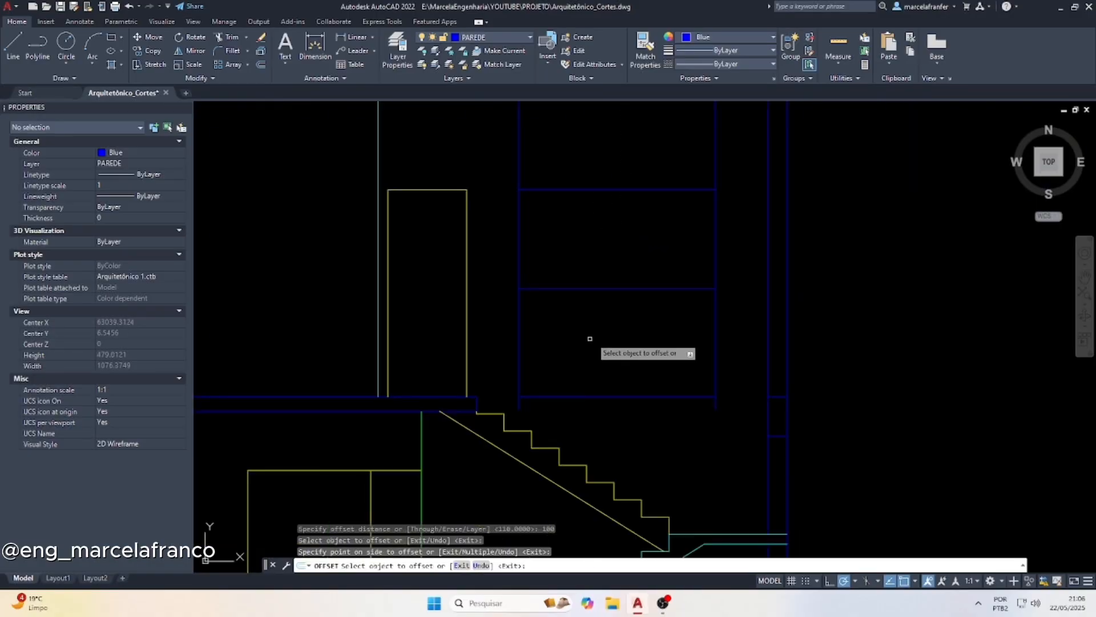
key("Escape")
Trim the jamb projection lines below the sill and above the head, leaving the window rectangle
type("tr")
key("Return")
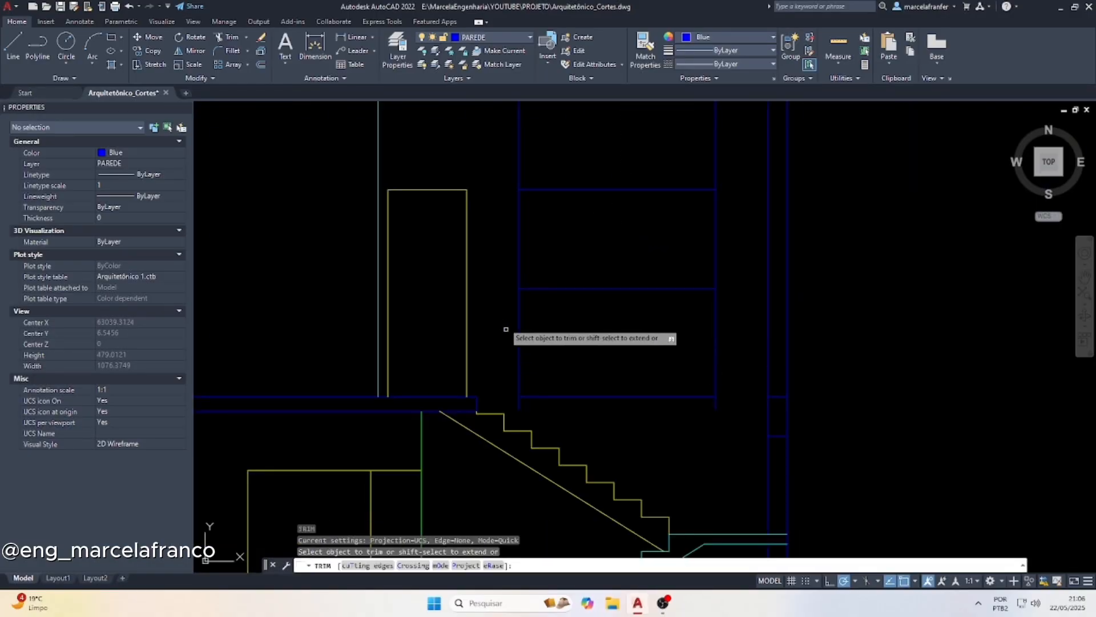
mouse_move(504, 323)
left_mouse_down()
mouse_move(699, 326)
mouse_move(731, 298)
left_mouse_up()
mouse_move(722, 183)
left_mouse_down()
mouse_move(618, 166)
mouse_move(511, 171)
left_mouse_up()
key("Escape")
Delete the leftover guide line and jamb stubs at floor level below the stair window
left_click(733, 406)
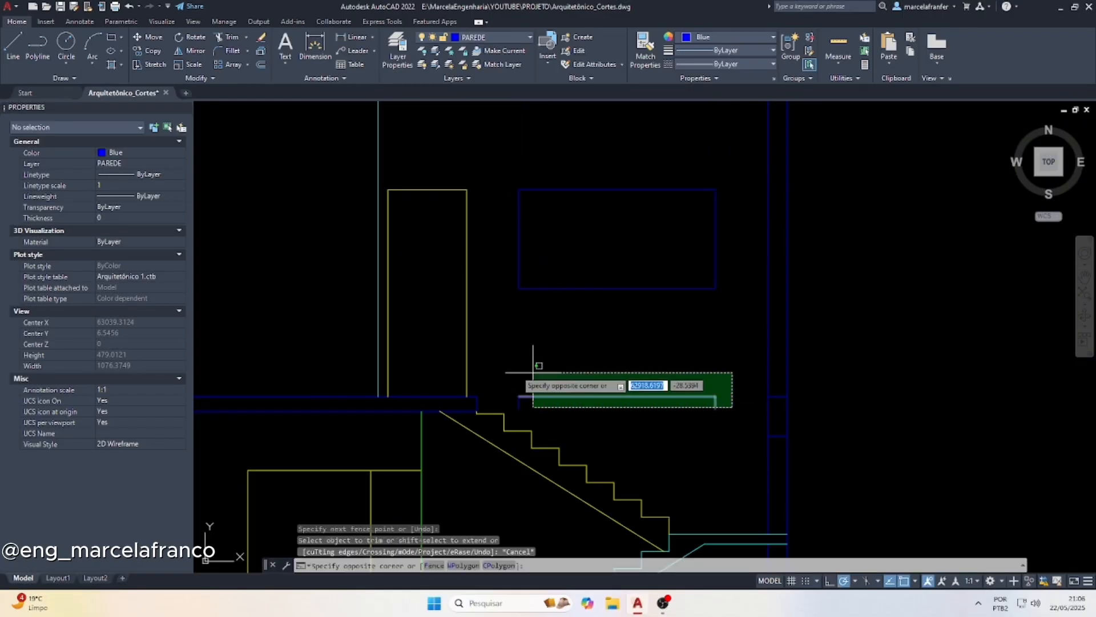
left_click(511, 367)
key("Delete")
Match the stair window rectangle's properties to the yellow bathroom door outline
left_click(465, 235)
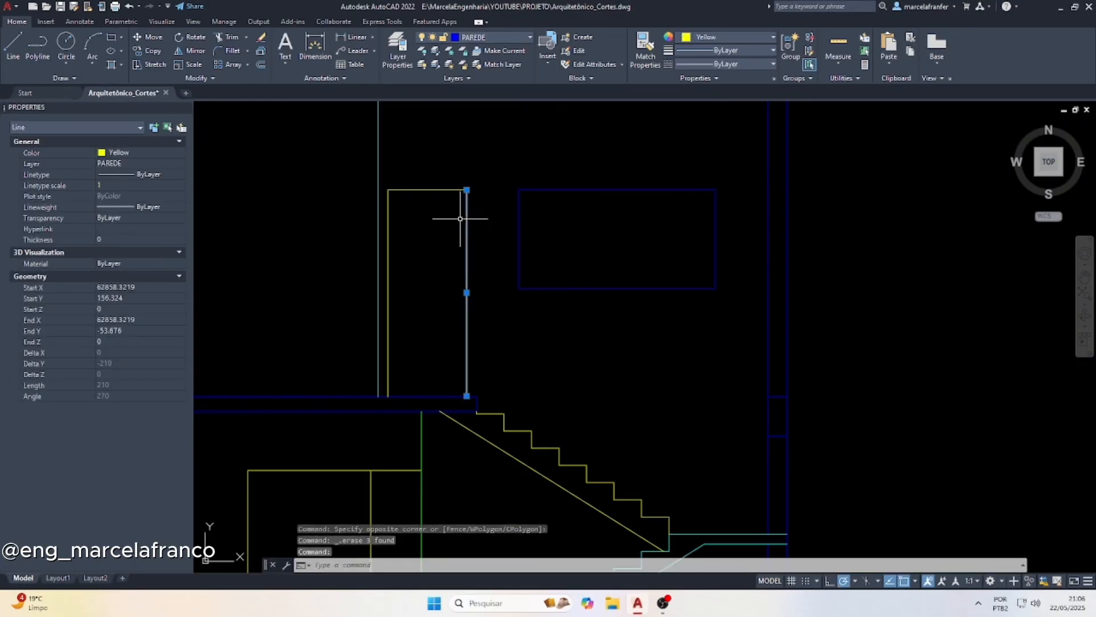
type("MA")
key("Return")
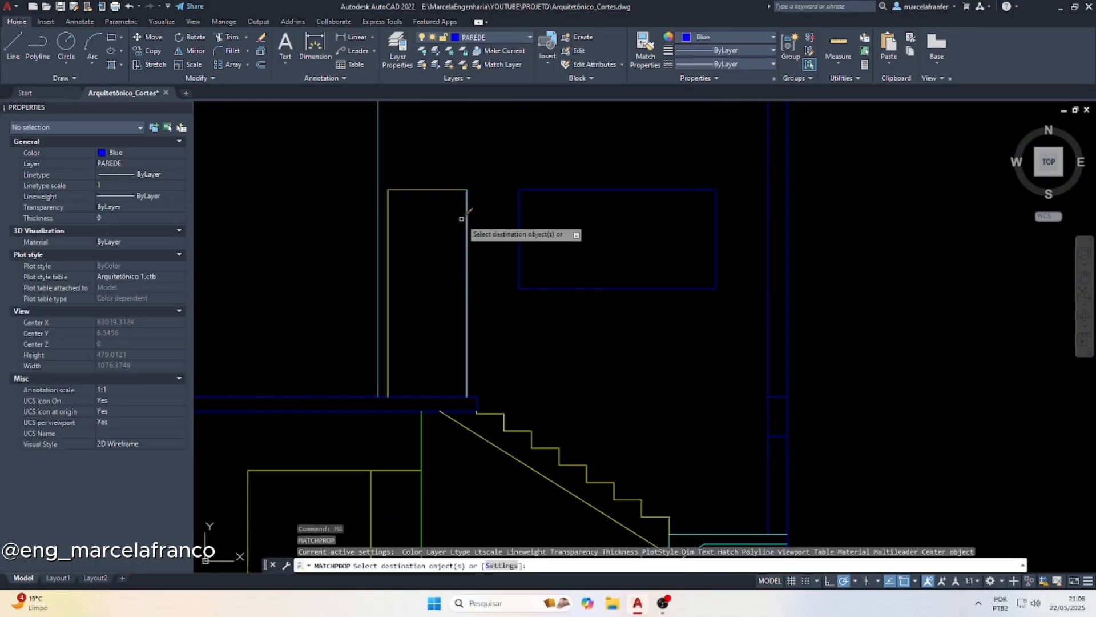
left_click(733, 301)
left_click(540, 189)
key("Escape")
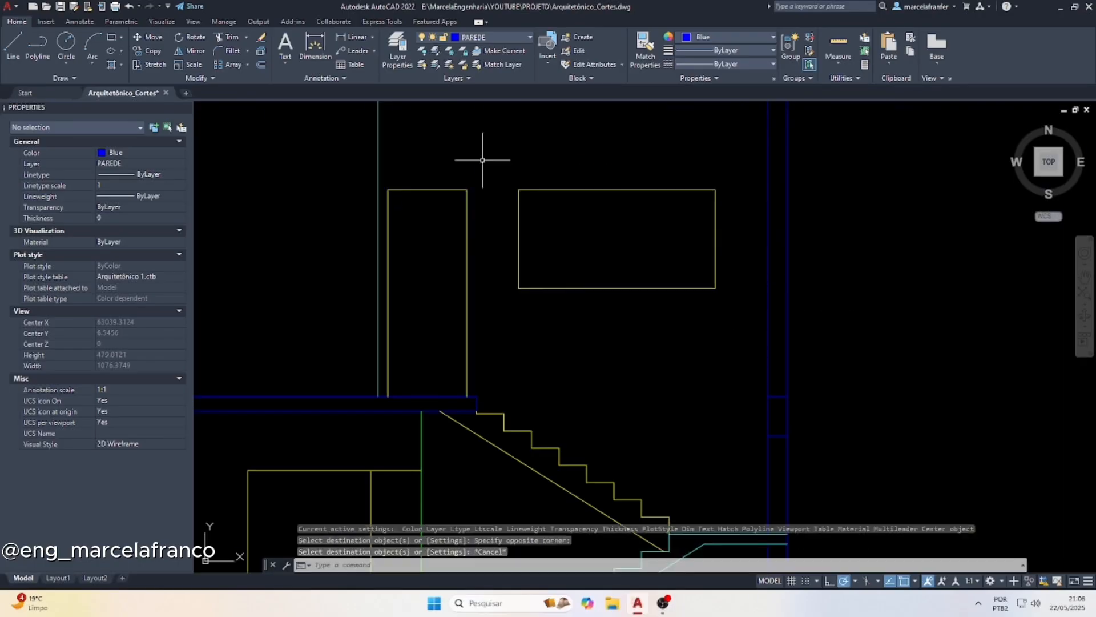
Draw a vertical dividing line from the midpoint of the window head to the sill
type("LINE Specify first point:")
key("Return")
left_click(617, 189)
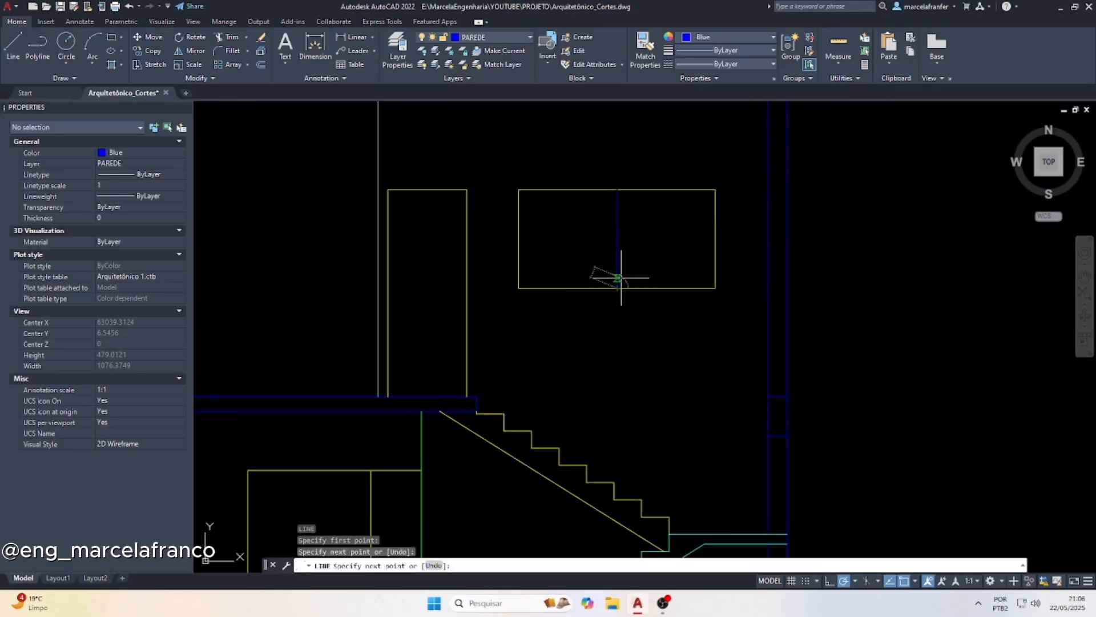
key("Escape")
Match the window's central dividing line to the yellow properties of the window frame
left_click(596, 300)
left_click(569, 260)
type("MA")
key("Return")
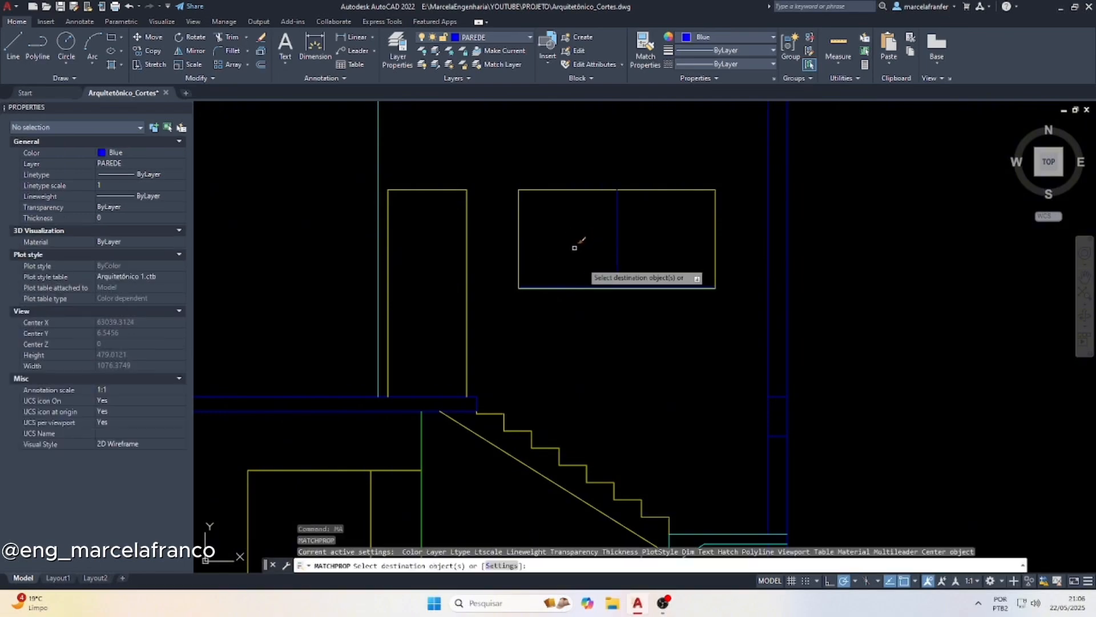
left_click(648, 306)
left_click(607, 177)
key("Escape")
Copy the QUARTO 02 and SALA room labels from the upper-floor plan into the section's upper floor, just above the floor line
scroll(577, 332, "down", 6)
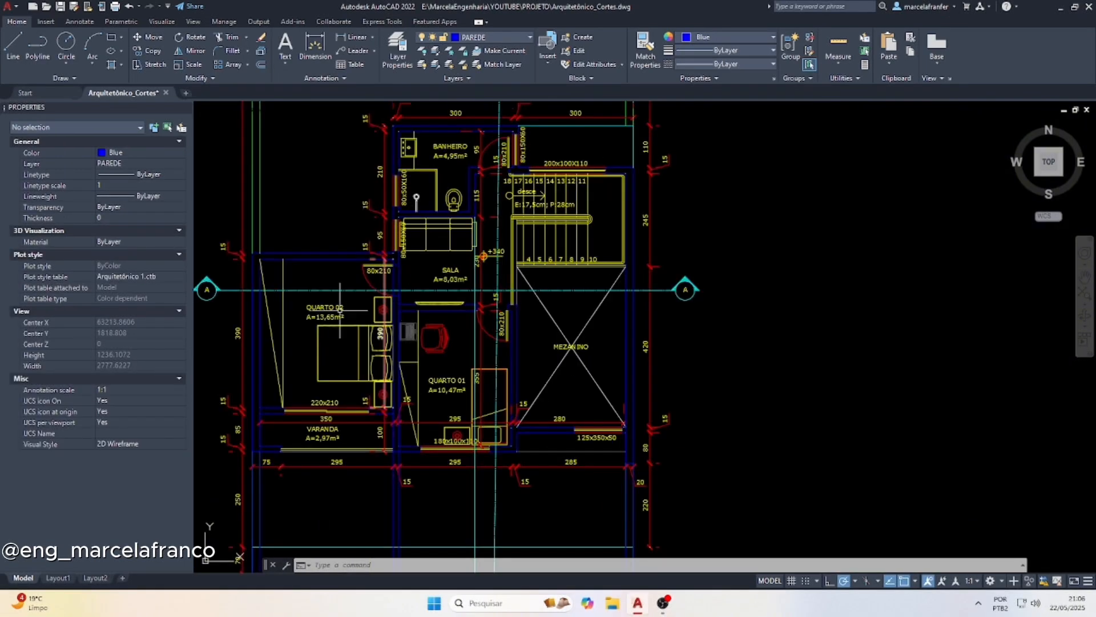
left_click(326, 307)
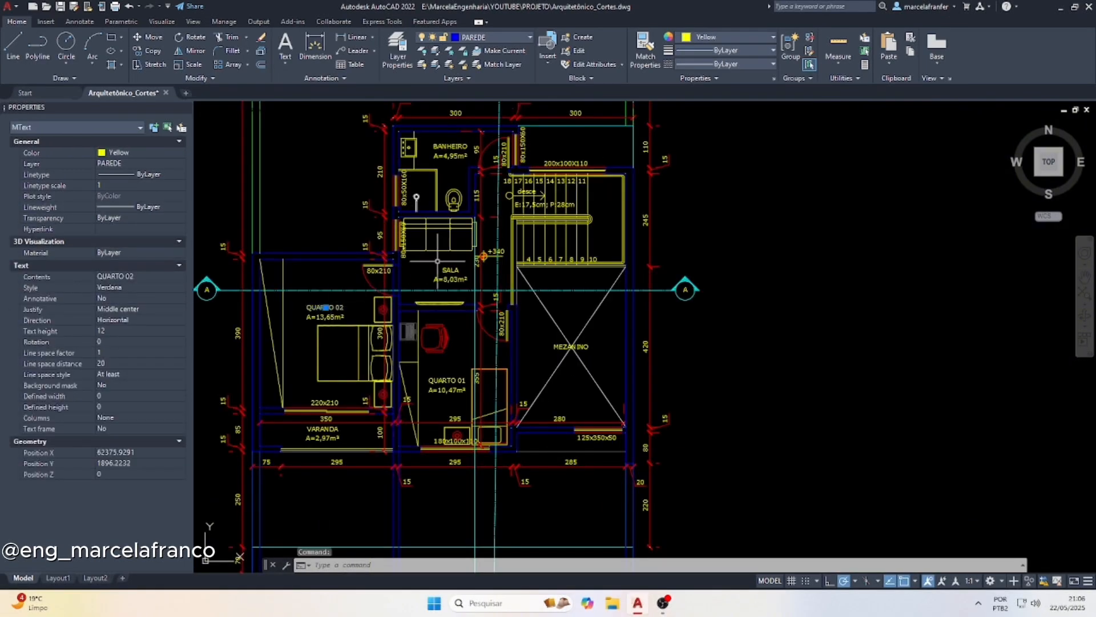
left_click(451, 269)
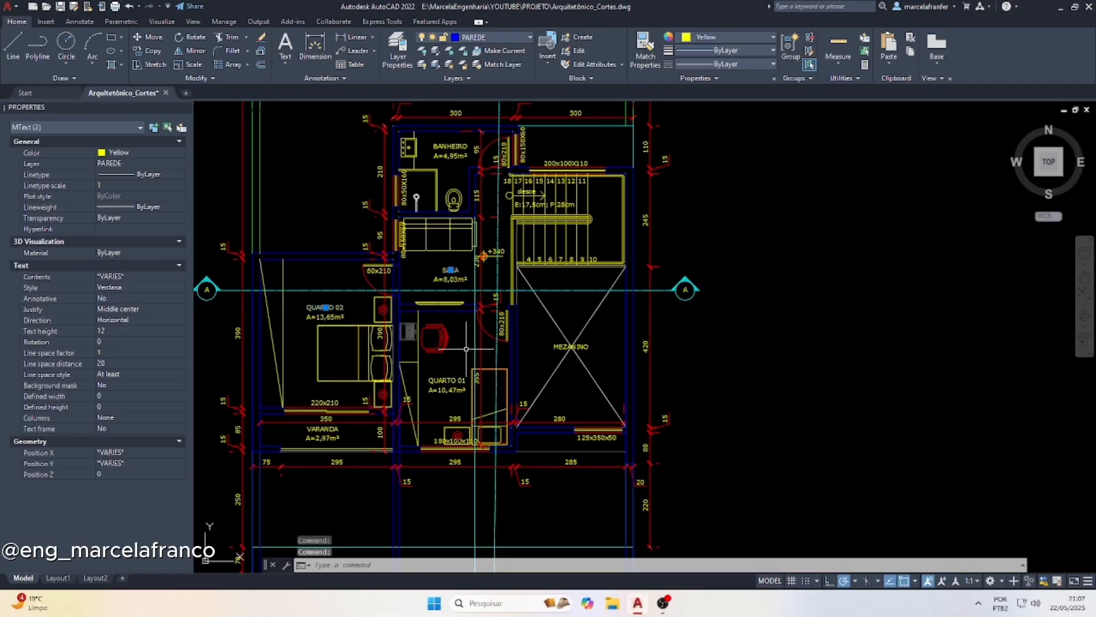
type("cp")
key("Return")
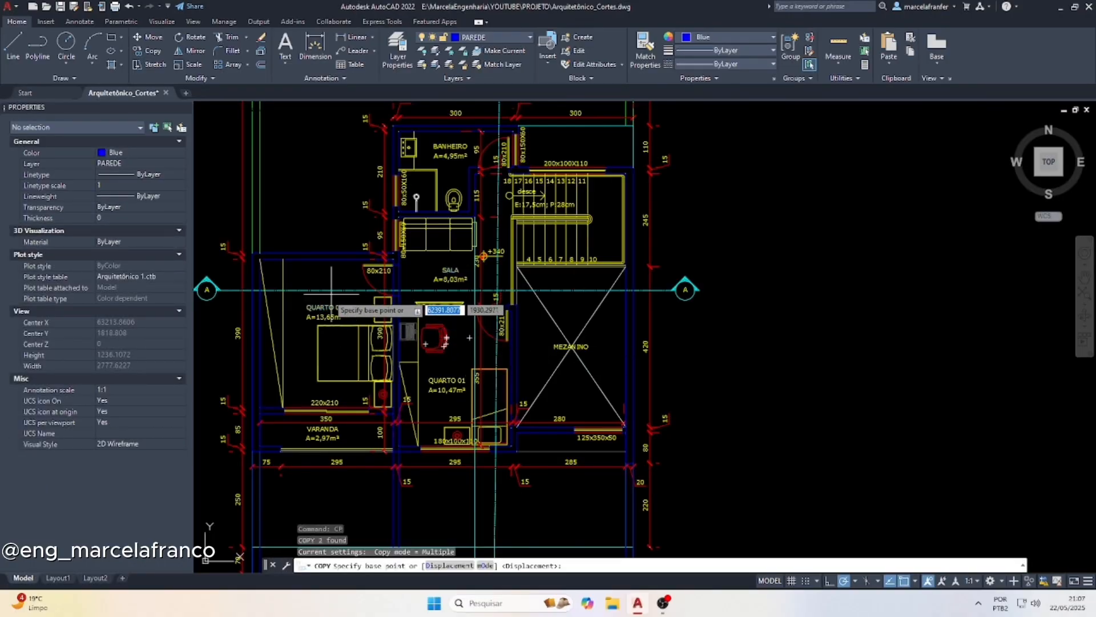
scroll(331, 294, "down", 1)
scroll(347, 315, "up", 1)
left_click(345, 301)
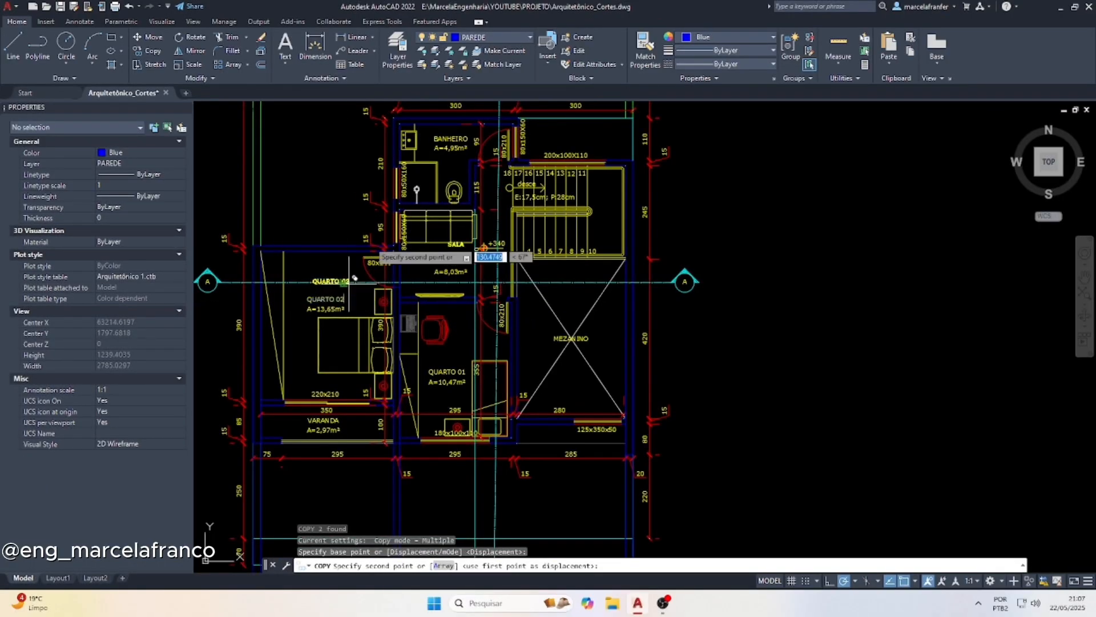
scroll(388, 240, "down", 3)
scroll(388, 378, "up", 5)
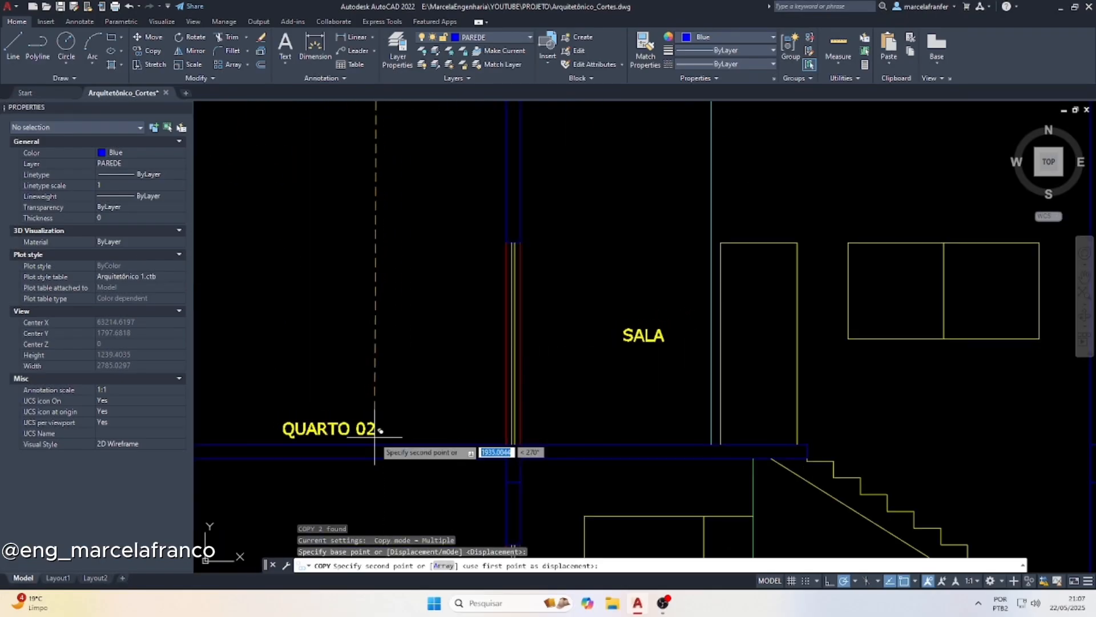
left_click(374, 437)
key("Escape")
Move the upper-floor SALA label straight down to sit just above the floor line, level with QUARTO 02
left_click(679, 353)
left_click(648, 304)
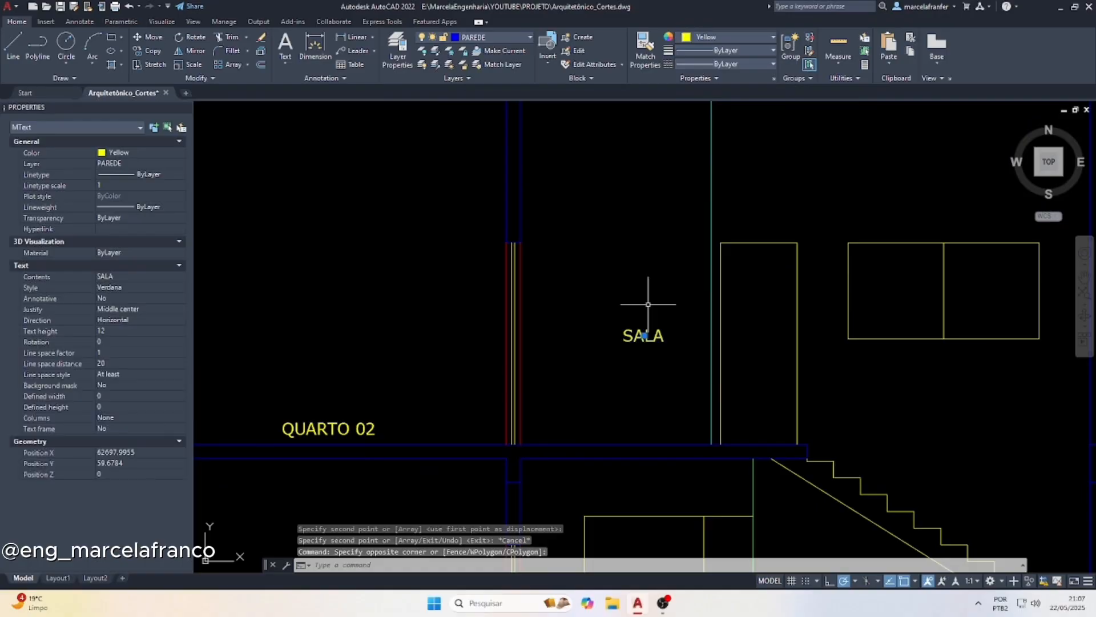
left_click(645, 335)
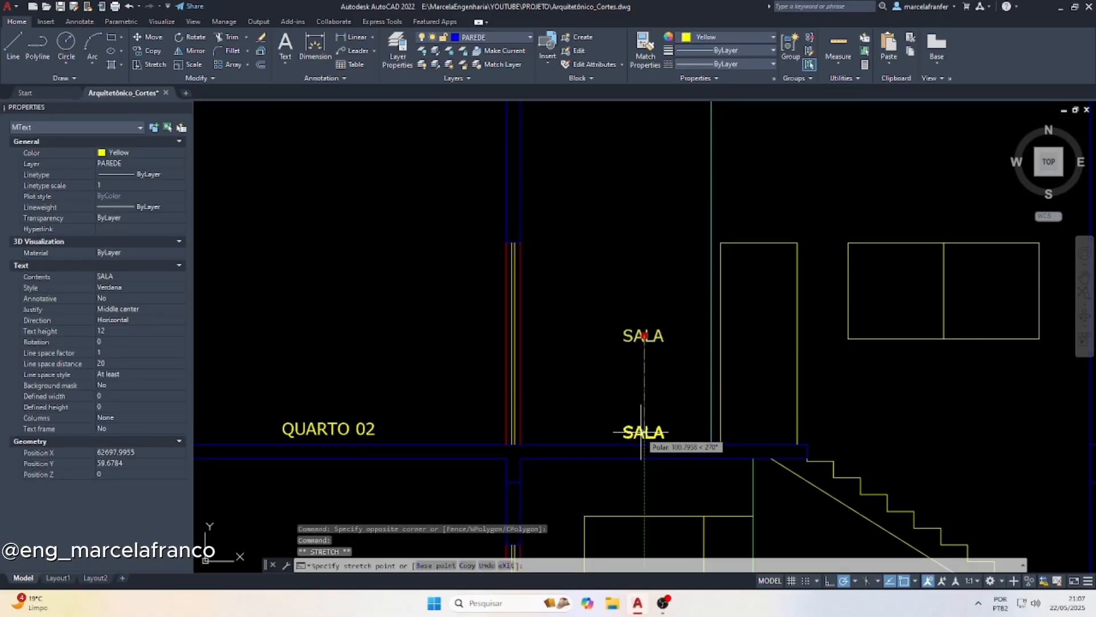
left_click(627, 422)
key("Escape")
Offset the upper-floor level line upward by 315 to mark the top of the roof slab
scroll(627, 422, "down", 4)
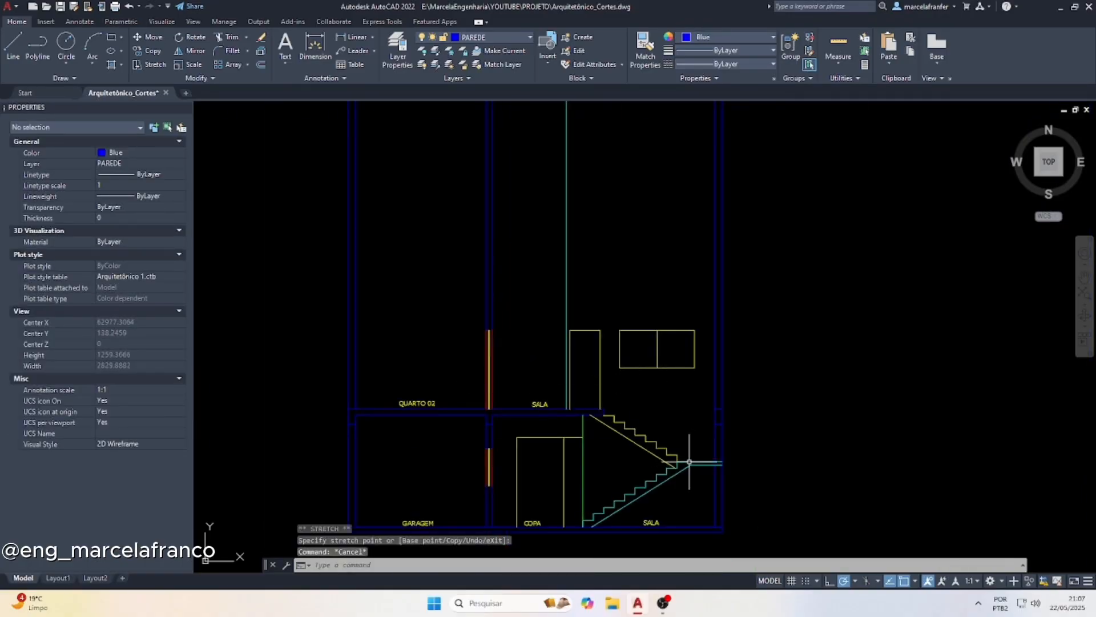
scroll(689, 462, "down", 2)
scroll(584, 405, "up", 4)
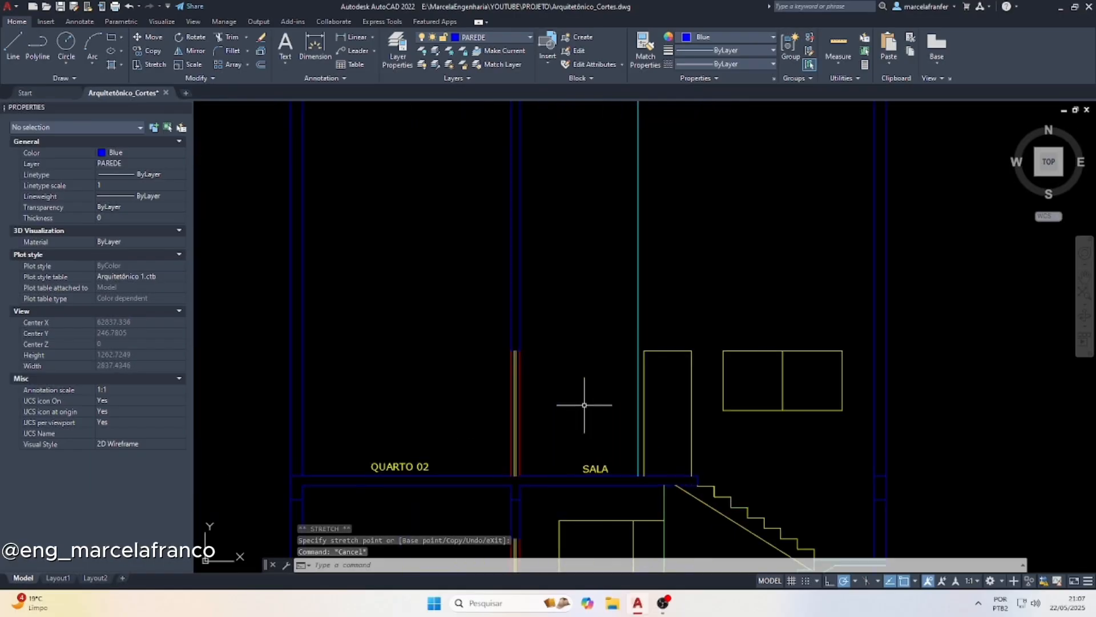
key("Escape")
key("Escape")
type("o")
key("Return")
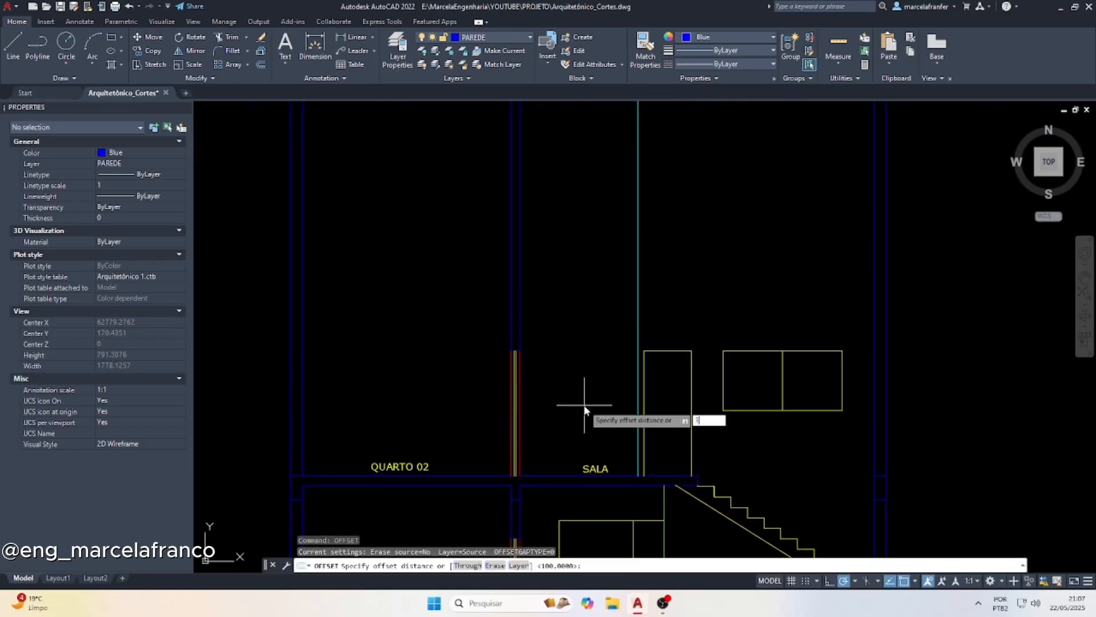
key("Return")
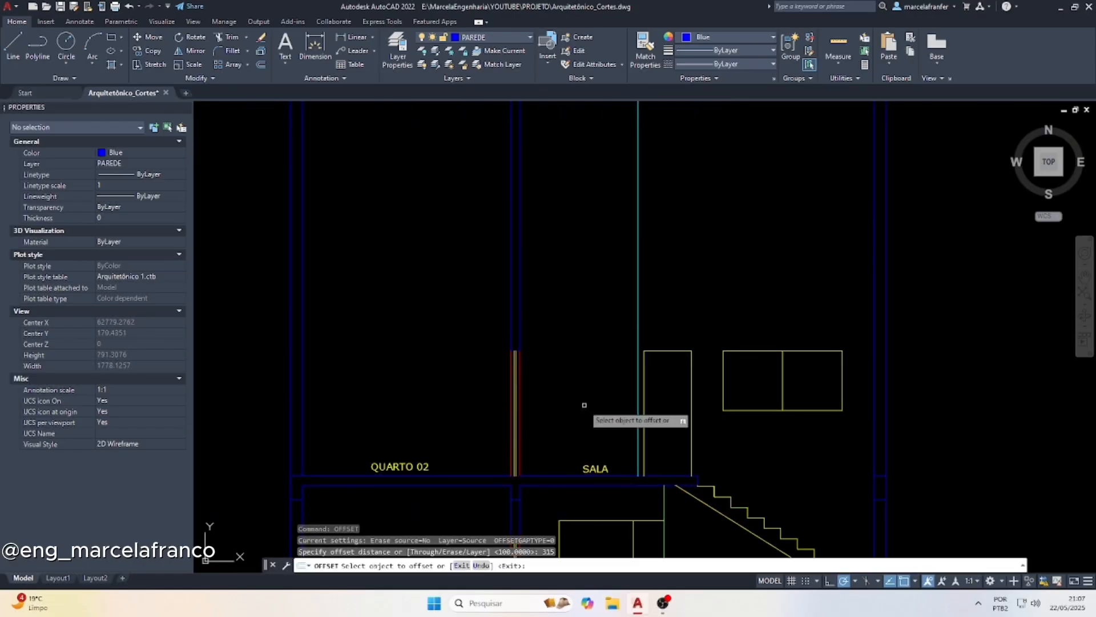
left_click(621, 477)
left_click(610, 349)
key("Escape")
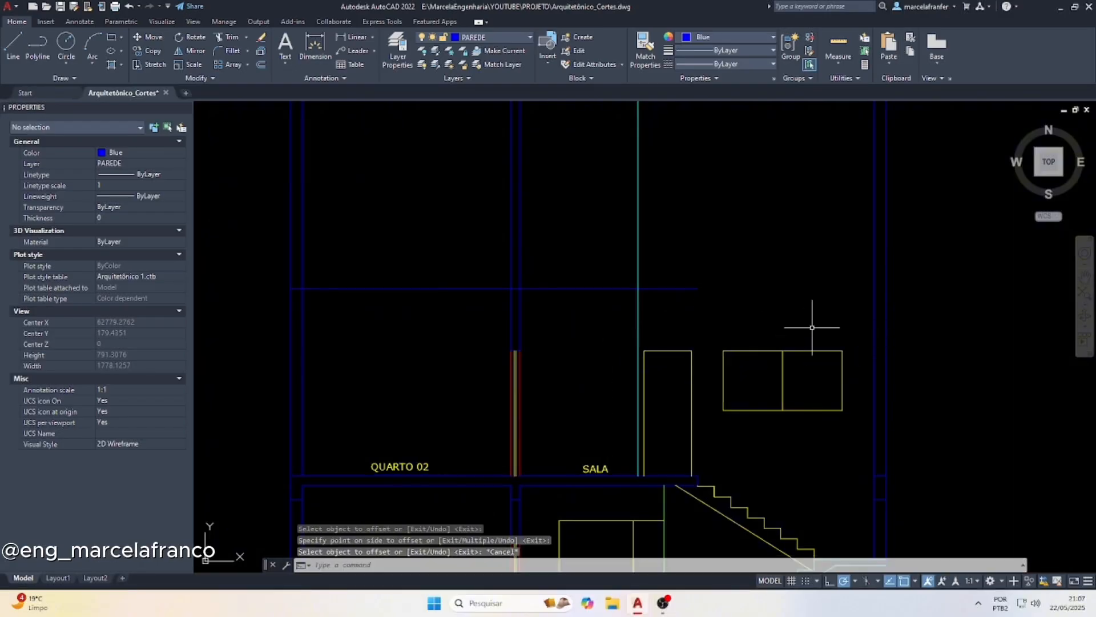
Extend the roof slab's top line to the outer face of the exterior wall on the stair side
left_click(885, 306)
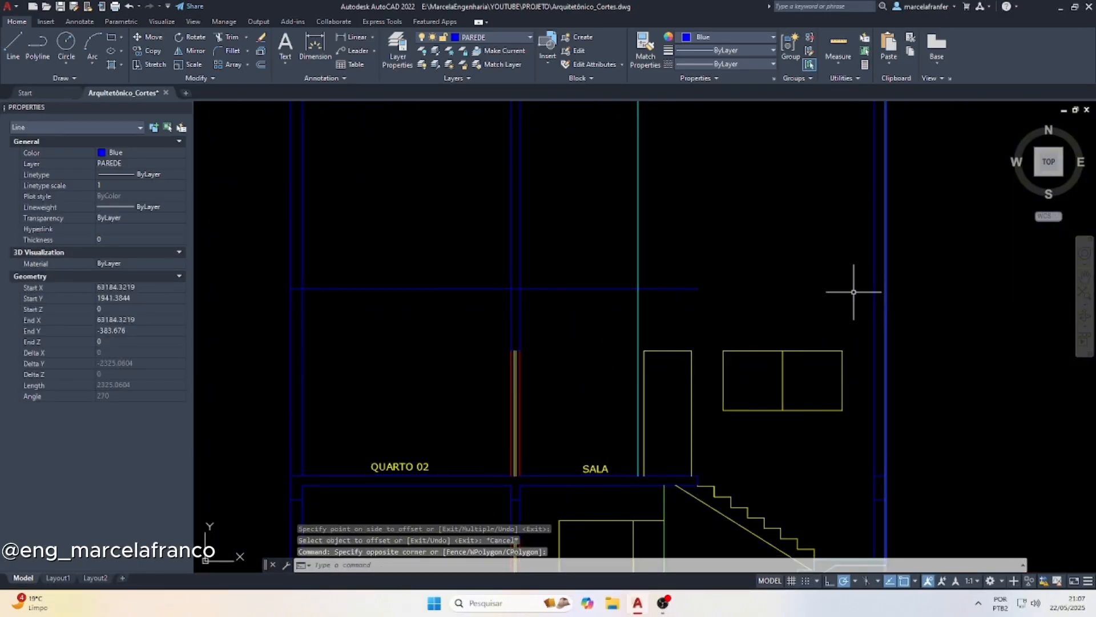
type("x")
key("Return")
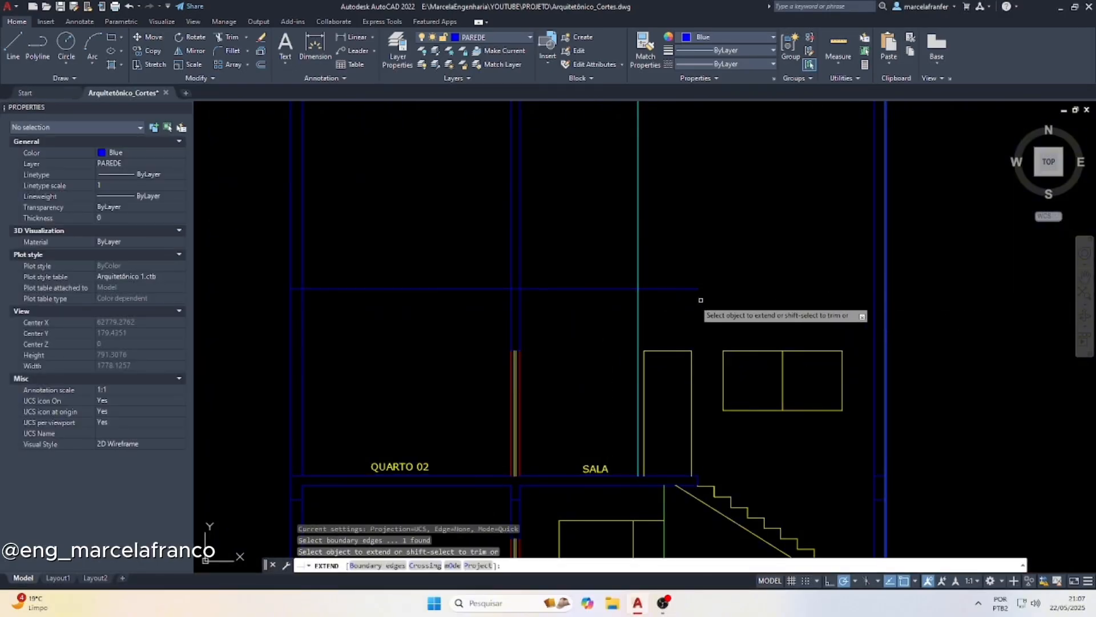
left_click_drag(697, 299, 695, 218)
key("Escape")
key("Escape")
key("Escape")
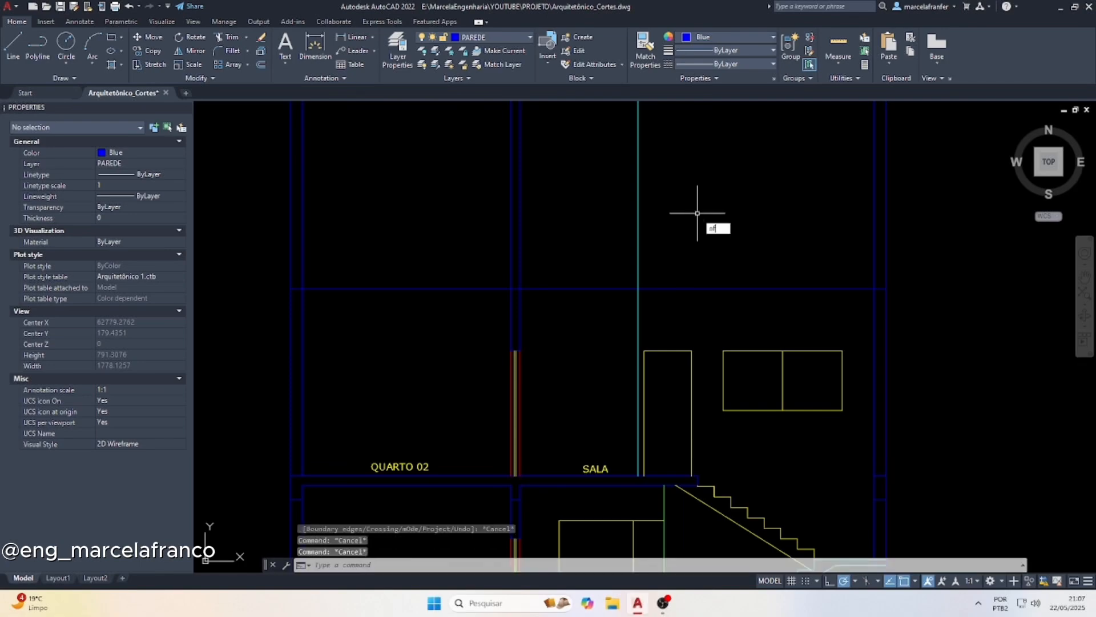
Offset the roof slab's top line downward by 15 to form the slab's underside
key("Return")
key("Return")
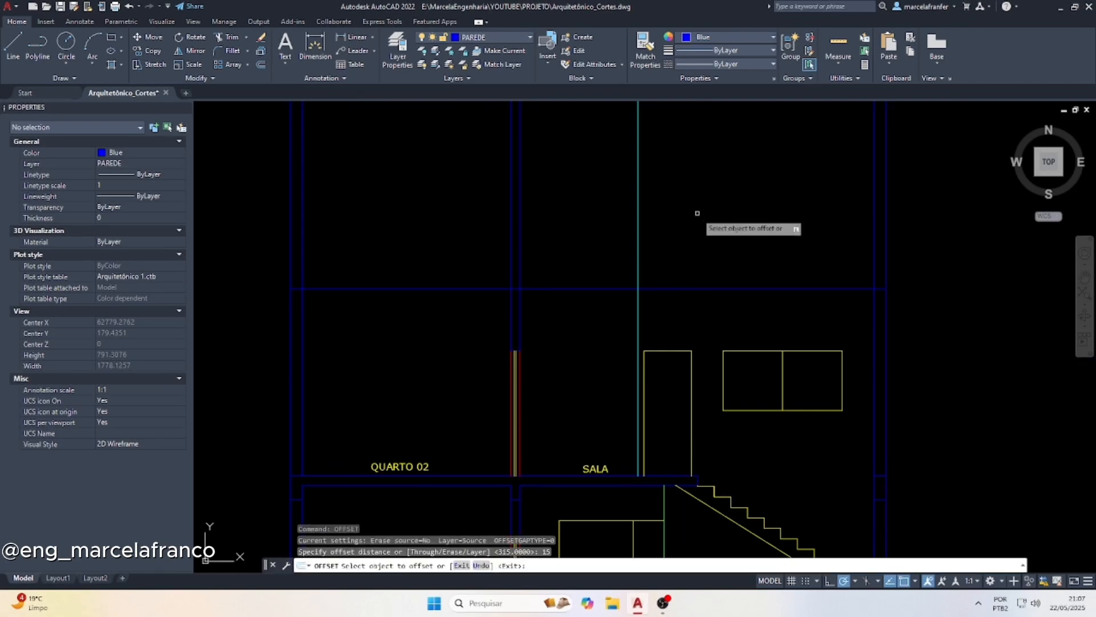
left_click(592, 290)
left_click(578, 323)
key("Escape")
key("Escape")
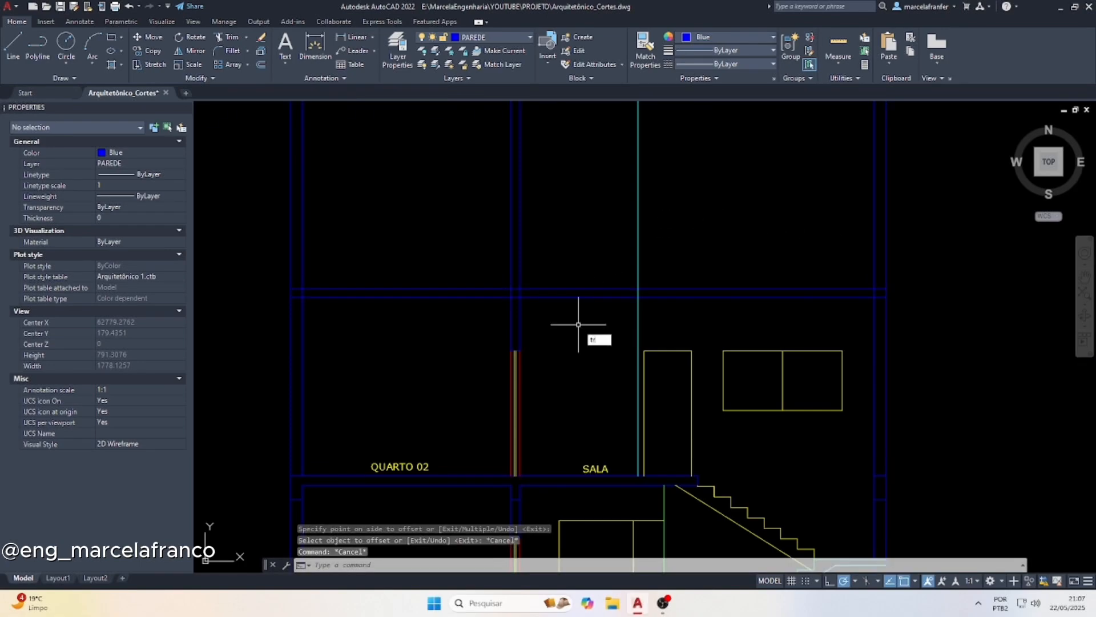
Trim the interior partition lines and the cyan wall projection line back to the underside of the roof slab
key("Return")
left_click_drag(485, 248, 773, 240)
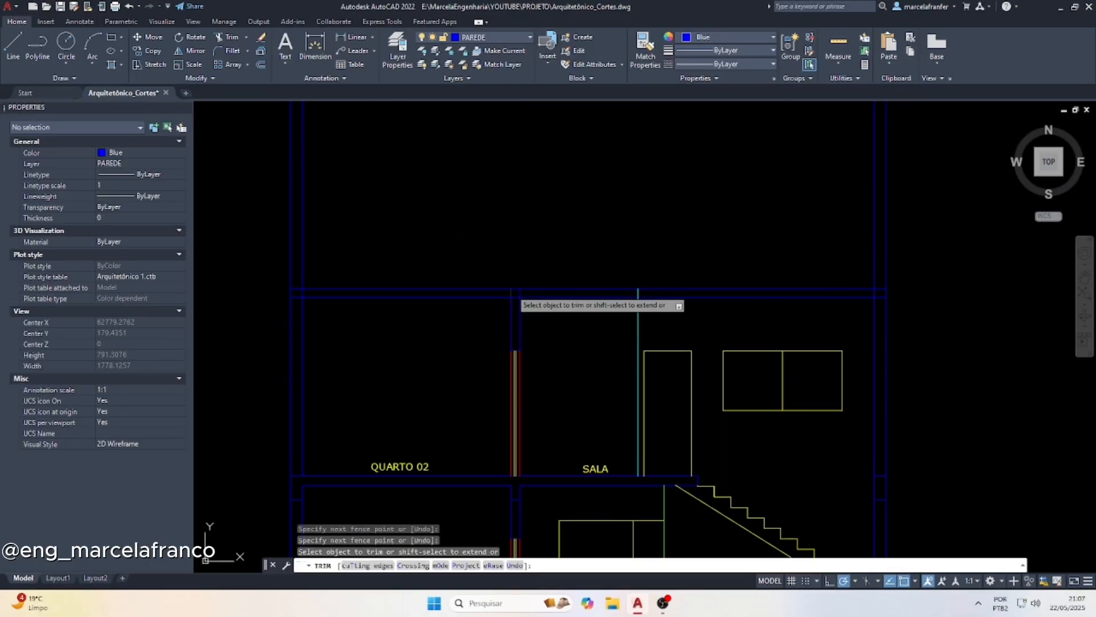
scroll(511, 291, "up", 2)
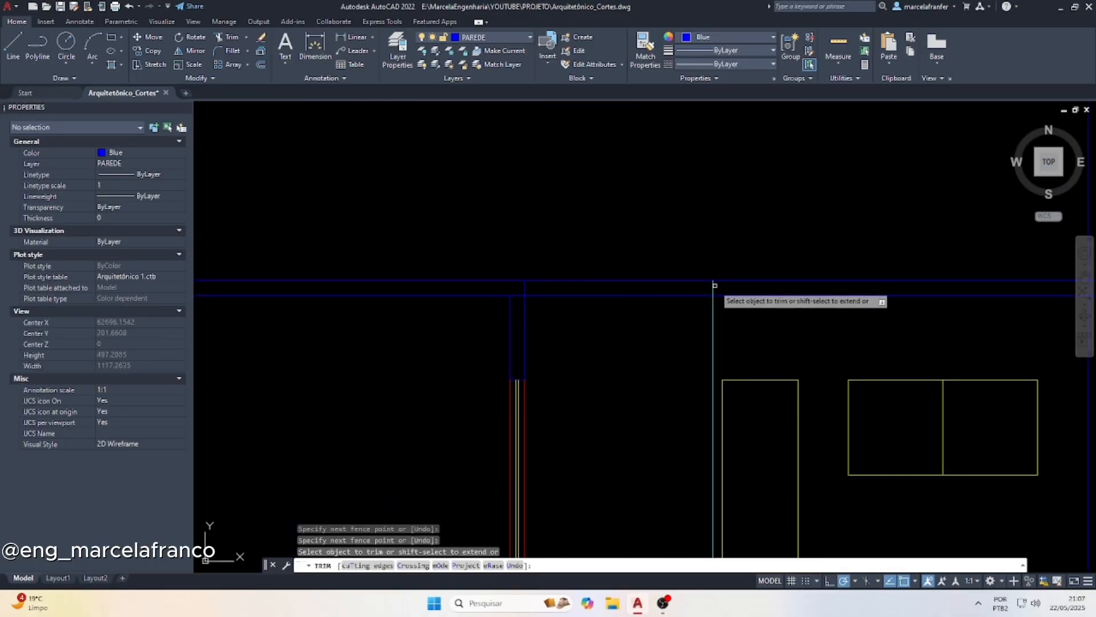
left_click(714, 287)
left_click(524, 287)
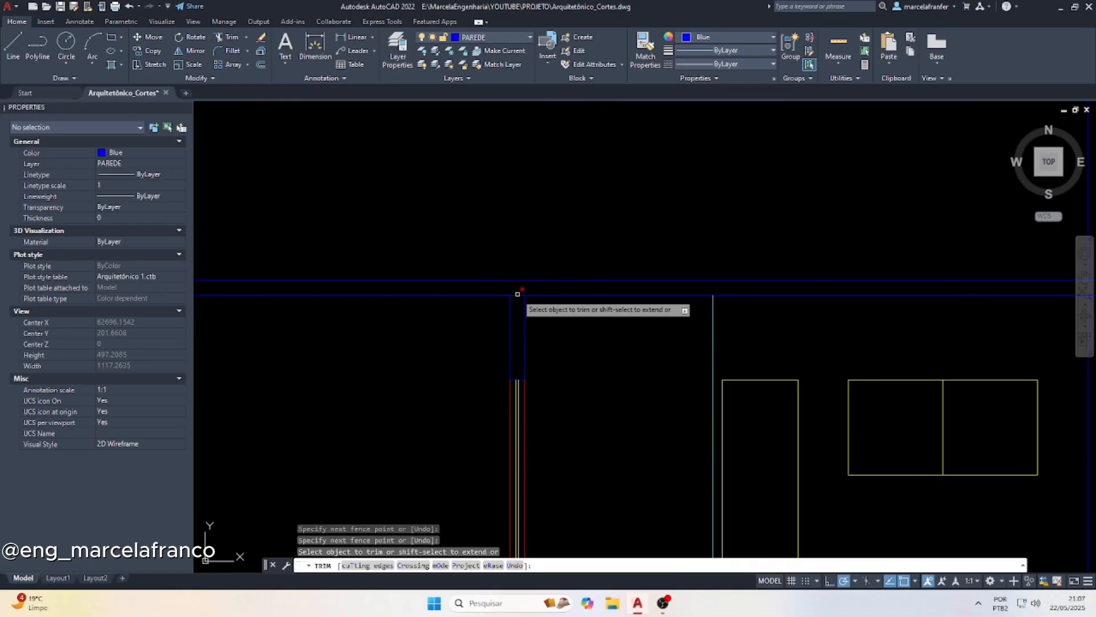
Trim the overlapping slab and wall lines where the roof slab meets the exterior wall beside QUARTO 02
scroll(570, 294, "down", 5)
scroll(514, 299, "up", 7)
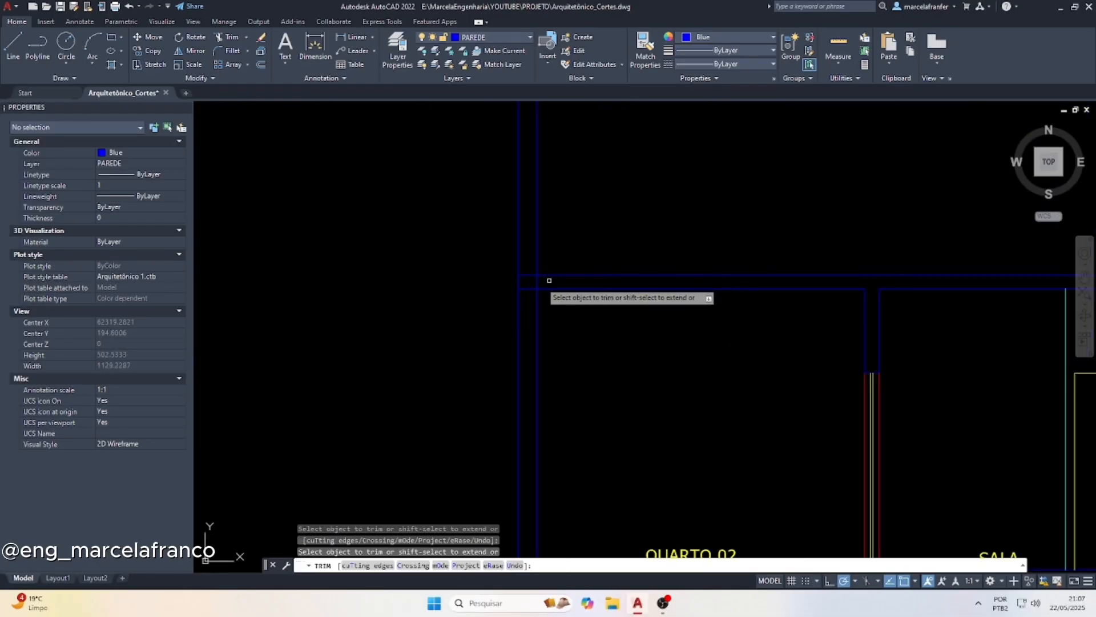
left_click(542, 281)
left_click_drag(523, 296, 519, 302)
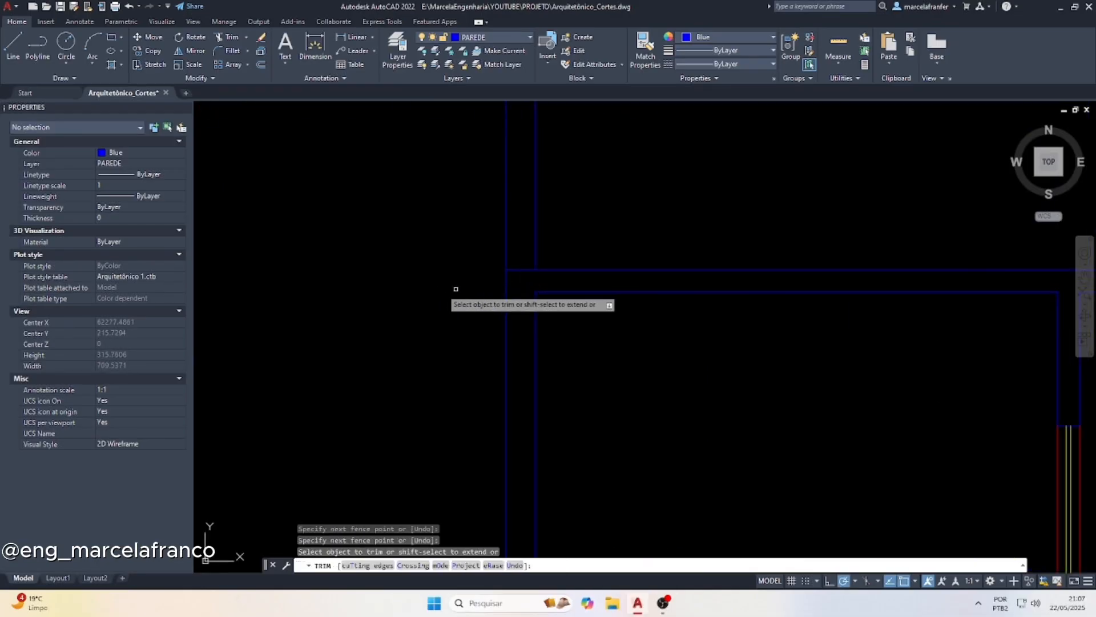
Trim the overlapping slab and wall lines where the roof slab meets the exterior wall on the stair side
scroll(455, 289, "down", 8)
scroll(673, 298, "up", 8)
scroll(696, 280, "up", 1)
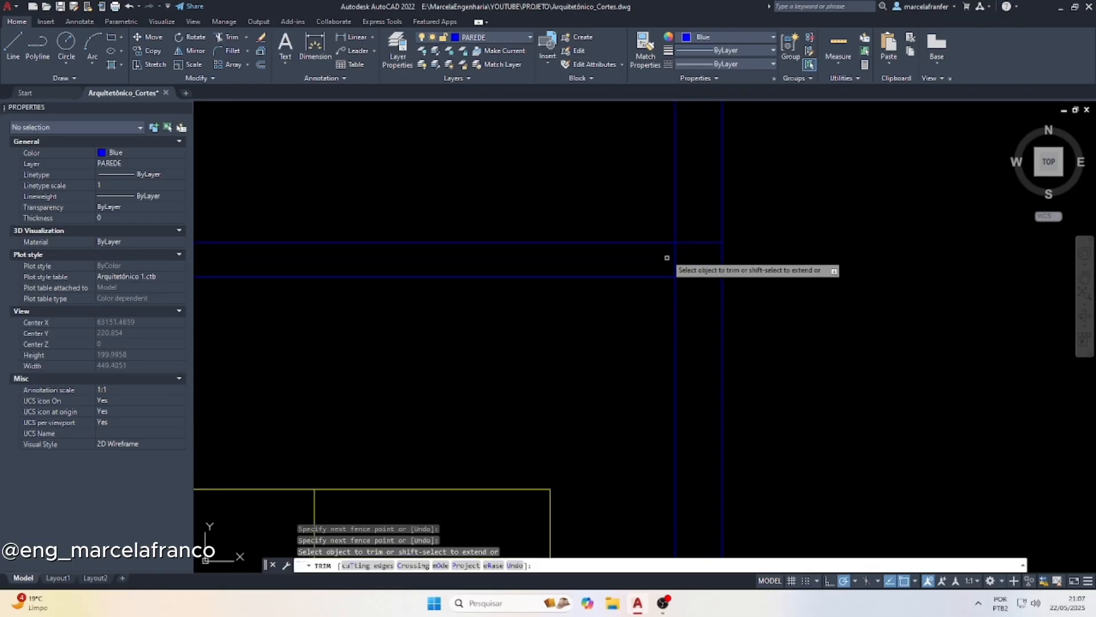
left_click_drag(667, 257, 699, 291)
scroll(606, 318, "down", 4)
key("Escape")
key("Escape")
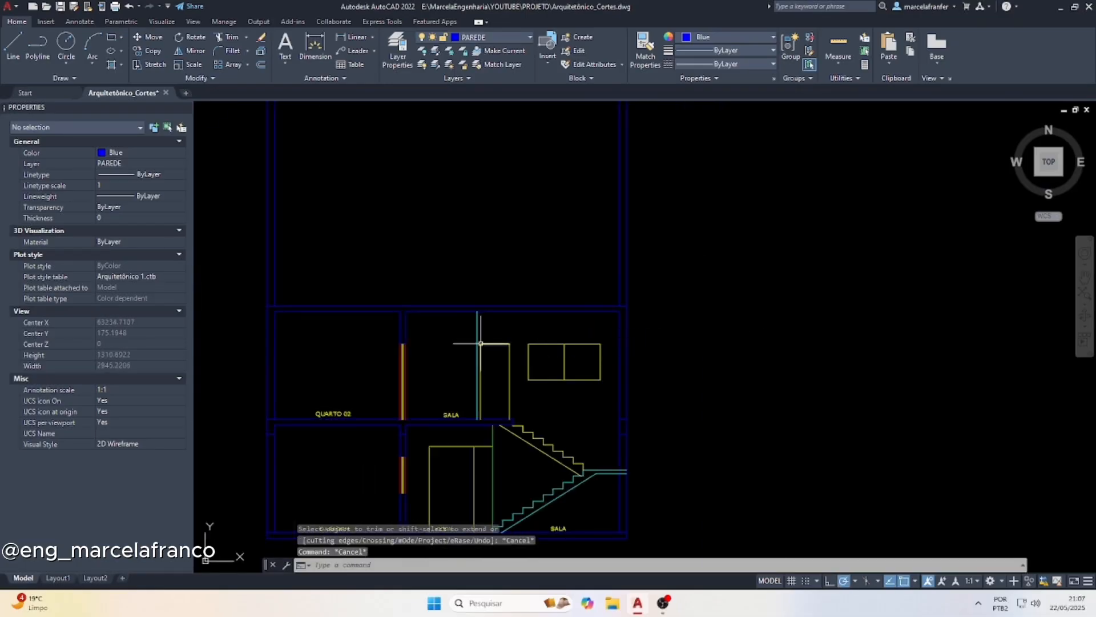
Offset the roof slab's top line downward by 40 to mark the underside of the beams
type("of")
key("Return")
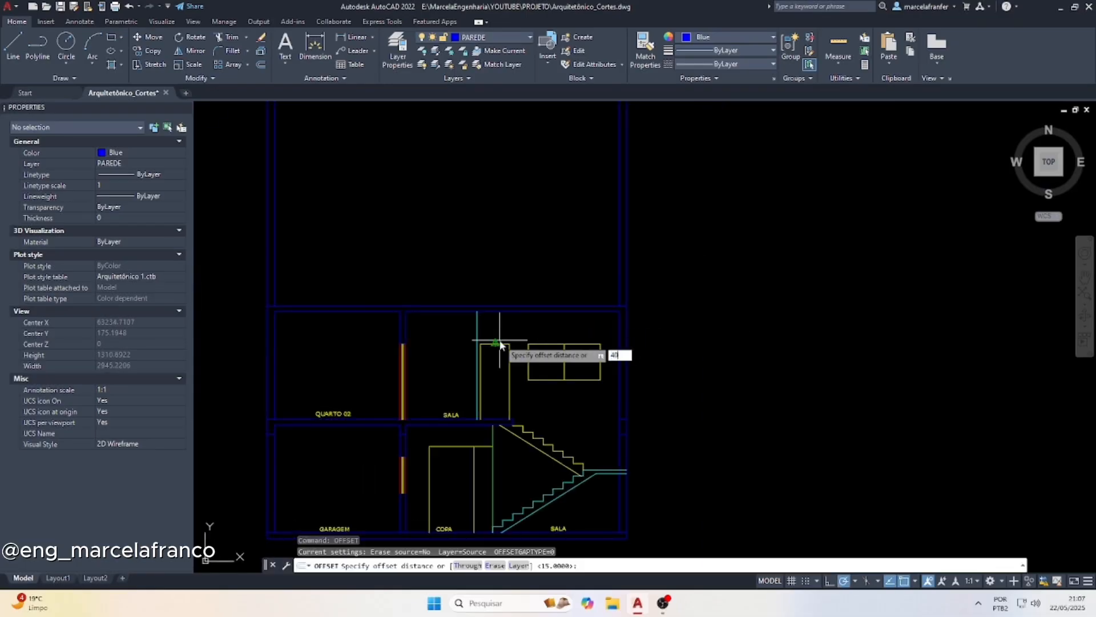
key("Return")
left_click(471, 301)
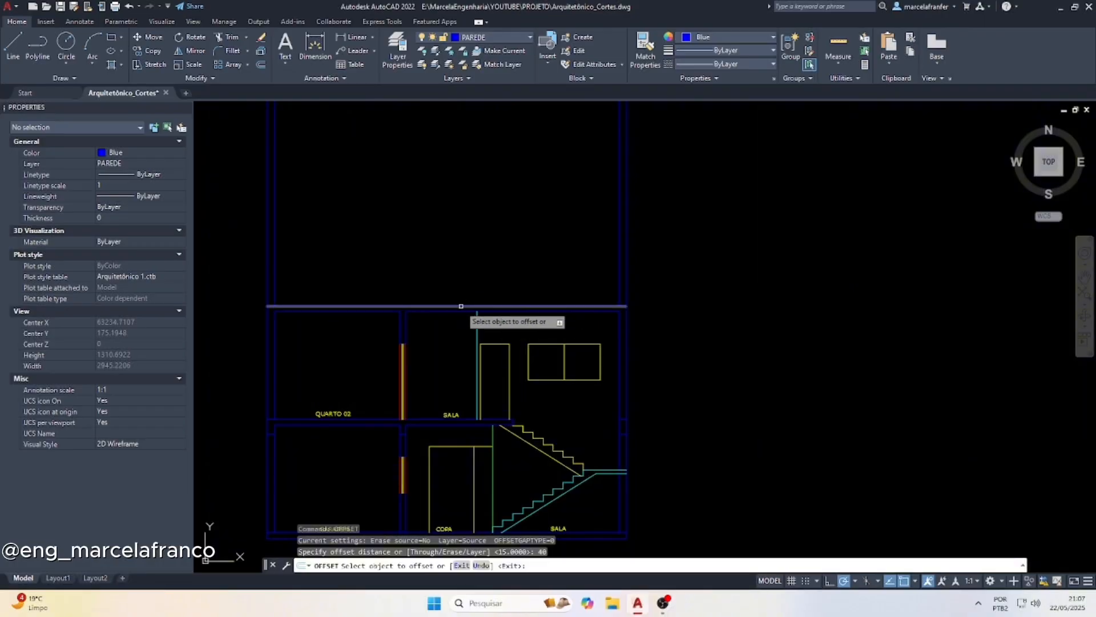
left_click(452, 341)
key("Escape")
key("Escape")
Trim the beam underside line across the room spans, keeping only the parts within the walls
type("tr")
key("Return")
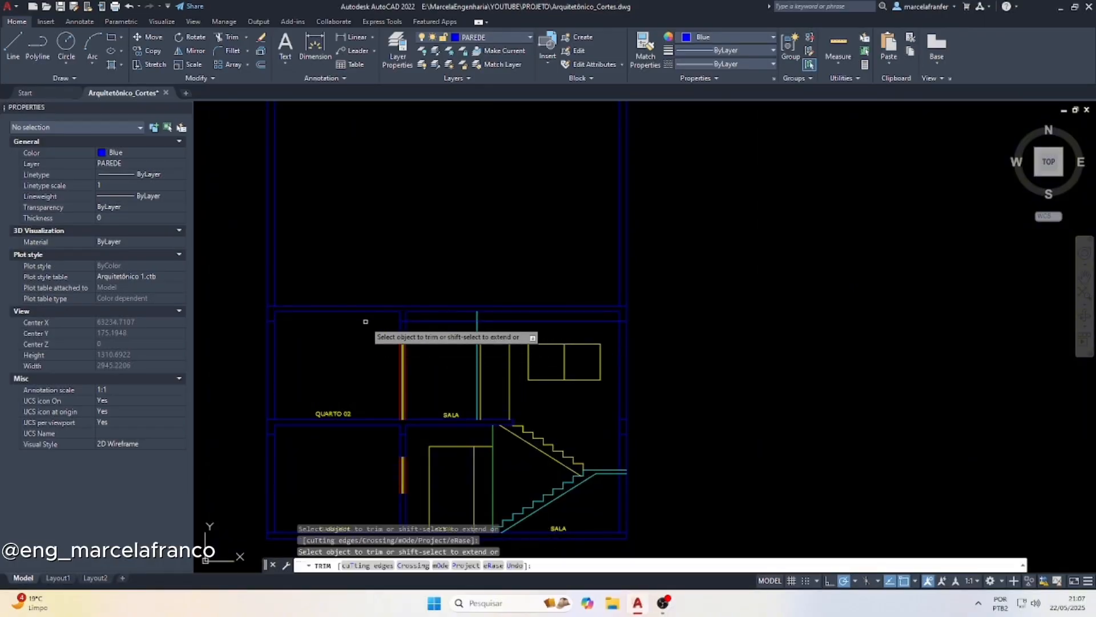
left_click(468, 321)
key("Escape")
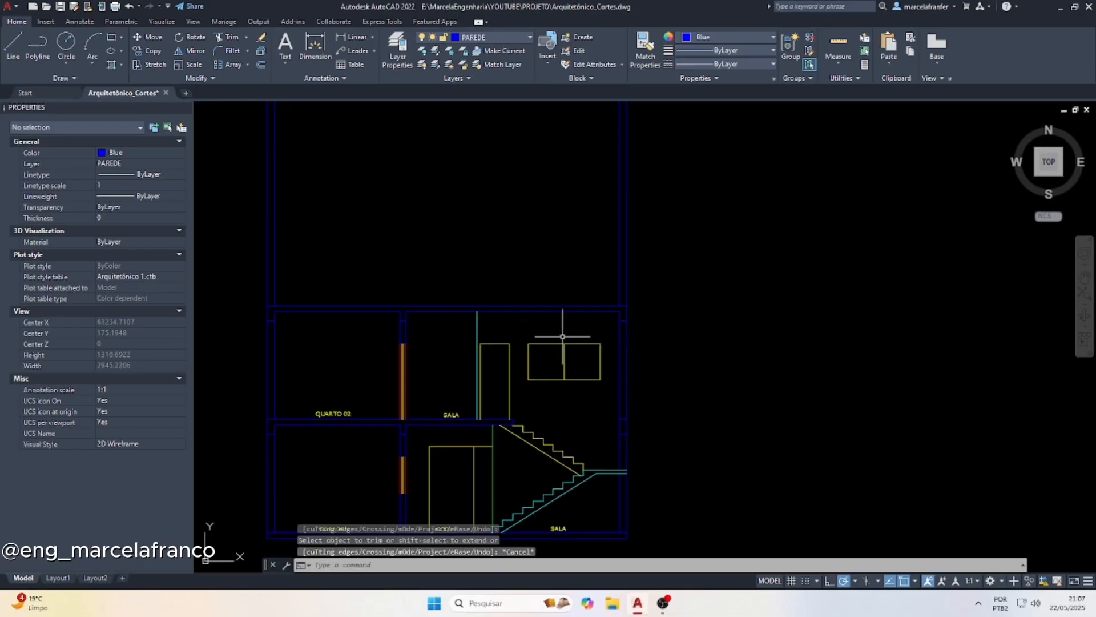
Draw a vertical projection line from the guardrail between SALA and MEZANINO in the upper-floor plan down to the section's upper-floor slab top
scroll(526, 321, "down", 8)
scroll(575, 223, "up", 4)
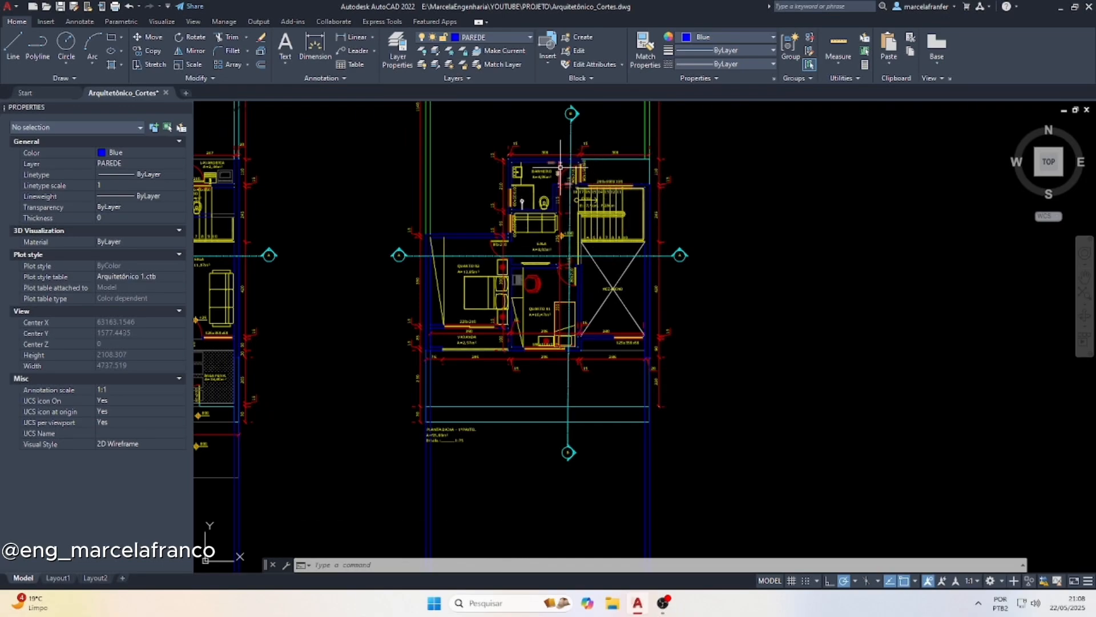
scroll(571, 337, "down", 4)
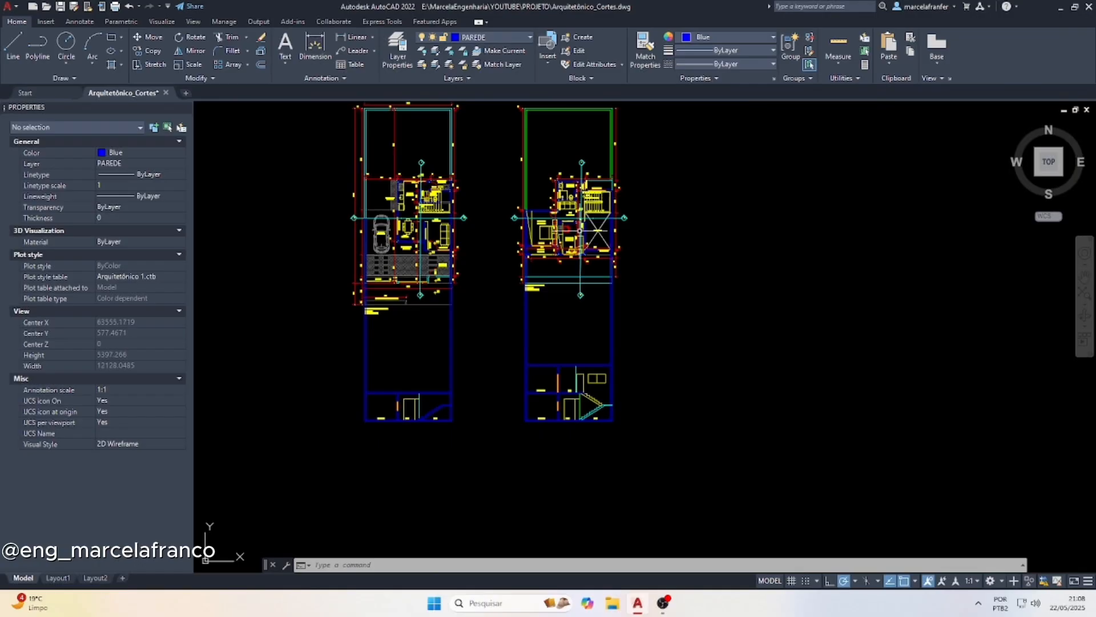
scroll(578, 384, "up", 8)
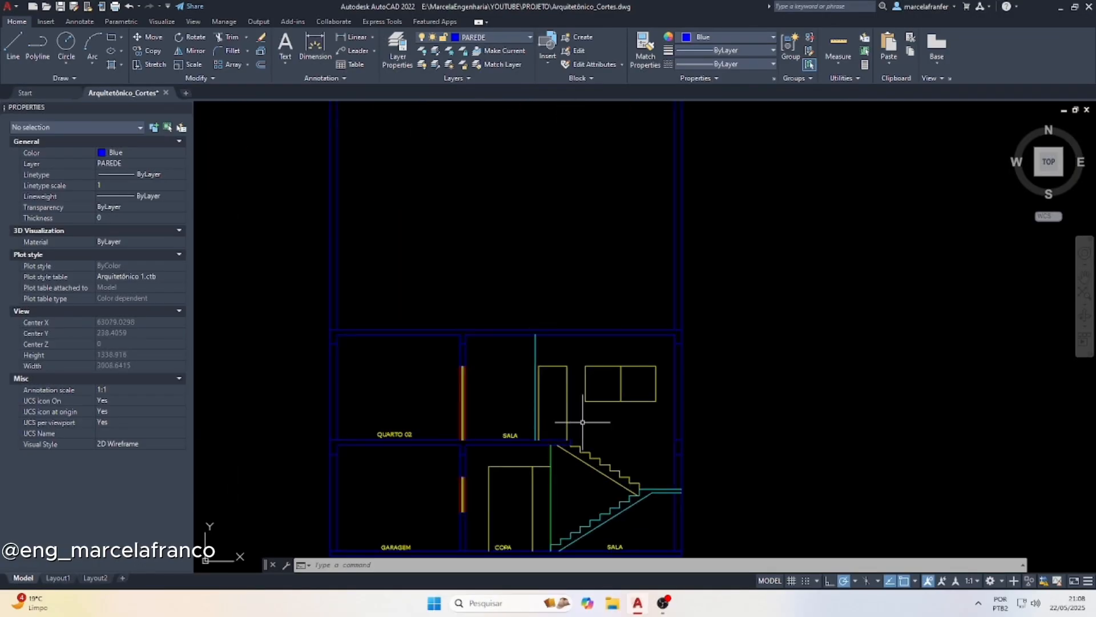
scroll(514, 441, "down", 4)
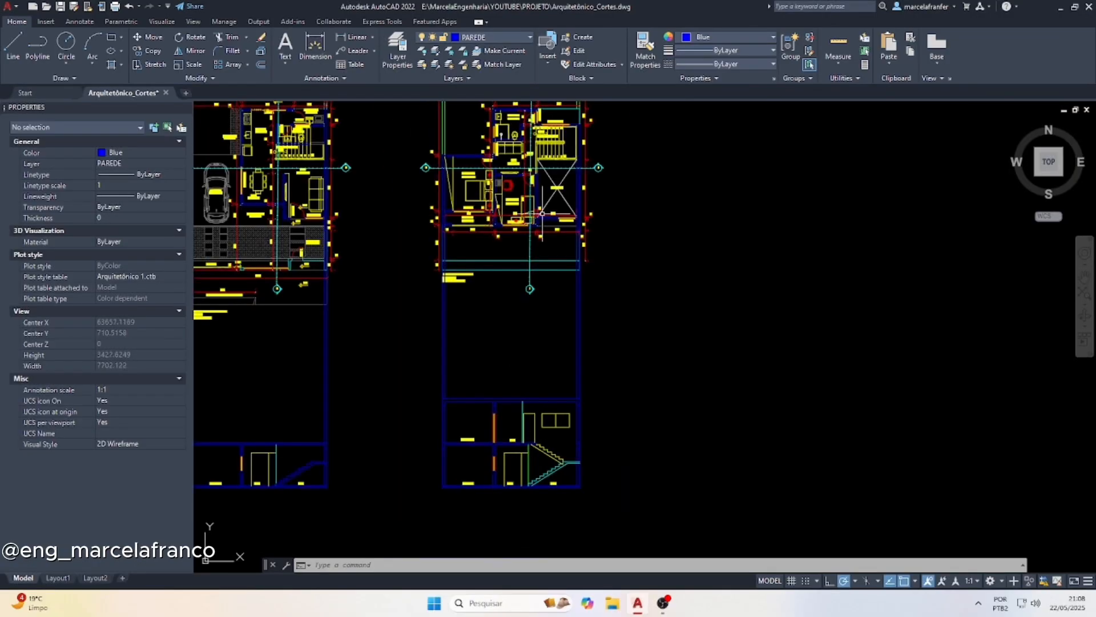
scroll(533, 206, "up", 6)
key("Escape")
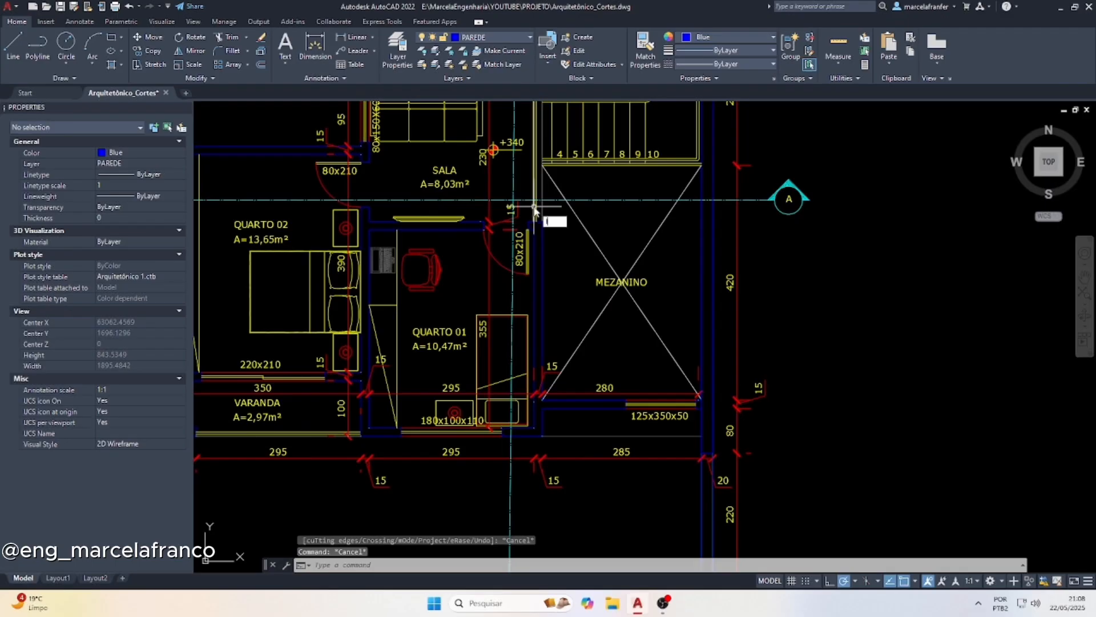
key("Return")
scroll(543, 203, "up", 4)
left_click(513, 201)
scroll(514, 148, "down", 8)
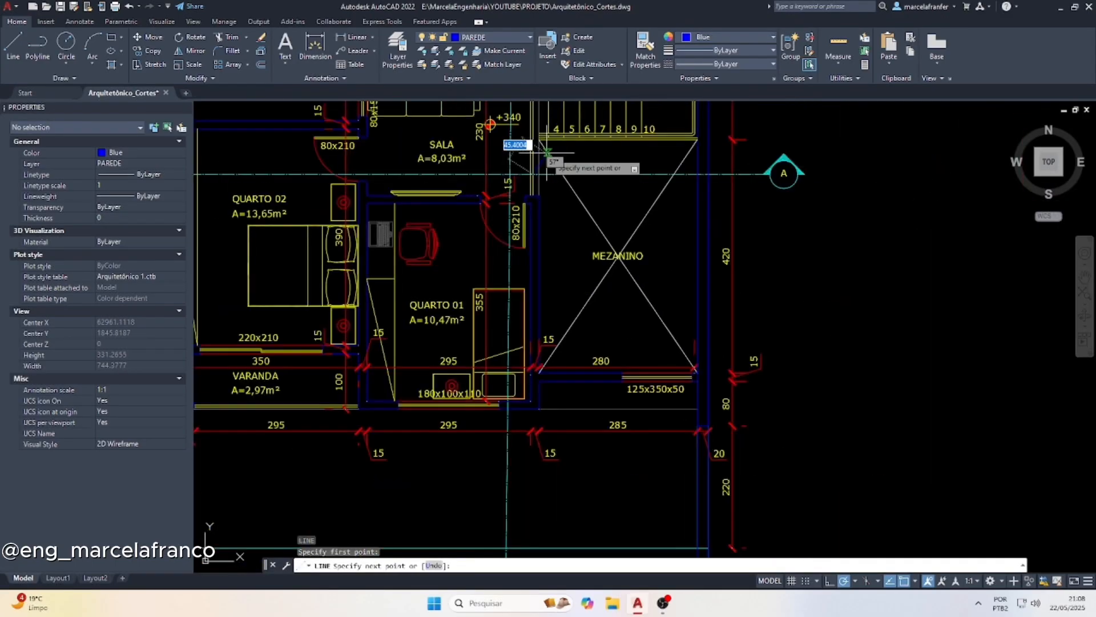
scroll(513, 408, "down", 2)
scroll(526, 343, "up", 10)
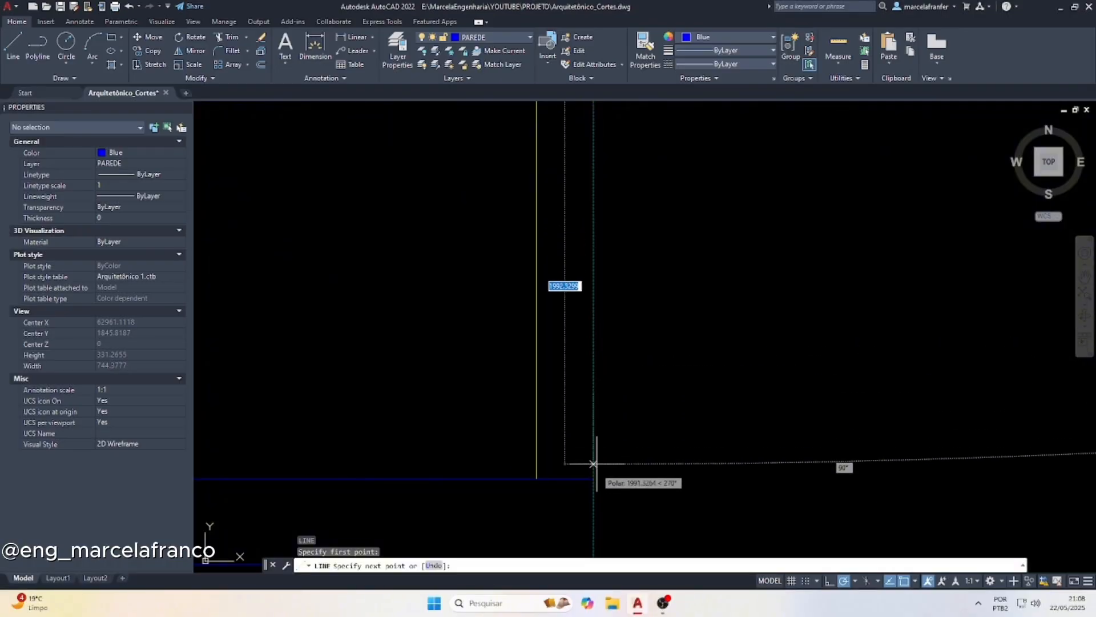
left_click(594, 477)
key("Escape")
Change the color of the new guardrail projection line to Yellow
left_click(568, 318)
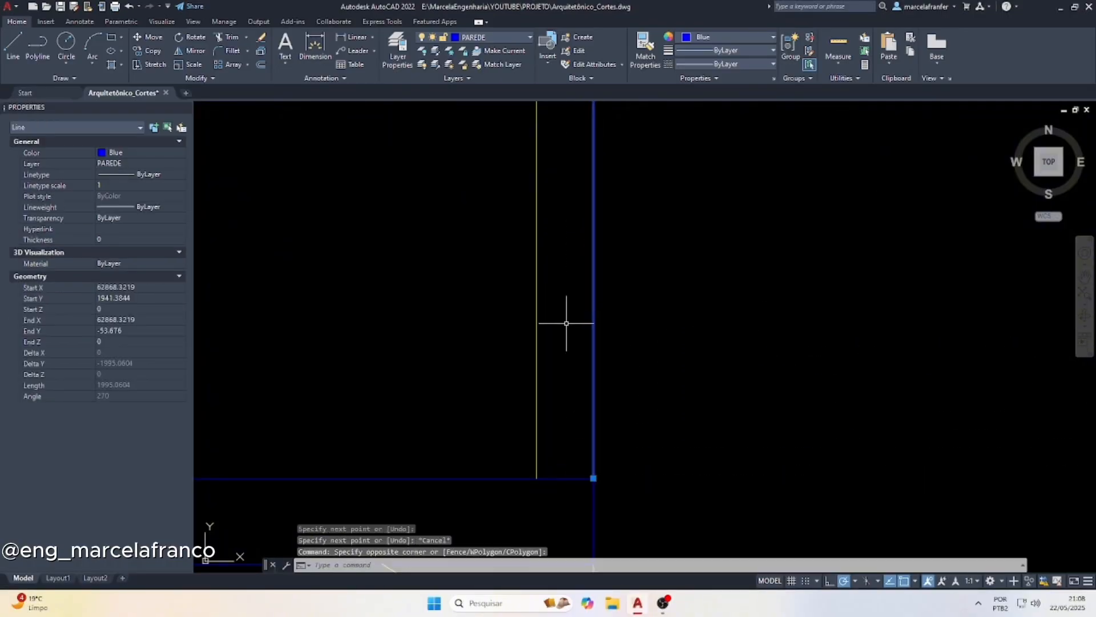
scroll(588, 380, "down", 3)
scroll(595, 326, "down", 5)
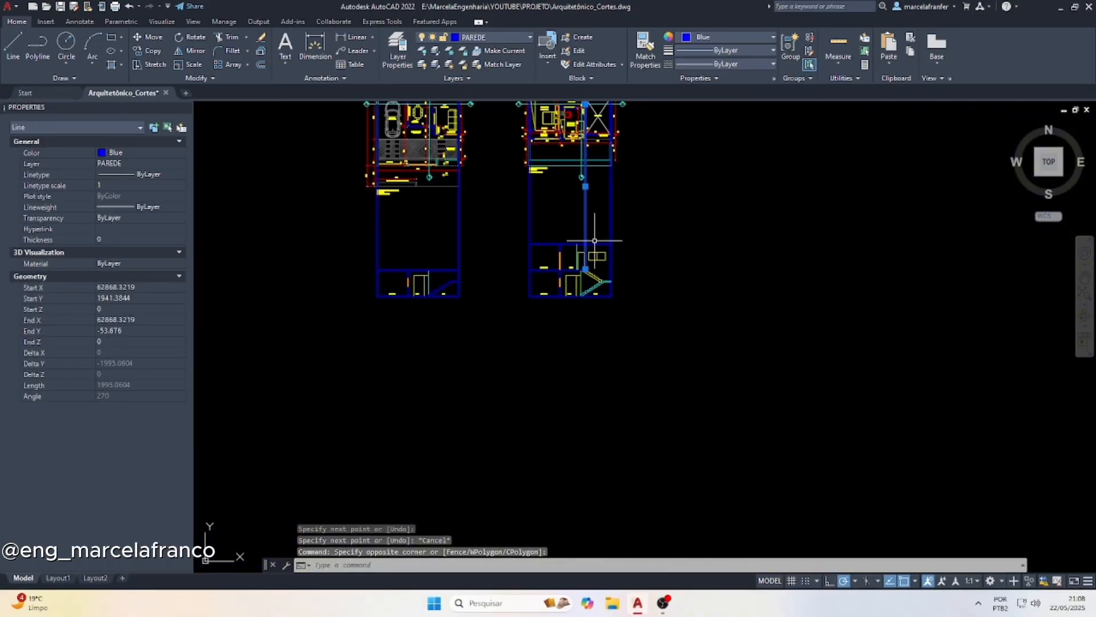
scroll(575, 103, "up", 4)
left_click(684, 40)
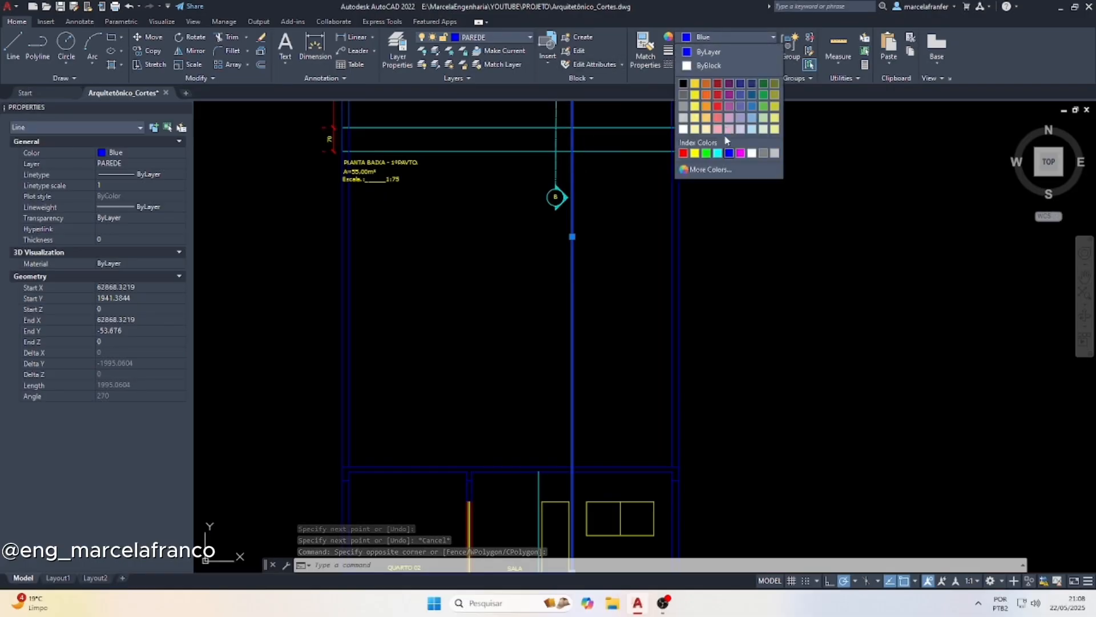
left_click(693, 87)
Copy the yellow projection line to the guardrail's other face, 4 units away, using the plan intersections as reference points
scroll(533, 361, "down", 4)
scroll(560, 182, "up", 5)
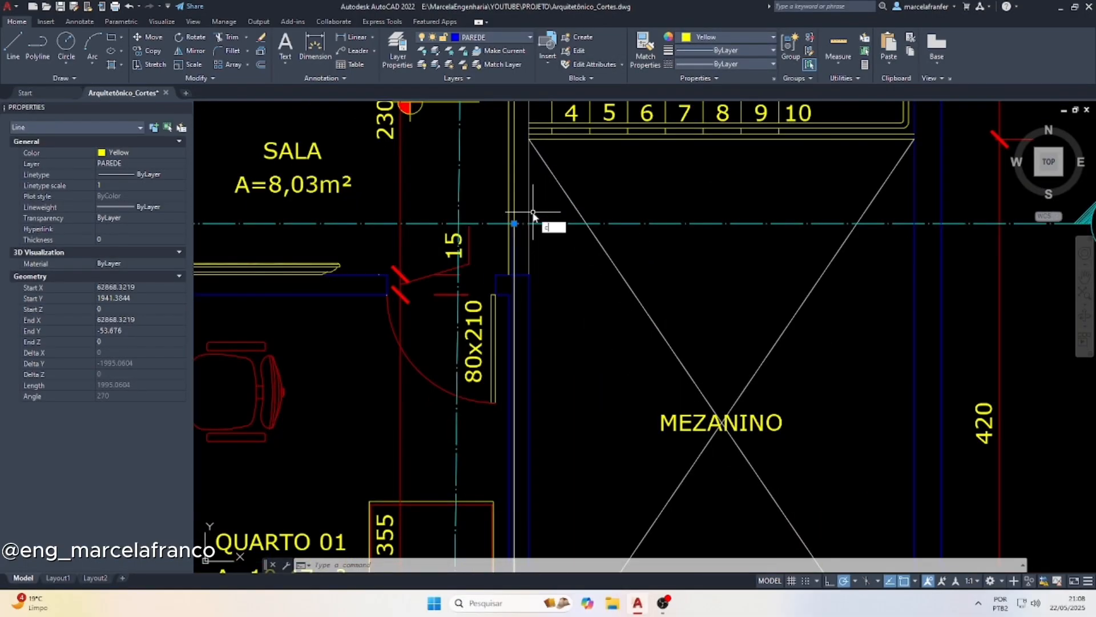
key("Return")
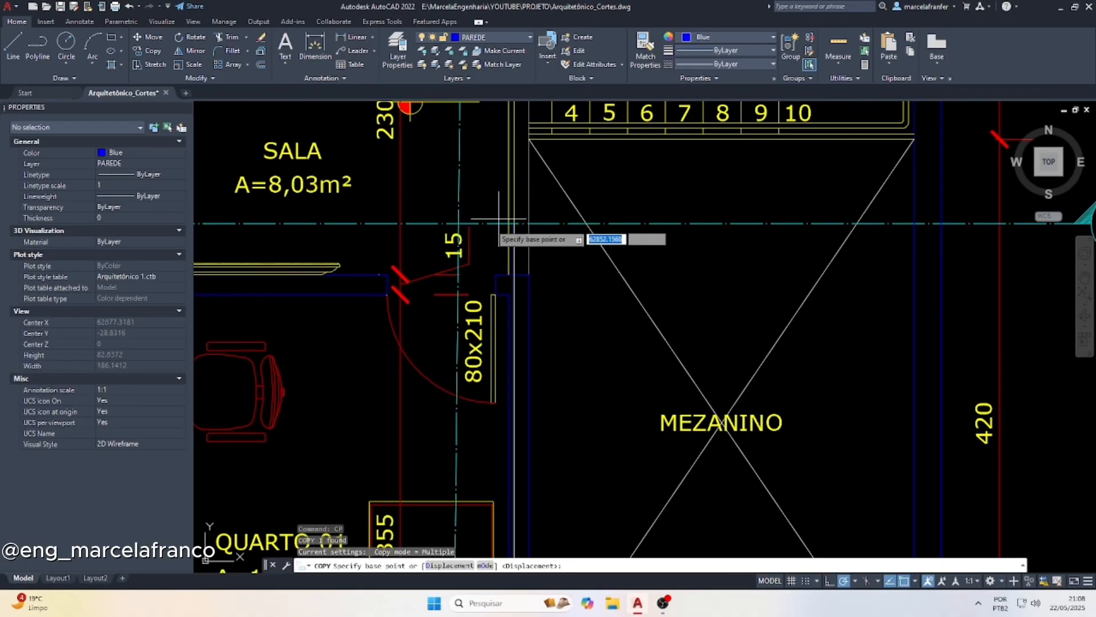
scroll(517, 224, "up", 2)
left_click(523, 220)
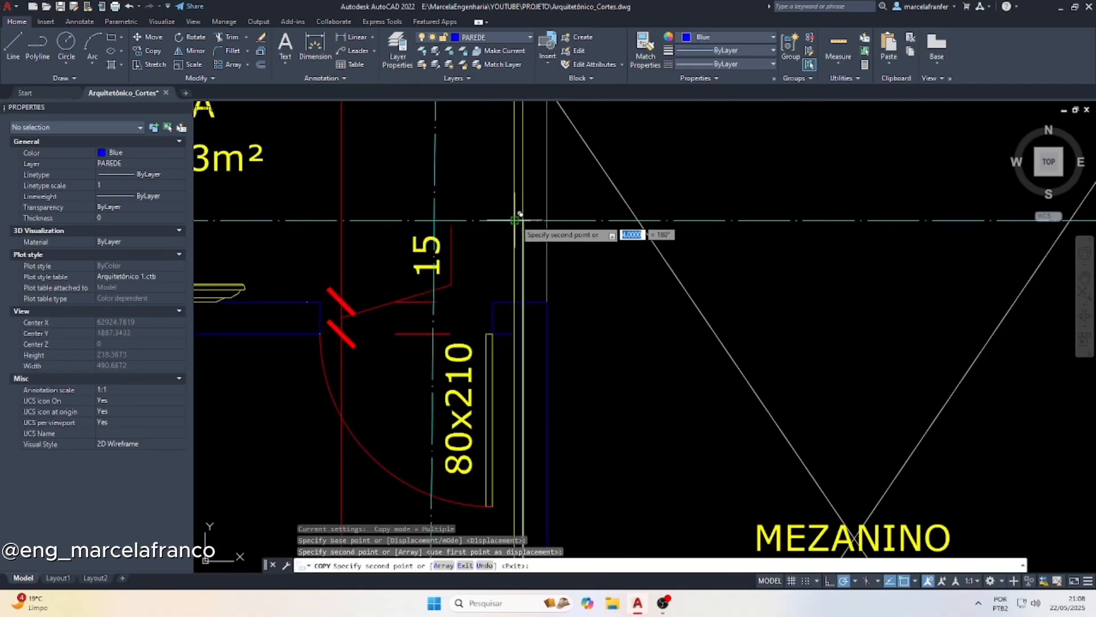
key("Escape")
scroll(517, 217, "down", 5)
scroll(503, 314, "up", 5)
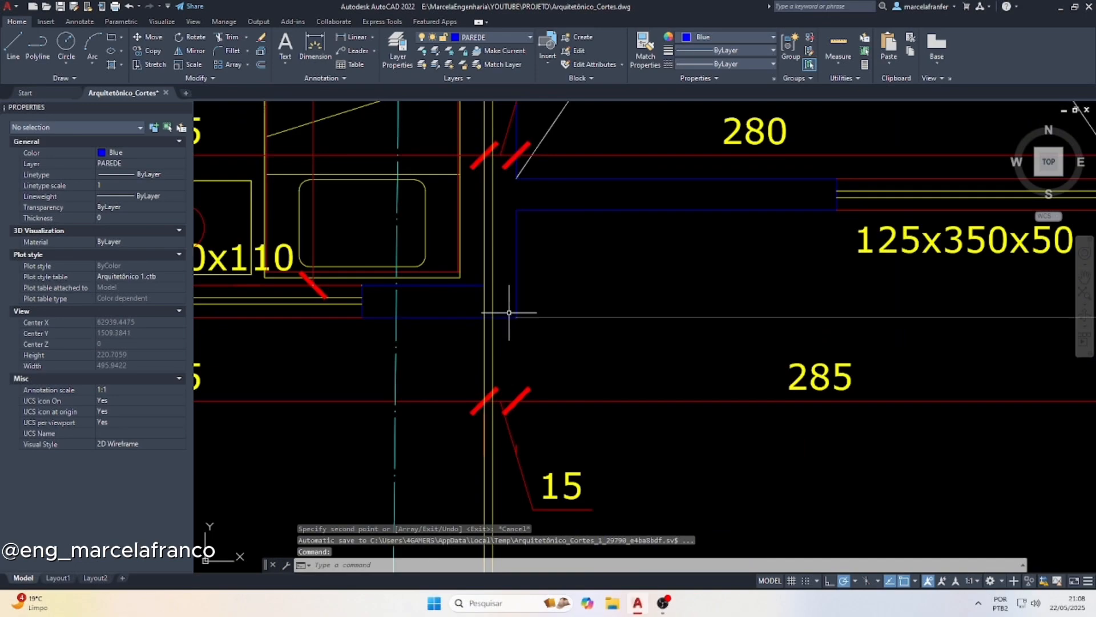
scroll(505, 313, "down", 15)
scroll(503, 310, "up", 8)
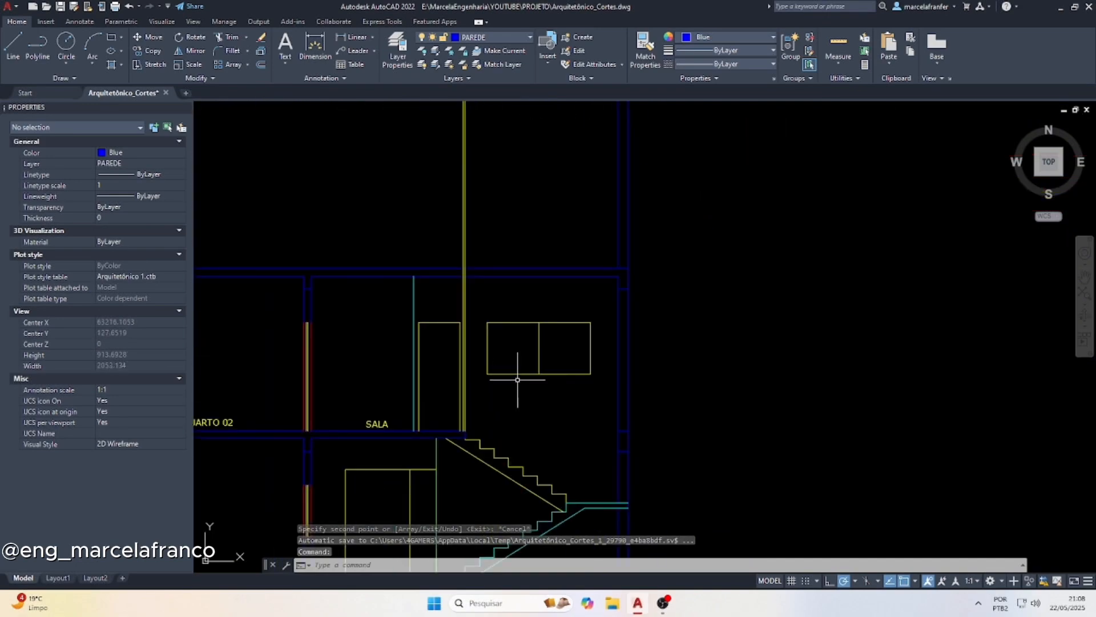
scroll(482, 434, "down", 1)
key("Escape")
scroll(482, 433, "down", 1)
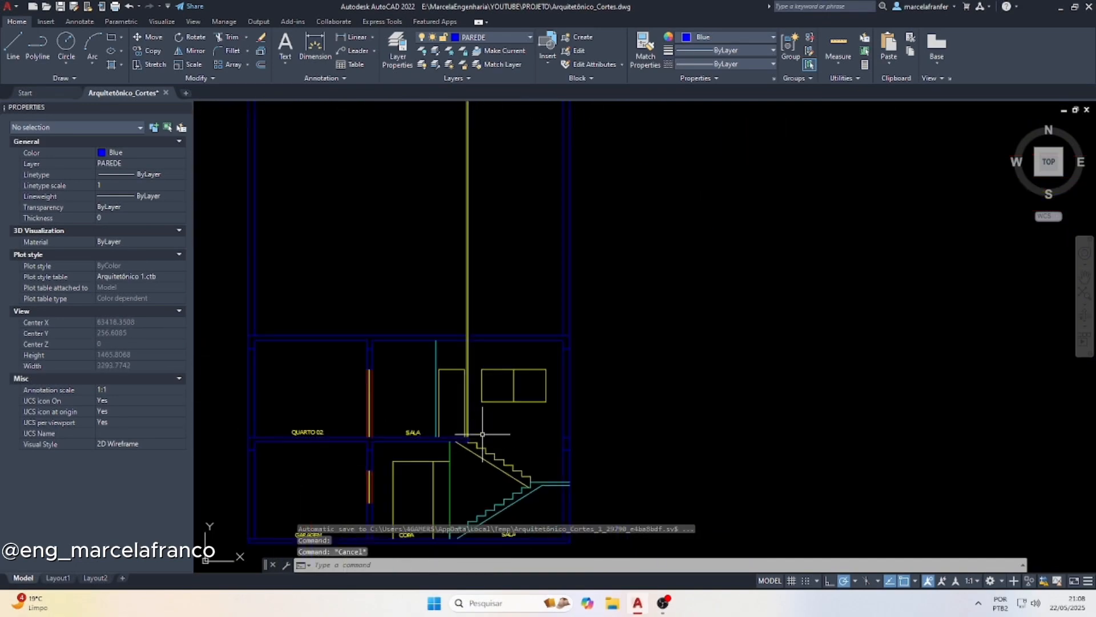
Draw a vertical projection line from the floor edge beside the stair in the plan down past the section's upper-floor slab
type("l")
key("Return")
scroll(482, 435, "up", 6)
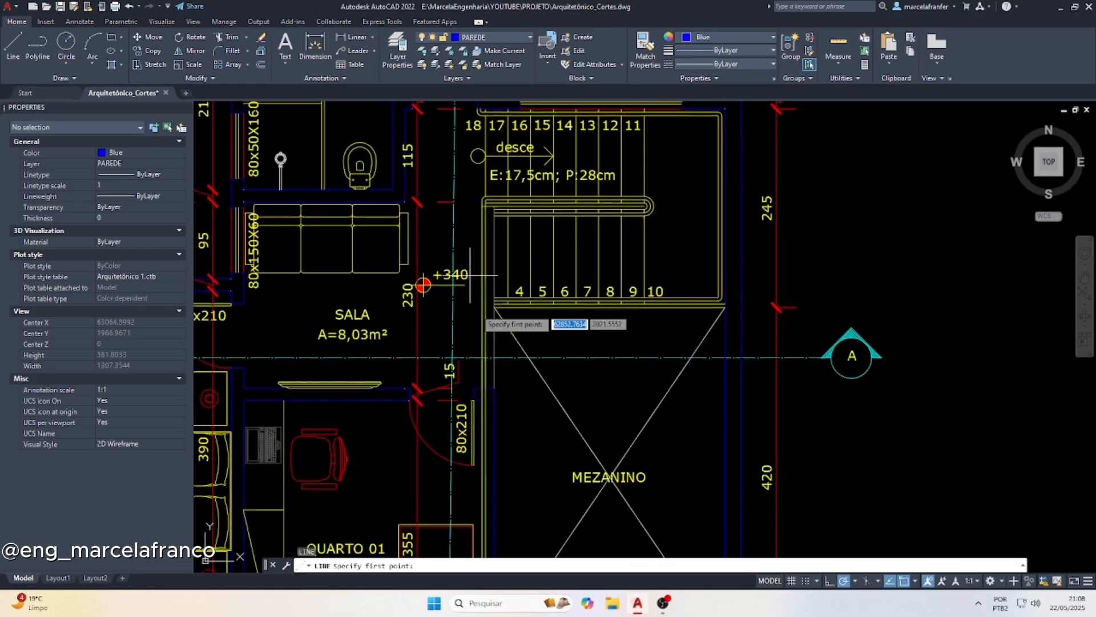
scroll(503, 374, "down", 7)
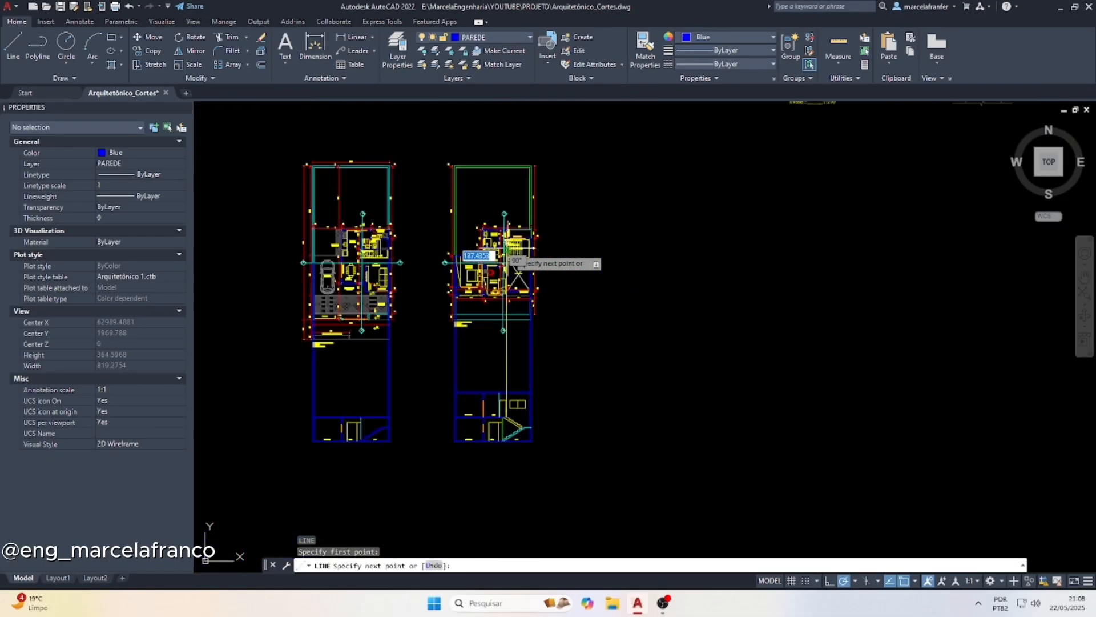
left_click(495, 429)
scroll(532, 428, "up", 5)
scroll(532, 428, "up", 4)
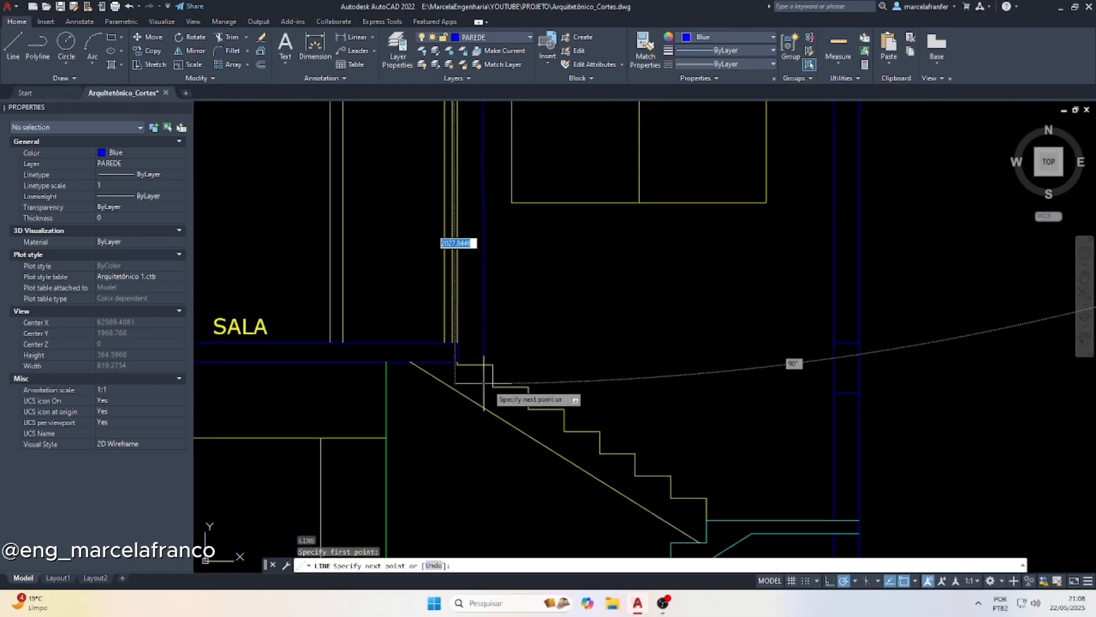
scroll(474, 357, "up", 2)
key("Escape")
Extend the upper-floor slab's top and bottom lines to the new floor-edge line and delete the old slab end line
left_click(469, 344)
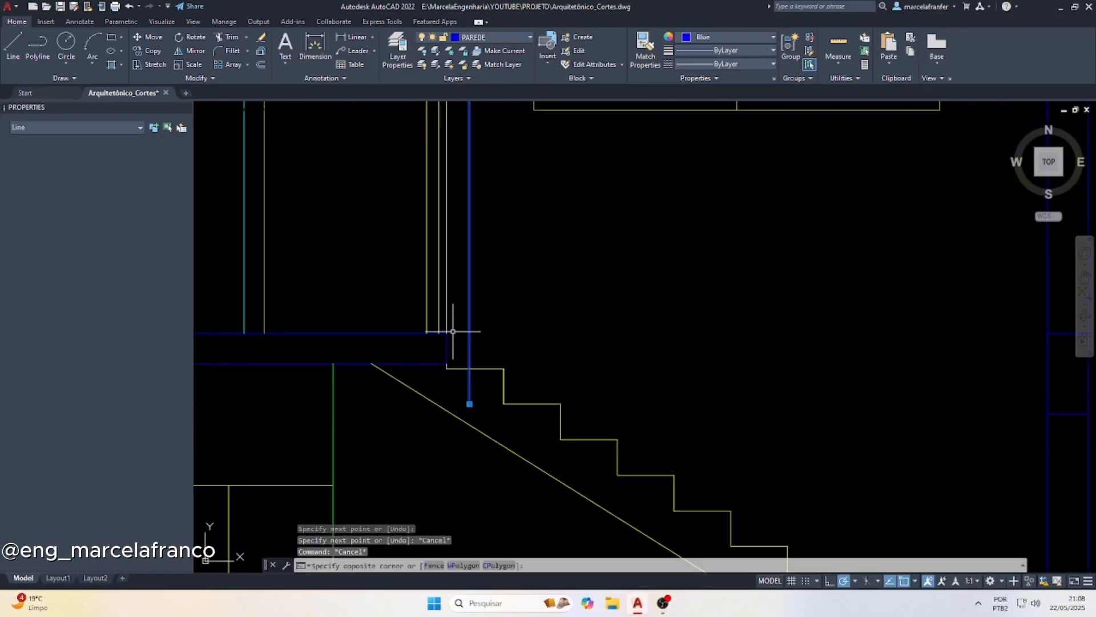
type("ex")
key("Return")
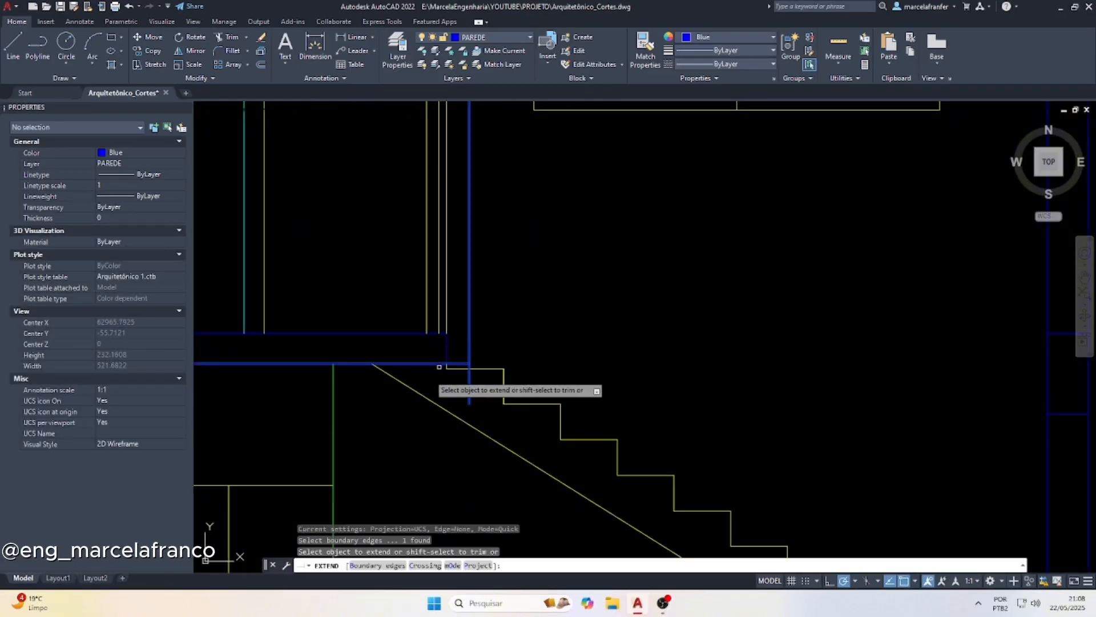
left_click_drag(417, 368, 393, 295)
key("Escape")
left_click(456, 351)
left_click(440, 348)
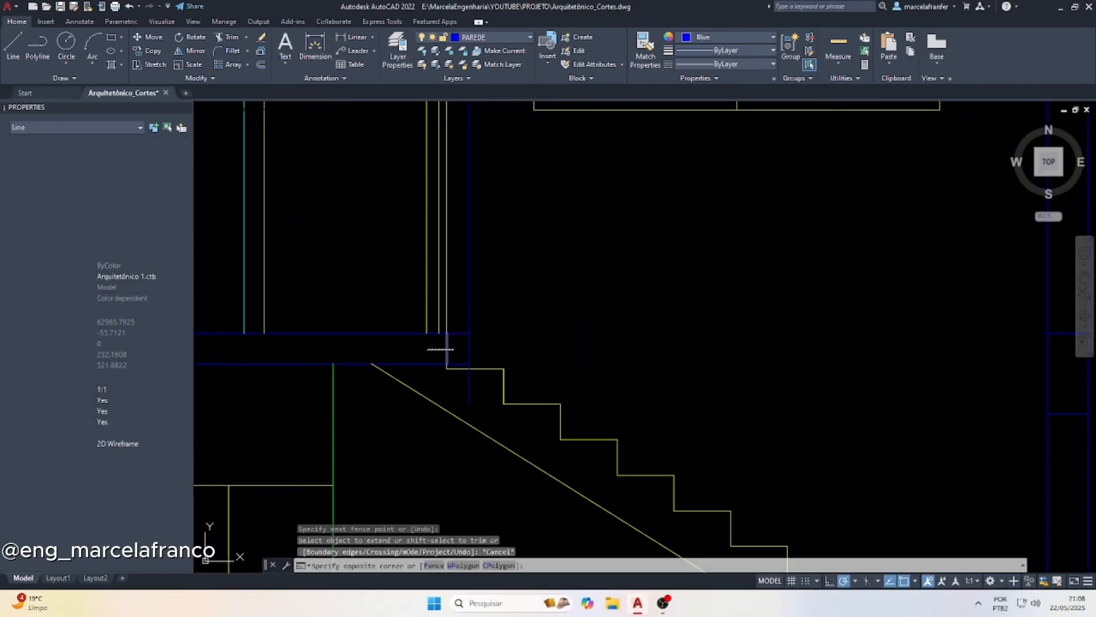
key("Delete")
key("Escape")
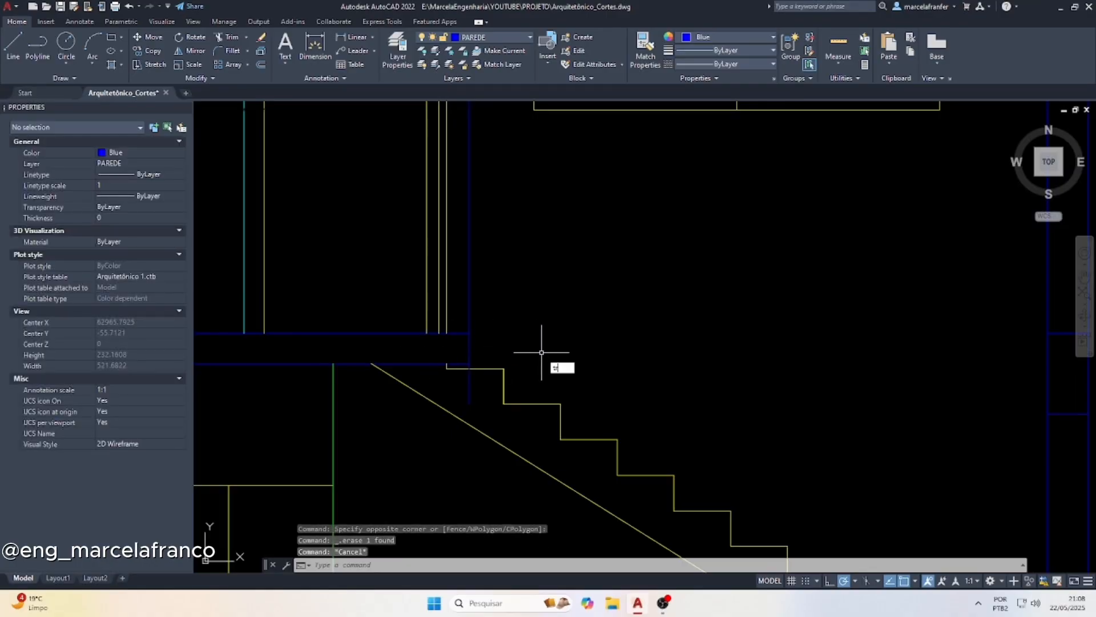
Trim the floor-edge projection line above and below the slab, leaving only the slab's end face beside the stair
type("tr")
key("Return")
left_click_drag(475, 388, 463, 378)
scroll(464, 370, "up", 3)
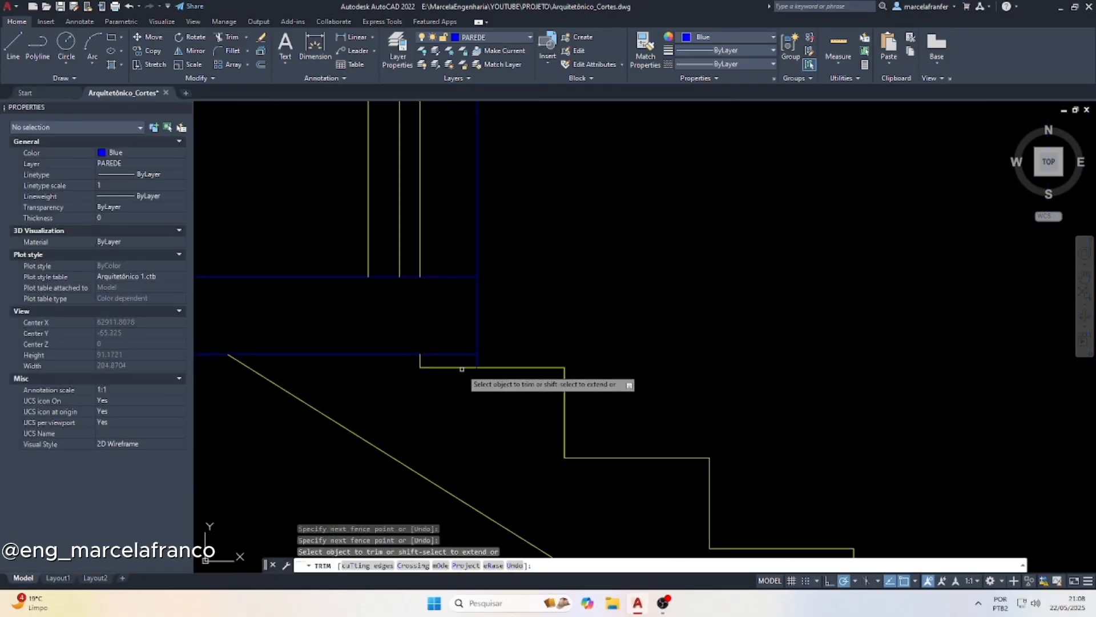
scroll(462, 369, "up", 2)
left_click(485, 171)
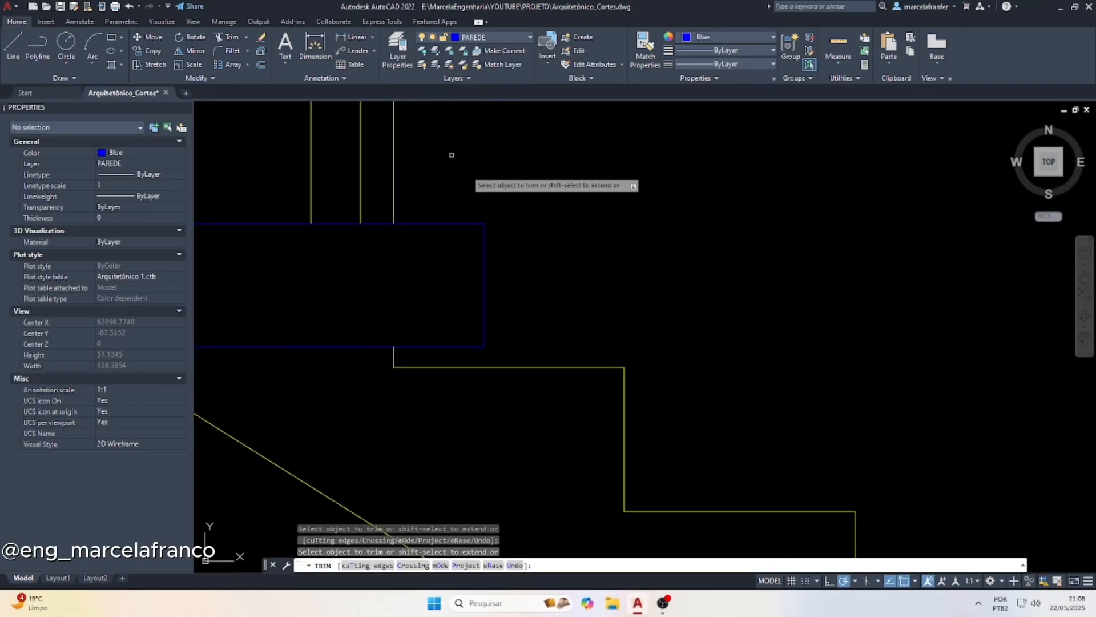
scroll(470, 367, "down", 10)
key("Escape")
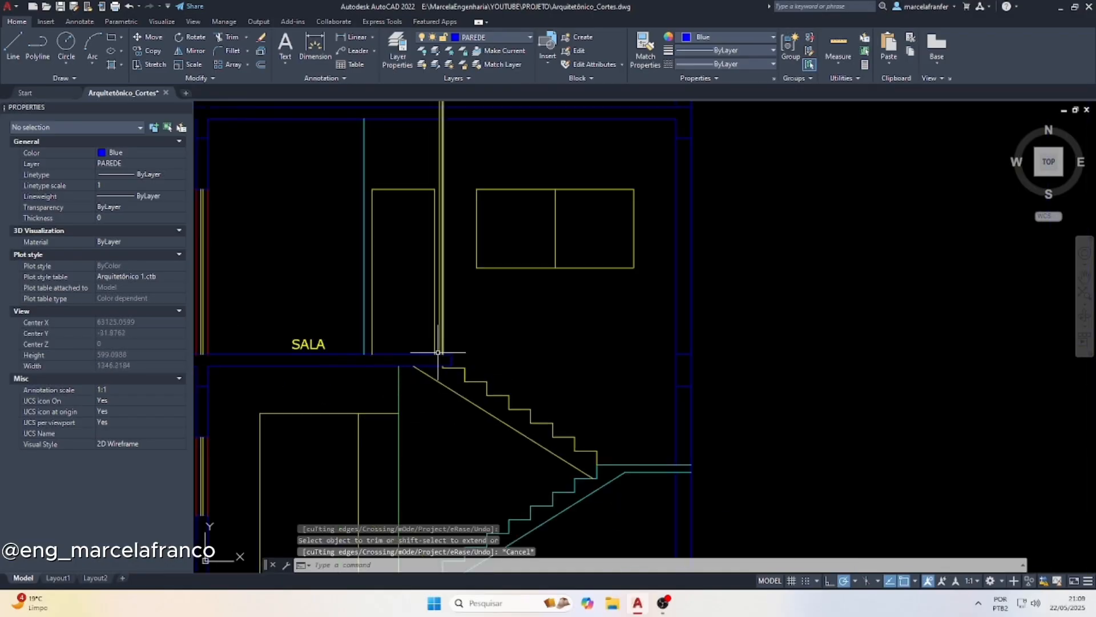
Offset the upper-floor slab's top line upward by 110 to mark the guardrail height
scroll(449, 352, "up", 6)
key("Escape")
key("Escape")
key("Escape")
type("of")
key("Return")
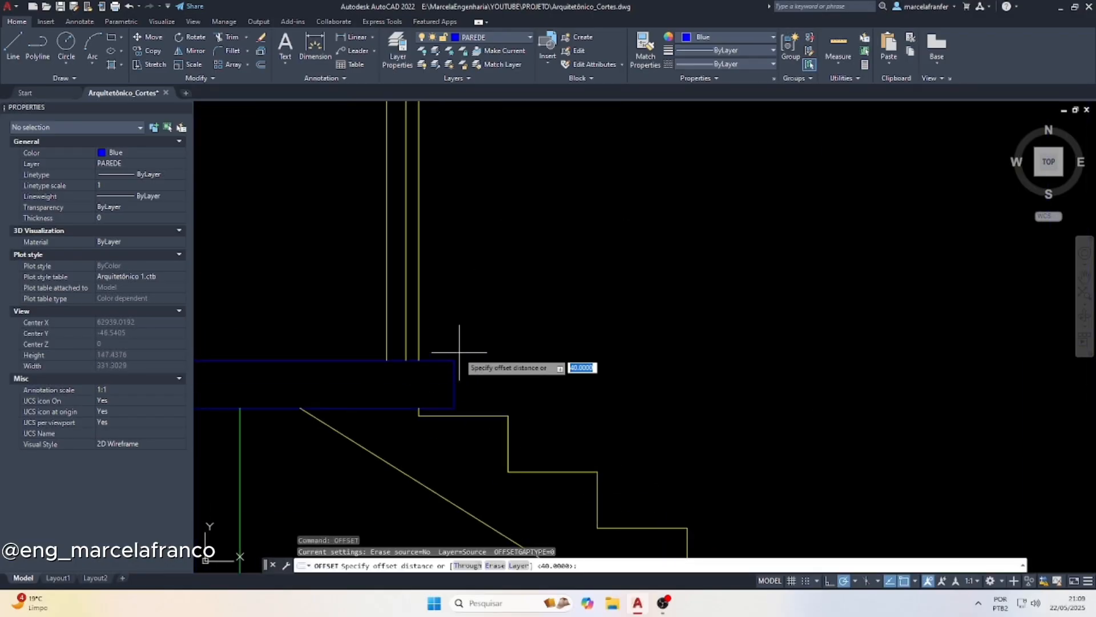
type("110")
key("Return")
left_click(443, 359)
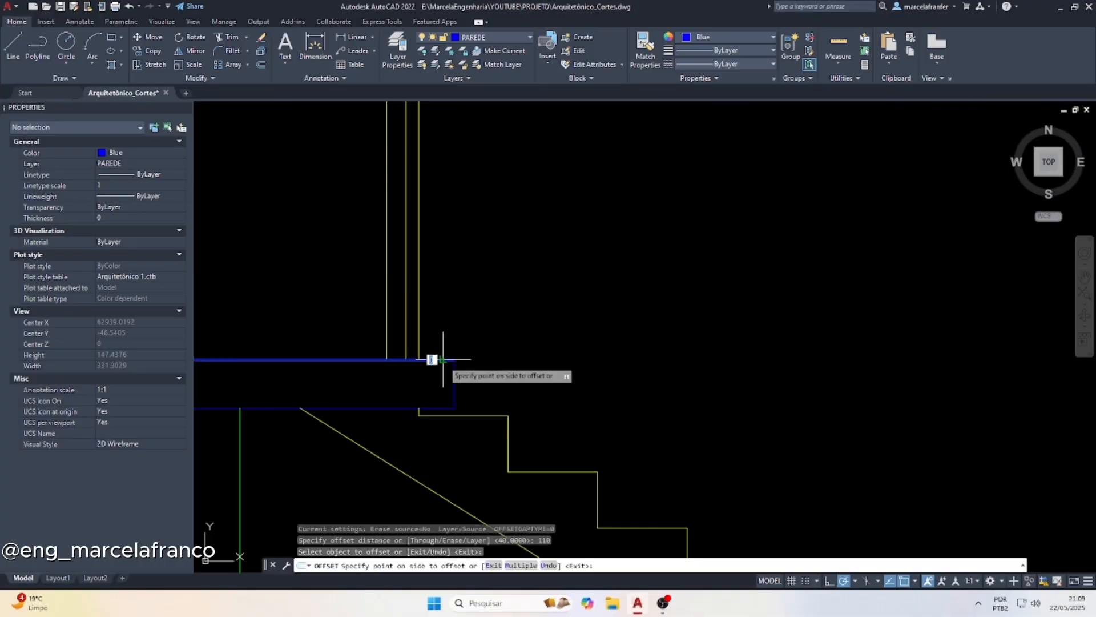
left_click(432, 281)
scroll(431, 277, "down", 5)
scroll(439, 188, "up", 7)
key("Escape")
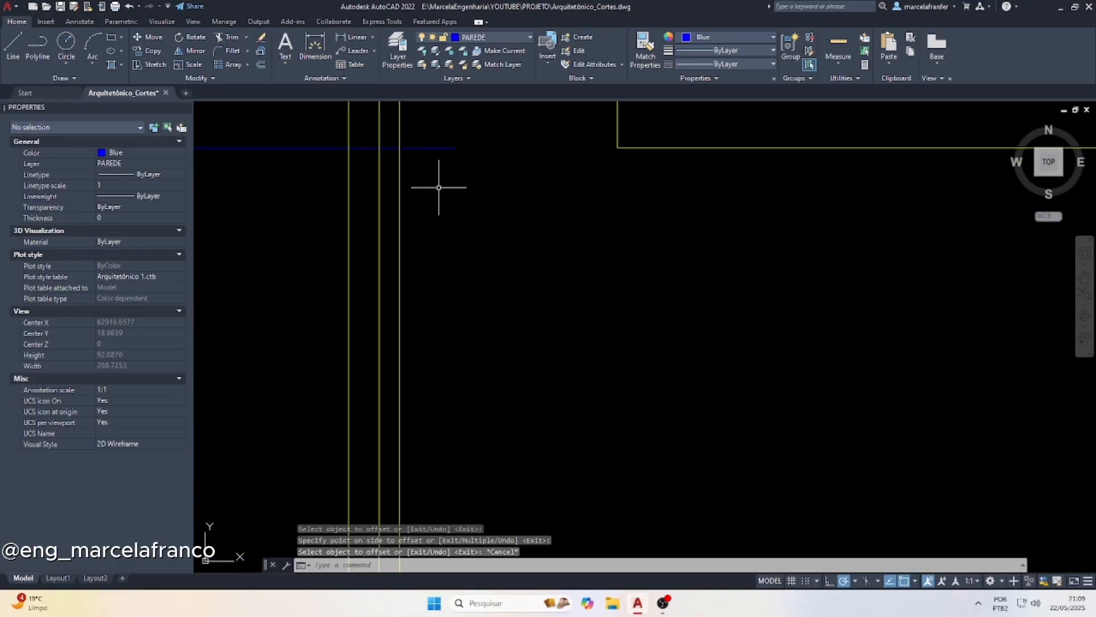
Regenerate the drawing and trim the height line and the guardrail verticals above it to form the closed top of the guardrail
type("re")
key("Return")
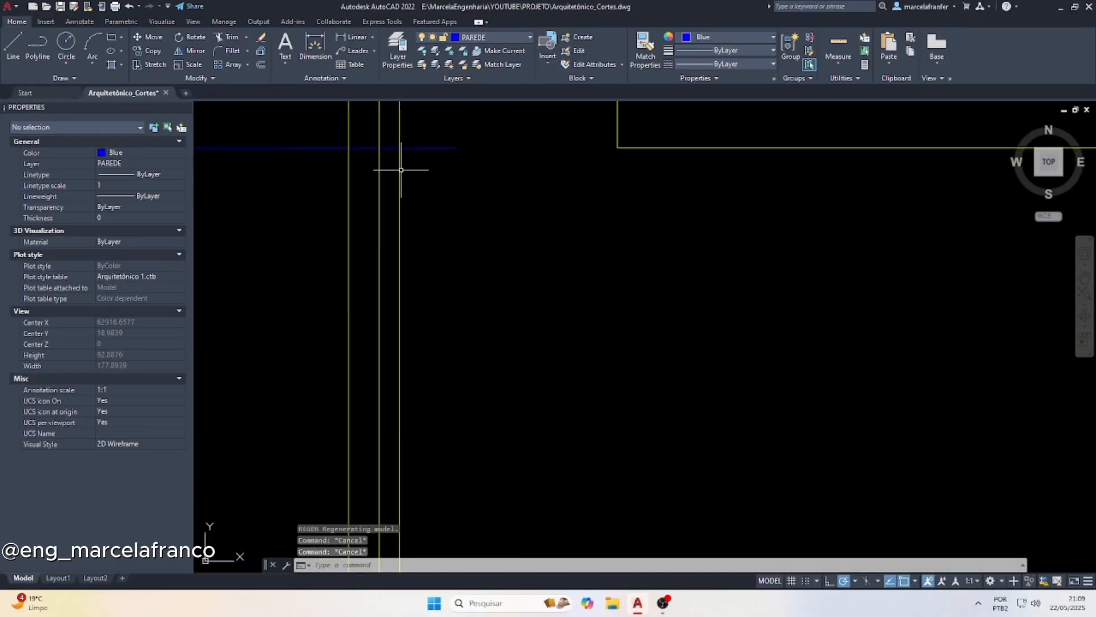
type("tr")
key("Return")
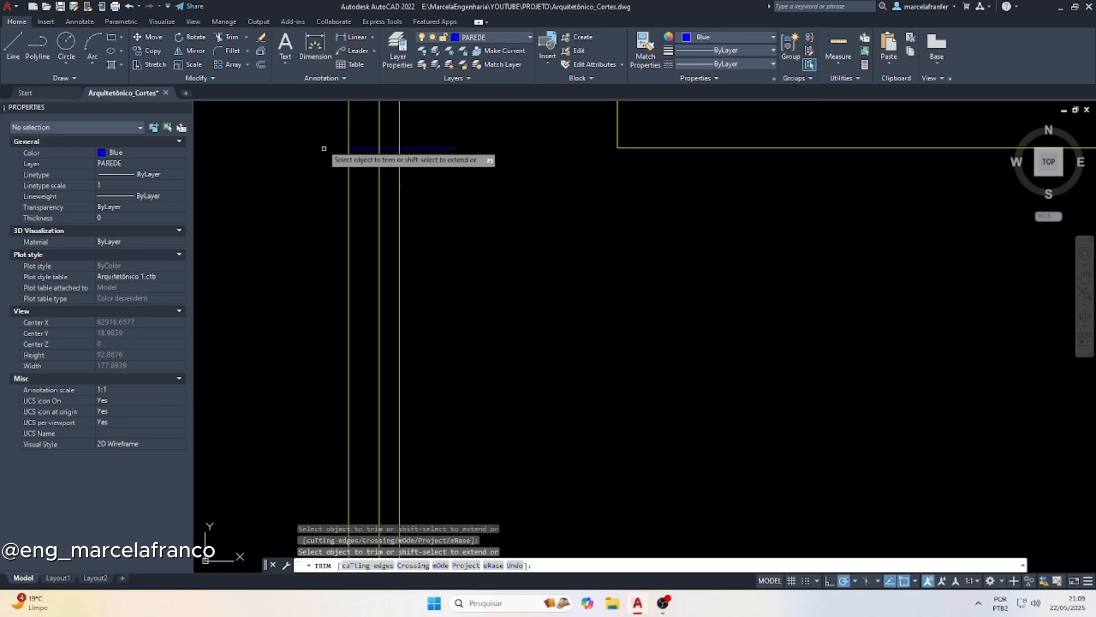
left_click(366, 150)
mouse_move(372, 129)
left_mouse_down()
mouse_move(424, 155)
mouse_move(422, 165)
left_mouse_up()
key("Escape")
Match the guardrail's blue top line to the properties of its yellow vertical line
left_click(413, 183)
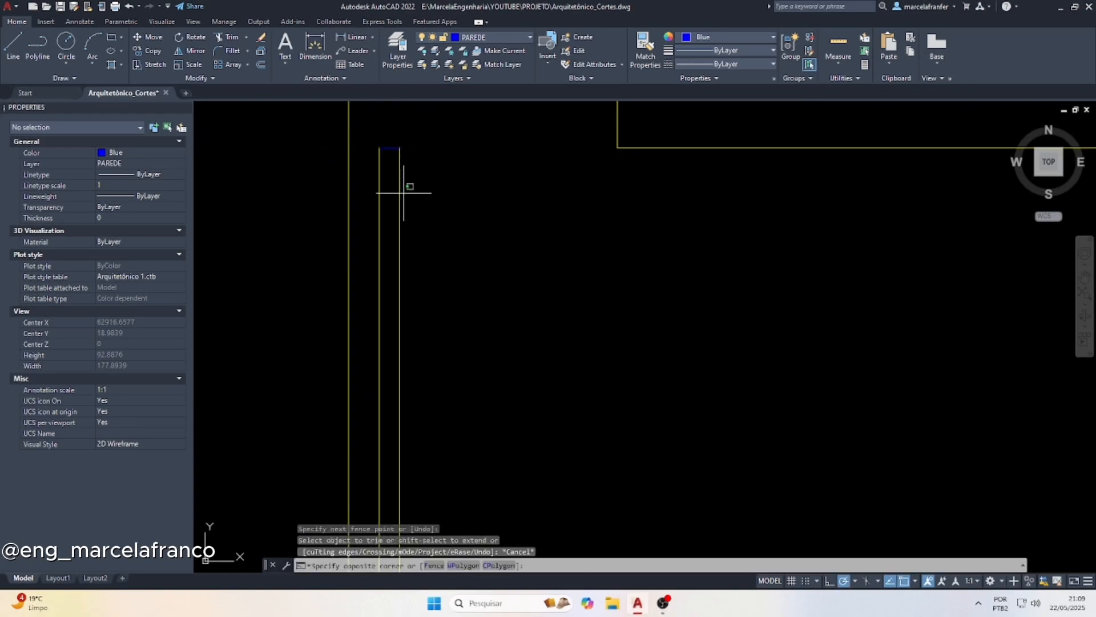
left_click(389, 172)
type("ma")
key("Return")
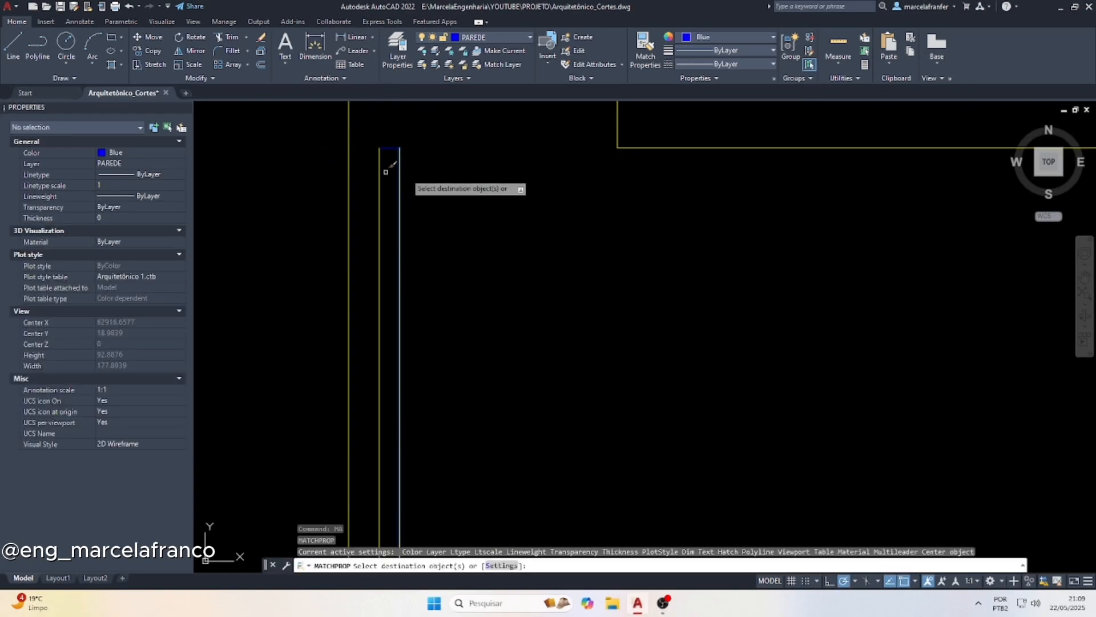
left_click(412, 175)
left_click(384, 137)
key("Escape")
scroll(428, 367, "down", 6)
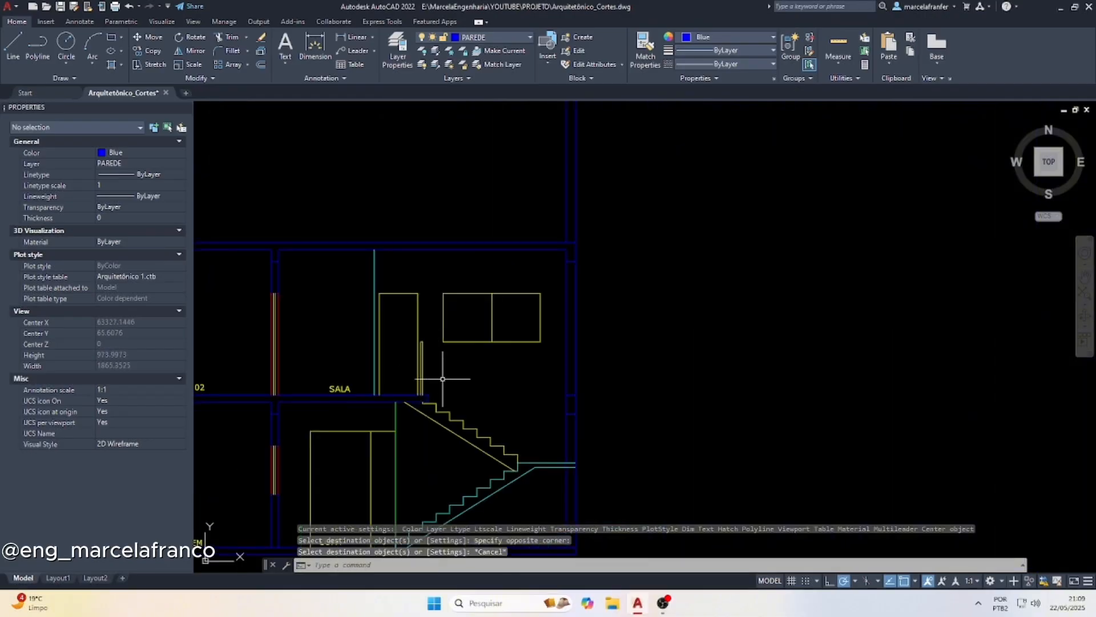
scroll(442, 379, "down", 5)
scroll(429, 184, "up", 6)
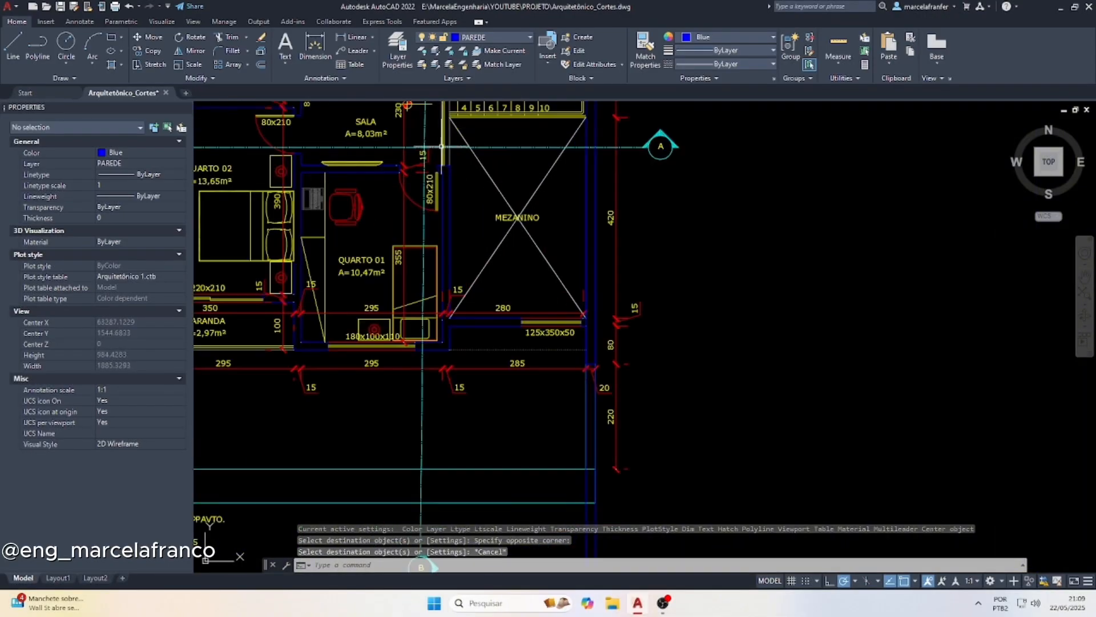
Examine the stair and its guardrail in the upper-floor plan against section A
scroll(464, 199, "down", 8)
scroll(463, 338, "up", 6)
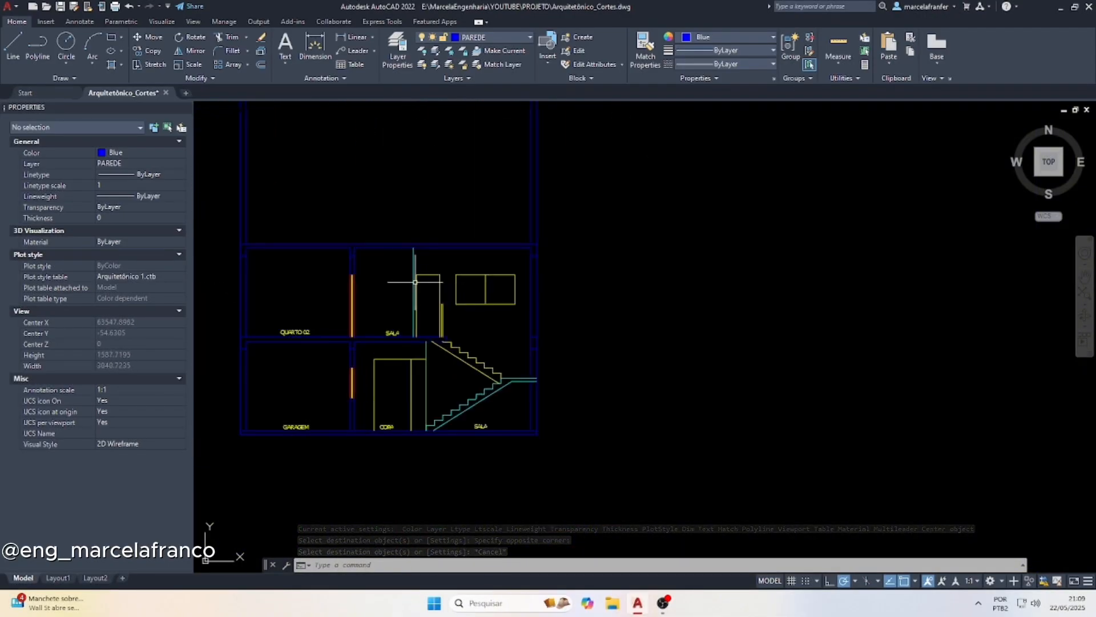
scroll(415, 281, "up", 2)
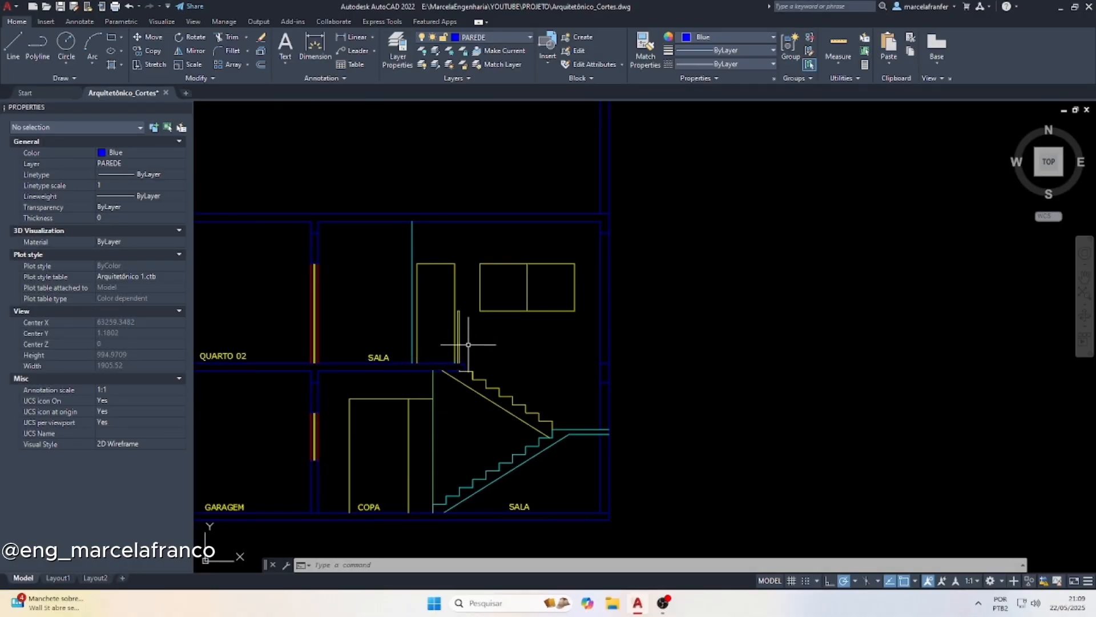
scroll(520, 407, "up", 4)
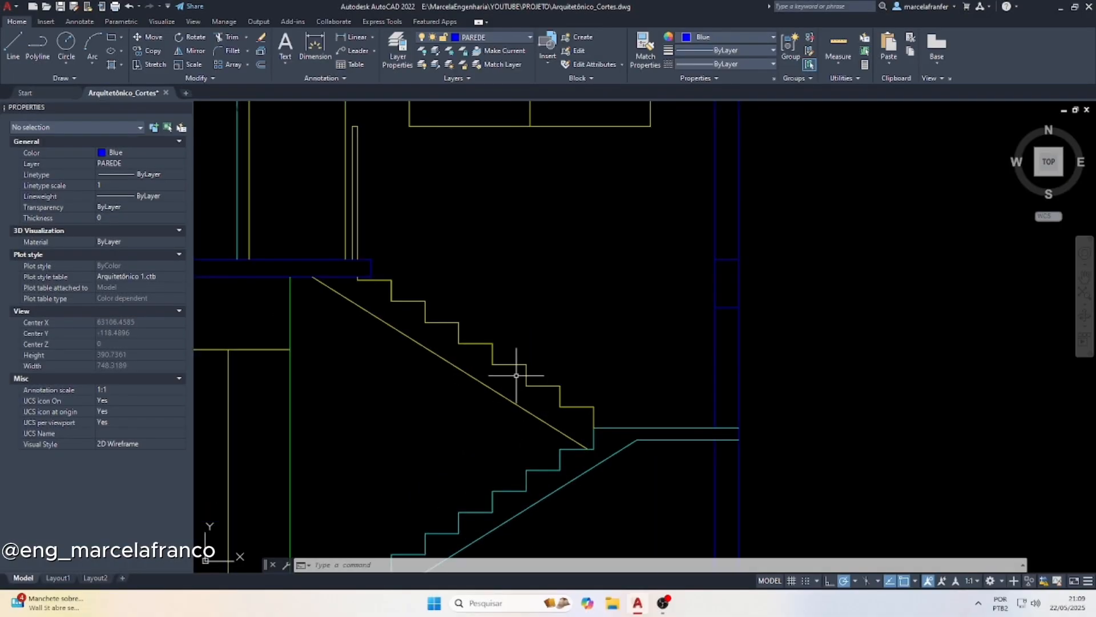
scroll(507, 369, "down", 15)
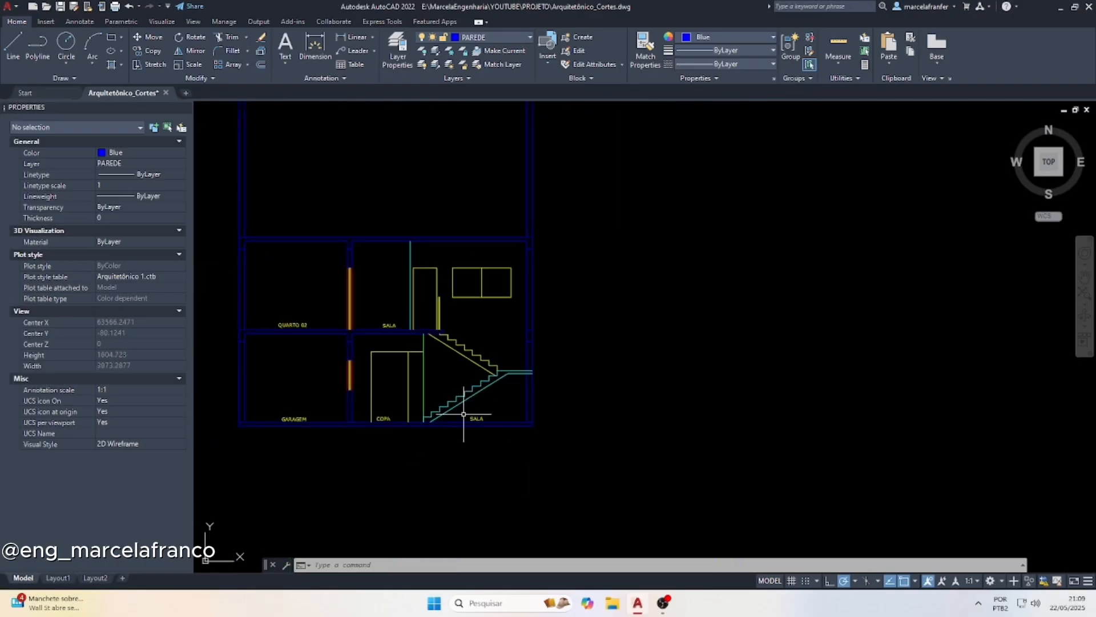
scroll(450, 236, "up", 4)
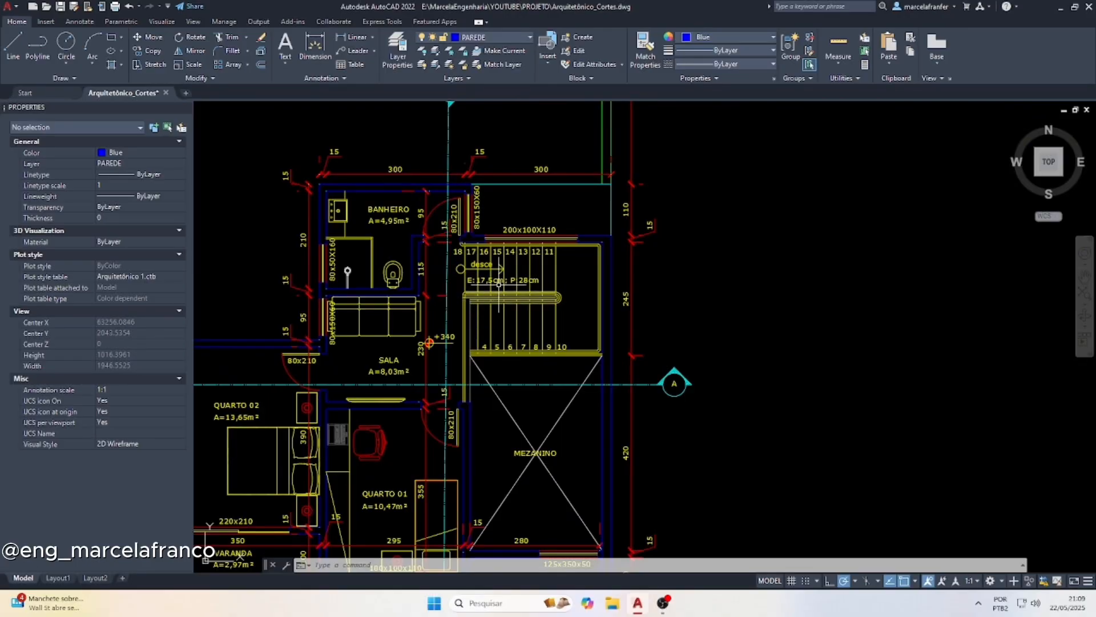
scroll(484, 215, "down", 5)
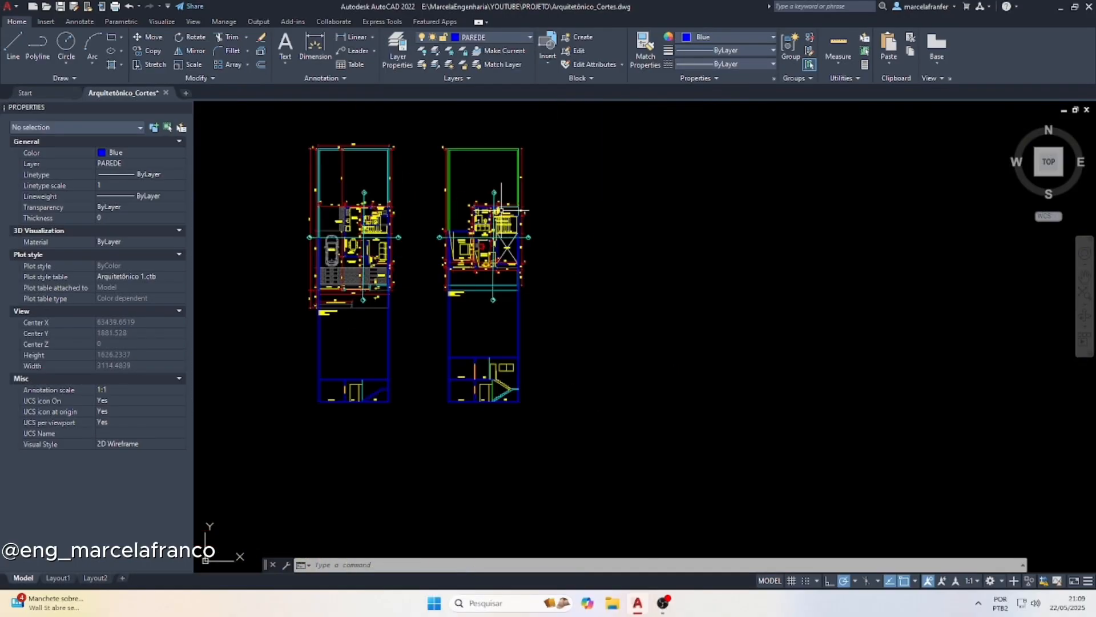
scroll(523, 401, "up", 3)
scroll(523, 401, "up", 6)
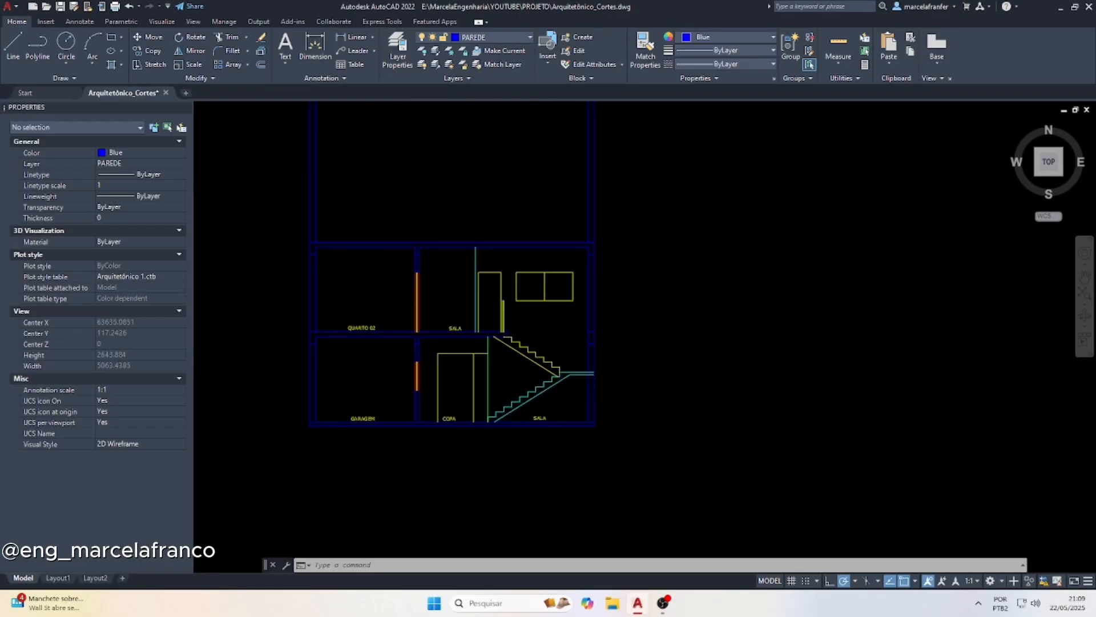
Draw a vertical guardrail line 110 high upward from the landing edge at the top of the lower stair flight
key("Escape")
key("Escape")
type("l")
key("Return")
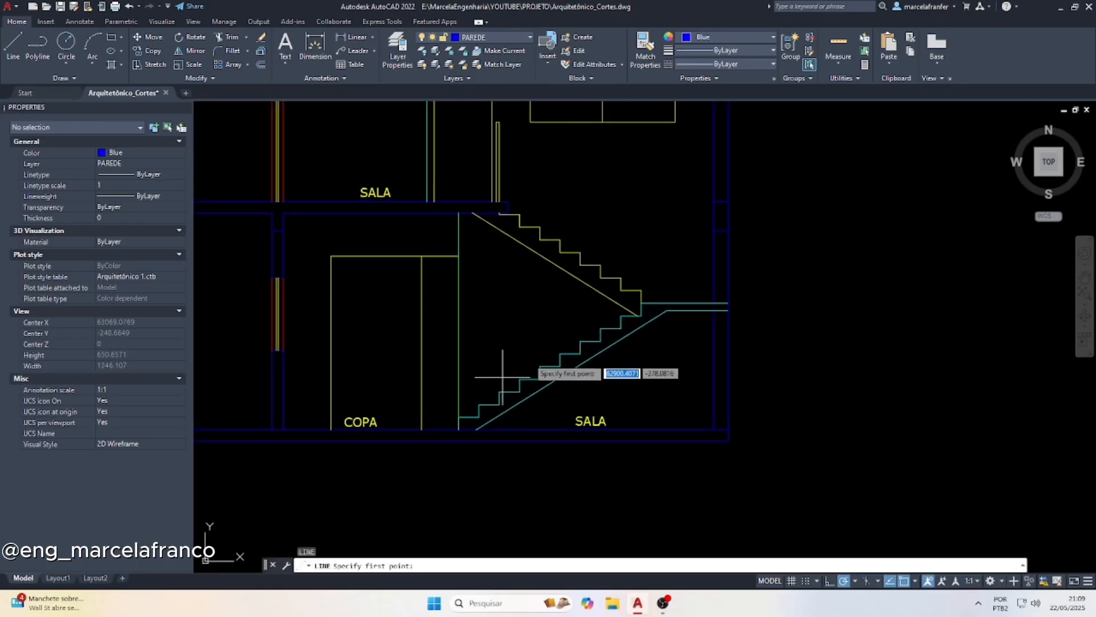
left_click(641, 302)
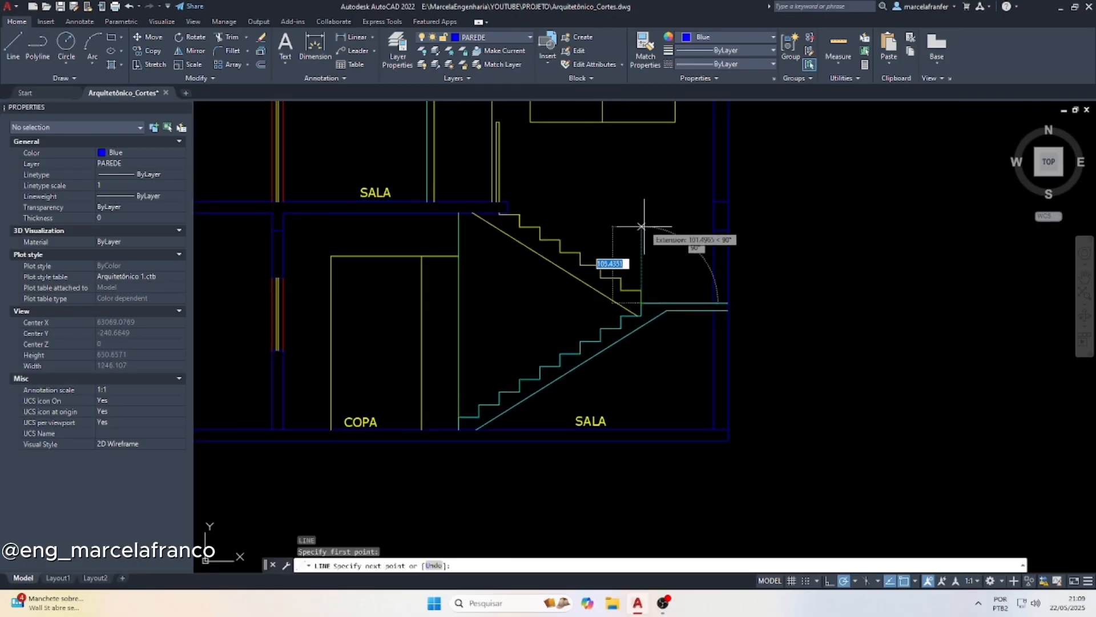
type("110")
key("Return")
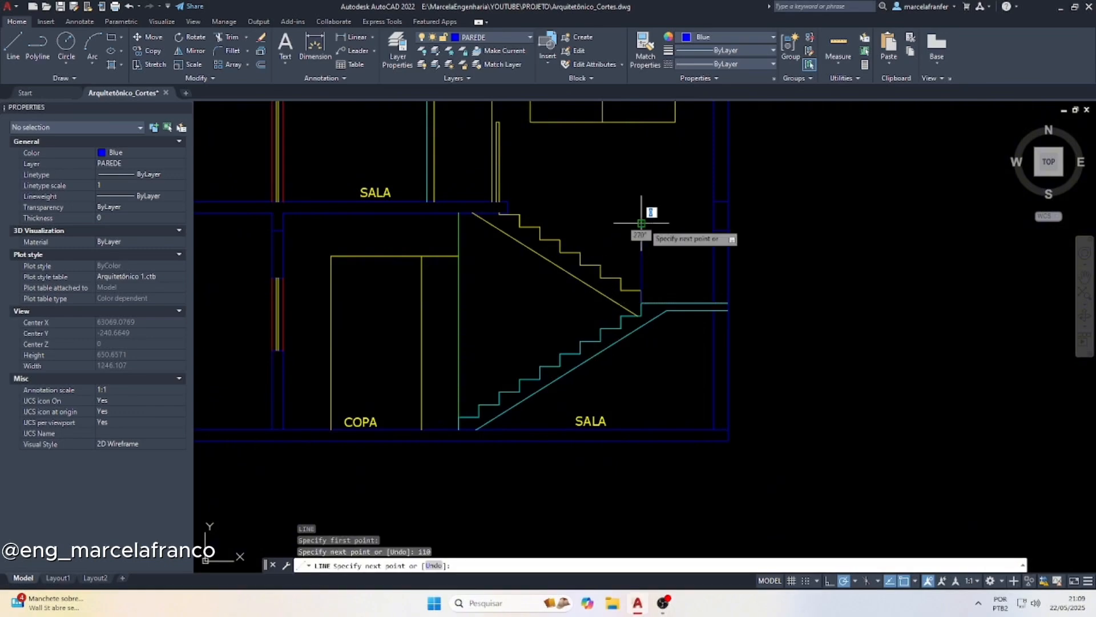
key("Return")
key("Return")
Draw a 110 high vertical line from the lower flight's first step and connect its top to the landing vertical with a sloping handrail line
left_click(458, 423)
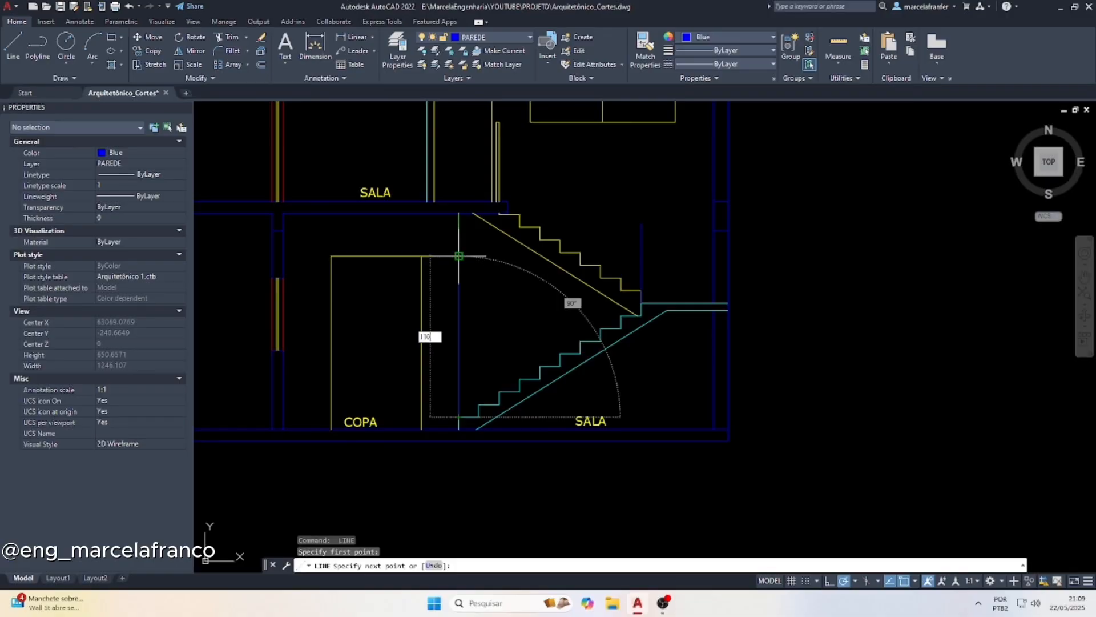
key("Return")
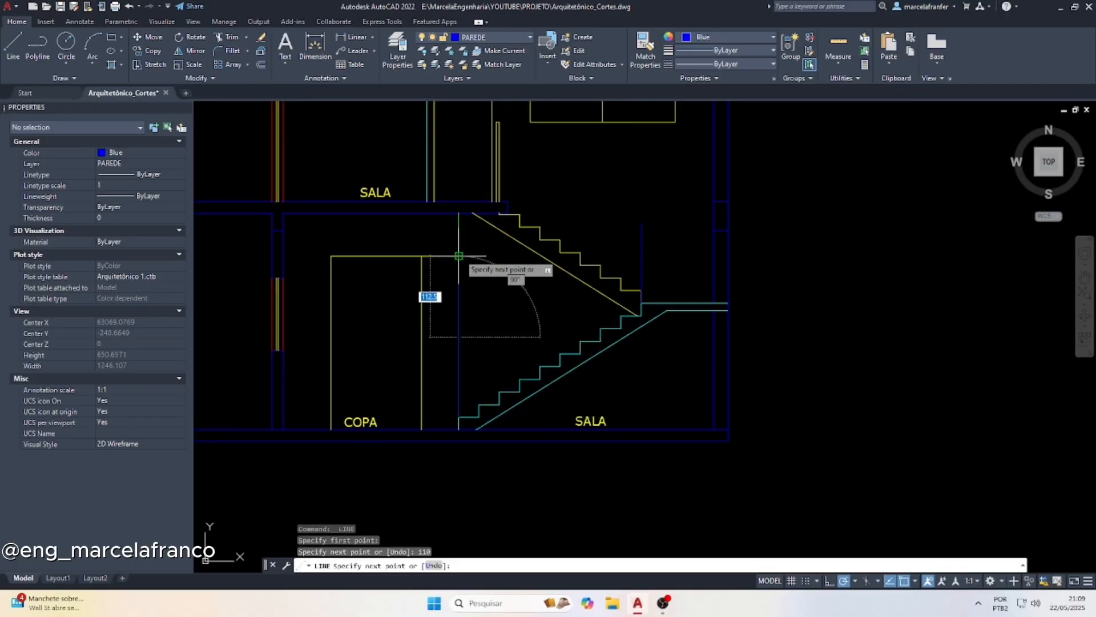
left_click(642, 223)
key("Escape")
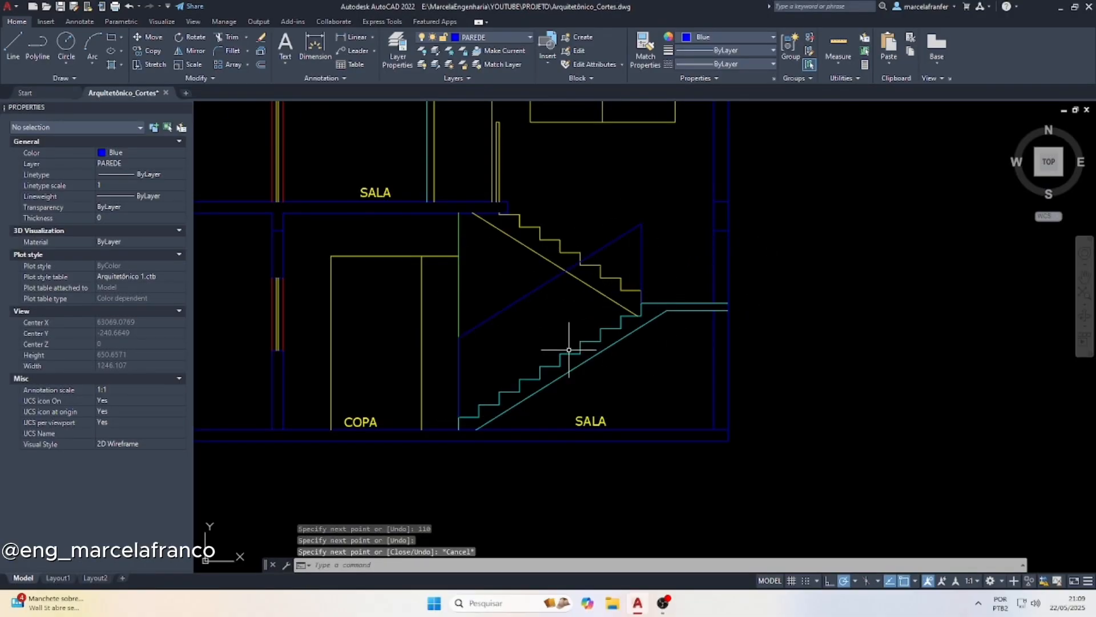
scroll(570, 350, "down", 2)
scroll(517, 234, "up", 3)
key("Escape")
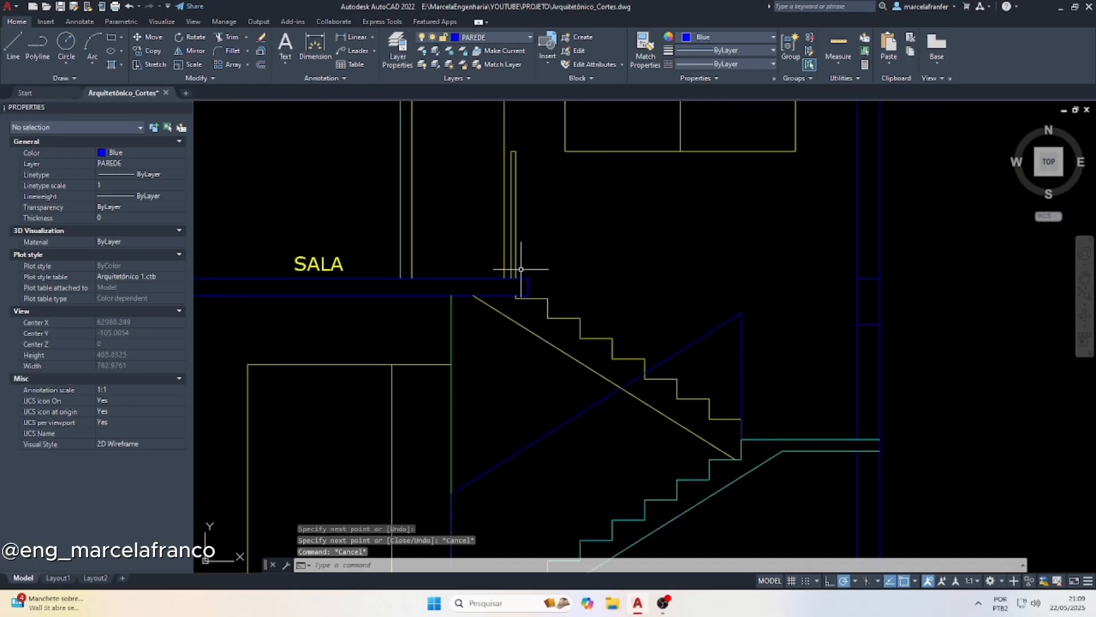
type("l")
key("Return")
left_click(515, 278)
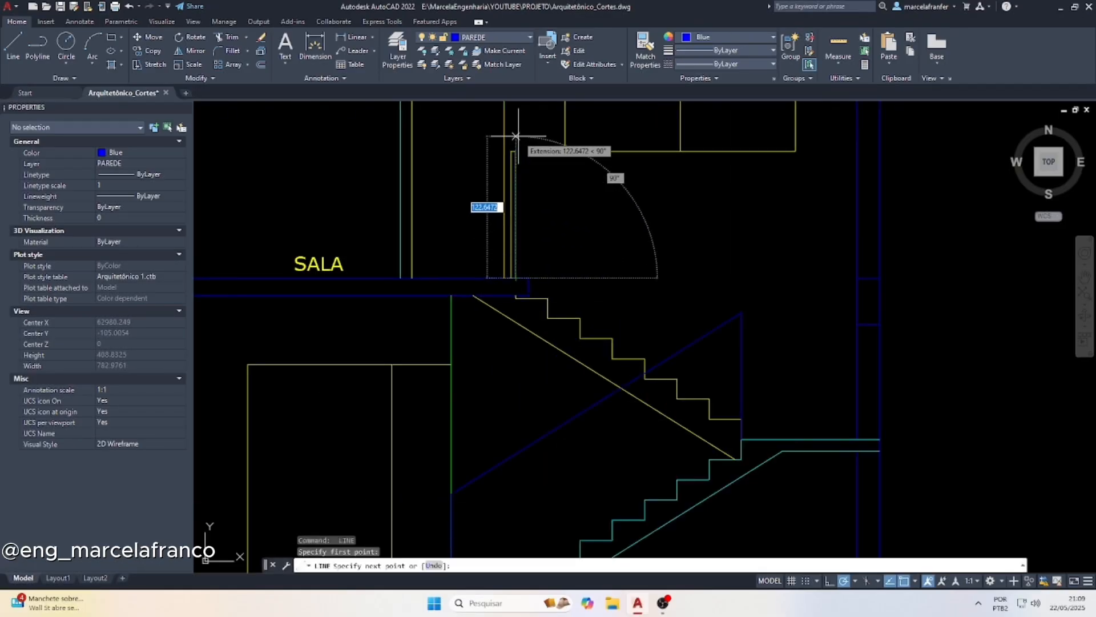
key("Escape")
Draw a 110 high vertical line from the upper flight's lowest tread and connect its top to the top of the upper-floor guardrail
key("Return")
left_click(742, 418)
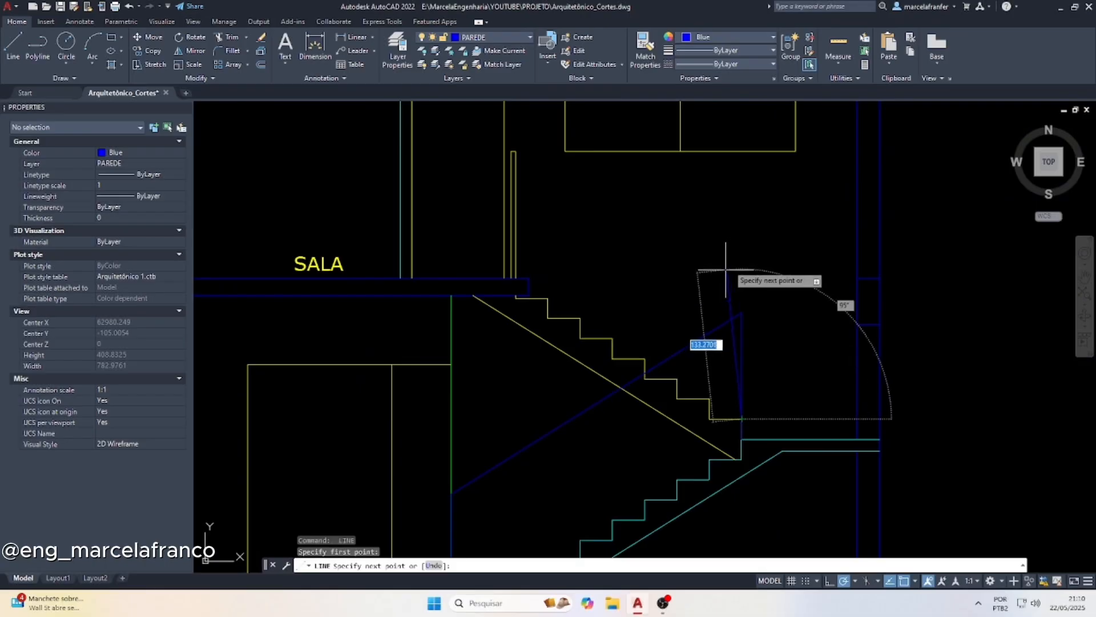
type("110")
key("Return")
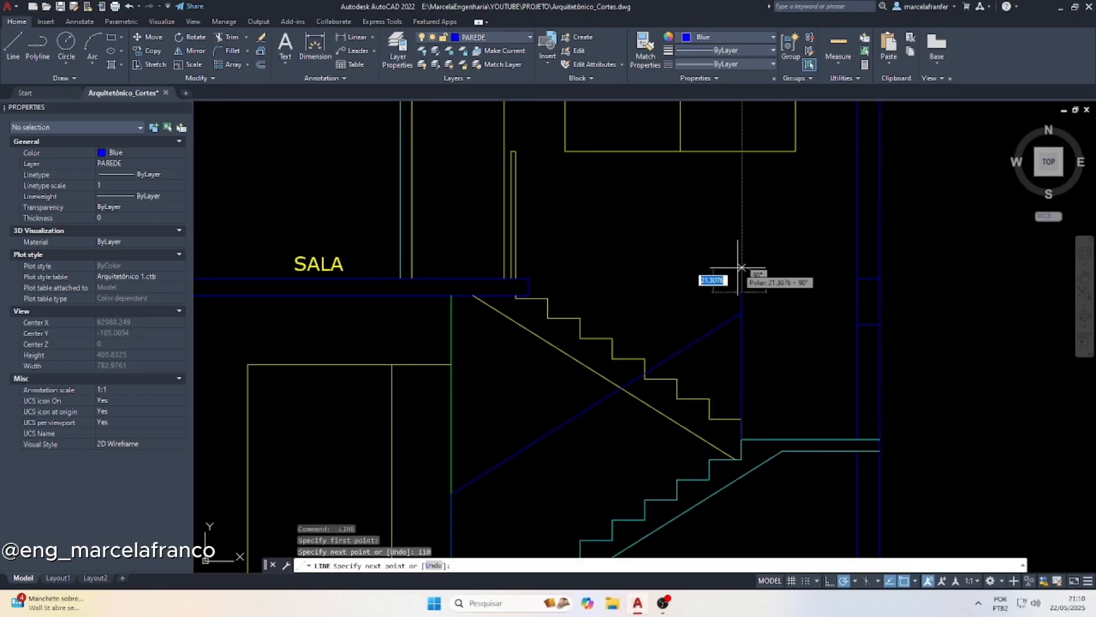
left_click(515, 151)
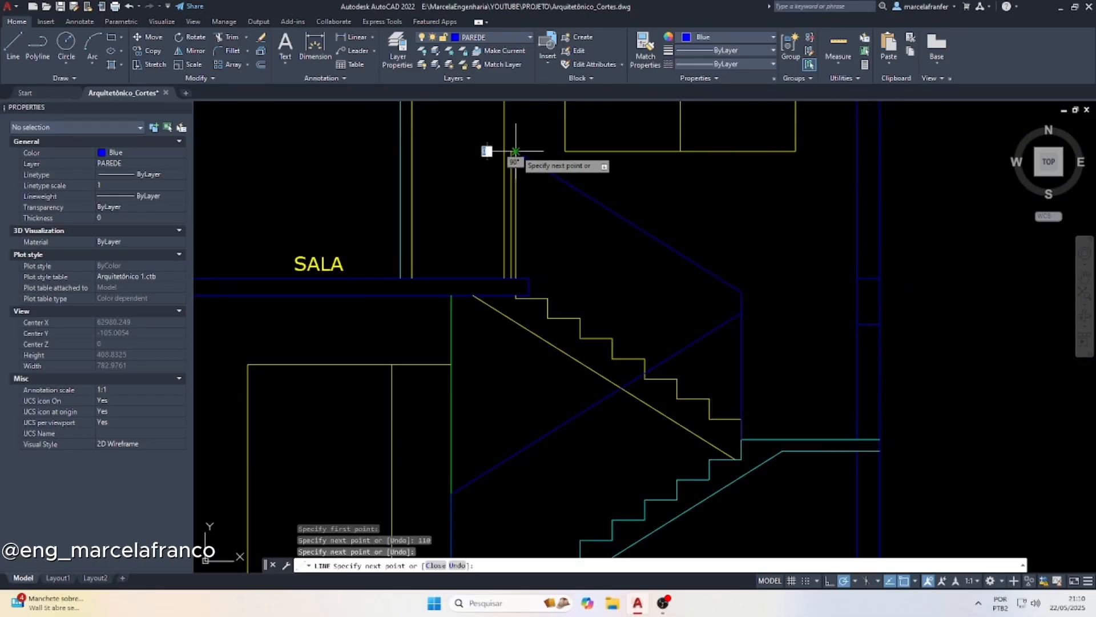
key("Escape")
Offset the lower flight's sloping handrail line downward by 4 and its landing vertical by 4 toward the landing
scroll(714, 319, "down", 2)
scroll(598, 429, "up", 2)
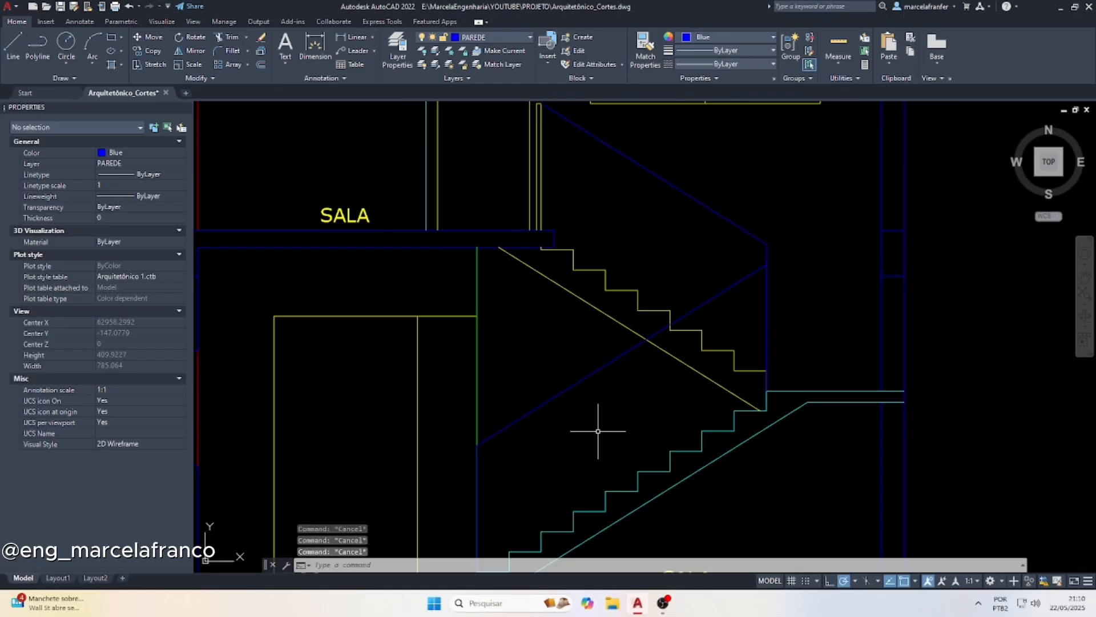
key("Return")
key("Return")
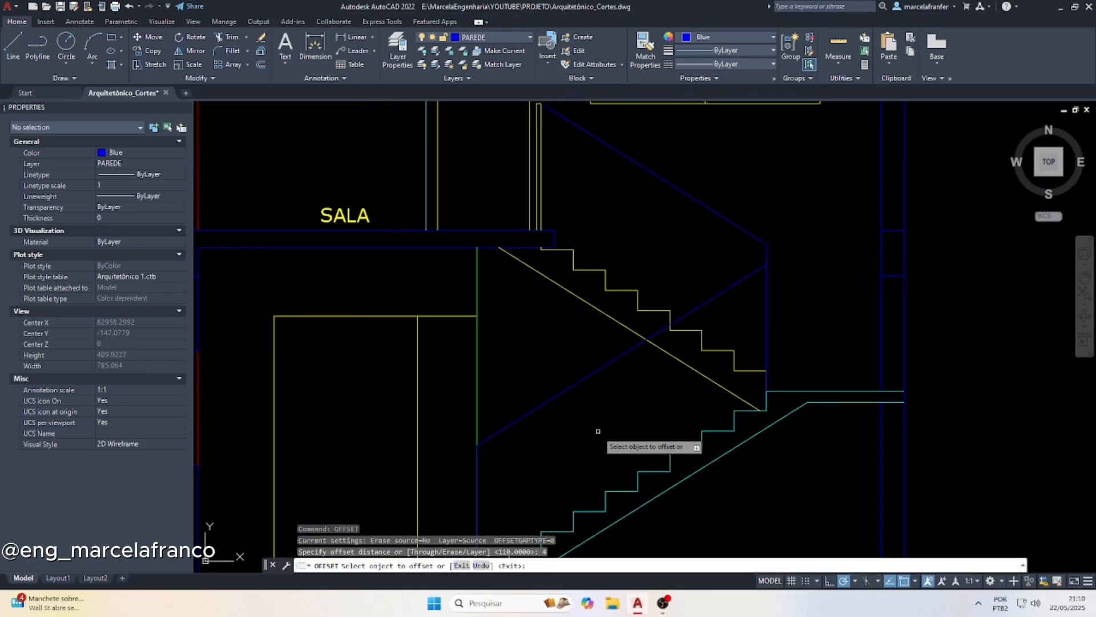
left_click(721, 293)
left_click(756, 321)
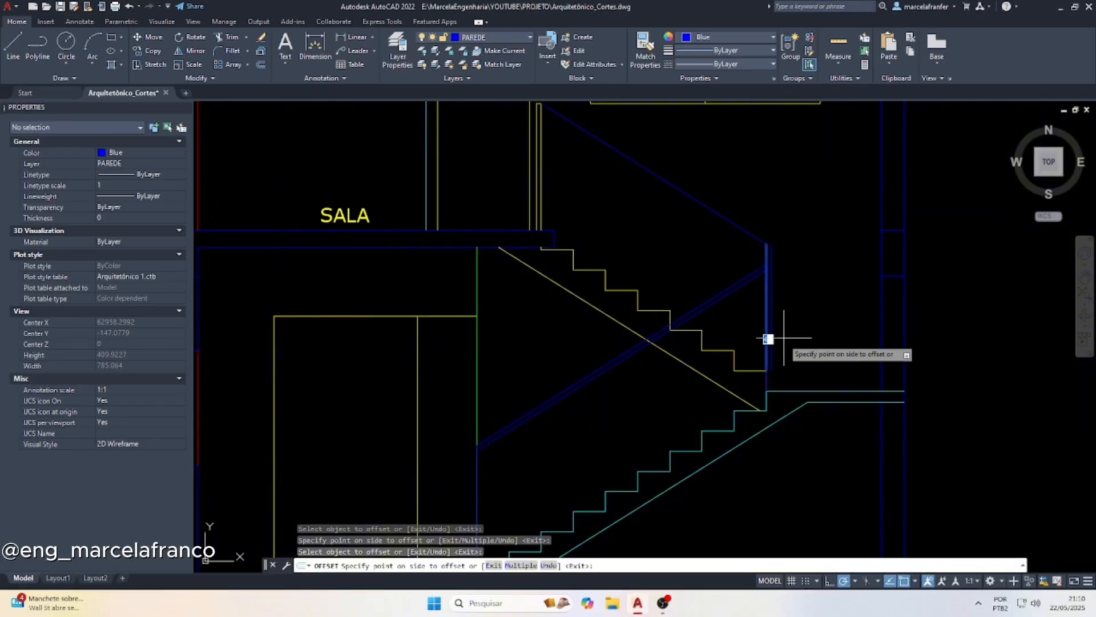
key("Return")
key("Return")
key("Return")
left_click(766, 381)
left_click(770, 374)
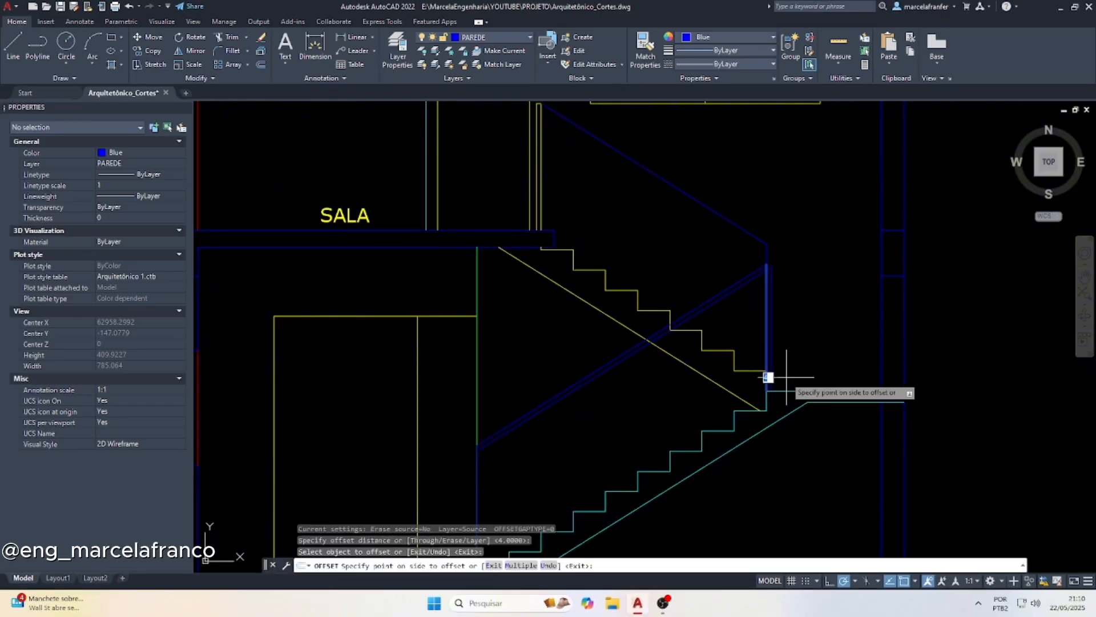
Offset the upper flight's vertical line by 4 toward the steps and its sloping handrail line downward by 4
left_click(767, 254)
left_click(742, 237)
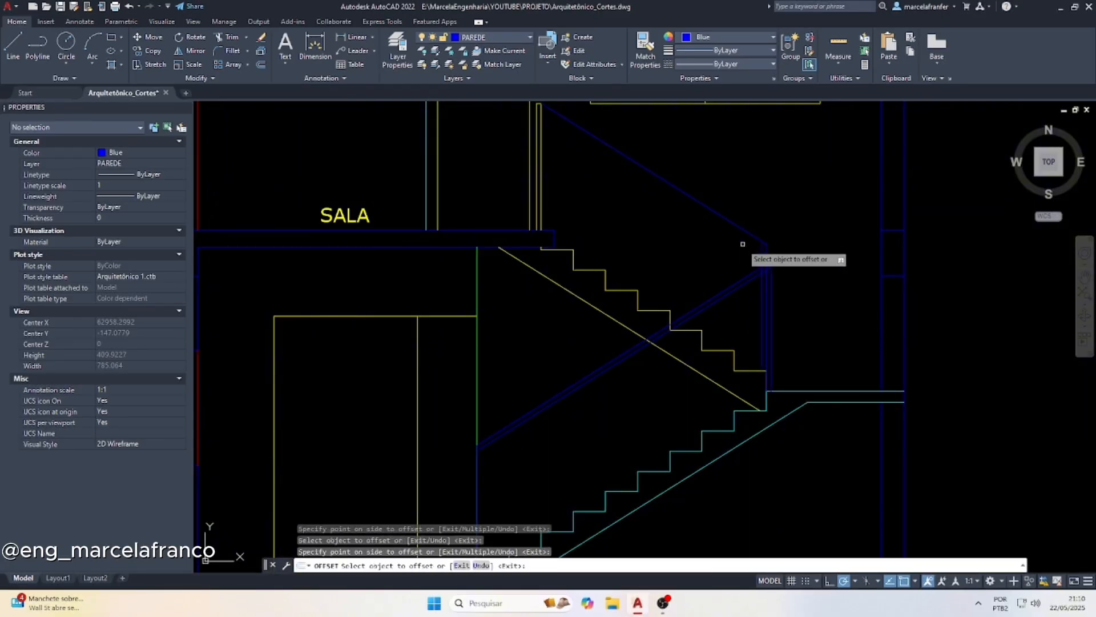
left_click(736, 227)
left_click(674, 249)
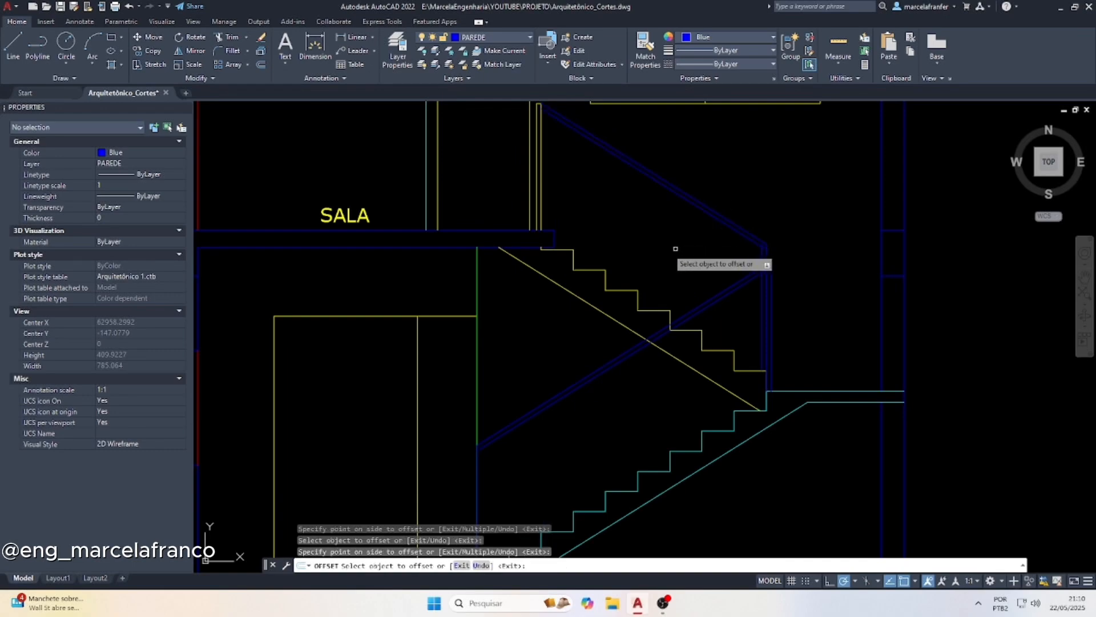
Offset the vertical guardrail line at the lower flight's first step by 4 toward the stair
scroll(662, 249, "down", 1)
scroll(529, 439, "up", 4)
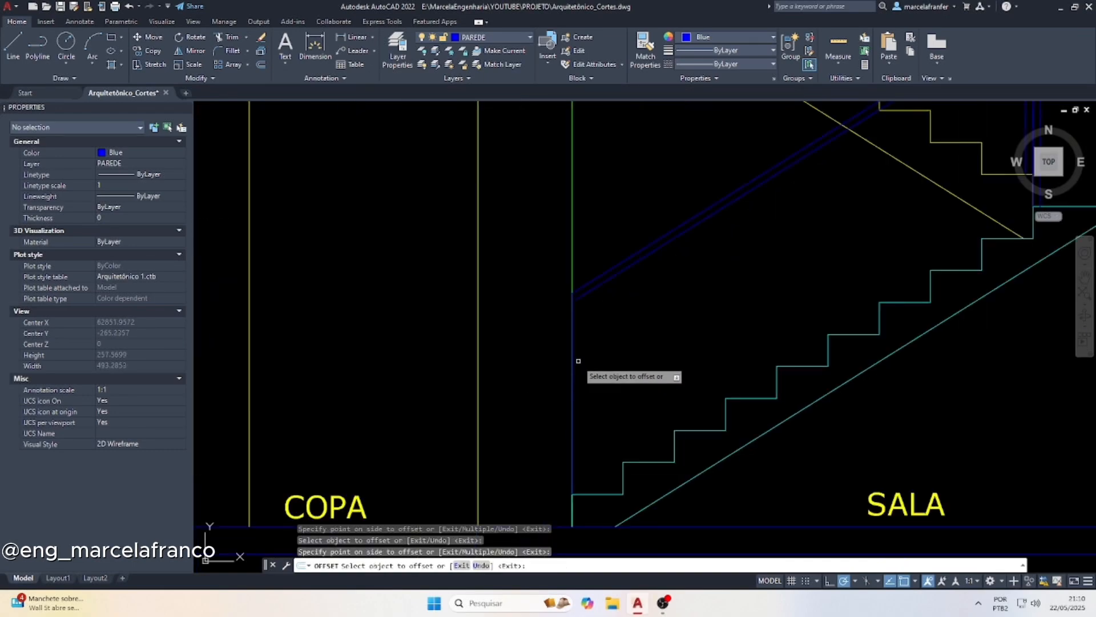
left_click(572, 362)
left_click(617, 376)
scroll(571, 372, "down", 5)
key("Escape")
key("Escape")
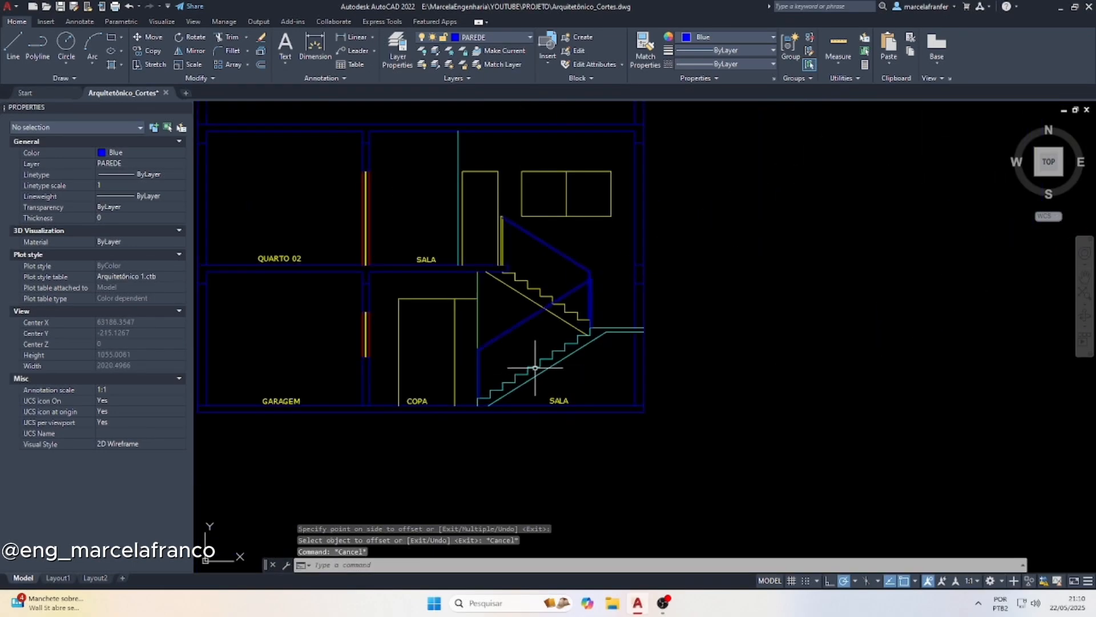
Change the color of the upper flight's step lines and sloping underside line to Red
scroll(497, 299, "up", 2)
scroll(536, 294, "up", 4)
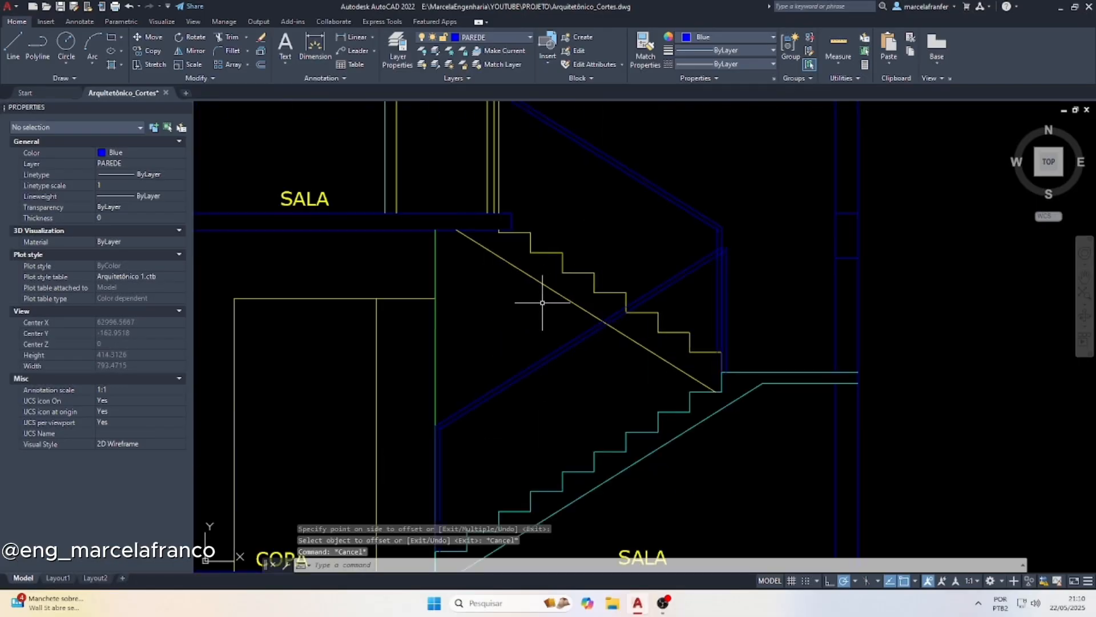
left_click(556, 314)
left_click(407, 187)
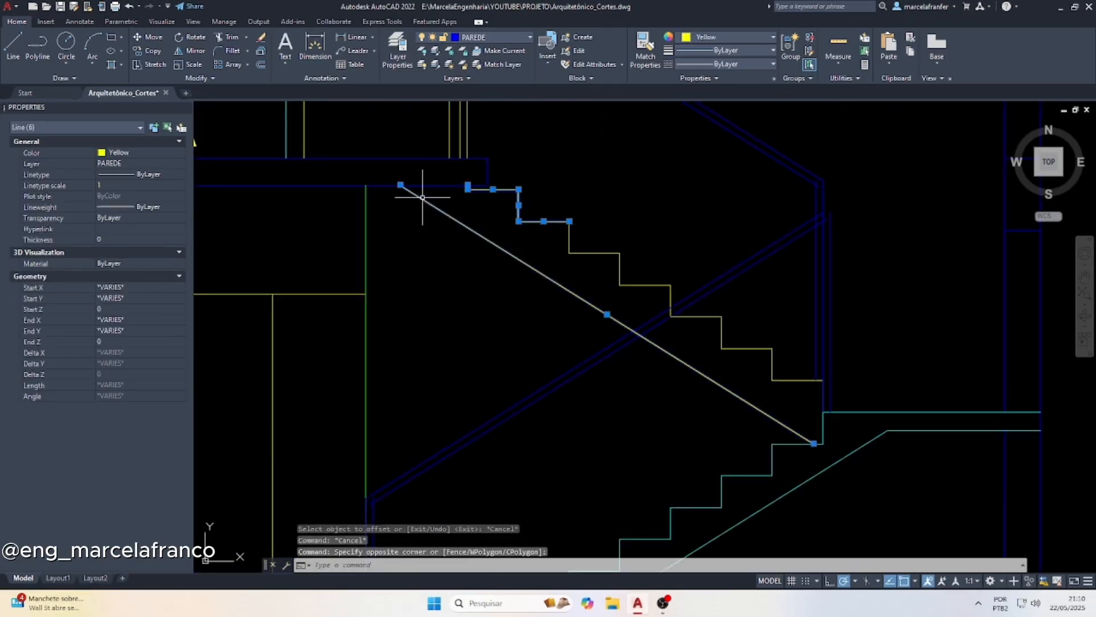
left_click(680, 210)
left_click(530, 292)
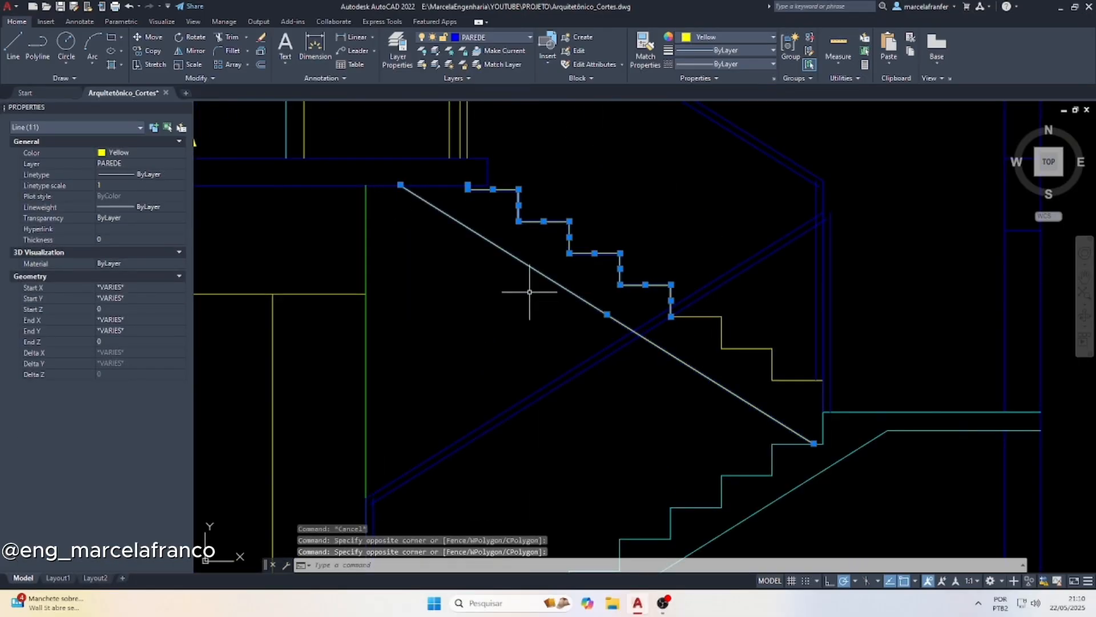
left_click(616, 186)
left_click(759, 394)
scroll(758, 394, "up", 4)
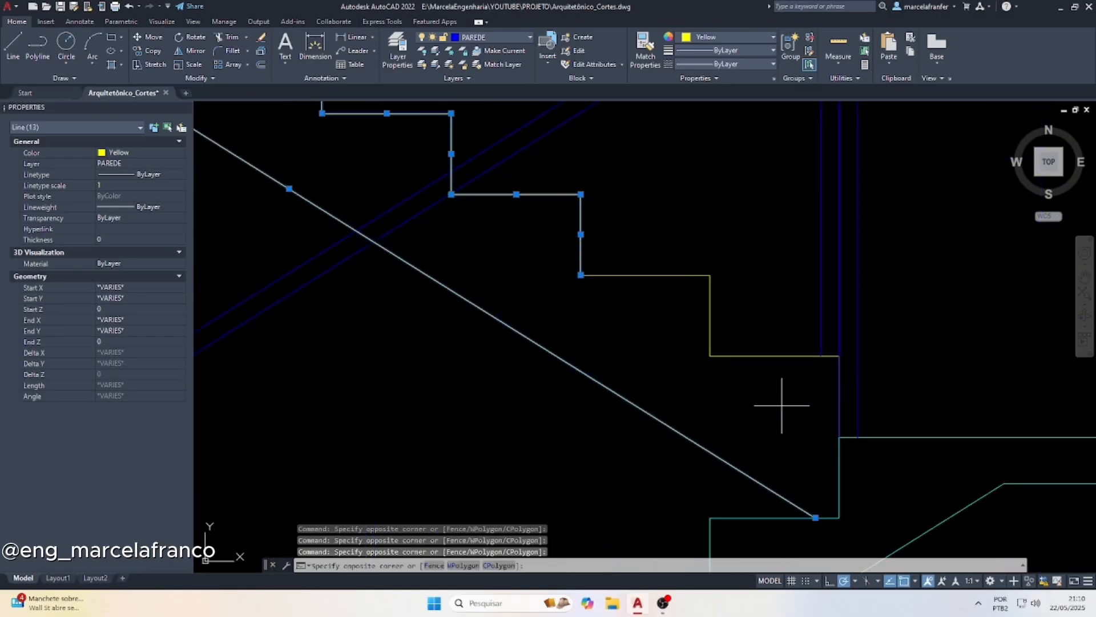
left_click(637, 244)
left_click(747, 264)
left_click(847, 442)
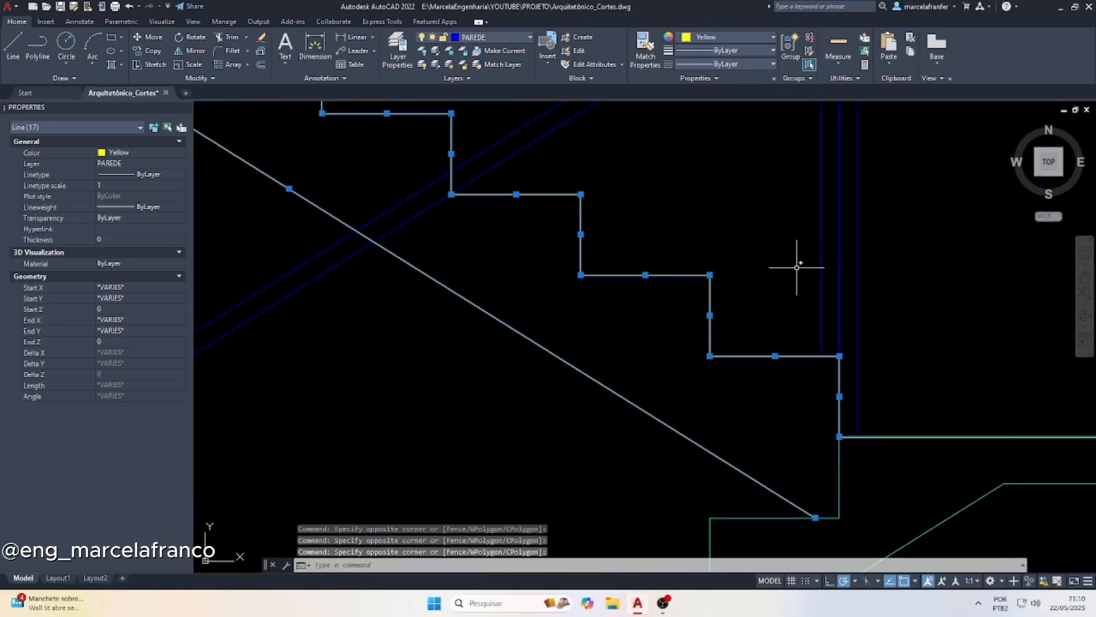
left_click(701, 38)
left_click(683, 152)
scroll(650, 268, "down", 8)
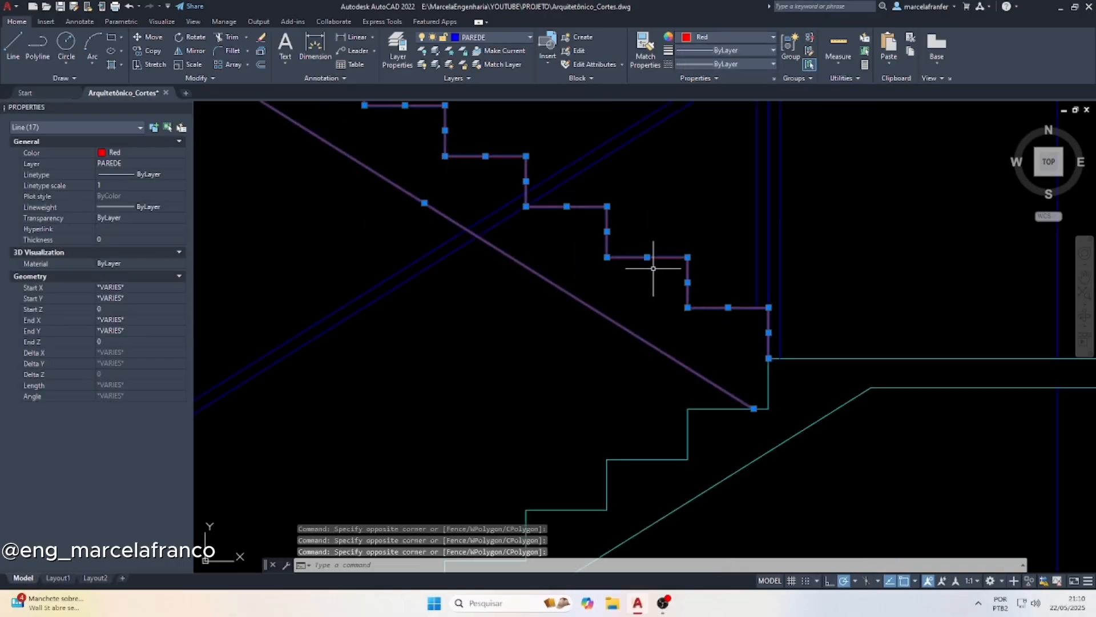
key("Escape")
Change the color of all guardrail lines on both stair flights, sloping handrails and verticals, to Yellow
left_click(706, 177)
left_click(651, 244)
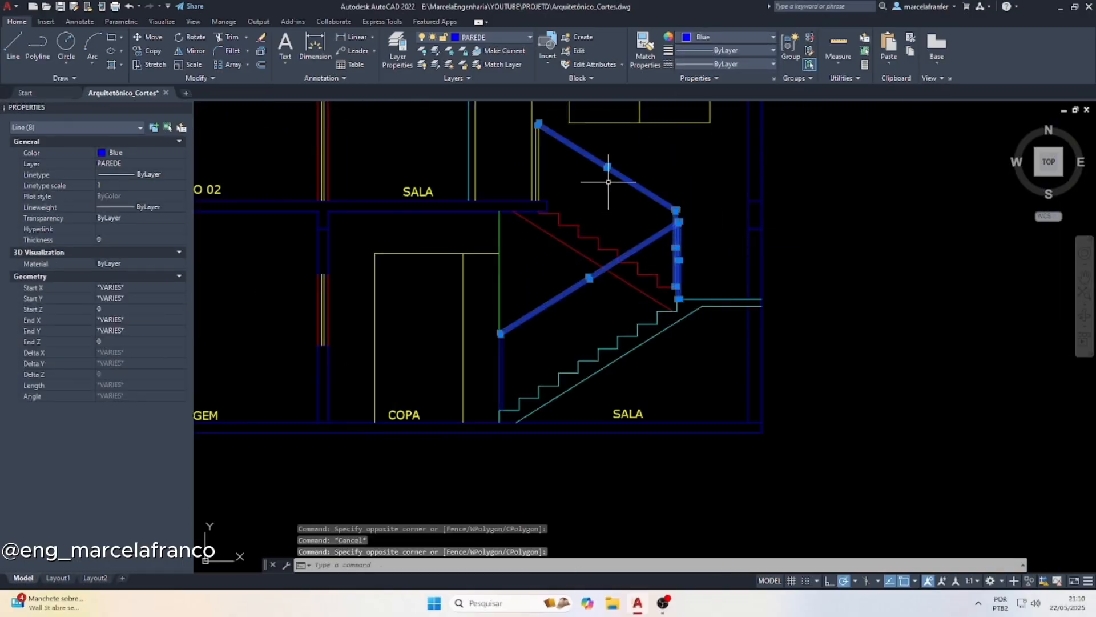
scroll(528, 124, "up", 4)
scroll(528, 124, "down", 4)
scroll(514, 245, "up", 6)
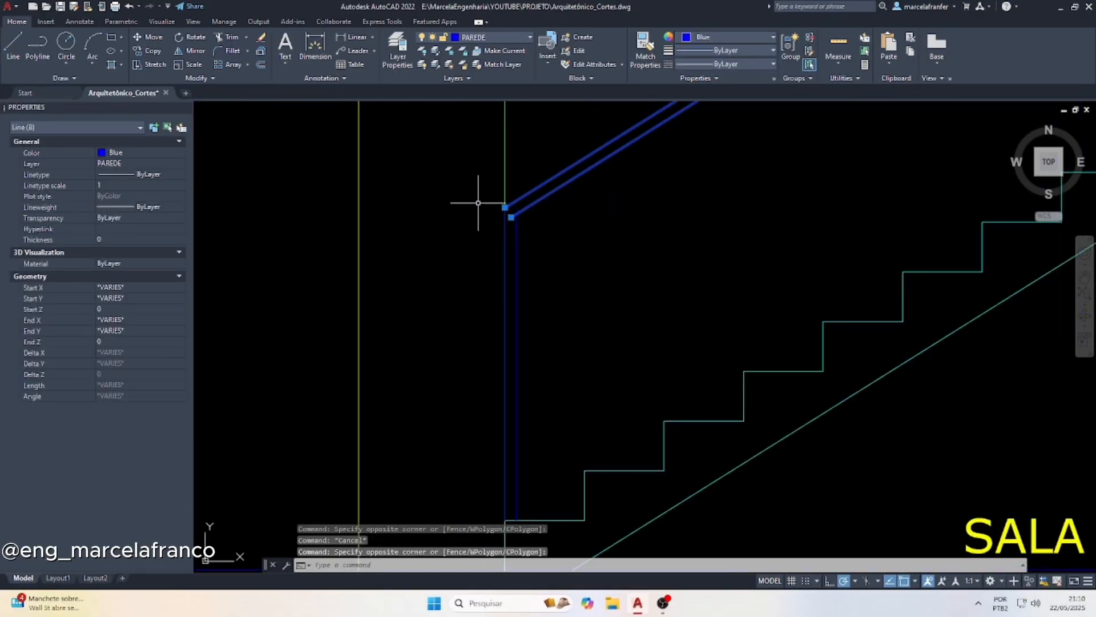
left_click(465, 170)
scroll(517, 328, "down", 2)
left_click(528, 441)
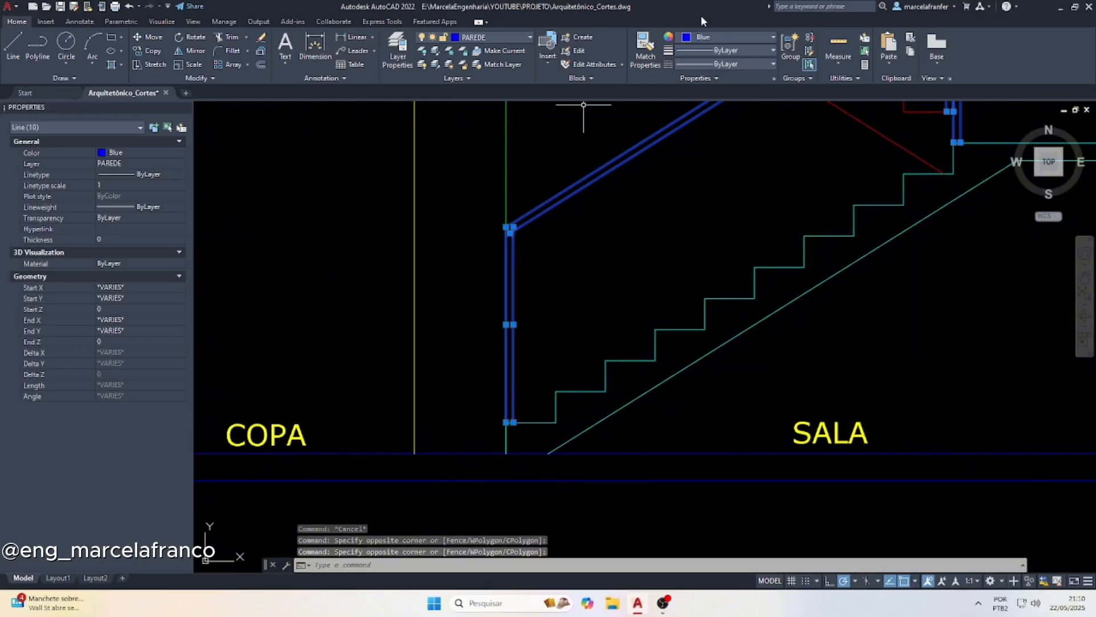
left_click(705, 37)
left_click(695, 152)
scroll(628, 214, "down", 4)
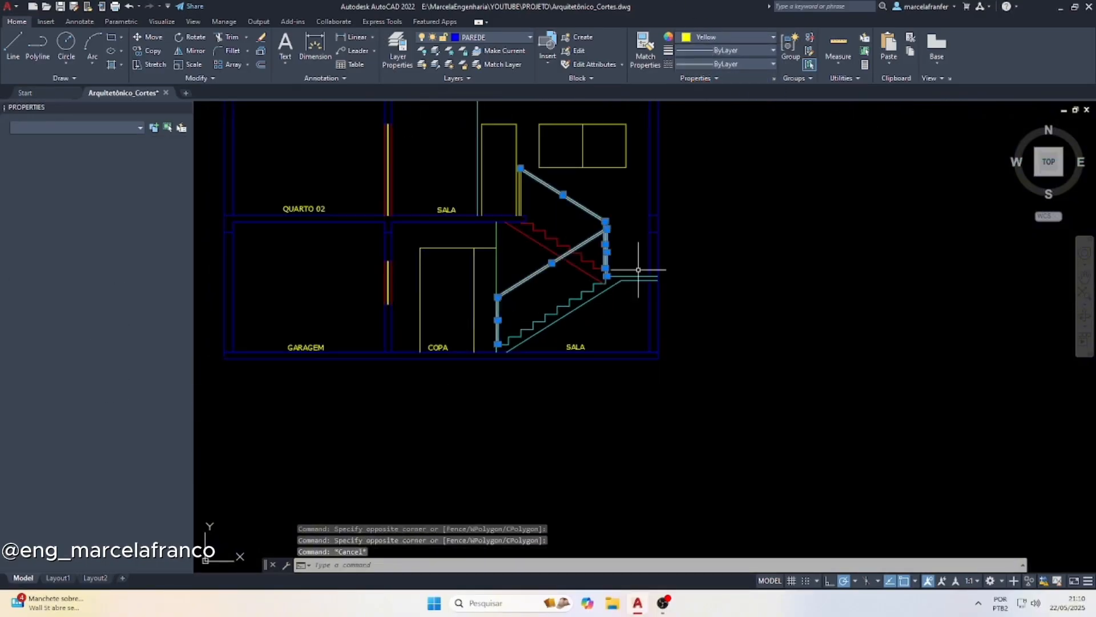
key("Escape")
scroll(602, 229, "up", 2)
key("Escape")
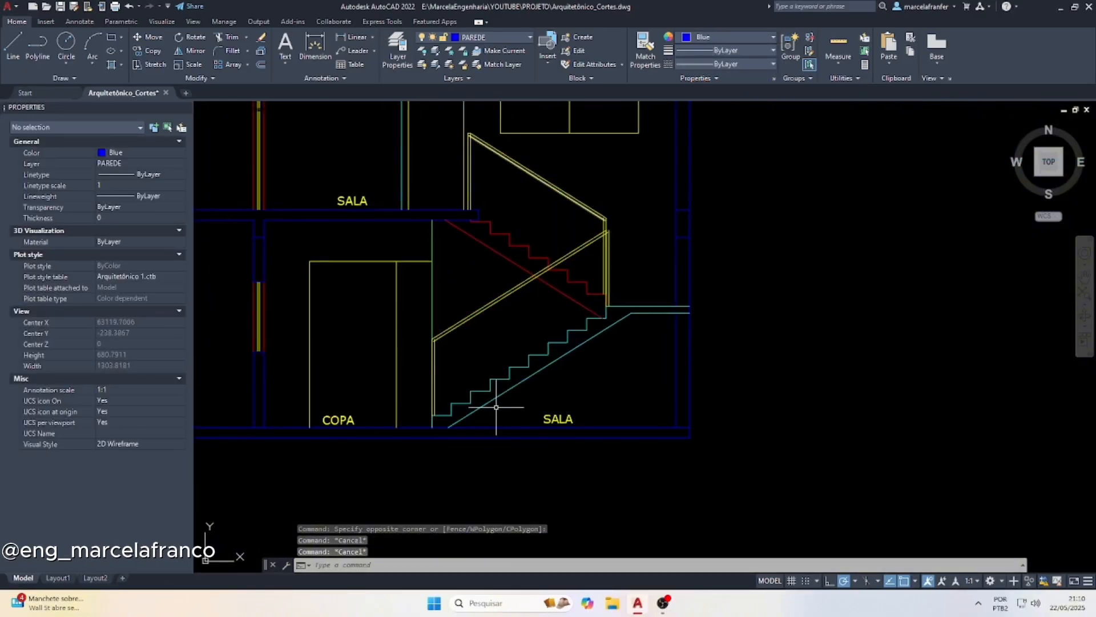
type("l")
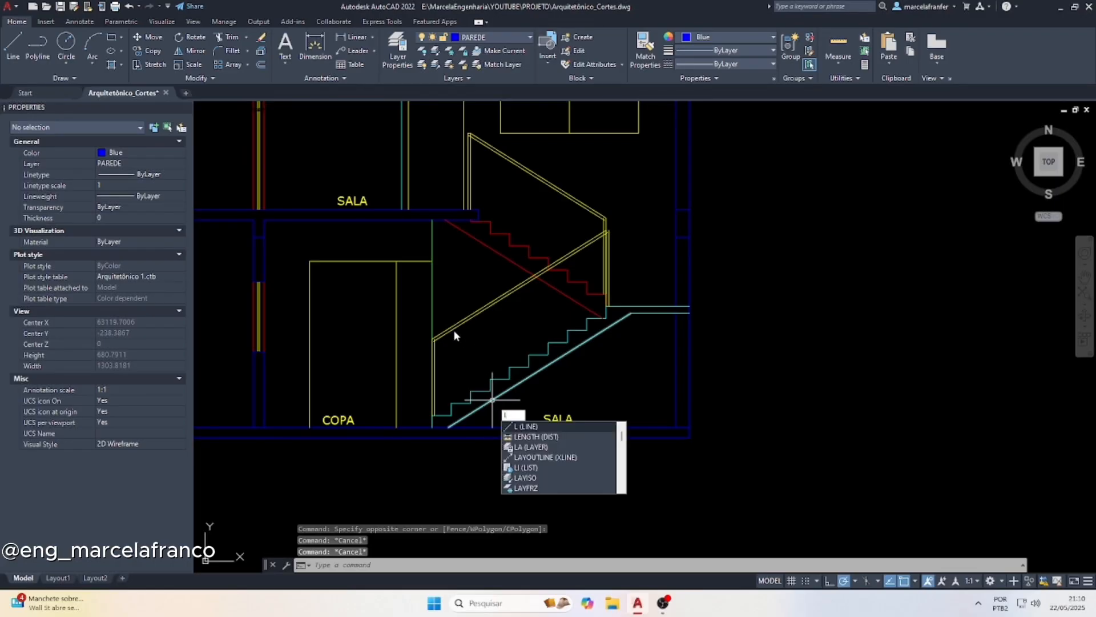
key("Escape")
scroll(460, 327, "up", 4)
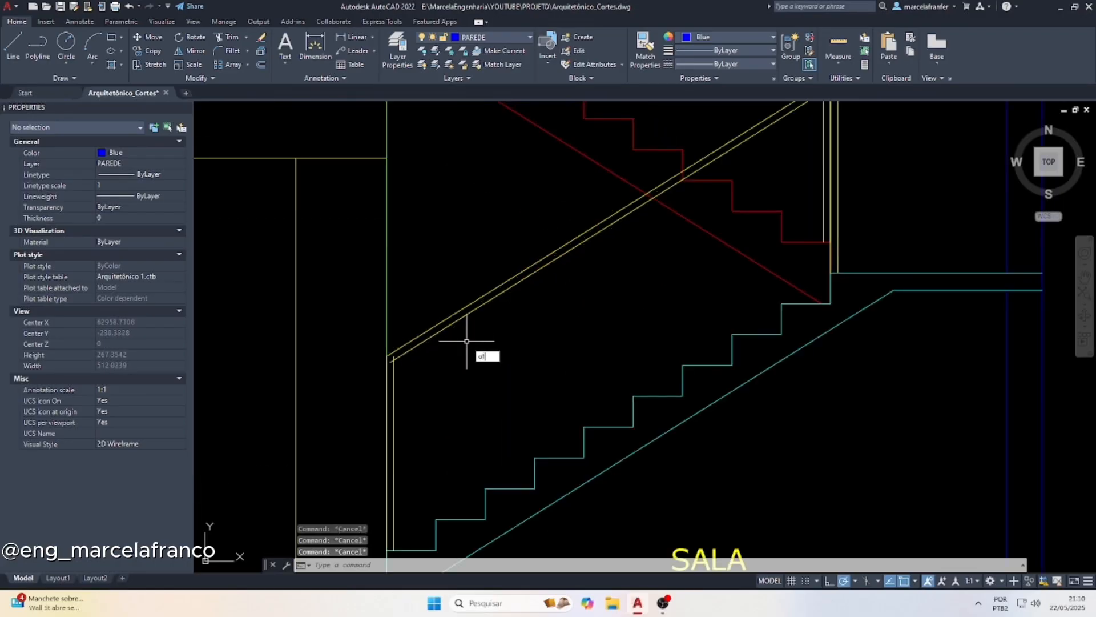
type("of")
key("Return")
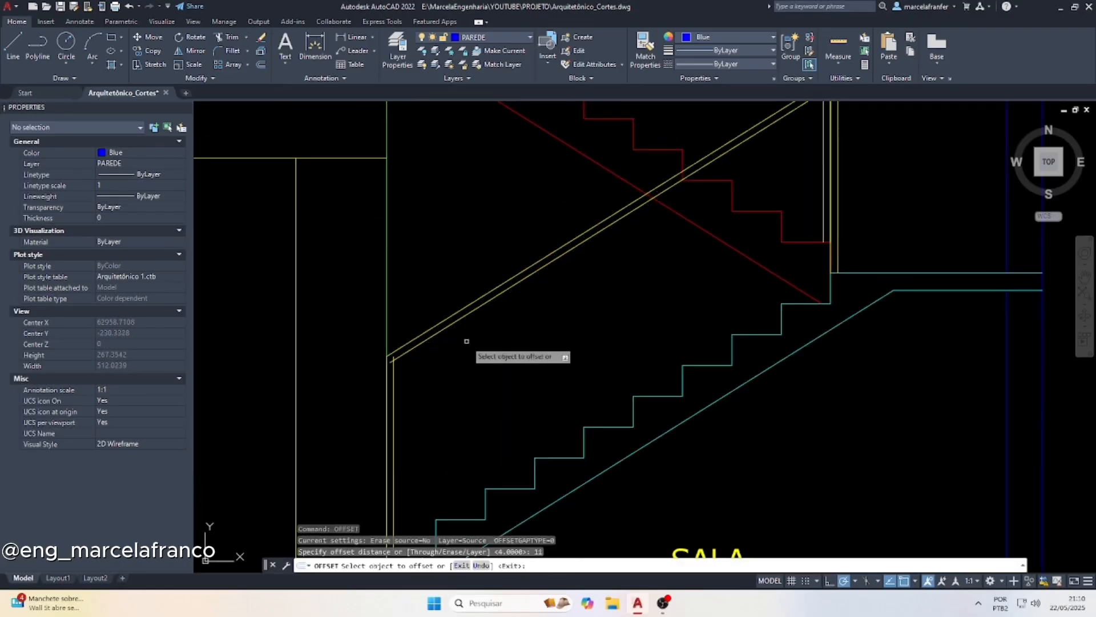
key("Return")
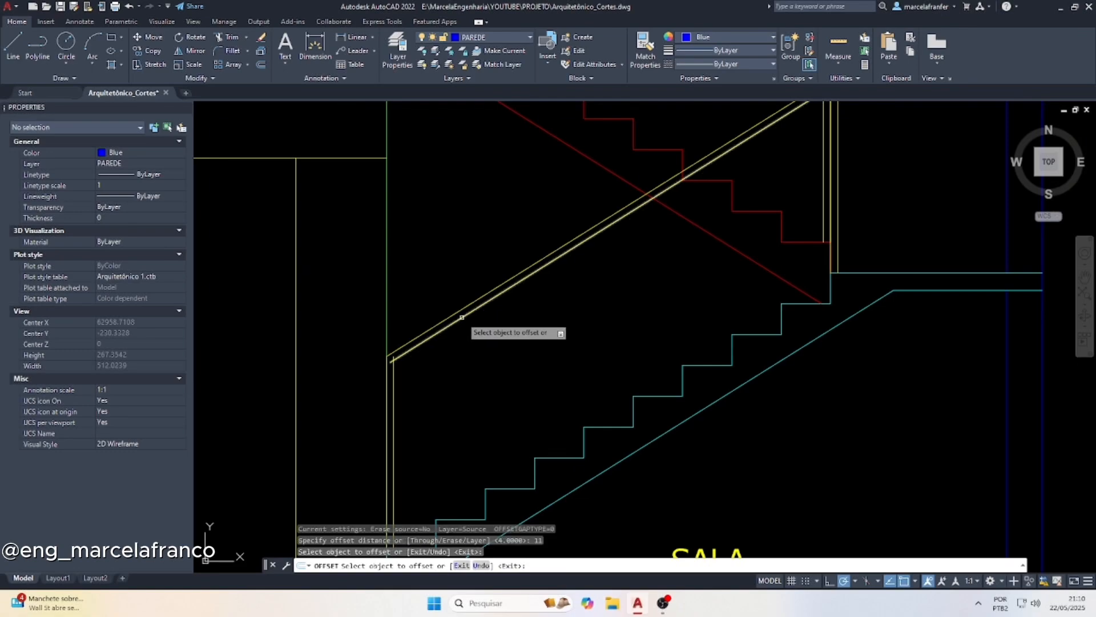
left_click(461, 318)
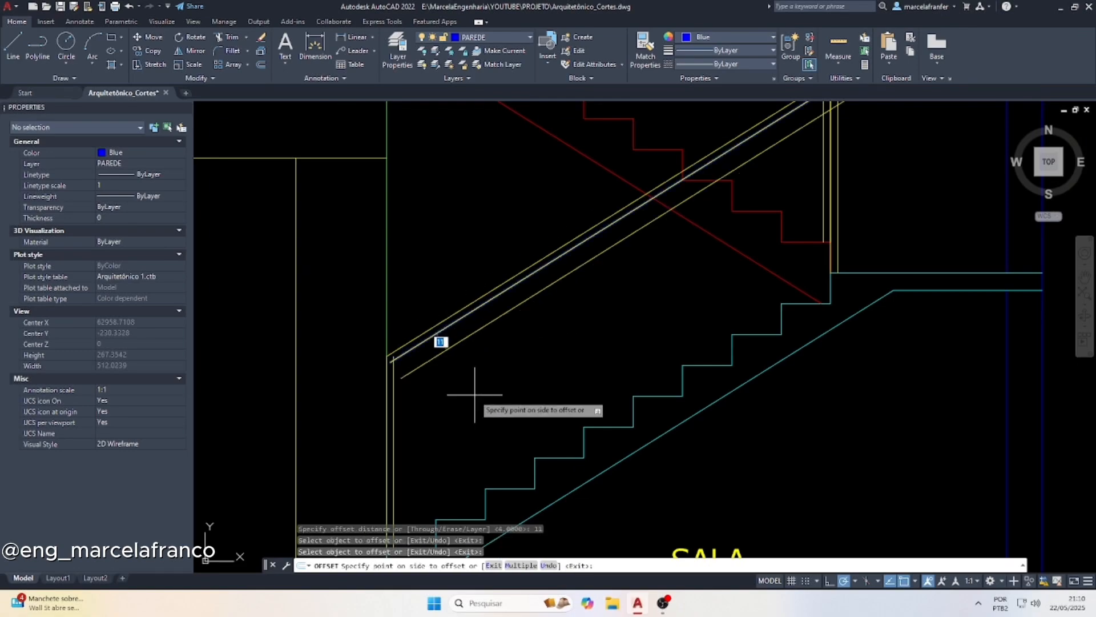
key("Escape")
scroll(471, 354, "down", 4)
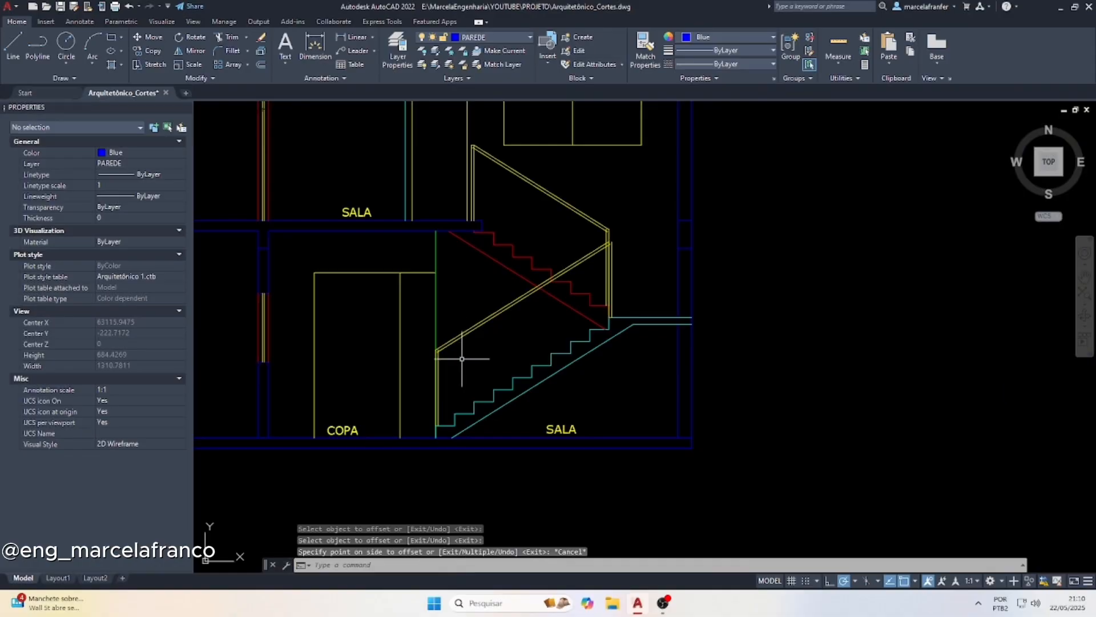
key("Escape")
Draw a line along the lower flight's step corners, from the inner guardrail vertical's base up to the landing edge
type("l")
key("Return")
scroll(448, 399, "up", 4)
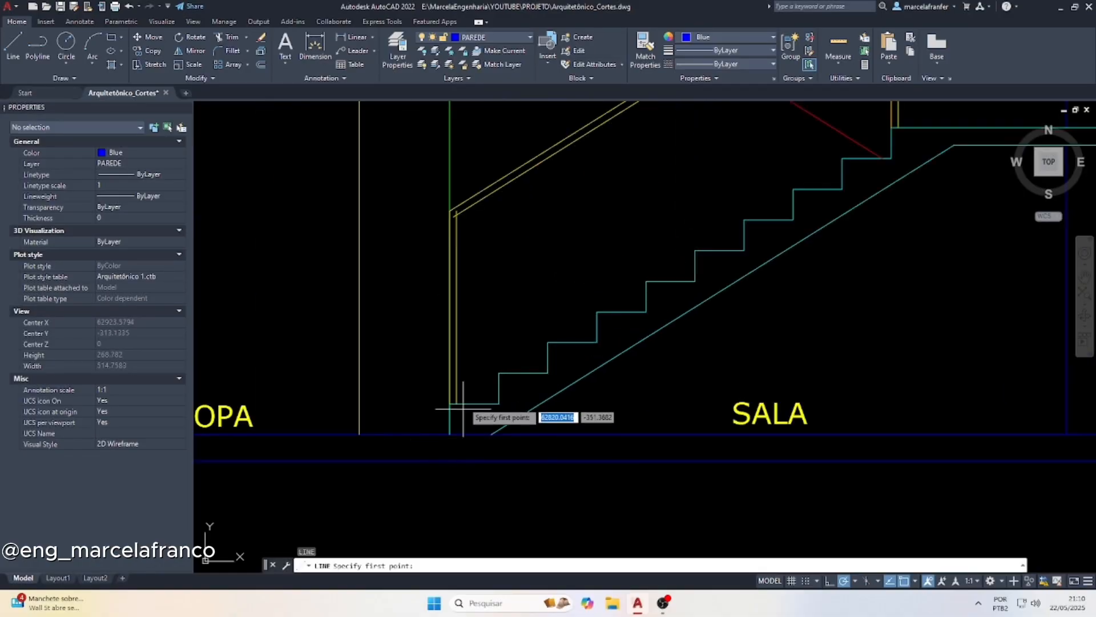
left_click(456, 403)
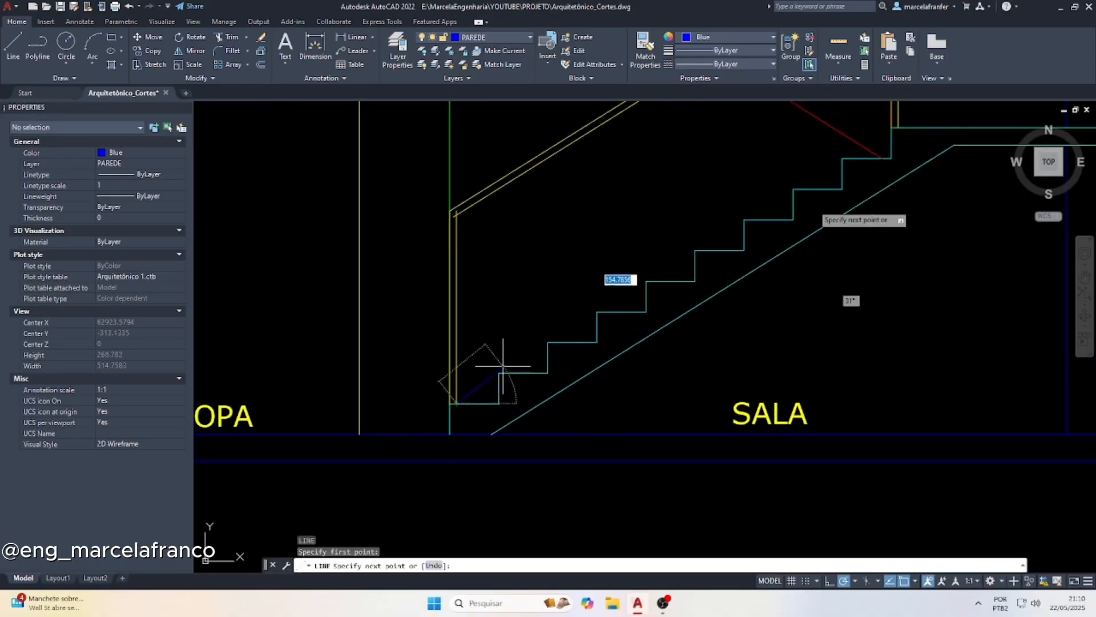
left_click(891, 127)
key("Escape")
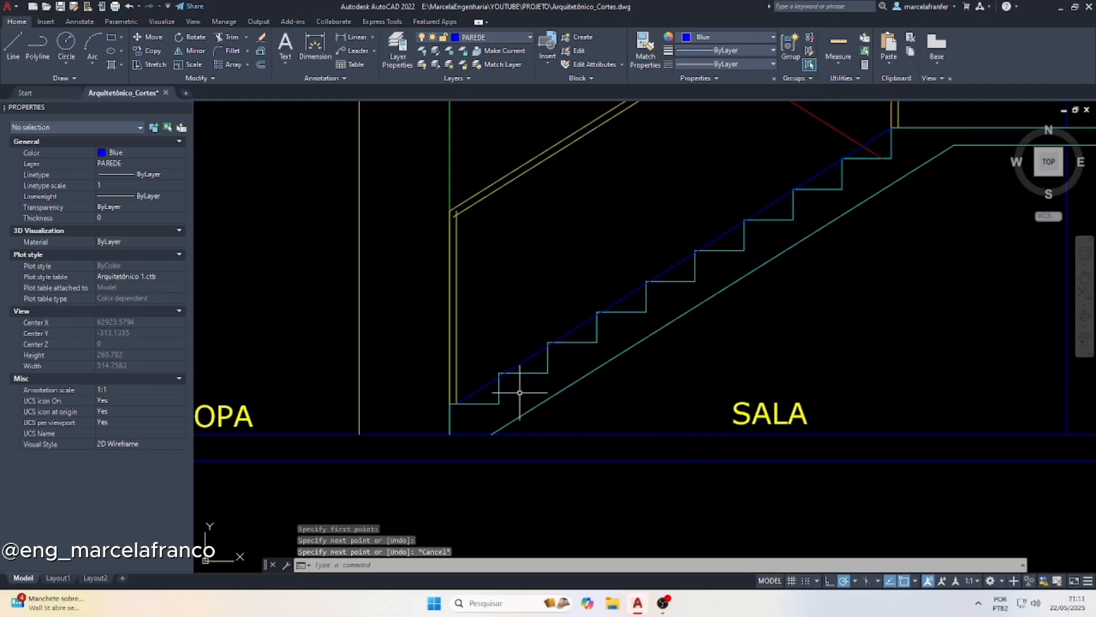
Stretch the lower end of the sloping line along the step corners to the base of the outer guardrail vertical
left_click(454, 394)
left_click(456, 402)
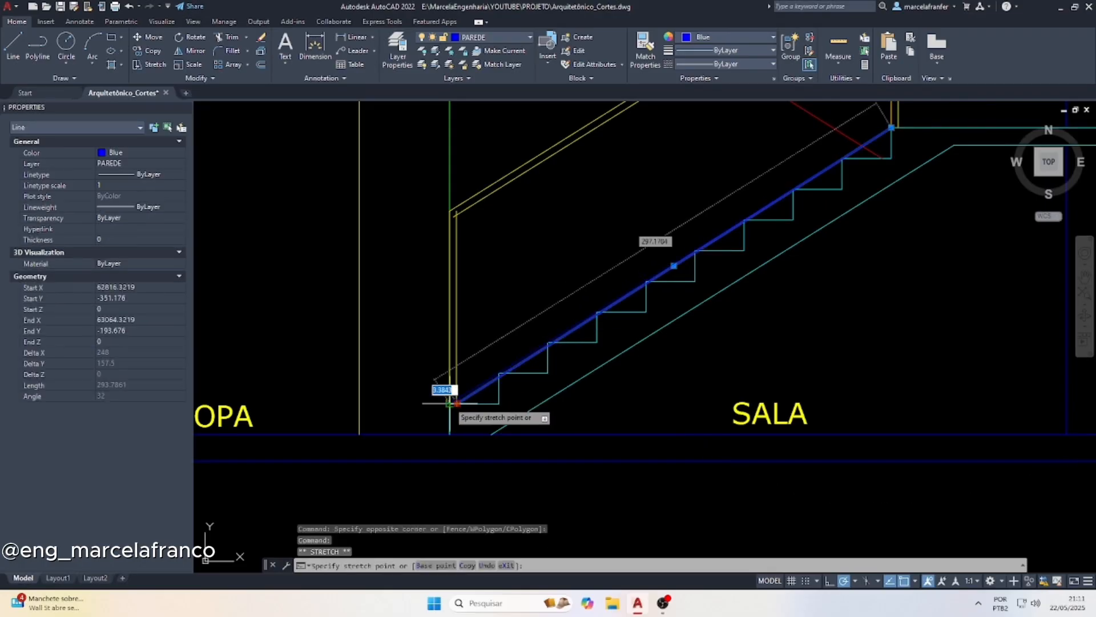
key("Escape")
key("Escape")
scroll(566, 326, "up", 6)
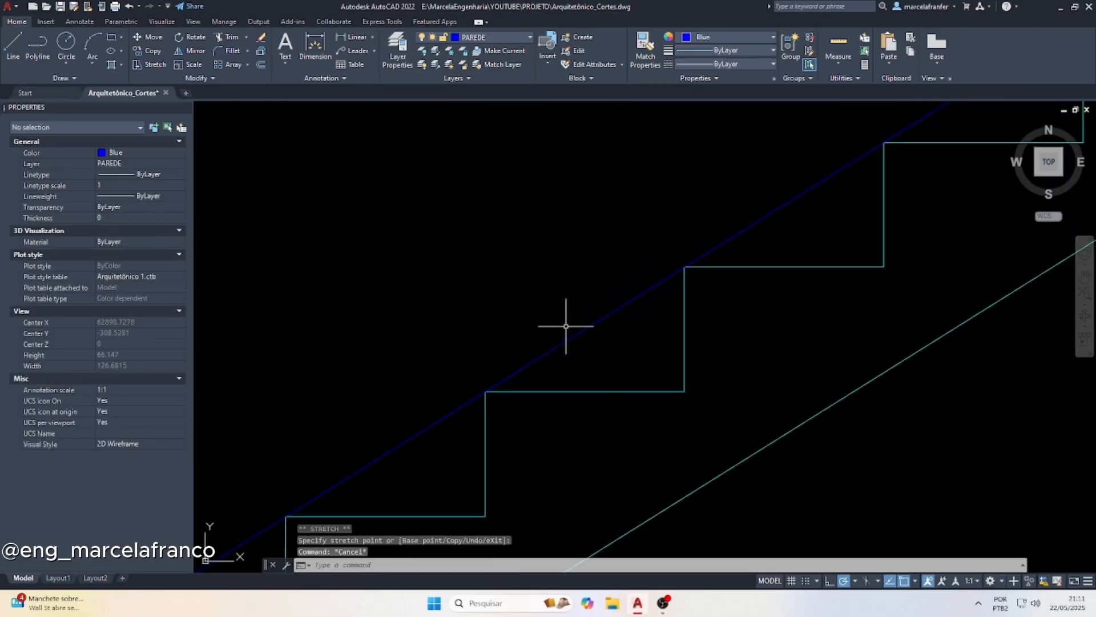
scroll(555, 311, "down", 2)
Move the sloping line vertically upward off the lower flight's steps, using its lower endpoint as the base point
left_click(490, 326)
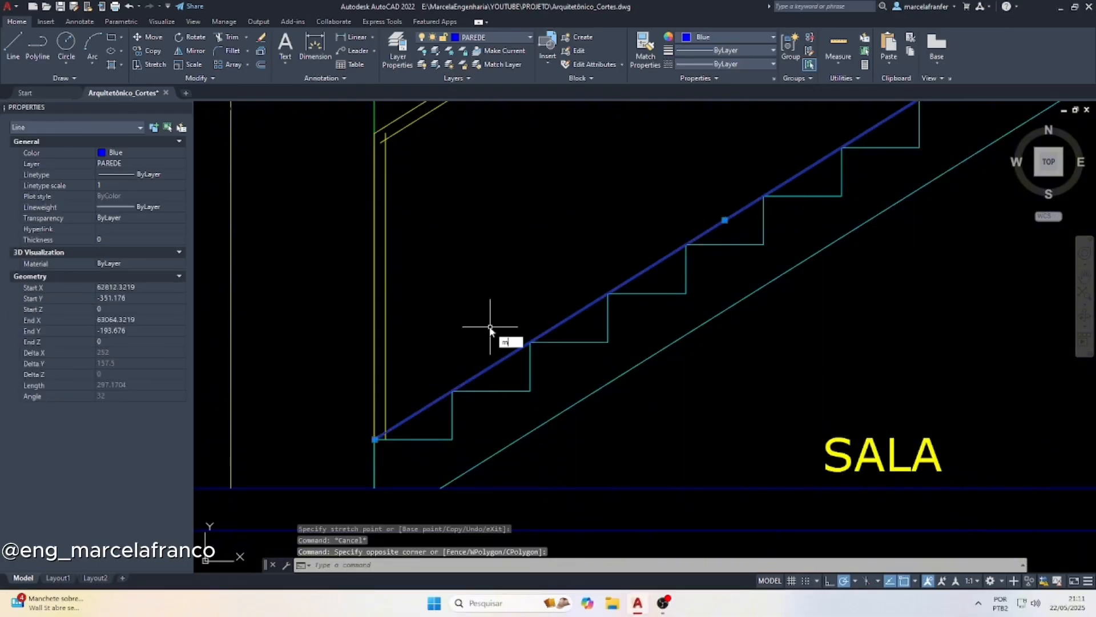
key("Return")
scroll(378, 431, "up", 4)
left_click(377, 426)
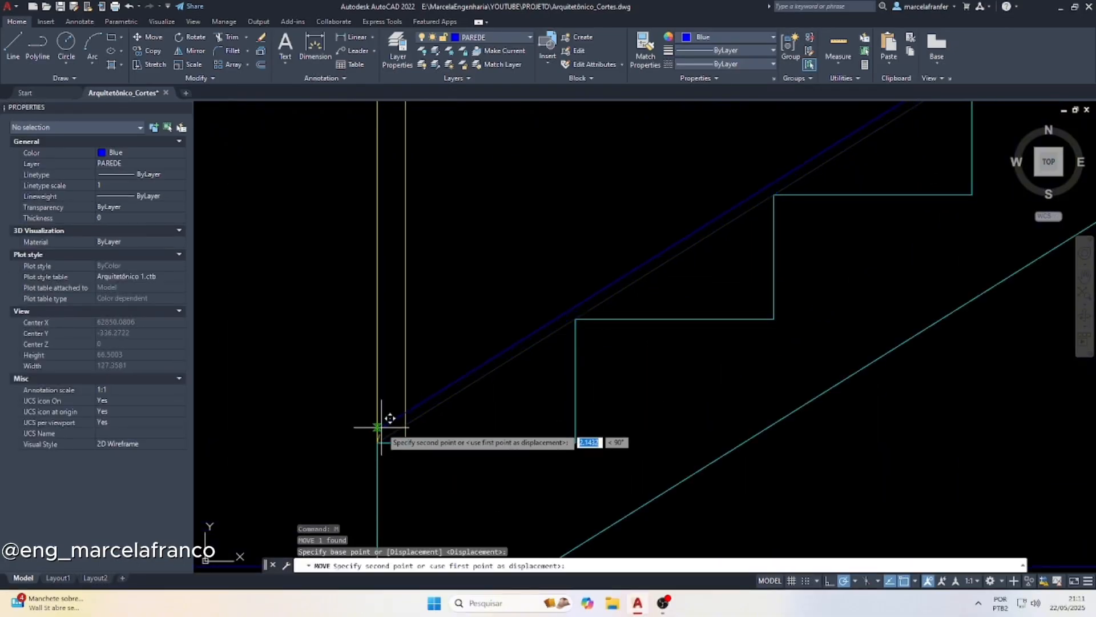
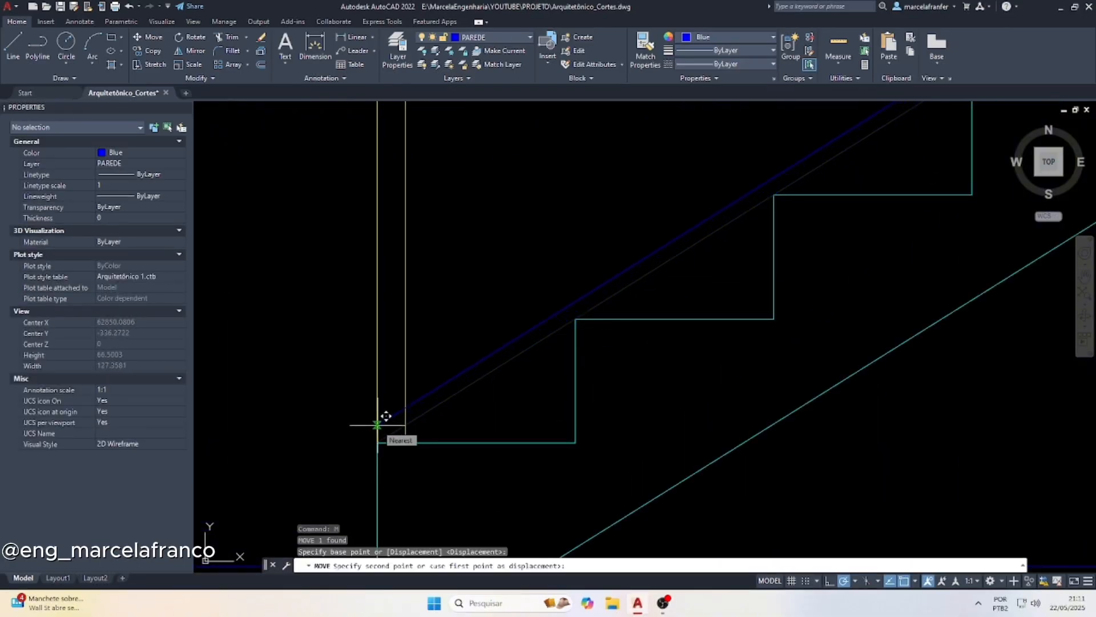
Complete the vertical move of the sloping line above the lower flight's steps with a displacement of 4
type("4")
key("Return")
scroll(365, 457, "down", 5)
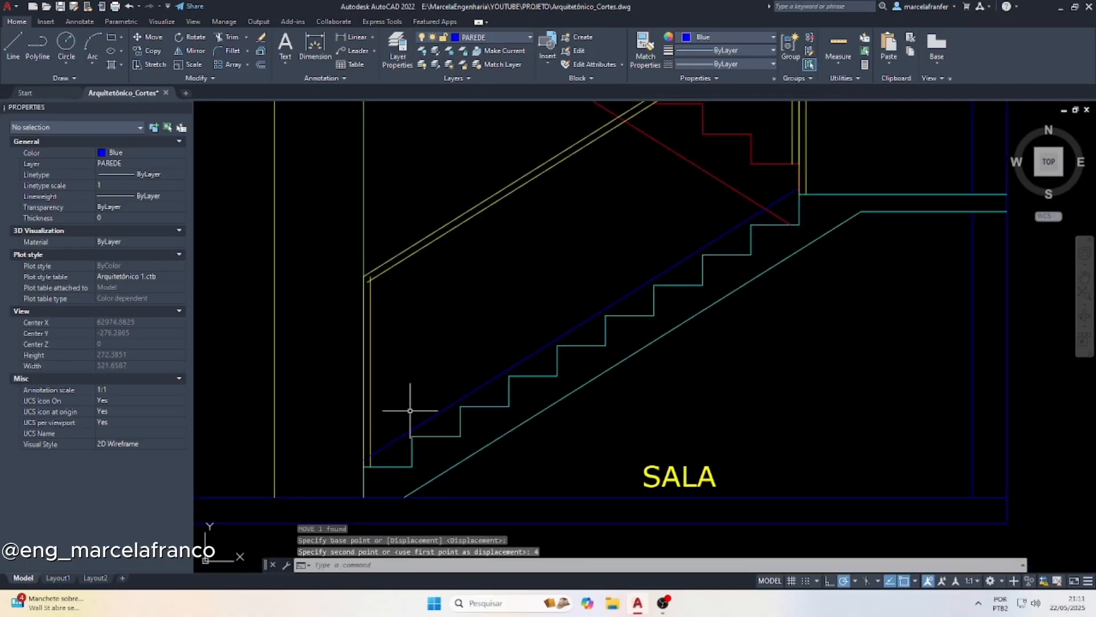
key("Escape")
key("Escape")
Offset the sloping line above the lower flight's steps upward by a distance of 4
scroll(463, 375, "up", 2)
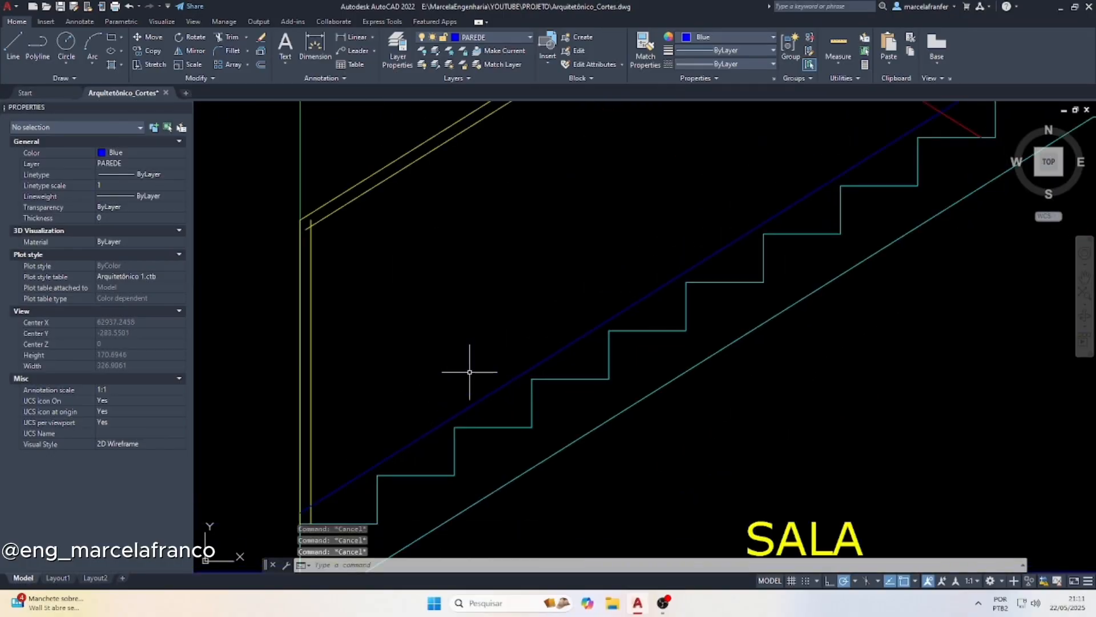
type("o")
key("Return")
key("Return")
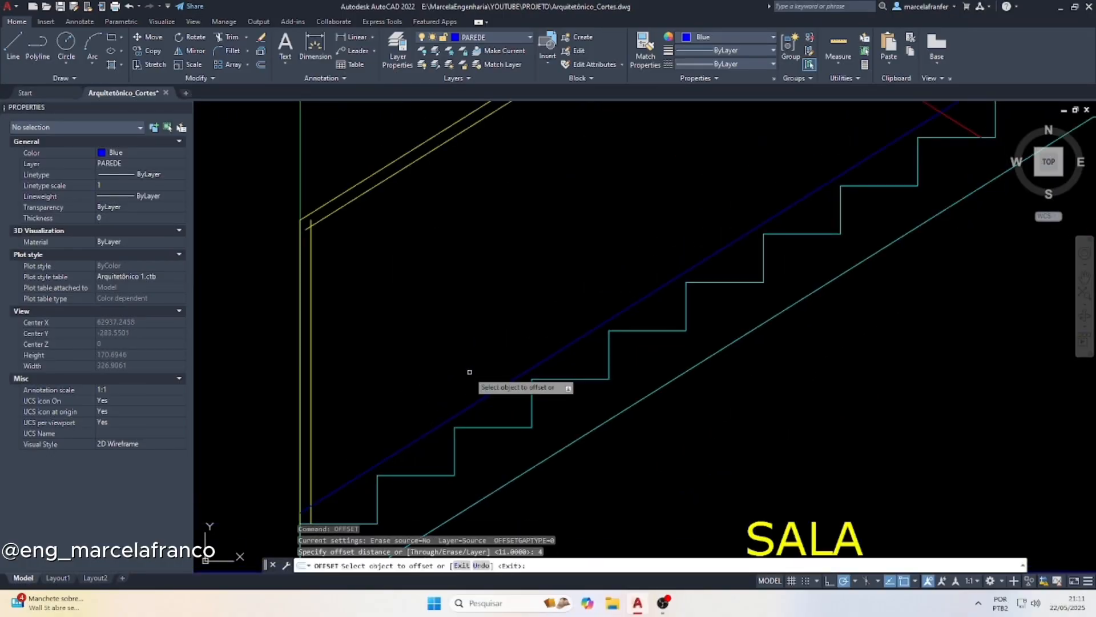
left_click(488, 396)
left_click(473, 329)
scroll(472, 330, "down", 4)
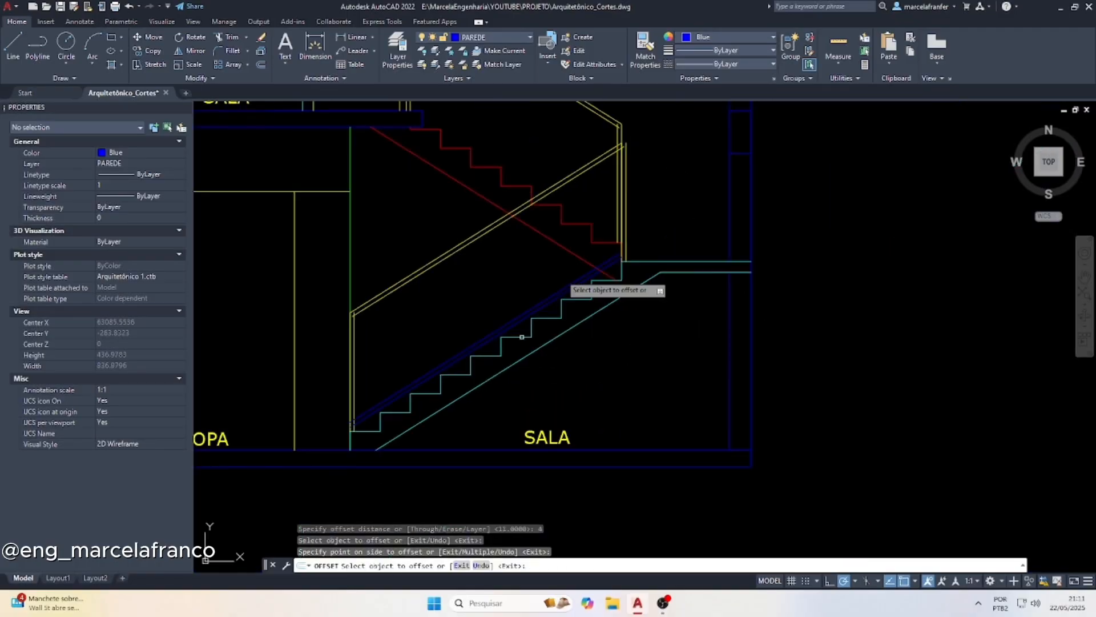
key("Escape")
Match the properties of the yellow inner guardrail vertical onto the two blue sloping rail lines above the lower flight
scroll(344, 393, "up", 2)
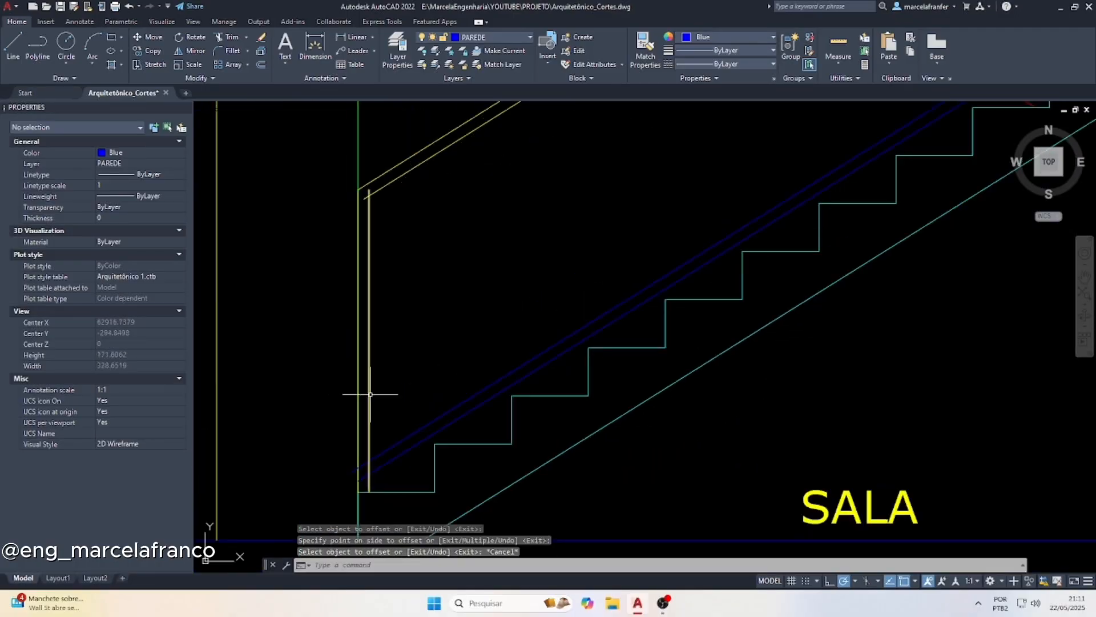
left_click(370, 393)
type("ma")
key("Return")
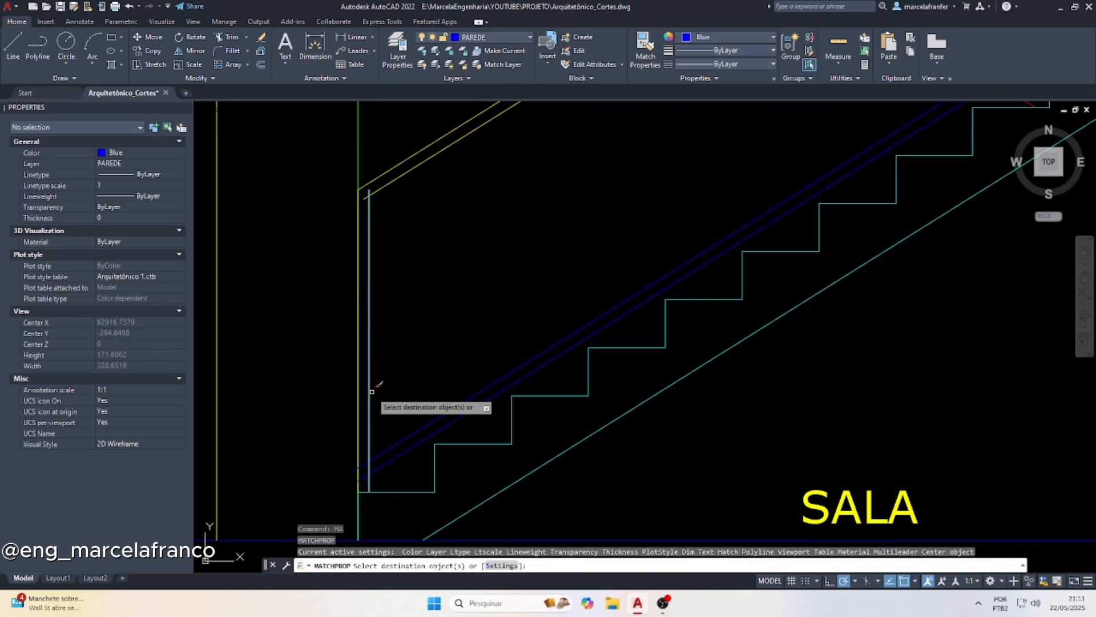
left_click_drag(408, 465, 396, 423)
key("Escape")
key("Escape")
key("Escape")
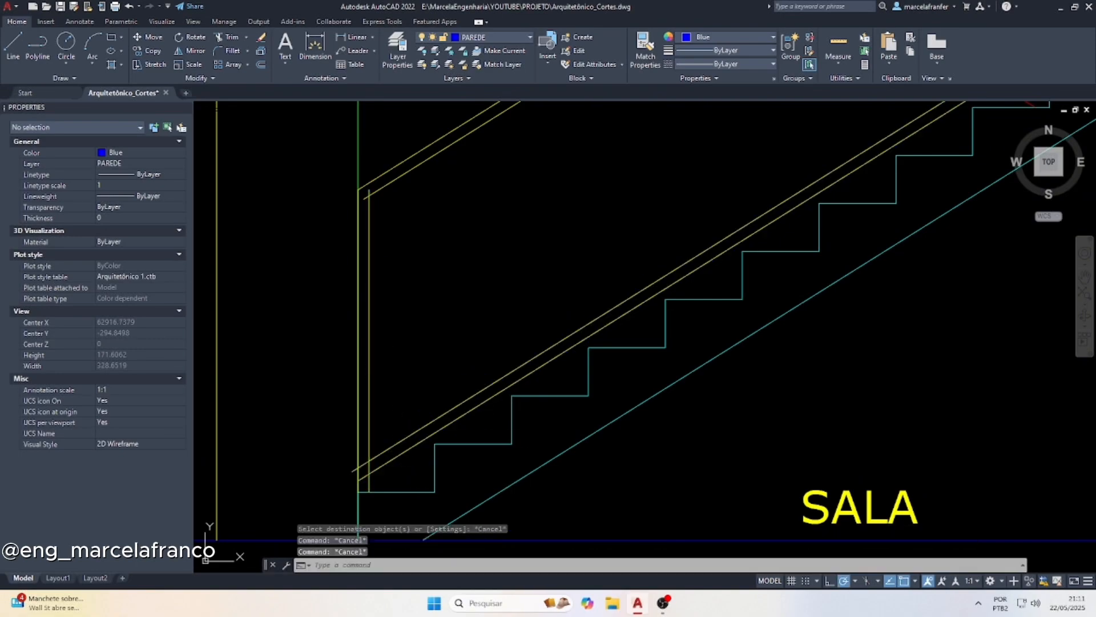
Trim the lower rail's ends at the inner vertical of the bottom post, and the vertical's segment between the two rail lines
type("tr")
key("Return")
scroll(365, 474, "up", 4)
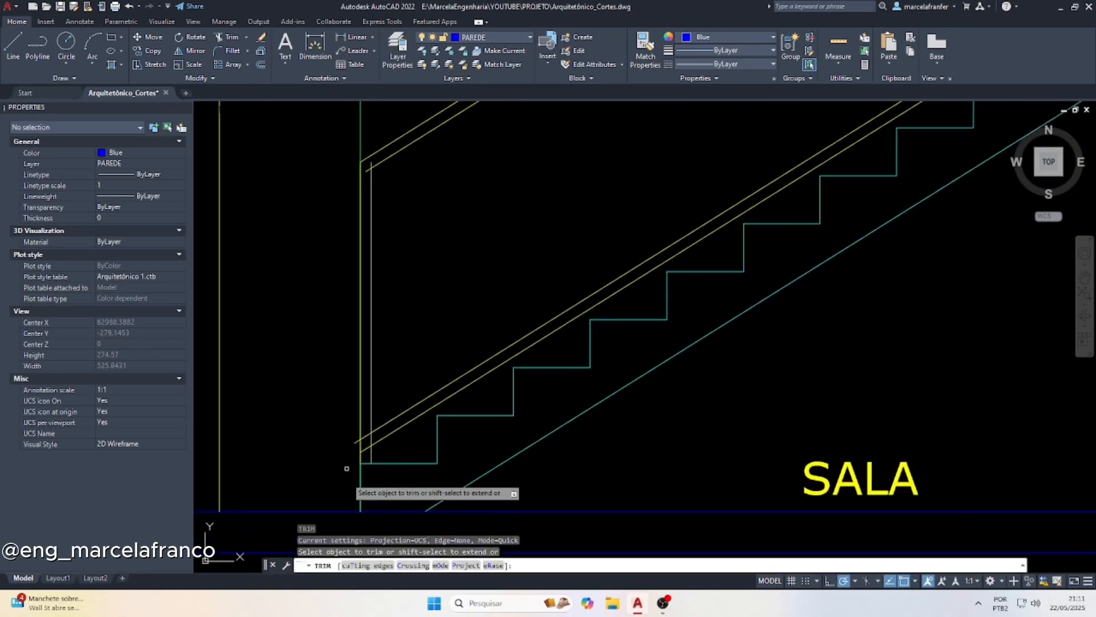
left_click(359, 402)
left_click(353, 428)
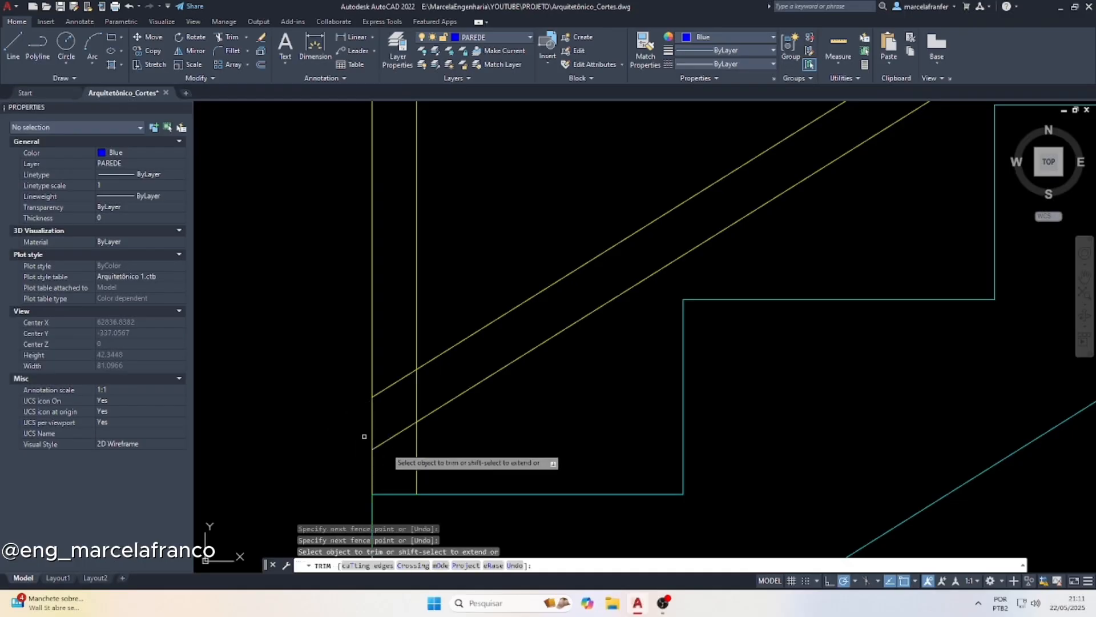
left_click(398, 452)
left_click(407, 348)
left_click(411, 380)
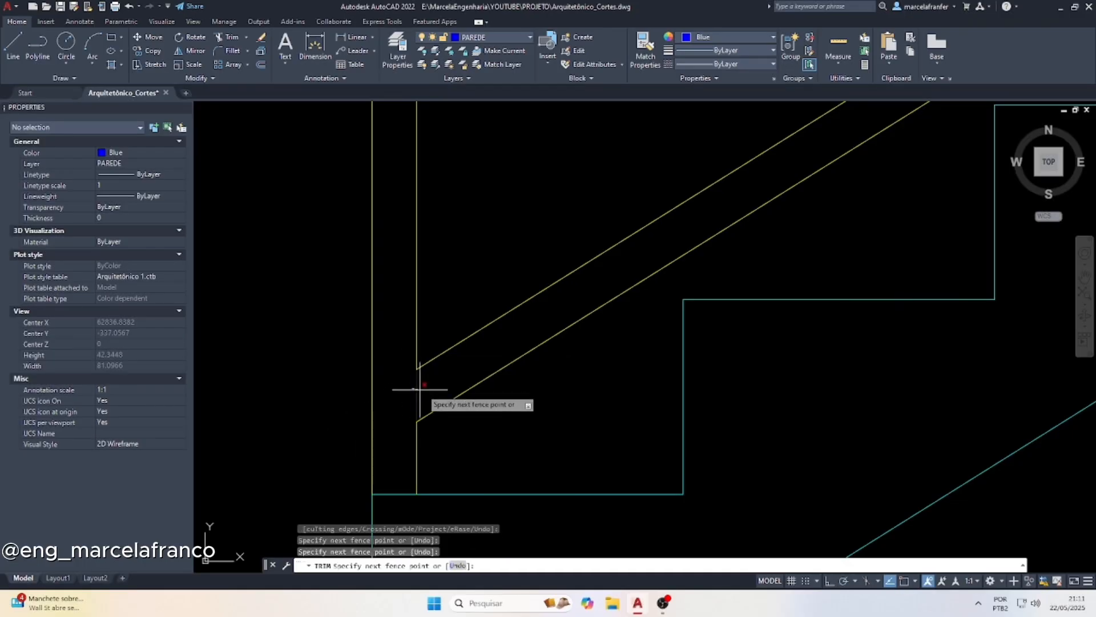
left_click(420, 387)
Trim the overshooting handrail and inner vertical ends at the top corner of the lower flight's first post
scroll(377, 289, "down", 3)
scroll(380, 291, "up", 5)
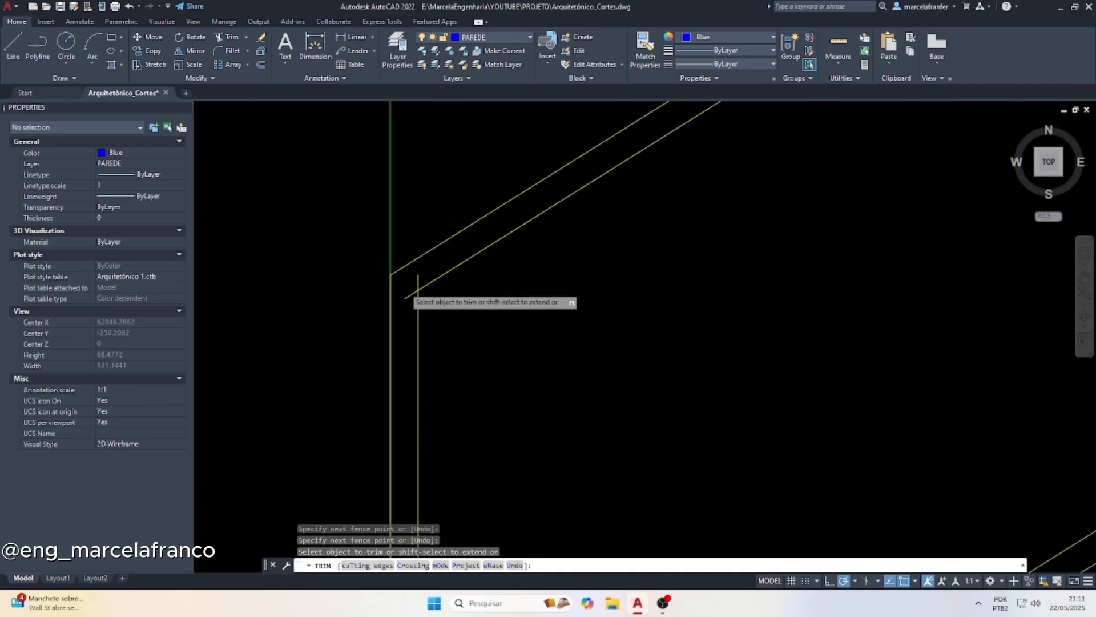
left_click(405, 309)
left_click(421, 269)
scroll(328, 323, "down", 6)
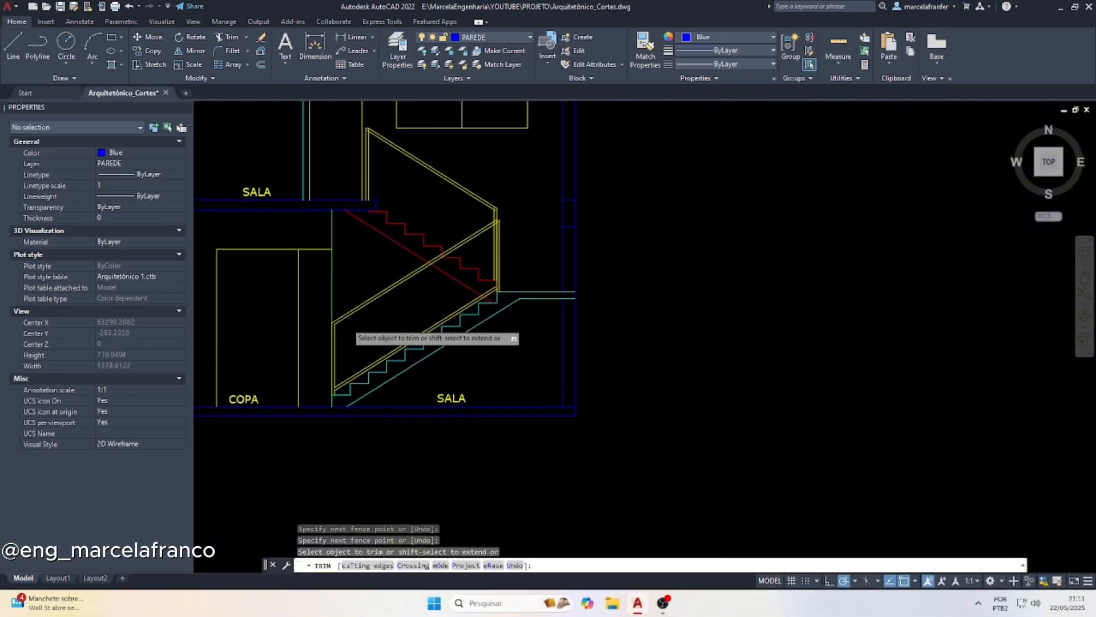
Extend the upper ends of both lower rail lines to the outer guardrail vertical on the landing
scroll(472, 228, "up", 1)
scroll(491, 237, "up", 5)
scroll(548, 371, "up", 4)
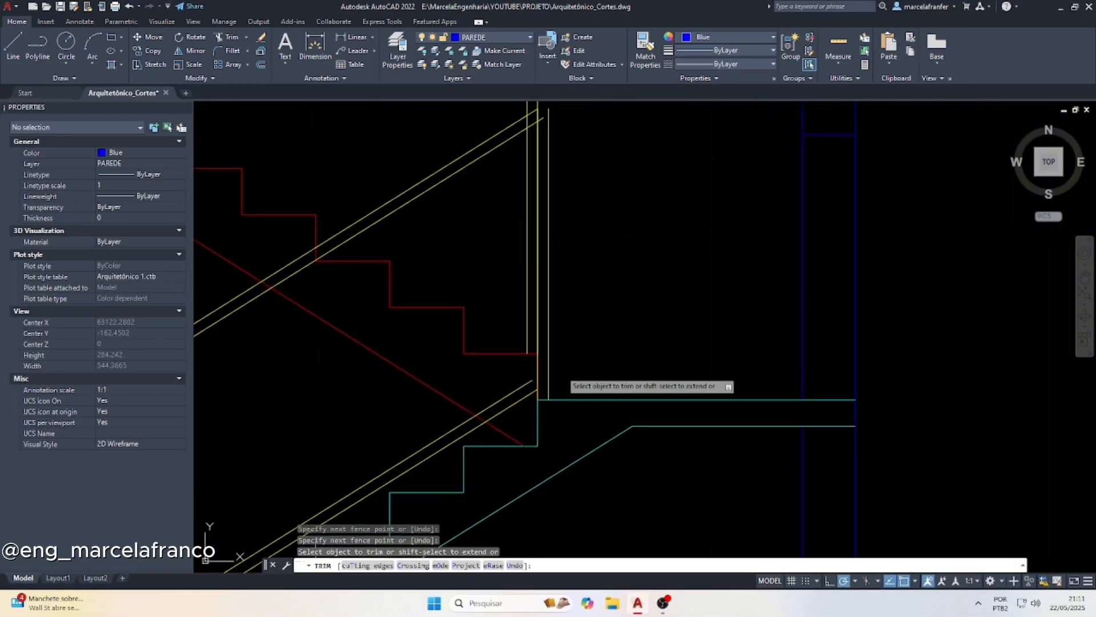
key("Escape")
left_click(538, 365)
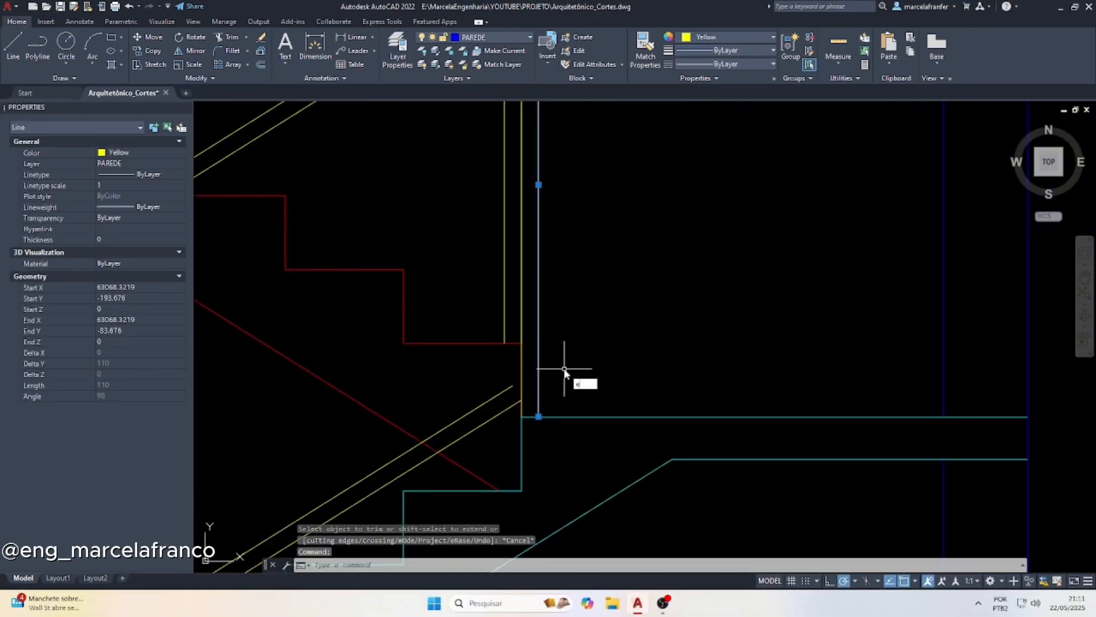
type("ex")
key("Return")
left_click(498, 420)
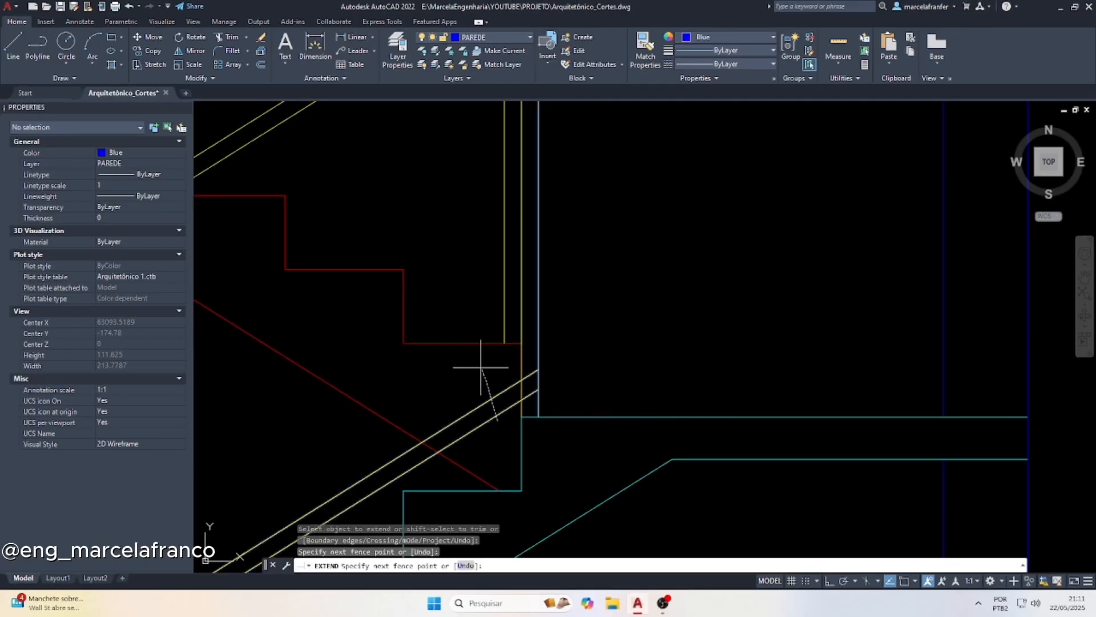
left_click(482, 367)
key("Escape")
key("Escape")
Trim the lower rail ends past the landing post's inner vertical, and the vertical's segment between the rail lines
type("tr")
key("Return")
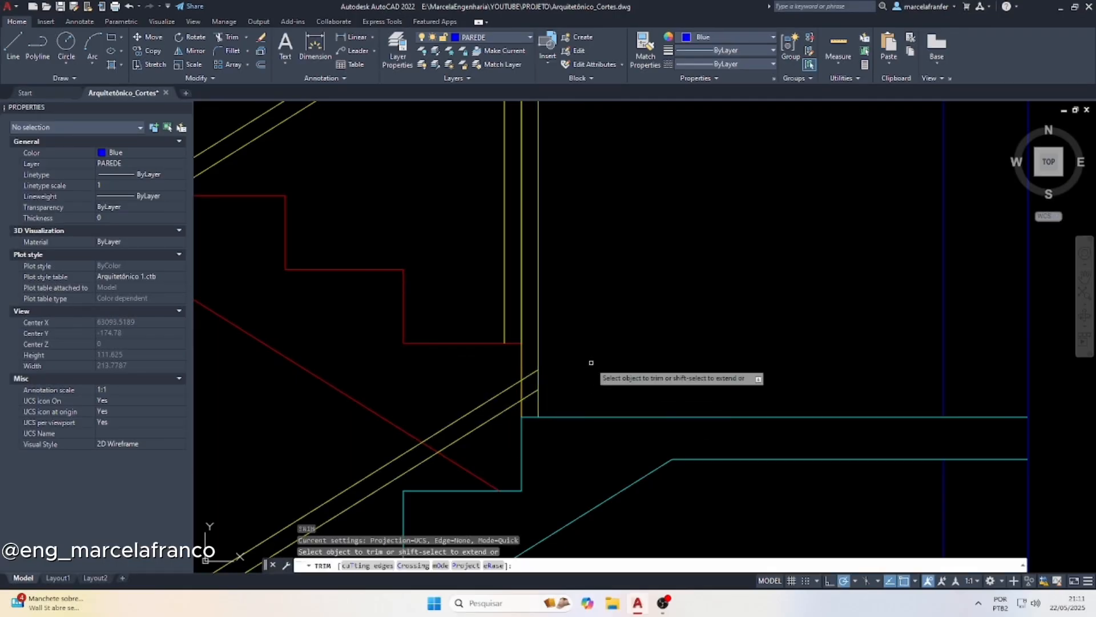
scroll(536, 394, "up", 4)
left_click_drag(519, 422, 511, 320)
left_click(497, 397)
scroll(499, 403, "down", 5)
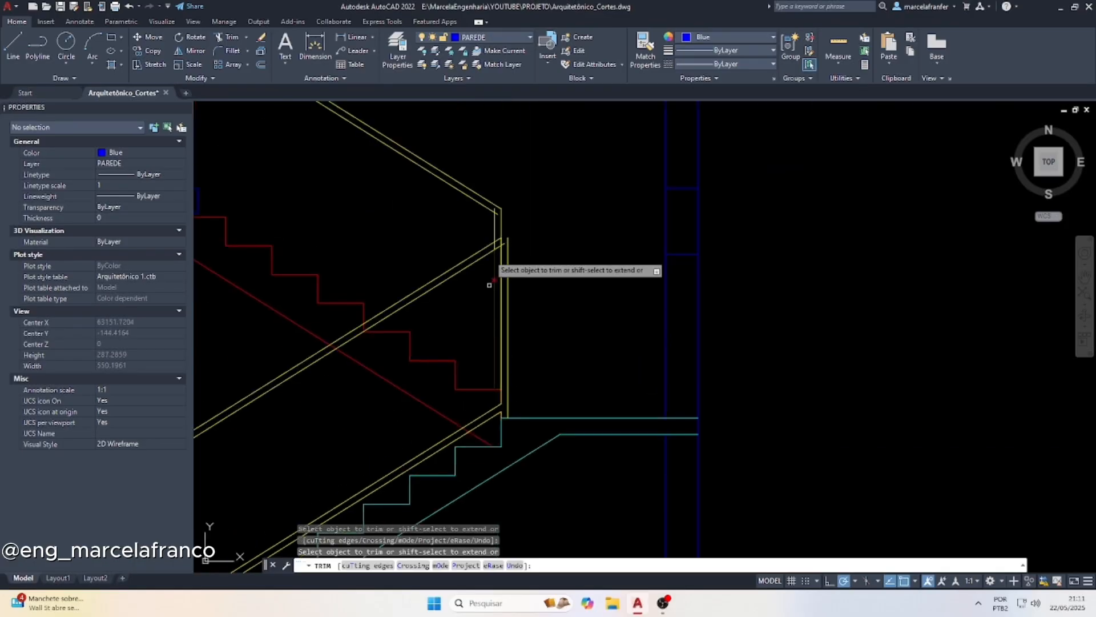
Fillet the lower flight's upper handrail line with the landing post's outer vertical using radius 0
scroll(514, 243, "up", 3)
key("Escape")
key("Escape")
key("Escape")
type("f")
key("Return")
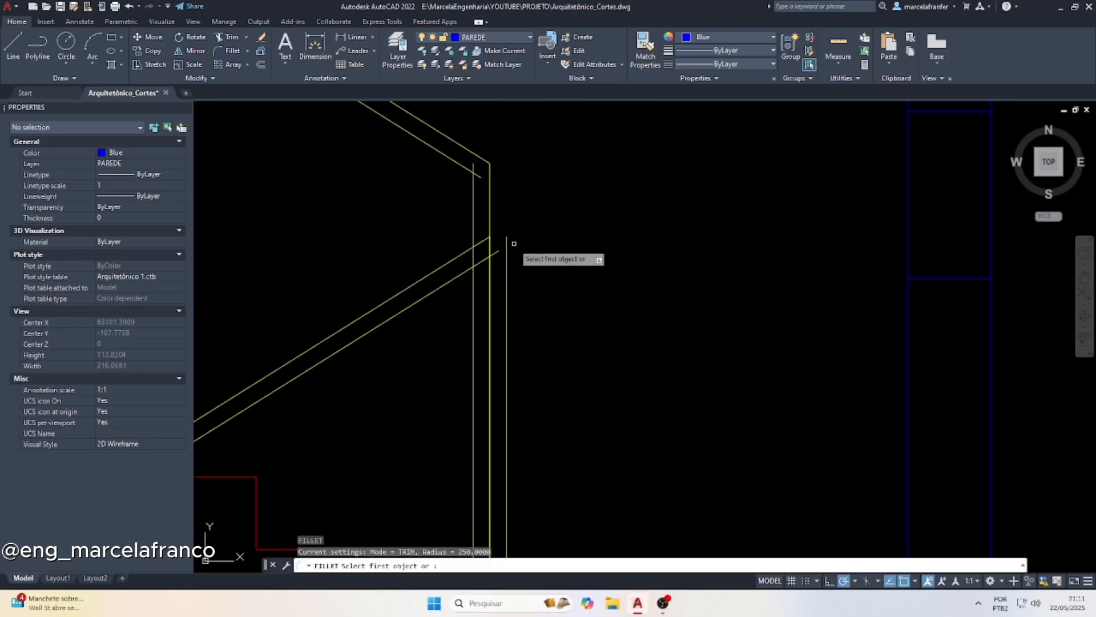
type("r")
key("Return")
type("0")
key("Return")
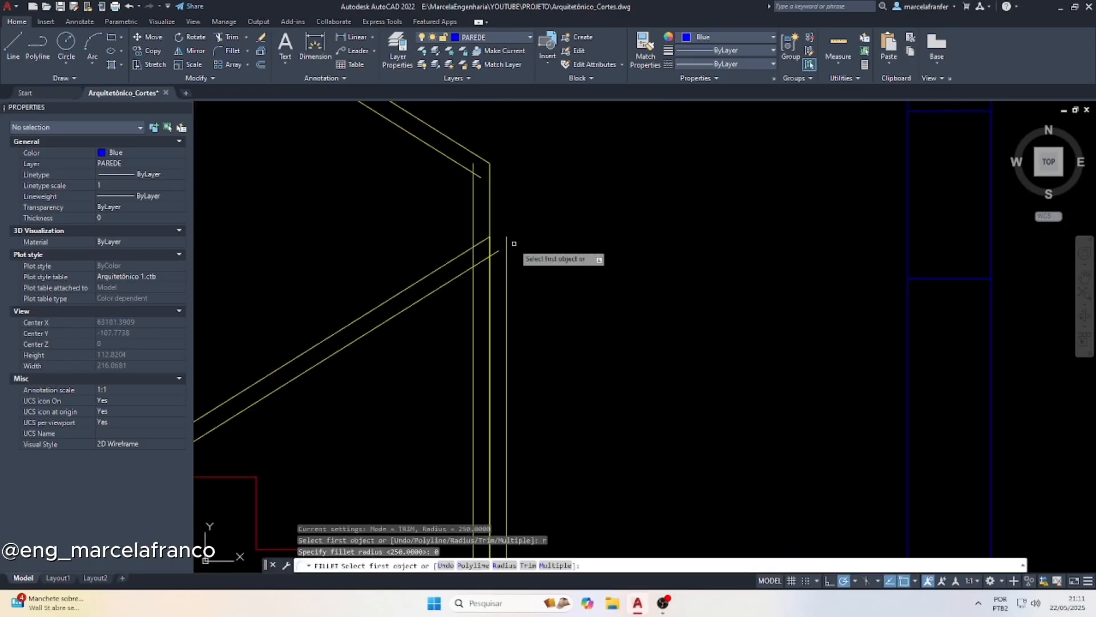
left_click(478, 249)
left_click(507, 255)
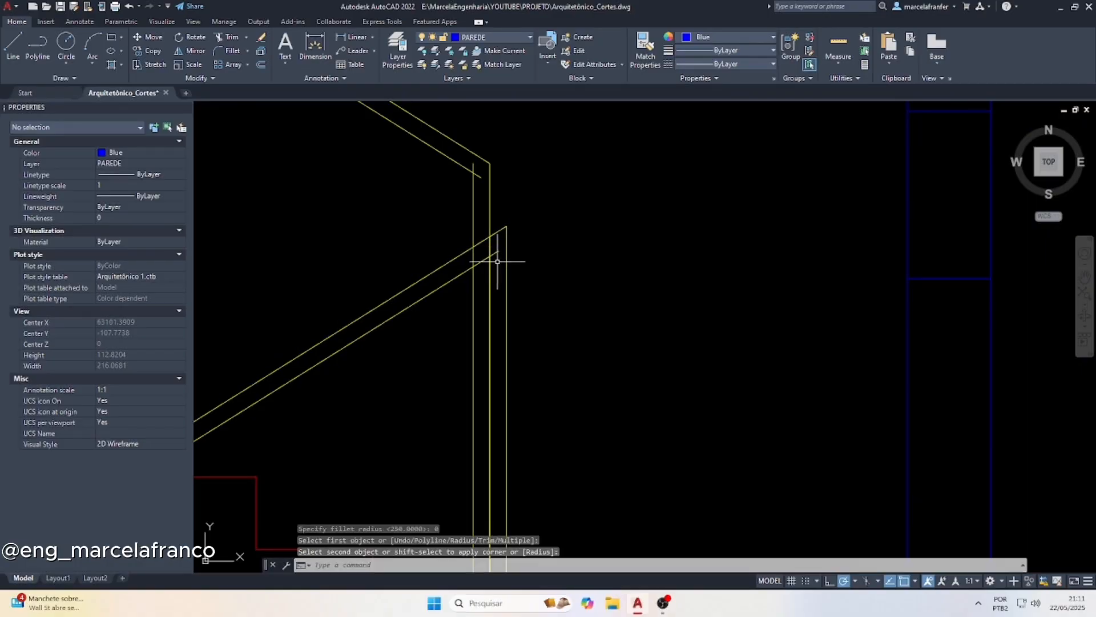
scroll(505, 242, "up", 2)
key("Escape")
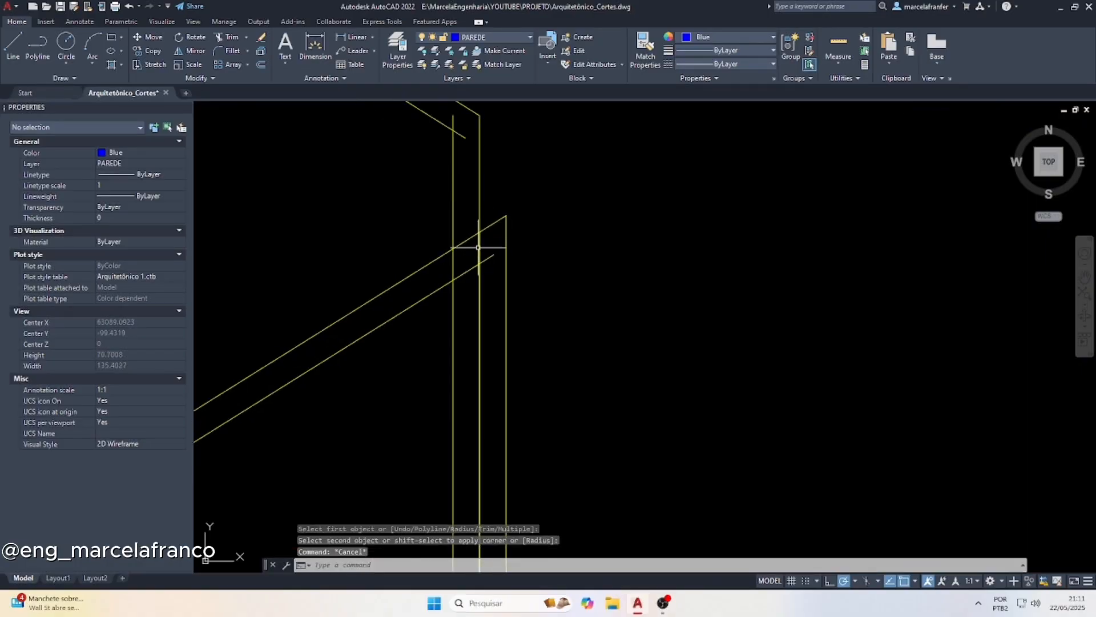
Stretch the top end of the landing post's inner vertical down to the handrail's lower sloping line
scroll(478, 265, "down", 4)
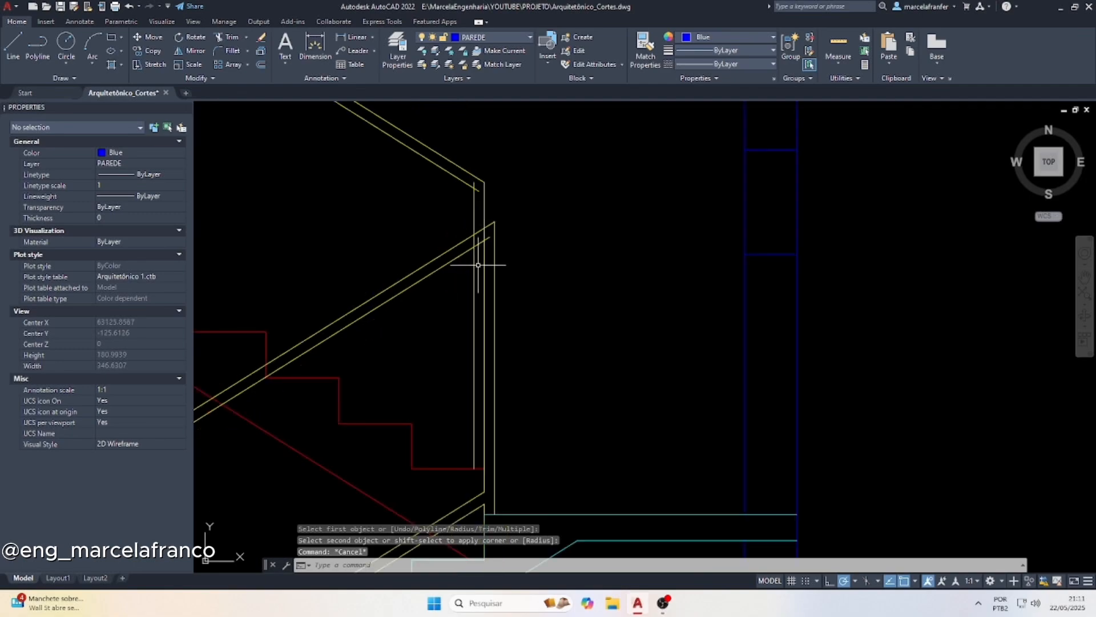
left_click(484, 472)
scroll(479, 215, "up", 3)
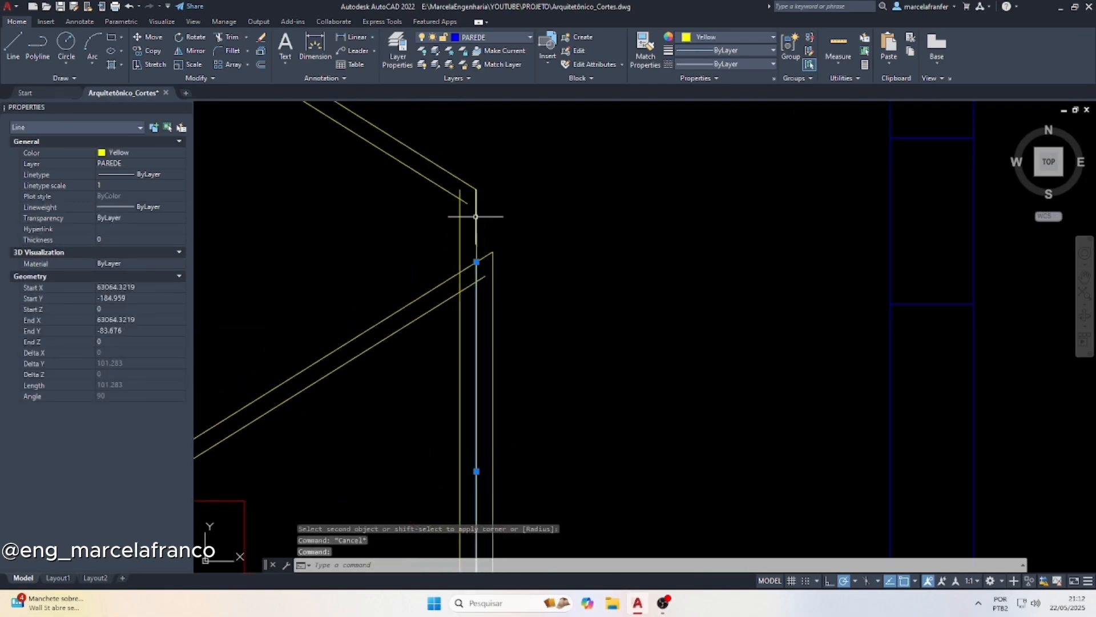
left_click(473, 270)
left_click(473, 289)
Shorten the upper end of the handrail's lower sloping line to the top of the landing post's inner vertical
scroll(484, 290, "up", 2)
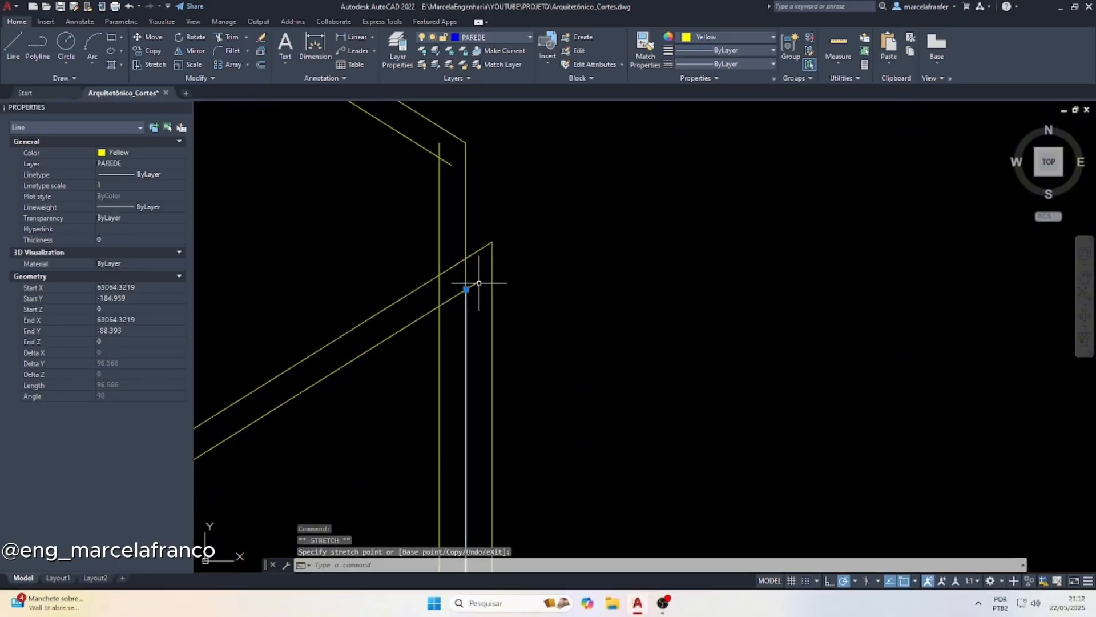
left_click(478, 282)
left_click(480, 281)
left_click(466, 290)
key("Escape")
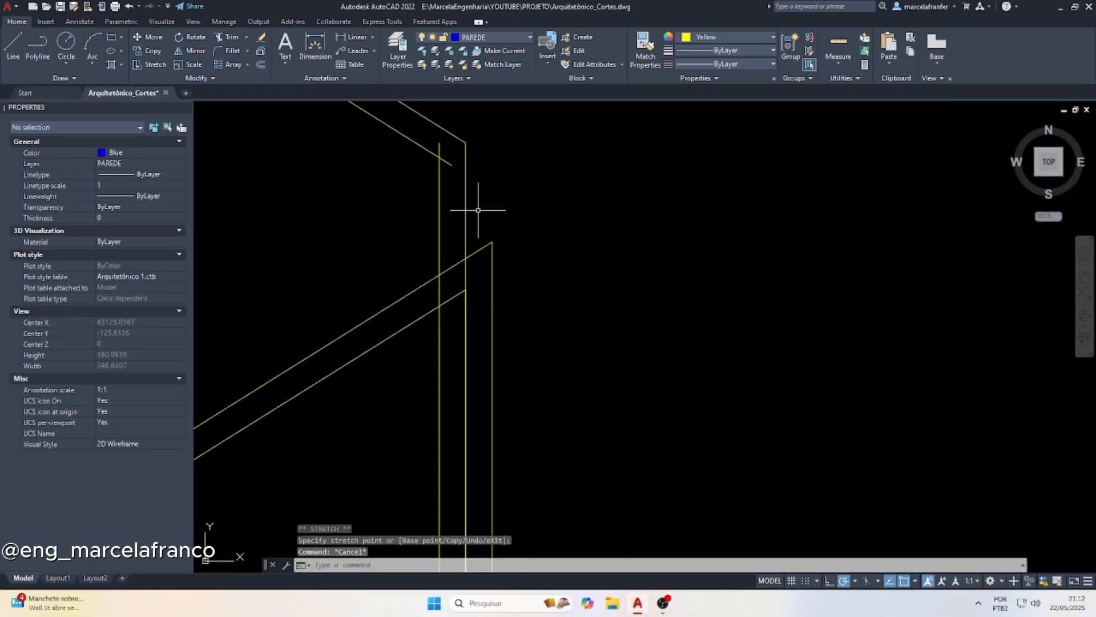
Trim the upper flight's outer guardrail vertical where it crosses the lower handrail, and erase its overlapping leftover segment below
left_click(478, 208)
left_click(454, 204)
key("Escape")
type("tr")
key("Return")
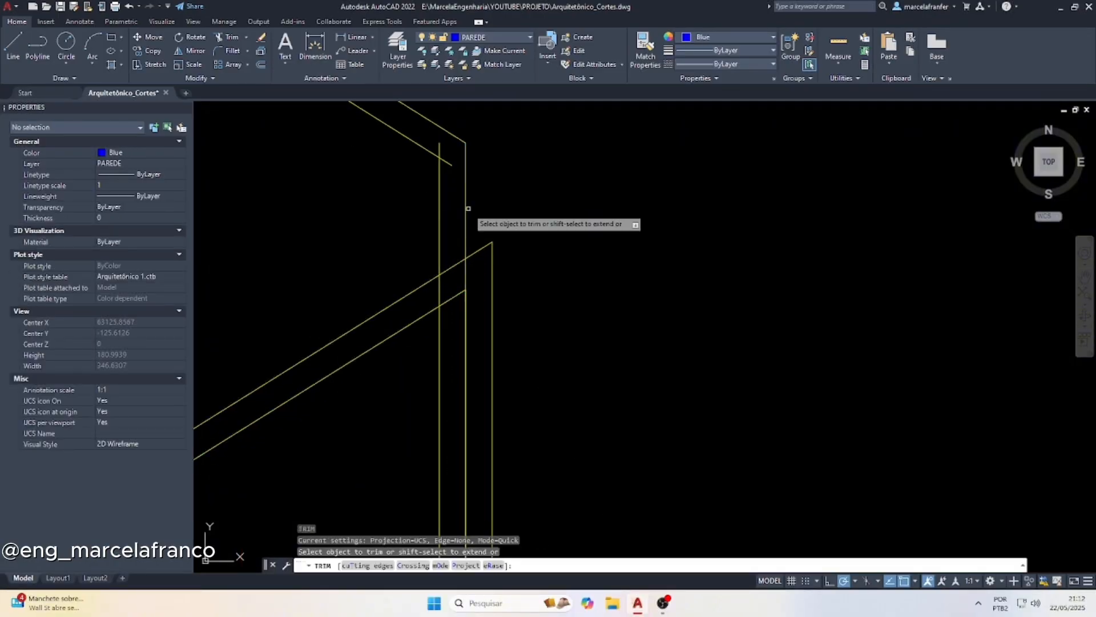
key("Escape")
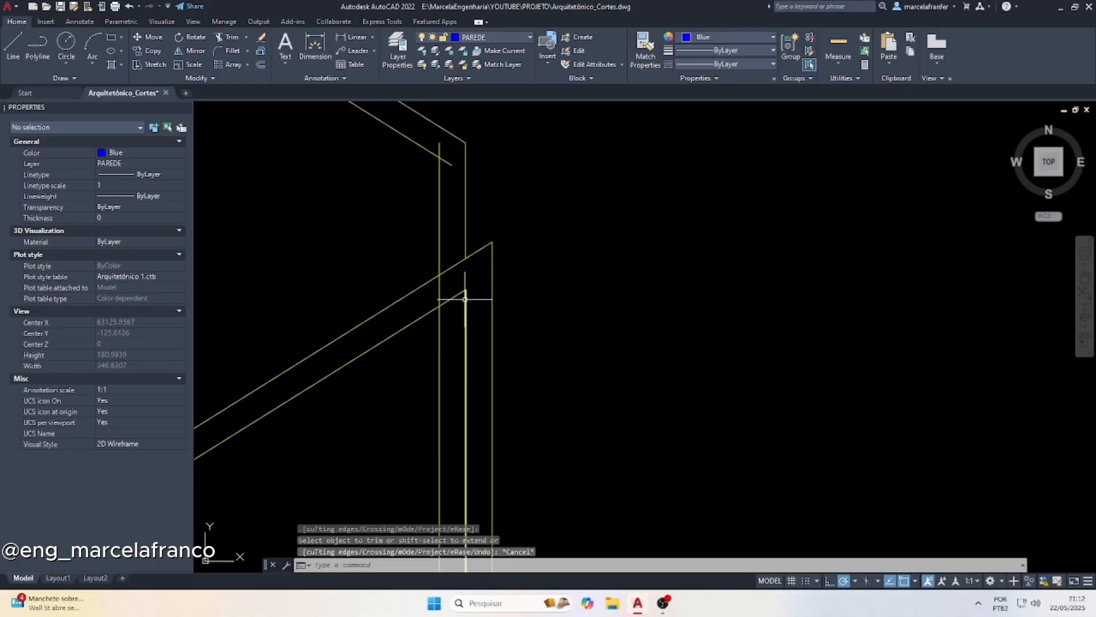
left_click(465, 296)
key("Delete")
middle_click_drag(466, 297, 428, 236)
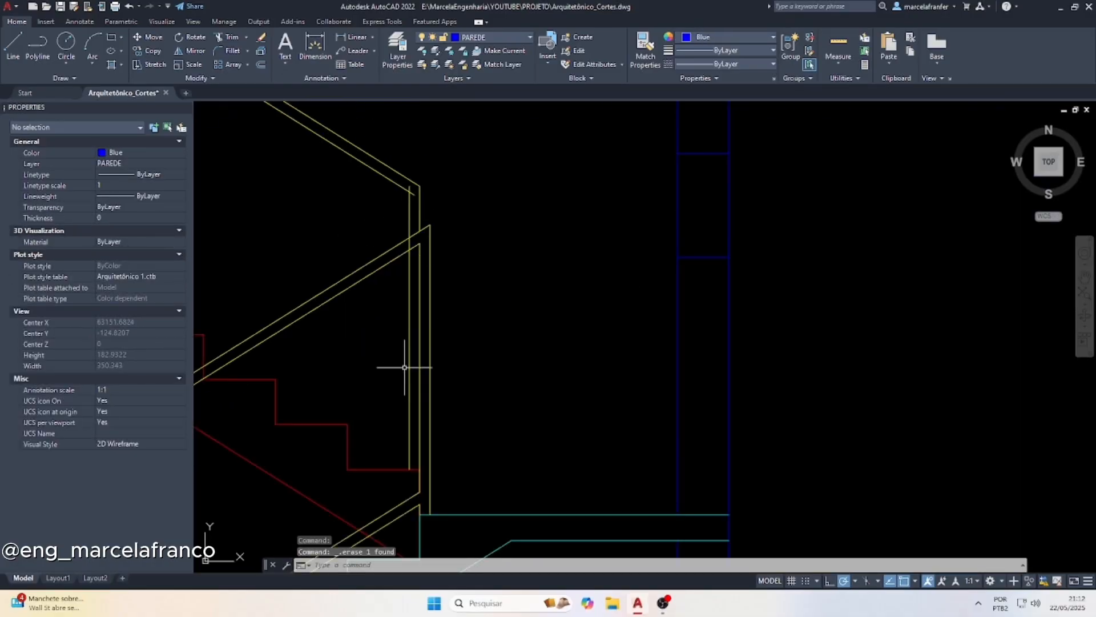
Trim the segment of the upper flight's inner guardrail vertical lying between the two lines of the lower handrail
scroll(474, 297, "down", 2)
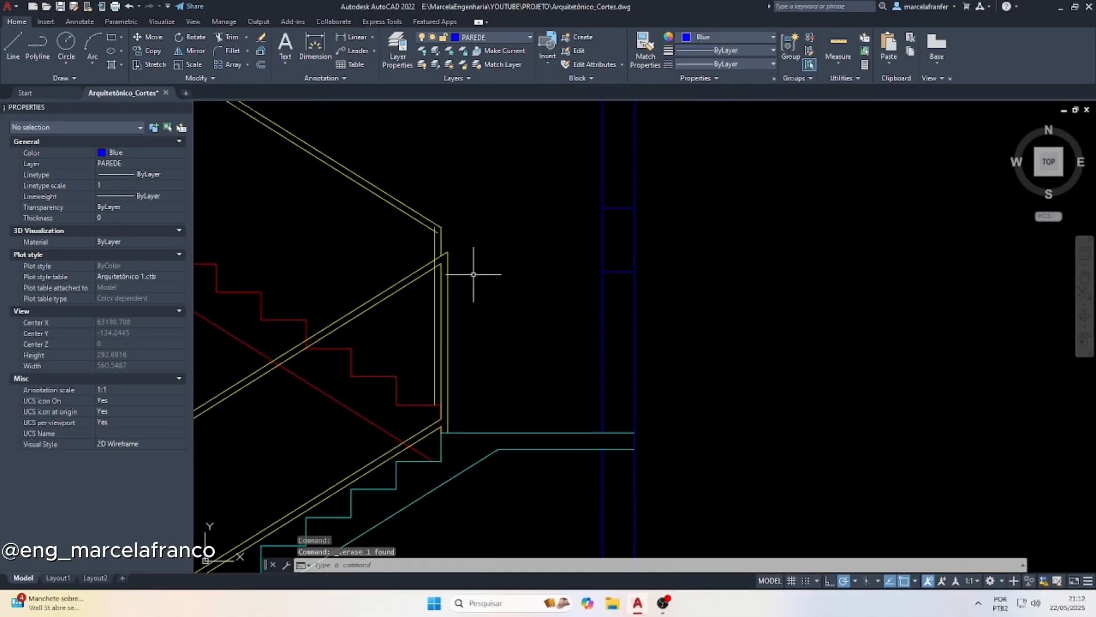
scroll(523, 251, "down", 2)
scroll(464, 270, "up", 4)
key("Escape")
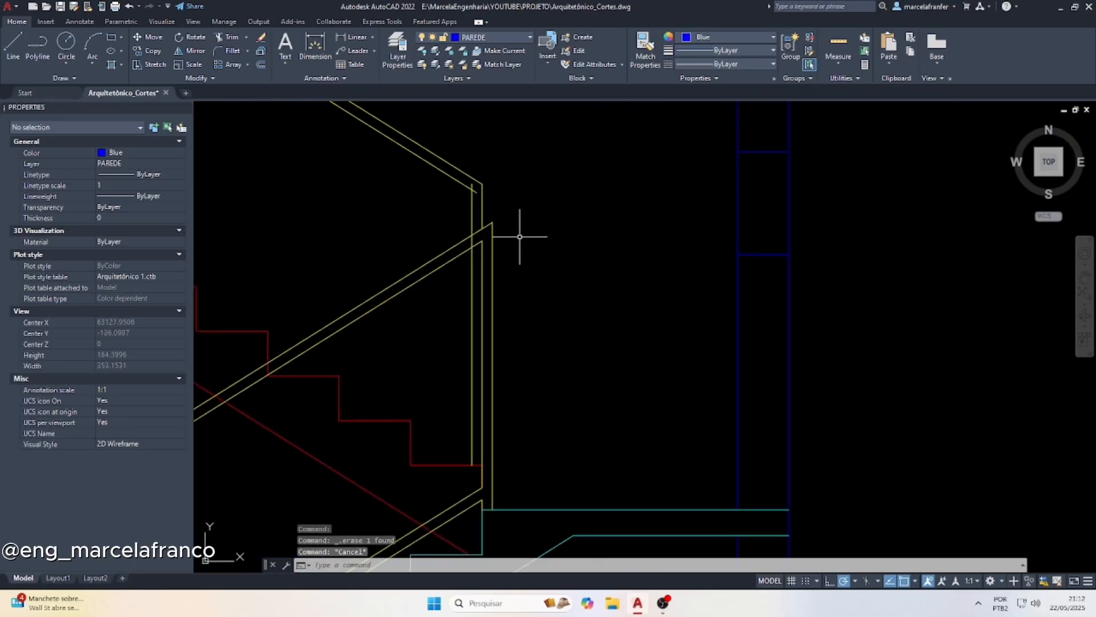
type("tr")
key("Return")
scroll(477, 243, "up", 4)
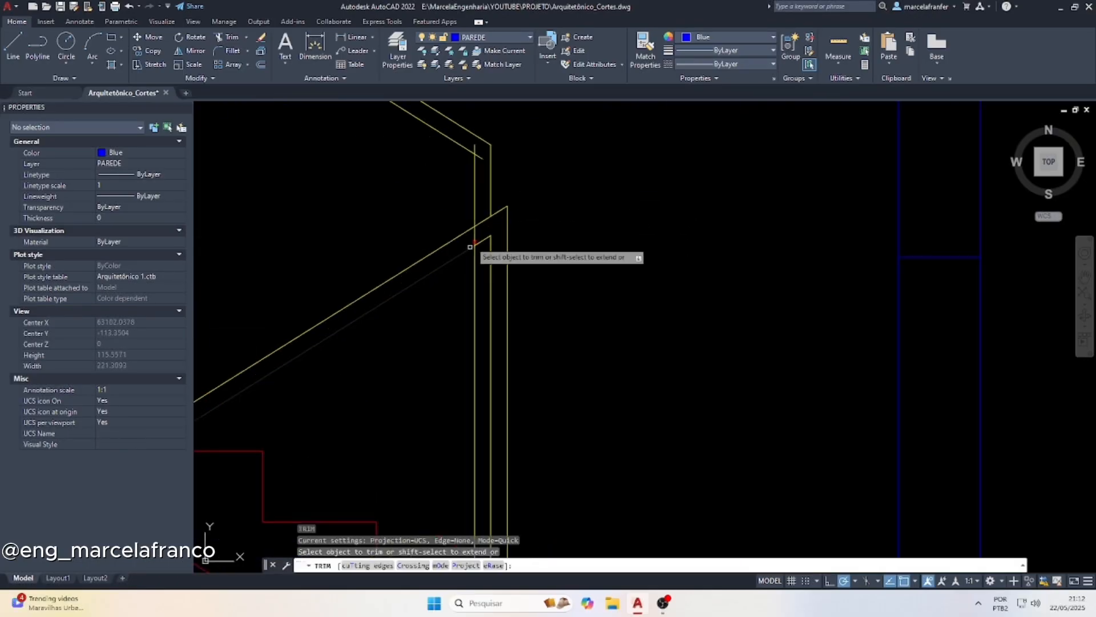
scroll(490, 238, "down", 4)
Trim the overshooting handrail and inner vertical ends at the lower corner of the upper flight's guardrail
scroll(501, 267, "up", 8)
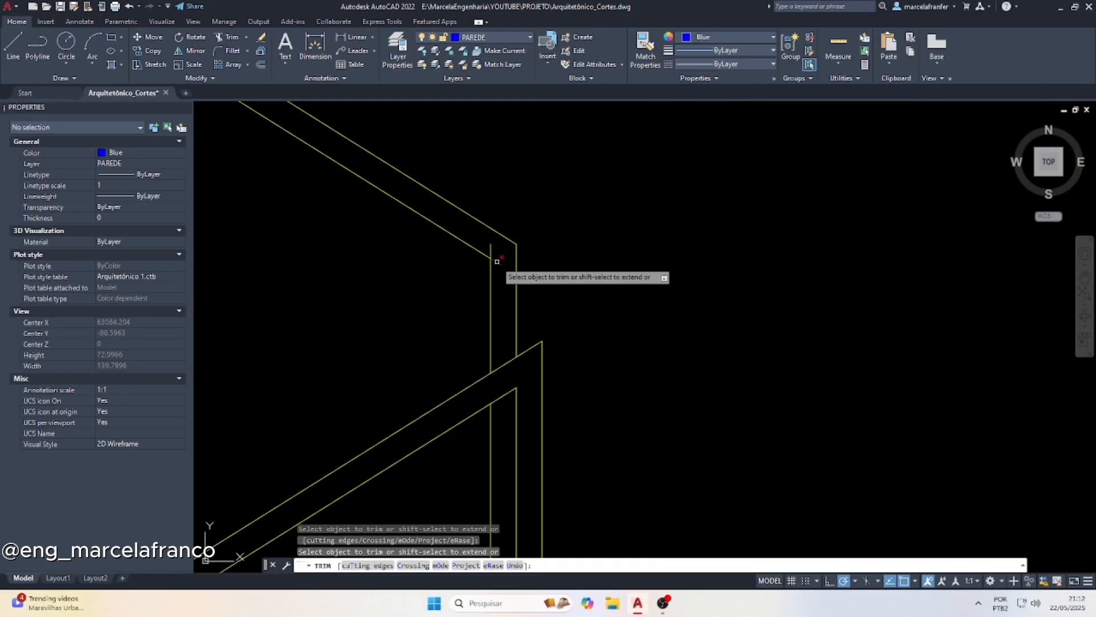
left_click(503, 272)
key("Return")
Trim the overshooting inner vertical and lower handrail line at the top corner of the upper flight's guardrail
scroll(628, 343, "down", 8)
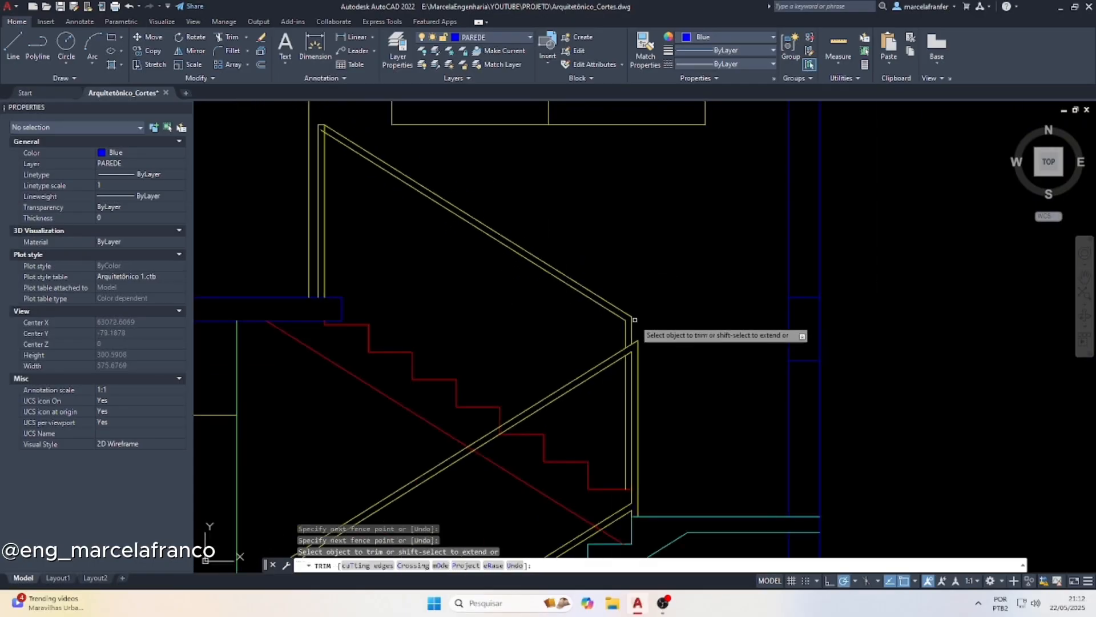
scroll(497, 199, "up", 4)
scroll(517, 256, "up", 4)
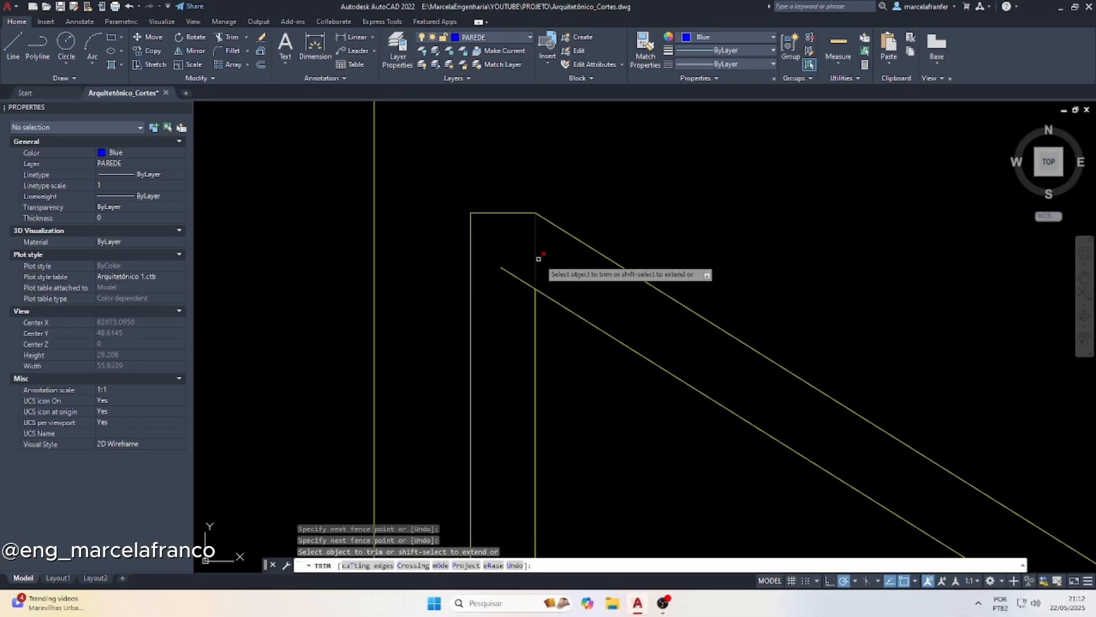
left_click(535, 255)
left_click(503, 269)
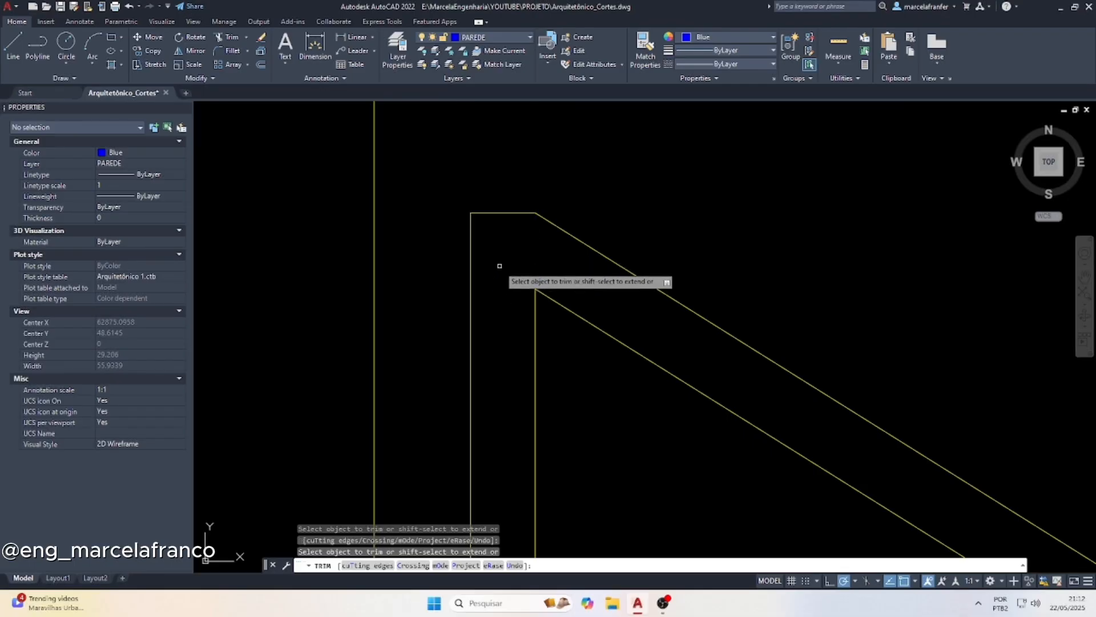
Draw a line along the upper flight's red step nosings, from its bottom end at the guardrail vertical up to the topmost step
key("Escape")
scroll(490, 228, "down", 10)
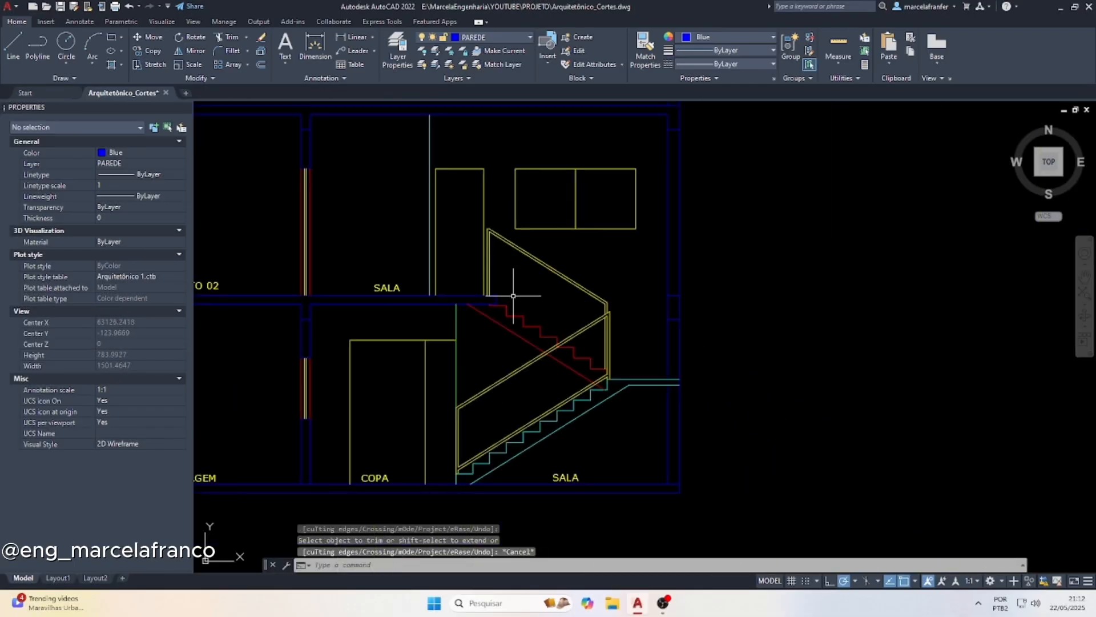
scroll(560, 333, "down", 5)
scroll(571, 283, "up", 3)
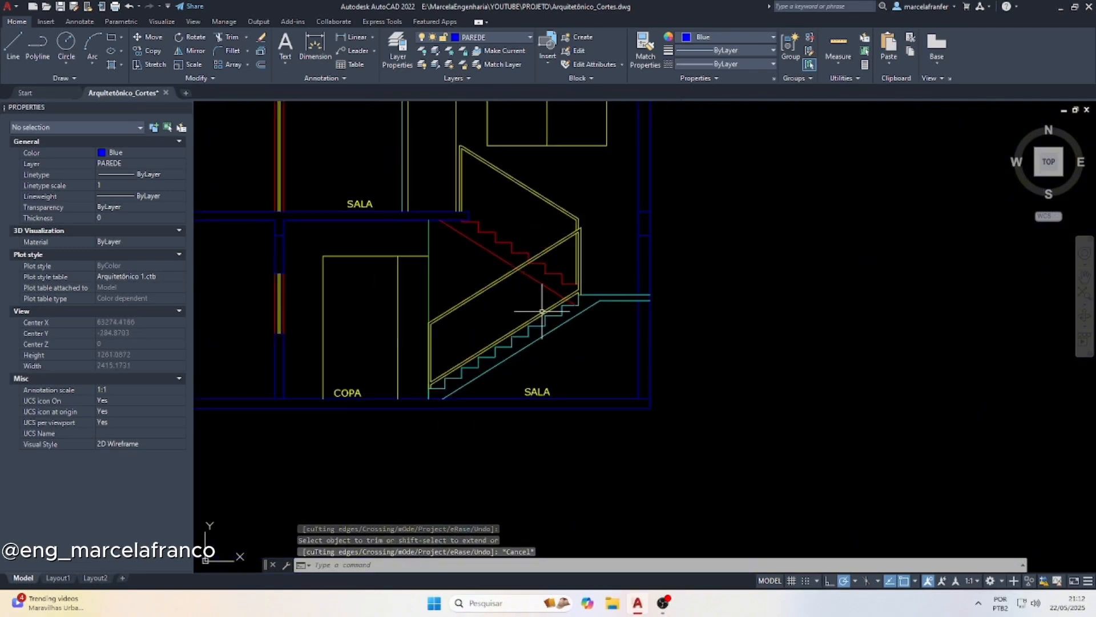
key("Escape")
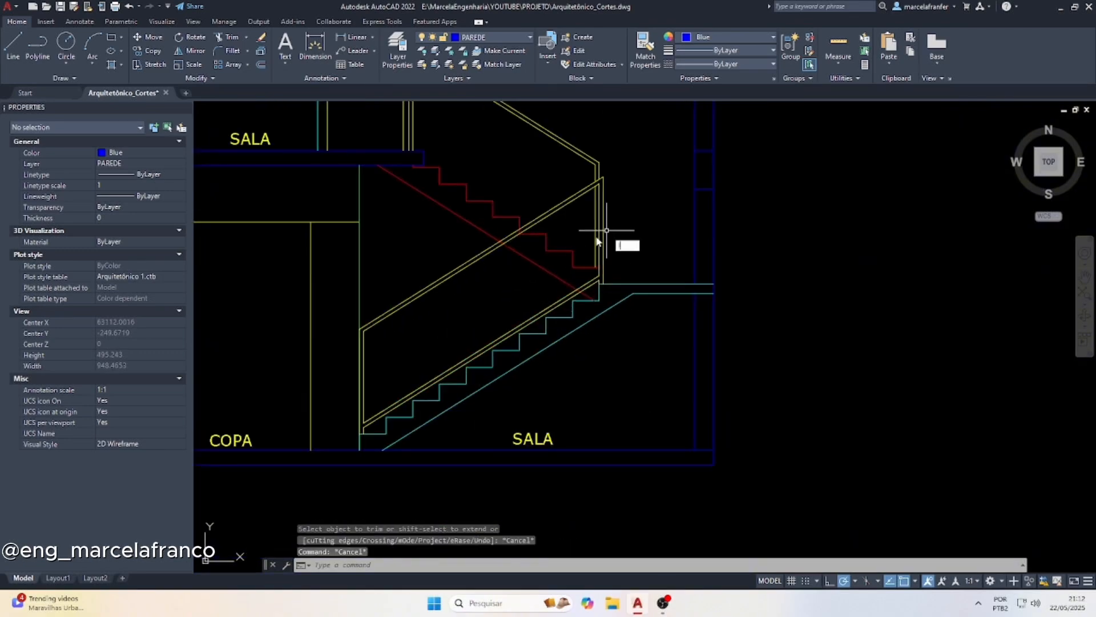
key("l")
key("space")
scroll(609, 262, "up", 4)
left_click(575, 266)
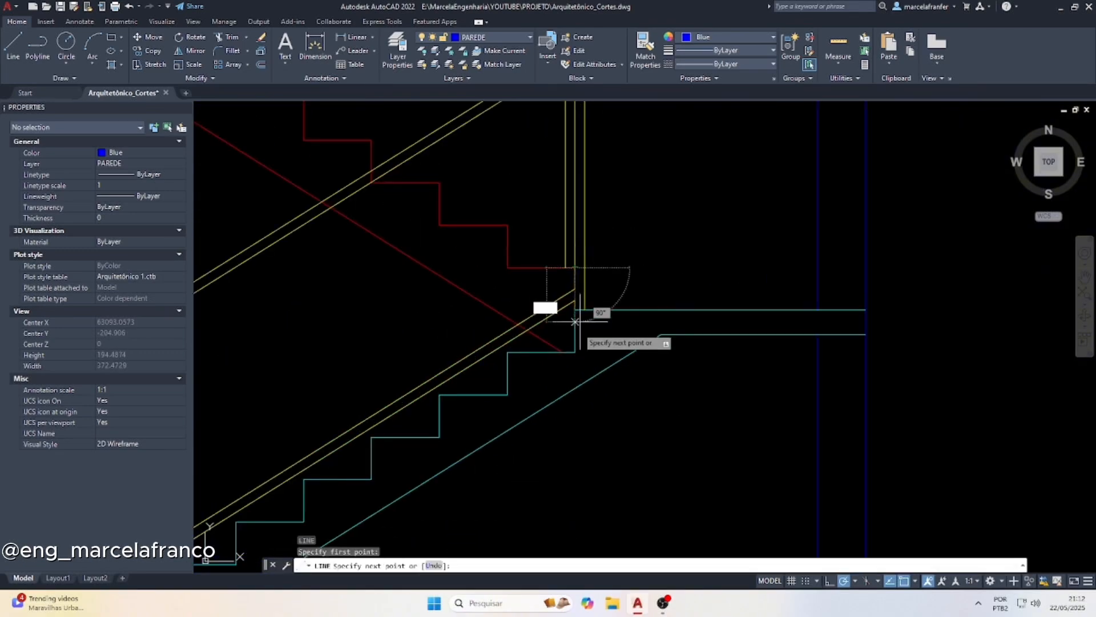
scroll(575, 322, "down", 4)
key("Escape")
scroll(420, 202, "up", 3)
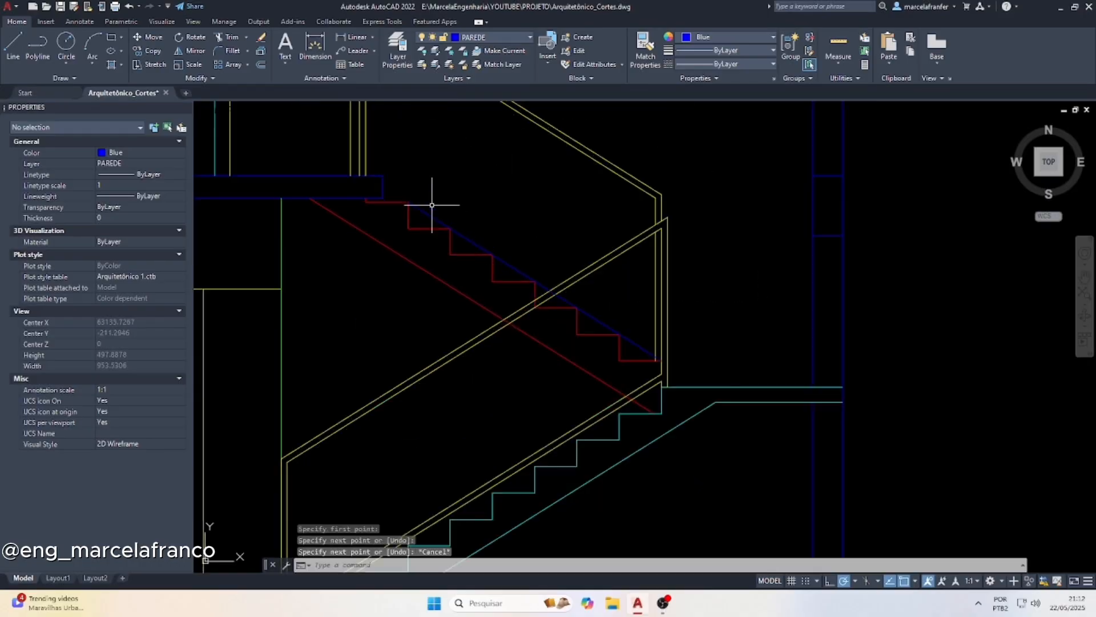
Extend the nosing line up to the top edge of the upper floor slab
left_click(371, 169)
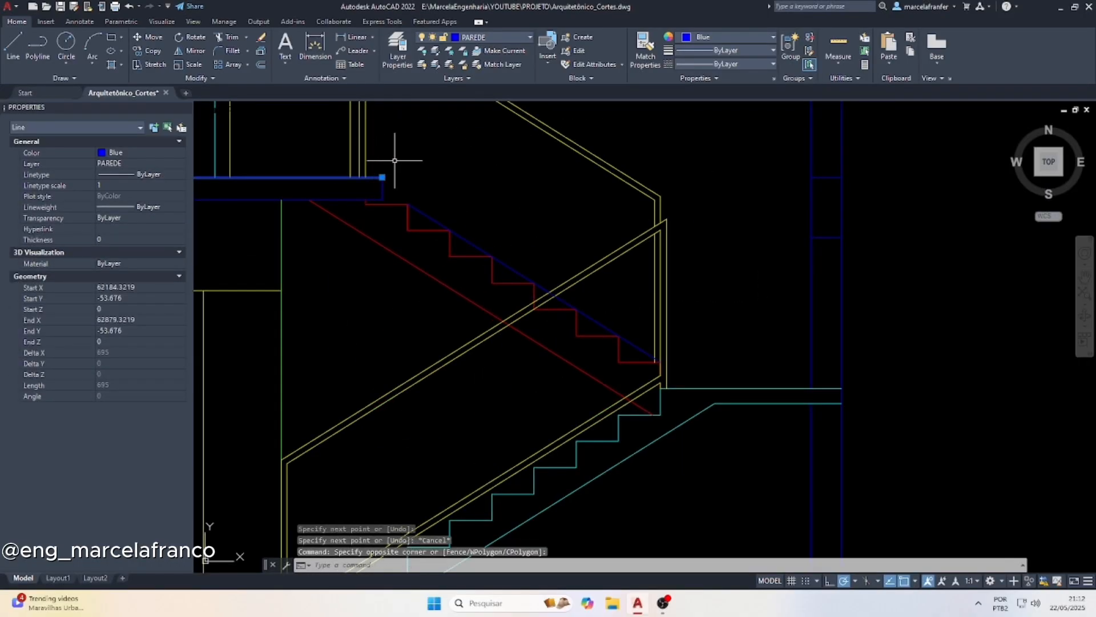
type("x")
key("Return")
left_click(428, 216)
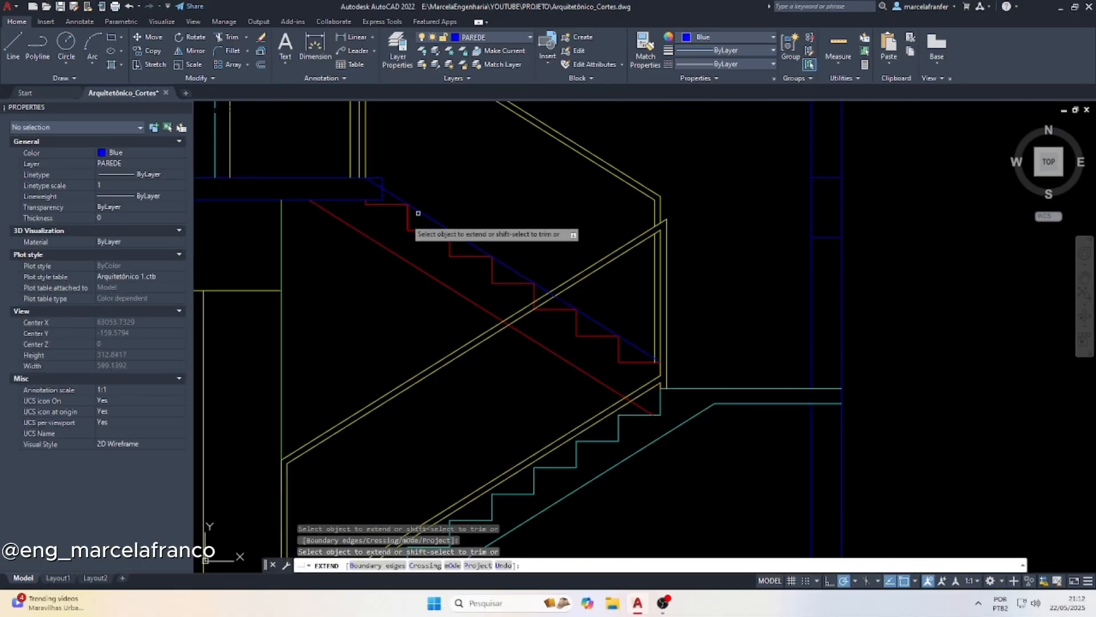
key("Escape")
Match the nosing line's properties to those of the upper flight's yellow handrail
left_click(580, 145)
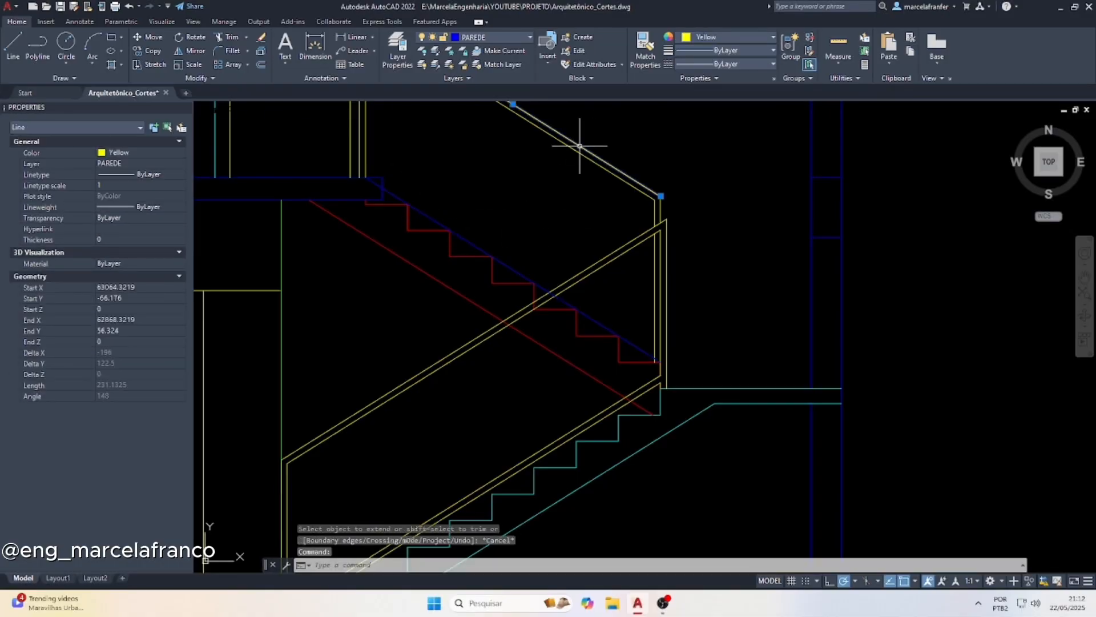
type("ma")
key("Return")
left_click(517, 268)
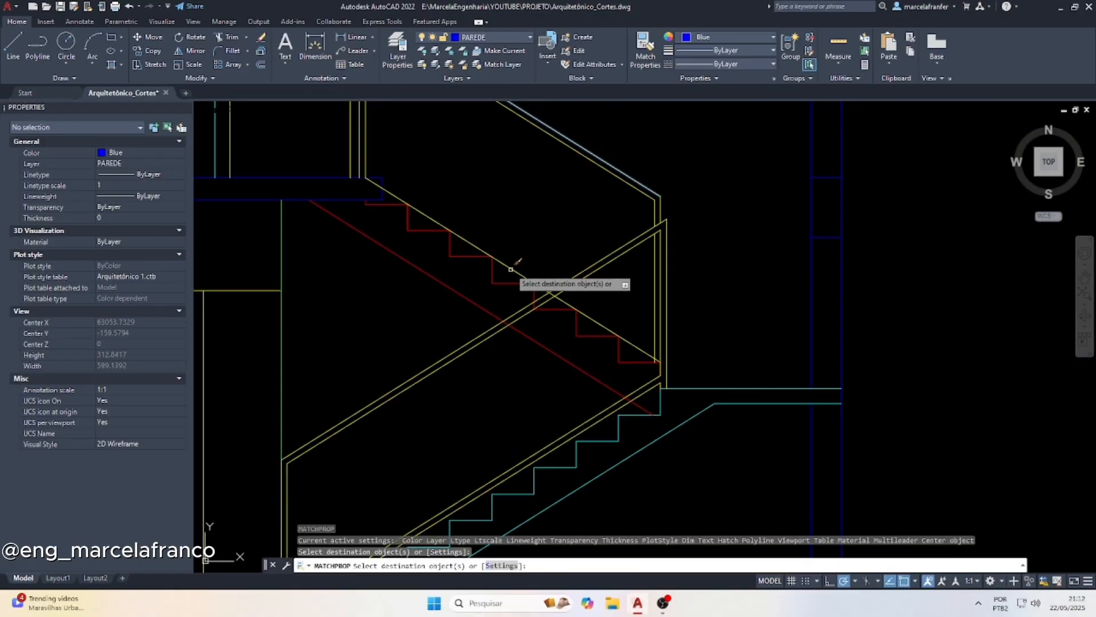
key("Escape")
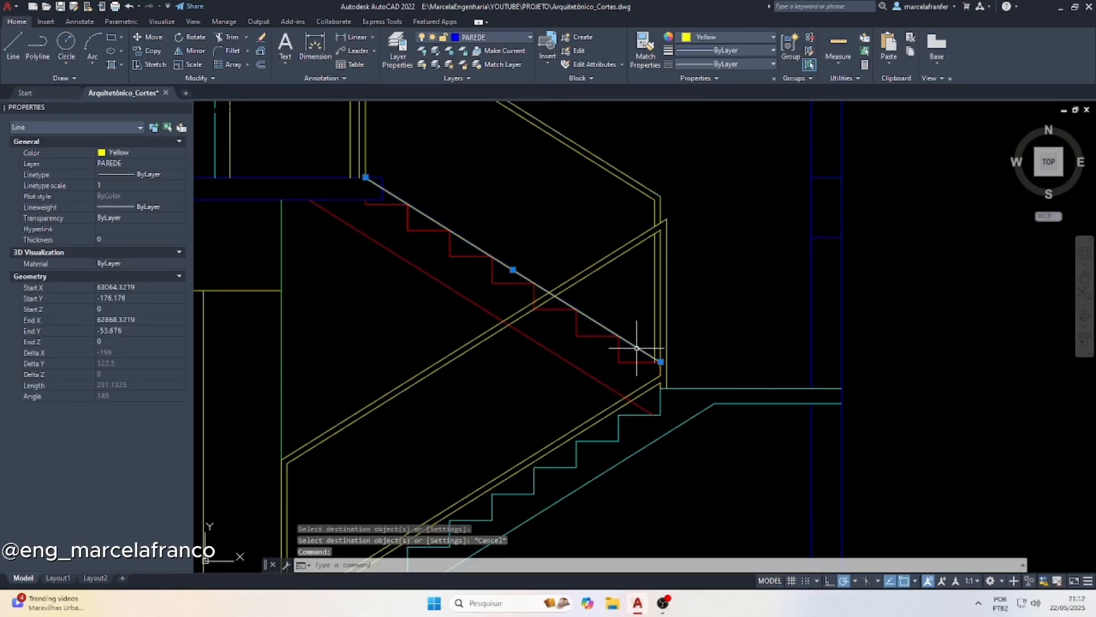
Move the yellow nosing line 4 units straight up from the upper flight's steps
key("Return")
left_click(619, 335)
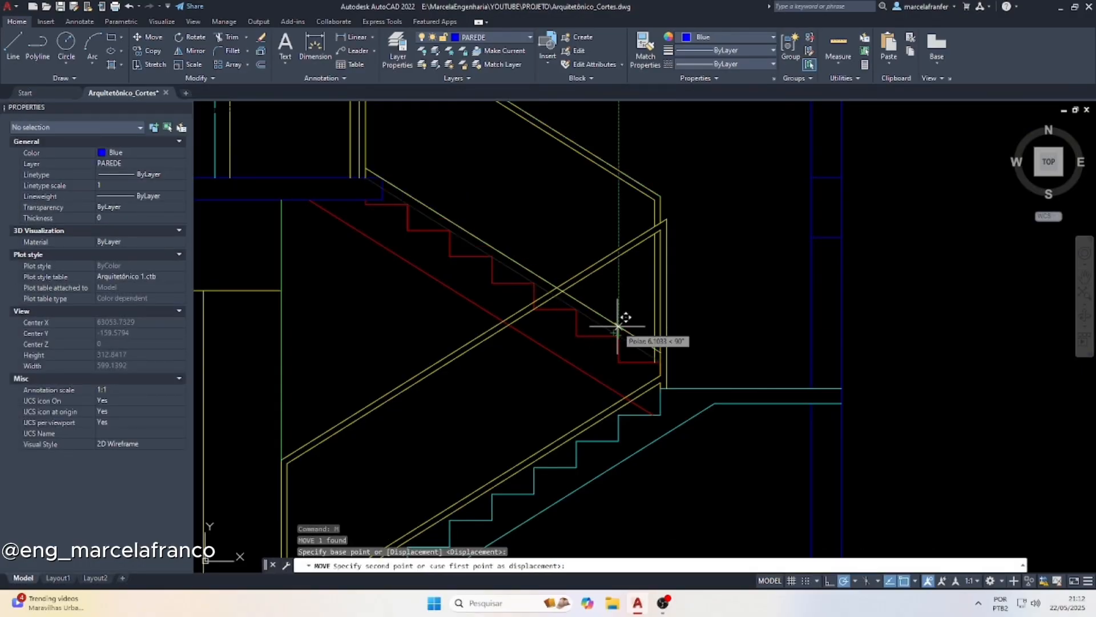
type("4")
key("Return")
key("Escape")
key("Escape")
key("Escape")
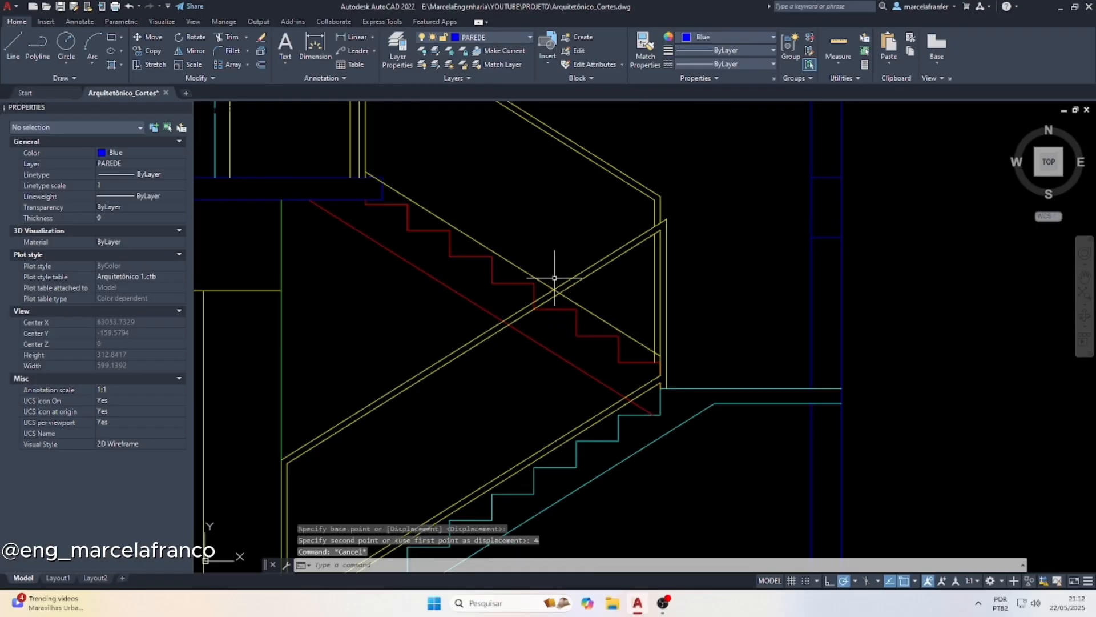
Offset the upper flight's lower rail line 4 units upward to make it double
type("o")
key("Return")
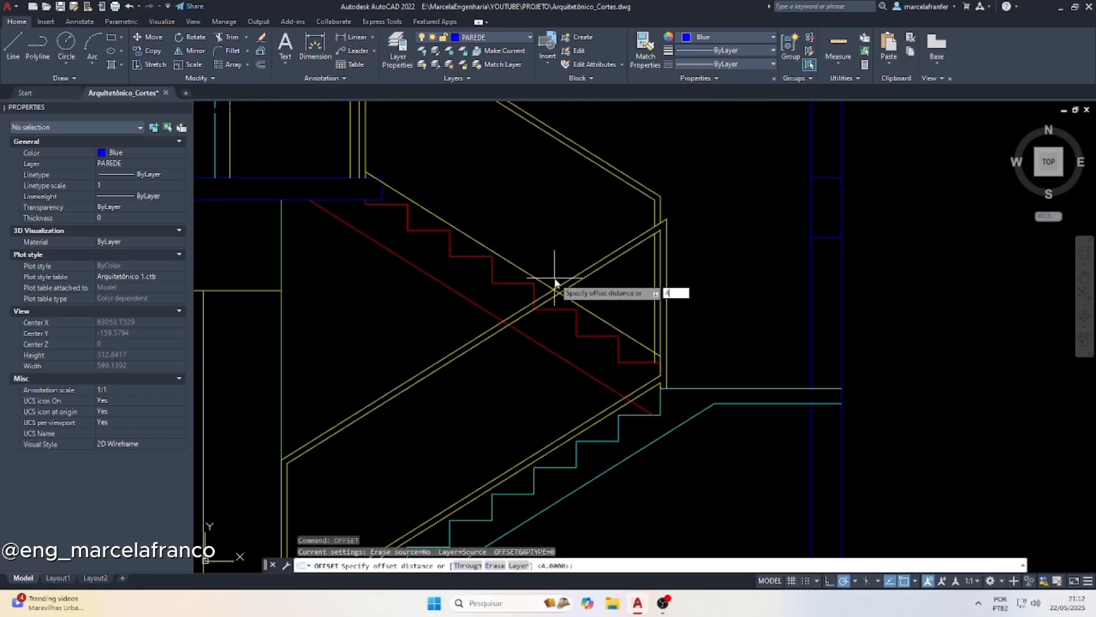
type("4")
key("Return")
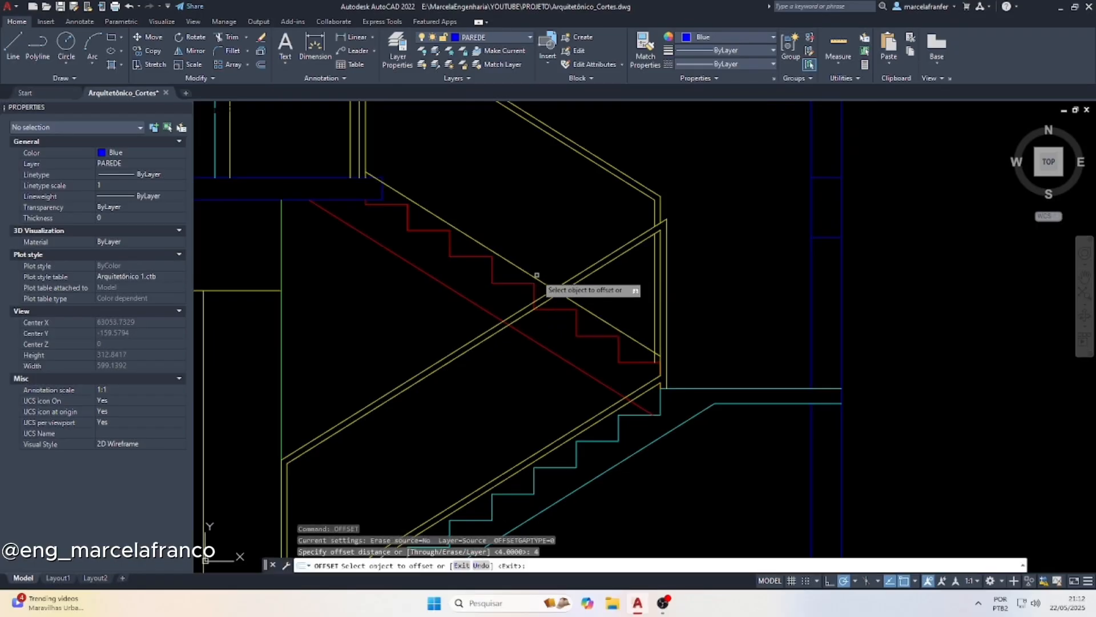
left_click(536, 275)
left_click(553, 228)
key("Escape")
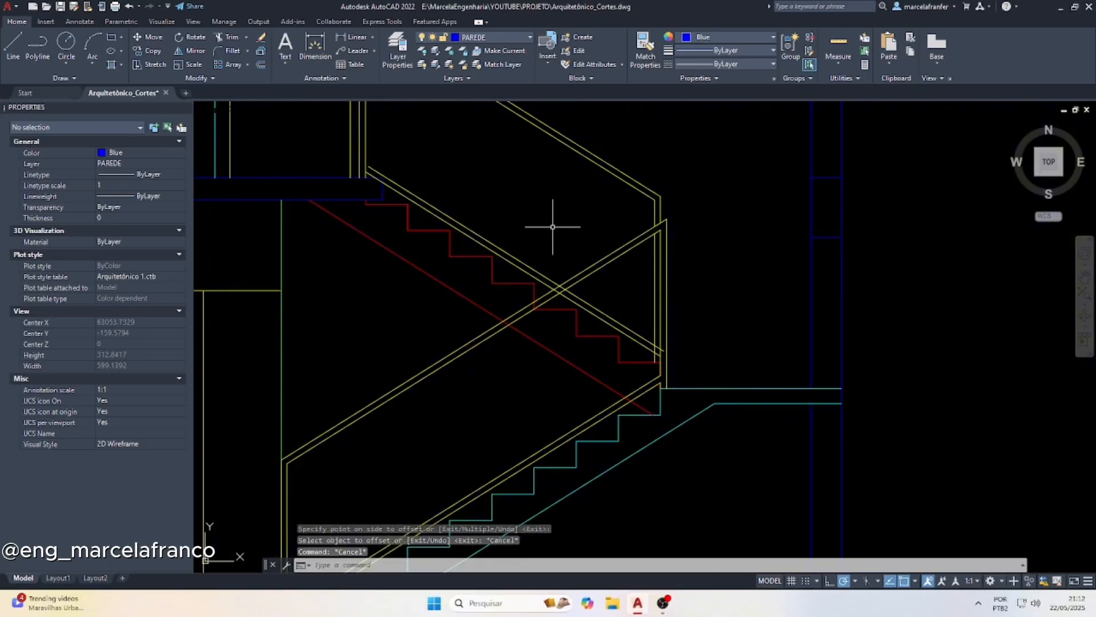
Trim the double lower rail's overshooting ends and the inner vertical's segment between its lines at the upper flight's bottom corner
type("tr")
key("Return")
scroll(668, 342, "up", 5)
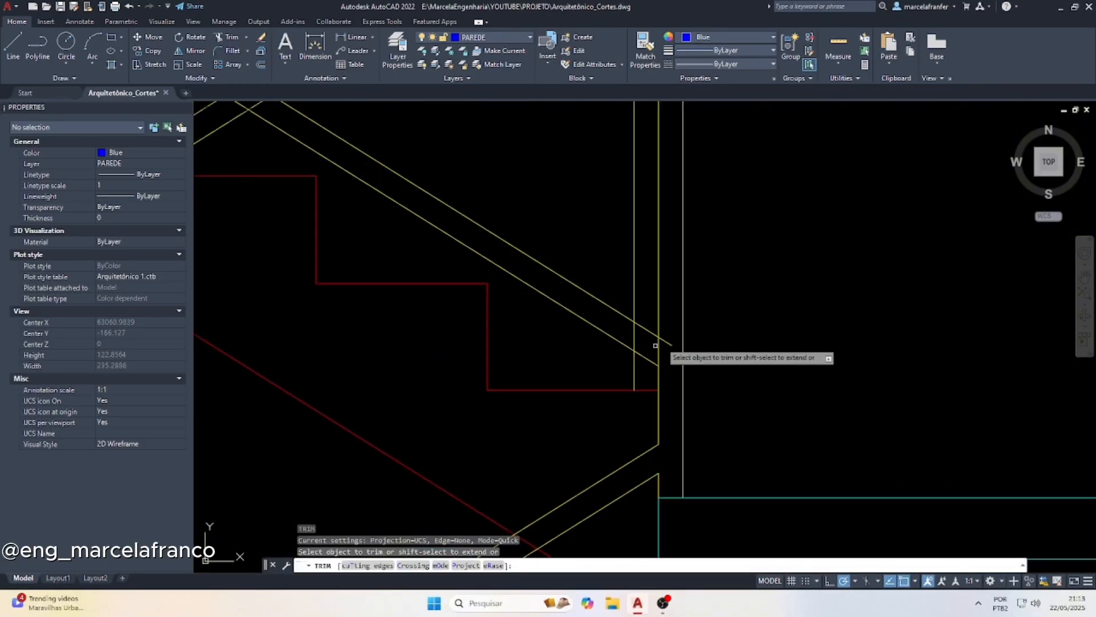
left_click(667, 340)
mouse_move(645, 364)
left_mouse_down()
mouse_move(646, 319)
mouse_move(633, 333)
left_mouse_up()
key("Return")
scroll(503, 246, "down", 3)
scroll(497, 277, "up", 3)
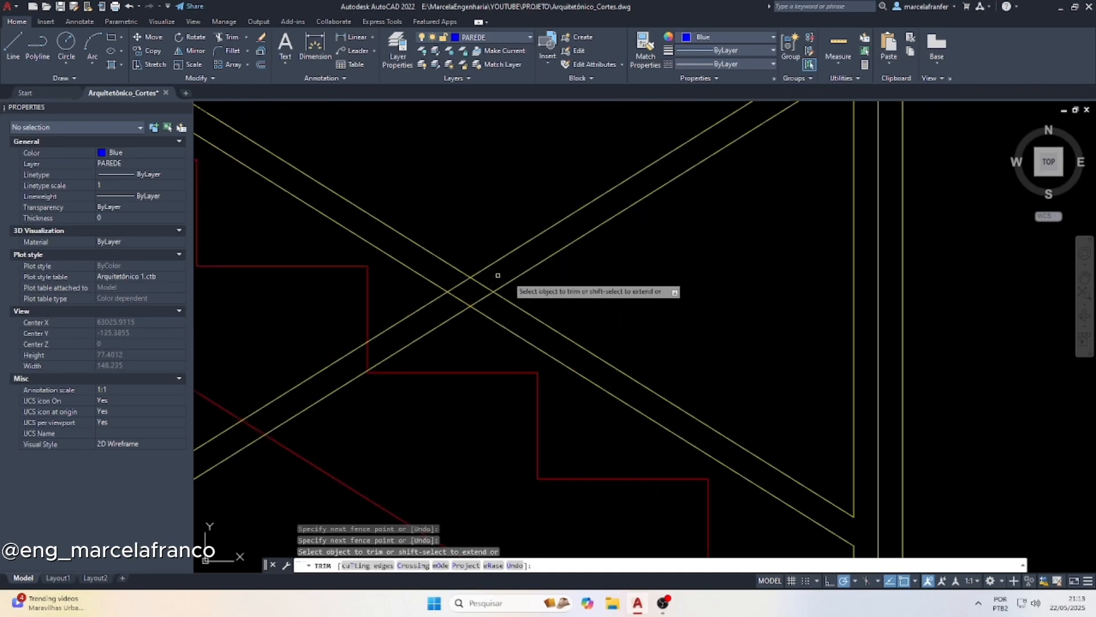
scroll(587, 337, "down", 6)
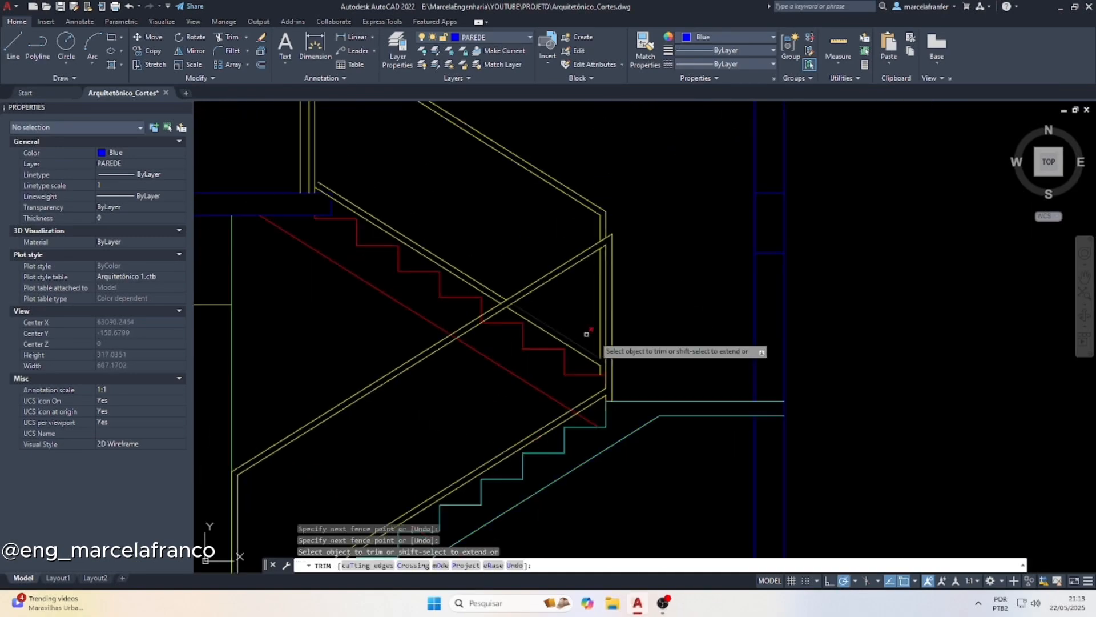
key("Escape")
Extend the offset rail line to the inner guardrail vertical at the top of the upper flight
scroll(421, 235, "up", 4)
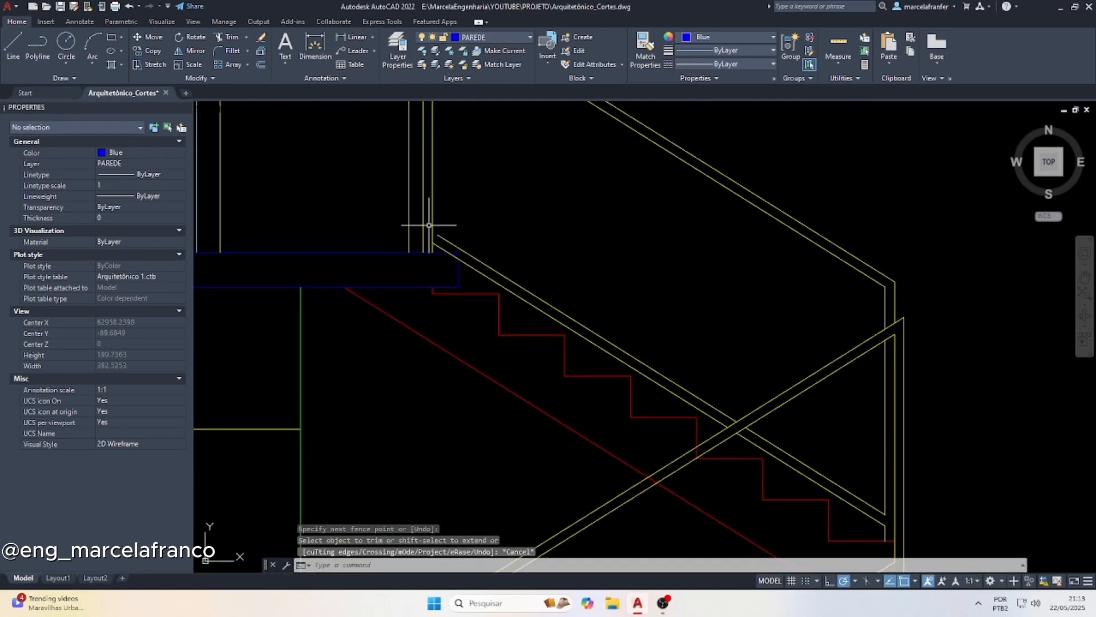
left_click(431, 226)
key("Return")
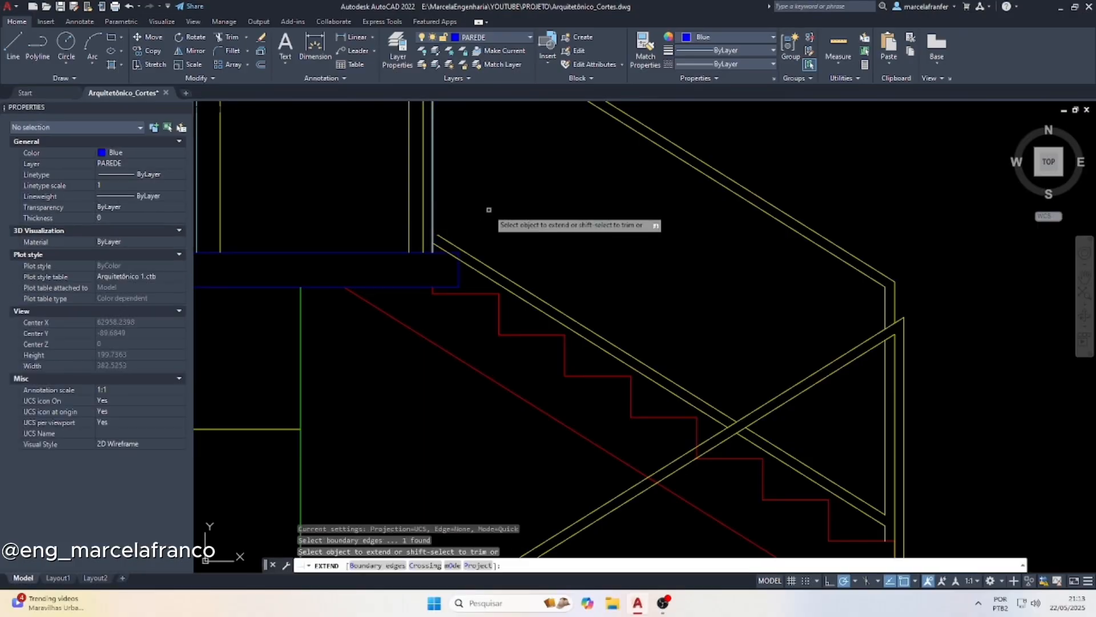
key("Escape")
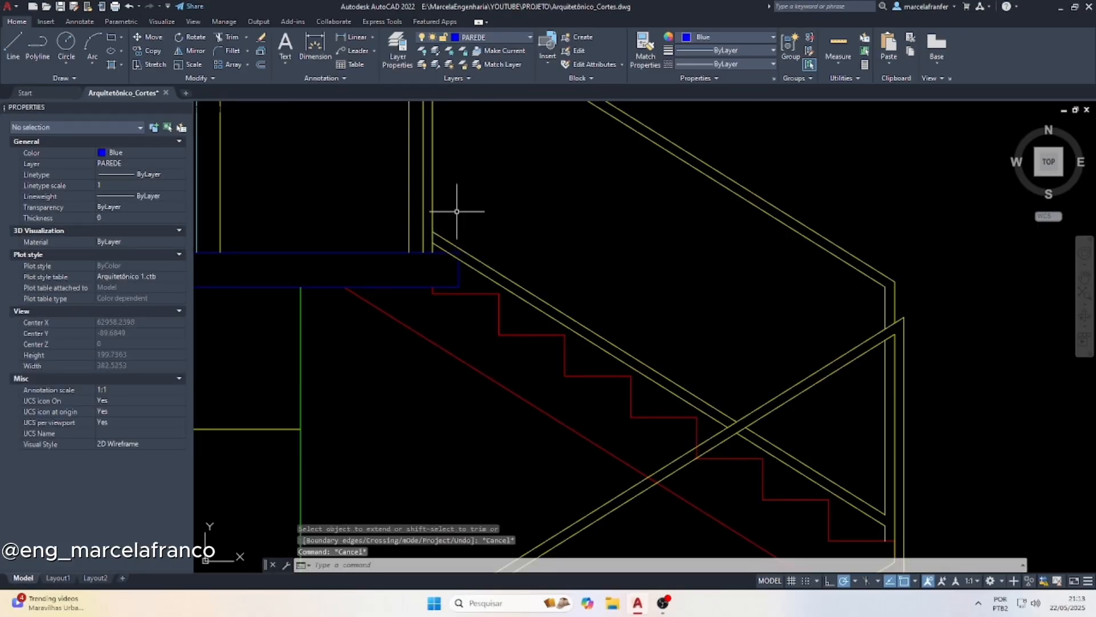
Trim the overlap where the upper flight's double lower rail meets the guardrail vertical and floor slab
type("tr")
key("Return")
scroll(462, 240, "up", 4)
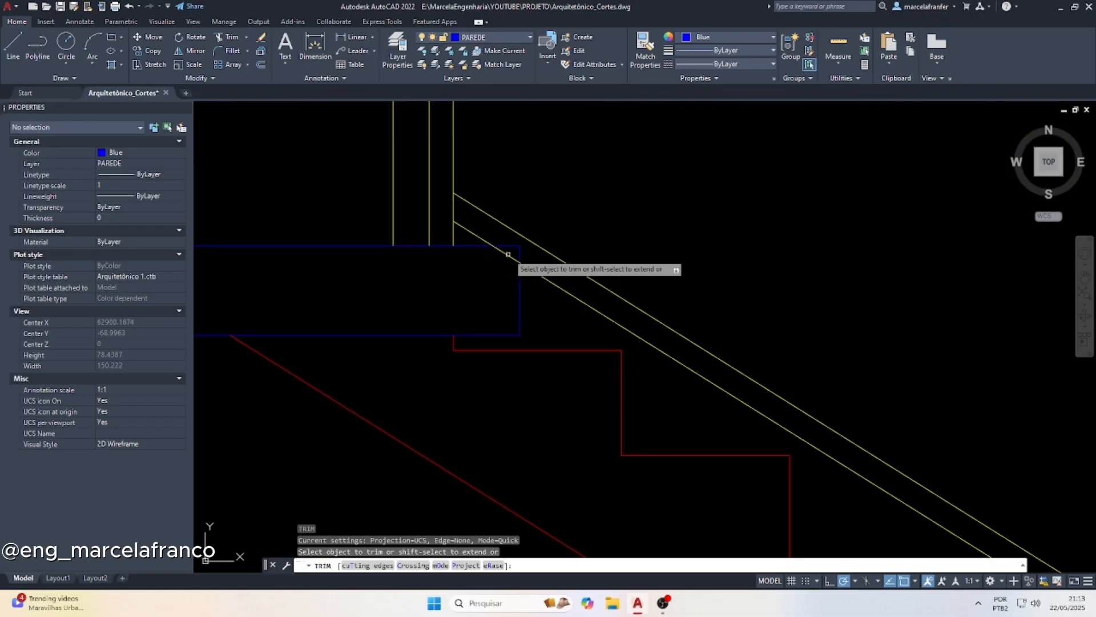
scroll(484, 265, "down", 8)
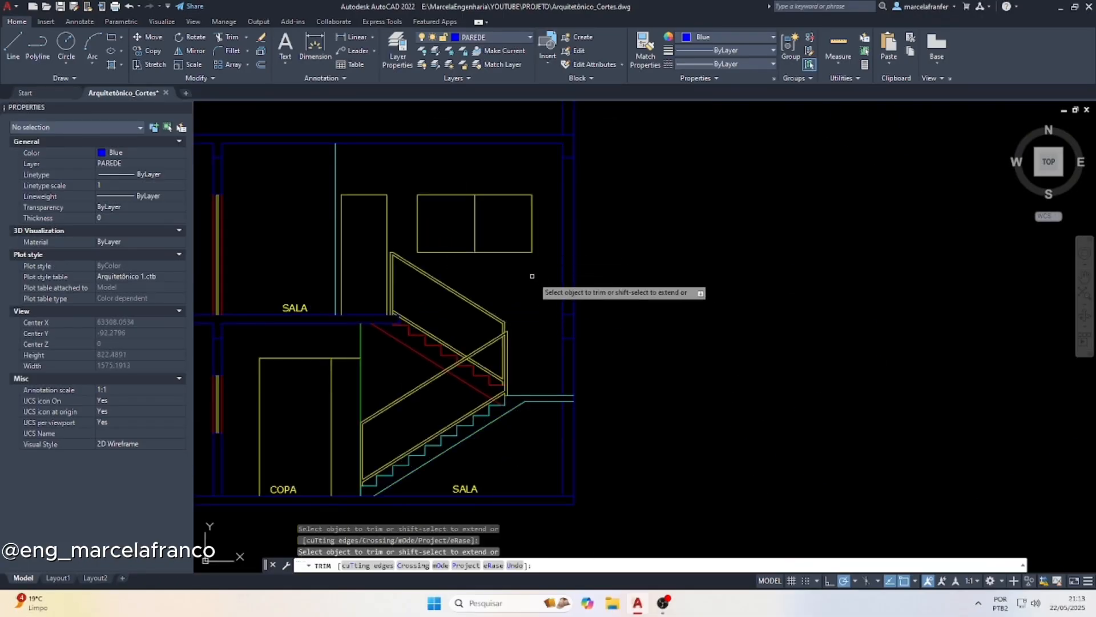
key("Escape")
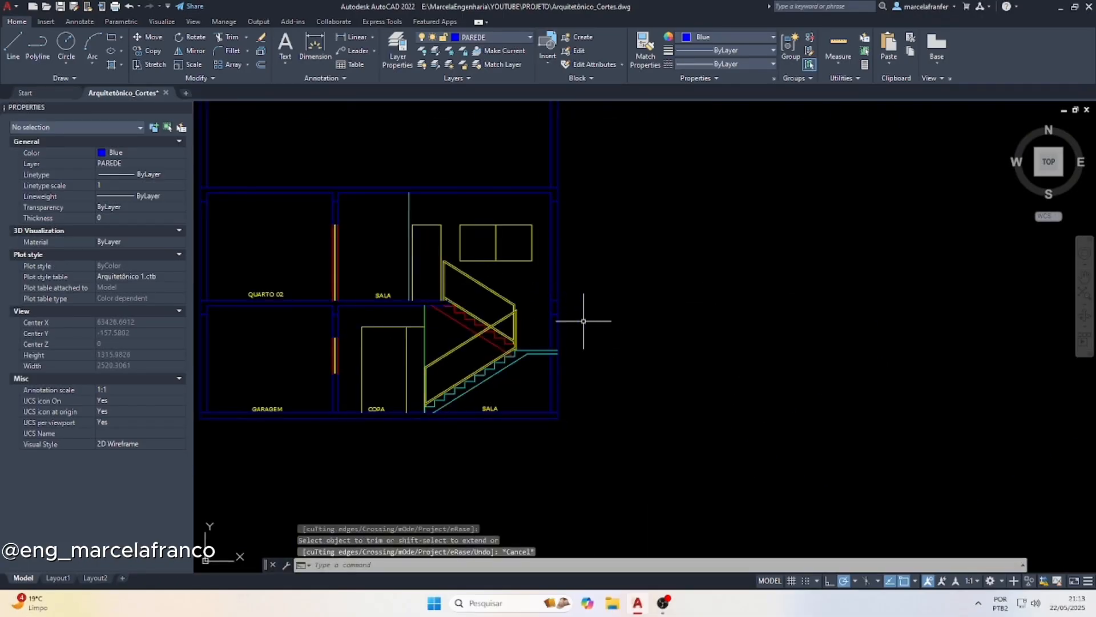
scroll(536, 317, "up", 5)
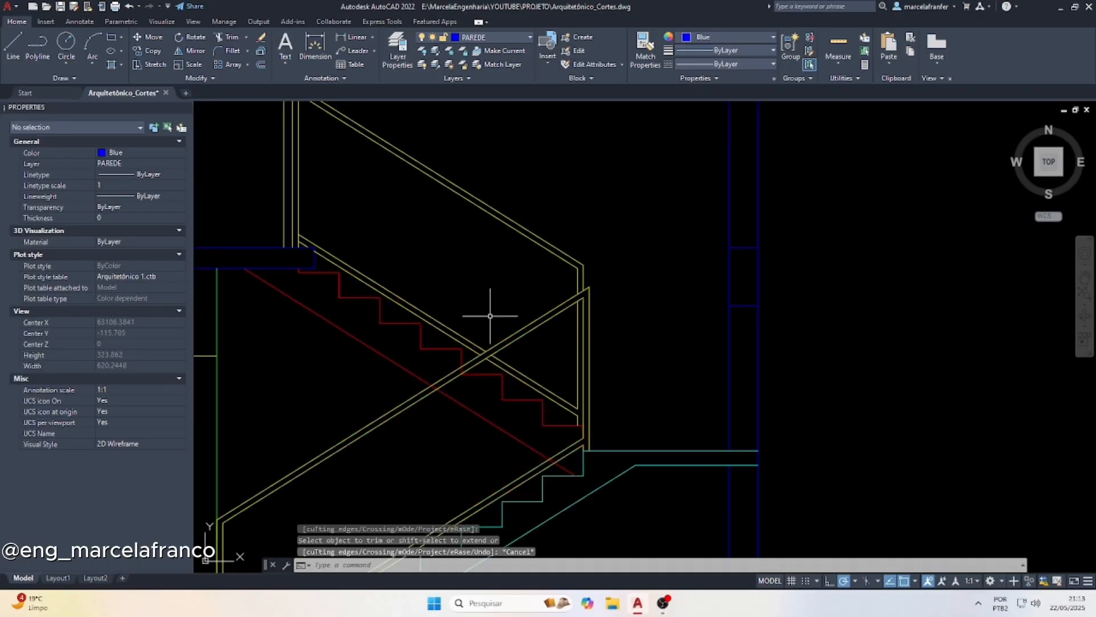
key("Escape")
type("l")
key("Return")
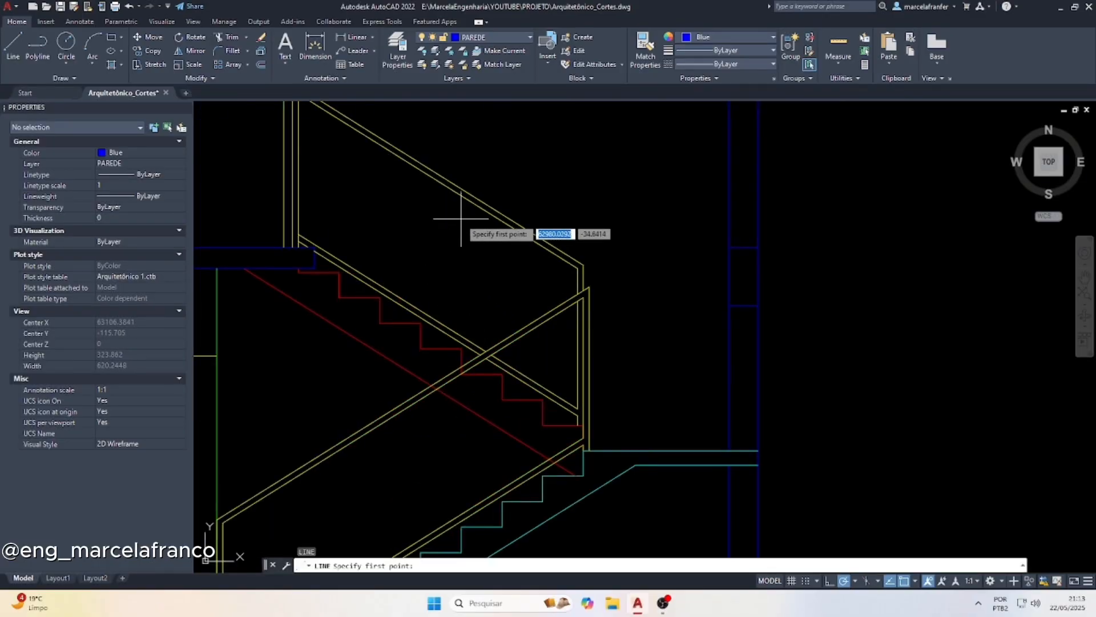
scroll(440, 234, "down", 3)
key("Escape")
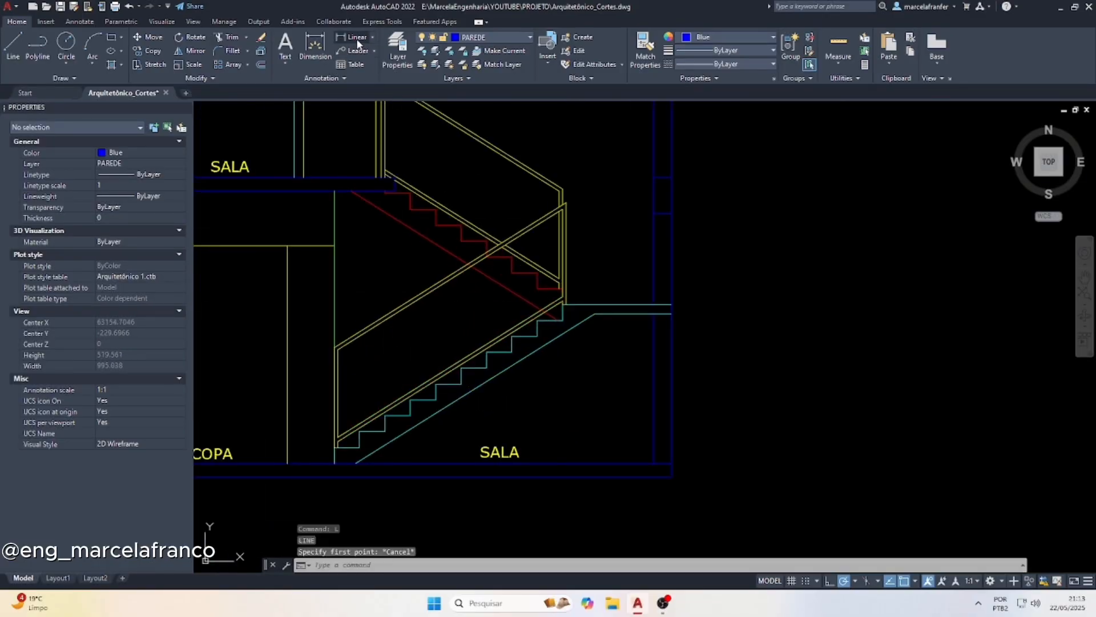
Measure the horizontal span of the lower flight's guardrail with a linear dimension, without placing it
left_click(359, 44)
left_click(337, 347)
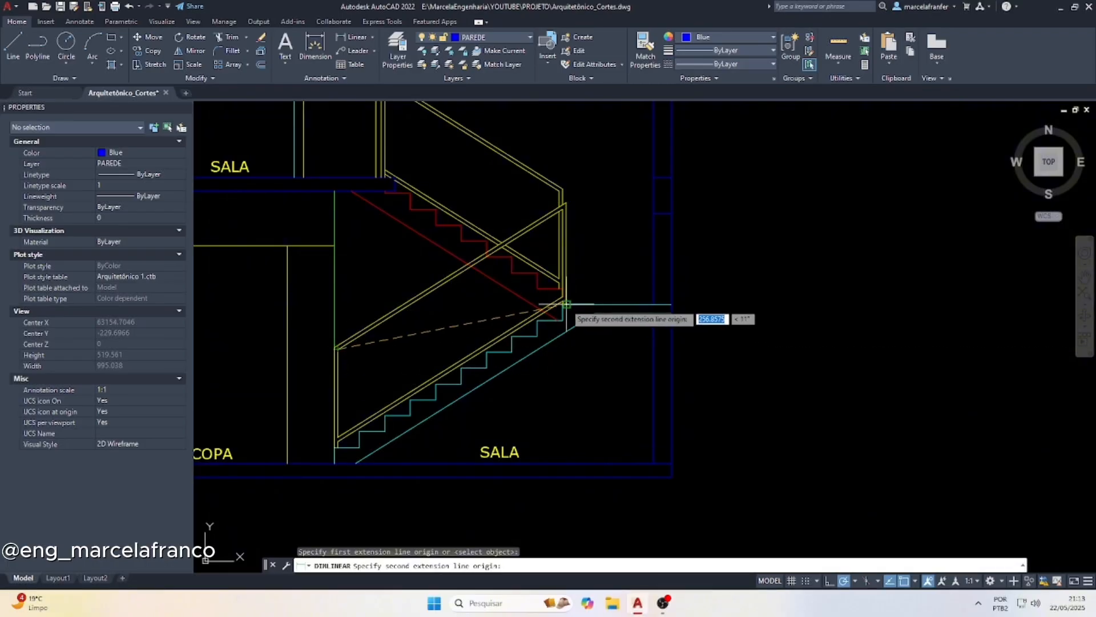
left_click(563, 304)
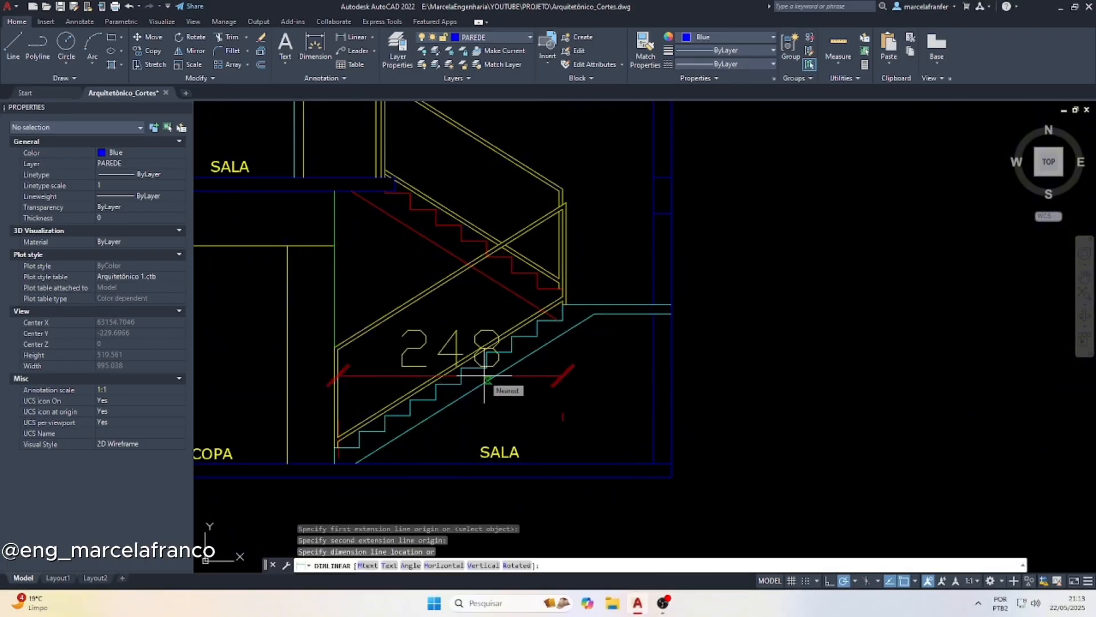
key("Escape")
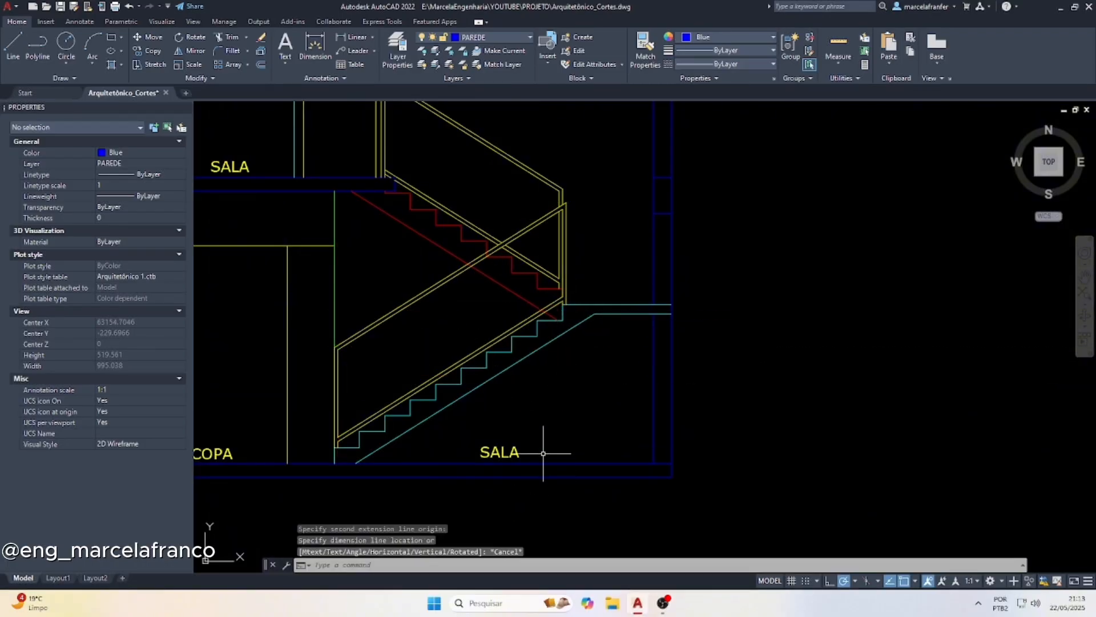
Switch to Calculator, divide 248 by 3, and close it to return to the AutoCAD drawing
left_click(489, 602)
type("cal")
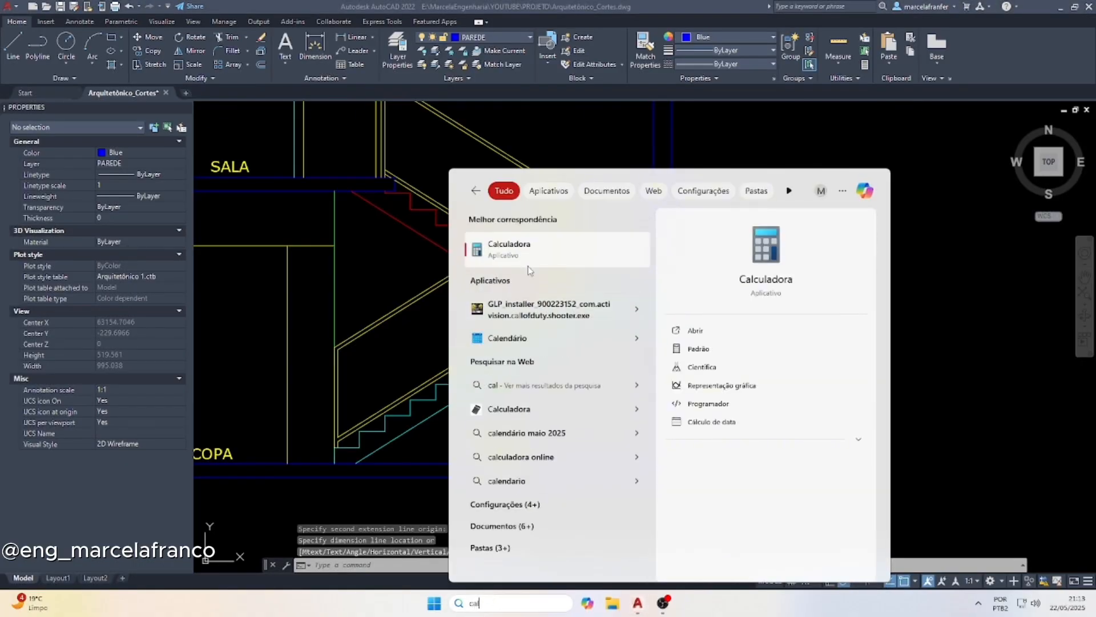
left_click(530, 255)
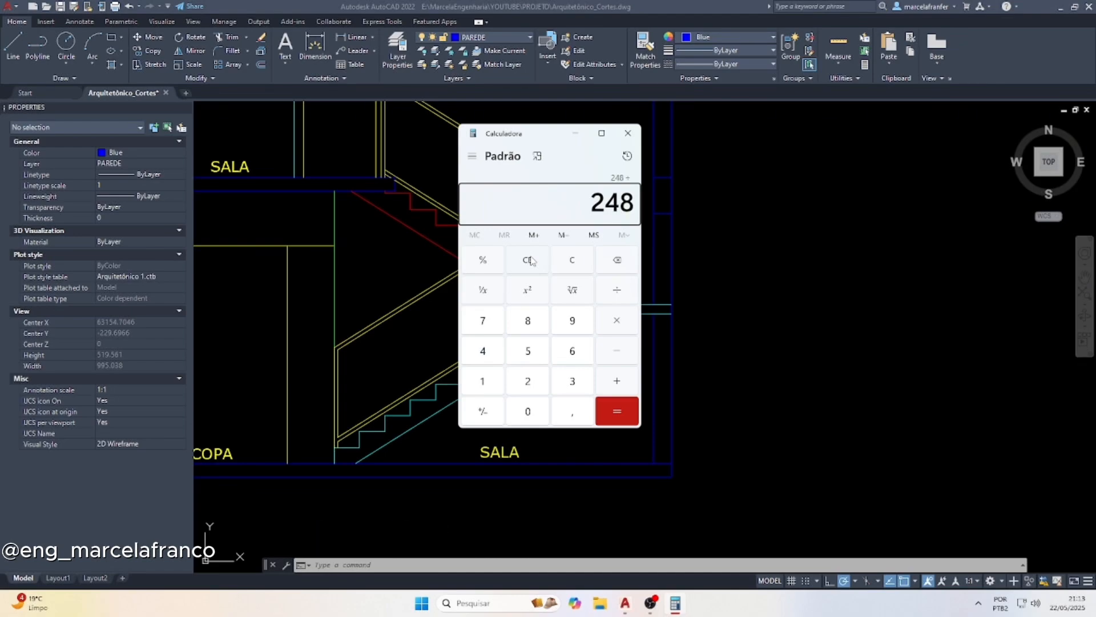
type("3")
key("Return")
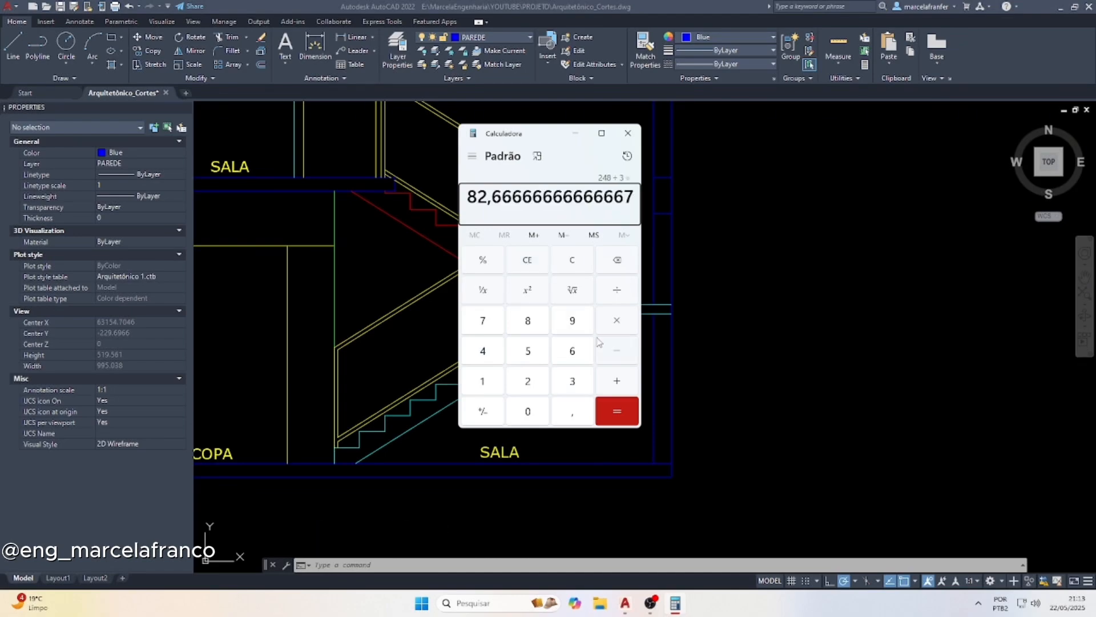
key("Escape")
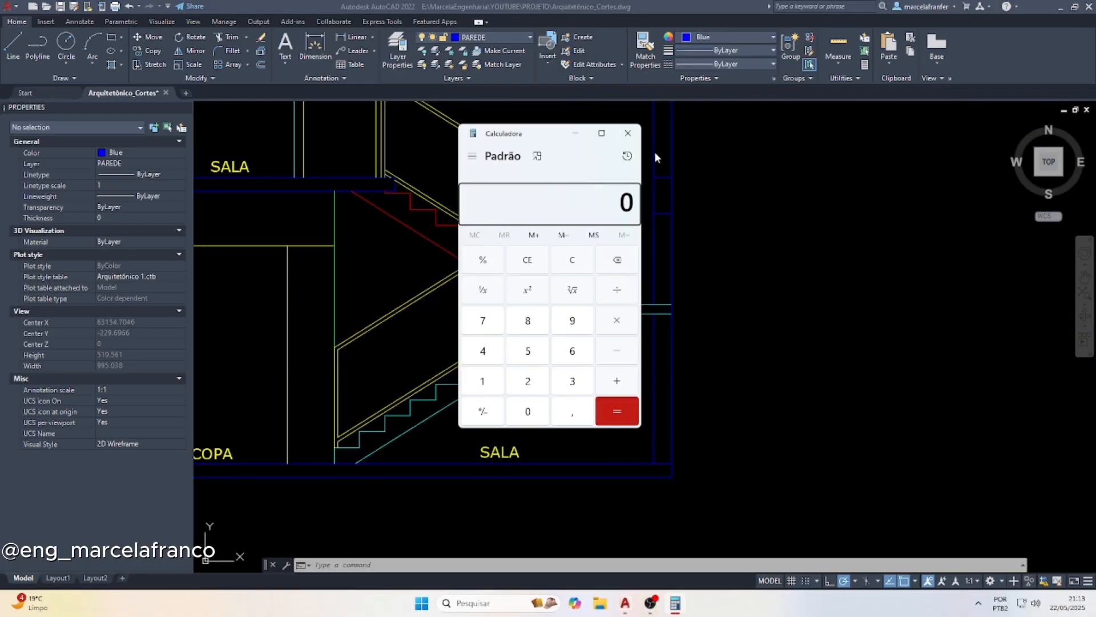
left_click(627, 135)
key("Escape")
key("Escape")
key("Escape")
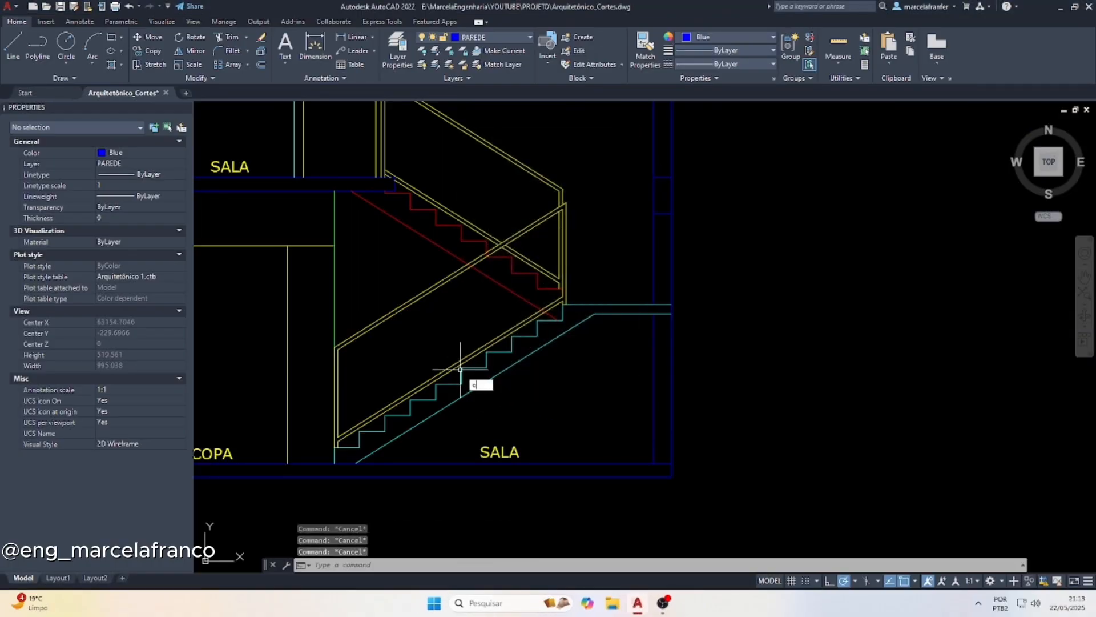
Offset the inner verticals at both ends of the lower flight's guardrail 83 inward to locate two intermediate posts
key("Return")
type("83")
key("Return")
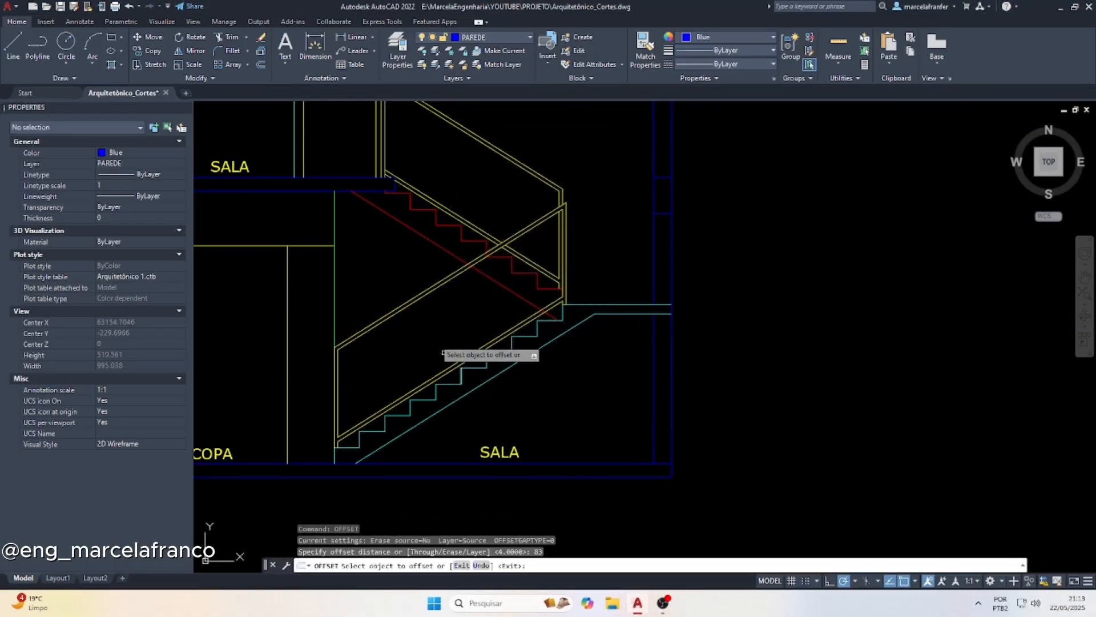
left_click(336, 362)
left_click(400, 366)
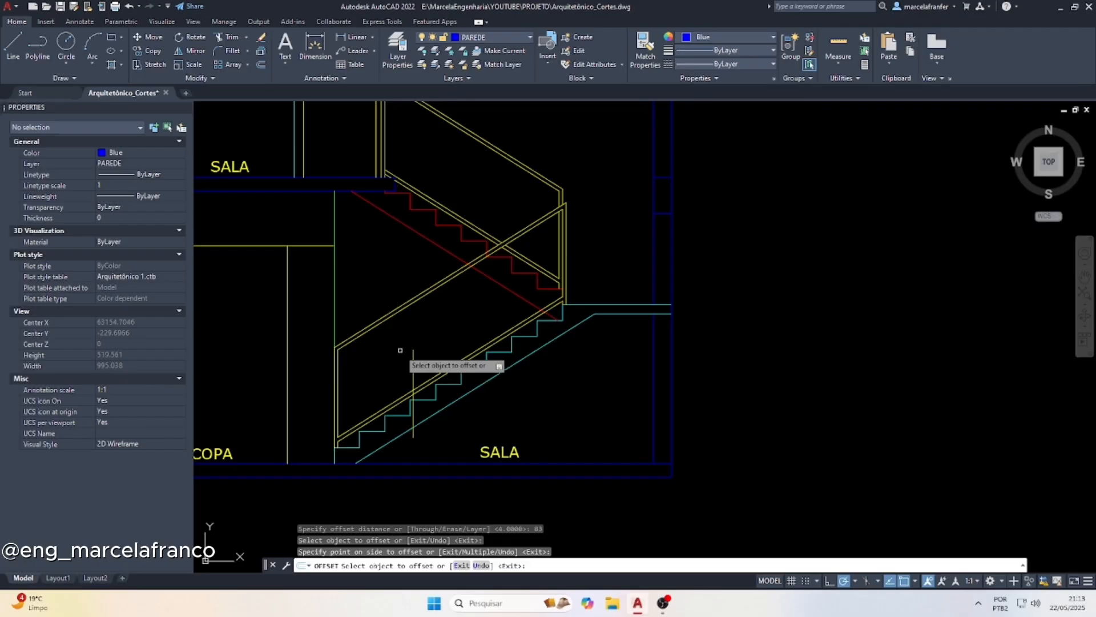
left_click(563, 243)
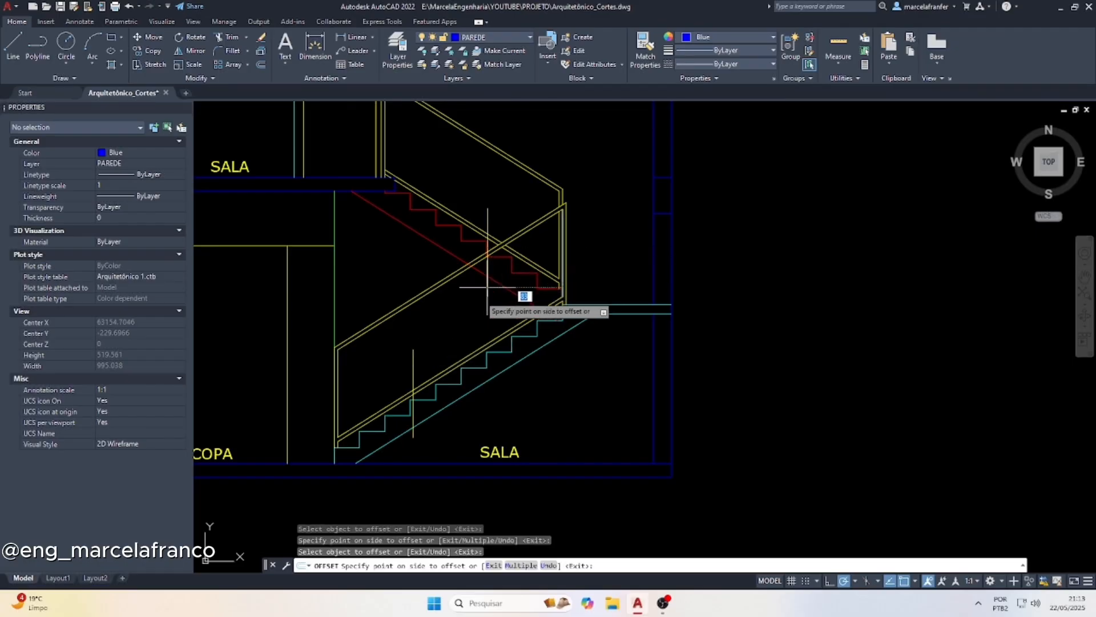
left_click(514, 320)
key("Escape")
Extend the upper intermediate post line down to the top line of the lower flight's double lower rail
left_click(460, 359)
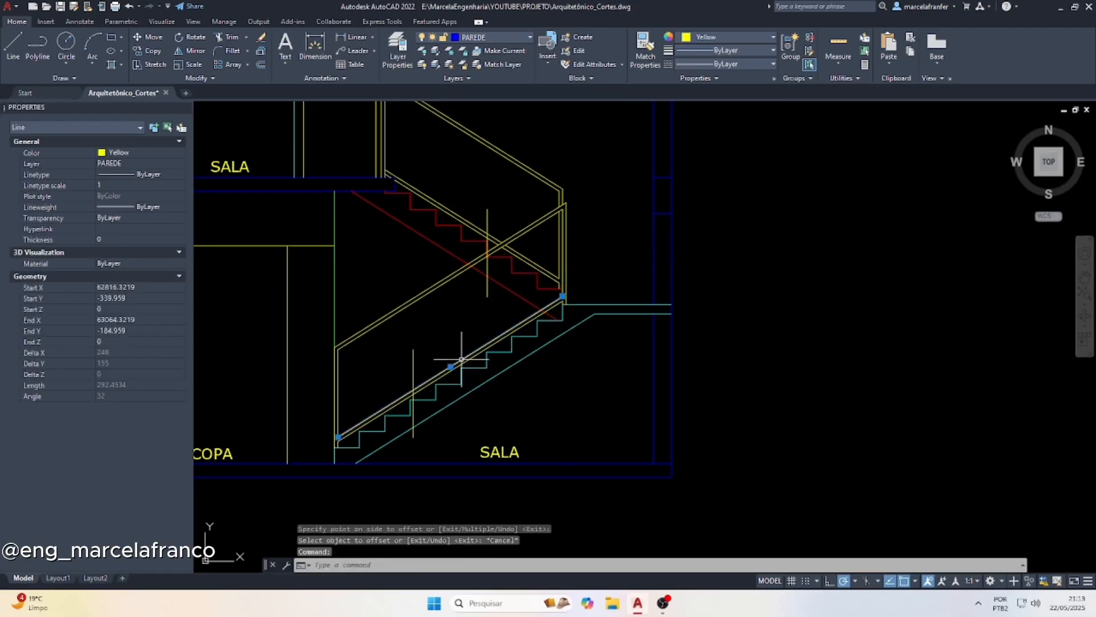
type("ex")
key("Return")
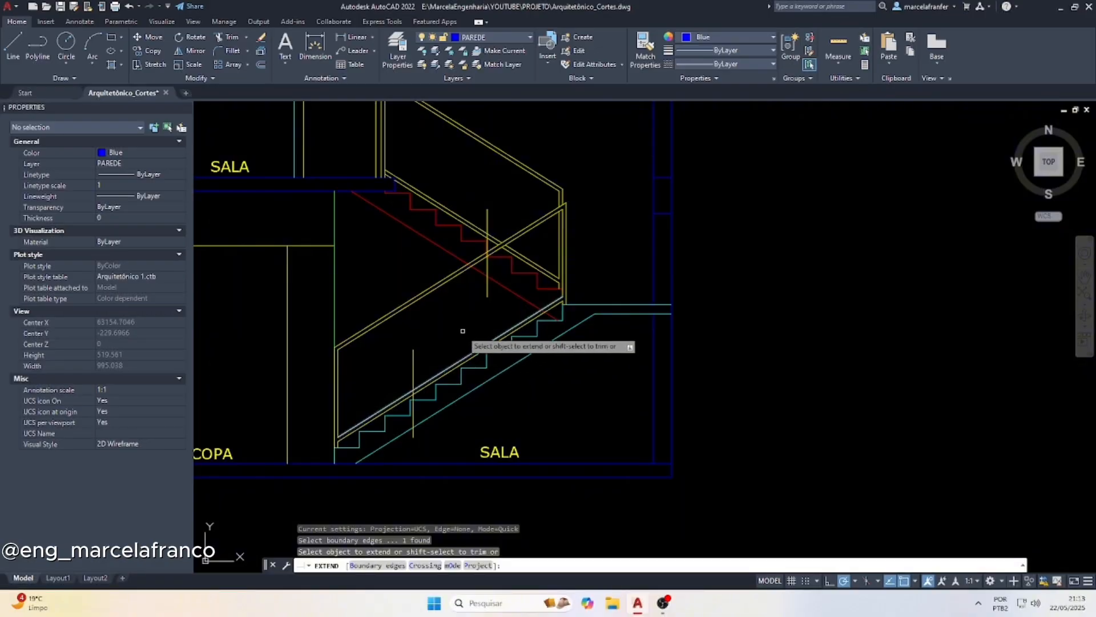
left_click(462, 330)
key("Escape")
key("Escape")
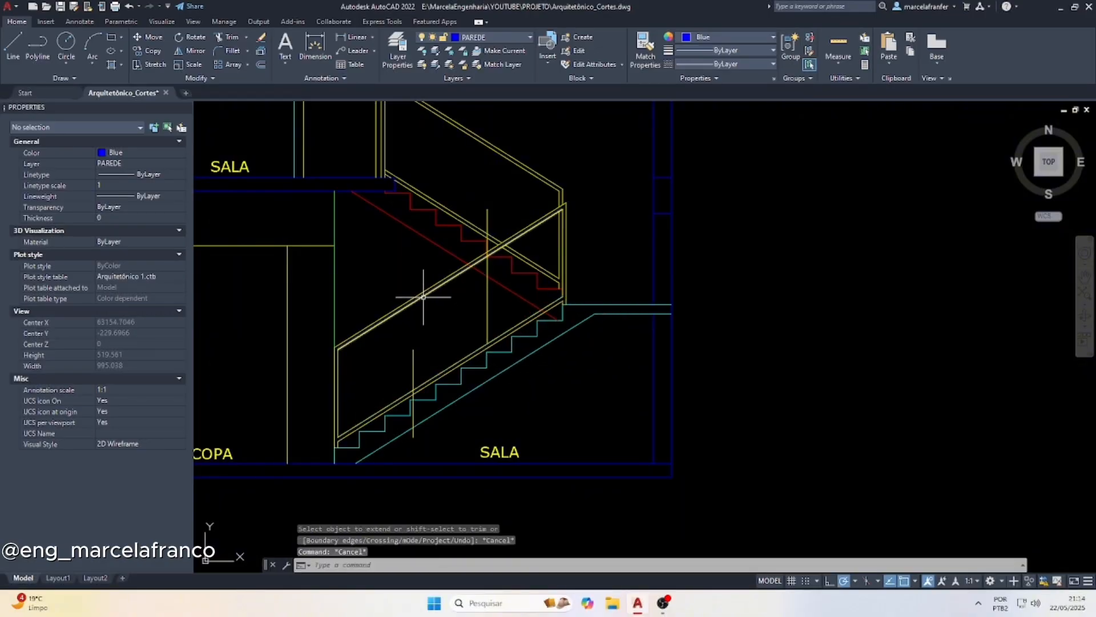
Extend the lower intermediate post line up to the underside of the lower flight's handrail
left_click(423, 297)
key("Return")
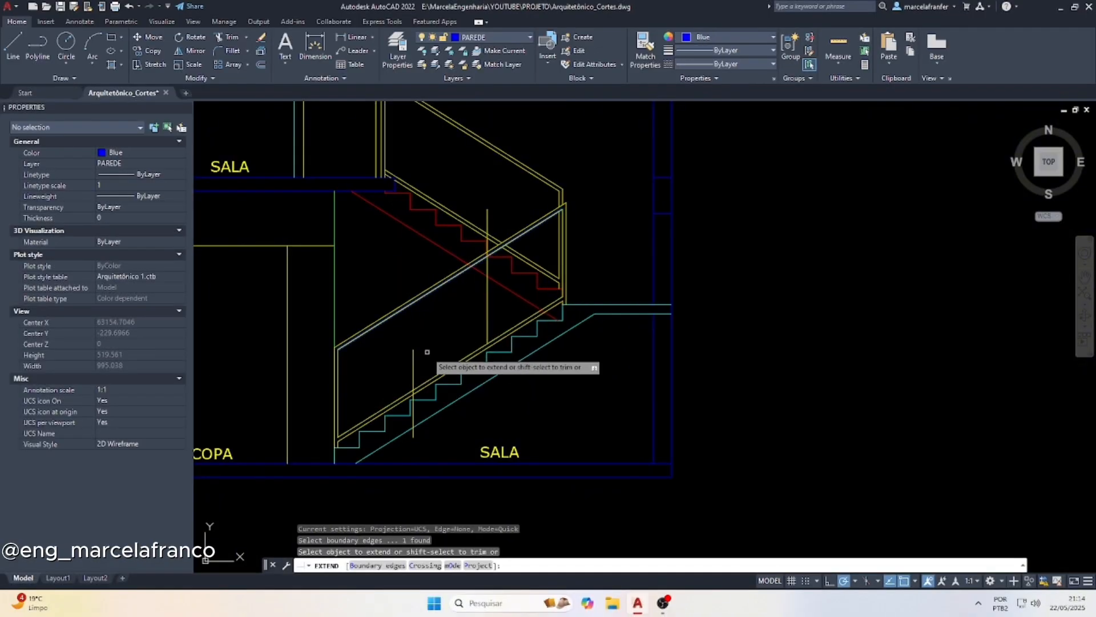
left_click(413, 361)
key("Escape")
Trim the two intermediate post lines where they cross the lower flight's double rails
type("tr")
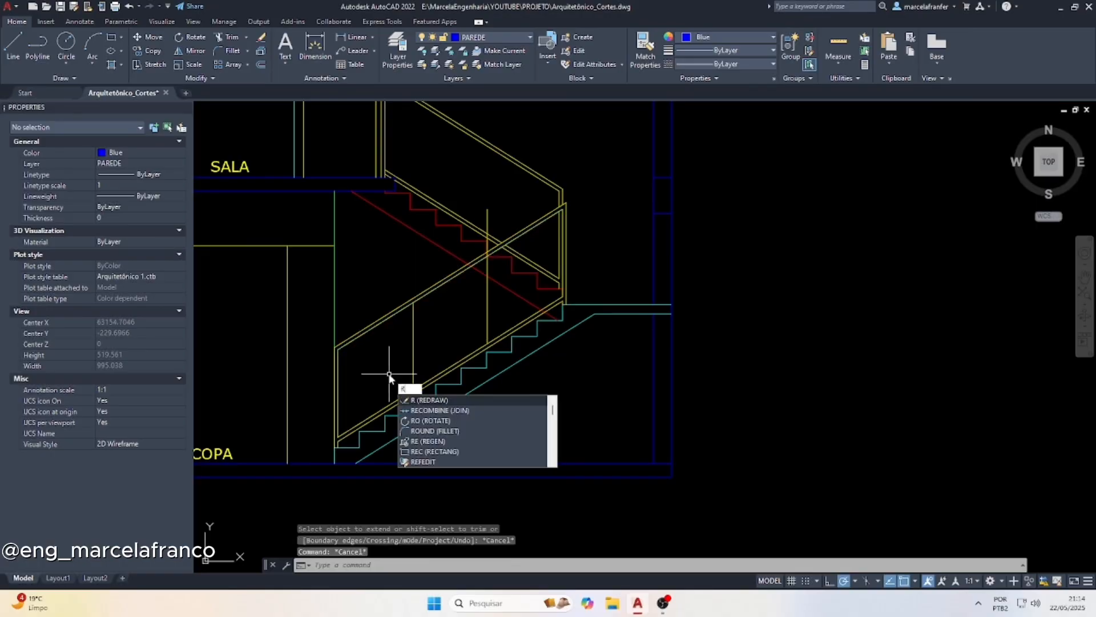
key("Return")
scroll(421, 404, "up", 3)
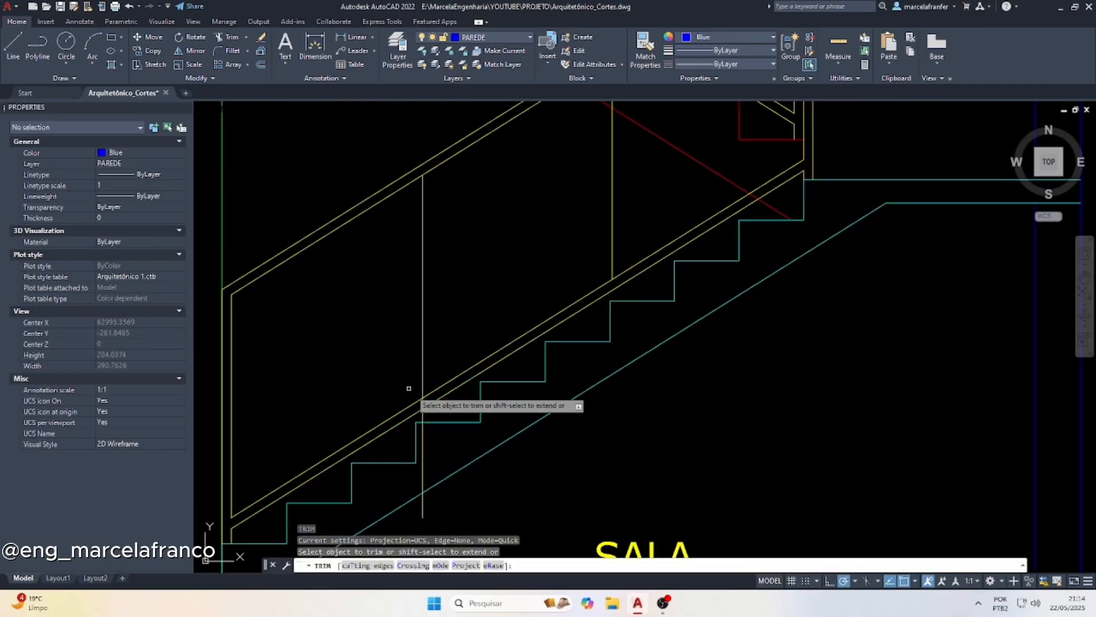
left_click(423, 403)
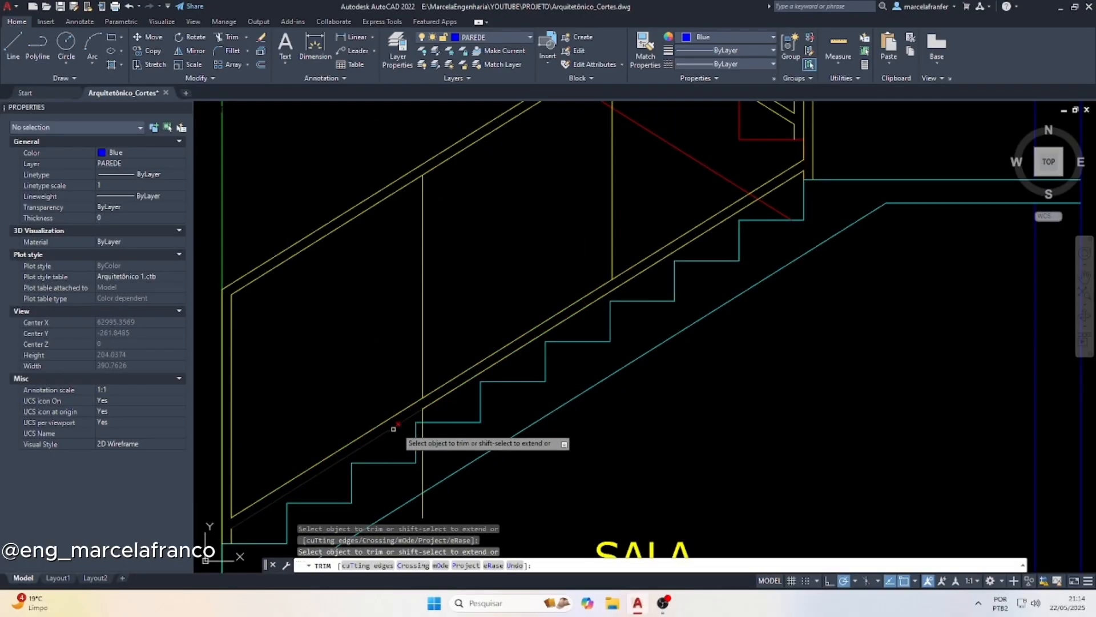
scroll(393, 427, "down", 5)
scroll(441, 345, "up", 4)
scroll(441, 344, "up", 5)
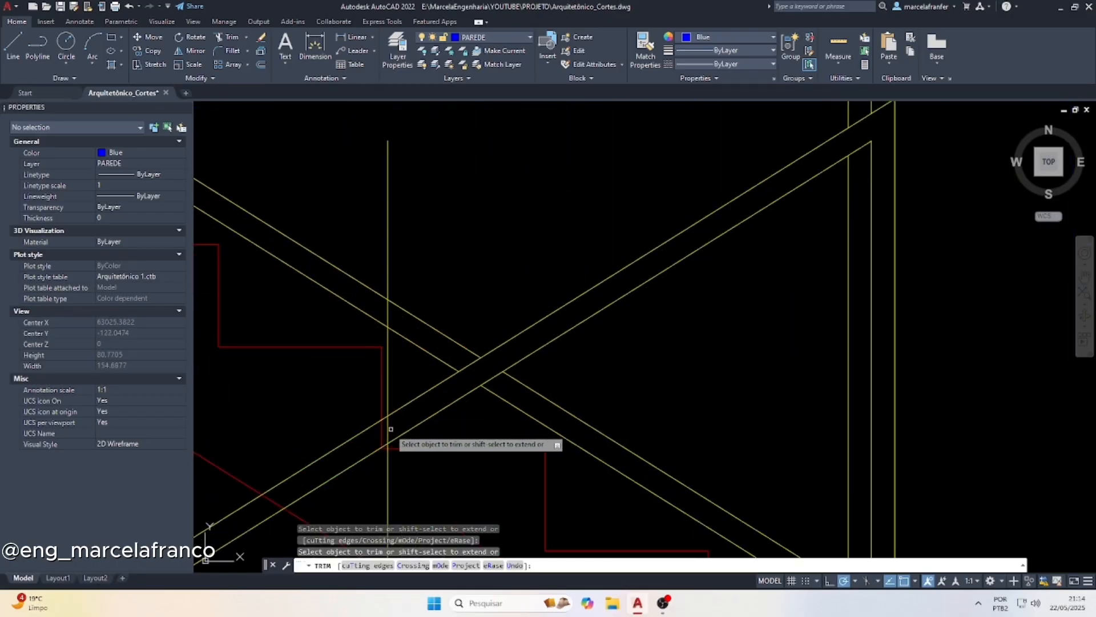
scroll(399, 318, "down", 5)
key("Escape")
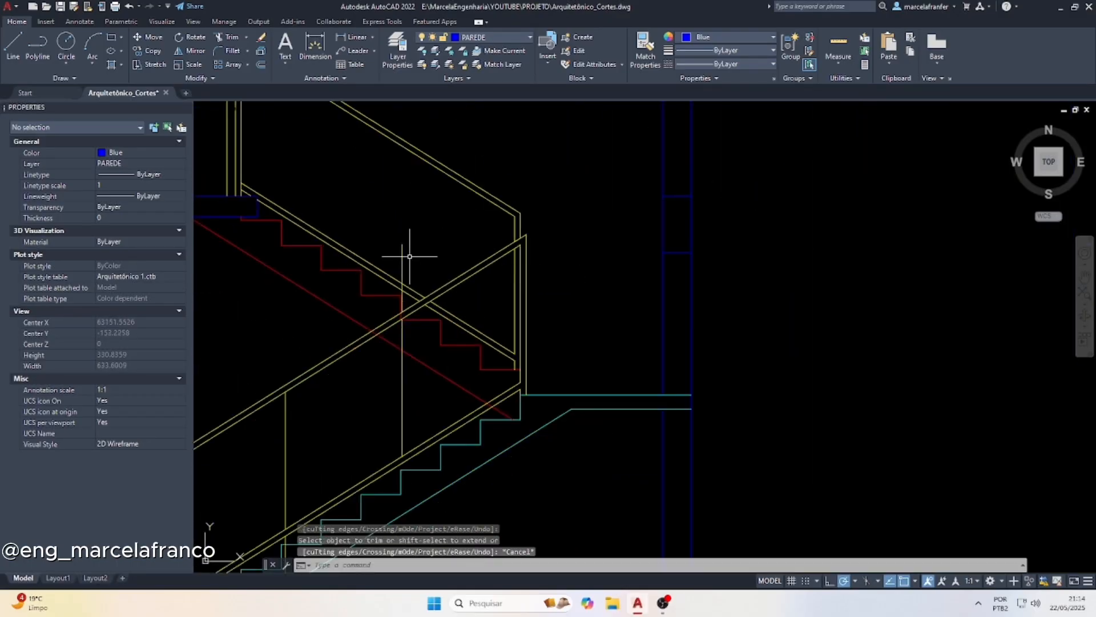
Erase the leftover post segments above the lower flight's handrail and below its lower rail
key("Escape")
left_click(405, 249)
left_click(398, 235)
scroll(404, 234, "down", 2)
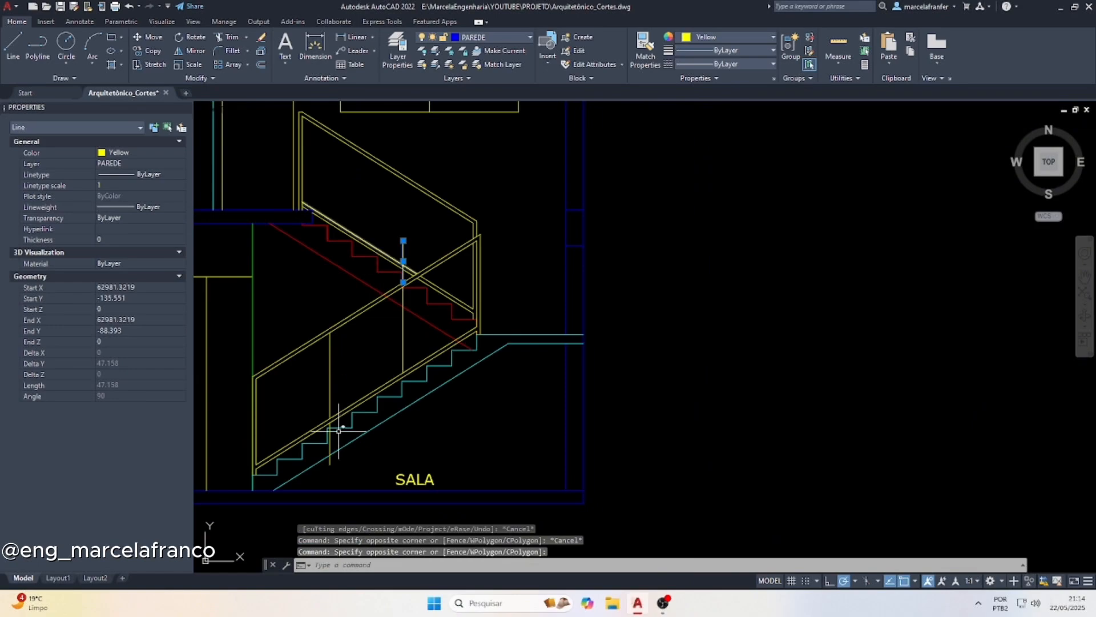
scroll(365, 490, "up", 3)
left_click(318, 452)
left_click(320, 449)
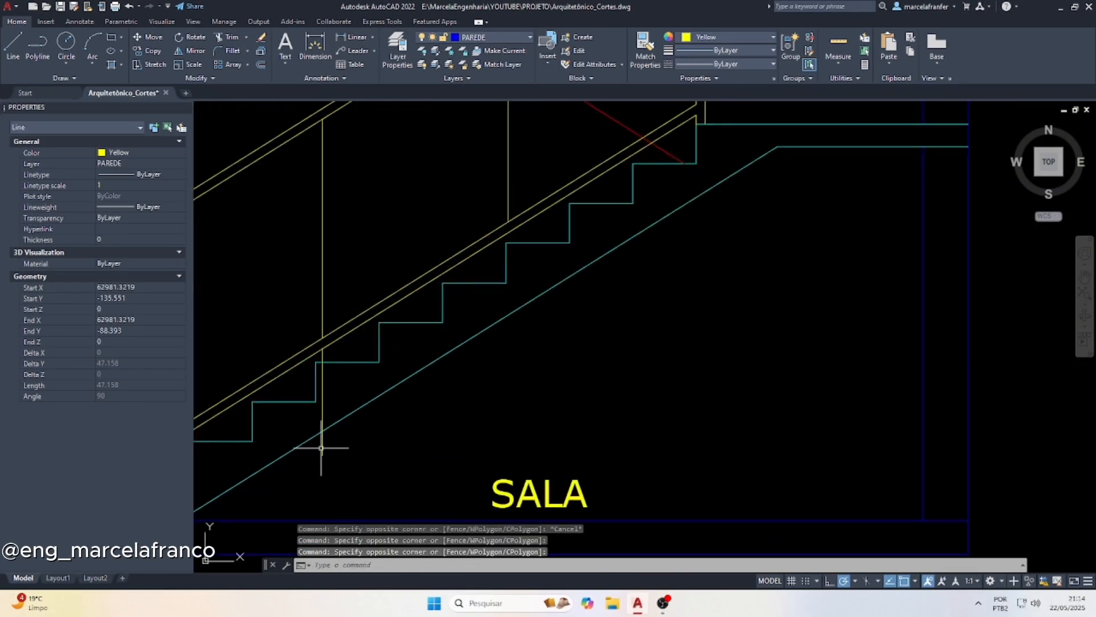
left_click(323, 454)
left_click(315, 449)
key("Delete")
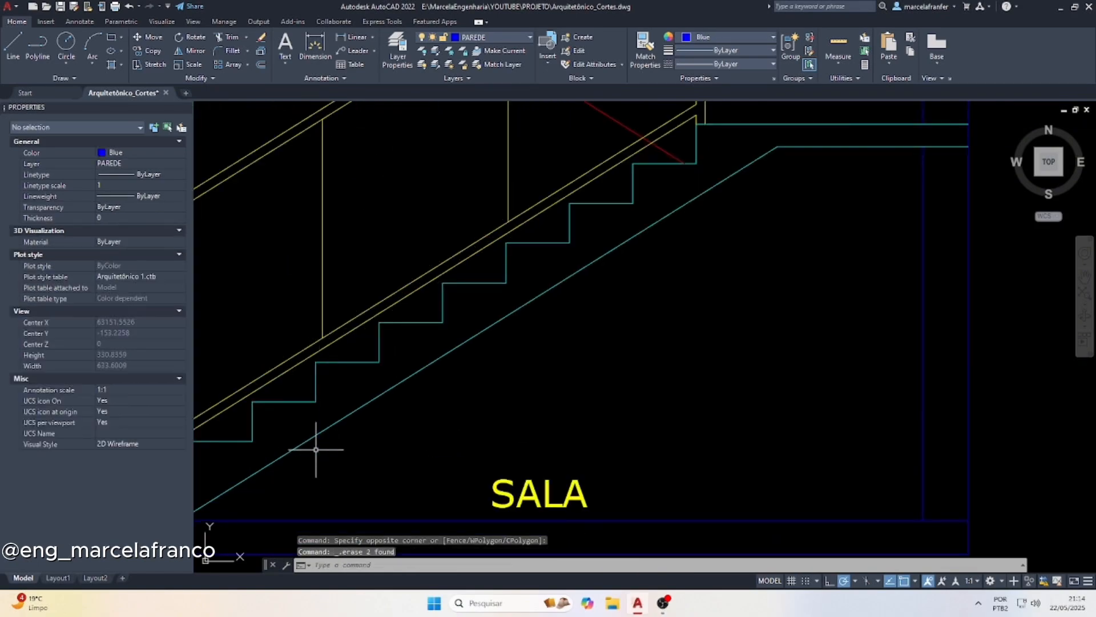
key("Escape")
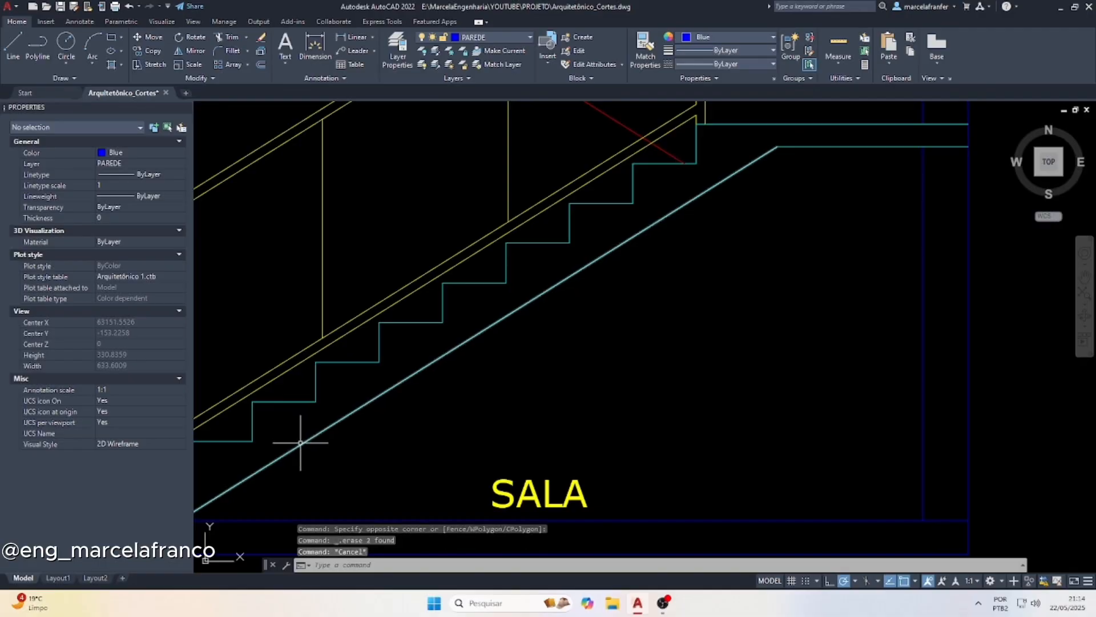
Offset both intermediate post lines 4 toward the foot of the lower flight to give the posts thickness
scroll(359, 443, "down", 2)
middle_click_drag(431, 220, 441, 240)
key("Escape")
key("Escape")
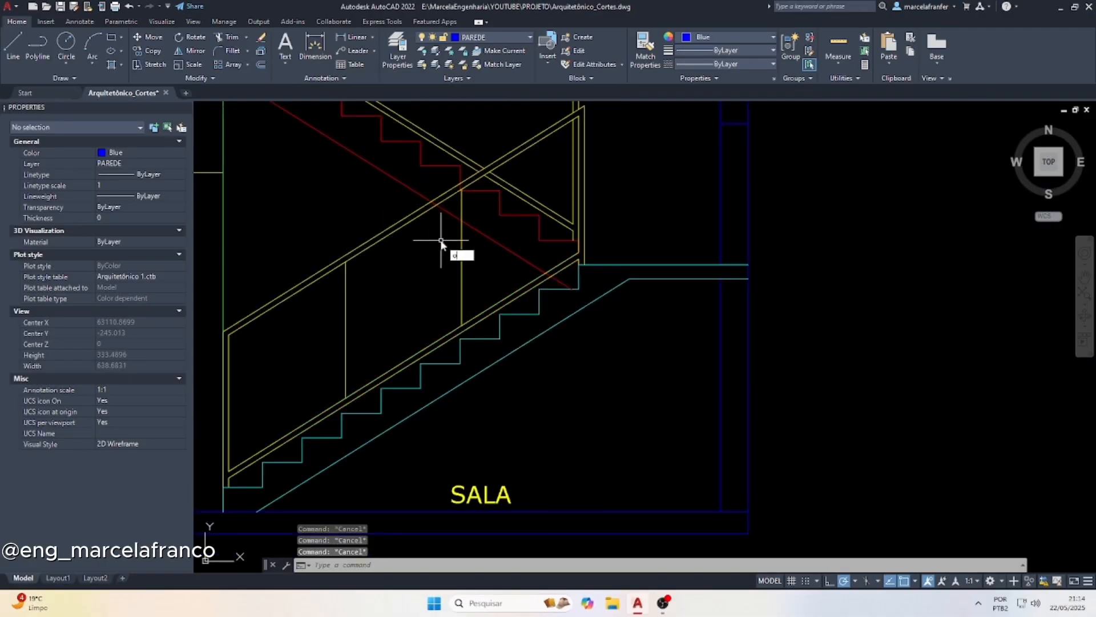
key("Return")
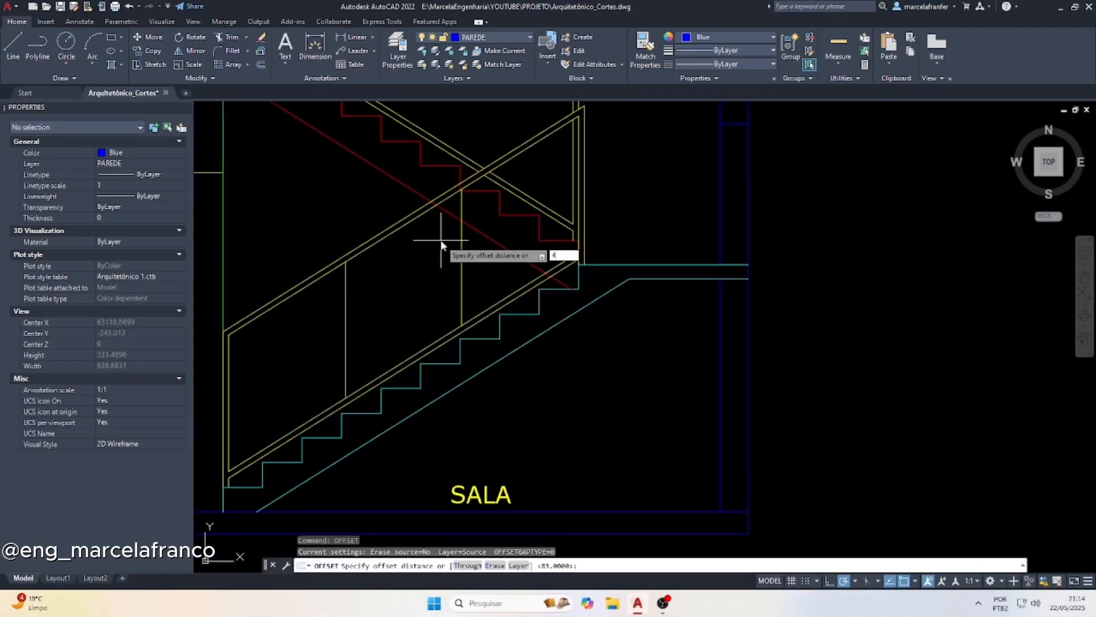
type("4")
key("Return")
left_click(347, 316)
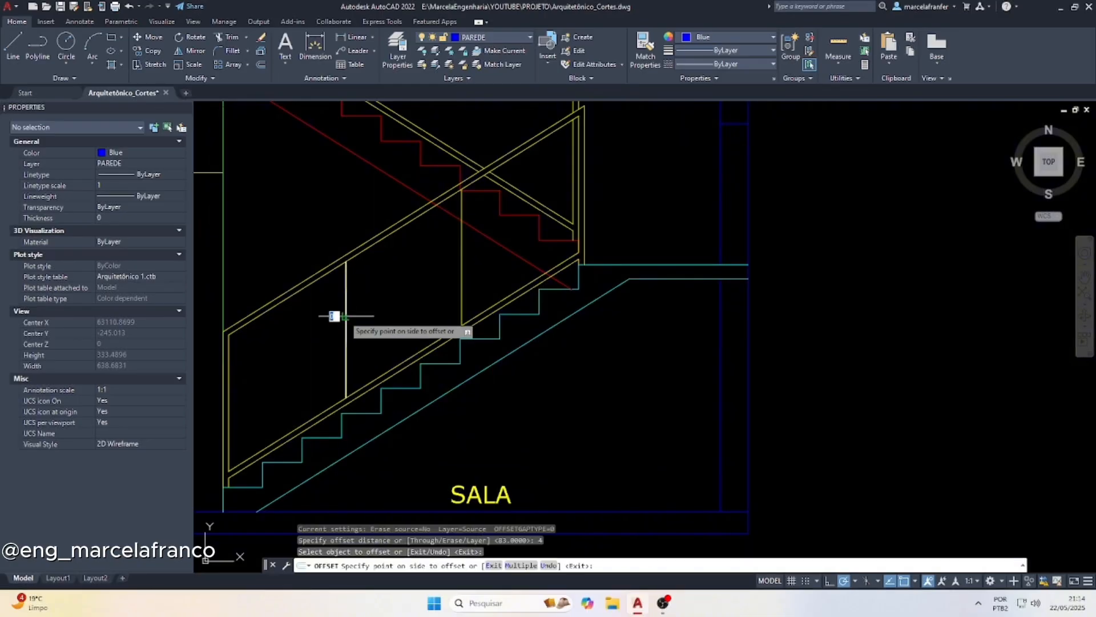
left_click(329, 313)
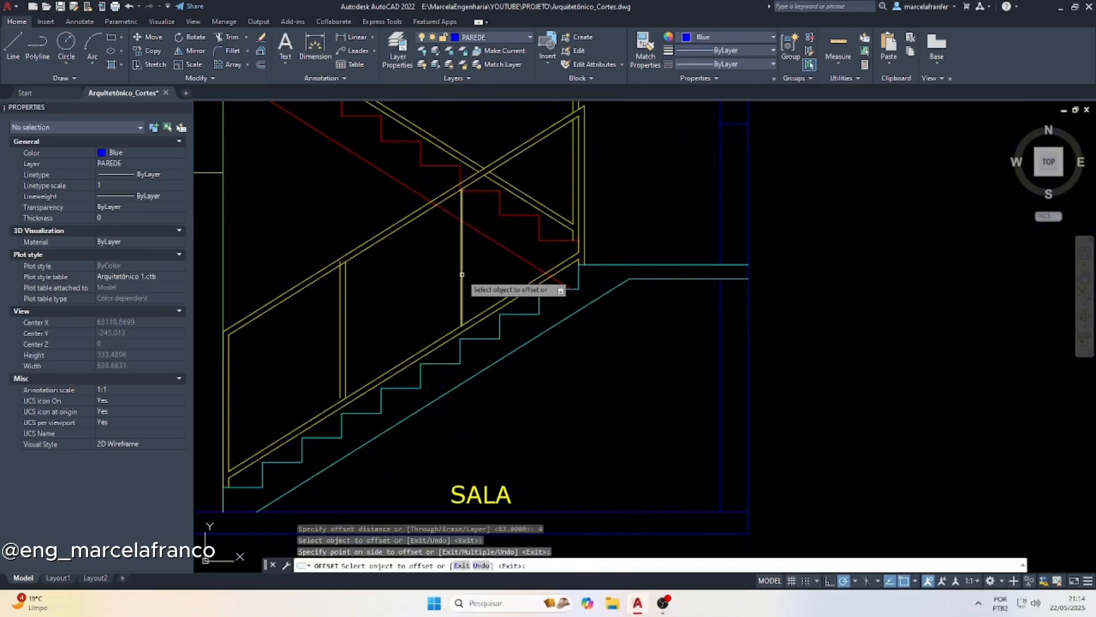
left_click(462, 275)
left_click(435, 289)
key("Escape")
key("Escape")
Extend the offset post lines down to the top line of the lower flight's lower rail
left_click(400, 365)
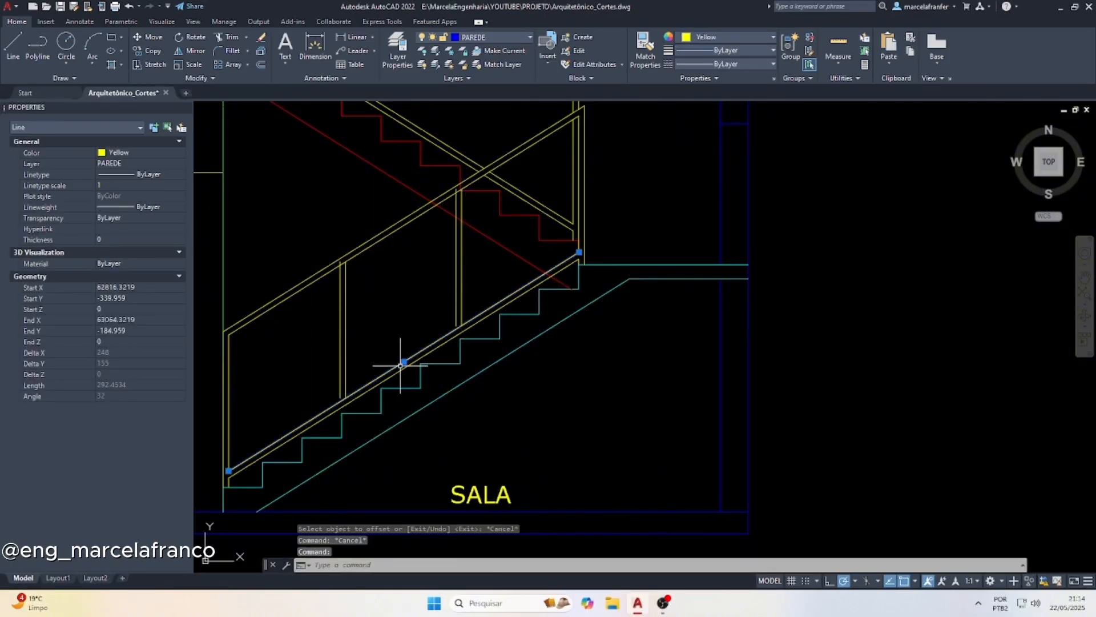
type("ex")
key("Return")
left_click_drag(310, 360, 427, 318)
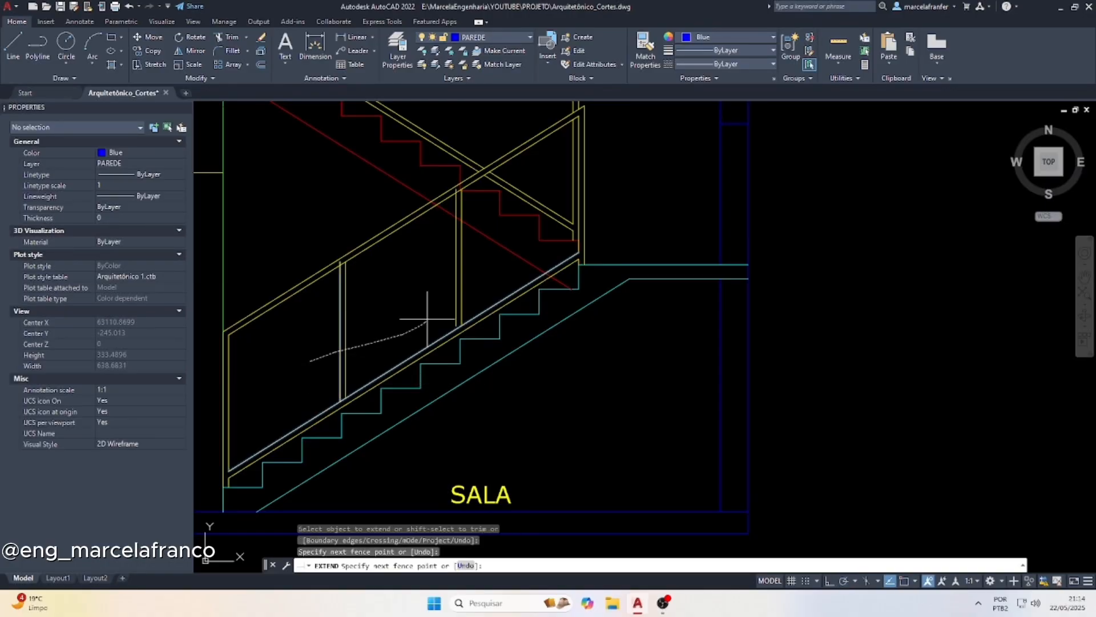
left_click_drag(471, 273, 477, 271)
key("Escape")
key("Escape")
Trim the overlaps where the lower intermediate post meets the handrail and the double lower rail
type("t")
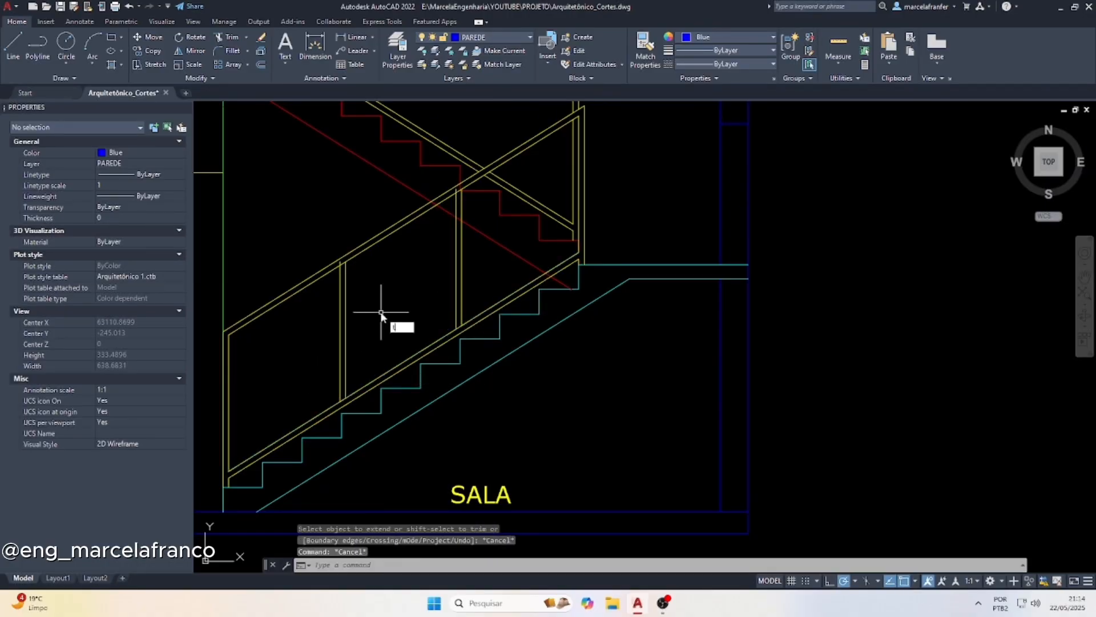
type("r")
key("Return")
scroll(337, 263, "up", 6)
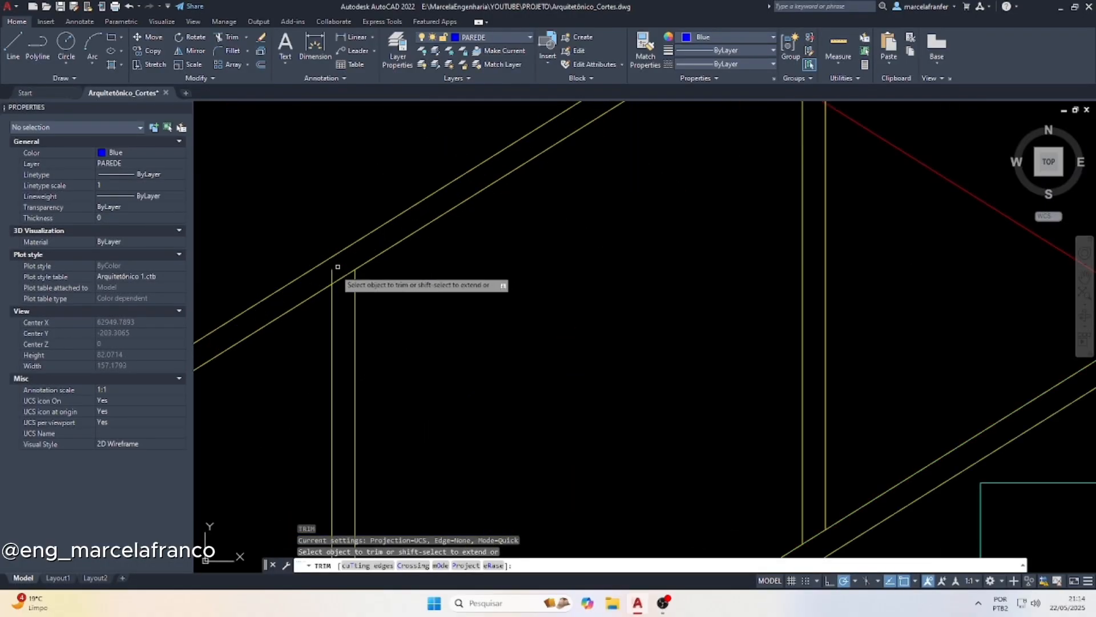
left_click(332, 273)
left_click(353, 272)
scroll(339, 408, "down", 6)
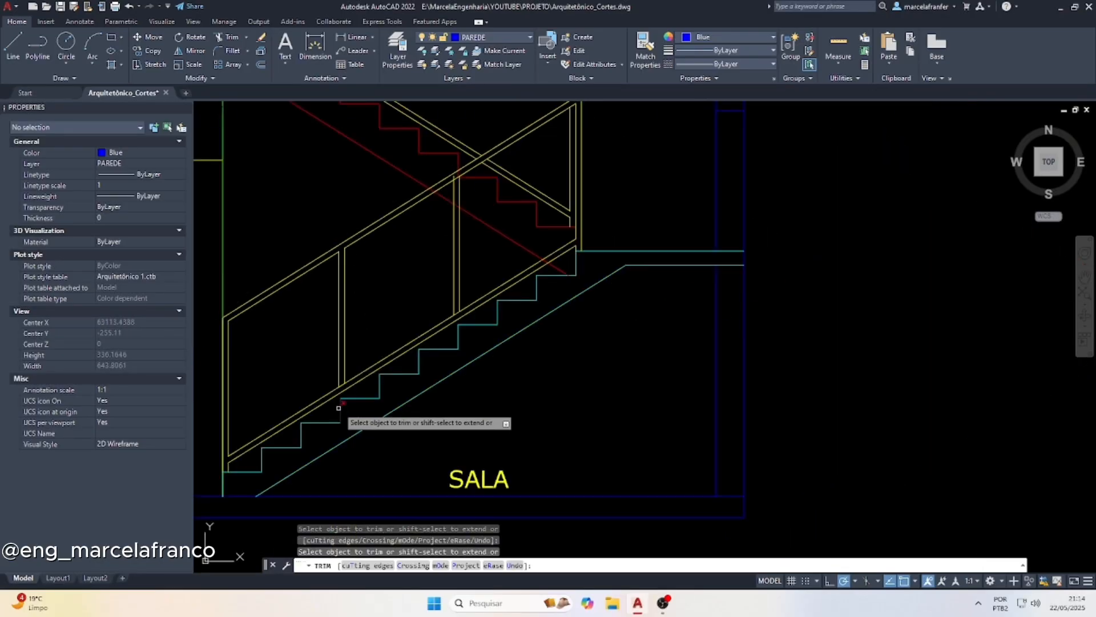
scroll(339, 408, "up", 6)
left_click_drag(369, 357, 360, 344)
scroll(436, 356, "down", 6)
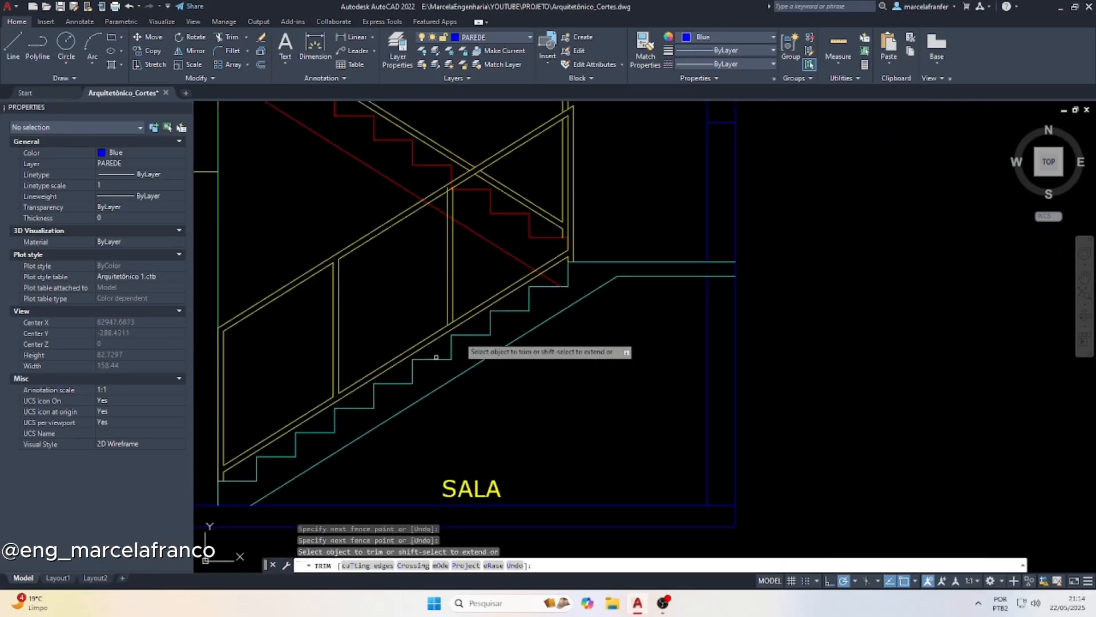
Trim the overlaps where the upper intermediate post meets the double lower rail and the handrail
scroll(451, 312, "up", 6)
left_click(443, 365)
scroll(440, 381, "down", 4)
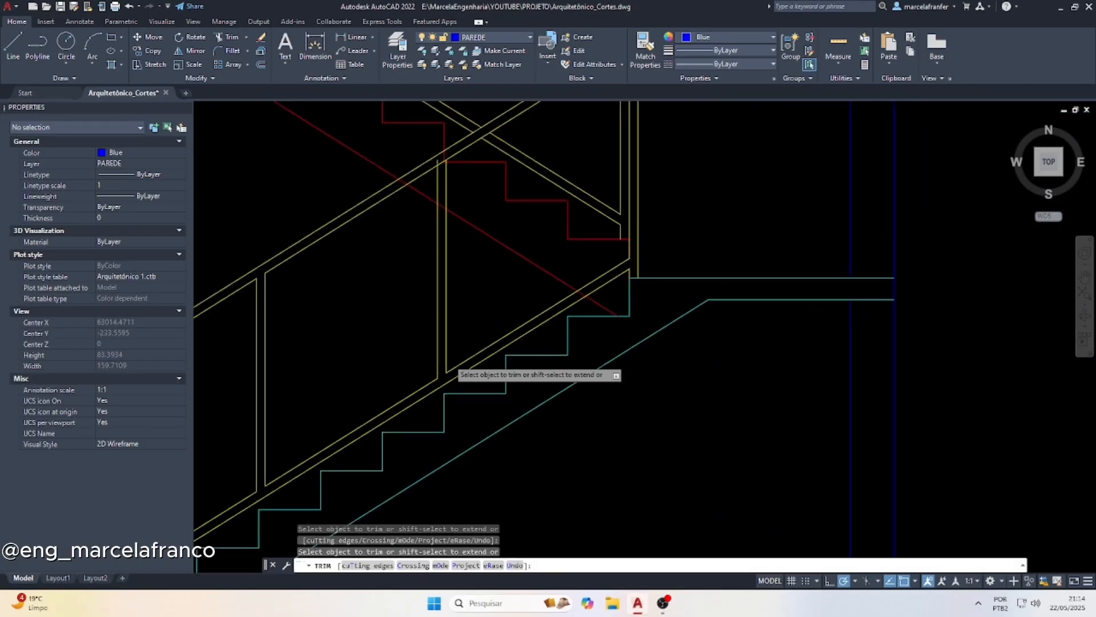
scroll(449, 359, "down", 3)
scroll(442, 246, "up", 9)
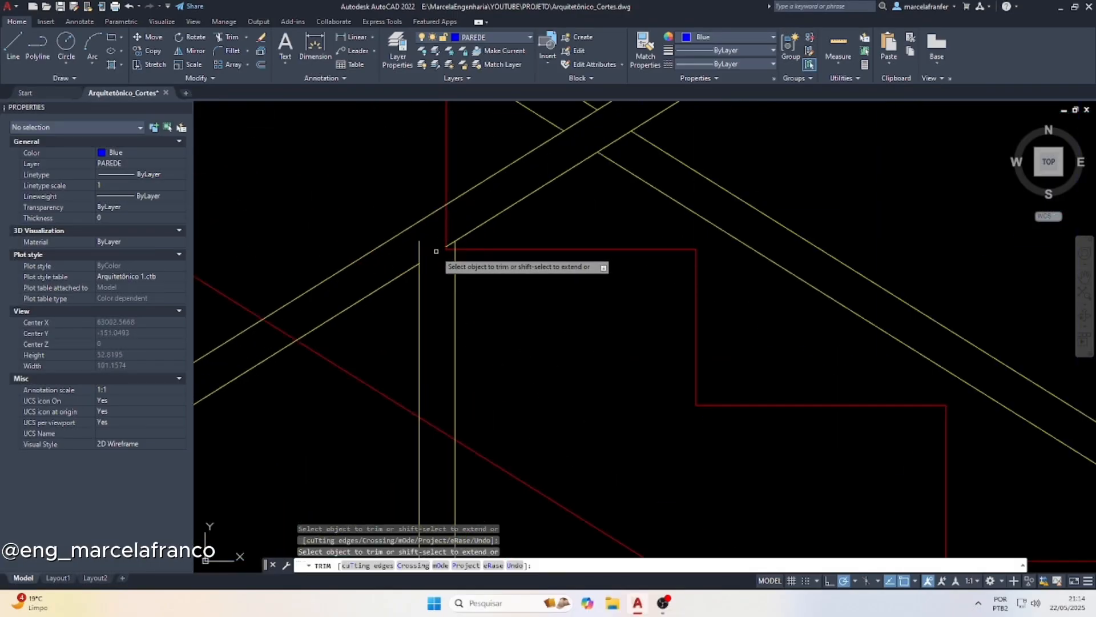
left_click_drag(443, 242, 414, 247)
scroll(411, 251, "down", 6)
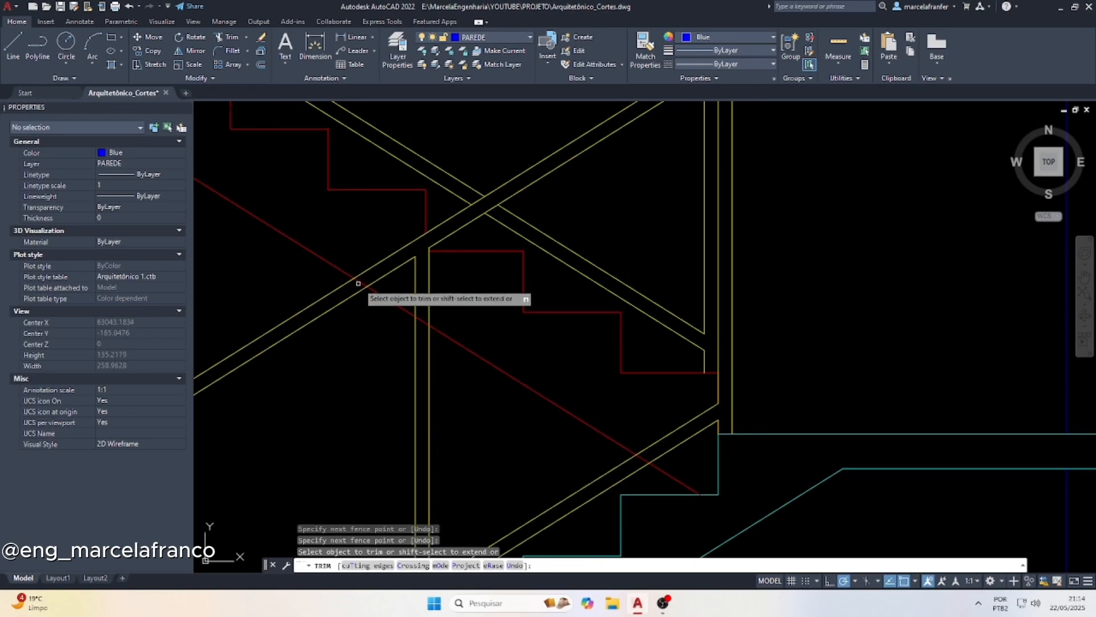
scroll(363, 282, "down", 2)
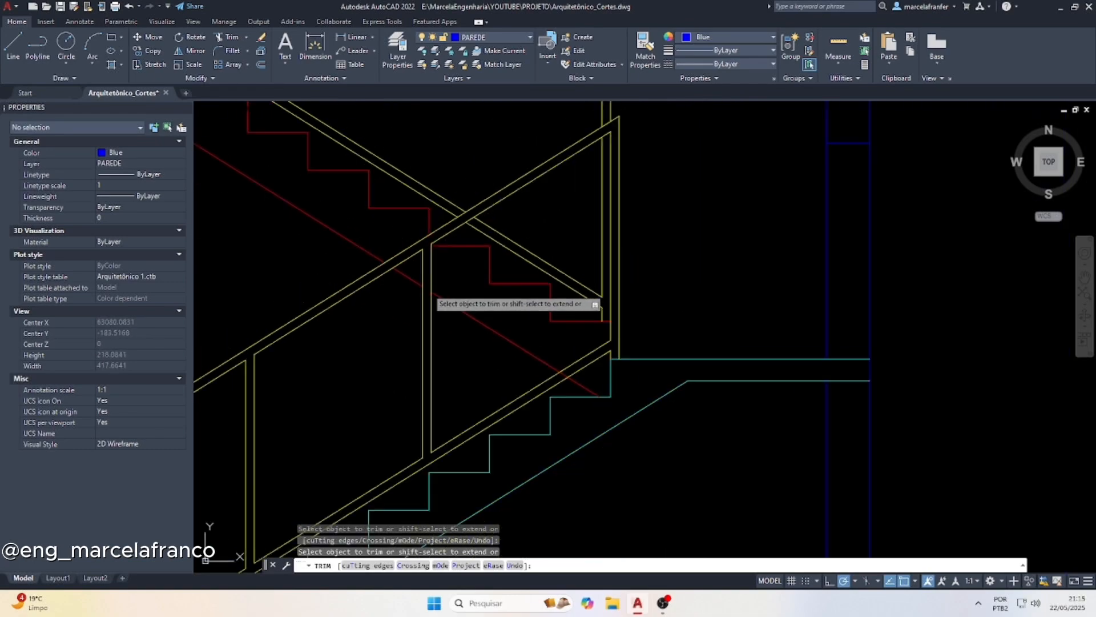
scroll(451, 268, "down", 8)
key("Escape")
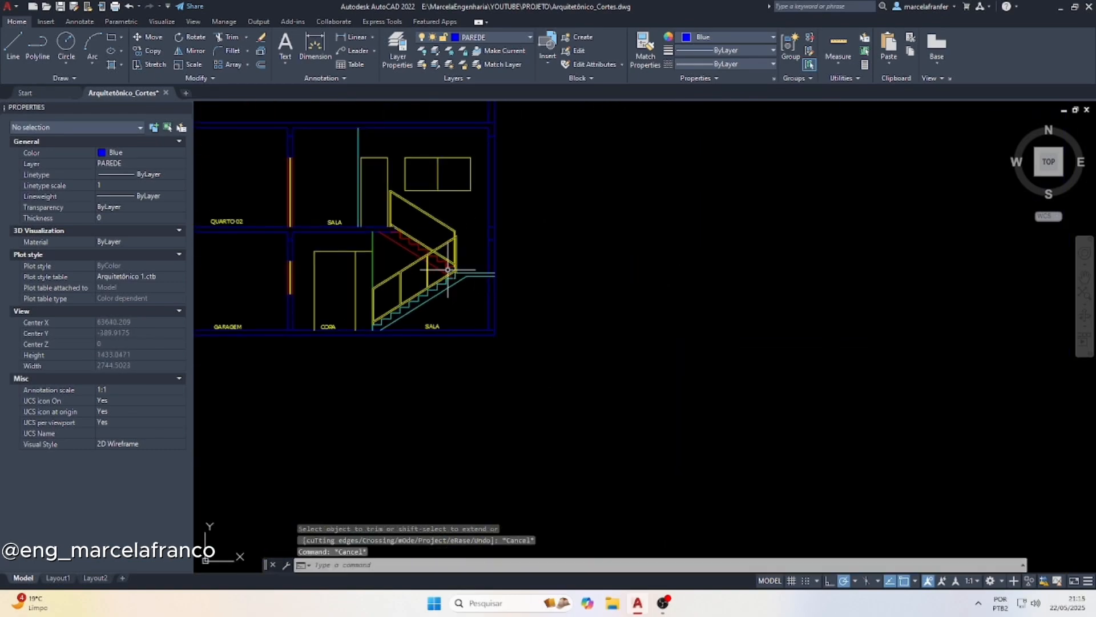
Measure the horizontal distance between the inner faces of the upper flight guardrail's end posts with a linear dimension
scroll(434, 232, "up", 4)
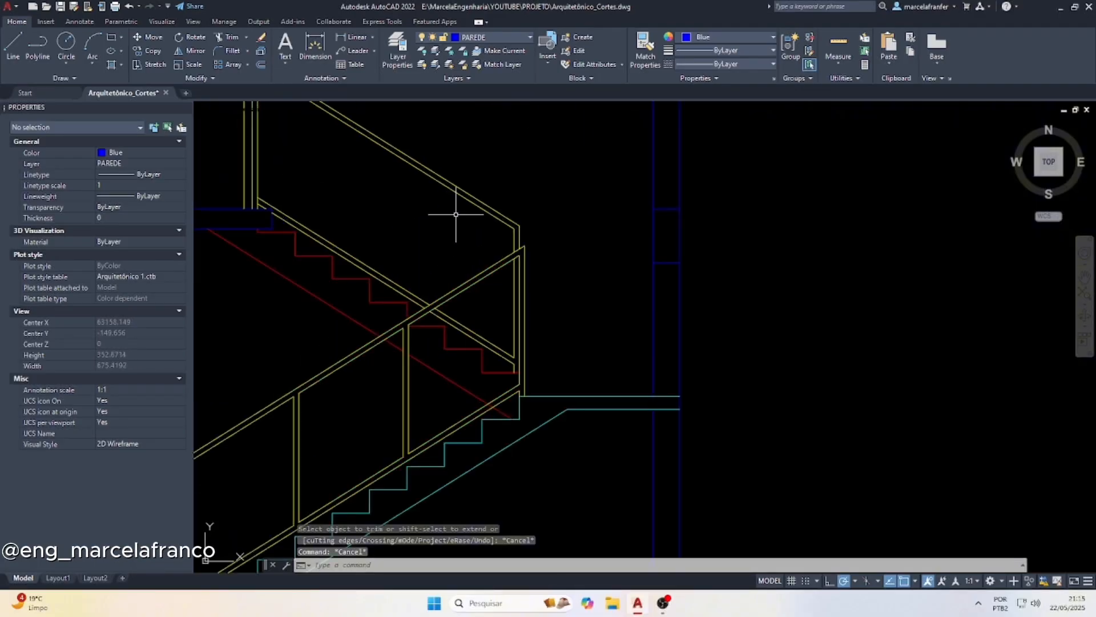
scroll(455, 214, "down", 3)
scroll(450, 190, "up", 2)
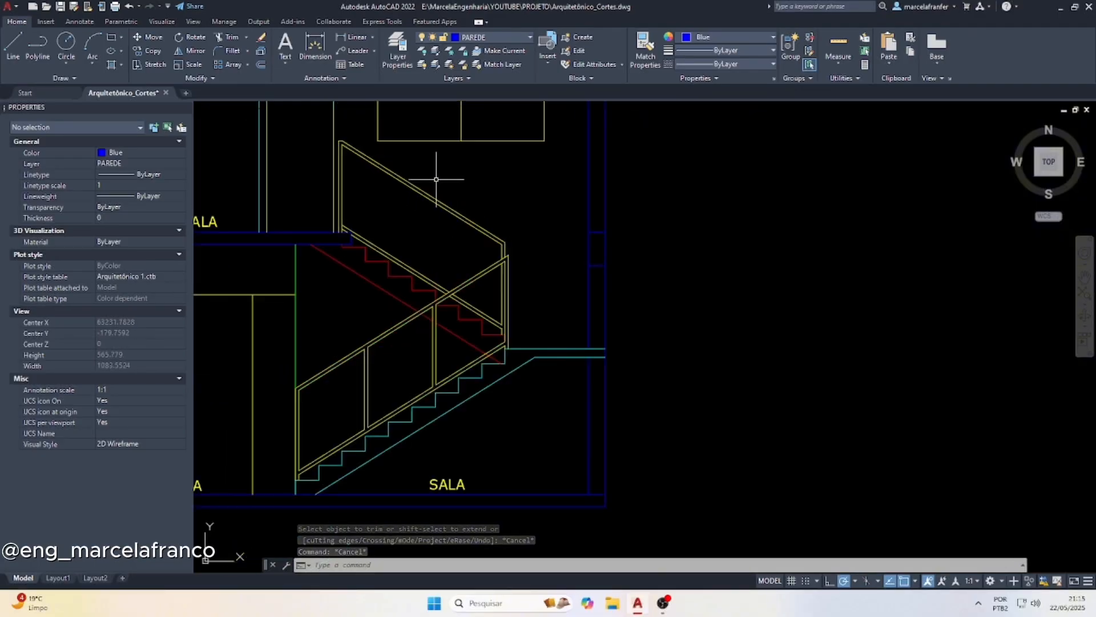
scroll(400, 208, "up", 1)
scroll(423, 217, "up", 1)
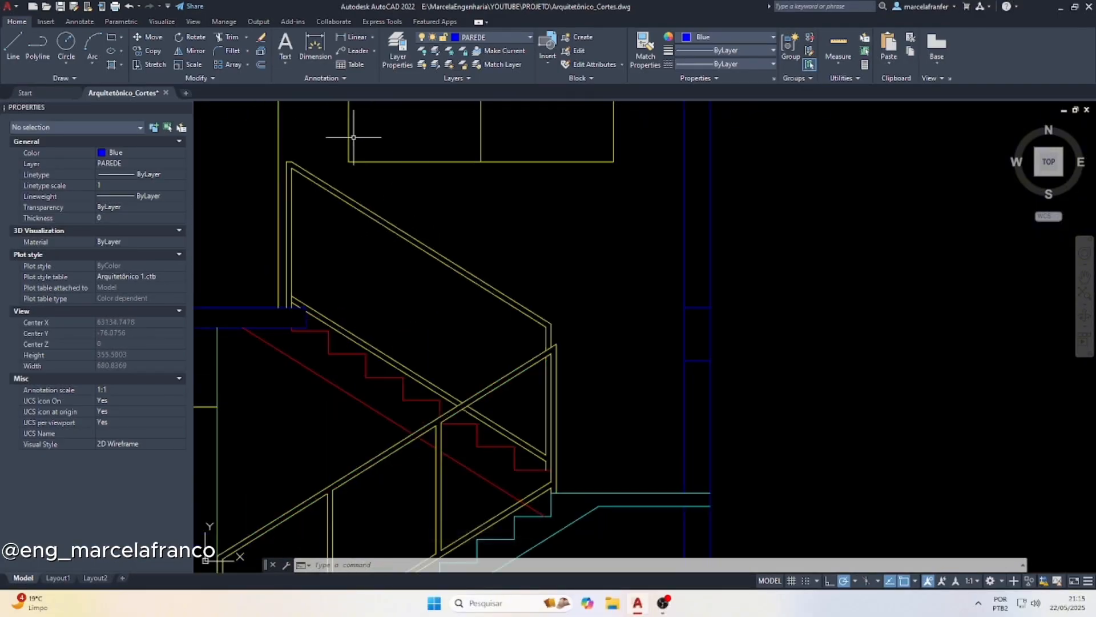
left_click(351, 35)
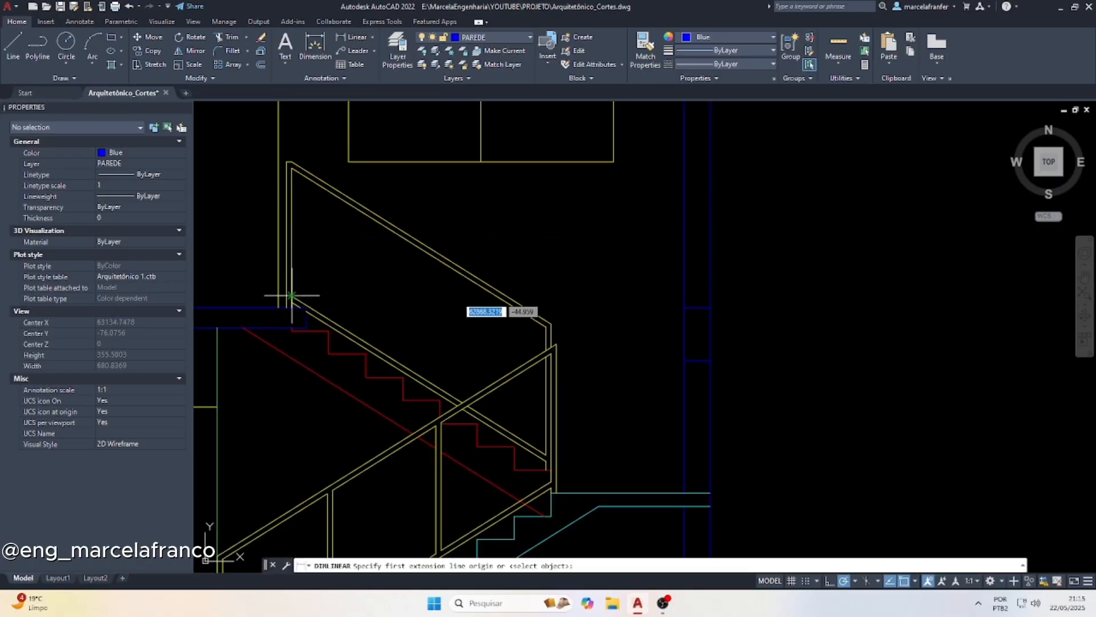
left_click(306, 307)
left_click(546, 456)
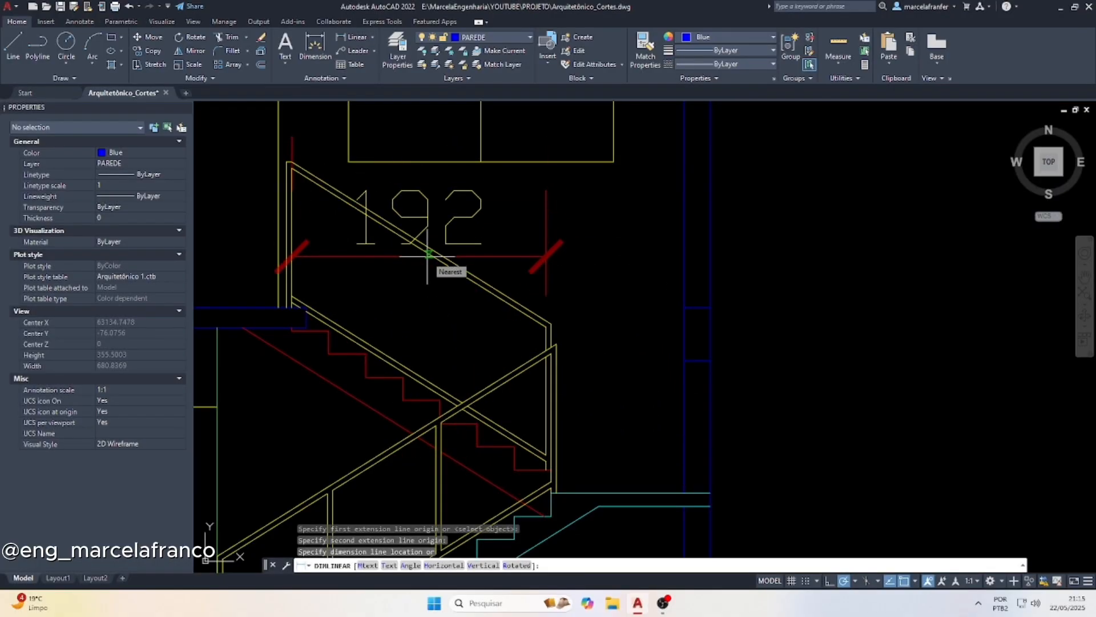
key("Escape")
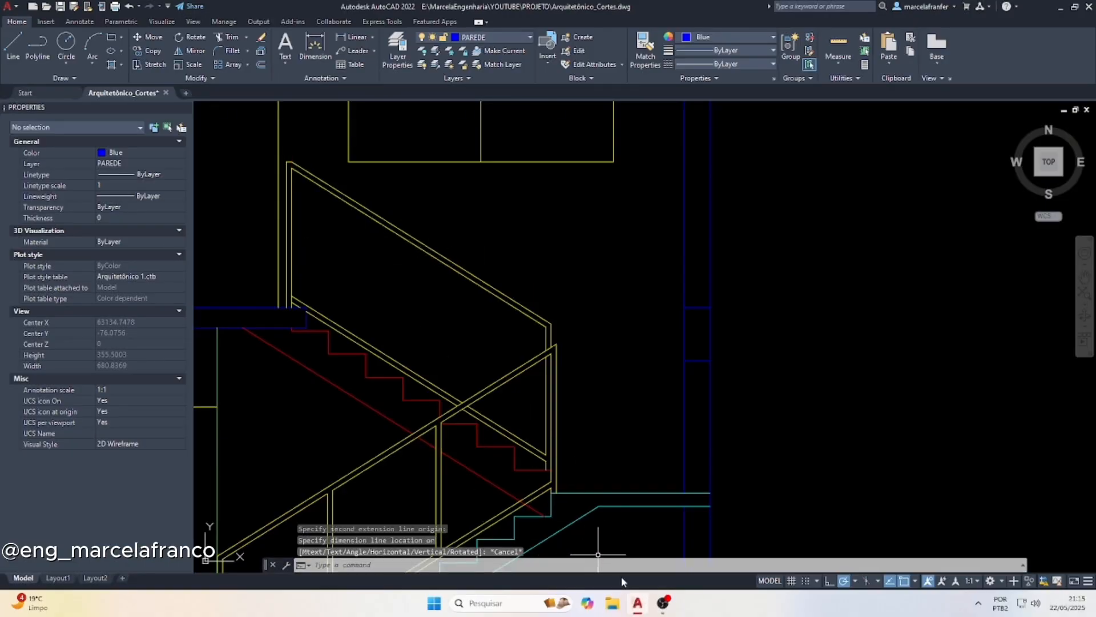
Switch to Calculator and divide 192 by 3 to get the intermediate post spacing, closing it when done
left_click(555, 604)
type("calc")
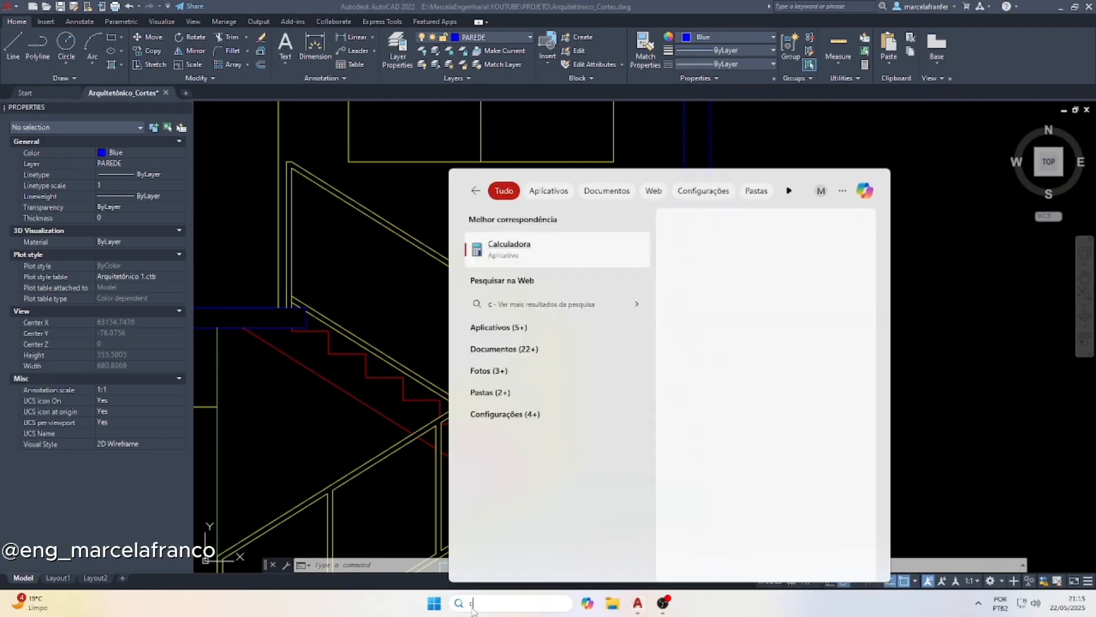
left_click(556, 255)
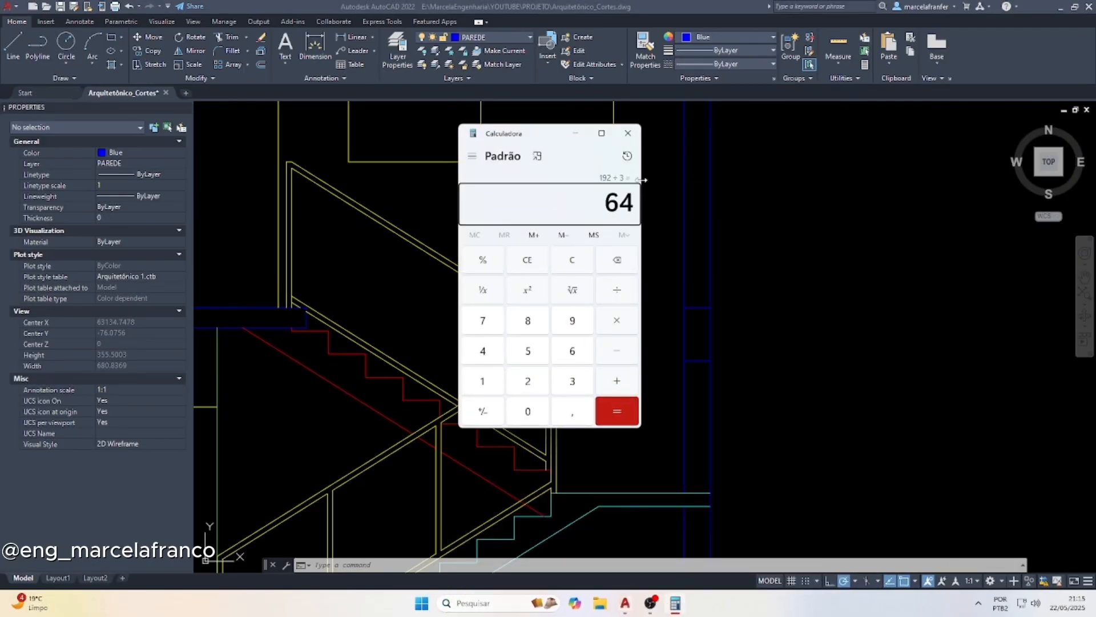
left_click(628, 132)
key("Escape")
key("Escape")
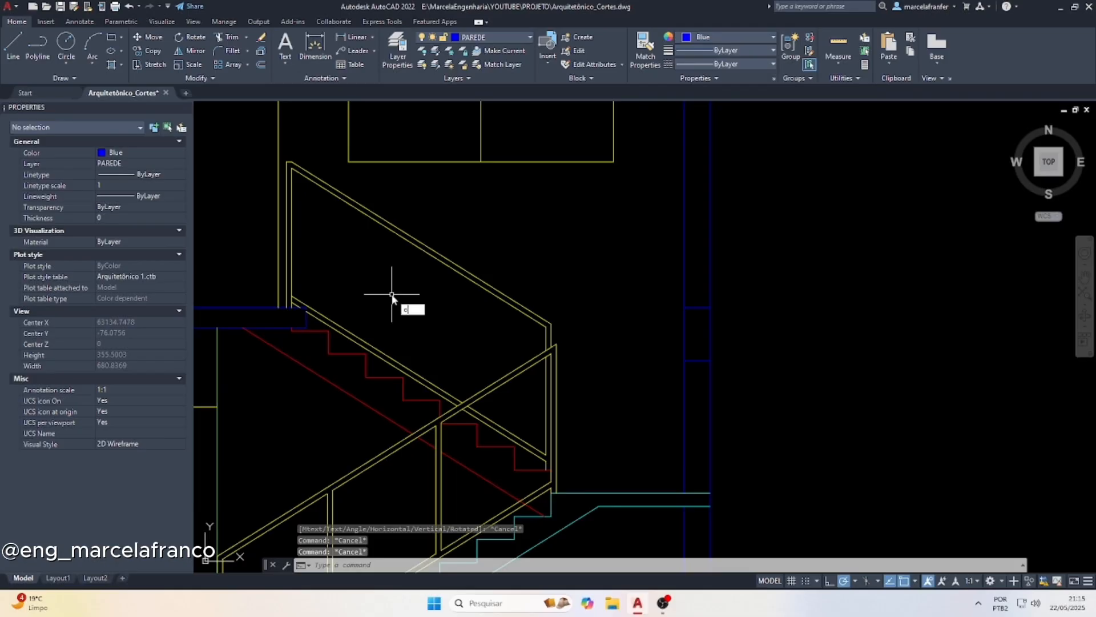
Offset the inner lines of both upper flight end posts 64 inward to place two intermediate post lines
type("o")
key("Return")
type("64")
key("Return")
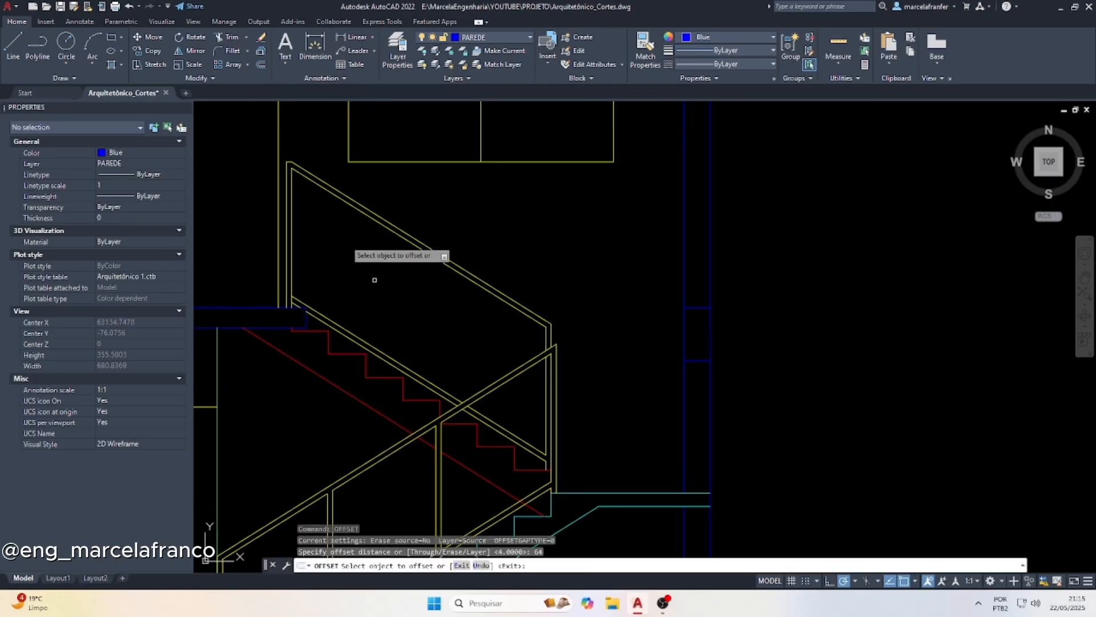
left_click(291, 197)
left_click(391, 290)
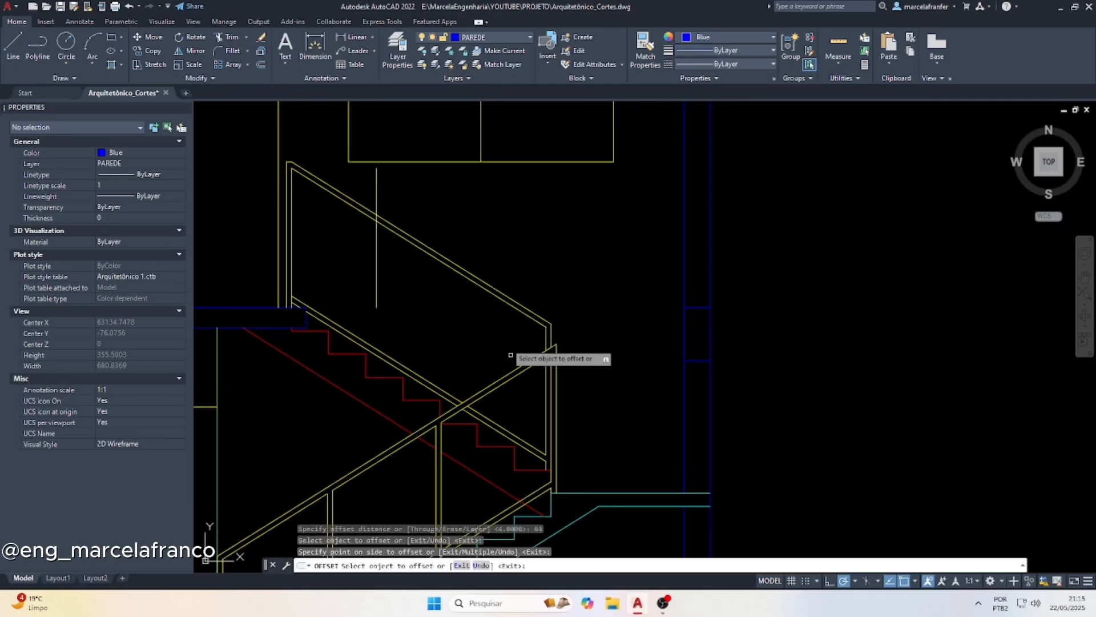
left_click(547, 334)
left_click(451, 365)
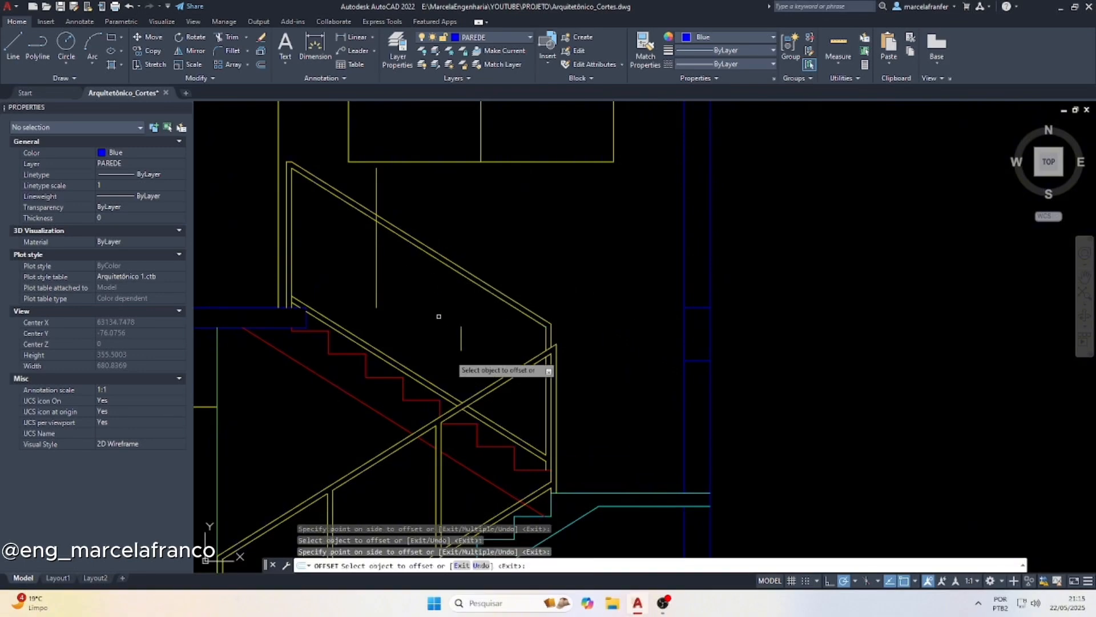
key("Escape")
Extend both intermediate post lines down to the top line of the upper flight's lower rail
left_click(441, 387)
type("ex")
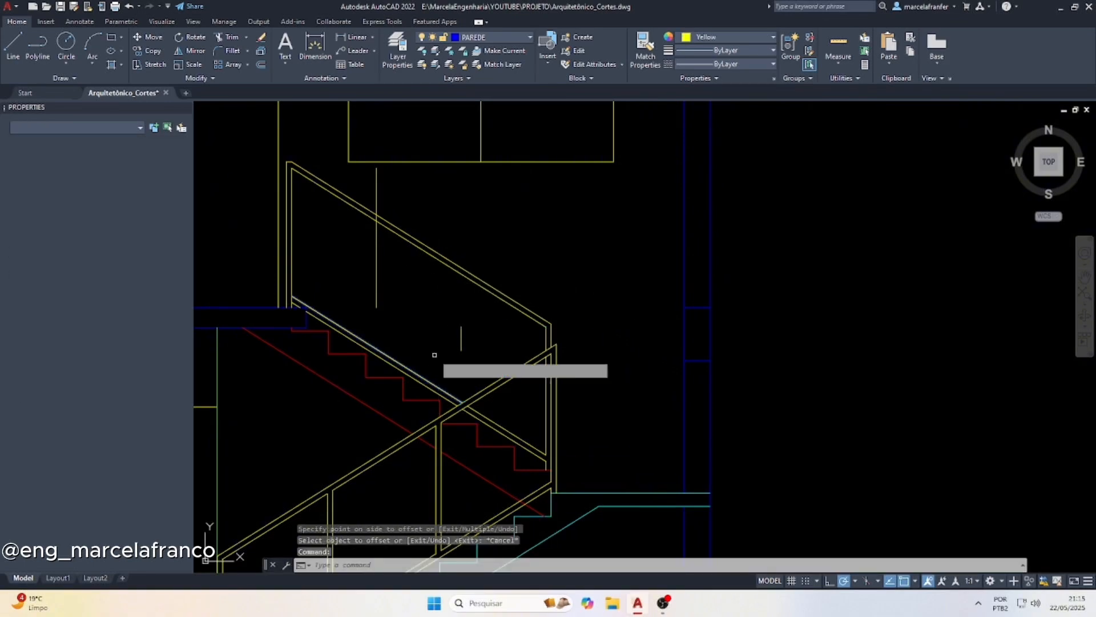
key("Return")
left_click(388, 275)
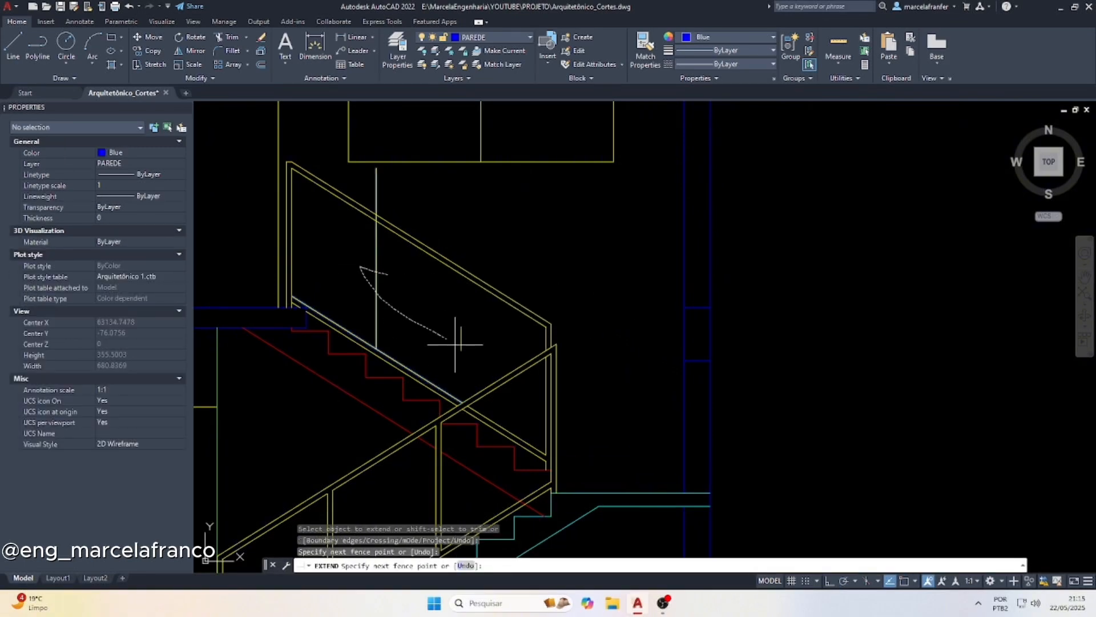
key("Escape")
key("Escape")
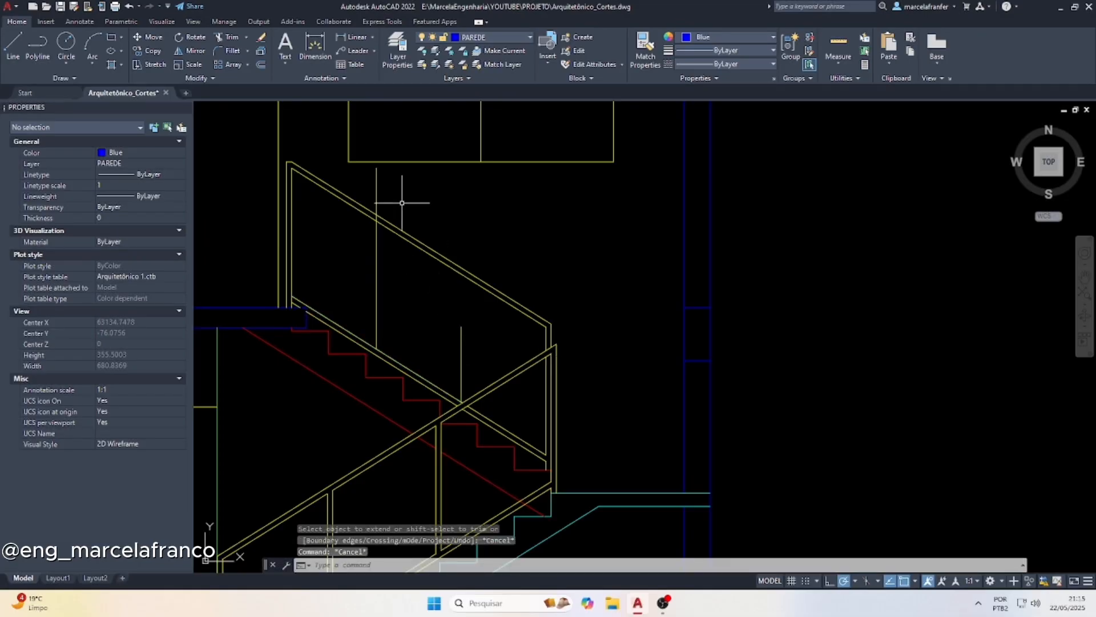
Trim the part of the upper intermediate post line that projects above the handrail's lower line
type("tr")
key("Return")
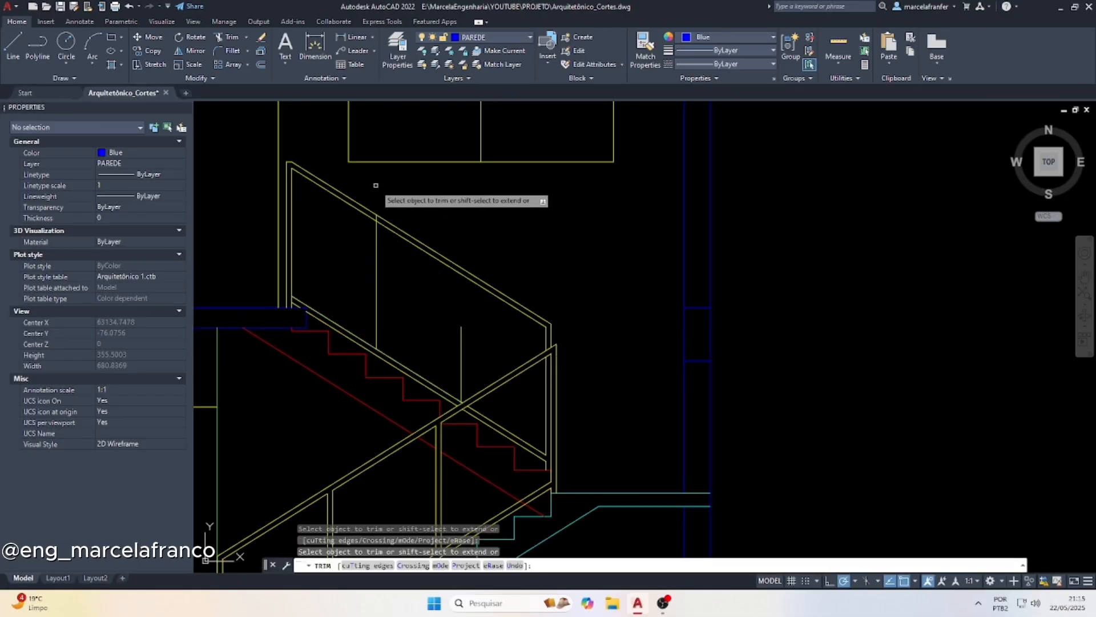
scroll(381, 216, "up", 2)
scroll(382, 218, "up", 3)
key("Escape")
Extend the lower intermediate post line up to the lower line of the upper flight's handrail
left_click(411, 248)
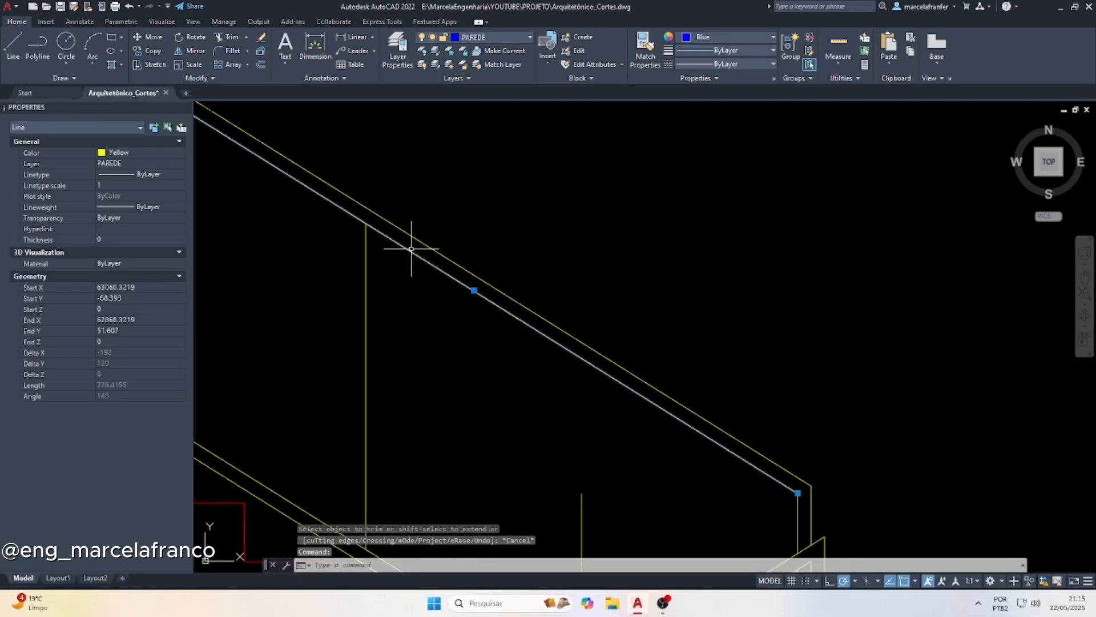
type("ex")
key("Return")
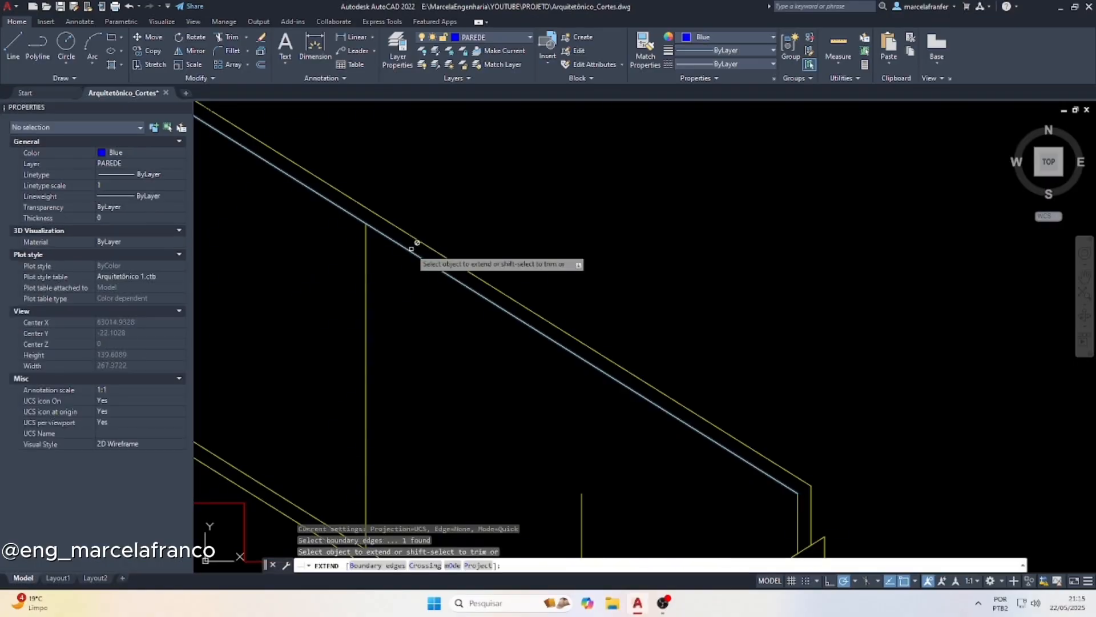
left_click(581, 522)
key("Escape")
scroll(433, 373, "down", 4)
key("Escape")
key("Escape")
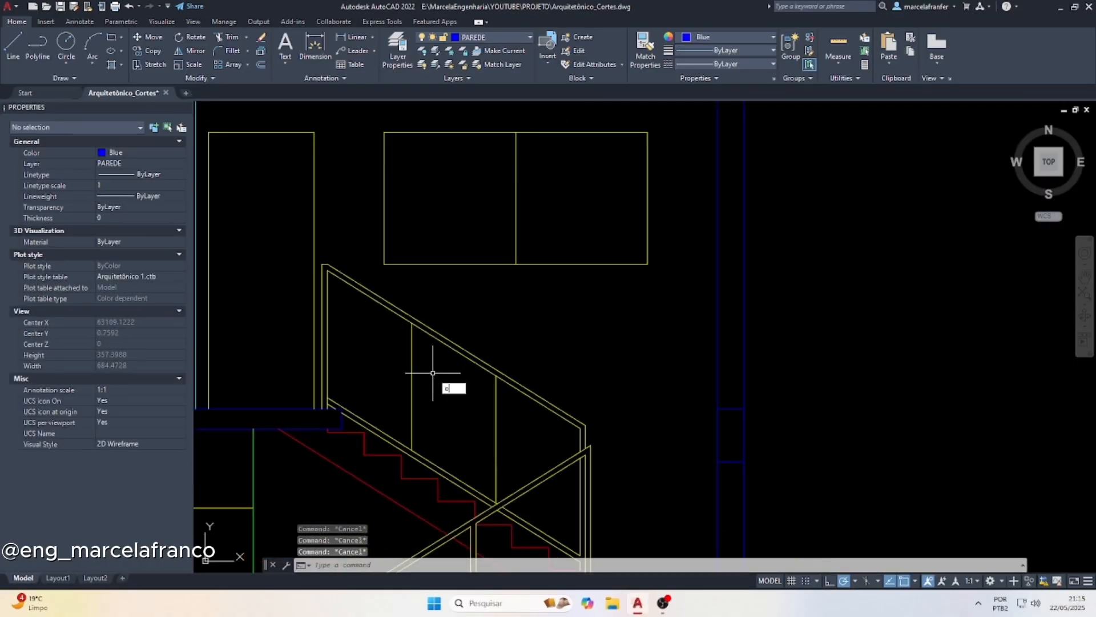
Offset each intermediate post line 4 toward its nearest end post to give thickness, and regenerate the drawing
type("o")
key("Return")
key("Return")
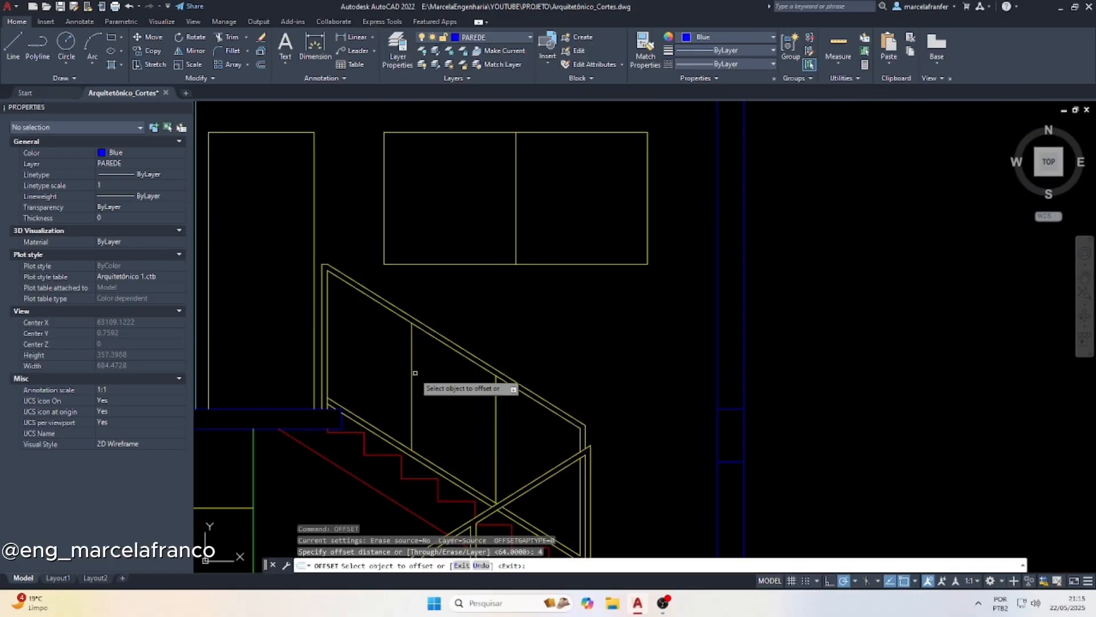
left_click(412, 373)
left_click(407, 360)
left_click(495, 425)
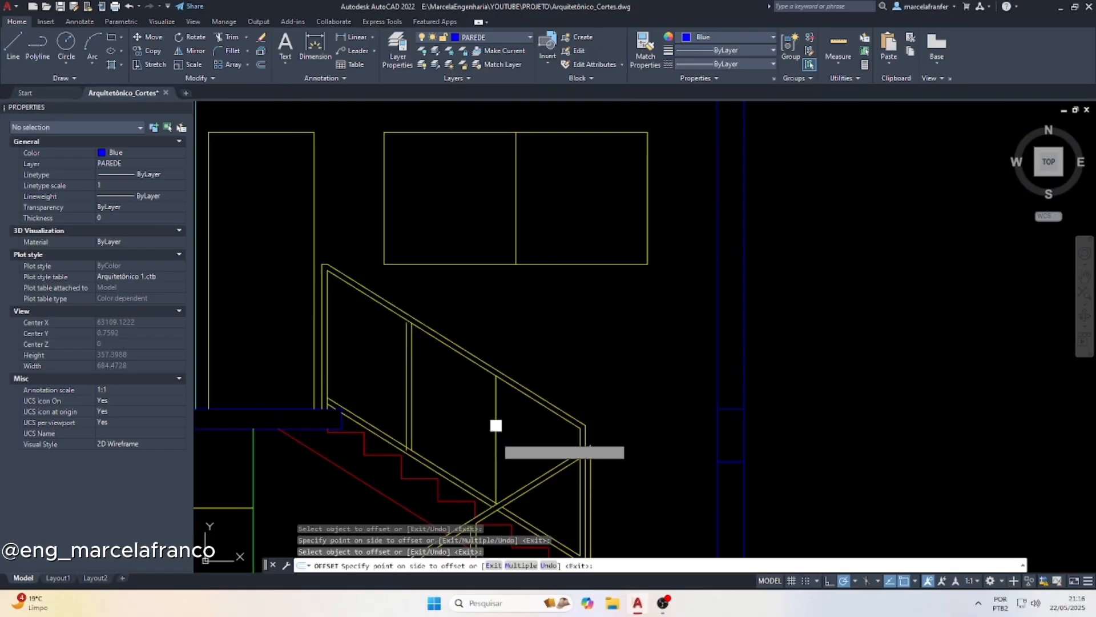
left_click(511, 437)
key("Escape")
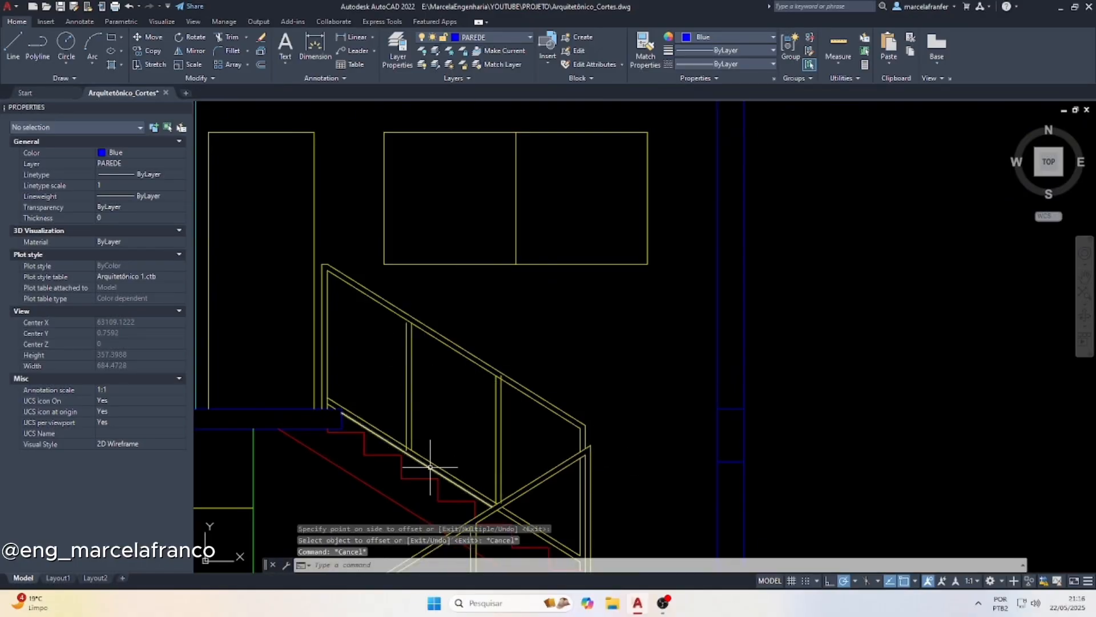
type("re")
key("Return")
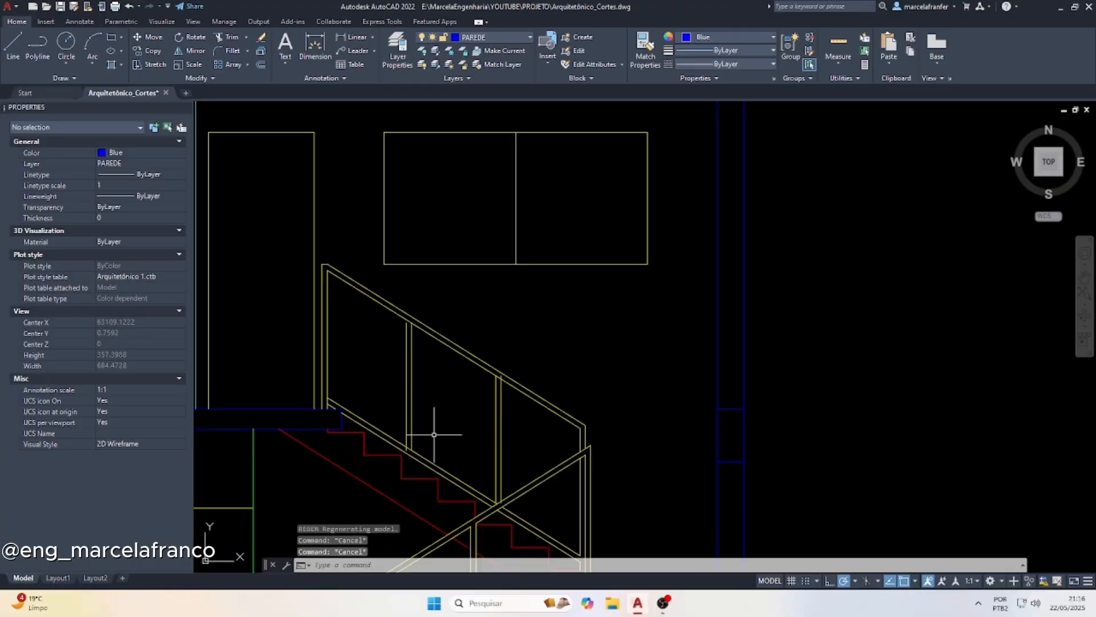
Trim the overlaps where both intermediate posts of the upper flight meet the lower rail
type("tr")
key("Return")
scroll(406, 448, "up", 6)
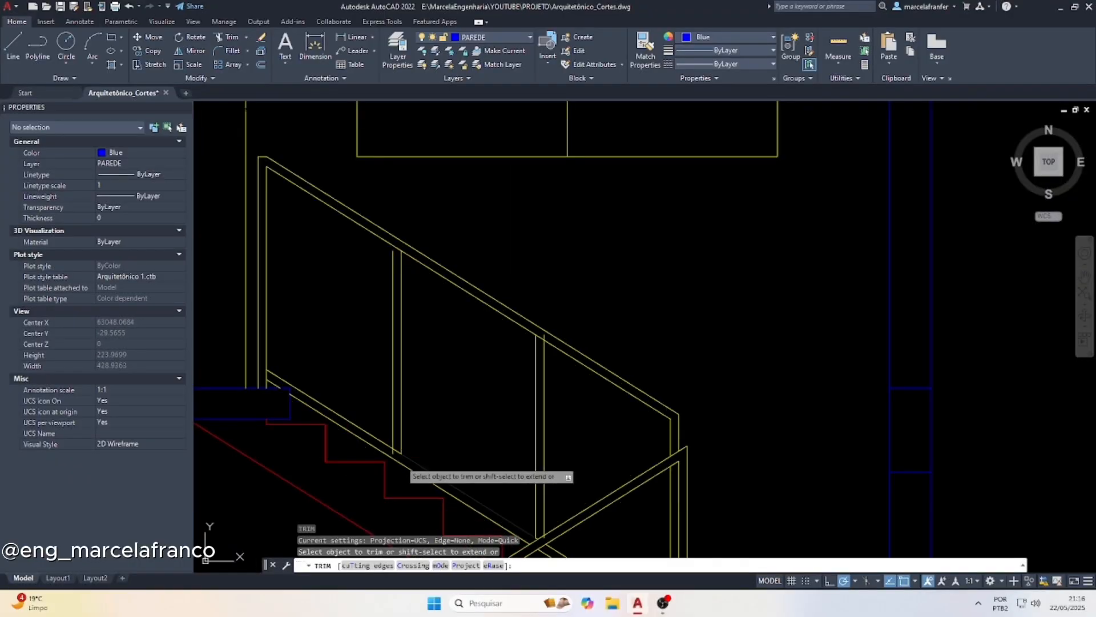
left_click(382, 444)
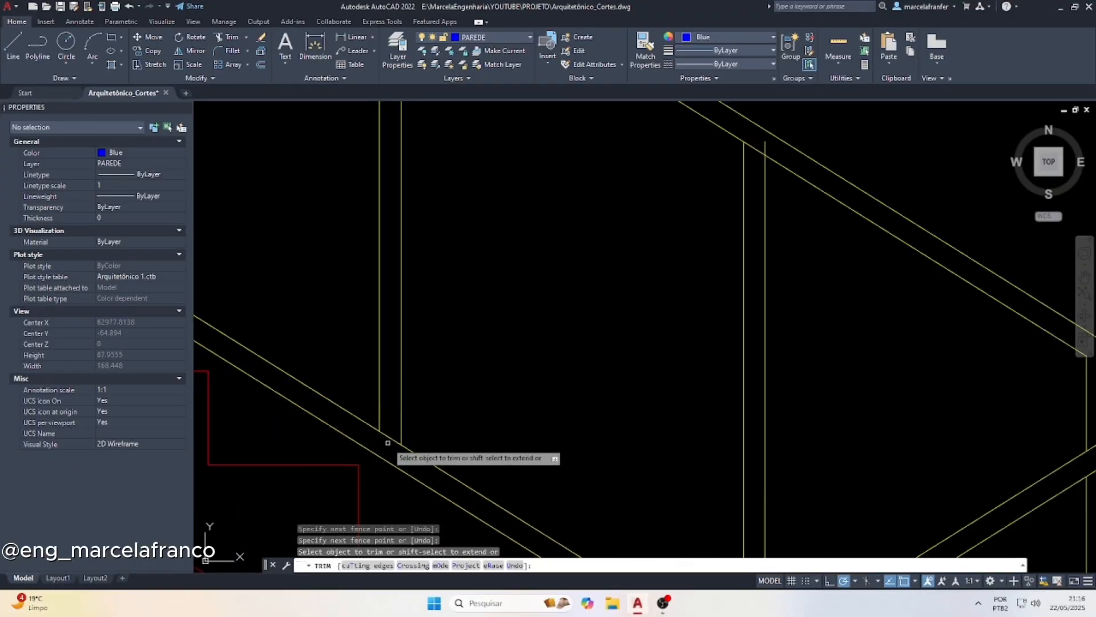
key("Return")
scroll(394, 429, "down", 4)
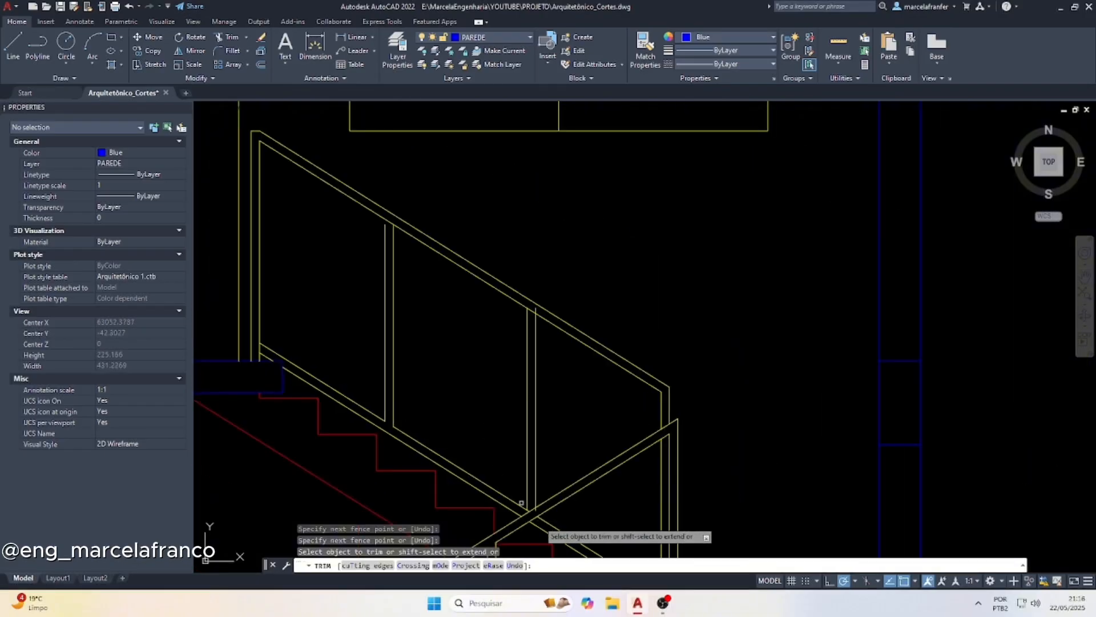
scroll(526, 501, "up", 5)
left_click(512, 475)
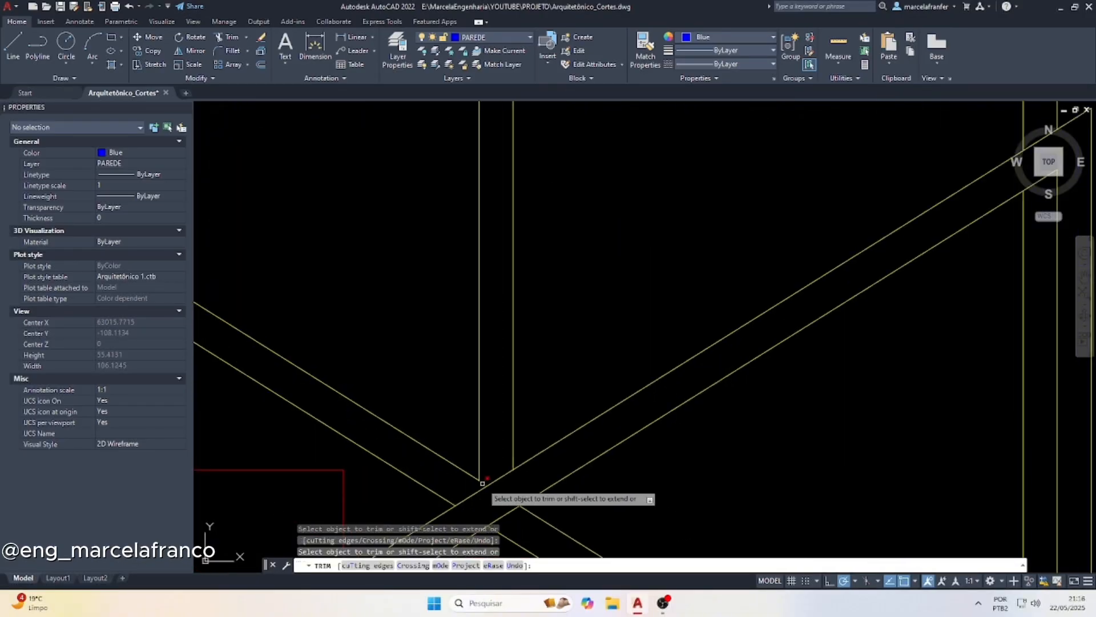
Trim the overlaps where the lower intermediate post meets the underside of the upper flight's handrail
scroll(485, 482, "down", 4)
scroll(487, 280, "up", 4)
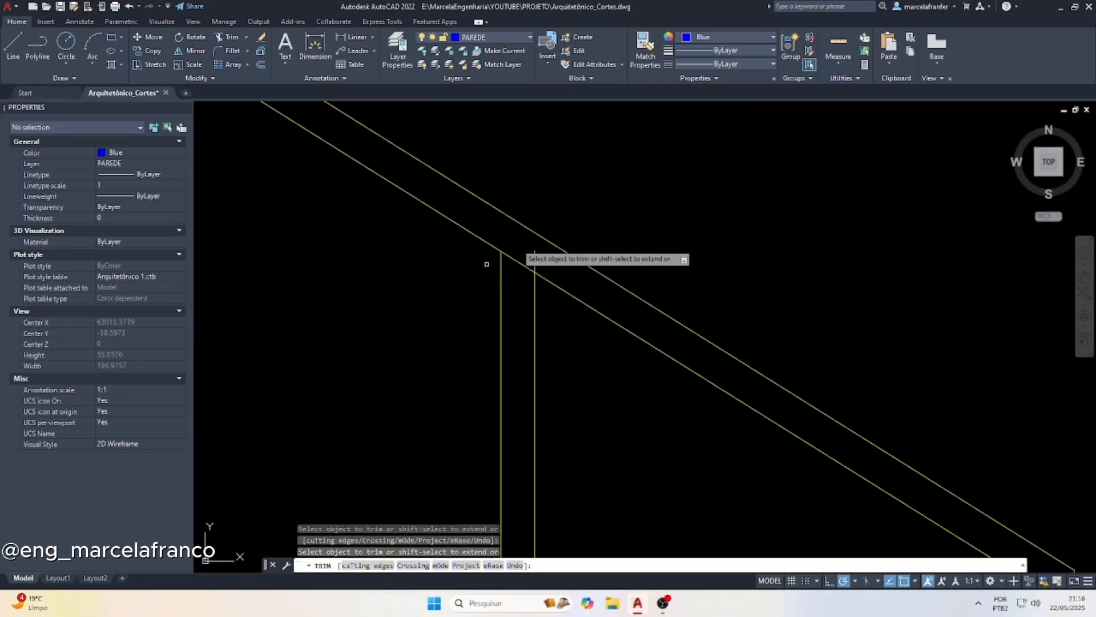
left_click(532, 262)
scroll(391, 235, "down", 4)
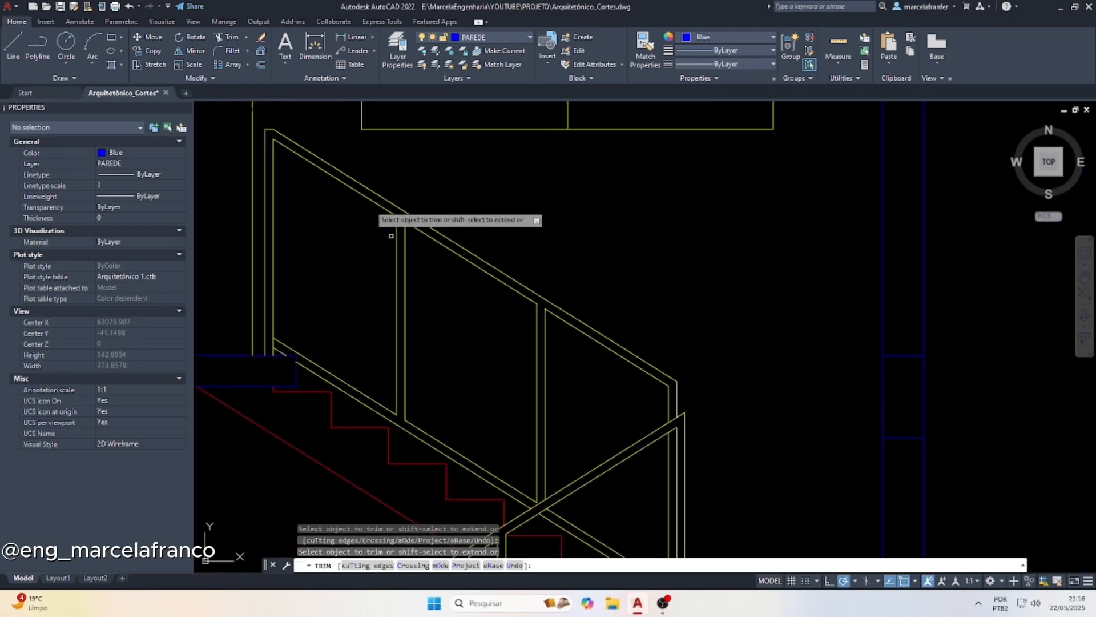
Extend the short outer line of the upper intermediate post up to the handrail's lower line
scroll(388, 211, "up", 6)
key("Escape")
left_click(448, 225)
left_click(376, 229)
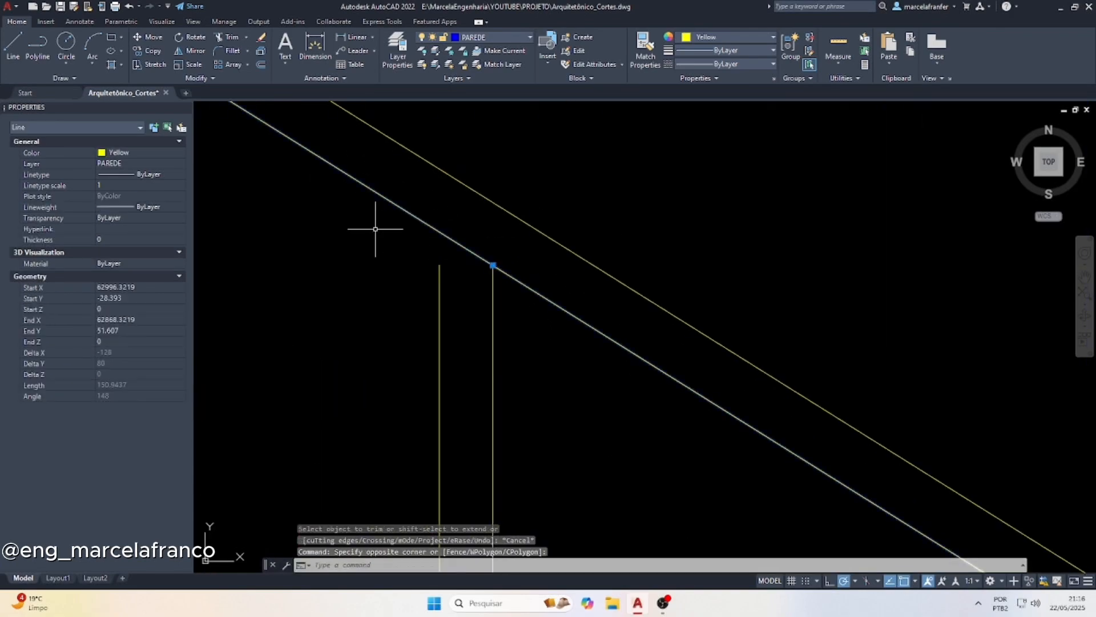
type("ex")
key("Return")
left_click(413, 296)
left_click(529, 376)
key("Escape")
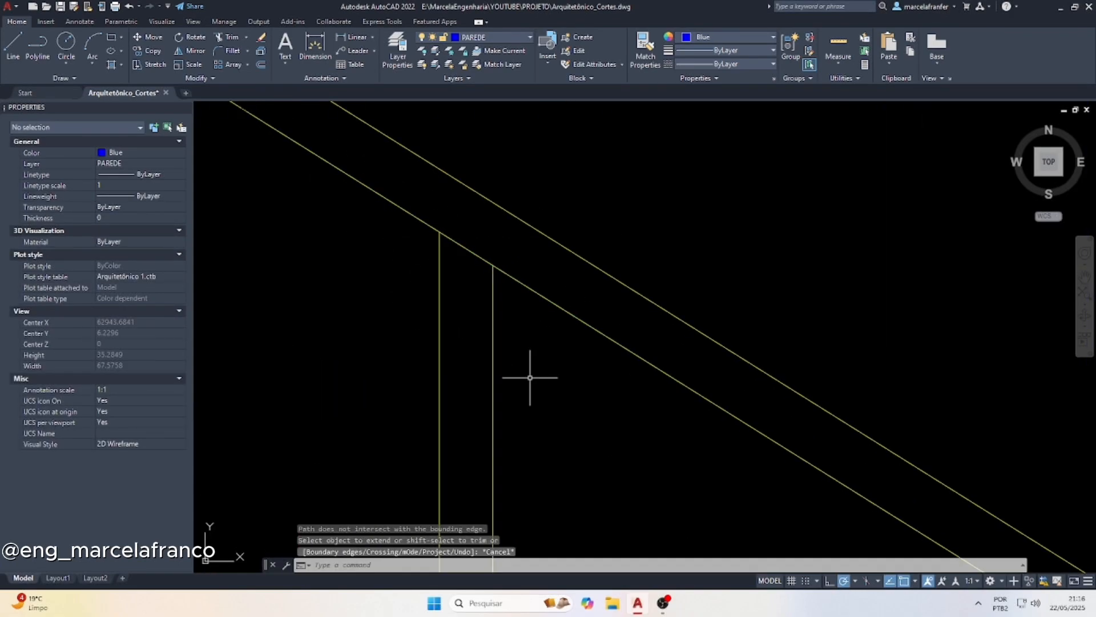
key("Escape")
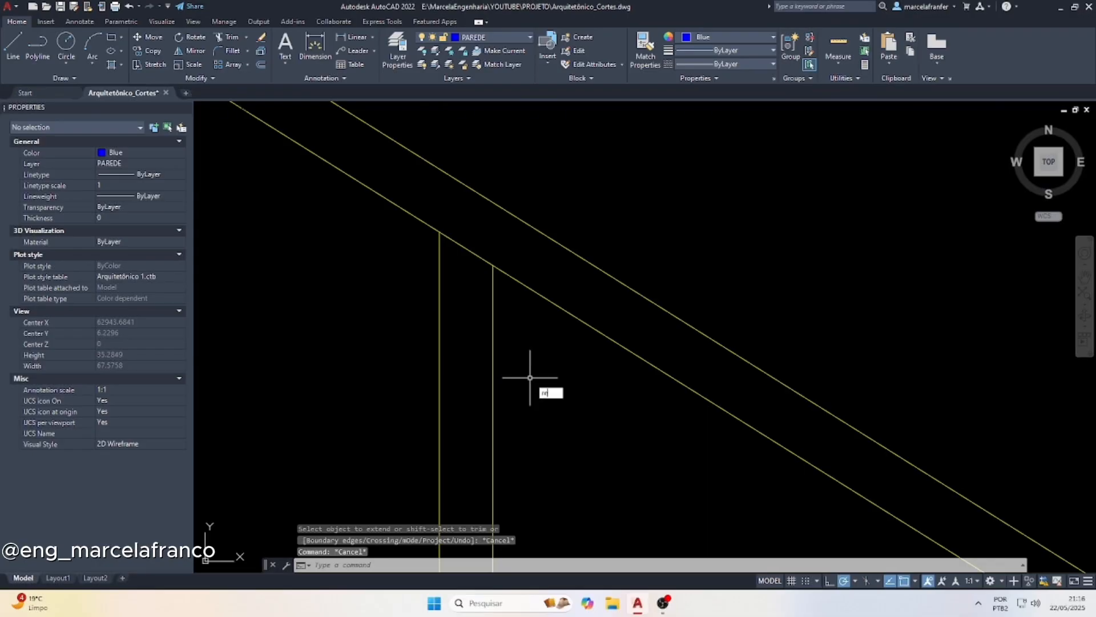
Trim the handrail's lower line between the two lines of the upper intermediate post
type("tr")
key("Return")
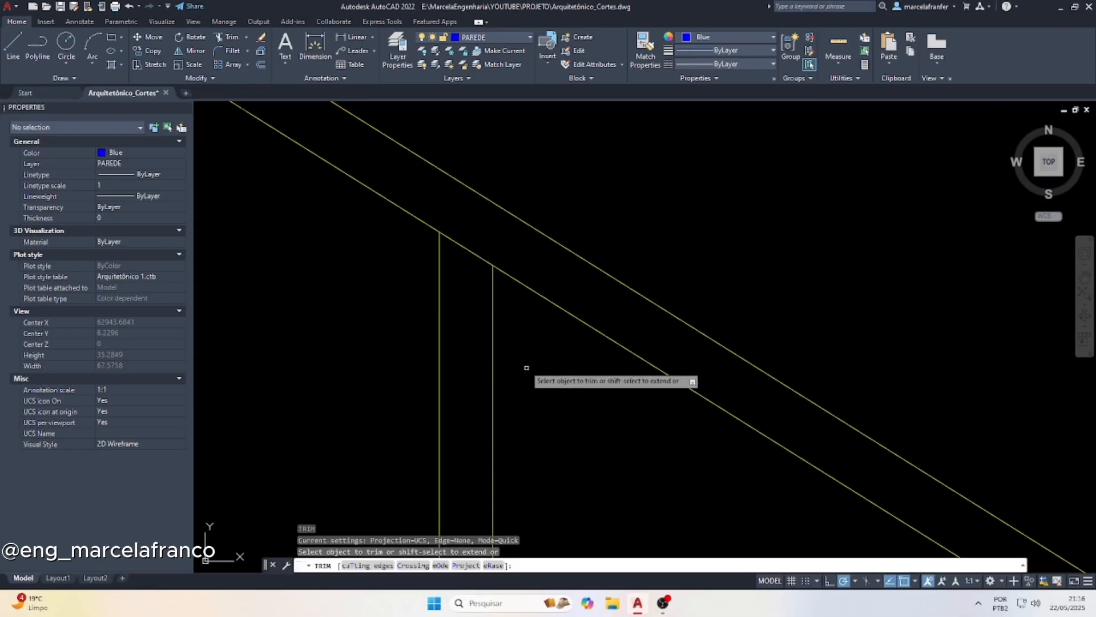
left_click(480, 237)
left_click(466, 262)
key("Escape")
scroll(419, 262, "down", 10)
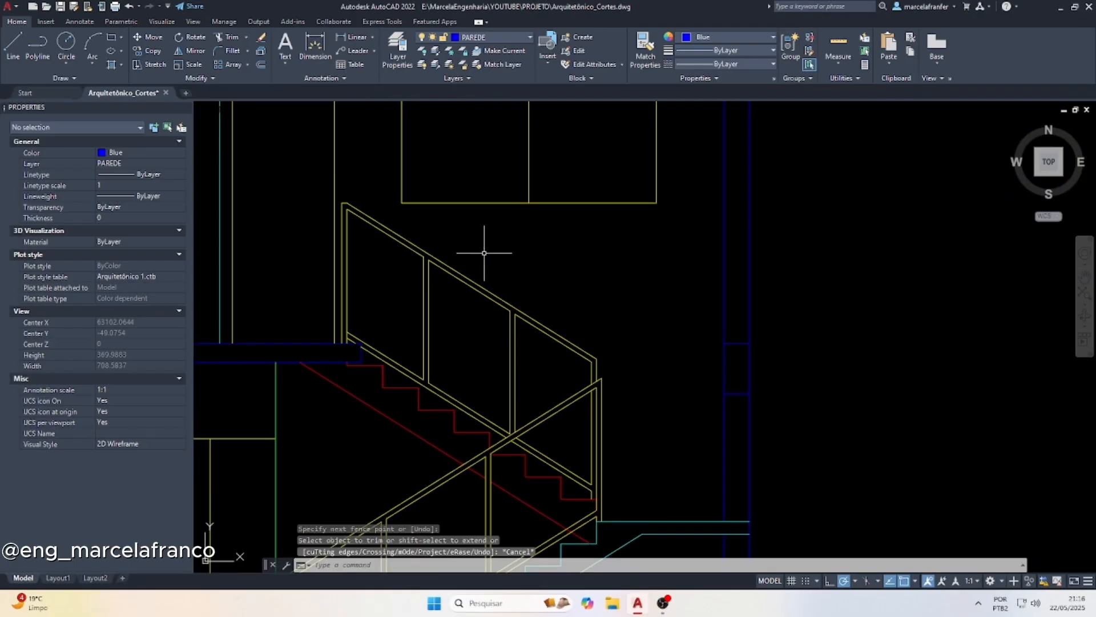
scroll(509, 281, "down", 4)
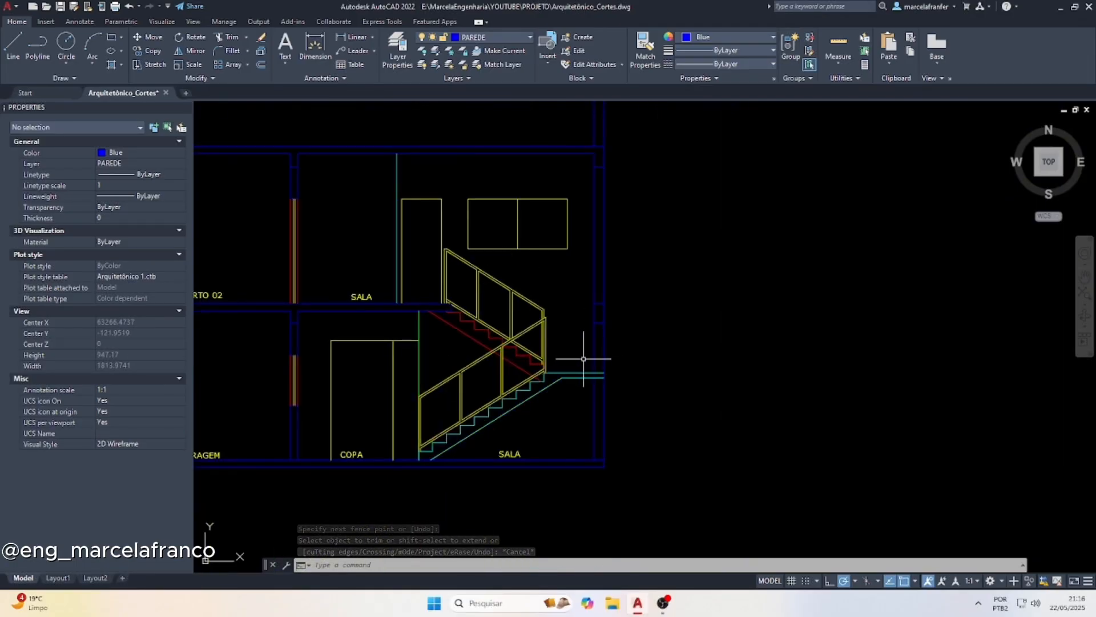
Examine the staircase and its wall side on the upper-floor plan against the stair in section A
scroll(587, 359, "up", 2)
scroll(584, 313, "up", 2)
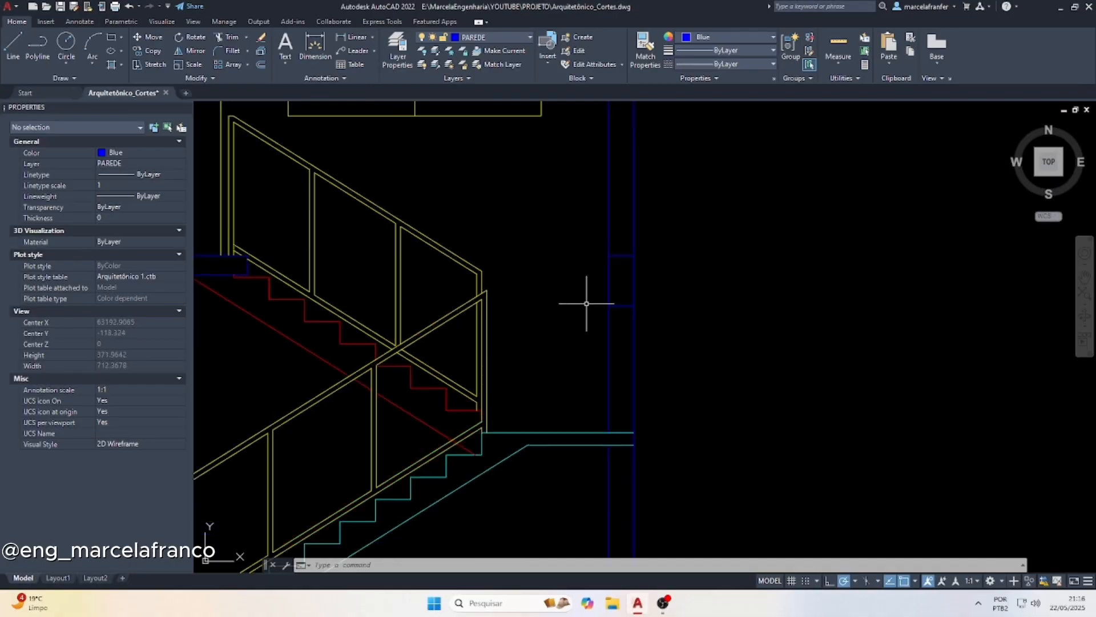
scroll(581, 289, "down", 10)
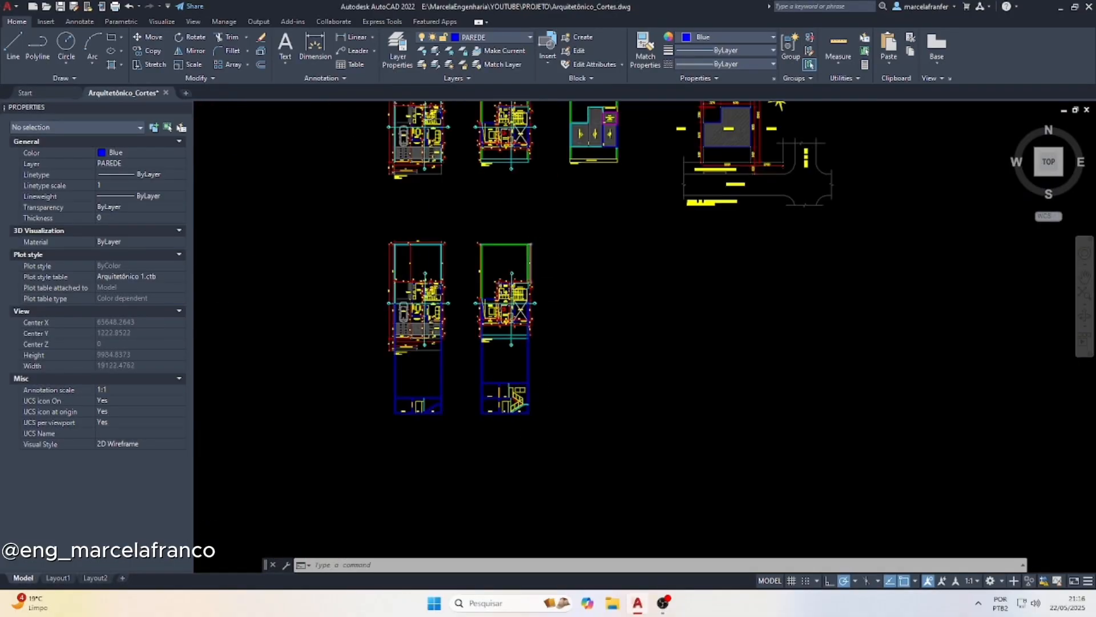
scroll(509, 323, "up", 6)
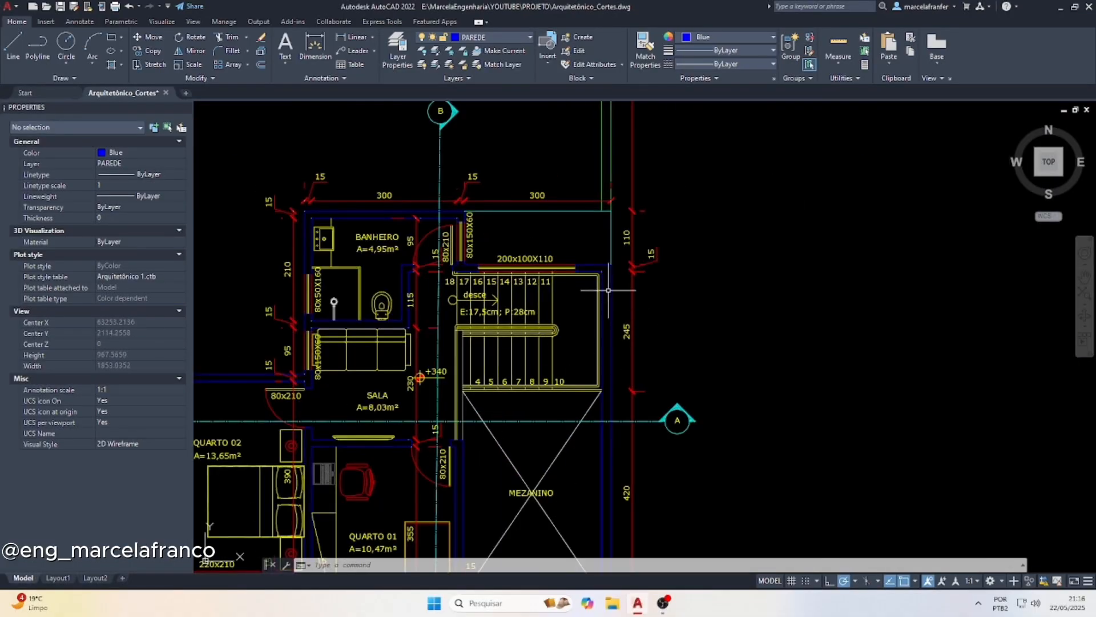
scroll(574, 290, "down", 6)
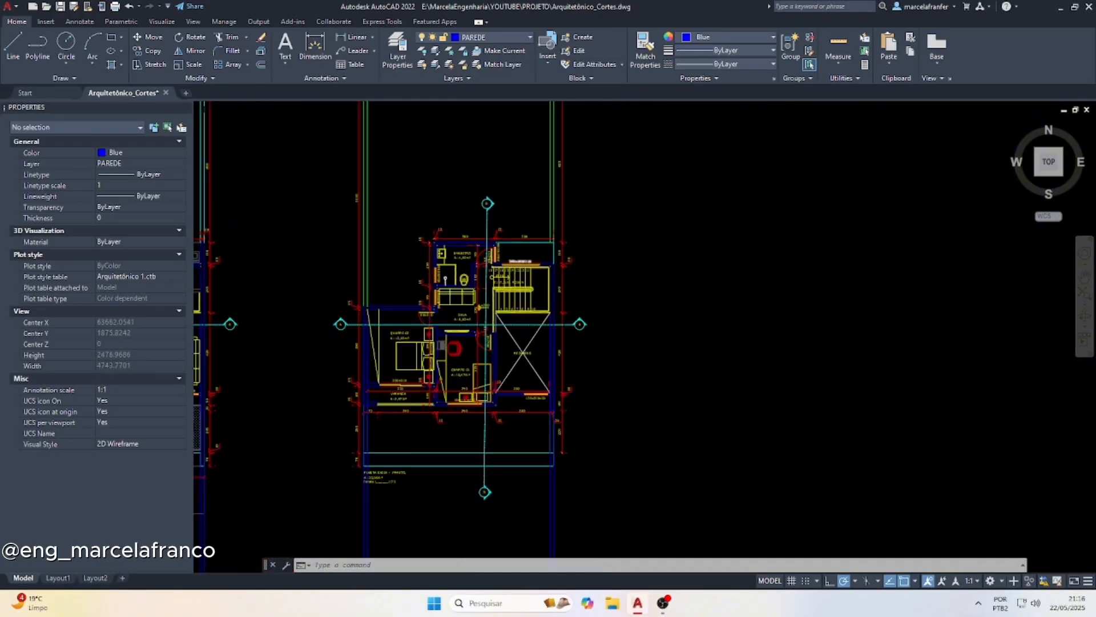
scroll(514, 400, "up", 4)
scroll(520, 393, "up", 5)
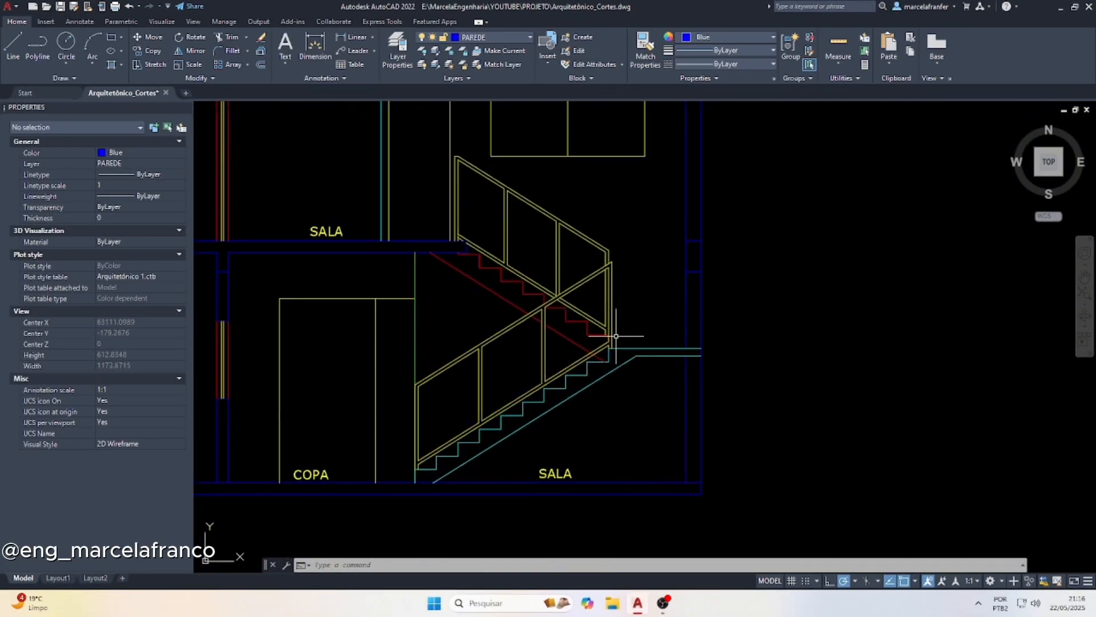
Offset the landing's top line and the lower flight's first tread line upward by 90
type("o")
key("Return")
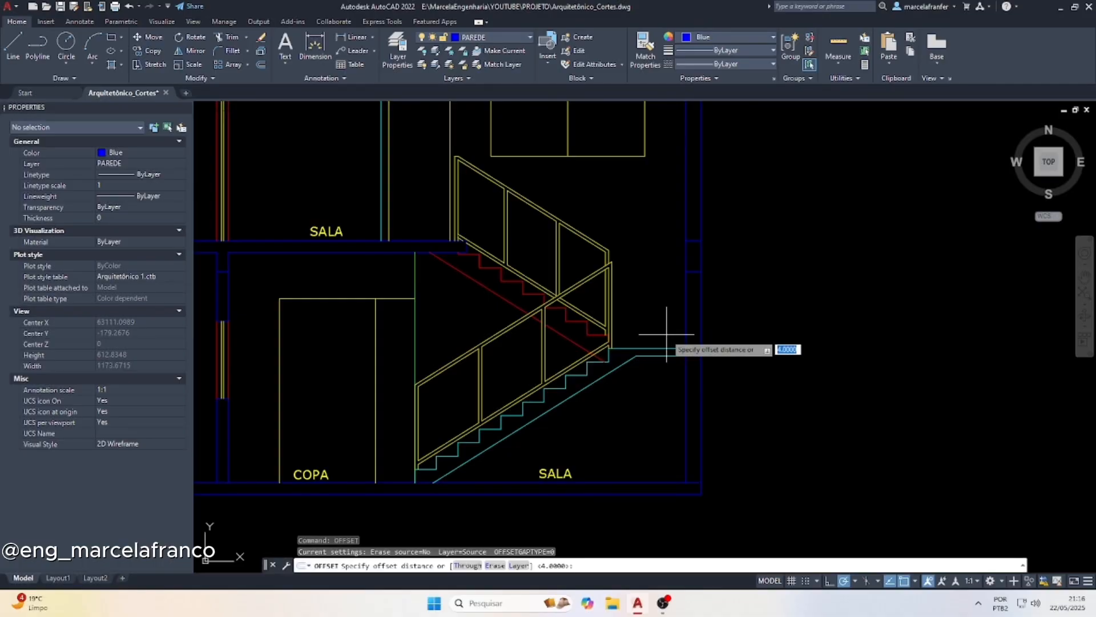
key("Return")
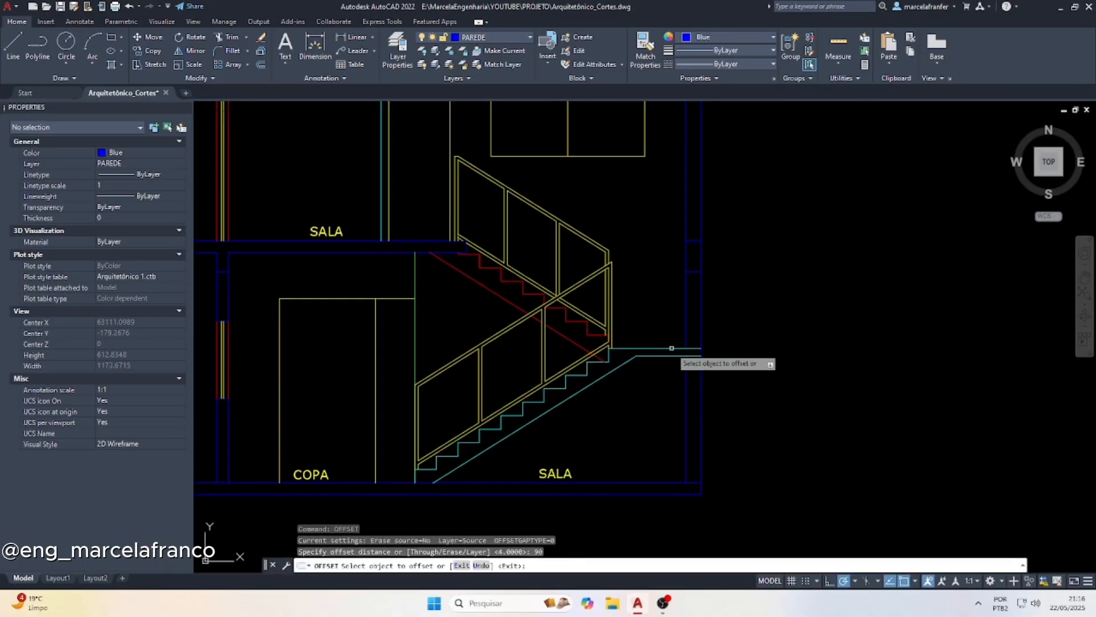
left_click(671, 347)
left_click(667, 296)
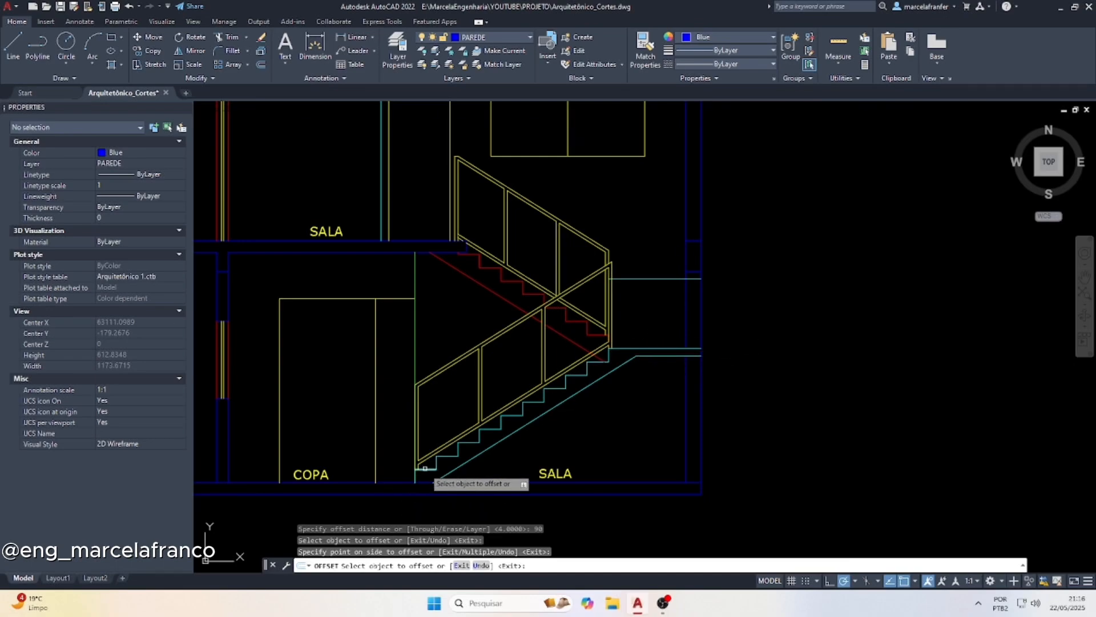
key("Escape")
key("Escape")
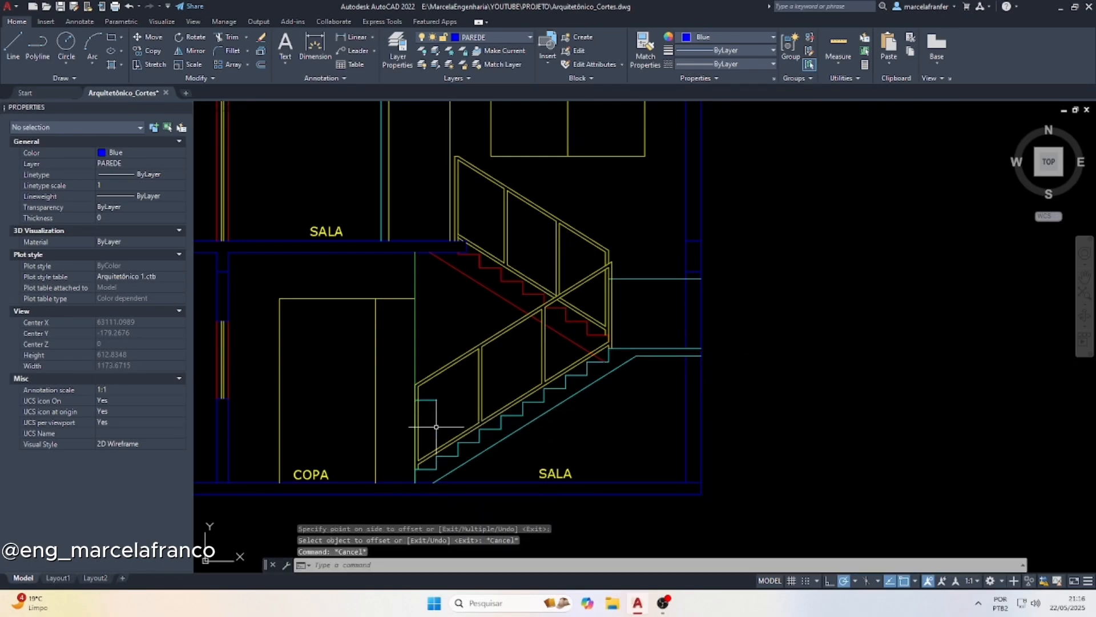
Draw a sloped handrail line from the raised first-tread line to the raised landing line at the outer end post
left_click(13, 46)
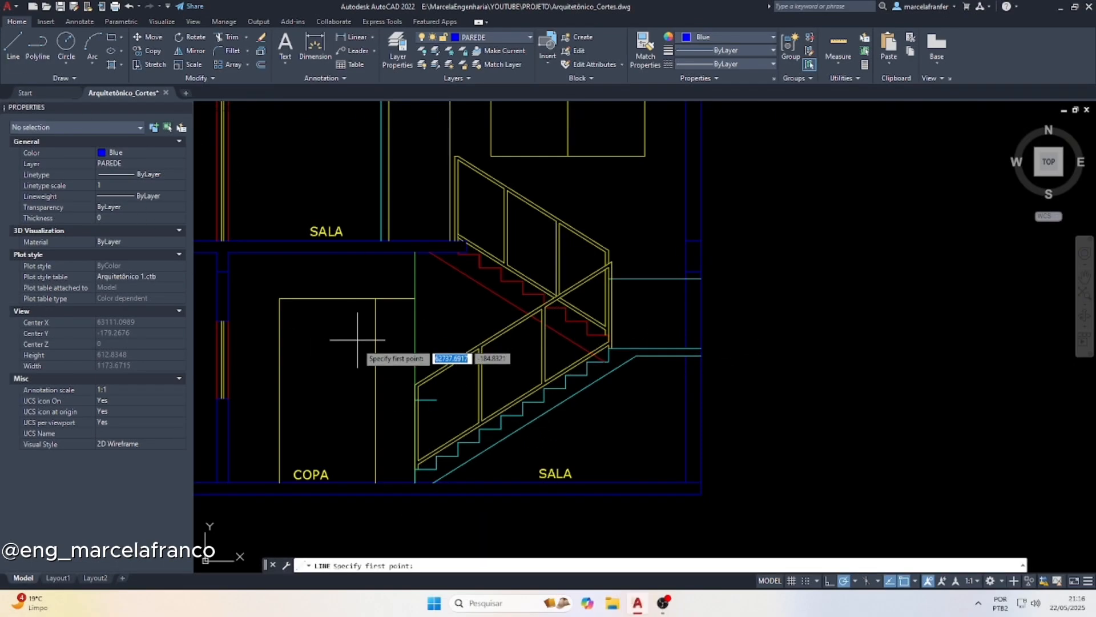
left_click(417, 399)
scroll(619, 288, "up", 4)
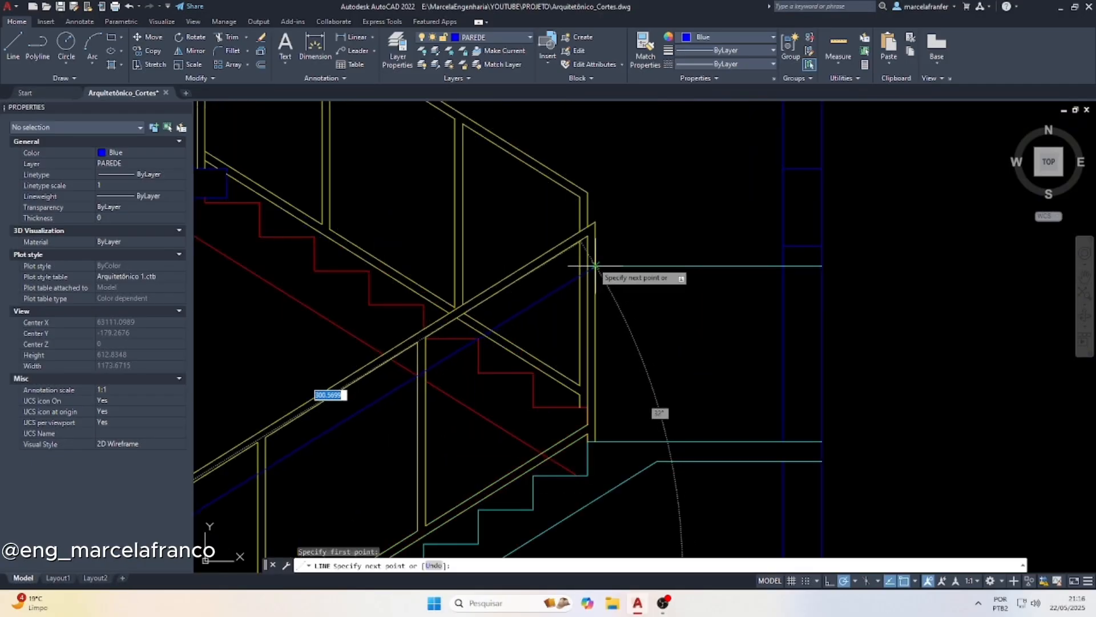
scroll(606, 266, "down", 3)
key("Escape")
key("Escape")
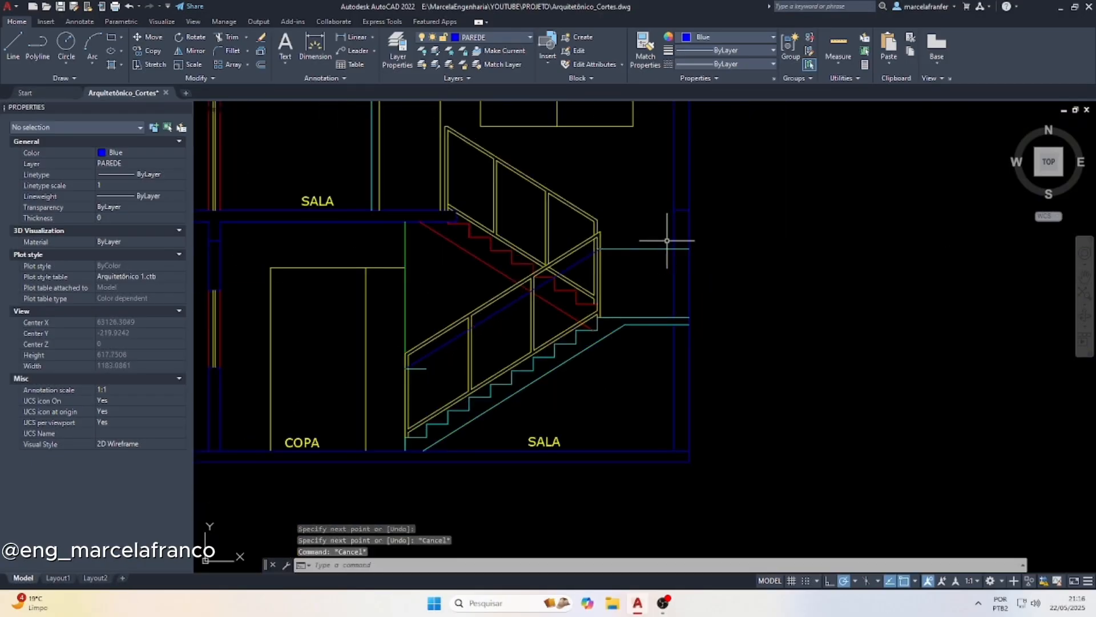
Offset the inner line of the outer wall beside the landing toward the stair twice, 4 each time
scroll(657, 248, "up", 5)
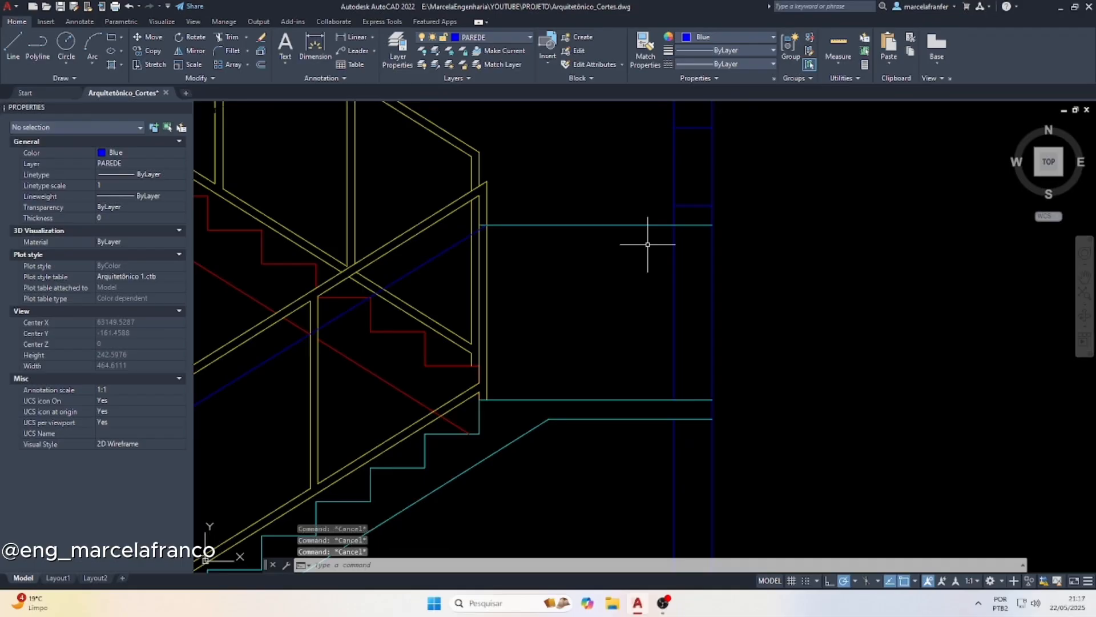
key("Return")
key("Return")
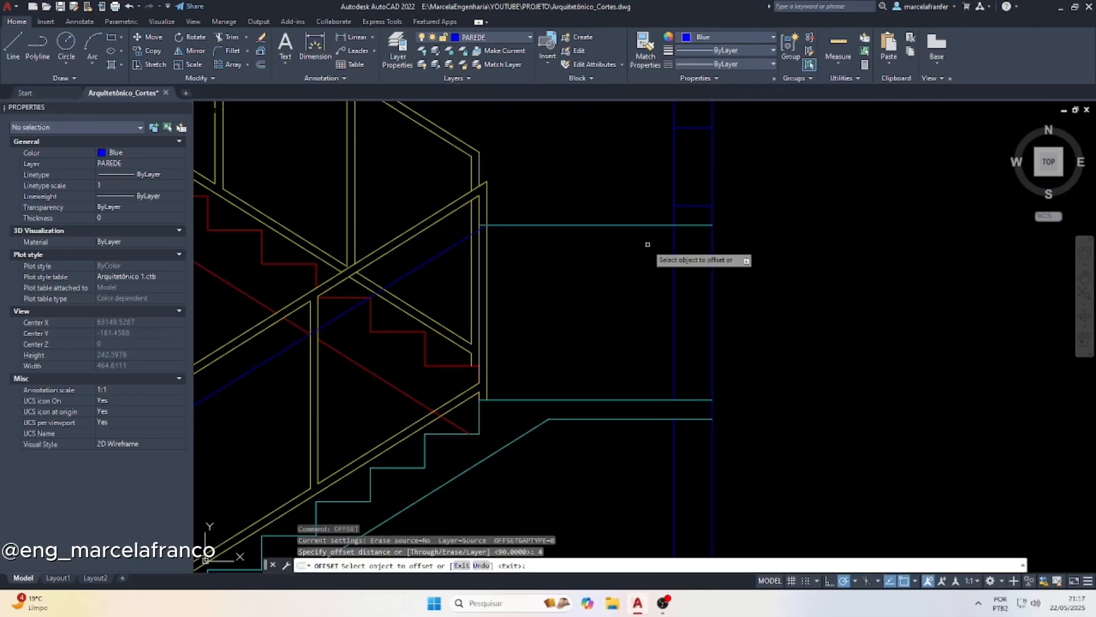
left_click(674, 259)
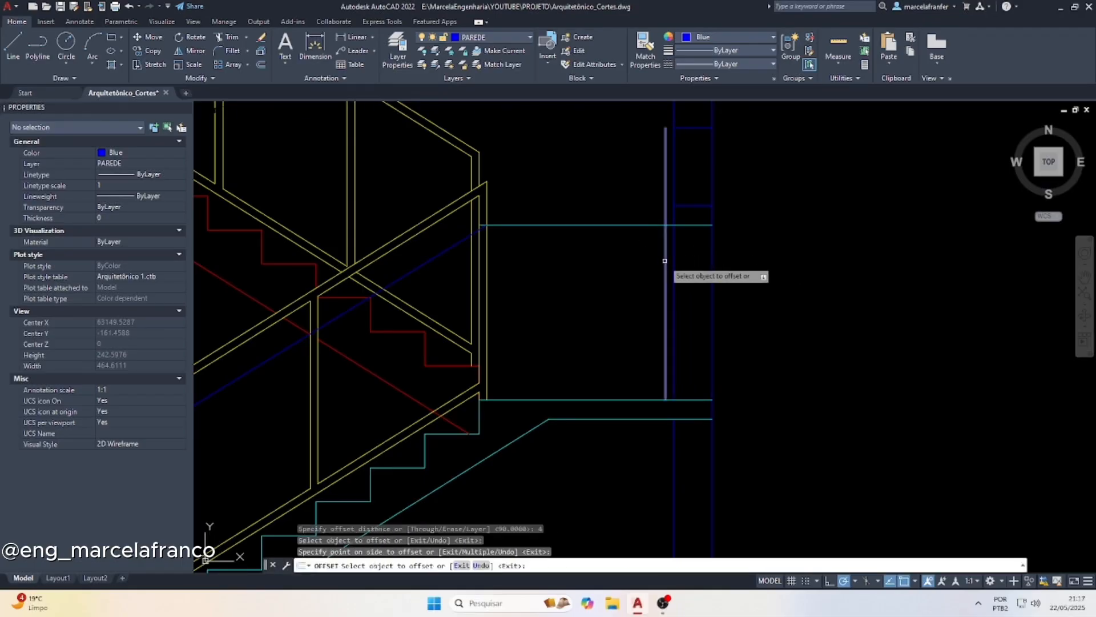
left_click(664, 261)
left_click(652, 255)
key("Escape")
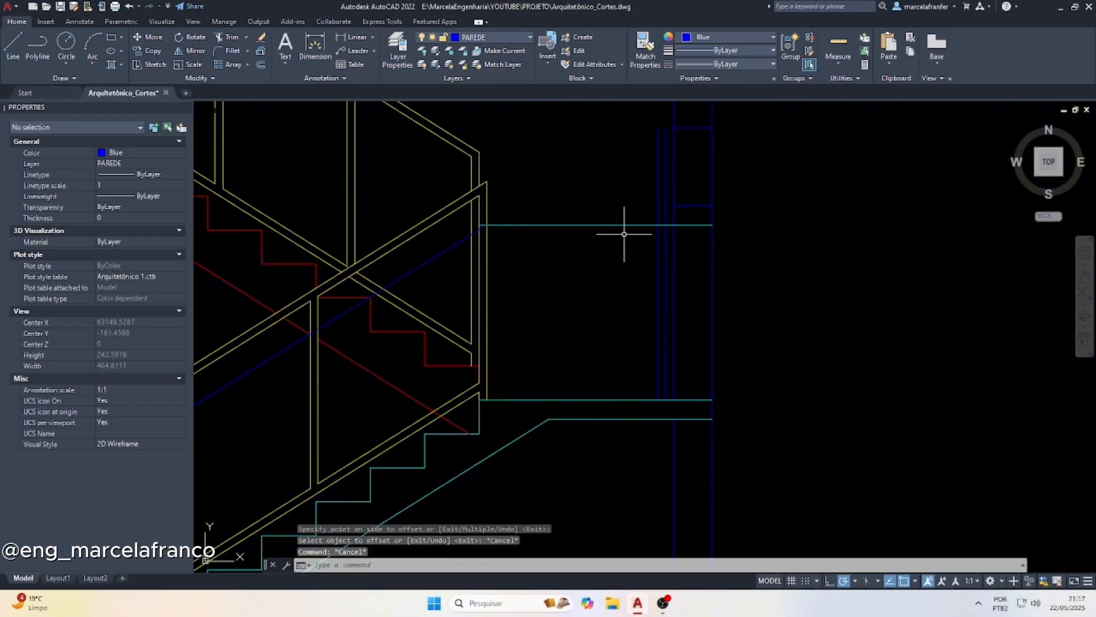
Offset the horizontal landing handrail line and the sloped handrail line downward by 4
key("Return")
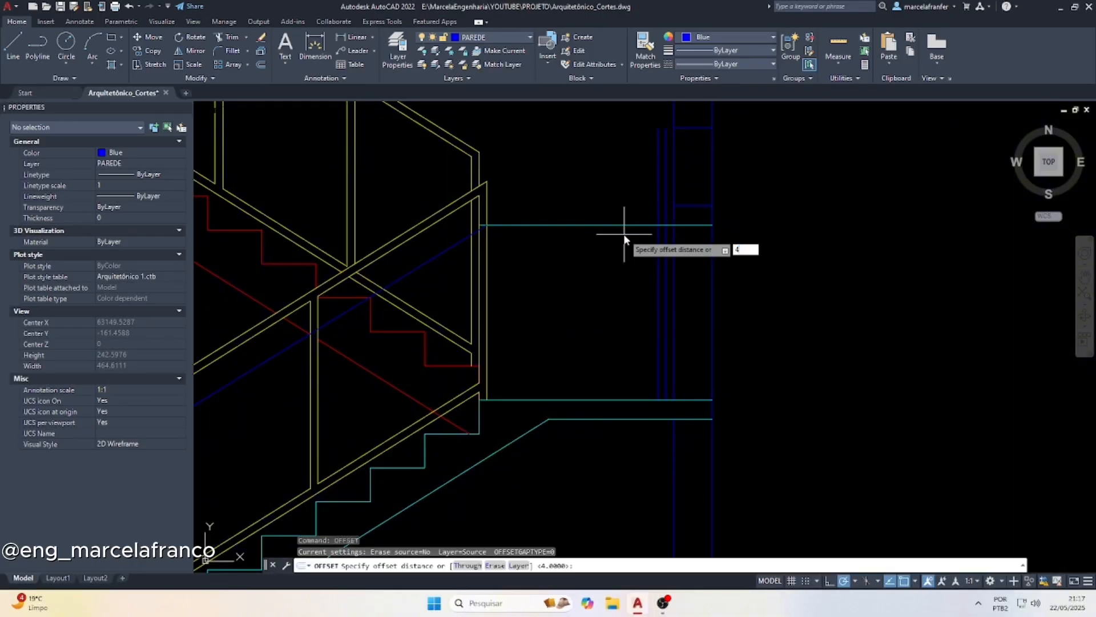
key("Return")
left_click(606, 225)
left_click(588, 257)
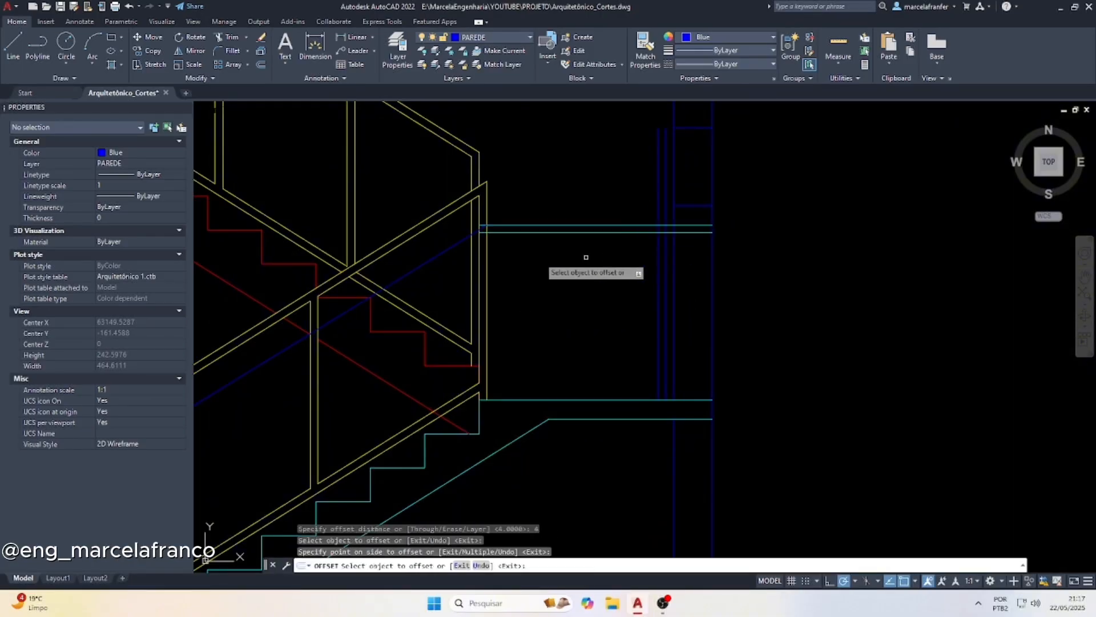
left_click(448, 253)
left_click(605, 288)
key("Escape")
key("Escape")
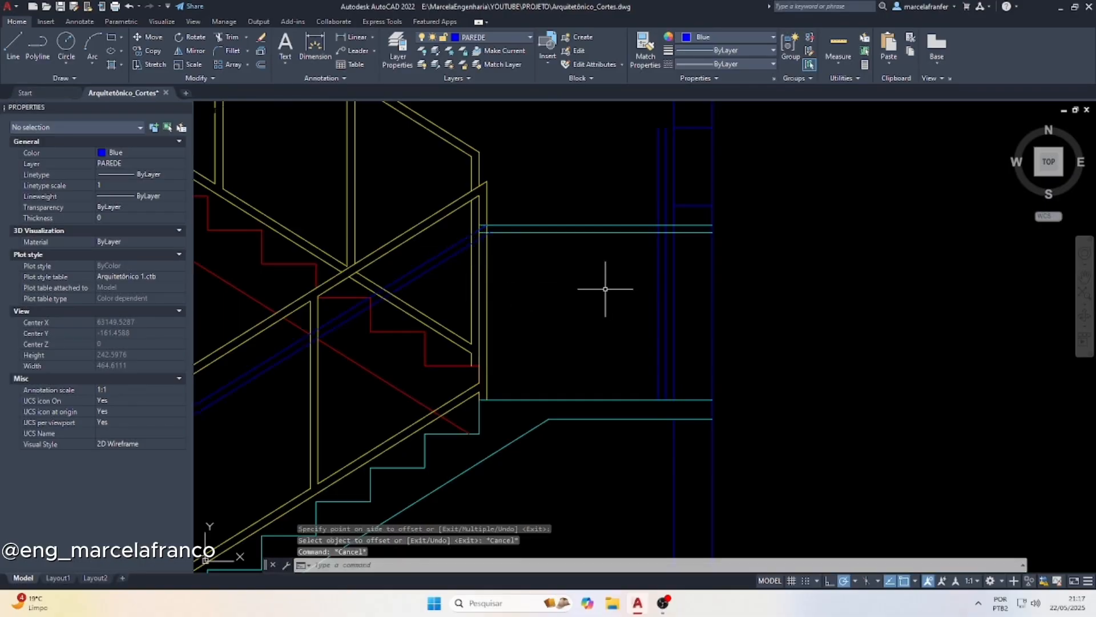
Trim the landing handrail short of the wall and cut the two wall offset lines down to the rail's height
type("tr")
key("Return")
scroll(634, 234, "up", 4)
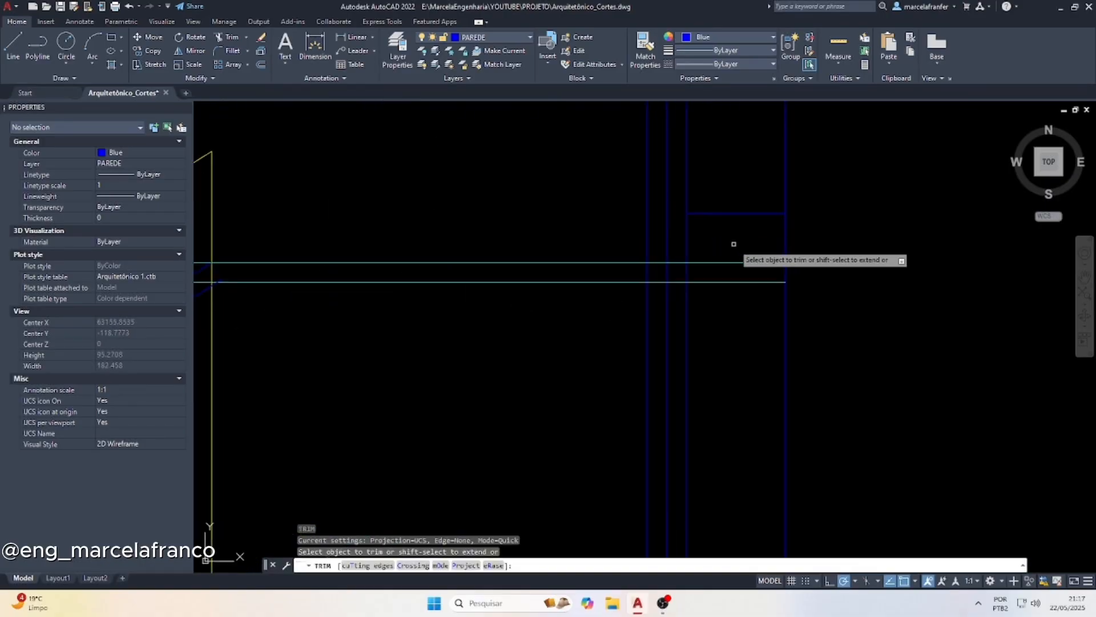
left_click(736, 300)
left_click(698, 252)
left_click(680, 288)
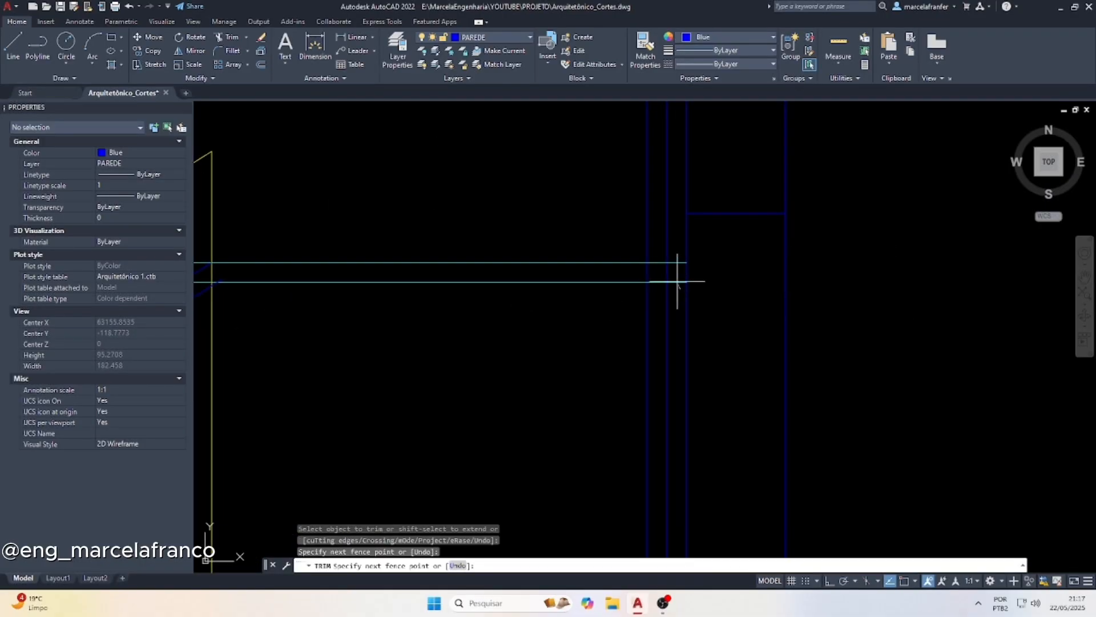
left_click_drag(635, 221, 673, 293)
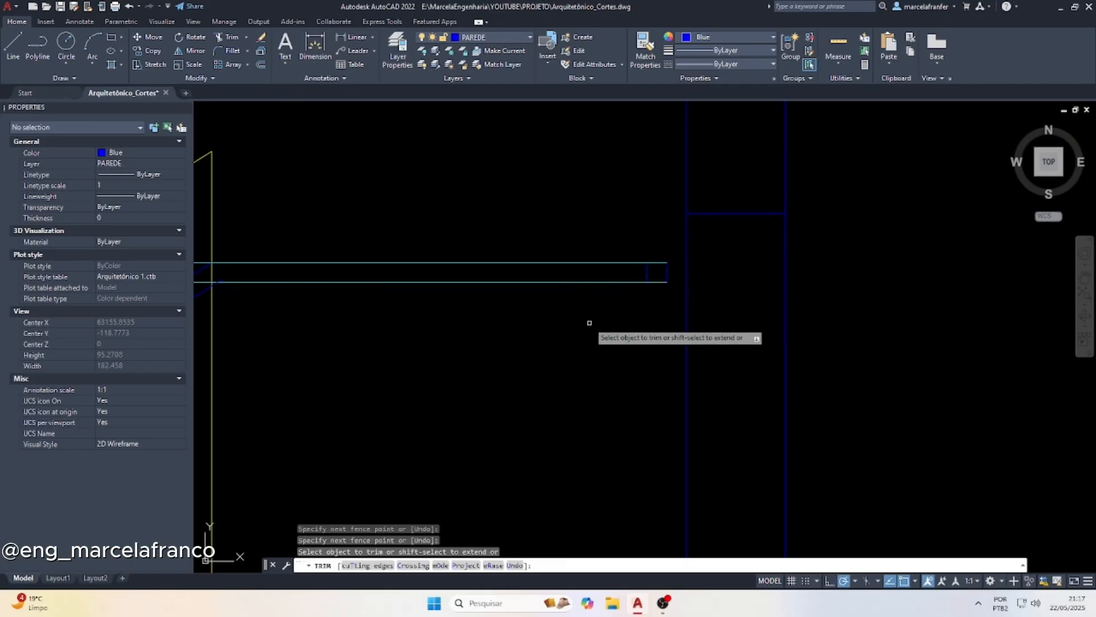
key("Escape")
Change the color of the landing handrail's two horizontal lines and two short end lines to Yellow
scroll(676, 279, "up", 2)
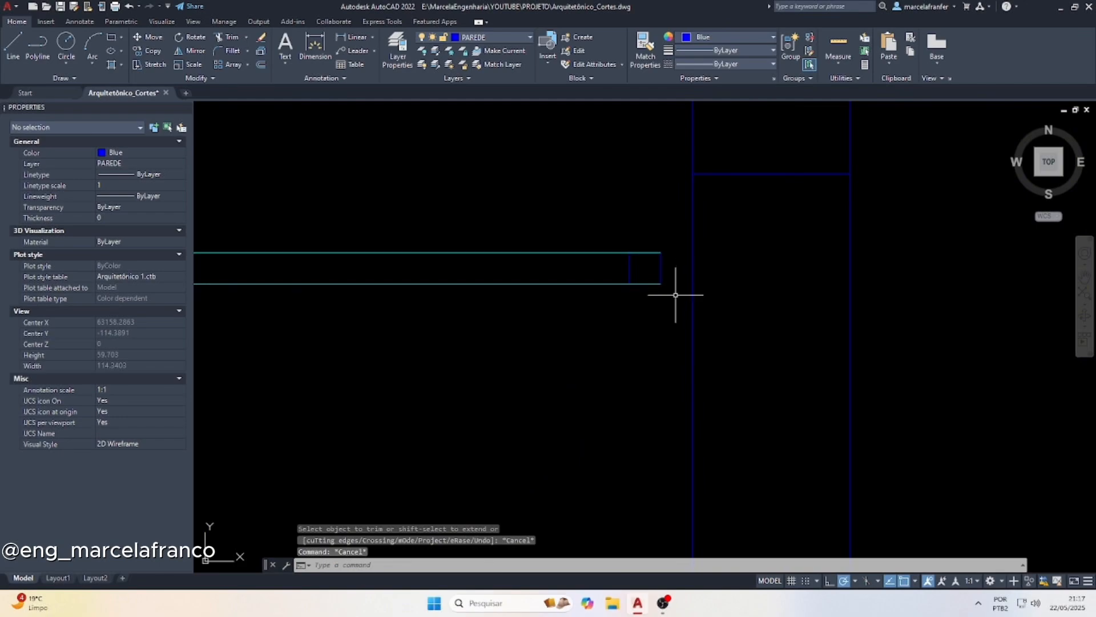
left_click(660, 304)
left_click(590, 228)
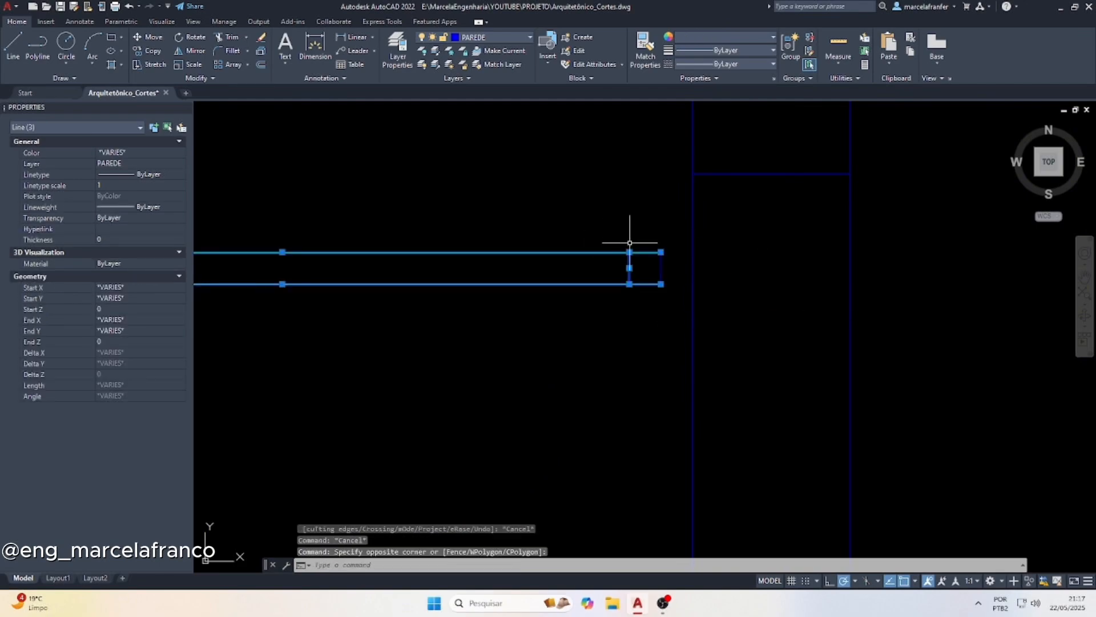
left_click(660, 252)
left_click(725, 37)
left_click(694, 152)
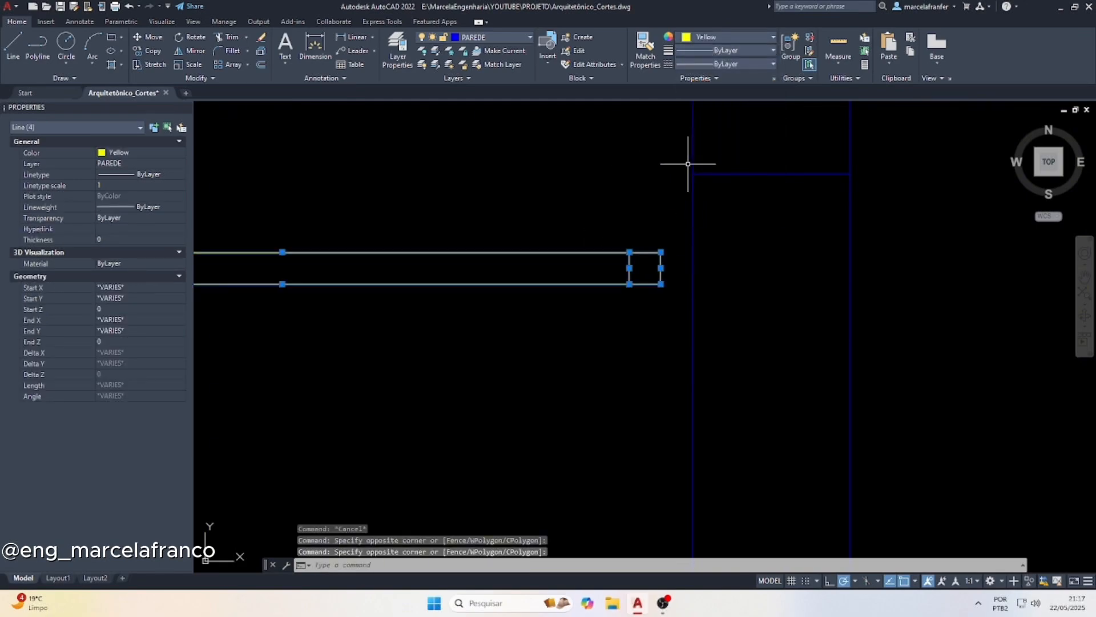
key("Escape")
Match the properties of the yellow landing handrail onto the two blue sloped handrail lines
scroll(559, 265, "down", 3)
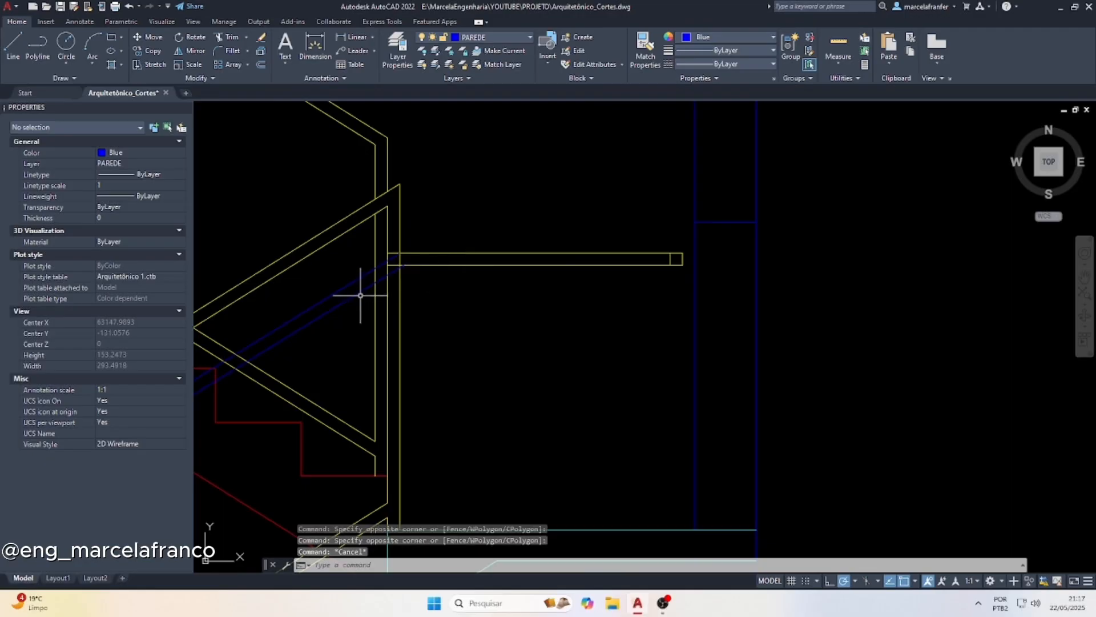
scroll(497, 253, "down", 2)
left_click(494, 258)
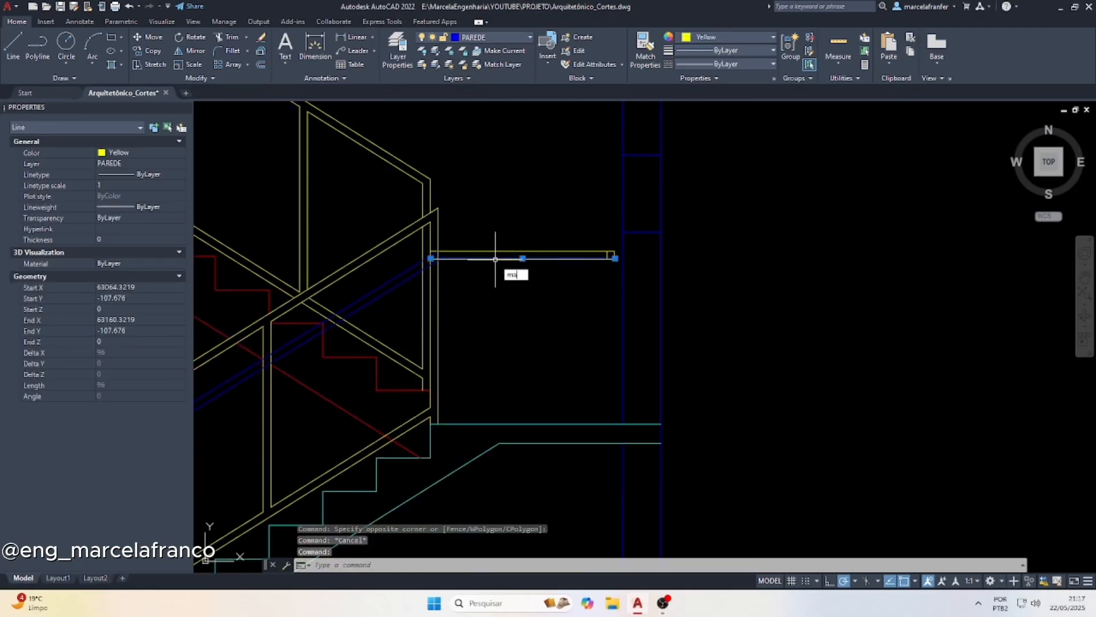
key("Return")
left_click(409, 287)
left_click(384, 261)
scroll(514, 263, "down", 2)
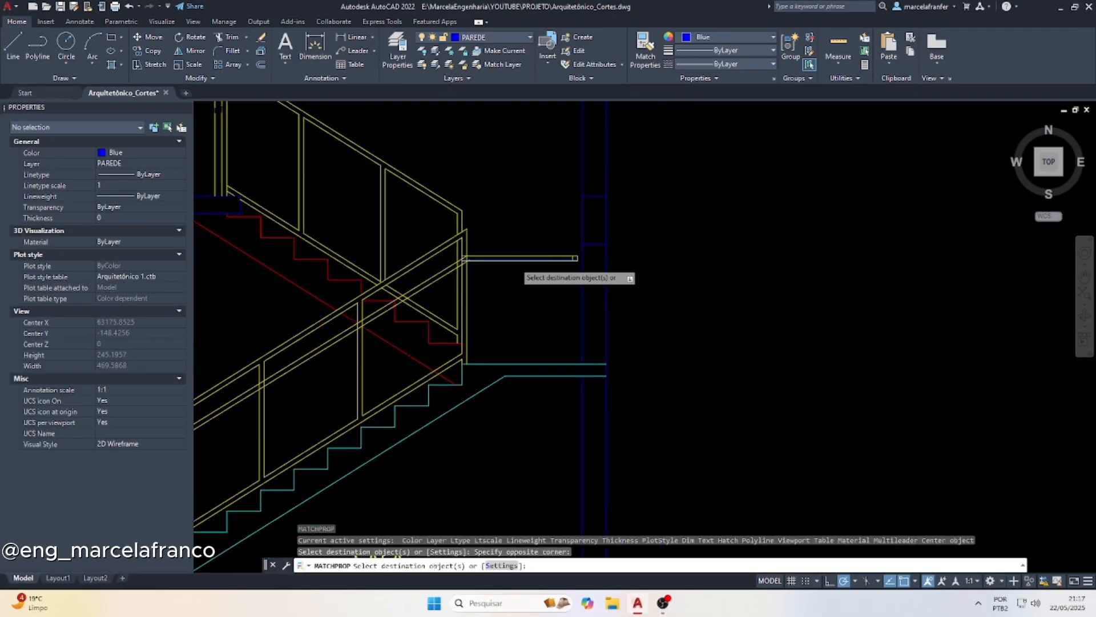
scroll(445, 337, "down", 2)
scroll(506, 285, "up", 3)
scroll(492, 193, "up", 5)
key("Escape")
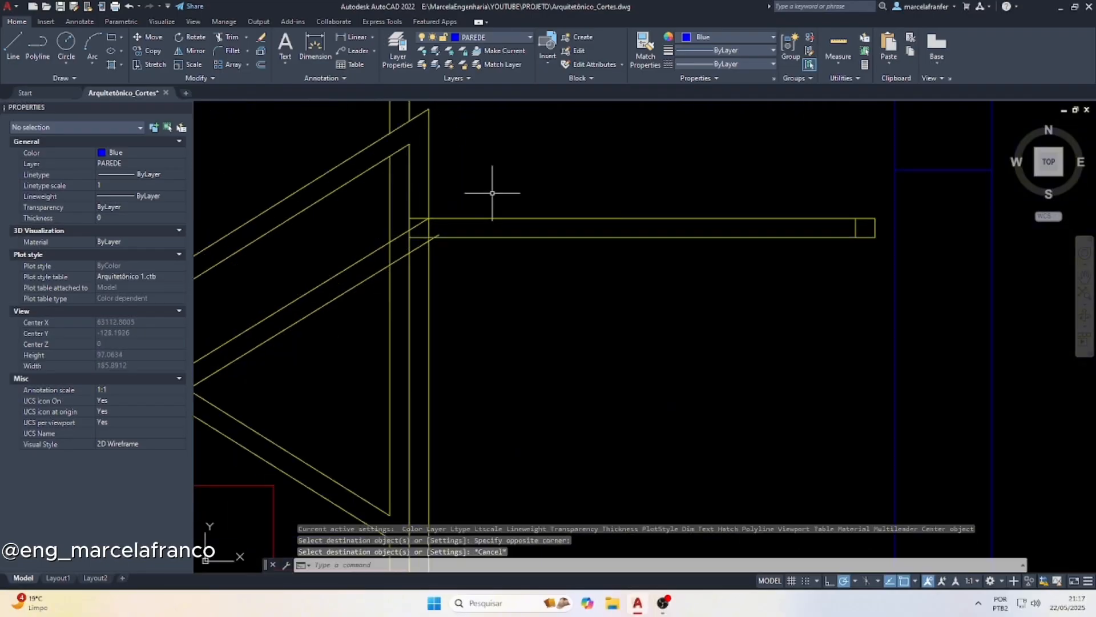
key("Escape")
Trim the overlapping line ends where the sloped handrail meets the landing handrail at the outer end post
type("tr")
key("Return")
scroll(456, 205, "up", 3)
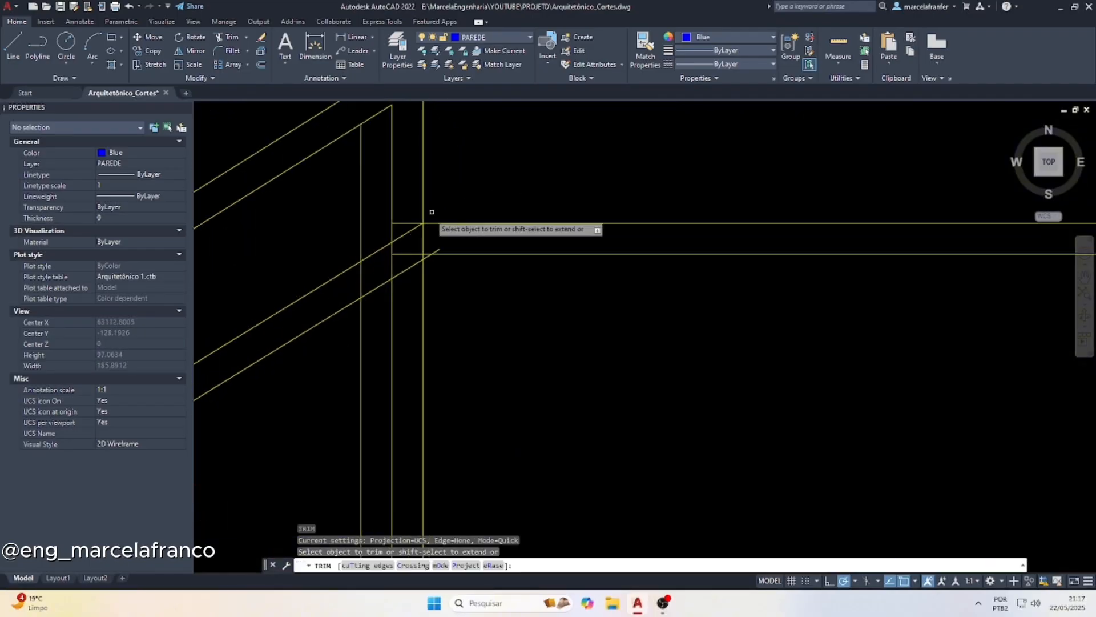
left_click(407, 278)
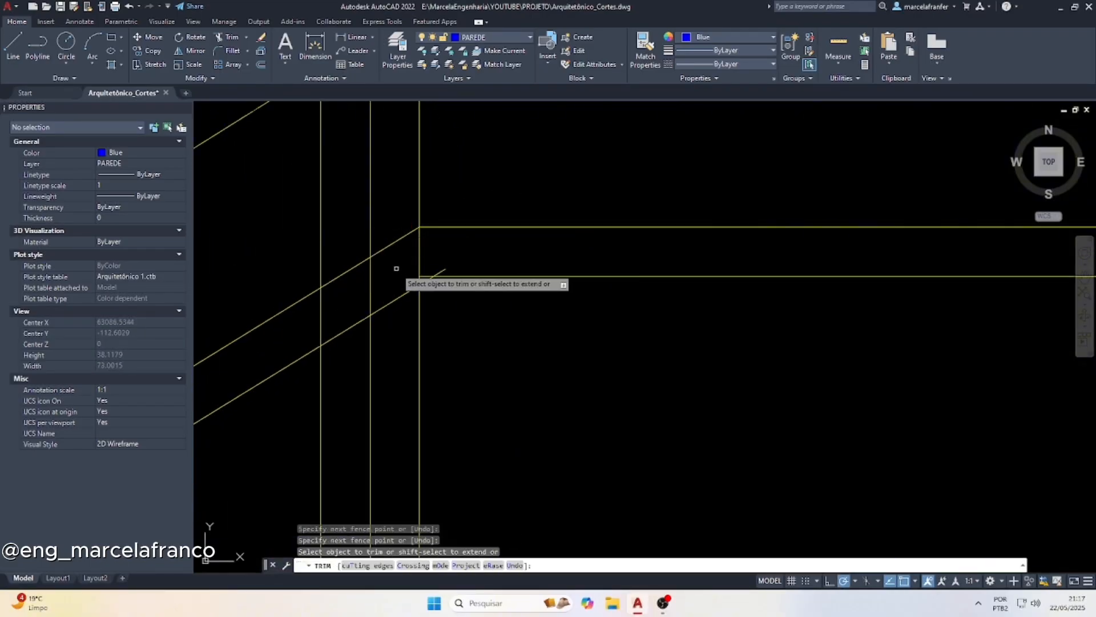
left_click(442, 269)
scroll(442, 268, "down", 6)
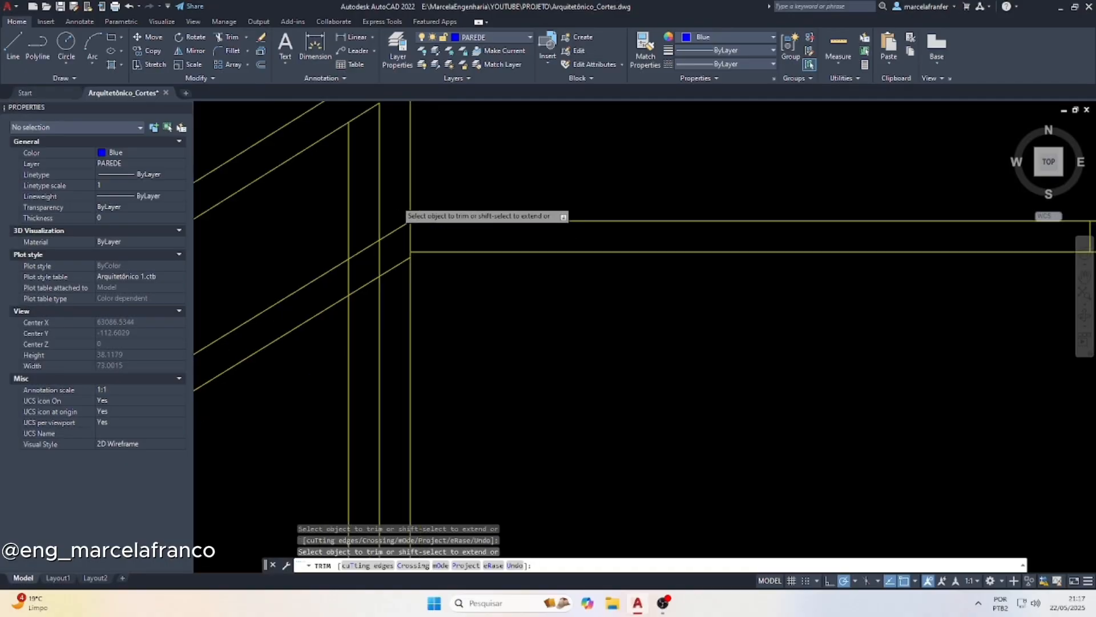
key("Escape")
Fillet the upper corner of the landing handrail's wall-side end with a radius of 1
scroll(657, 224, "up", 2)
type("f")
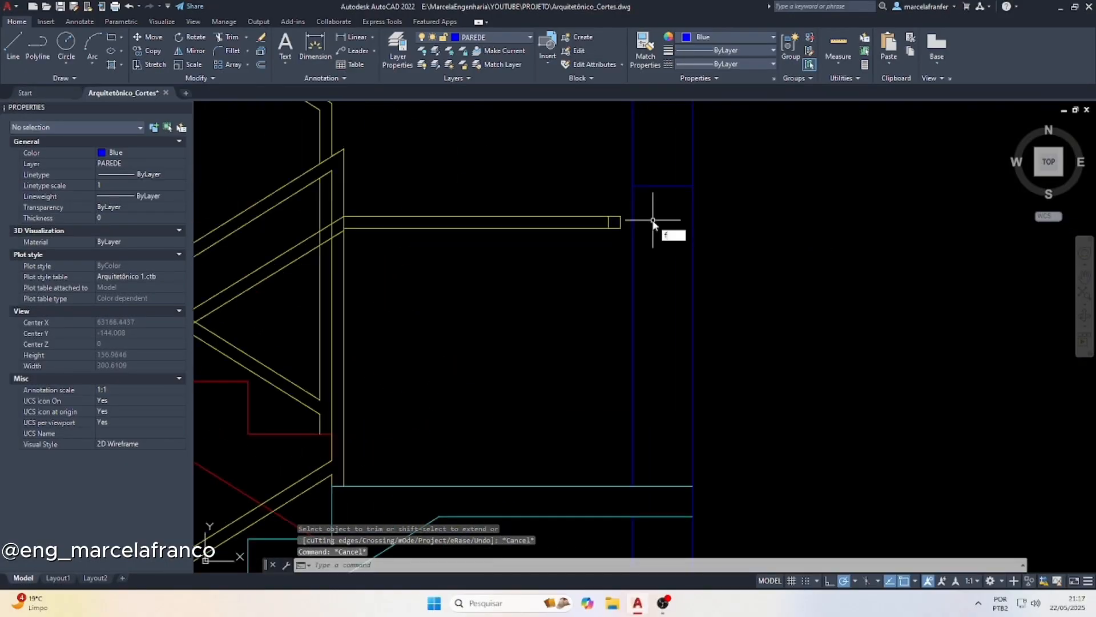
key("Return")
type("r")
key("Return")
type("1")
key("Return")
scroll(642, 223, "up", 2)
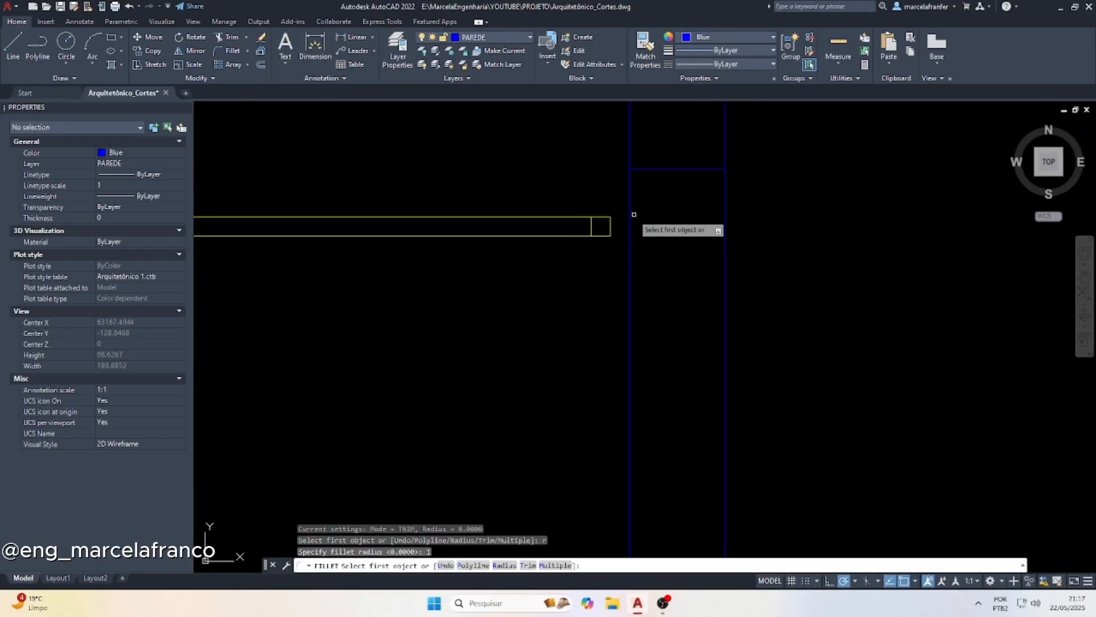
left_click(606, 216)
left_click(609, 226)
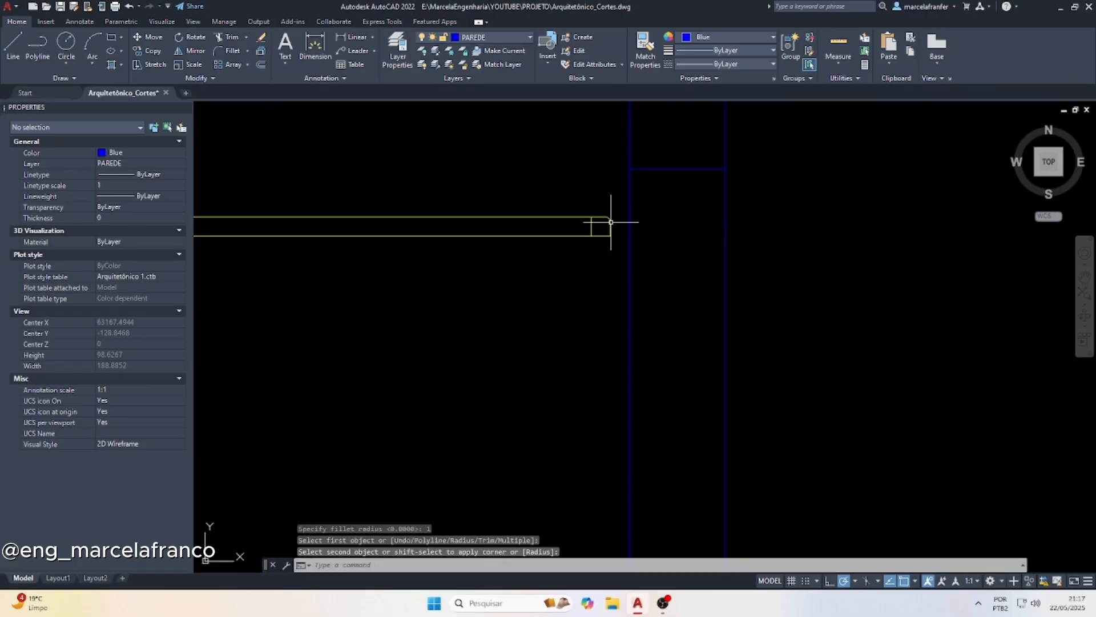
Fillet the lower corner of the landing handrail's wall-side end with a radius of 1
key("Return")
scroll(599, 231, "up", 3)
left_click(605, 221)
key("Escape")
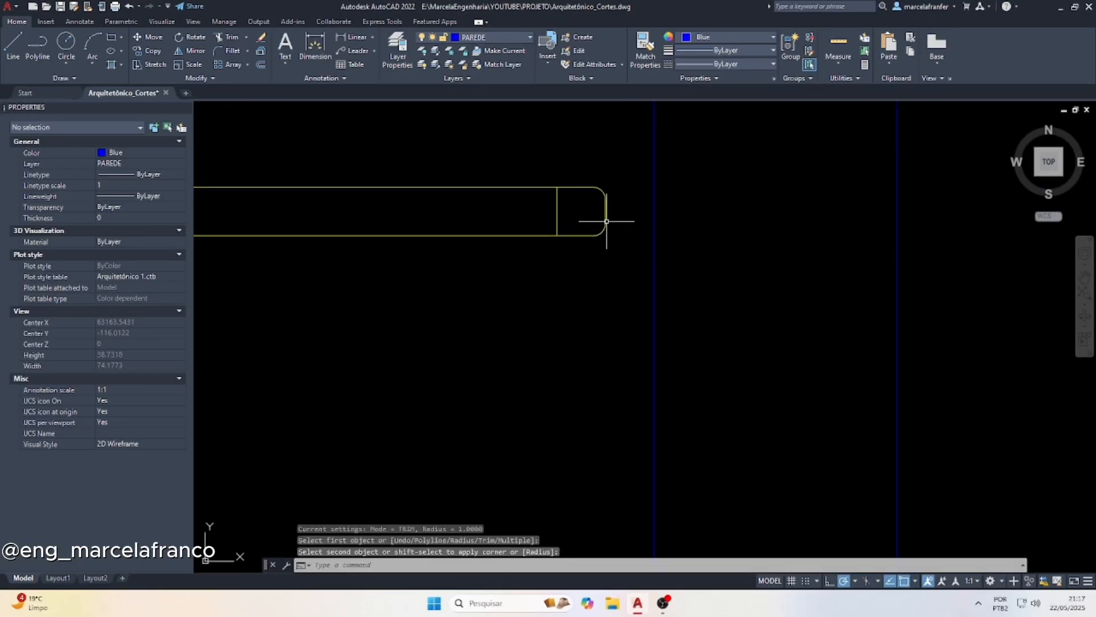
scroll(661, 204, "down", 3)
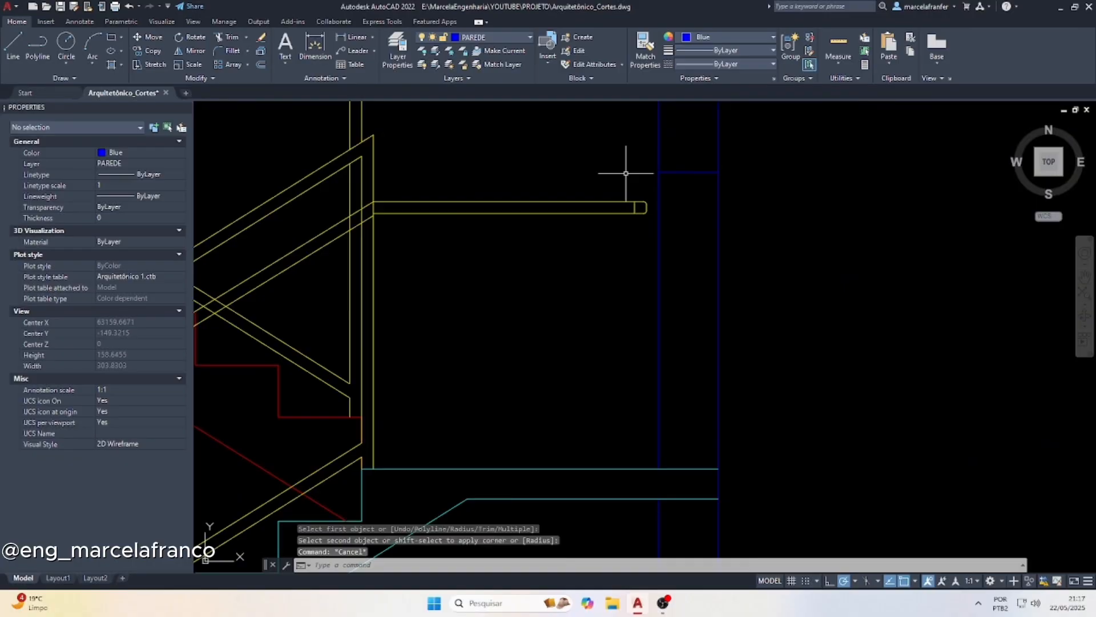
scroll(639, 200, "up", 3)
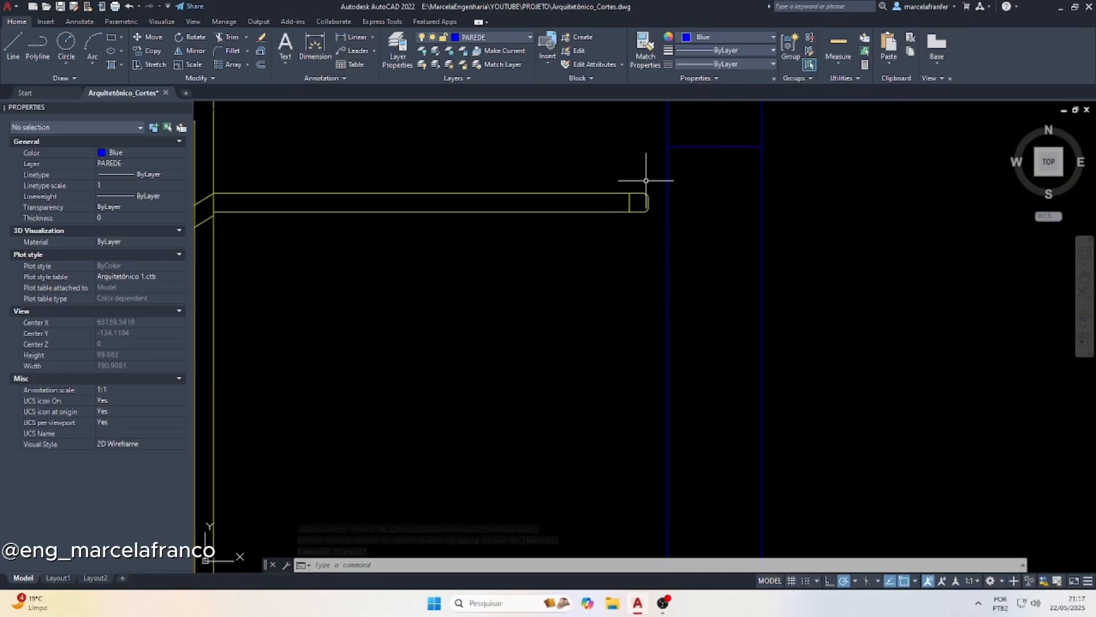
scroll(693, 221, "down", 3)
scroll(504, 232, "down", 3)
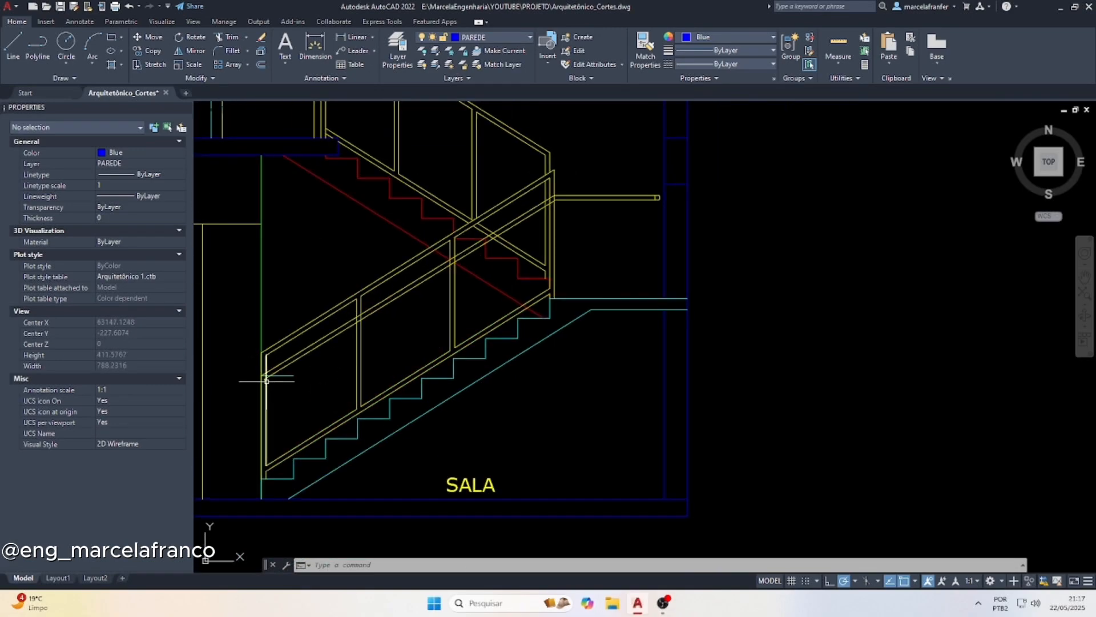
Fillet the lower sloped handrail line with the outer line of the lower flight's bottom end post, using a radius of 5
scroll(252, 375, "up", 3)
key("Escape")
key("Escape")
key("Escape")
type("f")
key("Return")
type("r")
key("Return")
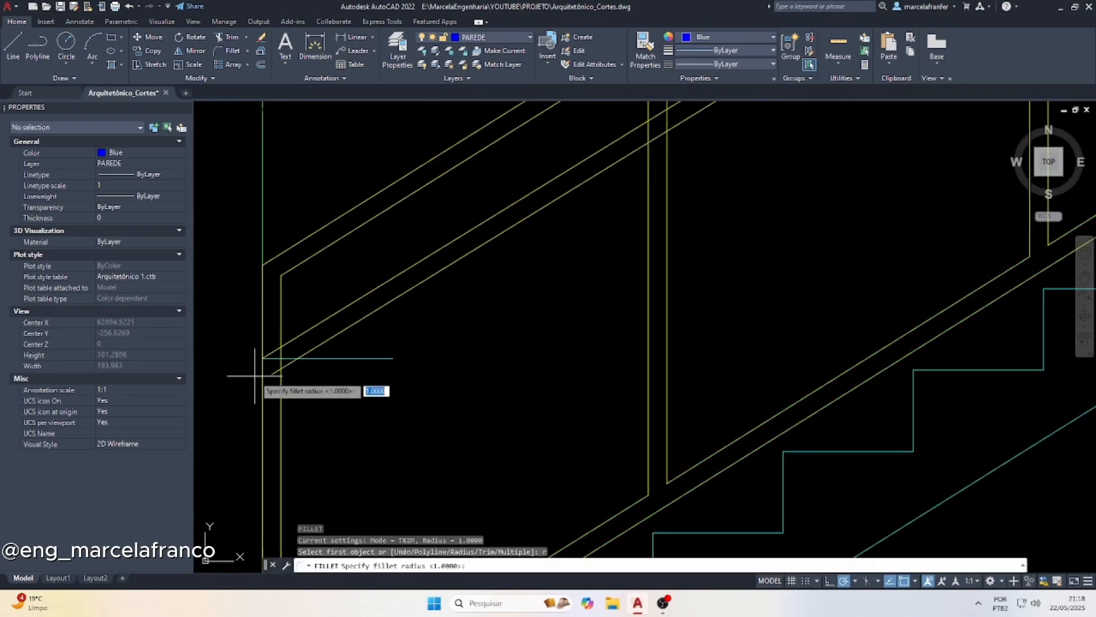
type("5")
key("Return")
left_click(279, 367)
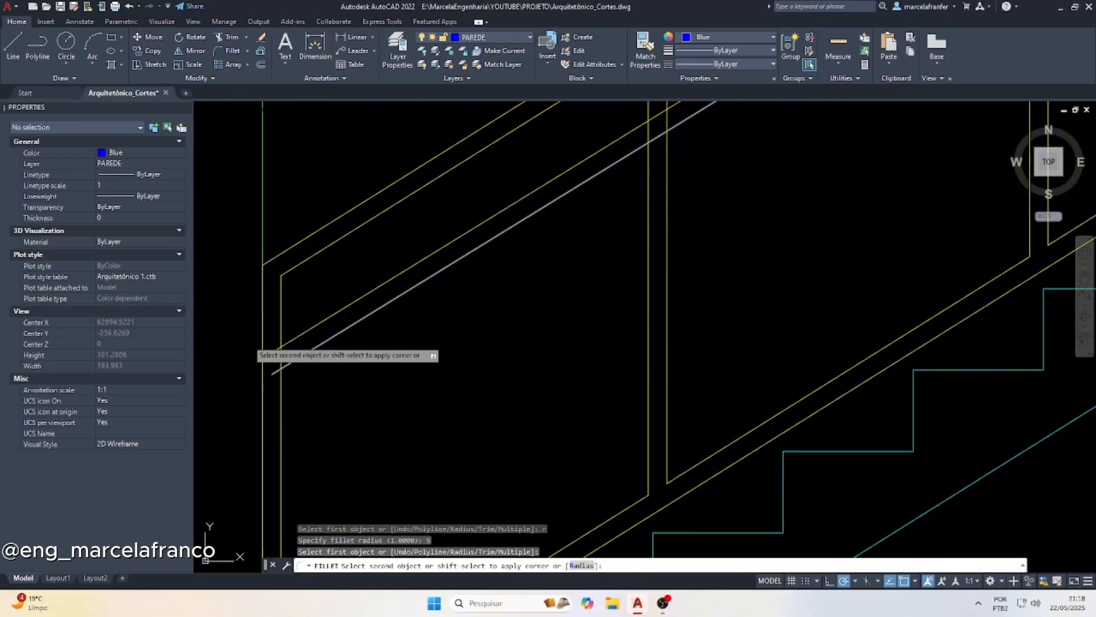
left_click(262, 340)
Fillet the upper sloped handrail line with the inner line of the bottom end post, using a radius of 2
key("Return")
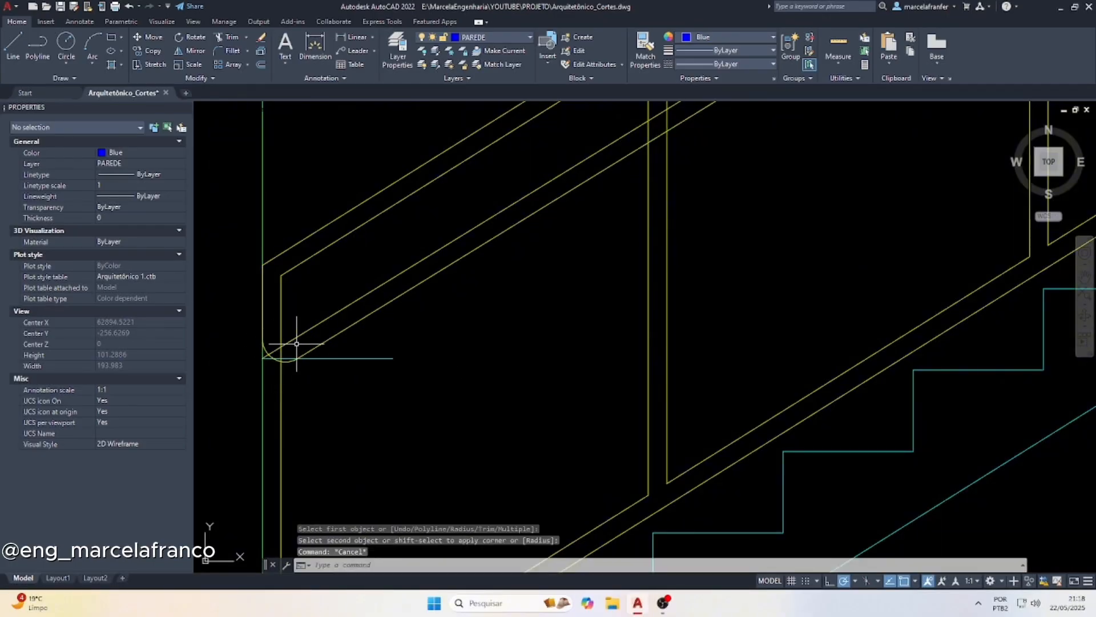
type("r")
key("Return")
type("2")
key("Return")
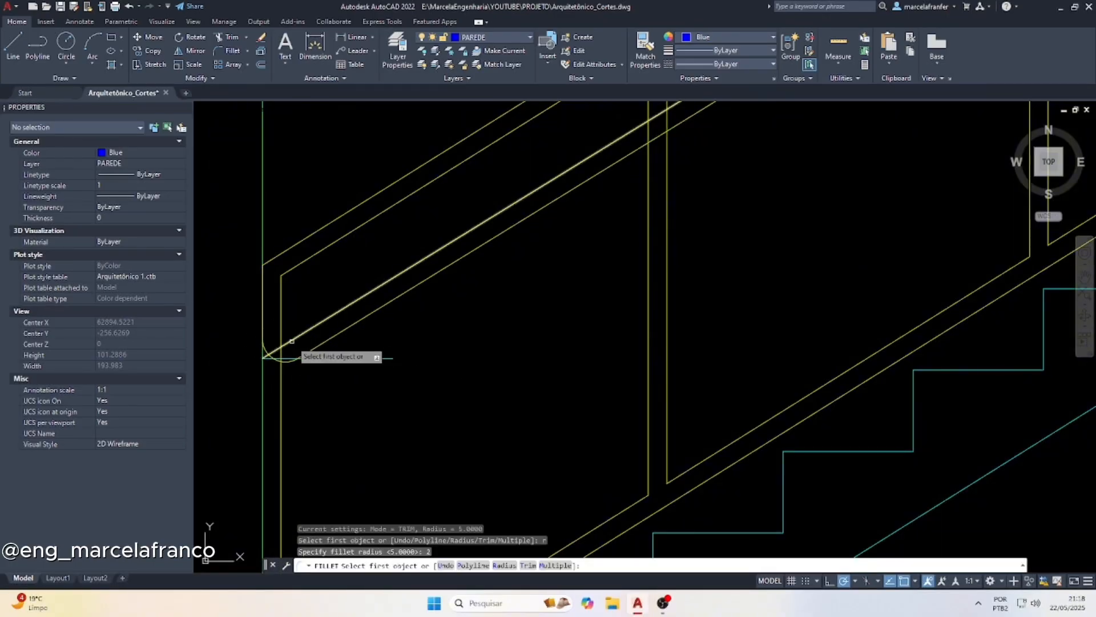
left_click(283, 347)
key("Escape")
key("Escape")
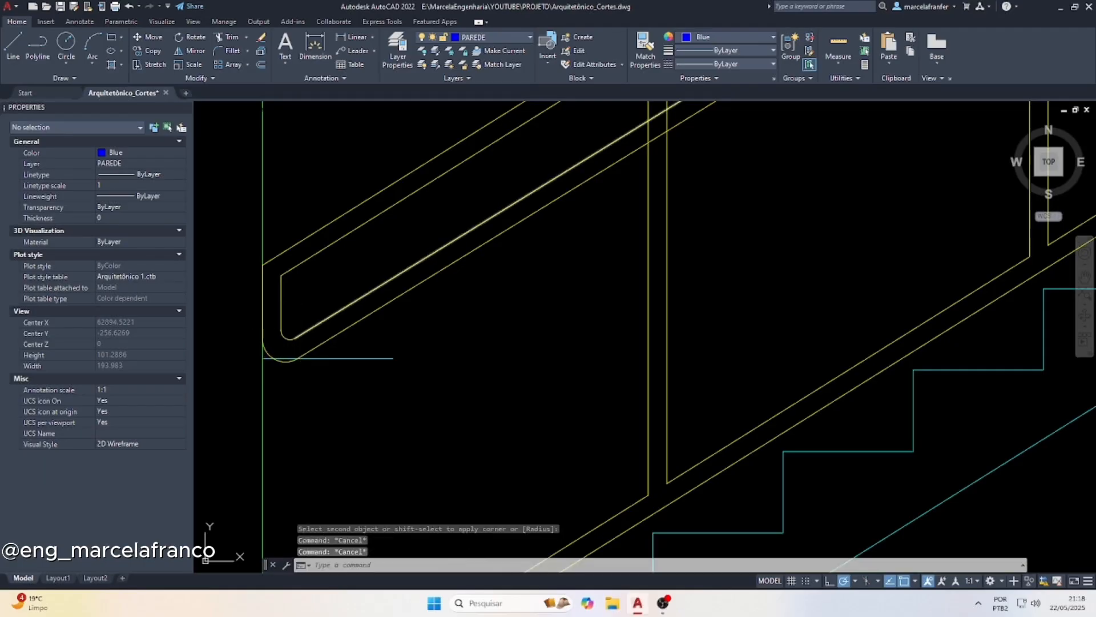
Redraw the bottom end post's inner and outer vertical lines from the rounded handrail end down to the bottom rail and first step
key("Return")
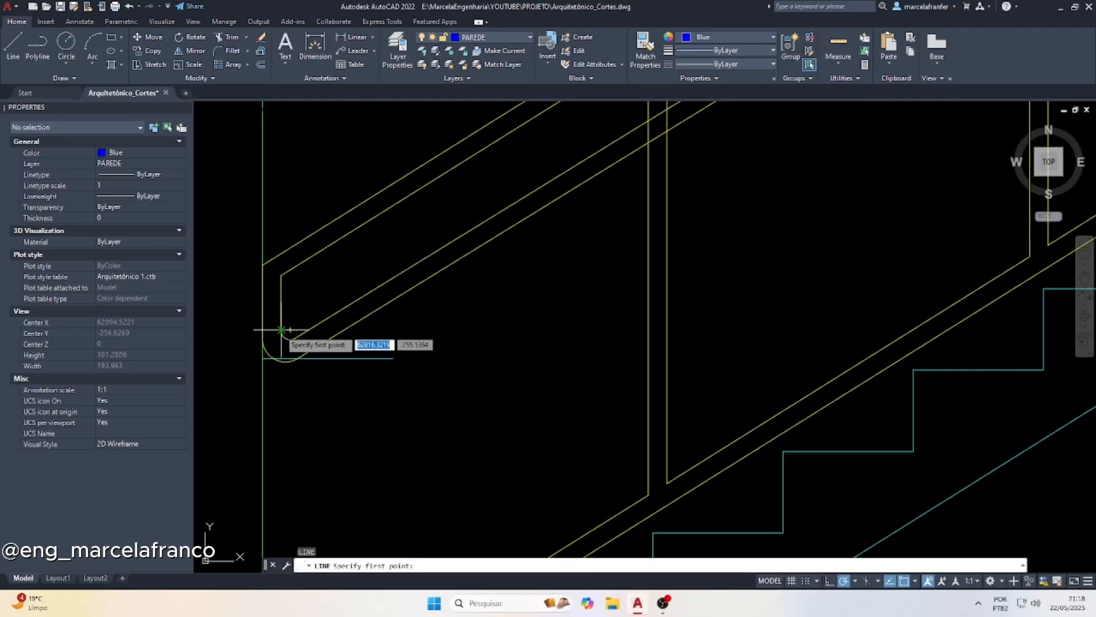
left_click(281, 330)
scroll(282, 330, "down", 3)
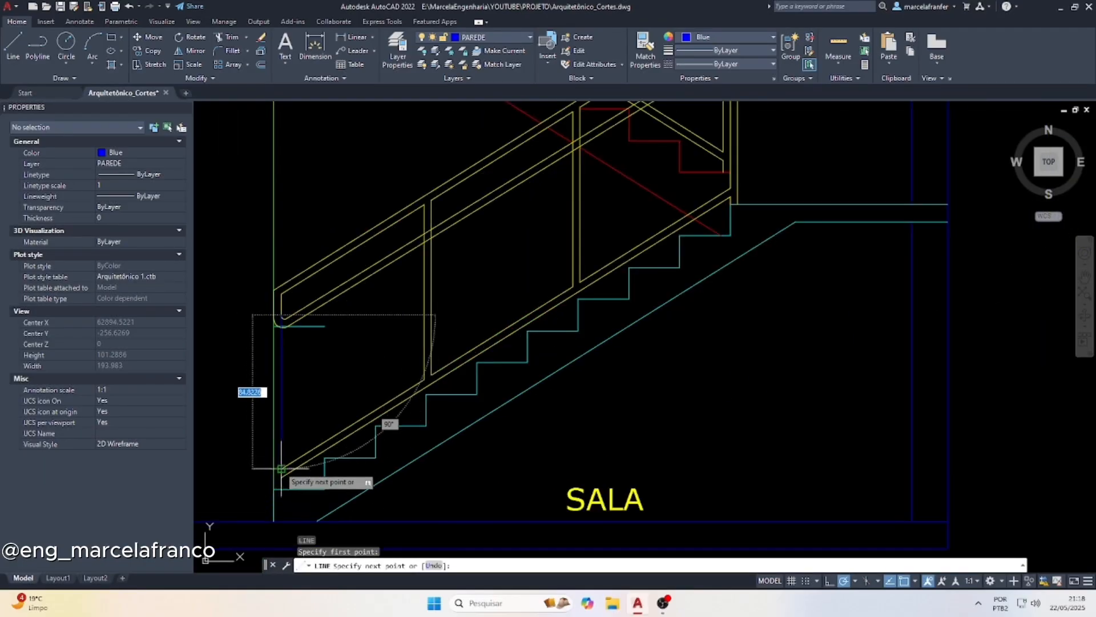
left_click(281, 468)
key("Return")
scroll(273, 494, "up", 2)
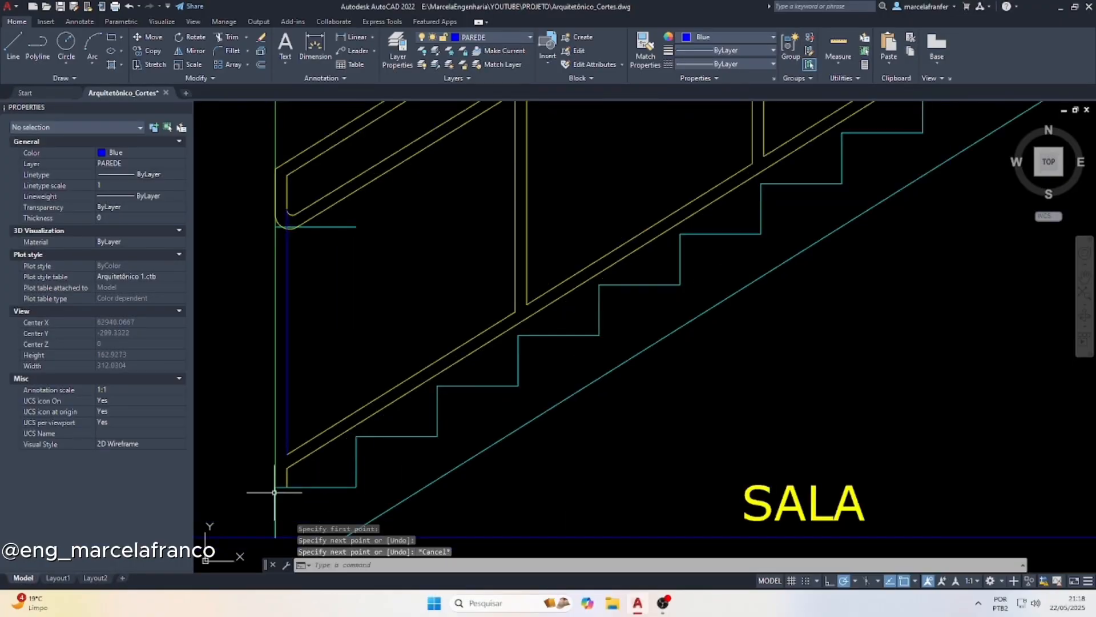
key("Return")
left_click(275, 487)
left_click(276, 227)
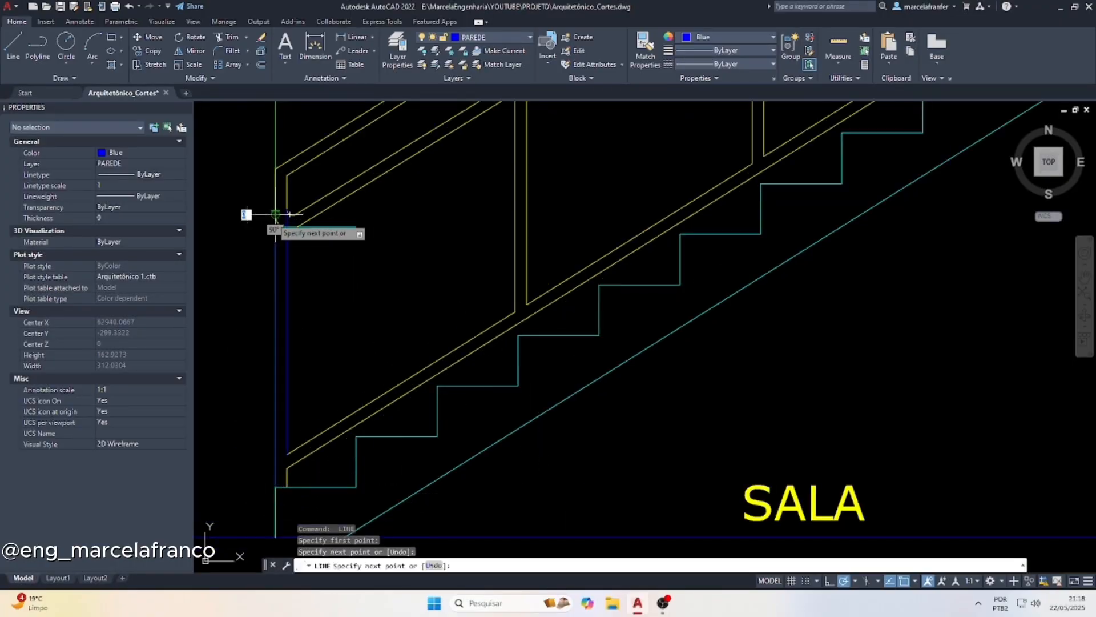
key("Escape")
Change the color of the two redrawn vertical lines of the bottom end post to Yellow
left_click(287, 279)
left_click(277, 274)
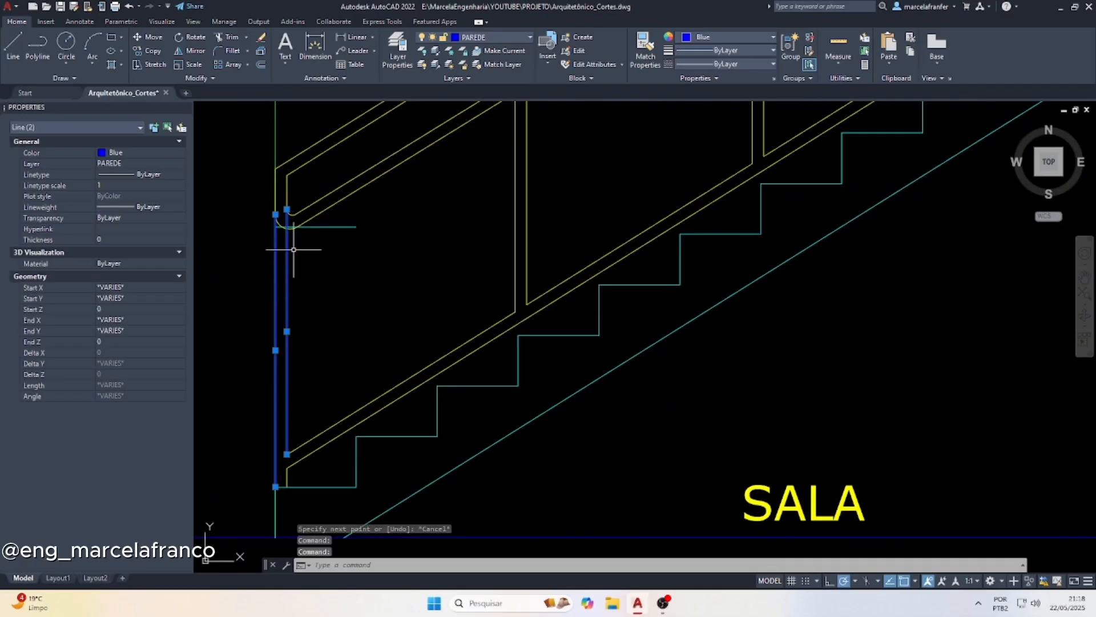
left_click(727, 37)
left_click(694, 166)
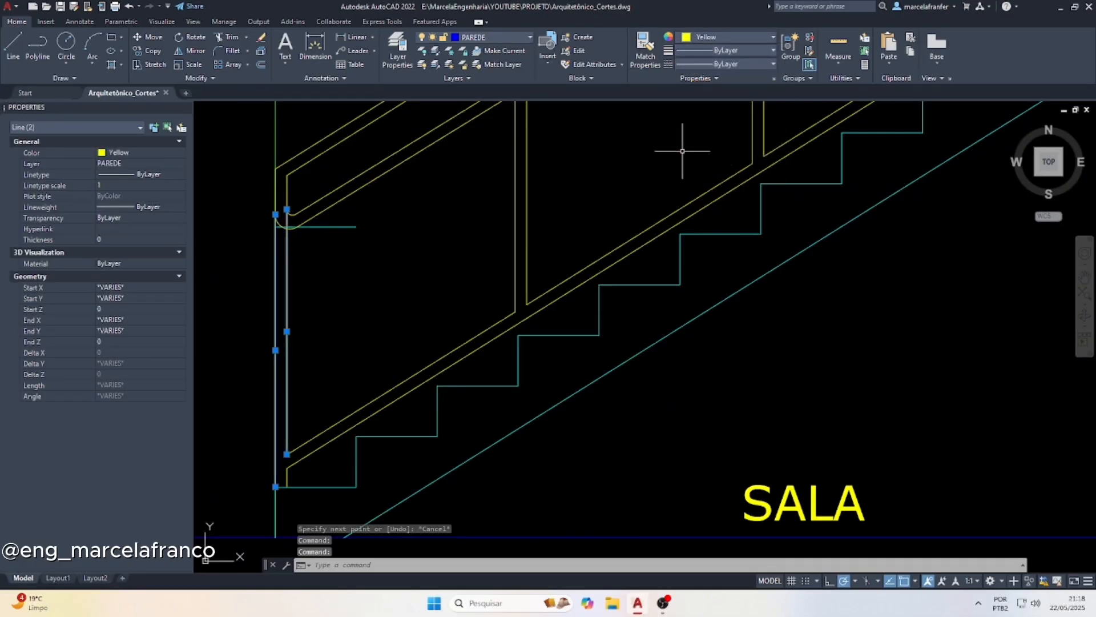
key("Escape")
Delete the short cyan horizontal line at the rounded handrail end and trim the inner post line between the two fillet arcs
scroll(238, 277, "up", 2)
left_click(388, 223)
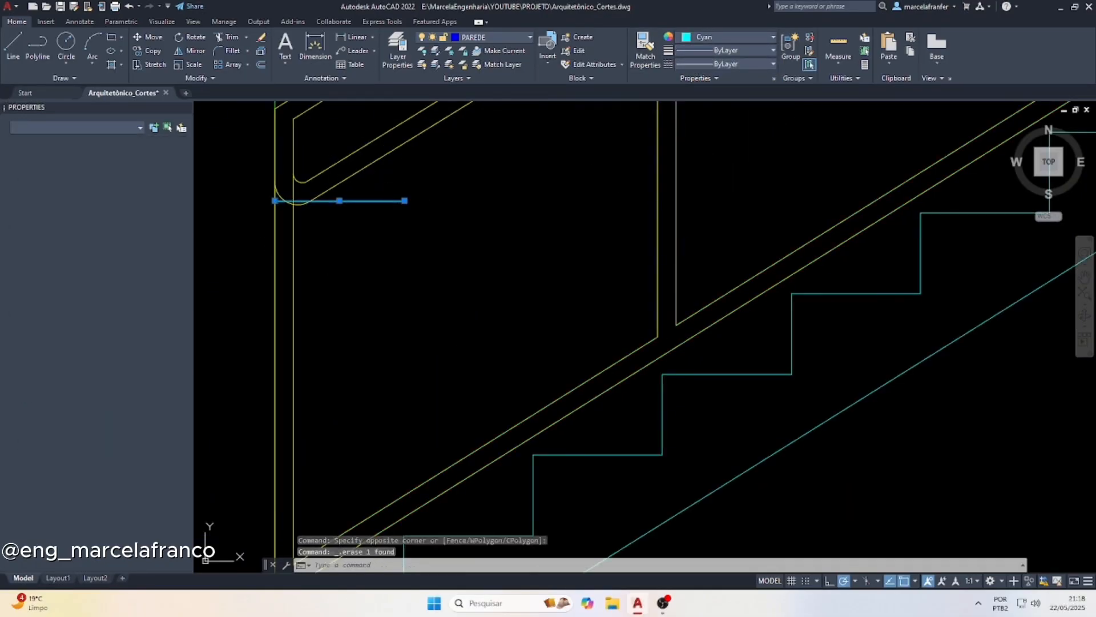
key("Delete")
type("tr")
key("space")
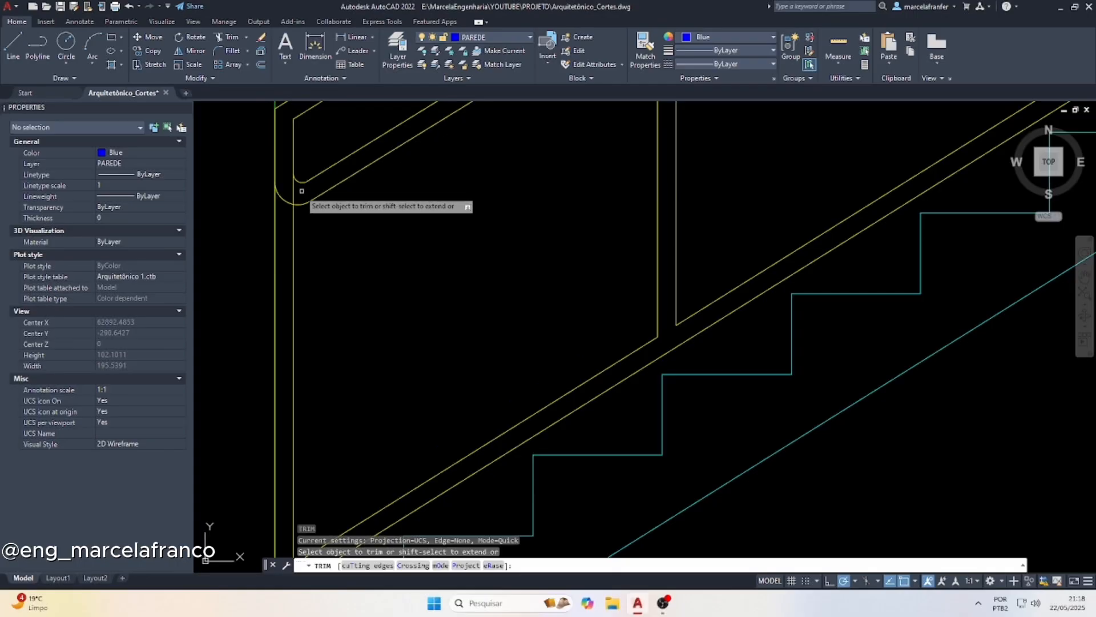
left_click(294, 189)
middle_click(307, 229)
middle_click(307, 229)
key("Escape")
scroll(287, 305, "down", 3)
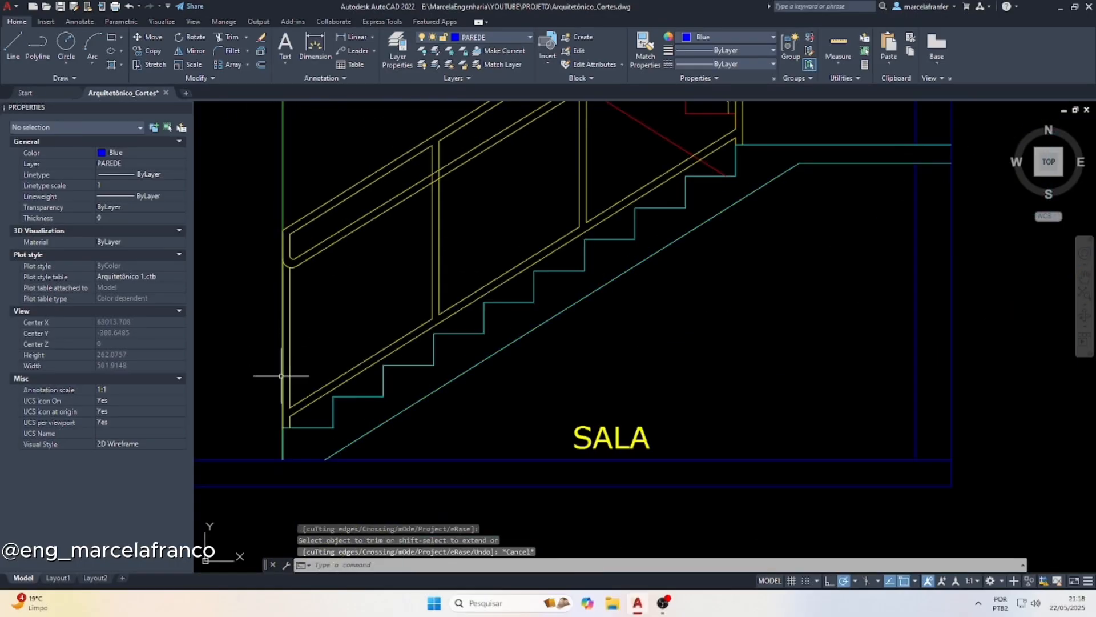
Trim the lines of the lower flight's two intermediate posts where they pass between the sloped handrail lines
key("Escape")
type("tr")
key("Return")
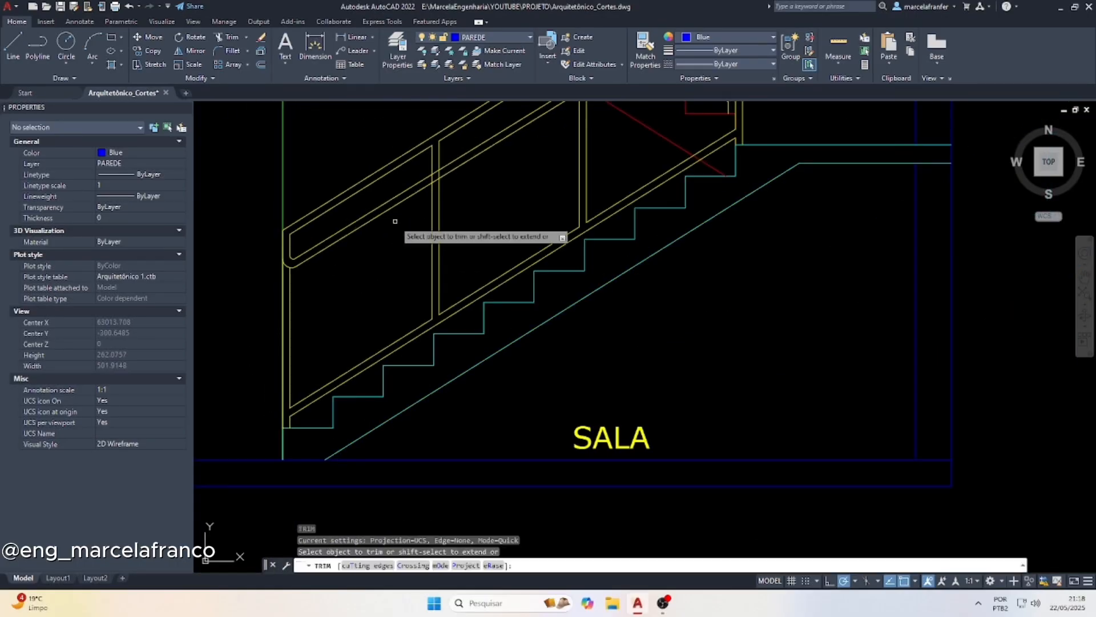
scroll(436, 177, "up", 5)
left_click(451, 180)
left_click(411, 206)
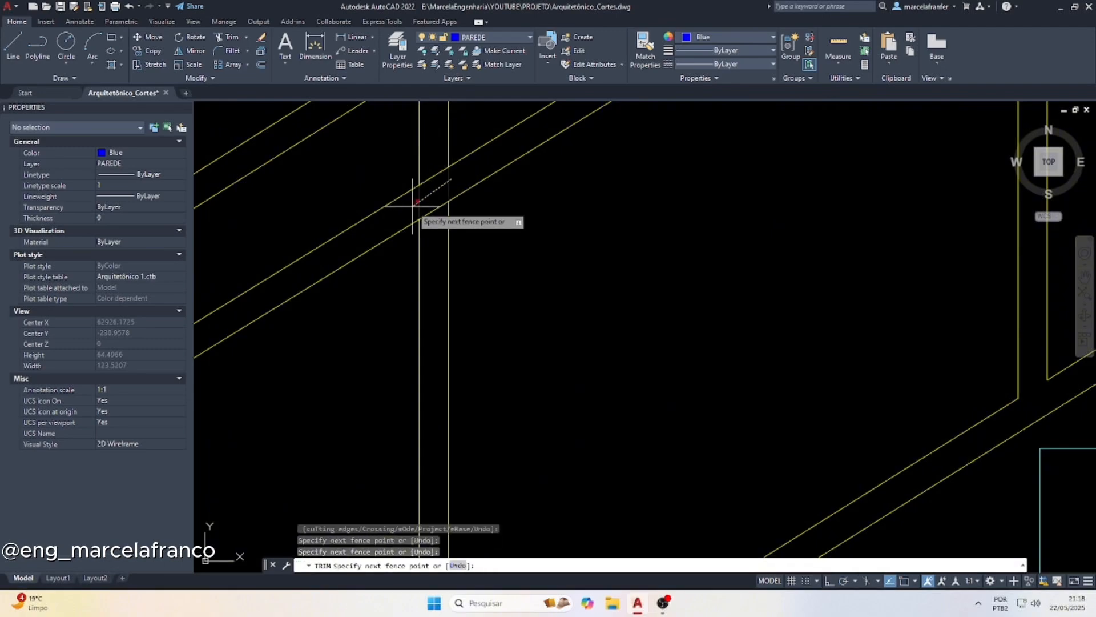
scroll(354, 294, "down", 8)
scroll(418, 231, "up", 6)
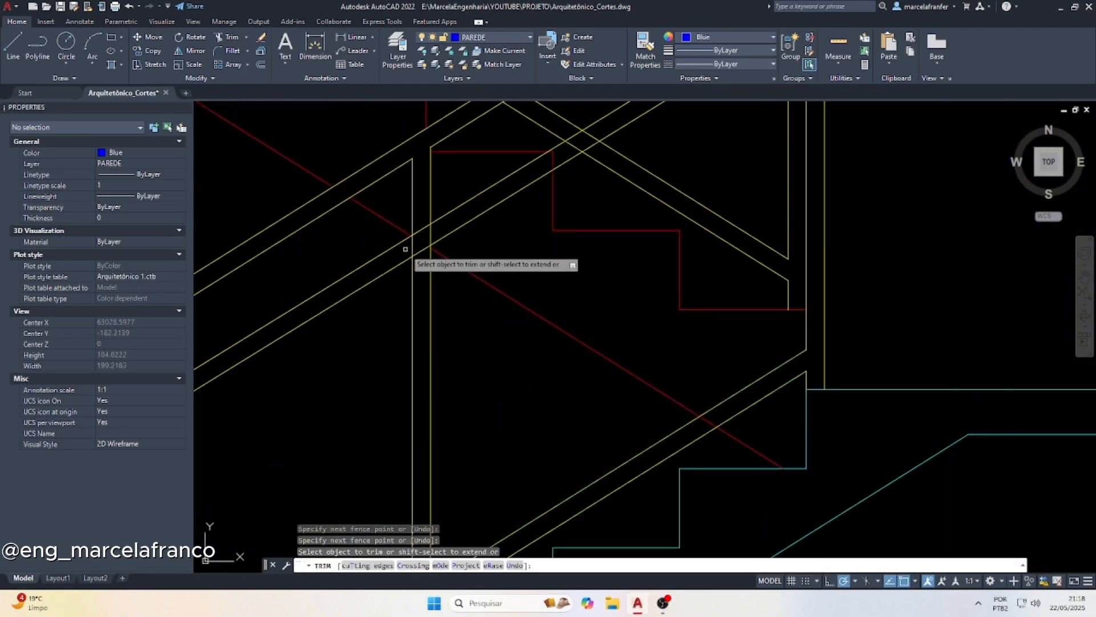
left_click(406, 247)
left_click(435, 226)
Trim the red stair lines and the upper flight's lower guardrail lines where they pass behind the sloped handrail and intermediate post
scroll(313, 277, "down", 2)
scroll(348, 266, "up", 12)
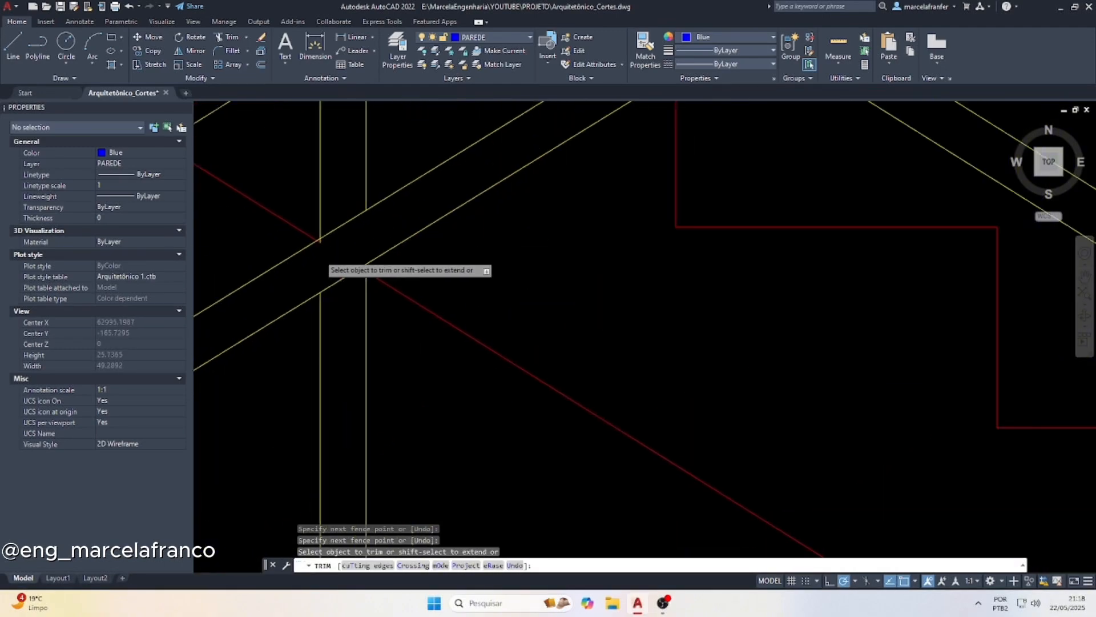
left_click(321, 222)
left_click_drag(298, 239, 298, 239)
scroll(363, 286, "down", 12)
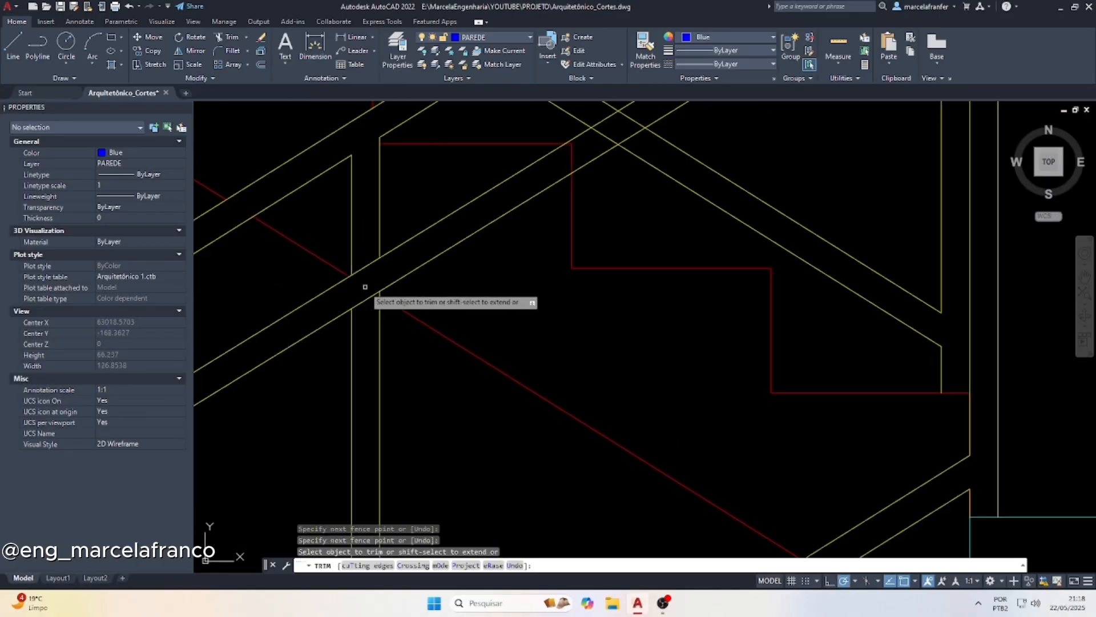
scroll(459, 220, "up", 6)
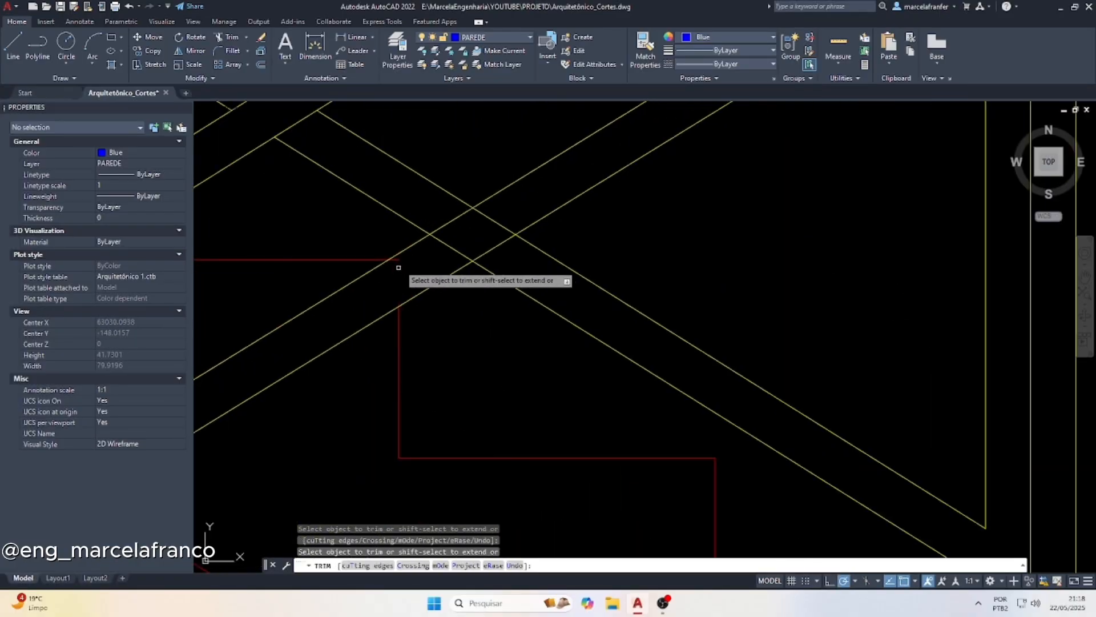
left_click(399, 263)
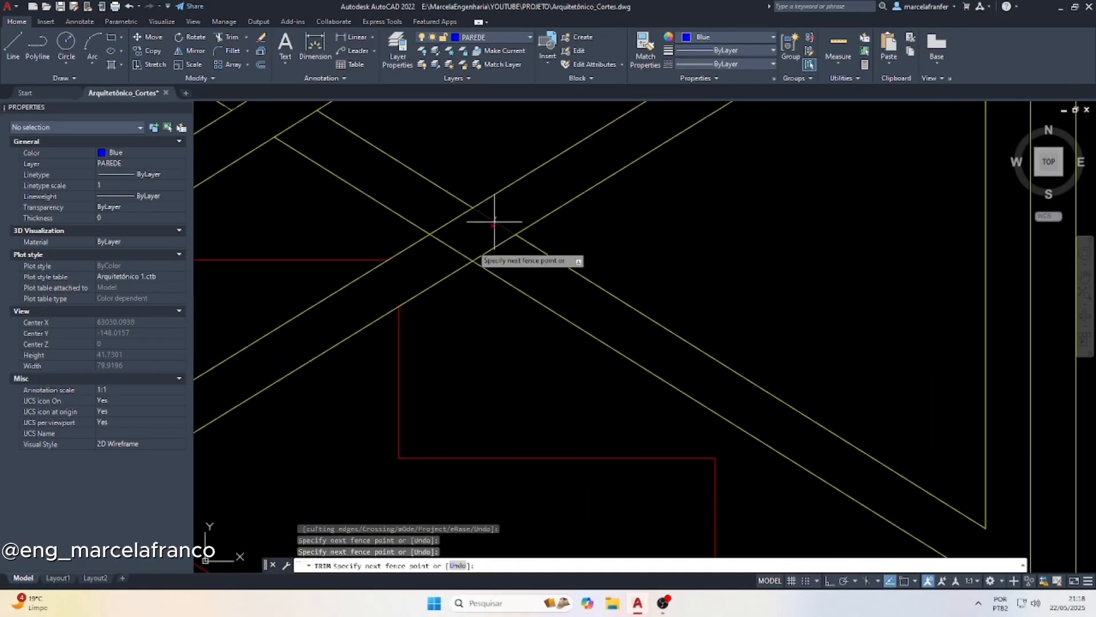
scroll(445, 245, "down", 8)
scroll(499, 227, "down", 4)
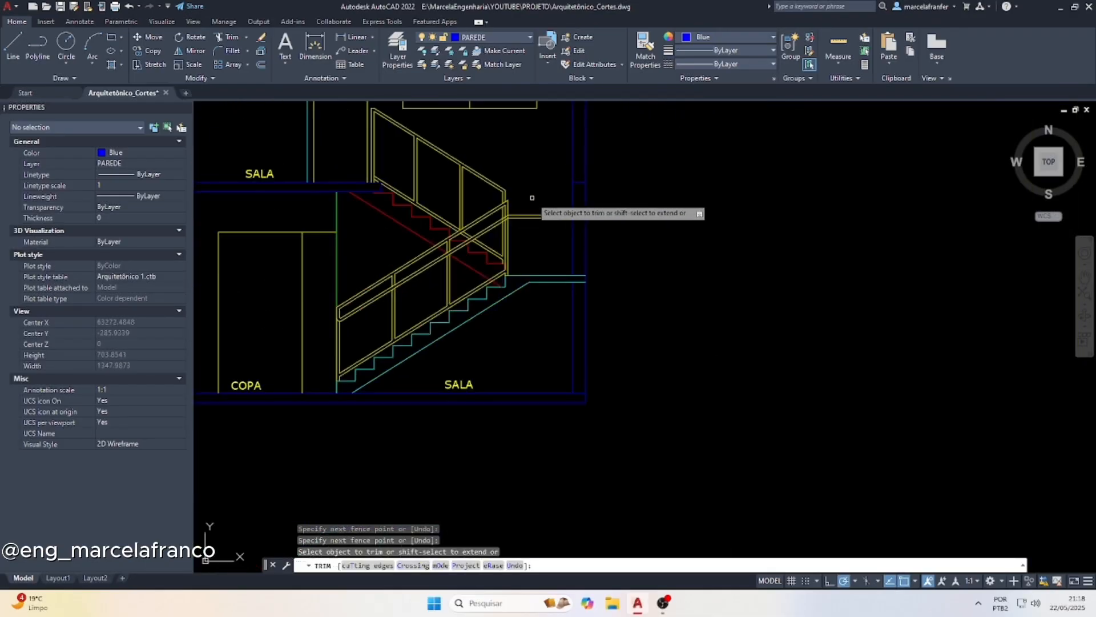
Fillet the lower sloped handrail line with the outer line of the end post at the landing, using a radius of 5
scroll(528, 200, "up", 8)
key("Escape")
key("Escape")
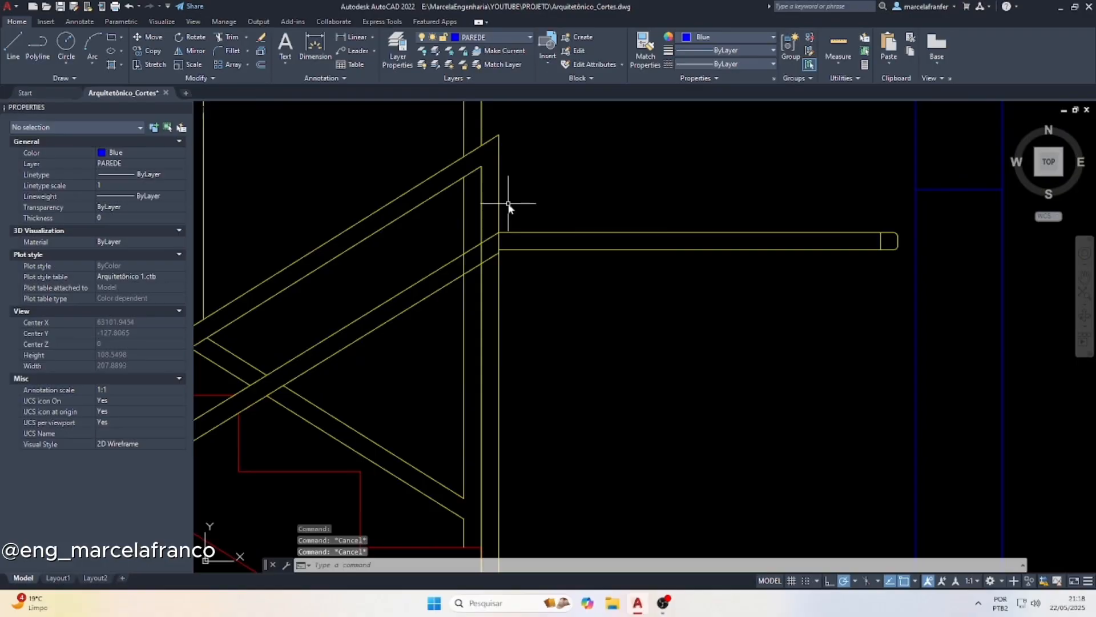
type("f")
key("Return")
type("r")
key("Return")
type("5")
Fillet the upper sloped handrail line with the inner line of the landing end post, using a radius of 2
key("Return")
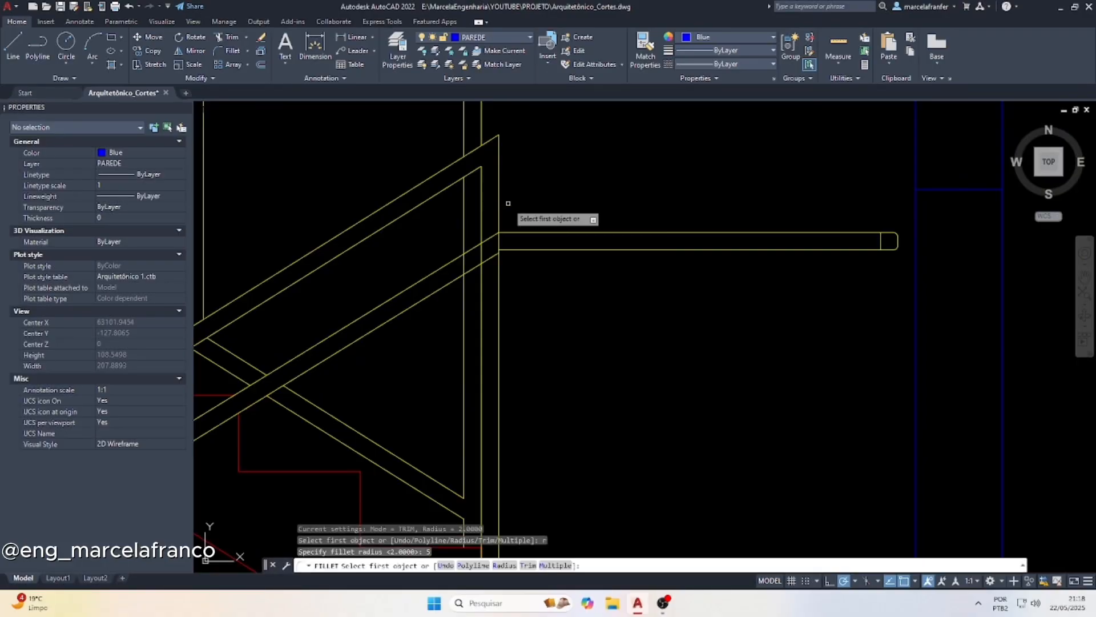
left_click(491, 258)
left_click(497, 216)
key("Return")
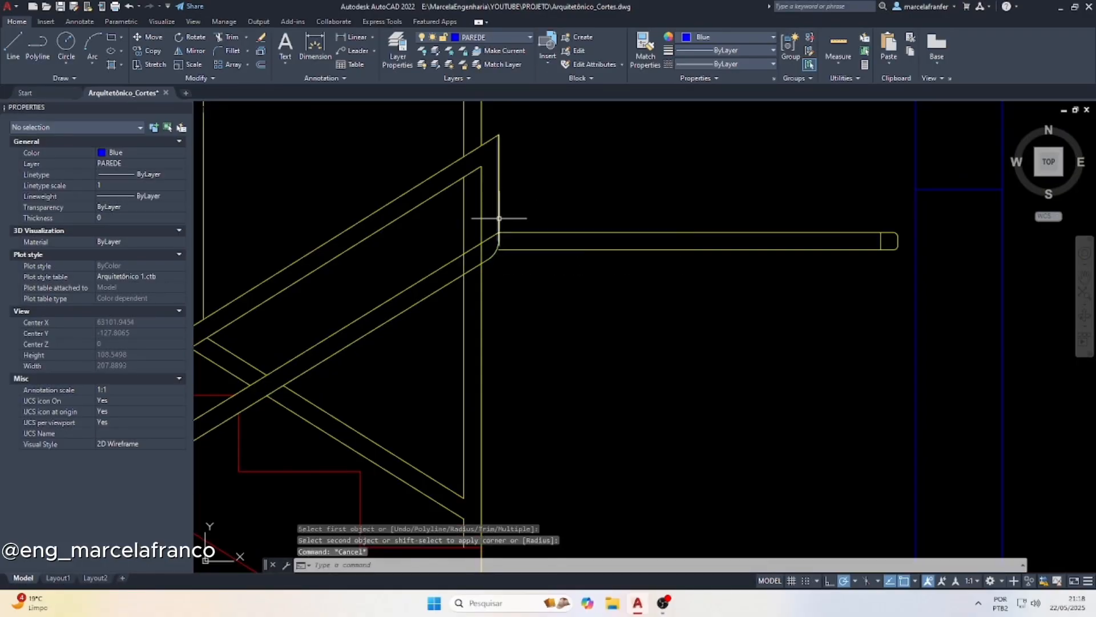
type("r")
key("Return")
type("2")
key("Return")
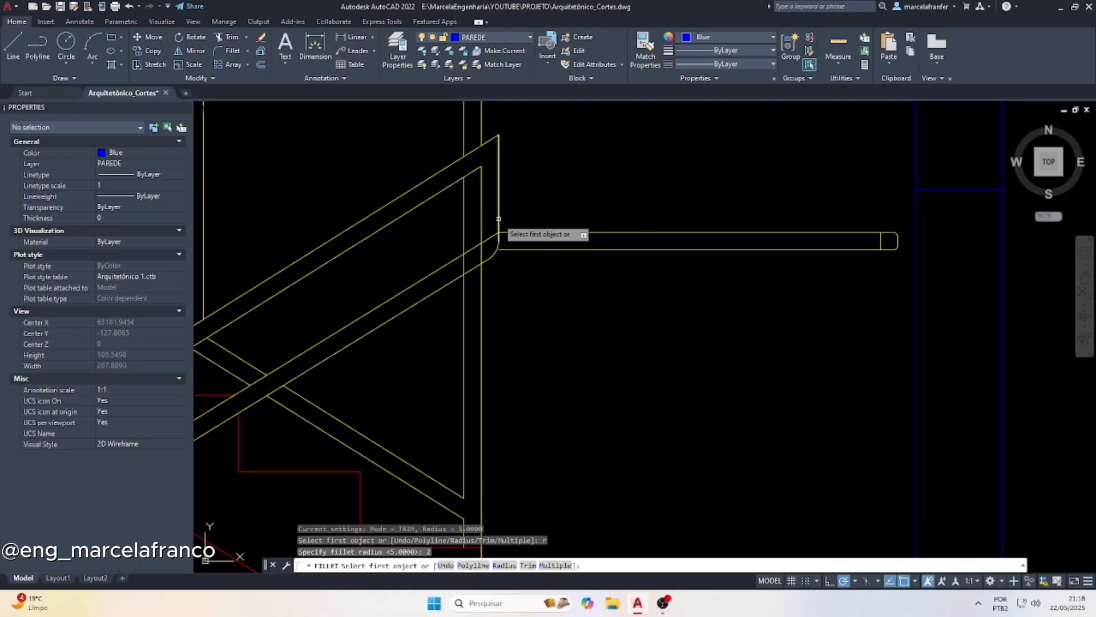
left_click(477, 245)
left_click(481, 229)
key("Escape")
key("Escape")
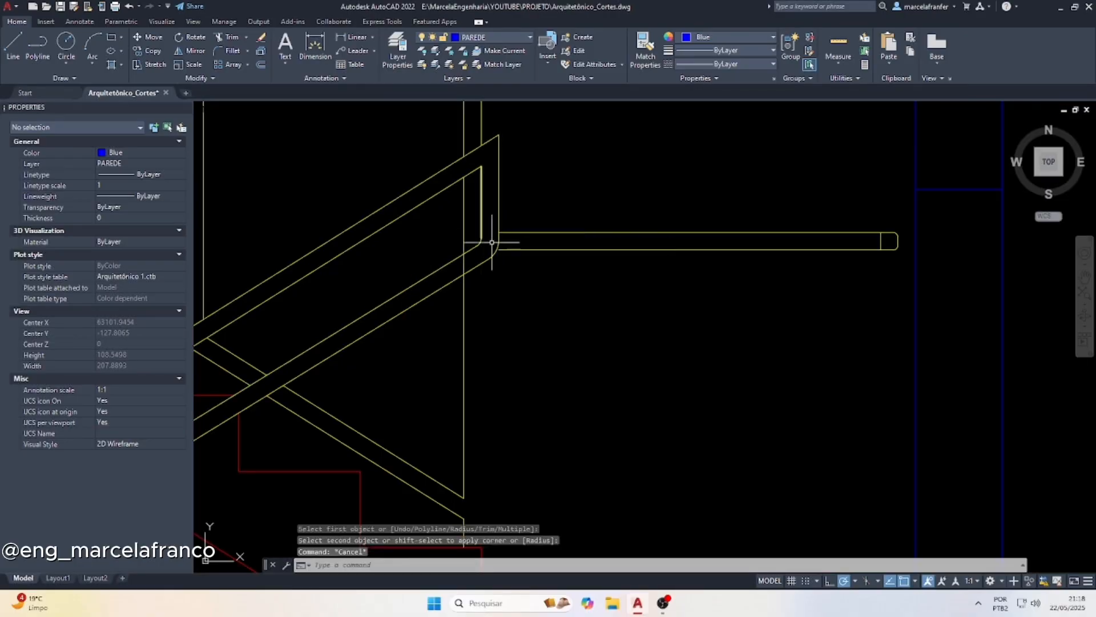
Redraw the landing end post's inner vertical line from the inner fillet down to the end of the bottom rail
type("l")
key("Return")
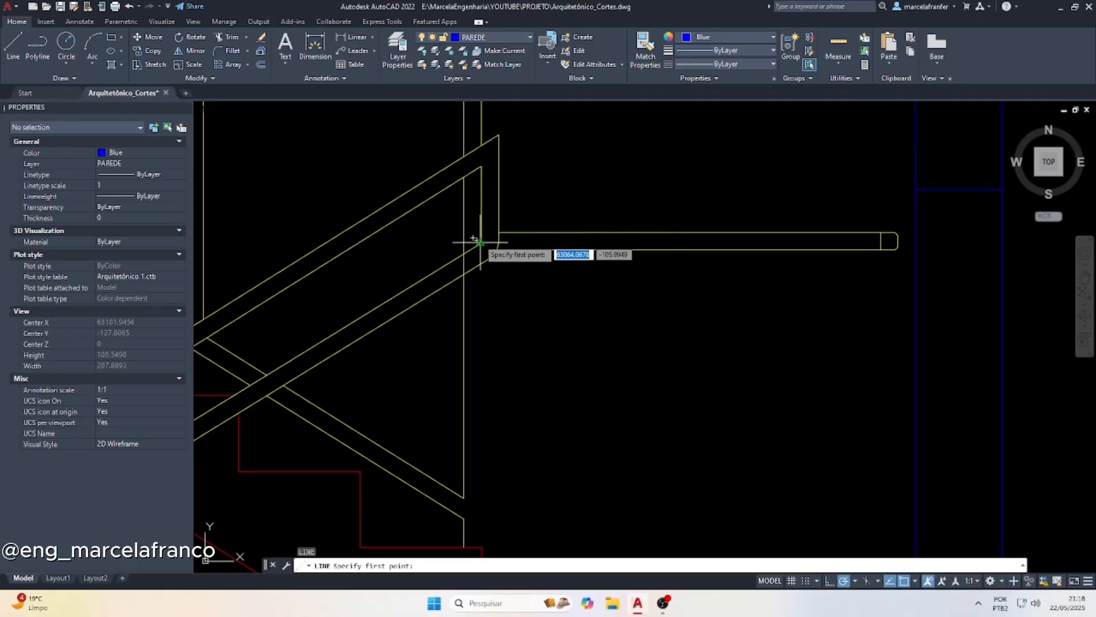
left_click(481, 236)
scroll(492, 201, "down", 3)
scroll(495, 331, "up", 3)
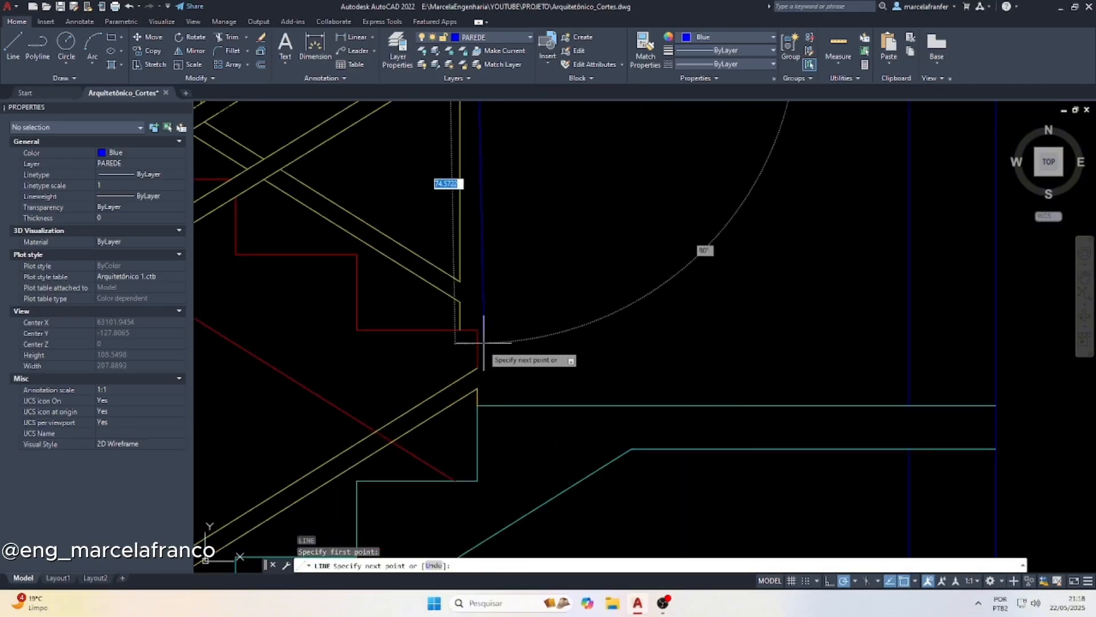
left_click(477, 369)
key("Escape")
Draw the landing end post's outer vertical line from the outer fillet down to the landing slab
scroll(488, 374, "down", 4)
scroll(500, 265, "up", 6)
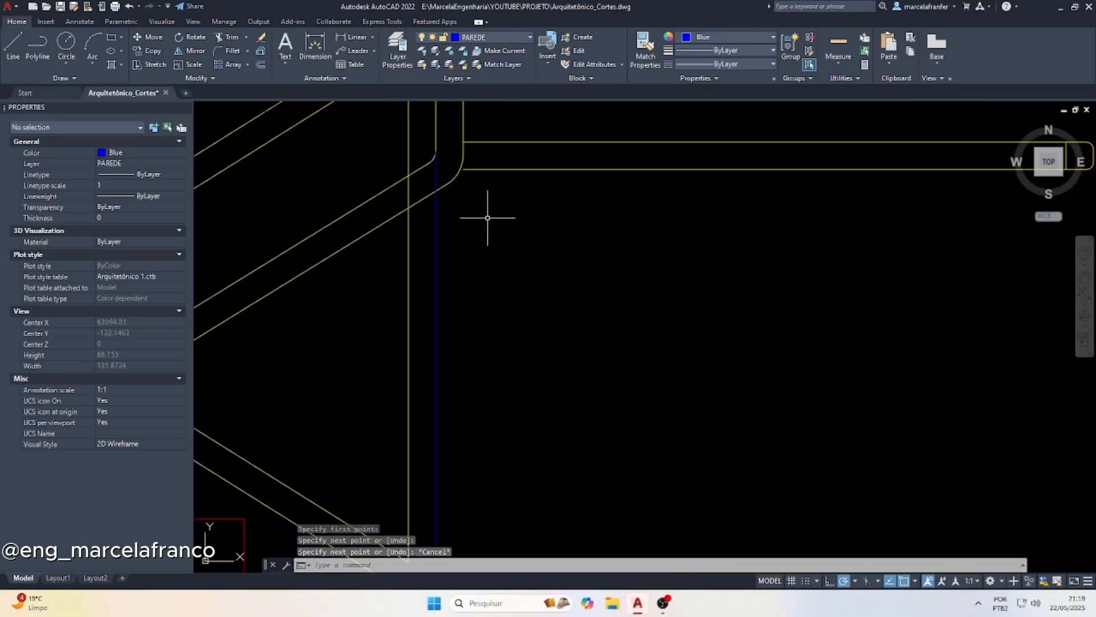
key("Return")
scroll(429, 154, "down", 1)
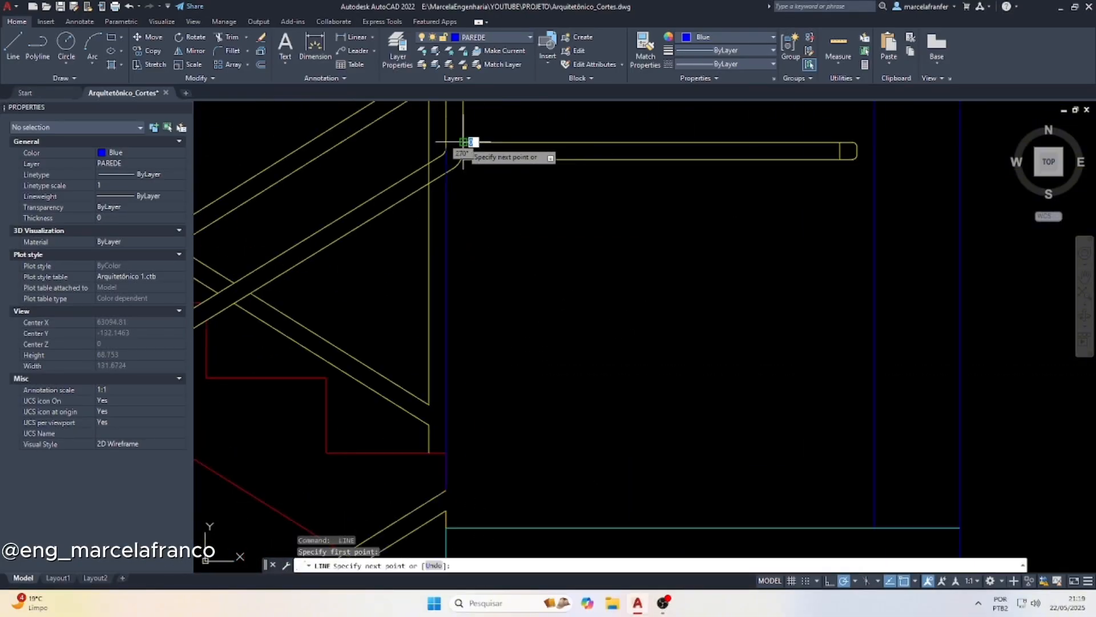
left_click(442, 149)
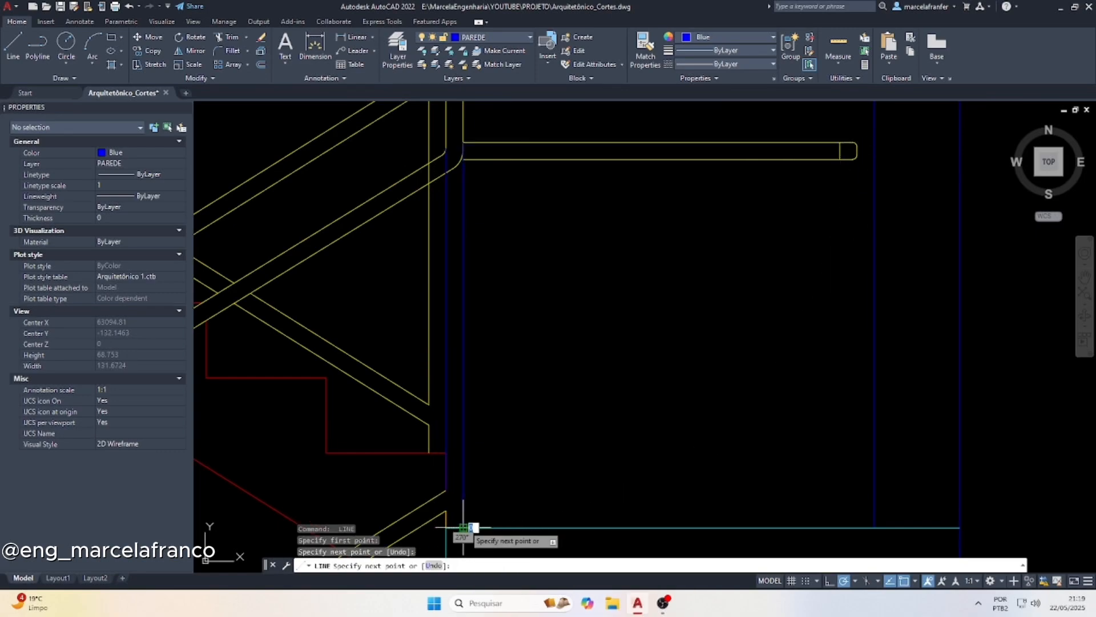
key("Escape")
Match the two new blue end post lines to the properties of the adjacent yellow post line
left_click(403, 298)
type("m")
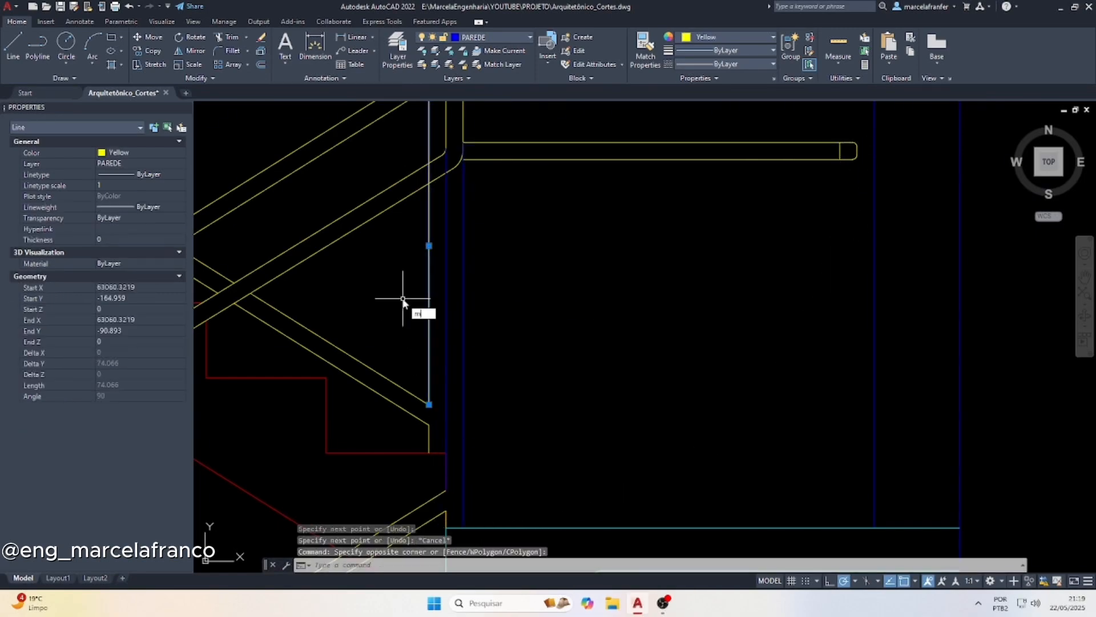
type("a")
key("Return")
left_click(483, 285)
left_click(409, 238)
key("Escape")
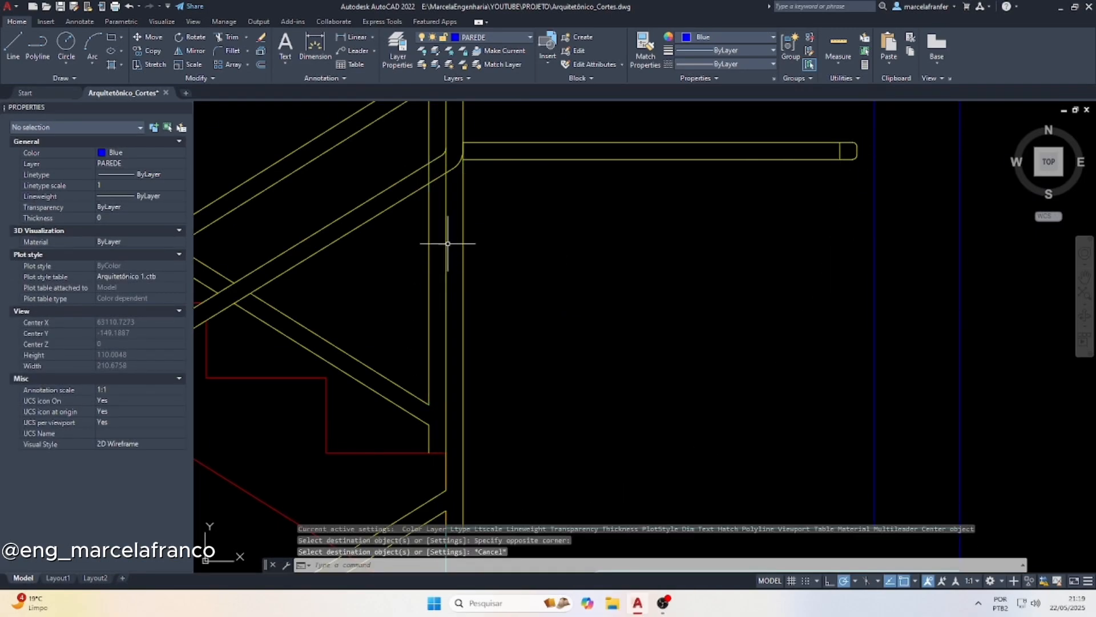
key("Escape")
Trim the vertical post lines where they cross the lower sloped handrail near the landing end post
scroll(454, 287, "down", 2)
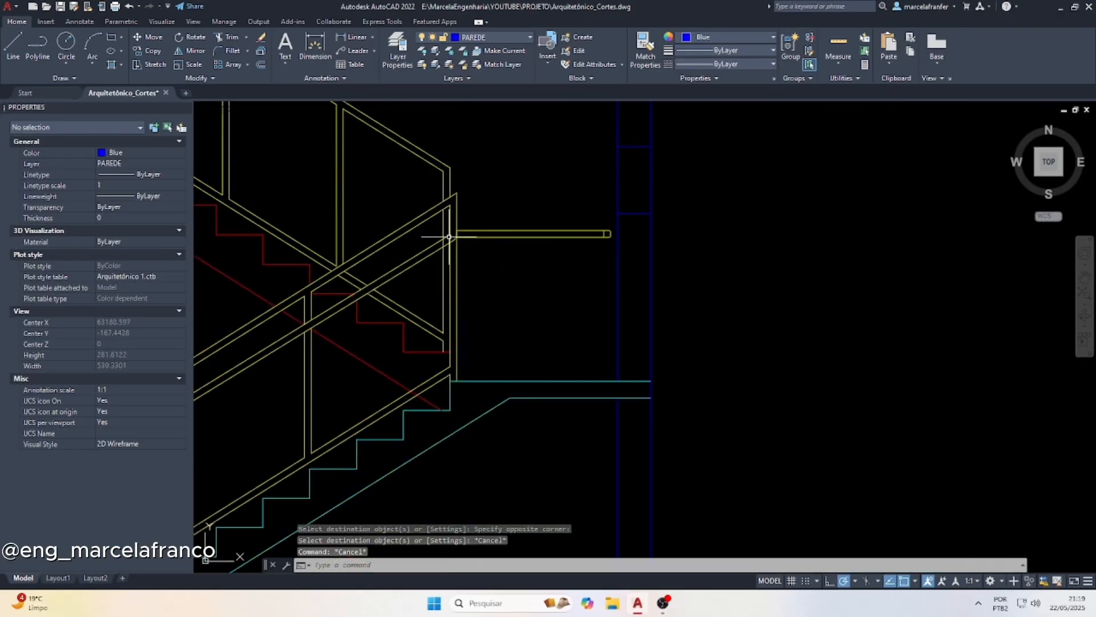
scroll(449, 237, "up", 5)
key("Escape")
key("Escape")
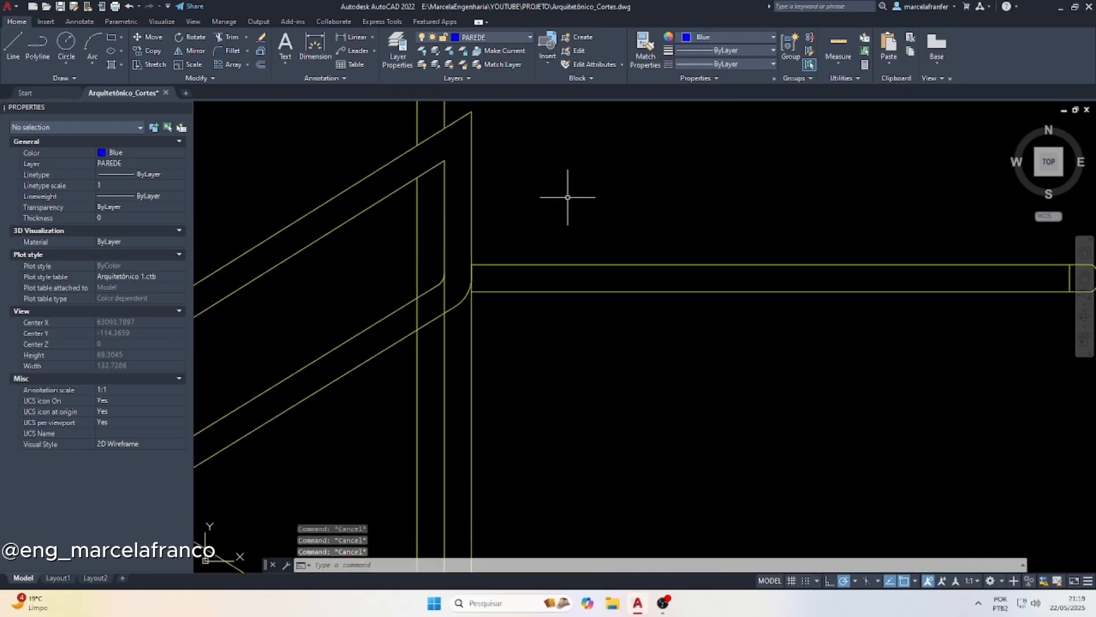
type("tr")
key("Return")
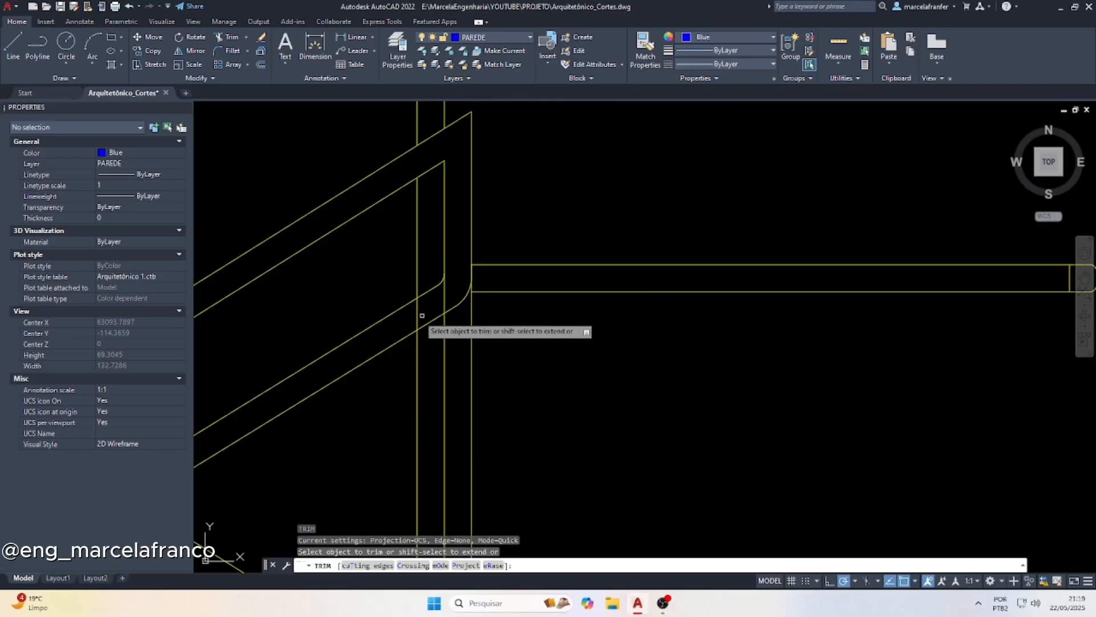
left_click_drag(409, 317, 458, 294)
scroll(499, 234, "down", 5)
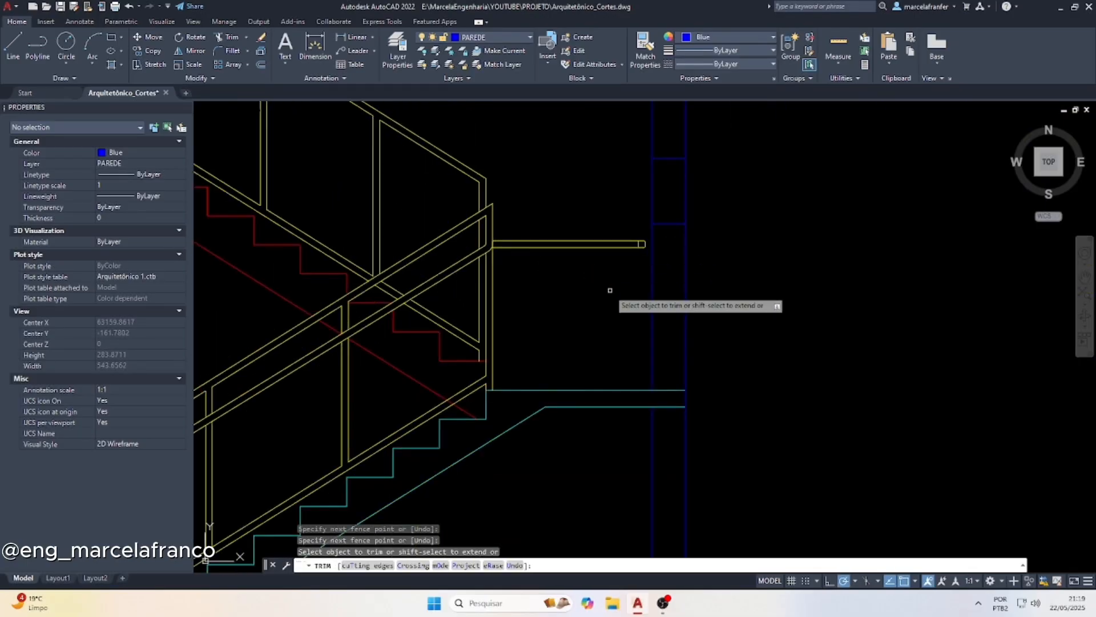
scroll(525, 297, "down", 4)
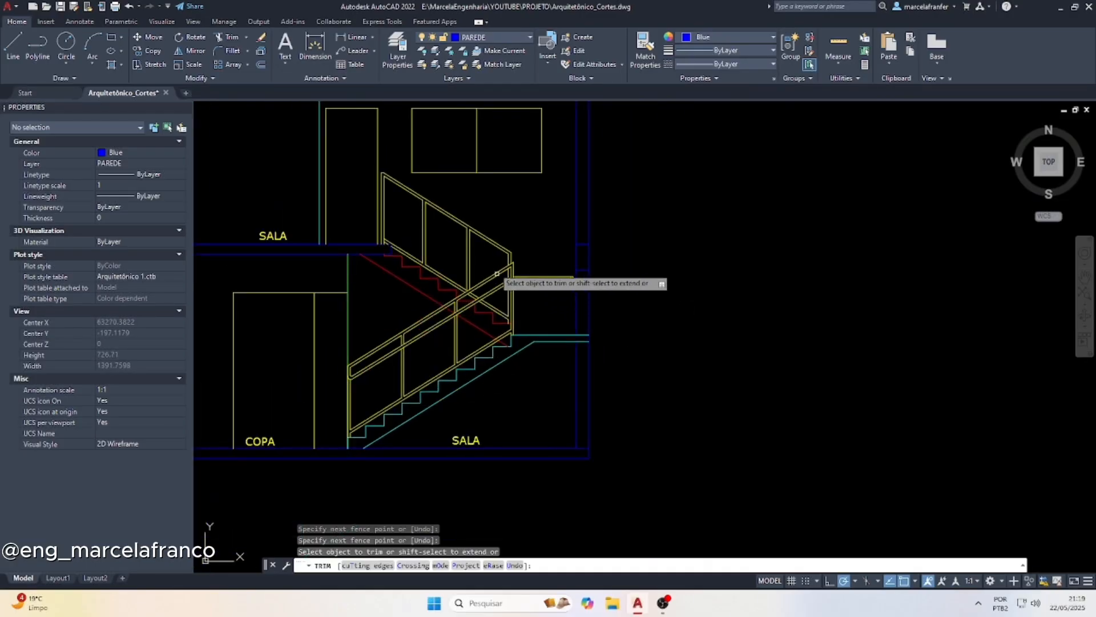
key("Escape")
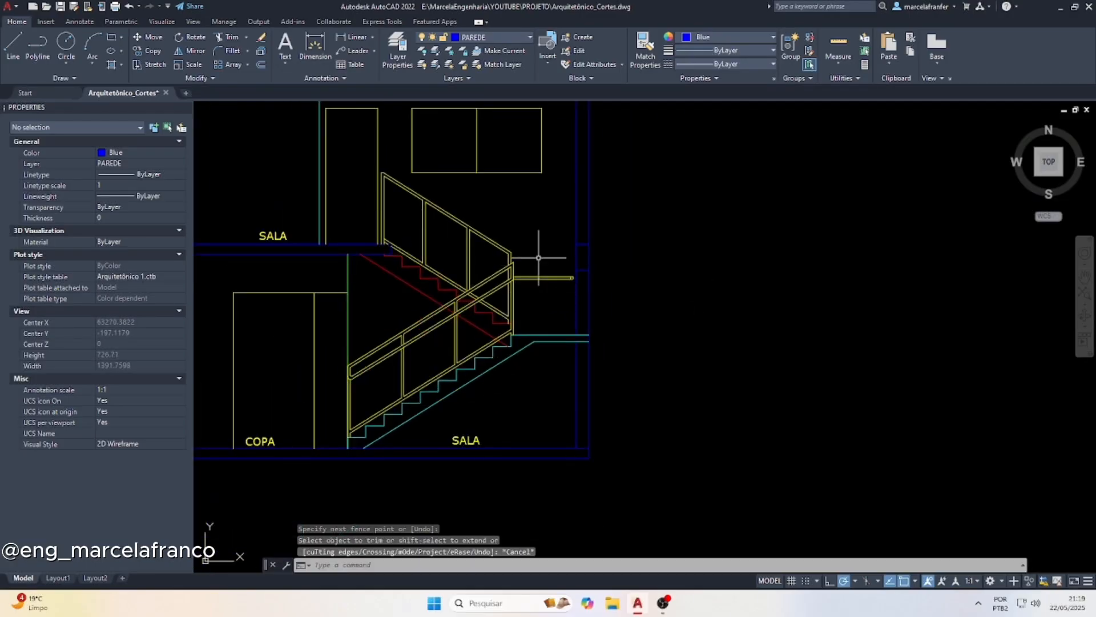
Offset the upper flight's lowest red tread line and the upper floor line upward by 90
scroll(457, 240, "up", 2)
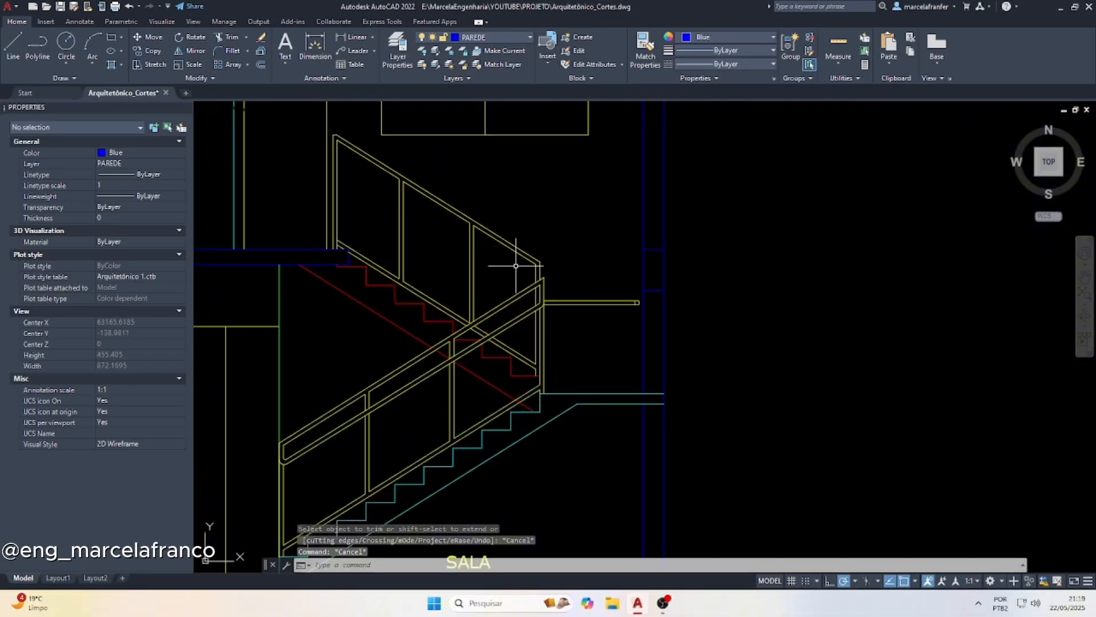
scroll(564, 358, "down", 4)
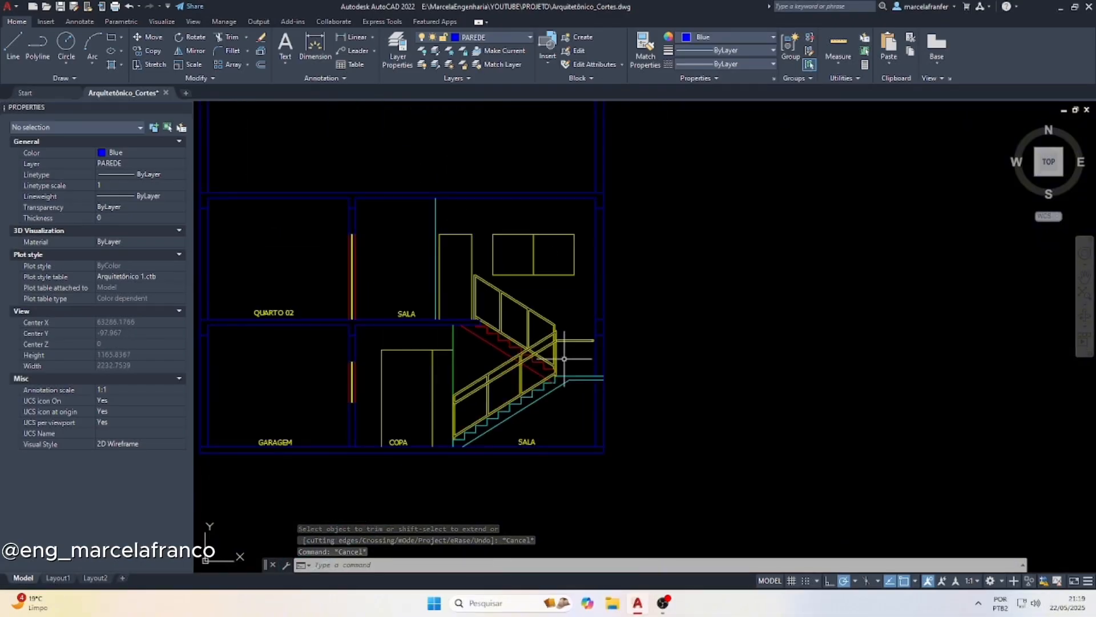
scroll(501, 278, "up", 6)
scroll(455, 282, "down", 4)
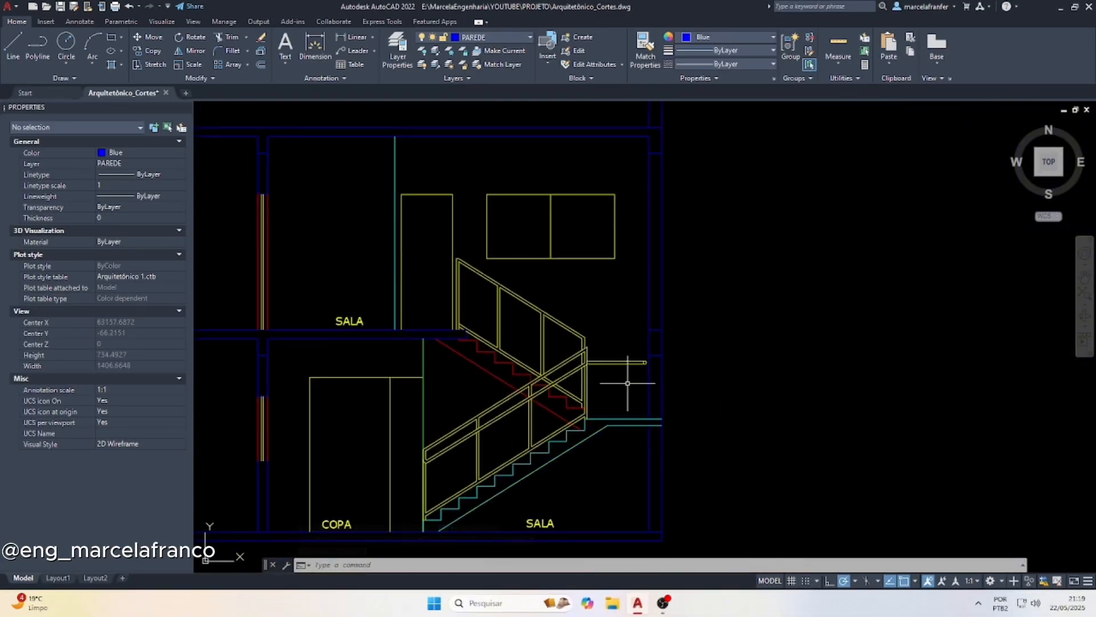
scroll(595, 372, "up", 2)
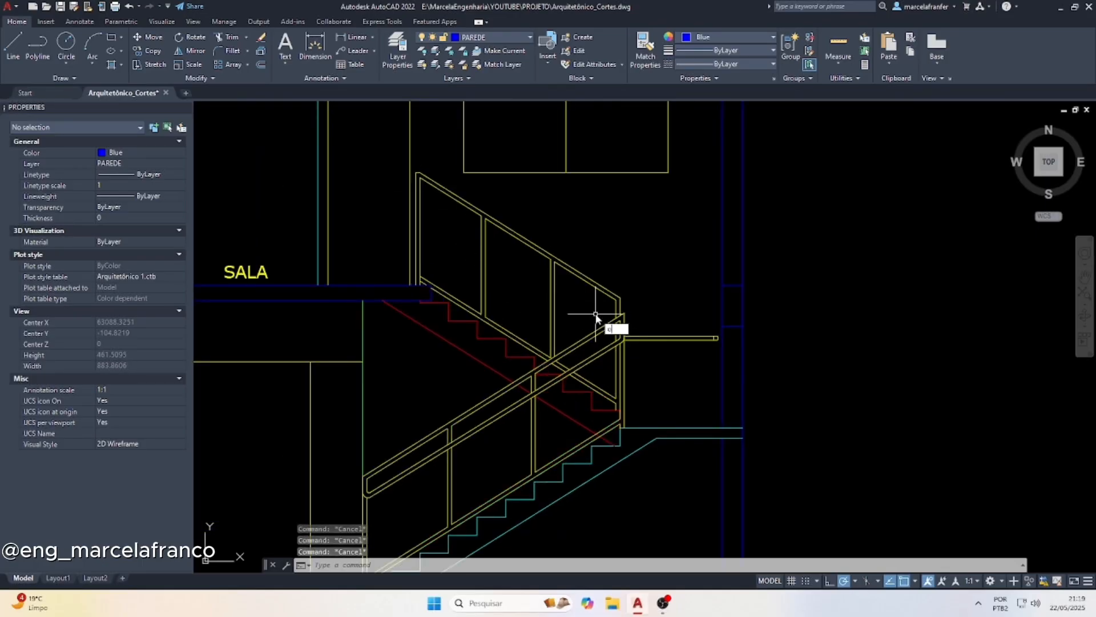
key("Return")
key("Return")
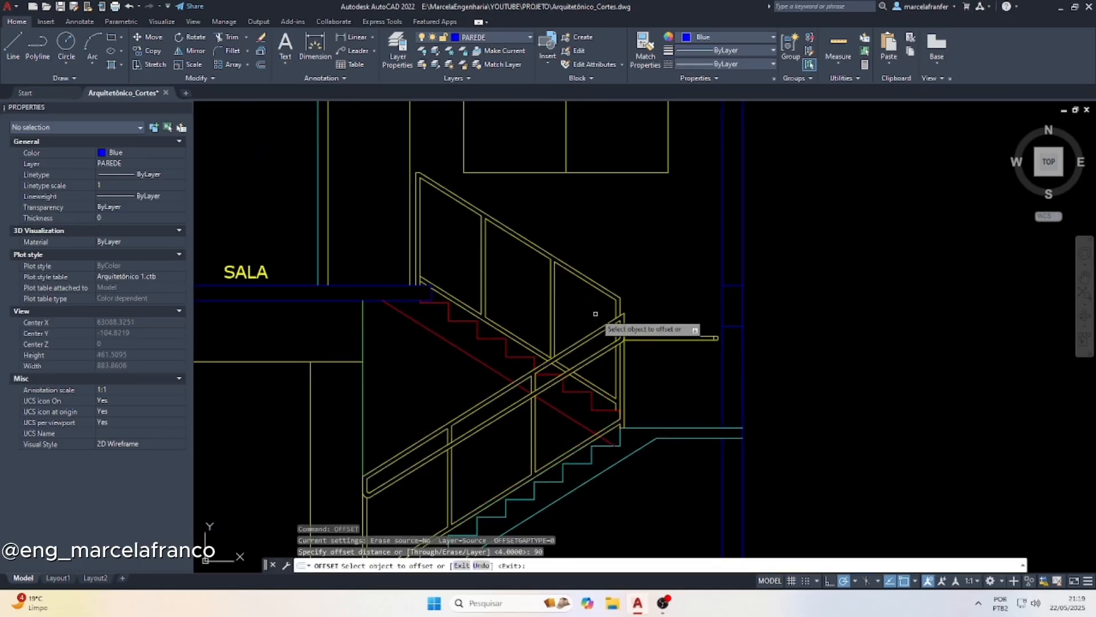
left_click(606, 409)
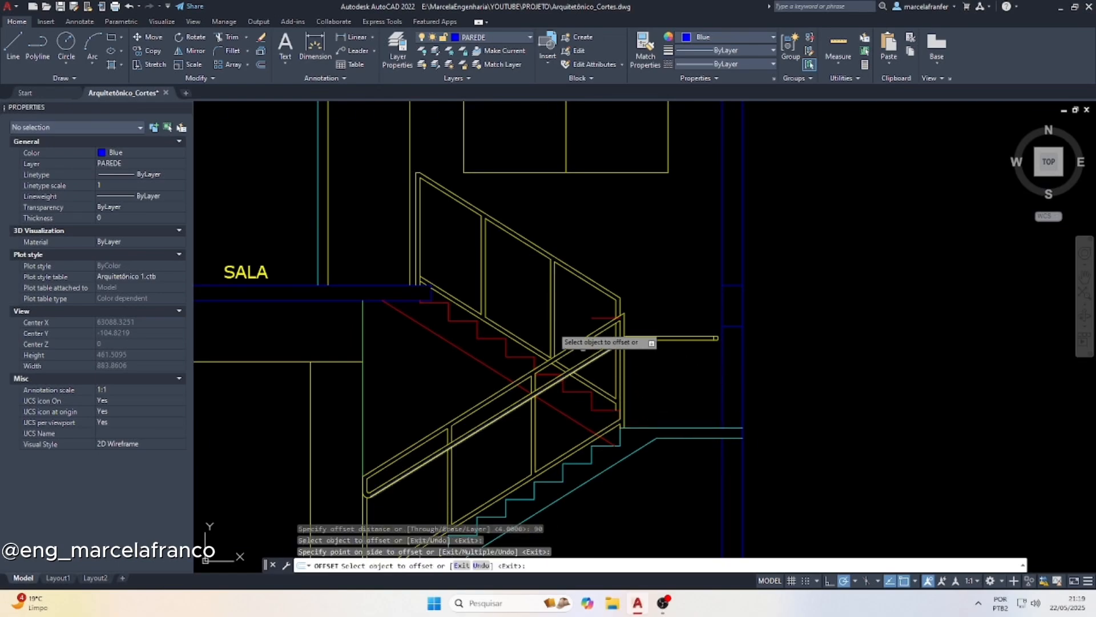
left_click(568, 342)
left_click(392, 285)
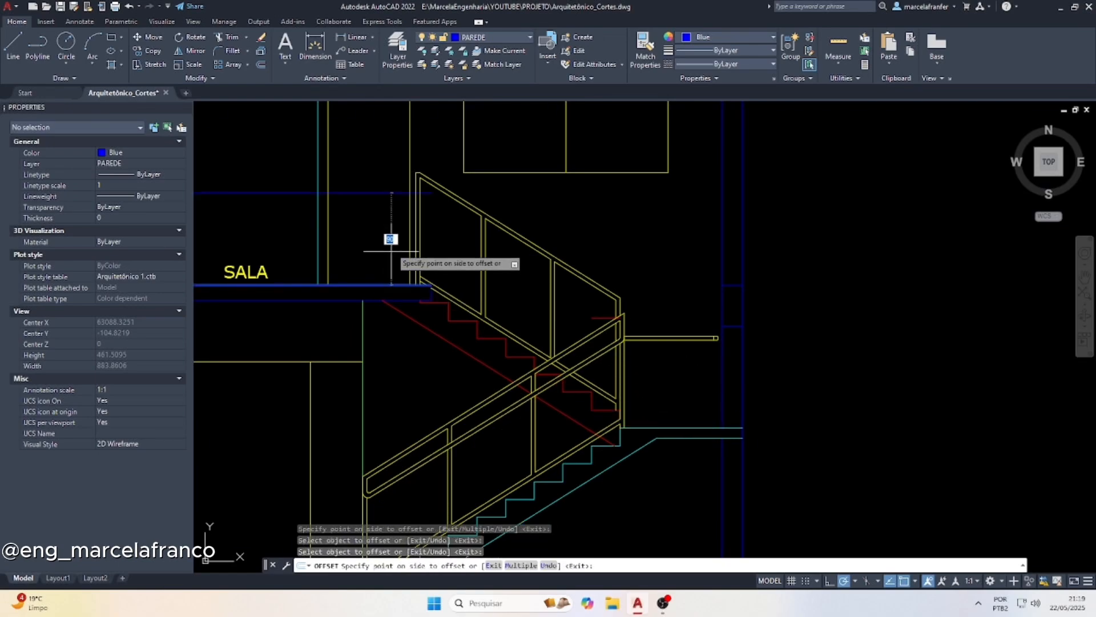
left_click(388, 234)
key("Escape")
key("Escape")
Draw a sloped line from the offset floor line at the upper guardrail's top post to the offset tread line's end at the landing post
type("l")
key("Return")
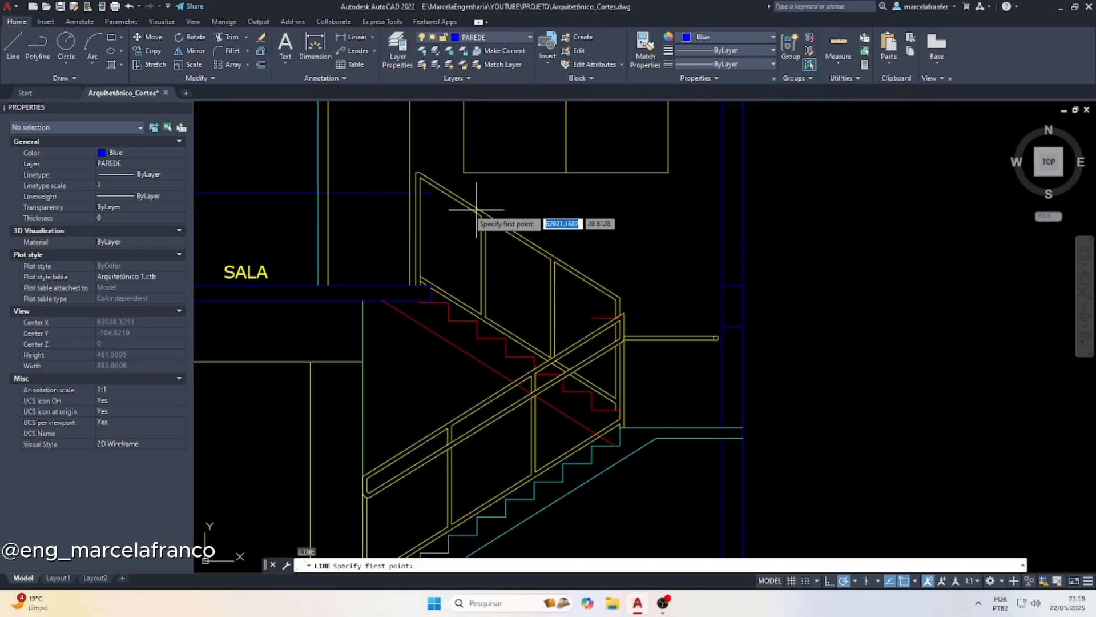
scroll(427, 189, "up", 5)
left_click(425, 173)
scroll(425, 173, "down", 5)
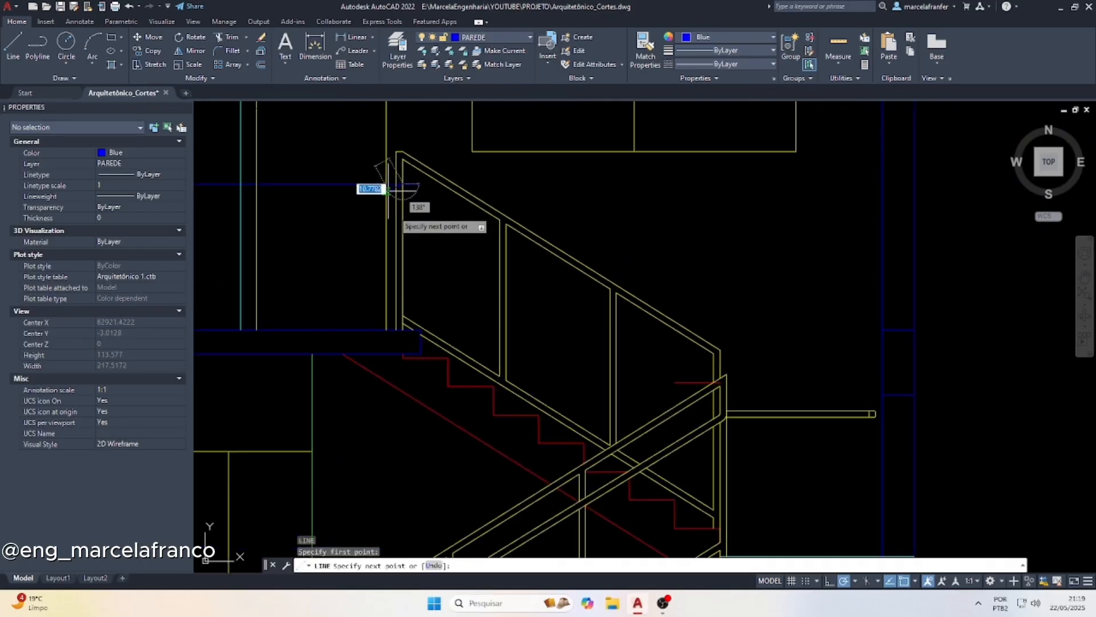
scroll(719, 399, "up", 4)
left_click(692, 355)
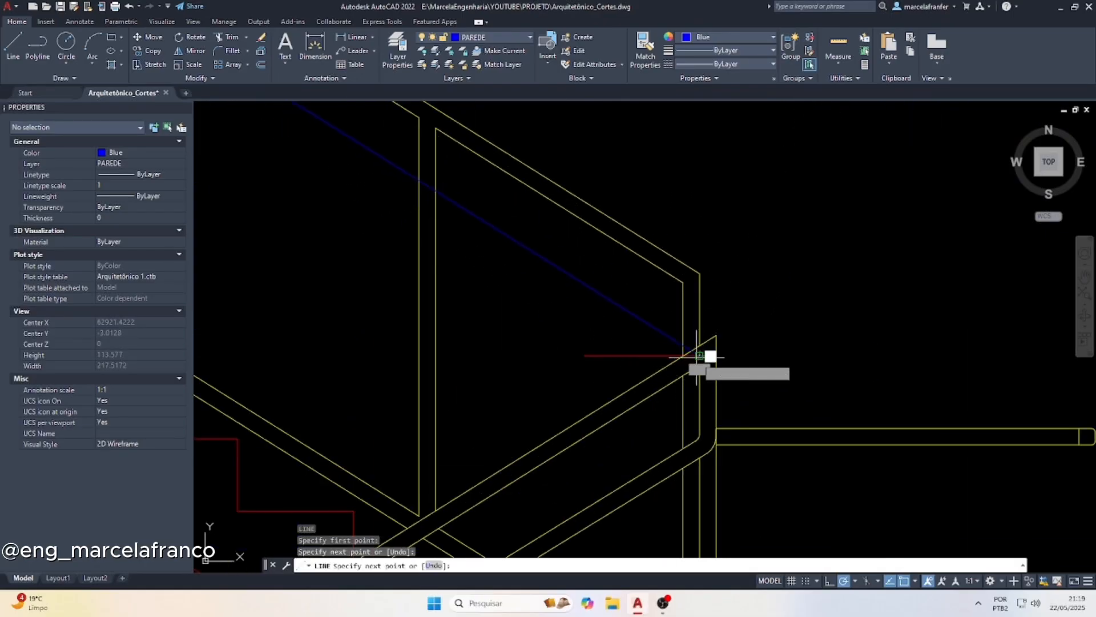
scroll(685, 342, "down", 3)
key("Escape")
key("Escape")
Offset the new sloped handrail line downward by 4
type("of")
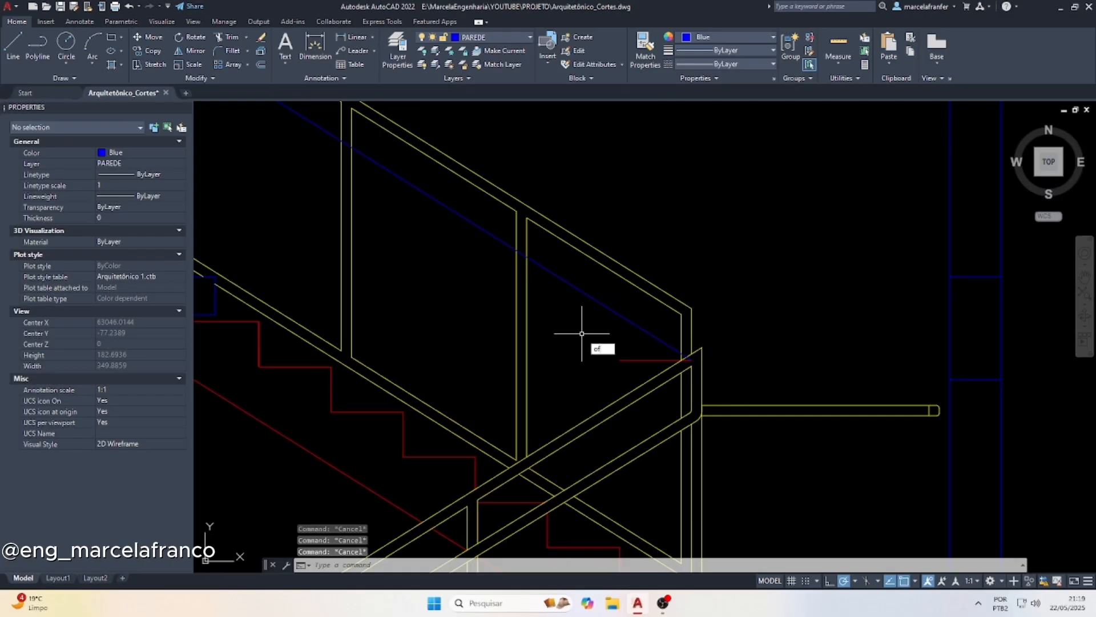
key("Return")
type("4")
key("Return")
left_click(602, 312)
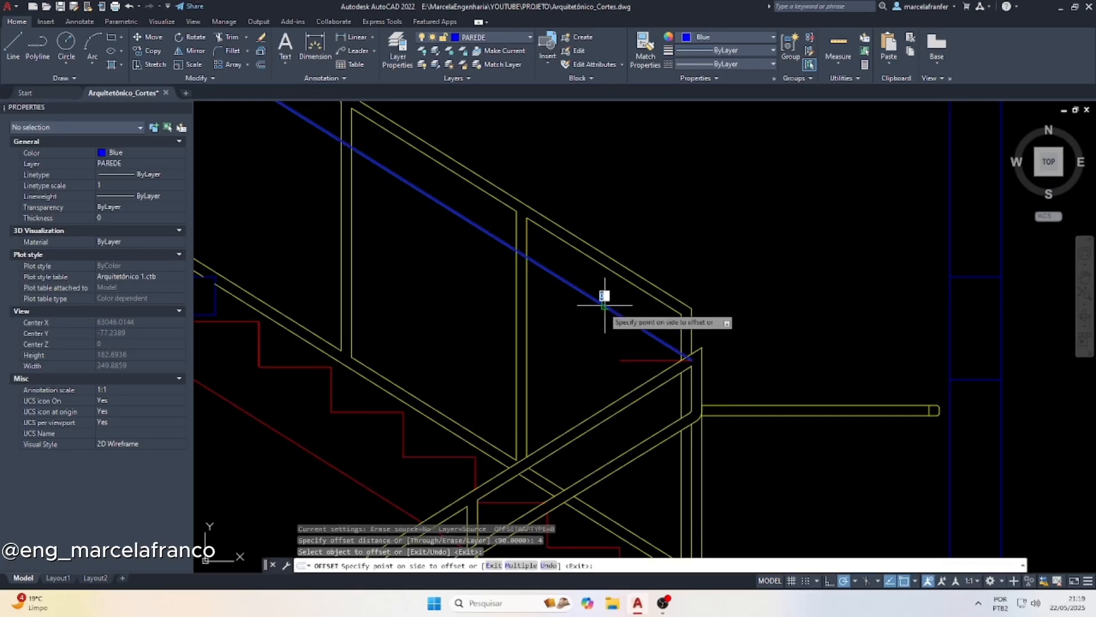
left_click(572, 360)
key("Escape")
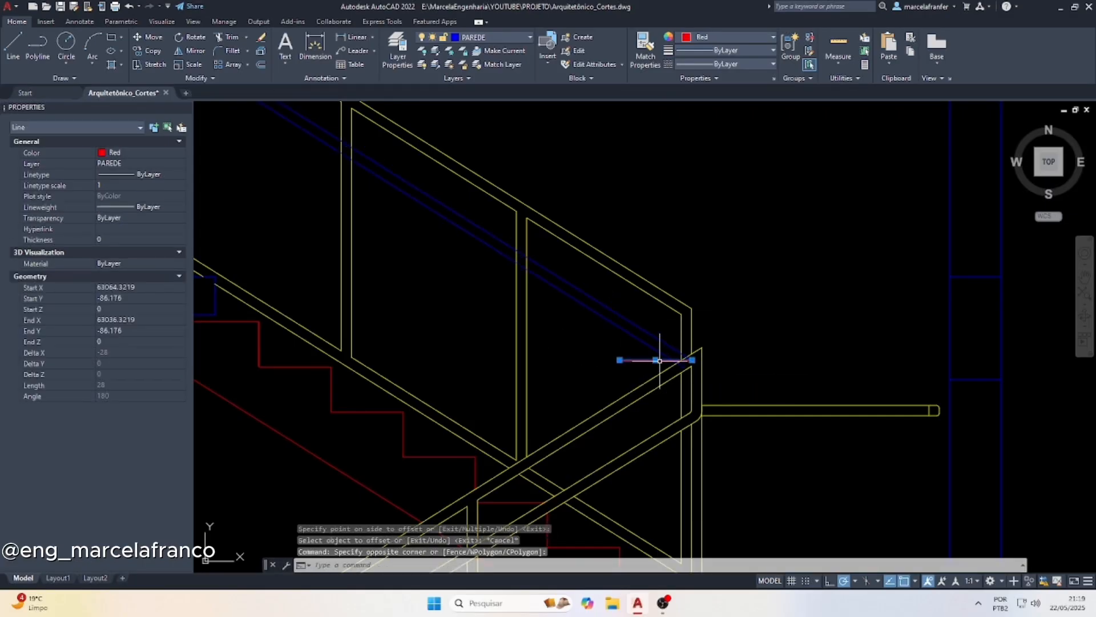
Erase the red tread and blue floor offset lines used as height references
key("Delete")
scroll(799, 380, "down", 4)
scroll(538, 273, "up", 4)
left_click(515, 207)
key("Delete")
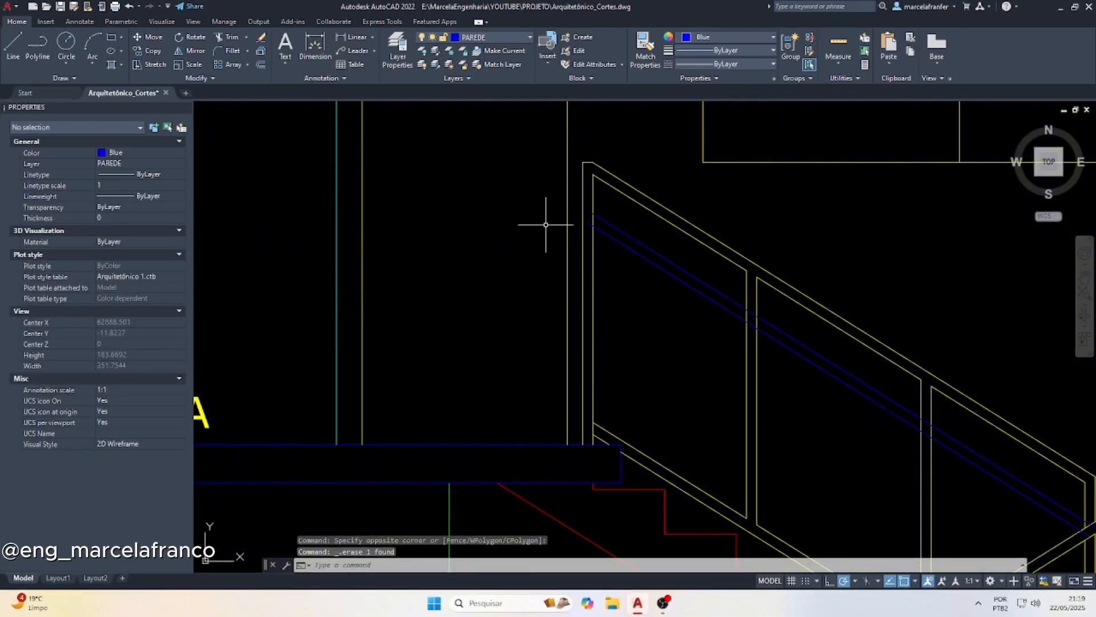
Match the two blue sloped handrail lines to the properties of the yellow guardrail line above them
left_click(704, 239)
left_click(687, 246)
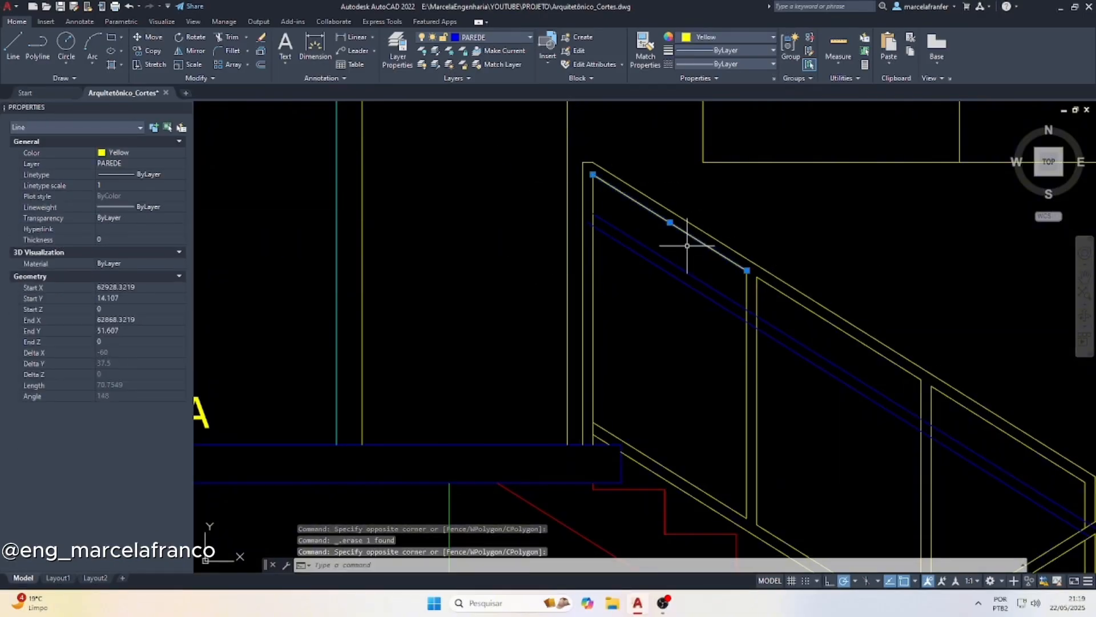
type("ma")
key("Return")
left_click(675, 255)
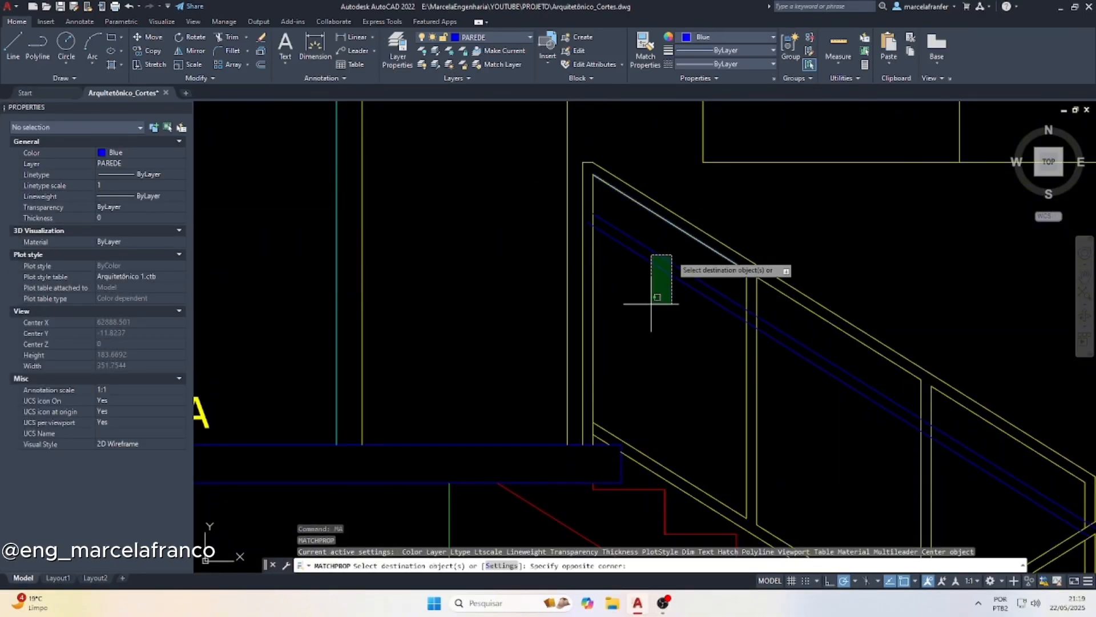
left_click(639, 331)
key("Escape")
key("Escape")
Trim the new handrail lines where they pass into the upper flight's top post and first intermediate post
type("tr")
key("Return")
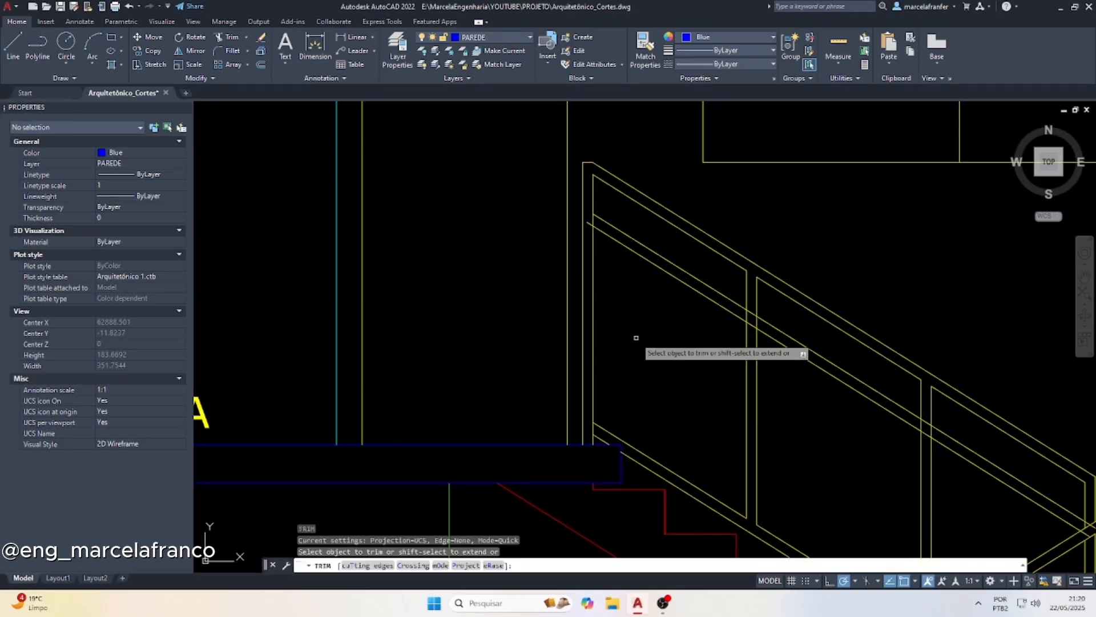
scroll(567, 213, "up", 2)
left_click(572, 211)
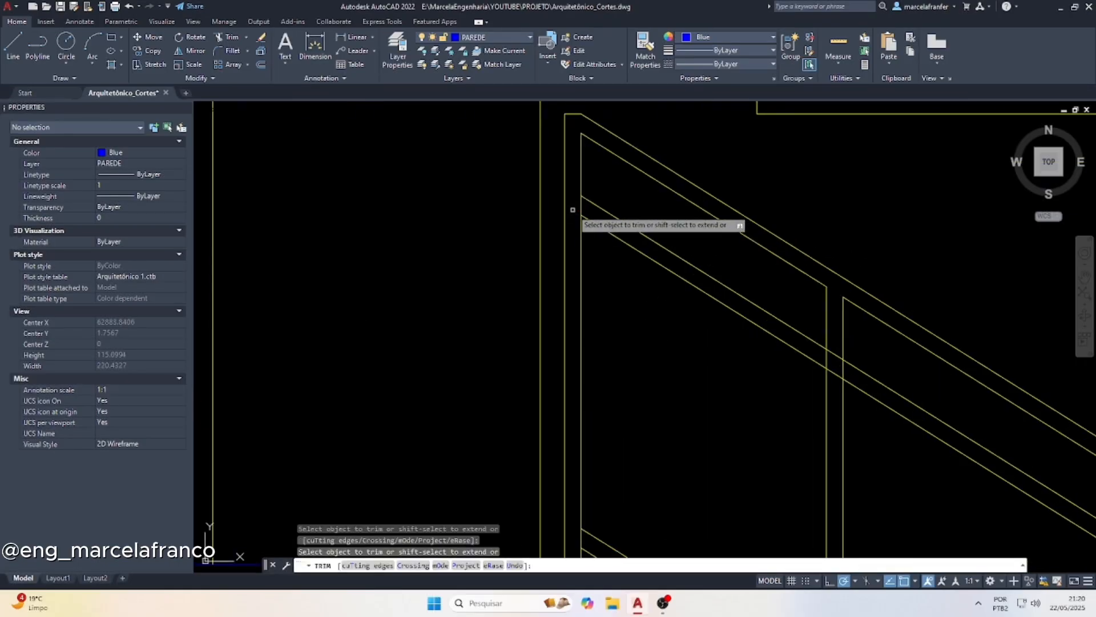
left_click(837, 341)
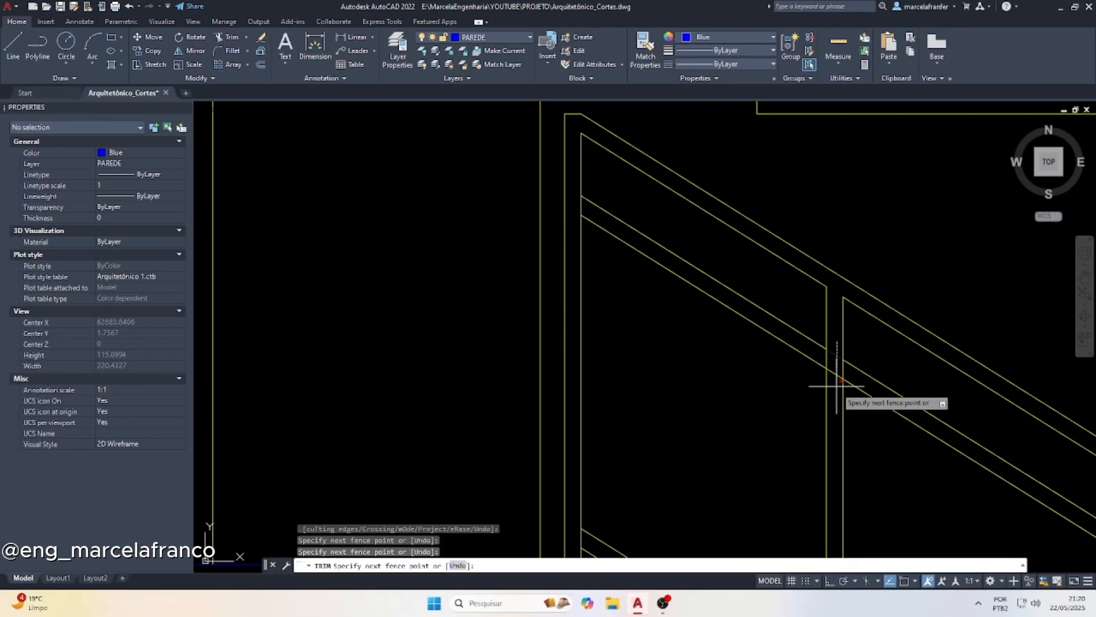
left_click(835, 386)
Trim the new handrail lines inside the upper flight's second intermediate post and where they overlap the landing end post
scroll(532, 338, "down", 3)
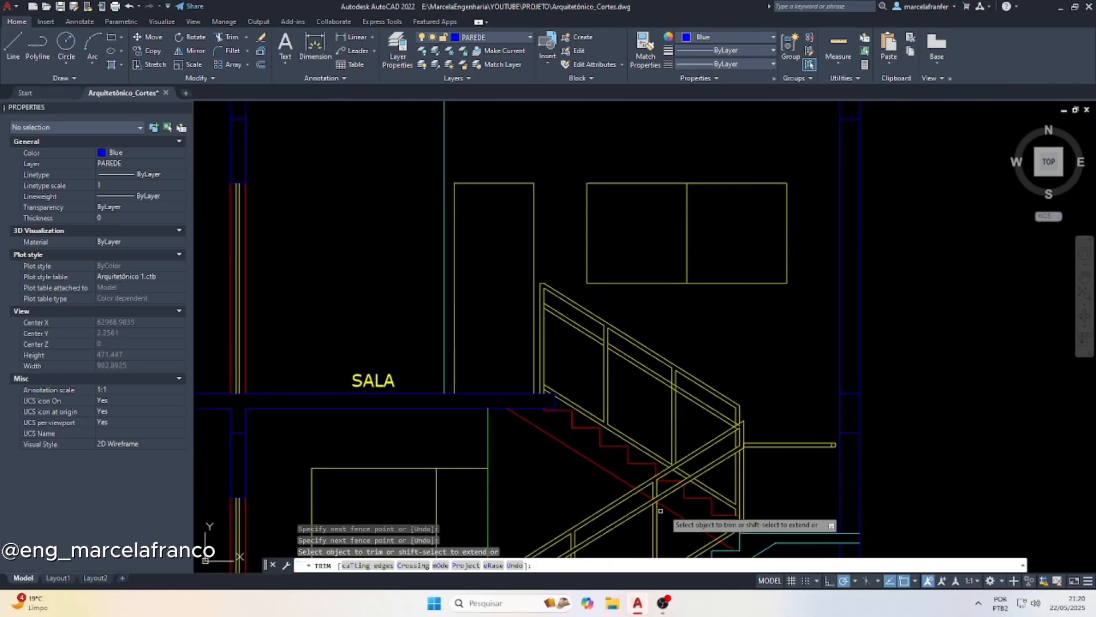
scroll(662, 400, "up", 5)
left_click(661, 346)
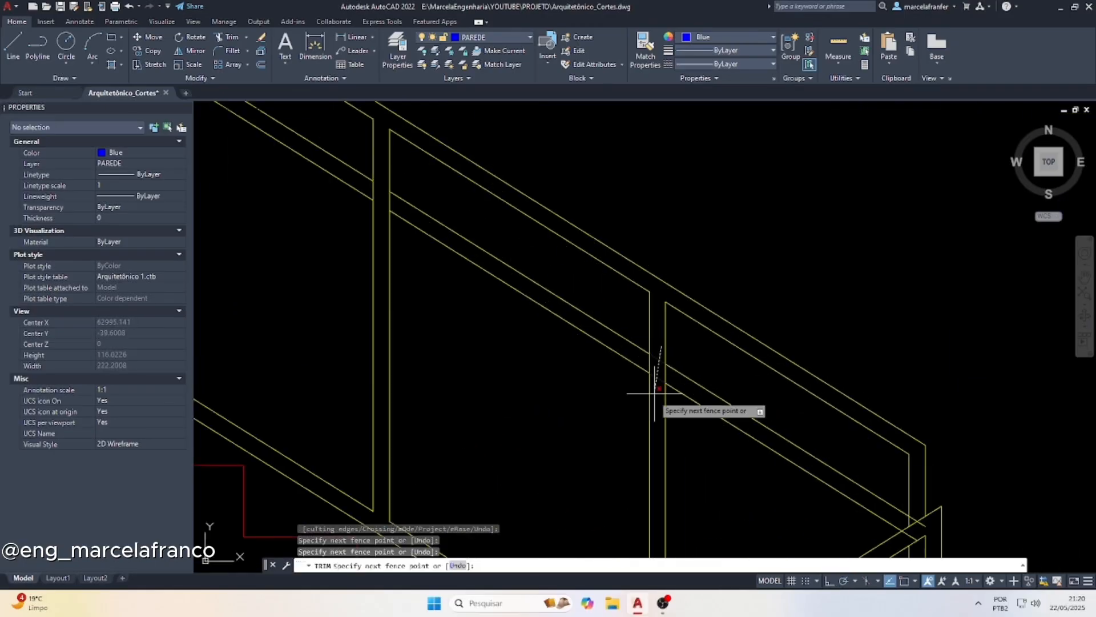
left_click(656, 391)
key("Return")
scroll(833, 474, "down", 3)
scroll(799, 463, "up", 3)
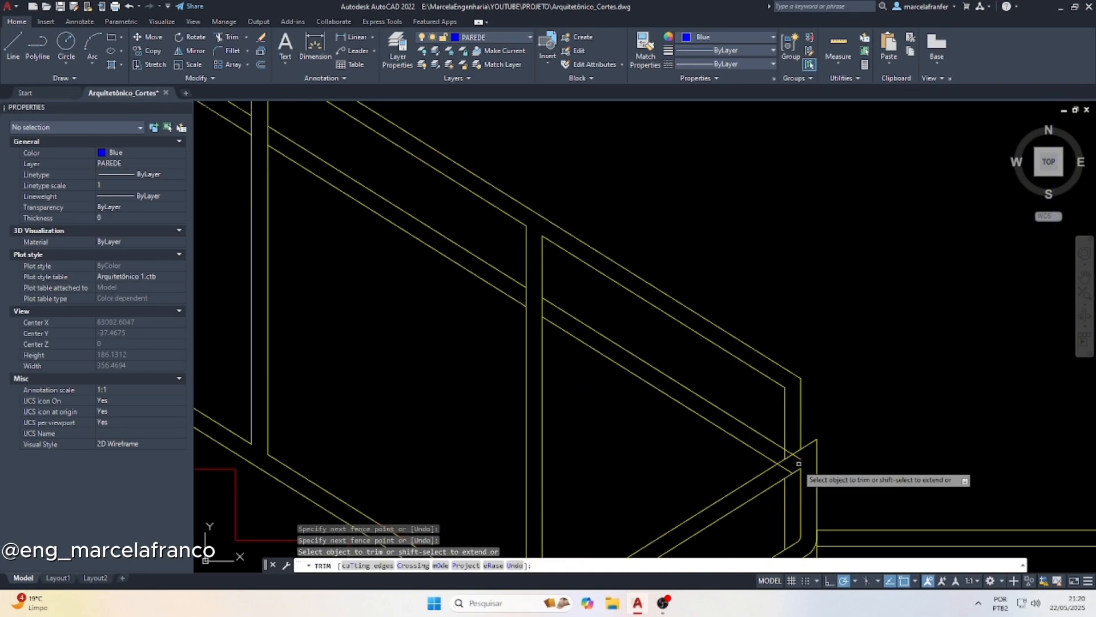
scroll(798, 463, "up", 3)
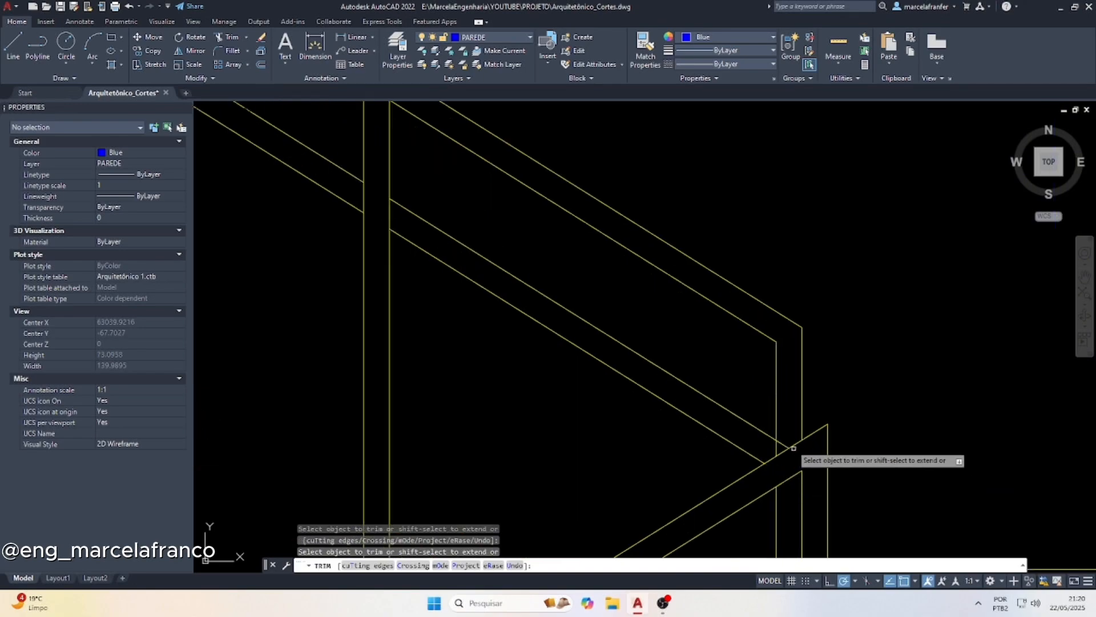
scroll(603, 349, "down", 8)
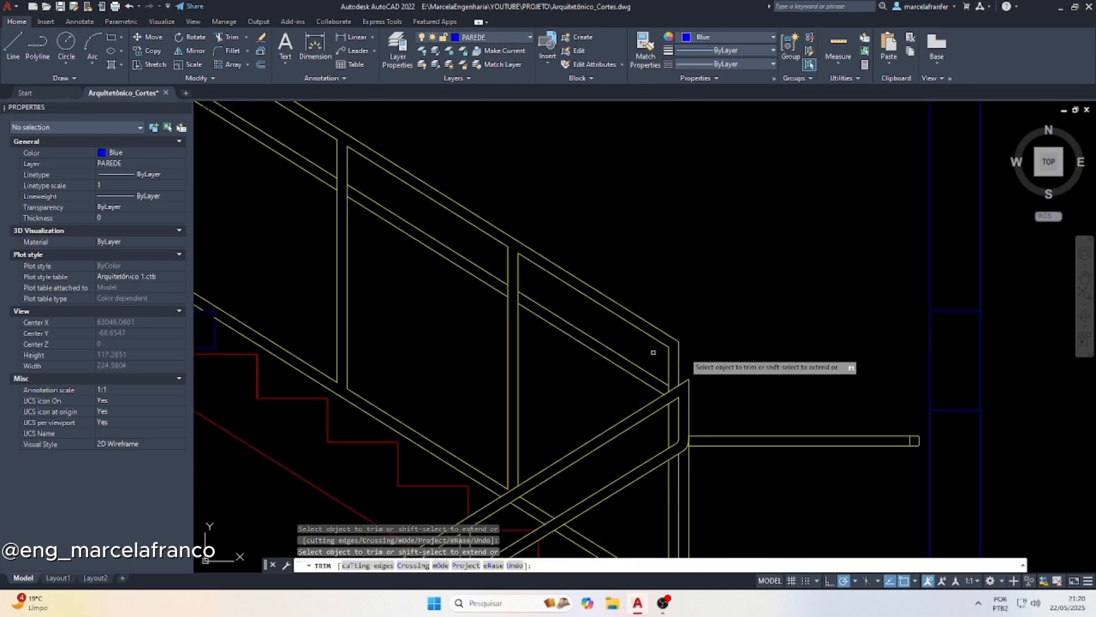
Draw two diagonal opening lines inside the upper-floor door, from its upper and lower corners to the midpoint of the opposite jamb
key("Escape")
type("l")
key("Return")
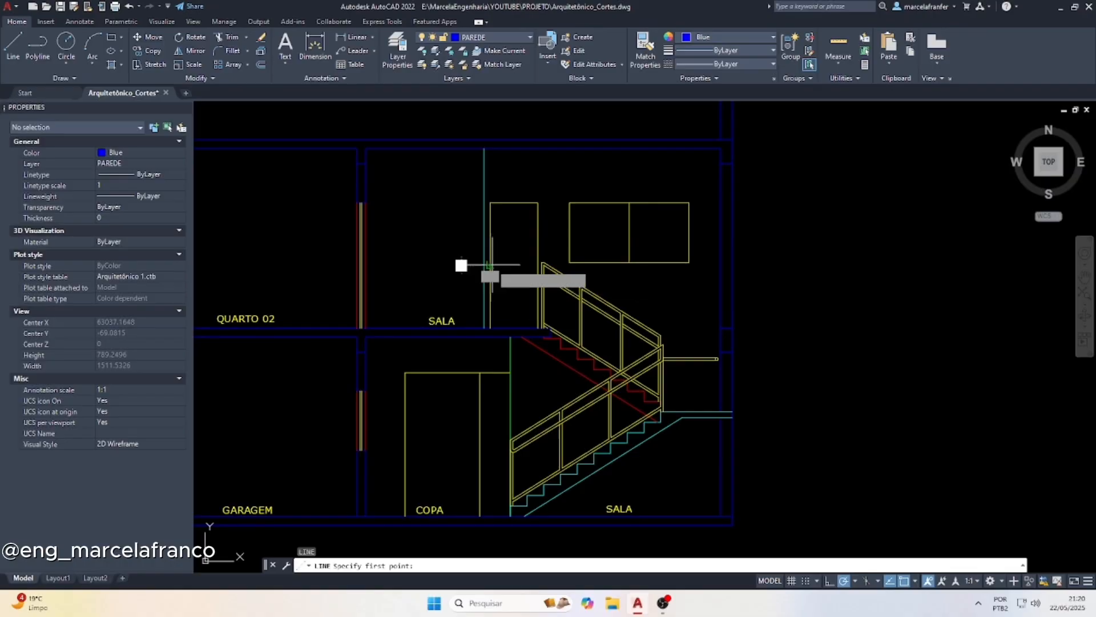
left_click(537, 204)
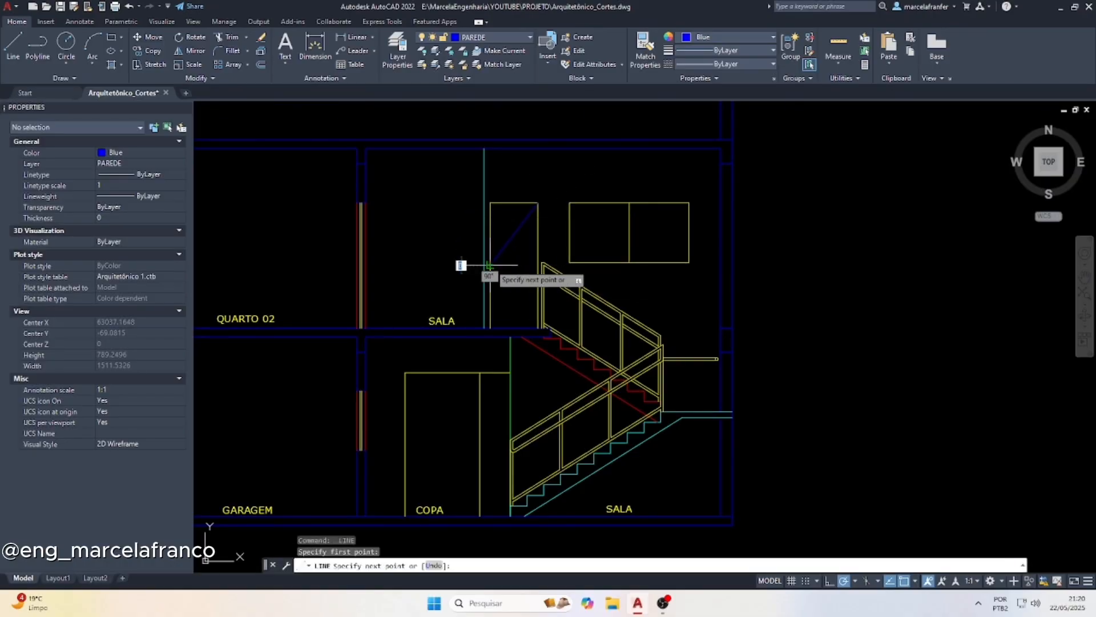
scroll(489, 265, "up", 2)
key("Escape")
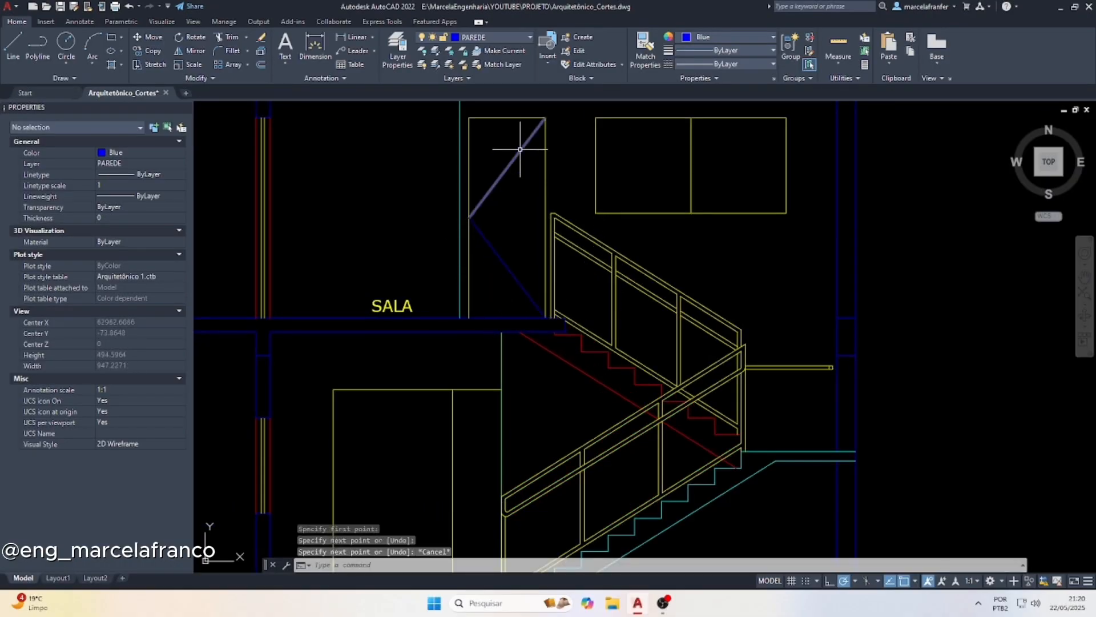
Set the upper-floor door's two diagonal lines to yellow with the DASHED linetype
left_click(480, 265)
left_click(685, 39)
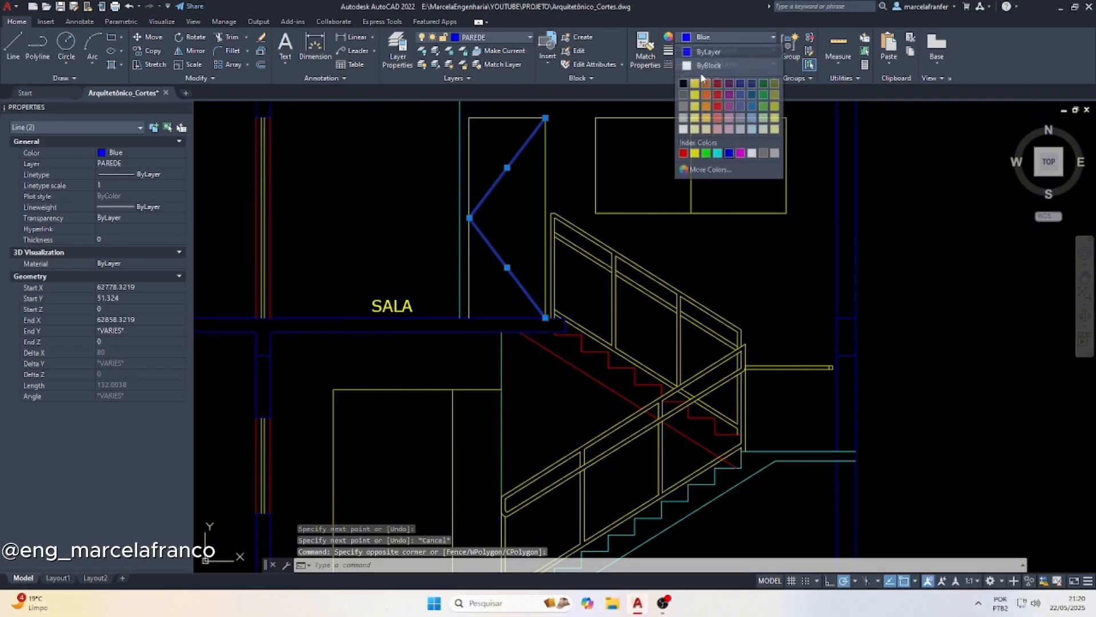
left_click(708, 92)
left_click(701, 63)
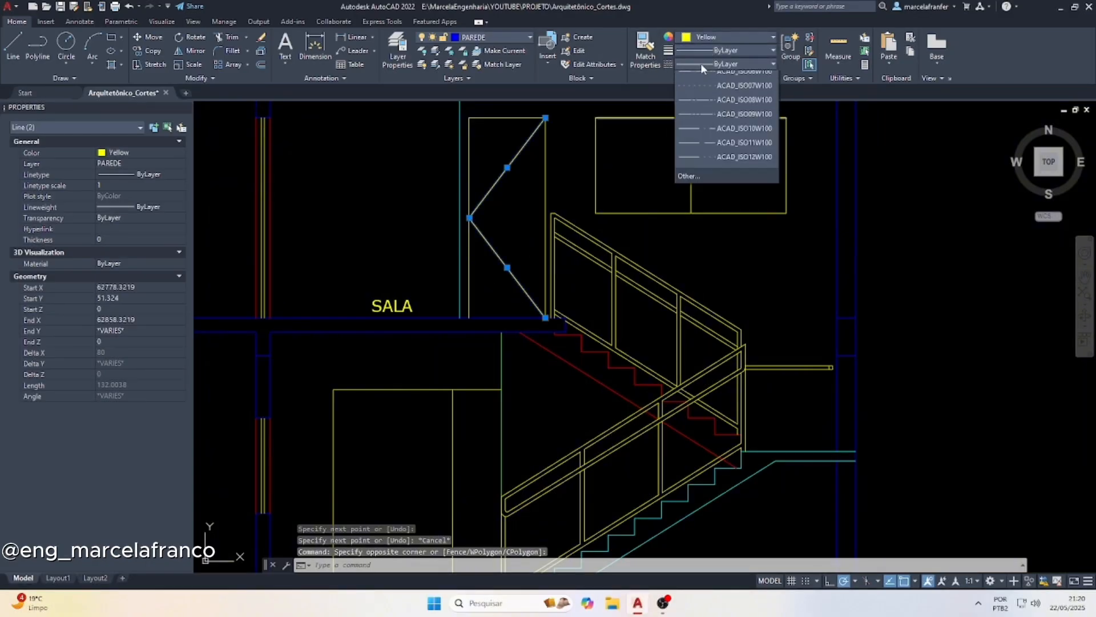
scroll(726, 177, "down", 2)
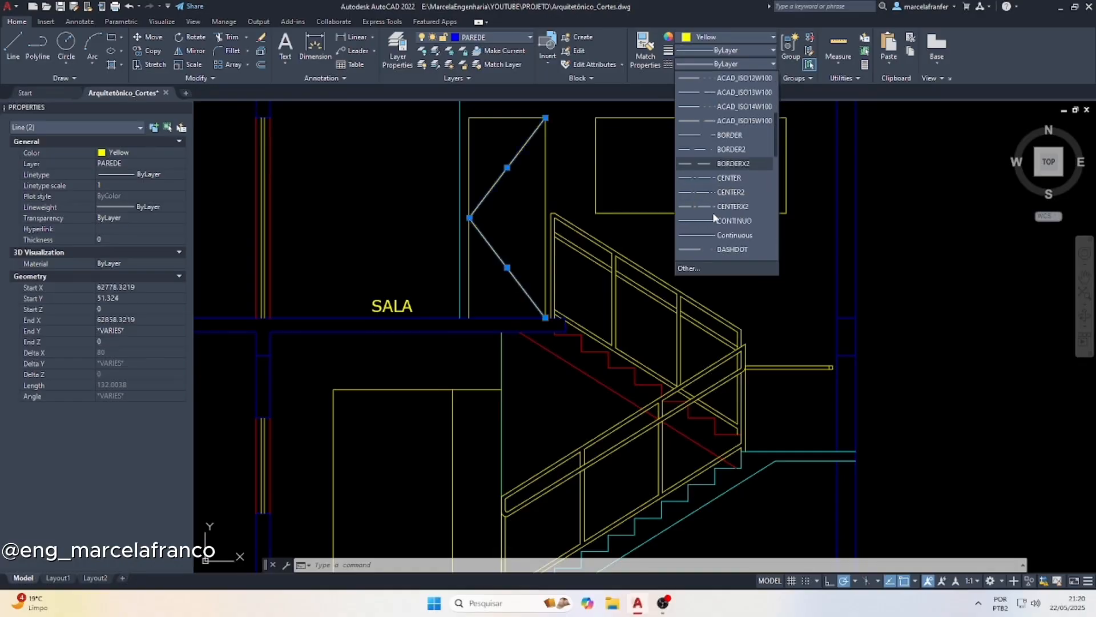
scroll(719, 228, "down", 3)
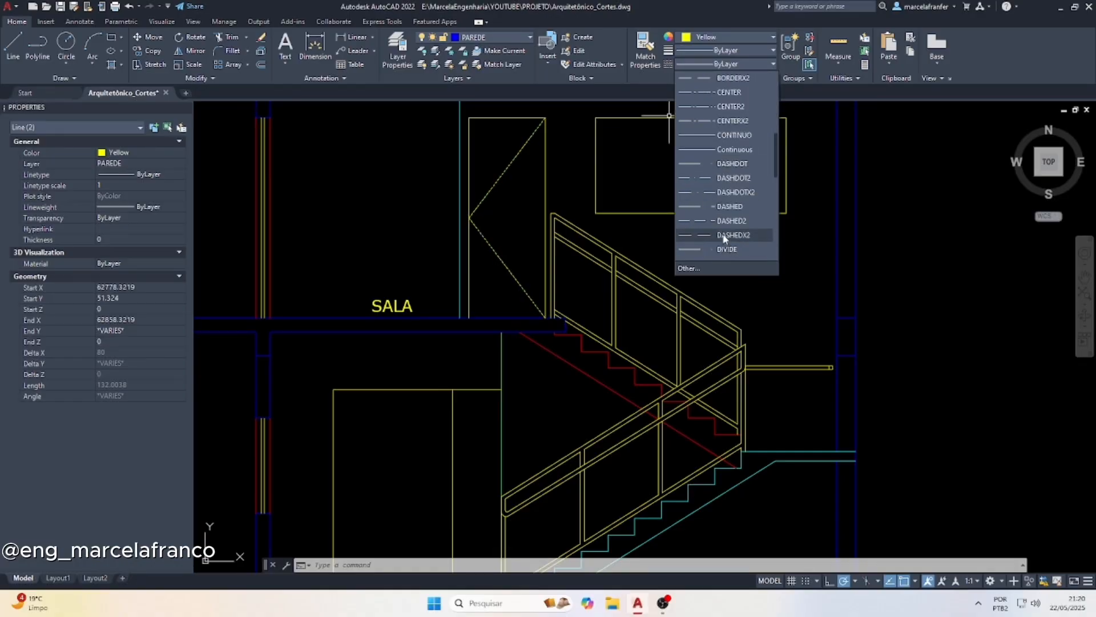
left_click(706, 207)
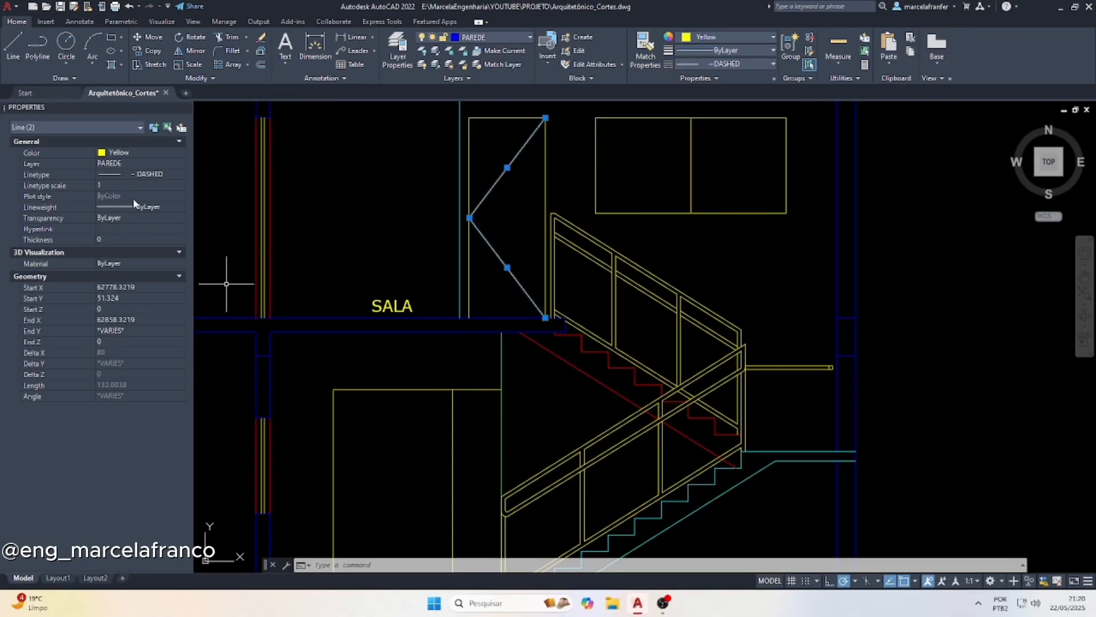
scroll(466, 185, "up", 6)
scroll(554, 186, "up", 2)
key("Escape")
scroll(536, 220, "down", 8)
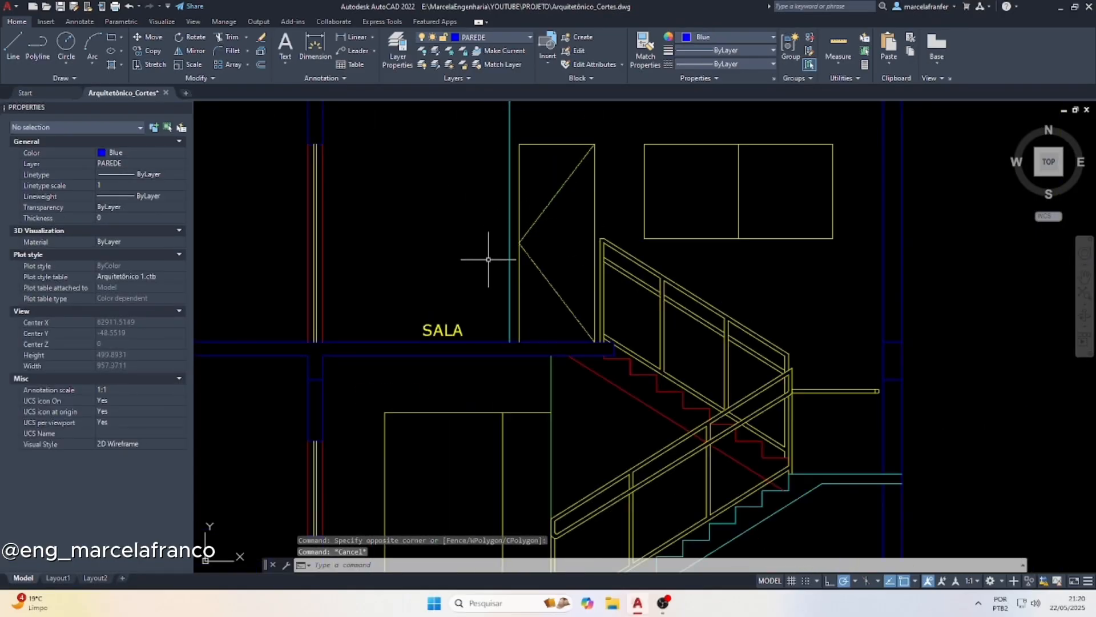
Start a hatch for the upper-floor window above the staircase
scroll(489, 255, "down", 6)
scroll(486, 283, "up", 2)
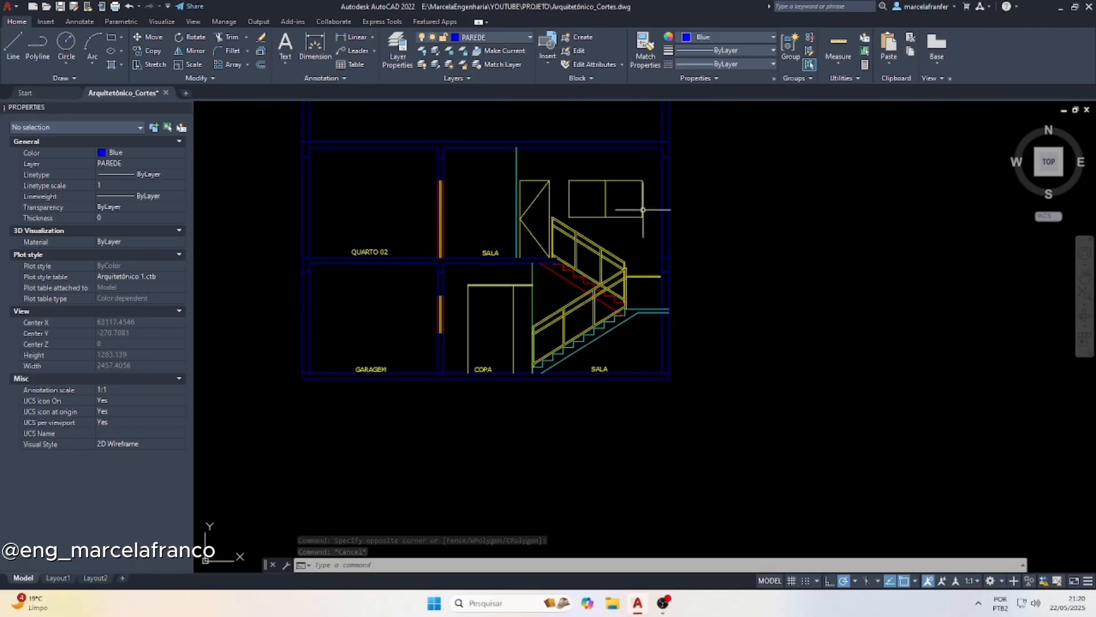
scroll(622, 194, "up", 2)
key("Escape")
key("Escape")
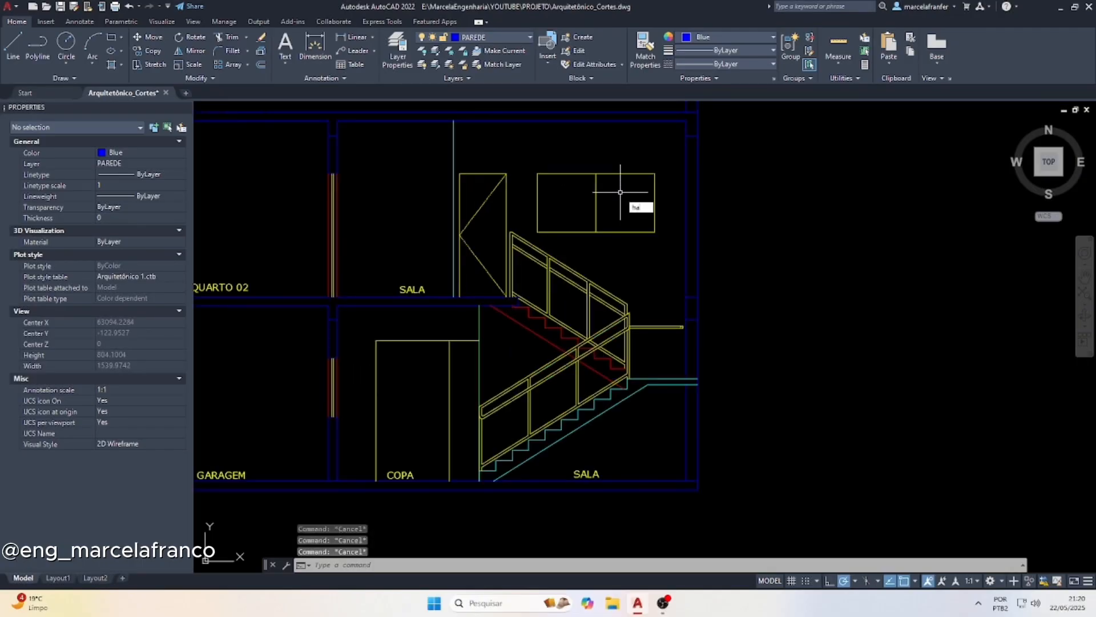
type("ha")
key("Return")
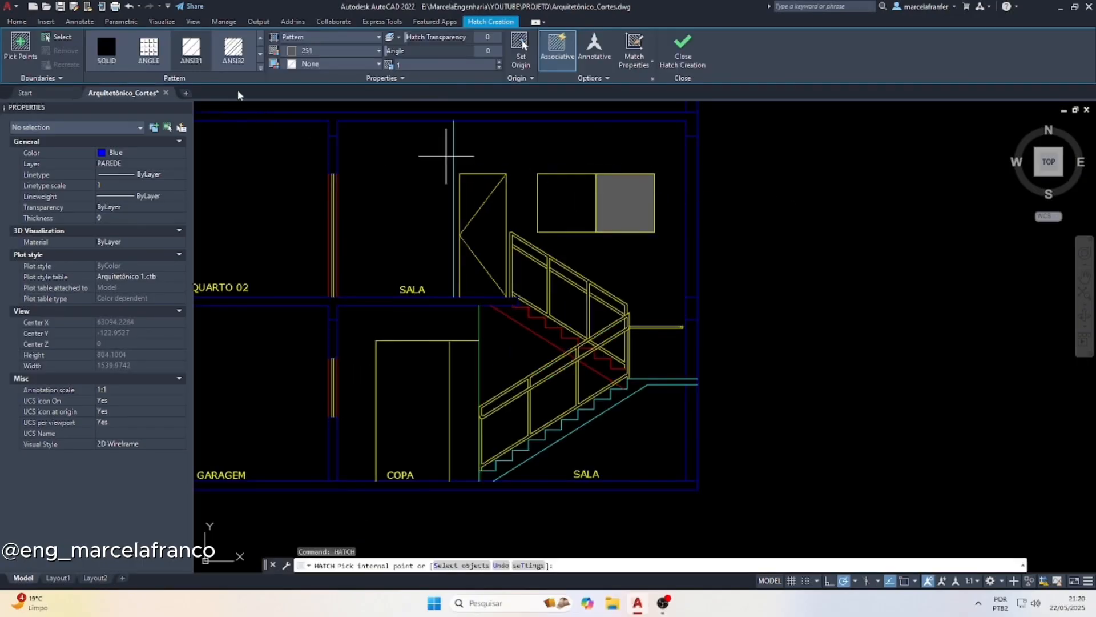
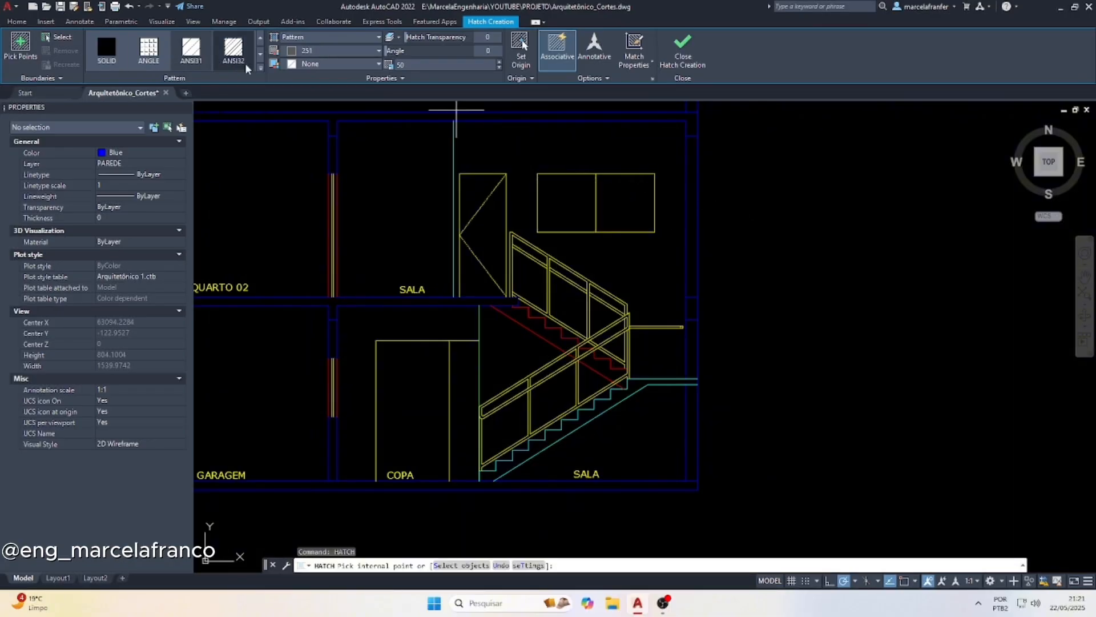
Hatch both panes of the upper-floor window with the ANSI36 pattern at scale 200 in color 251
left_click(261, 69)
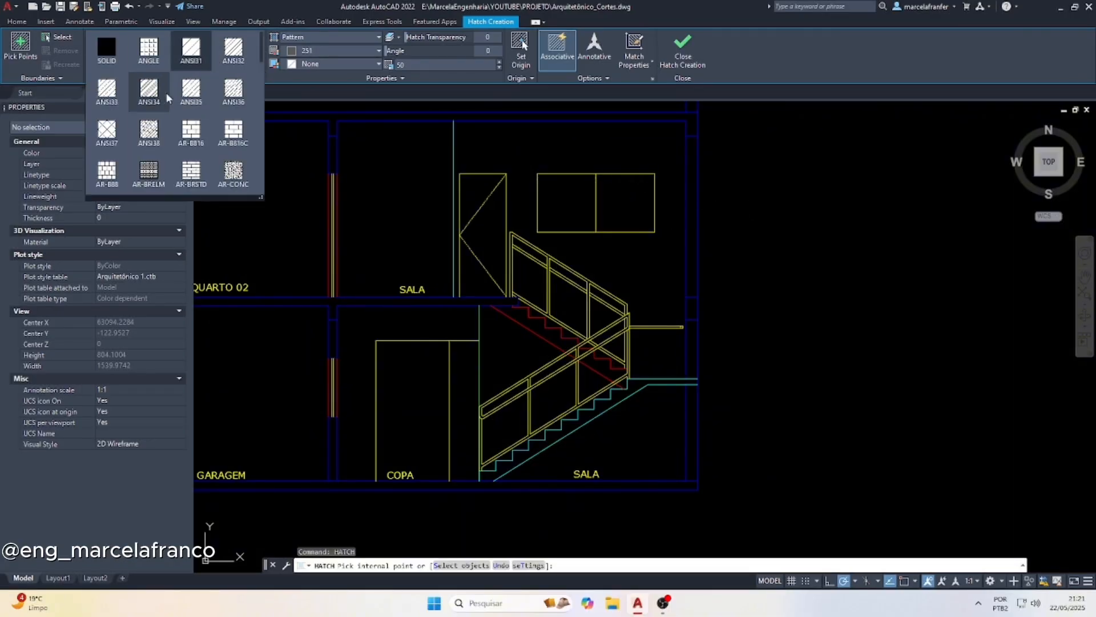
scroll(199, 102, "down", 1)
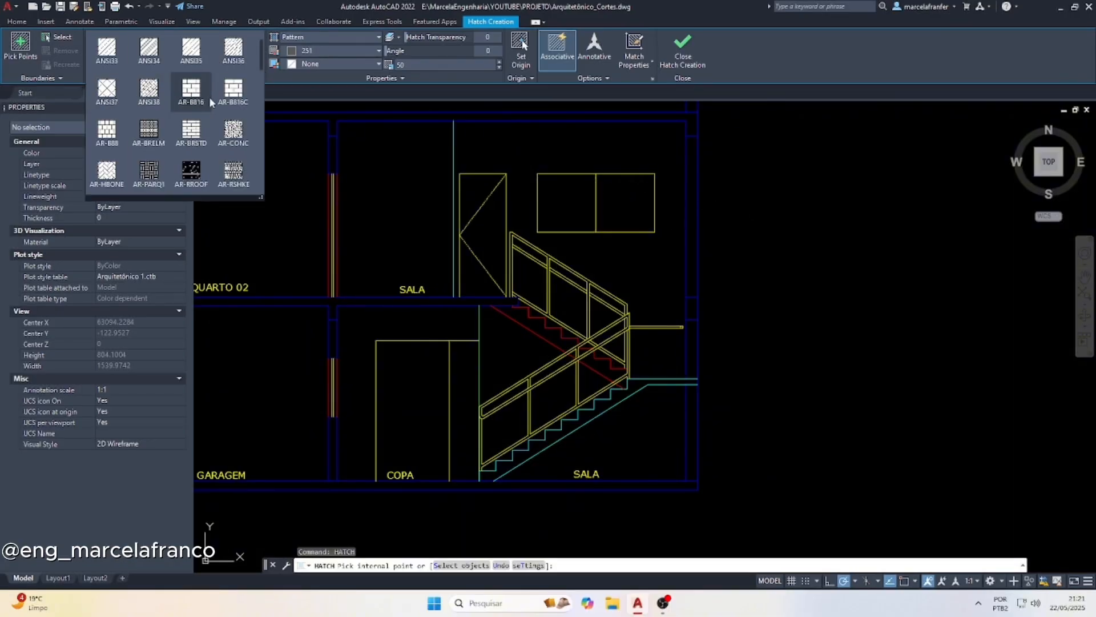
scroll(240, 91, "up", 1)
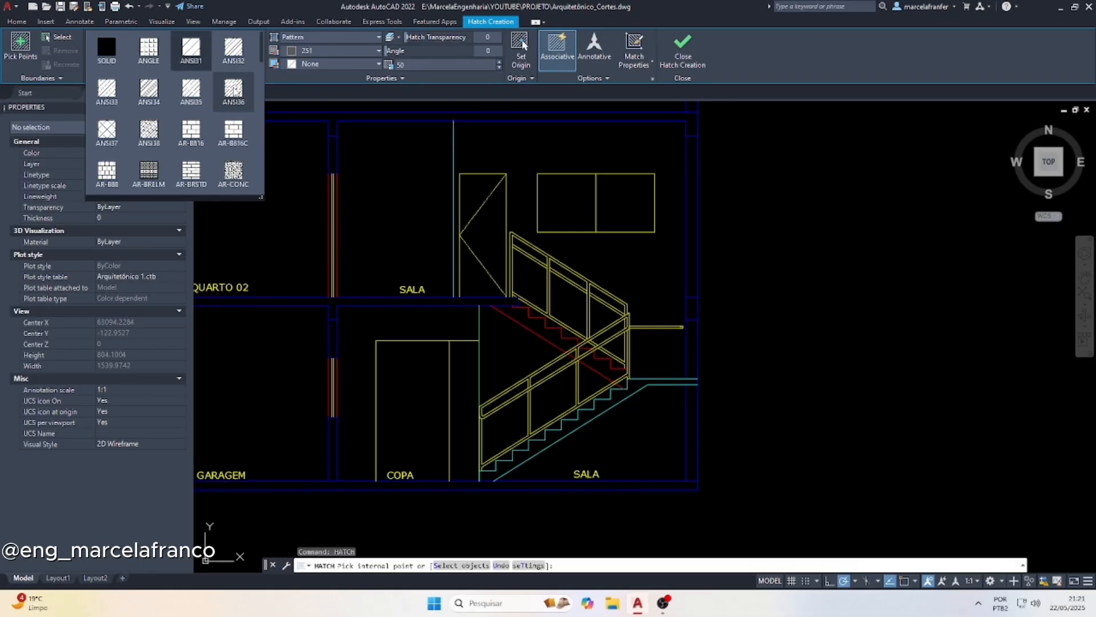
left_click(234, 90)
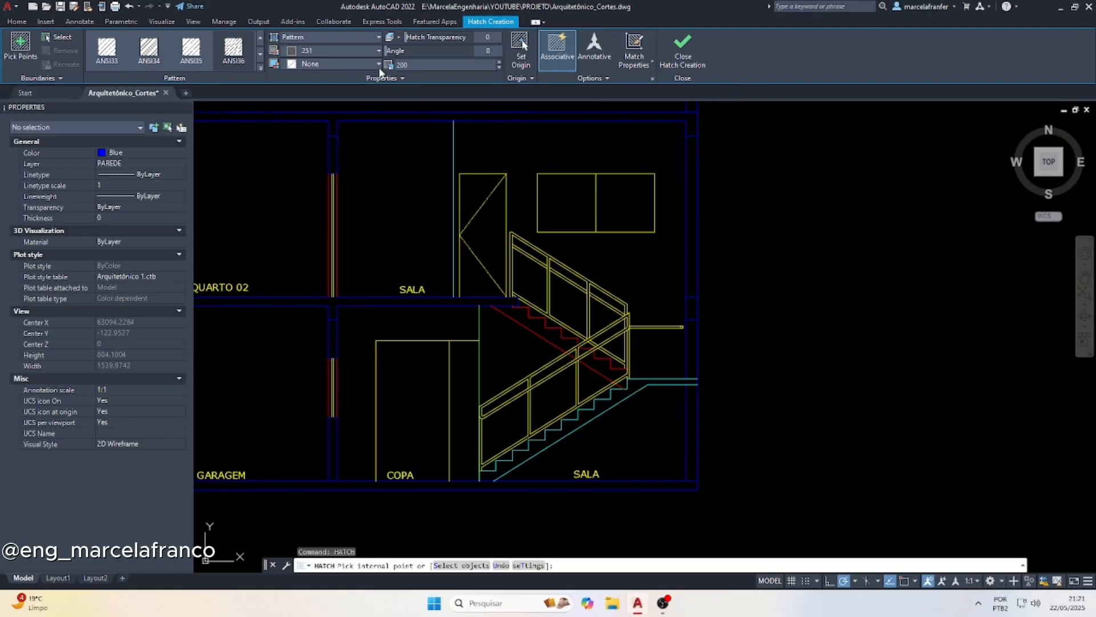
left_click(636, 205)
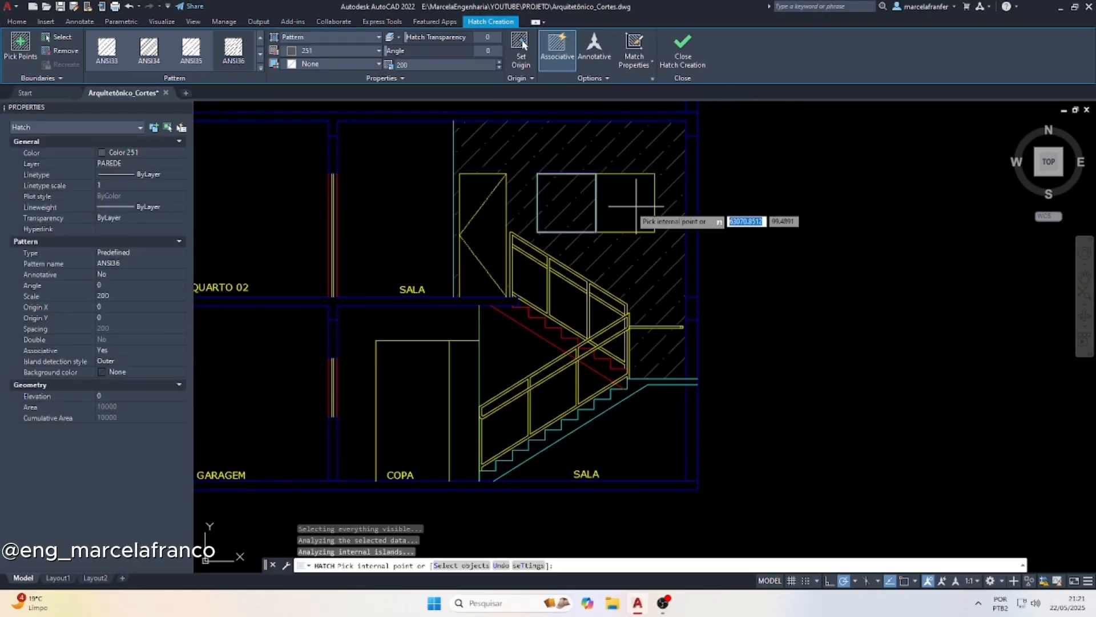
left_click(484, 241)
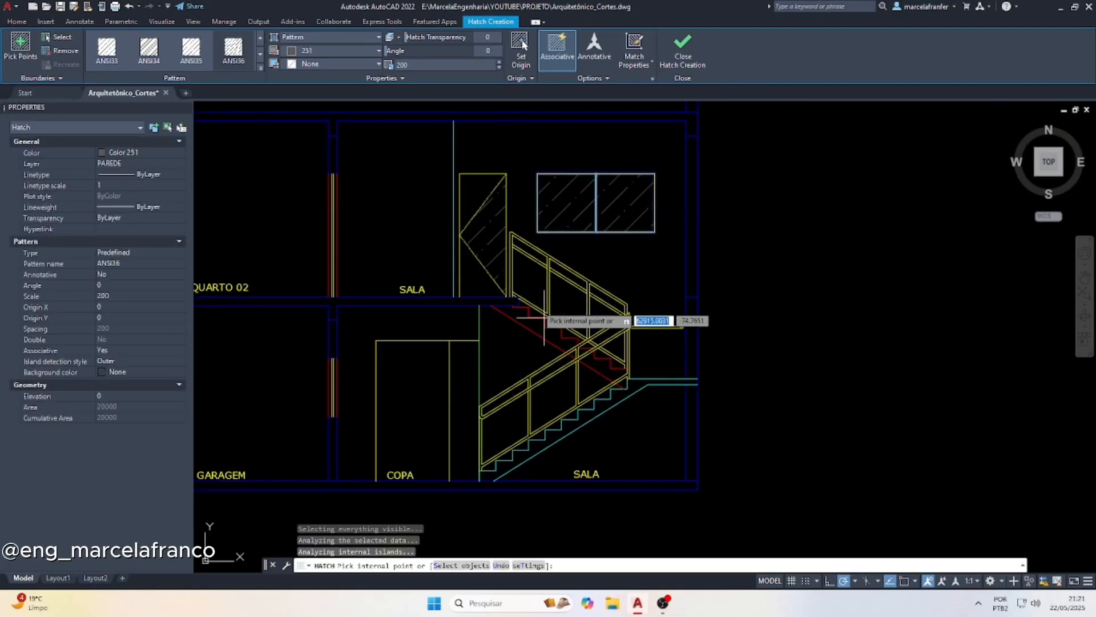
Hatch the guardrail panels of both stair flights and the ground-floor door panels beside COPA with the same ANSI36 pattern
scroll(537, 280, "up", 4)
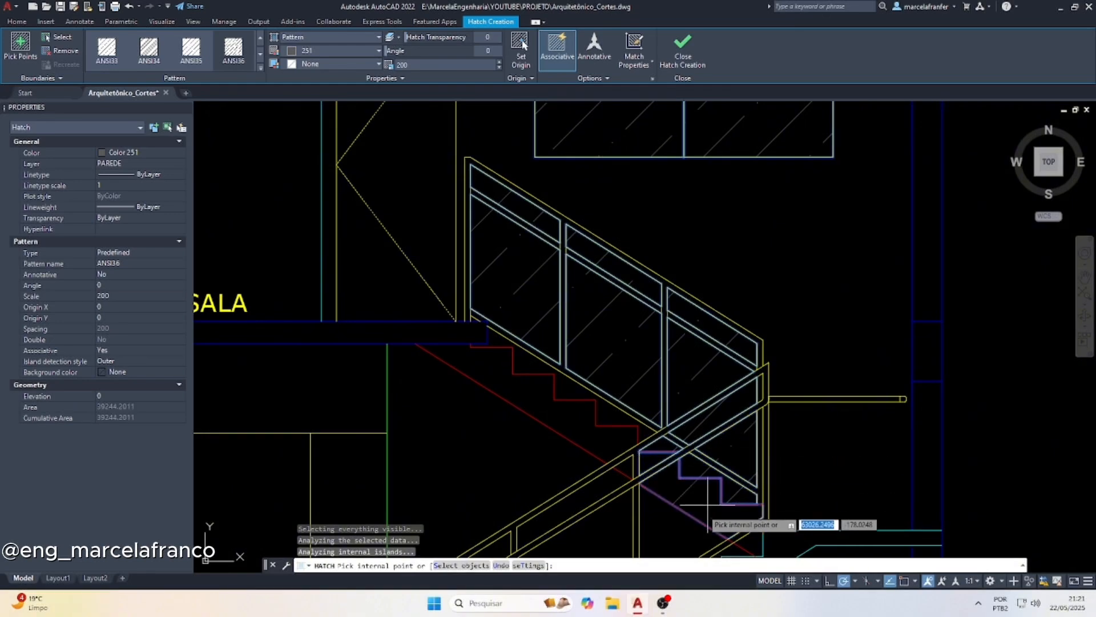
scroll(700, 348, "down", 6)
scroll(674, 442, "up", 4)
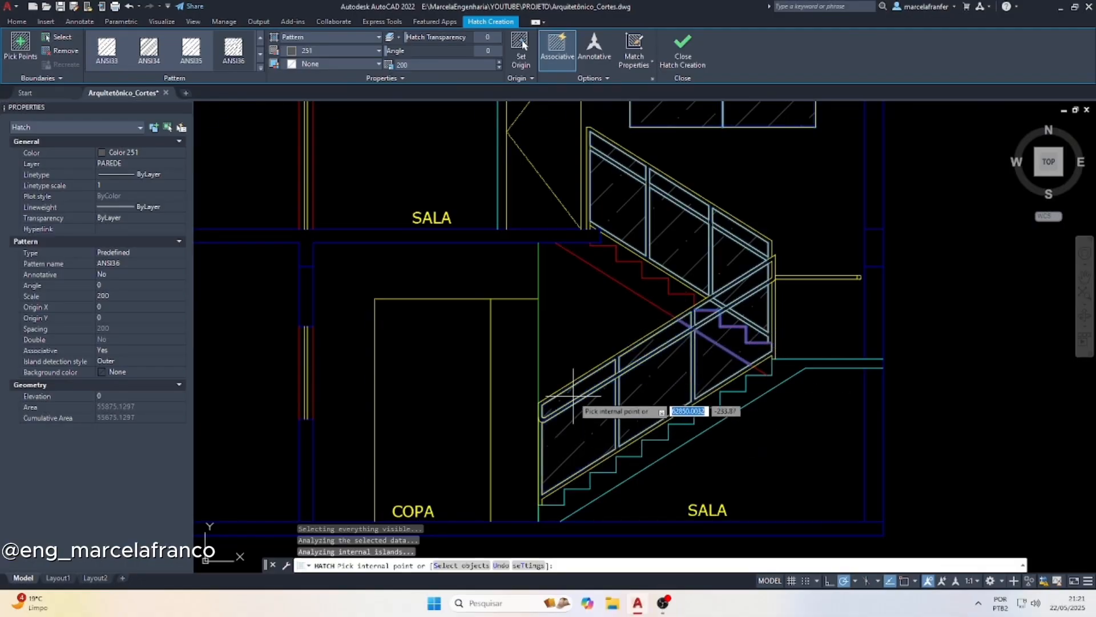
scroll(617, 363, "down", 4)
key("Escape")
key("Escape")
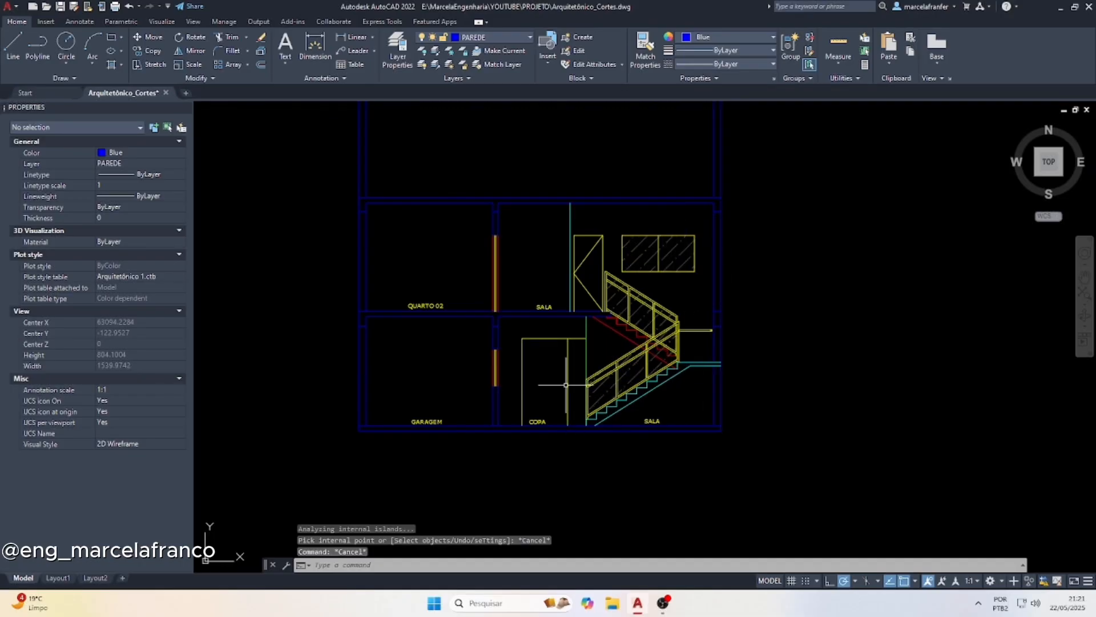
key("space")
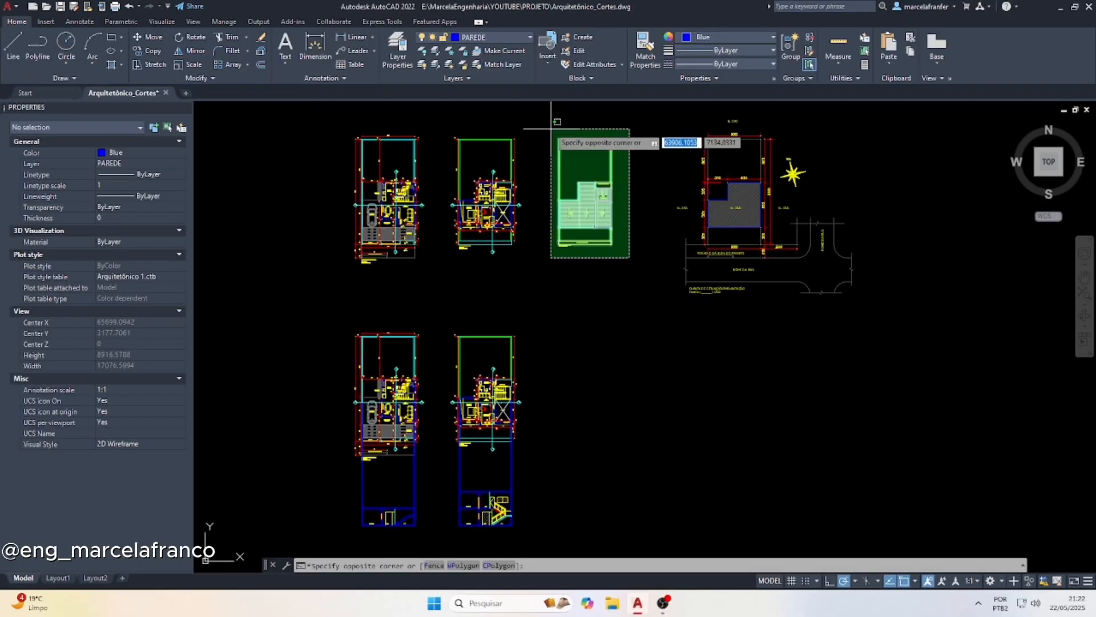
Copy the roof plan straight down into the lower row, beside the copied upper-floor plan
left_click(550, 127)
type("cp")
key("Return")
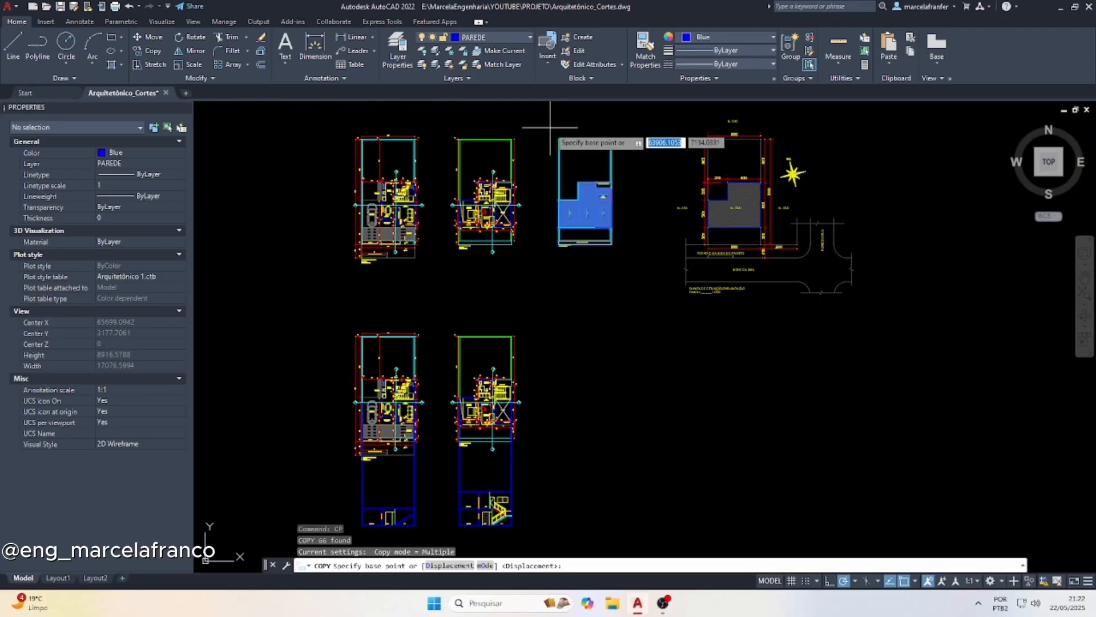
left_click(655, 196)
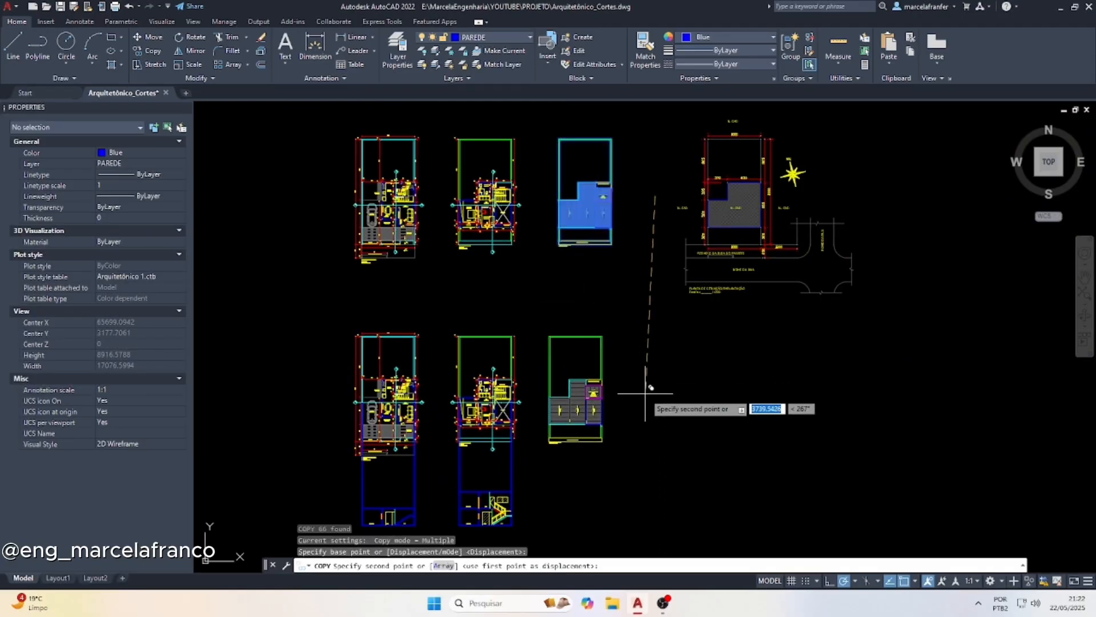
left_click(655, 393)
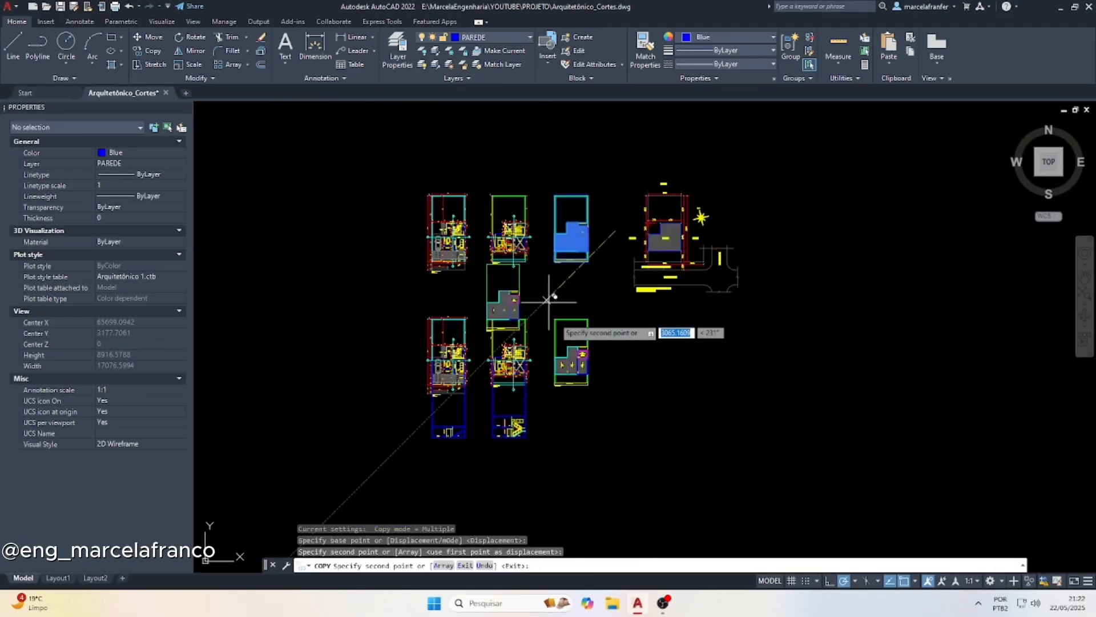
key("Escape")
key("Escape")
key("Escape")
Move section A from below the upper-floor plan to below the copied roof plan, aligning it with the outer wall edge
middle_click_drag(551, 548, 550, 453)
left_click(537, 456)
left_click(432, 378)
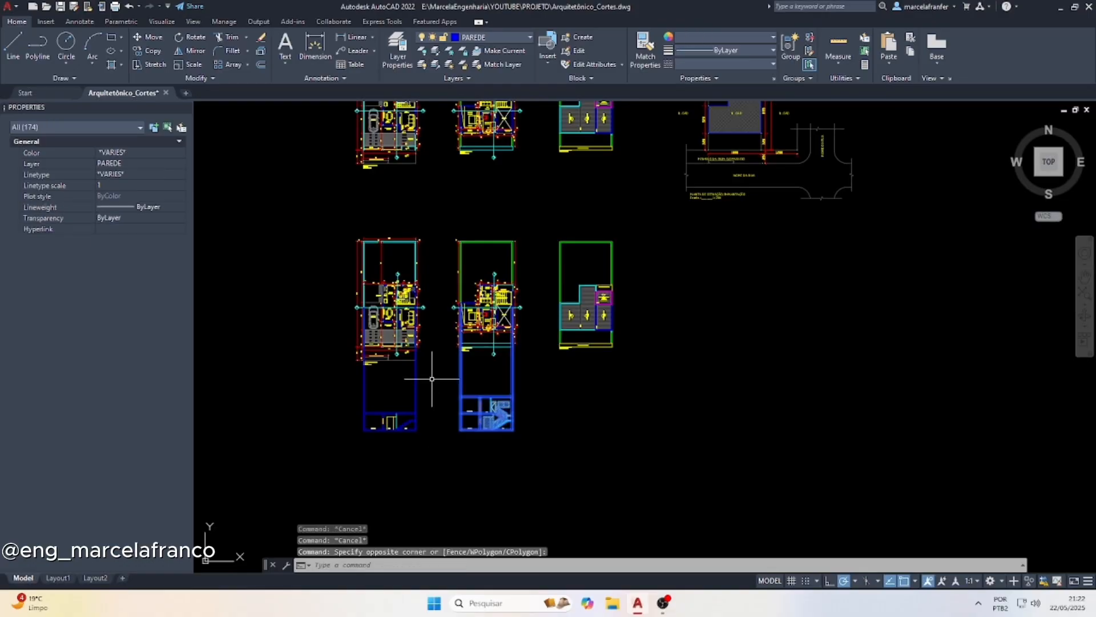
type("m")
key("Return")
scroll(497, 309, "up", 5)
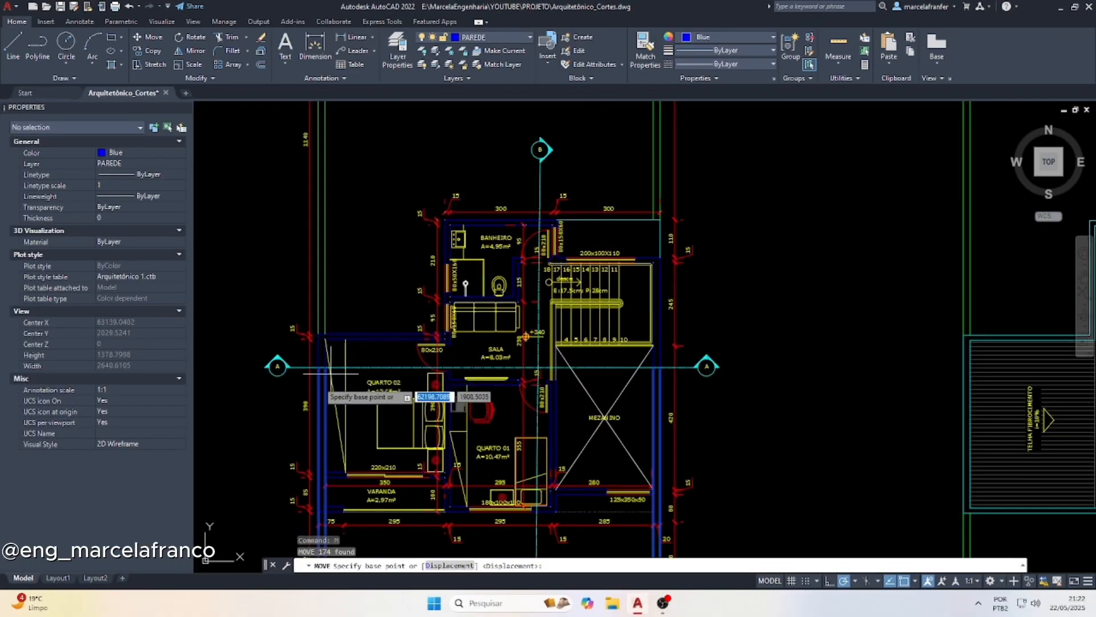
left_click(318, 366)
scroll(491, 342, "down", 5)
scroll(558, 318, "up", 6)
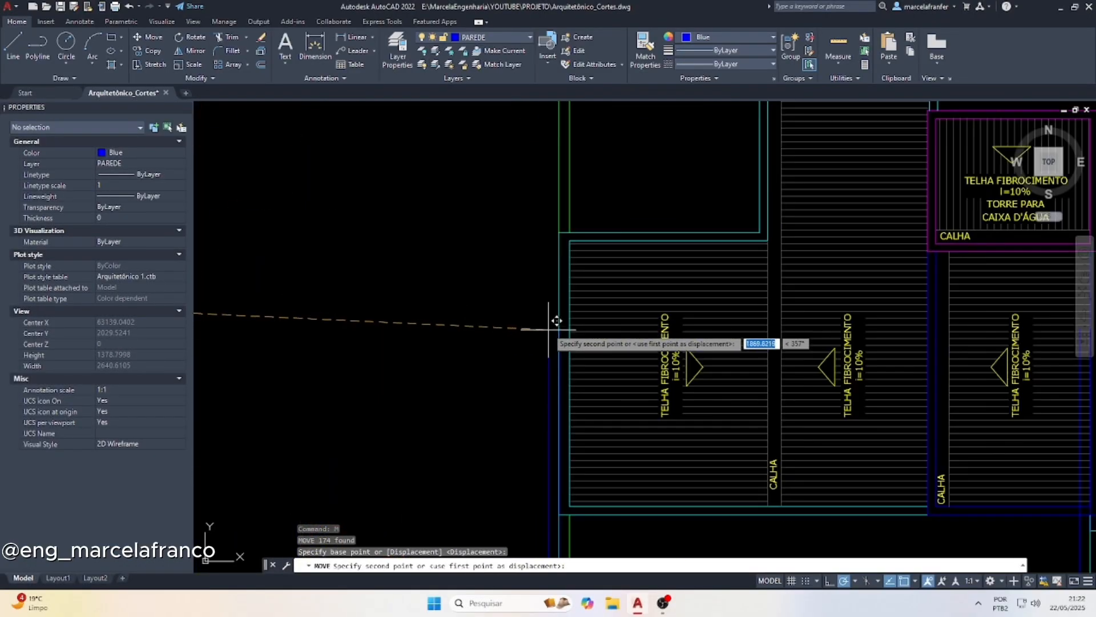
left_click(567, 228)
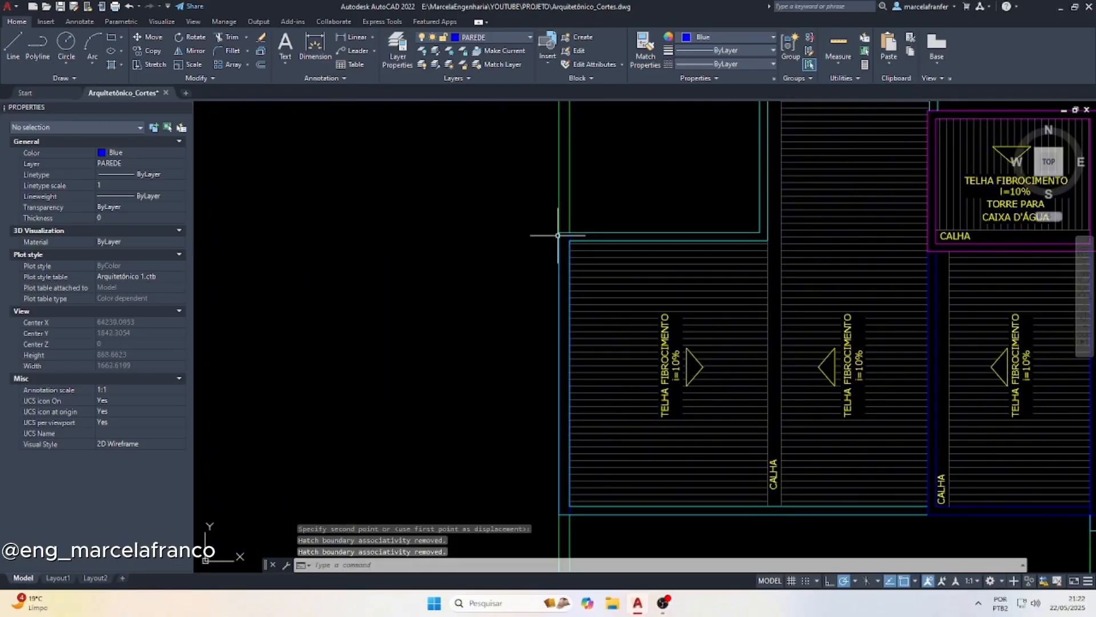
scroll(445, 224, "down", 5)
key("Escape")
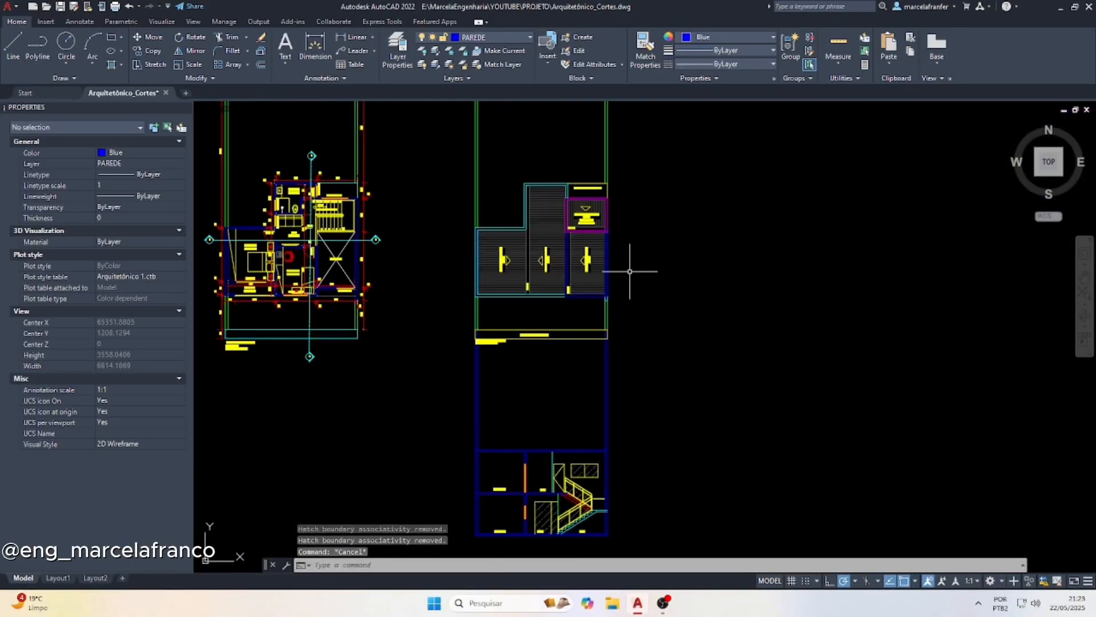
type("l")
key("Return")
scroll(611, 234, "up", 4)
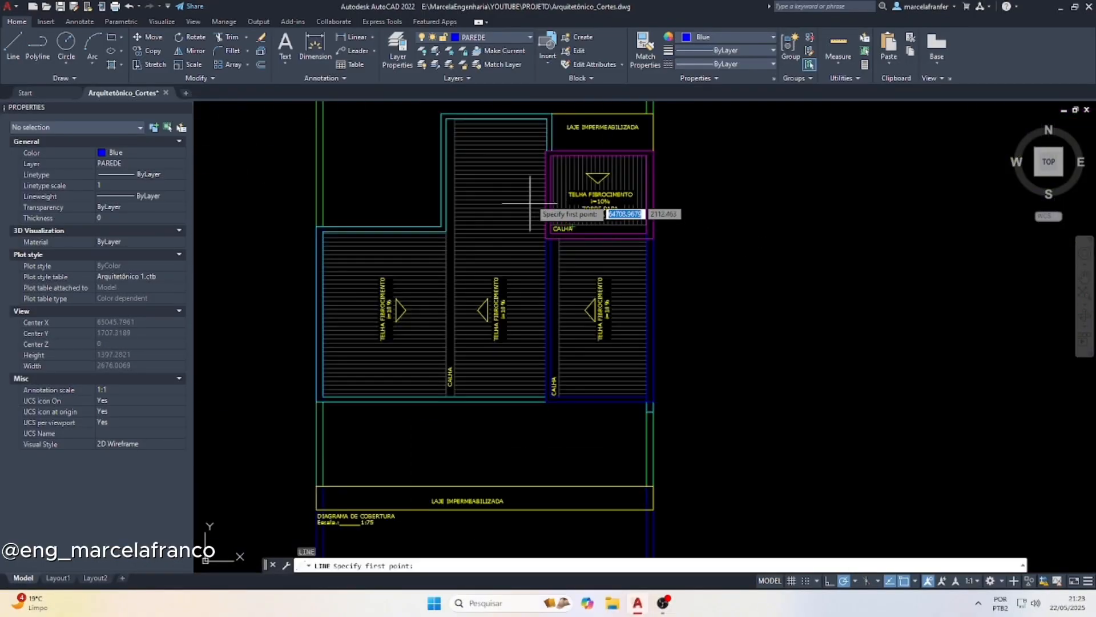
scroll(607, 212, "down", 6)
scroll(445, 212, "up", 5)
key("Escape")
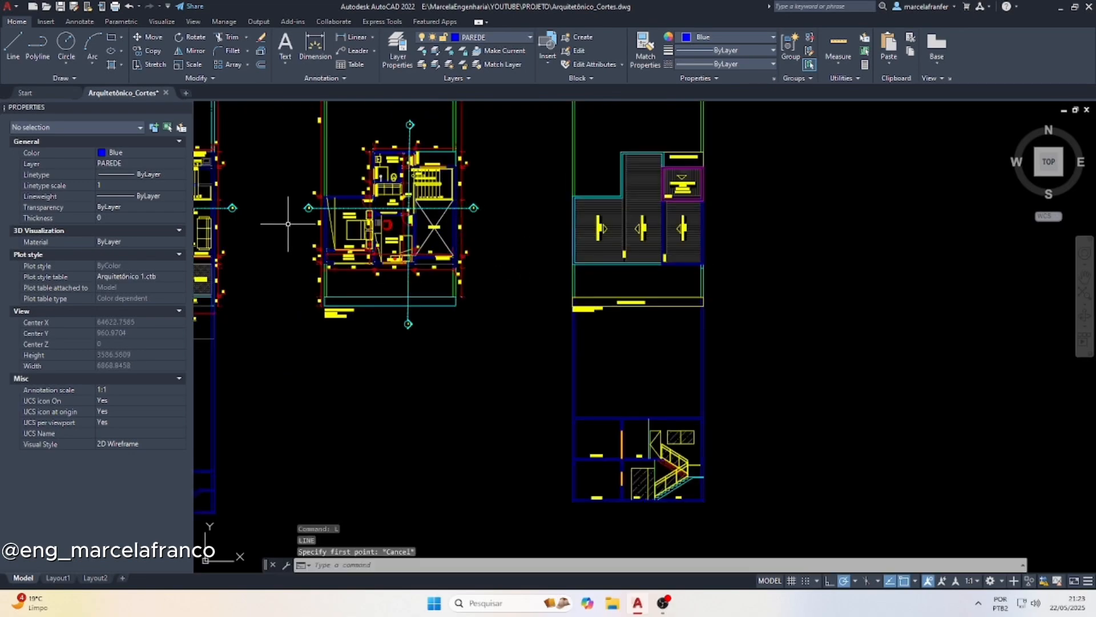
Copy the section A cut line and its two markers from the upper-floor plan onto the roof plan, matching the plans' front corners
scroll(320, 197, "up", 2)
left_click(327, 186)
left_click(295, 238)
left_click(820, 239)
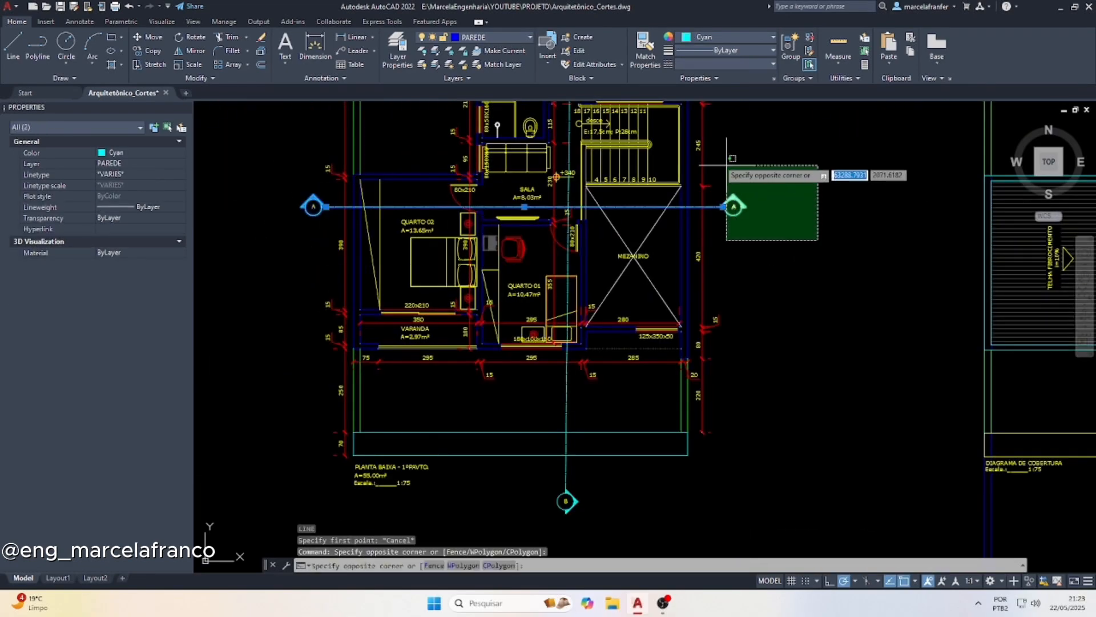
left_click(716, 156)
key("Return")
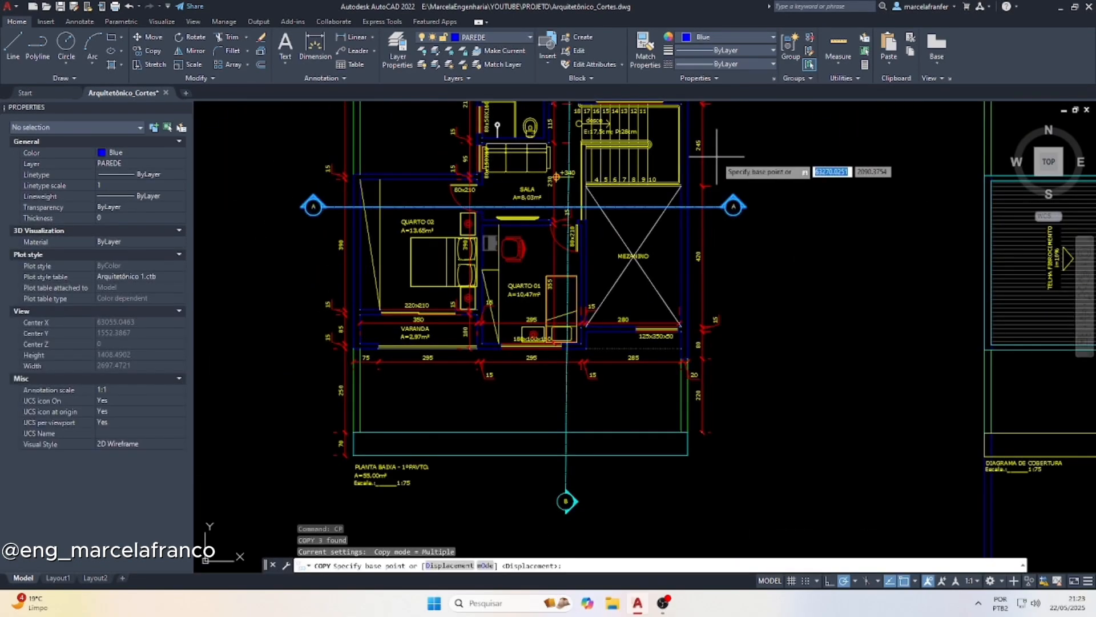
scroll(682, 262, "down", 4)
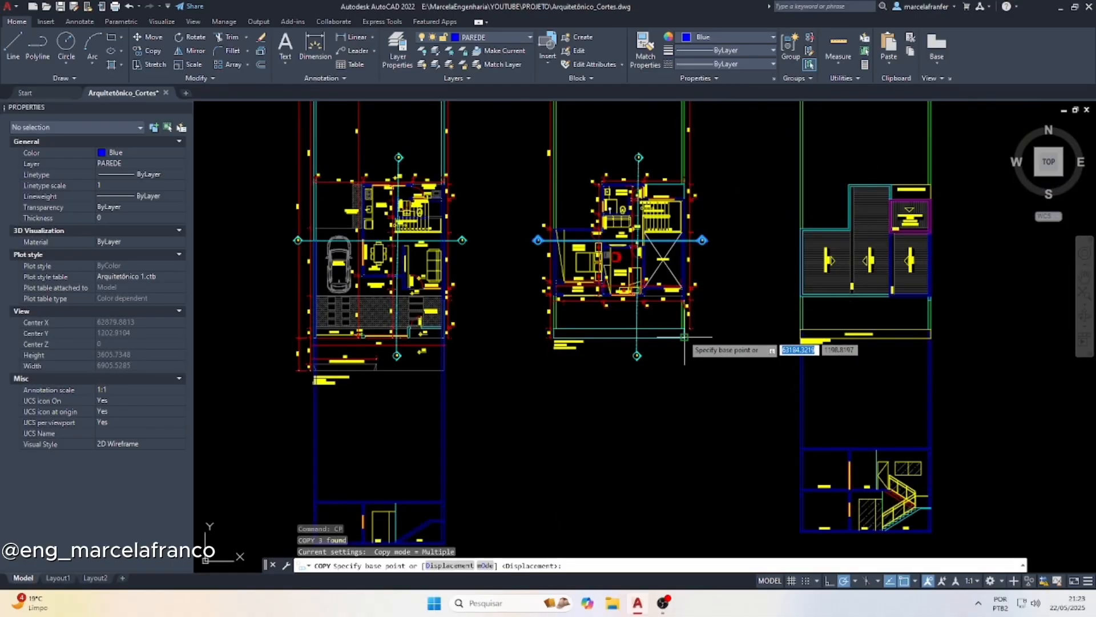
left_click(705, 327)
scroll(708, 322, "up", 6)
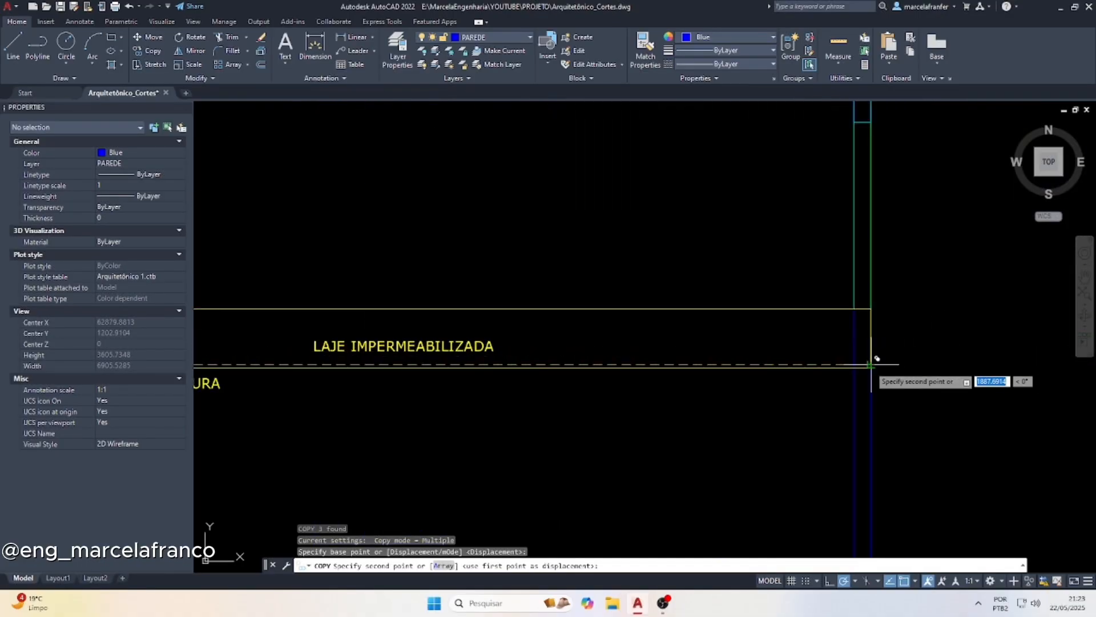
left_click(871, 367)
scroll(741, 385, "down", 5)
key("Escape")
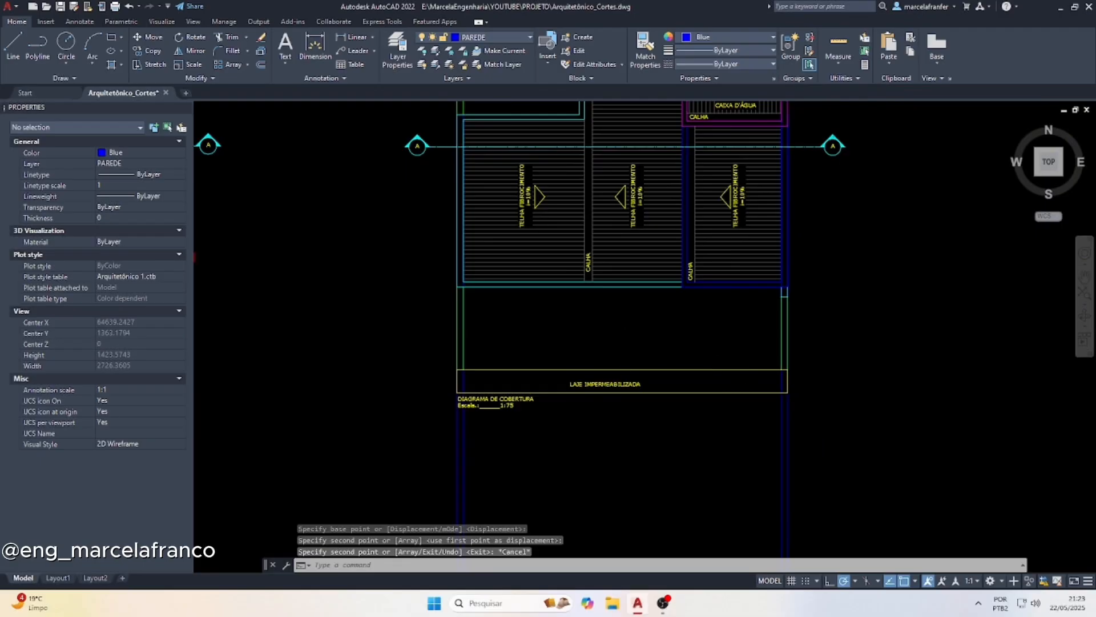
Draw a vertical projection line from the water-tank tower's lower-left corner on the roof plan down to the section's roof slab
scroll(737, 223, "up", 2)
scroll(661, 264, "down", 2)
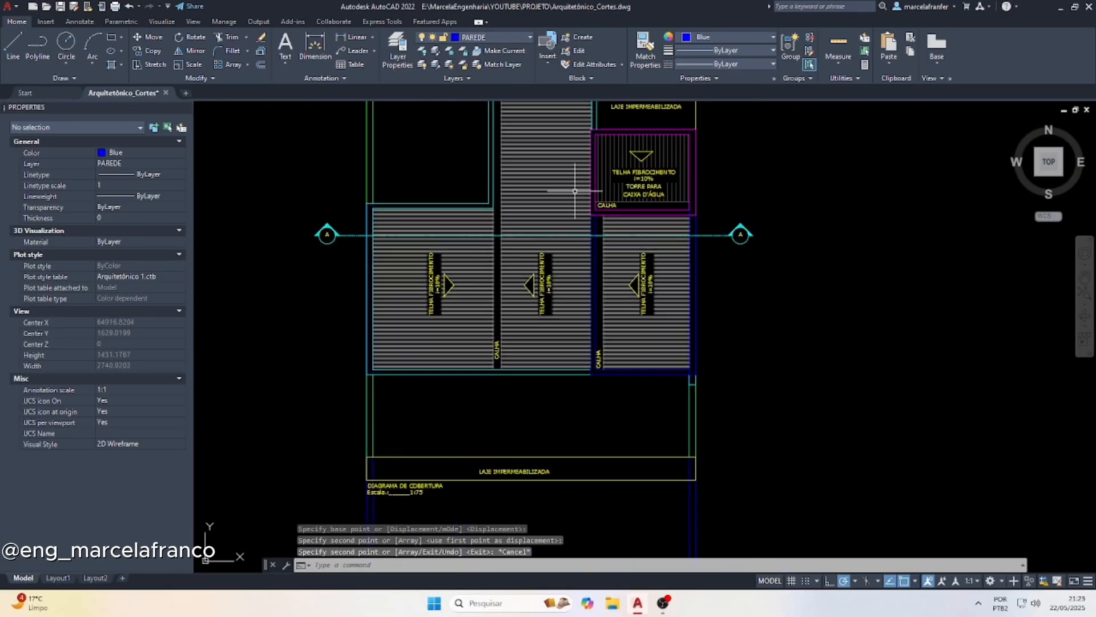
key("Escape")
scroll(584, 214, "up", 4)
type("l")
key("Return")
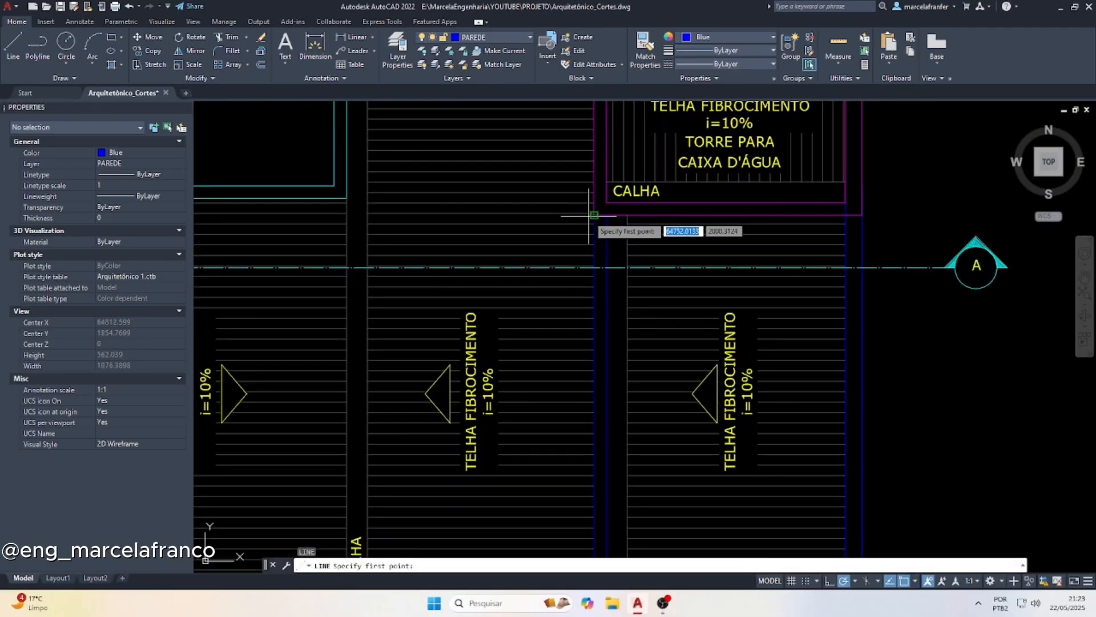
left_click(589, 216)
scroll(575, 134, "down", 8)
scroll(568, 374, "up", 8)
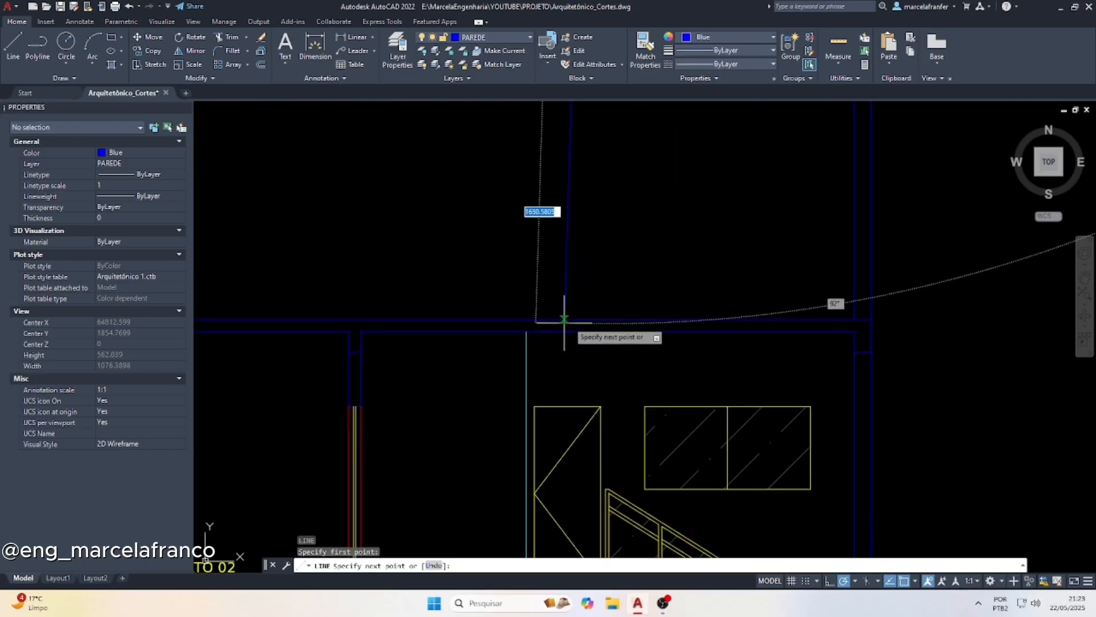
scroll(571, 320, "up", 2)
left_click(627, 317)
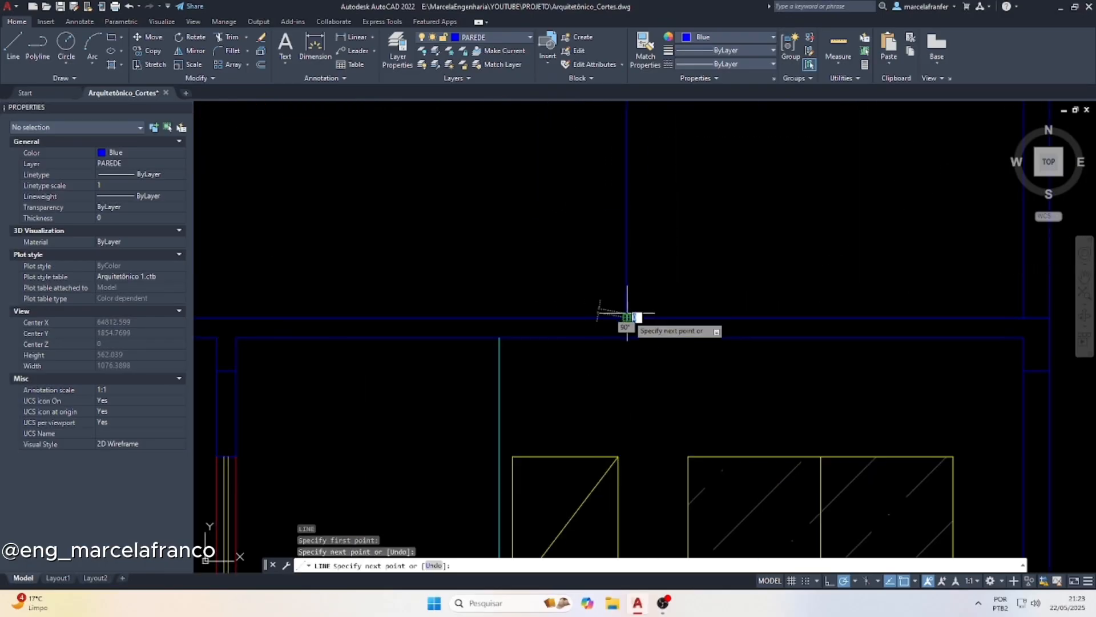
key("Escape")
Copy the vertical projection line from the water-tank tower's outer corner to the inner face of the same wall on the roof plan
scroll(583, 342, "down", 6)
left_click(606, 222)
left_click(576, 231)
scroll(569, 346, "down", 9)
scroll(590, 251, "up", 2)
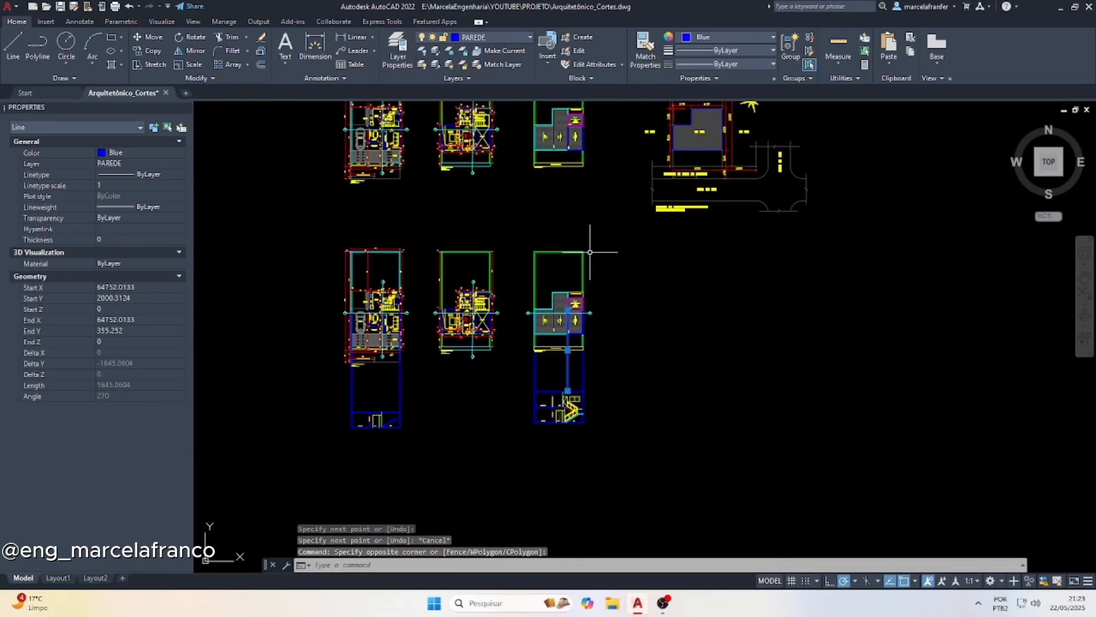
scroll(590, 252, "up", 10)
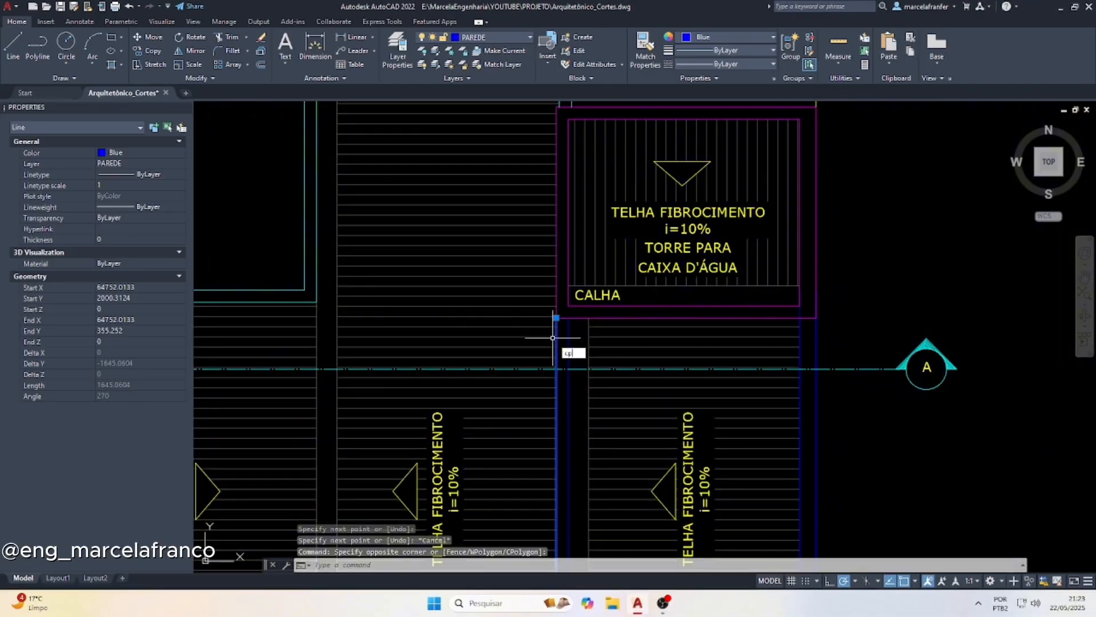
key("Return")
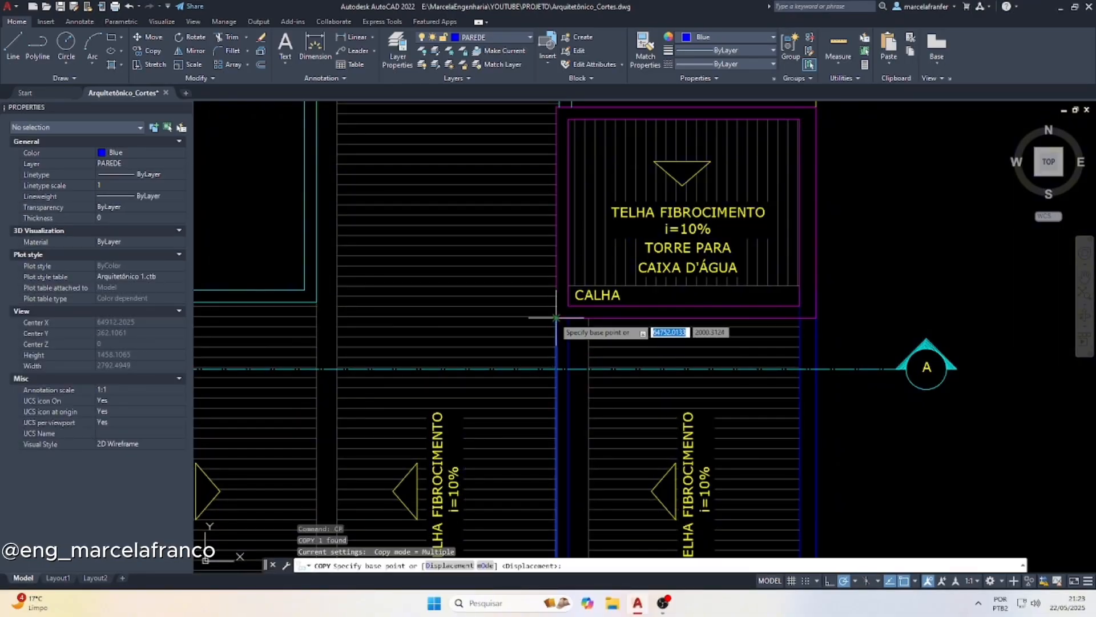
scroll(556, 316, "down", 5)
scroll(491, 274, "up", 6)
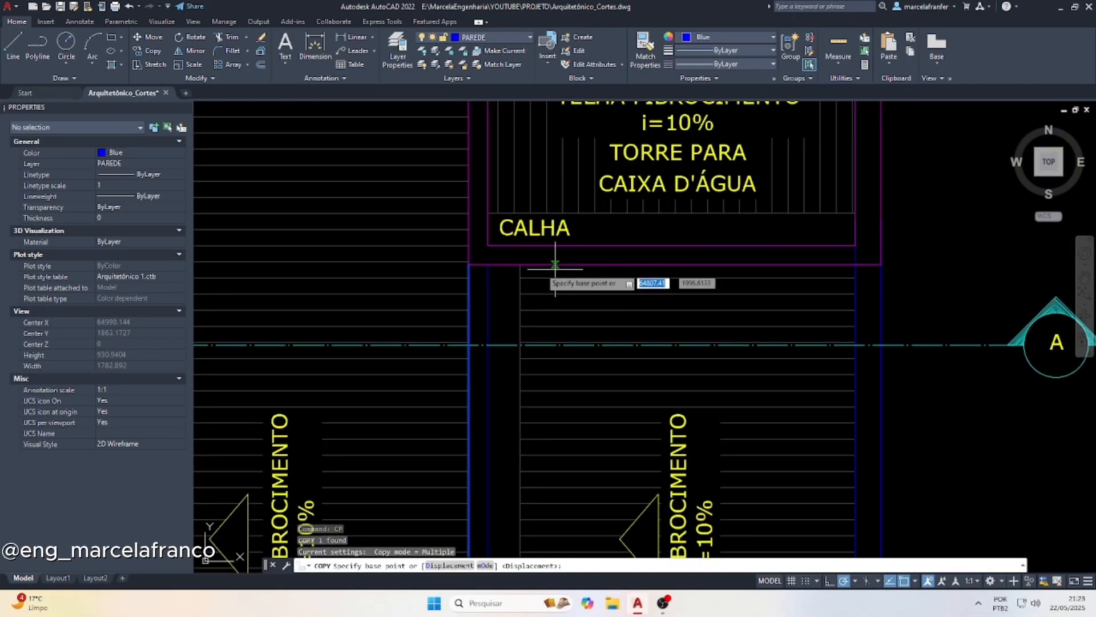
scroll(496, 272, "down", 1)
left_click(501, 266)
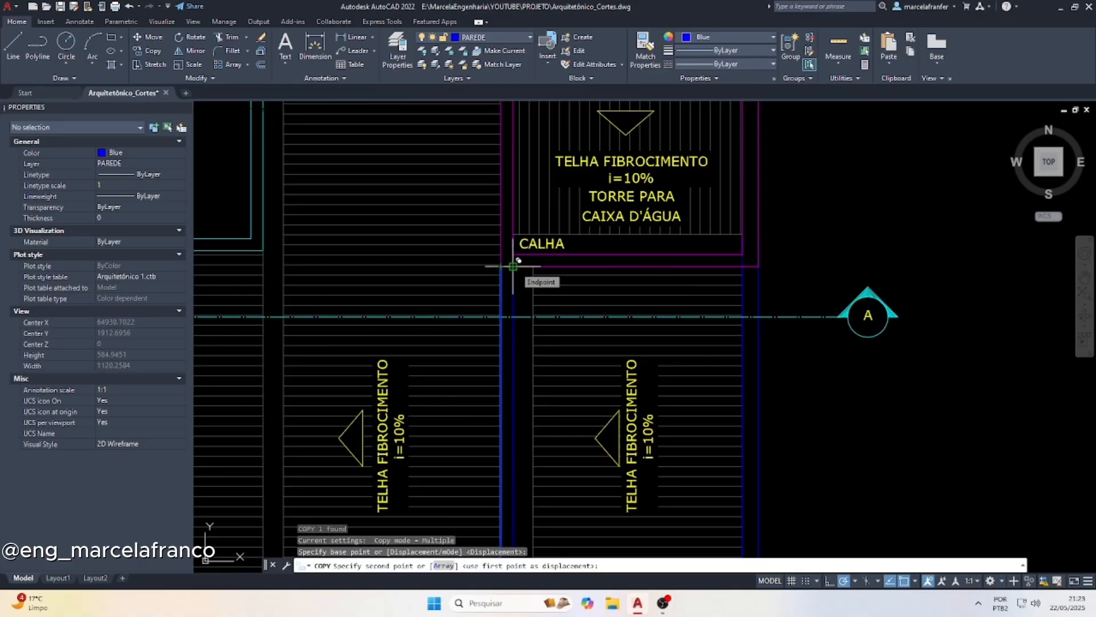
left_click(513, 267)
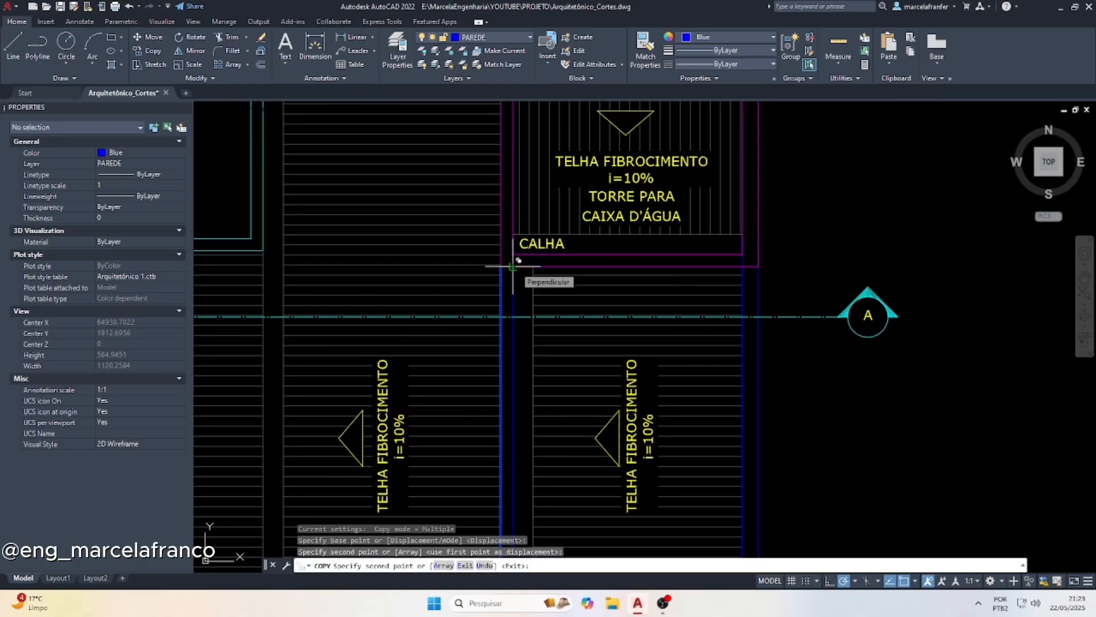
key("Escape")
Offset the top line of the section's roof slab upward by 65 to mark the parapet height
scroll(513, 266, "down", 6)
scroll(586, 351, "up", 4)
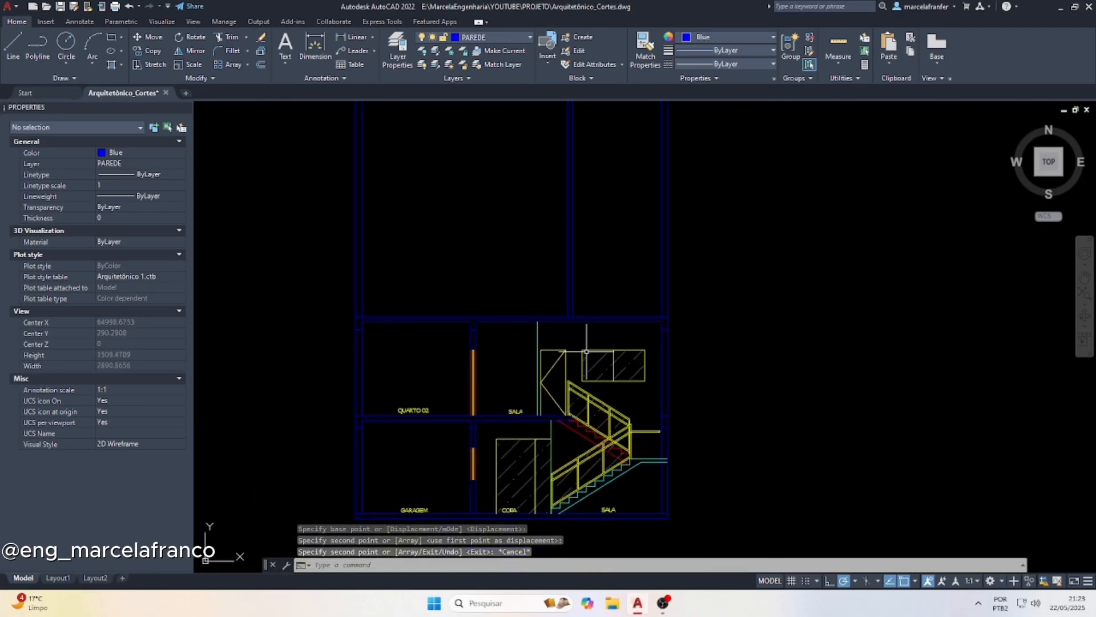
scroll(586, 351, "up", 4)
scroll(790, 299, "down", 4)
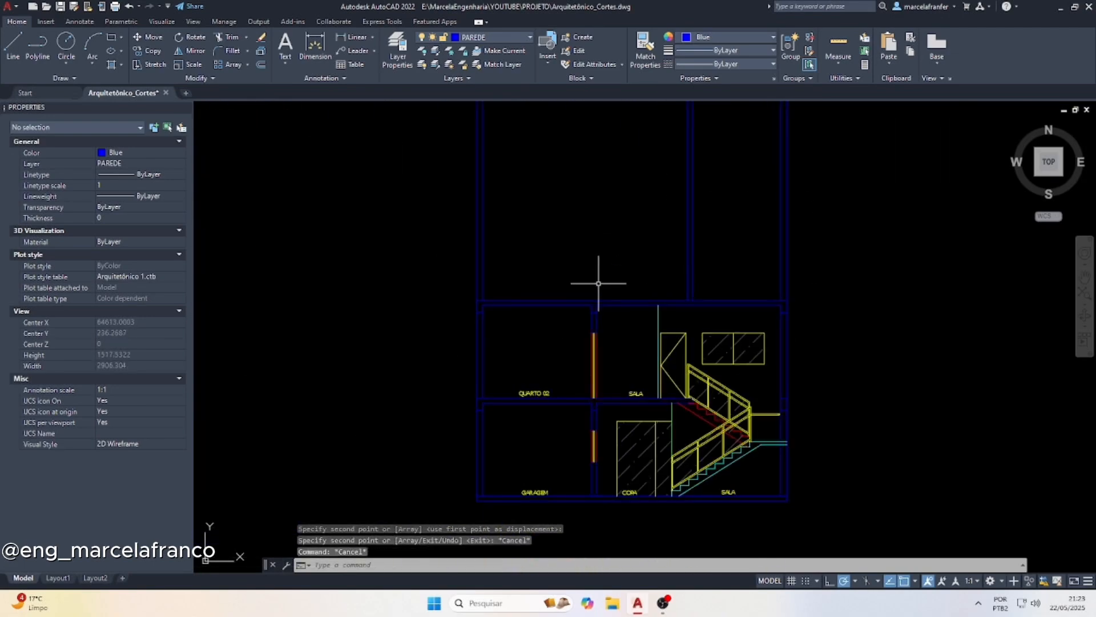
type("o")
key("Return")
type("65")
key("Return")
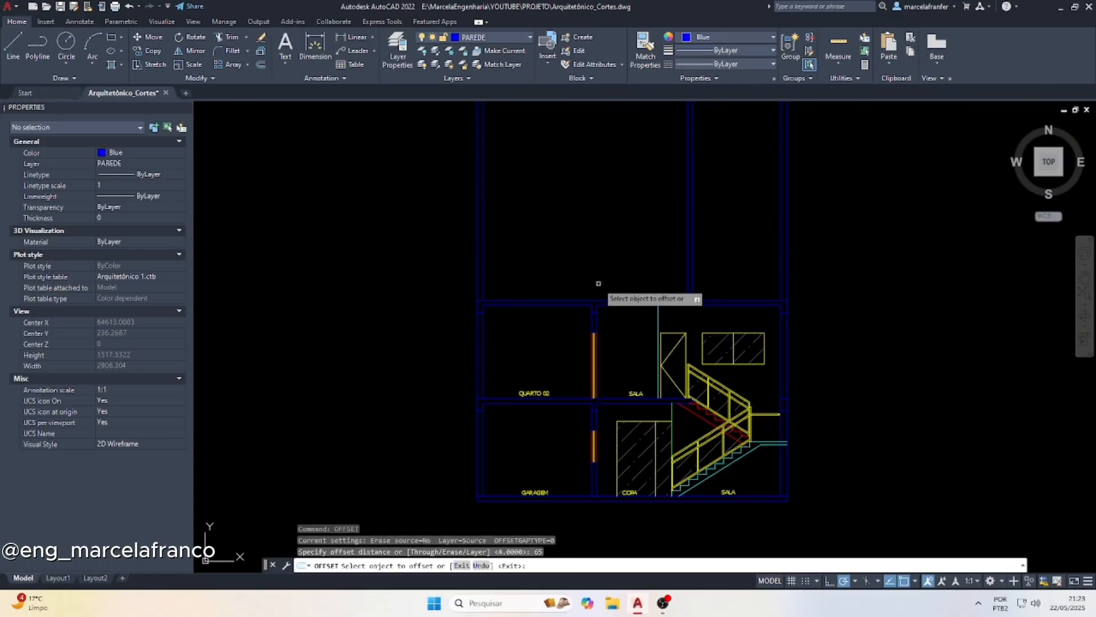
left_click(640, 298)
left_click(626, 239)
key("Escape")
key("Escape")
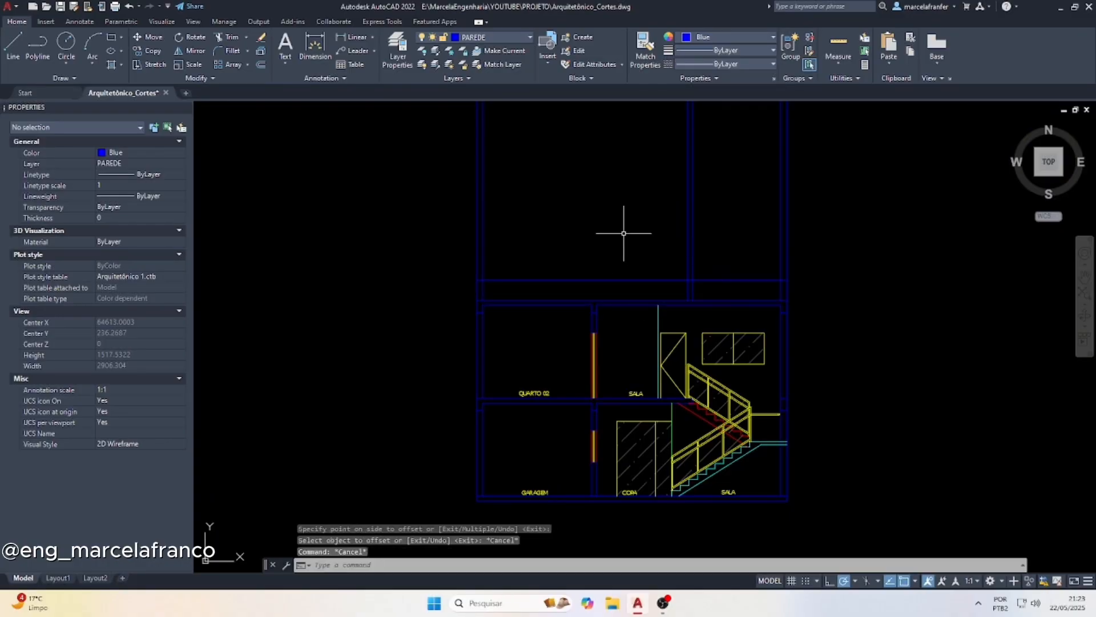
Trim the projected wall lines above the parapet height and remove the parapet line's spans between the walls
type("tr")
key("Return")
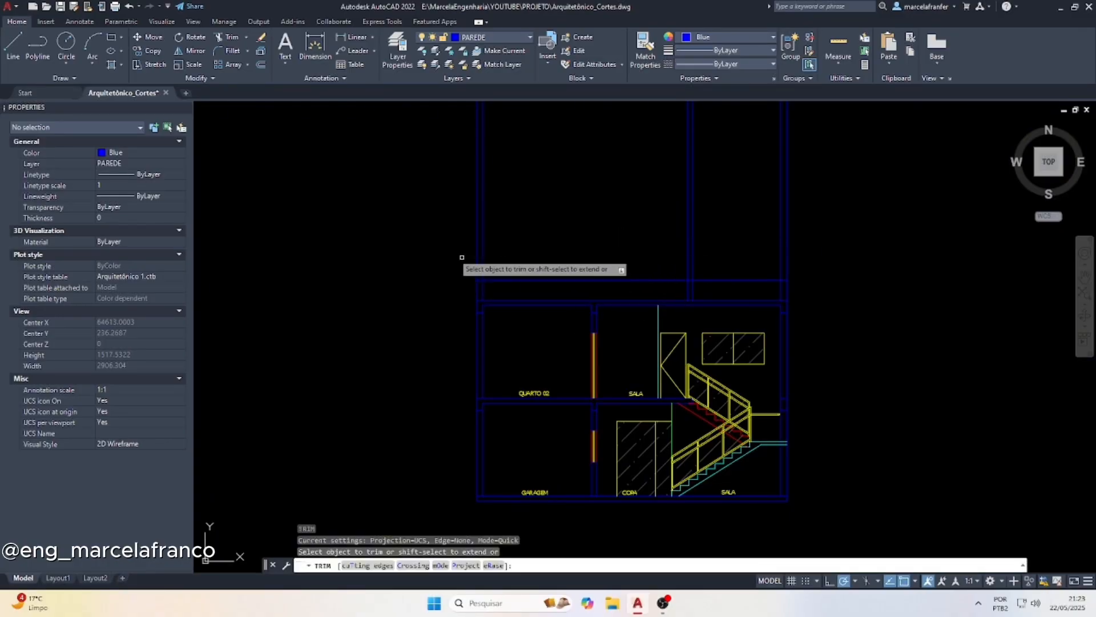
left_click_drag(455, 253, 822, 255)
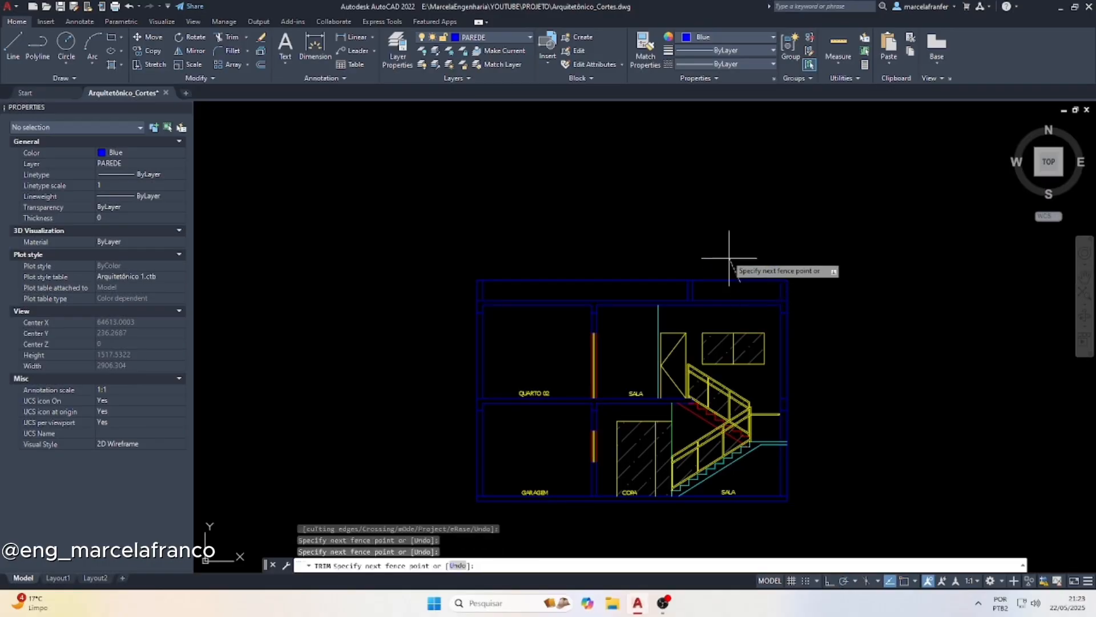
left_click(625, 279)
key("Return")
Draw a horizontal line from the outer parapet's inner top corner to the facing top corner of the middle roof wall
type("l")
key("Return")
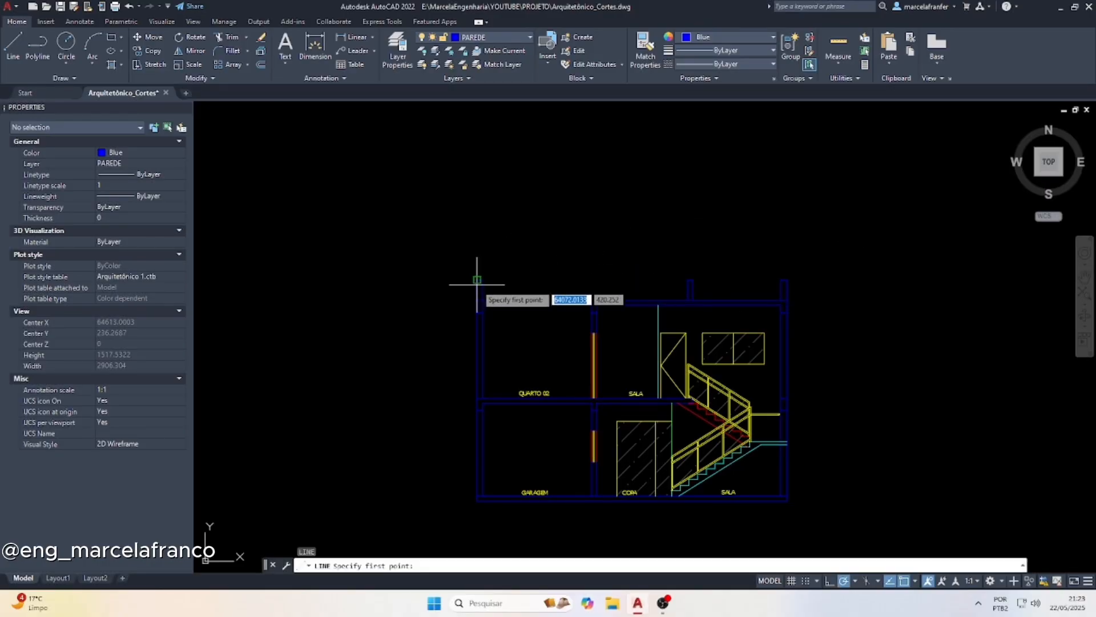
scroll(480, 277, "up", 2)
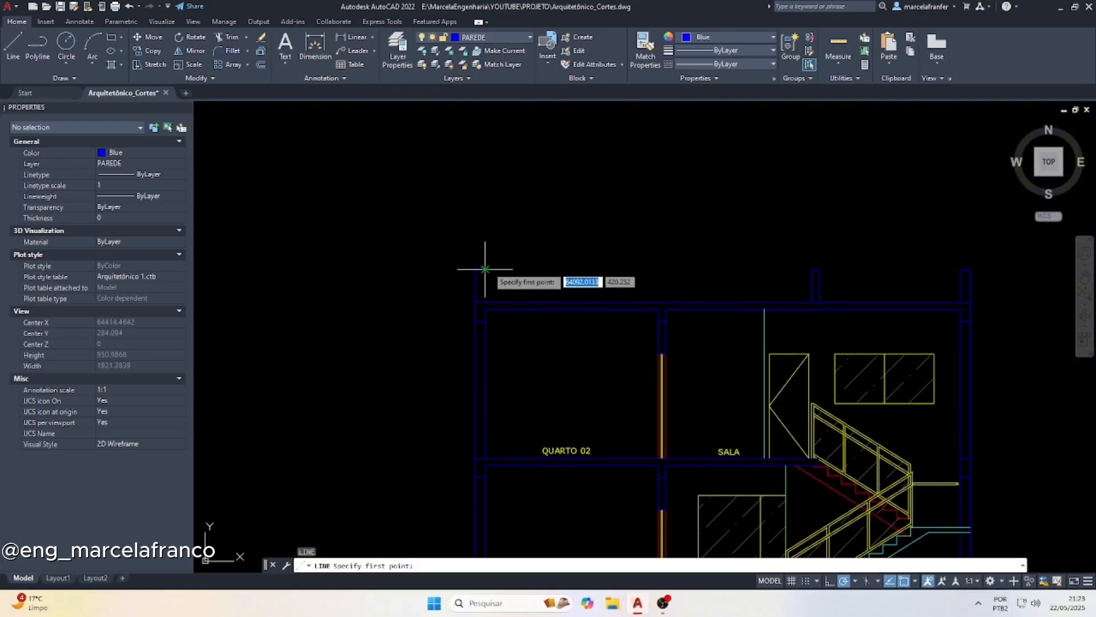
left_click(485, 268)
key("Escape")
Change the colour of the horizontal parapet view line to Color 251
left_click(744, 278)
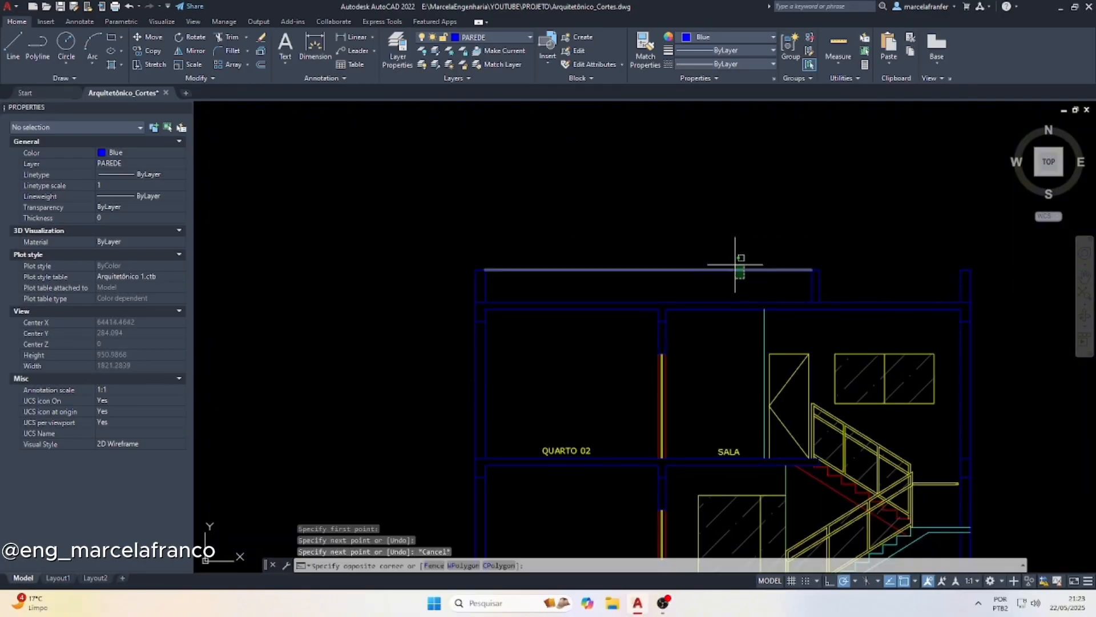
left_click(735, 264)
left_click(728, 37)
left_click(685, 178)
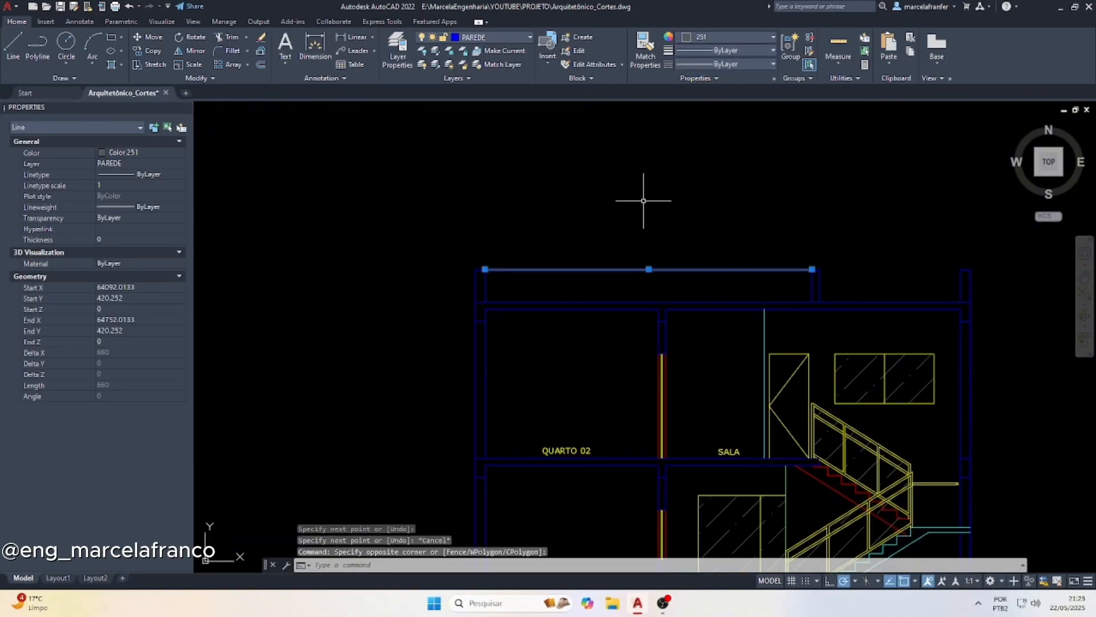
key("Escape")
Draw a vertical line upward from the middle roof wall's outer top corner for one side of the water-tank tower
scroll(763, 250, "down", 2)
scroll(786, 255, "up", 4)
key("Escape")
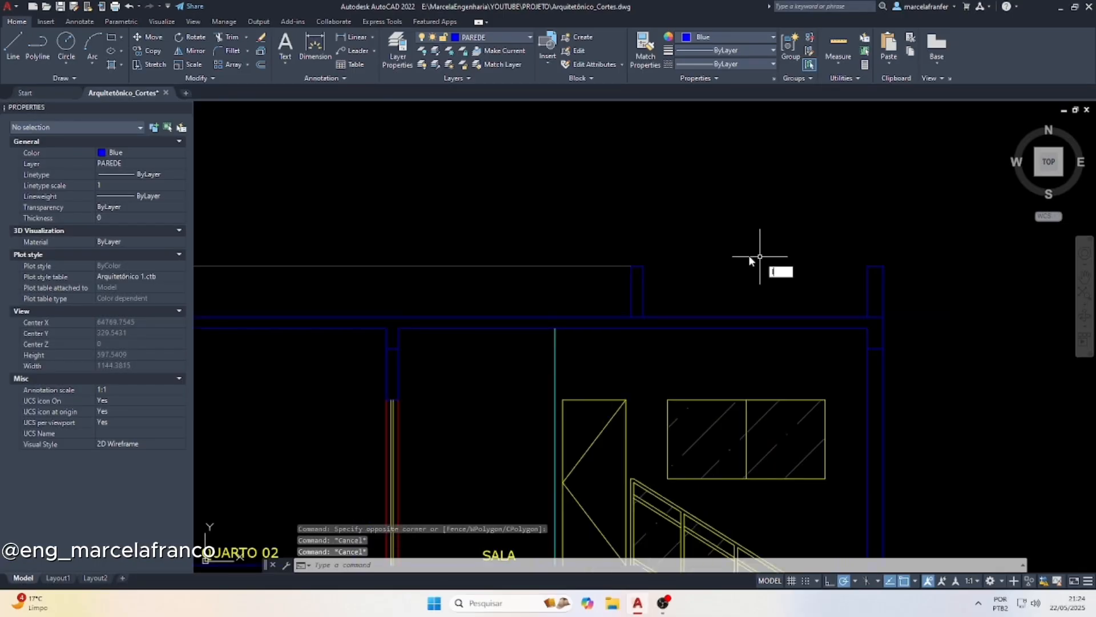
type("L")
key("Return")
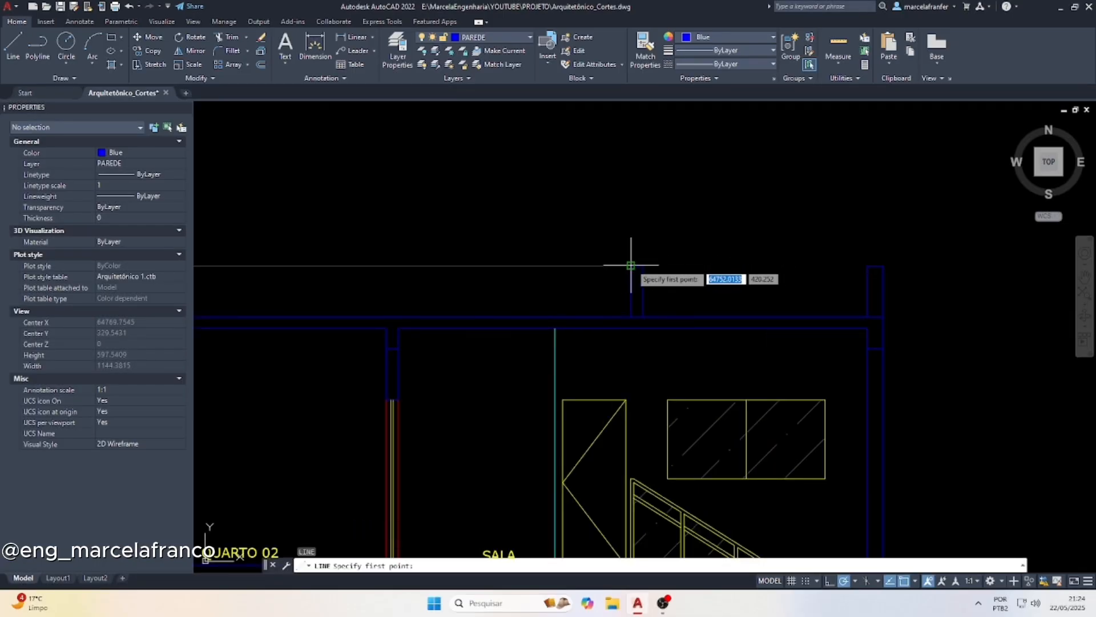
left_click(631, 265)
scroll(631, 280, "down", 3)
left_click(635, 164)
key("Escape")
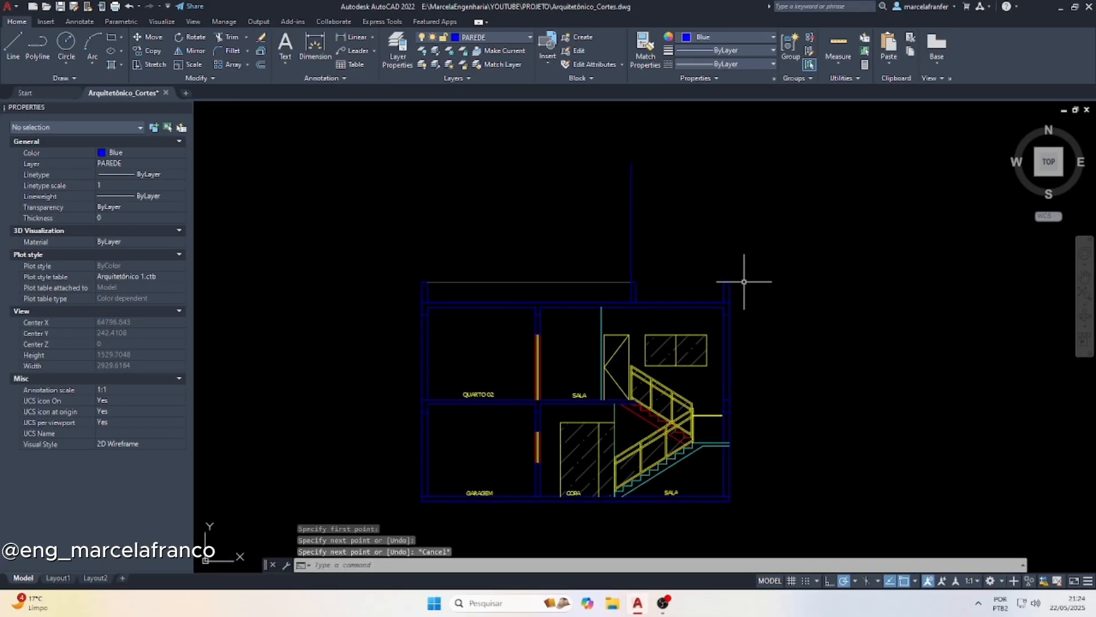
Draw a matching vertical line upward from the outer top corner of the parapet beyond the staircase for the tower's other side
key("Return")
left_click(730, 282)
key("Escape")
key("Escape")
key("Escape")
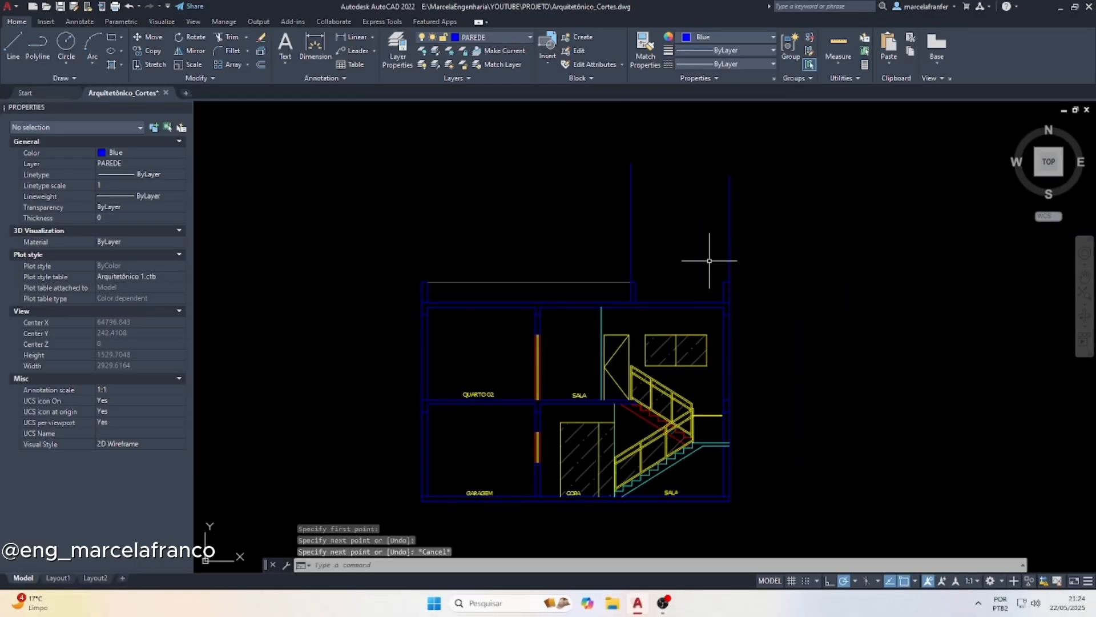
Offset the top line of the roof slab upward by 280 to set the water-tank tower's height
scroll(699, 287, "up", 3)
type("o")
key("Return")
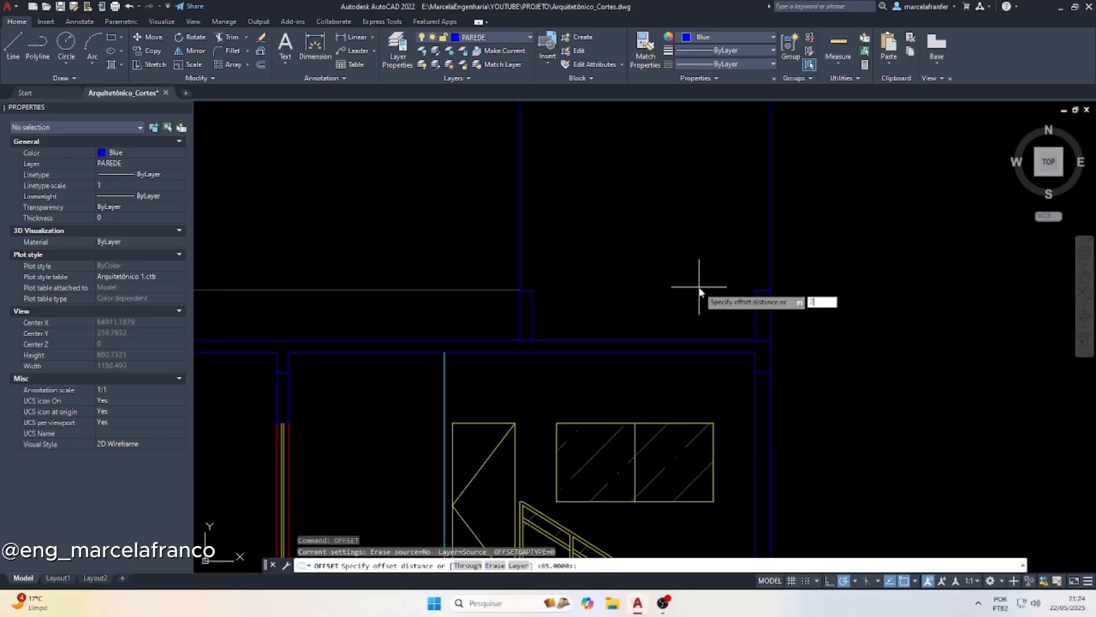
key("Return")
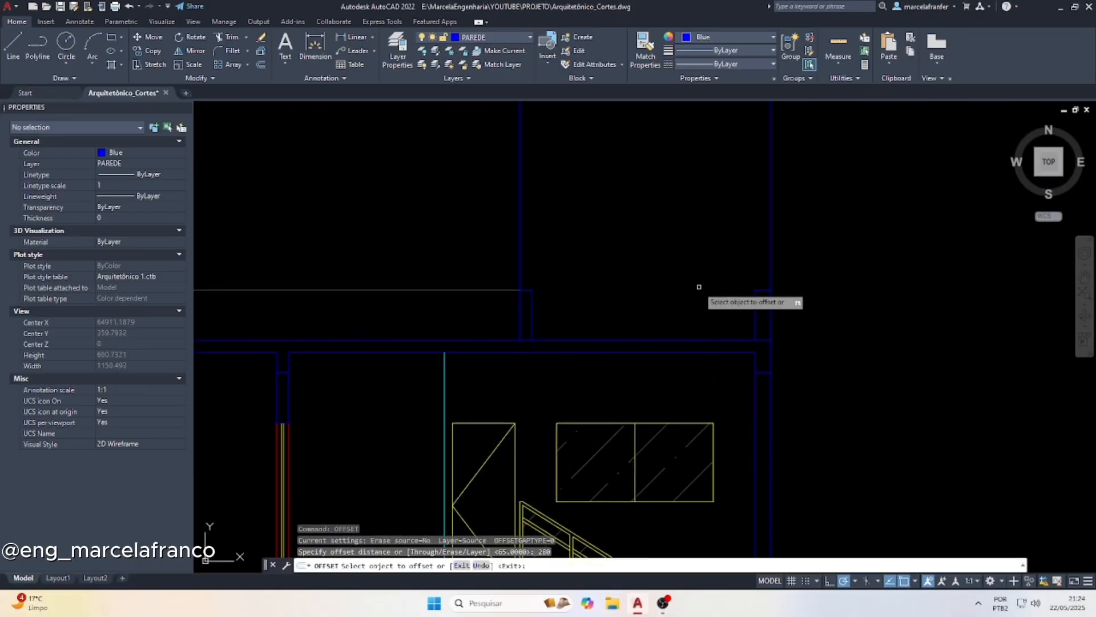
left_click(707, 339)
left_click(665, 197)
key("Escape")
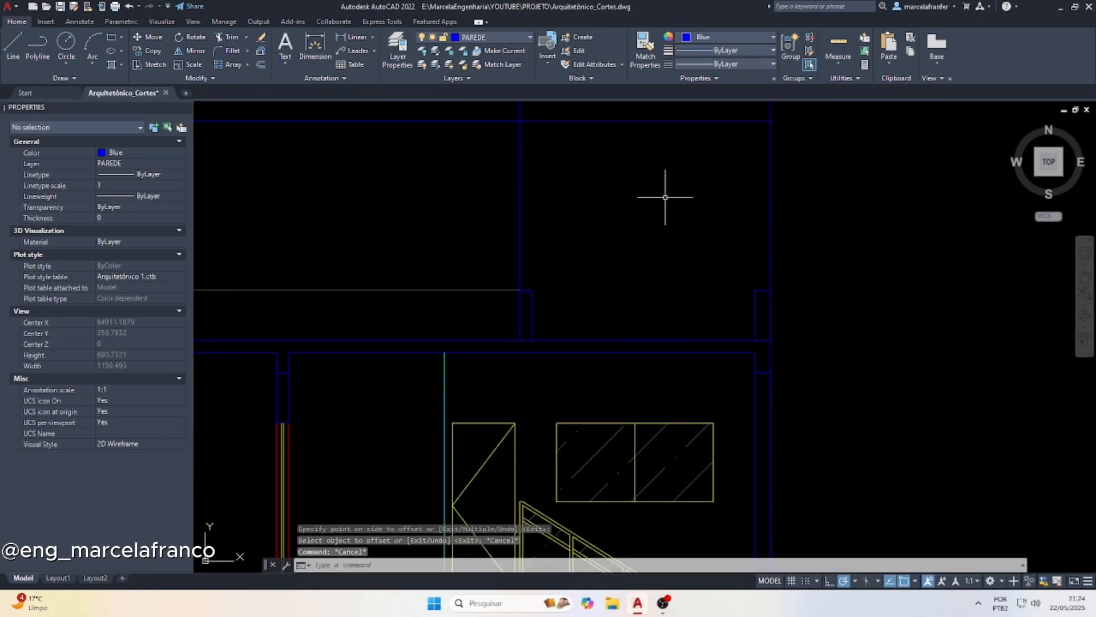
Trim the tower's top line outside its side lines and the side lines above it to close the outline
type("tr")
key("Return")
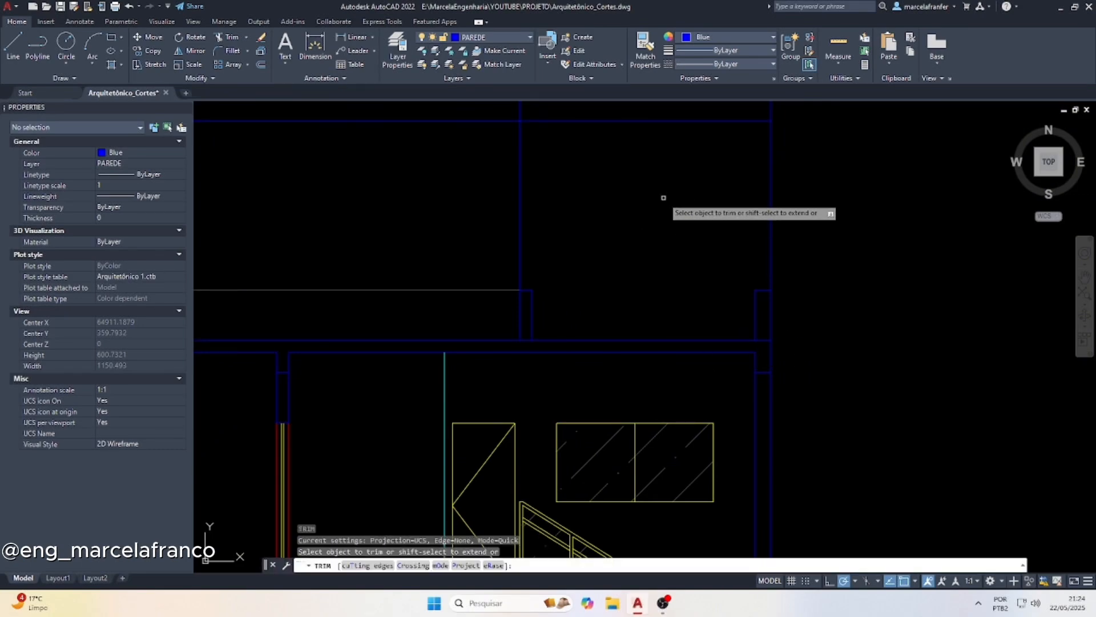
scroll(662, 200, "down", 2)
left_click(543, 171)
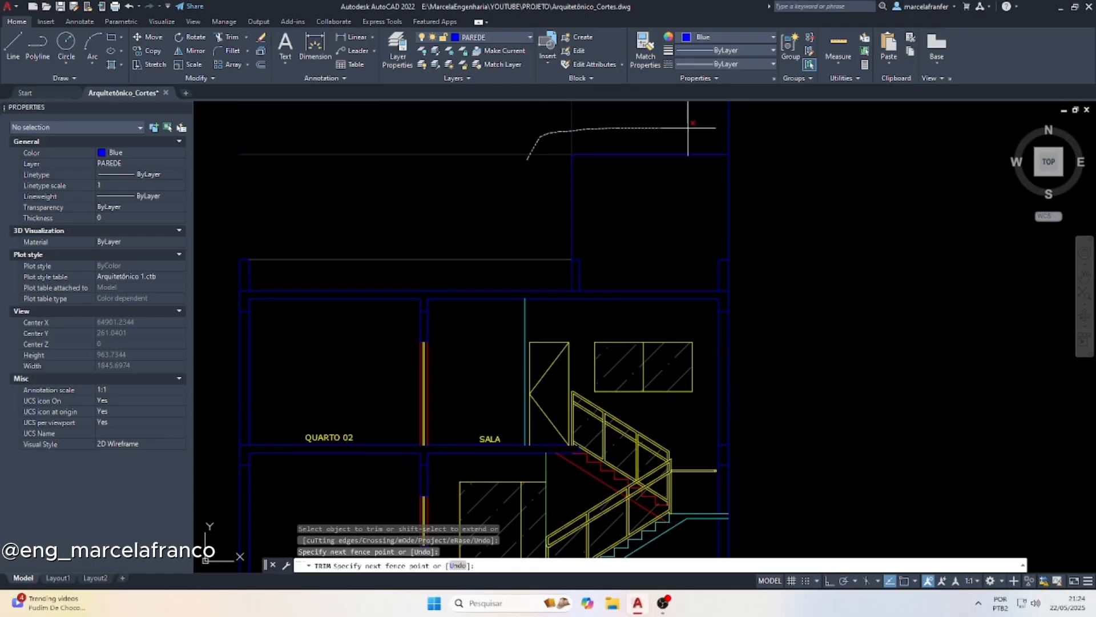
key("Escape")
Change the colour of the tower's three outline lines to cyan
left_click(735, 177)
left_click(515, 141)
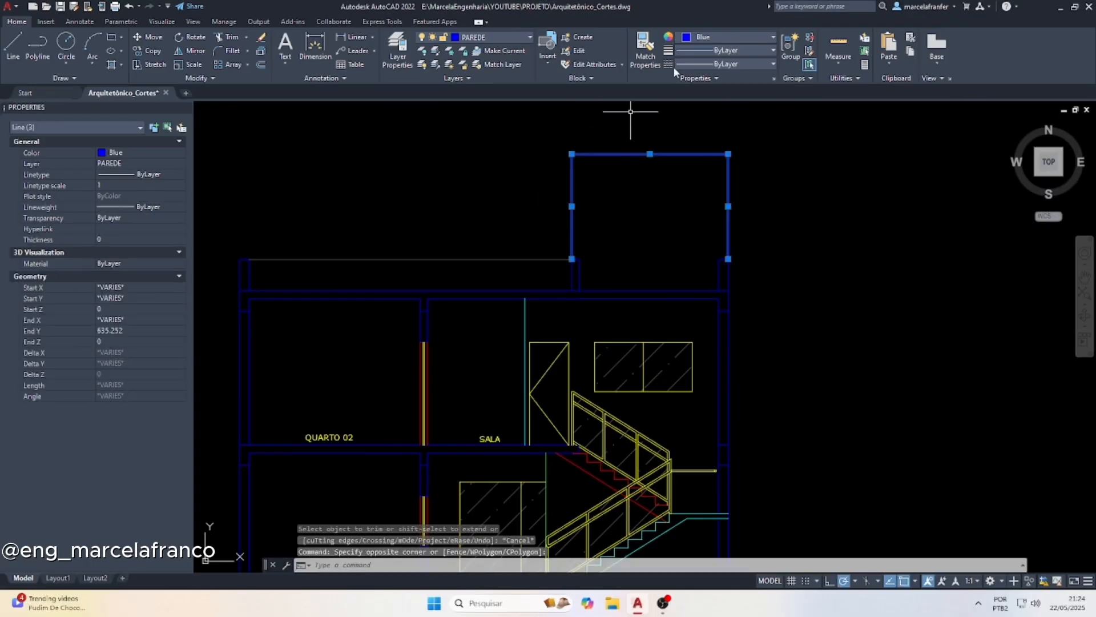
left_click(718, 36)
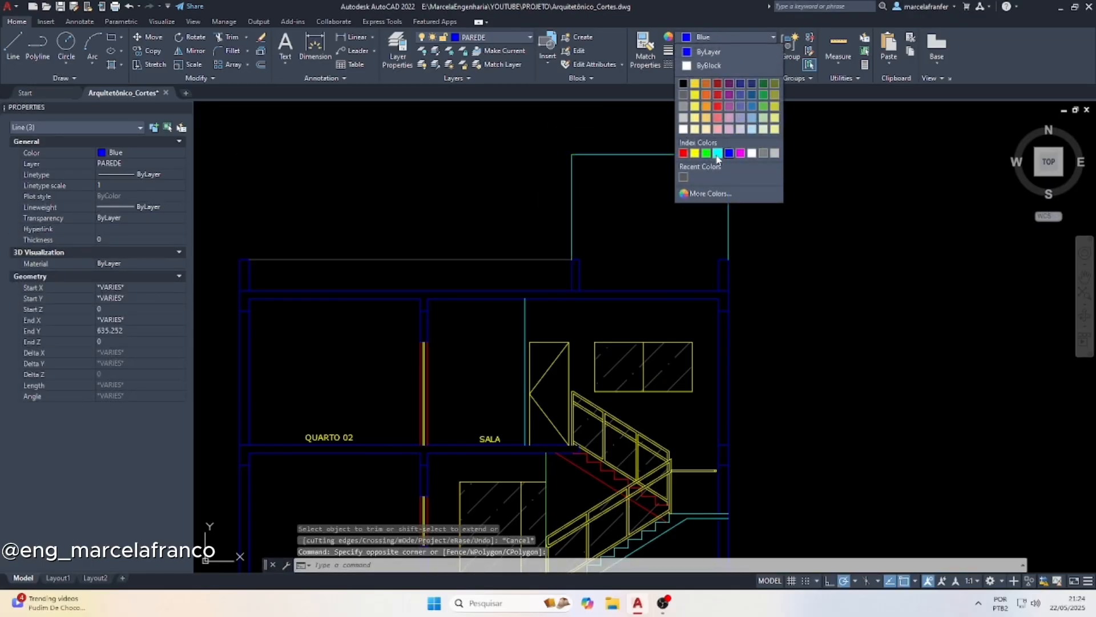
left_click(718, 153)
key("Escape")
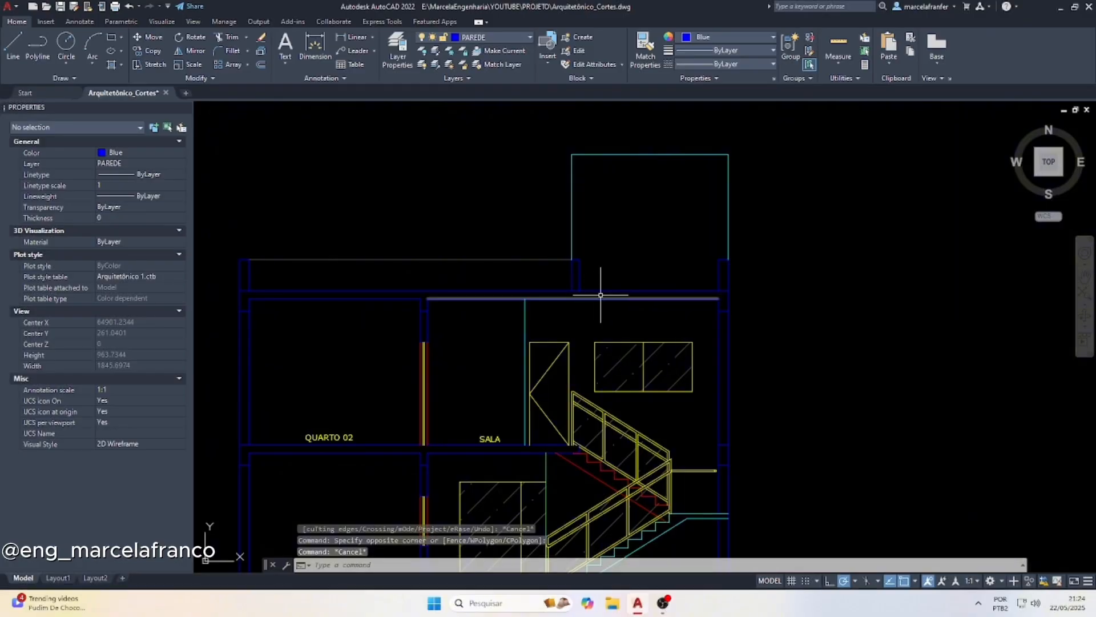
Move the top cap lines of the two roof walls beneath the tower straight up by 50
scroll(526, 384, "down", 2)
scroll(550, 229, "up", 2)
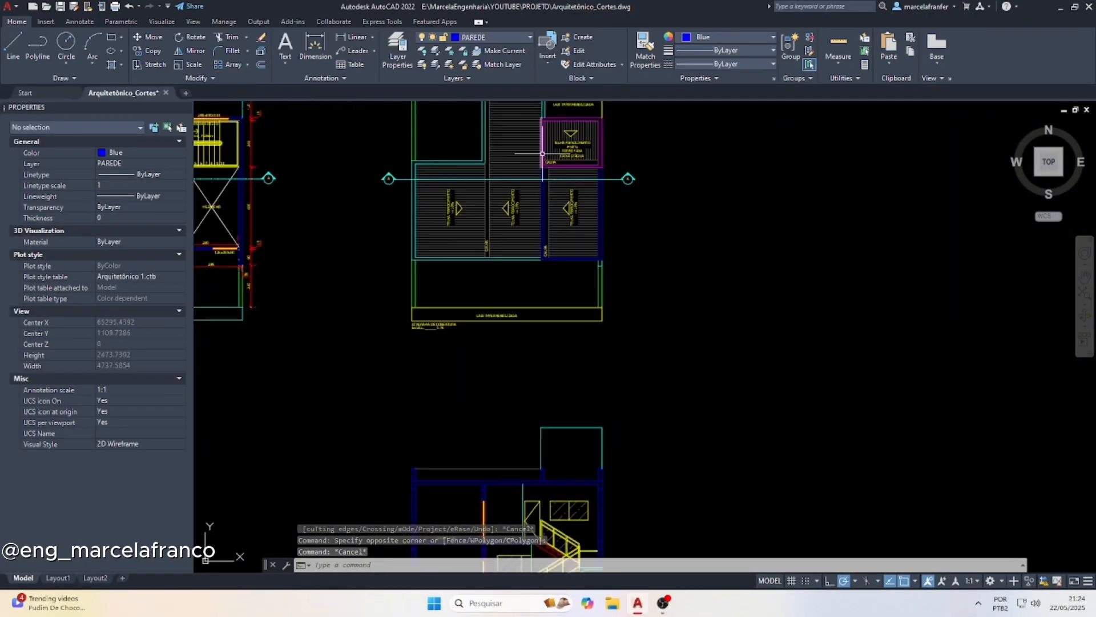
scroll(557, 154, "down", 2)
scroll(552, 353, "up", 6)
key("Escape")
key("Escape")
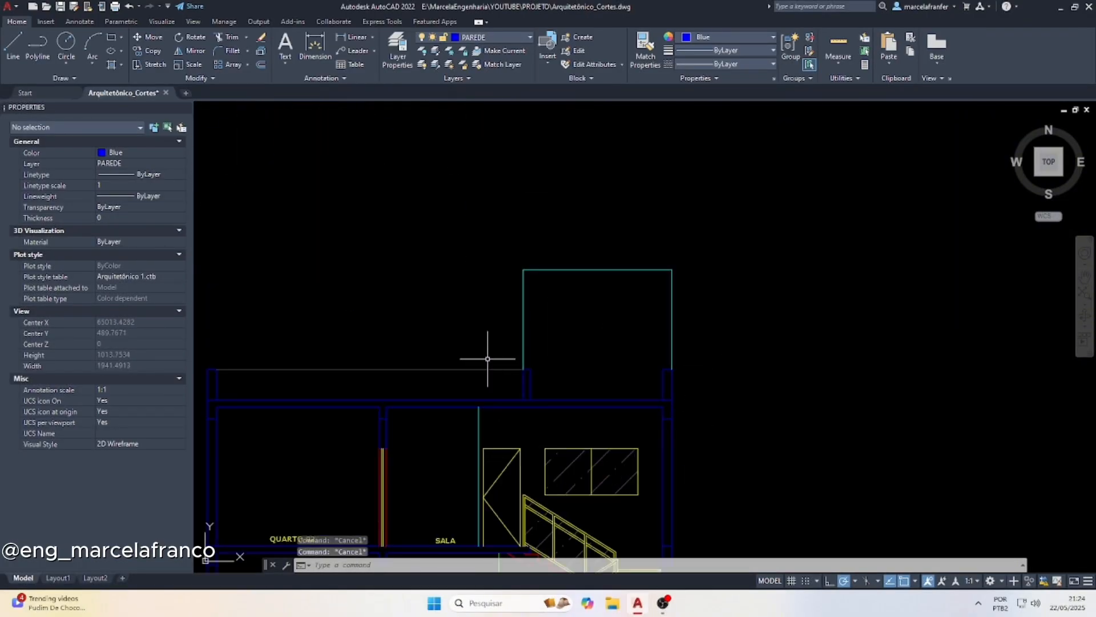
left_click(489, 352)
left_click(721, 384)
type("m")
key("Return")
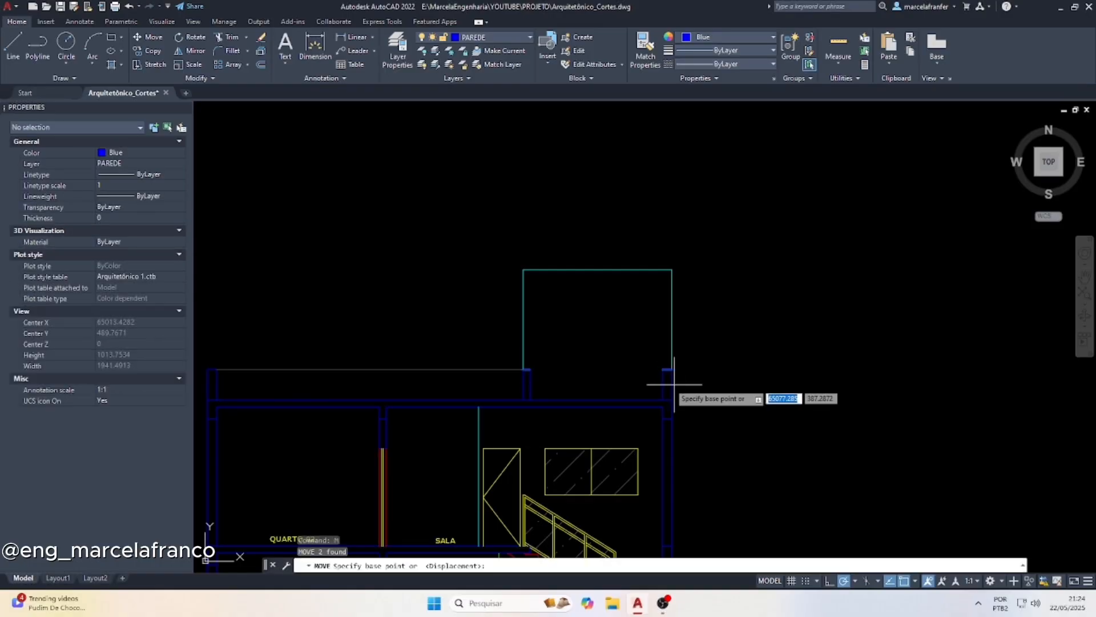
left_click(605, 381)
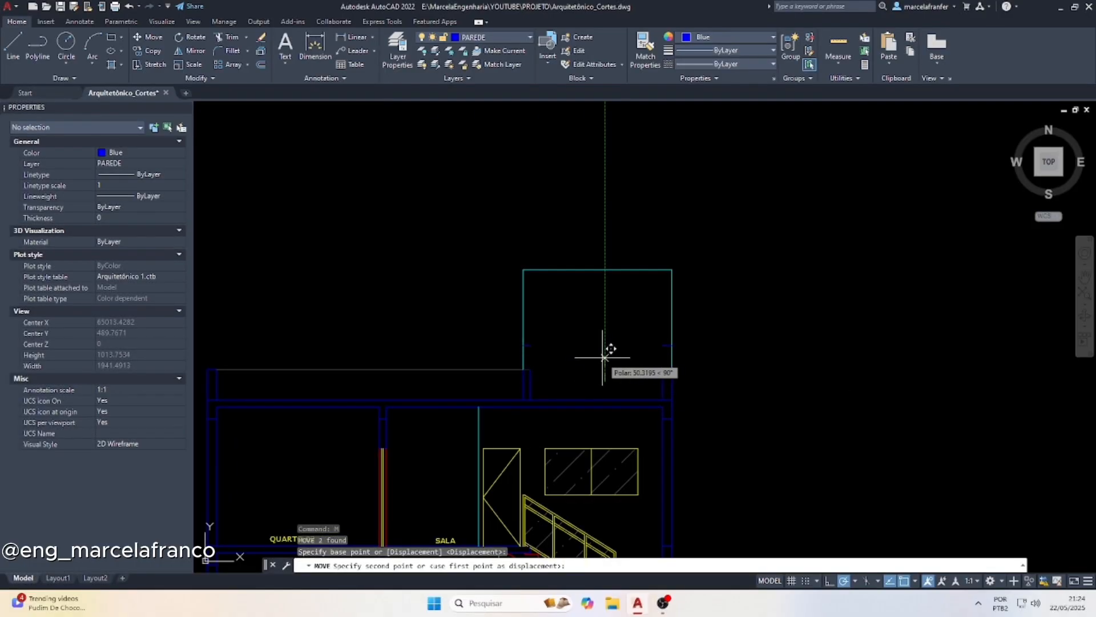
type("50")
key("Return")
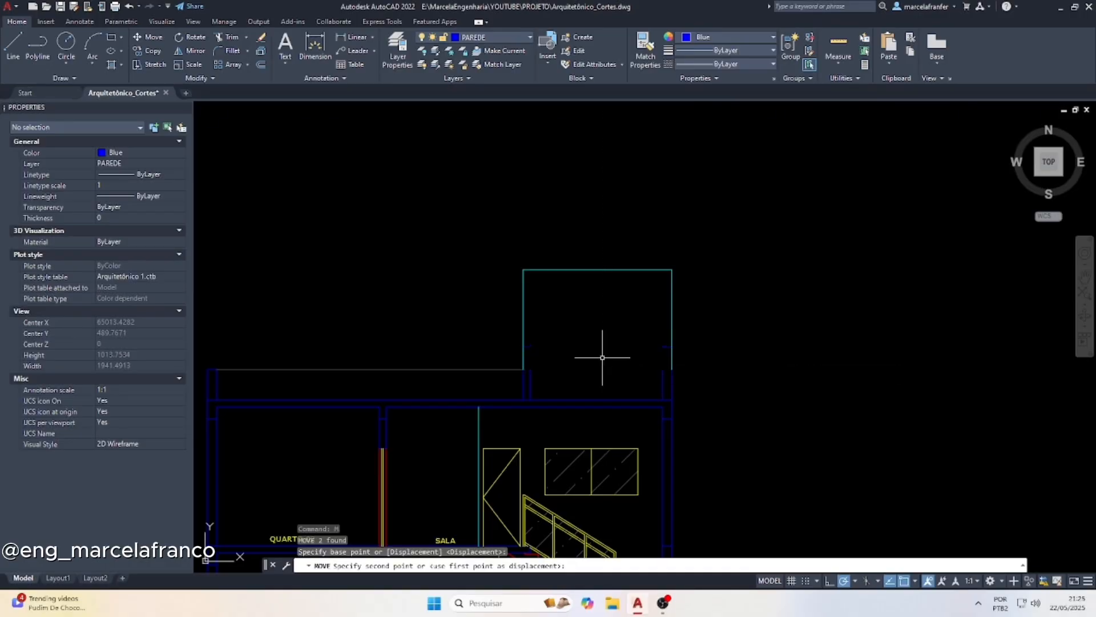
scroll(688, 344, "up", 2)
key("Escape")
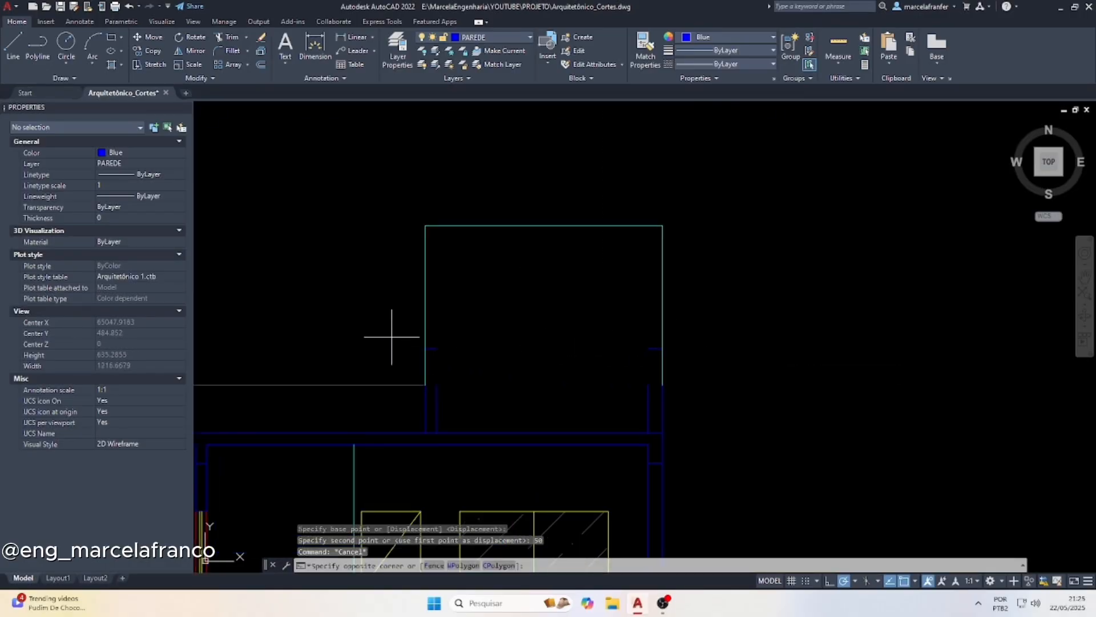
Extend the vertical lines of the two cut roof walls up to their raised cap lines
left_click(392, 335)
left_click(805, 354)
type("ex")
key("Return")
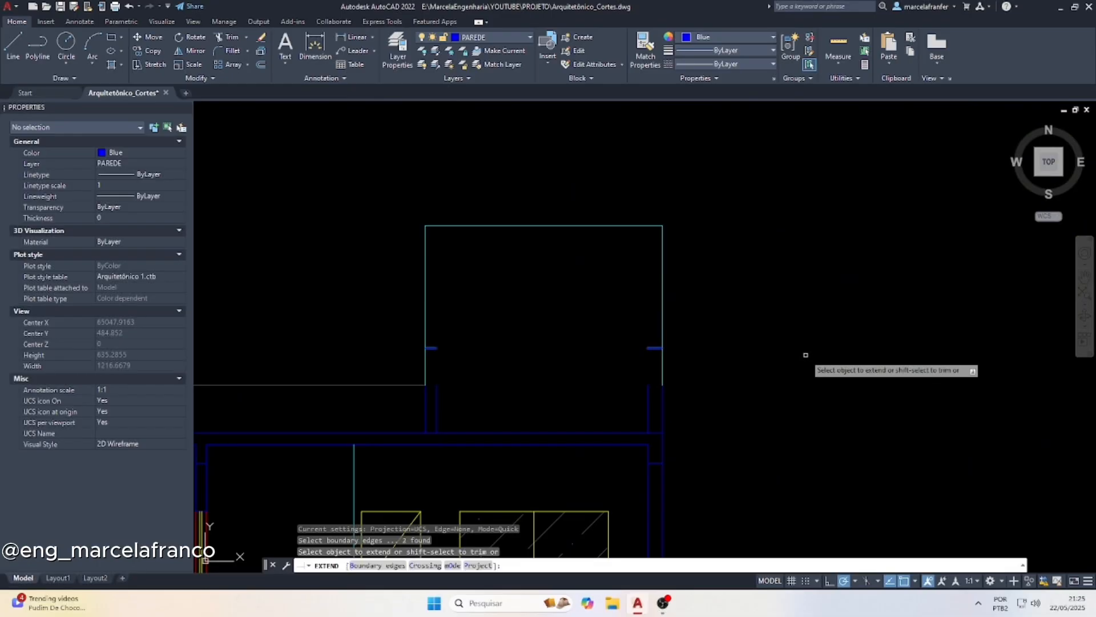
left_click_drag(402, 401, 762, 393)
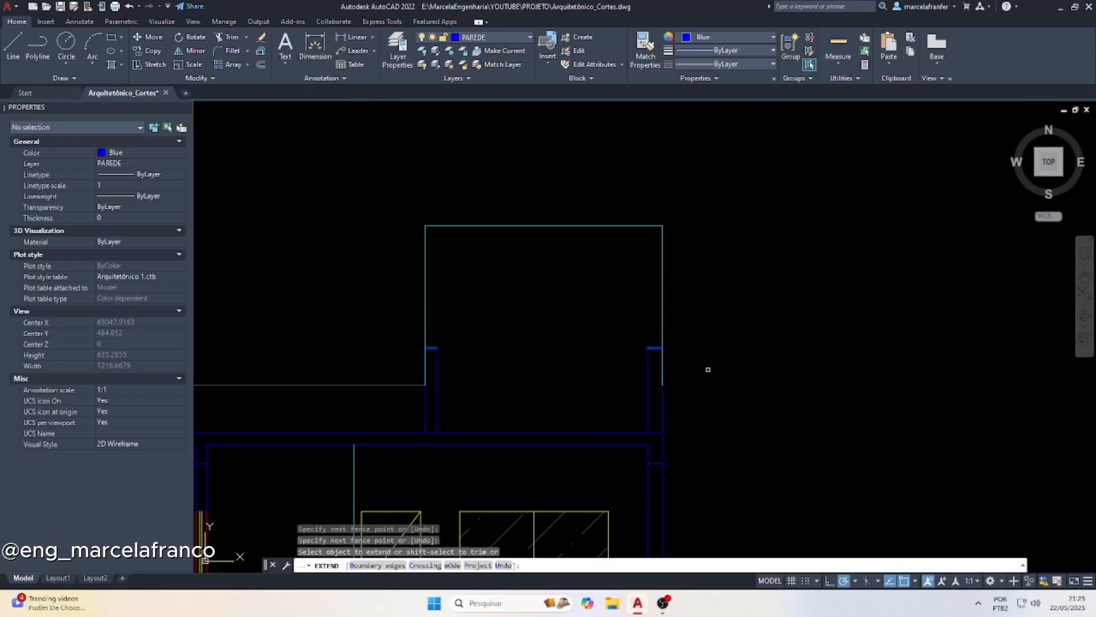
Shorten the lower ends of the tower's two cyan side lines to the tops of the raised roof walls
key("Escape")
left_click(507, 310)
left_click(396, 366)
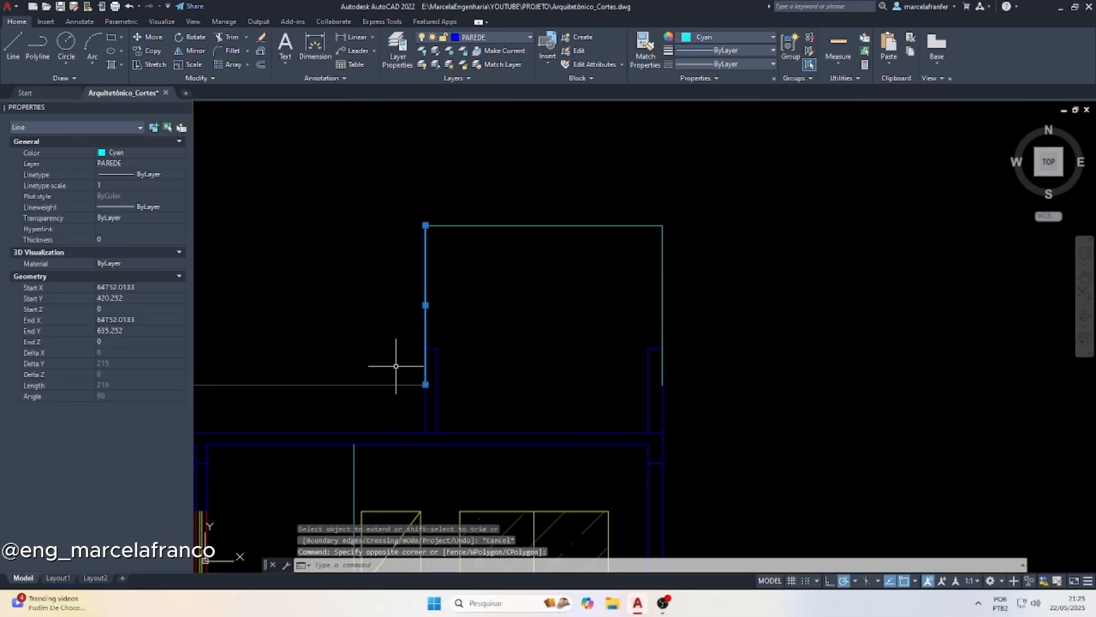
left_click(426, 384)
key("Escape")
left_click(729, 281)
left_click(630, 279)
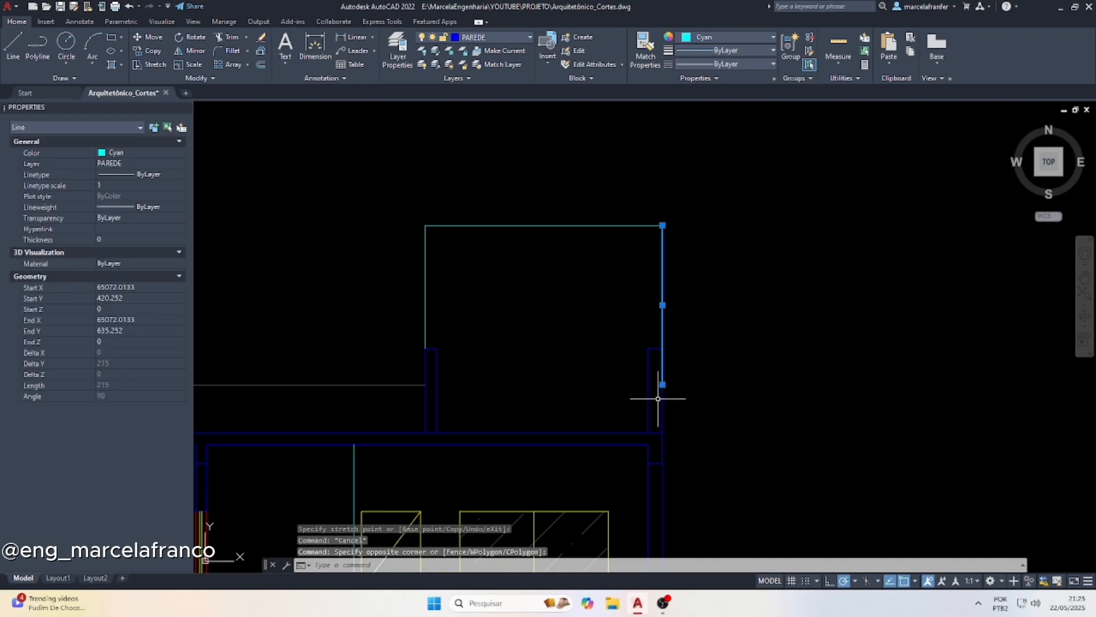
left_click(662, 384)
key("Escape")
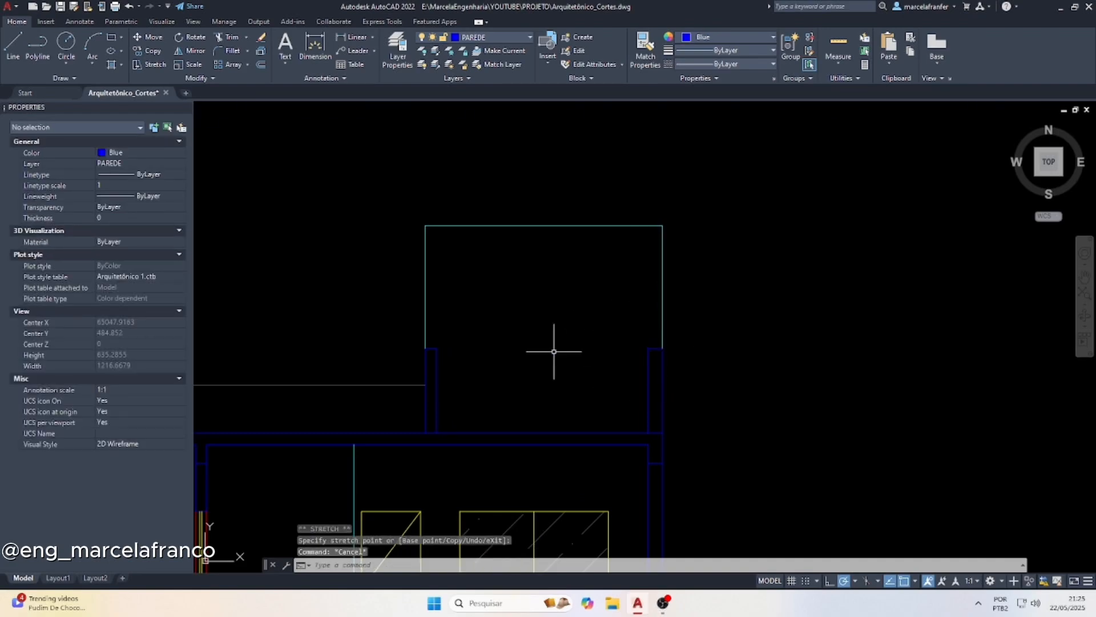
Examine the whole section with its roof walls and tower beneath the roof plan
scroll(554, 351, "down", 2)
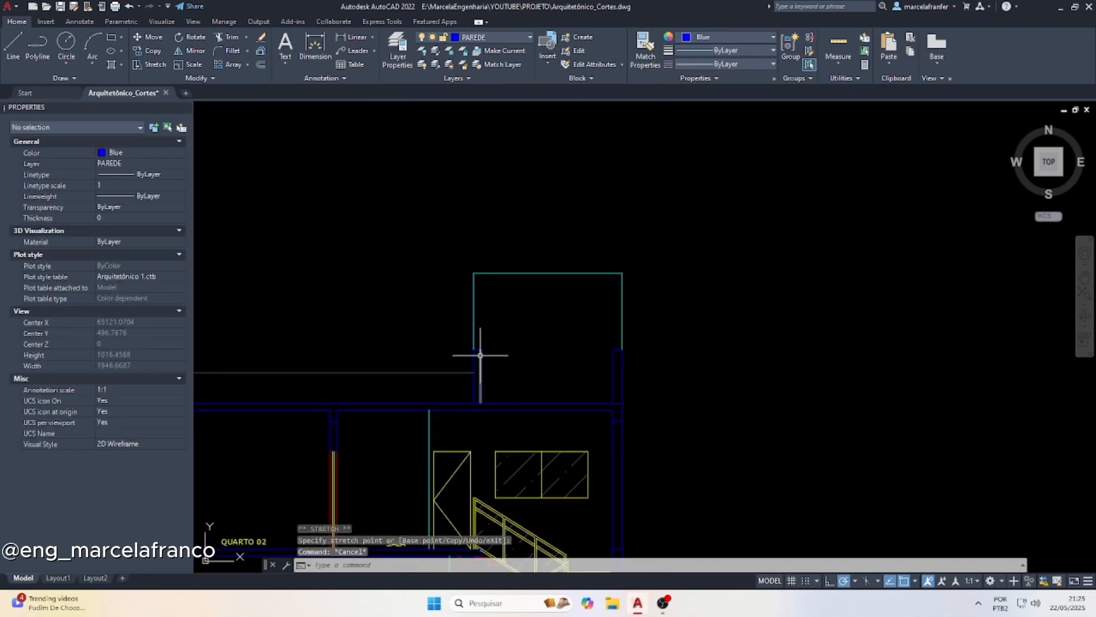
scroll(521, 354, "down", 2)
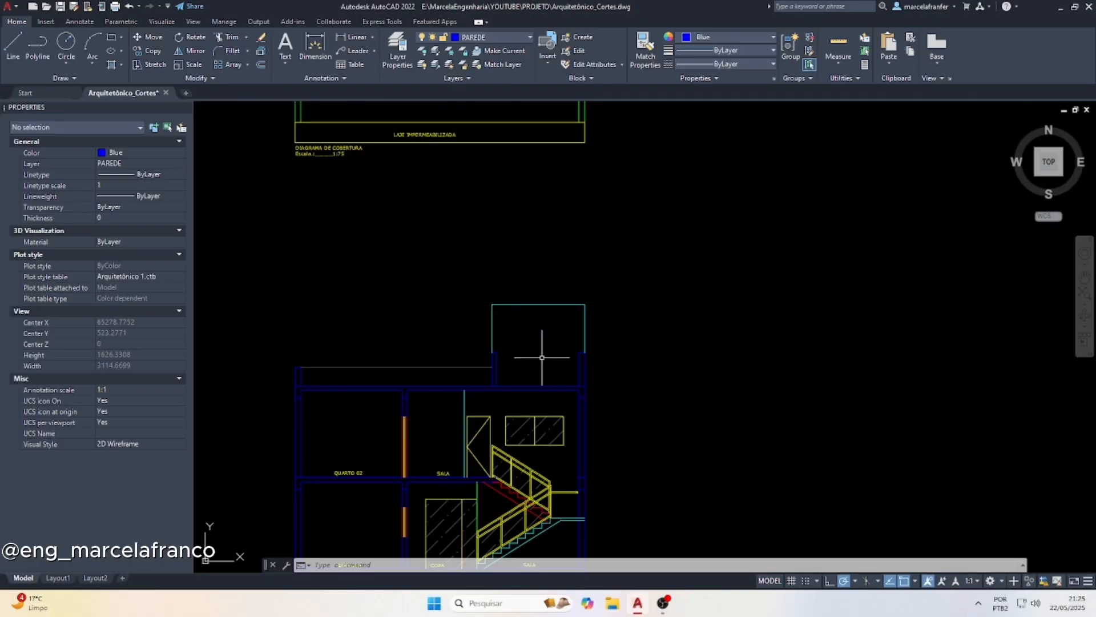
scroll(532, 351, "down", 3)
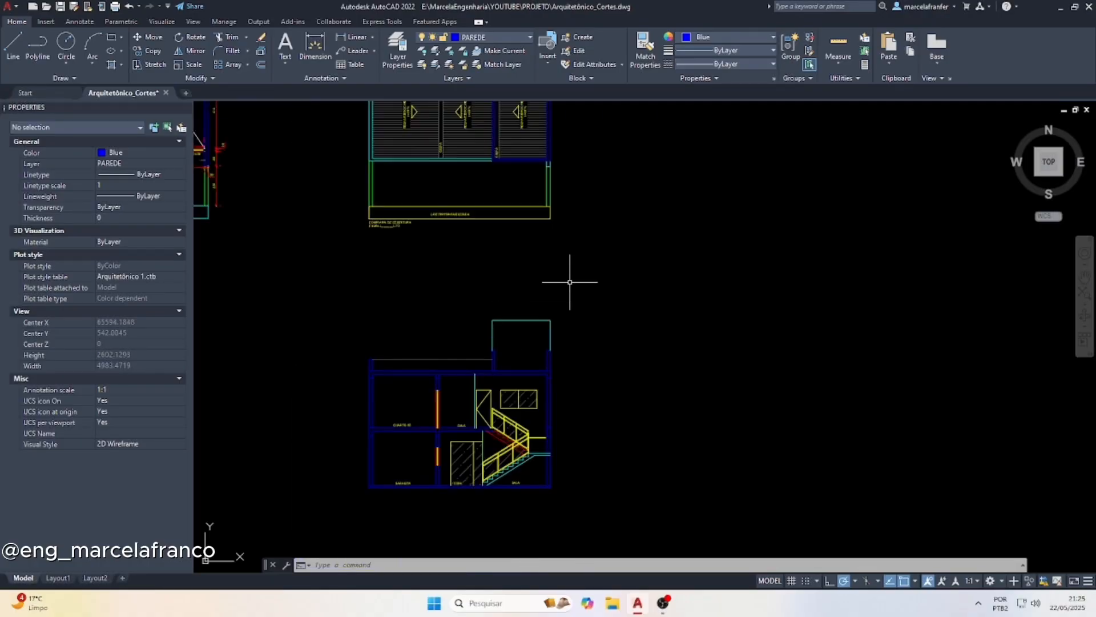
scroll(534, 380, "up", 6)
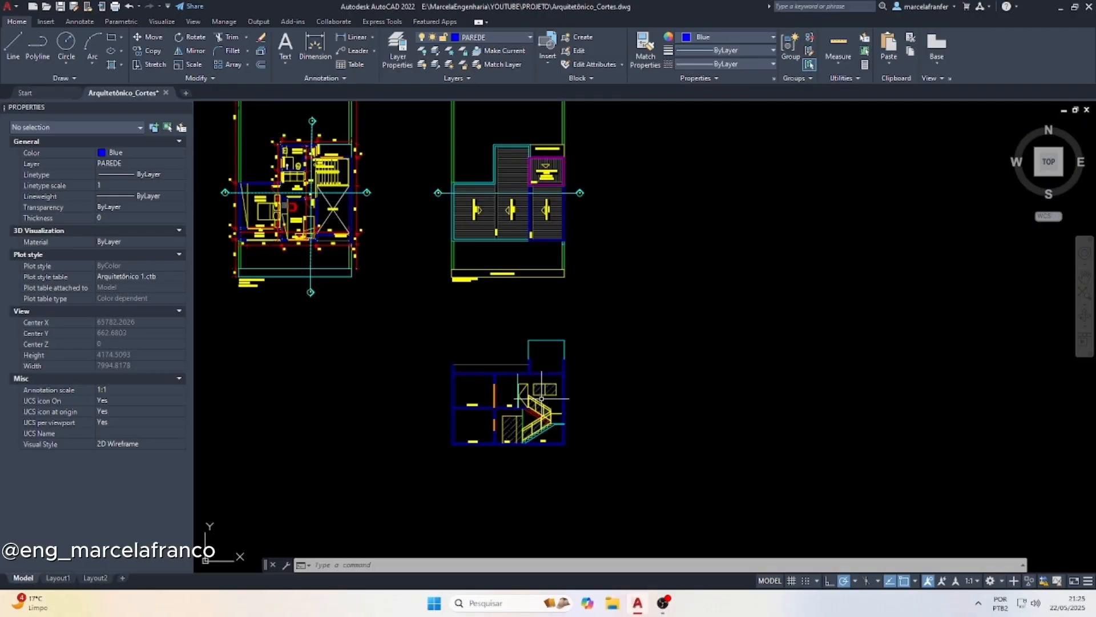
scroll(515, 275, "down", 2)
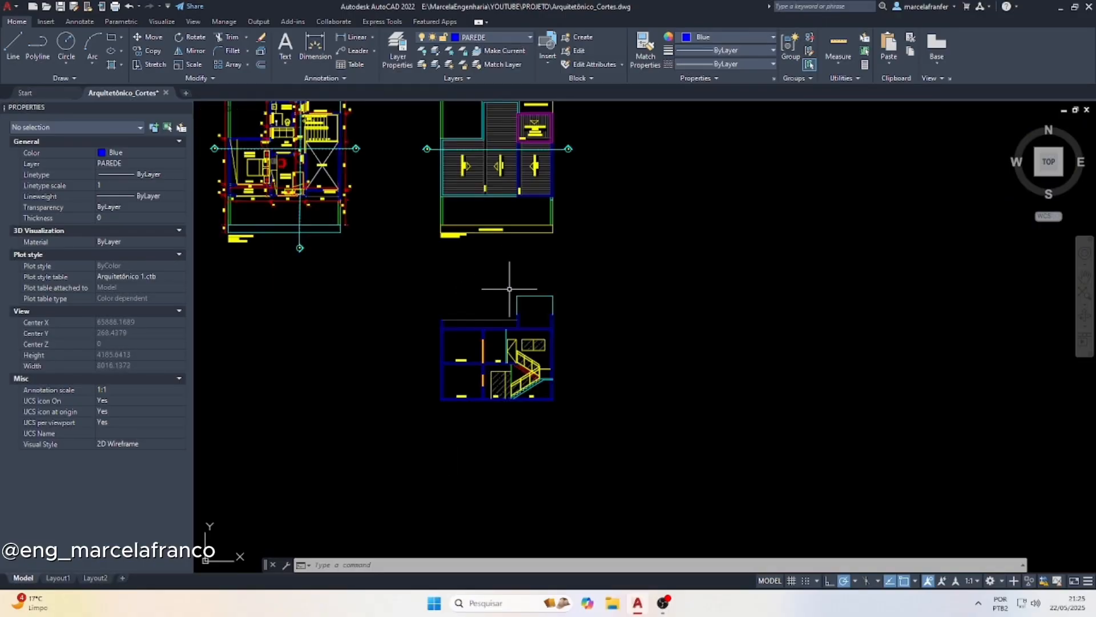
scroll(465, 419, "up", 4)
key("Escape")
key("Escape")
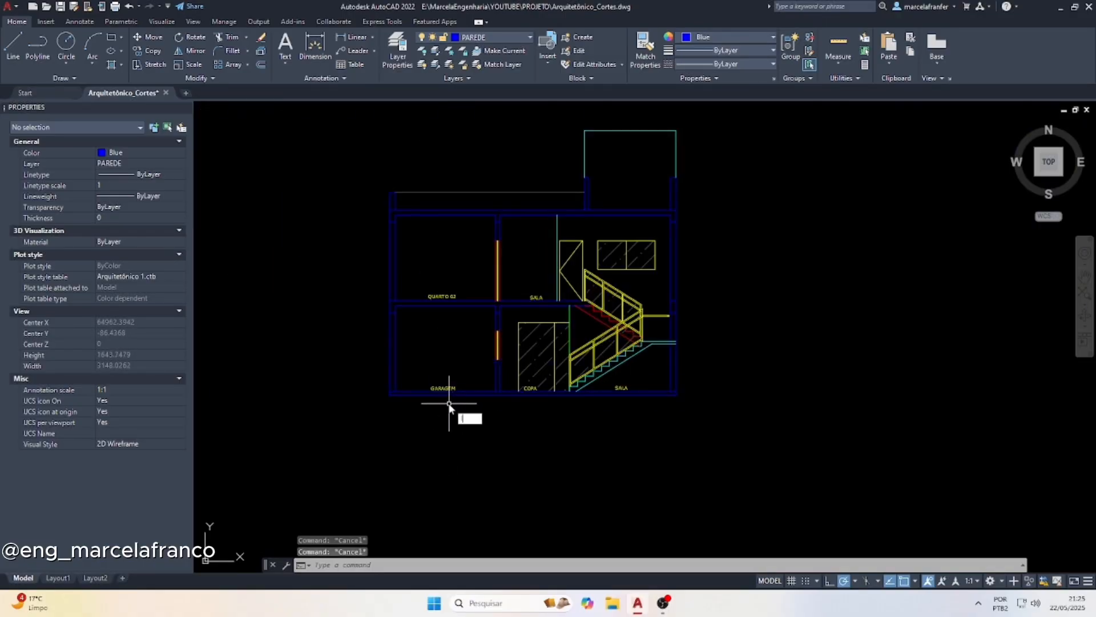
Draw a vertical line 40 long straight down from the section's lower-left outer corner beneath the garage
type("l")
key("Return")
scroll(399, 425, "up", 2)
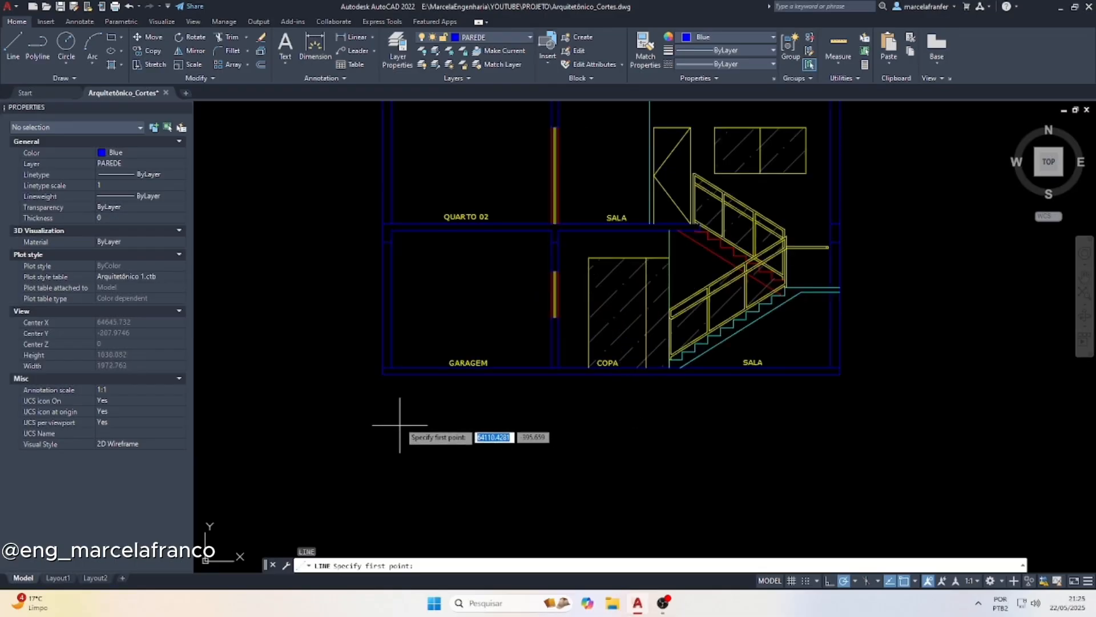
scroll(400, 425, "up", 2)
left_click(372, 347)
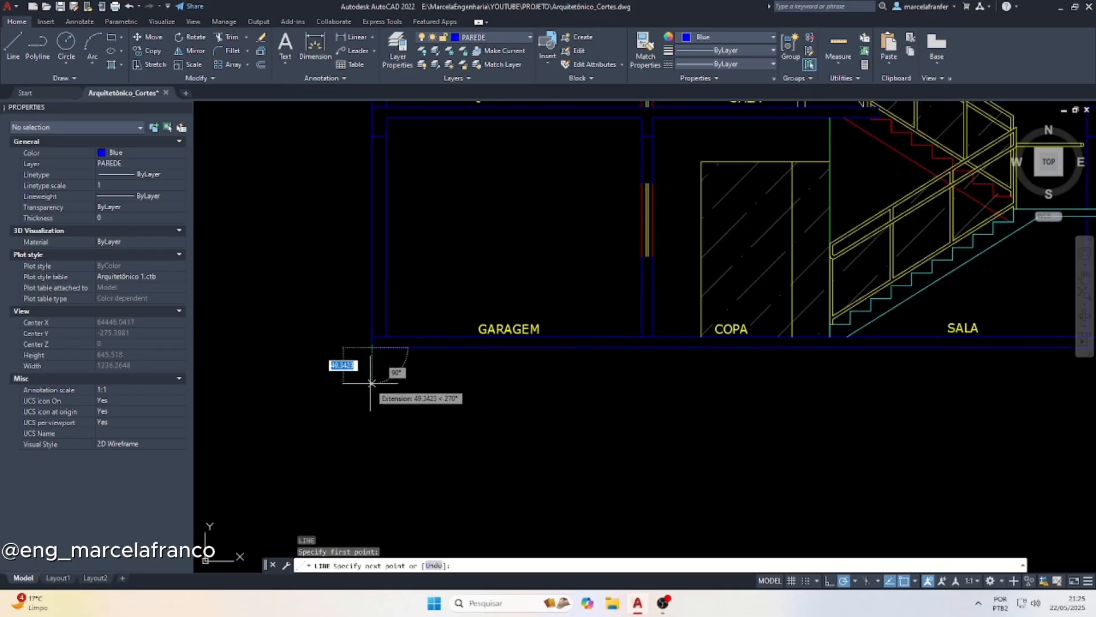
type("40")
key("Return")
key("Escape")
key("Escape")
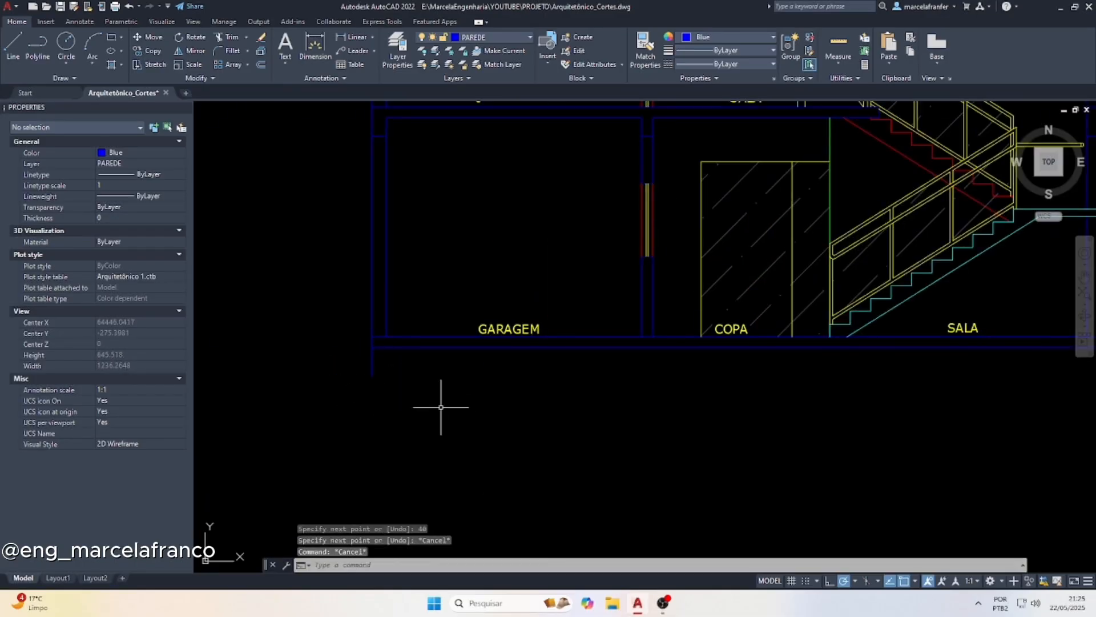
Offset the short vertical line below the garage by 30 towards the inside of the house
key("Return")
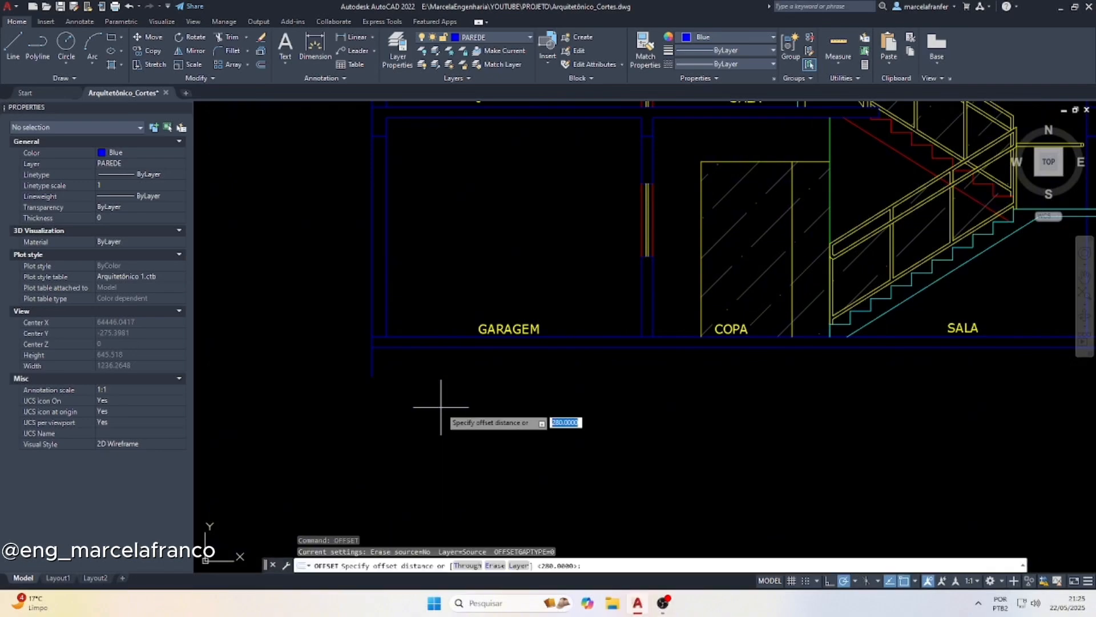
key("Return")
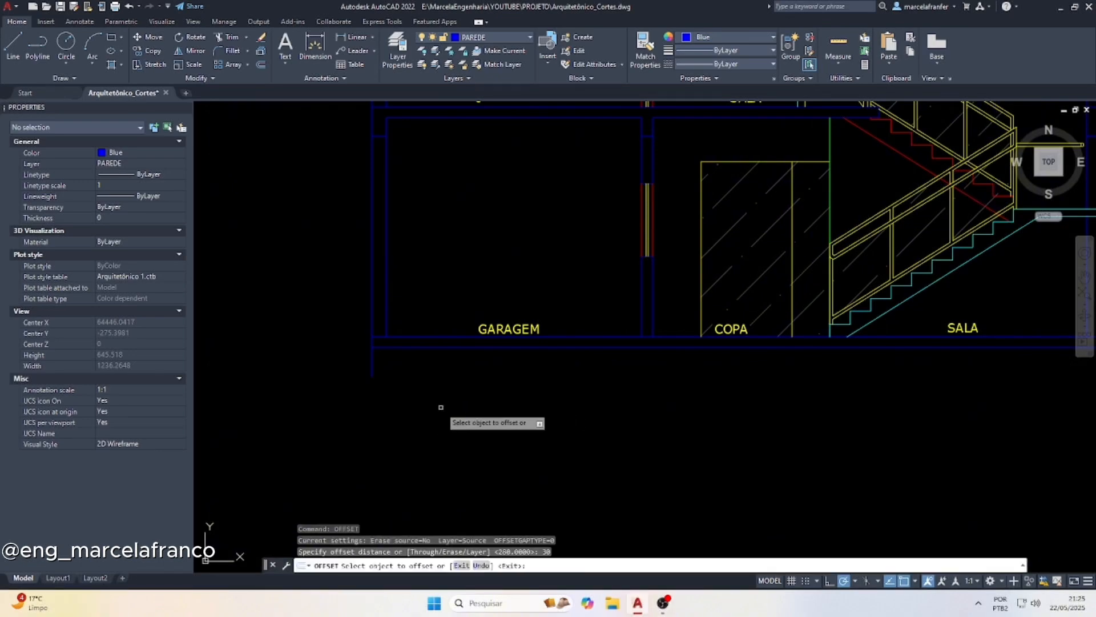
left_click(371, 362)
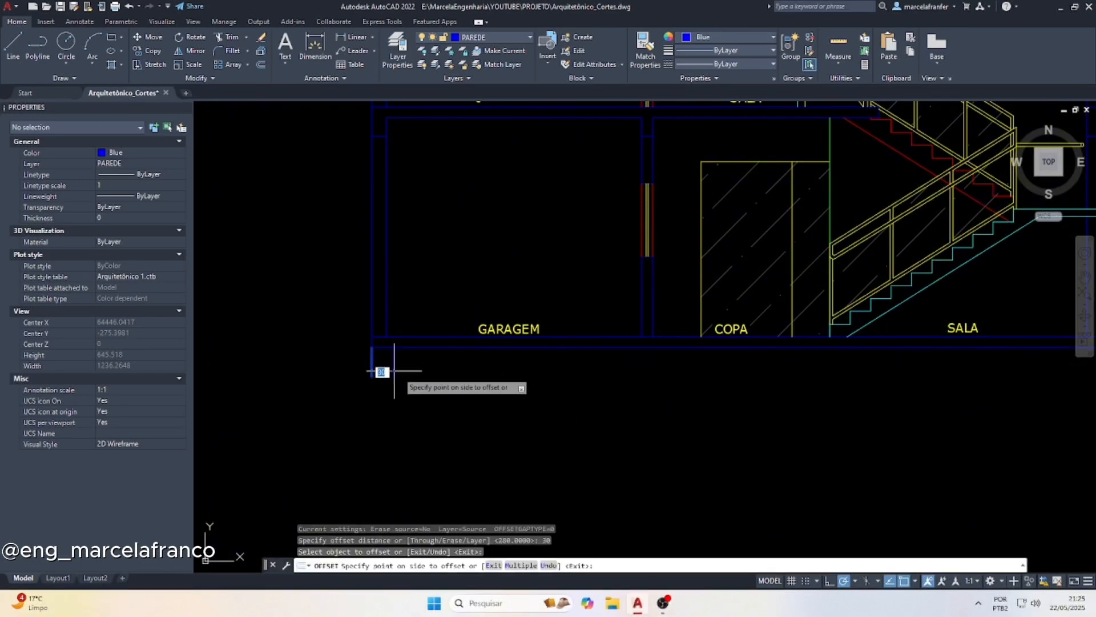
left_click(399, 372)
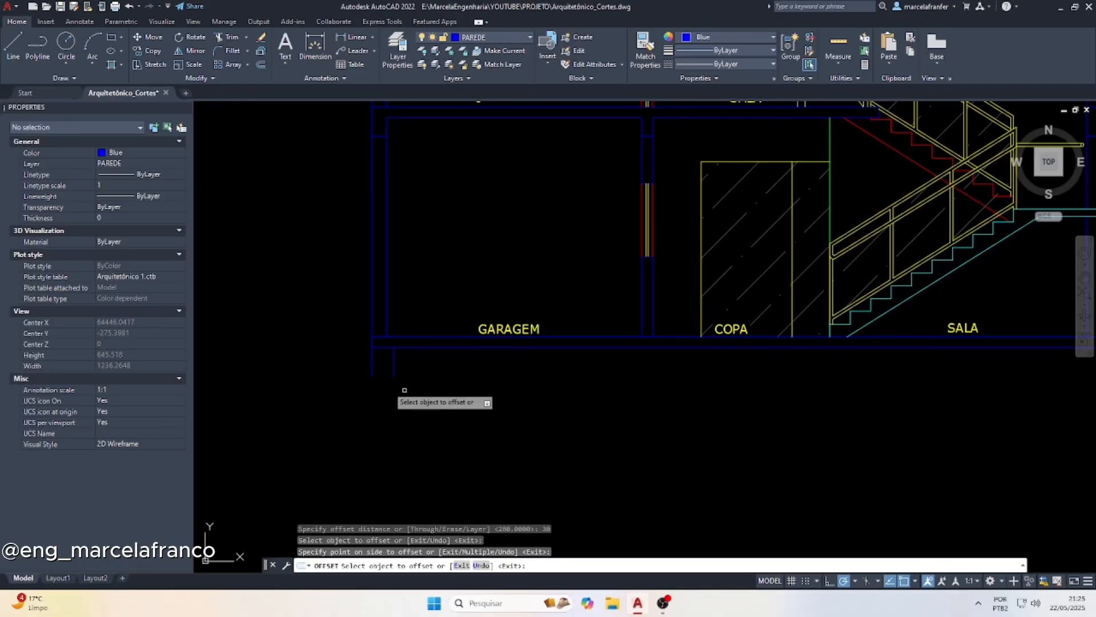
key("Escape")
Close the bottom of the foundation stub with a horizontal line joining the lower ends of its two verticals
scroll(368, 374, "up", 2)
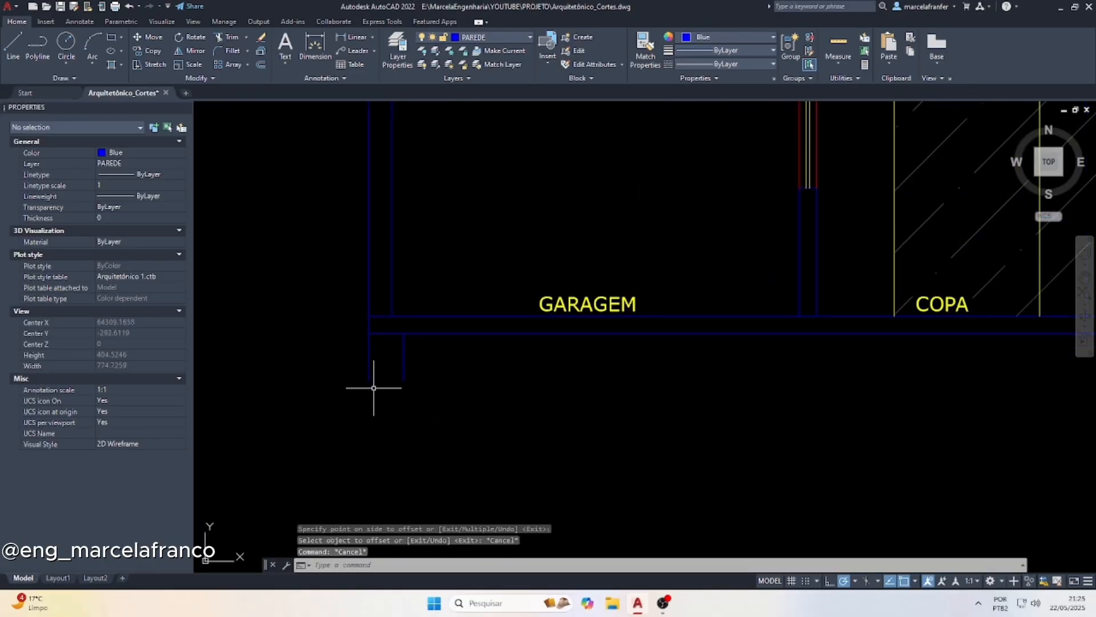
scroll(371, 372, "up", 2)
type("l")
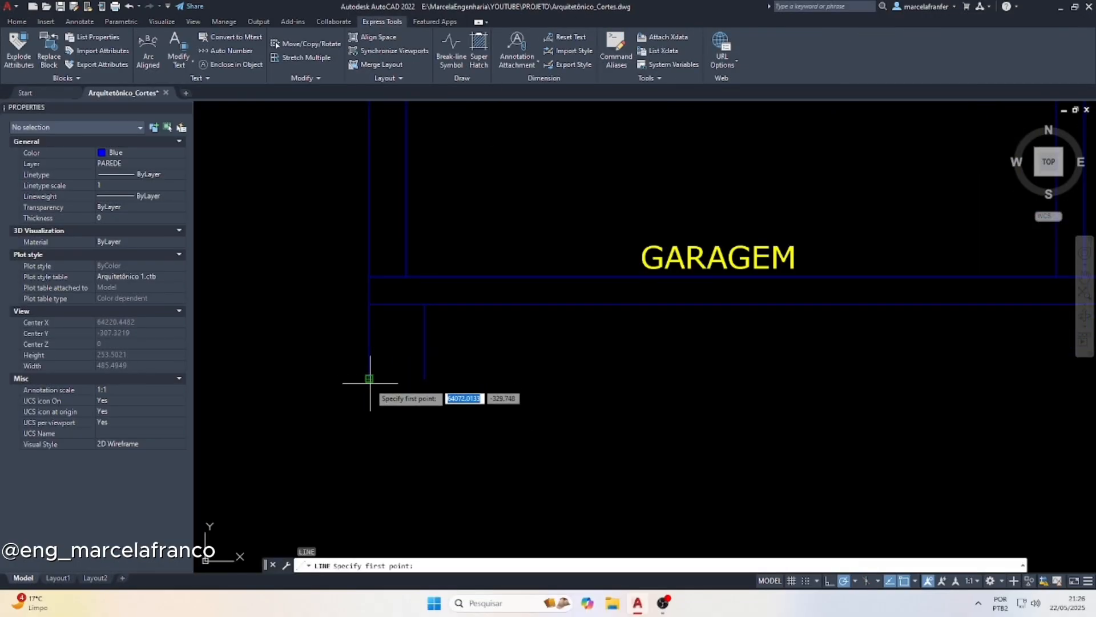
key("Return")
left_click(368, 378)
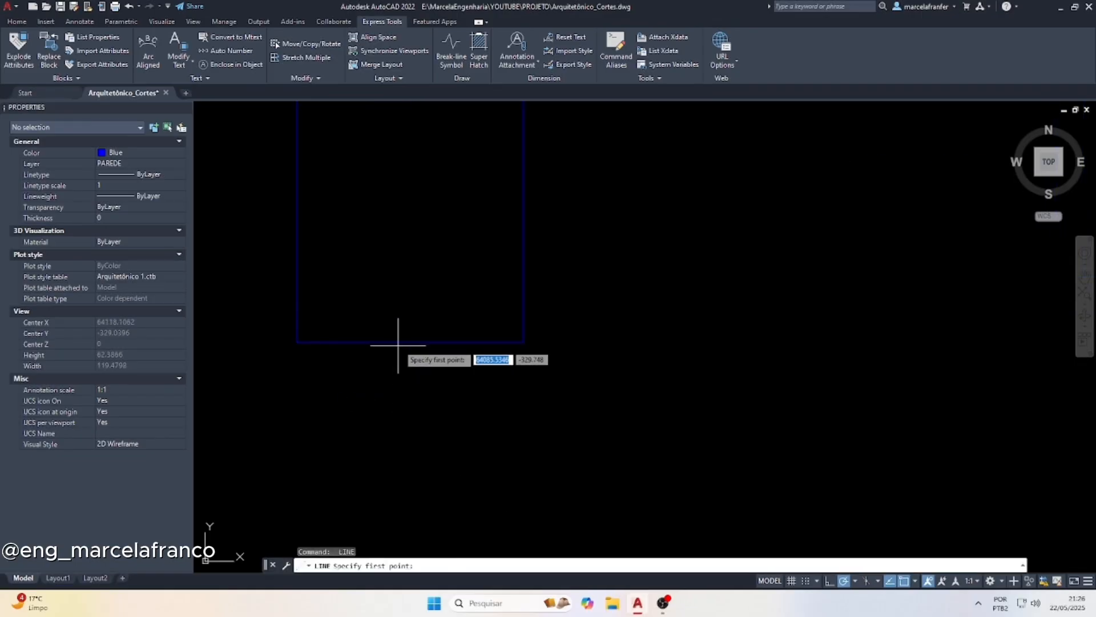
Draw two vertical lines 10 long from the midpoint of the foundation stub's bottom line, one upward and one downward
left_click(410, 342)
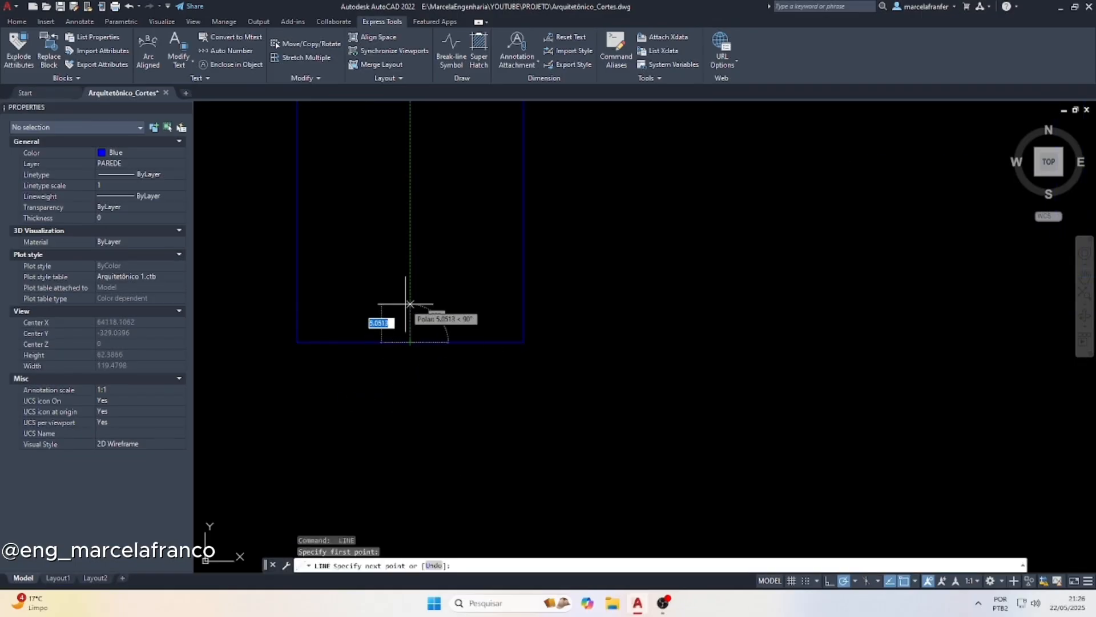
key("Return")
key("Escape")
key("Return")
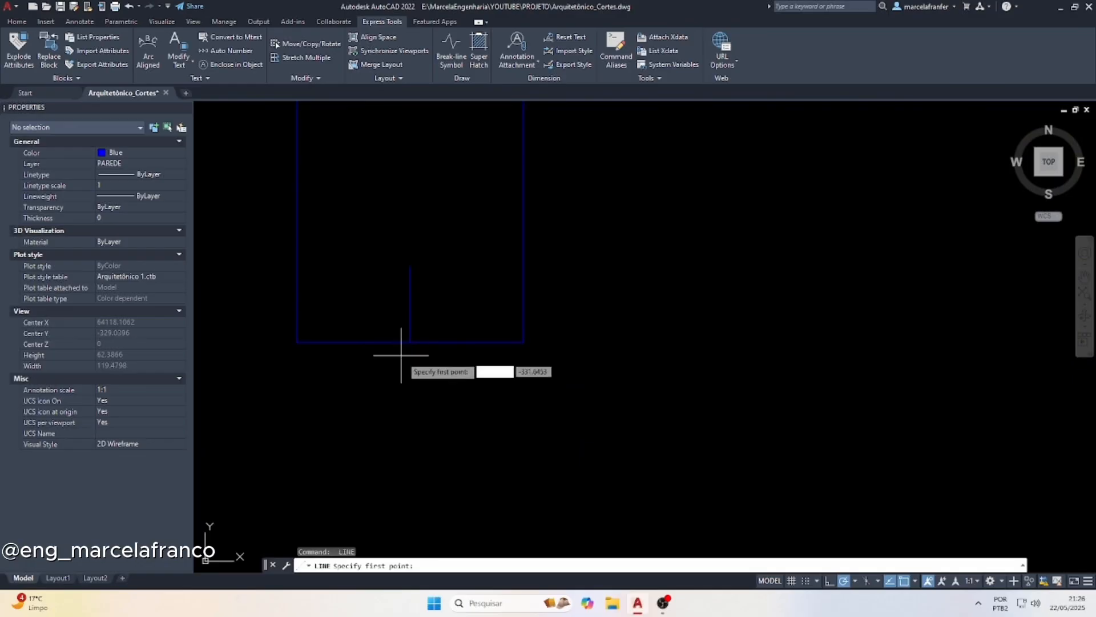
left_click(407, 343)
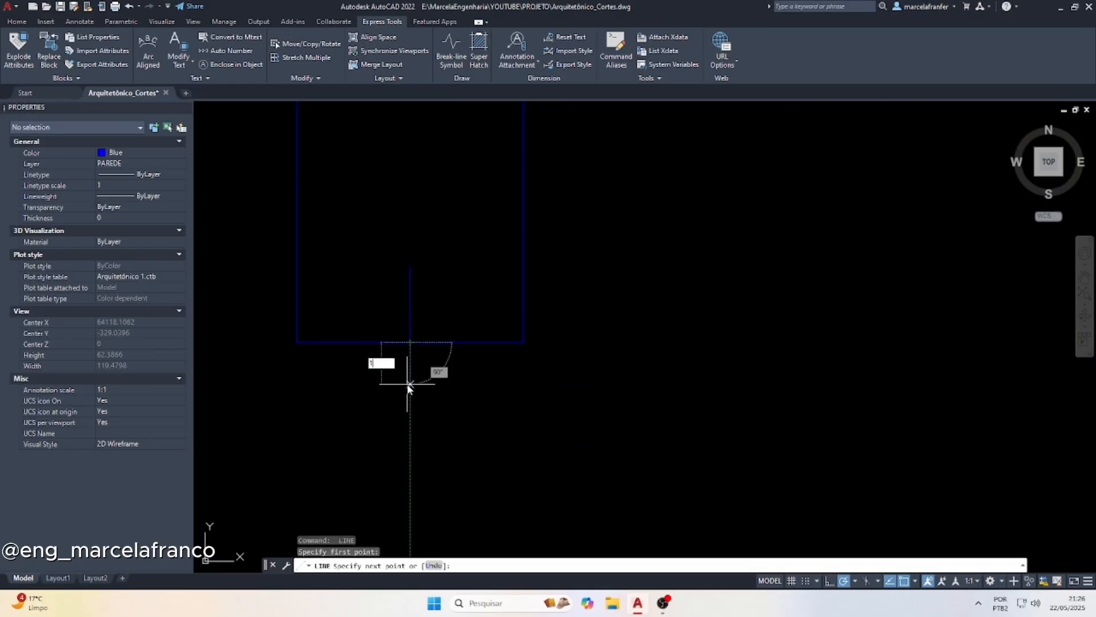
type("10")
key("Return")
key("Escape")
type("c")
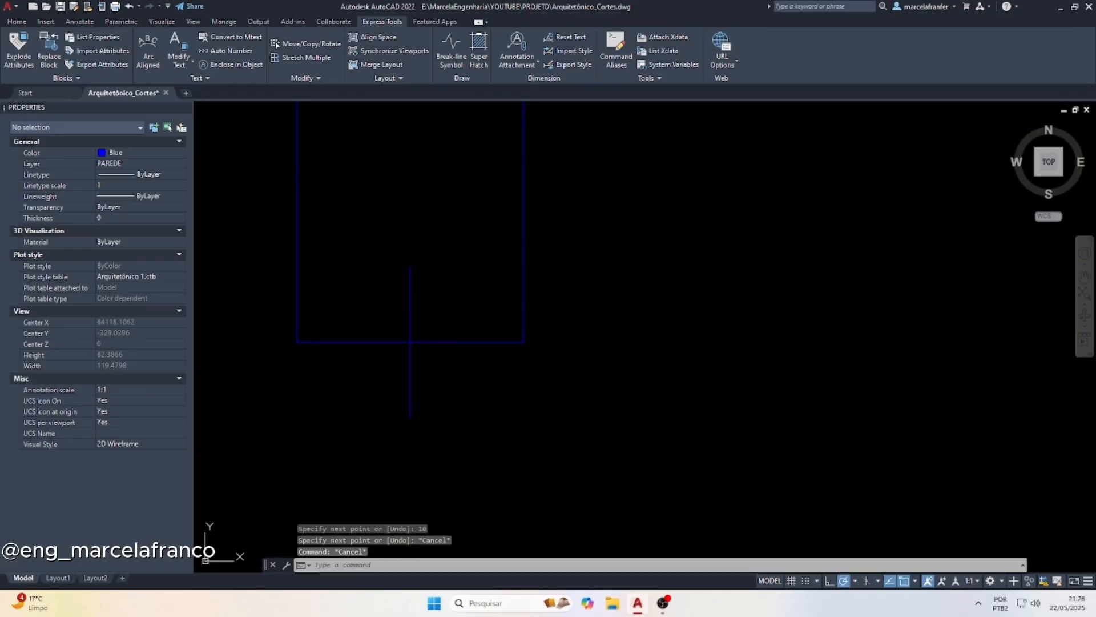
type("o")
Offset the upper short line at the stub's midpoint by 5 to both sides
key("Return")
type("5")
key("Return")
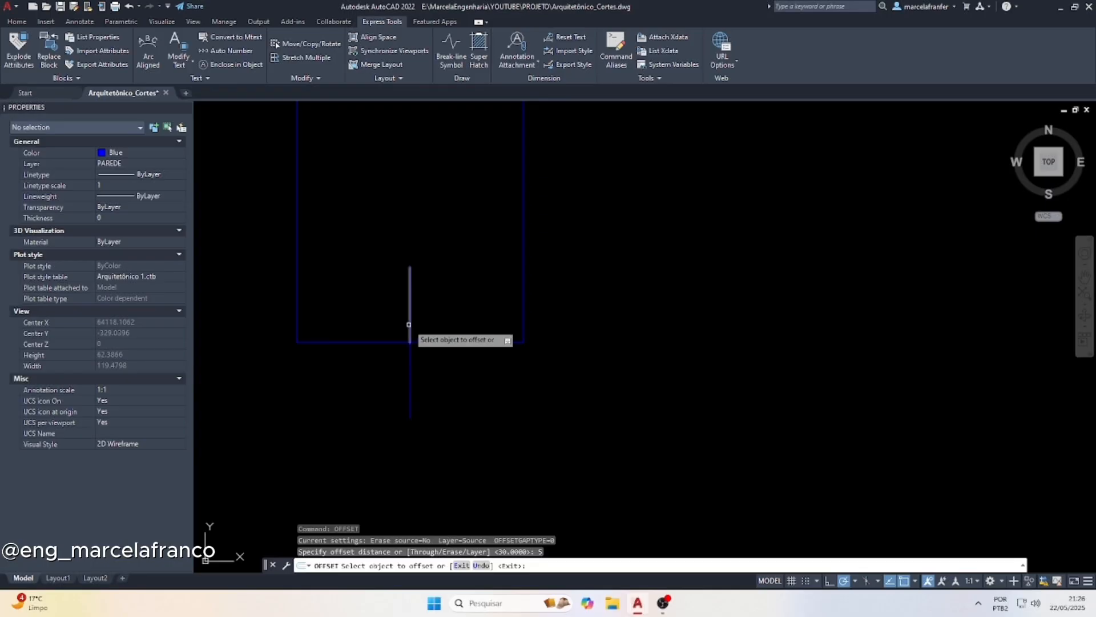
left_click(408, 324)
left_click(399, 318)
left_click(409, 320)
left_click(467, 326)
key("Escape")
Stretch the right offset line's upper end to the centre line's bottom and the left one's to its top, forming a zigzag
left_click(473, 303)
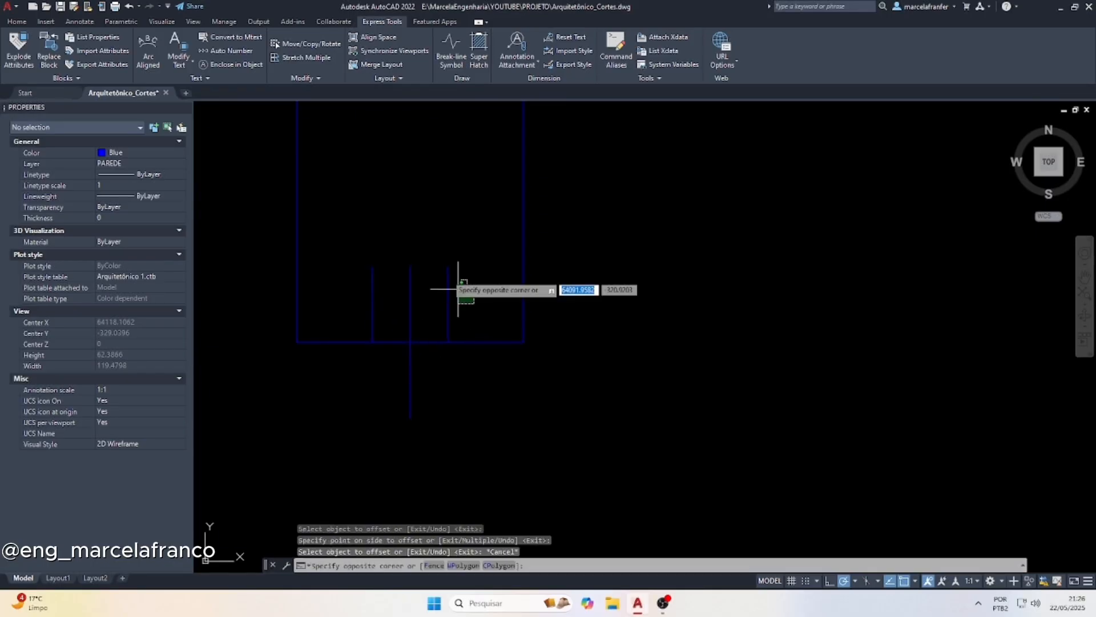
left_click(445, 259)
left_click(452, 264)
left_click(457, 276)
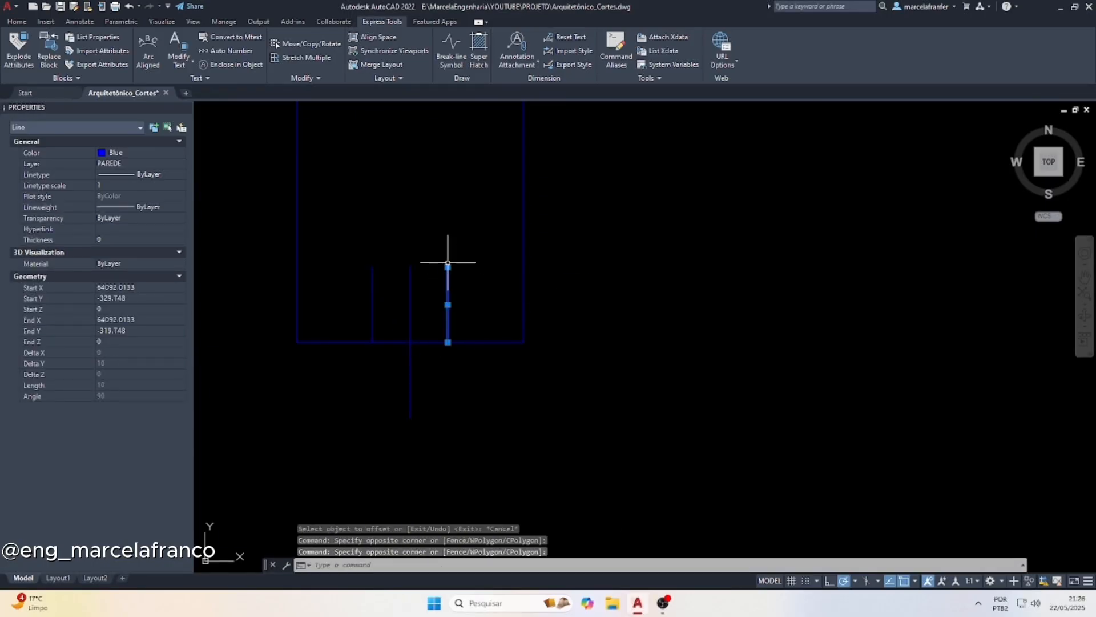
left_click(448, 265)
left_click(410, 418)
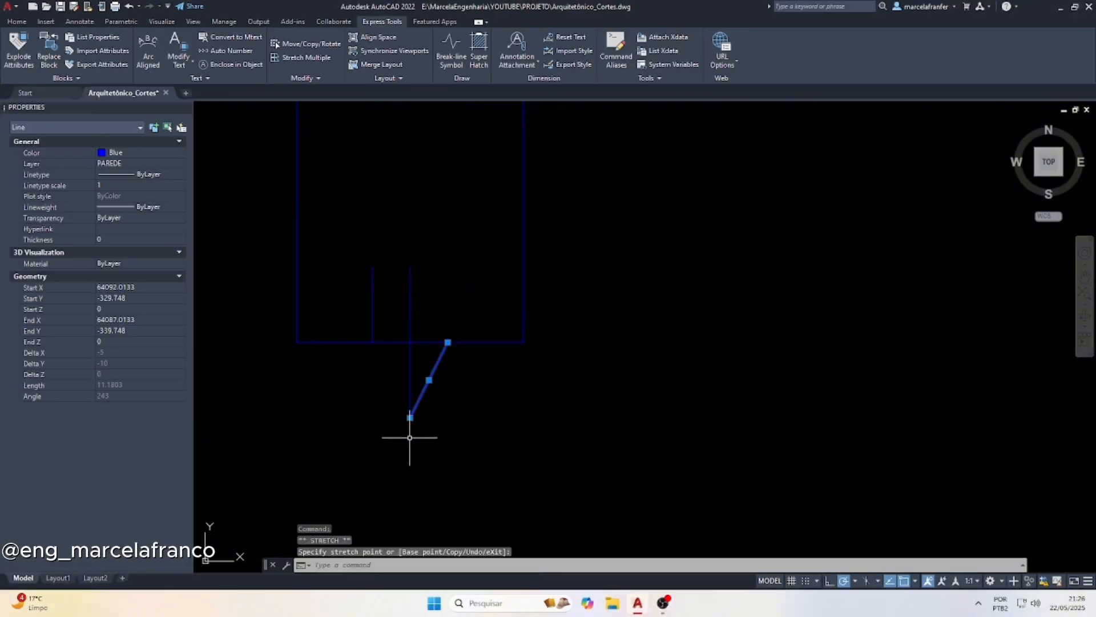
key("Escape")
left_click(386, 325)
left_click(357, 265)
left_click(372, 267)
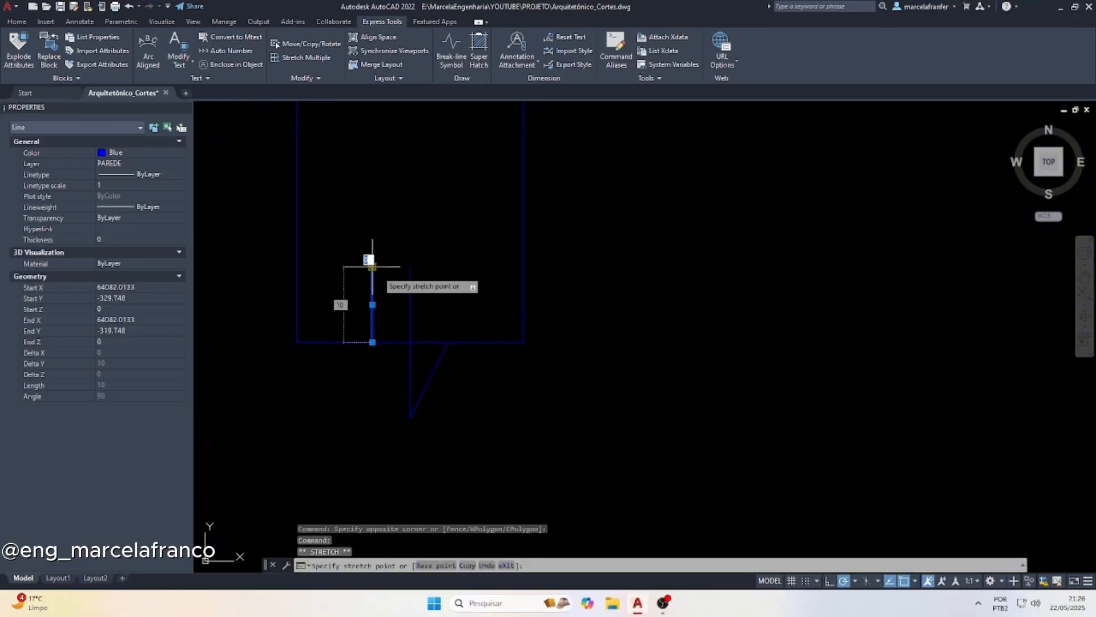
key("Escape")
key("Escape")
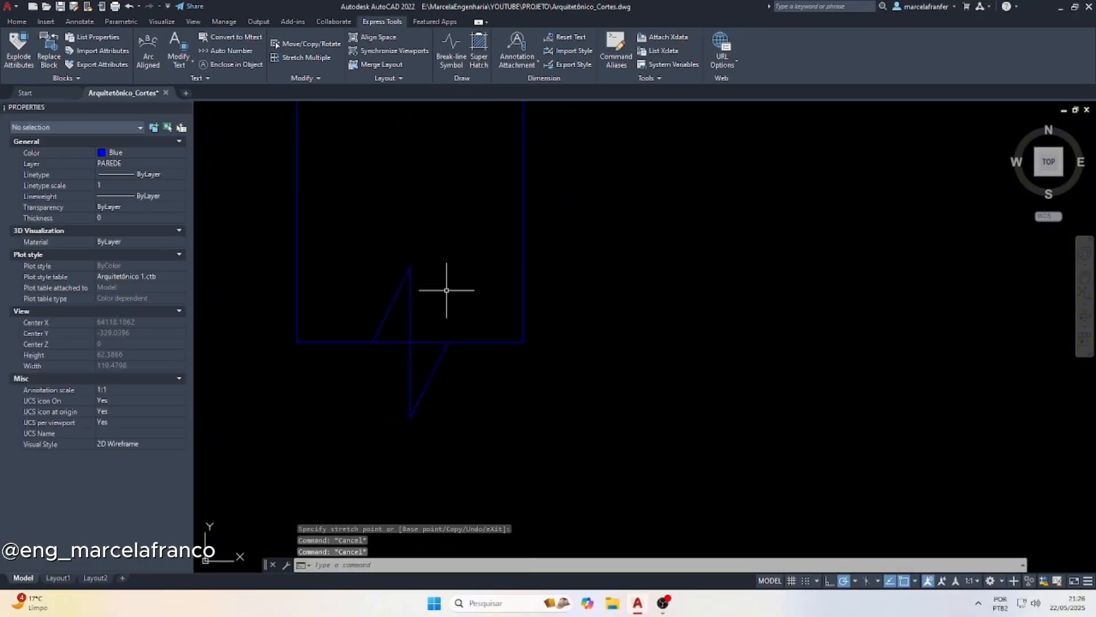
Trim the foundation stub's bottom line between the zigzag's diagonals to finish the break symbol
type("tr")
key("Return")
left_click(394, 339)
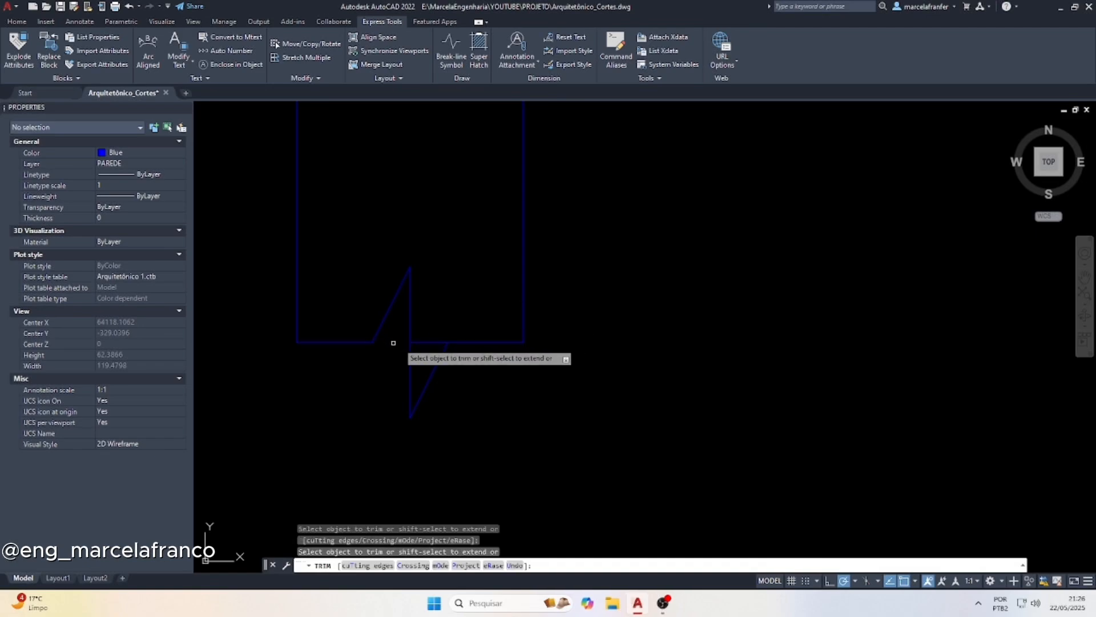
left_click(422, 348)
scroll(401, 374, "down", 4)
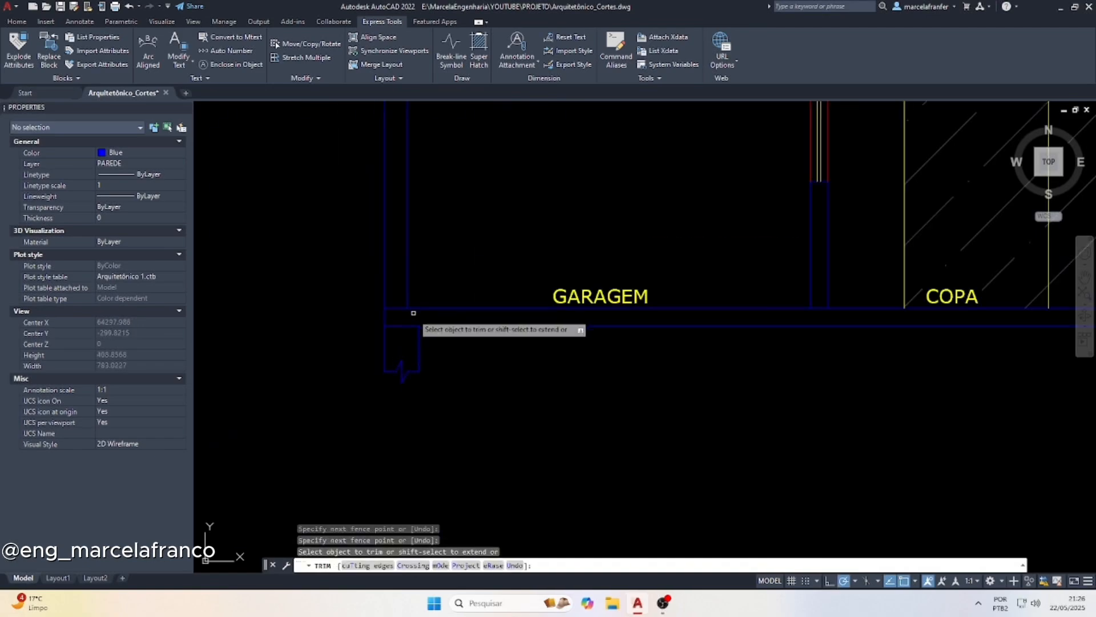
scroll(406, 326, "down", 3)
key("Escape")
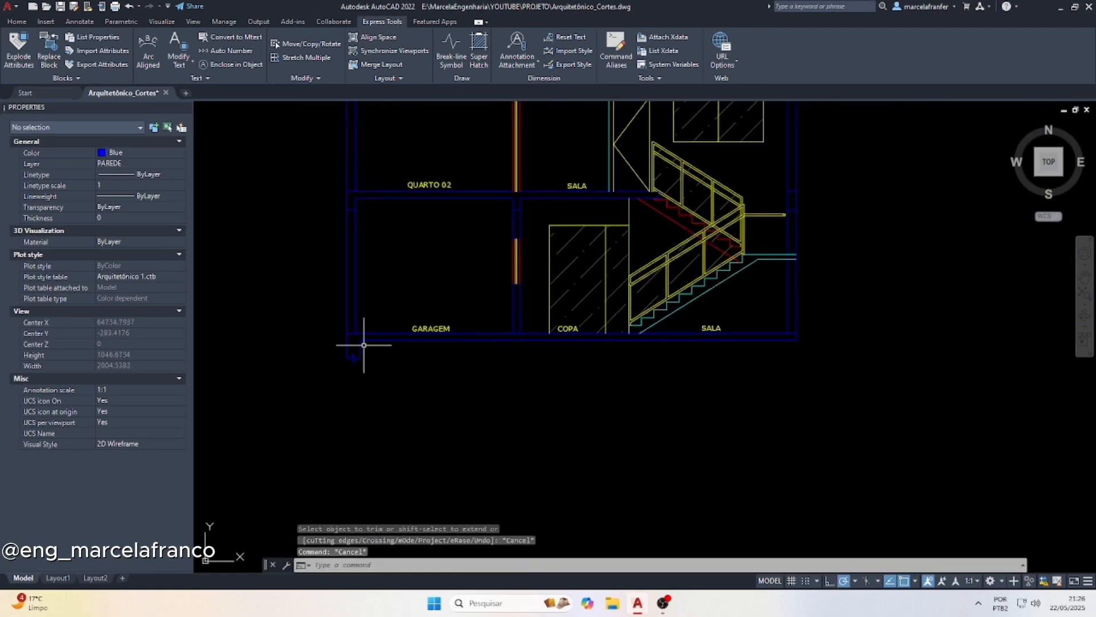
Copy the foundation stub with its break symbol to the far right end of the ground slab, aligned with the slab's underside
scroll(396, 350, "down", 2)
scroll(372, 358, "up", 5)
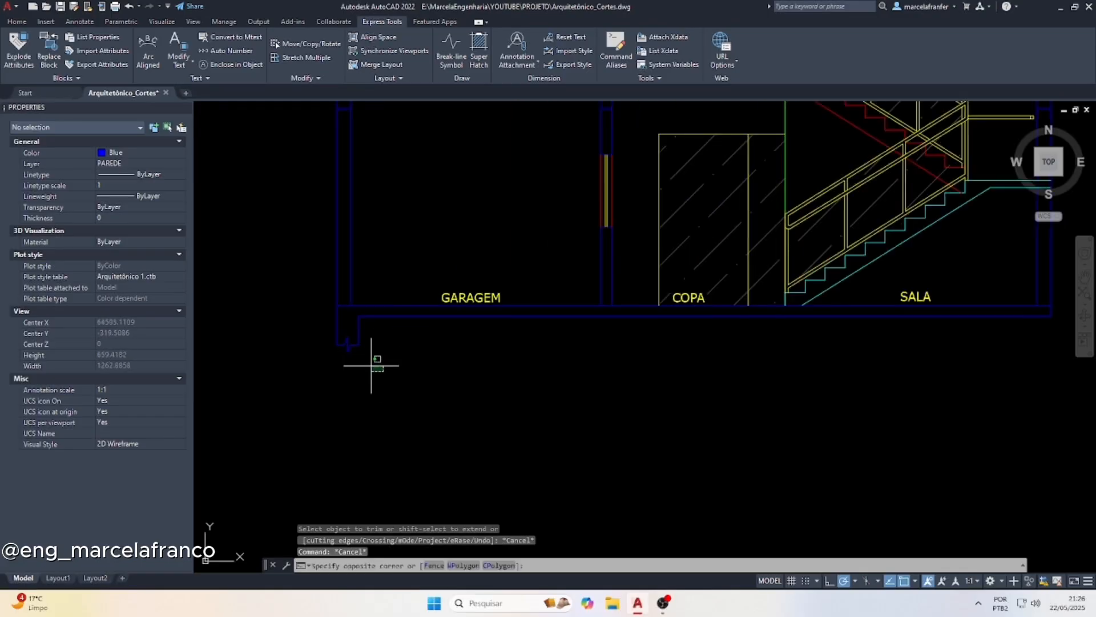
left_click_drag(375, 360, 309, 339)
type("p")
key("Return")
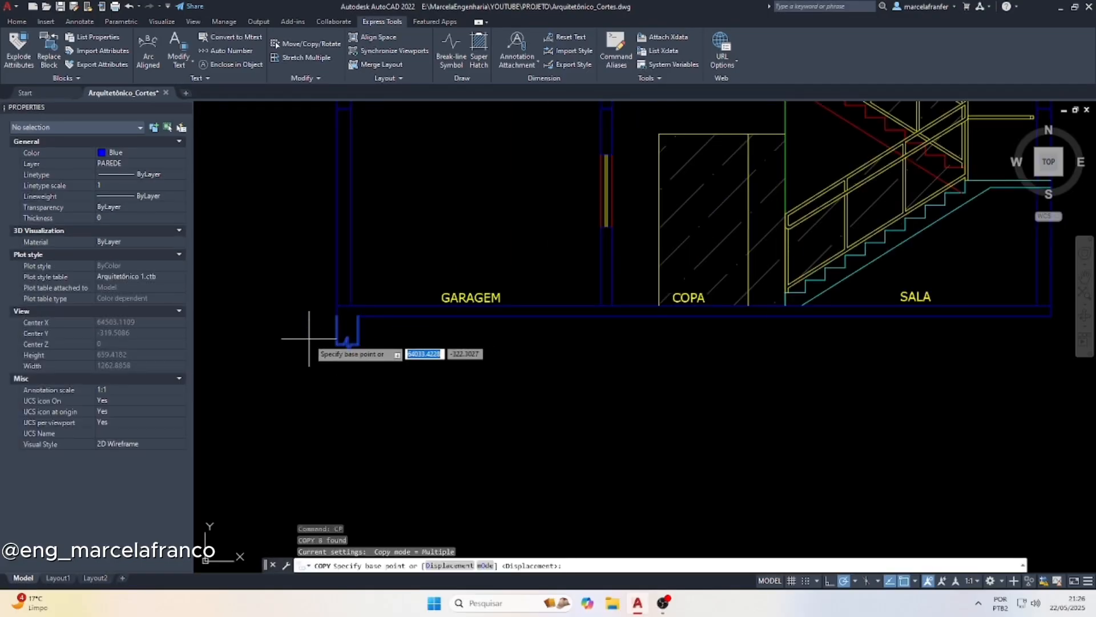
left_click(358, 315)
scroll(685, 379, "down", 3)
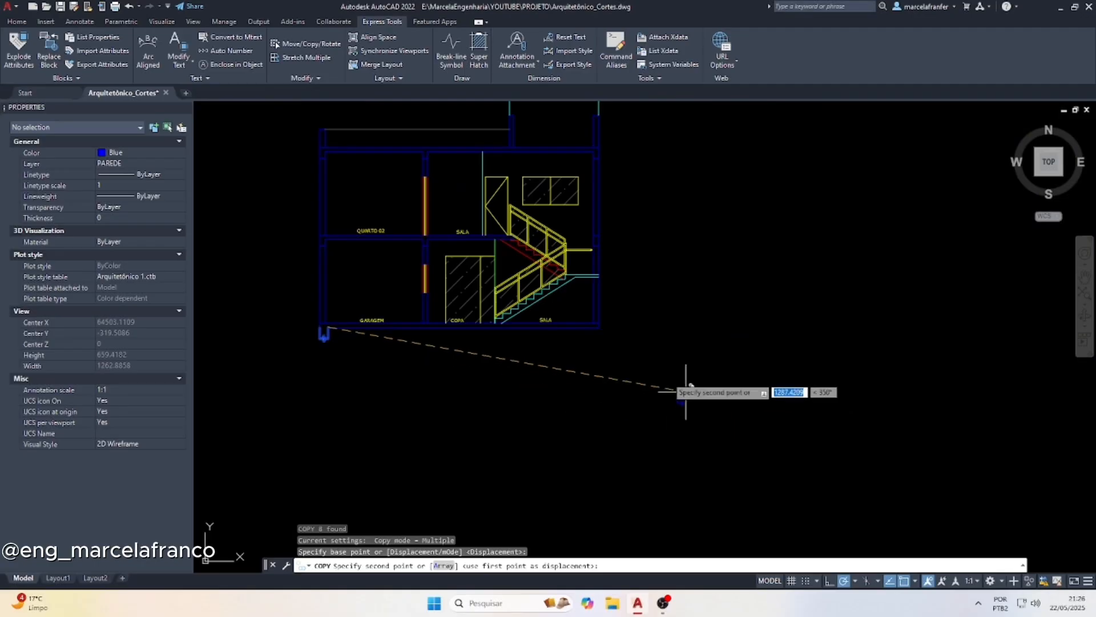
scroll(587, 314, "up", 5)
left_click(587, 299)
Place another copy of the foundation stub beneath the wall between GARAGEM and COPA
scroll(588, 300, "down", 6)
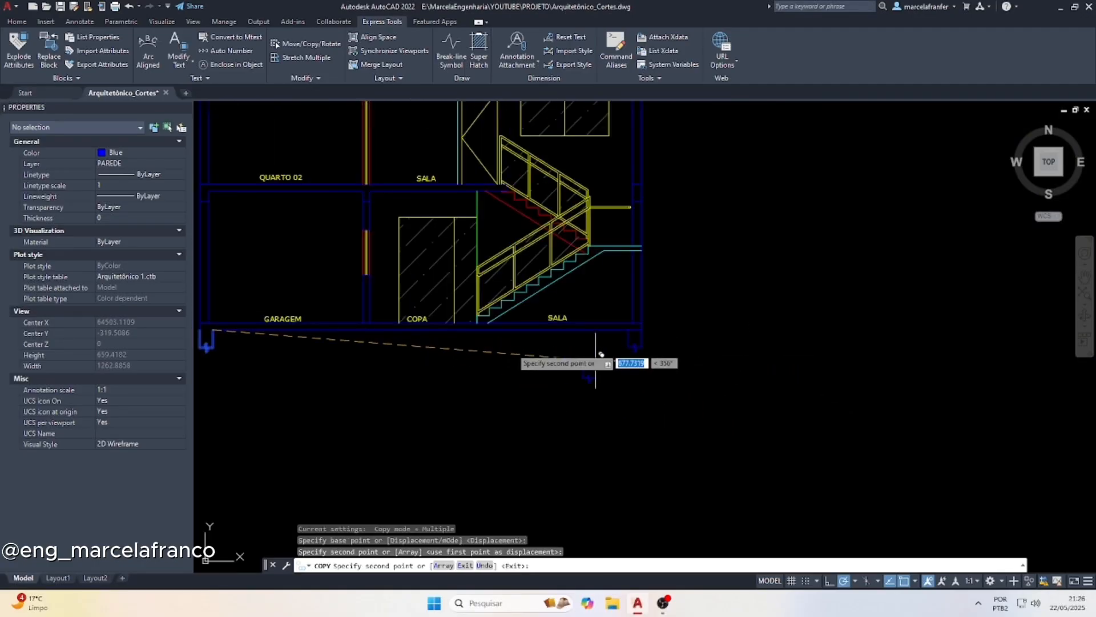
scroll(345, 342, "up", 5)
scroll(441, 299, "down", 3)
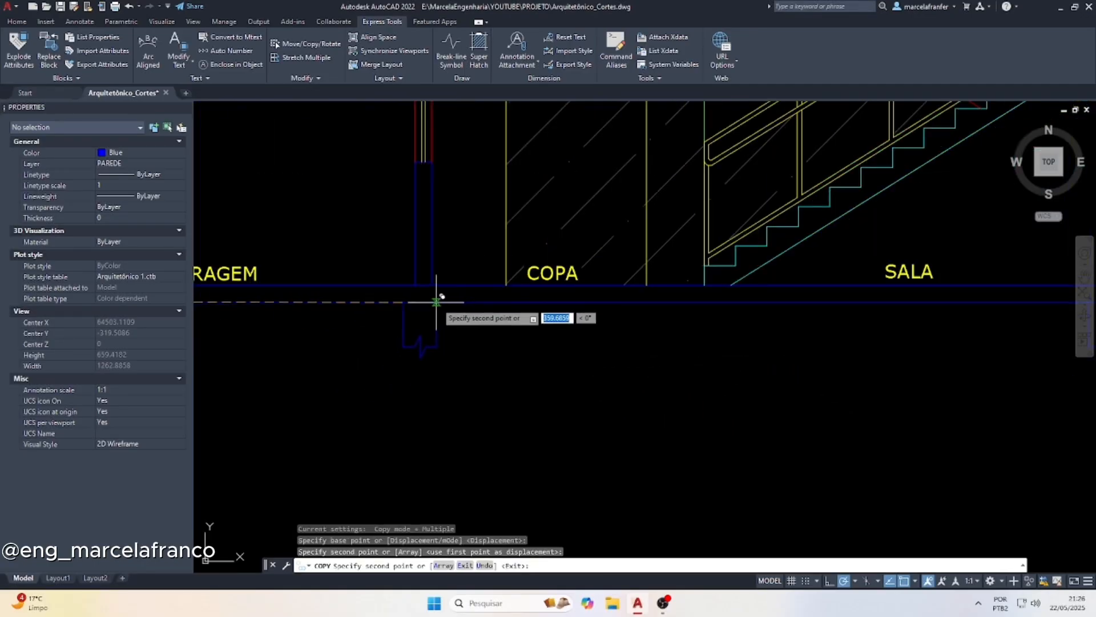
scroll(440, 299, "up", 5)
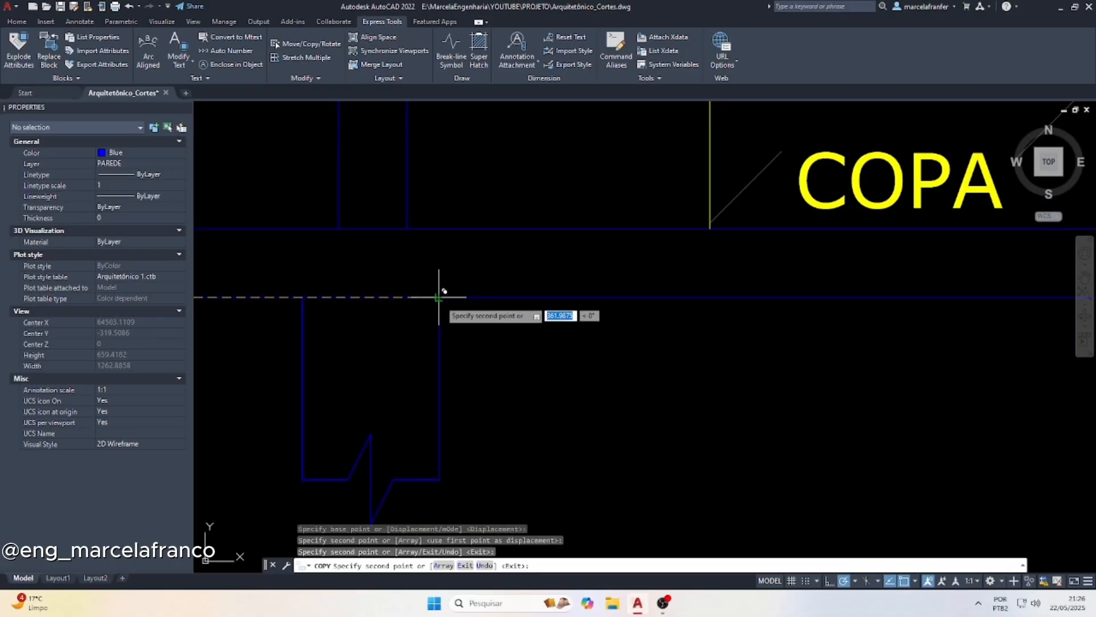
key("Escape")
key("Escape")
Trim the ground slab's underside line where it crosses the middle and right foundation stubs
type("tr")
key("space")
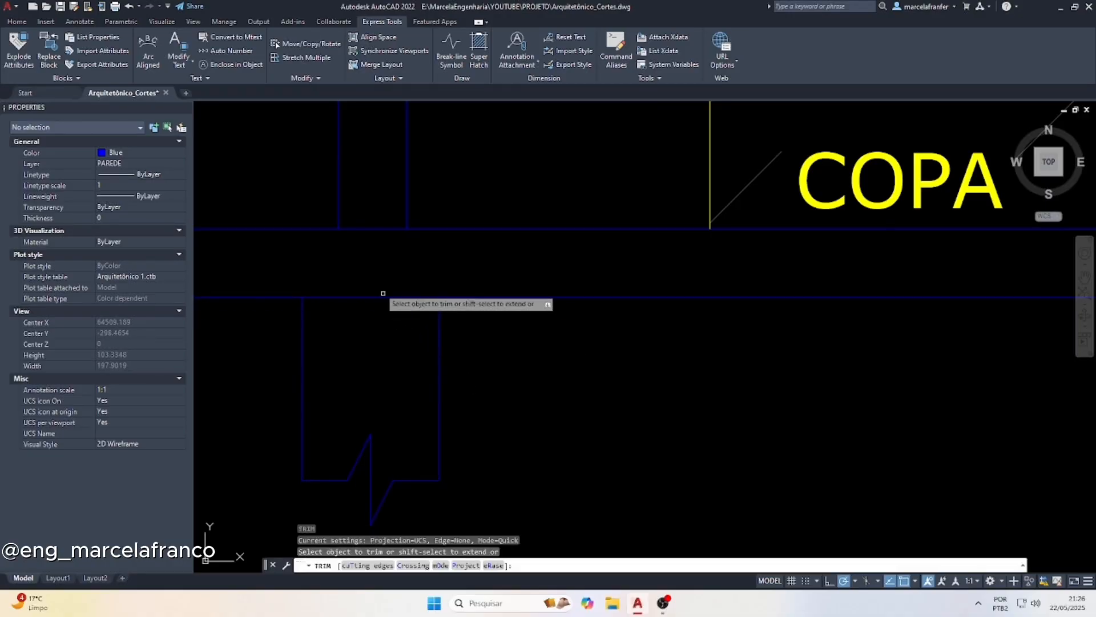
left_click_drag(381, 292, 362, 338)
scroll(403, 316, "down", 5)
scroll(403, 316, "down", 5)
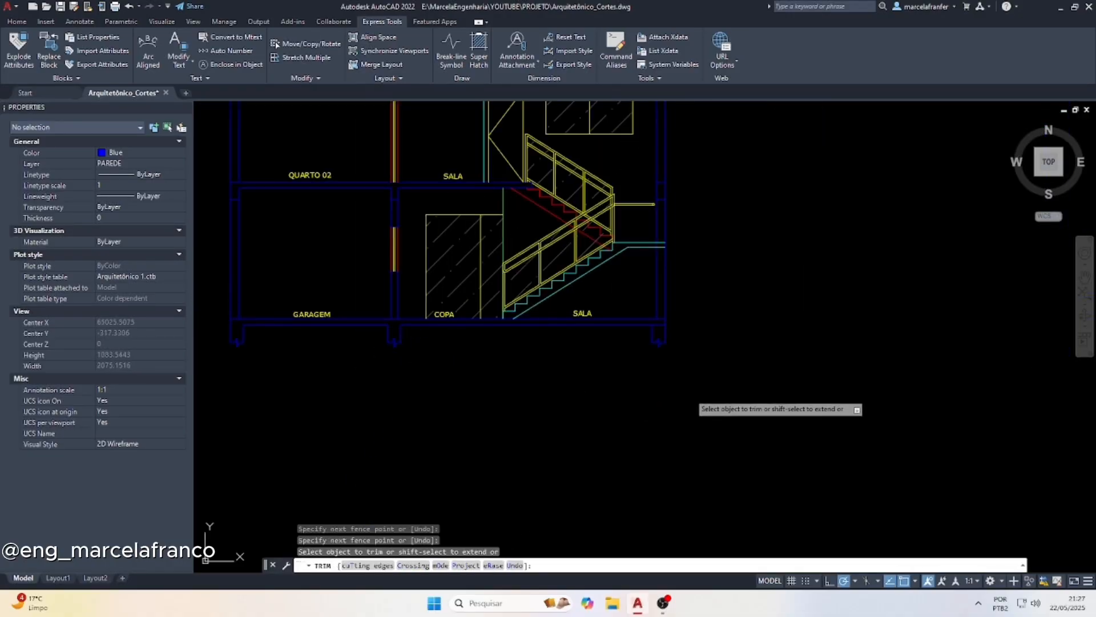
scroll(665, 337, "up", 5)
left_click(644, 305)
Hatch the three slabs with their beams and foundation stubs, and the separate beam in the right wall, using AR-CONC at scale 0.1
type("ha")
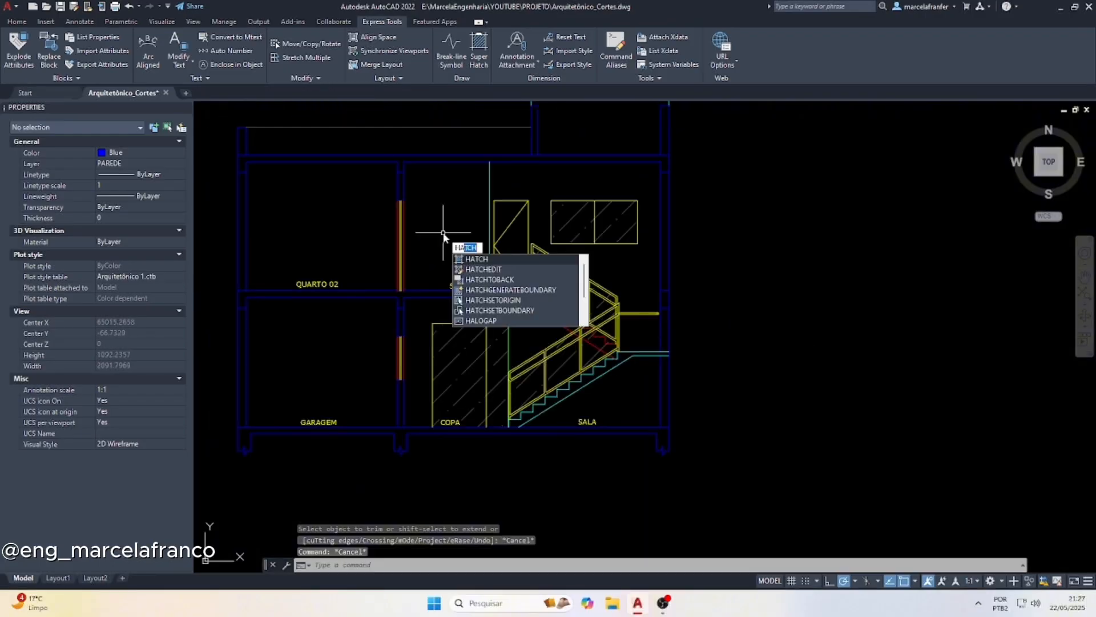
key("space")
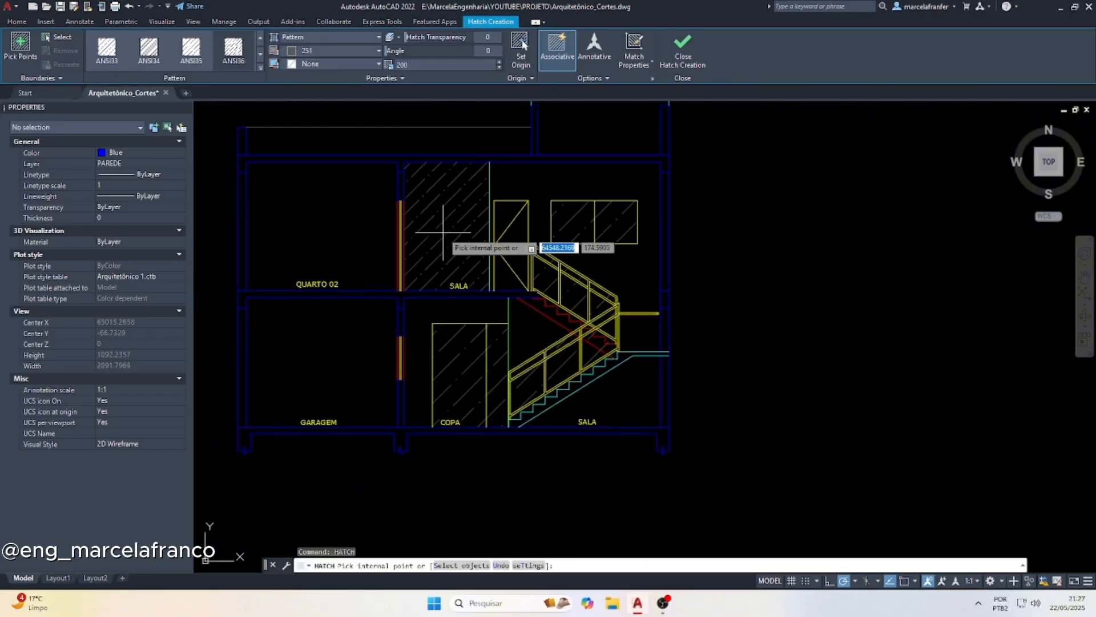
left_click(260, 69)
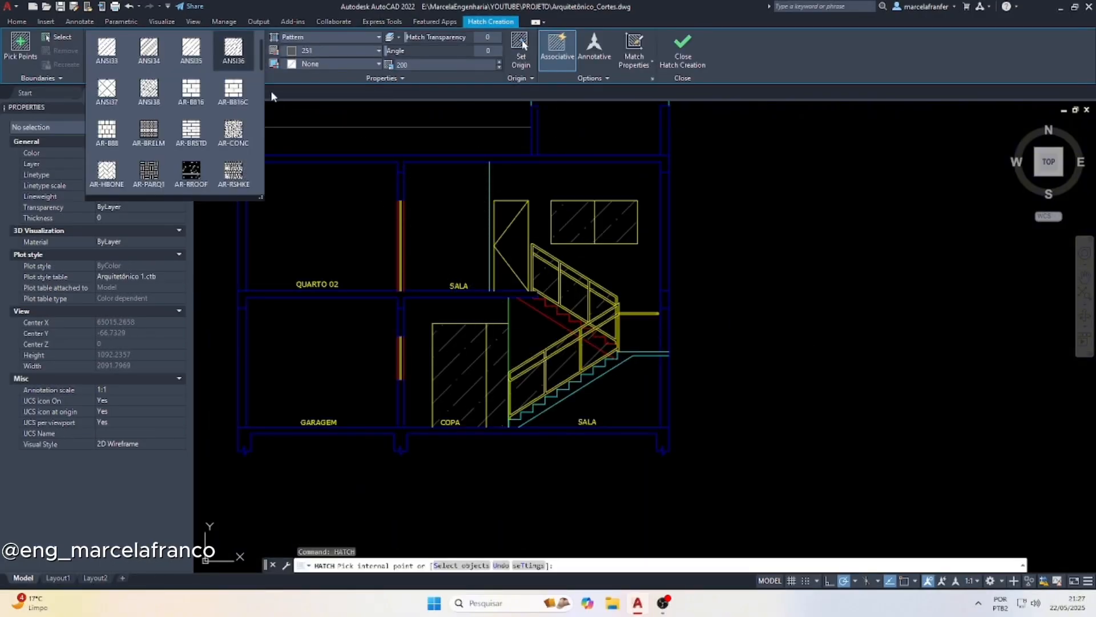
left_click(235, 131)
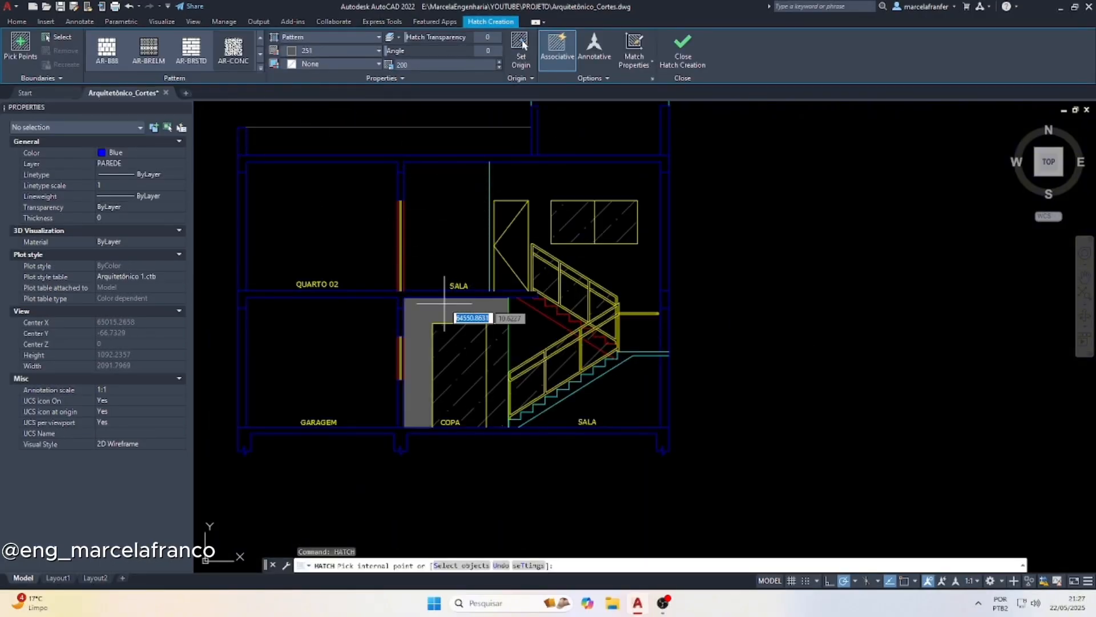
left_click(417, 64)
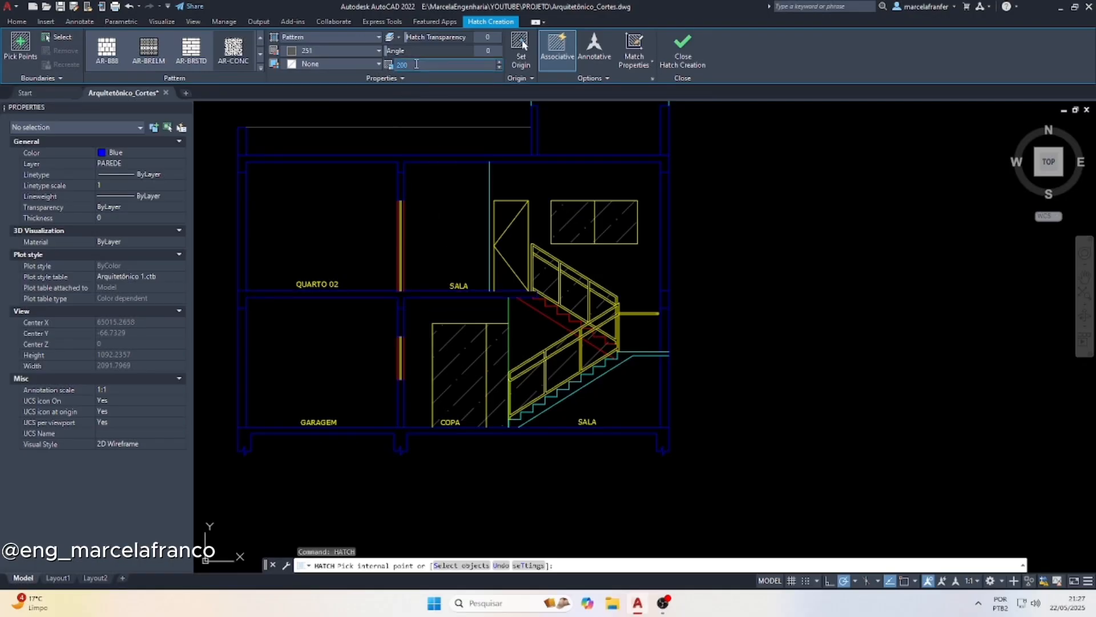
type("0.1")
left_click(401, 159)
left_click(400, 294)
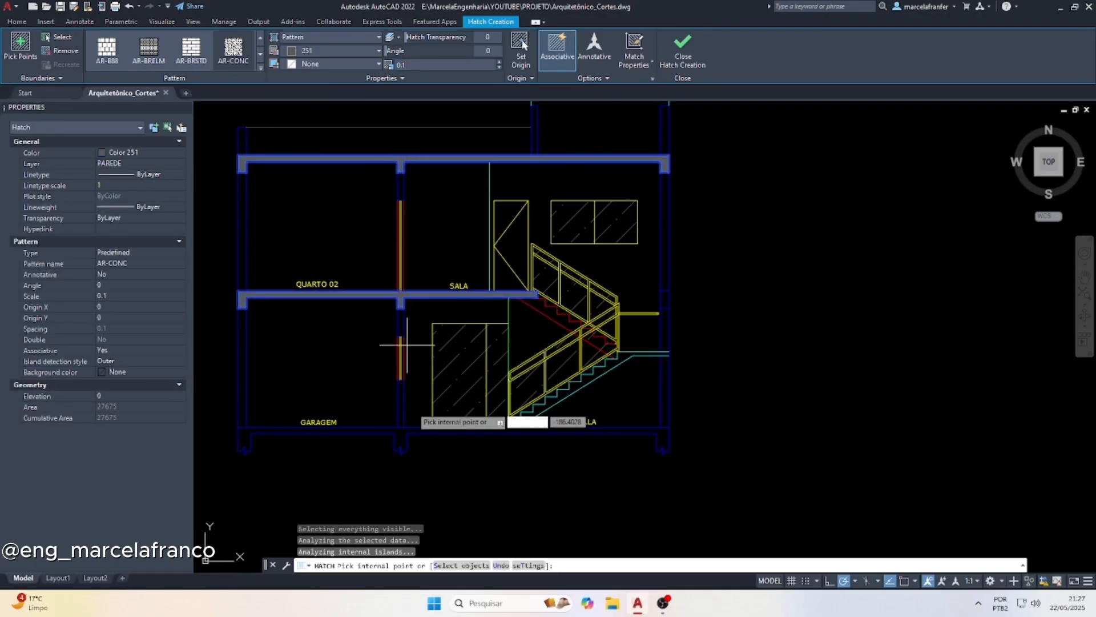
left_click(400, 436)
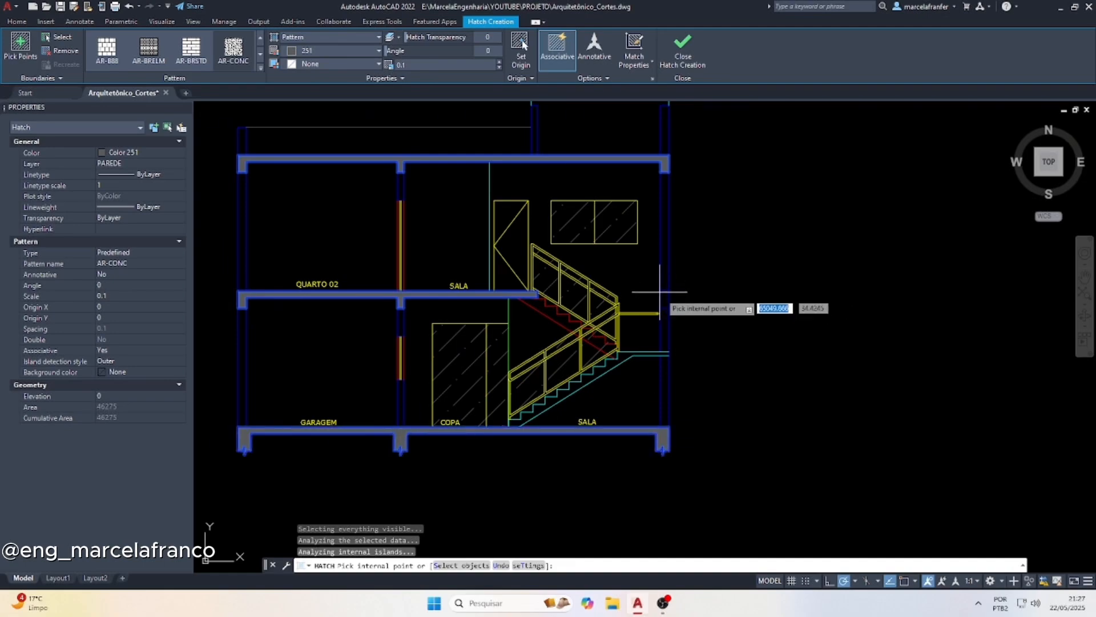
left_click(665, 298)
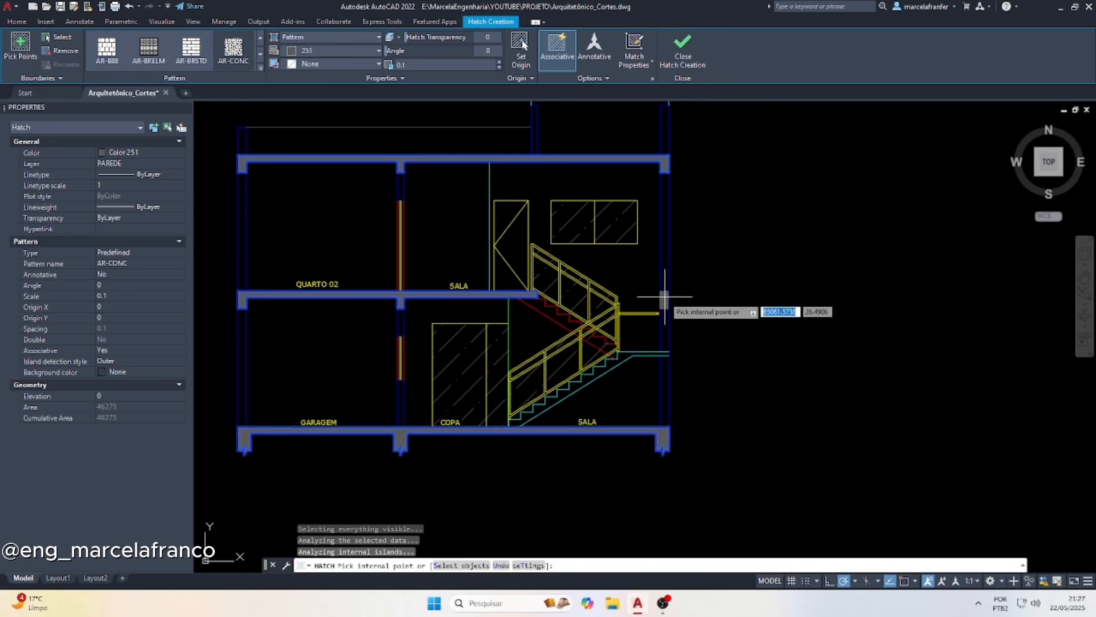
key("Escape")
key("Escape")
Try scales 500, 100 and 1 on the concrete hatch and settle on scale 5
left_click(410, 160)
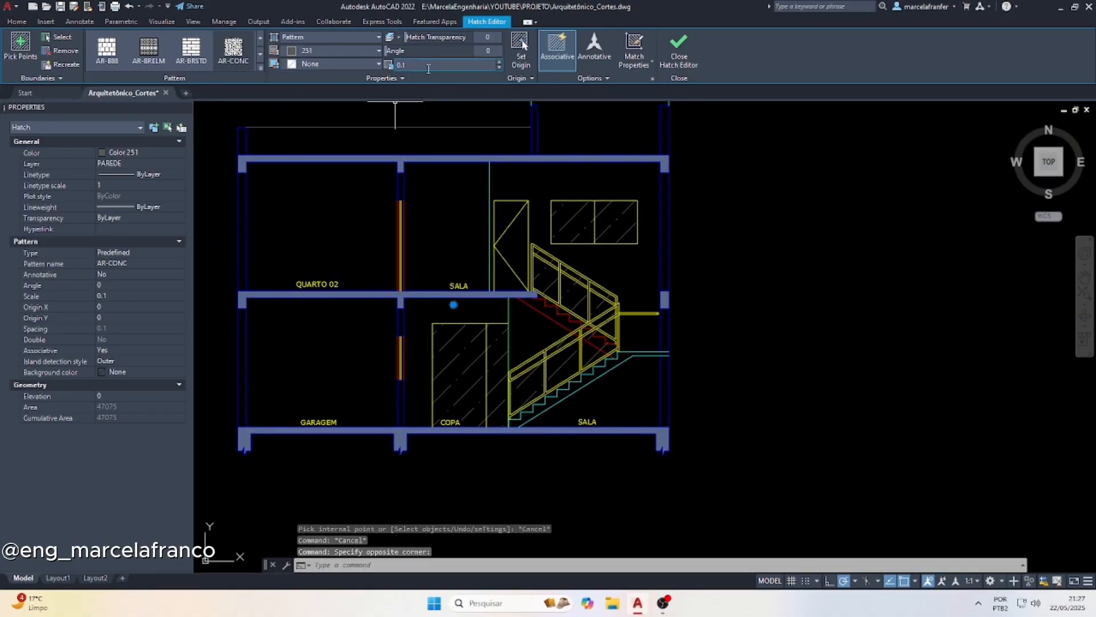
left_click(428, 68)
type("500")
key("Return")
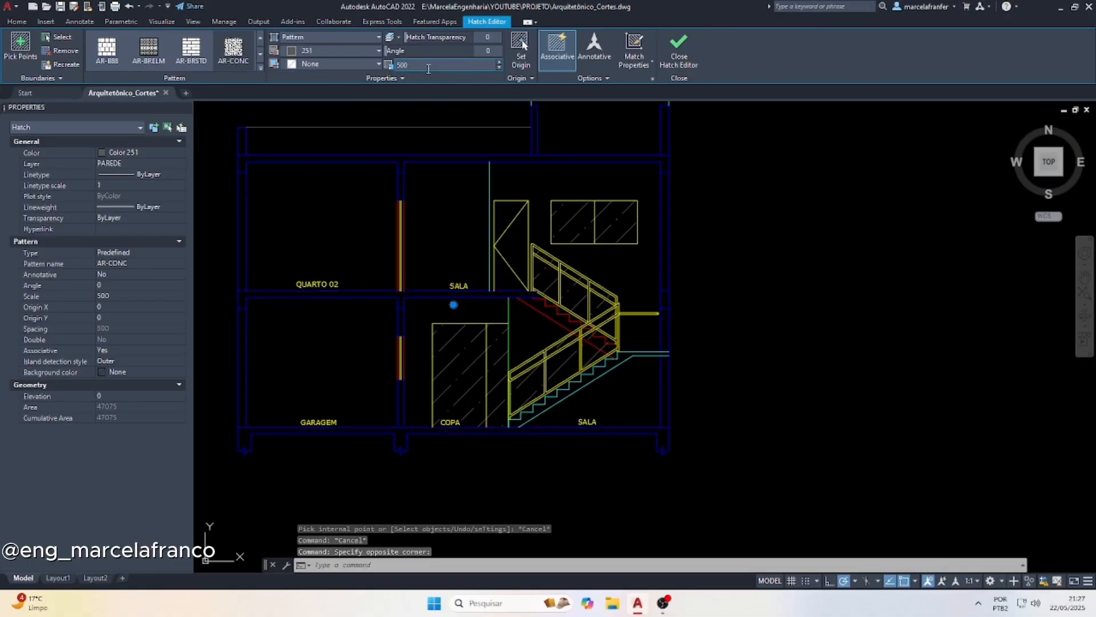
type("100")
key("Return")
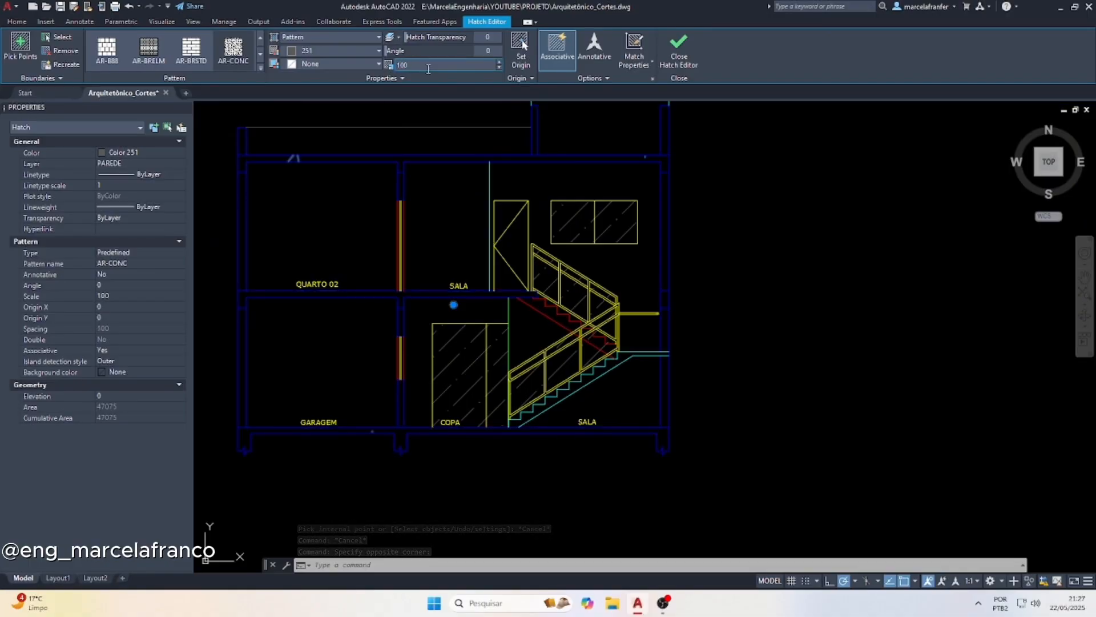
type("5")
key("Return")
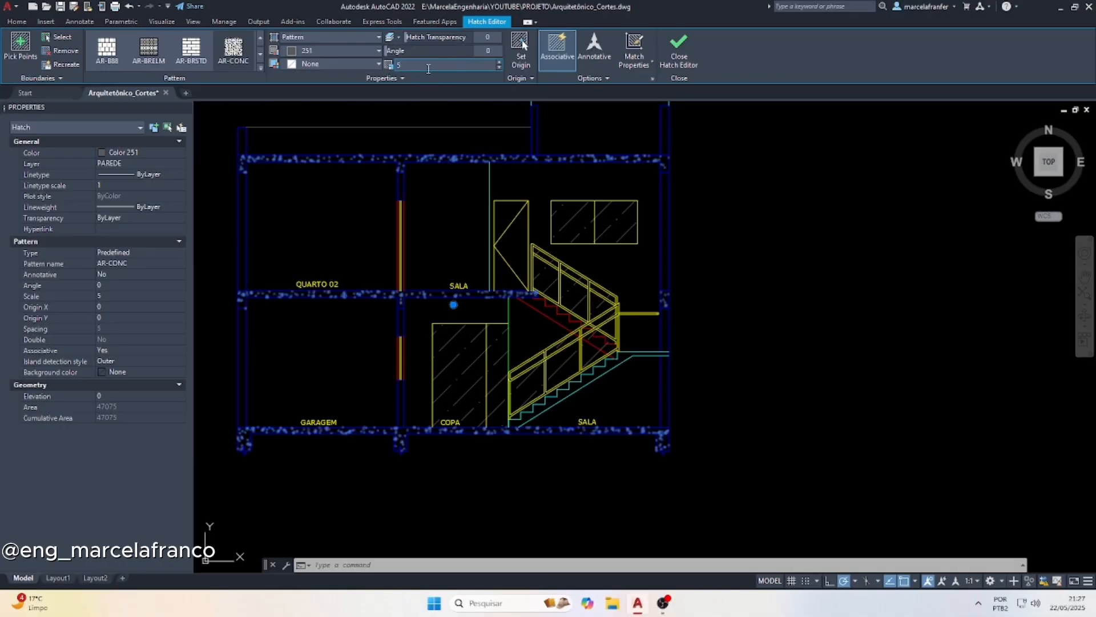
type("1")
key("Return")
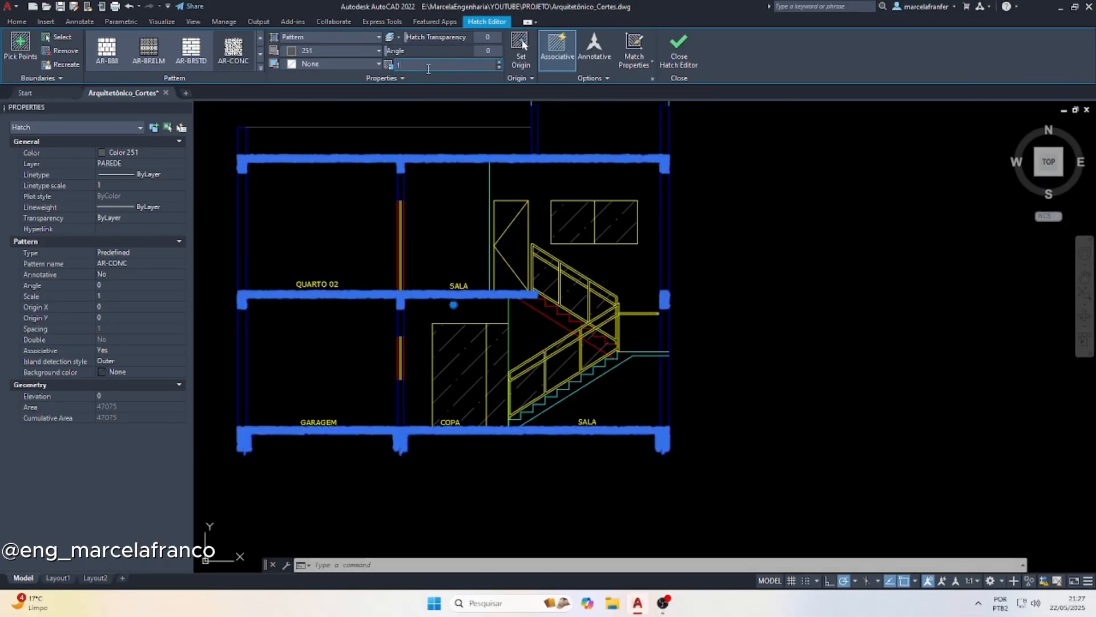
key("Escape")
key("Escape")
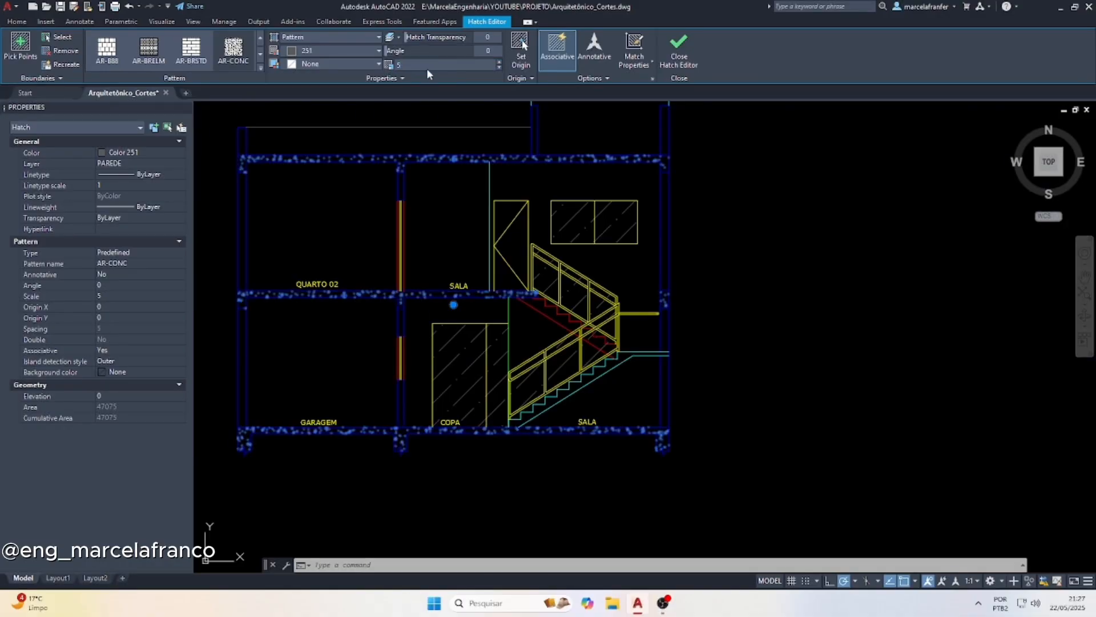
Draw a polyline from the ground slab's upper left corner a short way outward, down past the stubs and horizontally beyond the building's right side
scroll(392, 164, "up", 3)
scroll(402, 167, "down", 5)
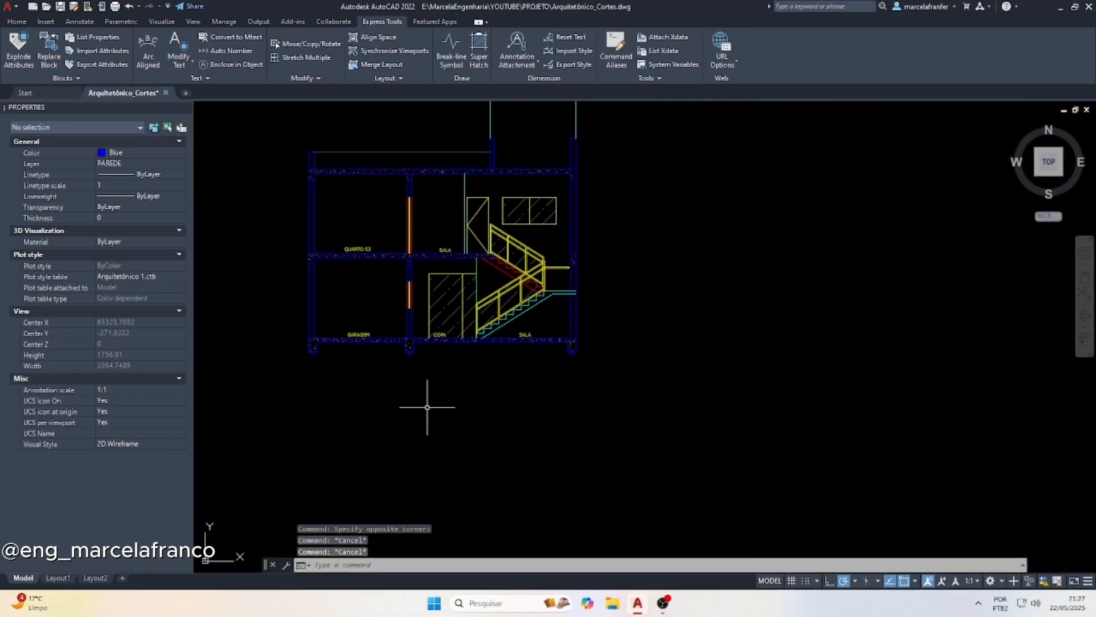
scroll(379, 335, "up", 5)
scroll(411, 367, "down", 4)
scroll(387, 405, "down", 3)
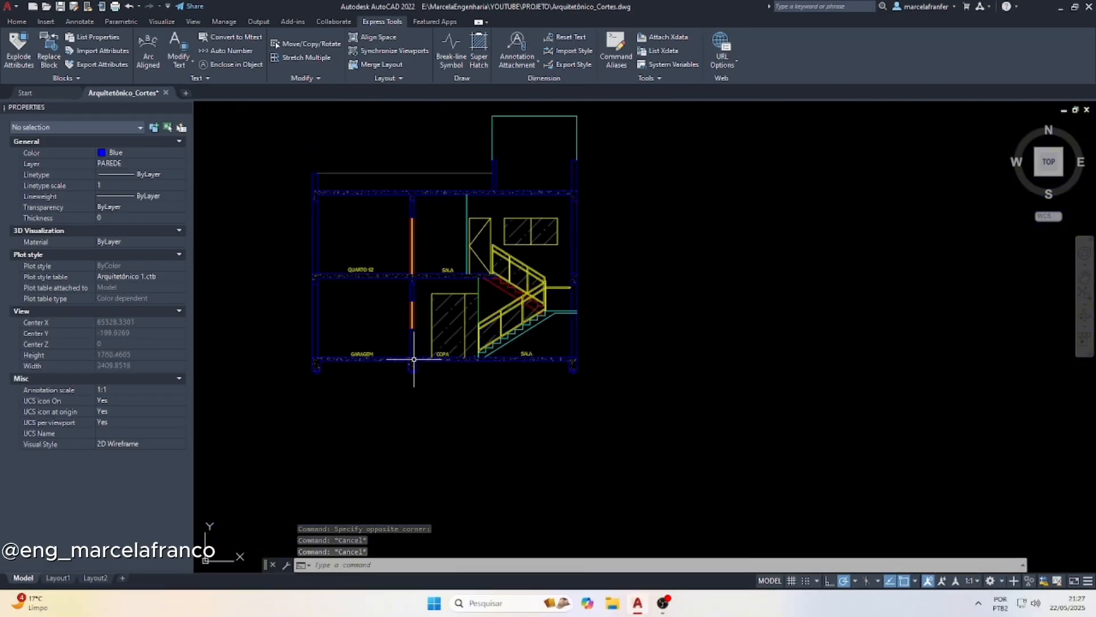
scroll(482, 217, "up", 3)
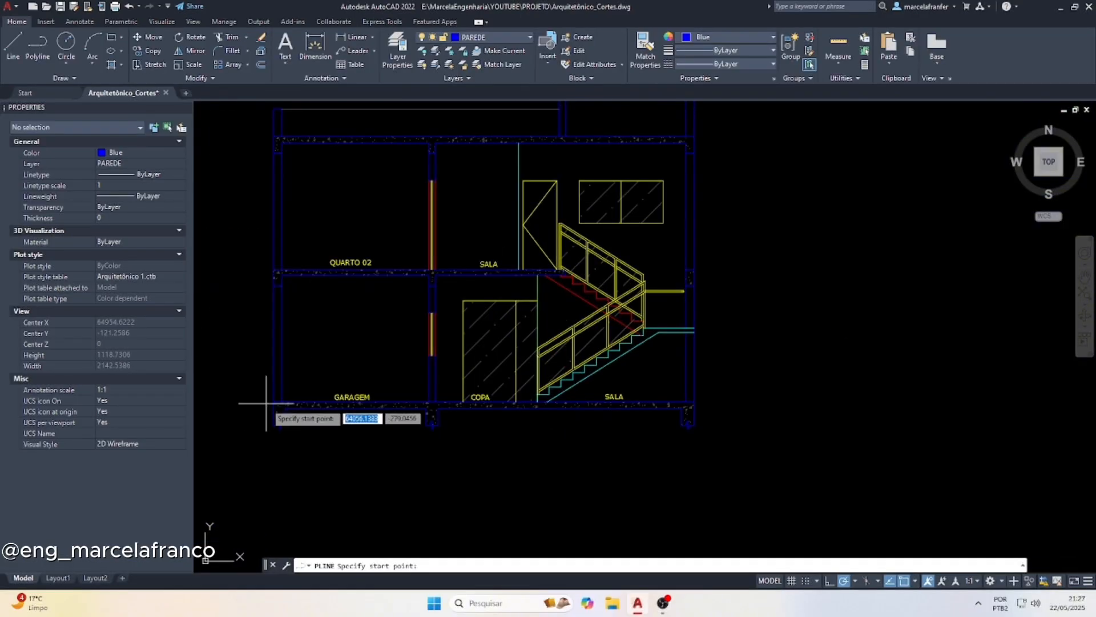
left_click(260, 401)
left_click(259, 445)
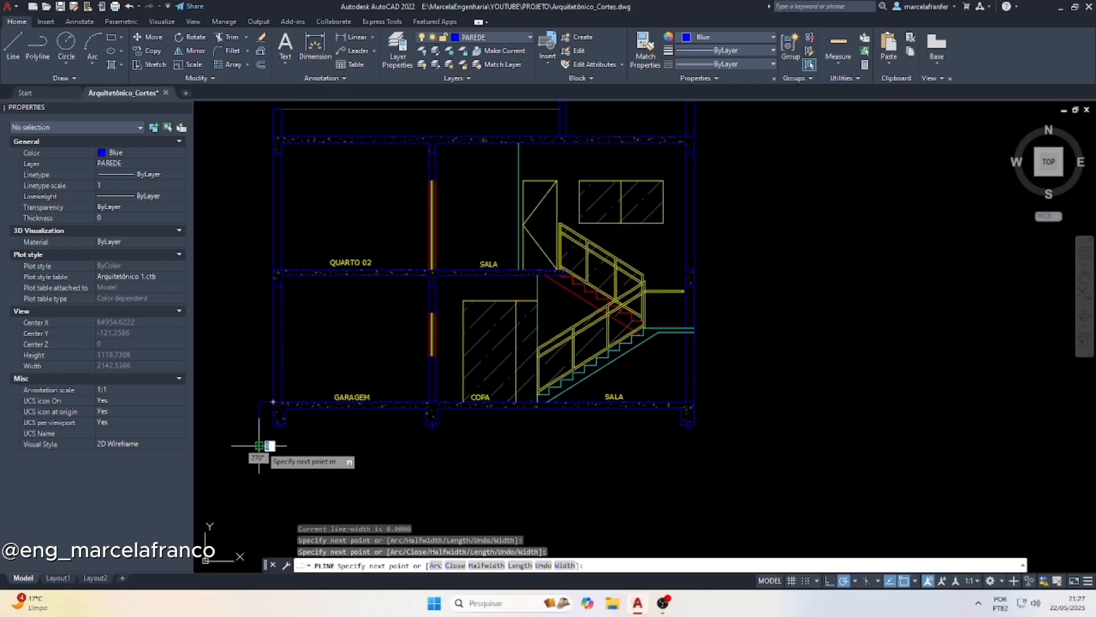
left_click(716, 446)
key("Return")
Draw a polyline from the ground slab's upper right corner outward and down across the lower ground line to close the soil outline
scroll(711, 429, "up", 5)
key("Return")
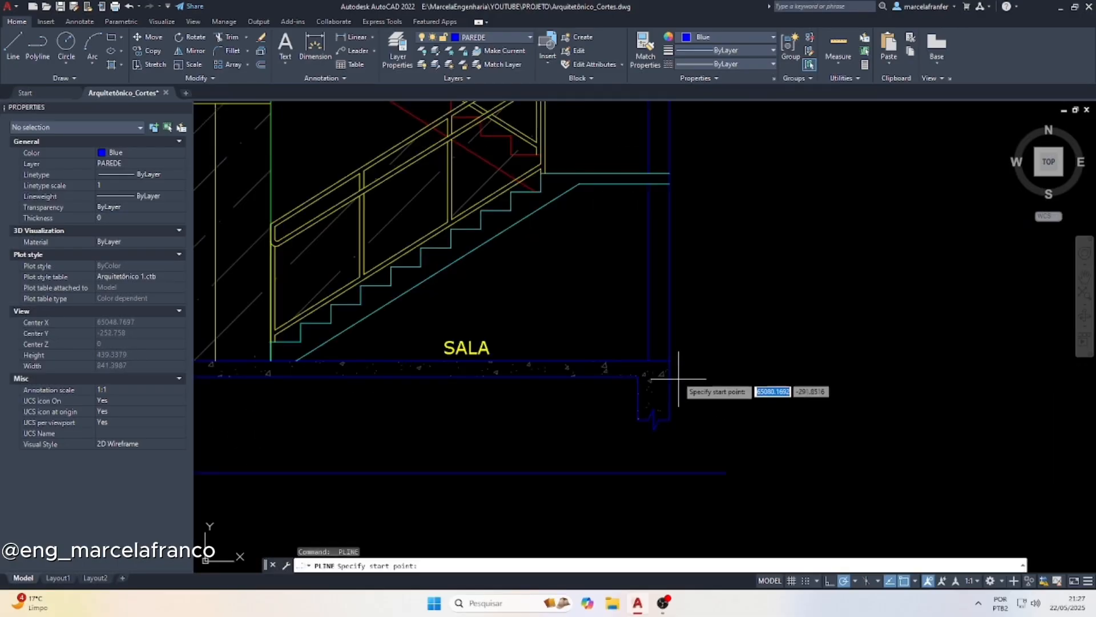
left_click(669, 361)
left_click(715, 360)
left_click(727, 483)
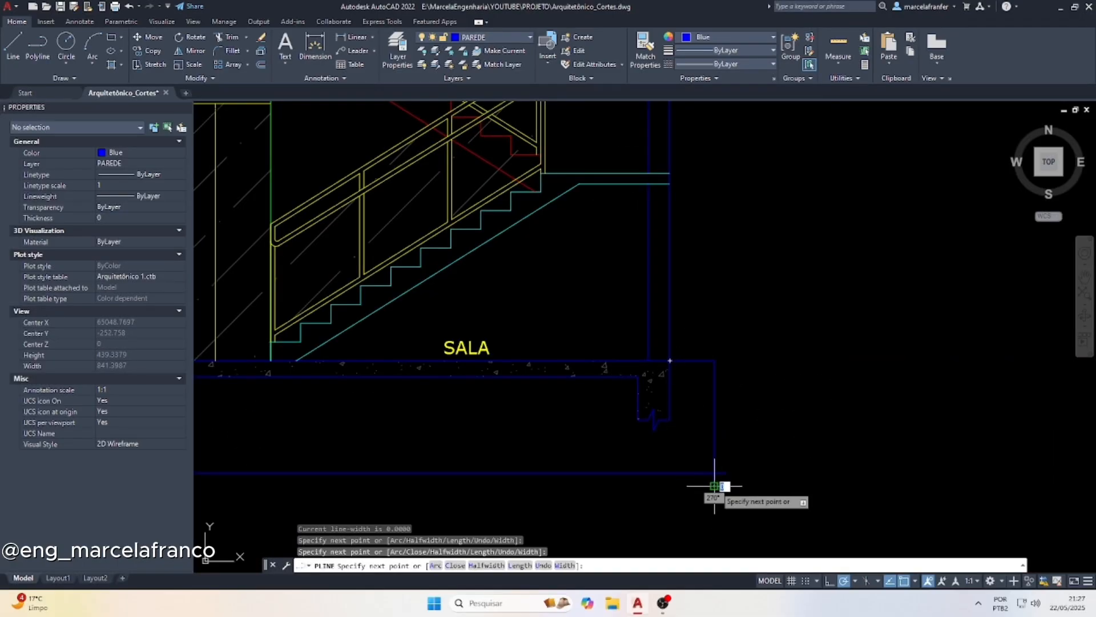
key("Escape")
scroll(695, 446, "down", 4)
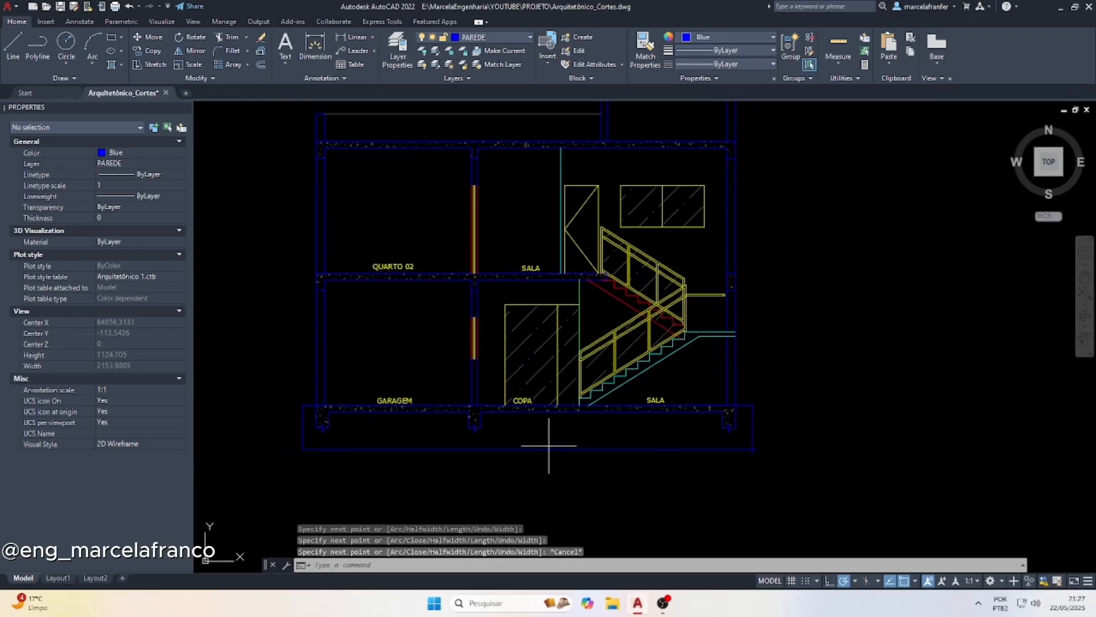
Hatch the soil area below the ground slab with the EARTH pattern at scale 5
type("hatch")
key("Return")
left_click(257, 64)
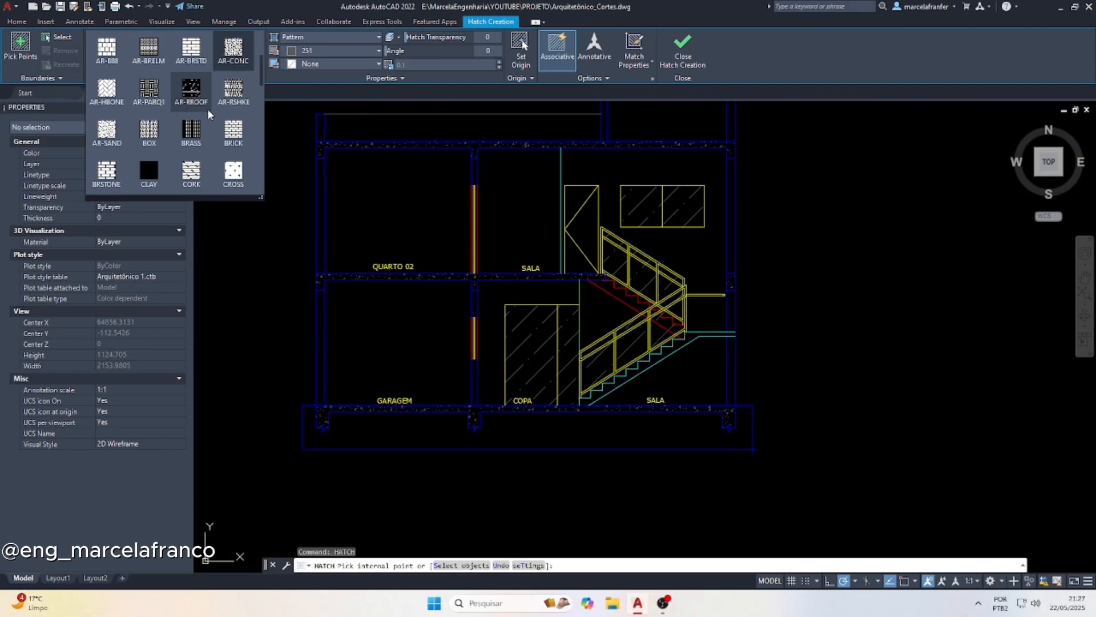
scroll(207, 108, "up", 2)
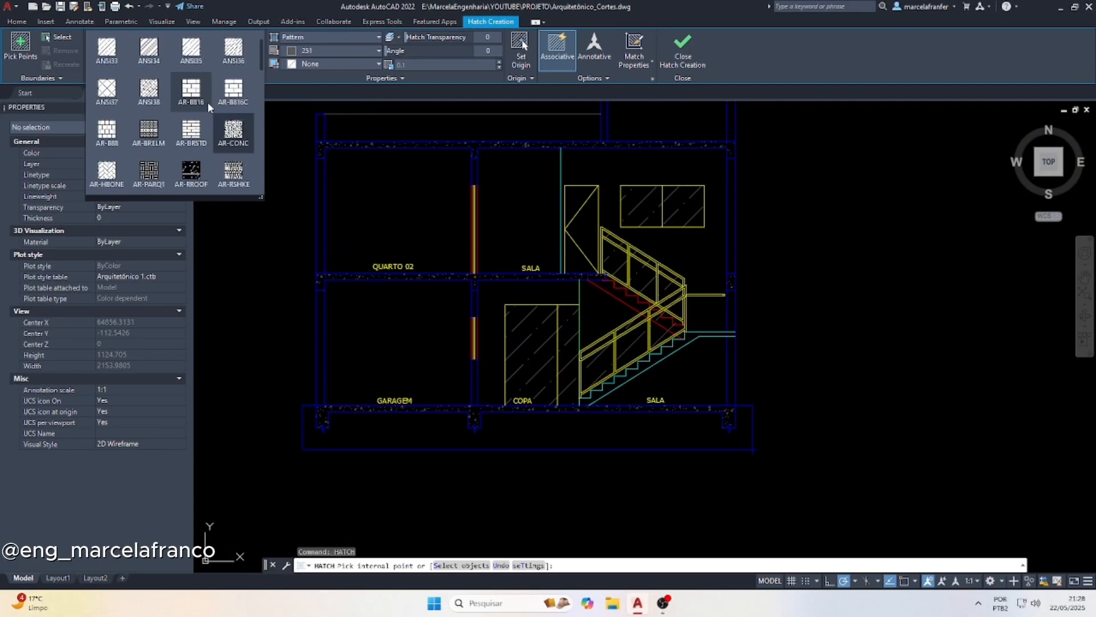
scroll(207, 107, "up", 1)
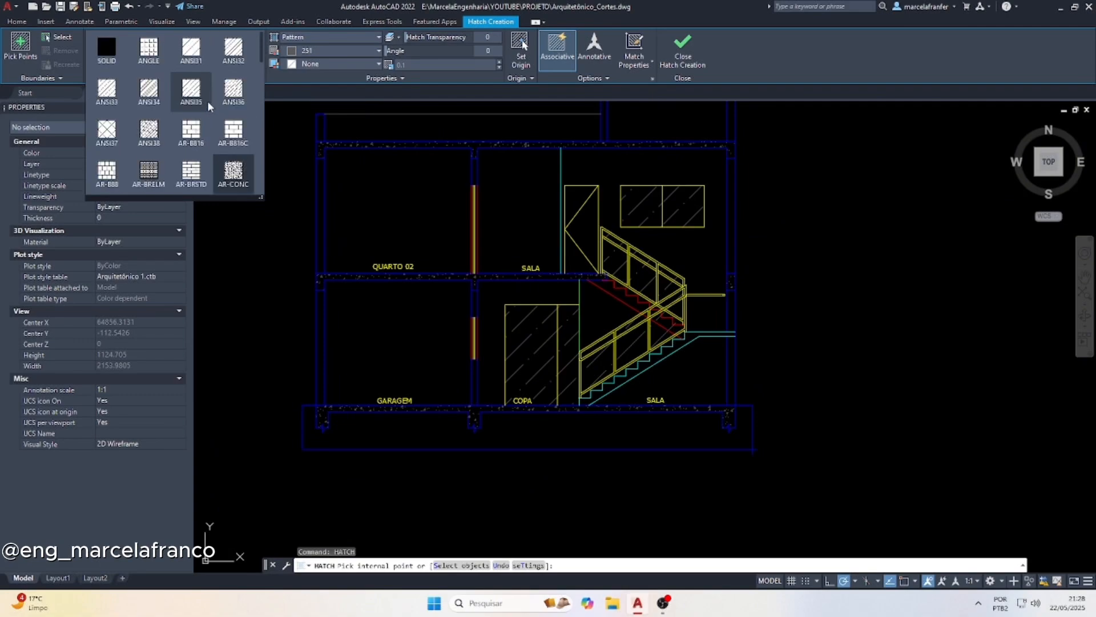
scroll(208, 100, "down", 3)
scroll(211, 110, "down", 1)
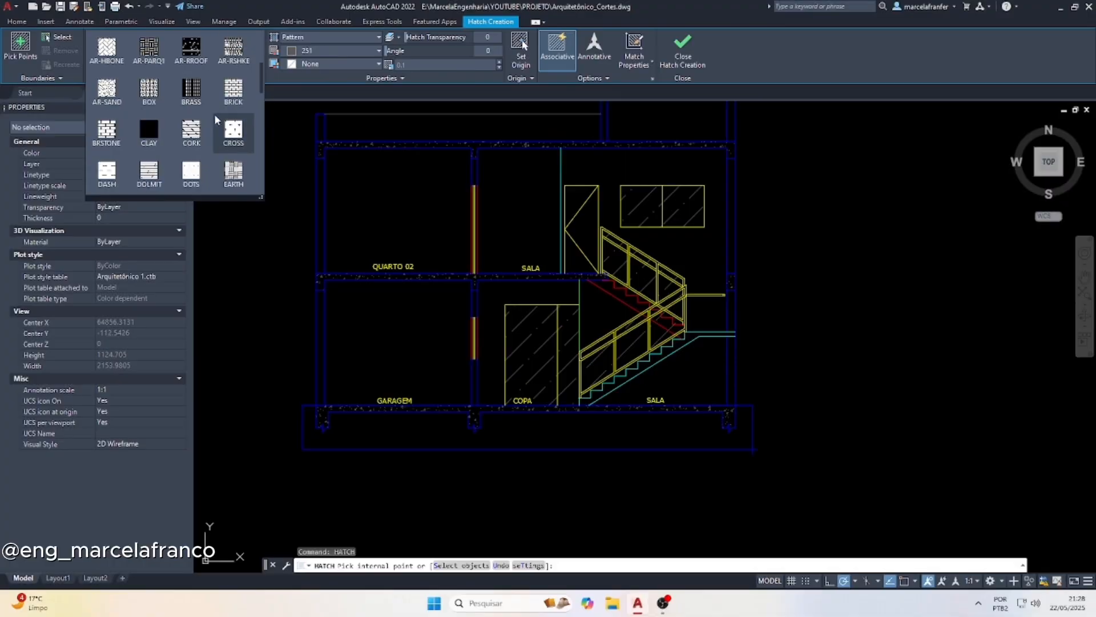
left_click(232, 173)
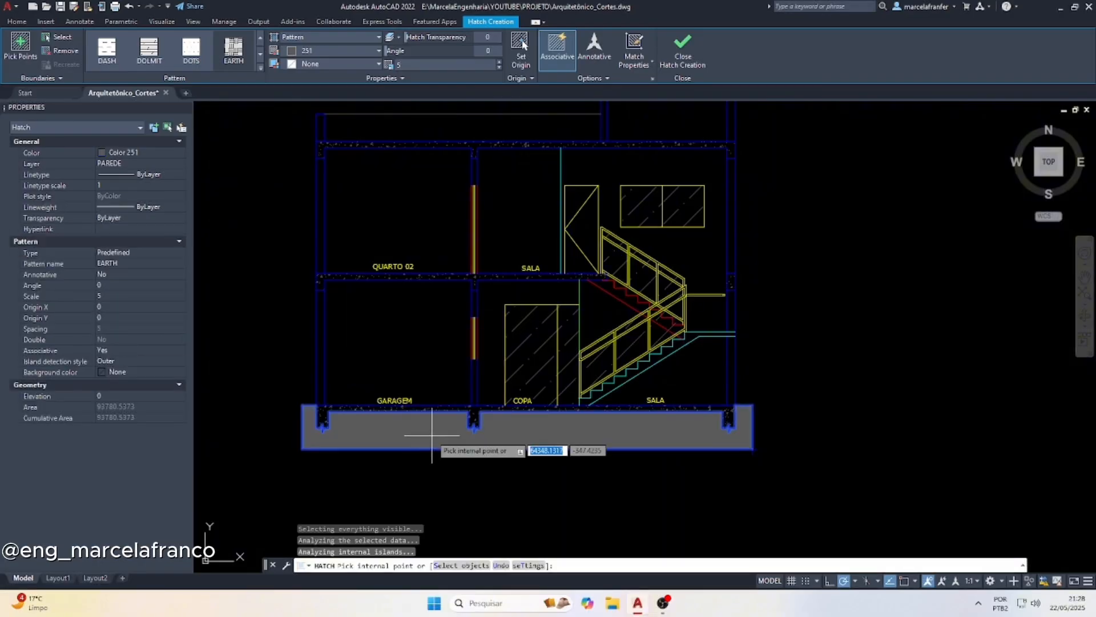
key("Escape")
Set the soil hatch's scale to 10
left_click(551, 424)
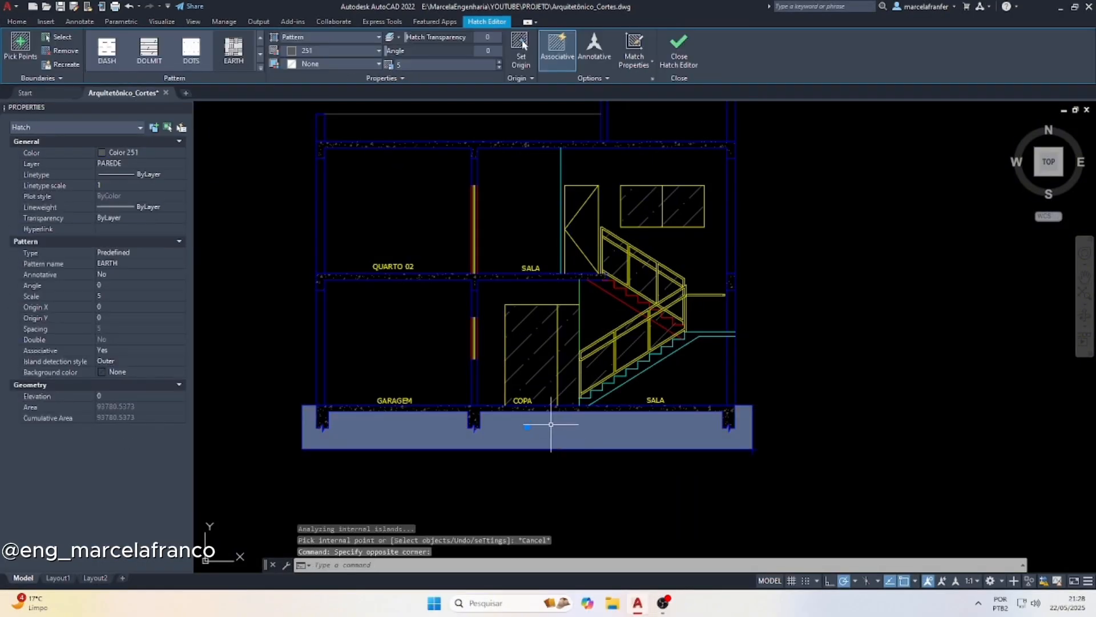
left_click(411, 67)
type("10")
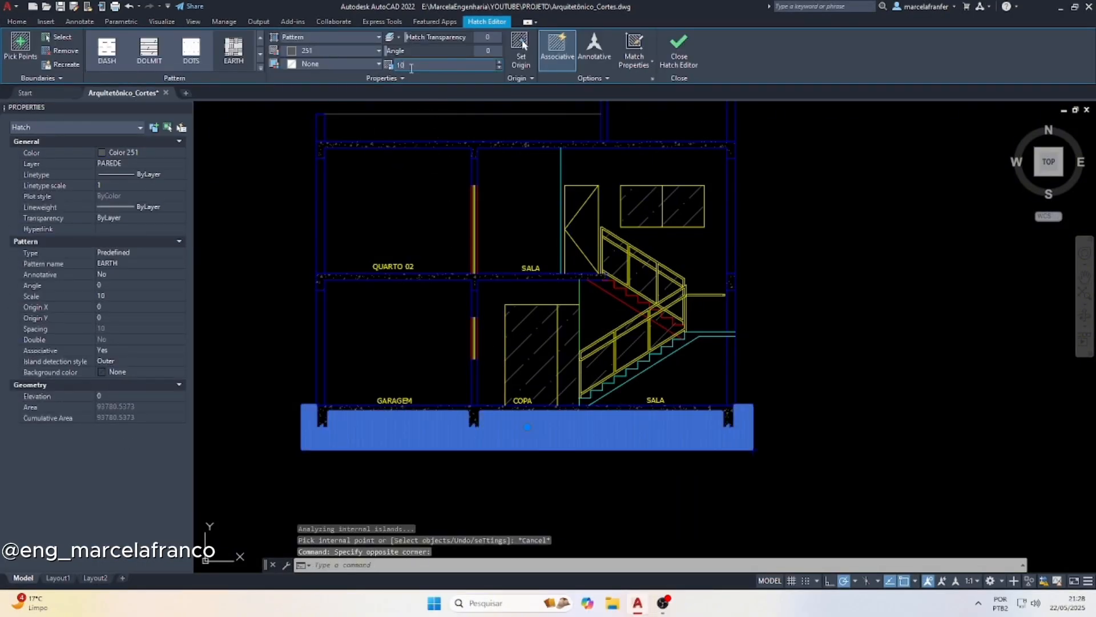
Set the soil hatch's scale to 100 and its pattern angle to 45
key("BackSpace")
key("BackSpace")
type("50")
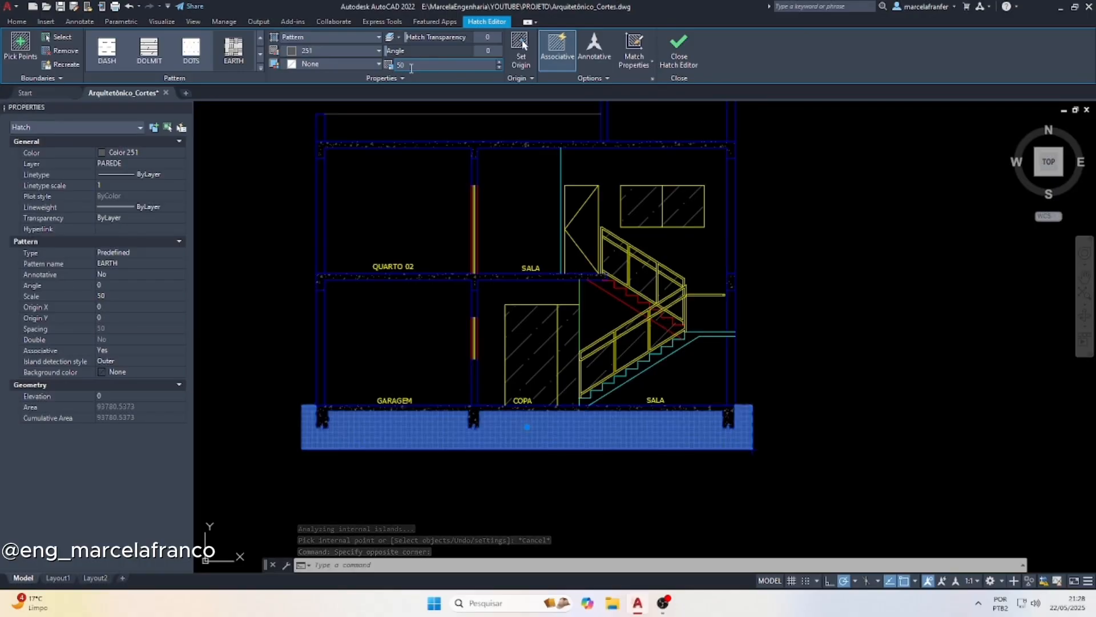
type("100")
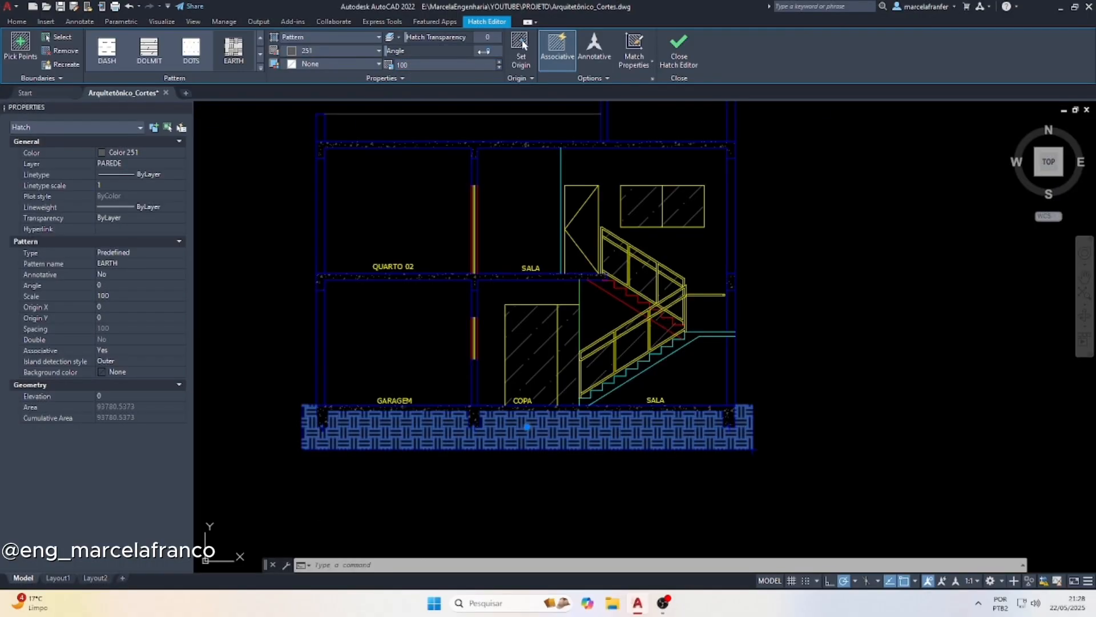
key("Escape")
key("Escape")
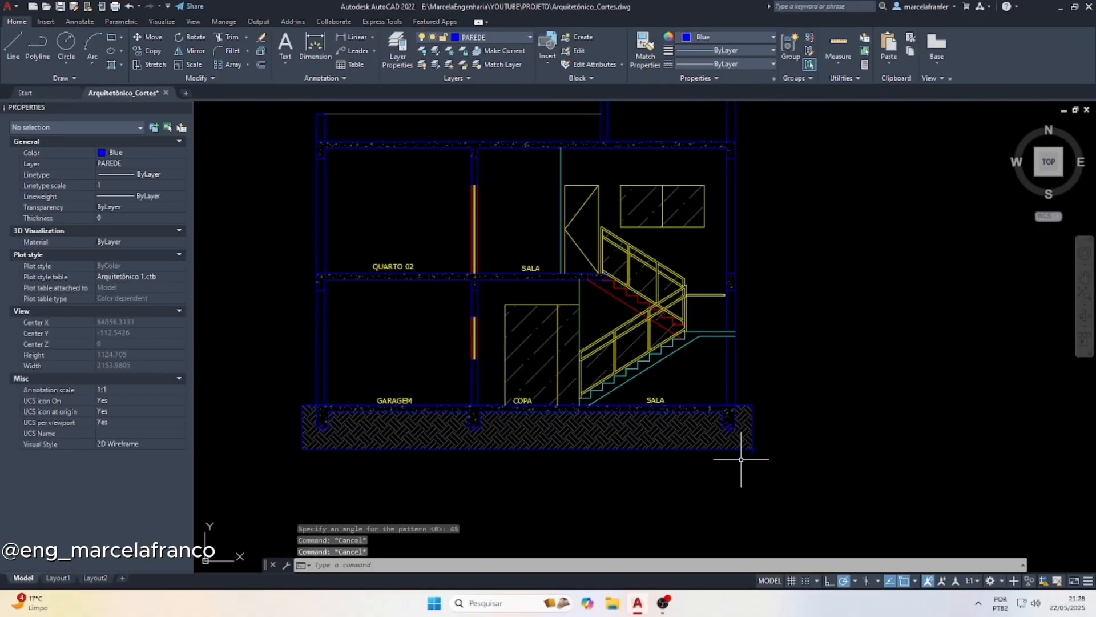
Delete the two polylines that outline the soil hatch below the building
scroll(777, 460, "up", 5)
left_click(770, 459)
left_click(682, 447)
left_click(746, 455)
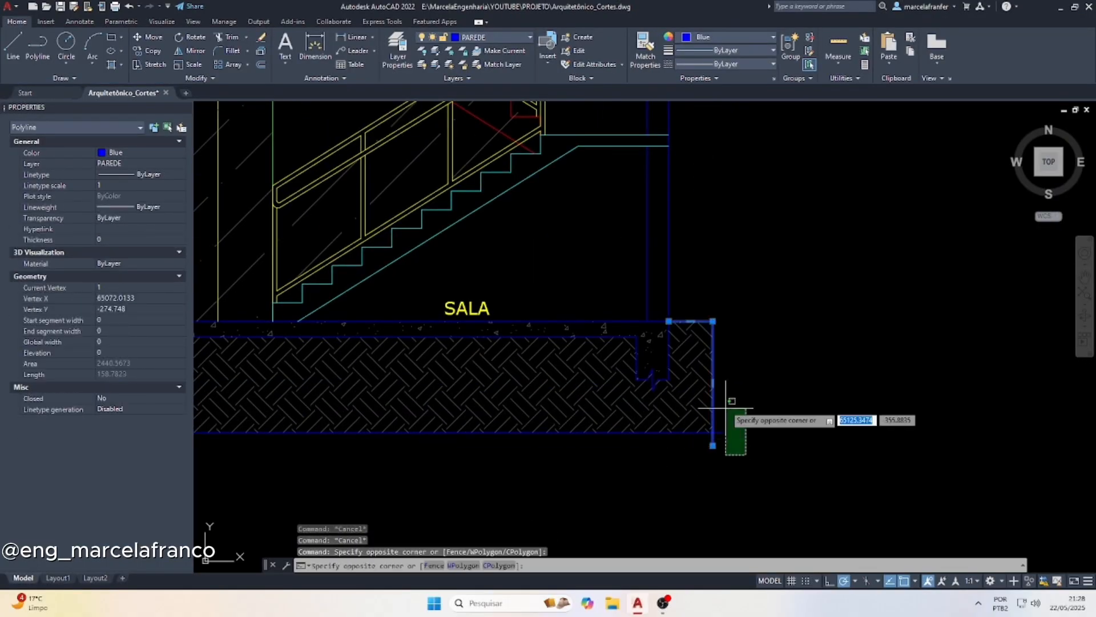
left_click(723, 402)
key("Delete")
scroll(722, 394, "down", 8)
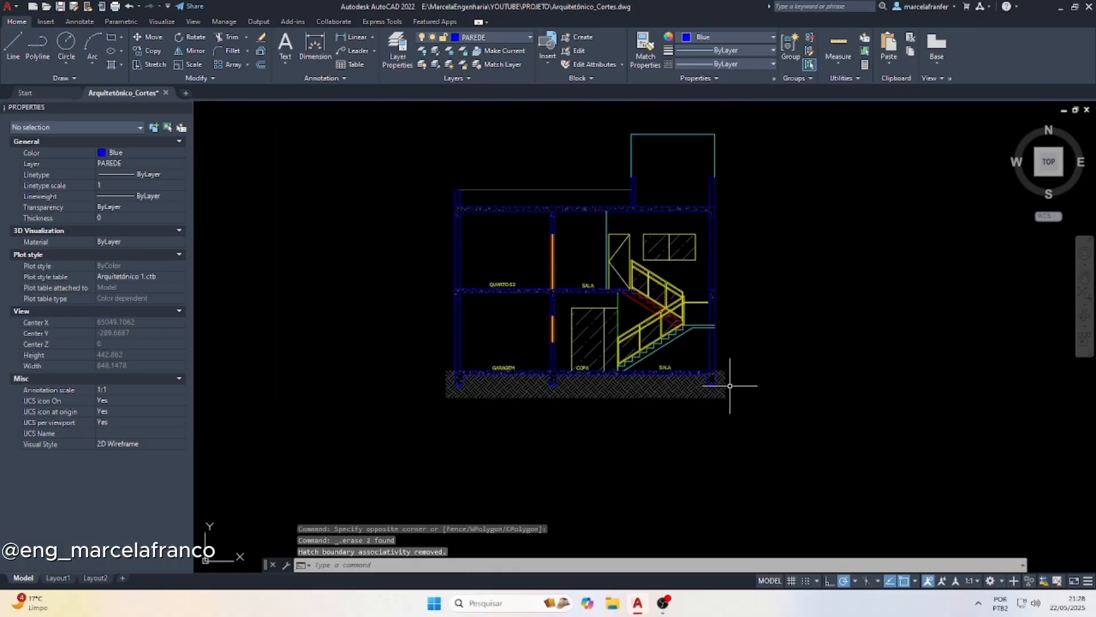
Copy the ground floor plan's three title lines to just below the section's soil hatch, near the garage side
scroll(457, 316, "up", 3)
scroll(449, 317, "up", 6)
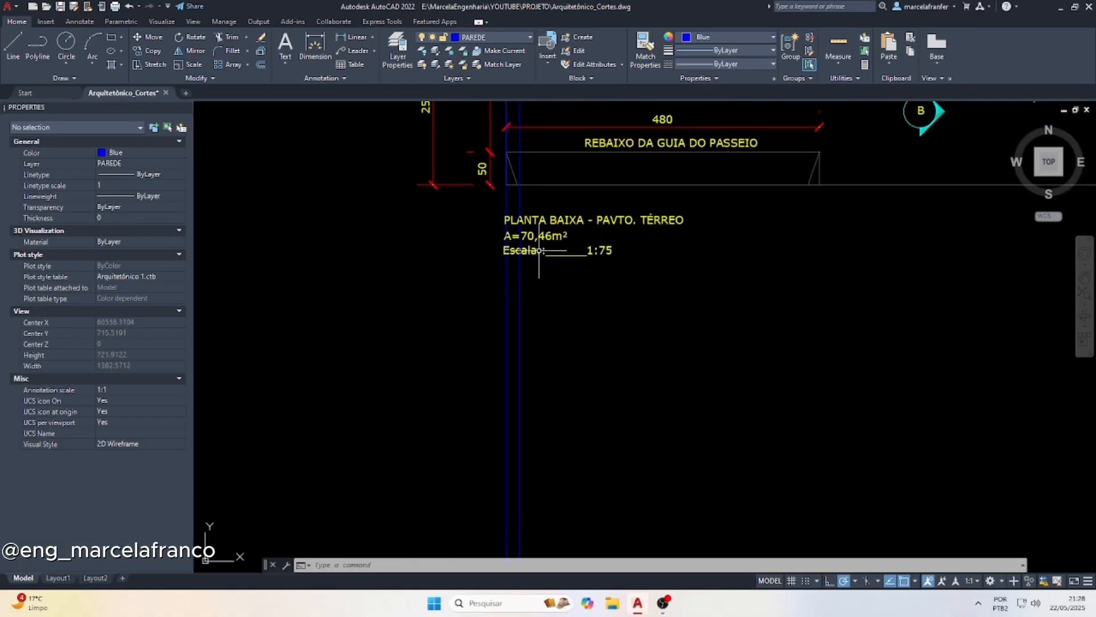
left_click(603, 192)
left_click(516, 286)
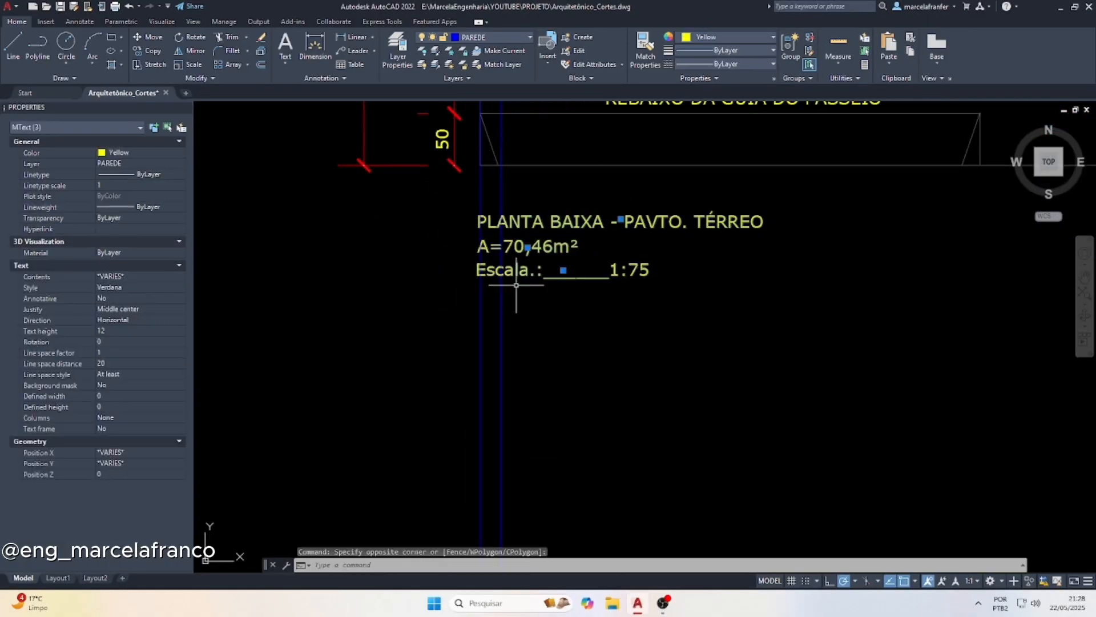
type("co")
key("Return")
left_click(534, 290)
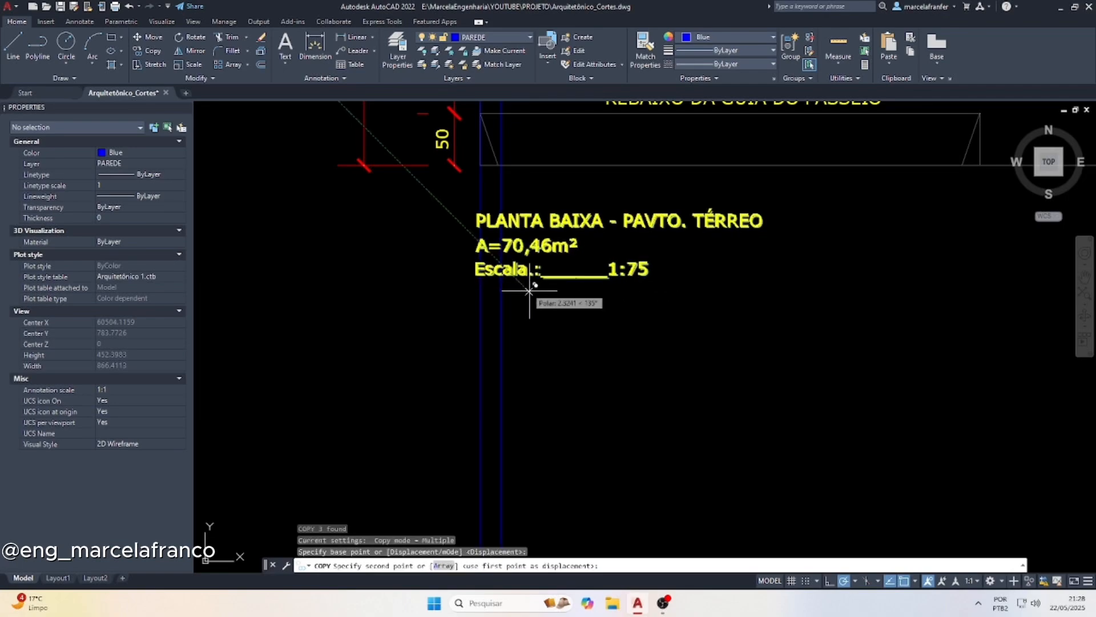
scroll(249, 242, "down", 10)
scroll(418, 324, "up", 2)
scroll(421, 324, "up", 6)
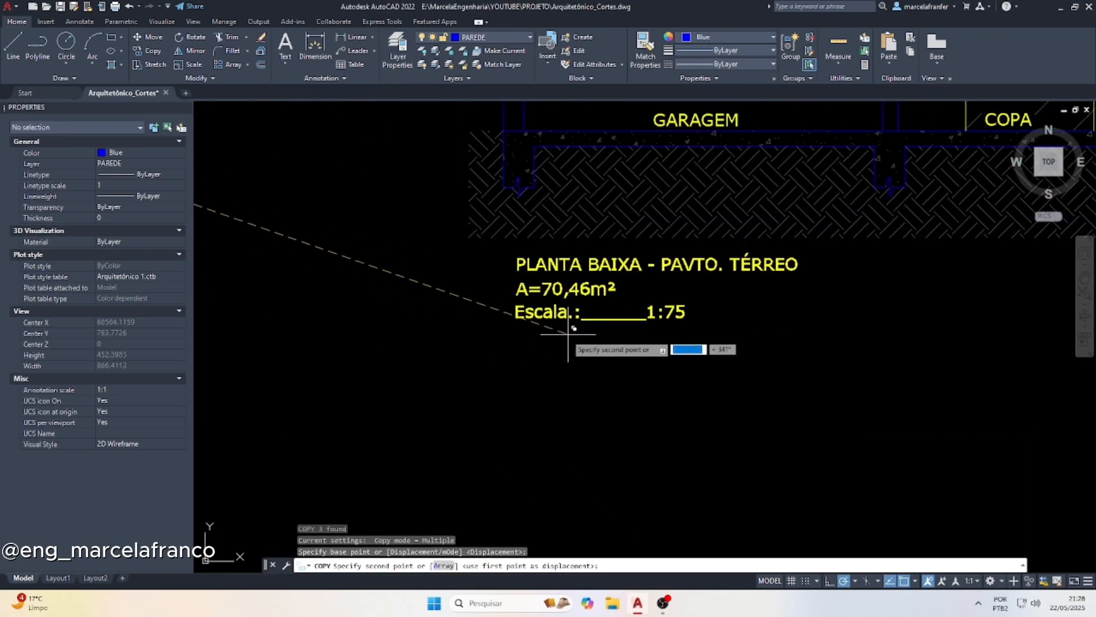
left_click(568, 311)
key("Escape")
Delete the area line from the copied title block and move the scale line up beneath the title
left_click(568, 289)
key("Delete")
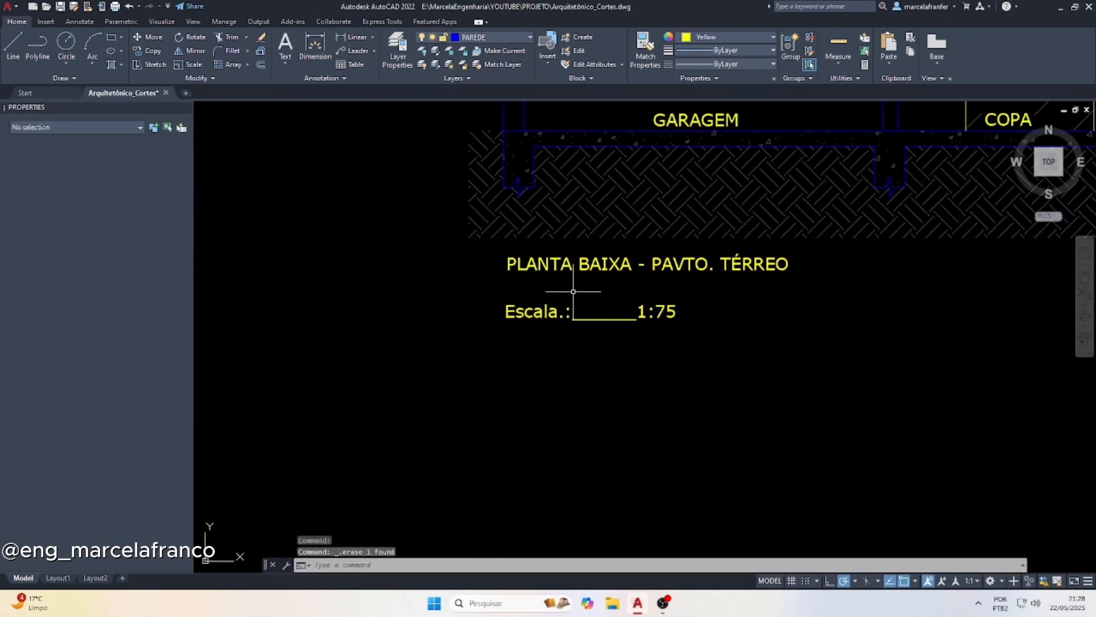
left_click(671, 377)
left_click(501, 311)
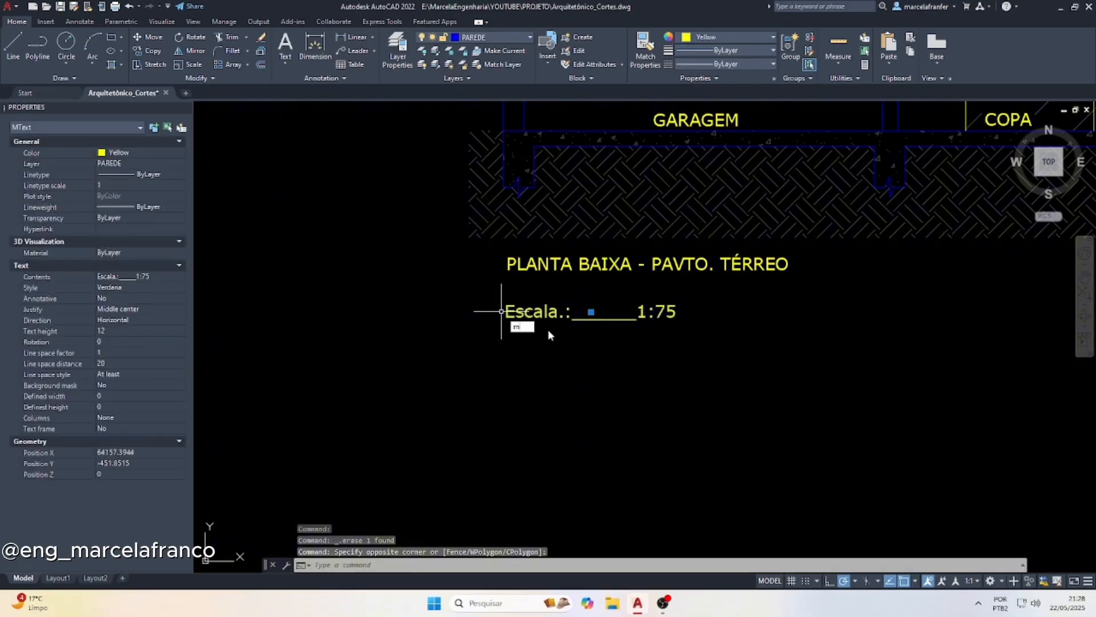
type("m")
key("Return")
left_click(586, 371)
key("Escape")
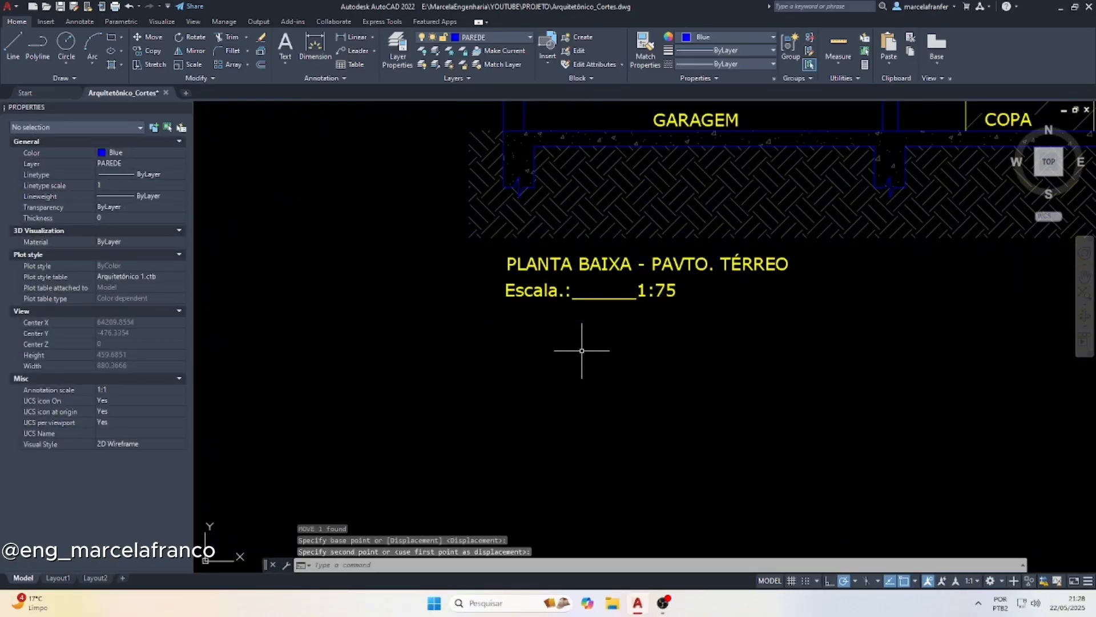
Change the copied title to "CORTE AA" and move it so that its start aligns with the scale line
double_click(687, 262)
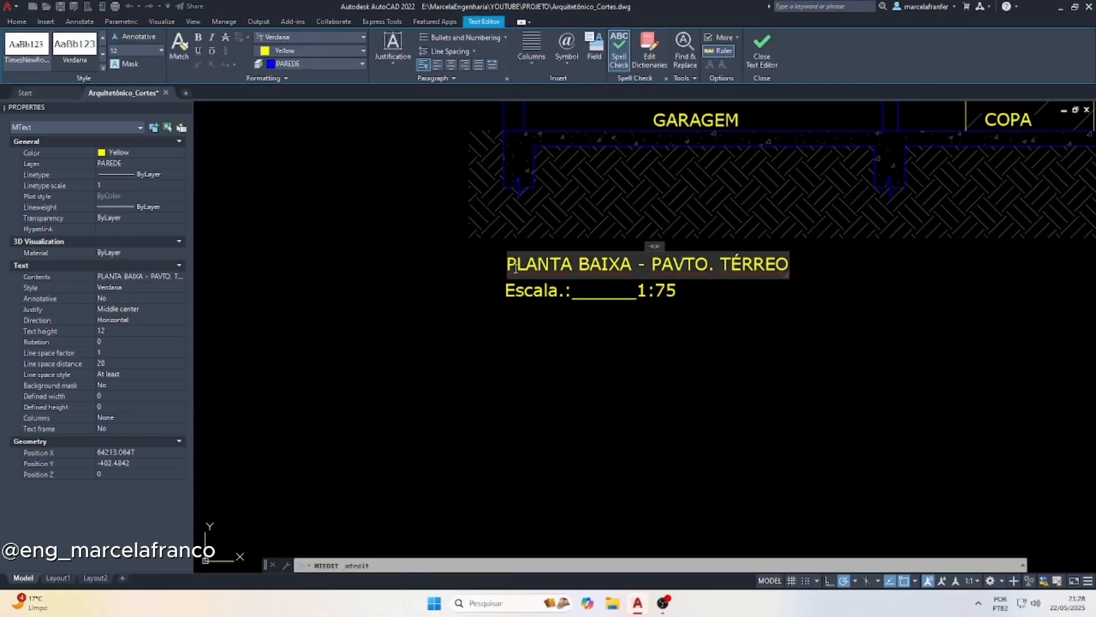
key("Delete")
type("C")
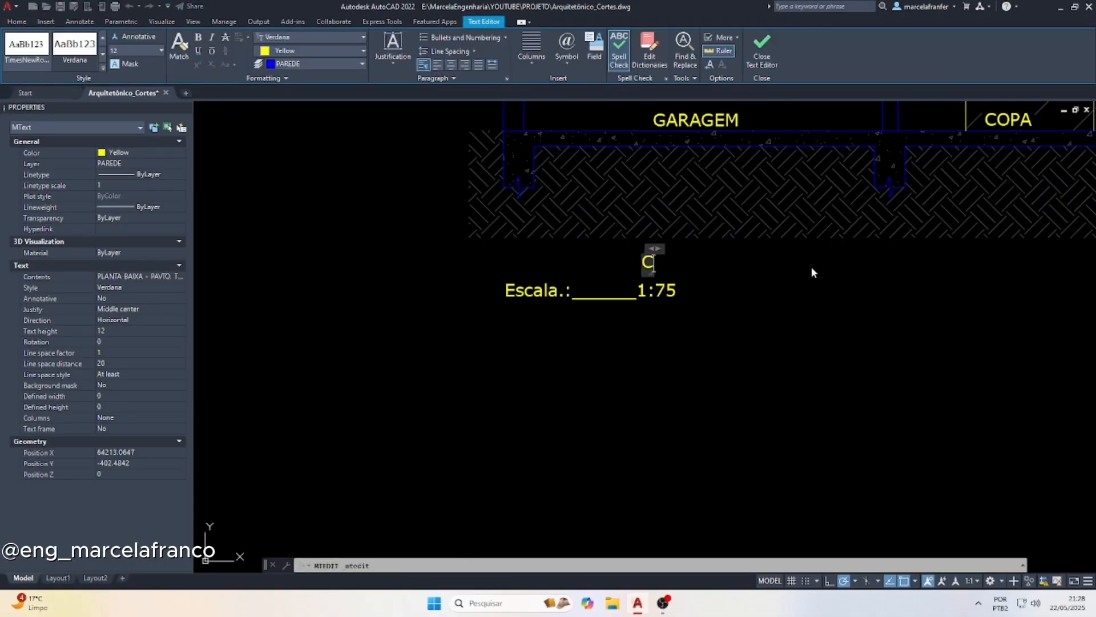
type("ORTE AA")
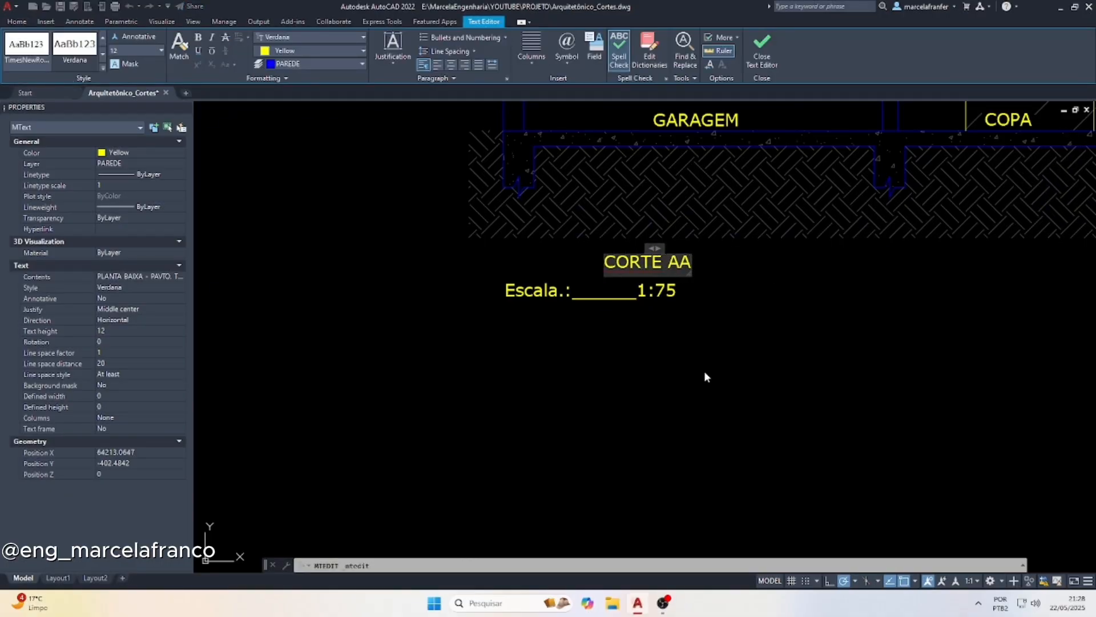
left_click(694, 357)
left_click(628, 269)
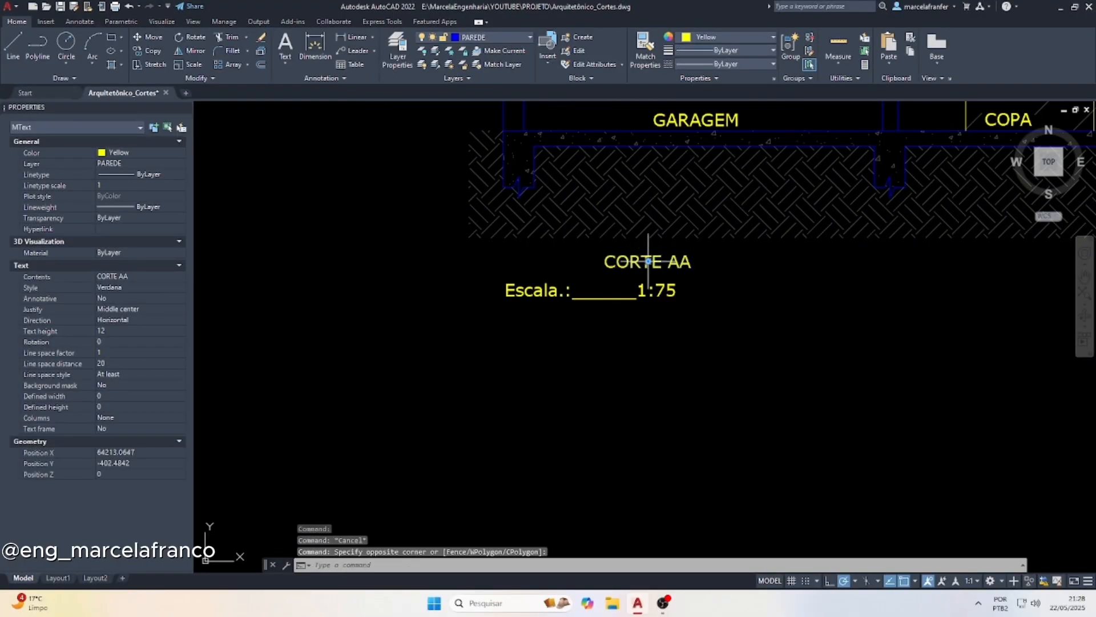
left_click(648, 261)
key("Escape")
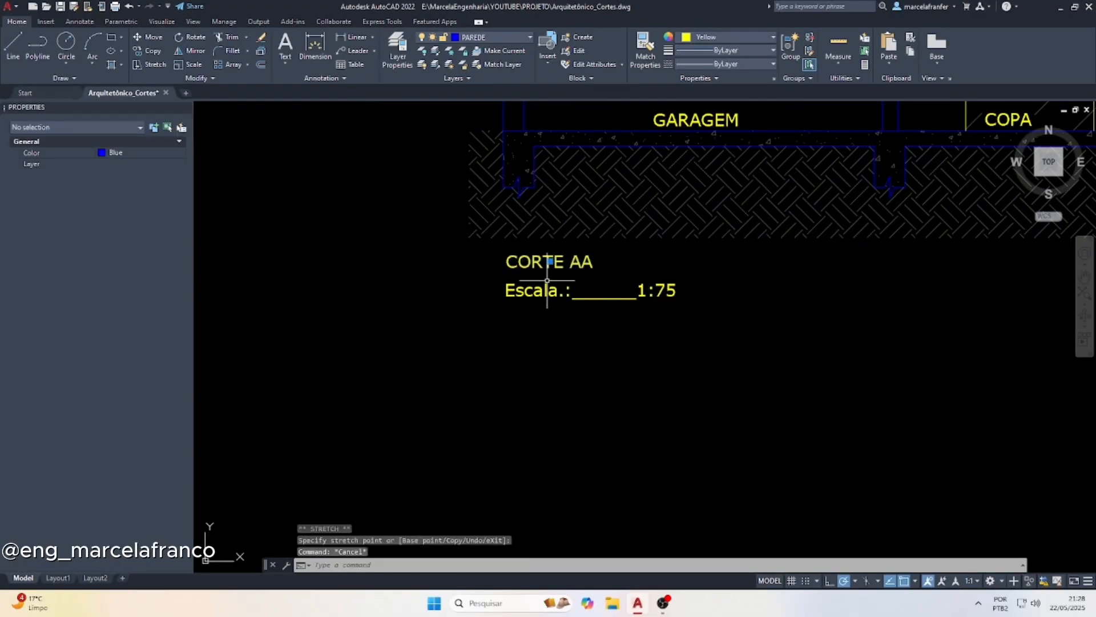
Examine the section A markers on the upper floor plan and the title, scale and room texts of the section
scroll(586, 372, "down", 6)
scroll(592, 365, "down", 5)
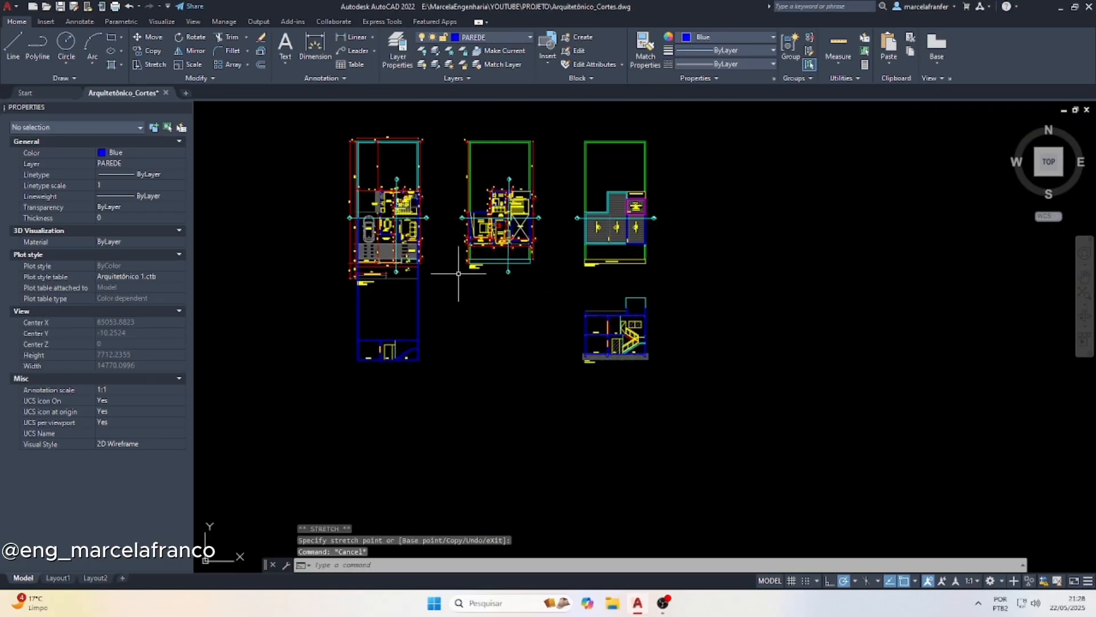
scroll(451, 223, "up", 10)
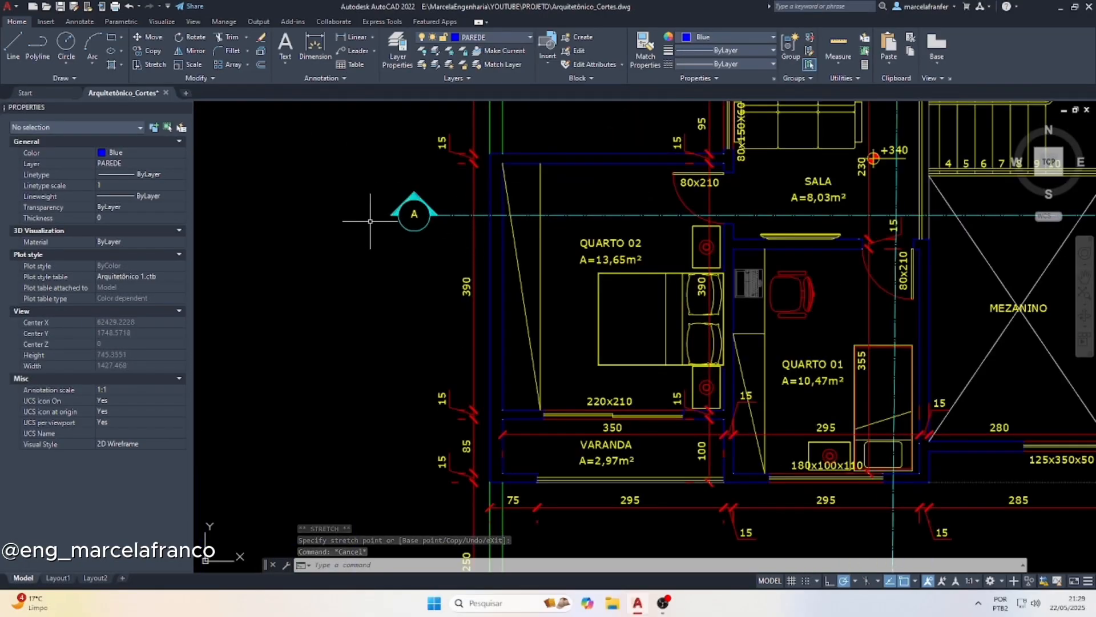
scroll(370, 221, "down", 4)
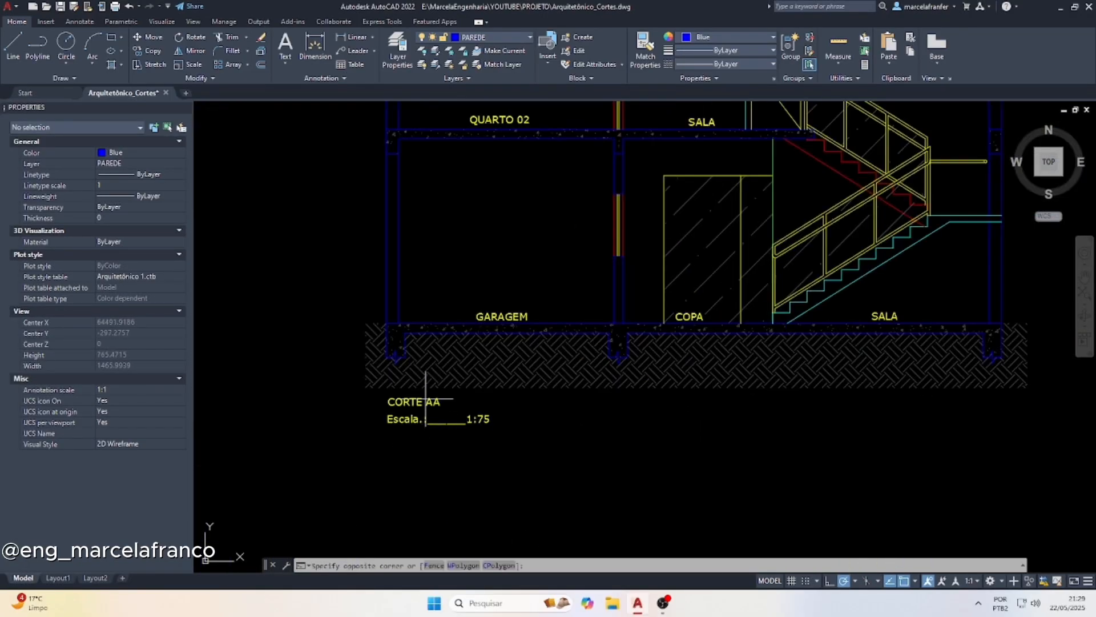
left_click(425, 400)
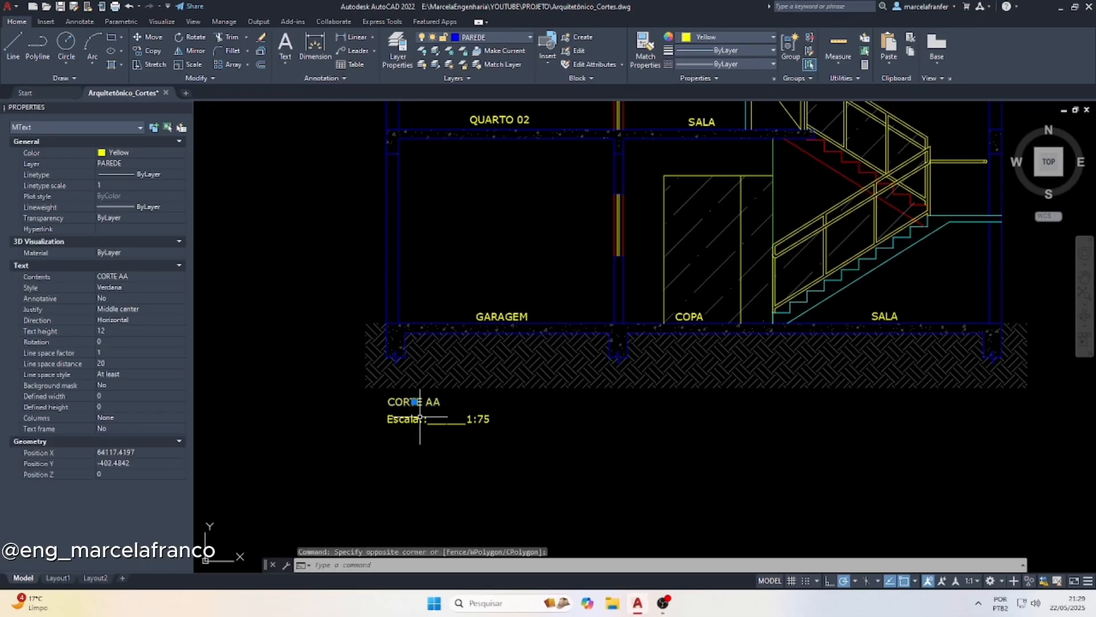
key("Escape")
left_click(487, 418)
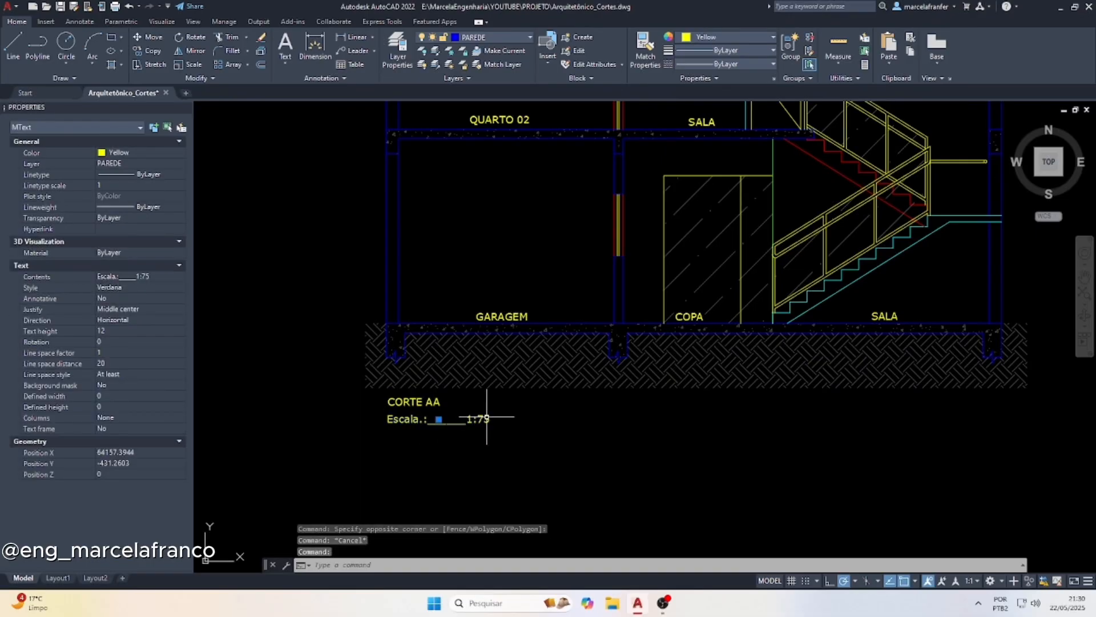
key("Escape")
left_click(502, 317)
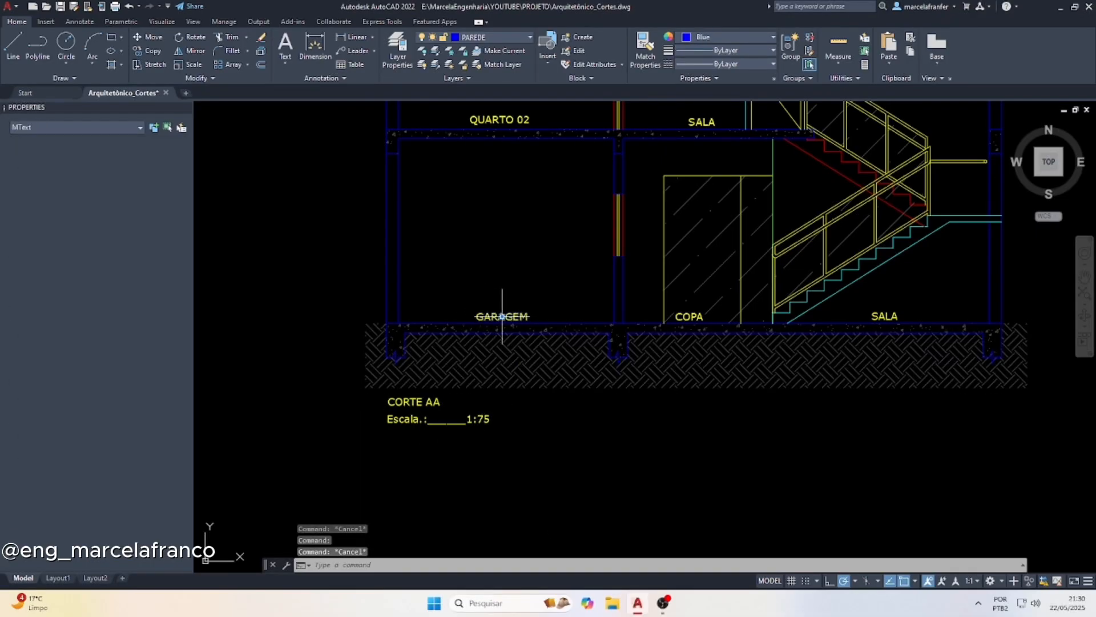
key("Escape")
scroll(391, 388, "down", 4)
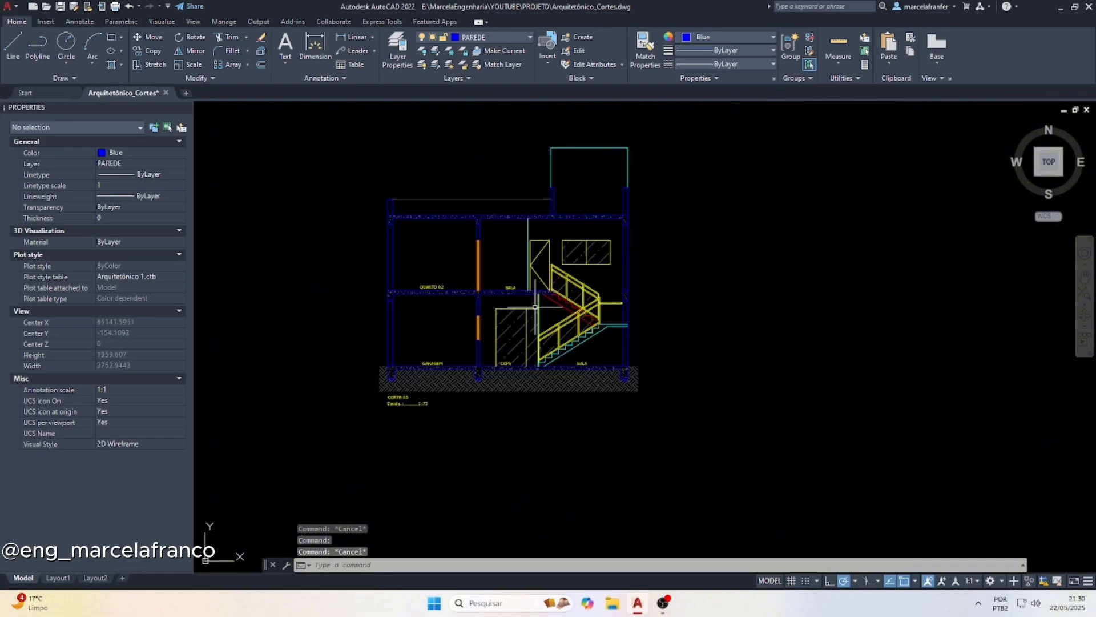
Make esc 75 the current dimension style
scroll(523, 296, "up", 2)
left_click(328, 79)
left_click(341, 106)
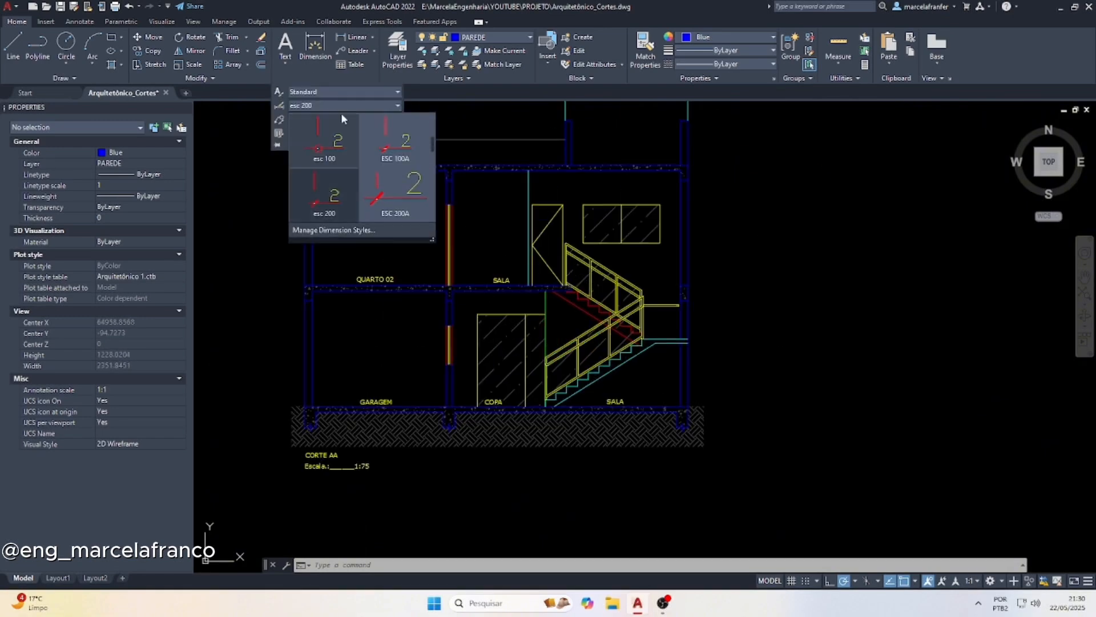
scroll(385, 187, "down", 1)
scroll(385, 187, "up", 2)
scroll(385, 183, "up", 3)
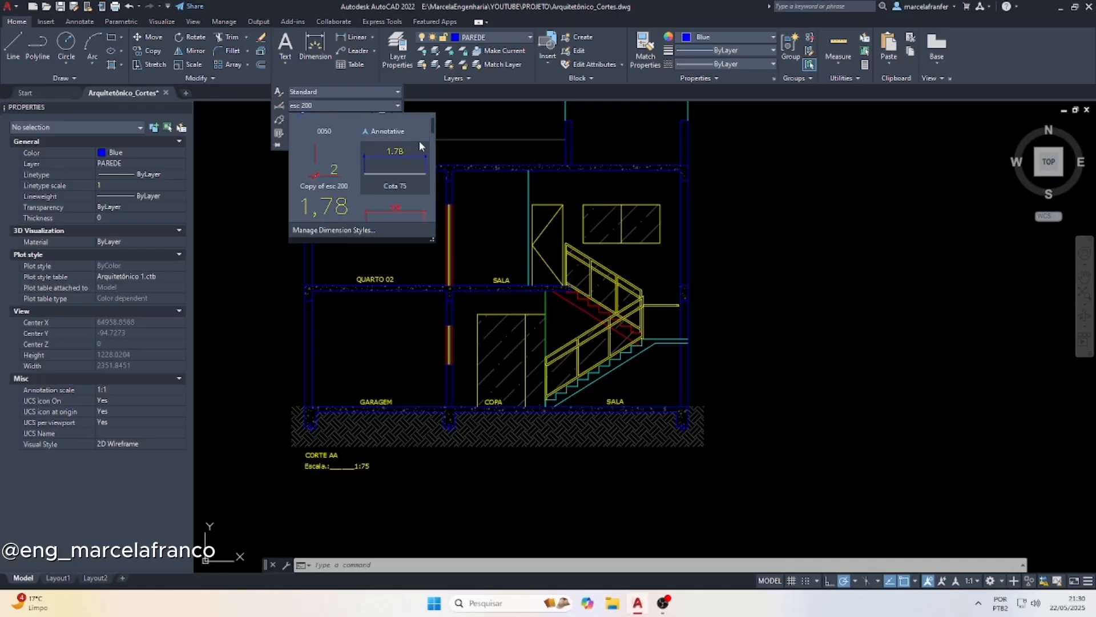
scroll(408, 155, "down", 3)
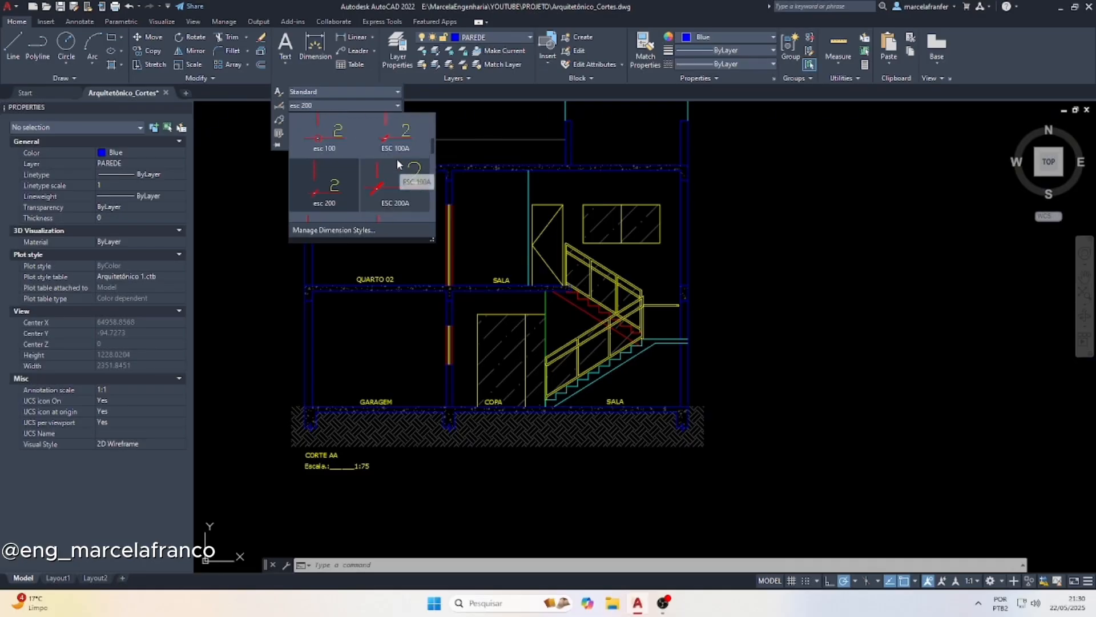
scroll(397, 159, "down", 2)
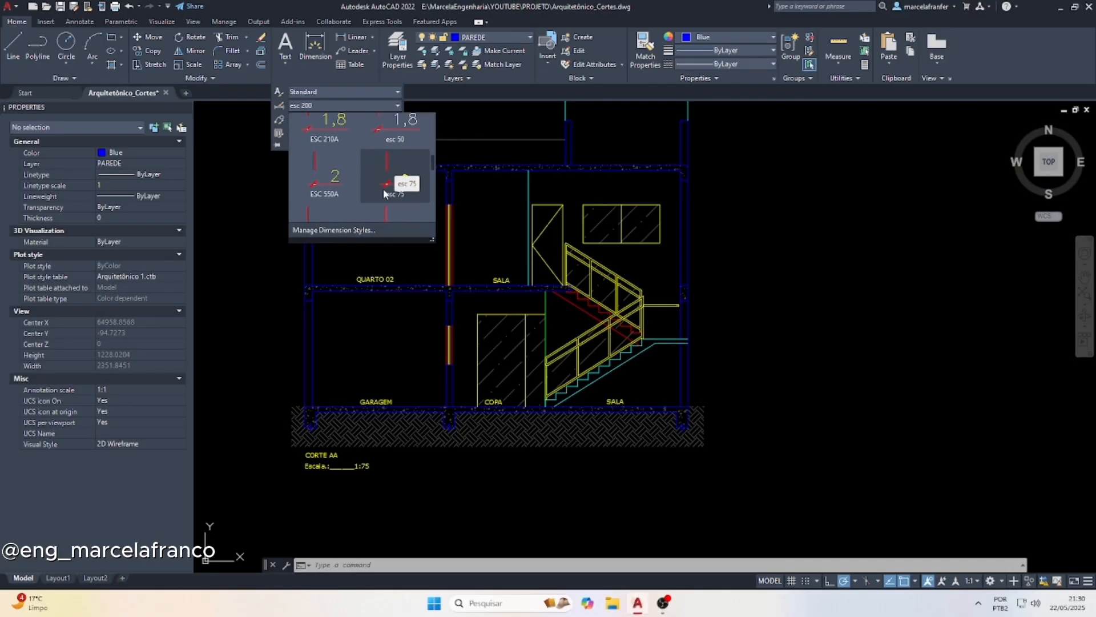
left_click(390, 184)
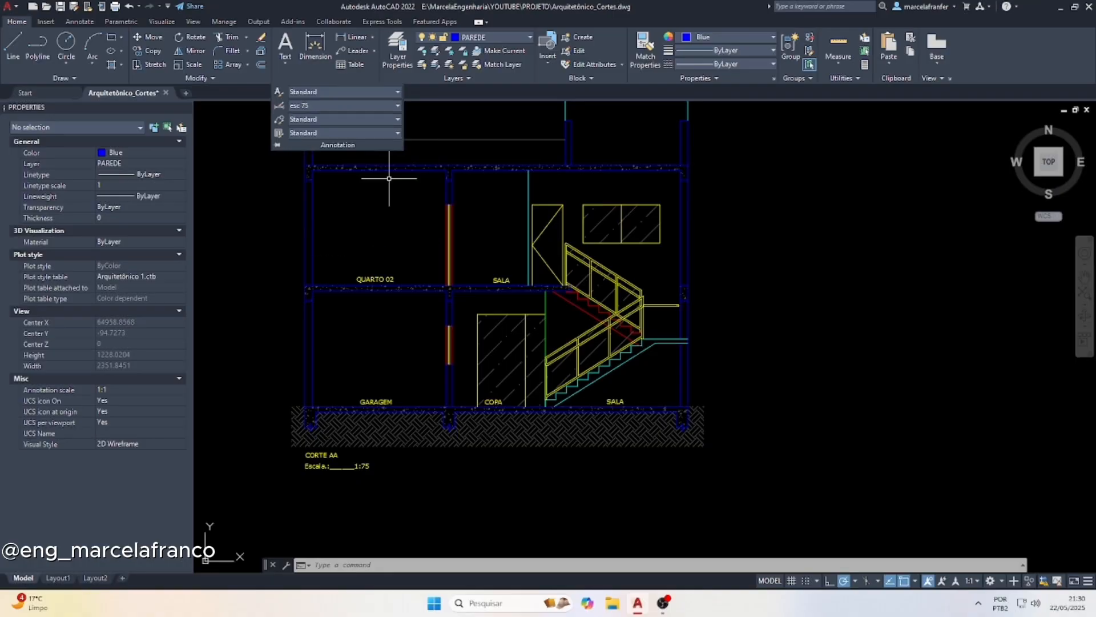
Add a vertical linear dimension of the garage's clear height from the upper slab's underside to the floor, just outside the outer wall
left_click(361, 43)
scroll(308, 308, "up", 4)
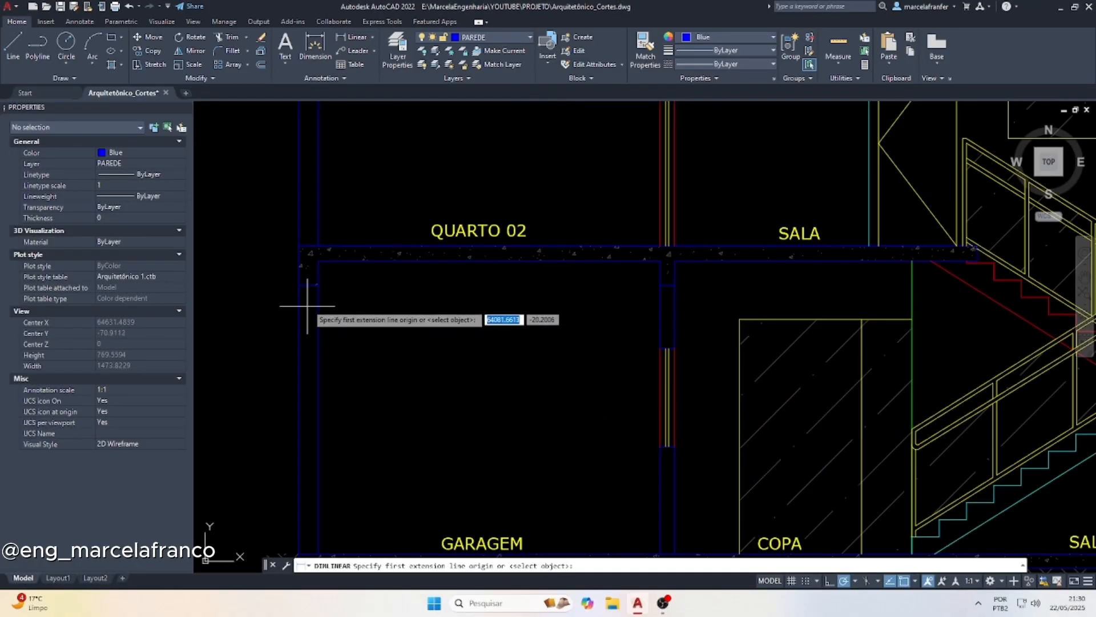
left_click(318, 260)
scroll(318, 260, "down", 3)
left_click(322, 437)
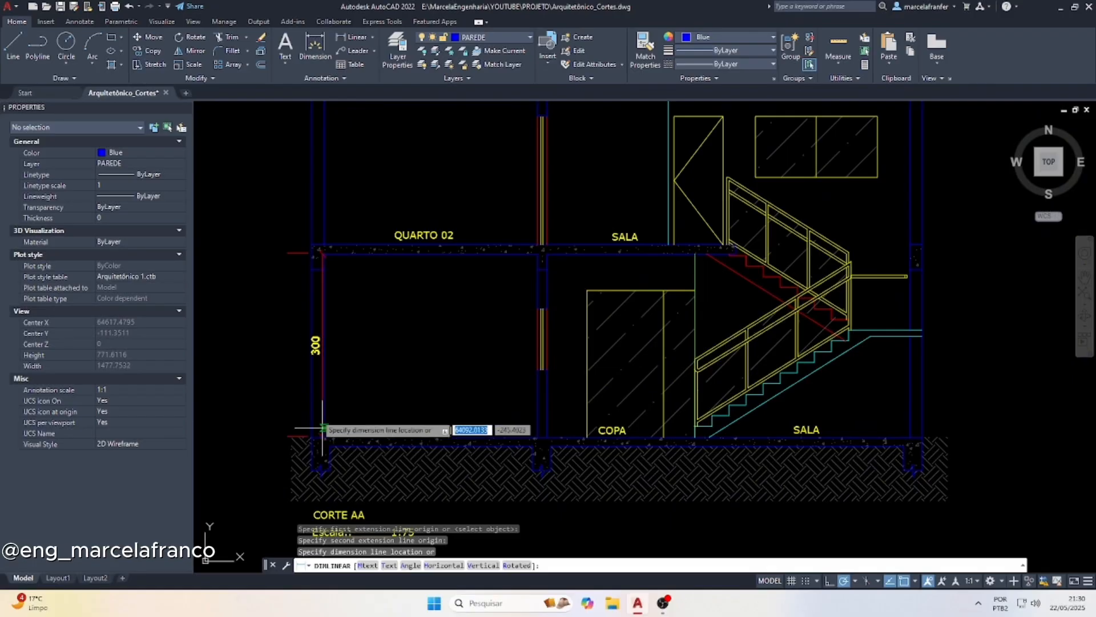
left_click(303, 384)
Continue the outer wall's vertical dimension chain from the garage ceiling through the intermediate slab, QUARTO 02, the roof slab and the parapet
left_click(302, 319)
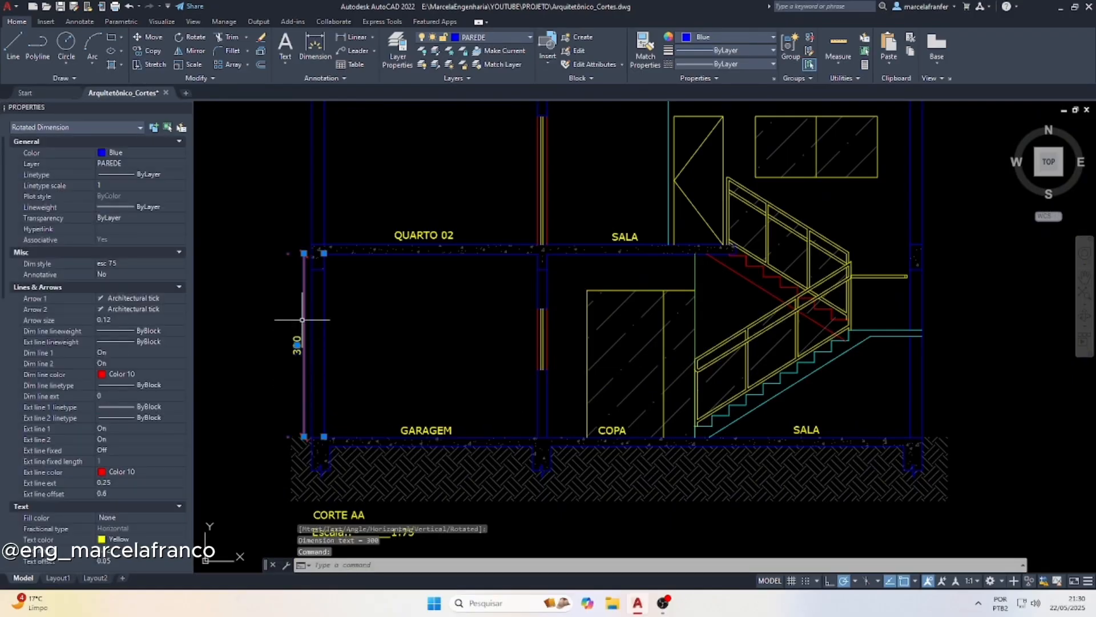
mouse_move(304, 253)
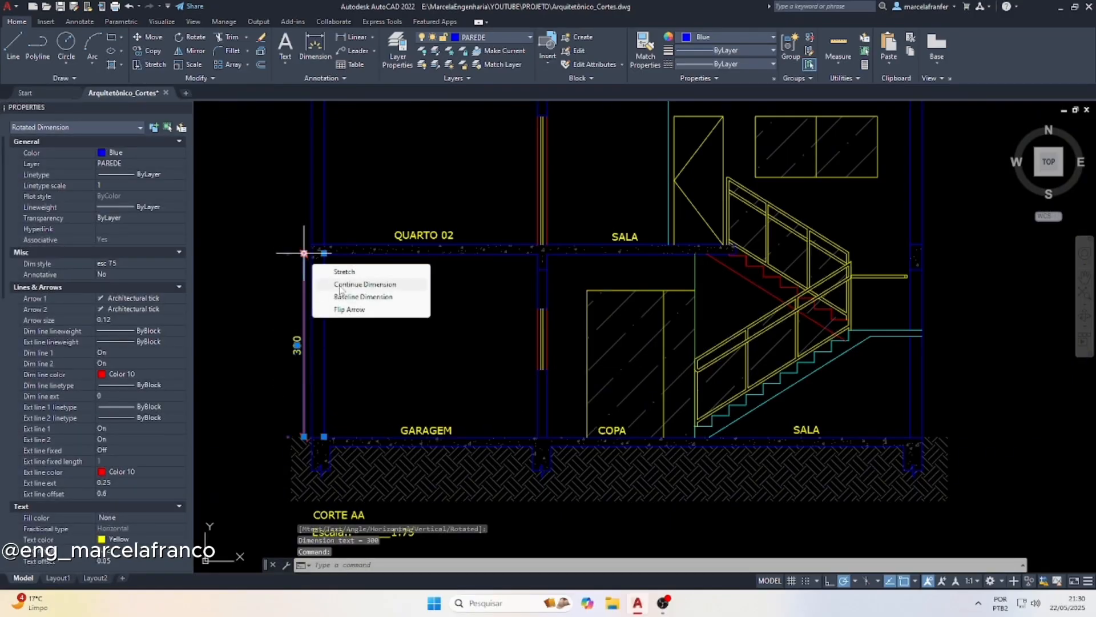
left_click(340, 285)
scroll(339, 240, "up", 2)
scroll(305, 366, "down", 3)
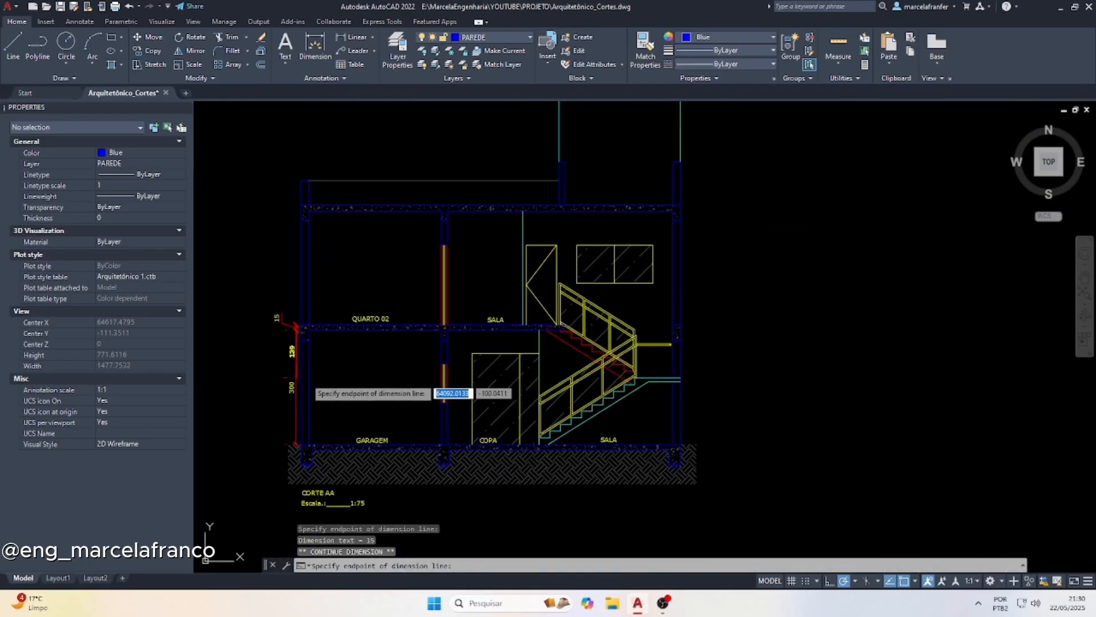
scroll(302, 277, "up", 5)
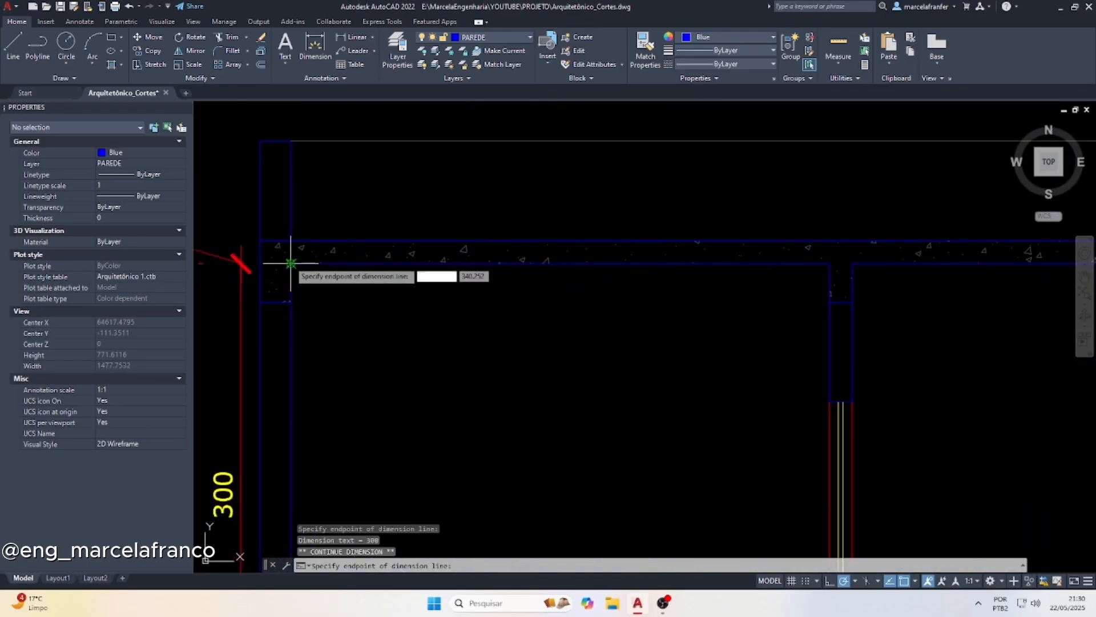
left_click(291, 240)
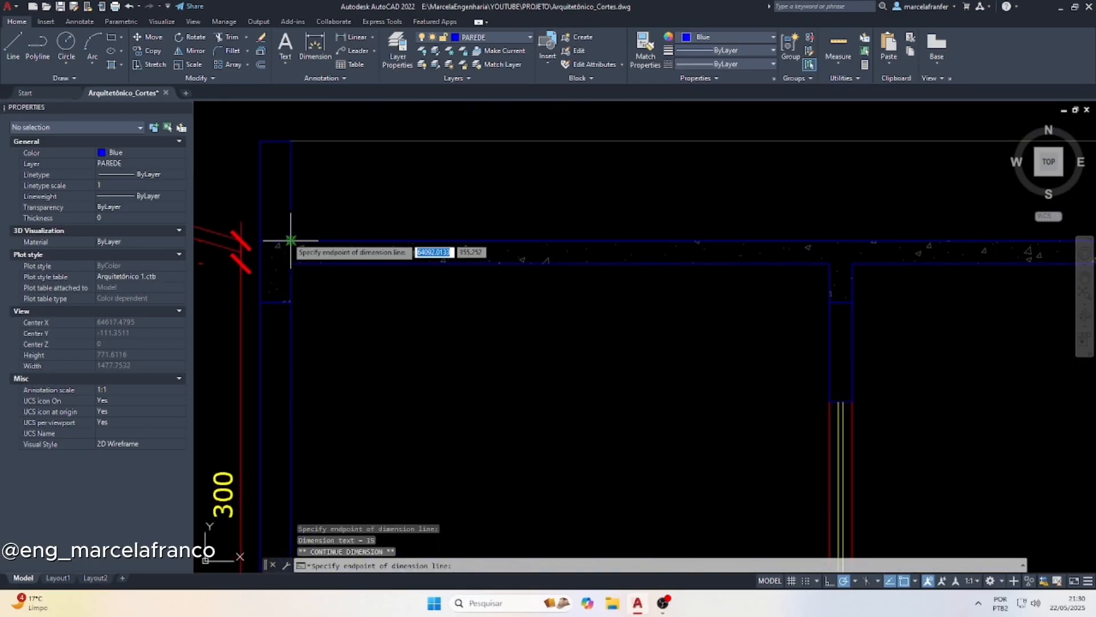
left_click(291, 141)
scroll(294, 140, "down", 5)
key("Escape")
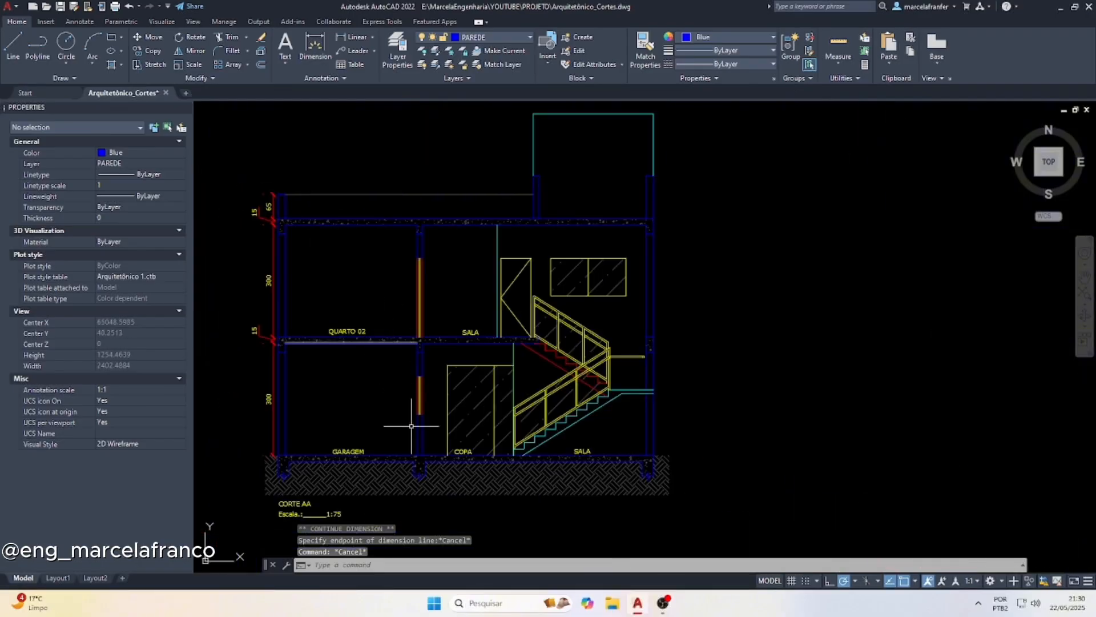
Add a vertical linear dimension from the garage floor to the sill of the window in the inner wall, placed on the garage side
scroll(415, 462, "up", 5)
key("space")
left_click(419, 446)
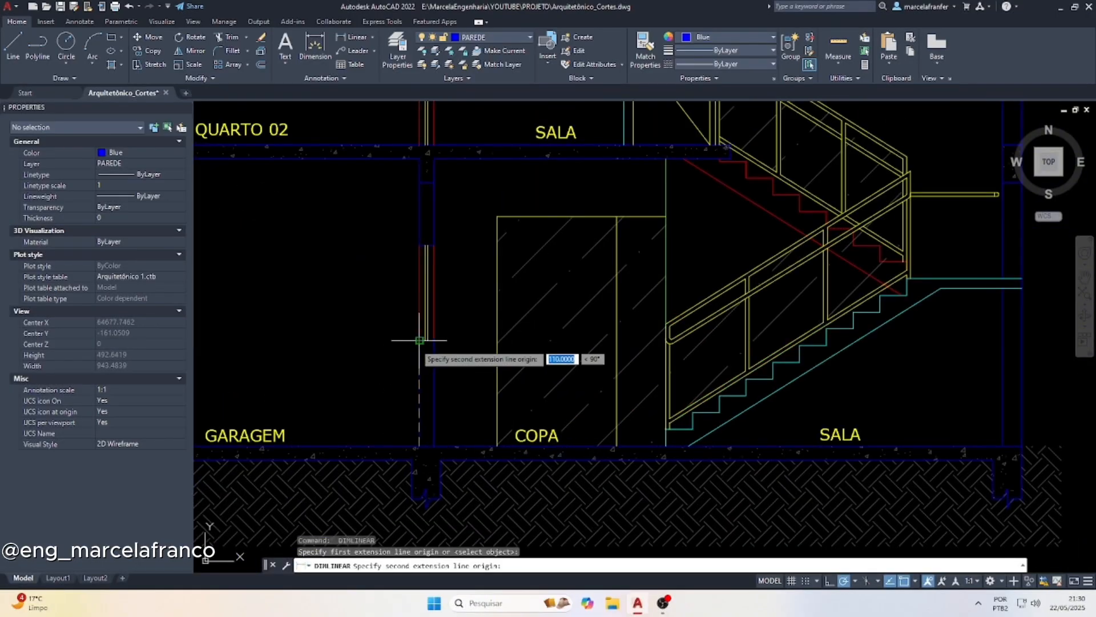
left_click(419, 341)
left_click(403, 340)
left_click(402, 341)
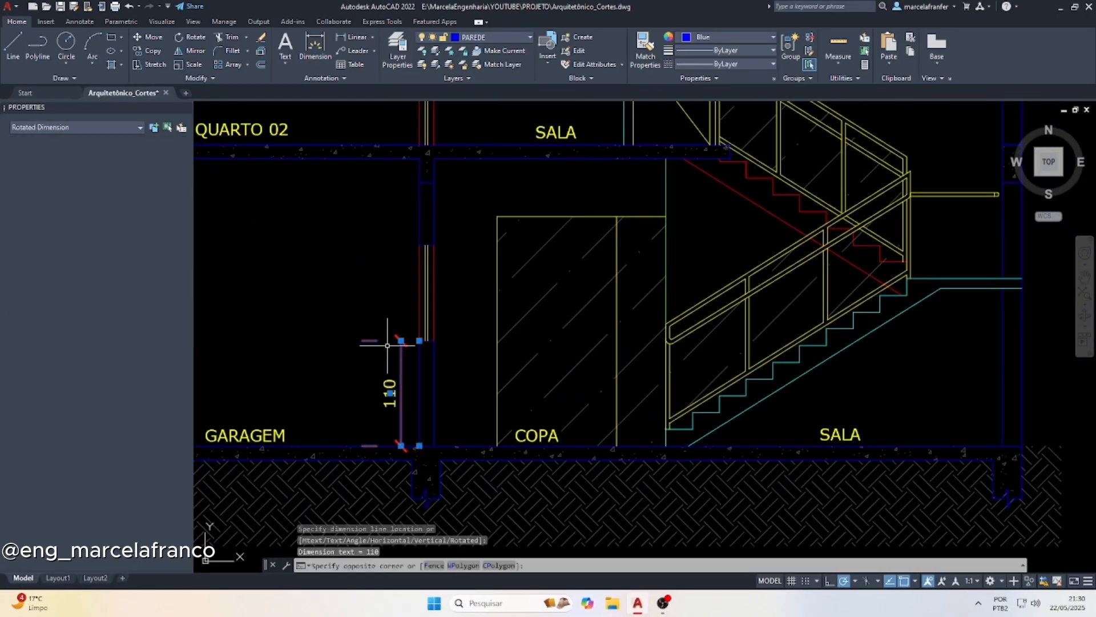
Continue the inner wall's dimension chain through the window opening, the wall above it and the intermediate slab
mouse_move(401, 340)
left_click(424, 379)
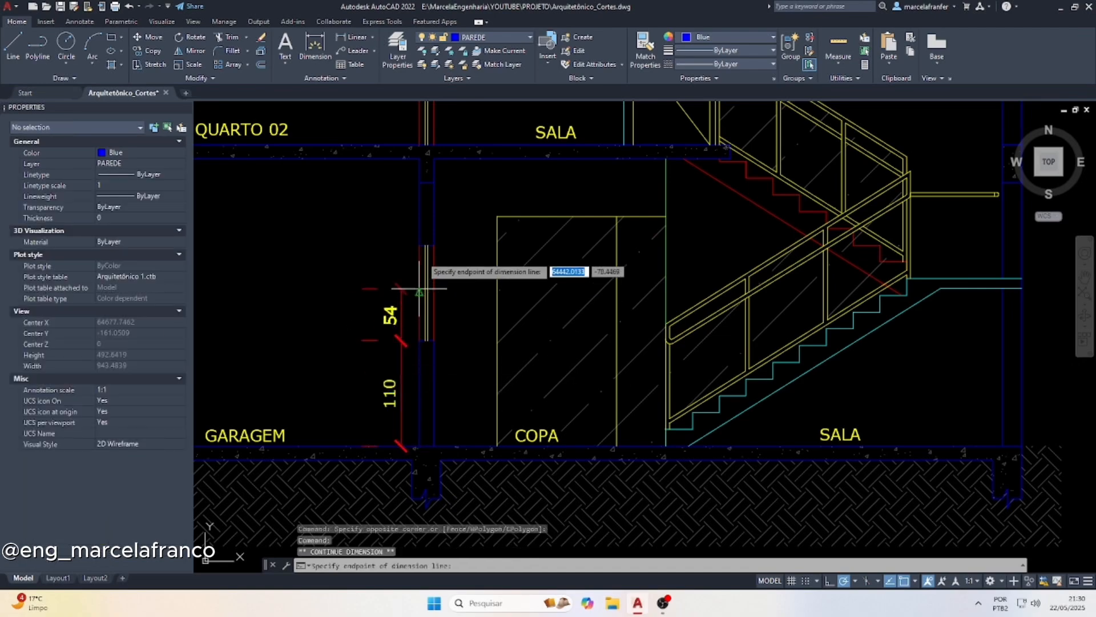
left_click(420, 245)
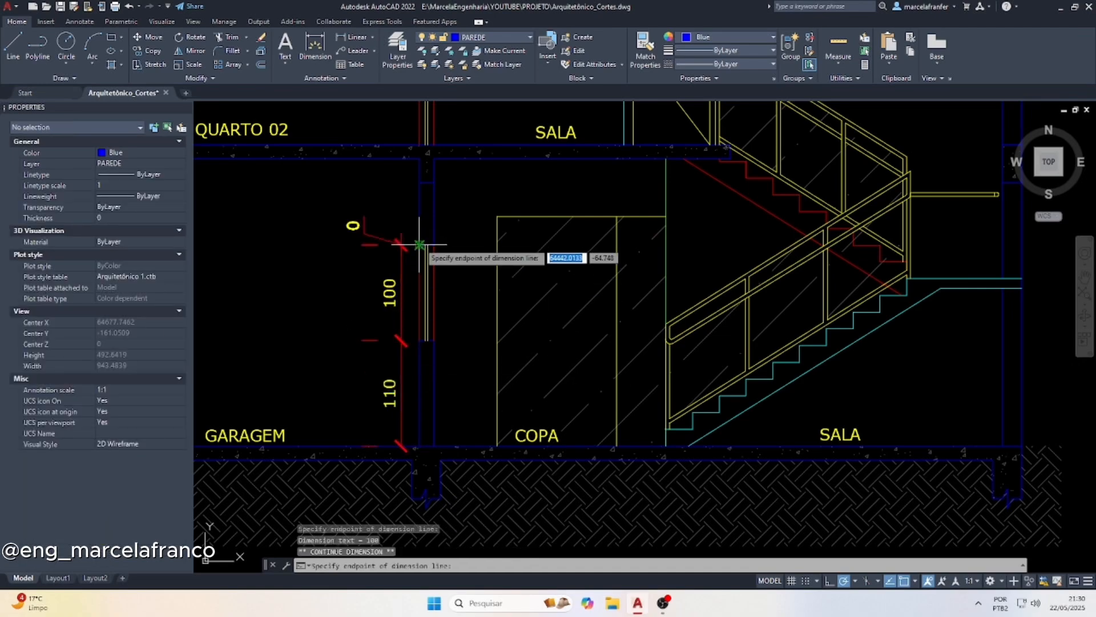
left_click(426, 161)
left_click(420, 145)
scroll(447, 324, "down", 2)
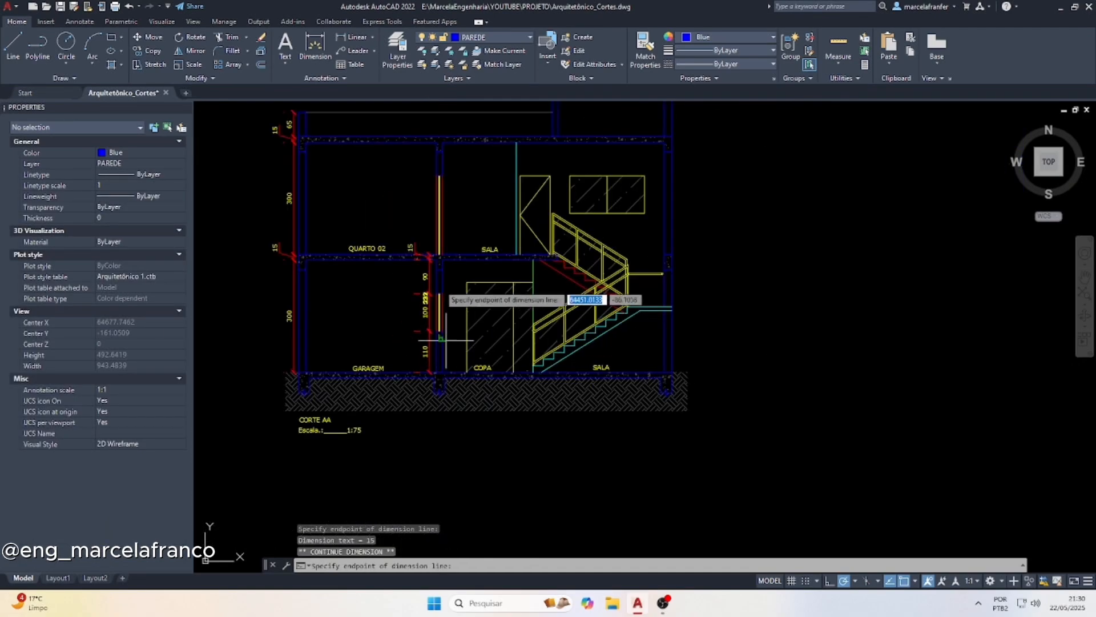
Extend the inner wall's dimension chain through the upper-floor opening, the wall above it, the roof slab and the parapet line
scroll(438, 187, "up", 1)
left_click(439, 175)
left_click(433, 114)
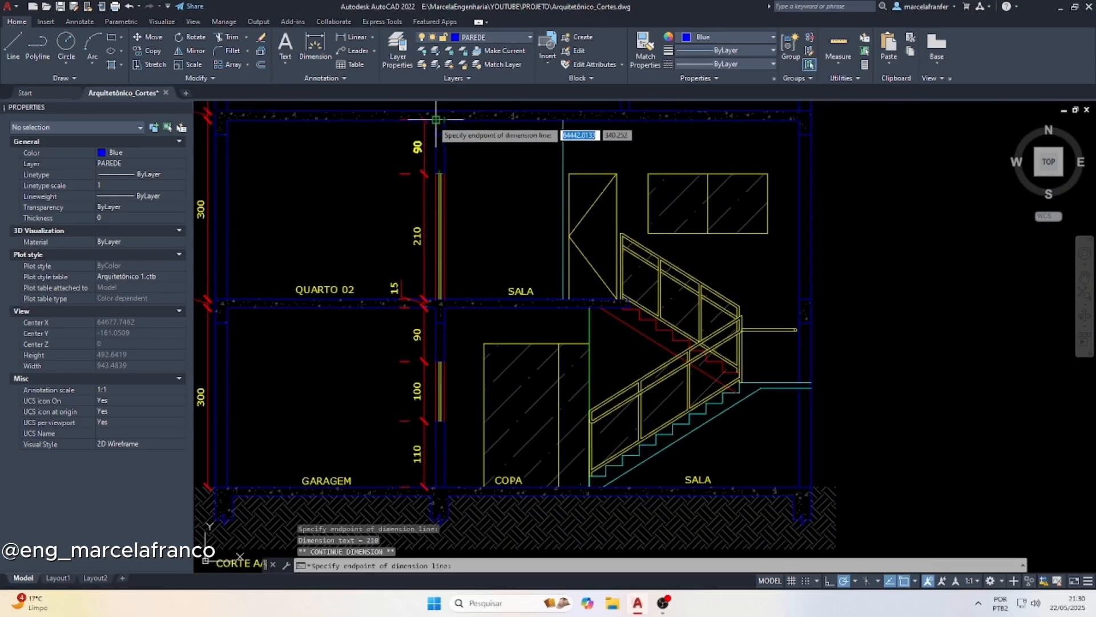
scroll(429, 249, "down", 1)
scroll(422, 166, "up", 6)
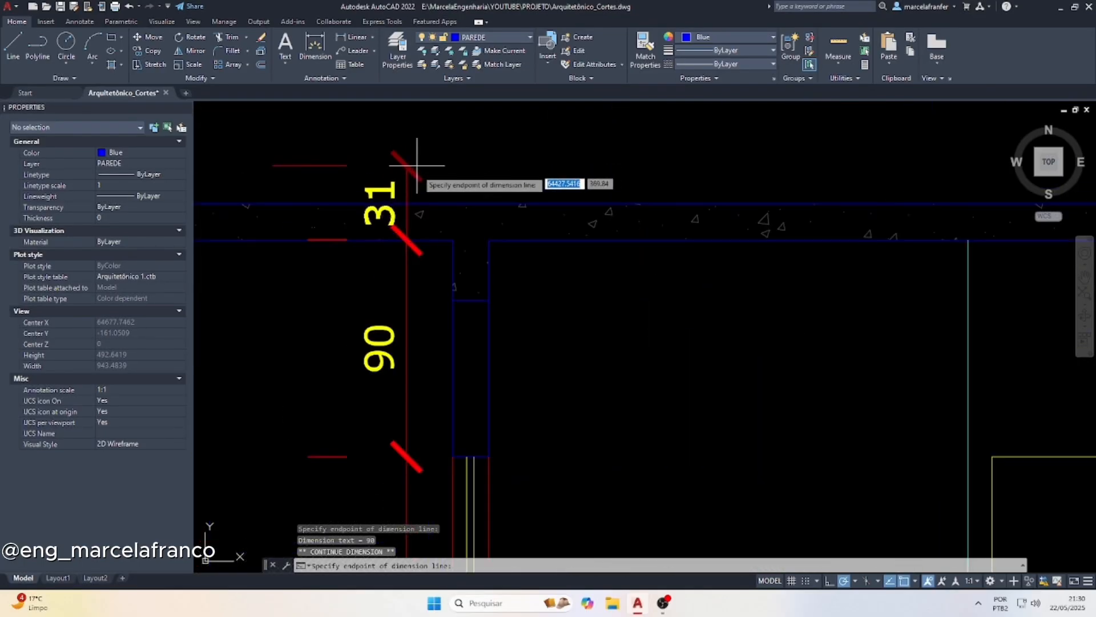
left_click(419, 253)
scroll(420, 253, "down", 1)
left_click(419, 172)
key("Escape")
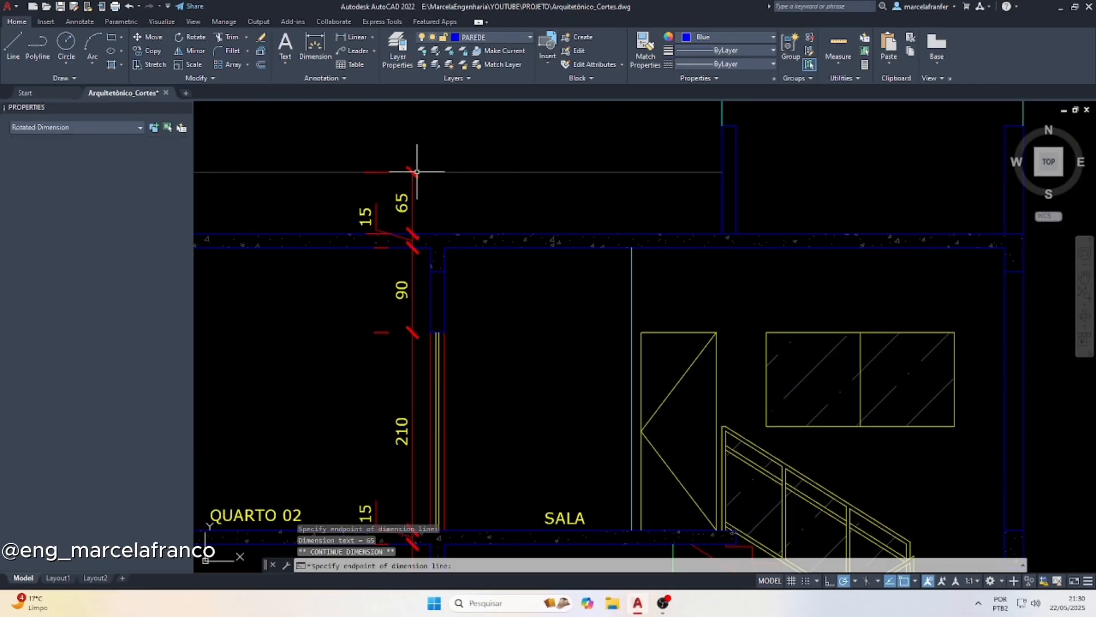
scroll(379, 201, "down", 3)
scroll(448, 271, "up", 2)
key("Escape")
Add a vertical linear dimension of the glazed door's height in the COPA, placed inside the door
type("dli")
key("Return")
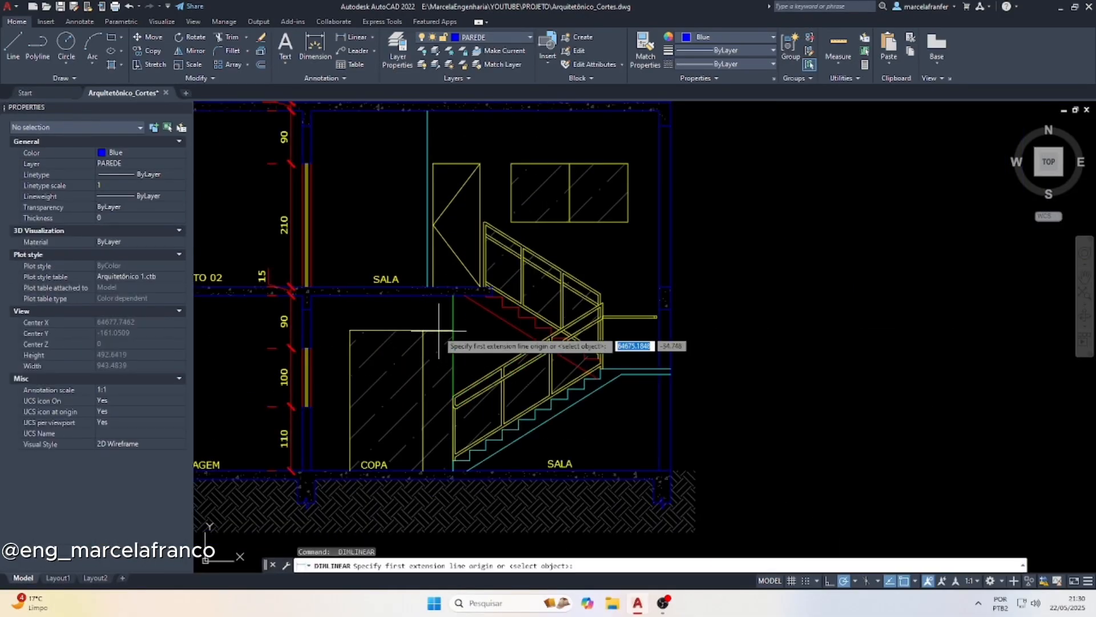
left_click(423, 330)
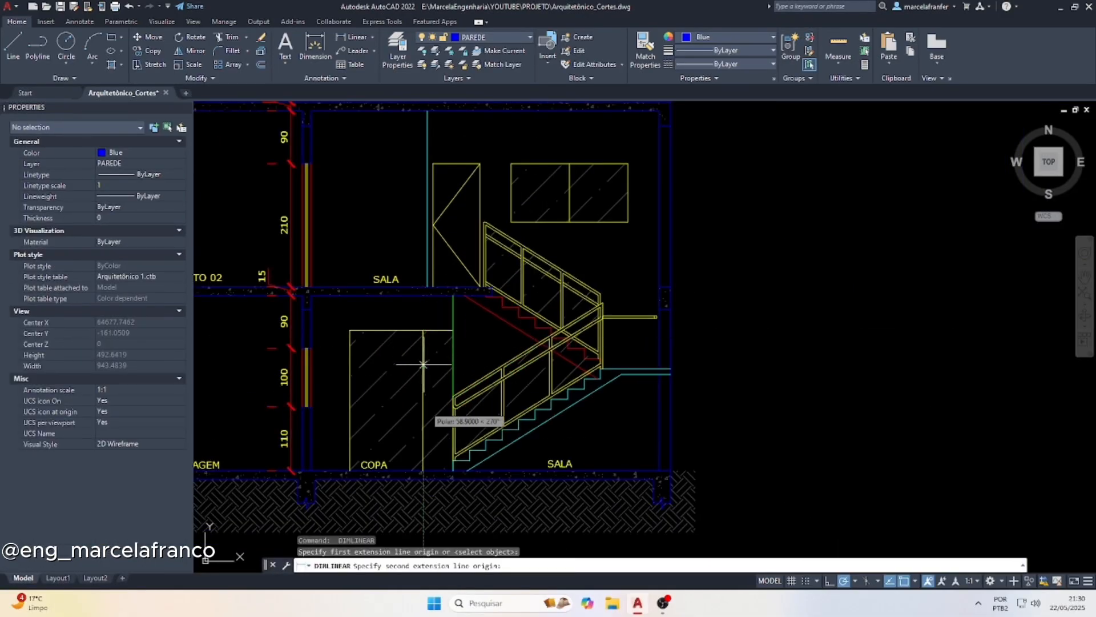
left_click(423, 470)
scroll(409, 402, "up", 2)
scroll(409, 400, "down", 2)
scroll(404, 407, "up", 2)
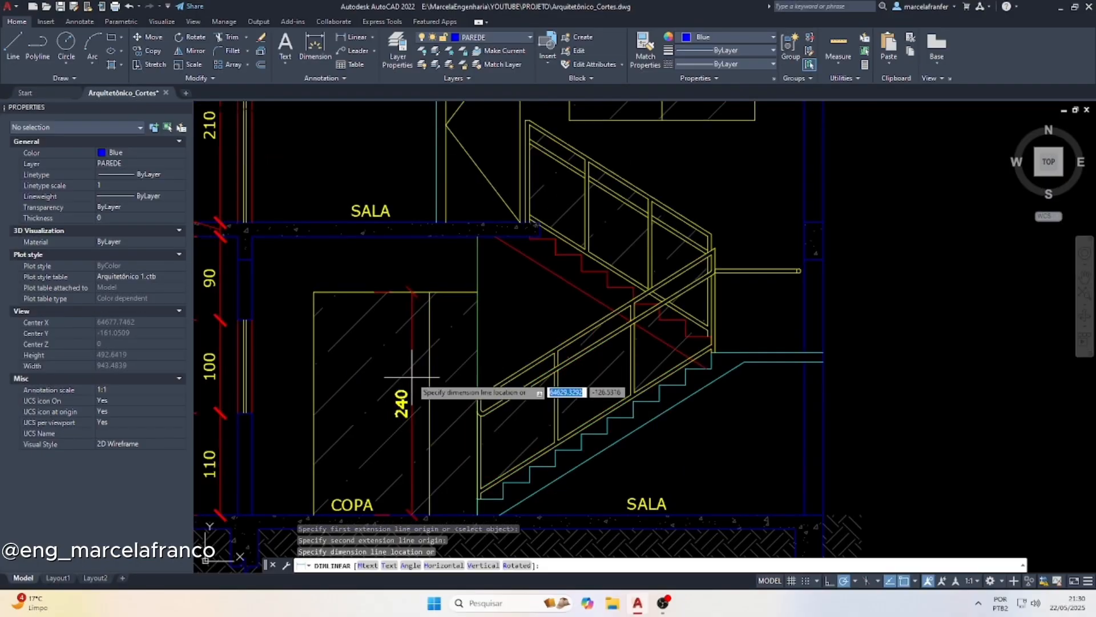
left_click(415, 393)
Continue the glazed door's dimension upward through the wall above it and the intermediate slab
left_click(413, 327)
mouse_move(415, 292)
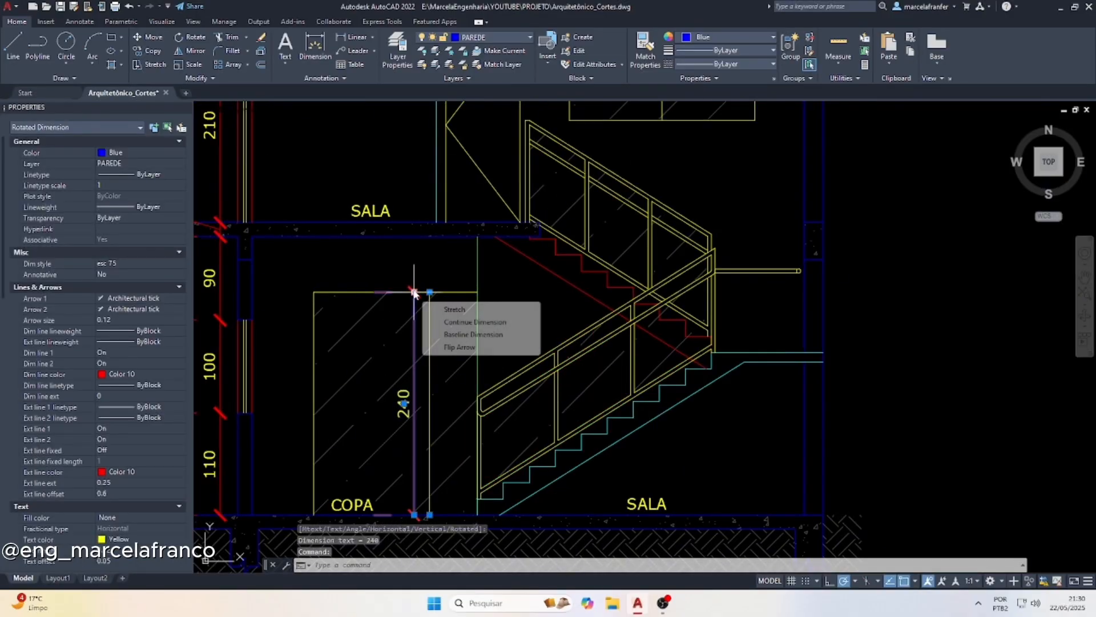
left_click(451, 323)
scroll(428, 240, "up", 3)
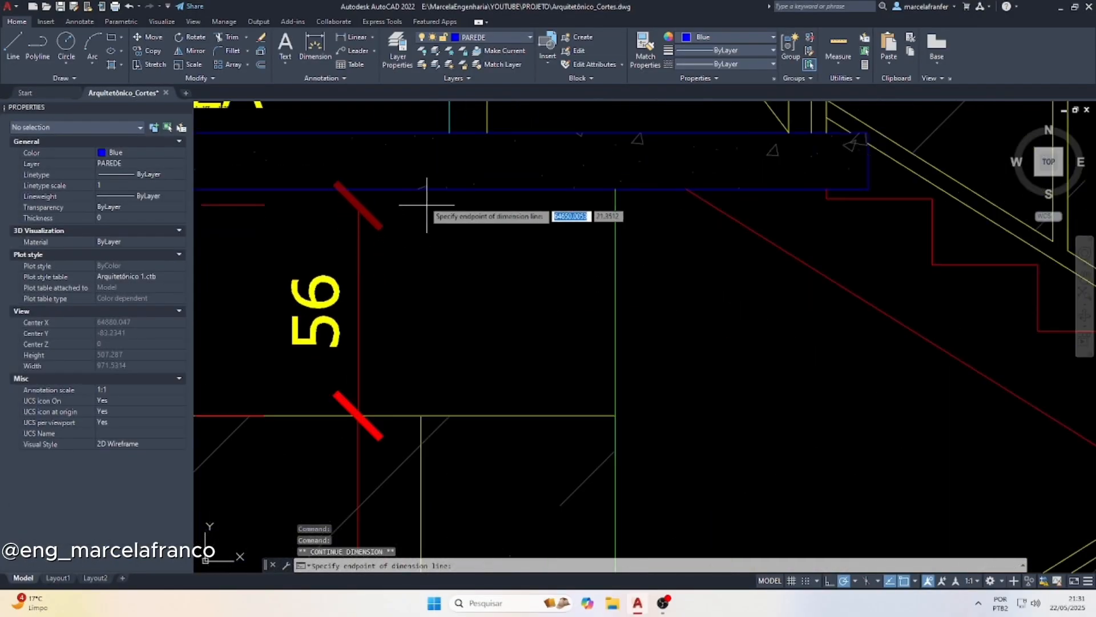
left_click(449, 132)
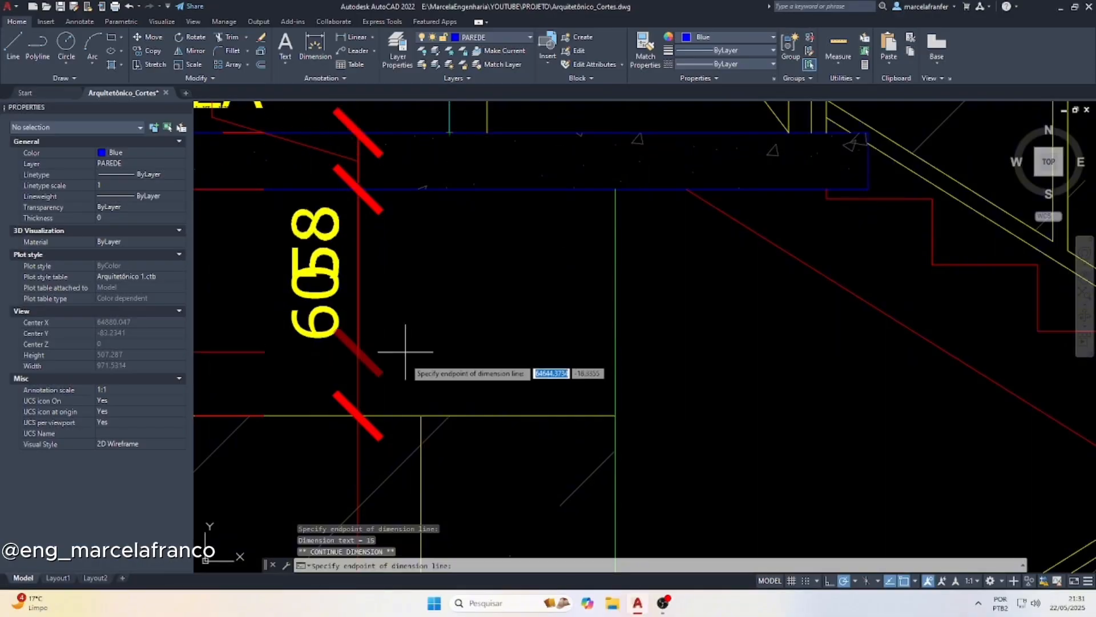
Extend the COPA dimension chain through the upper-floor door, the wall above it, the roof slab and the raised wall on the roof
scroll(382, 359, "down", 5)
scroll(417, 232, "up", 2)
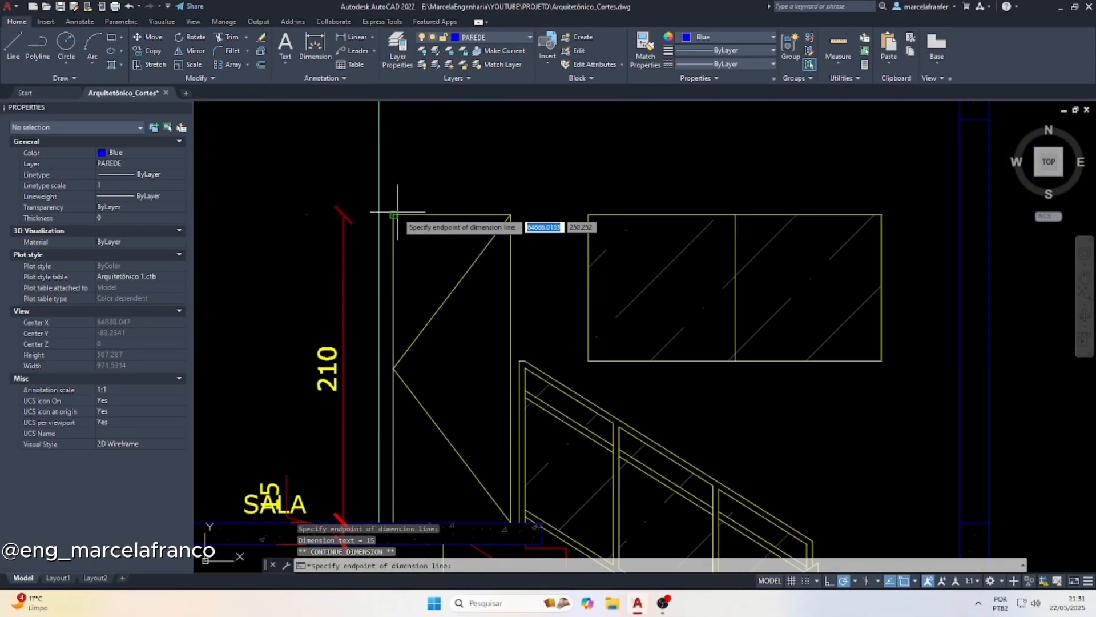
left_click(411, 222)
scroll(388, 354, "down", 2)
scroll(384, 284, "up", 2)
left_click(389, 267)
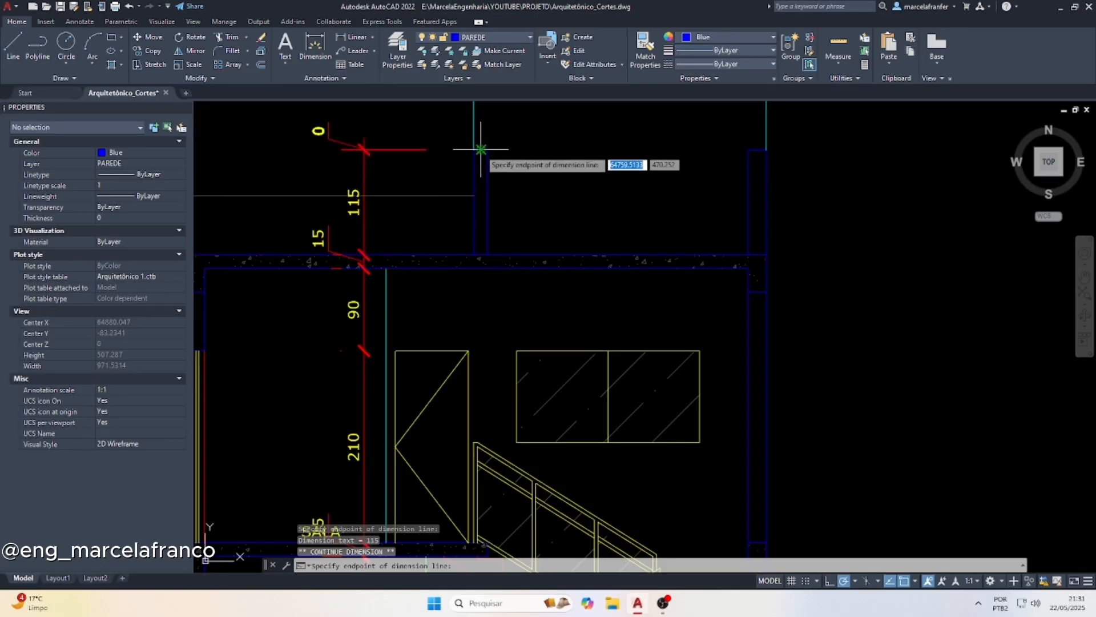
left_click(463, 150)
key("Escape")
key("Escape")
Move the upper-floor SALA text horizontally away from the door so that it clears the slab thickness dimension
scroll(343, 360, "down", 3)
scroll(343, 360, "up", 4)
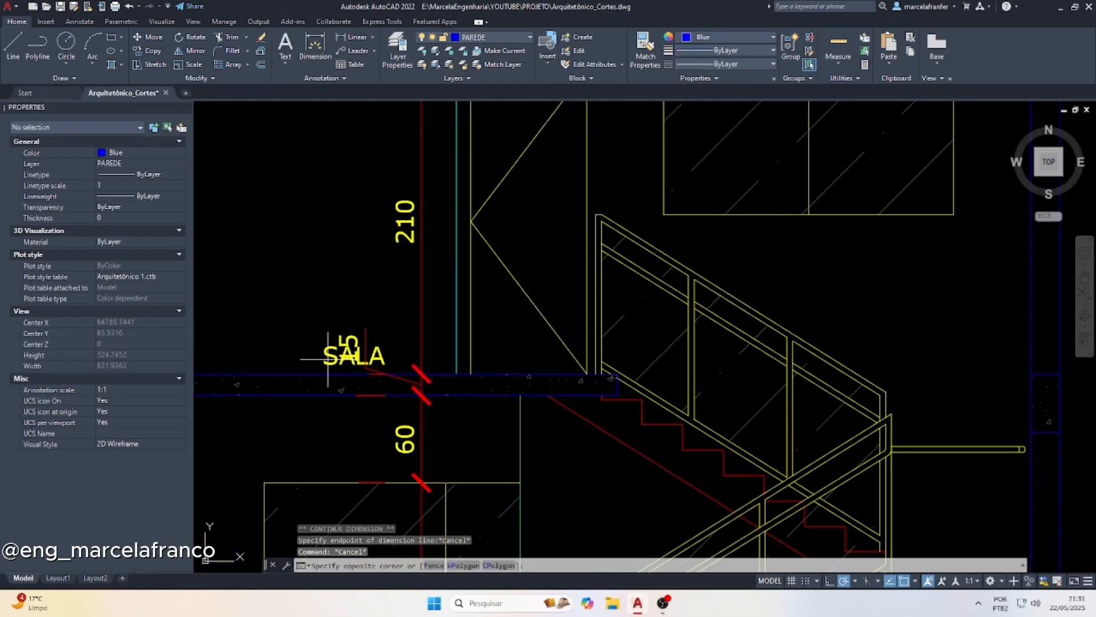
left_click(325, 367)
left_click(354, 354)
left_click(286, 355)
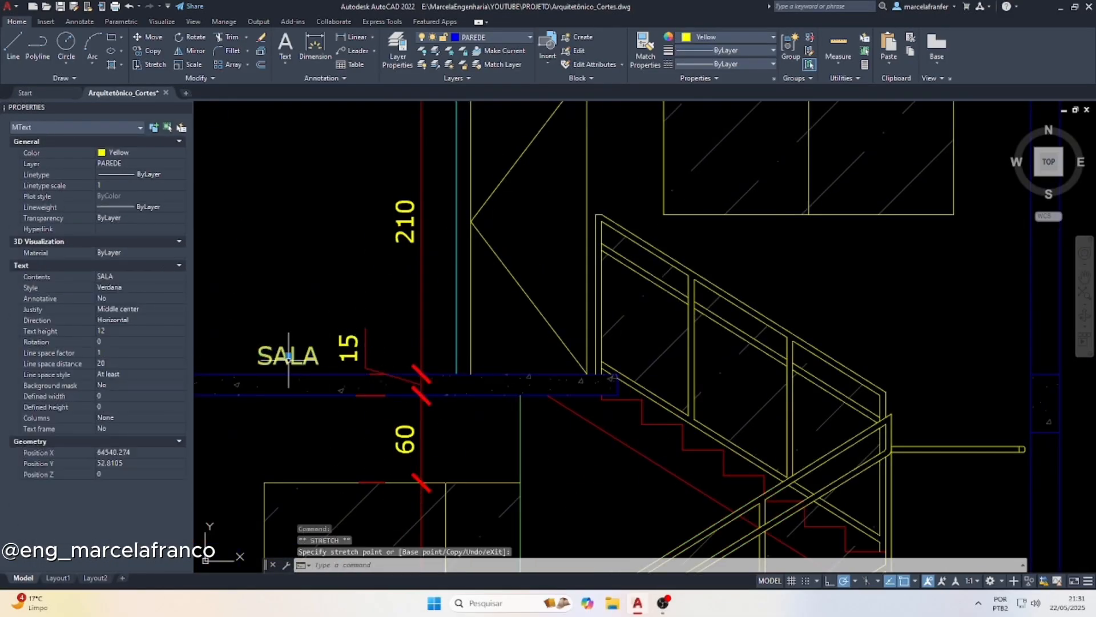
key("Escape")
key("Escape")
Add a vertical linear dimension from the stair landing to the ground floor, just inside the outer wall beside the stairs
scroll(287, 355, "down", 5)
scroll(469, 392, "up", 3)
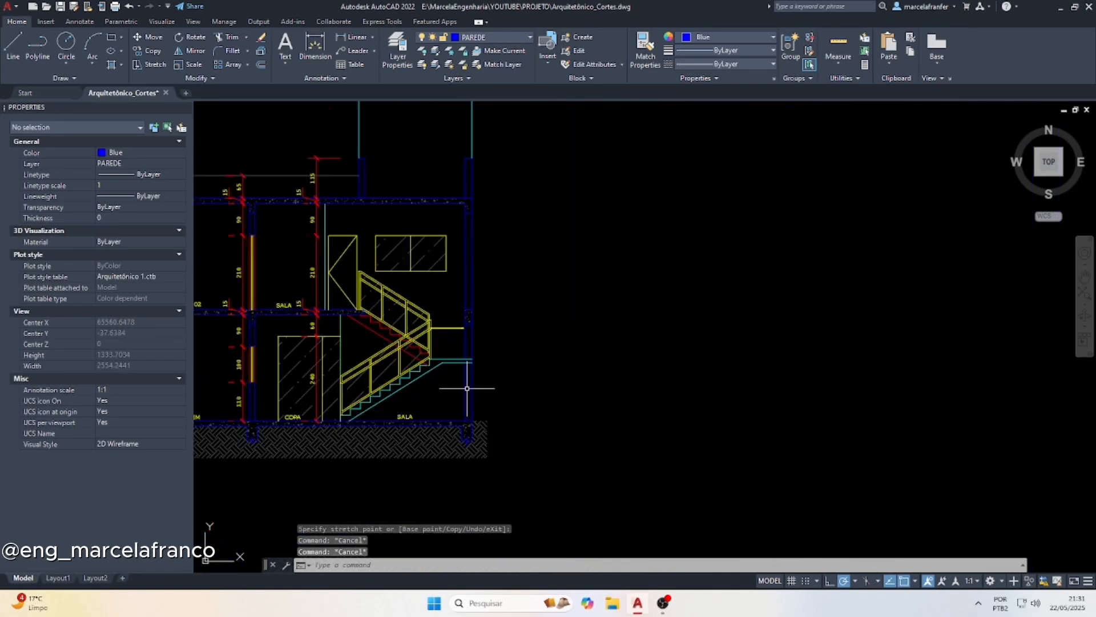
left_click(356, 37)
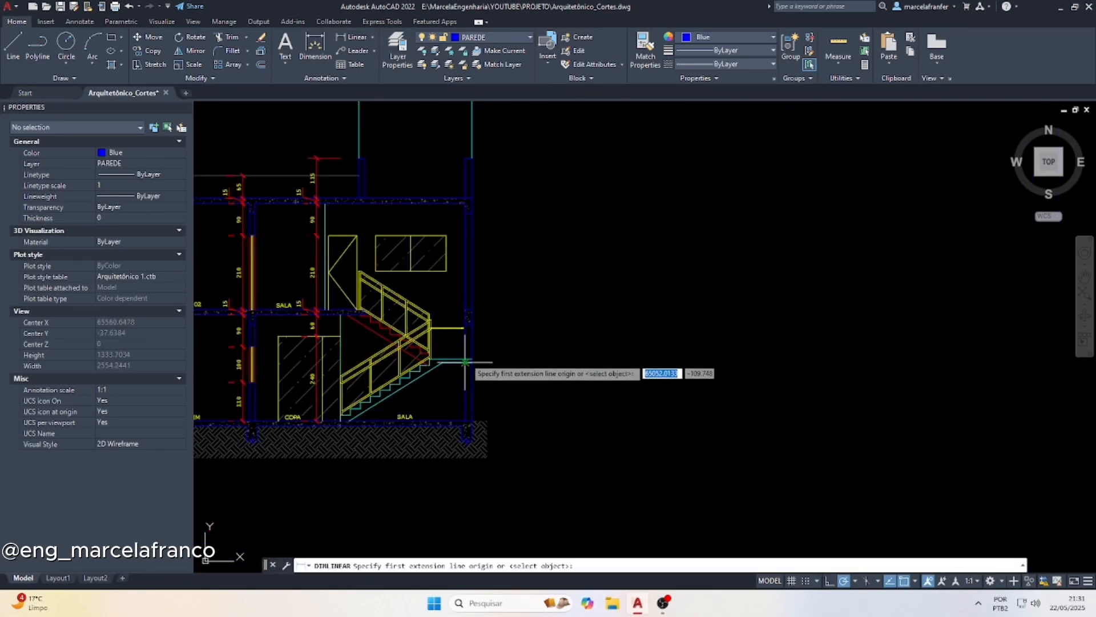
left_click(465, 359)
left_click(465, 420)
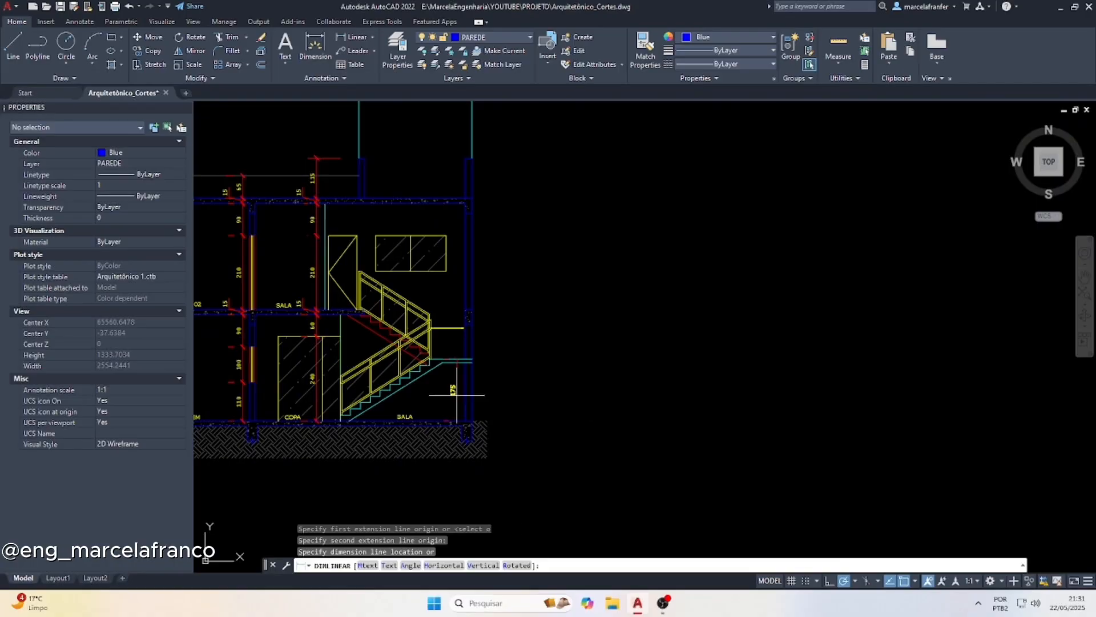
left_click(457, 394)
Continue the landing's dimension chain upward to the window sill, the window head, and the underside and top of the roof slab
left_click(459, 367)
mouse_move(457, 358)
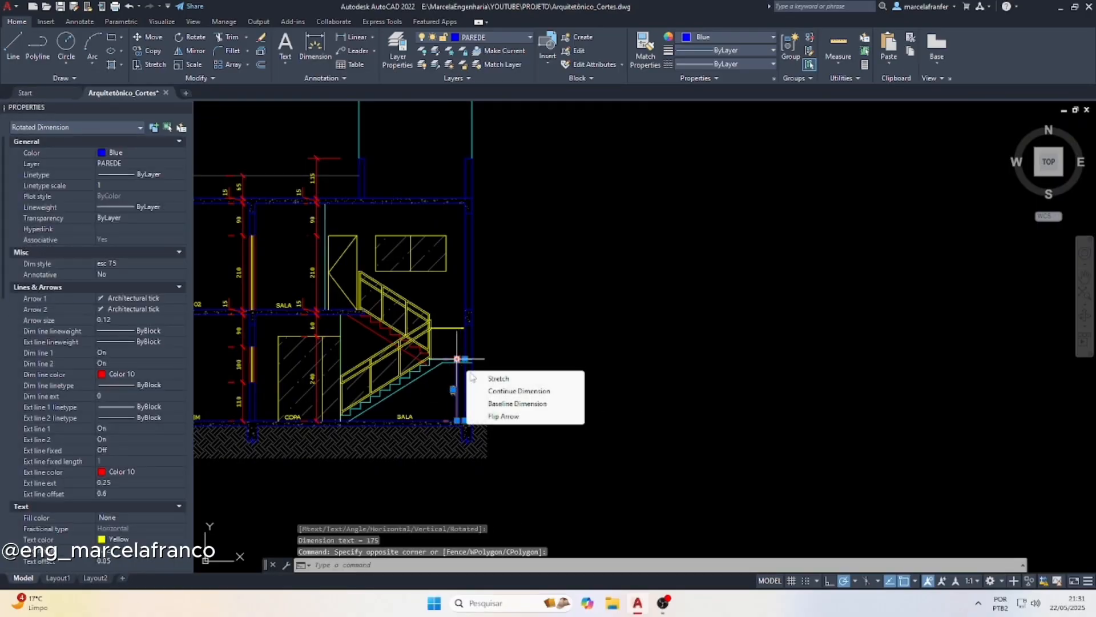
left_click(495, 391)
scroll(446, 271, "up", 2)
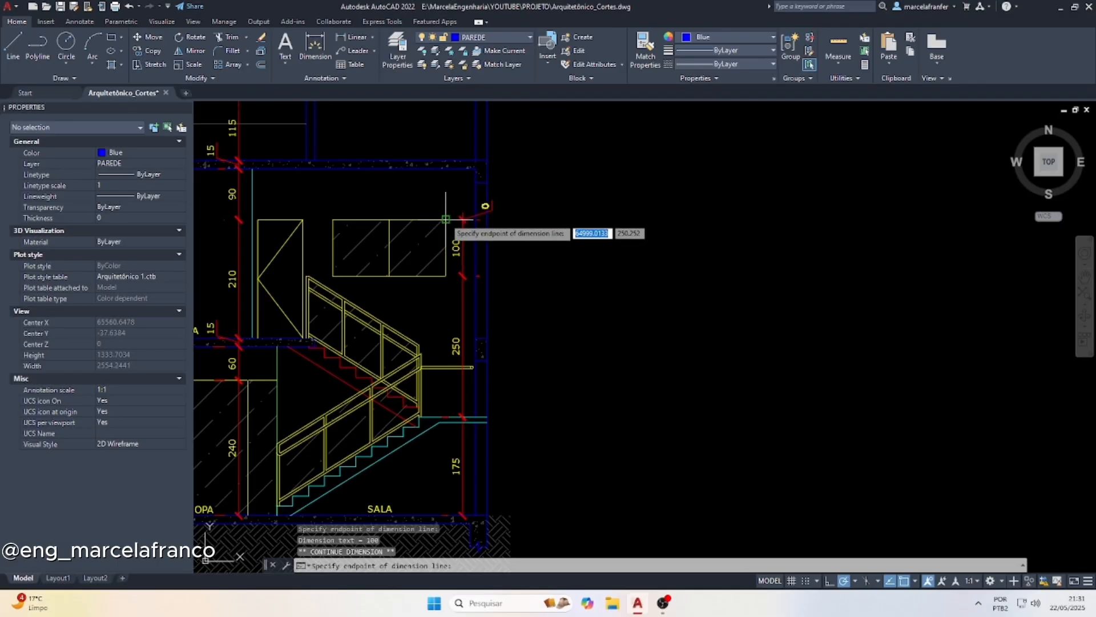
left_click(475, 166)
scroll(456, 310, "down", 2)
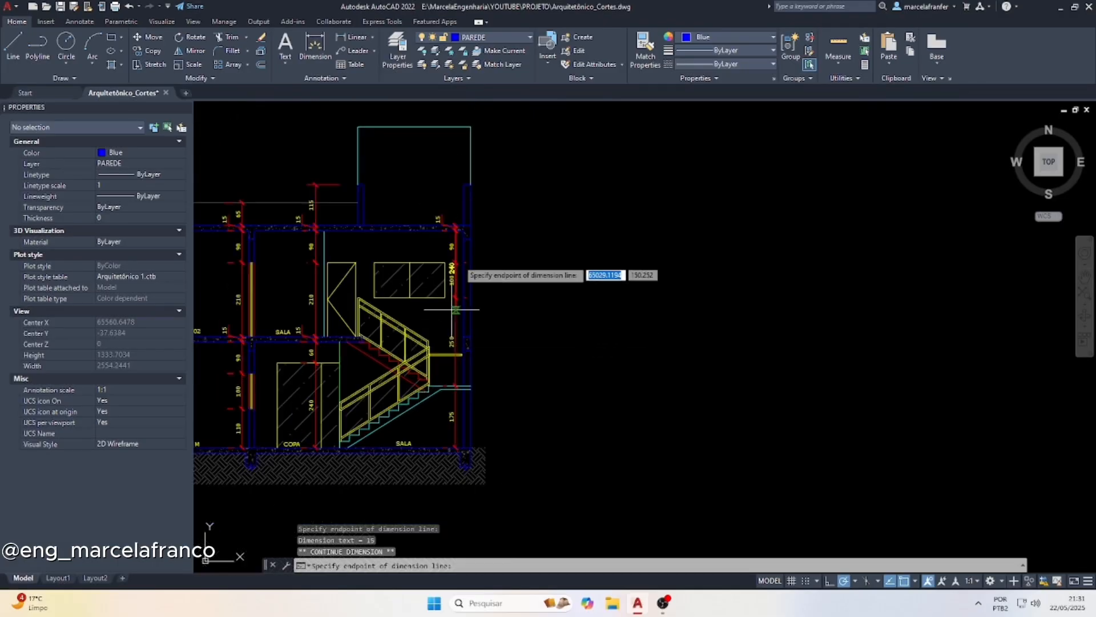
Extend the stair-side dimension chain through the raised wall on the roof to the top of the outlined volume above it
scroll(455, 310, "up", 2)
left_click(456, 184)
scroll(451, 172, "down", 2)
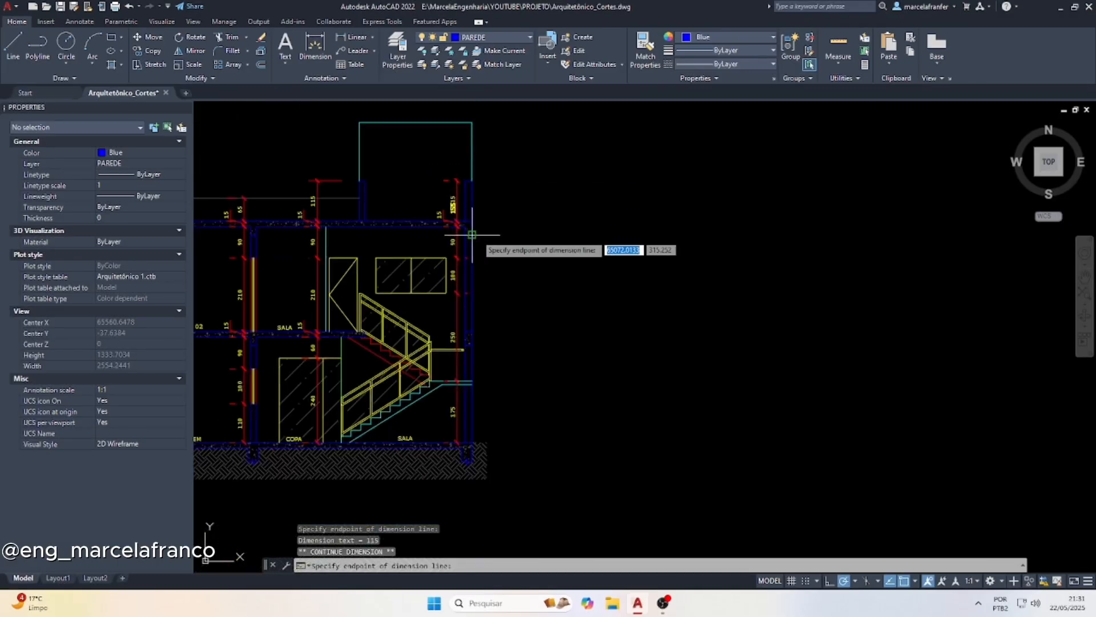
left_click(472, 121)
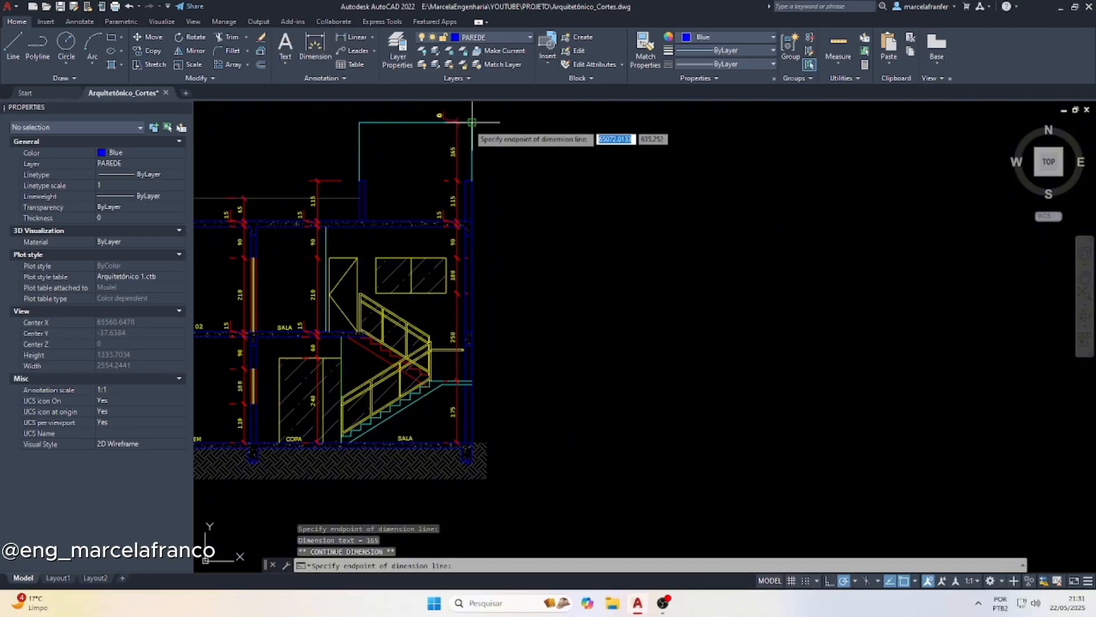
key("Escape")
scroll(458, 275, "down", 2)
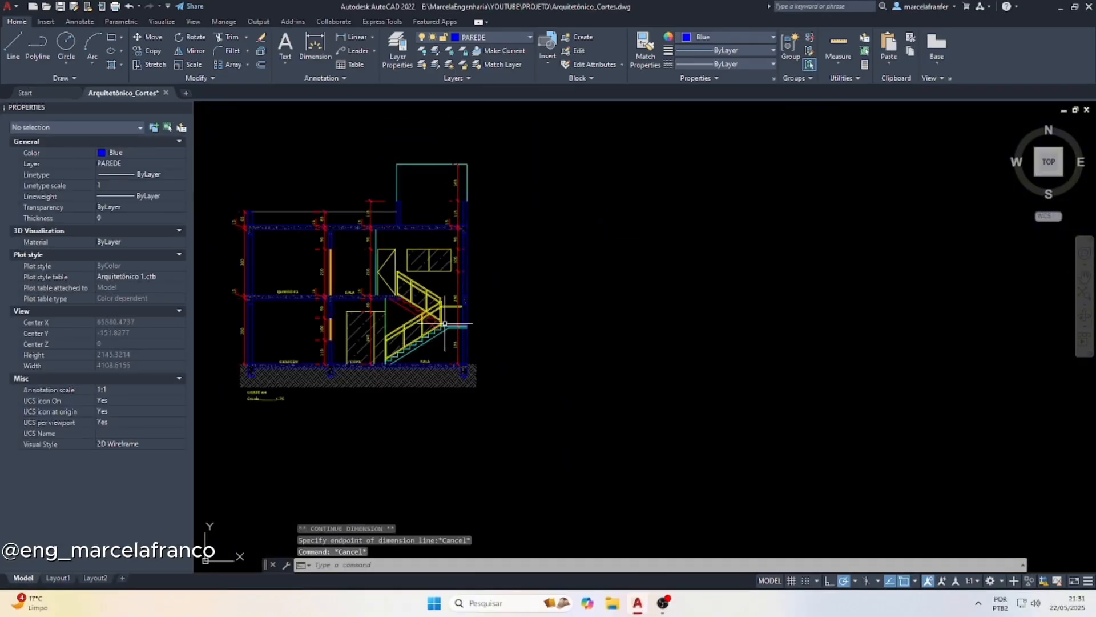
Paste the +17 level marker from the Arquitetônico02 drawing in the empty space beside the section's stair-side outer wall
scroll(553, 293, "down", 2)
scroll(433, 290, "up", 4)
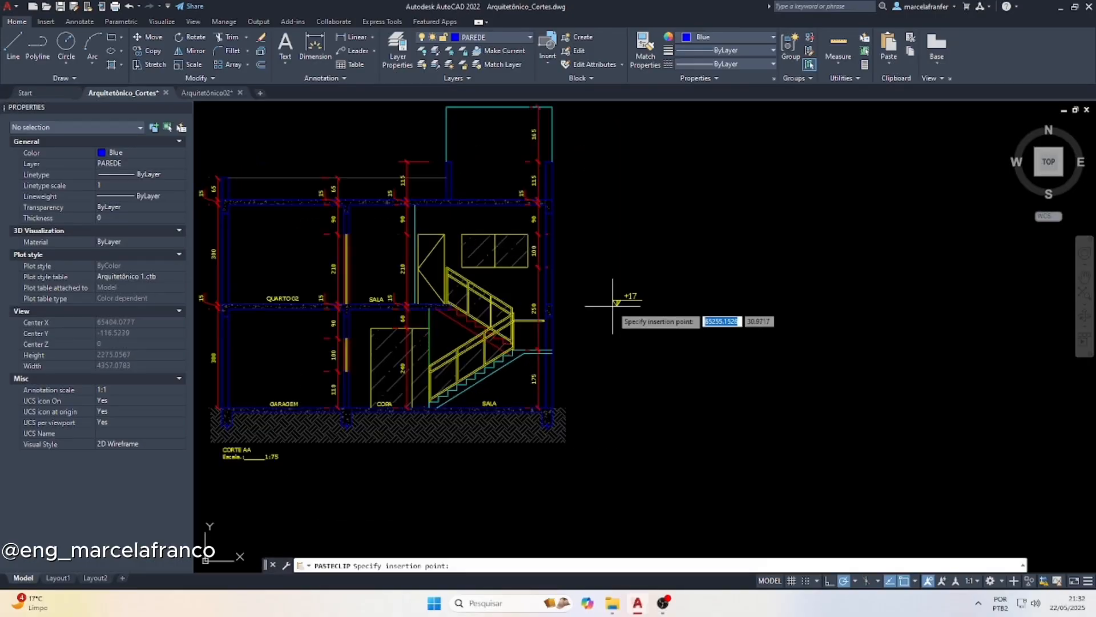
left_click(613, 306)
key("Escape")
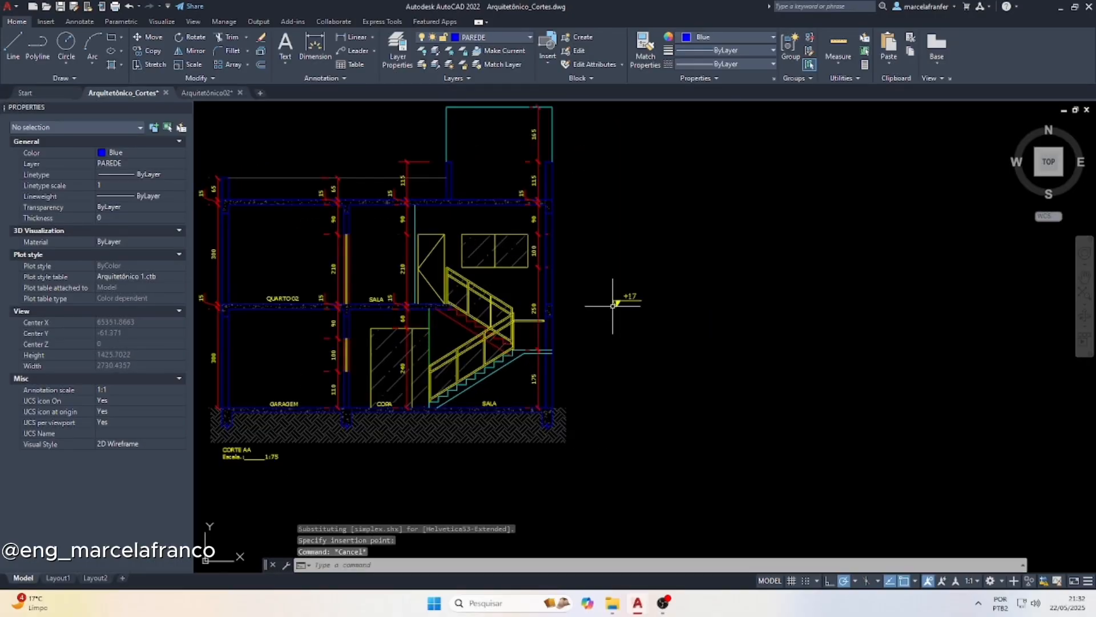
Match the +17 level marker's text properties to those of the upper-floor SALA label
scroll(412, 333, "up", 2)
left_click(357, 283)
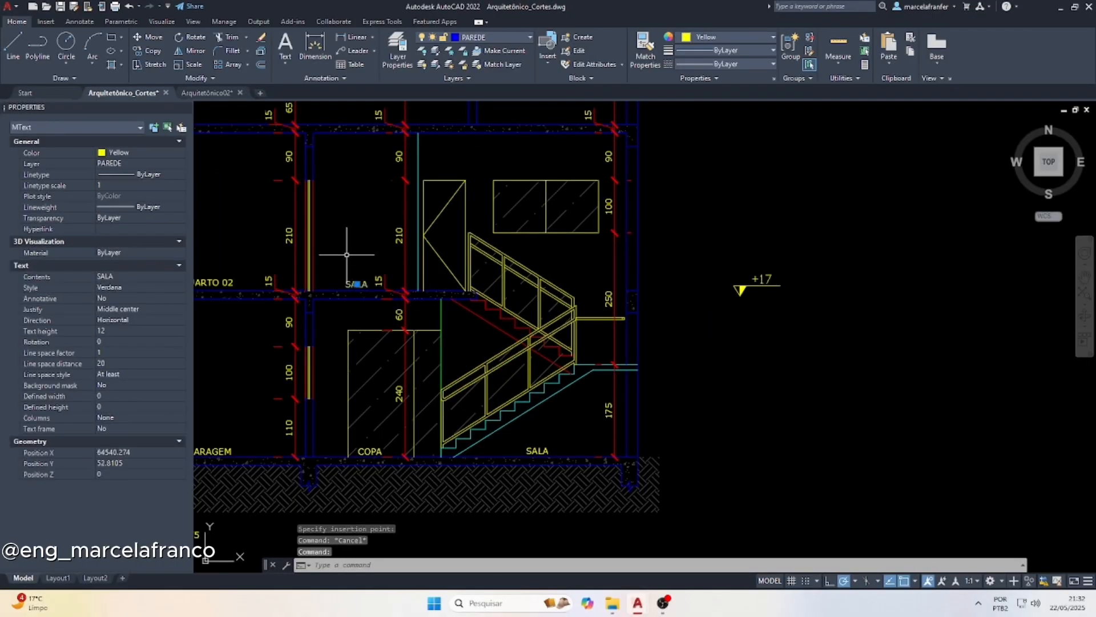
key("Return")
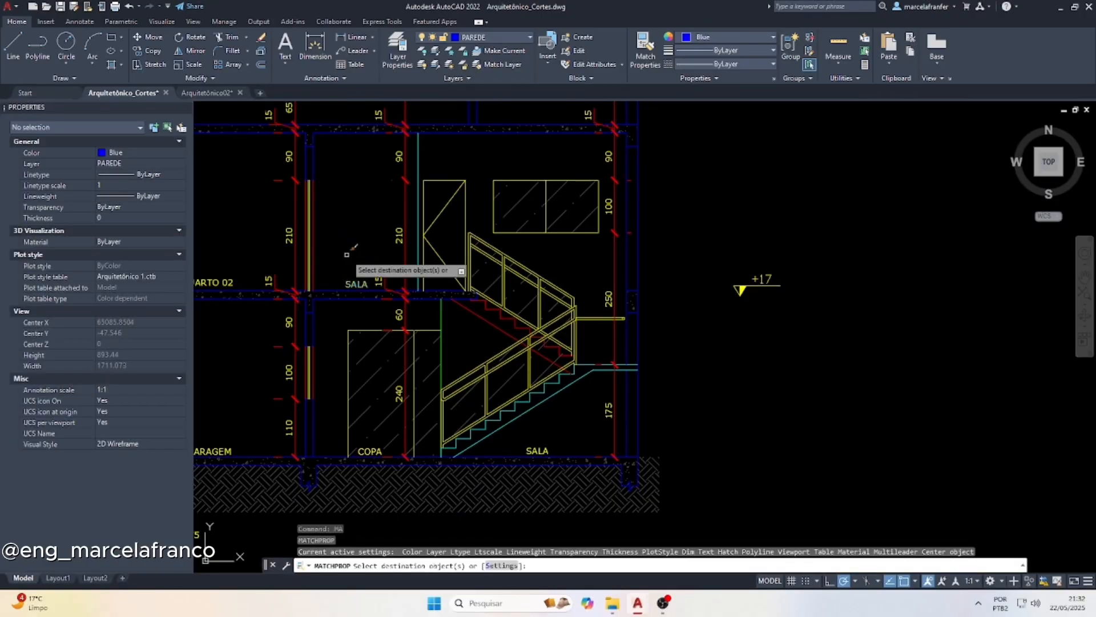
left_click(773, 278)
left_click(746, 265)
key("Escape")
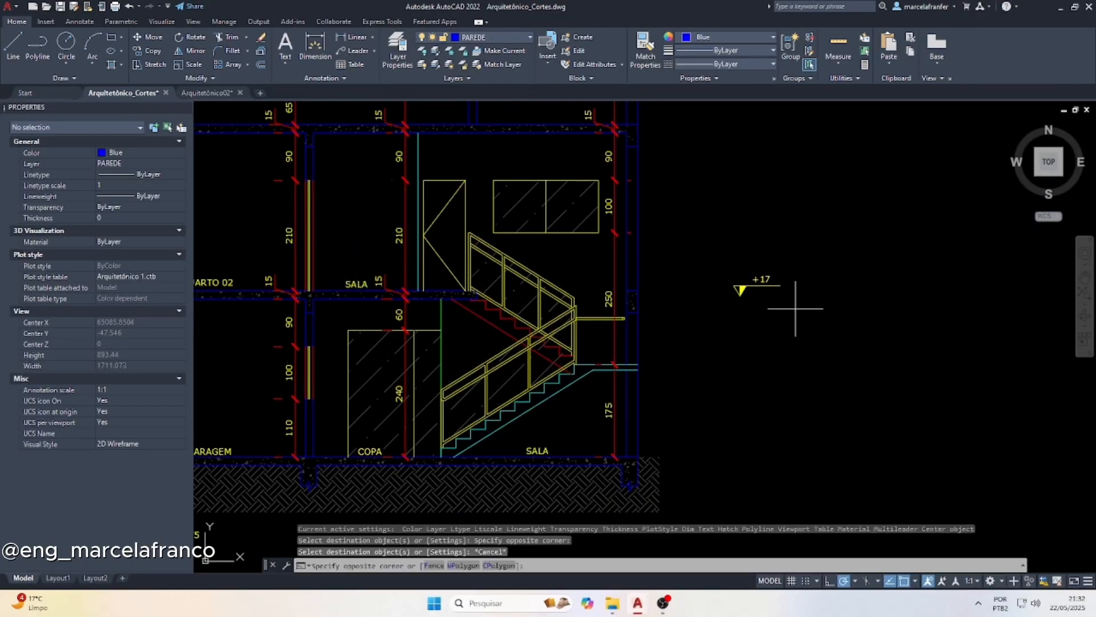
Copy the whole level marker by its triangle tip onto the ground-floor slab beside the COPA label
left_click(714, 260)
type("cp")
key("Return")
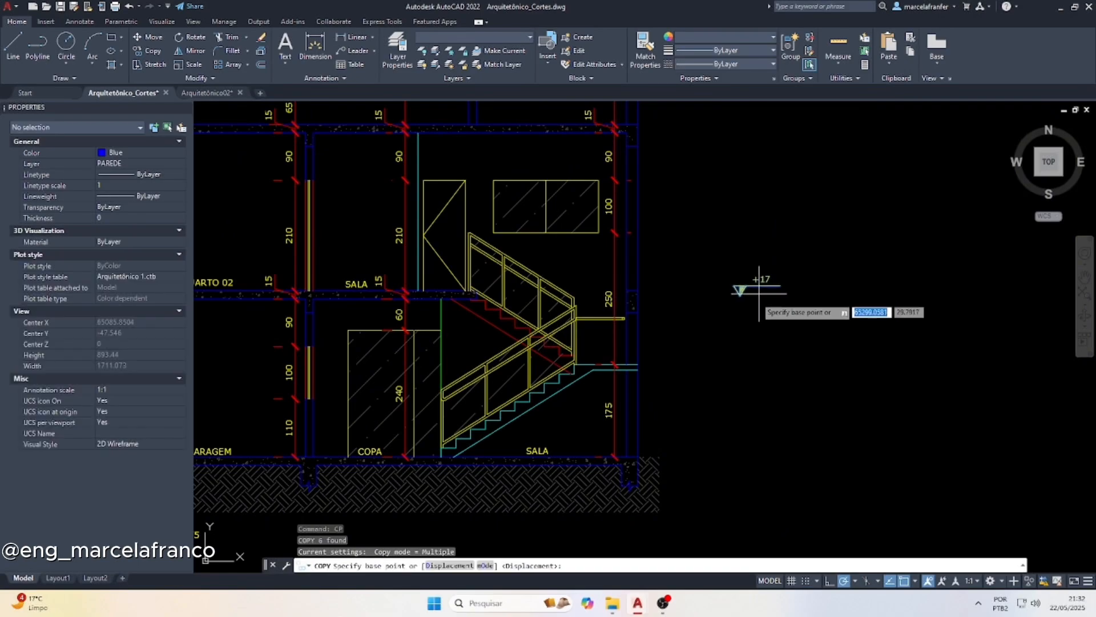
scroll(759, 293, "up", 3)
left_click(728, 295)
scroll(833, 246, "down", 5)
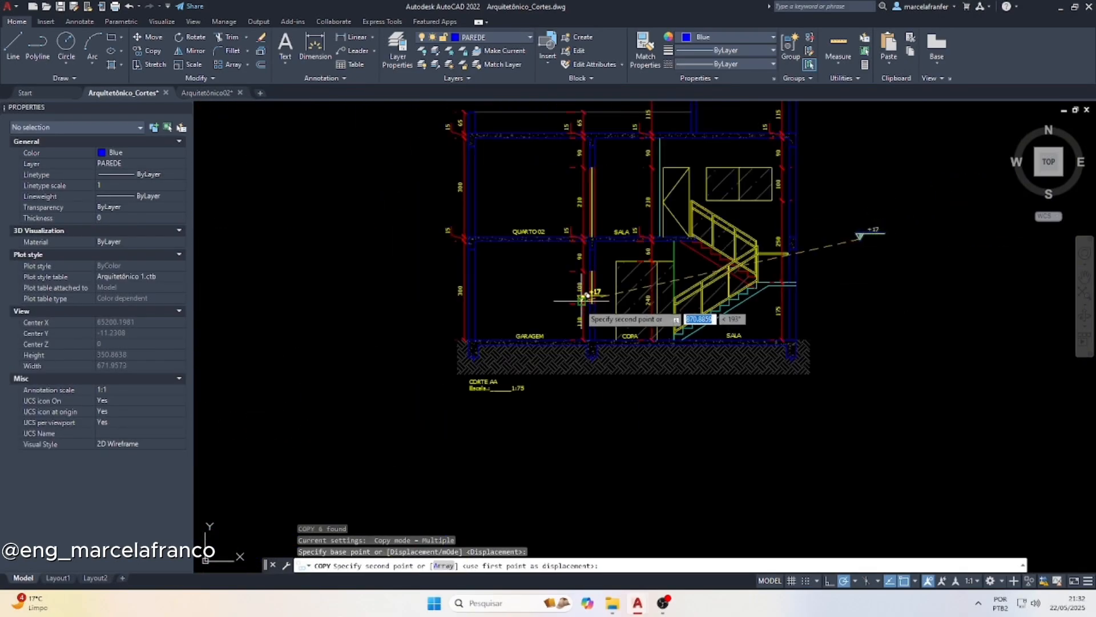
scroll(582, 297, "up", 5)
scroll(466, 328, "down", 5)
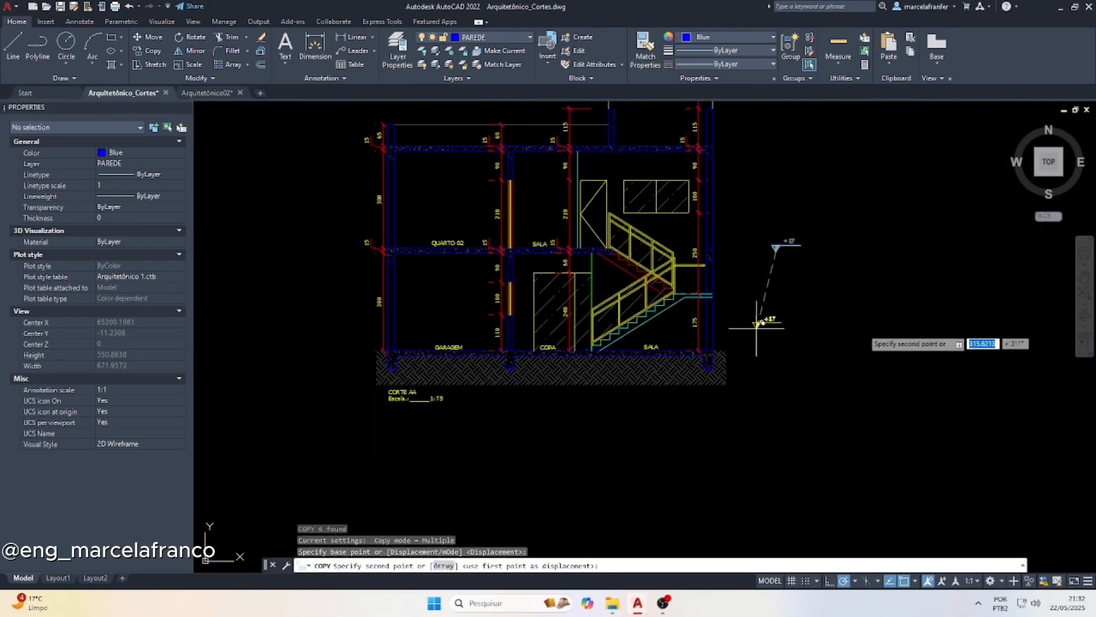
scroll(571, 331, "down", 6)
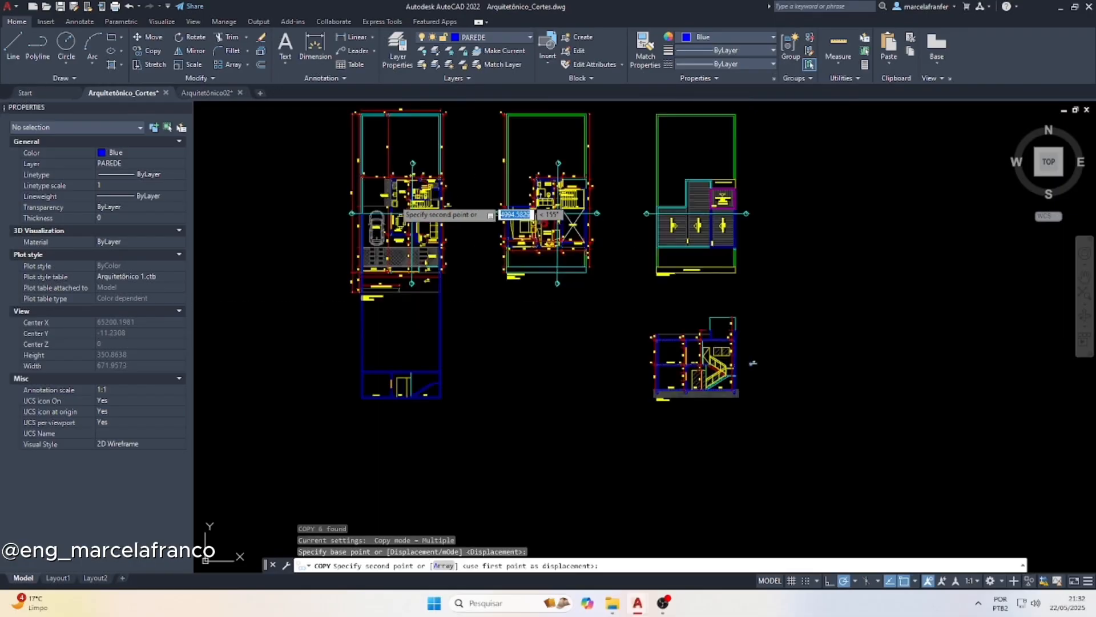
scroll(379, 219, "up", 6)
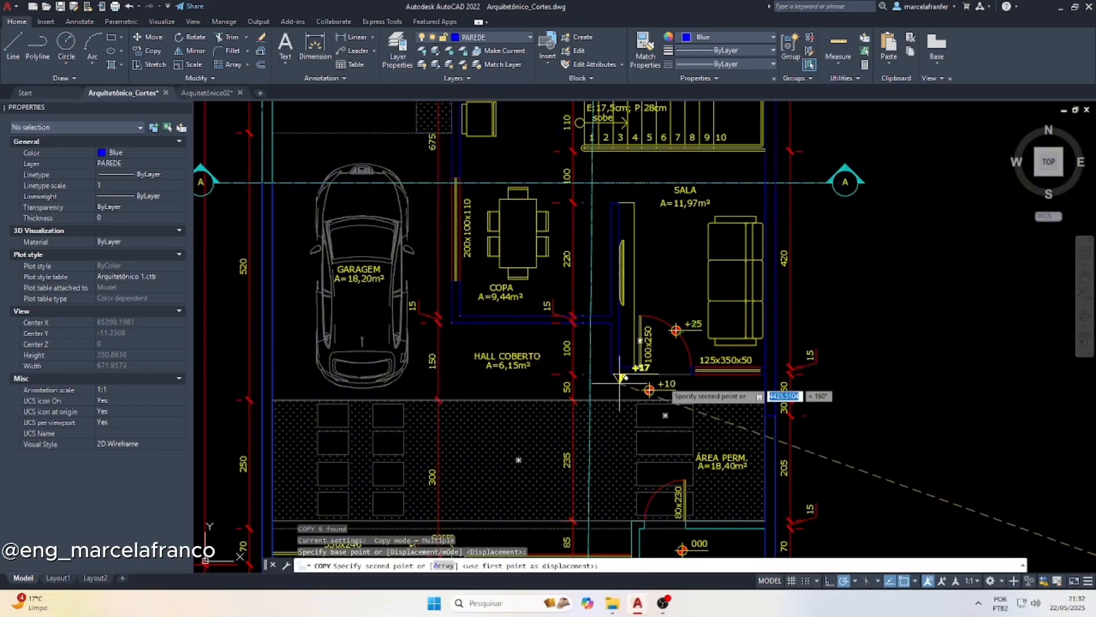
scroll(286, 262, "down", 8)
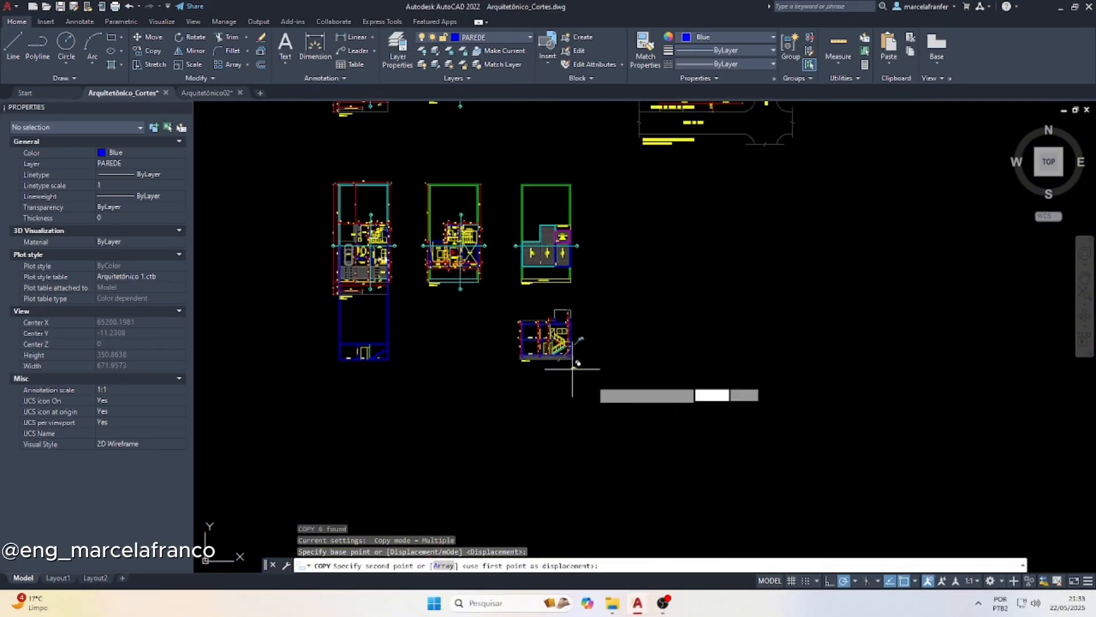
scroll(572, 369, "up", 10)
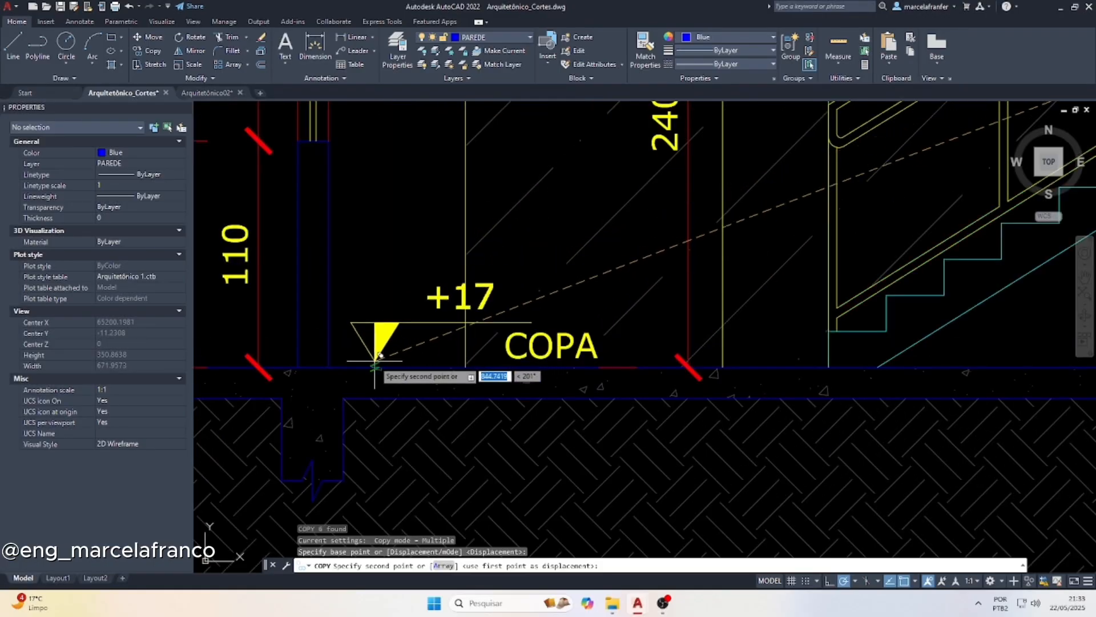
left_click(379, 357)
scroll(320, 362, "down", 2)
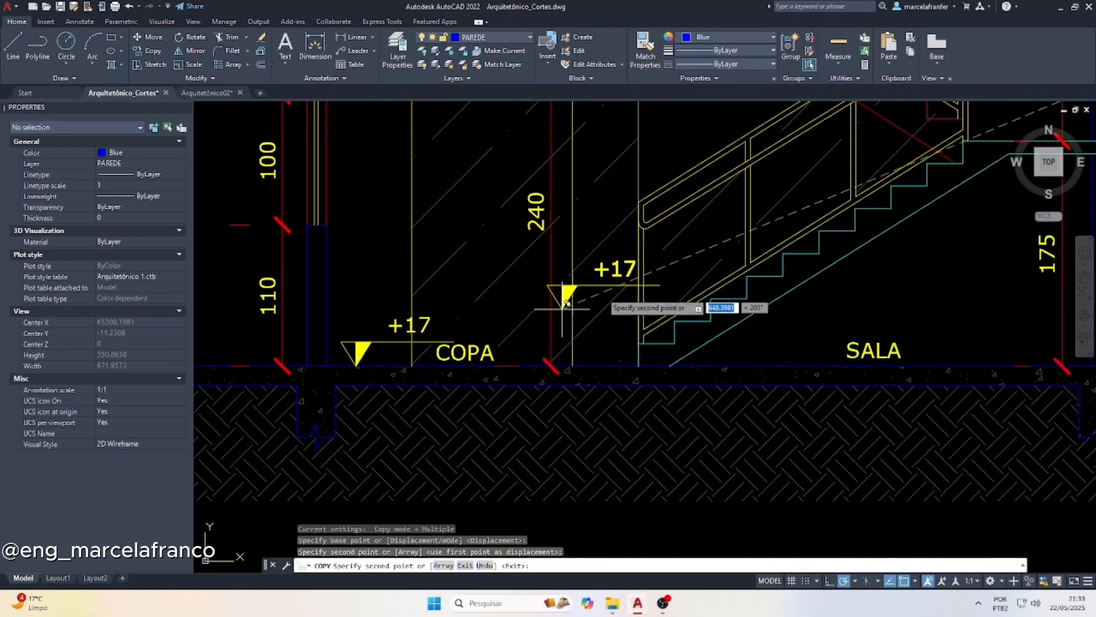
Place further copies of the level marker on the stair landing and on the upper-floor slab at the SALA label
scroll(628, 274, "down", 3)
scroll(611, 285, "up", 4)
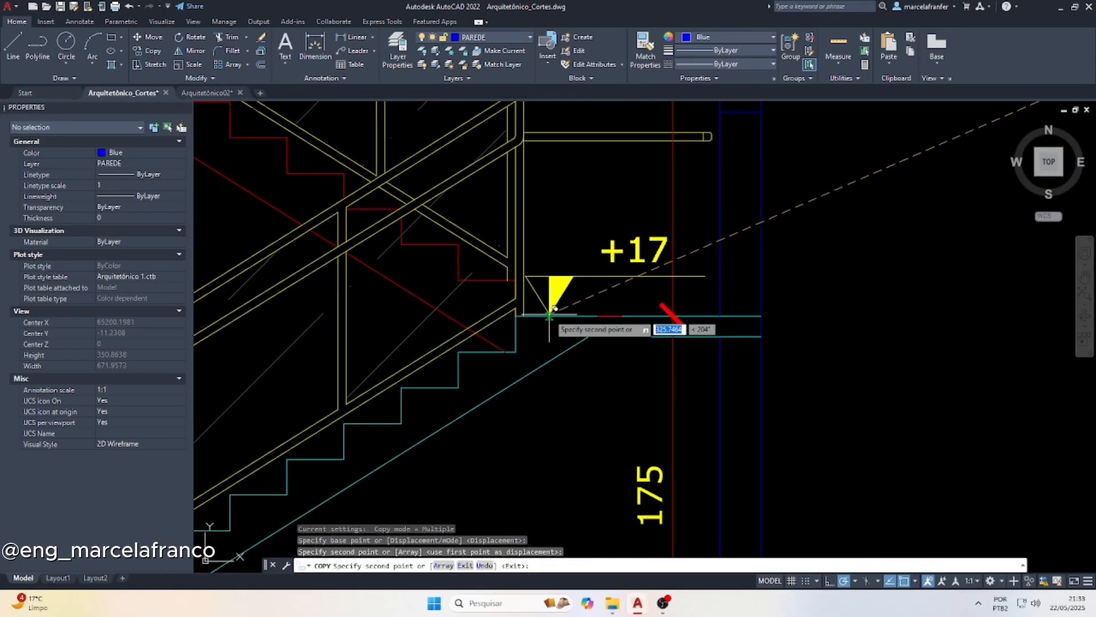
scroll(646, 318, "down", 3)
scroll(388, 252, "up", 5)
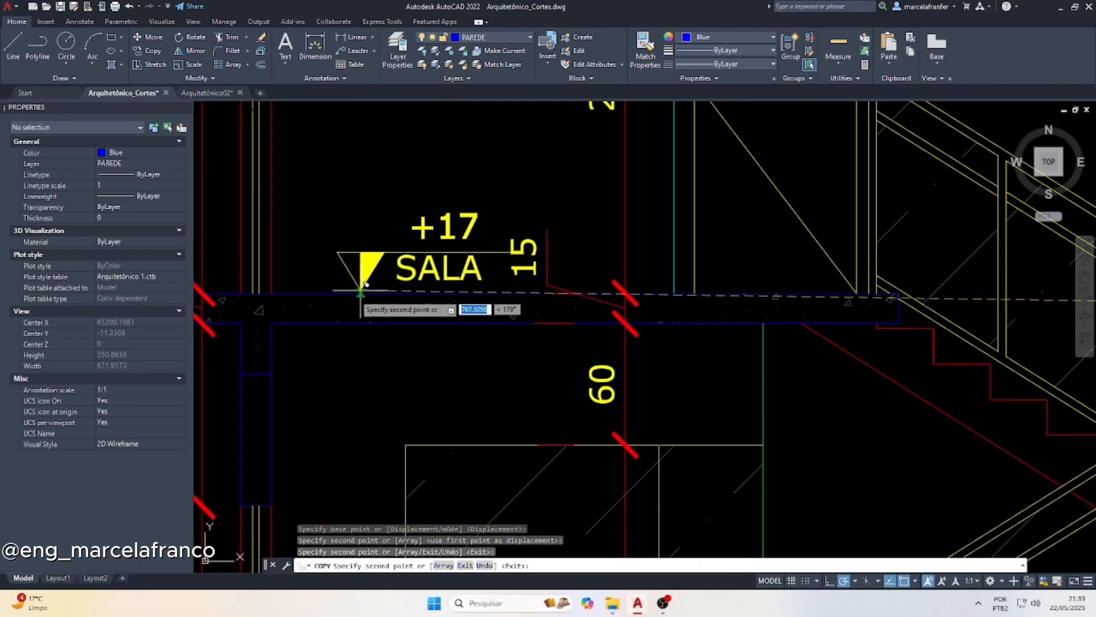
left_click(362, 286)
key("Escape")
scroll(377, 284, "down", 3)
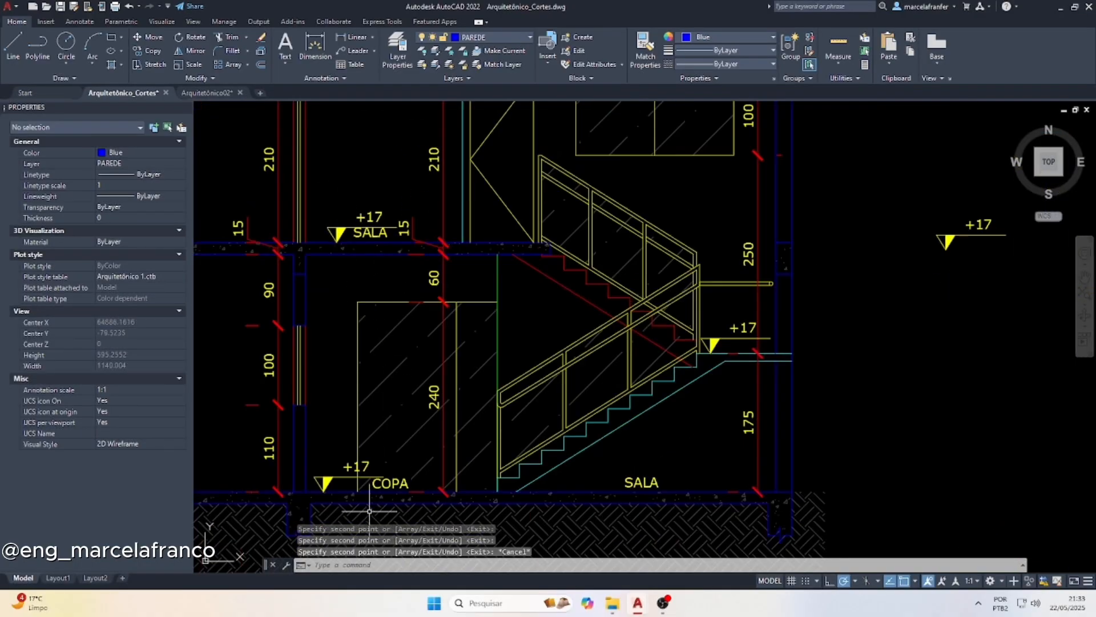
Change the level text of the marker beside COPA to +25
scroll(369, 511, "up", 2)
double_click(355, 444)
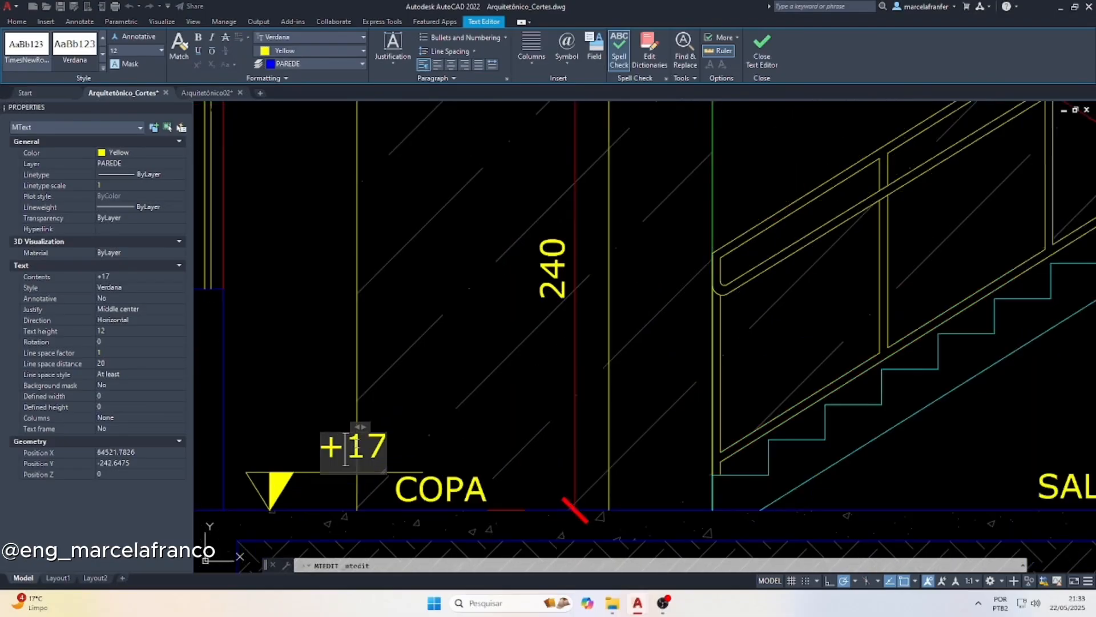
type("25")
key("Escape")
left_click(354, 36)
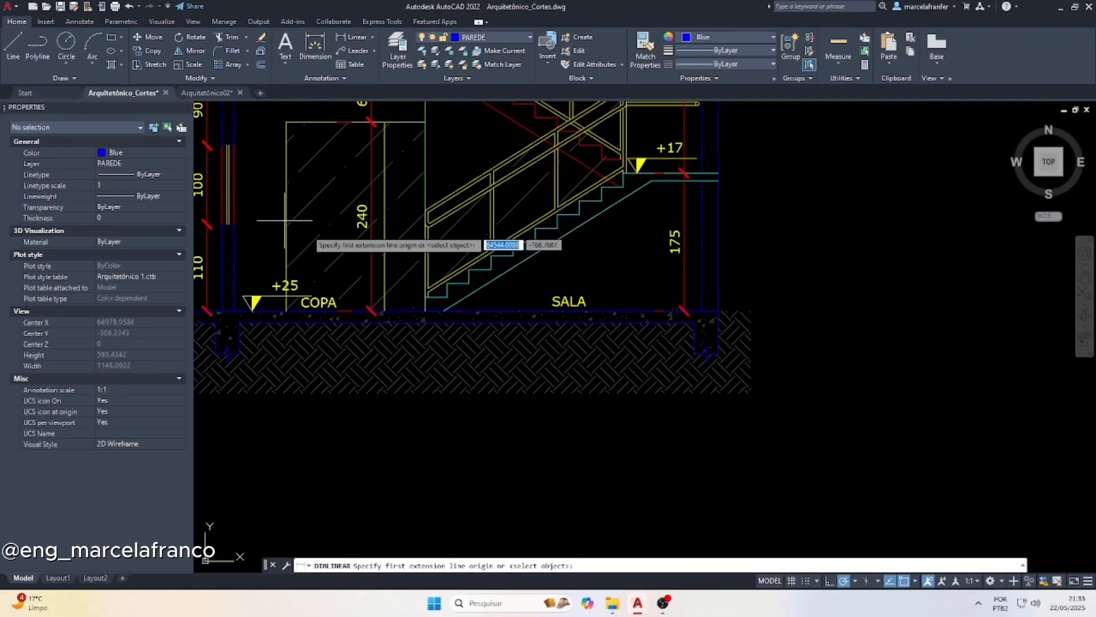
scroll(233, 172, "down", 4)
key("Escape")
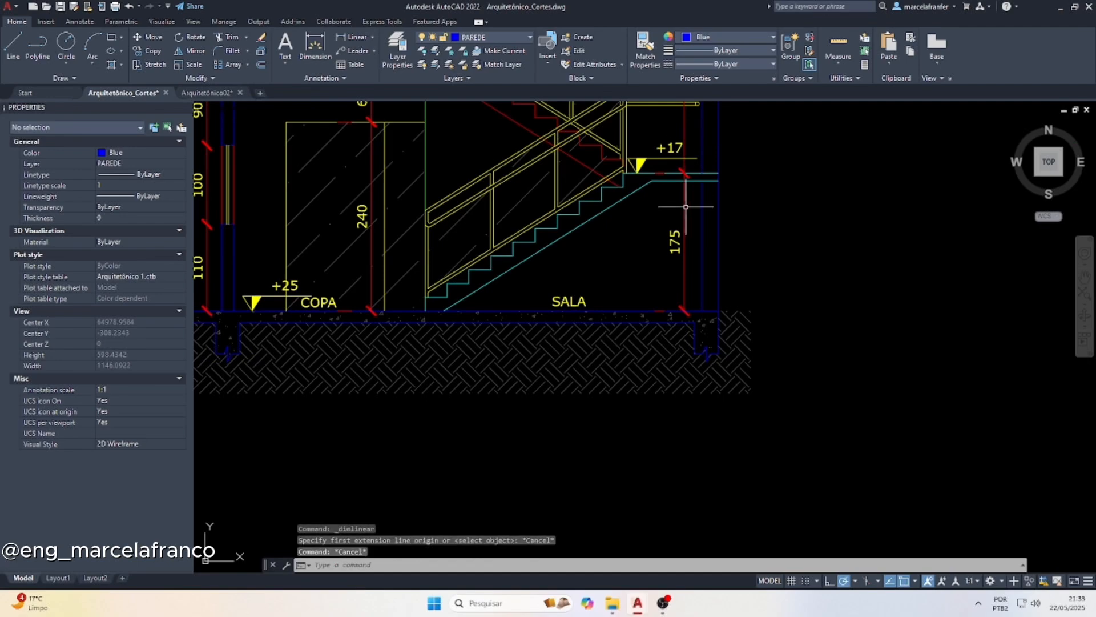
Switch to Calculator, move its window clear of the section, and add 25 + 175 for the landing level
left_click(495, 603)
type("calc")
key("Return")
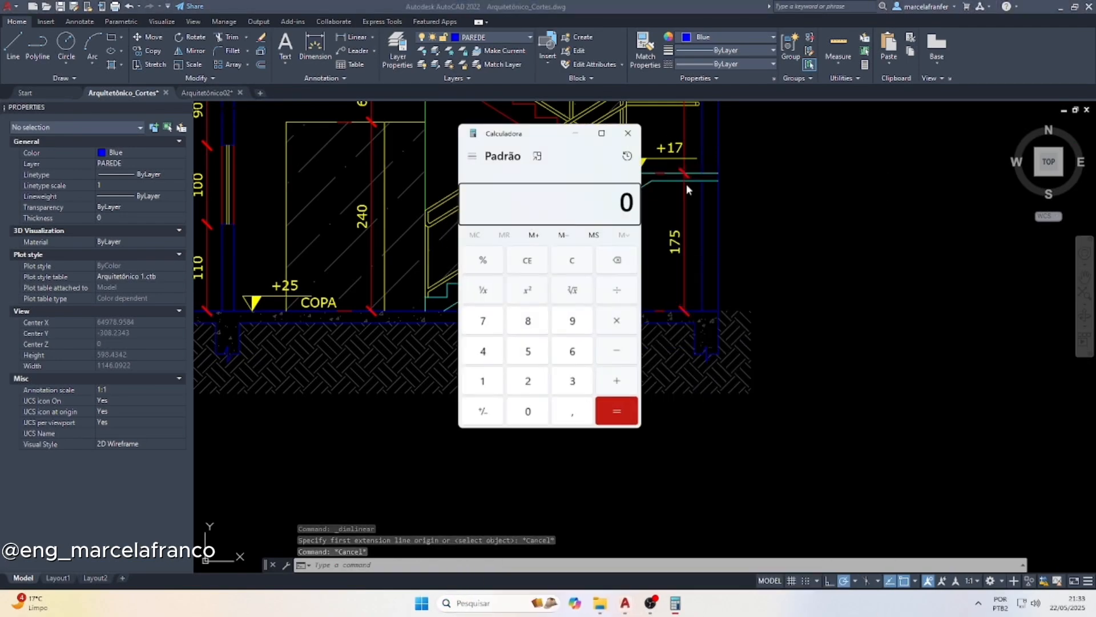
left_click_drag(561, 138, 882, 161)
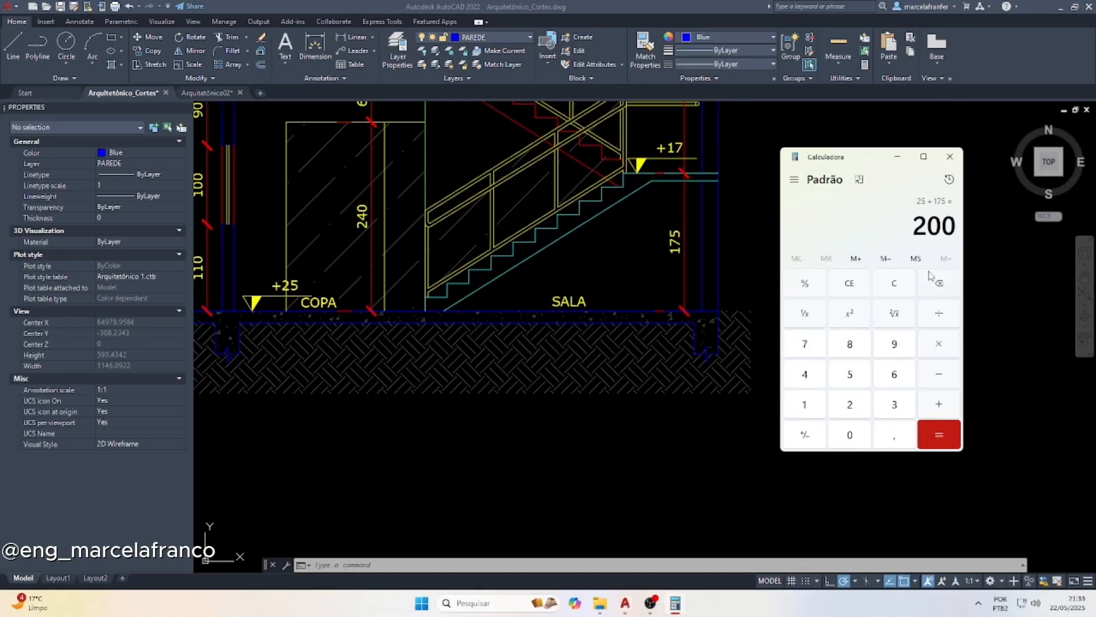
Change the level text of the stair landing's marker to +200
left_click(671, 161)
double_click(672, 150)
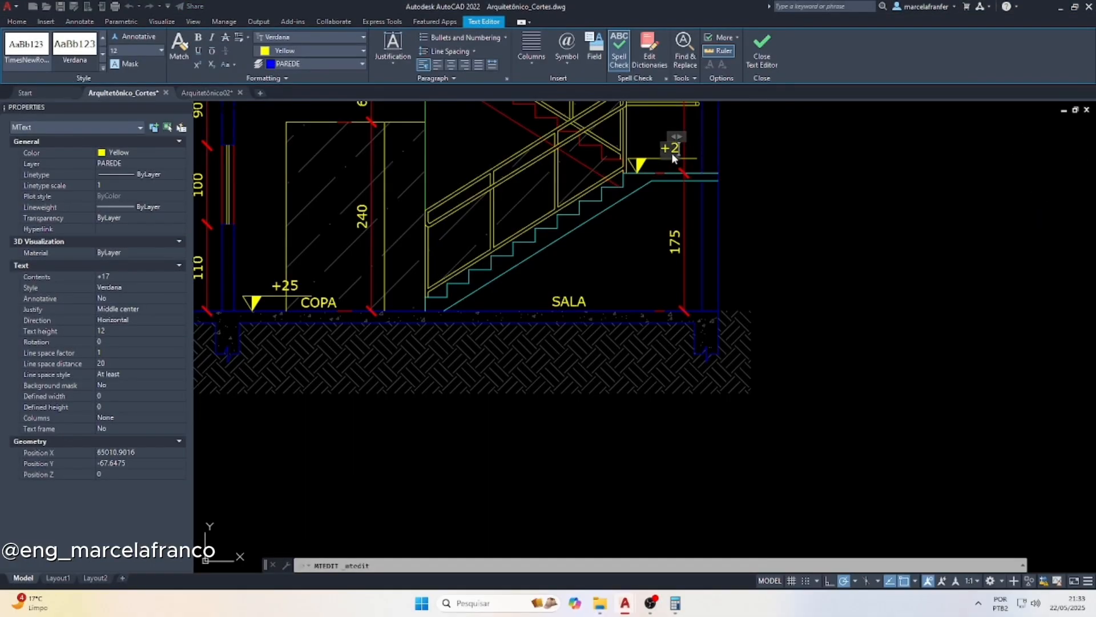
type("200")
left_click(673, 200)
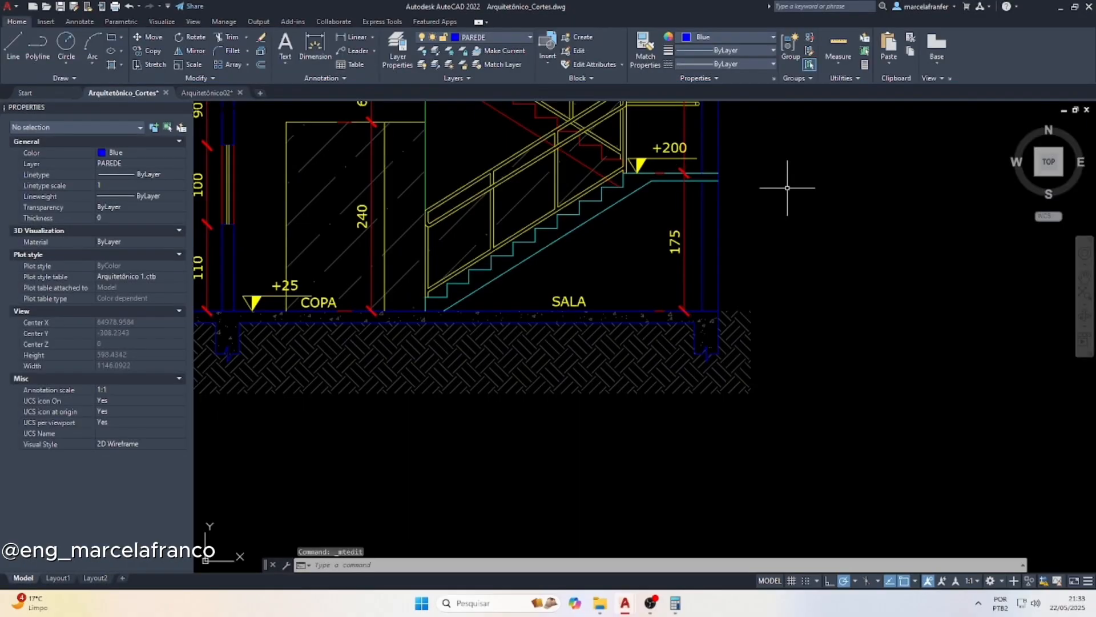
Measure the height from the ground floor to the top of the upper-floor slab with a temporary linear dimension
scroll(787, 187, "down", 4)
scroll(446, 308, "up", 4)
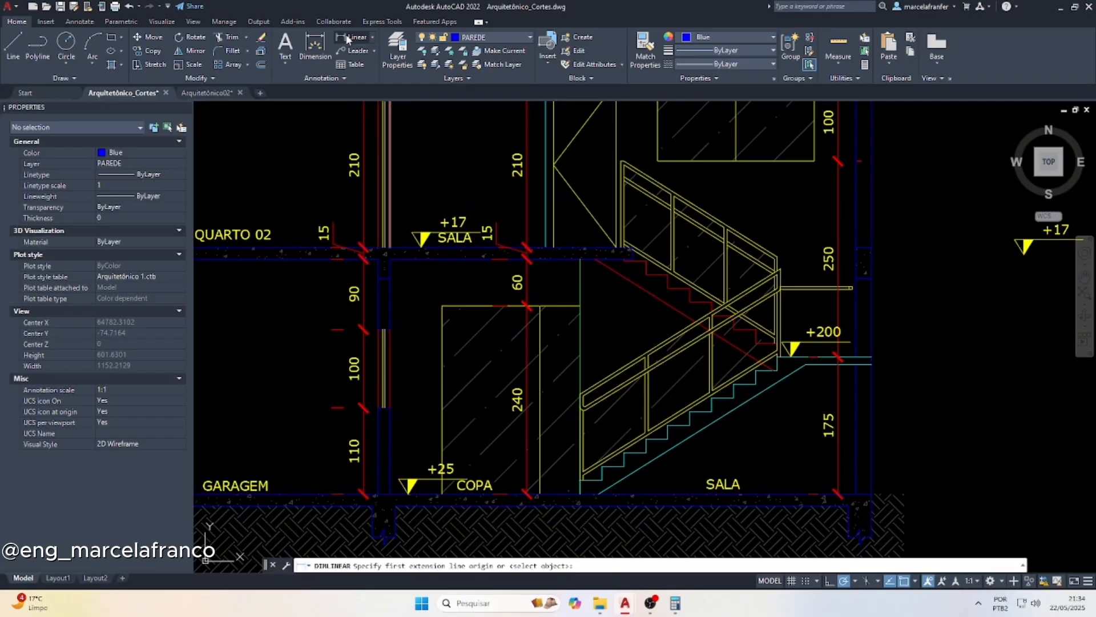
left_click(390, 492)
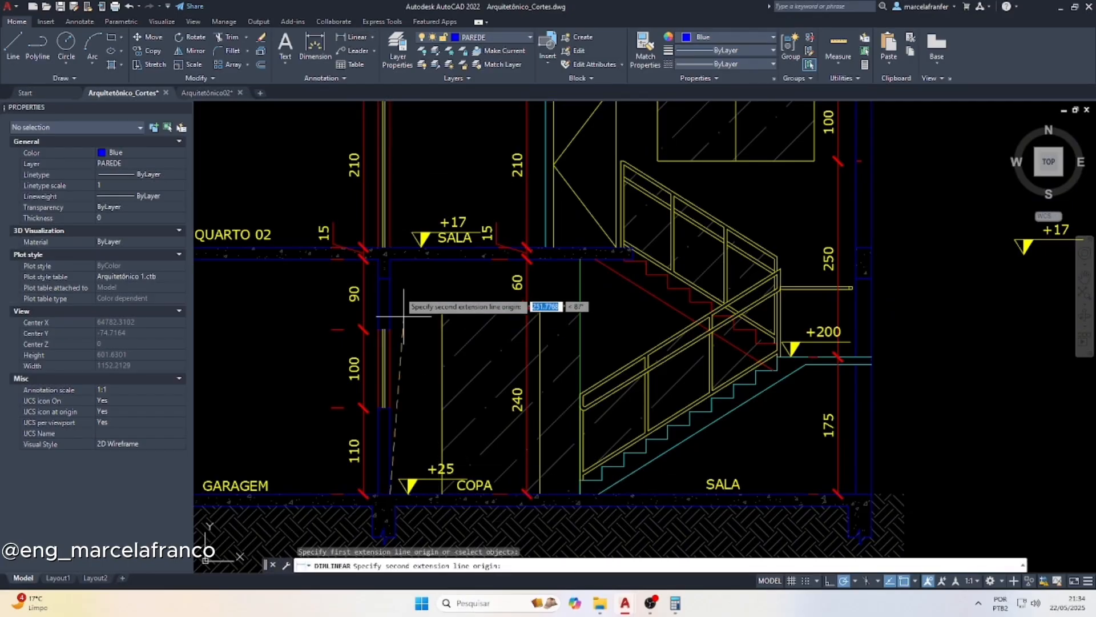
left_click(390, 254)
key("Escape")
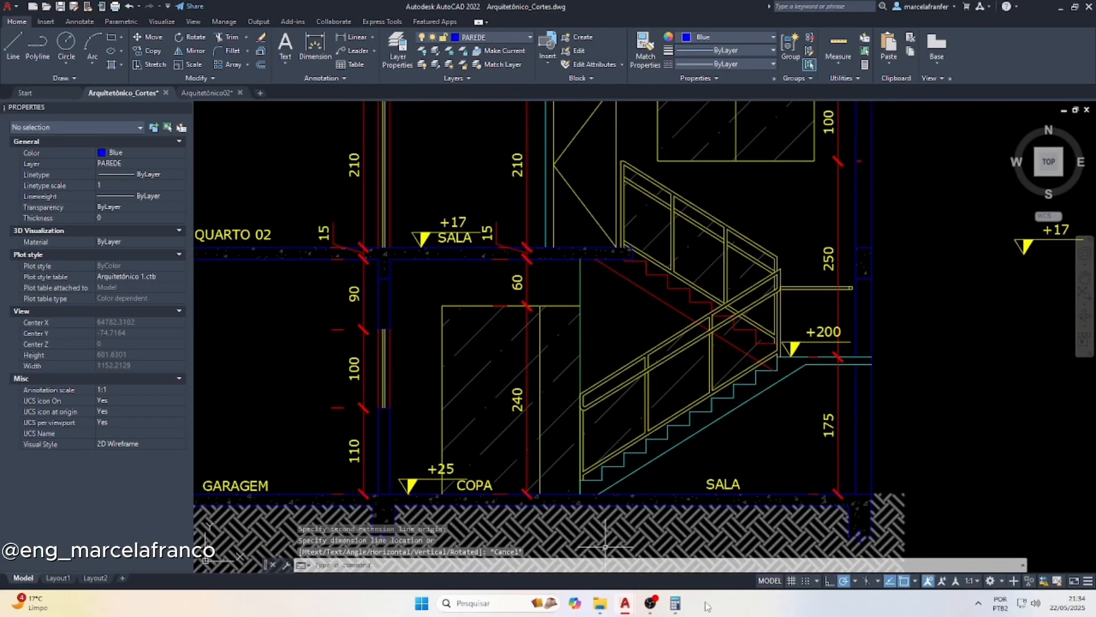
Add 25 + 315 in Calculator and change the level text of the upper-floor SALA marker to +340
left_click(678, 605)
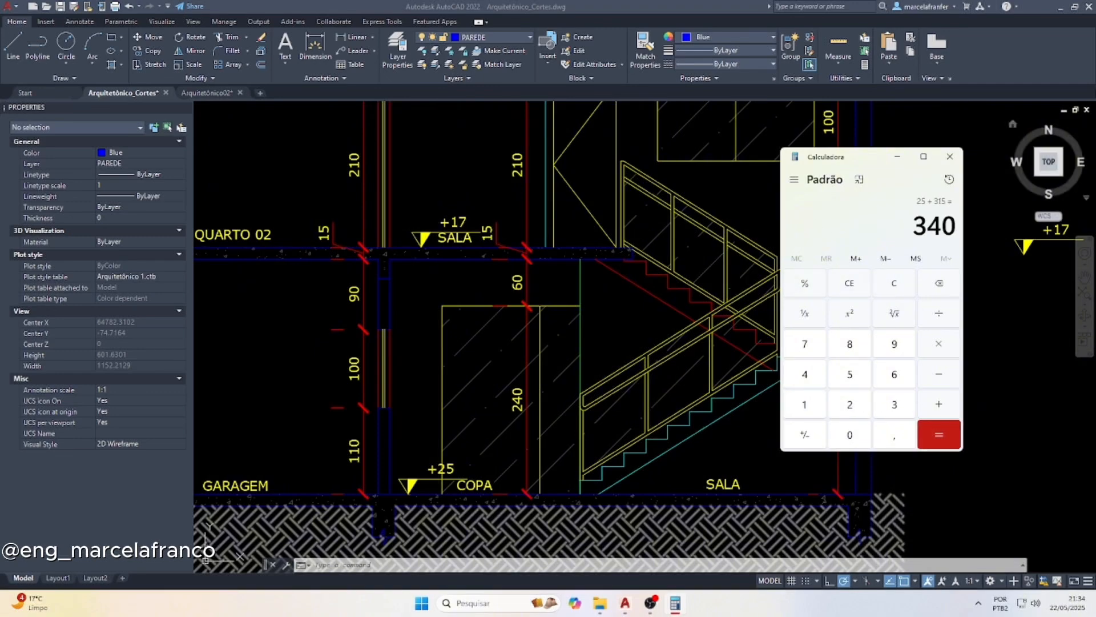
left_click(467, 198)
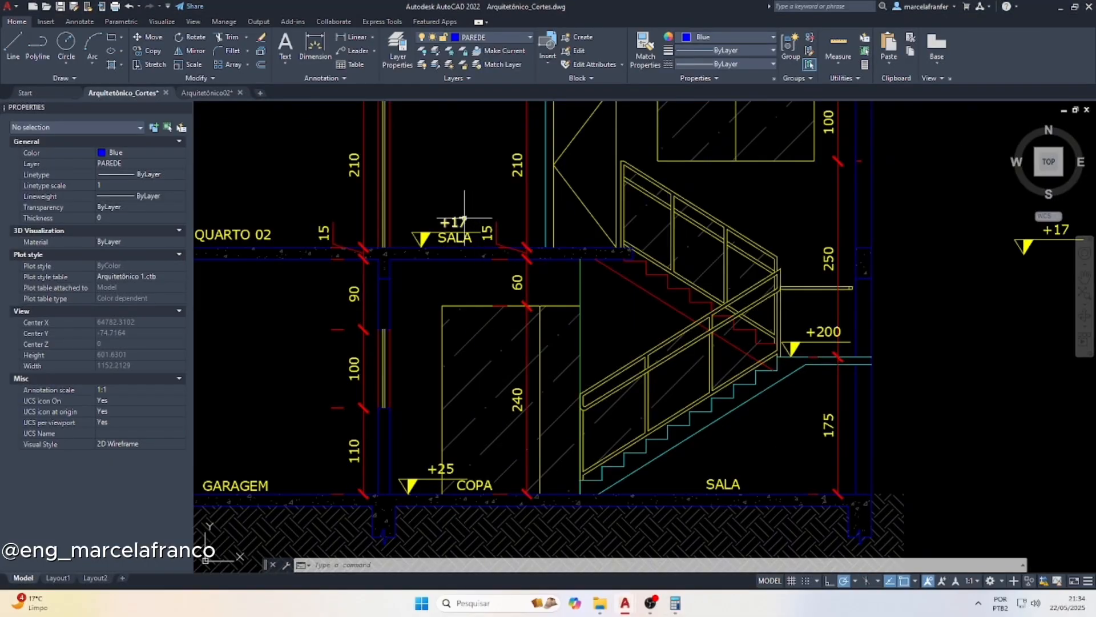
double_click(464, 220)
scroll(451, 222, "up", 2)
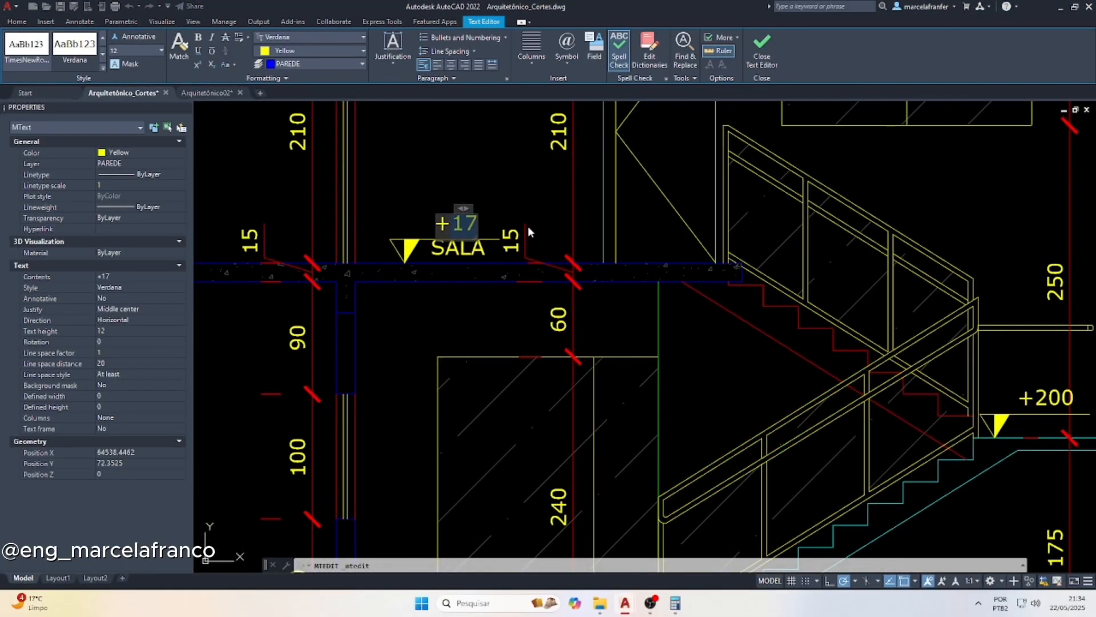
type("+340")
left_click(473, 207)
key("Escape")
left_click(460, 255)
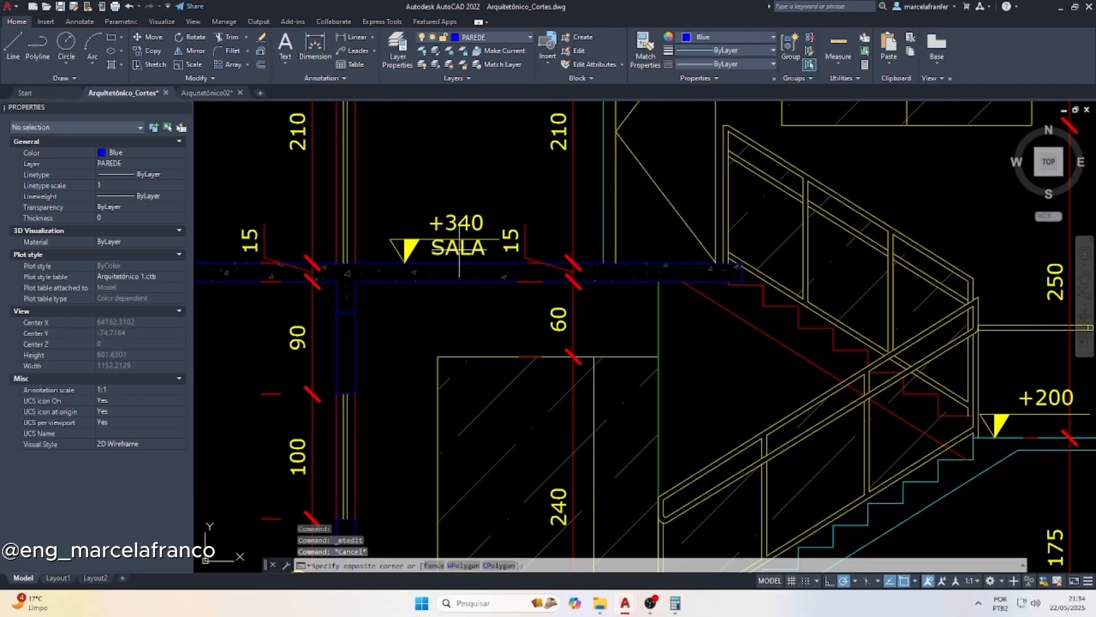
left_click(450, 250)
scroll(436, 252, "up", 2)
scroll(455, 256, "up", 2)
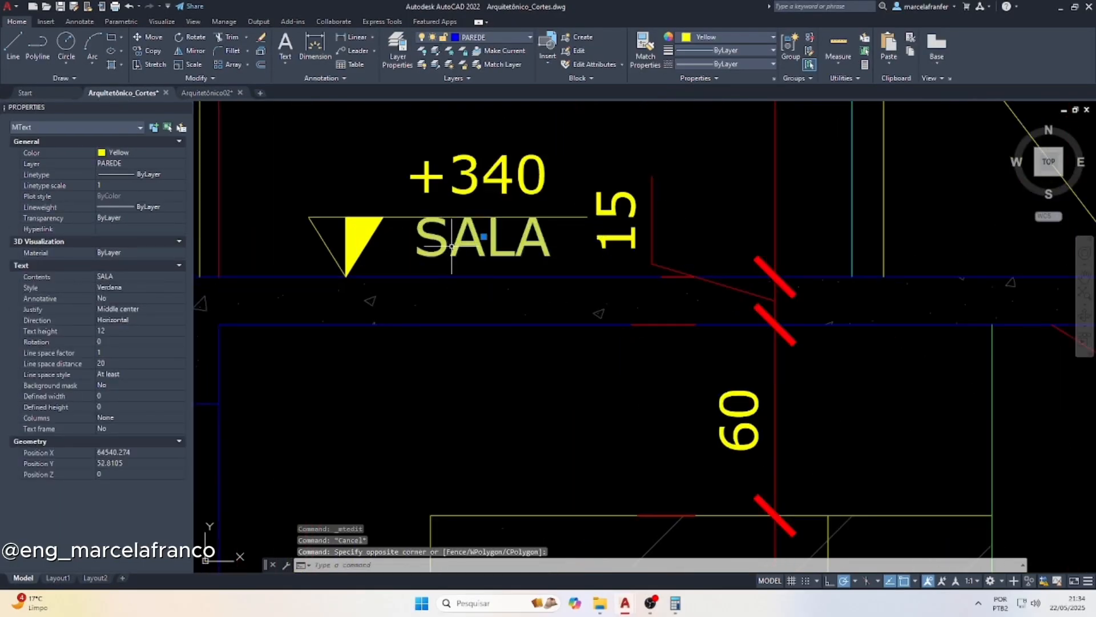
left_click(484, 236)
key("Escape")
Erase the soil hatch beneath the ground floor and the concrete hatch filling the section's slabs and footings
scroll(508, 237, "down", 3)
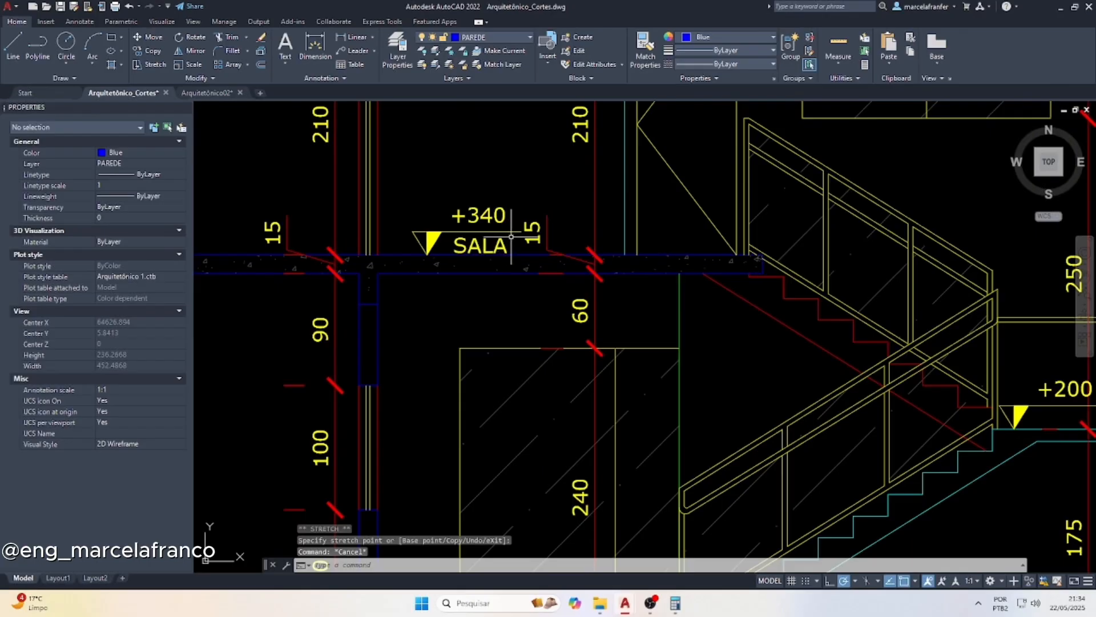
scroll(511, 237, "down", 3)
scroll(394, 420, "up", 2)
scroll(494, 419, "down", 1)
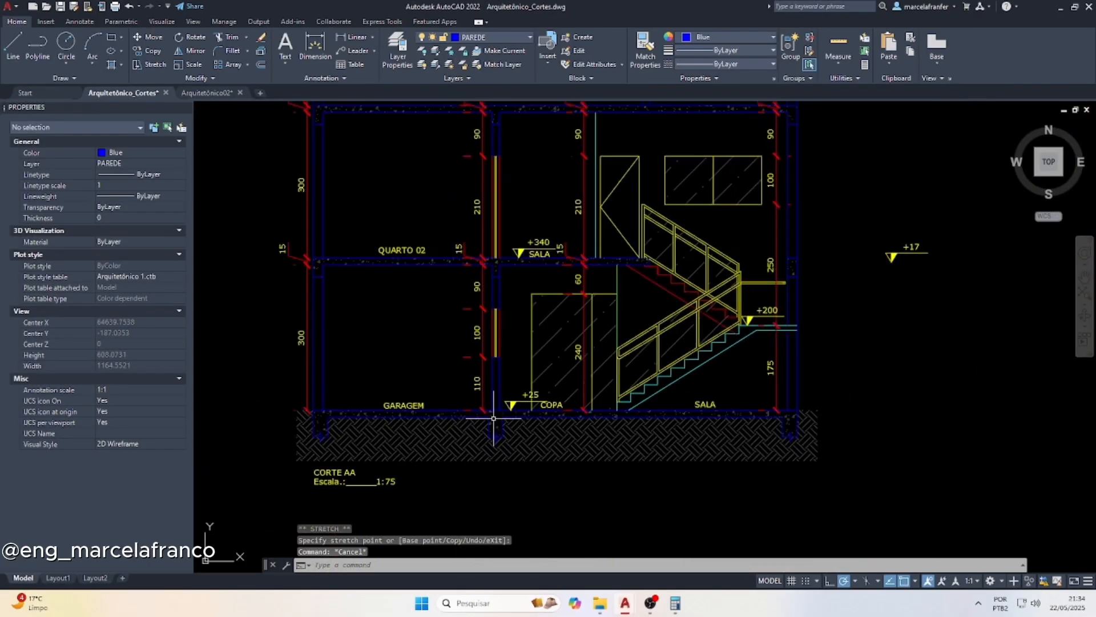
scroll(494, 418, "up", 2)
scroll(489, 423, "down", 2)
left_click(532, 428)
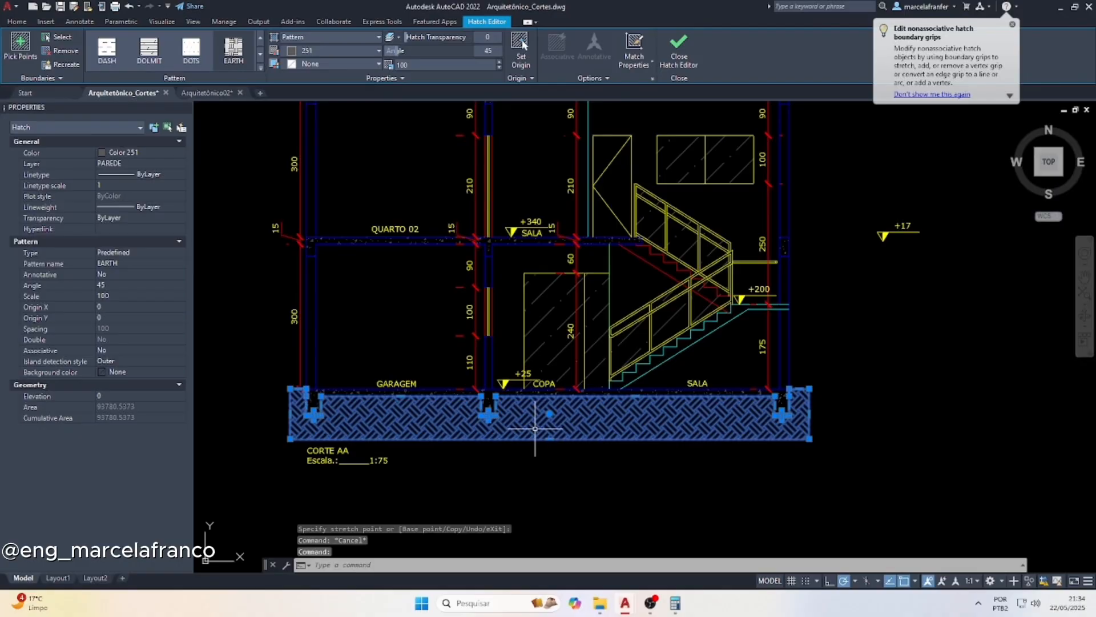
key("Delete")
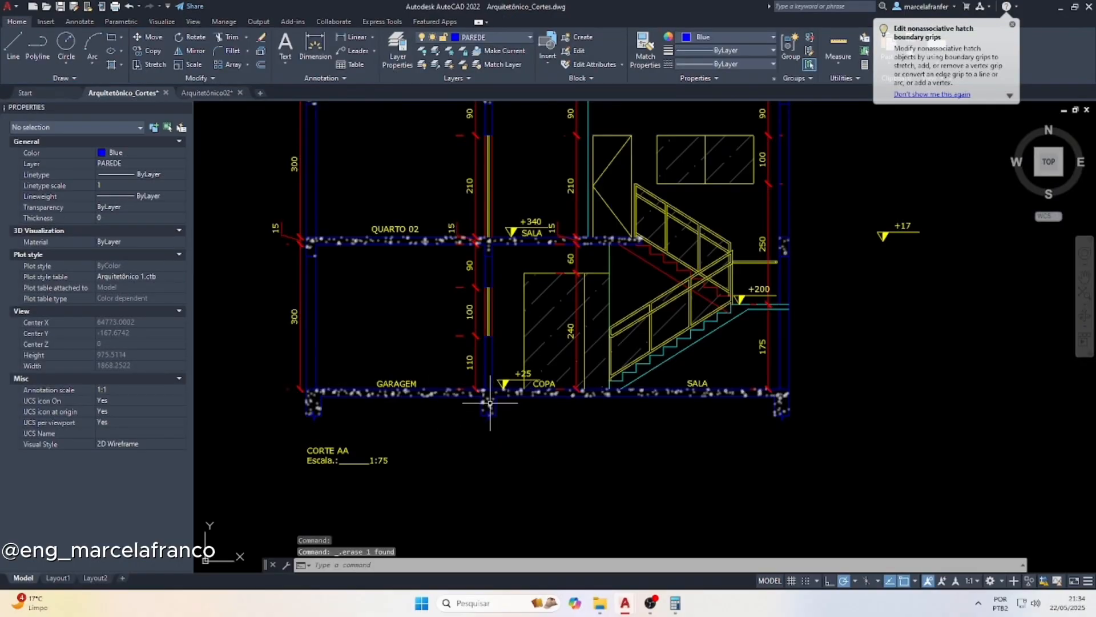
left_click(490, 402)
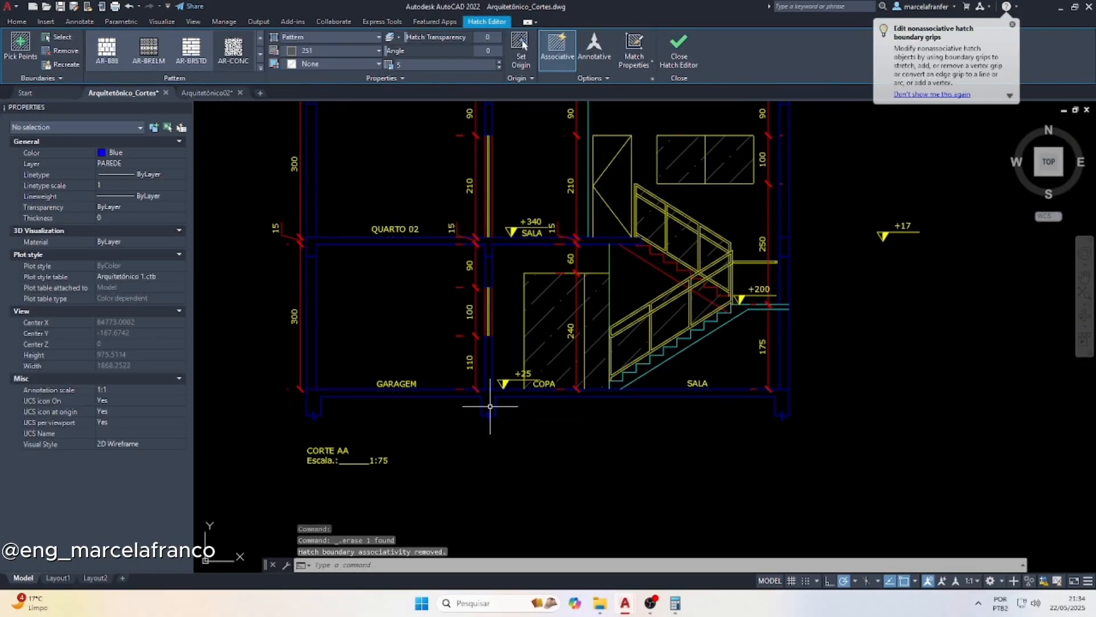
key("Escape")
scroll(354, 411, "up", 2)
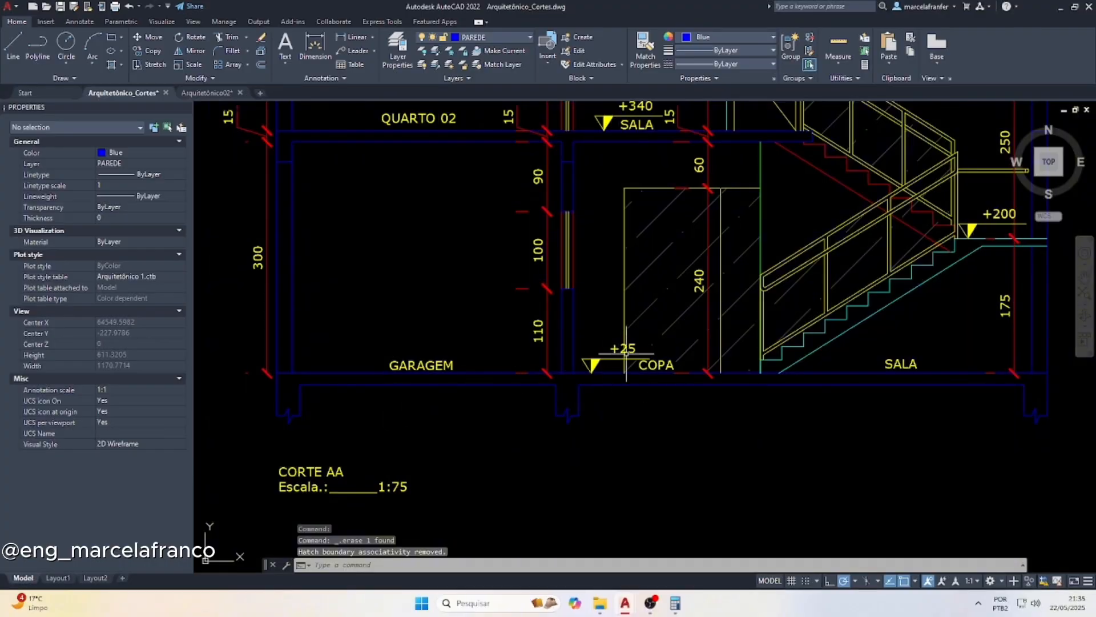
Move the middle footing aside, clear of the ground-floor slab, down and to the right of its place
key("Escape")
left_click(607, 446)
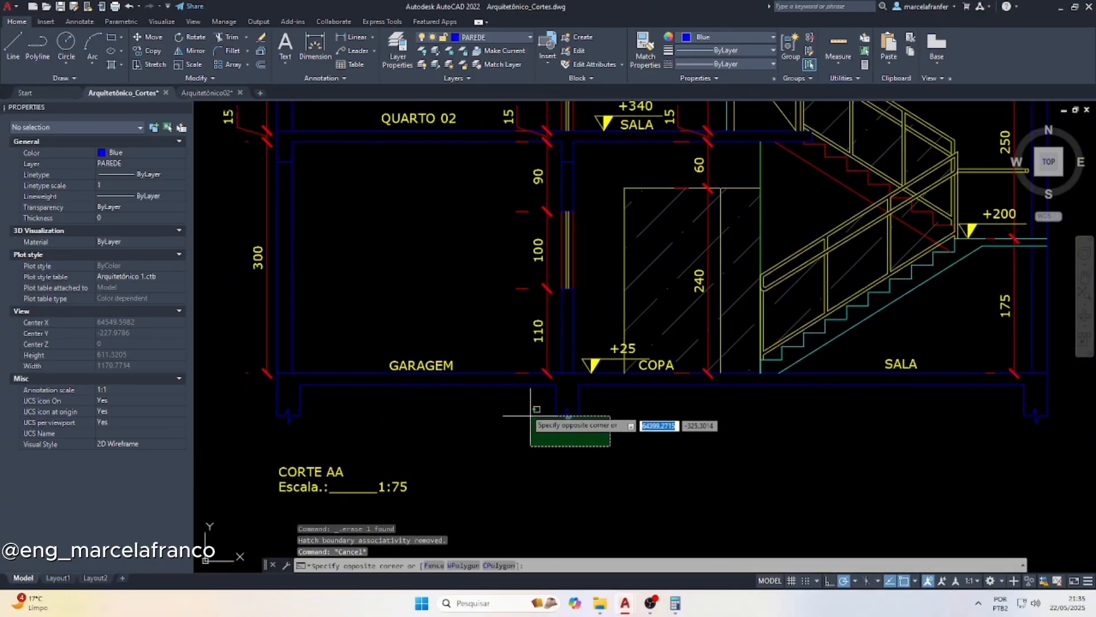
left_click(520, 400)
type("m")
key("Return")
left_click(632, 423)
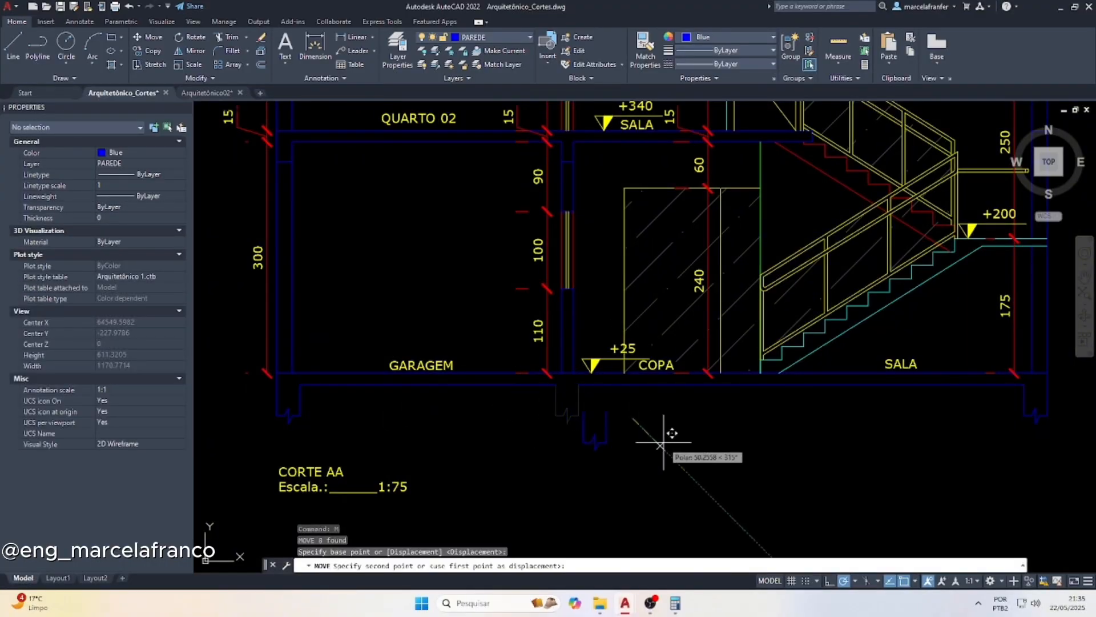
left_click(673, 445)
key("Escape")
Break the ground floor's top line at the wall between GARAGEM and COPA
scroll(559, 377, "up", 2)
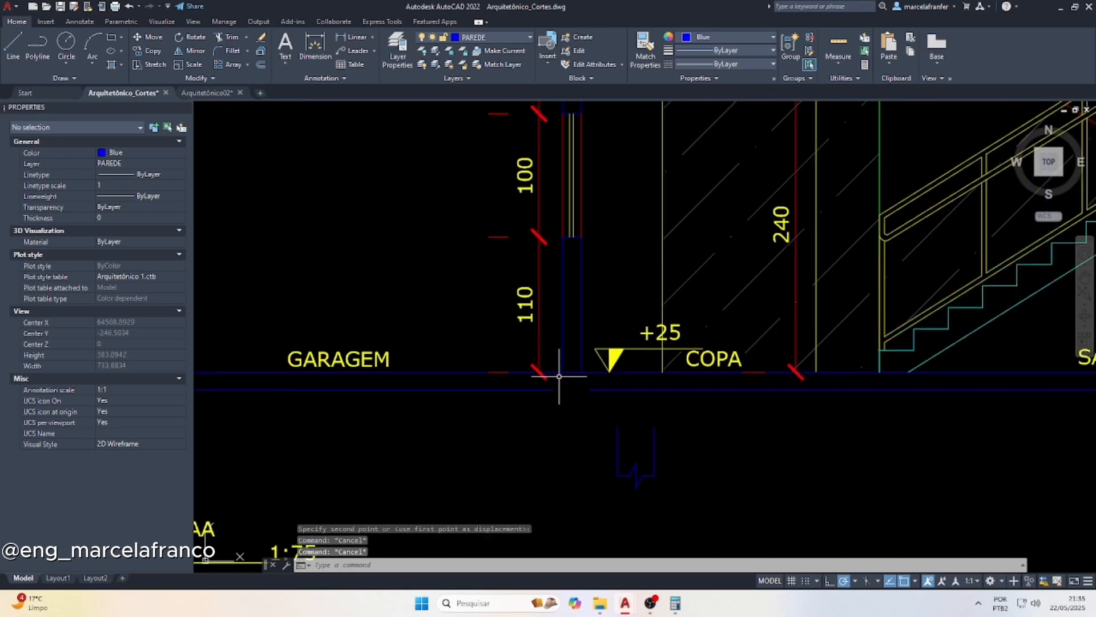
type("br")
key("Return")
scroll(571, 390, "up", 2)
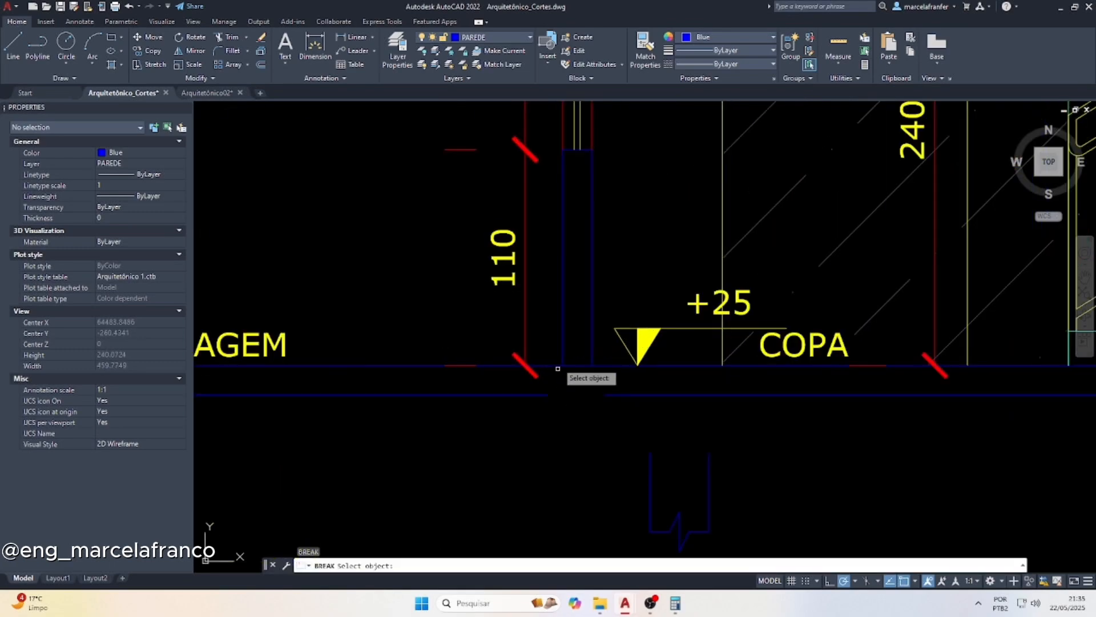
left_click(572, 376)
scroll(571, 392, "down", 2)
key("Escape")
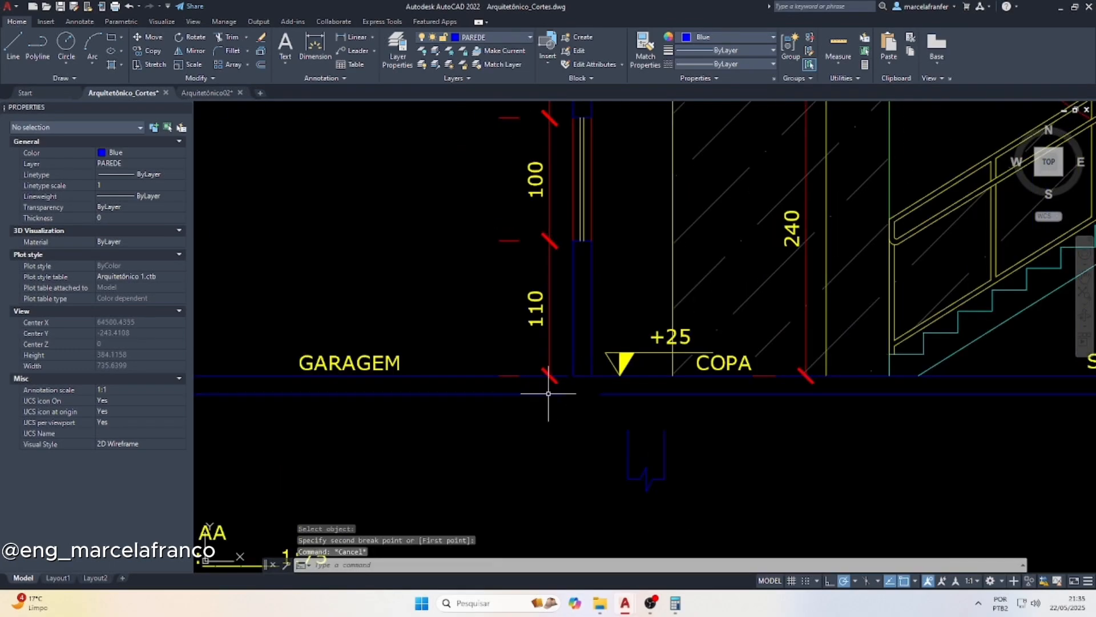
Move the garage floor slab, its outer footing and the GARAGEM label 15 straight down
scroll(589, 323, "down", 2)
left_click(240, 339)
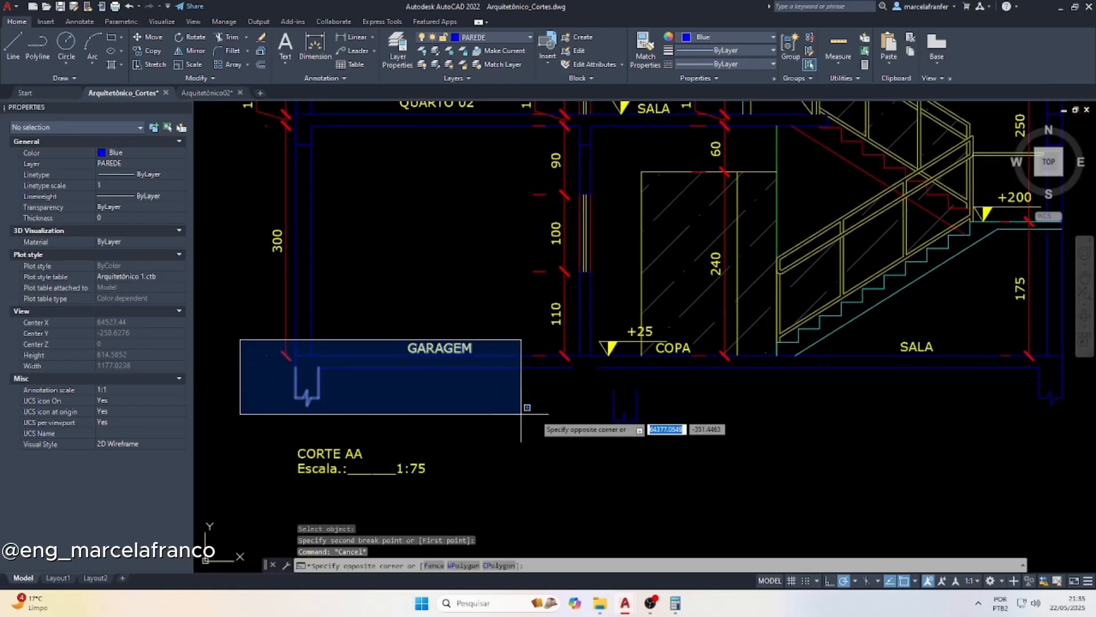
left_click(588, 411)
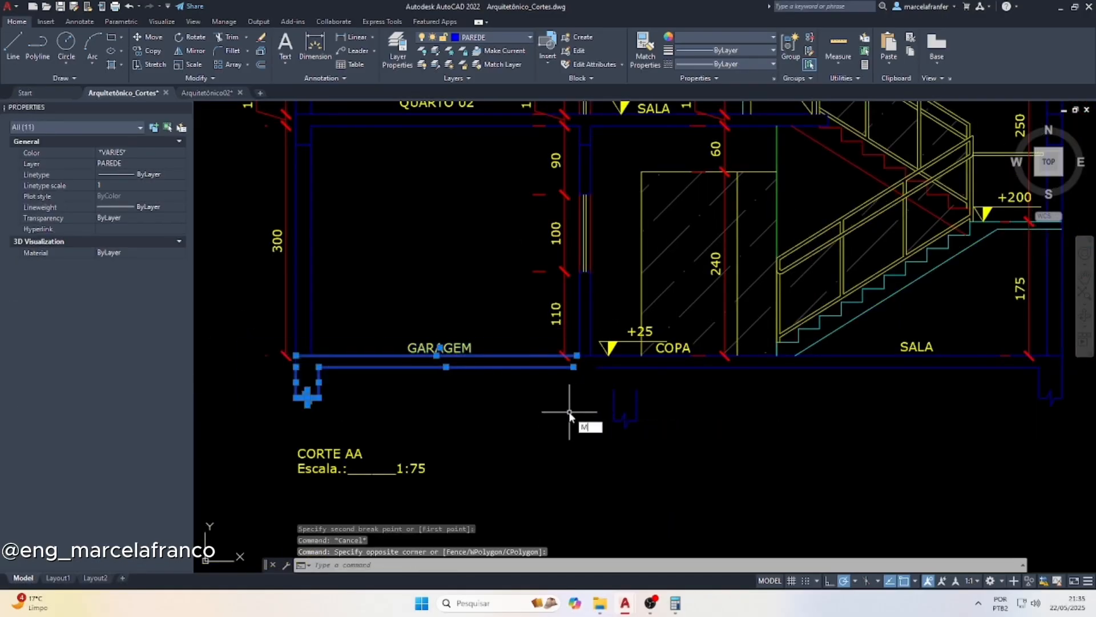
type("M")
key("Return")
left_click(477, 395)
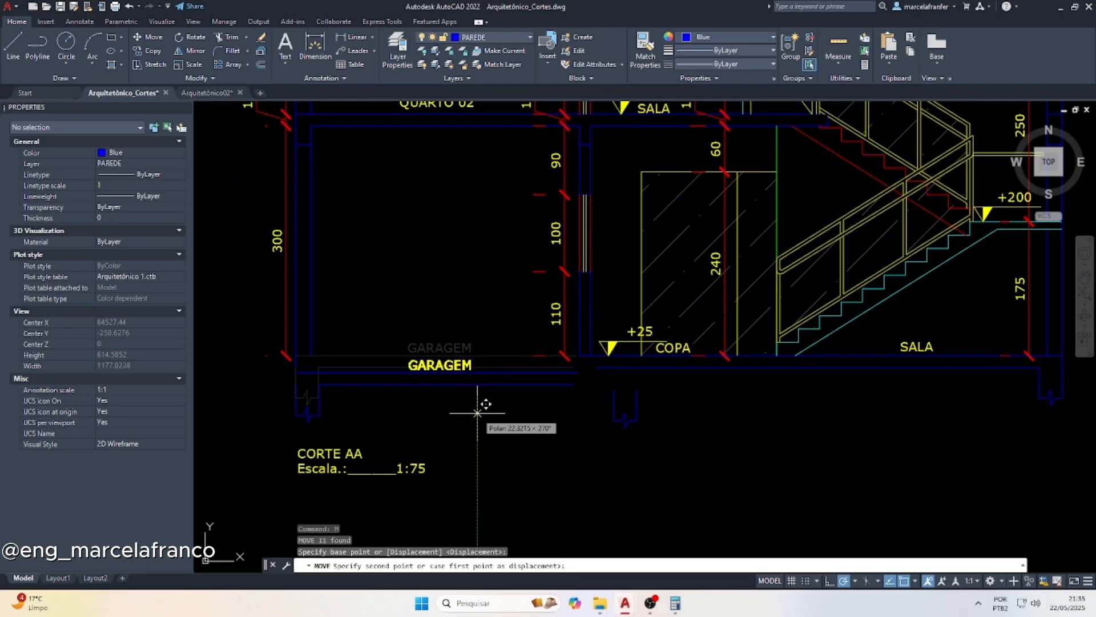
key("Return")
scroll(579, 365, "up", 2)
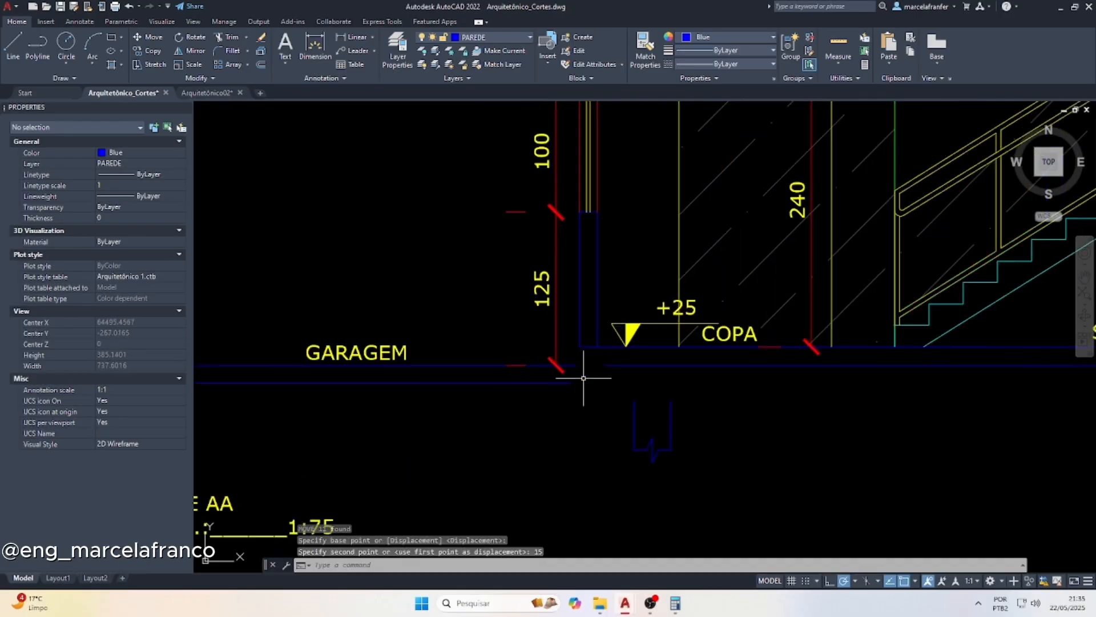
Move the middle footing back under the wall, with its top at garage floor level and its left edge at the slab's end
key("Escape")
left_click(598, 423)
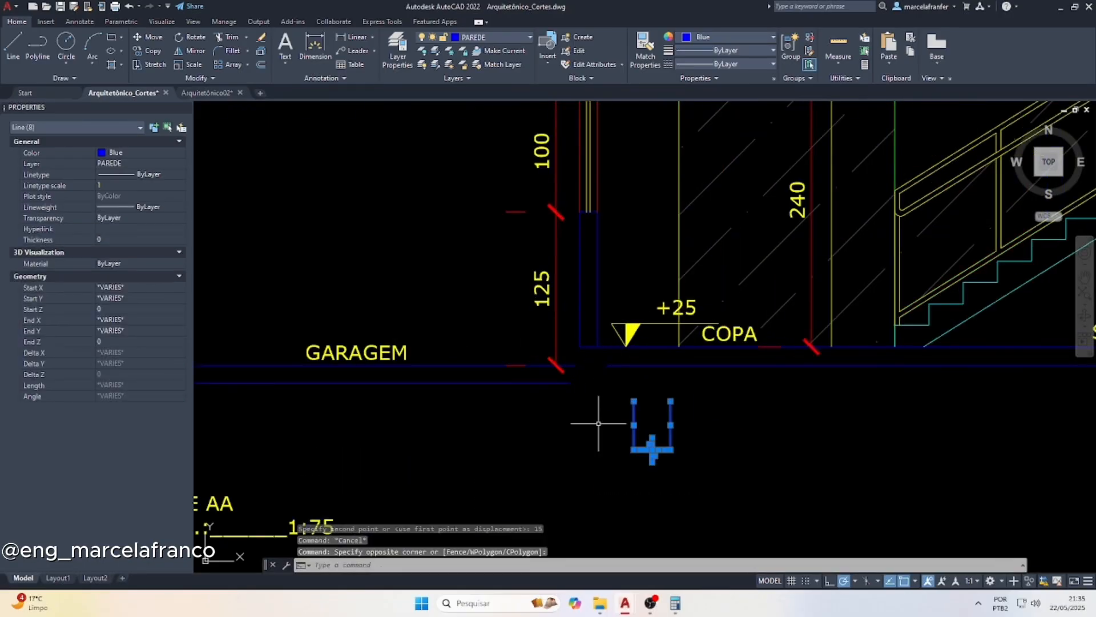
key("Return")
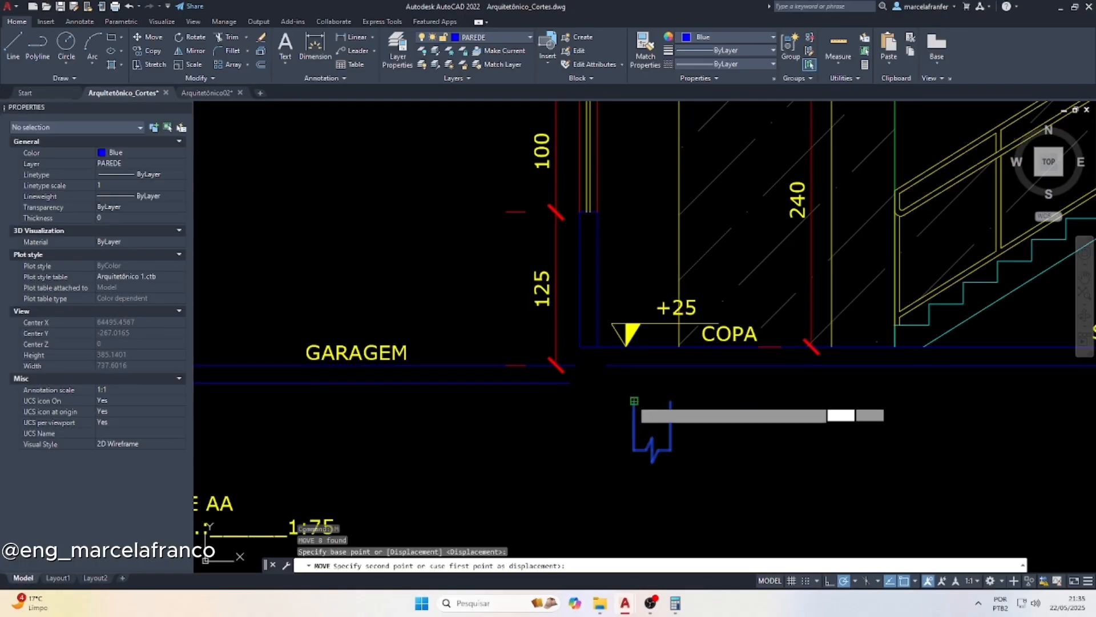
left_click(634, 401)
scroll(568, 365, "up", 5)
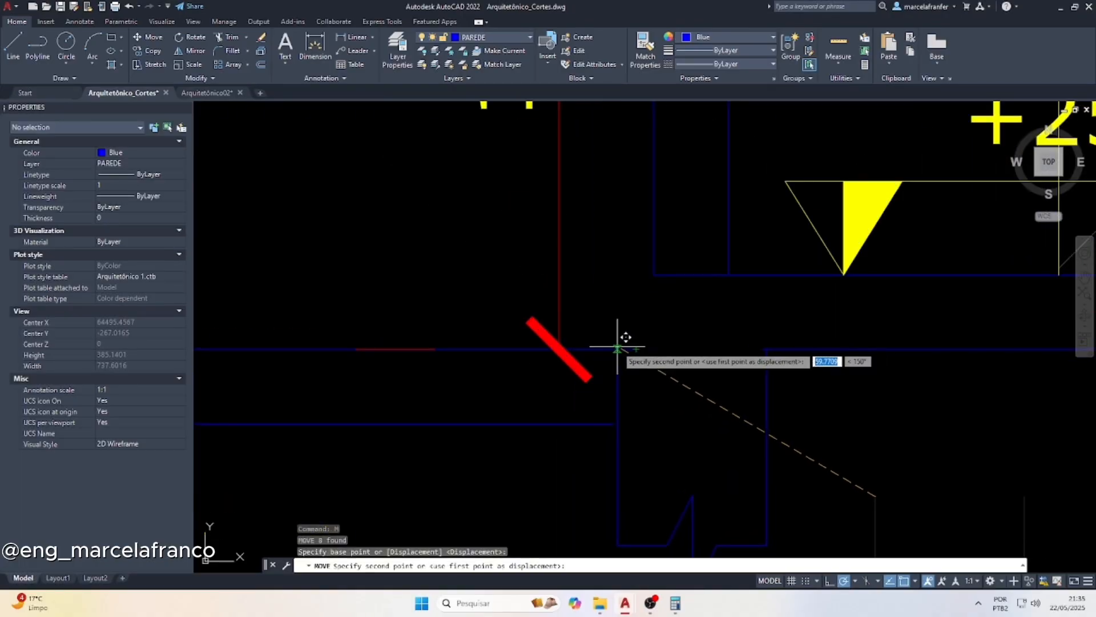
key("Escape")
scroll(626, 350, "down", 4)
mouse_move(624, 401)
left_mouse_down()
mouse_move(603, 398)
mouse_move(526, 267)
left_mouse_up()
type("x")
key("Return")
key("Escape")
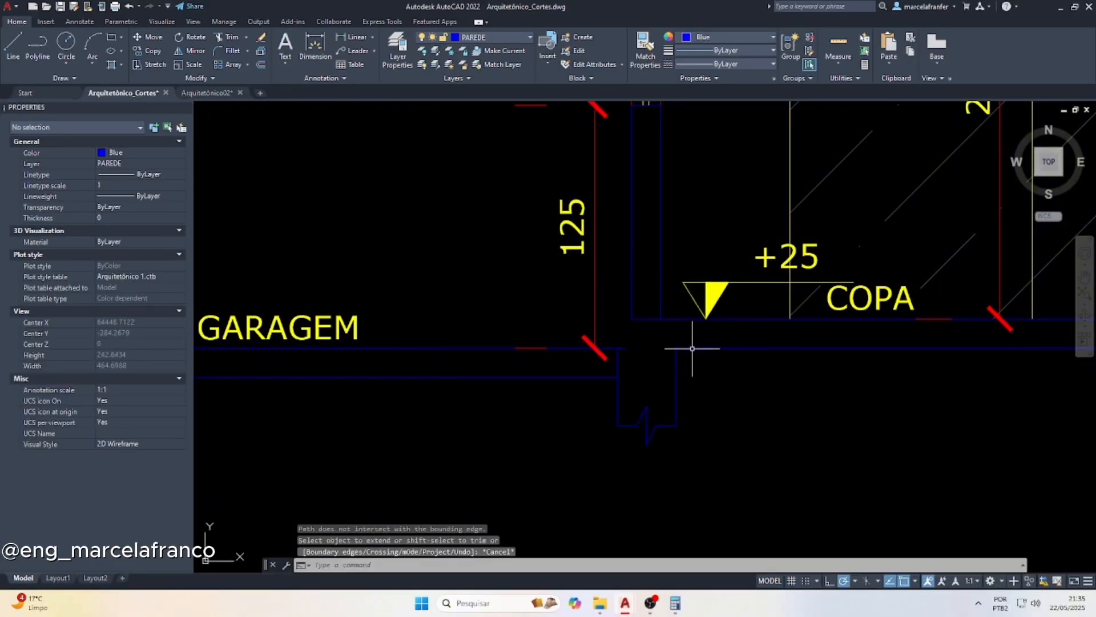
Stretch the end of the garage floor's top line to the right edge of the middle footing
left_click(624, 354)
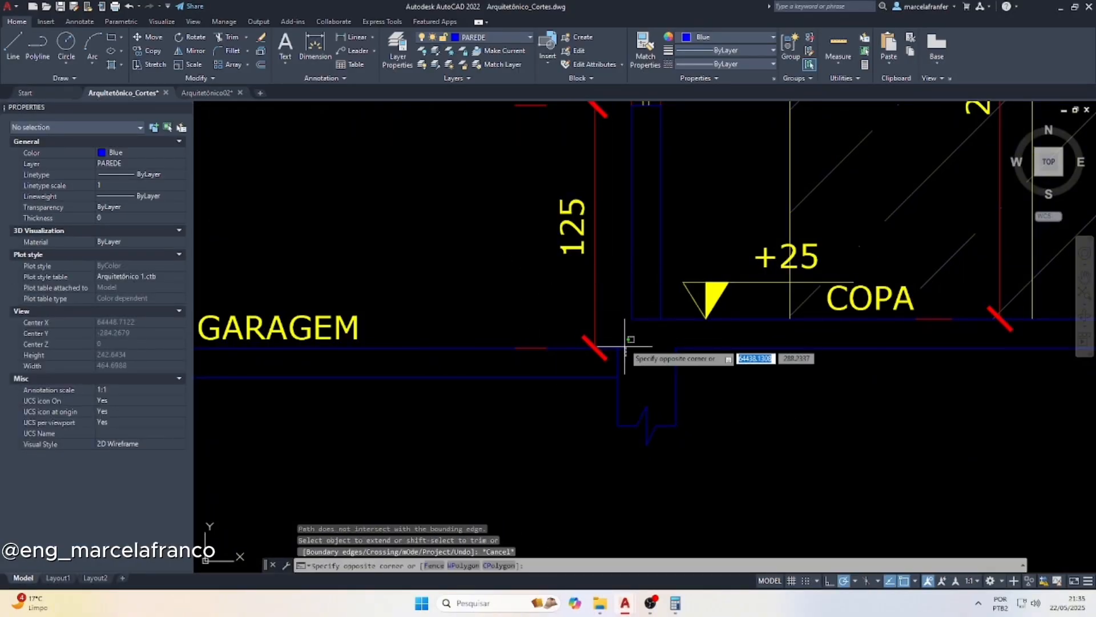
left_click(624, 341)
left_click(625, 348)
left_click(678, 347)
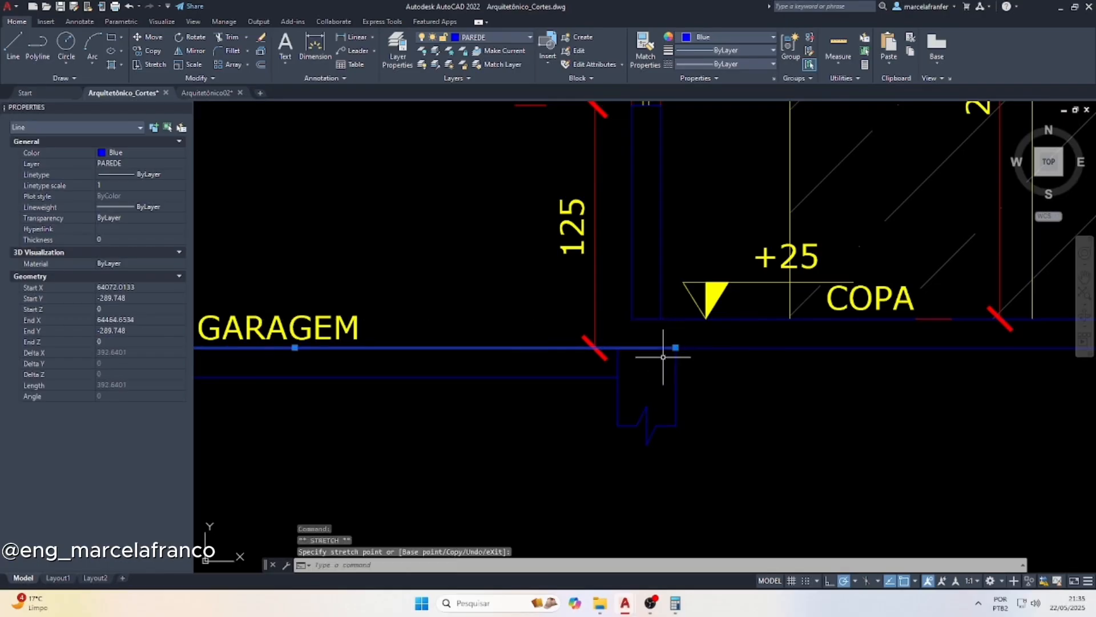
Extend both faces of the wall between GARAGEM and COPA down to the garage floor line
type("ex")
key("Return")
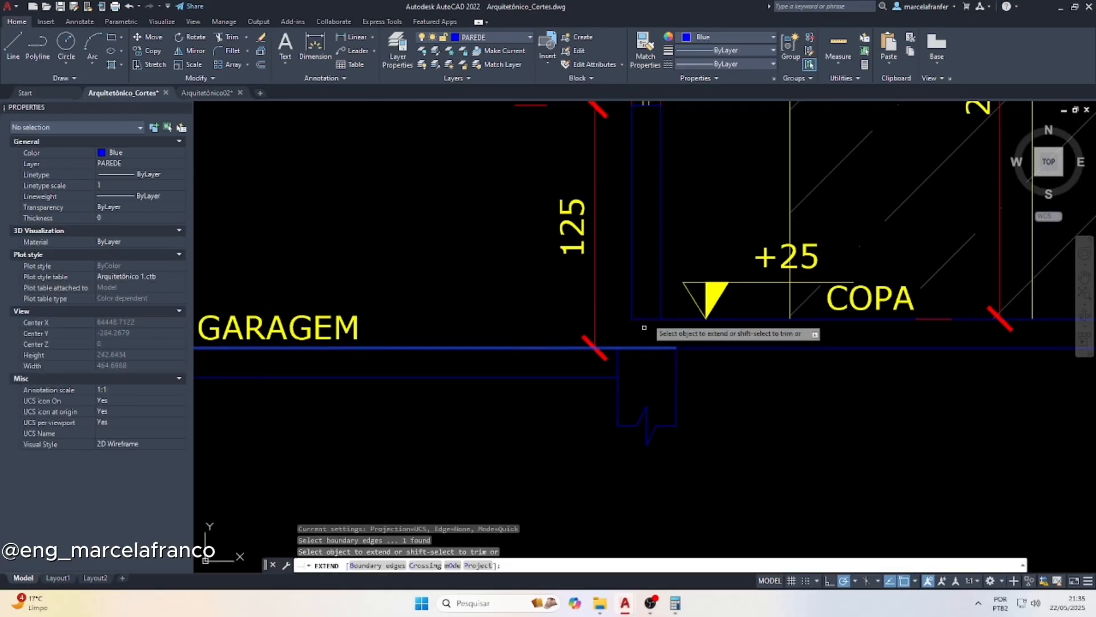
left_click(682, 252)
left_click(618, 251)
key("Escape")
key("Escape")
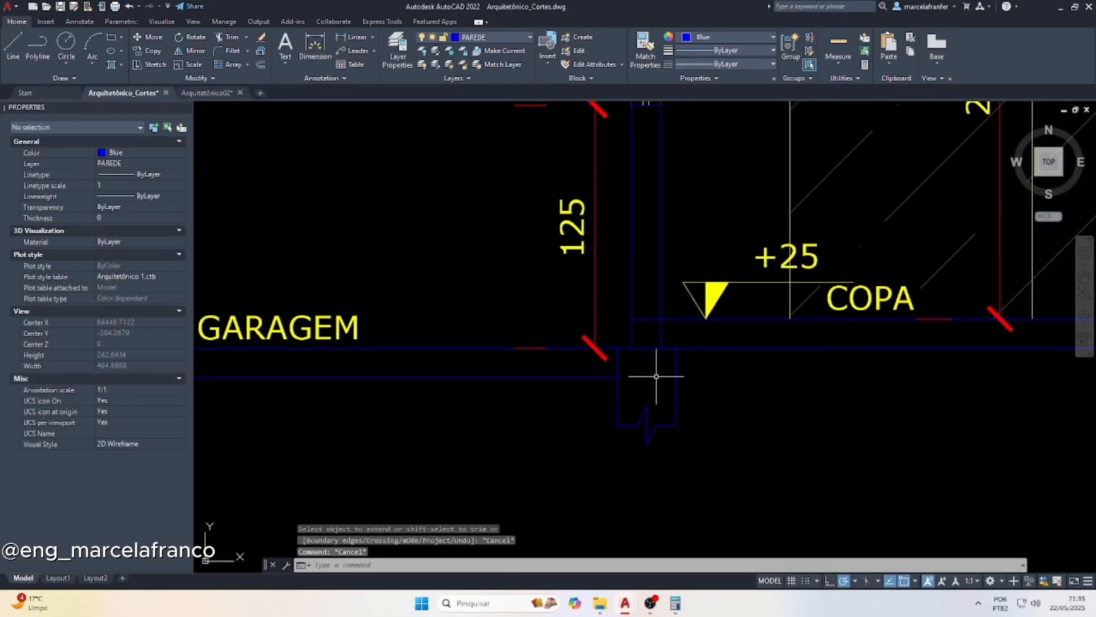
Trim the overlapping wall, floor and footing lines at the level change between GARAGEM and COPA, including the small overhang at the footing's corner
type("tr")
key("Return")
scroll(650, 371, "up", 4)
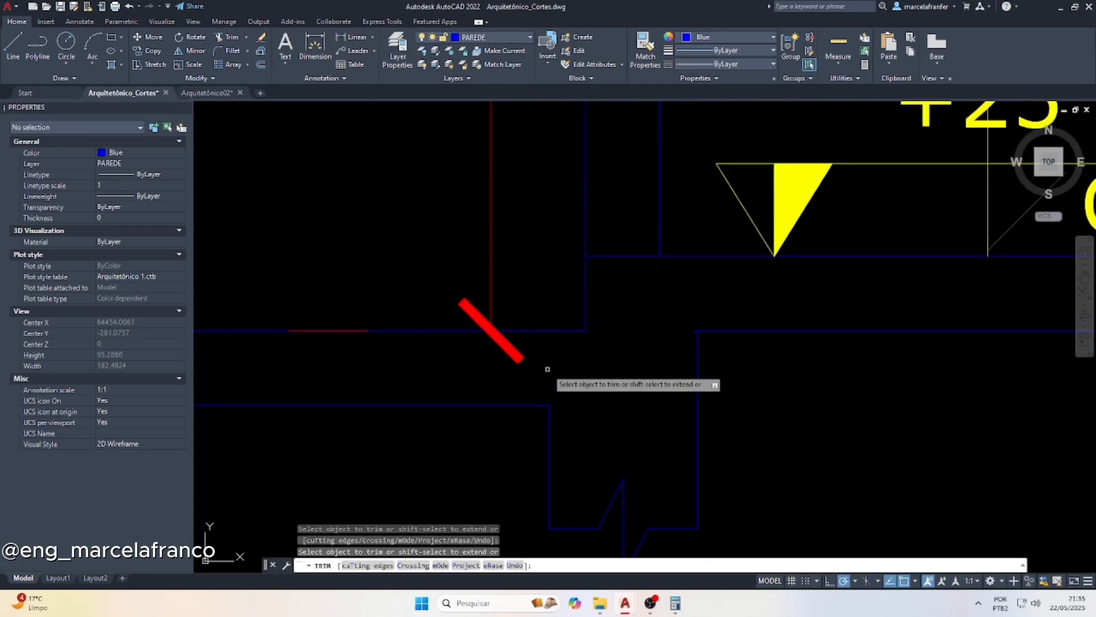
scroll(639, 352, "down", 2)
scroll(680, 338, "up", 8)
left_click_drag(649, 339, 638, 355)
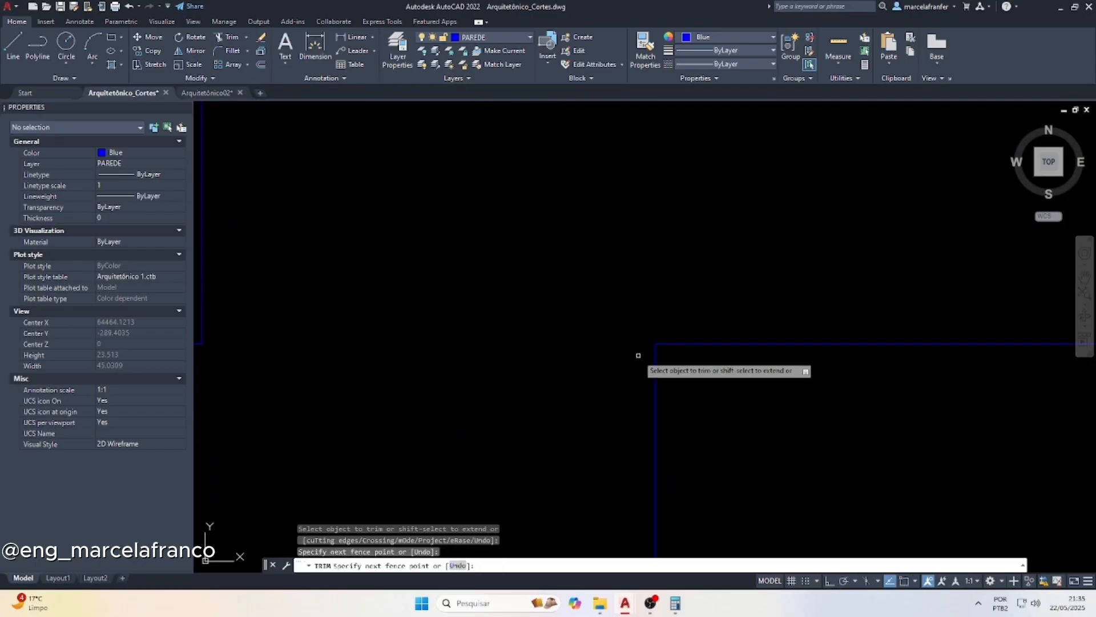
scroll(506, 362, "down", 12)
key("Escape")
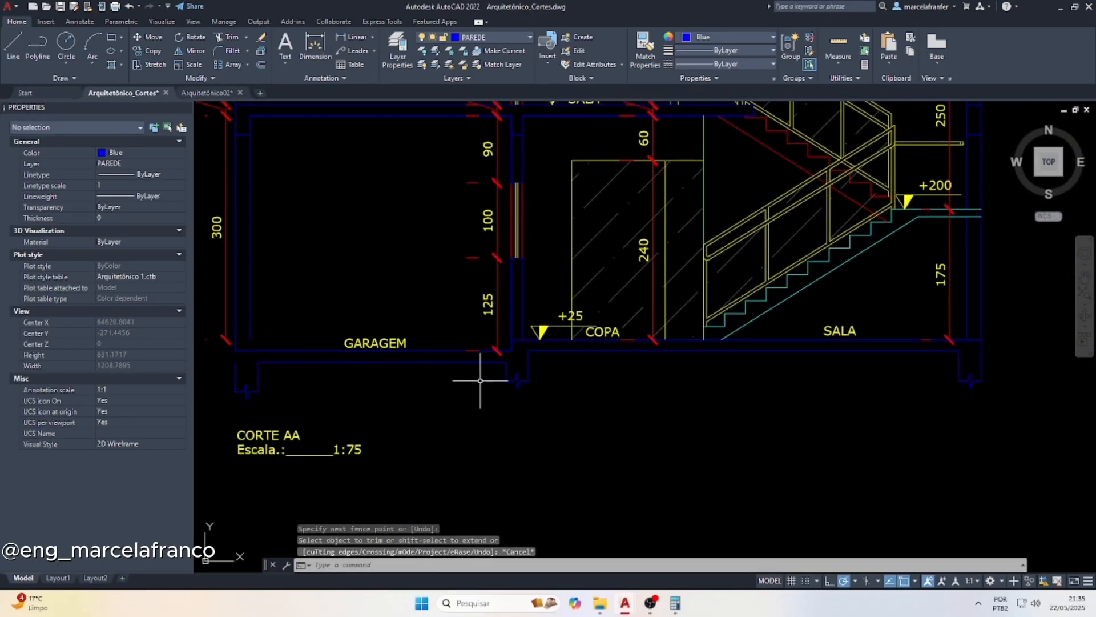
Stretch the outer line of the garage's outer footing up to the lowered floor line
scroll(237, 362, "up", 4)
left_click(231, 371)
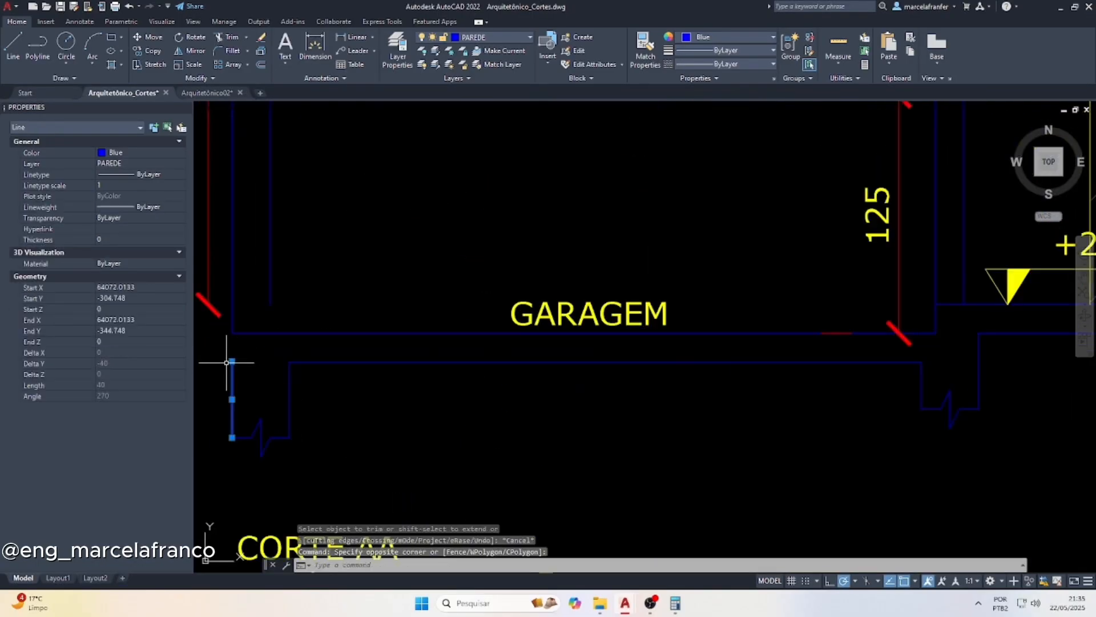
left_click(232, 361)
left_click(232, 333)
key("Escape")
Stretch the inner face of the garage's outer wall and the adjacent height dimension down to the lowered garage floor
left_click(296, 305)
left_click(263, 290)
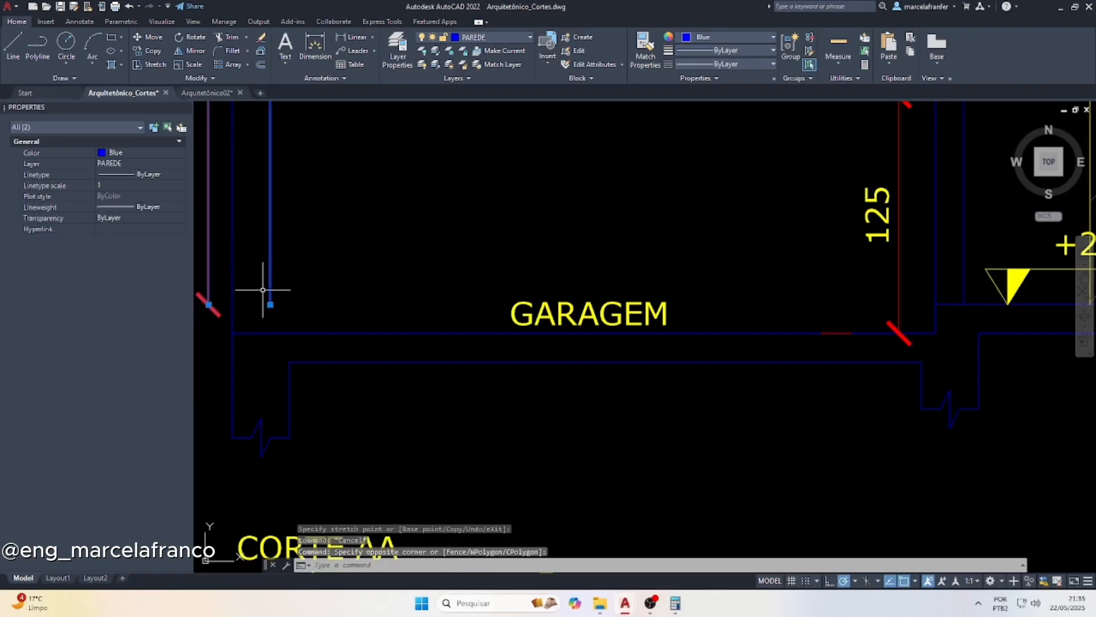
left_click(270, 304)
key("Escape")
scroll(269, 331, "down", 4)
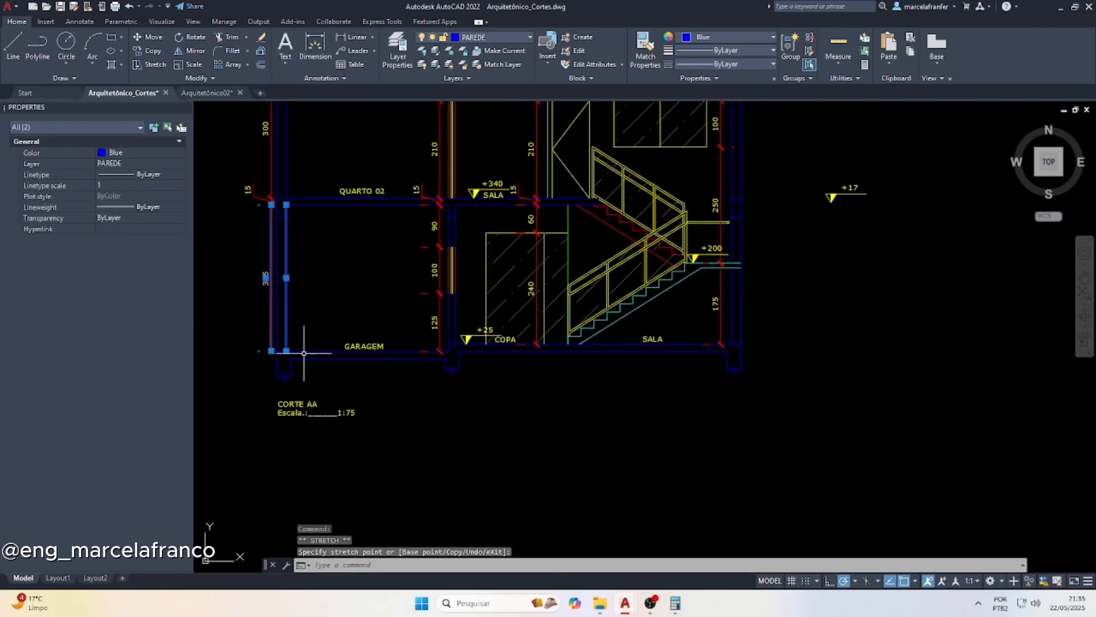
scroll(356, 326, "up", 2)
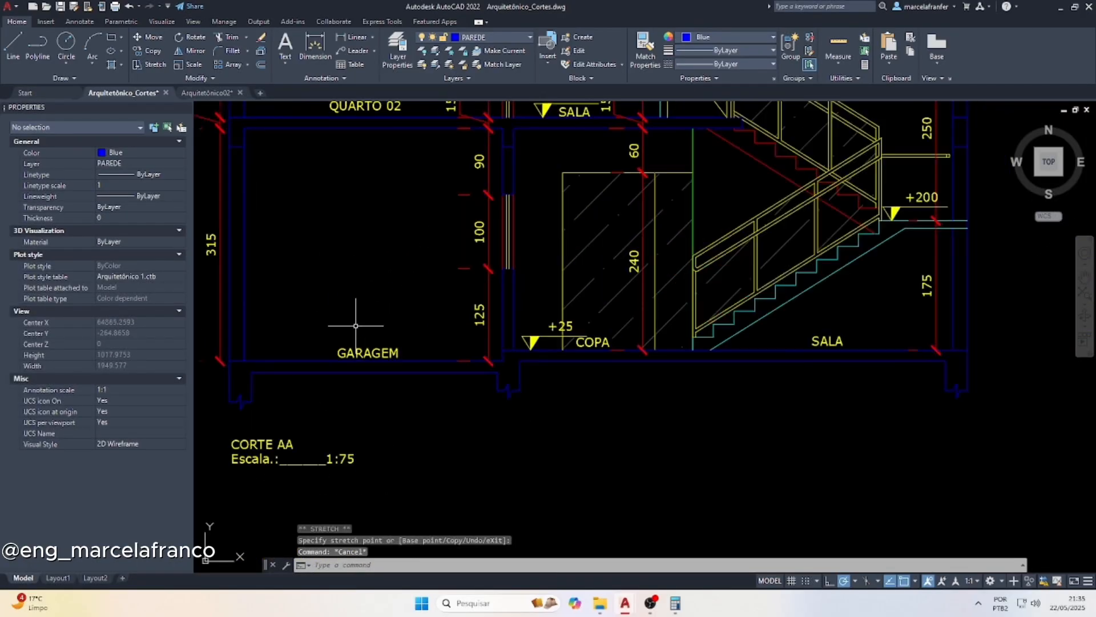
Copy the +25 level marker from COPA onto the garage floor line beside the GARAGEM label
scroll(543, 346, "up", 2)
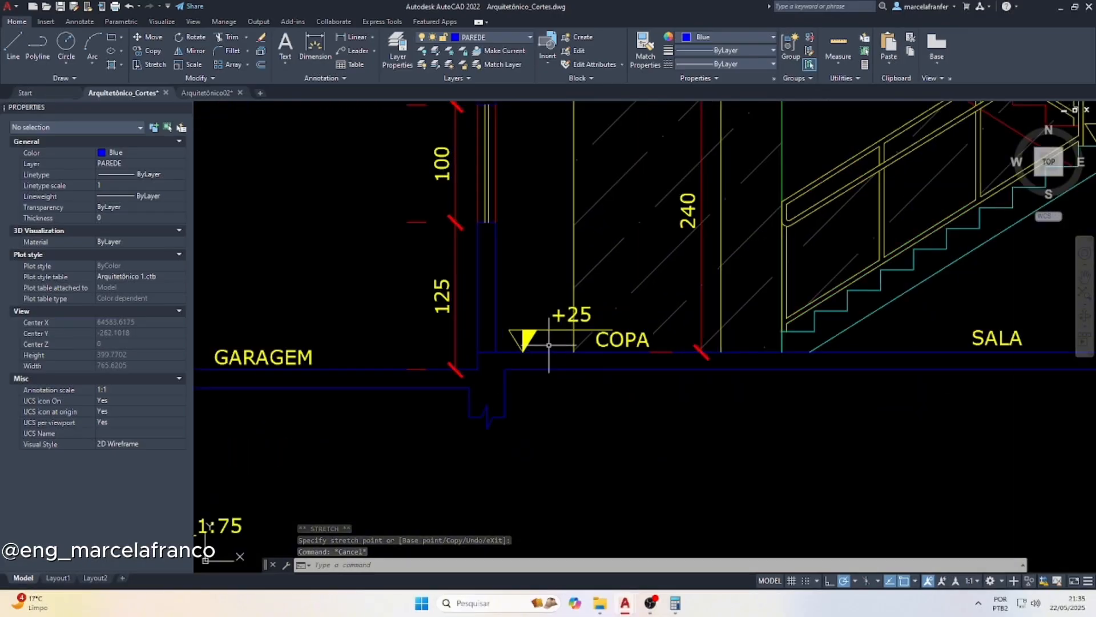
left_click(706, 354)
left_click(508, 268)
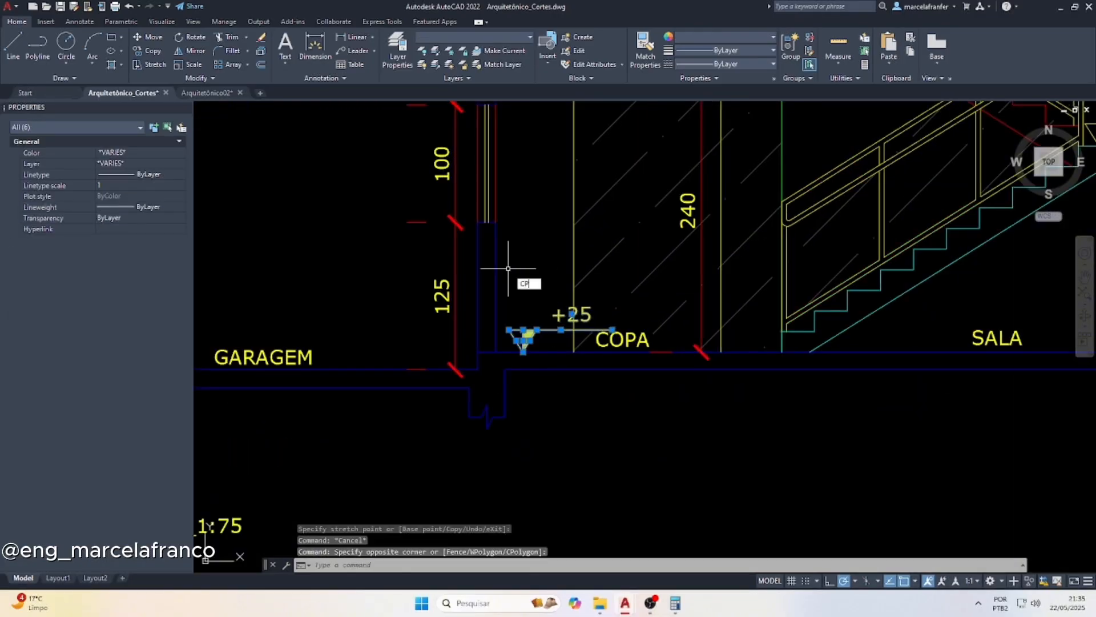
type("CP")
key("Return")
left_click(523, 346)
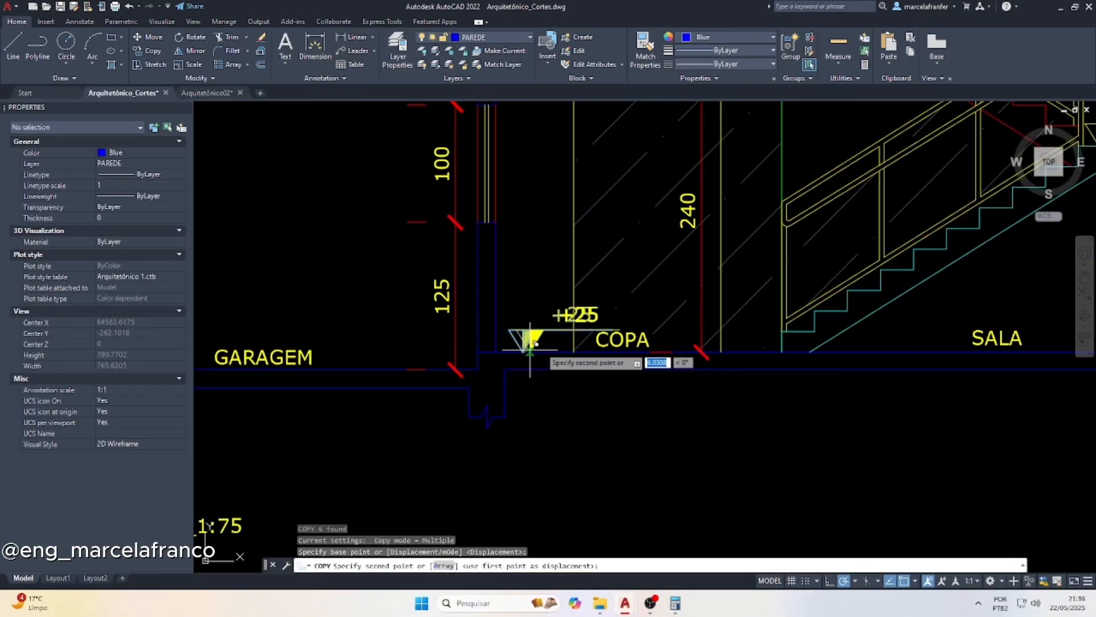
scroll(343, 360, "down", 3)
scroll(331, 368, "up", 5)
left_click(411, 368)
key("Escape")
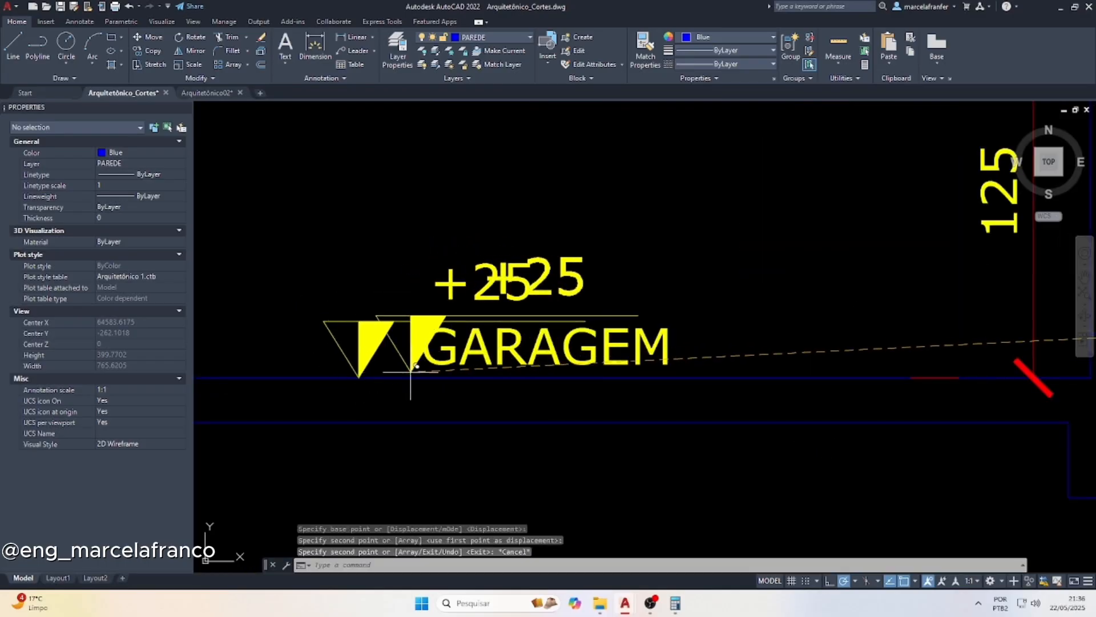
Move the GARAGEM label slightly down, clear of the level marker's line
left_click(537, 346)
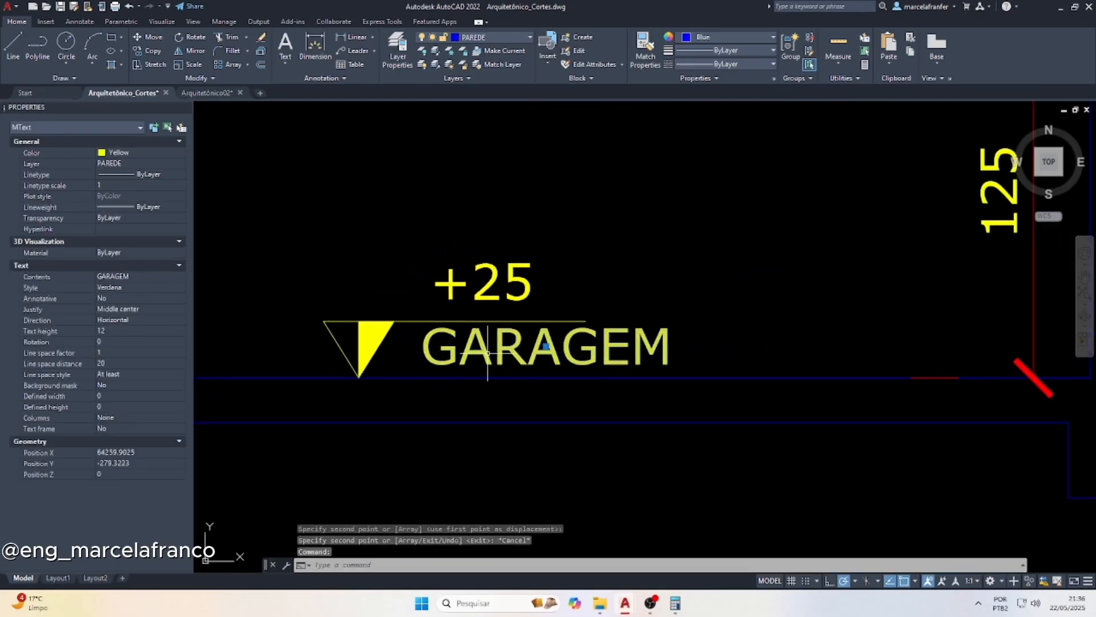
left_click(547, 345)
key("Escape")
key("Escape")
Change the level text of the garage marker to +10
left_click(495, 273)
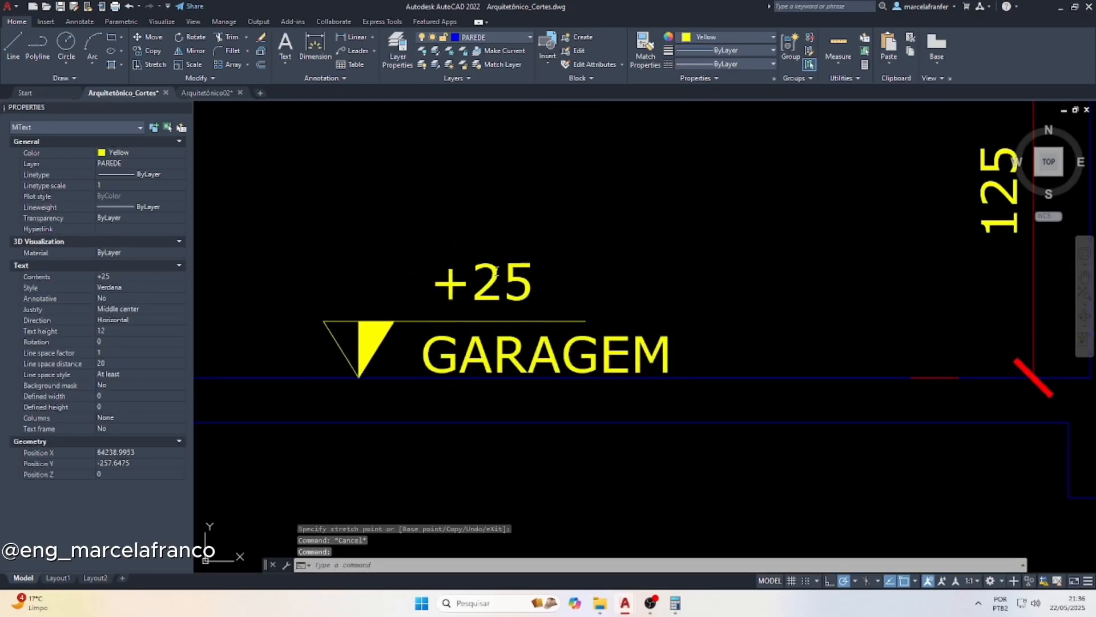
double_click(495, 273)
type("10")
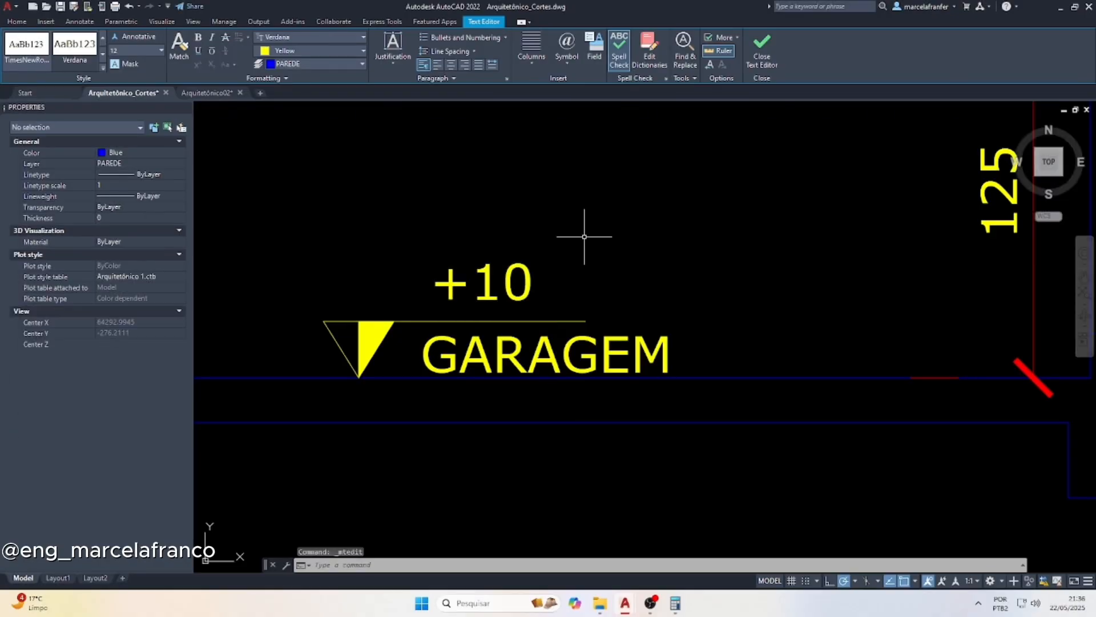
left_click(584, 236)
Move the +25 level text at COPA closer to its marker triangle, clear of the door line
scroll(584, 236, "down", 4)
scroll(587, 367, "up", 4)
left_click(609, 376)
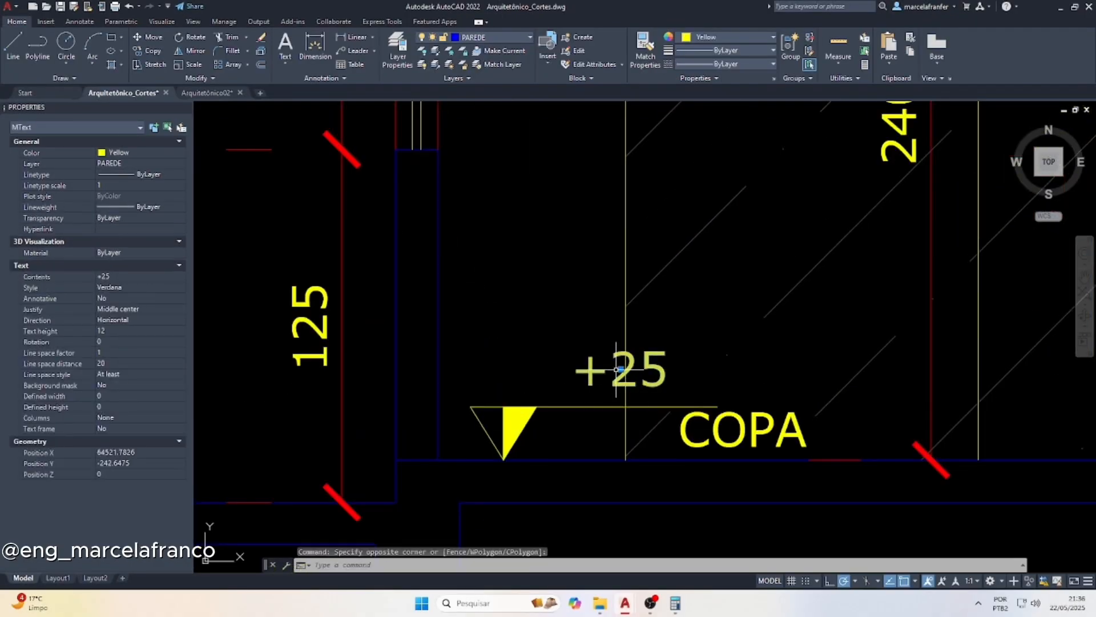
left_click(619, 368)
key("Escape")
key("Escape")
Hatch the roof, upper-floor and ground slabs with their beams, plus the beam in the stair-side outer wall, using AR-CONC at scale 5
scroll(582, 400, "down", 5)
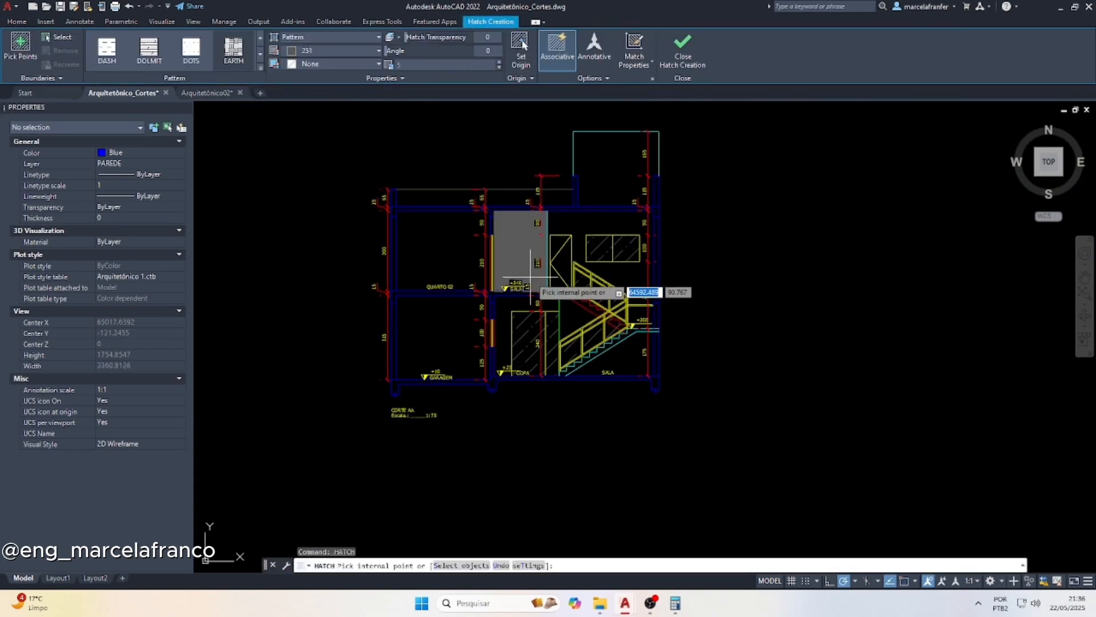
left_click(260, 68)
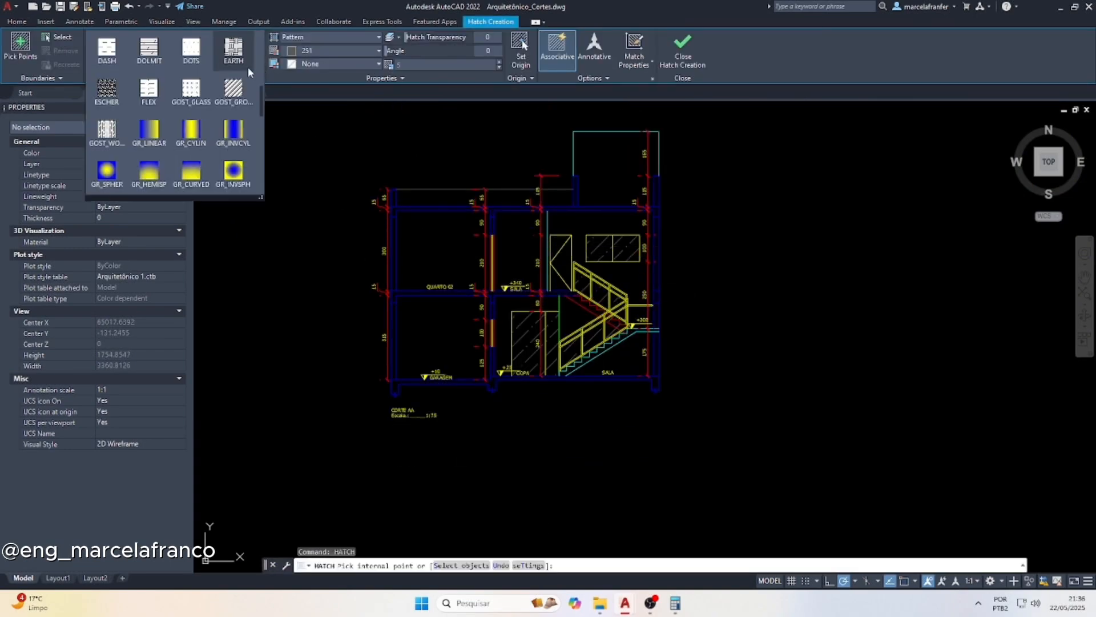
scroll(248, 67, "down", 3)
left_click(226, 91)
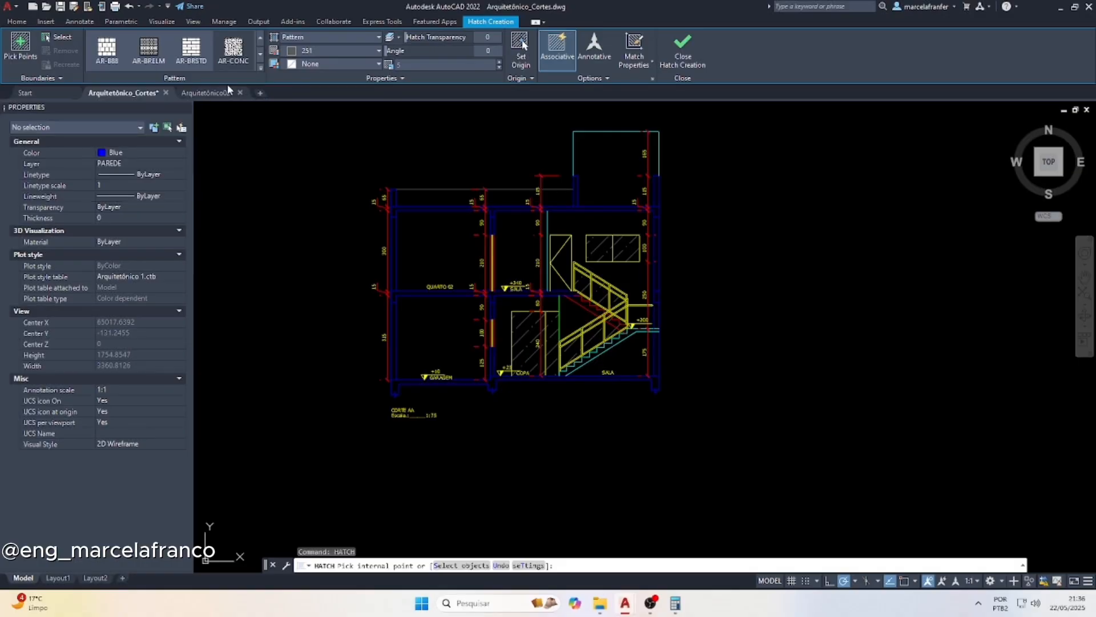
scroll(491, 209, "up", 3)
left_click(490, 210)
left_click(487, 345)
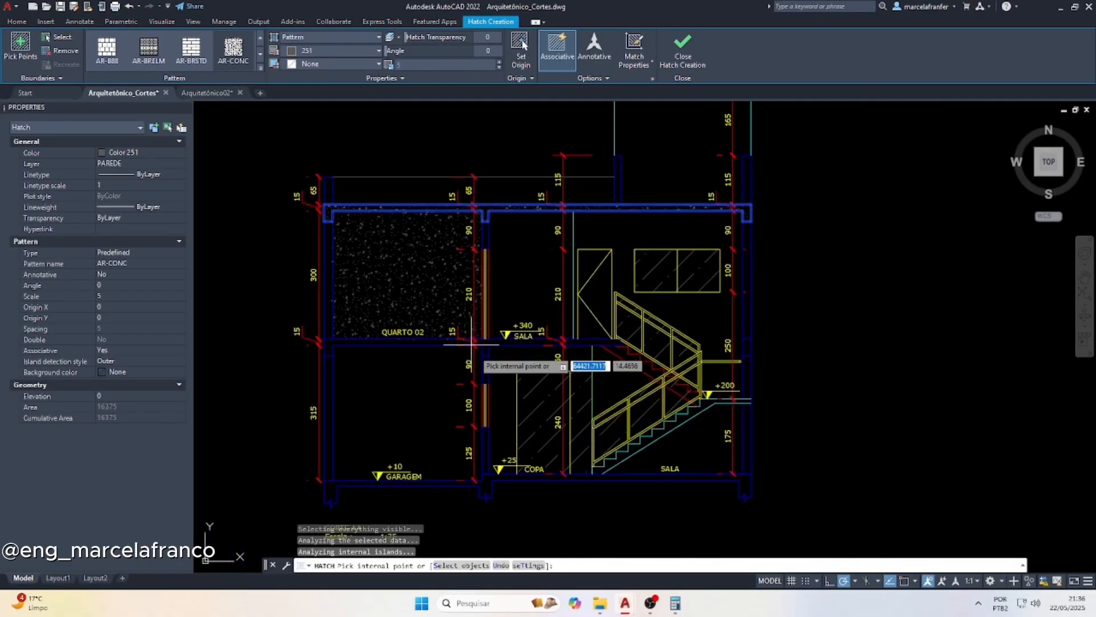
left_click(494, 493)
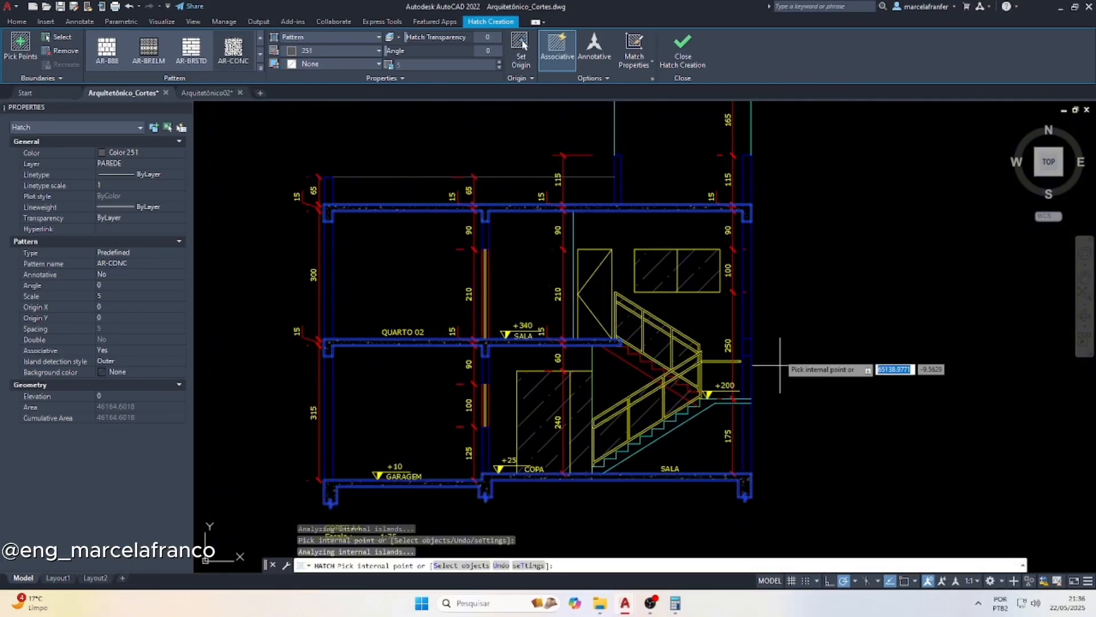
scroll(777, 351, "up", 2)
left_click(727, 348)
scroll(558, 293, "down", 4)
key("Escape")
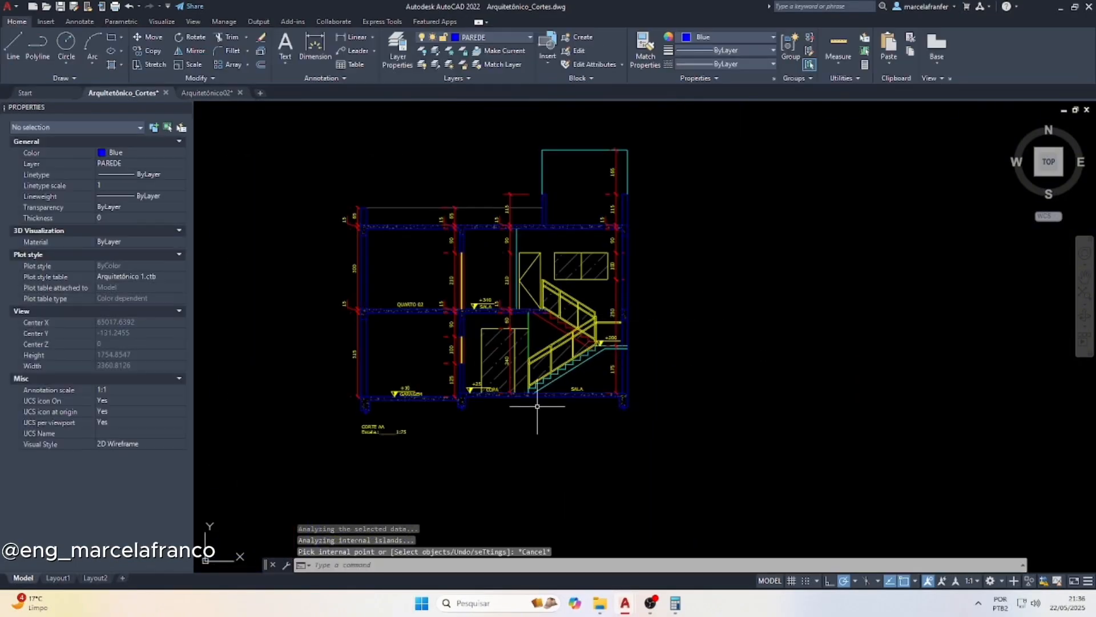
Draw a polyline from the garage floor's outer corner outward about 57, down below the foundations, and across beneath the house past the opposite wall
left_click(41, 50)
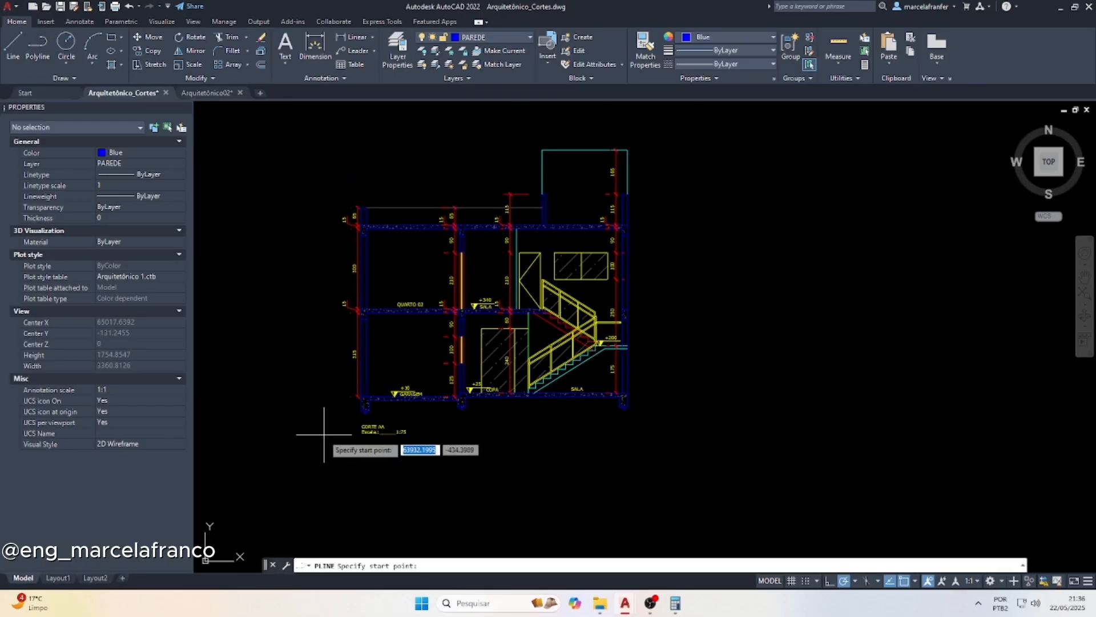
scroll(365, 385, "up", 5)
left_click(362, 376)
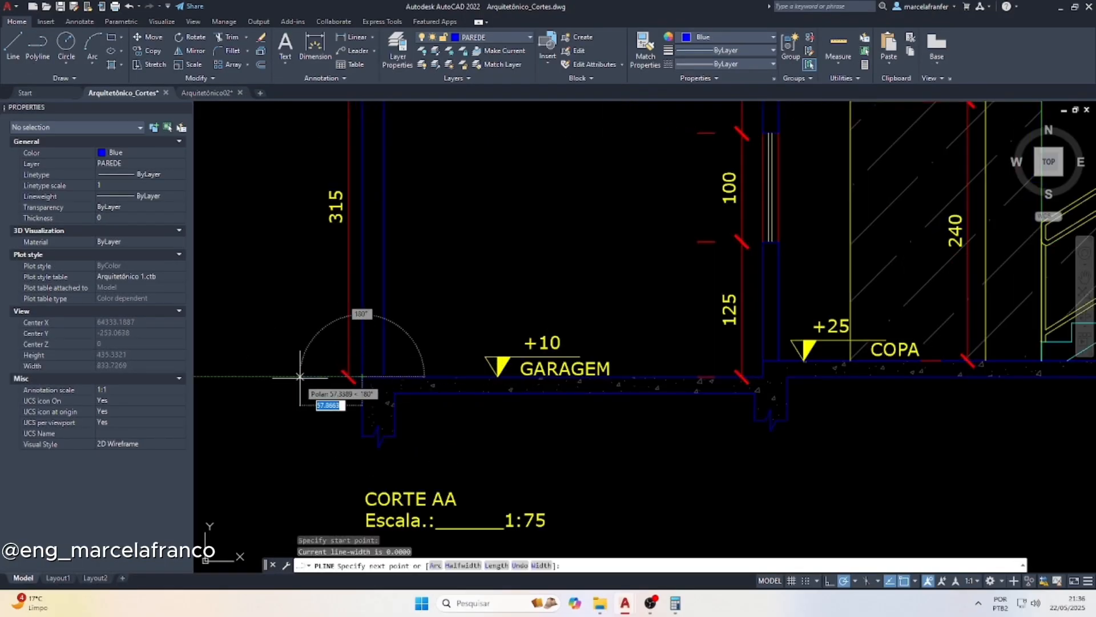
left_click(299, 376)
left_click(300, 474)
scroll(299, 480, "down", 4)
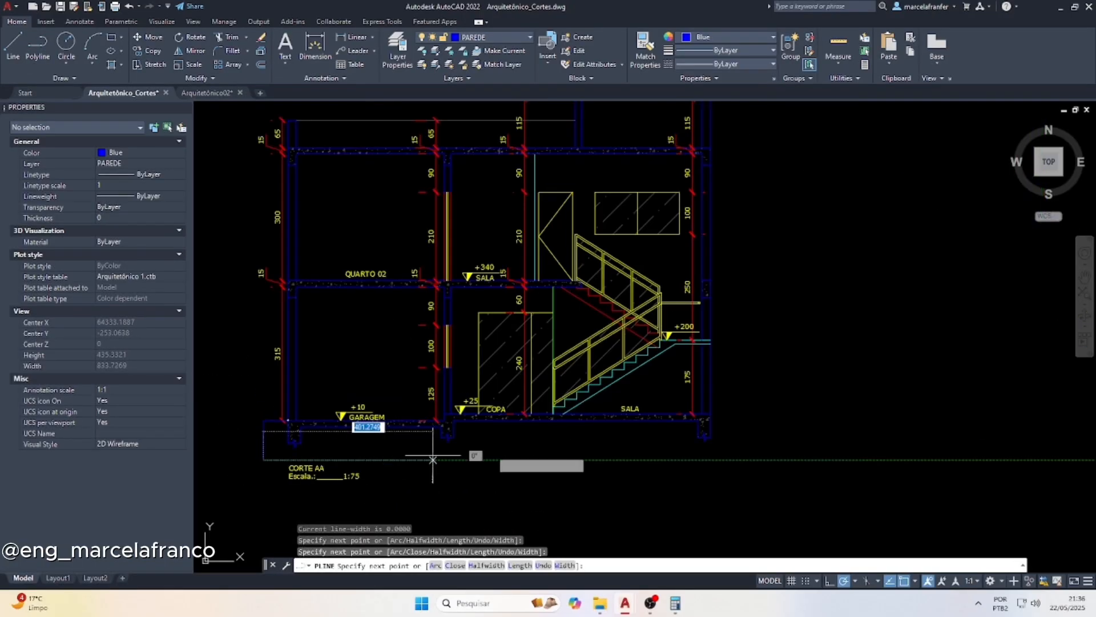
left_click(744, 456)
key("Escape")
Draw a second polyline from the SALA floor's outer corner outward and down about 133 to close off the soil area
key("space")
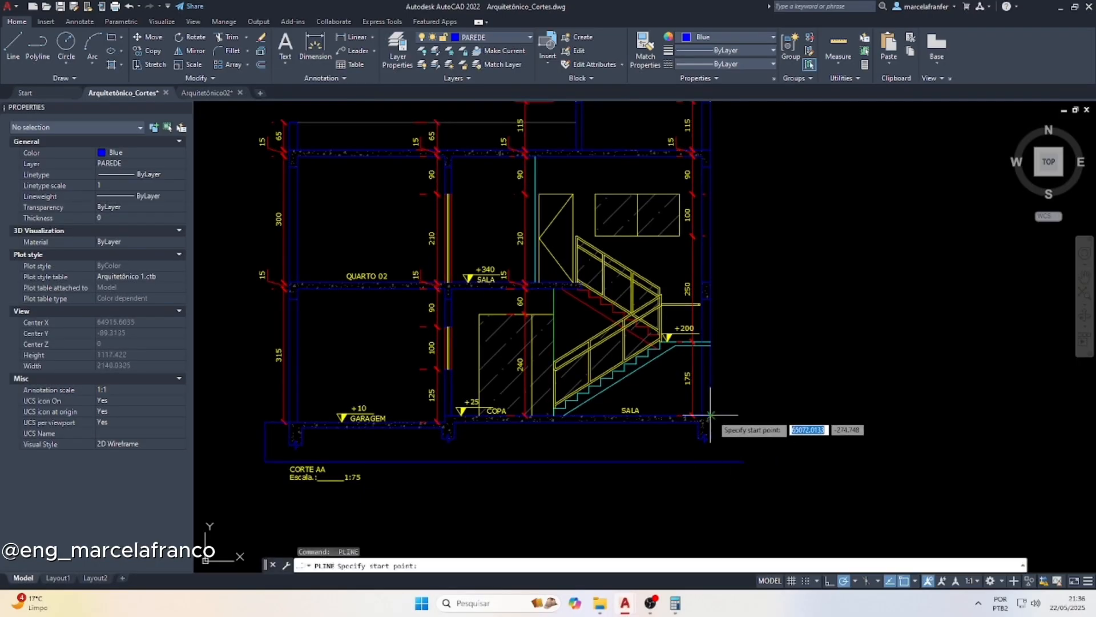
left_click(706, 416)
left_click(739, 415)
left_click(739, 460)
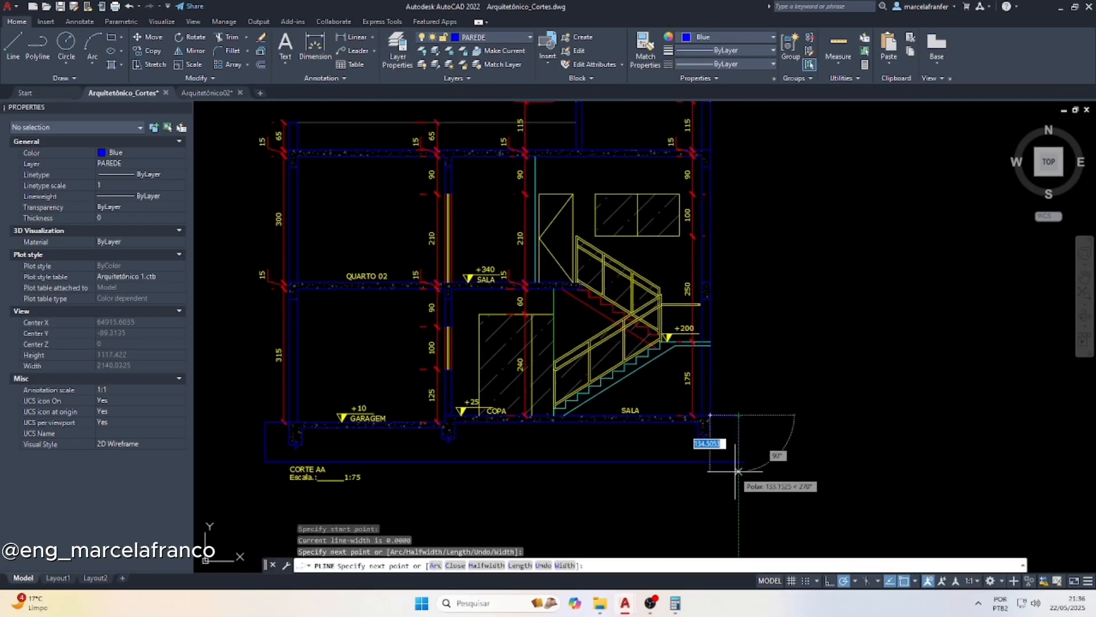
key("Escape")
key("Escape")
Hatch the soil area beneath the ground floor with the EARTH pattern and set its scale to 50
type("HATCH")
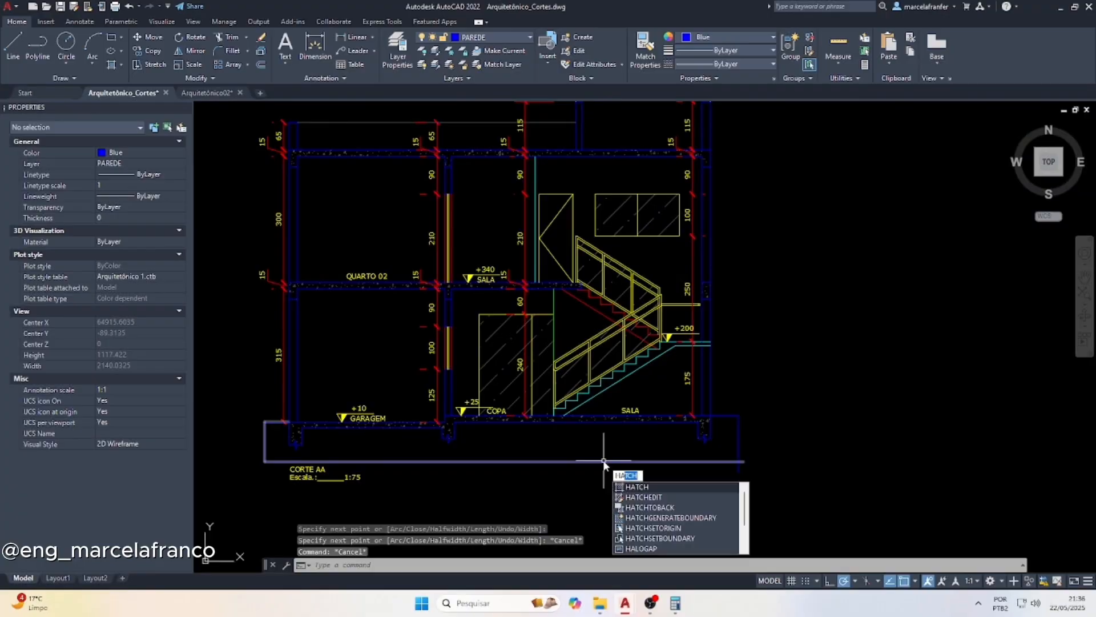
key("Return")
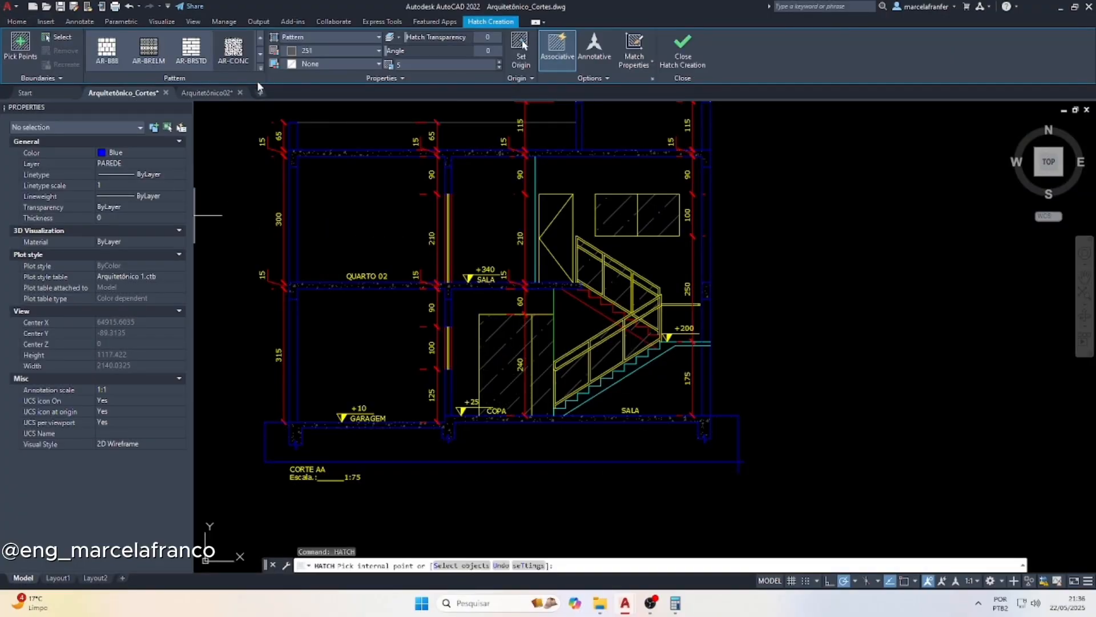
left_click(261, 68)
scroll(244, 148, "up", 2)
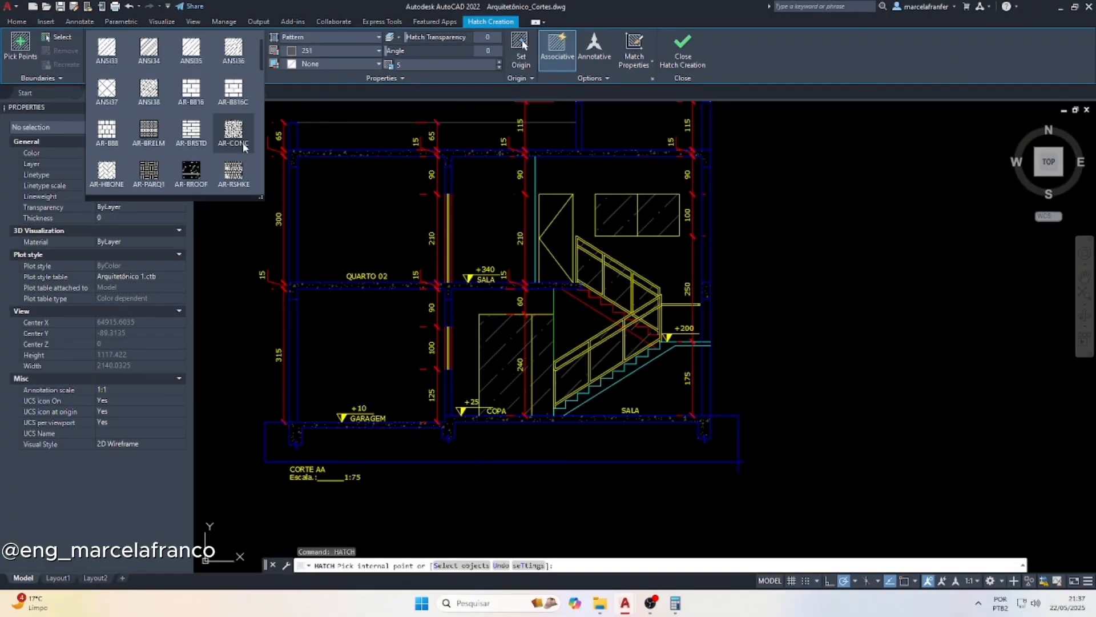
scroll(232, 116, "up", 1)
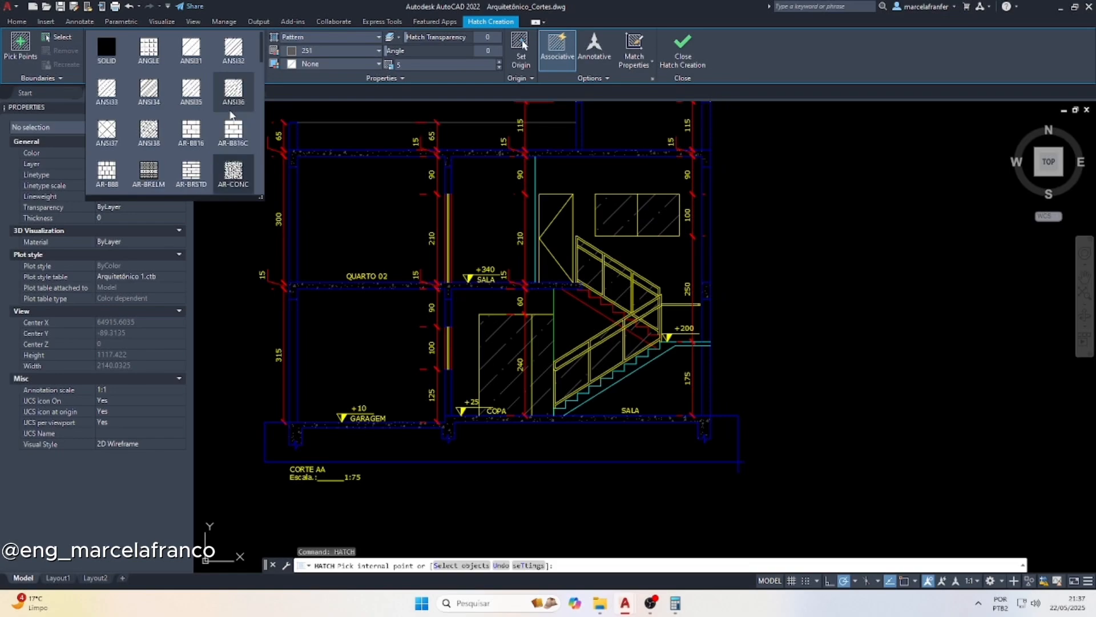
scroll(210, 103, "down", 4)
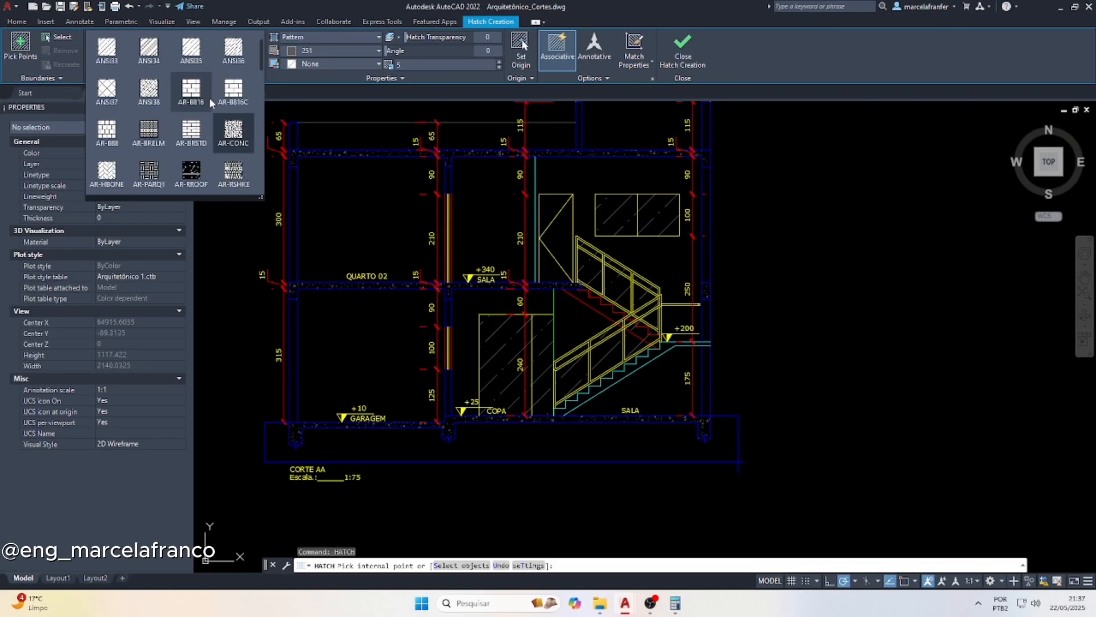
left_click(231, 171)
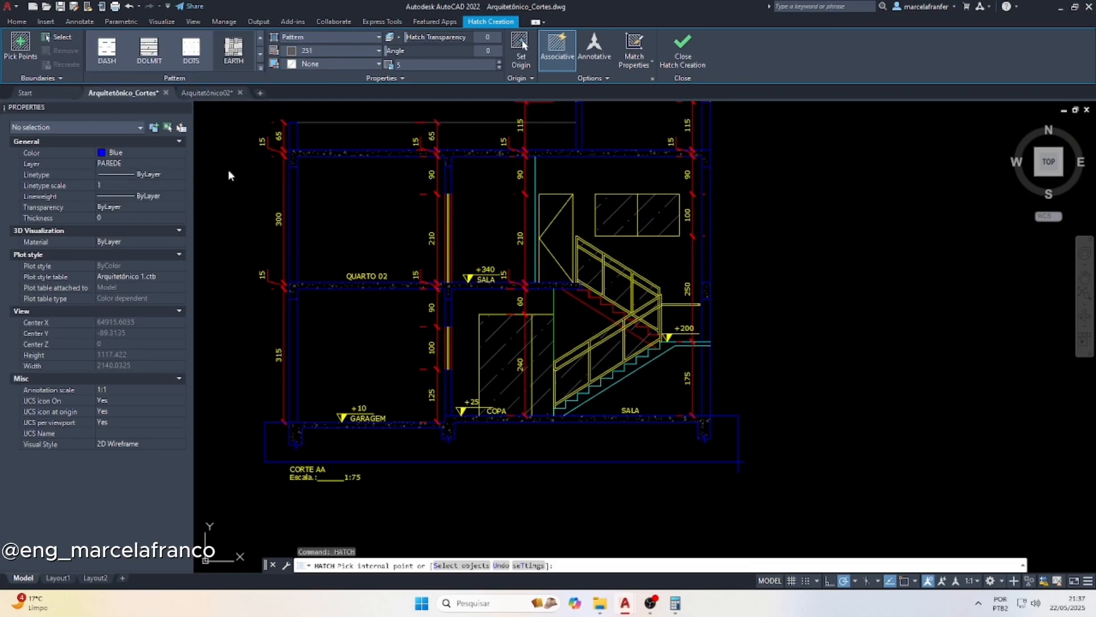
left_click(513, 447)
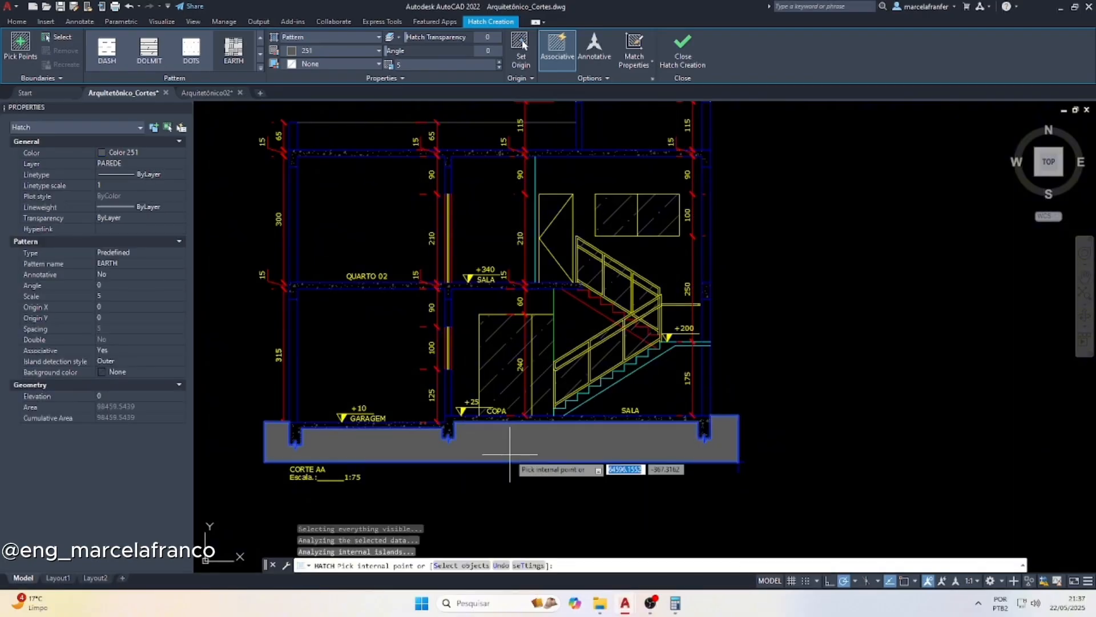
key("Escape")
left_click(516, 446)
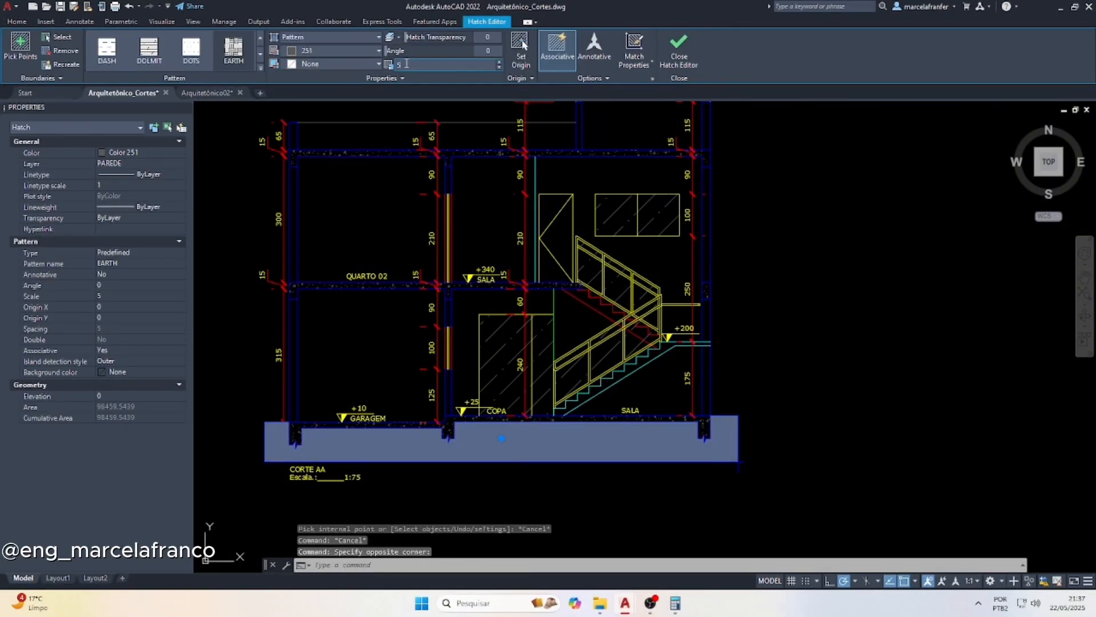
Set the angle of the EARTH ground hatch below the section to 45
type("0>: ")
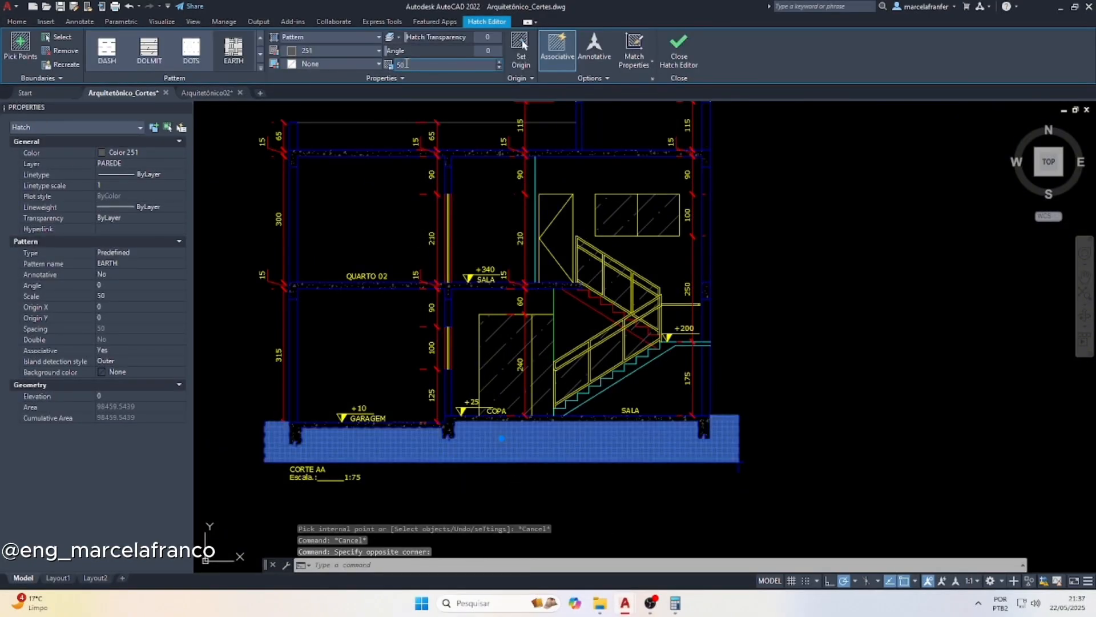
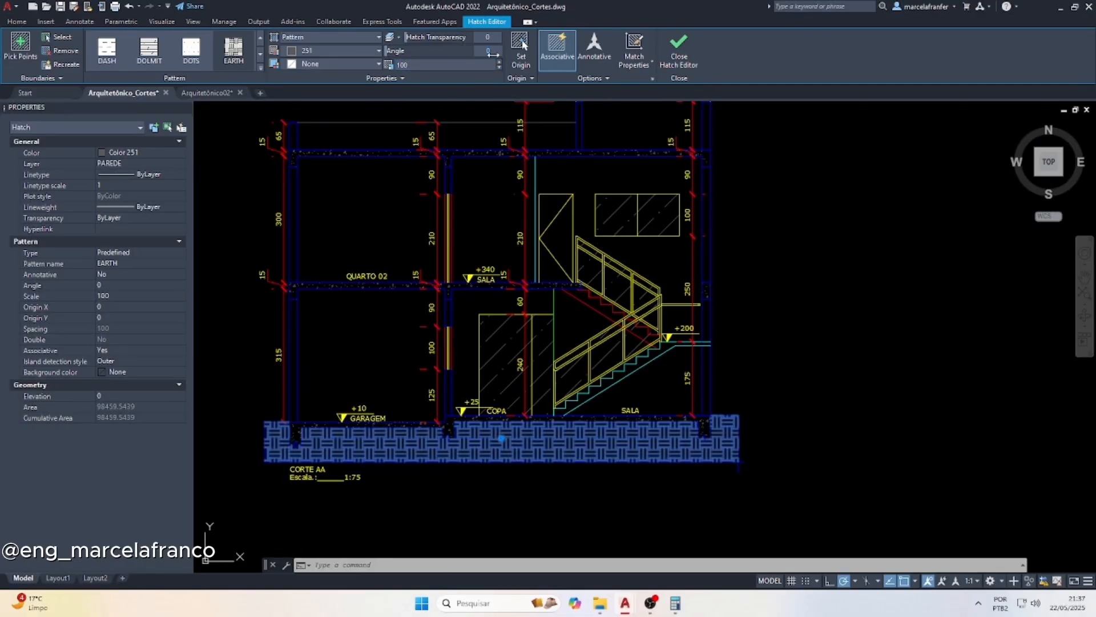
Hatch the soil area beneath the ground floor with the EARTH pattern and set its scale to 50
Set the angle of the EARTH ground hatch below the section to 45
type("45")
key("Return")
key("Escape")
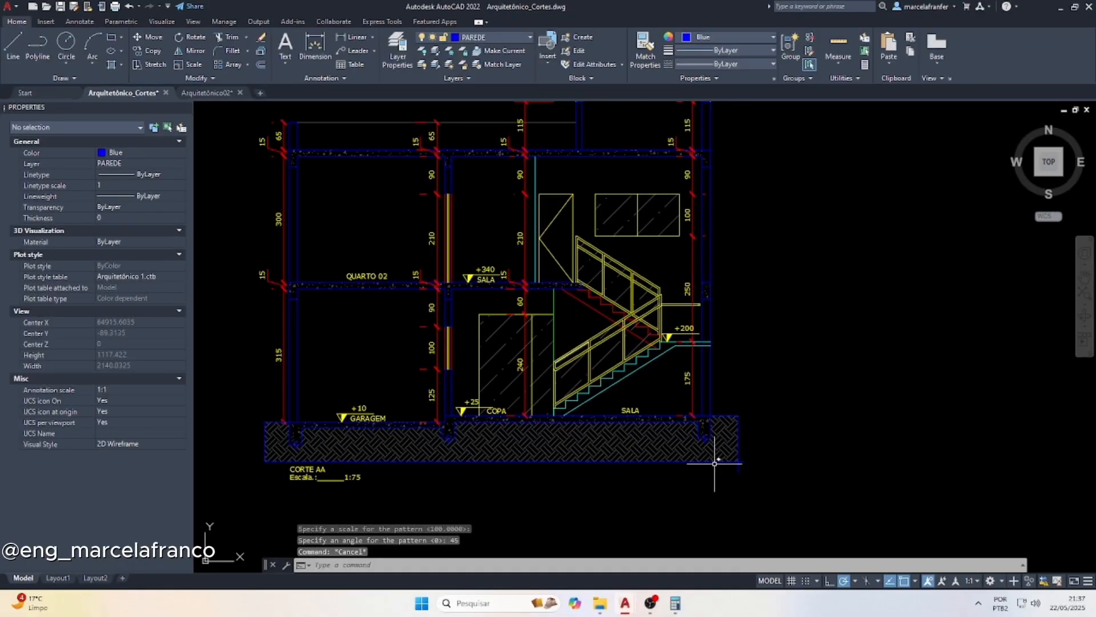
Delete the two polylines outlining the bottom and outer side of the ground hatch
scroll(740, 450, "up", 5)
left_click(777, 545)
left_click(749, 484)
left_click(763, 519)
left_click(674, 524)
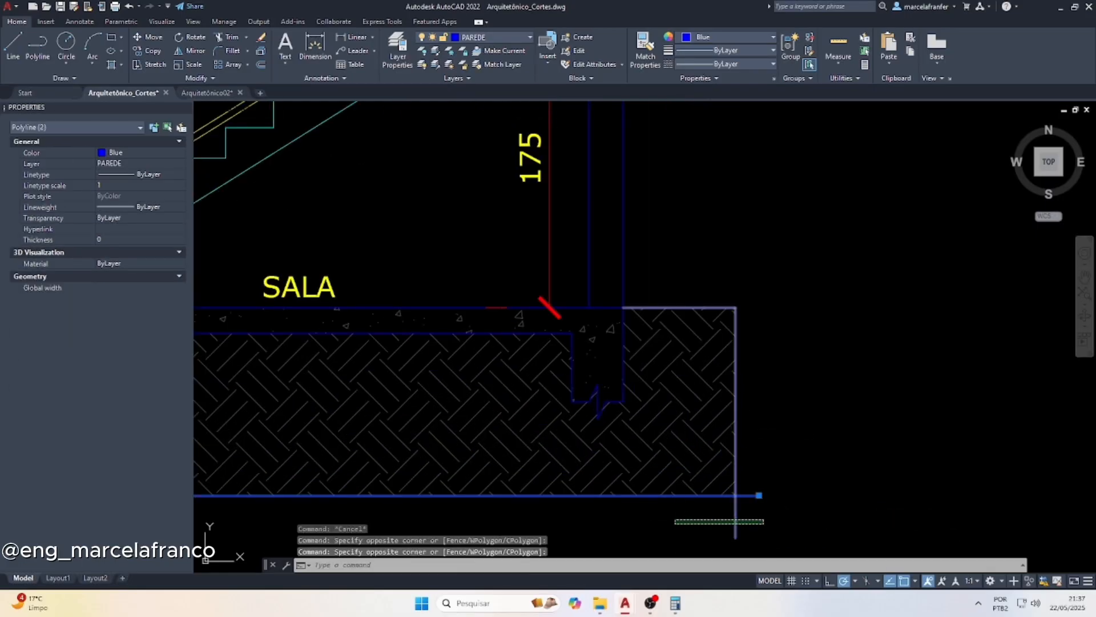
key("Delete")
scroll(674, 522, "down", 10)
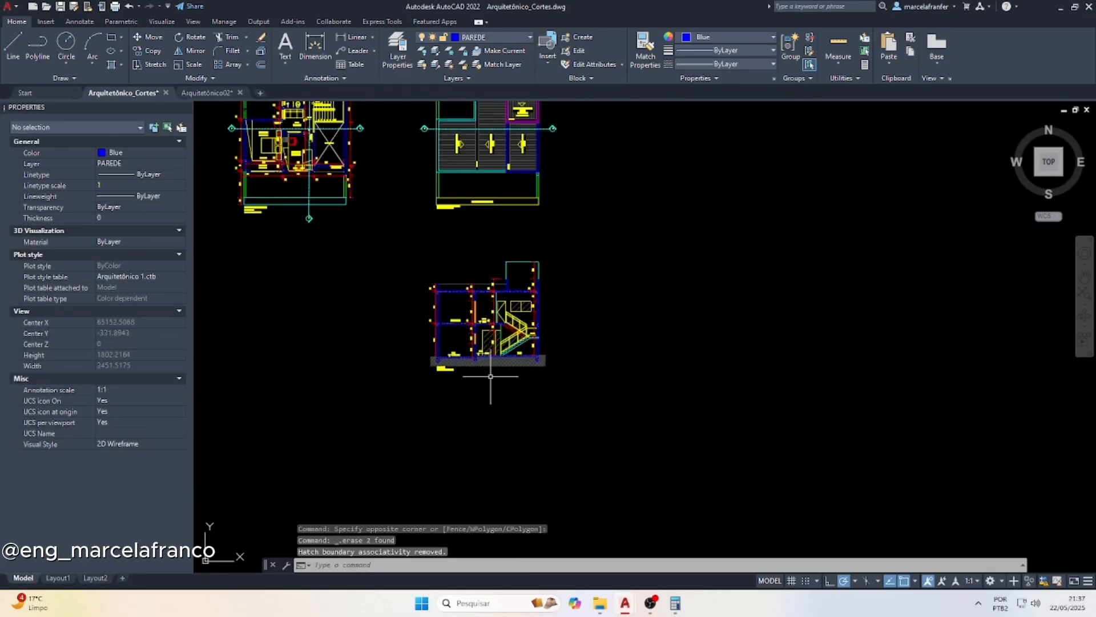
Move the whole CORTE AA section, including its hatch, dimensions and title, beside the ground floor plan in the upper row of plans
scroll(485, 313, "up", 6)
scroll(320, 251, "down", 2)
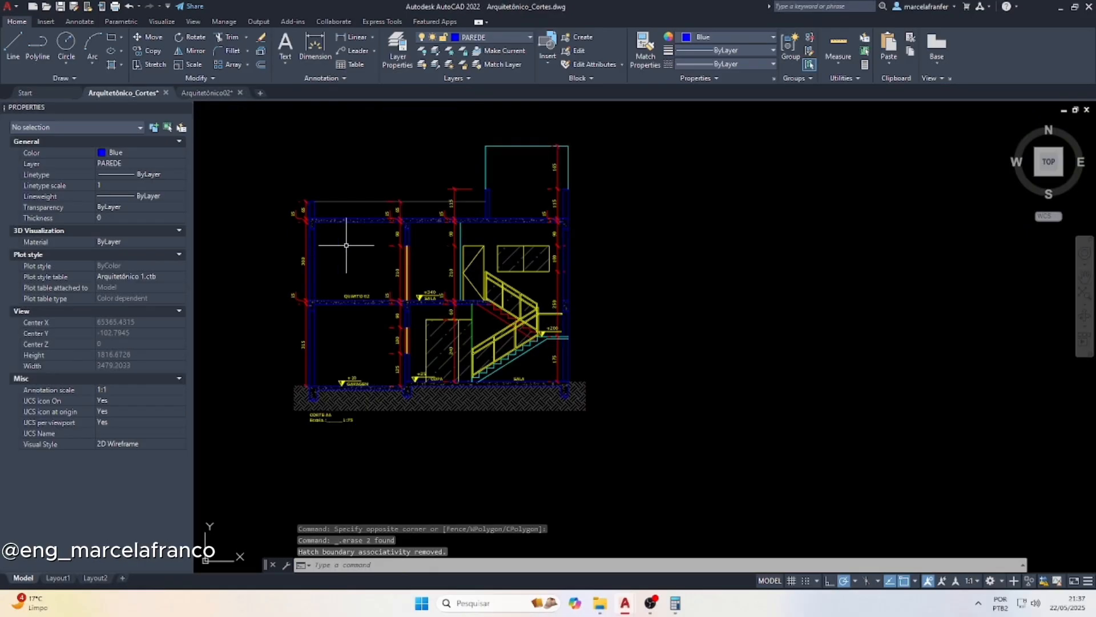
scroll(318, 364, "up", 2)
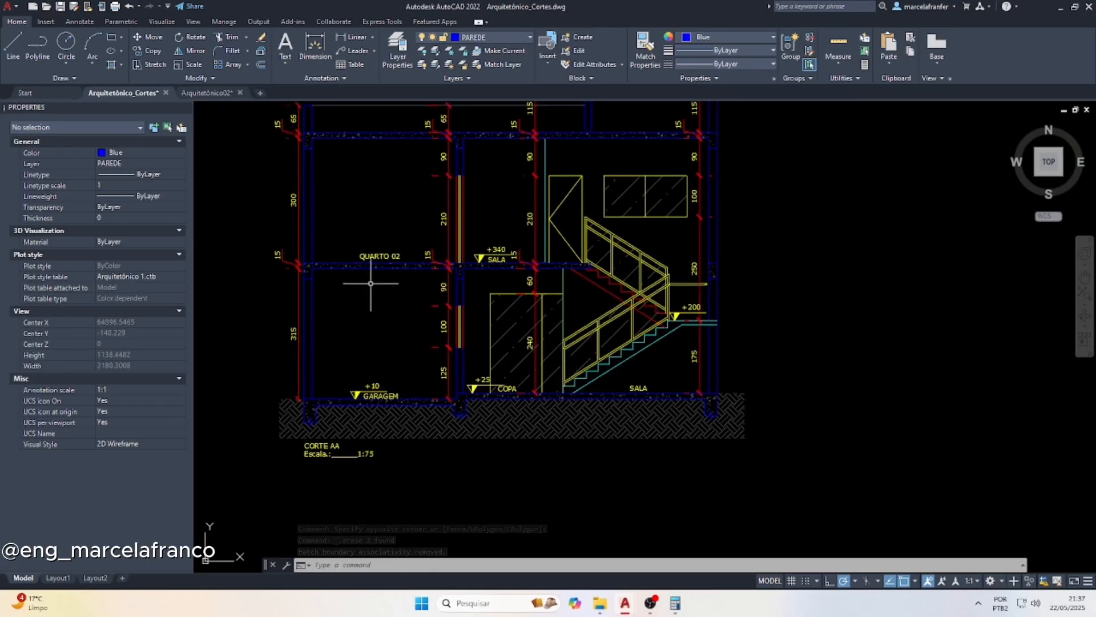
scroll(408, 351, "down", 4)
left_click(651, 443)
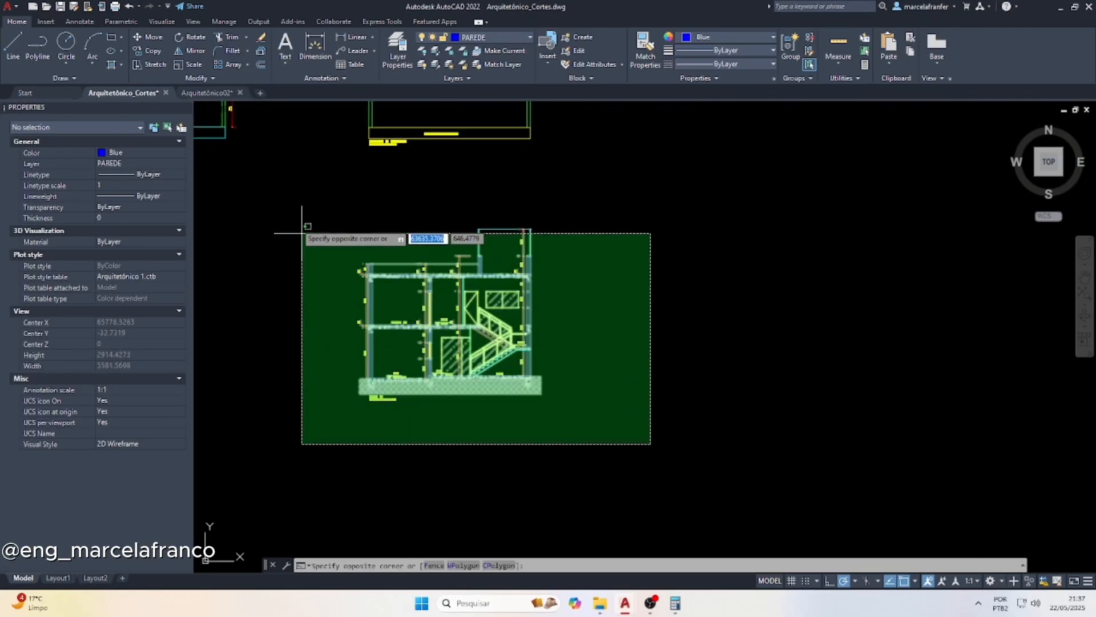
left_click(302, 224)
type("m")
key("Return")
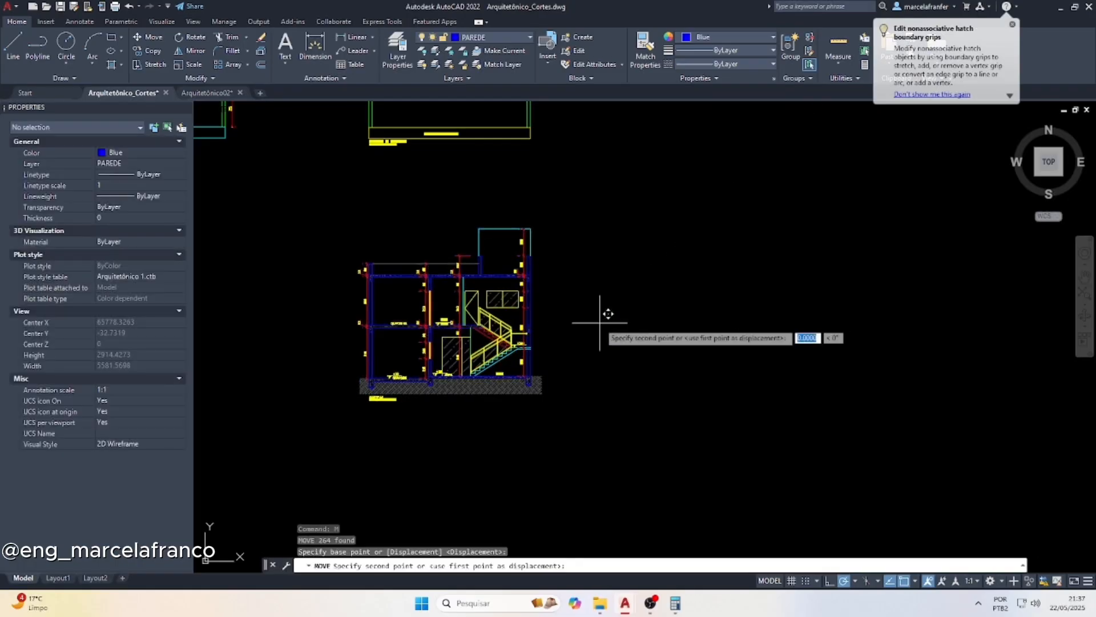
left_click(587, 313)
scroll(657, 365, "down", 8)
scroll(657, 166, "up", 4)
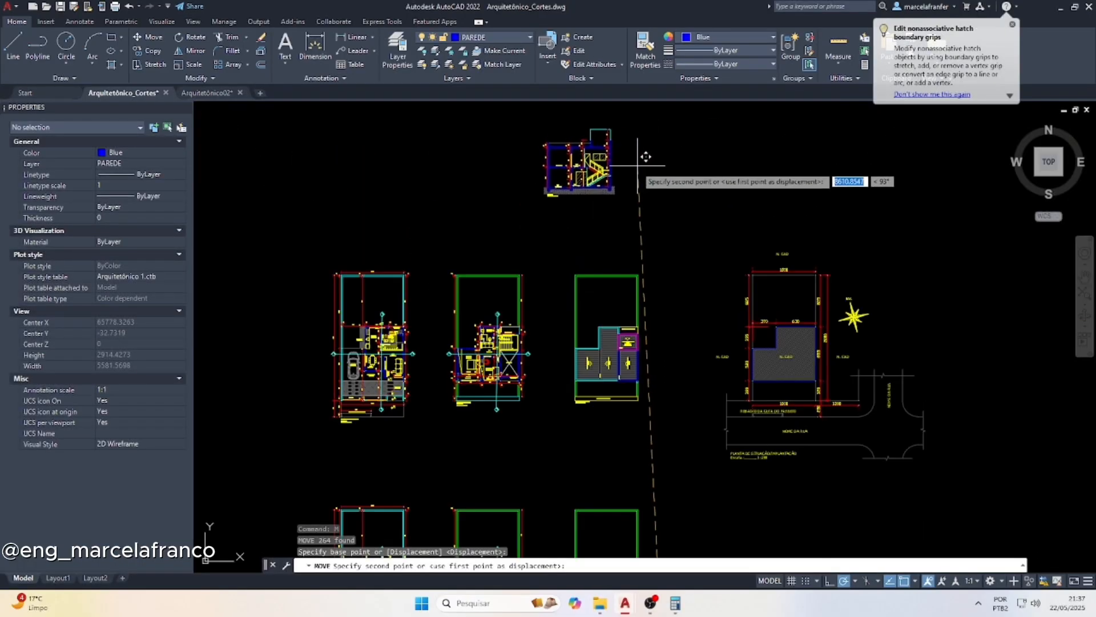
left_click(306, 309)
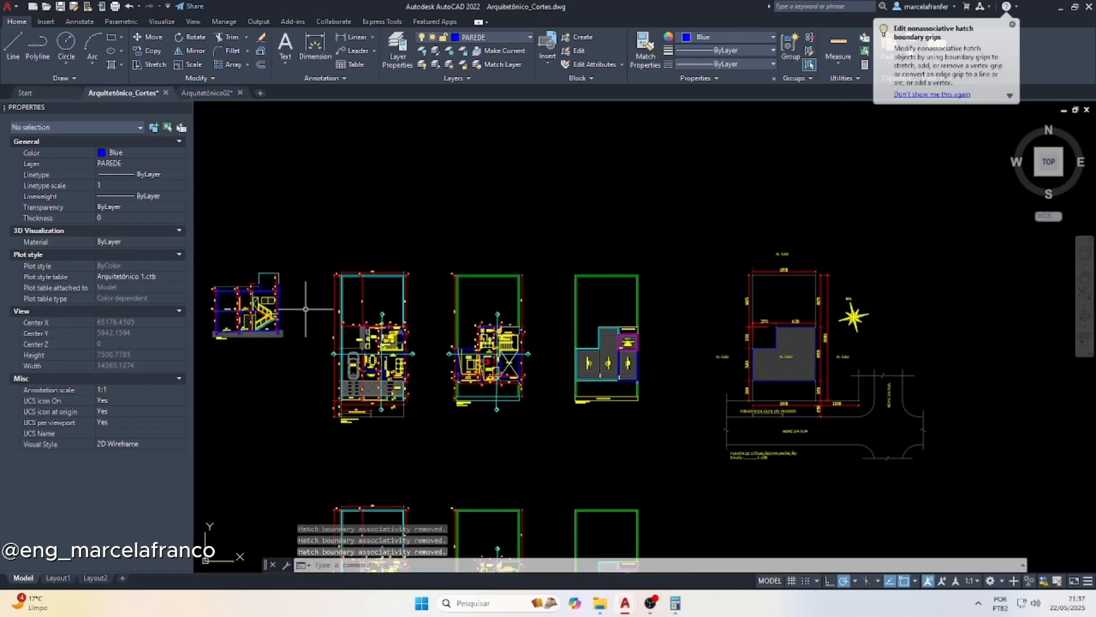
Examine the relocated CORTE AA section up close and its placement relative to the floor plans
scroll(257, 346, "up", 2)
middle_click_drag(471, 283, 594, 248)
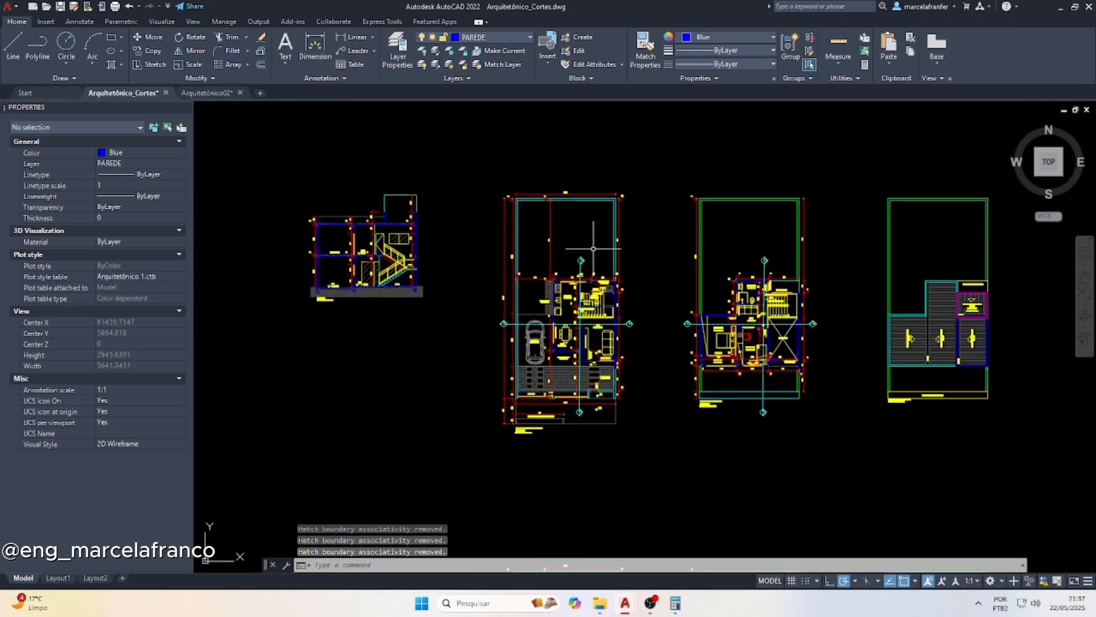
scroll(594, 250, "down", 2)
key("Escape")
scroll(444, 273, "up", 6)
scroll(415, 332, "down", 2)
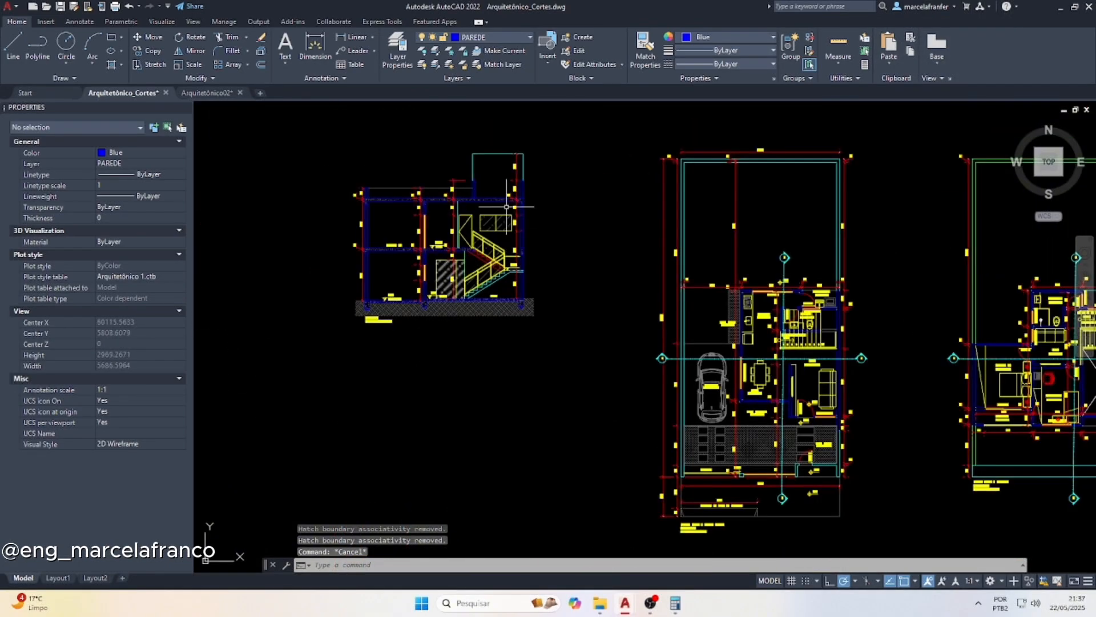
scroll(429, 256, "up", 4)
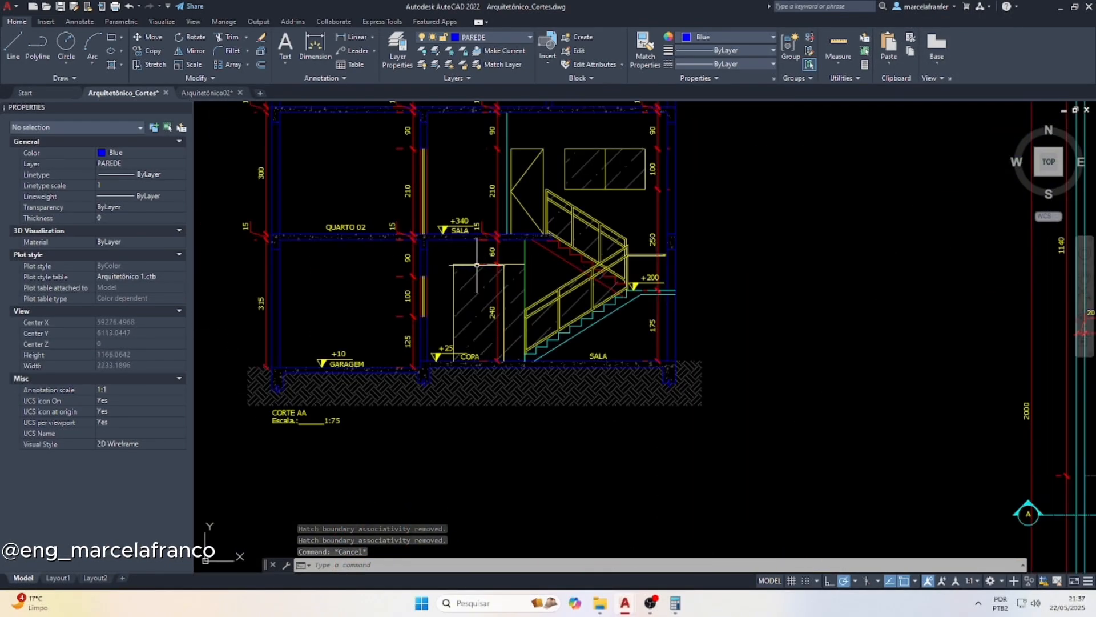
scroll(418, 295, "down", 2)
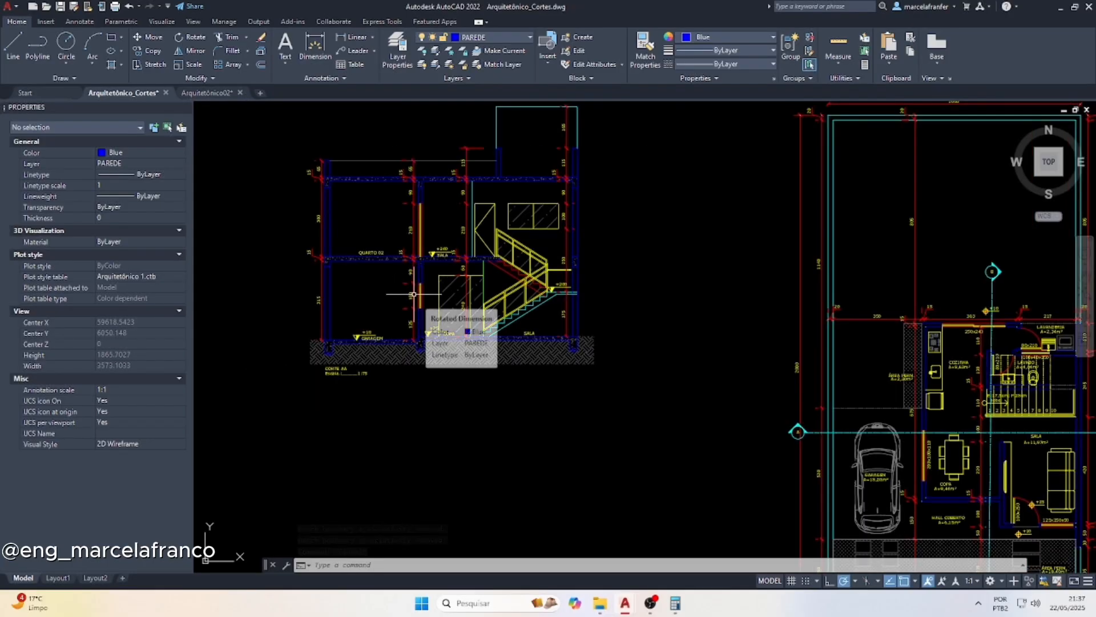
scroll(400, 274, "down", 3)
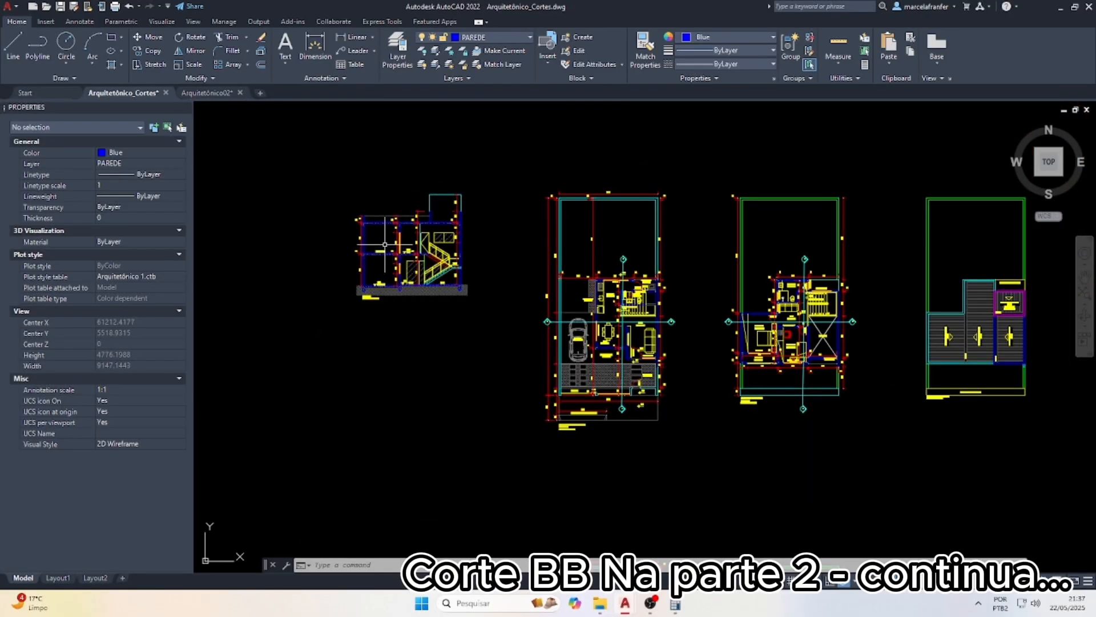
scroll(496, 268, "down", 2)
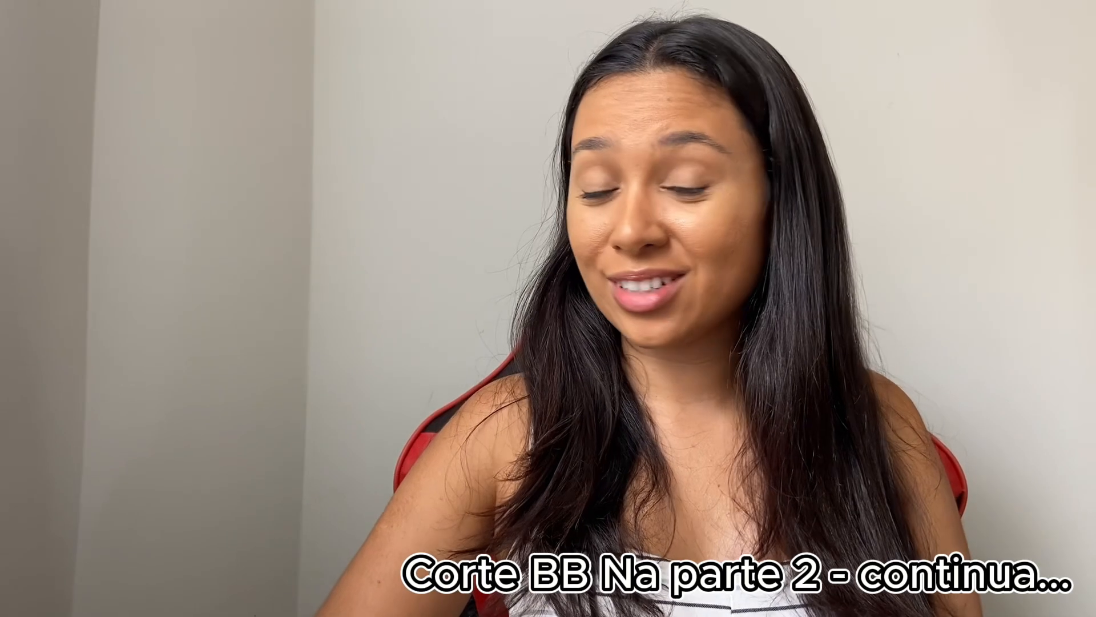